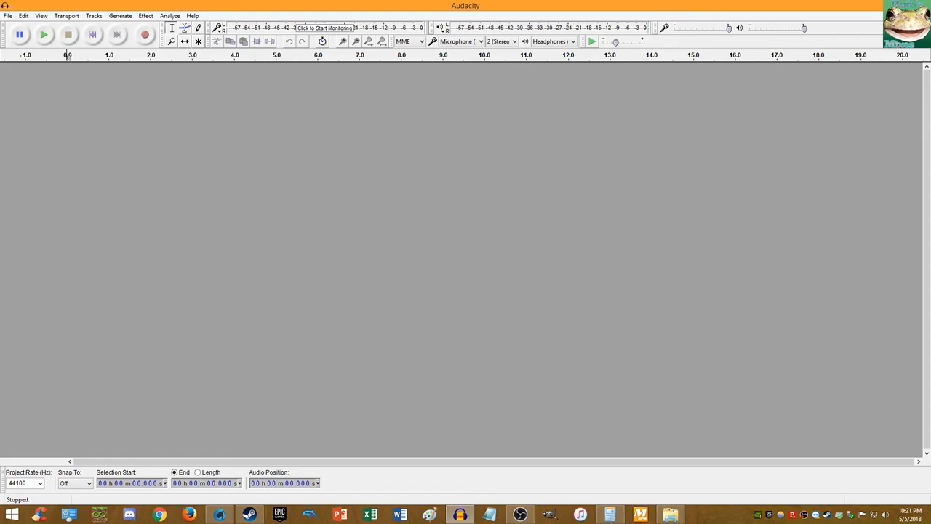
Step: Import "toby fox - UNDERTALE Soundtrack - 87 Hopes and Dreams" and the "29-what-i" song from the file explorer as two stereo tracks
key(alt+Tab)
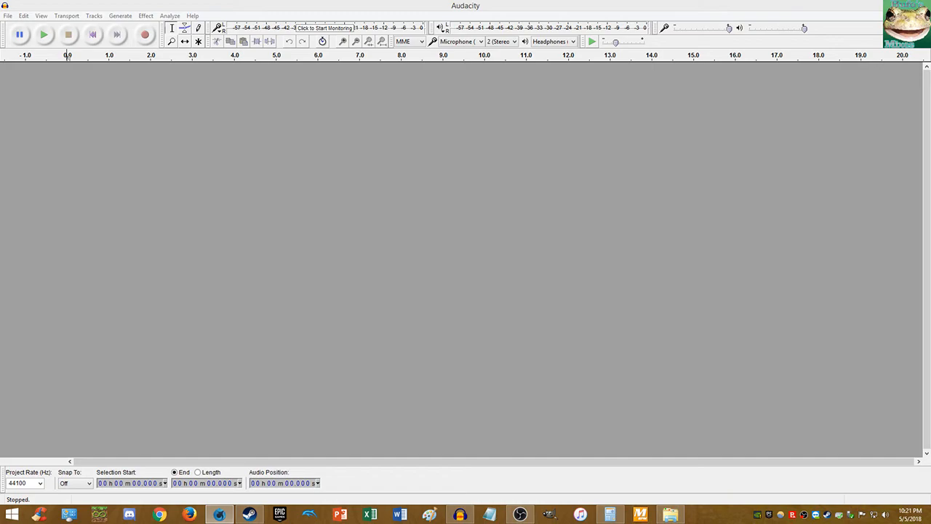
click(681, 512)
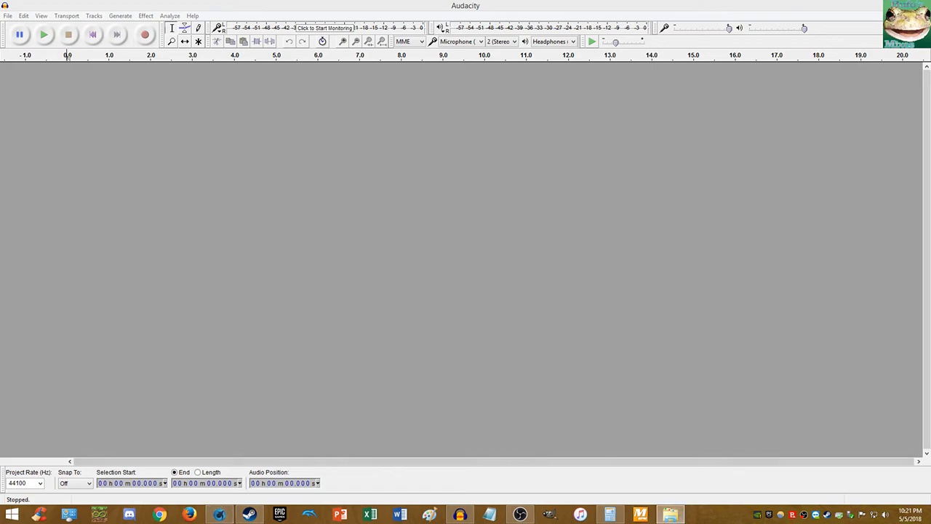
drag(733, 327, 745, 320)
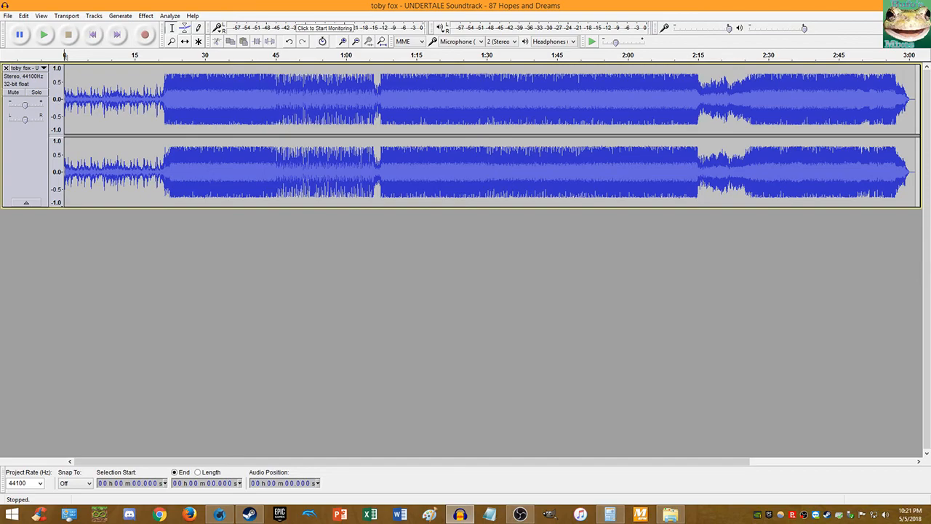
drag(778, 268, 763, 268)
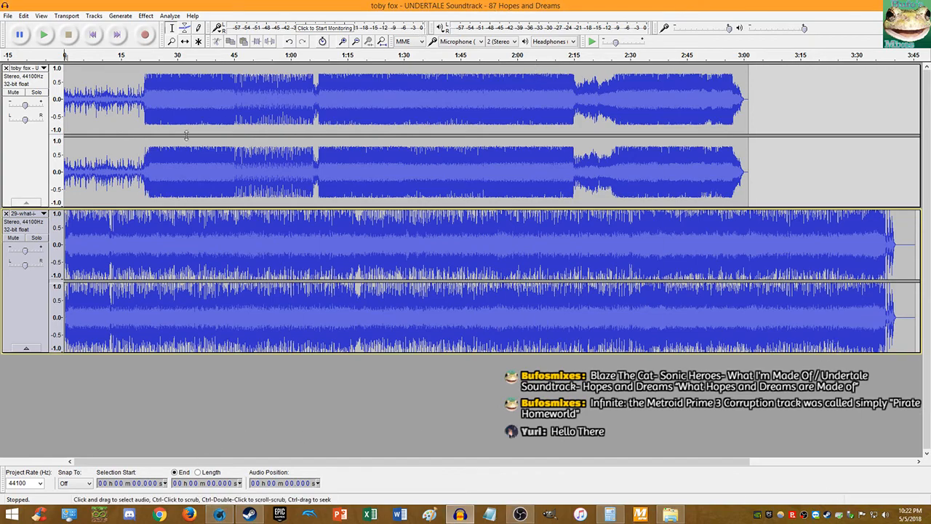
Step: Mute the "29-what-i" track and play Hopes and Dreams from 19.403 s through the point where its loud section begins
click(13, 237)
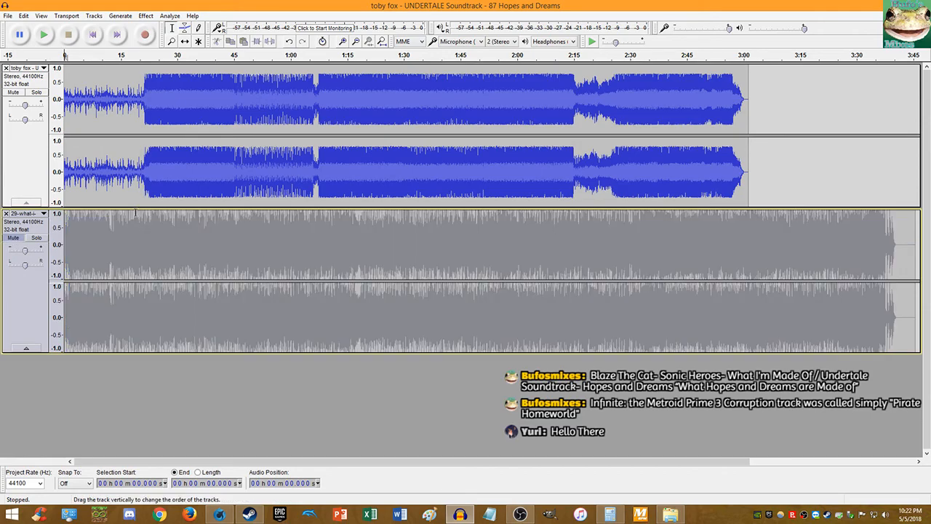
key(alt+Tab)
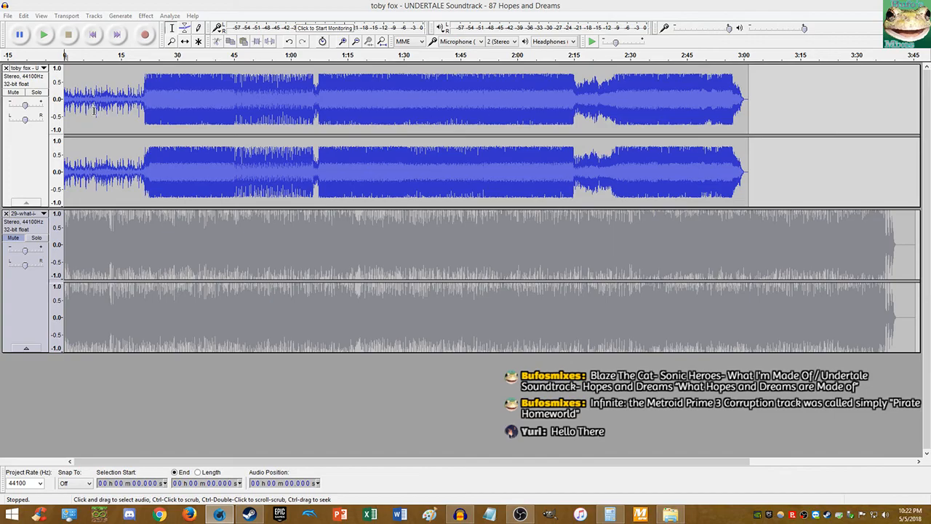
click(138, 86)
click(45, 34)
scroll(137, 86, up, 4)
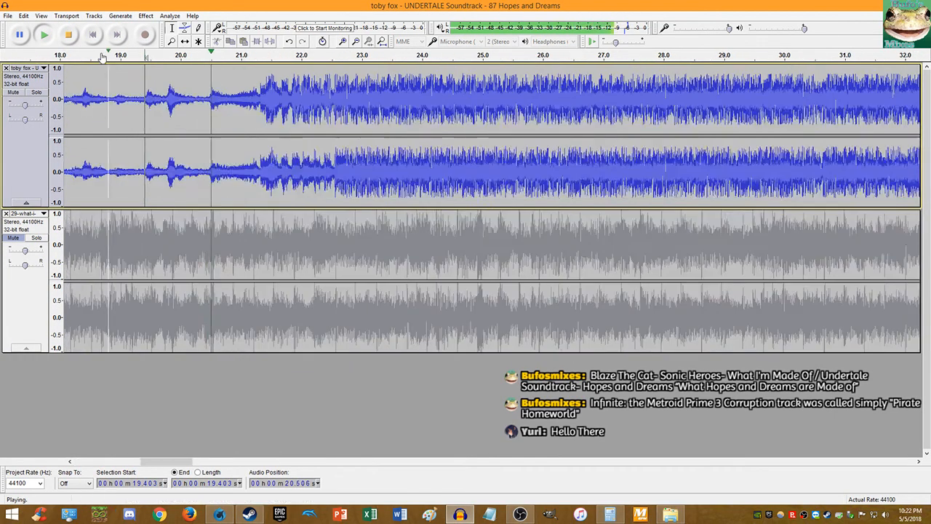
scroll(322, 82, up, 2)
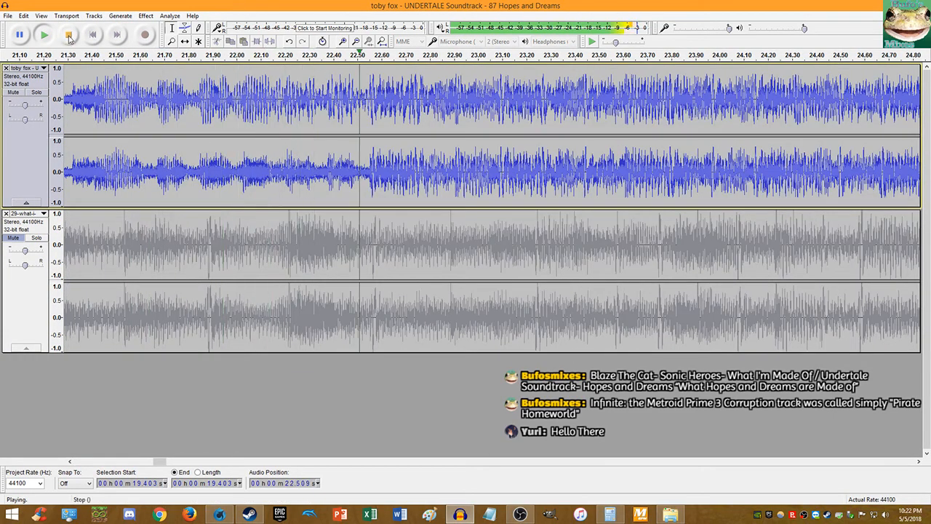
key(space)
Step: Split the Hopes and Dreams track at 22.553 s, where the loud section starts
scroll(363, 174, up, 3)
scroll(385, 174, up, 10)
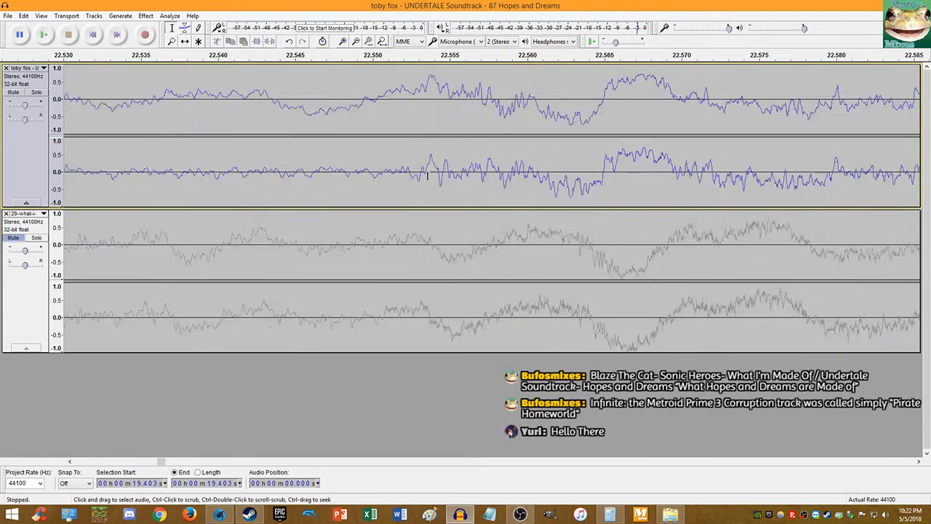
scroll(406, 177, up, 1)
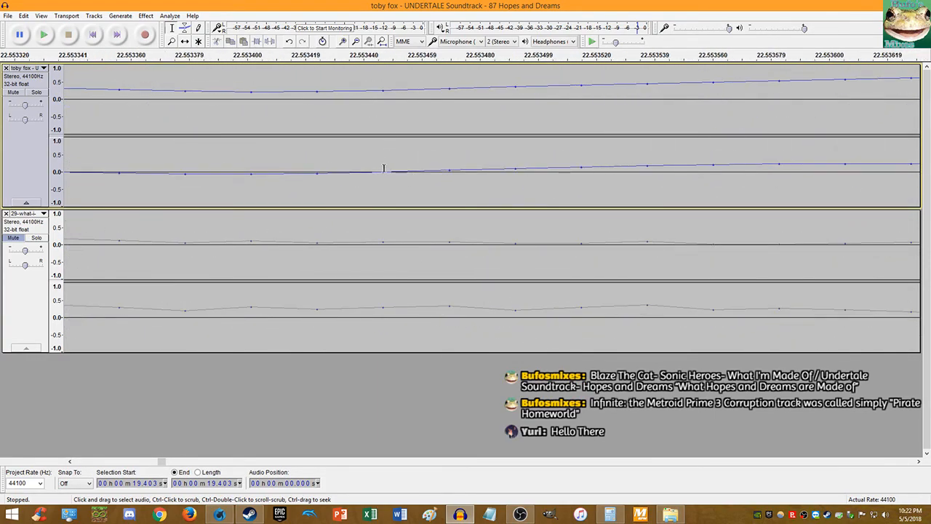
click(383, 169)
key(ctrl+i)
Step: Switch to the Steam chat and open the newest YouTube link in the second conversation
click(220, 515)
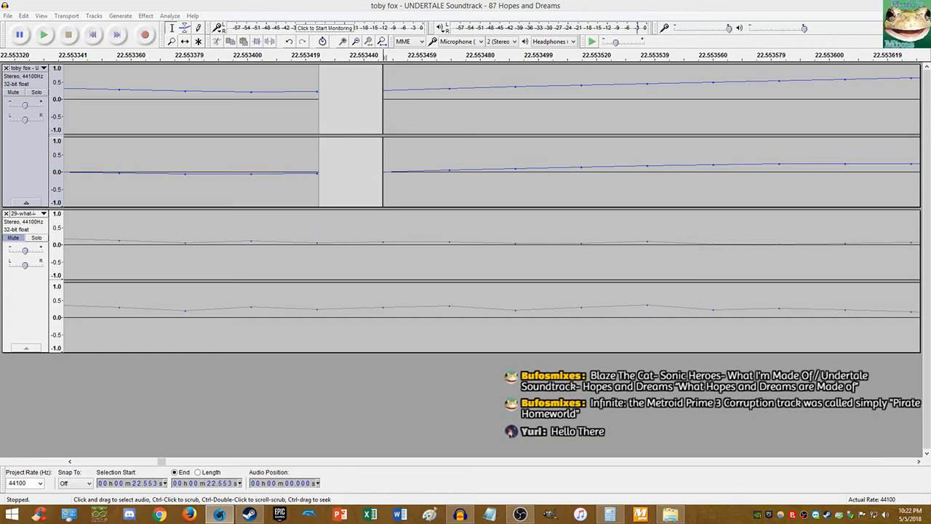
click(709, 2)
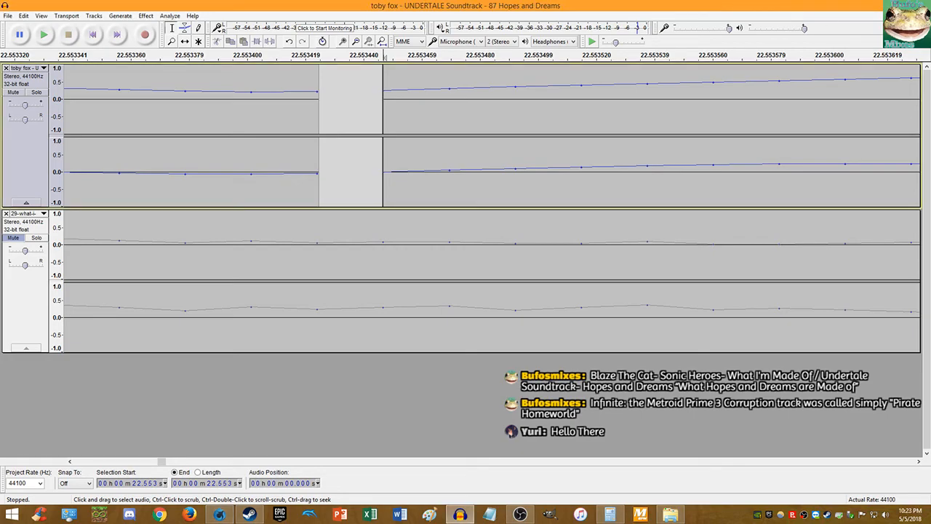
key(alt+Tab)
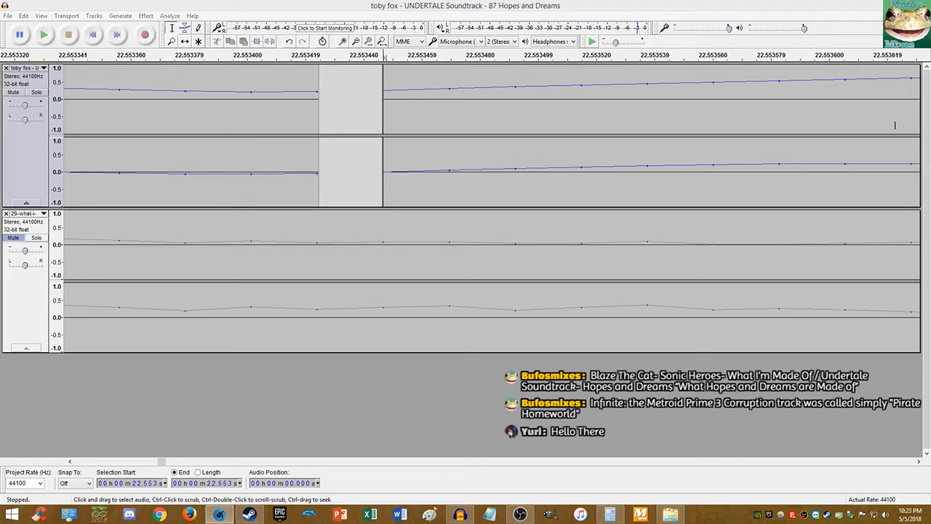
click(249, 515)
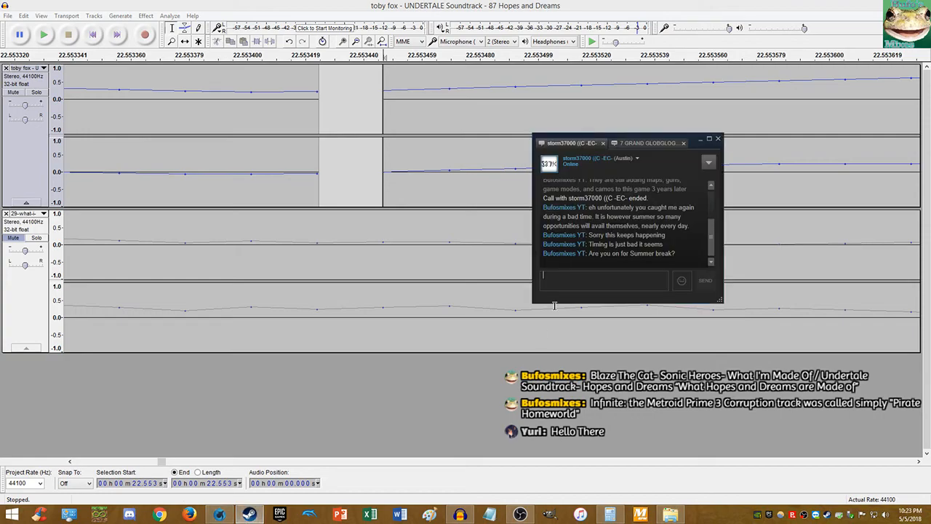
click(648, 143)
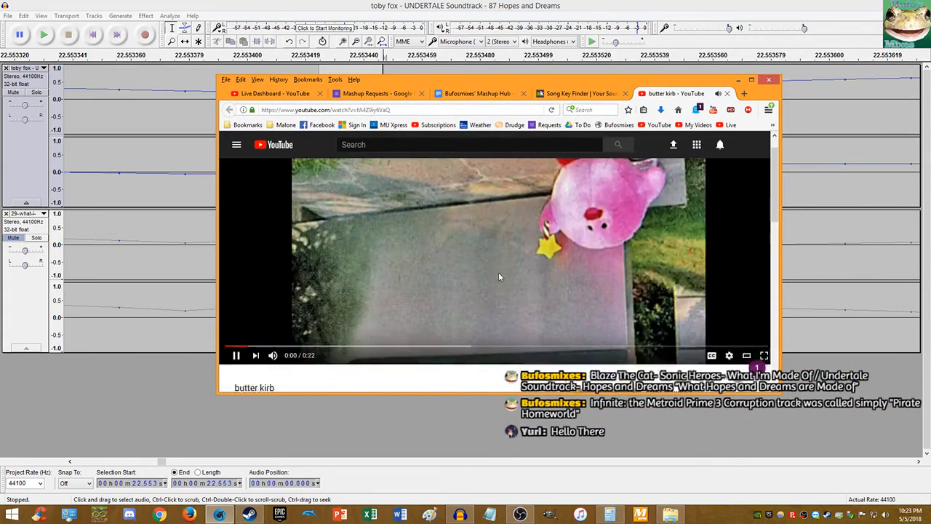
Step: Watch the "butter kirb" YouTube video, pausing and resuming it, and close its tab and the chat window
scroll(501, 280, down, 3)
scroll(505, 294, up, 3)
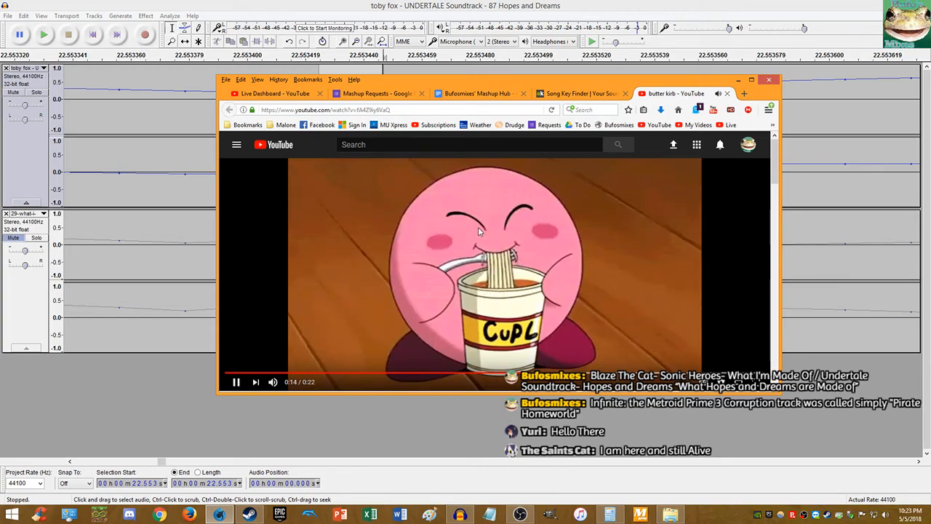
click(466, 235)
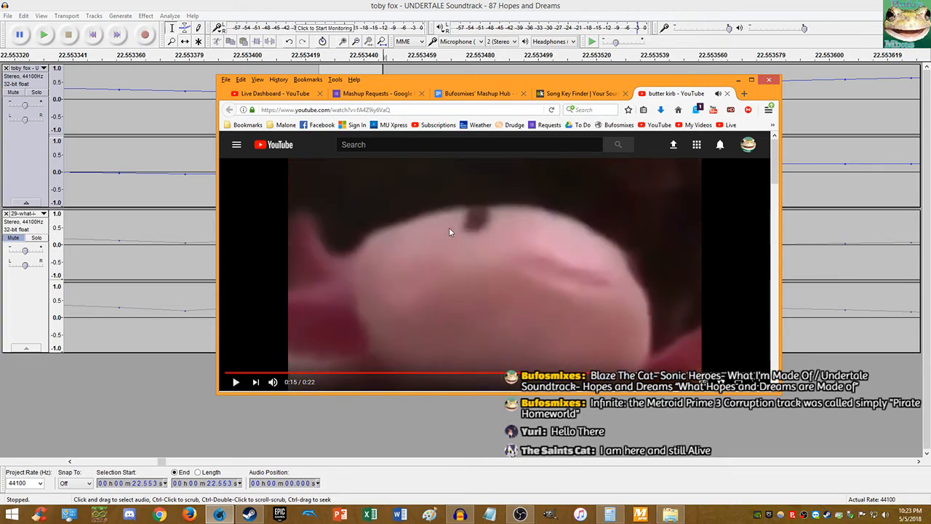
click(461, 230)
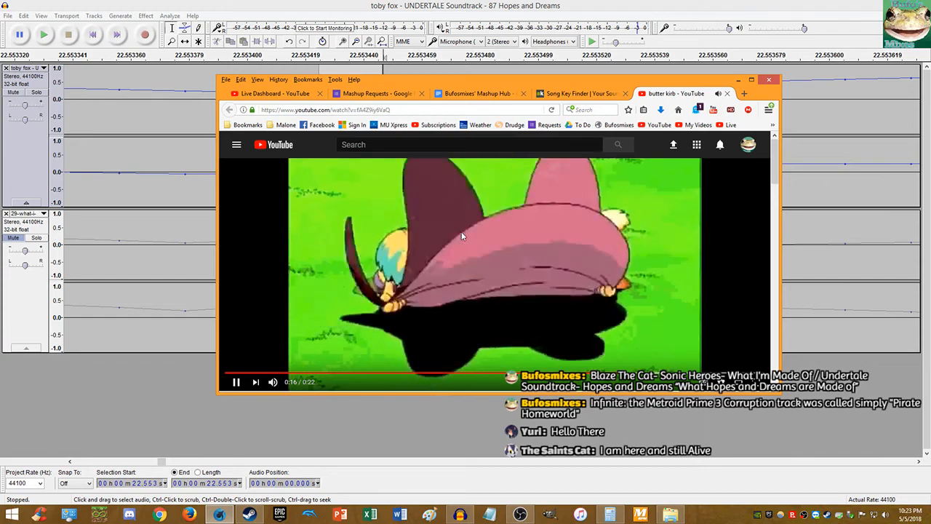
click(460, 235)
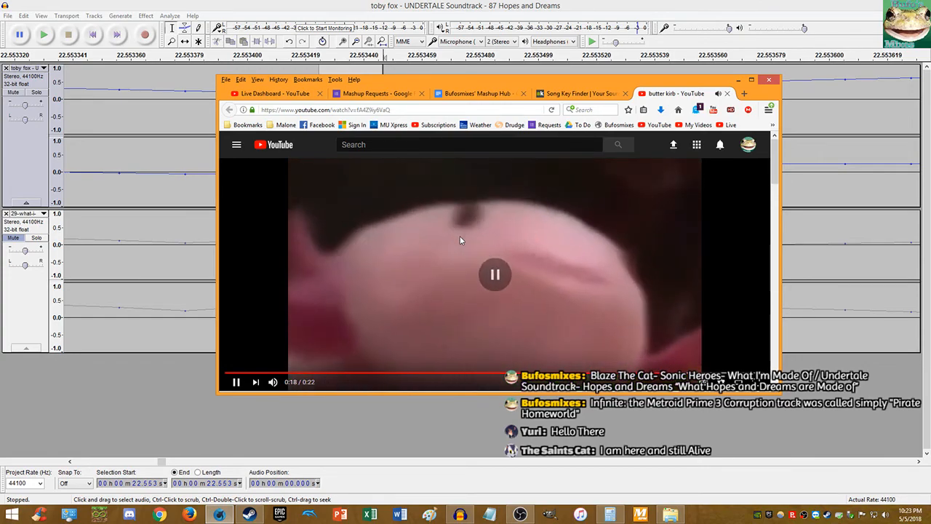
click(457, 233)
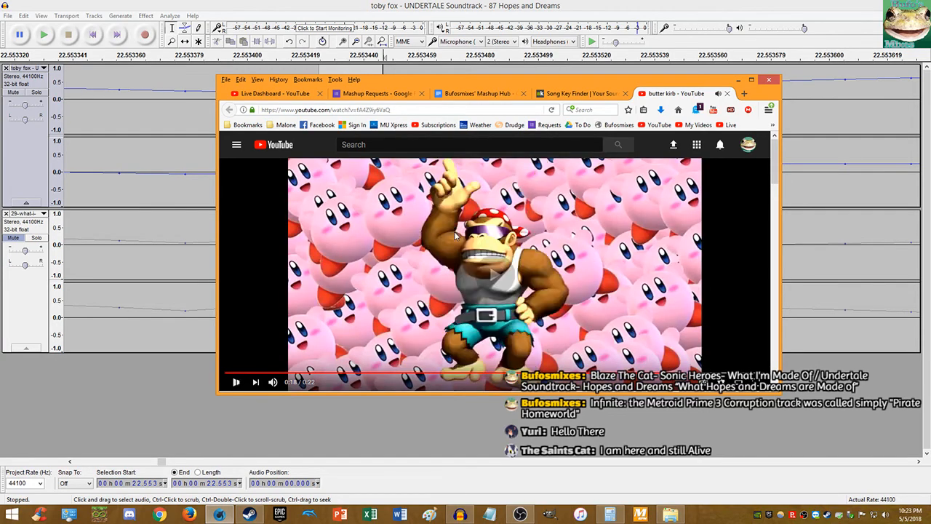
middle_click(678, 95)
drag(597, 86, 930, 6)
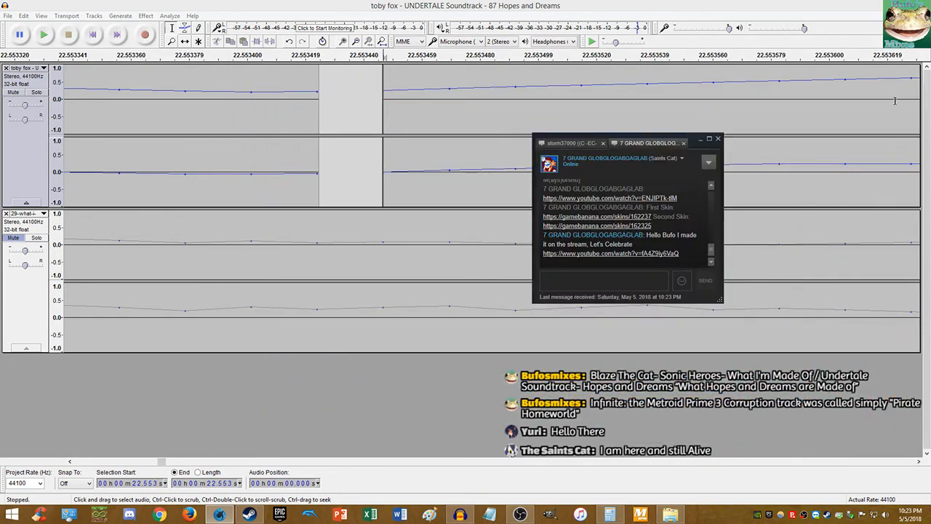
click(834, 9)
click(930, 55)
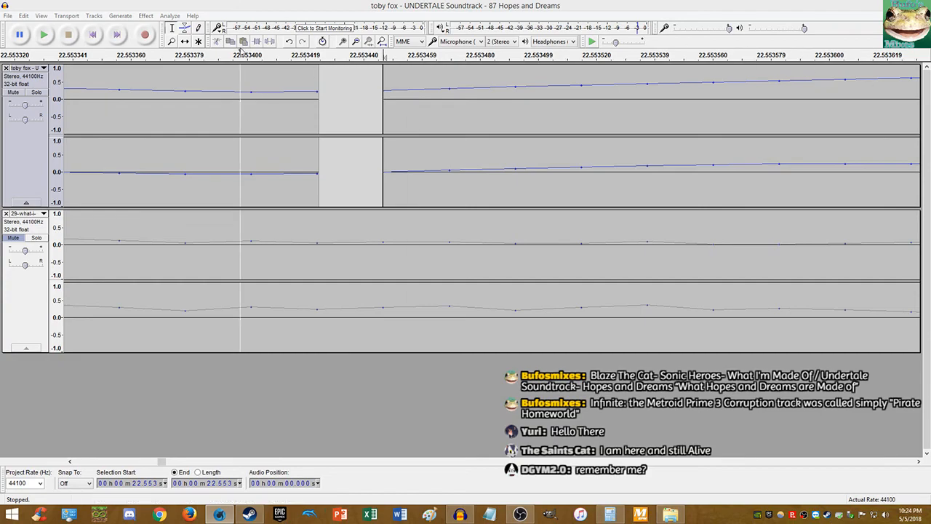
Step: Return to Audacity, mute the Hopes and Dreams track and unmute the "29-what-i" track
click(331, 4)
scroll(299, 127, down, 15)
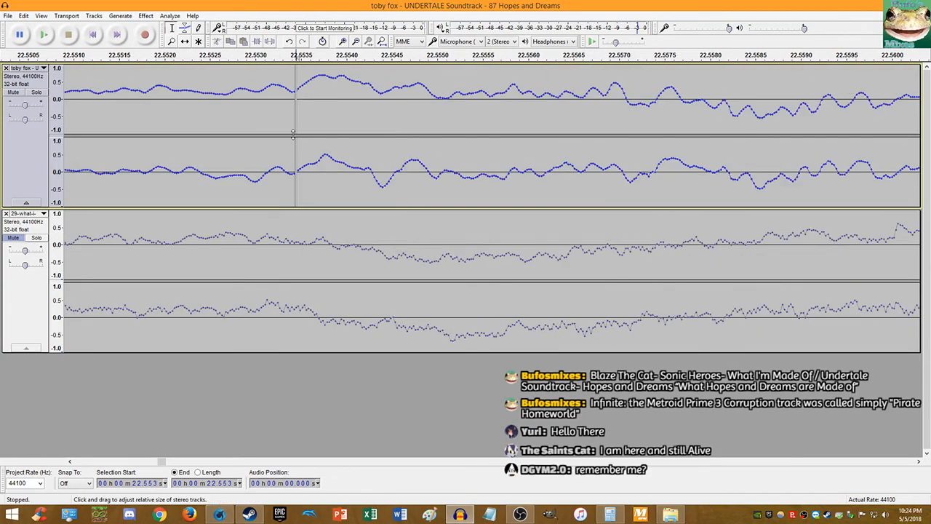
scroll(291, 138, down, 2)
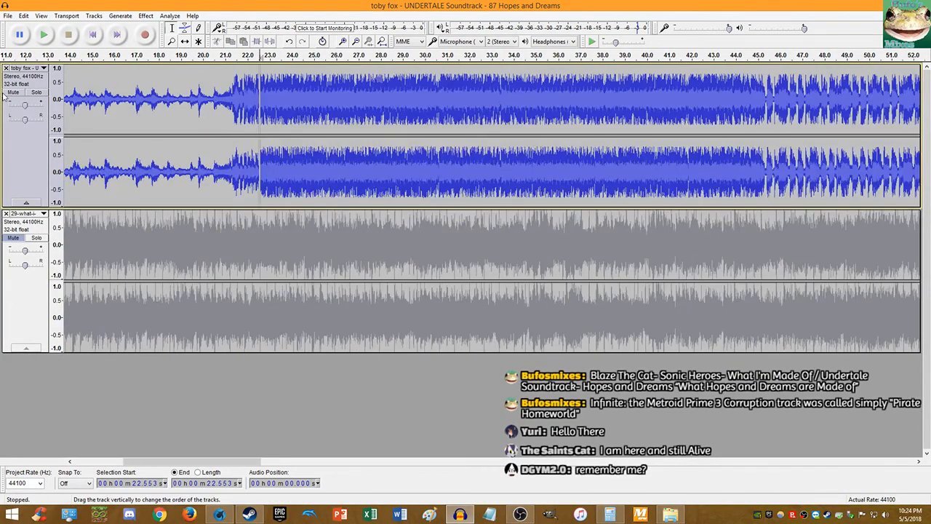
click(6, 95)
click(13, 92)
click(13, 238)
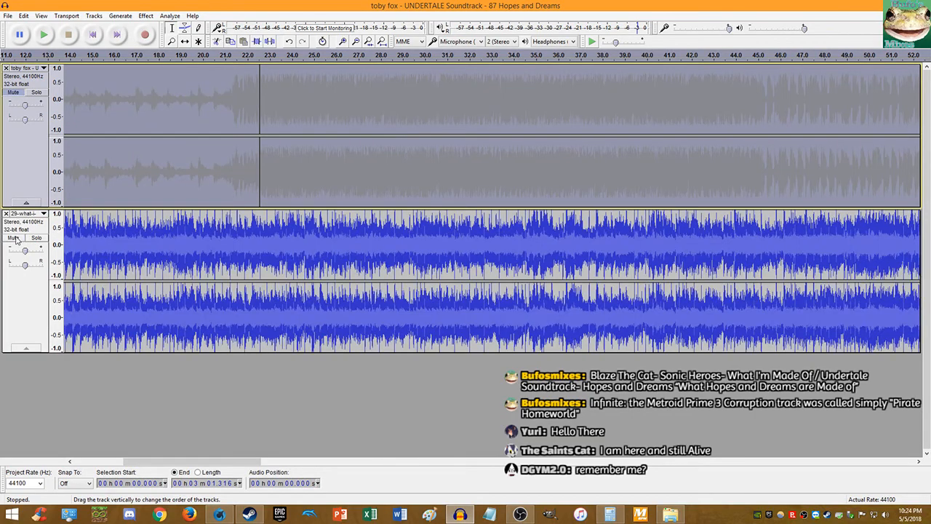
Step: Listen to the "29-what-i" track from its start and again from 12.987 s to find where the main section begins
click(43, 34)
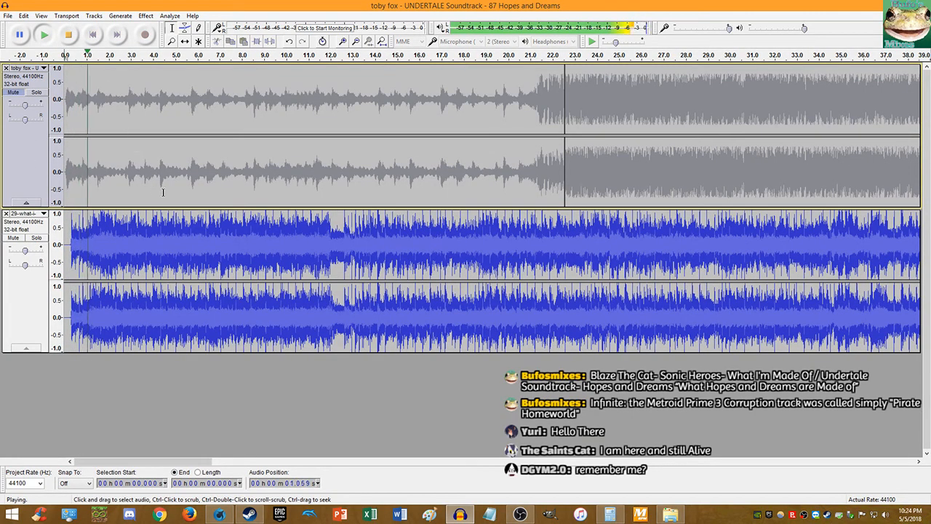
click(341, 218)
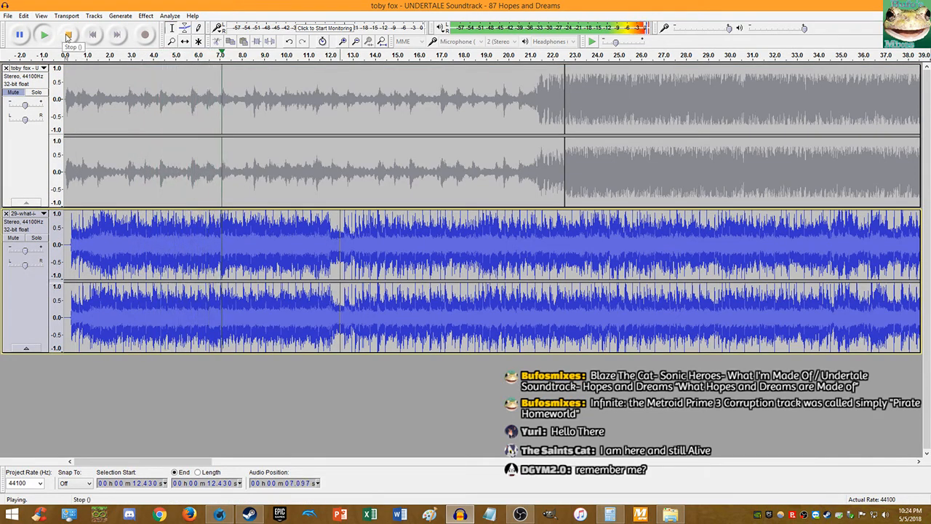
click(68, 35)
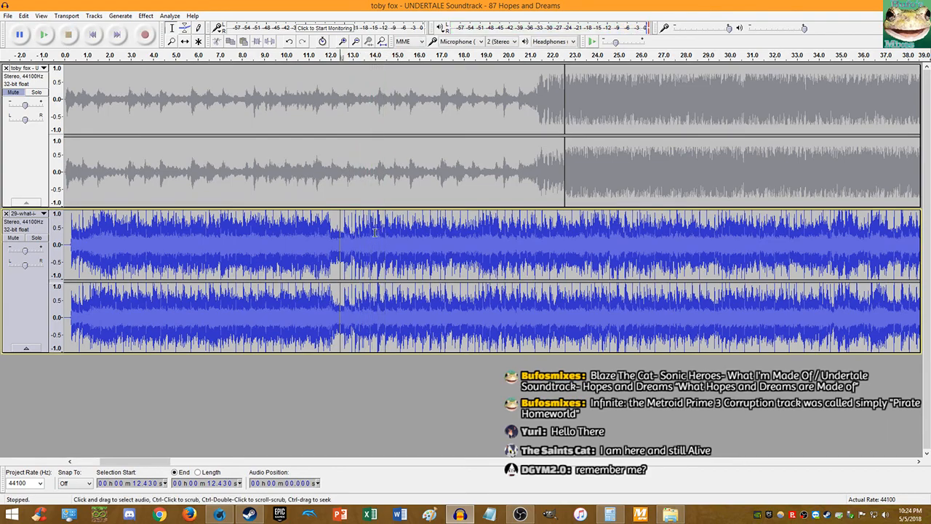
scroll(375, 233, up, 3)
click(197, 55)
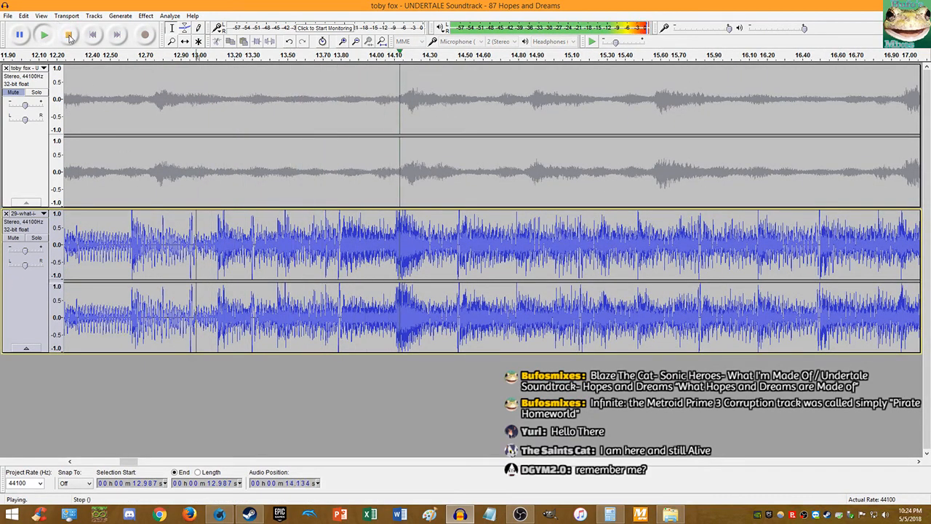
click(67, 35)
Step: Place the cursor at 13.787 s in the "29-what-i" track and play from there to check the starting point
scroll(345, 253, up, 4)
scroll(345, 252, up, 10)
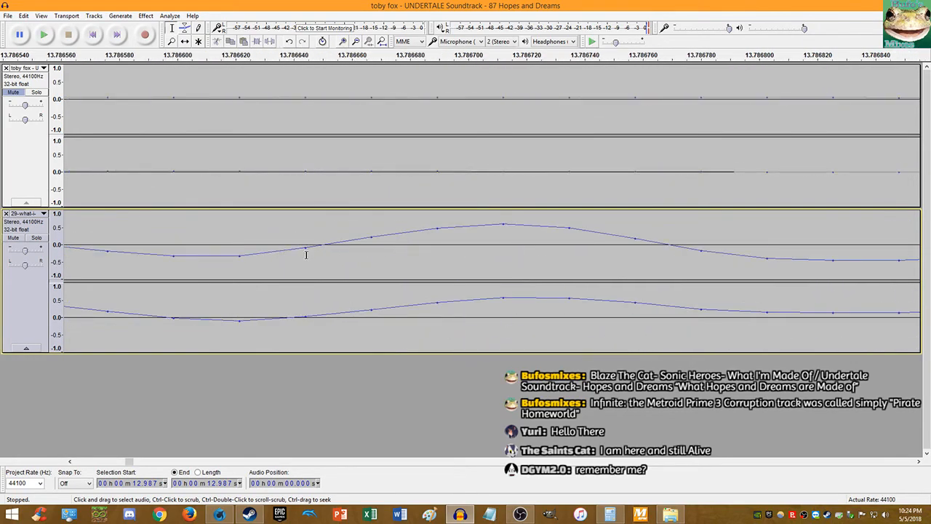
click(304, 249)
key(space)
scroll(304, 243, down, 15)
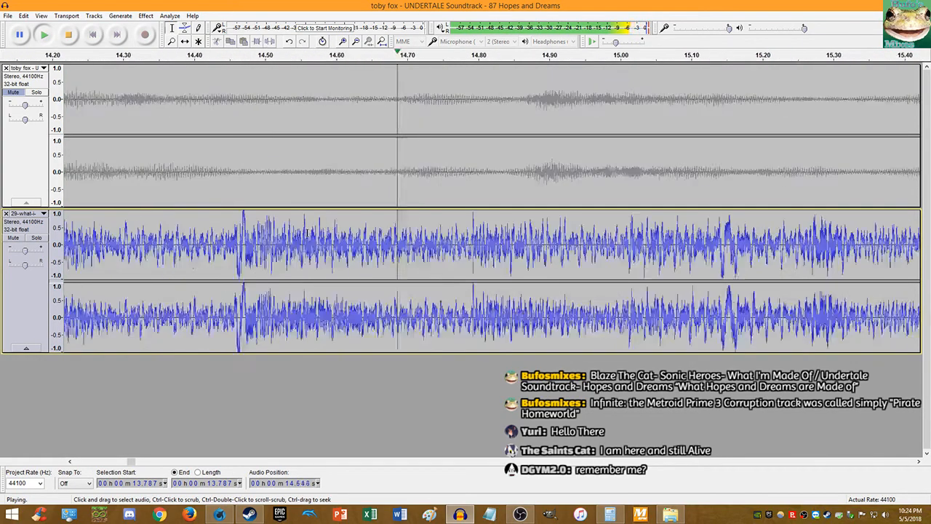
scroll(304, 231, down, 2)
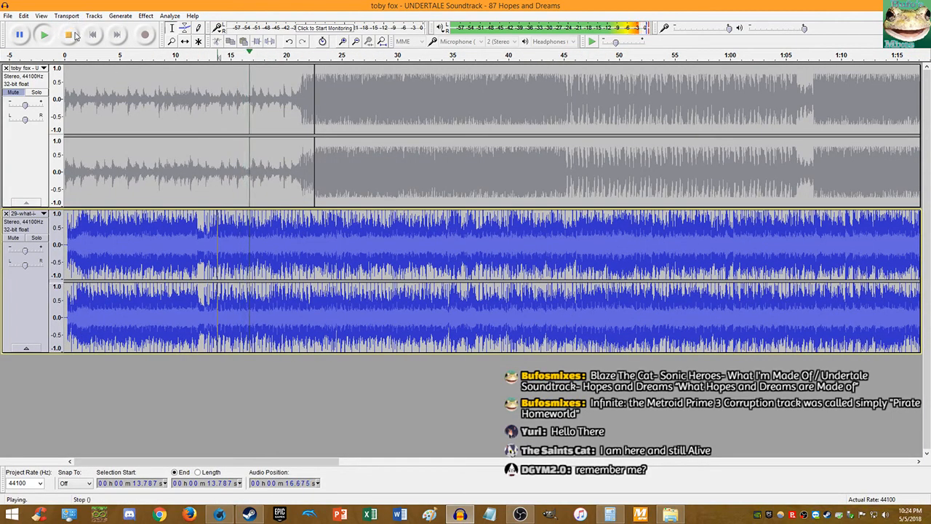
click(68, 35)
Step: Select the "29-what-i" track from its start to 13.787 s and play the selection
key(shift+Home)
key(space)
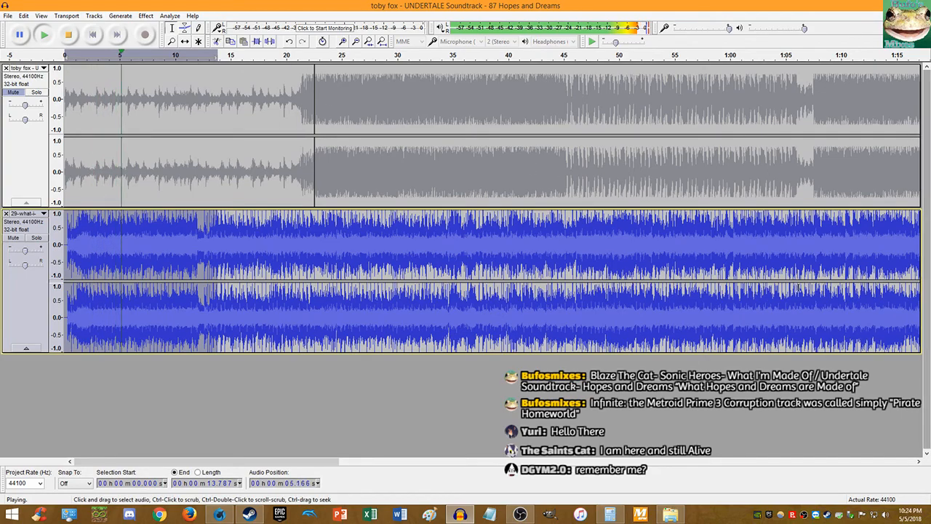
key(ctrl+1)
key(ctrl+1)
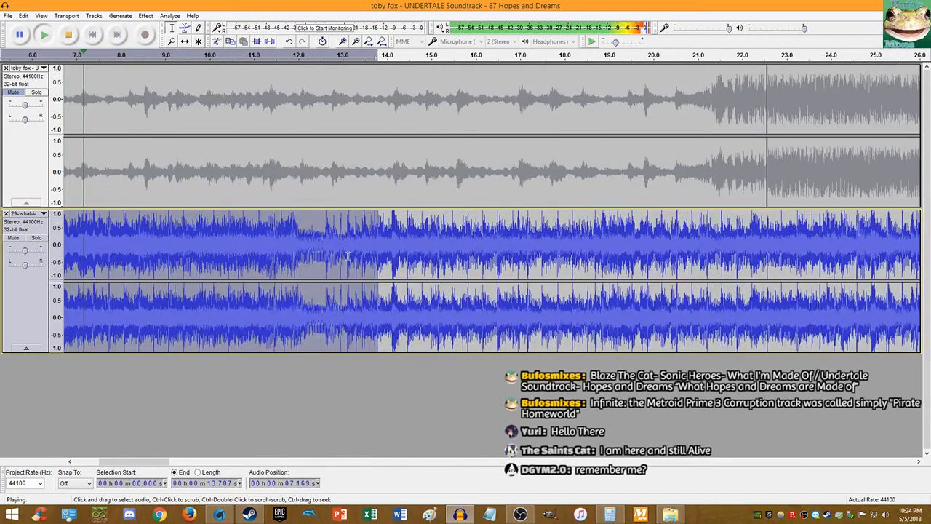
key(ctrl+1)
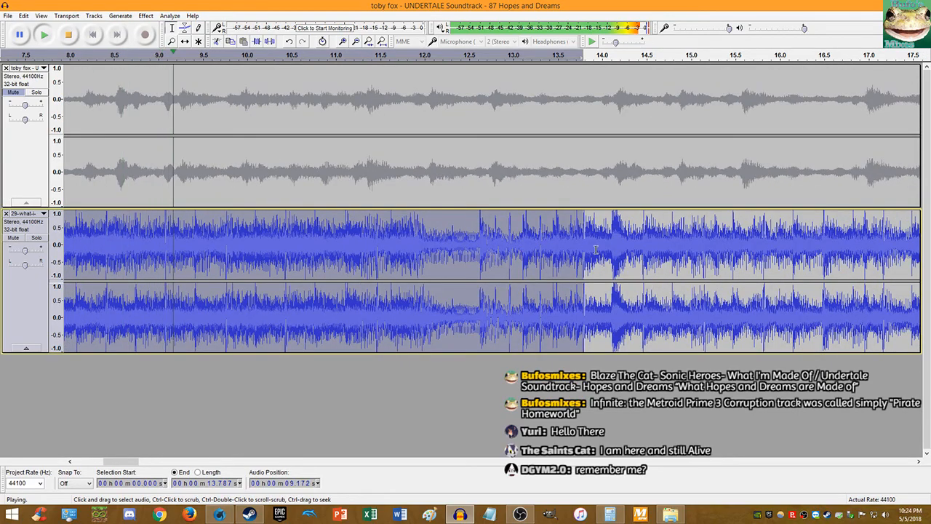
Step: Stop playback and split the "29-what-i" track at the upper channel's zero crossing at about 13.78655 s
key(ctrl+1)
key(ctrl+1)
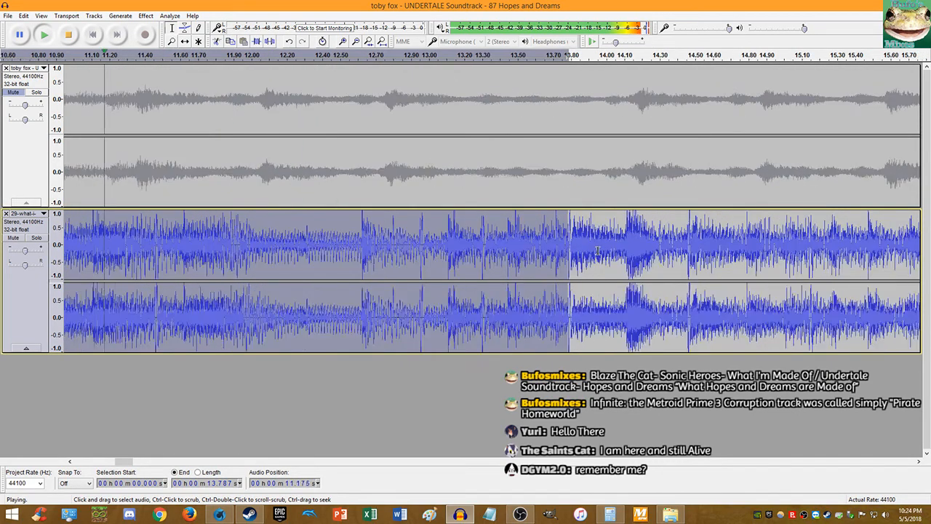
key(ctrl+3)
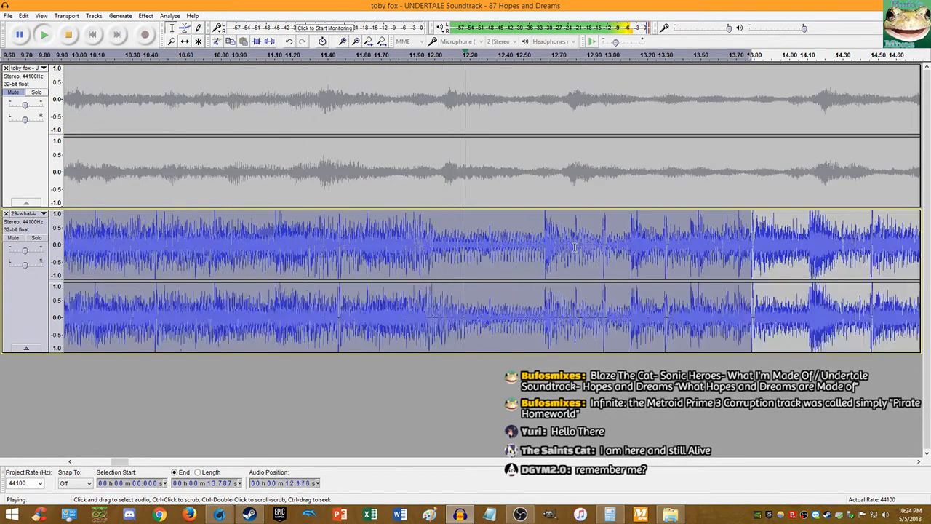
click(69, 35)
key(ctrl+1)
key(ctrl+1)
key(ctrl+1)
key(ctrl+1)
key(ctrl+1)
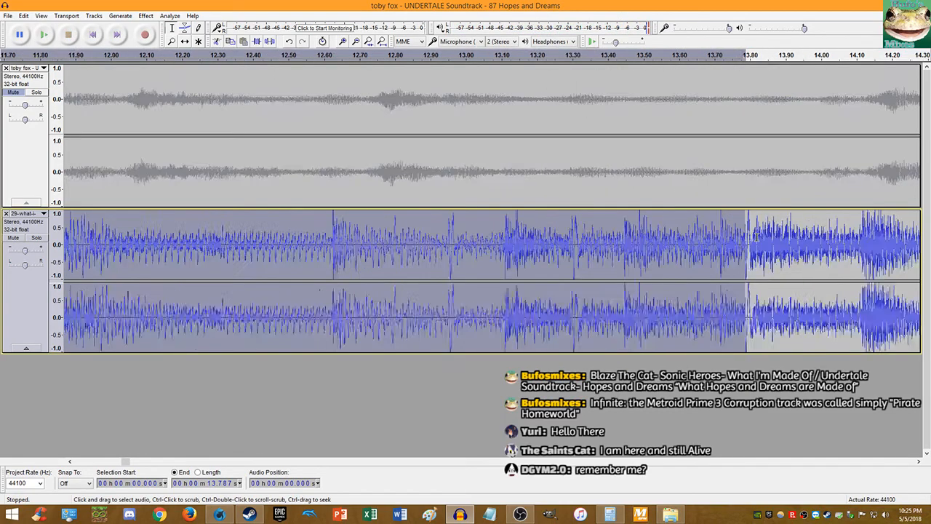
key(ctrl+1)
key(ctrl+1)
key(ctrl+1)
key(ctrl+1)
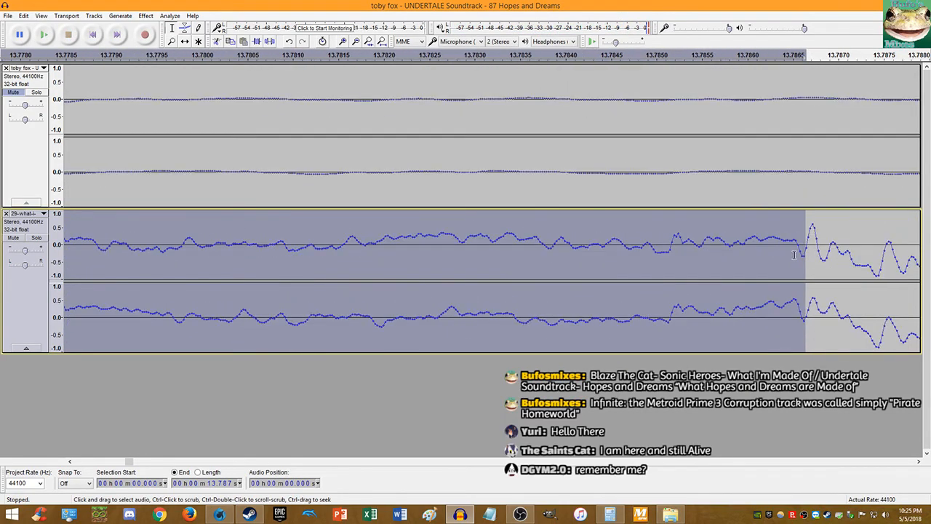
key(ctrl+1)
key(ctrl+1)
key(ctrl+1)
key(ctrl+1)
key(ctrl+1)
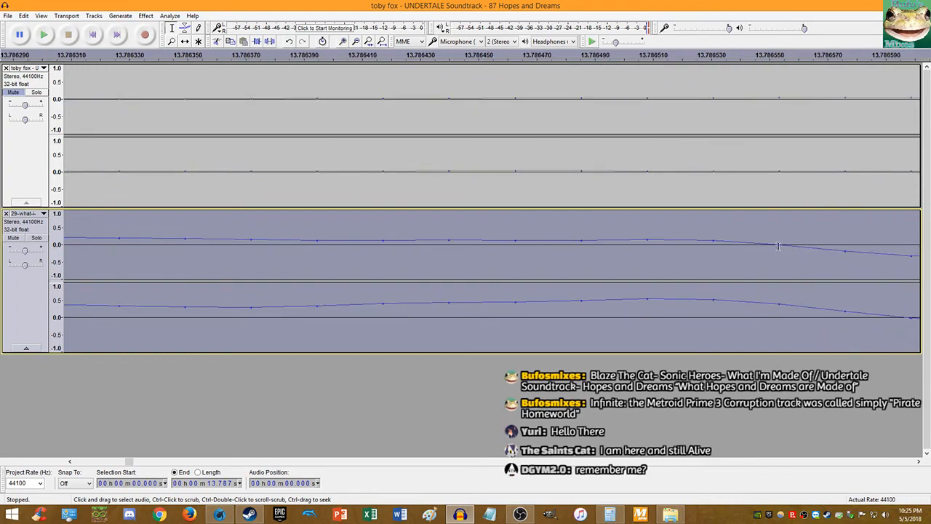
click(778, 246)
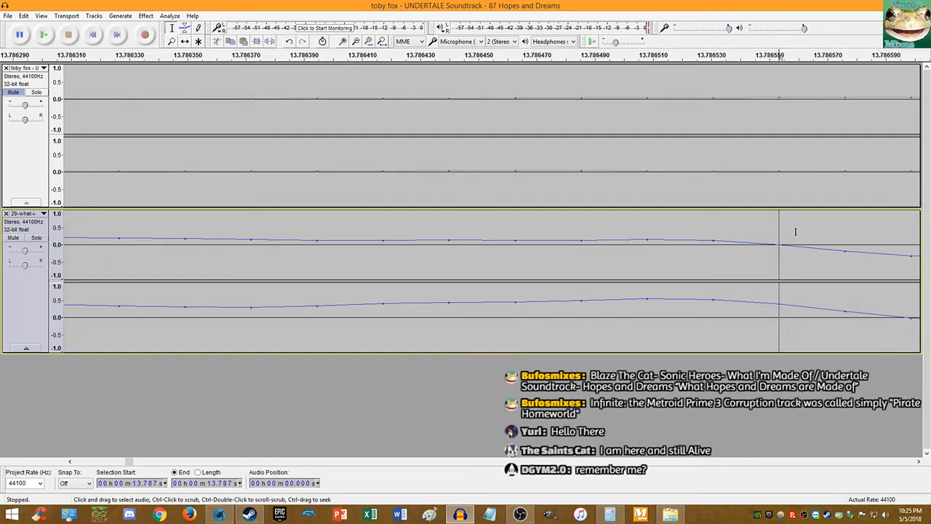
key(ctrl+i)
click(382, 41)
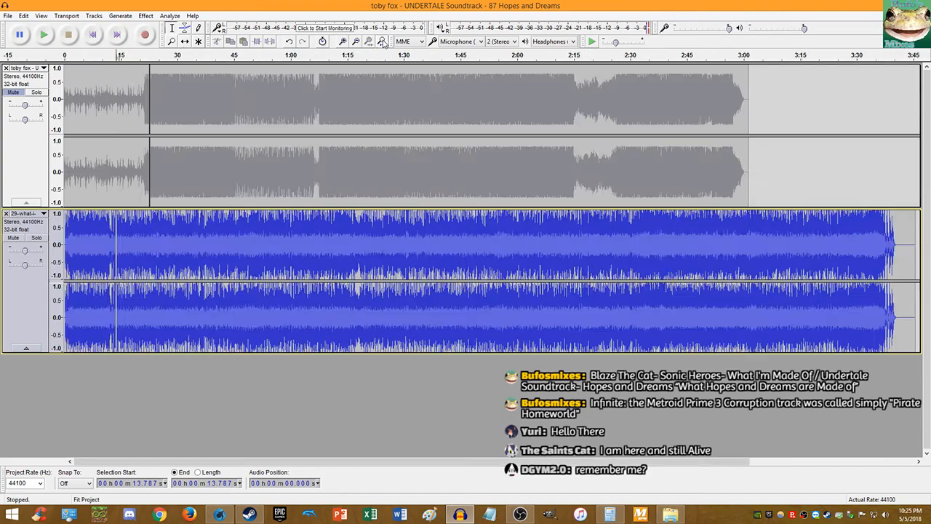
Step: Cut the intro clips from both tracks and paste them after the end of the main clips
double_click(118, 104)
key(Delete)
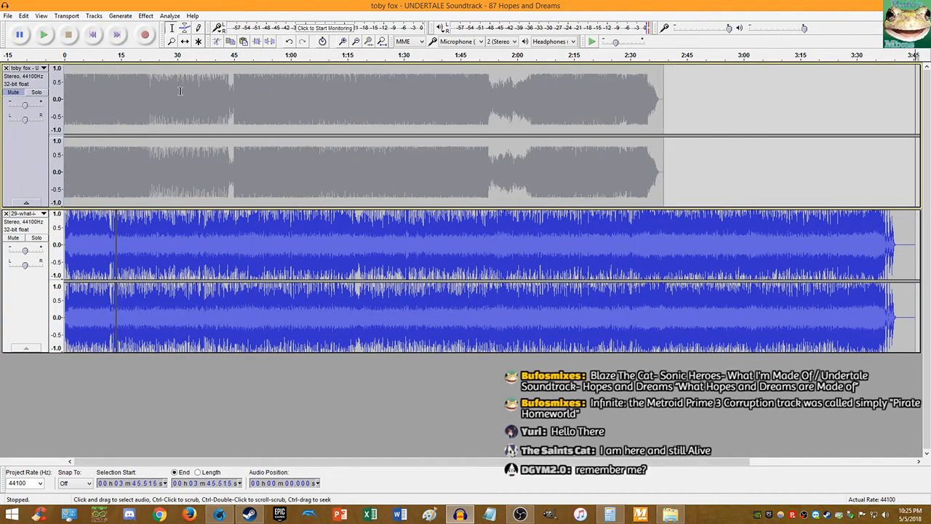
double_click(102, 226)
key(Delete)
key(End)
key(ctrl+v)
Step: Delete the trailing silence after the main clips, from 3:27.011 in "29-what-i" and from 2:37.796 in Hopes and Dreams
drag(584, 243, 550, 259)
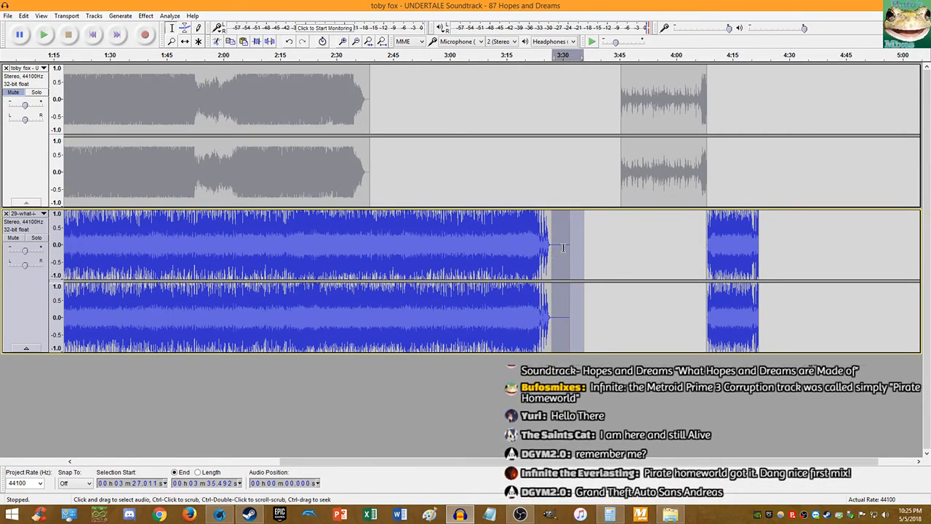
key(Delete)
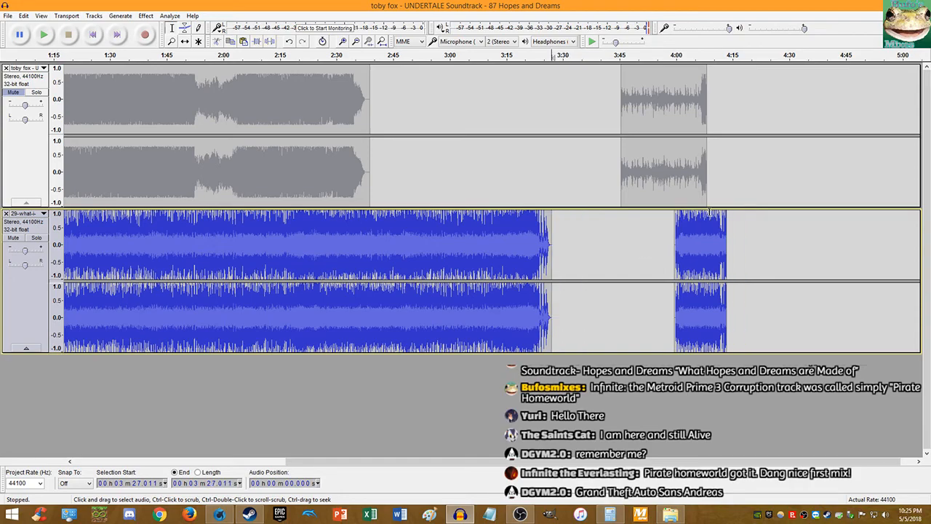
drag(379, 173, 365, 182)
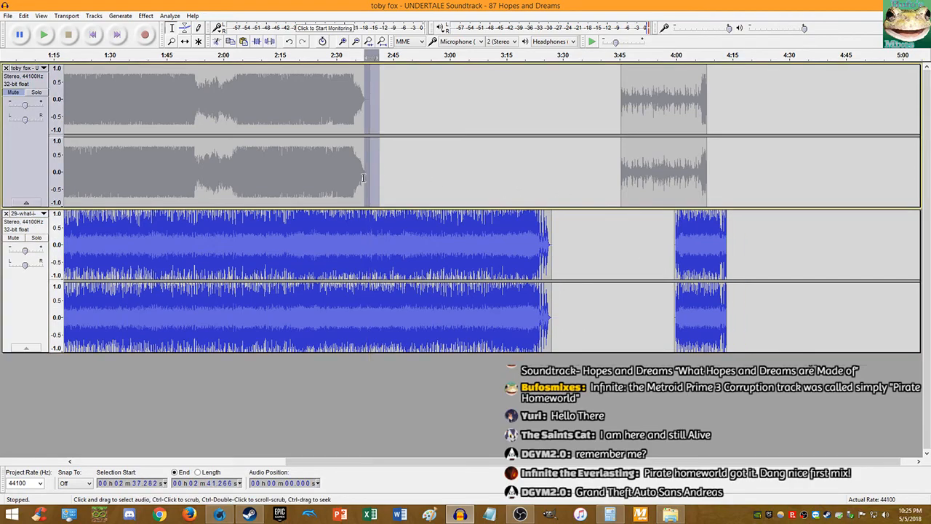
click(365, 181)
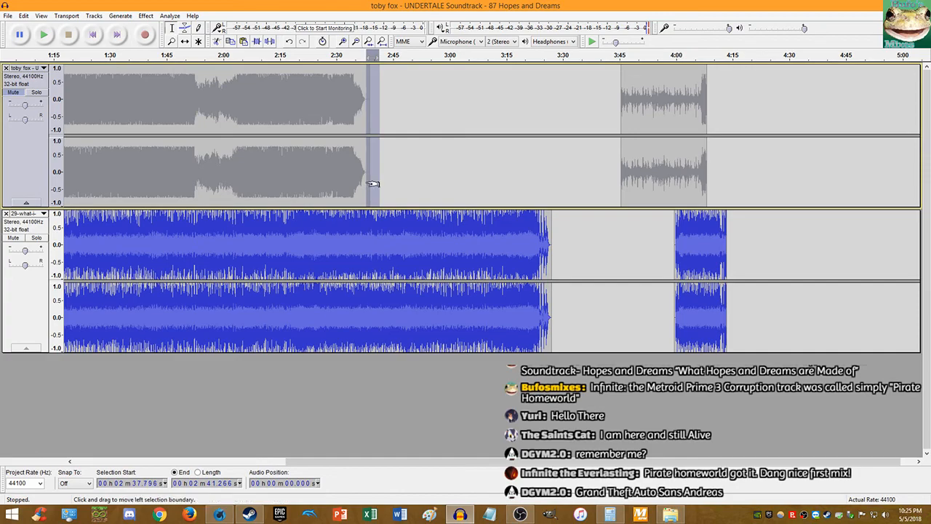
key(Delete)
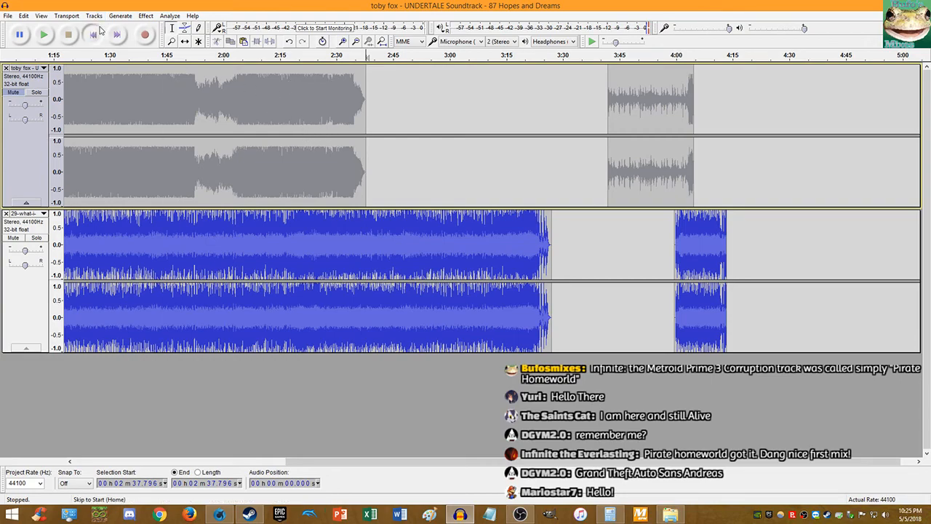
Step: Unmute Hopes and Dreams, shift its intro clip to the end of the "29-what-i" main clip, and align the "29-what-i" intro directly after it
click(93, 35)
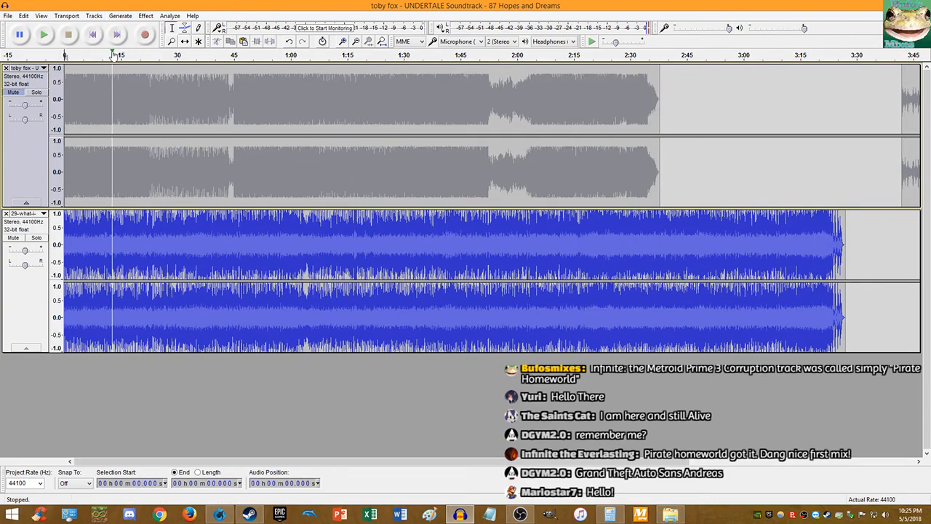
click(13, 92)
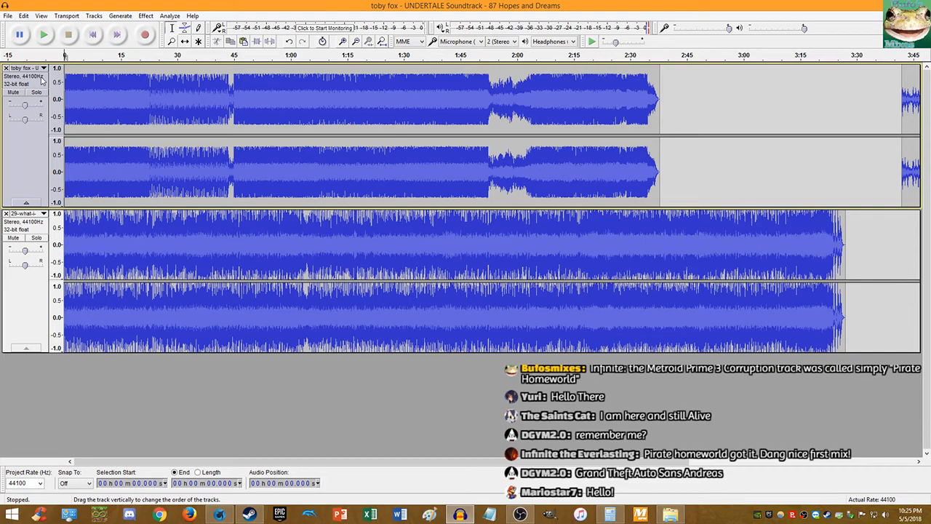
click(185, 41)
drag(875, 146, 818, 146)
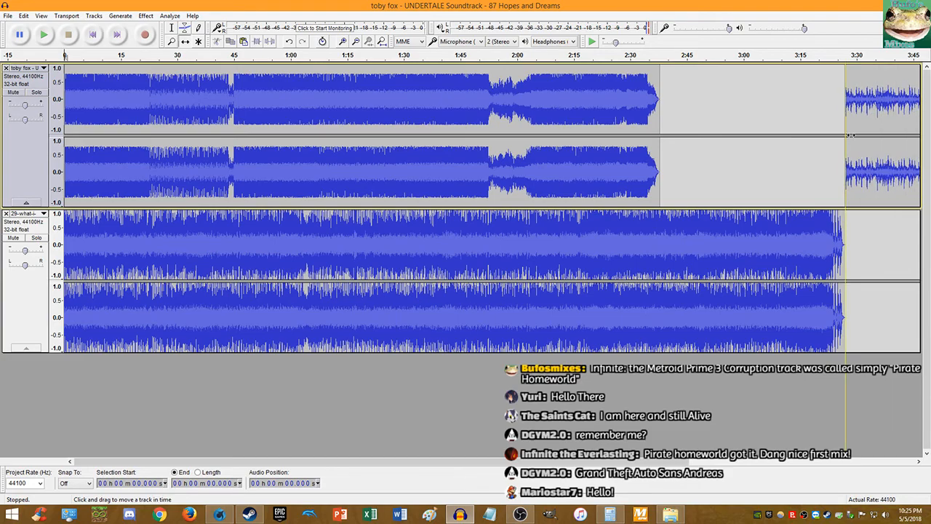
mouse_move(813, 247)
mouse_down()
mouse_move(876, 249)
mouse_move(806, 251)
mouse_up()
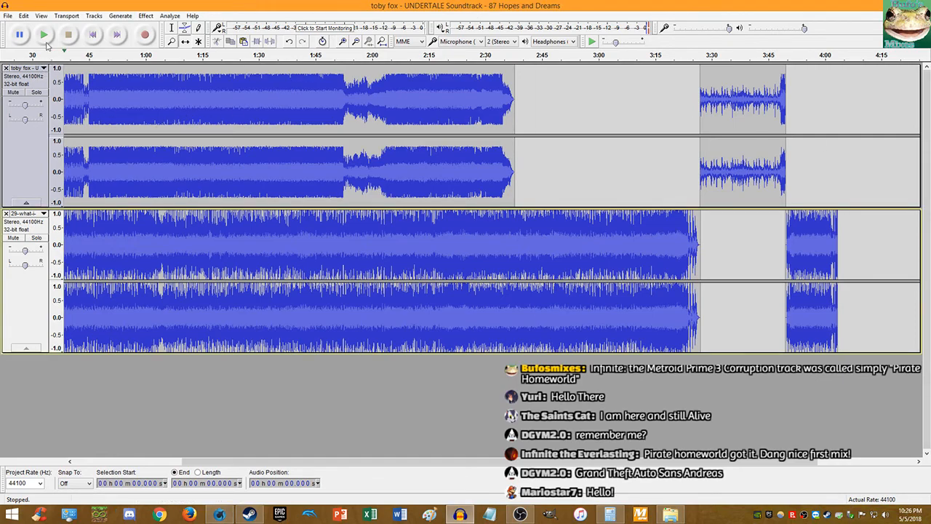
Step: Mute the "29-what-i" track and play the Hopes and Dreams track from its start
click(14, 237)
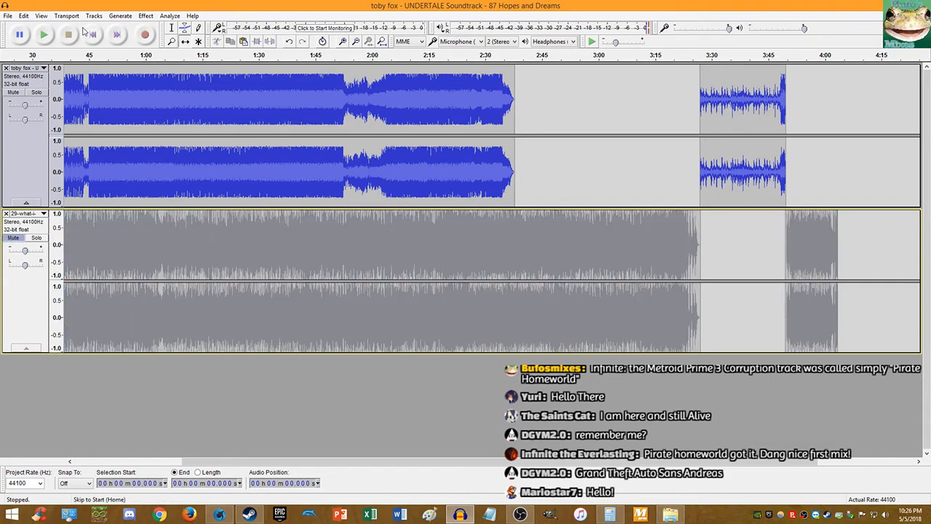
click(92, 34)
click(43, 34)
click(67, 35)
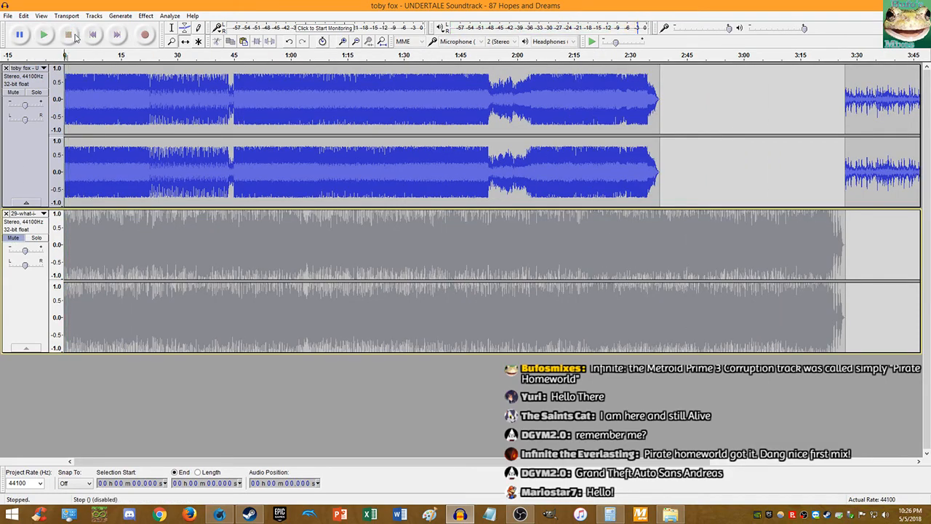
click(382, 41)
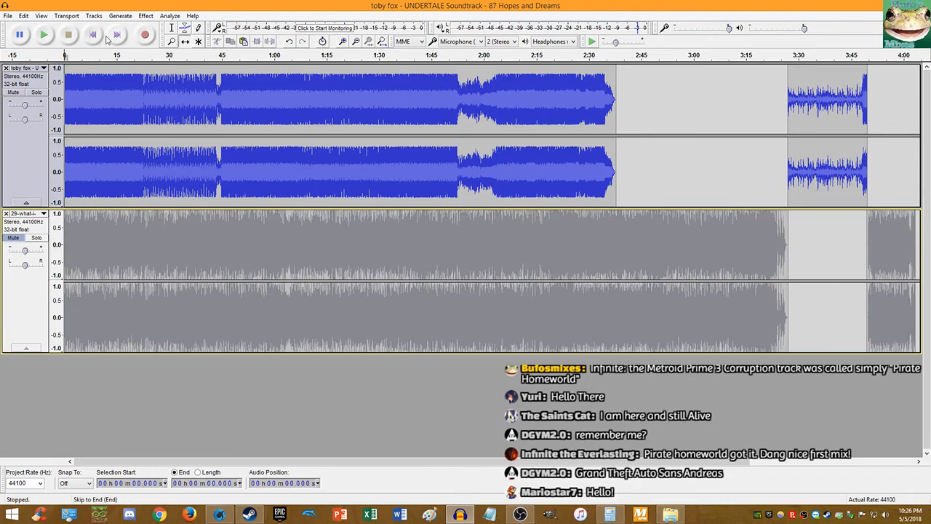
scroll(90, 55, up, 4)
click(92, 35)
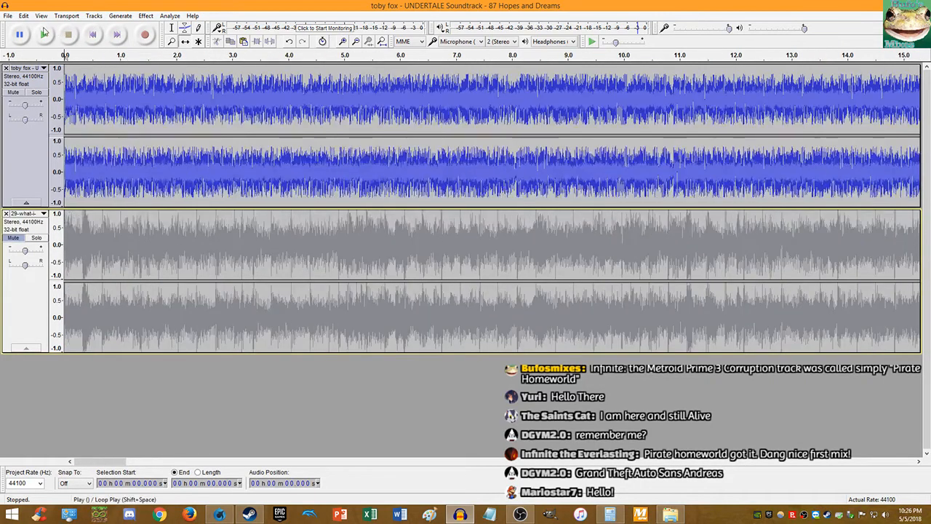
click(45, 34)
scroll(190, 87, up, 3)
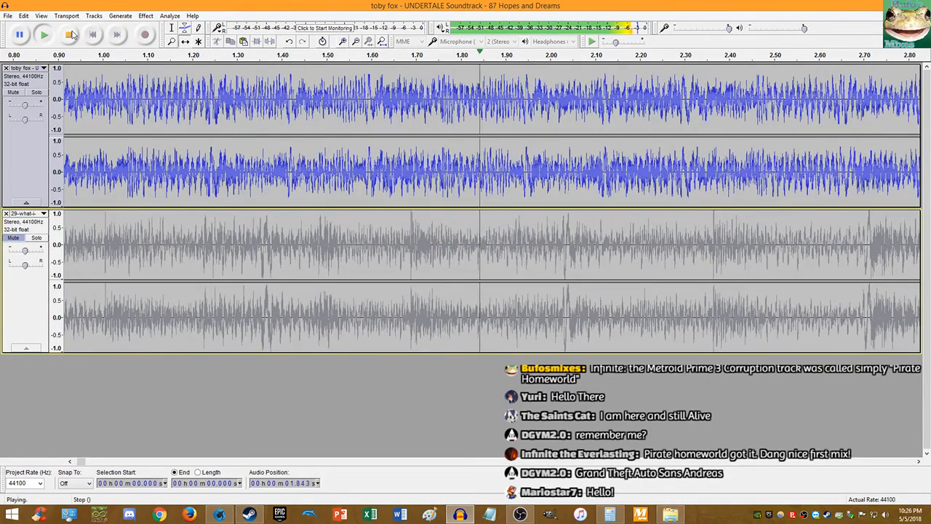
scroll(191, 98, down, 2)
click(94, 35)
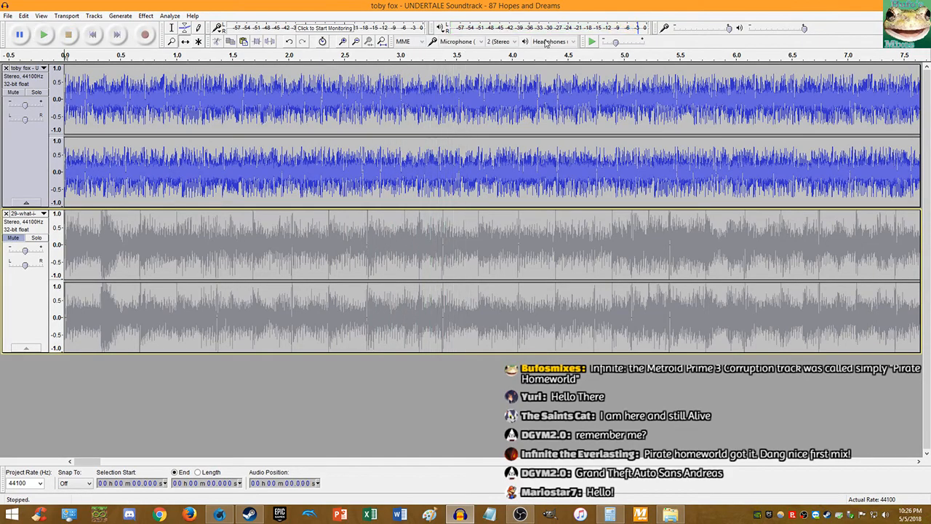
Step: Listen to the opening seconds of the Hopes and Dreams track at a slightly reduced playback speed
click(593, 42)
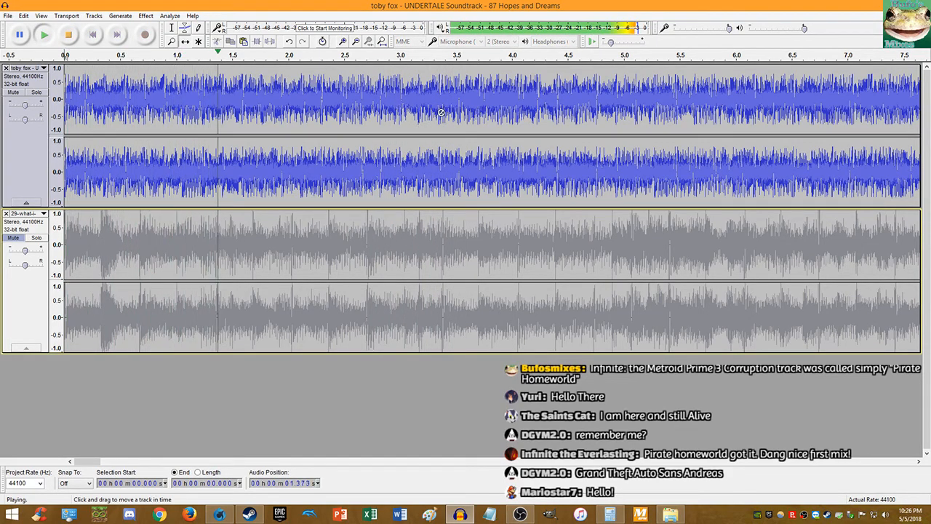
scroll(403, 118, up, 1)
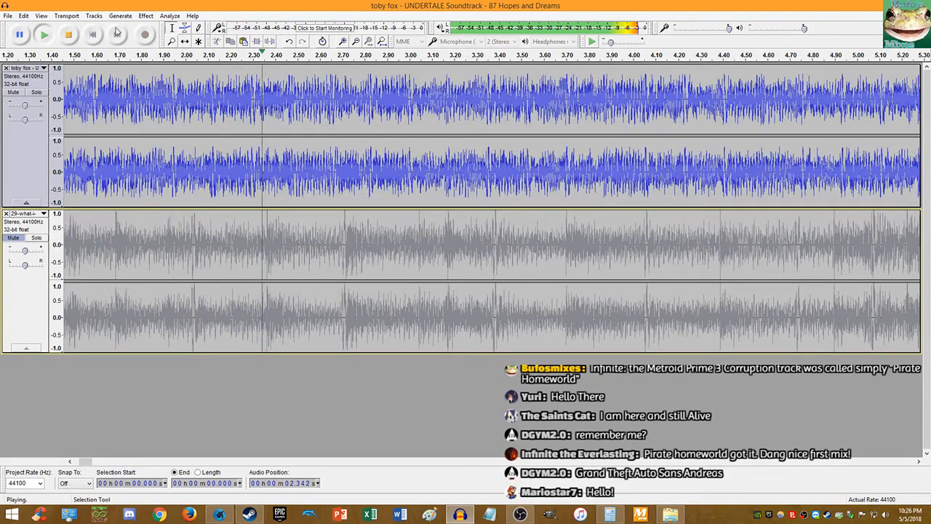
click(68, 34)
Step: Place the cursor at 2.647 s in the Hopes and Dreams track and play from there at normal and reduced speed
scroll(332, 143, up, 1)
scroll(332, 143, up, 11)
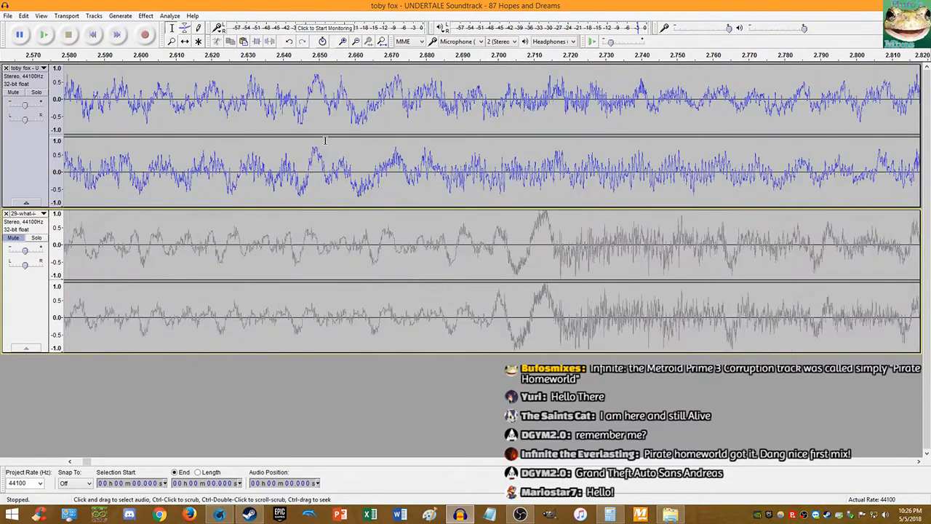
click(321, 100)
key(space)
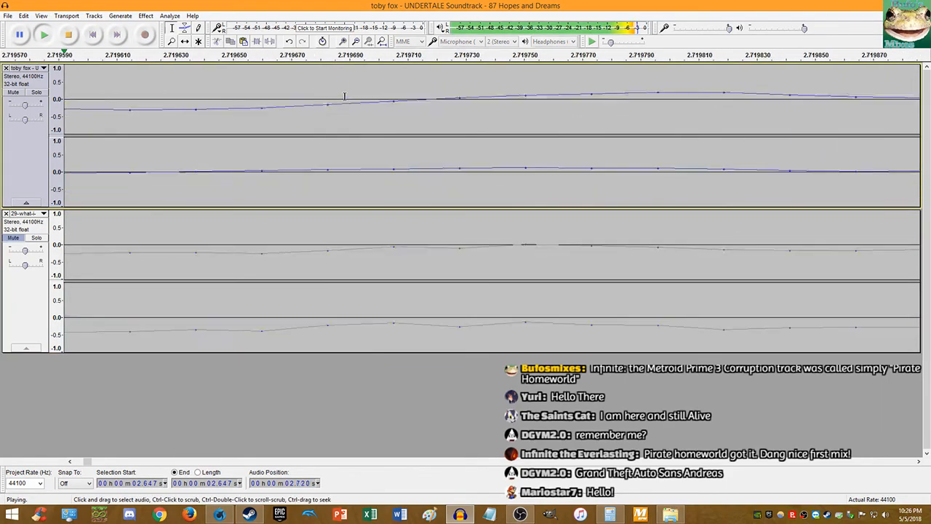
click(67, 34)
scroll(590, 145, down, 11)
click(593, 41)
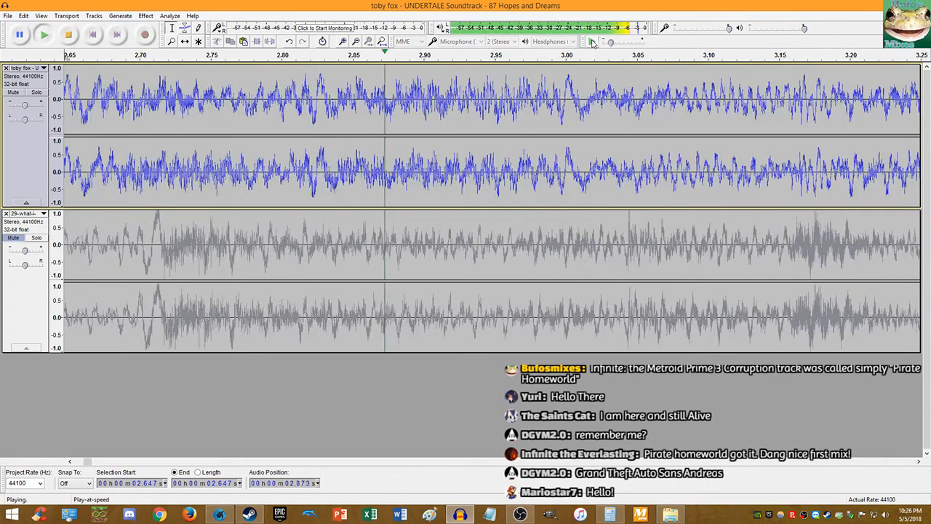
click(75, 34)
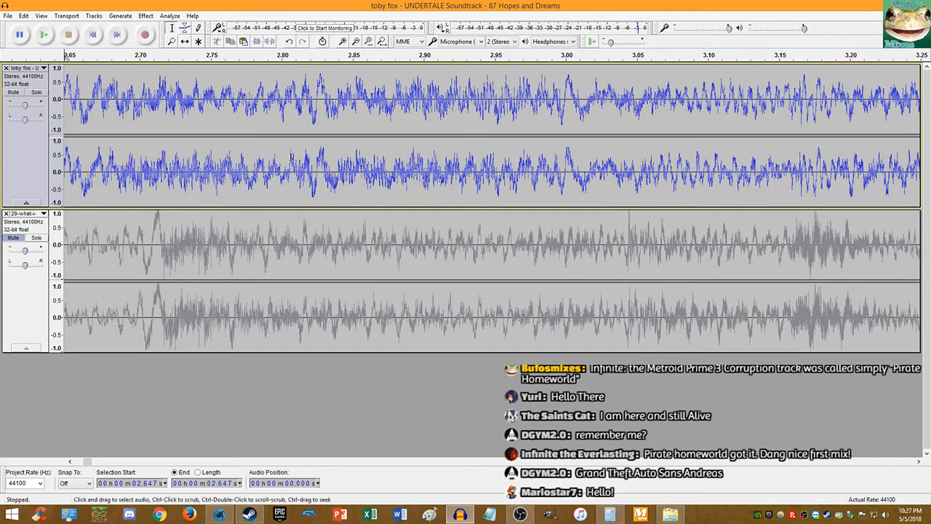
Step: Place the cursor at 2.825 s in the Hopes and Dreams track, play from there, and return to the project start
scroll(289, 171, up, 4)
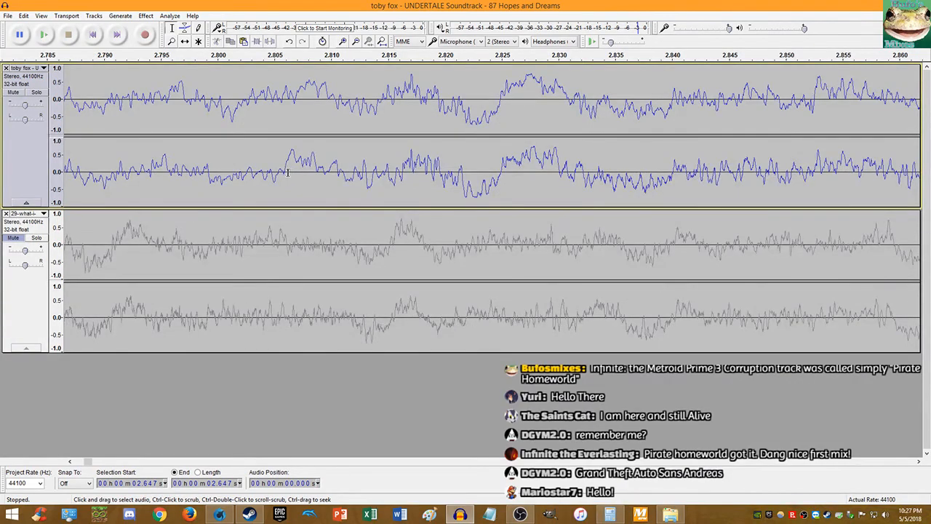
scroll(288, 172, up, 1)
scroll(270, 174, up, 1)
scroll(273, 174, down, 4)
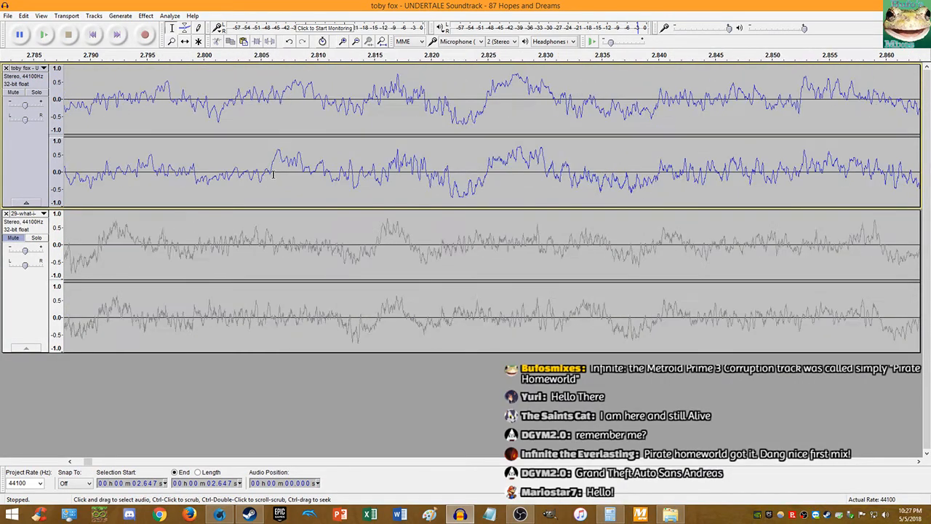
scroll(329, 171, up, 10)
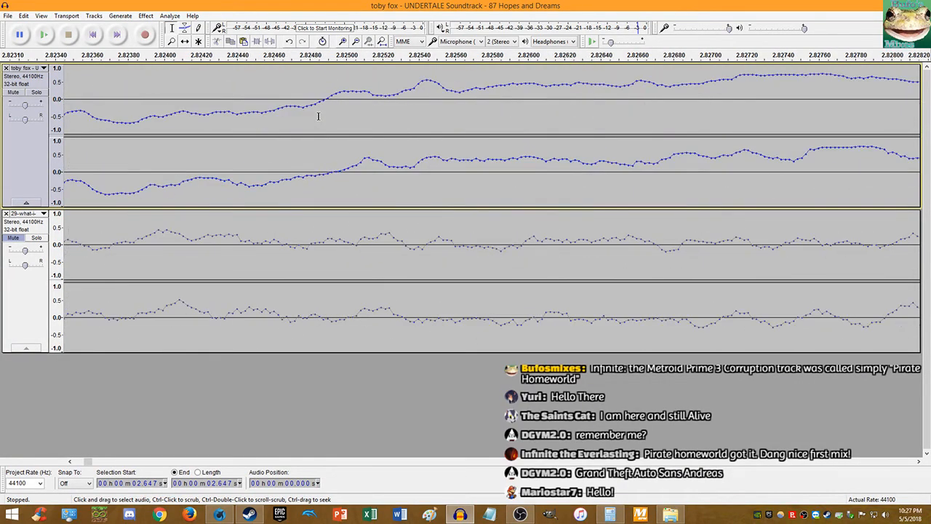
click(404, 169)
key(space)
scroll(404, 163, down, 20)
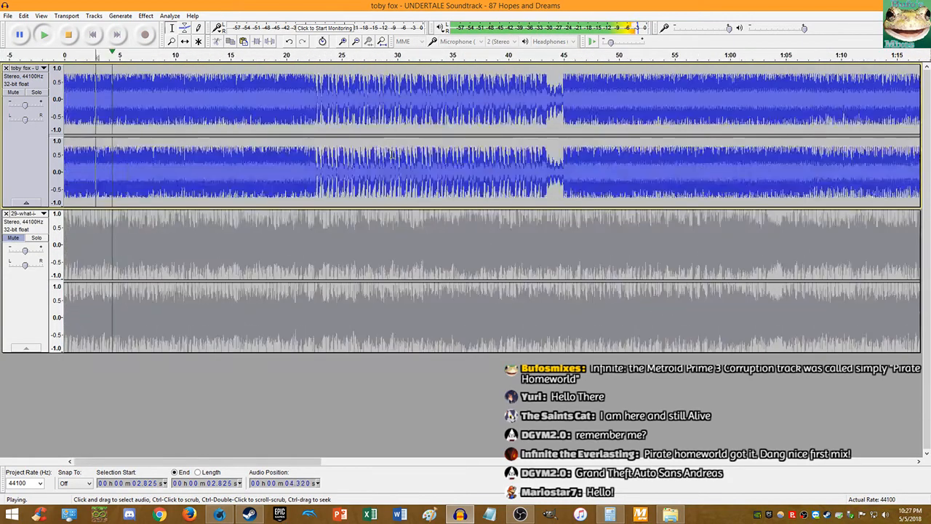
scroll(404, 164, down, 3)
click(48, 36)
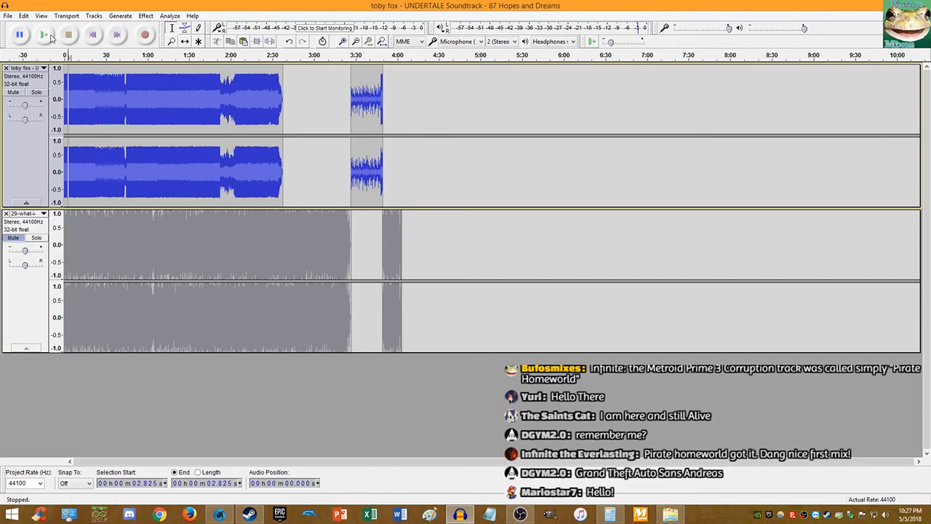
scroll(123, 102, up, 6)
click(93, 36)
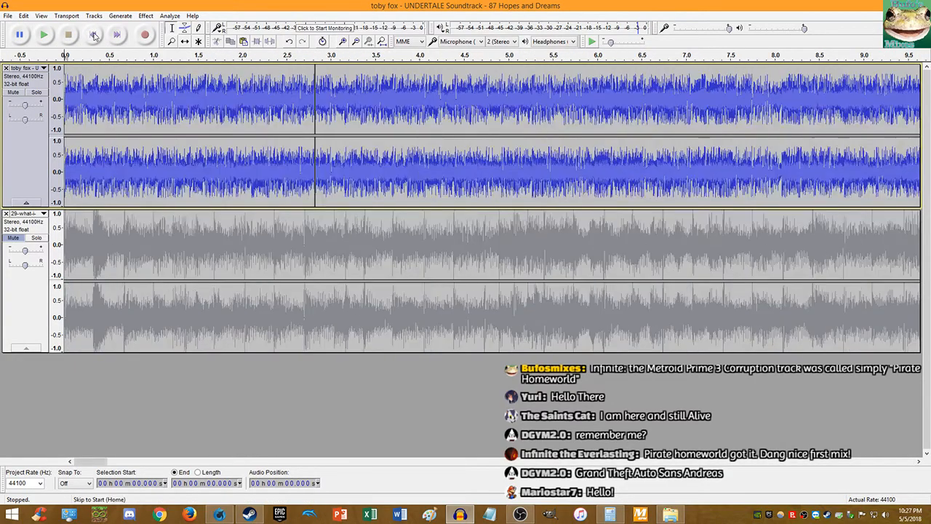
Step: Examine the split point in the Hopes and Dreams track closely, then switch to Calculator and enter 2.82491
scroll(409, 80, up, 12)
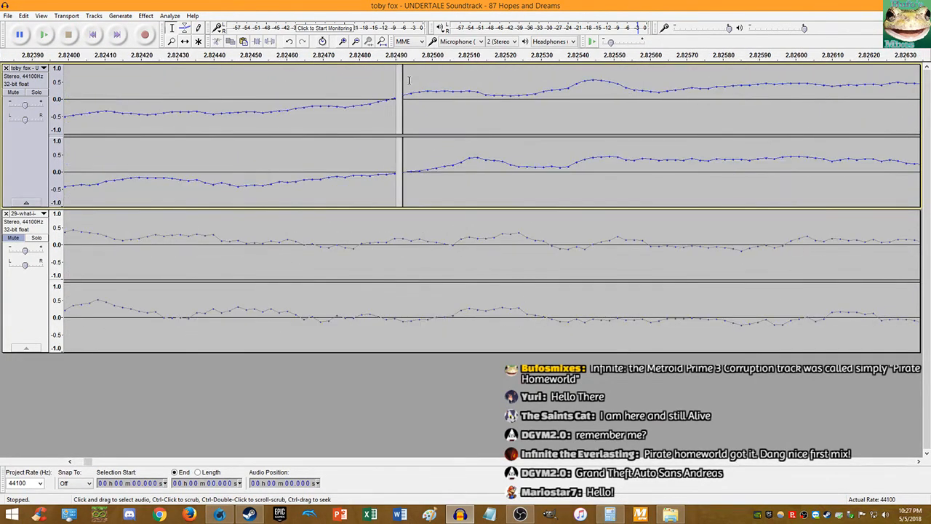
scroll(409, 80, up, 3)
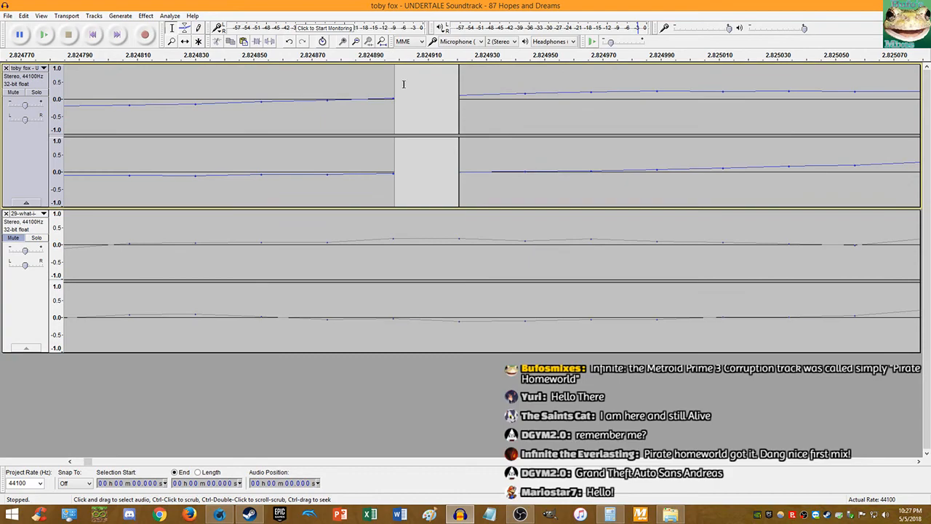
click(610, 514)
drag(238, 256, 242, 206)
text(2.82)
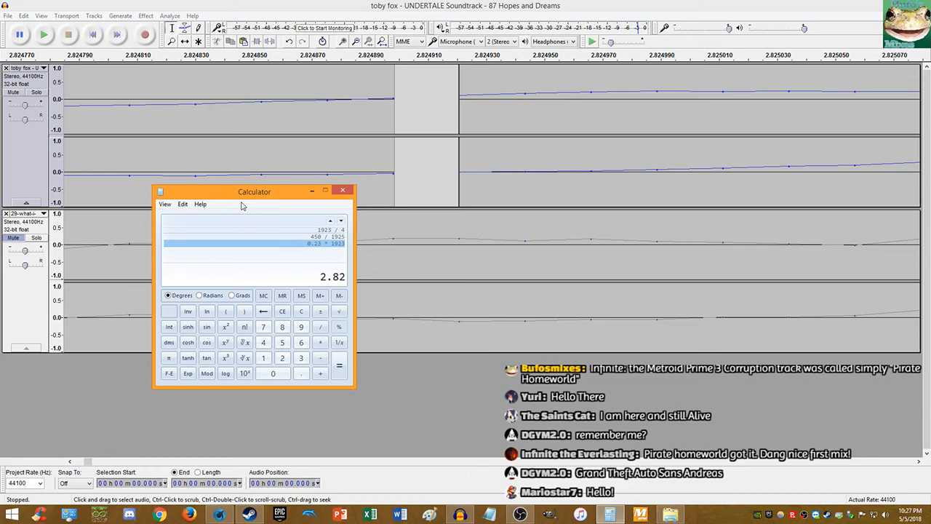
text(491)
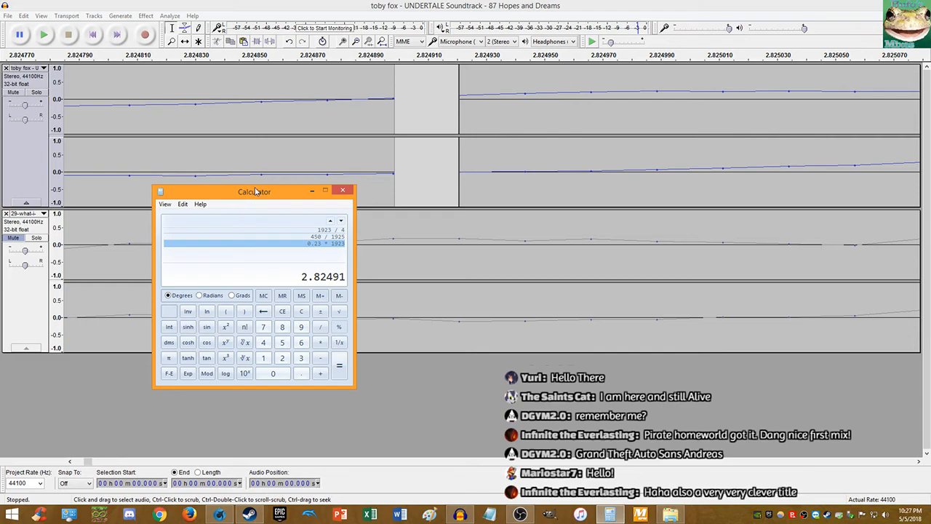
Step: Back in Audacity, mute the Hopes and Dreams track, unmute the "29-what-i" track and play the project from its start
click(127, 49)
click(19, 238)
click(14, 93)
click(93, 34)
click(44, 34)
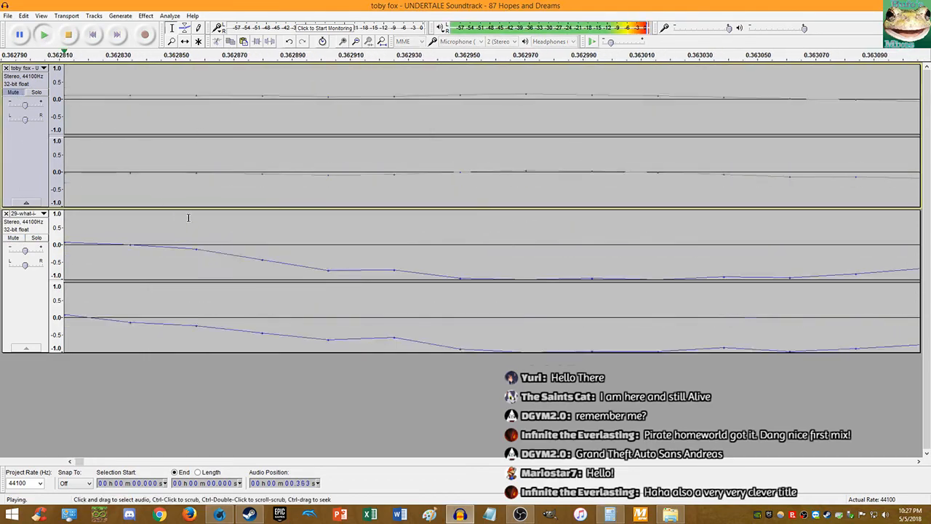
scroll(185, 220, down, 11)
scroll(185, 219, down, 4)
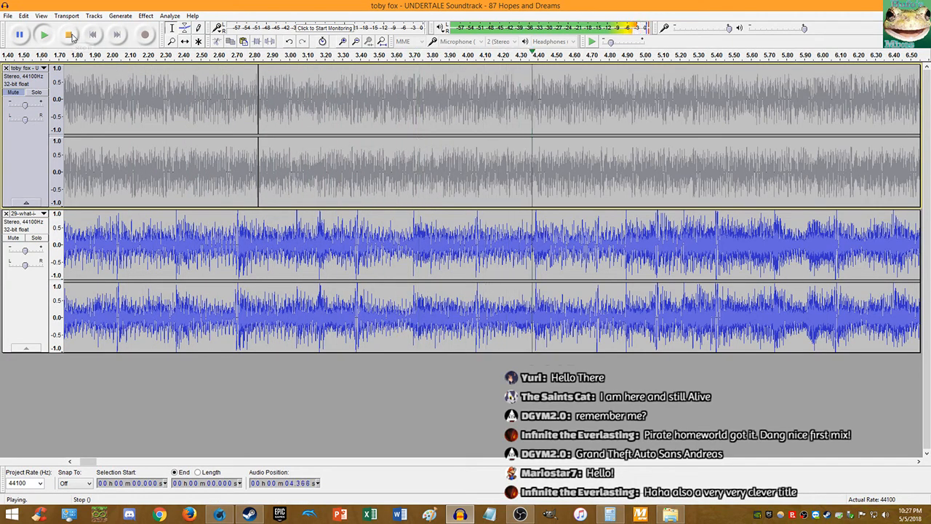
click(69, 35)
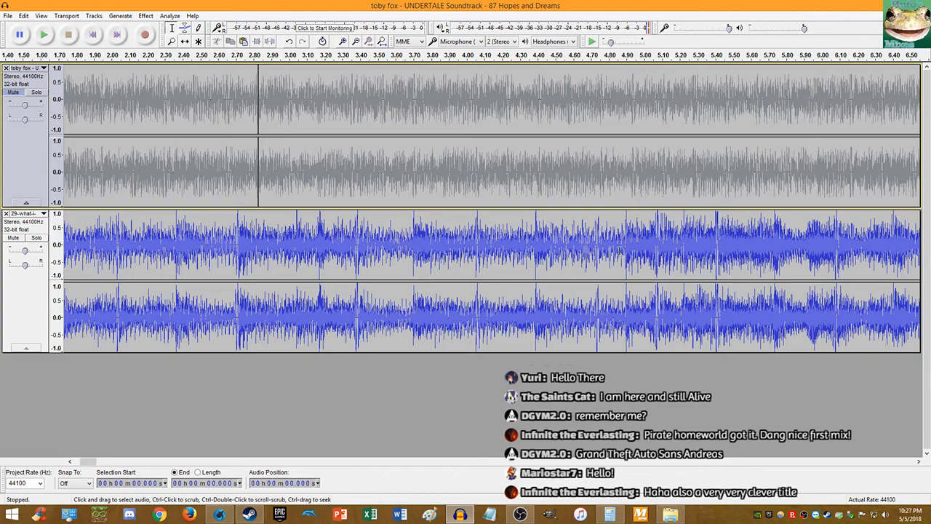
Step: Replay the opening seconds of the "29-what-i" track twice from the project start to locate the end of its phrase
click(93, 35)
click(43, 35)
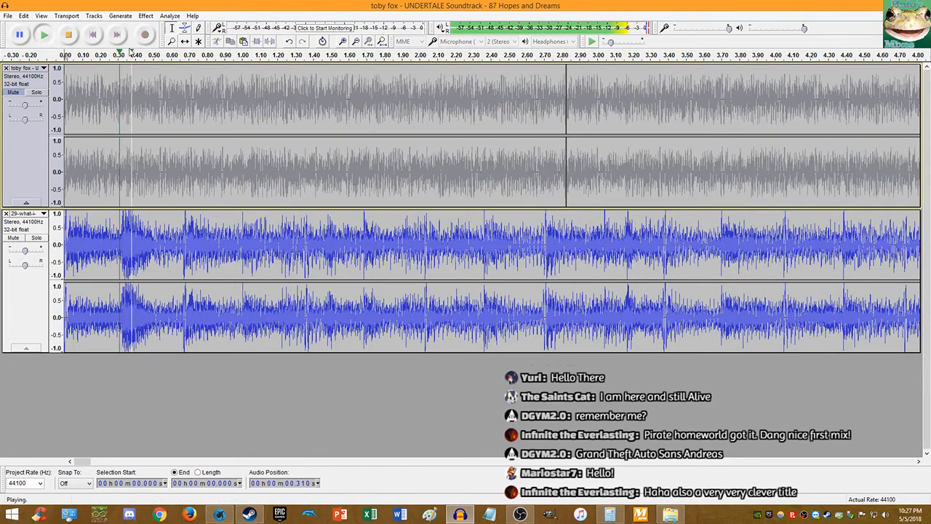
click(69, 35)
key(space)
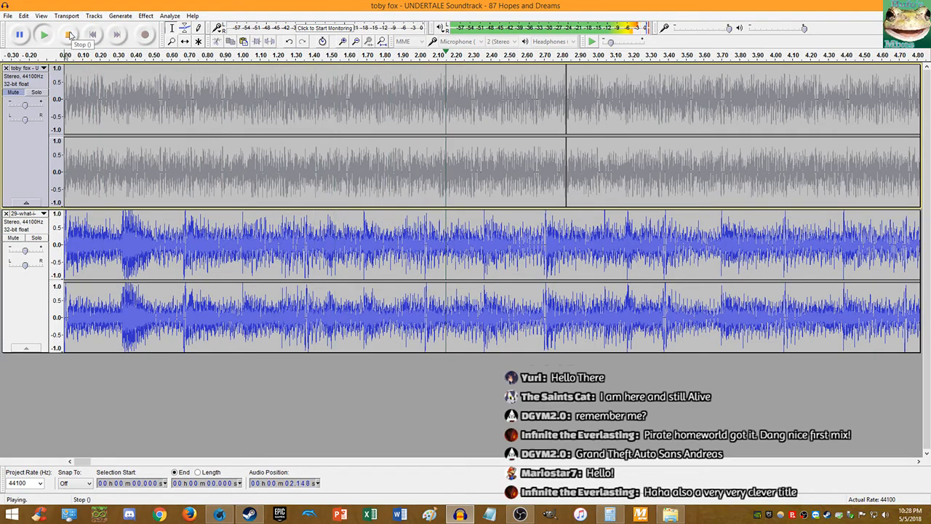
click(68, 35)
Step: Place the cursor at 2.709 s in the "29-what-i" track and play from there to check the point
ctrl+scroll(554, 238, up, 11)
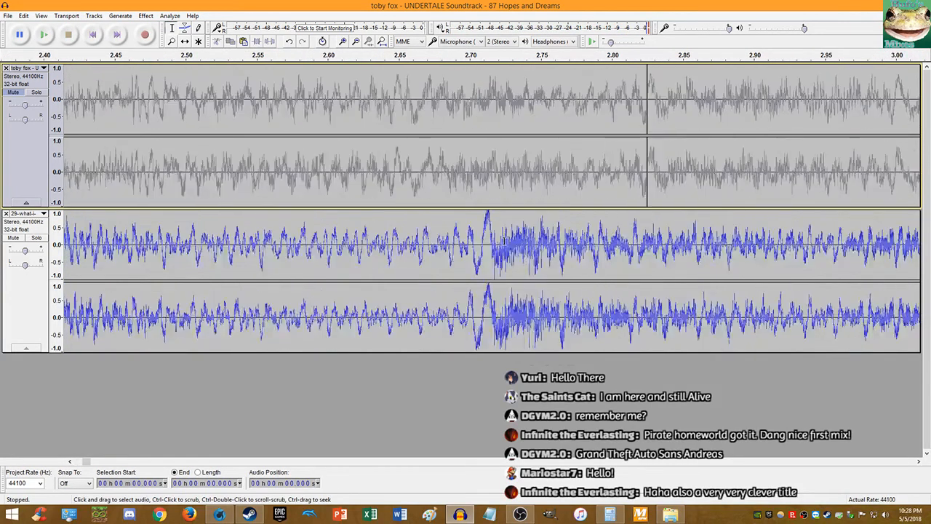
ctrl+scroll(405, 250, up, 3)
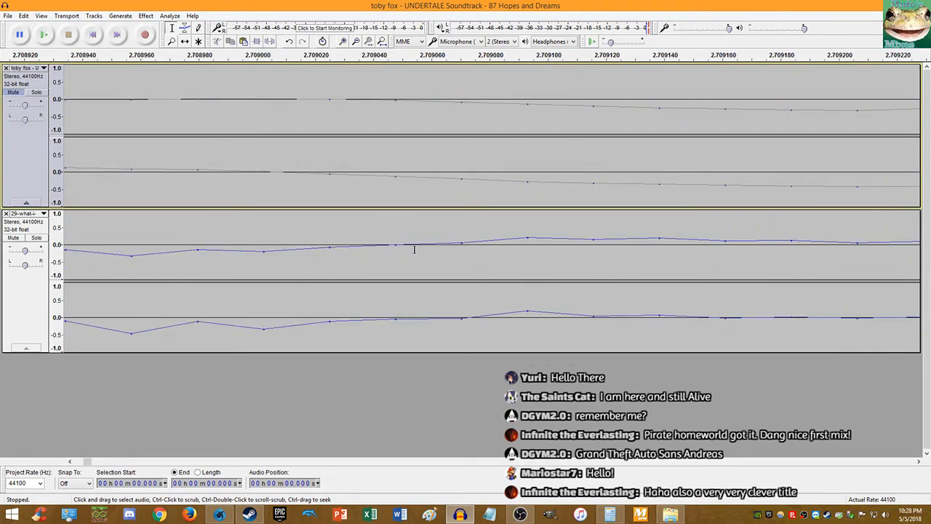
click(395, 249)
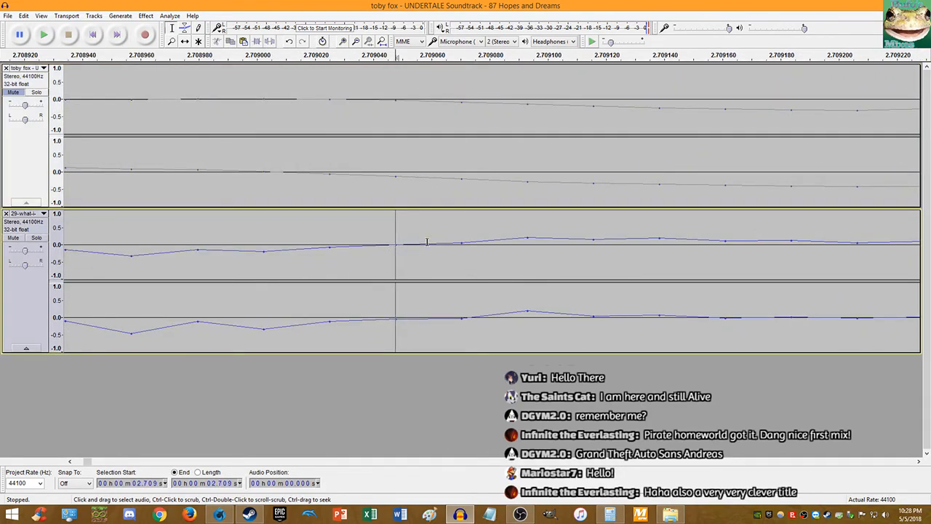
key(space)
ctrl+scroll(421, 249, down, 12)
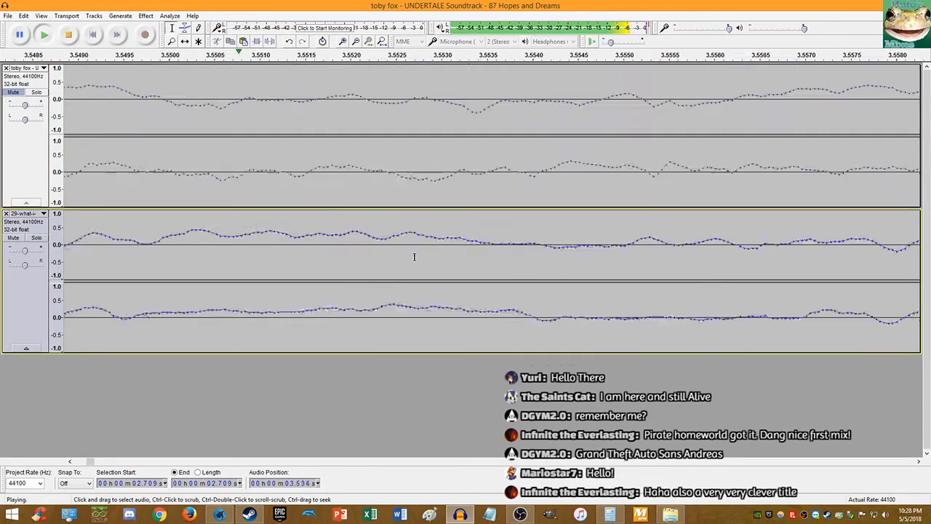
ctrl+scroll(414, 256, down, 3)
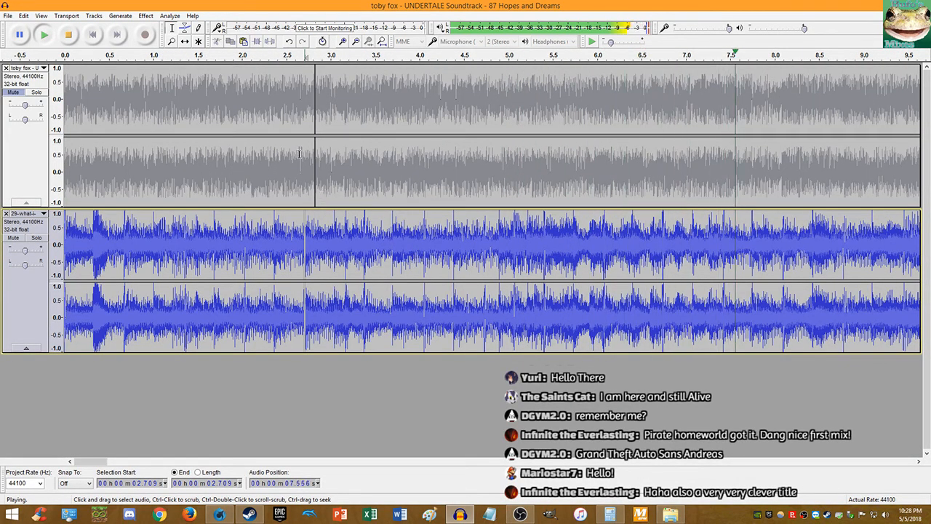
key(space)
Step: Split the "29-what-i" track at 2.709 s and examine the split point at sample level
ctrl+scroll(299, 251, up, 3)
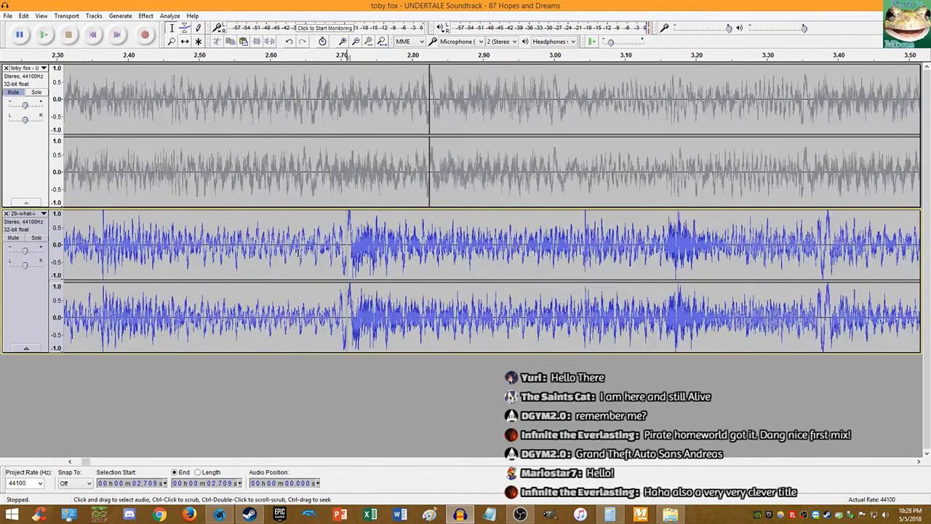
ctrl+scroll(347, 251, up, 3)
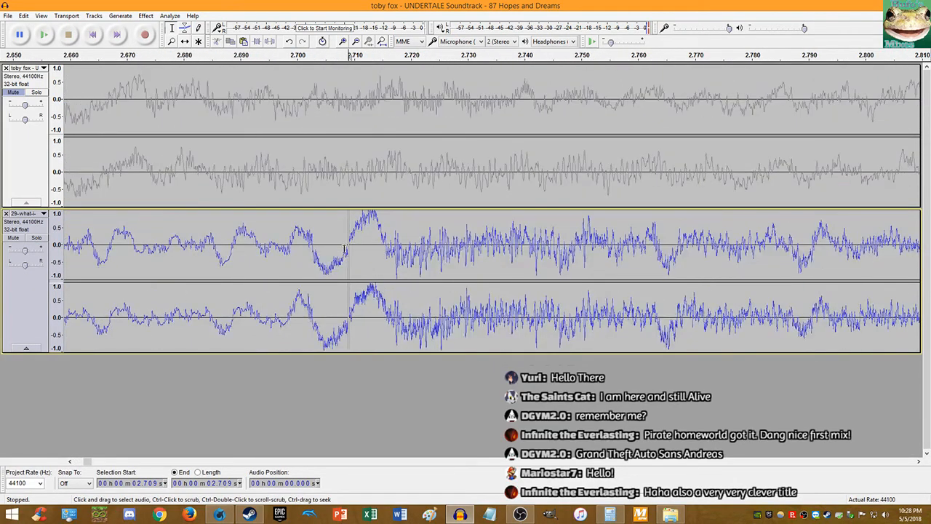
ctrl+scroll(349, 261, up, 1)
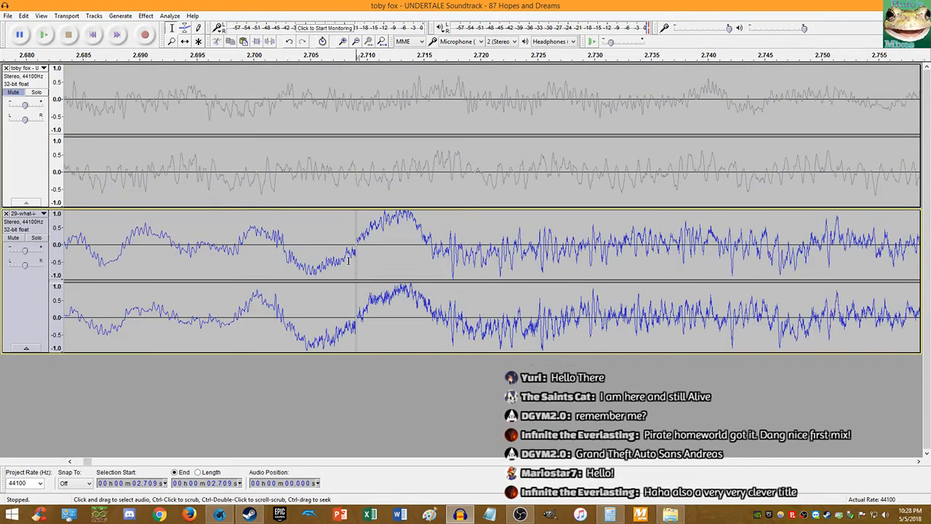
ctrl+scroll(404, 250, up, 8)
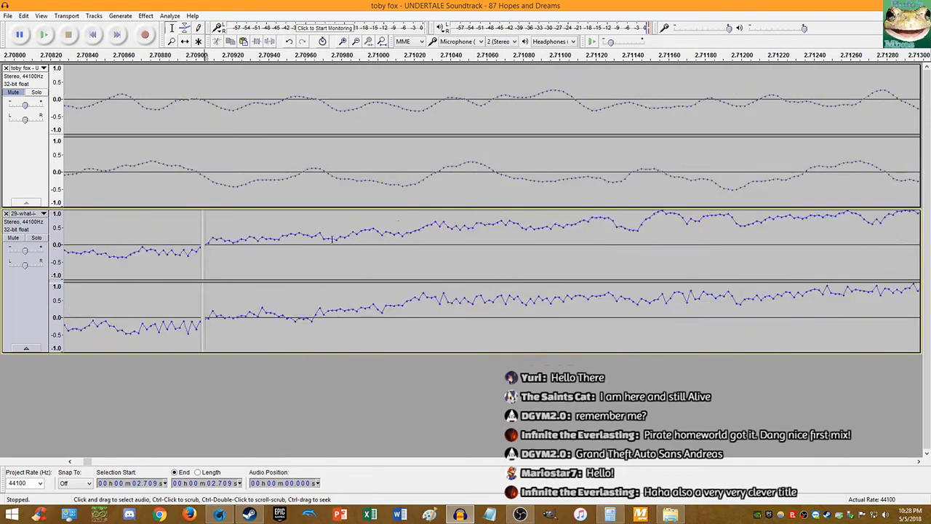
Step: In Calculator, divide 2.82491 by 2.70901, subtract 1 and multiply by 100 to get the percentage tempo difference
click(610, 514)
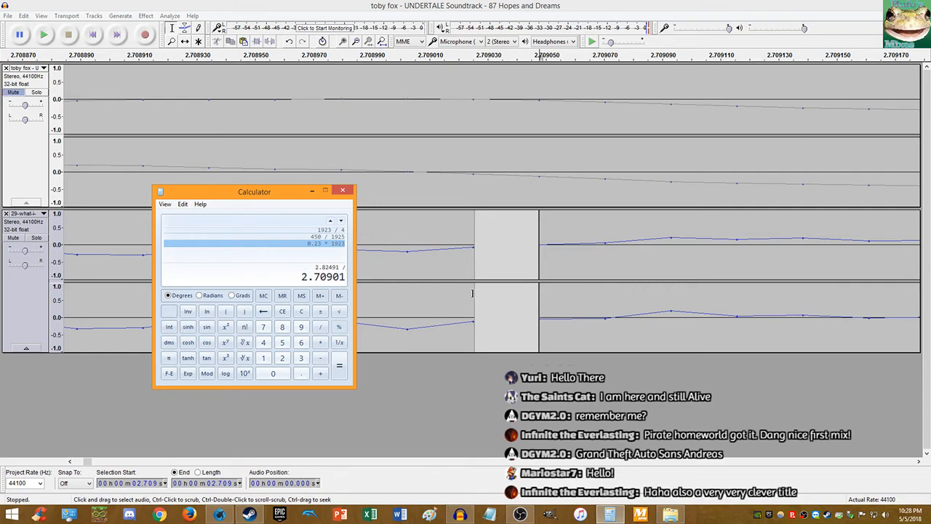
key(Return)
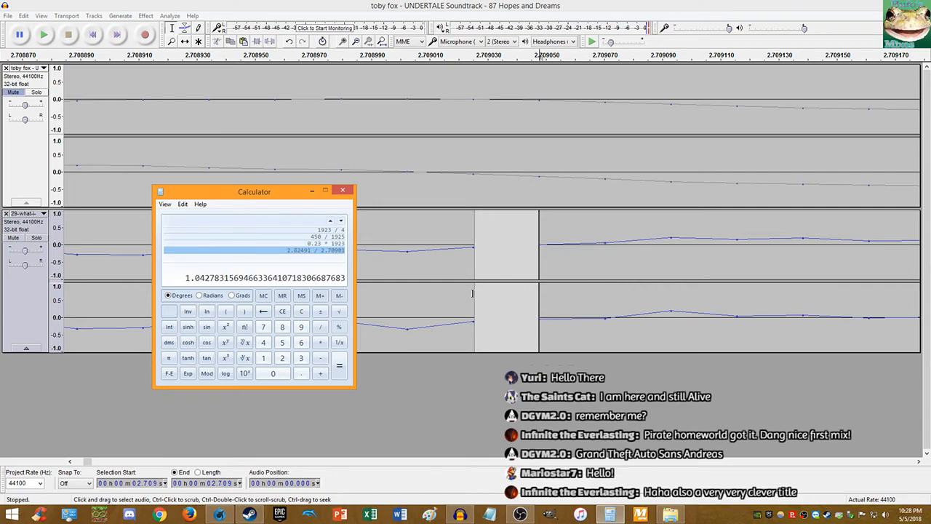
text(1)
key(Return)
text(100)
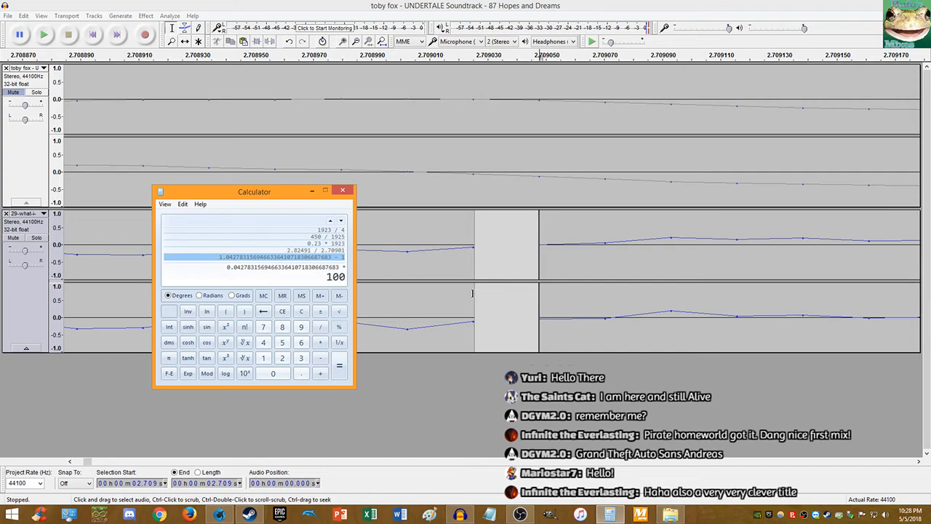
key(Return)
right_click(225, 282)
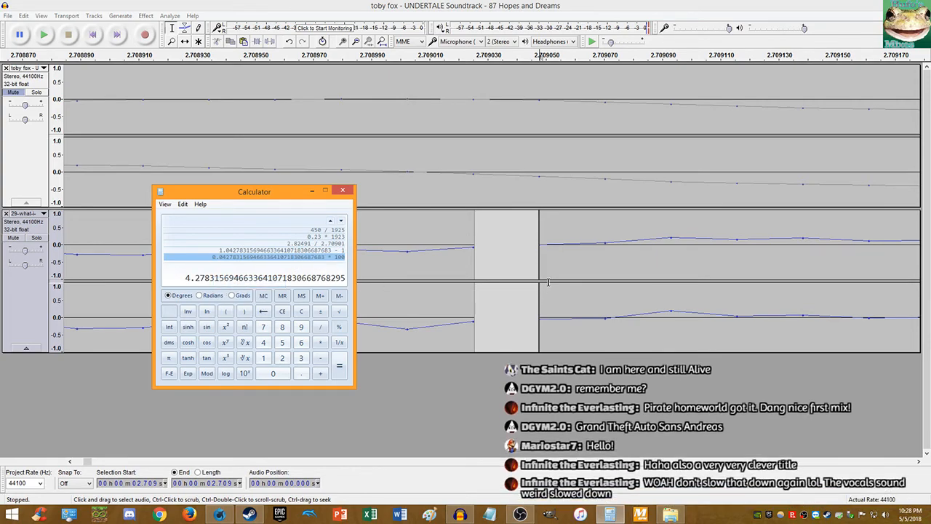
Step: Change the tempo of the entire Hopes and Dreams track by 4.278 percent without changing its pitch
click(357, 88)
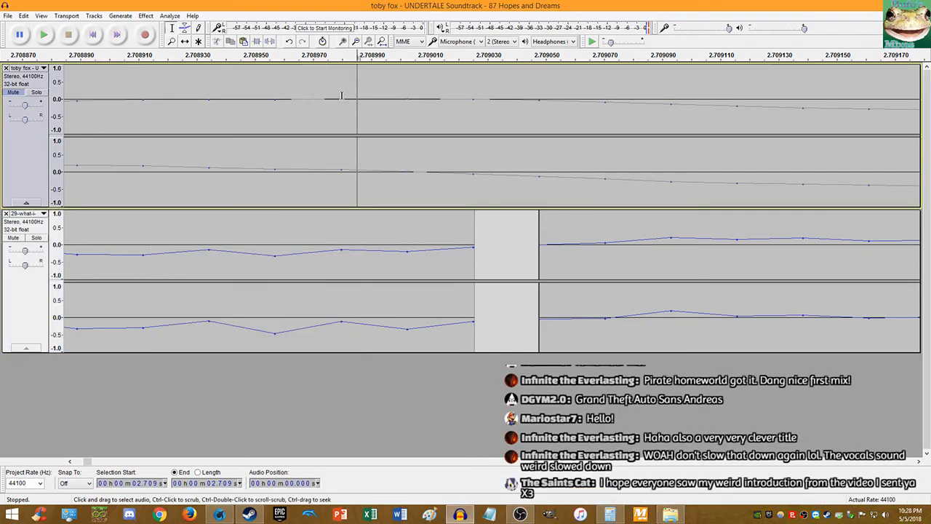
key(shift+End)
key(shift+Home)
click(146, 16)
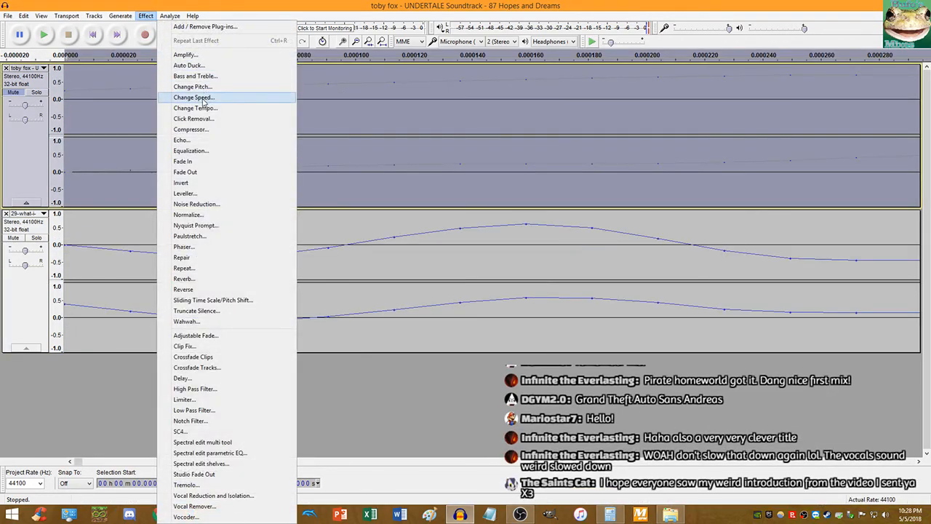
click(199, 109)
text(4.278)
click(496, 297)
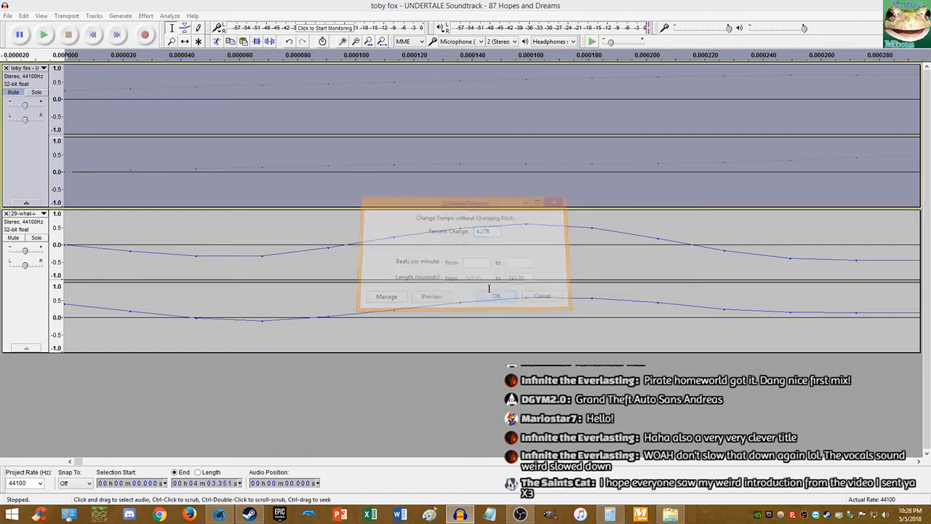
Step: Unmute the Hopes and Dreams track and play both tracks together from the project start to check their sync
scroll(303, 153, down, 7)
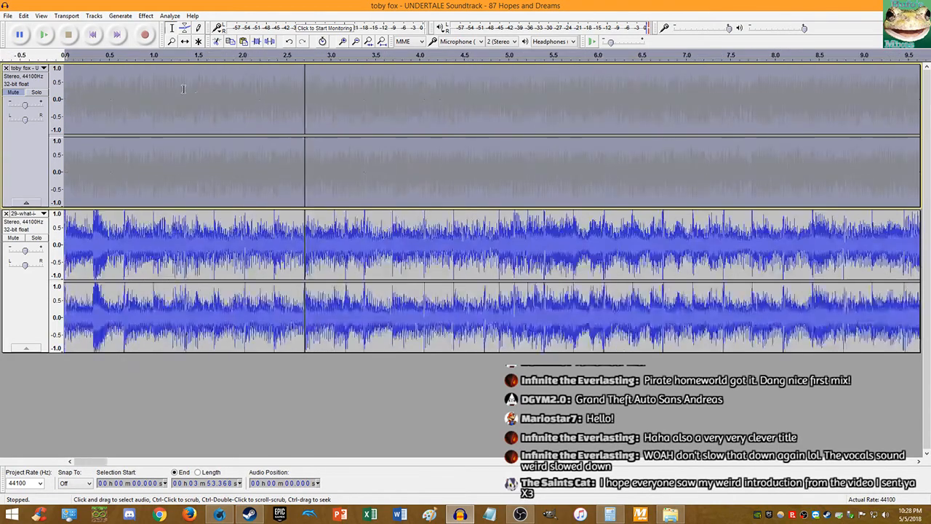
click(93, 35)
click(12, 92)
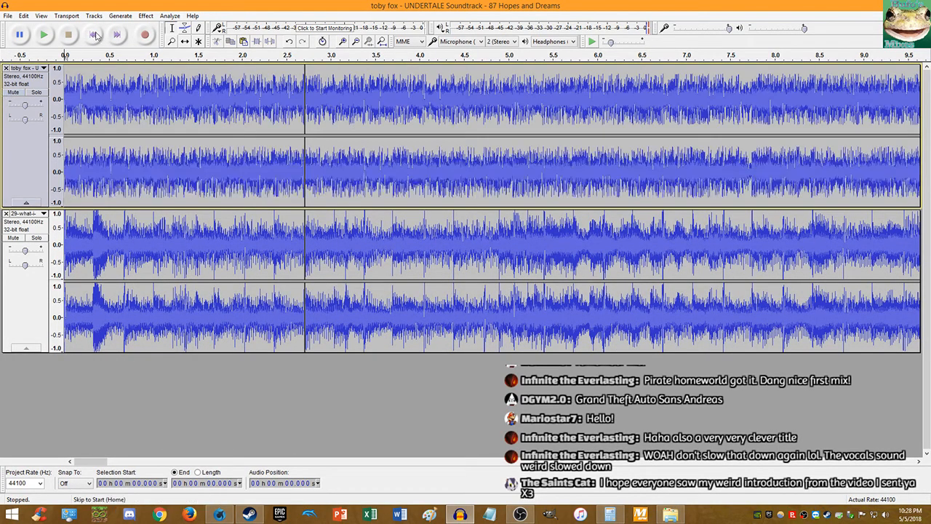
click(44, 34)
scroll(336, 141, up, 1)
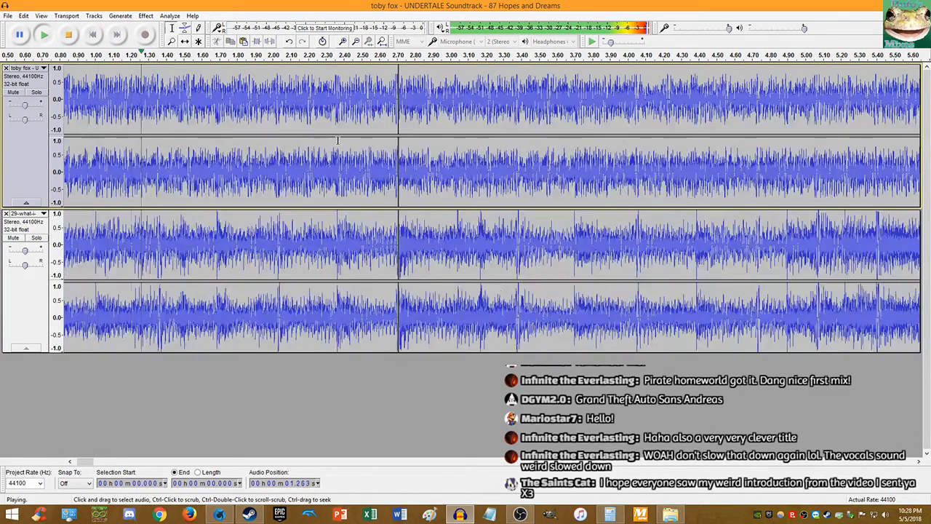
scroll(328, 124, down, 2)
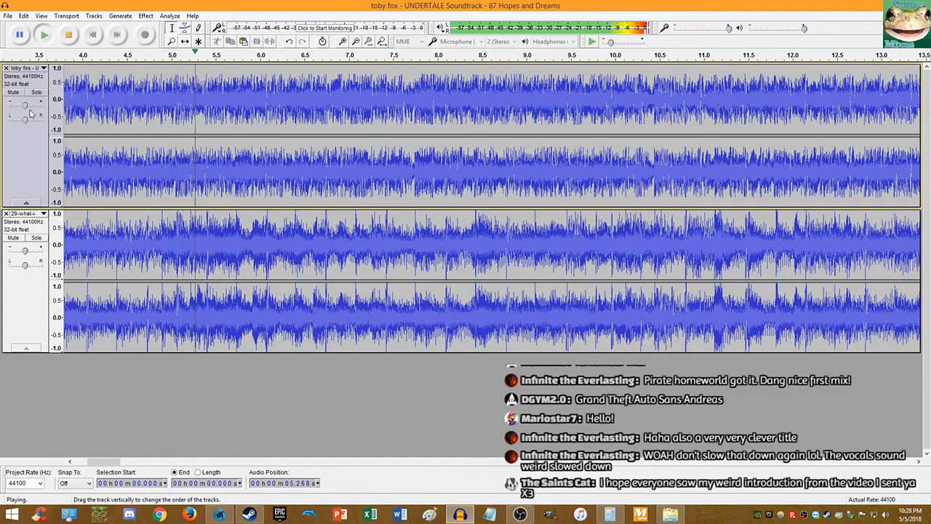
mouse_move(26, 108)
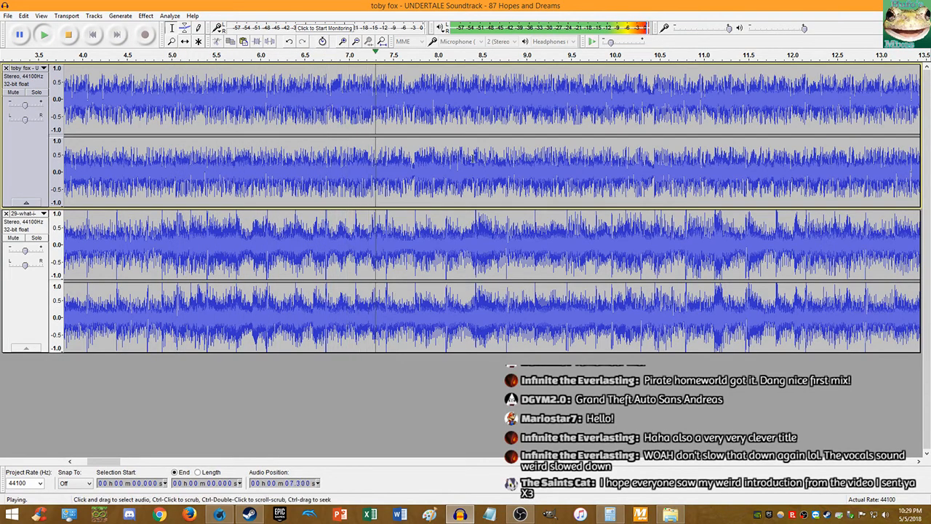
scroll(492, 161, up, 2)
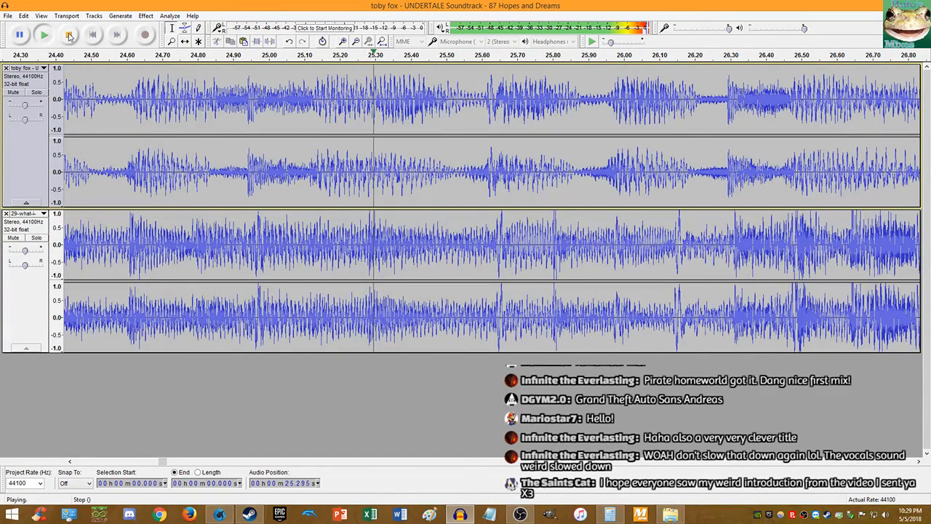
click(69, 36)
Step: Undo the earlier tempo change of the Hopes and Dreams track and try a new tempo change on the whole track
ctrl+scroll(495, 185, up, 2)
double_click(494, 186)
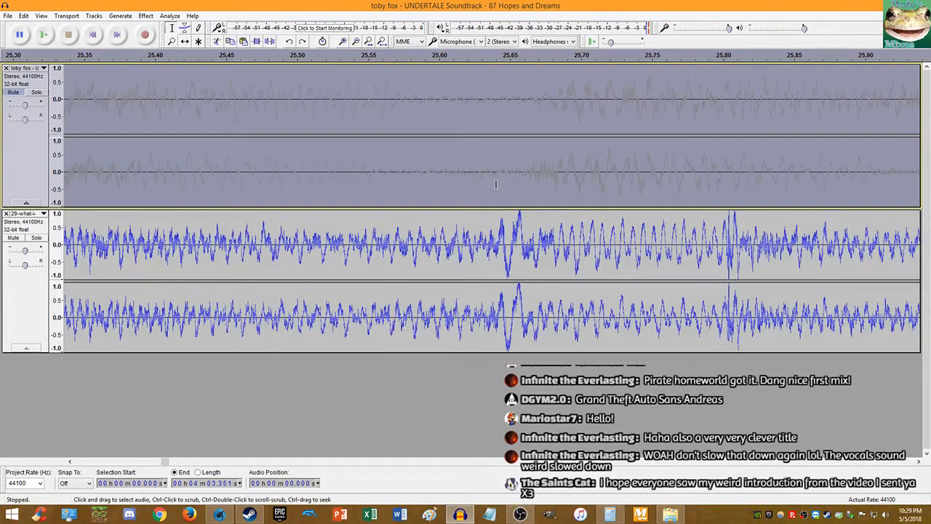
click(169, 16)
click(190, 109)
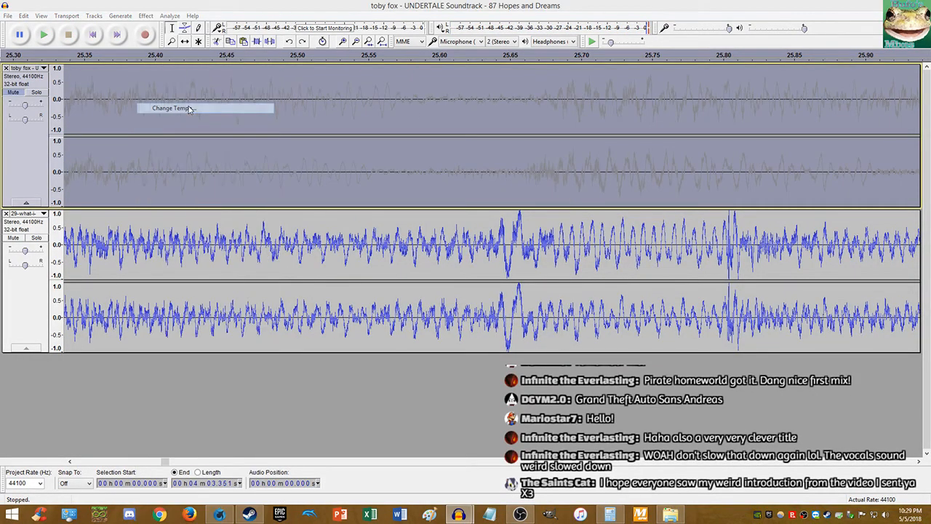
key(Return)
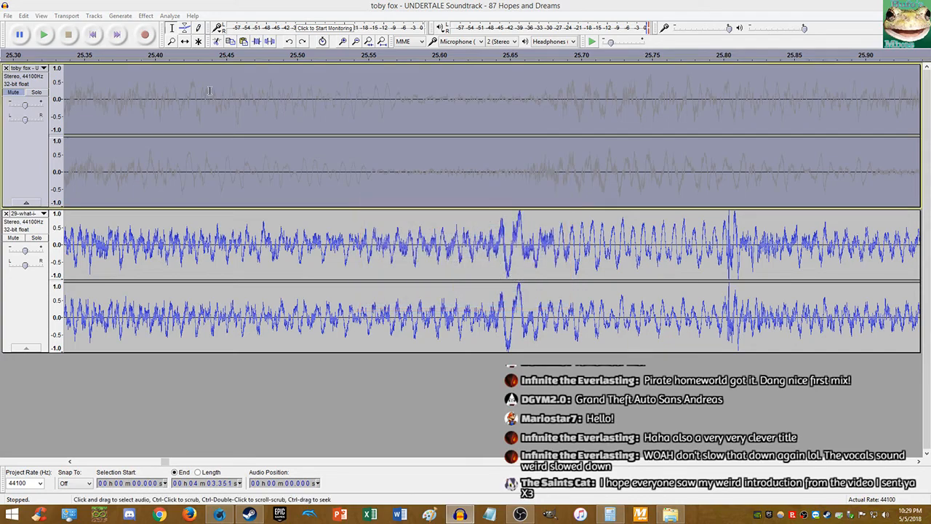
Step: Try changing the tempo of the entire Hopes and Dreams track by 4.25 percent without changing its pitch
click(145, 15)
click(191, 108)
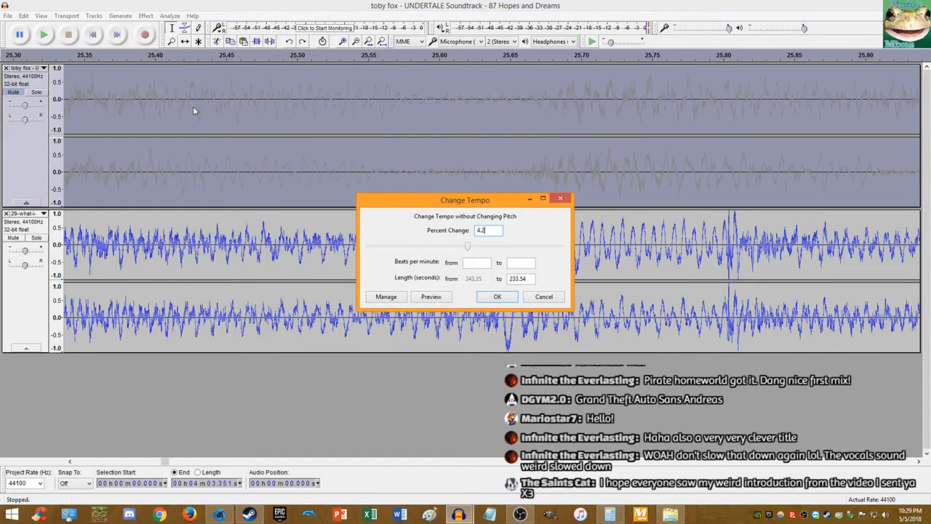
key(Return)
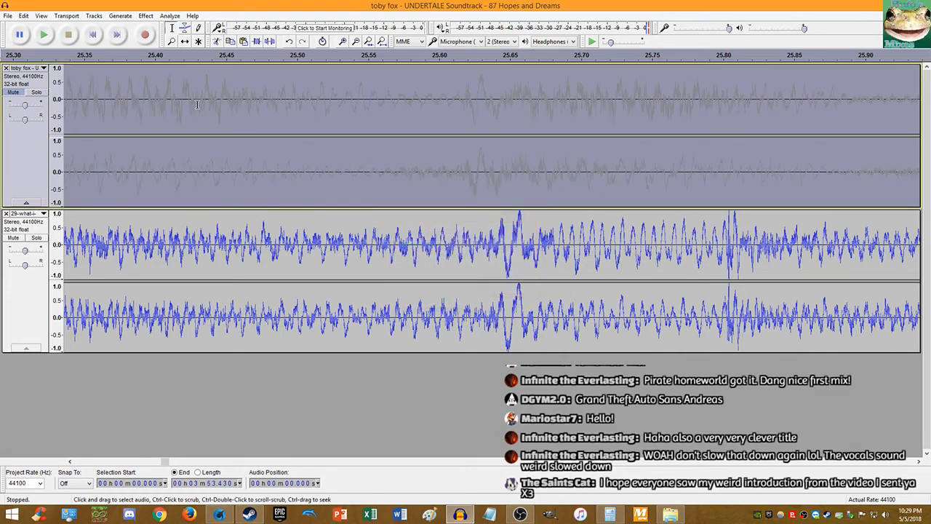
Step: Undo the 4.25 percent tempo change and change the Hopes and Dreams track's tempo by 4.2 percent instead
click(146, 16)
click(191, 108)
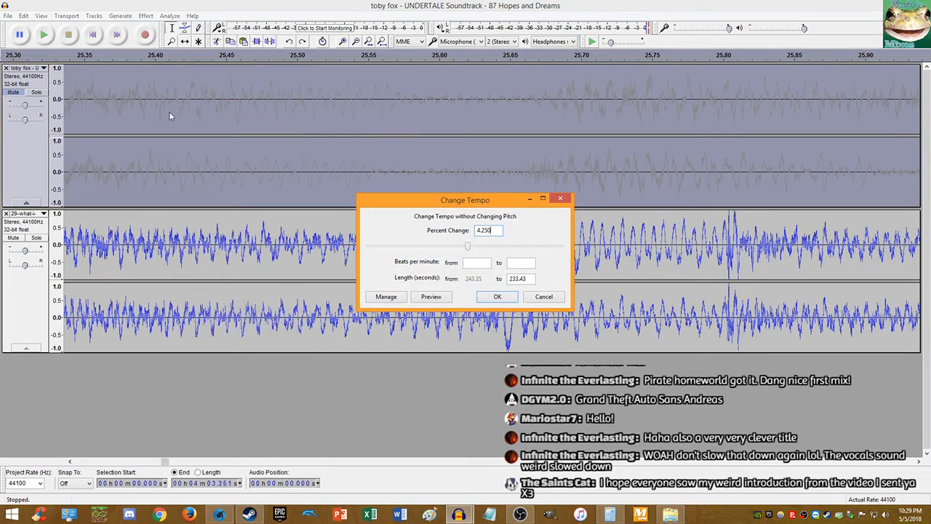
key(Return)
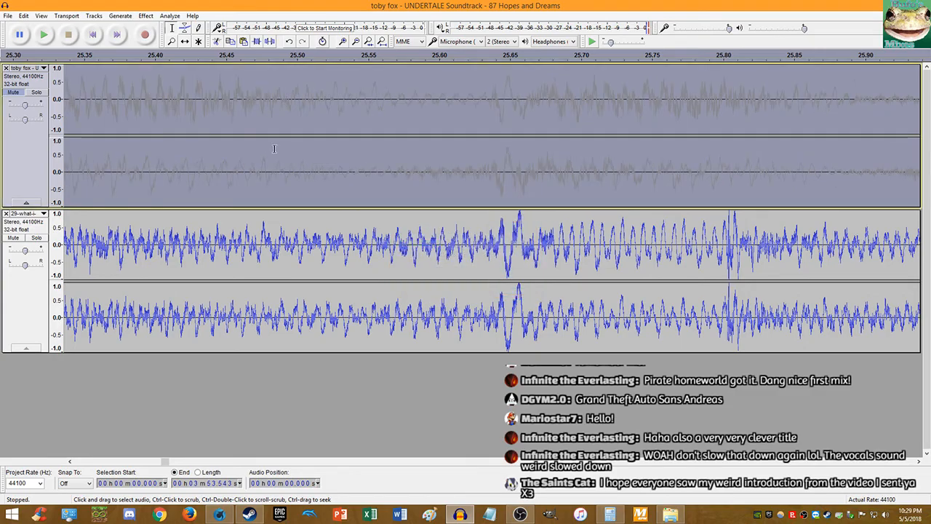
Step: Unmute the Hopes and Dreams track and play both tracks from about 25.4 s, comparing their waveforms to check the sync
click(13, 93)
click(167, 111)
key(space)
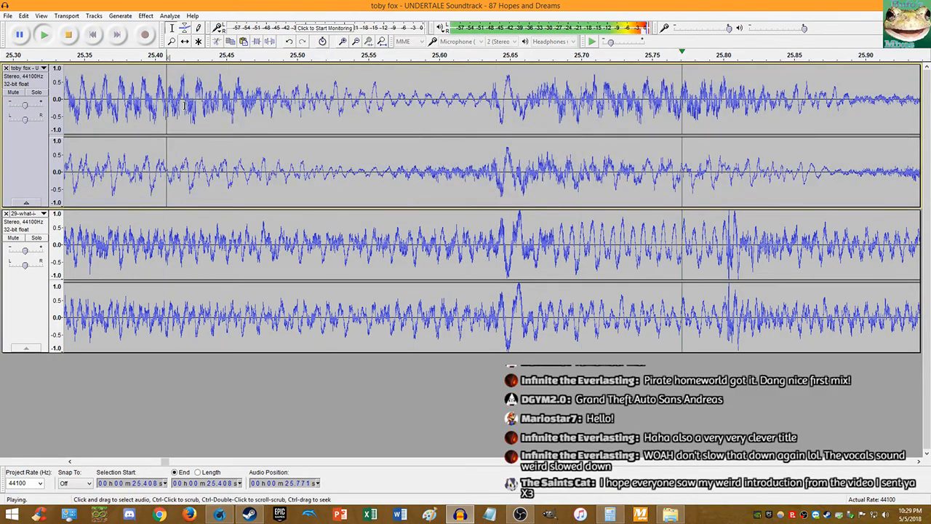
scroll(226, 121, down, 1)
scroll(397, 140, down, 3)
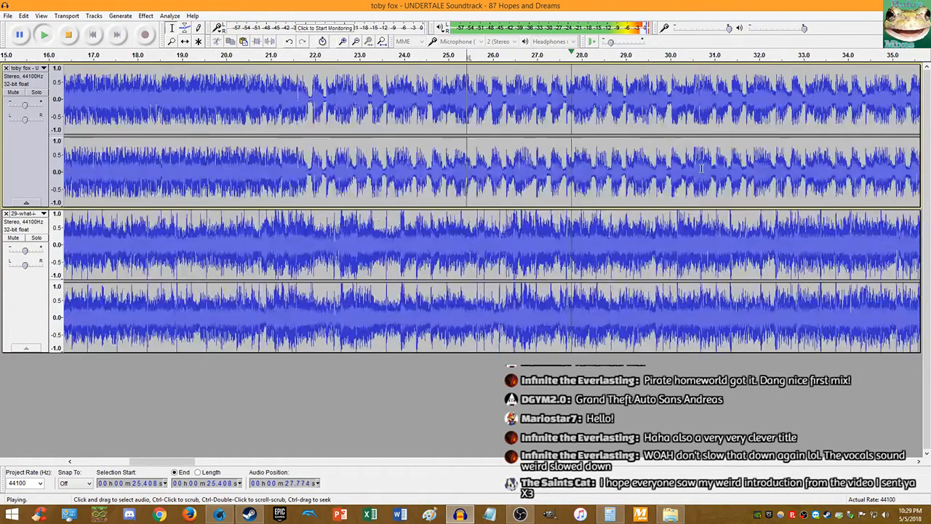
scroll(772, 175, up, 1)
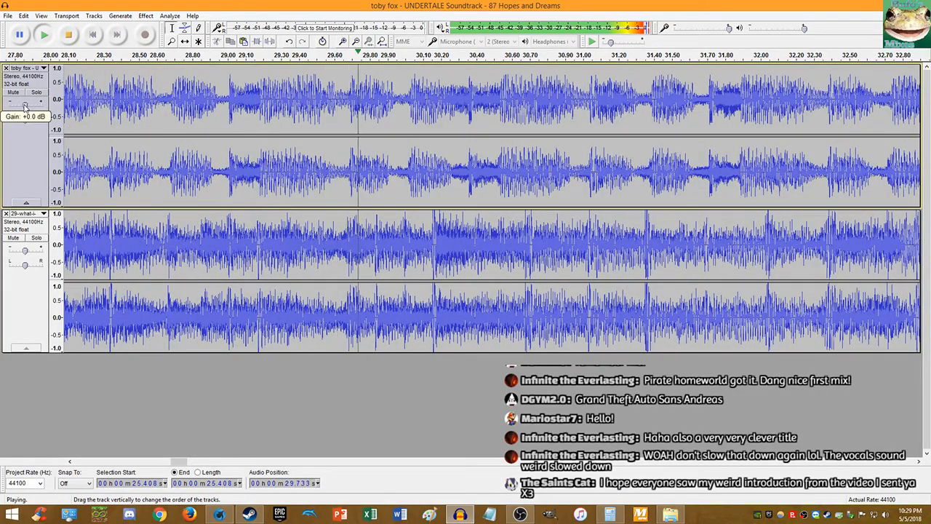
scroll(759, 187, down, 4)
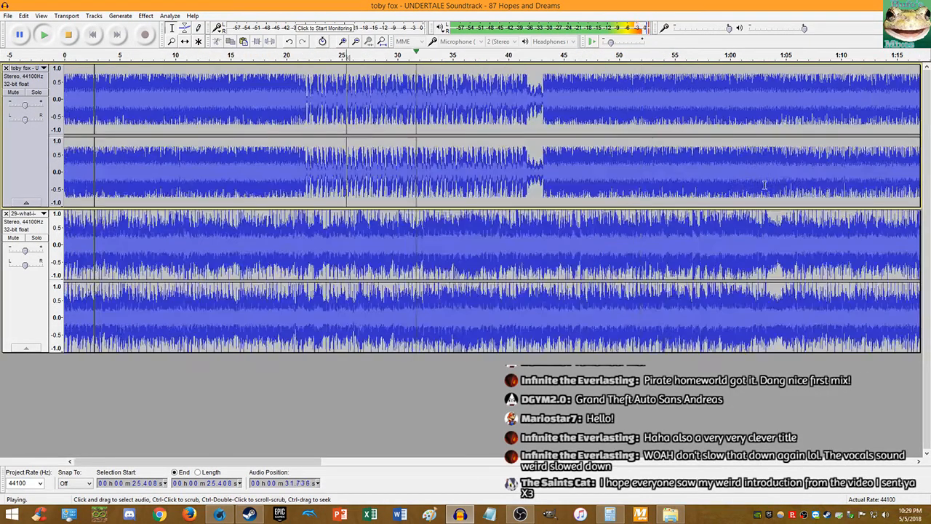
scroll(533, 151, up, 5)
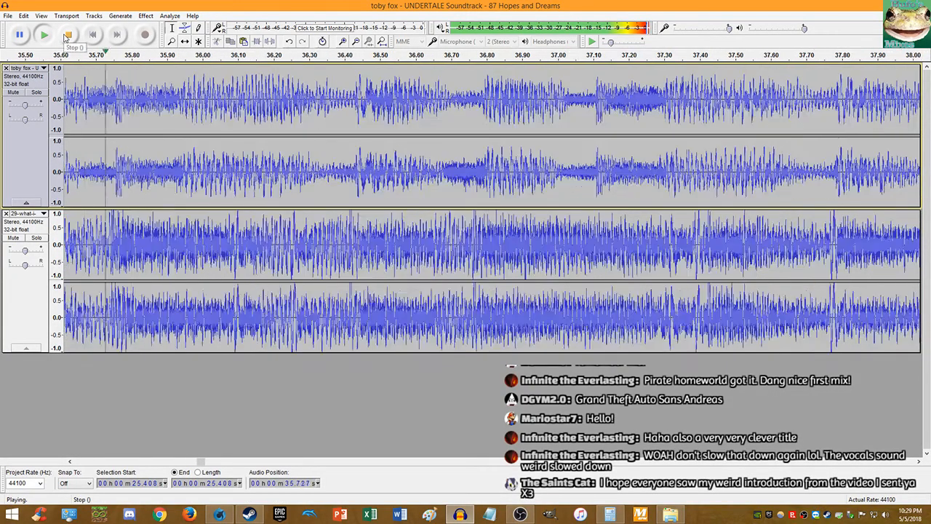
click(66, 35)
scroll(841, 177, up, 1)
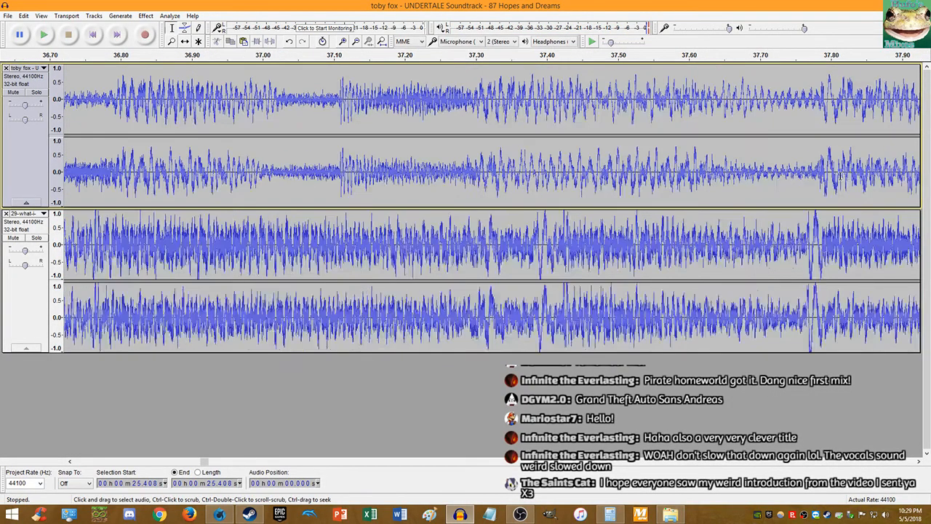
Step: Undo the 4.2 percent tempo change, try another tempo change on the Hopes and Dreams track, and undo that too
key(ctrl+z)
click(145, 15)
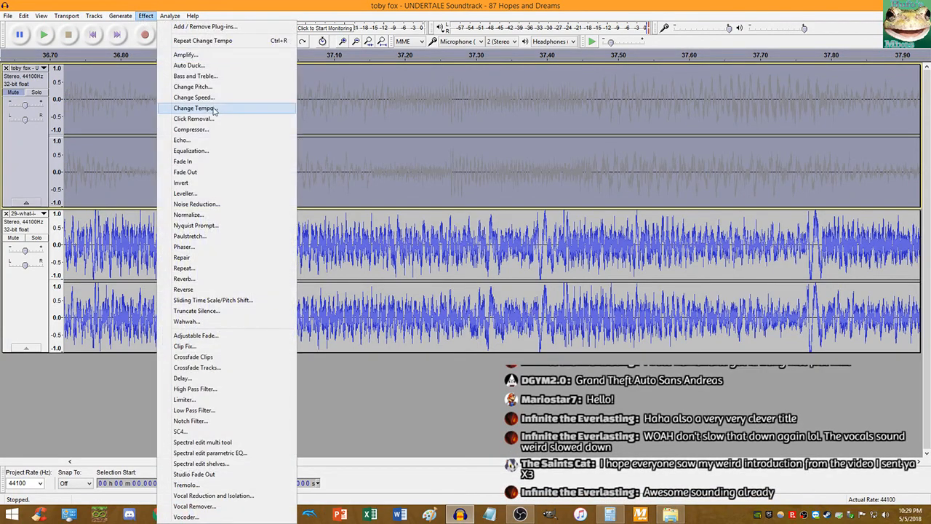
click(195, 107)
key(Return)
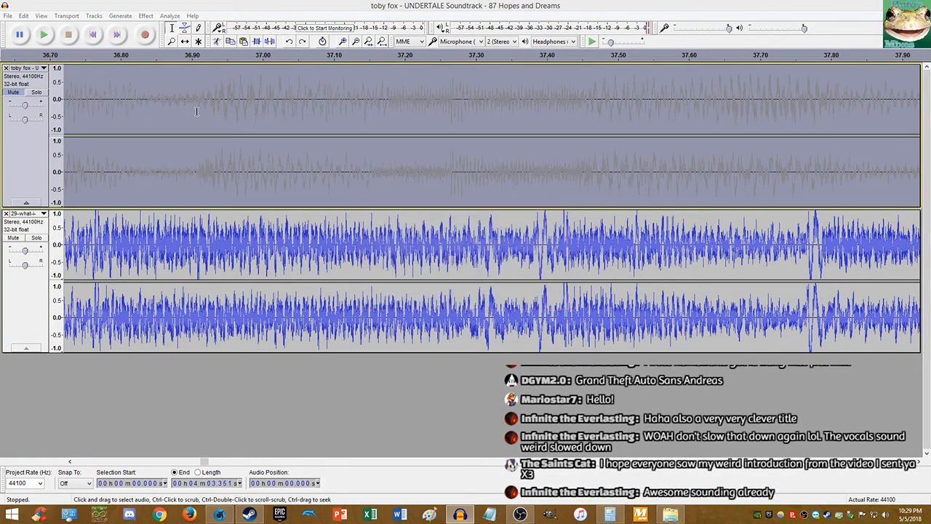
key(ctrl+z)
Step: Change the tempo of the entire Hopes and Dreams track by 4.23 percent without changing its pitch
click(146, 15)
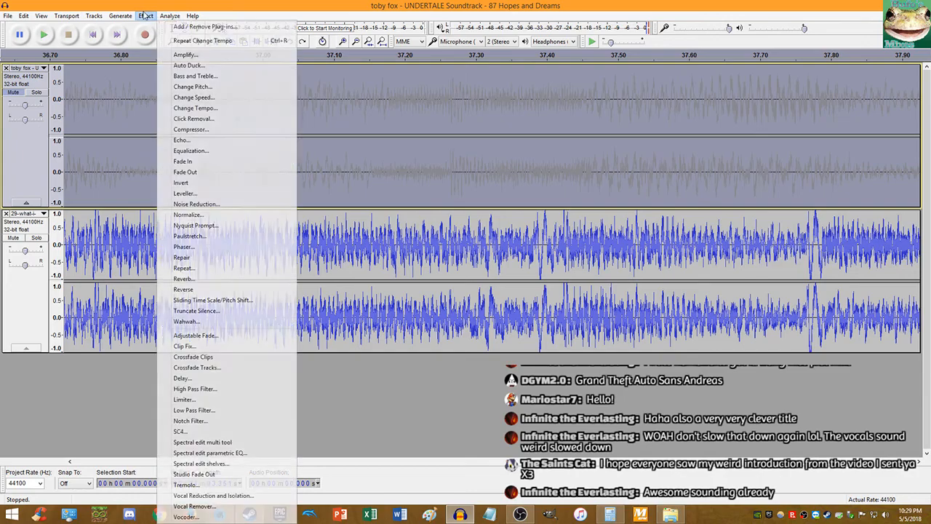
click(195, 107)
text(4.23)
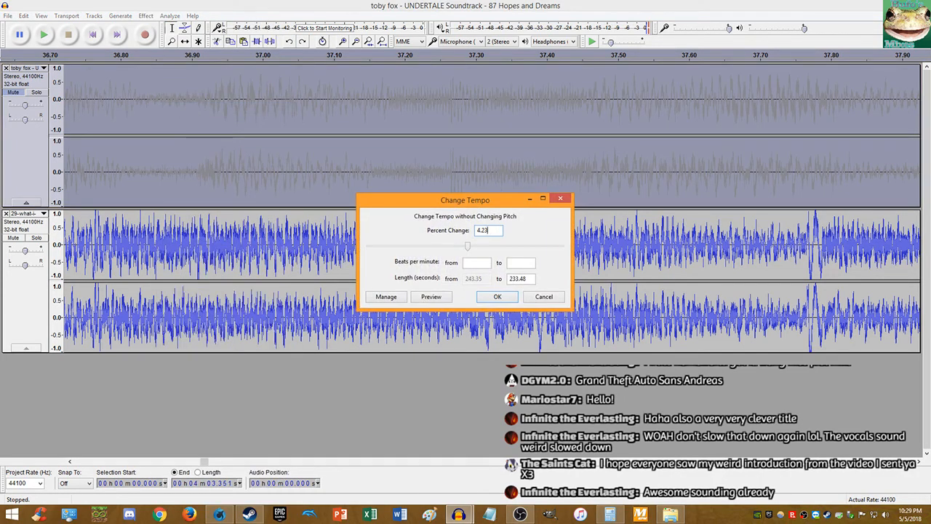
key(Return)
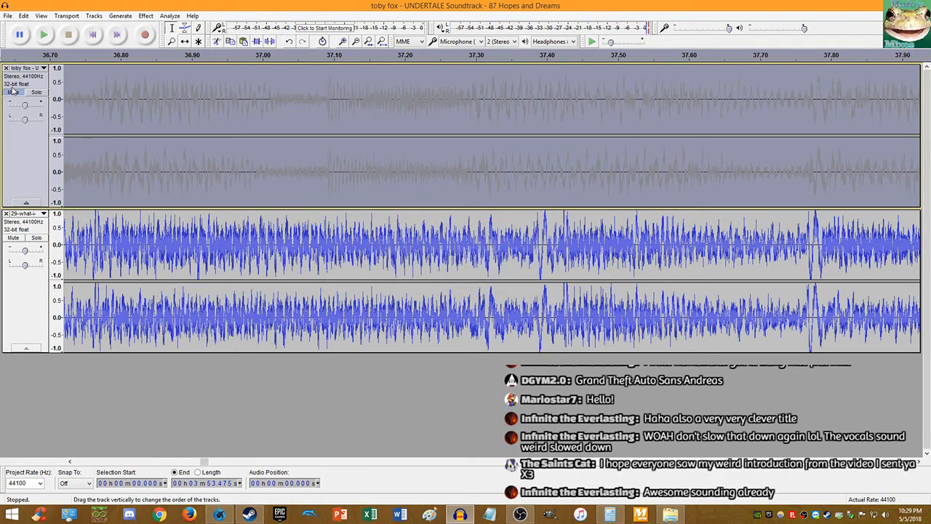
Step: Unmute the Hopes and Dreams track and play both tracks from 36.8 s, comparing their beats to check the sync
click(14, 92)
click(121, 97)
key(space)
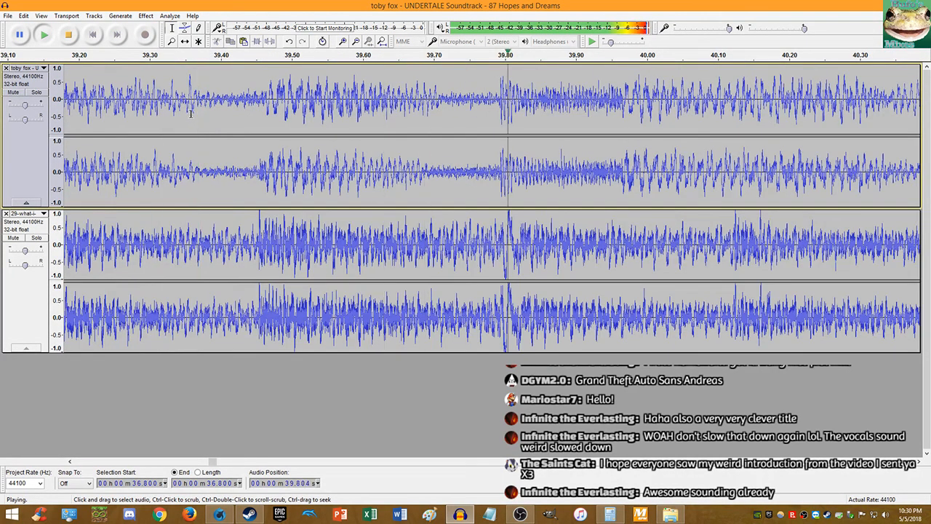
scroll(191, 114, down, 2)
scroll(190, 113, down, 1)
scroll(520, 156, up, 1)
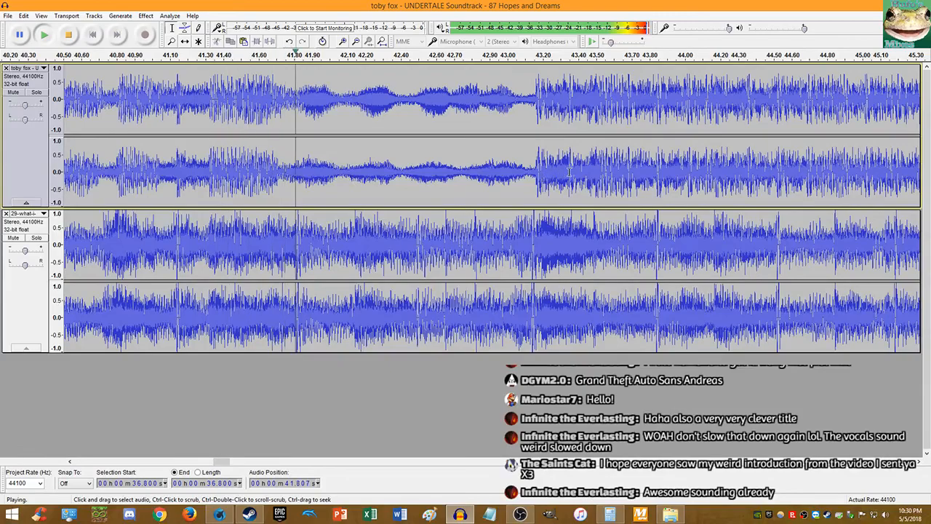
scroll(583, 164, down, 4)
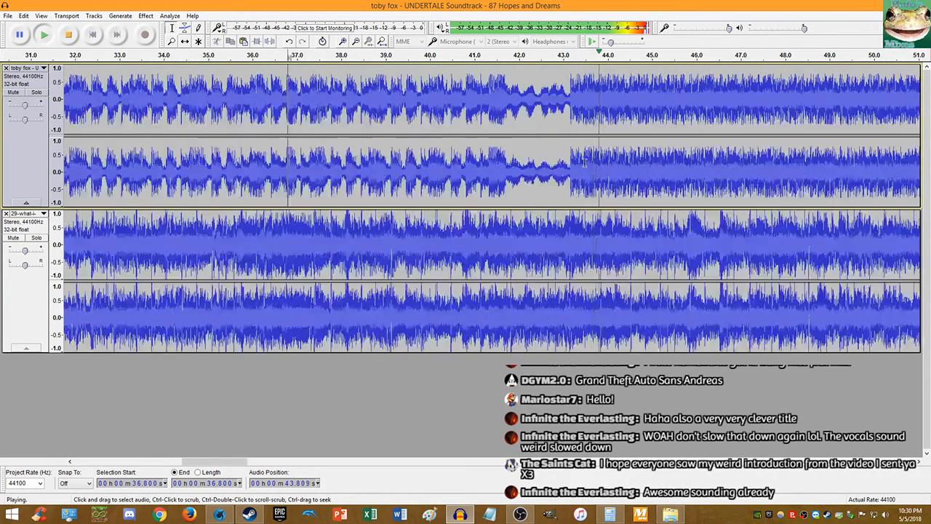
scroll(618, 171, down, 2)
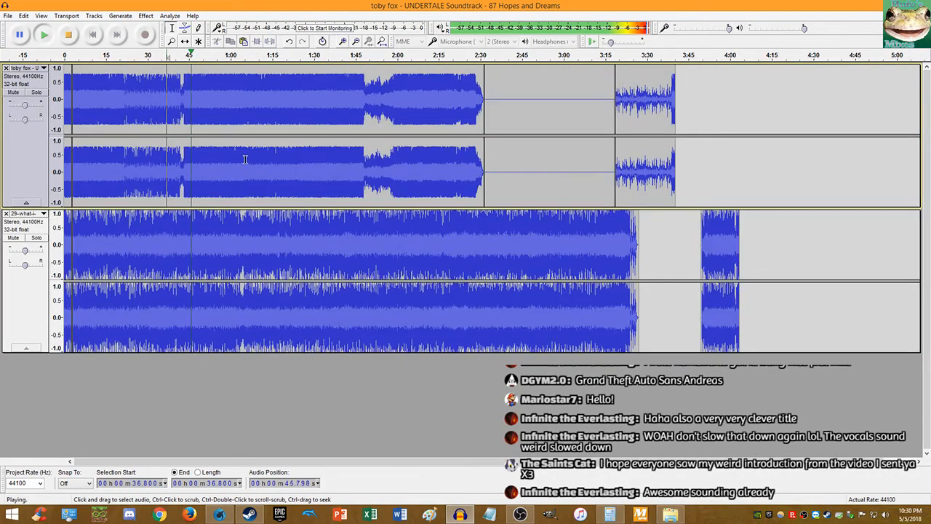
scroll(247, 159, up, 8)
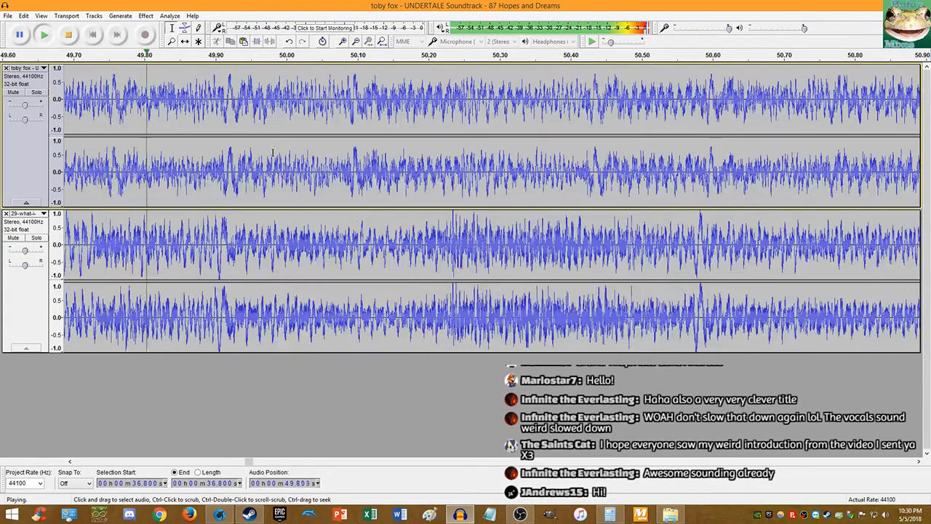
click(67, 35)
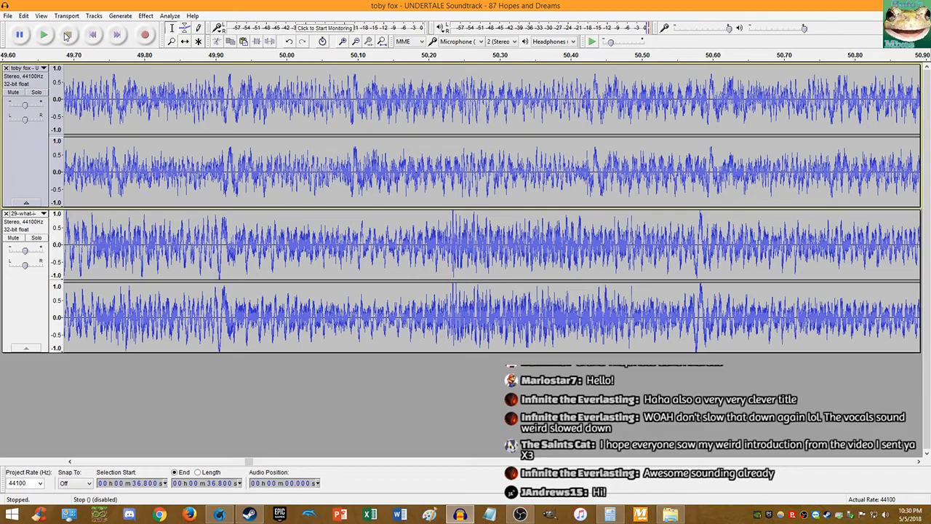
Step: Undo the 4.23 percent tempo change and try a different tempo percentage on the whole Hopes and Dreams track
scroll(713, 178, up, 2)
double_click(696, 177)
key(shift+u)
click(145, 16)
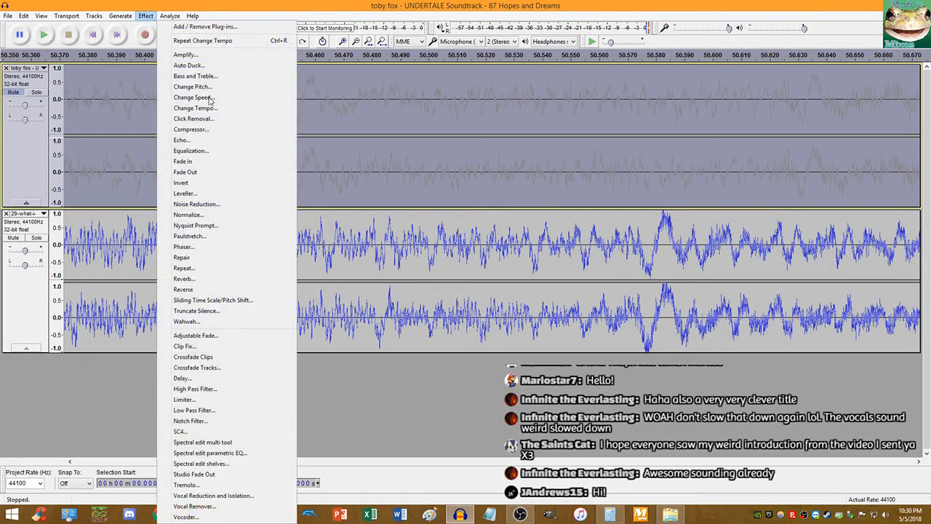
click(195, 108)
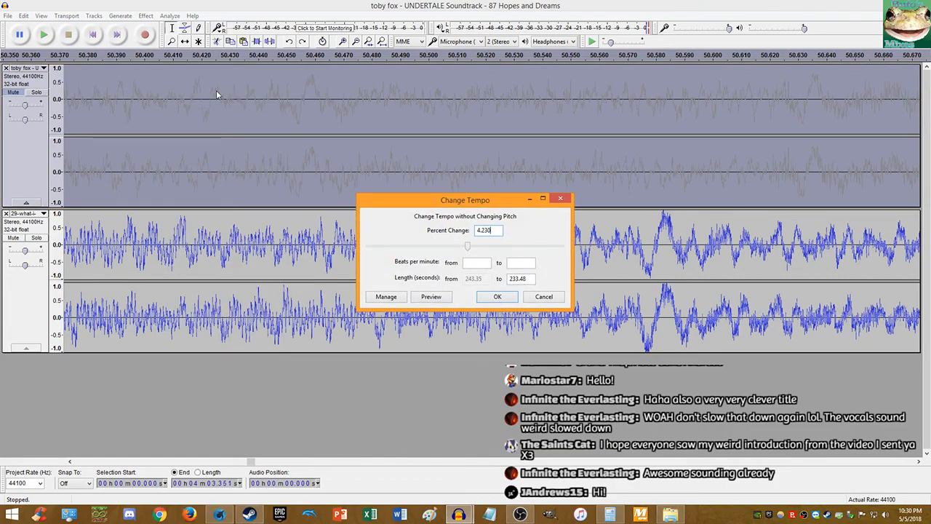
key(Return)
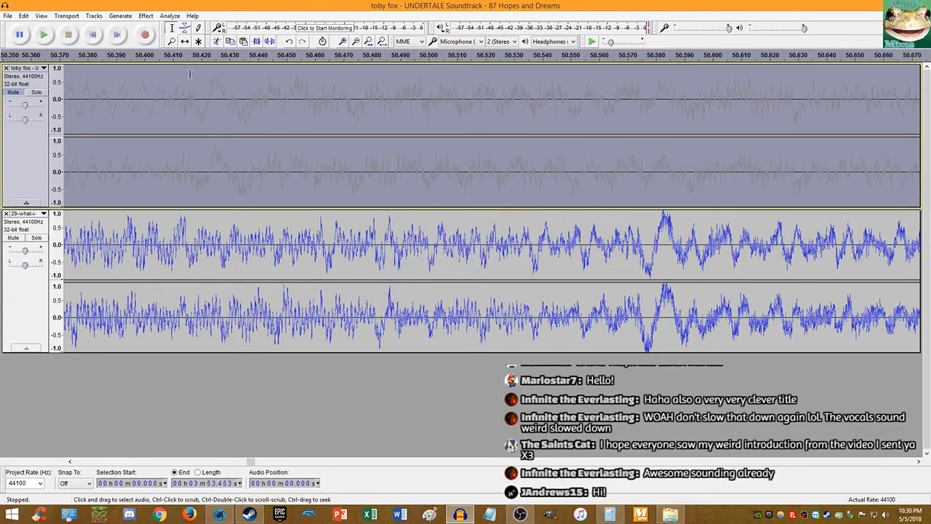
Step: Undo the last tempo change and try changing the Hopes and Dreams track's tempo by 4.24 percent
key(ctrl+z)
click(146, 16)
click(219, 109)
text(4.24)
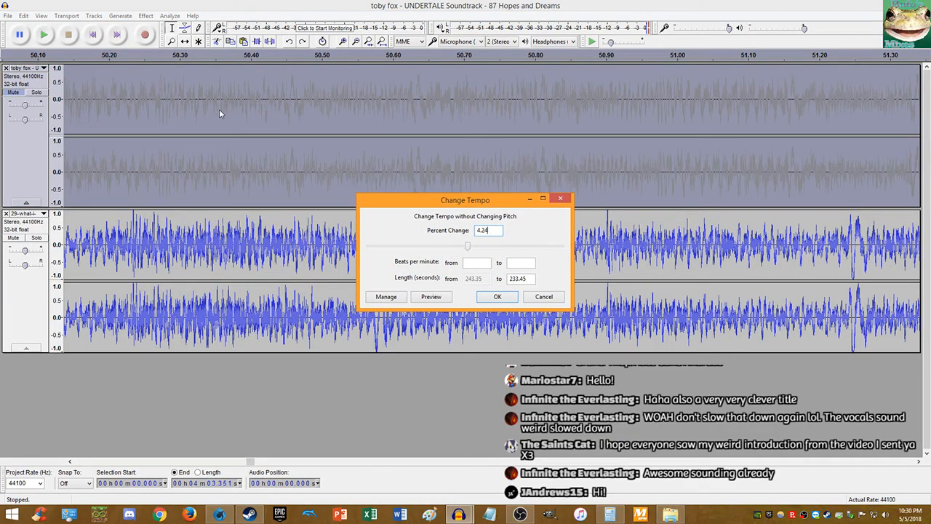
key(Return)
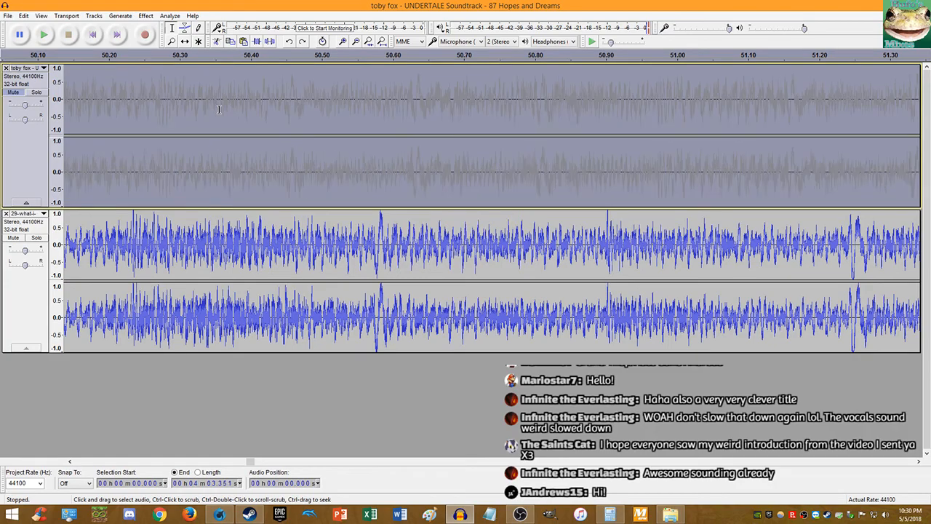
Step: Undo the last attempt and change the entire Hopes and Dreams track's tempo by 4.231 percent
key(ctrl+z)
click(146, 15)
click(194, 107)
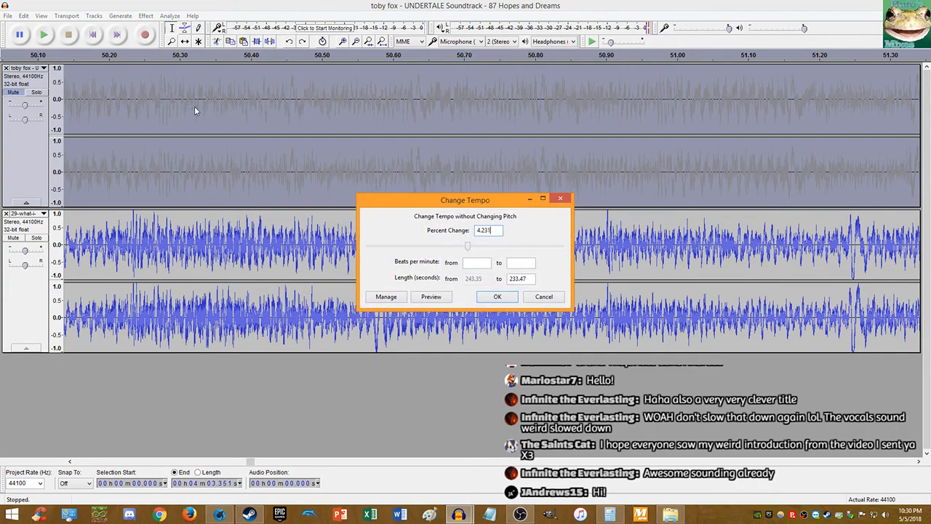
key(Return)
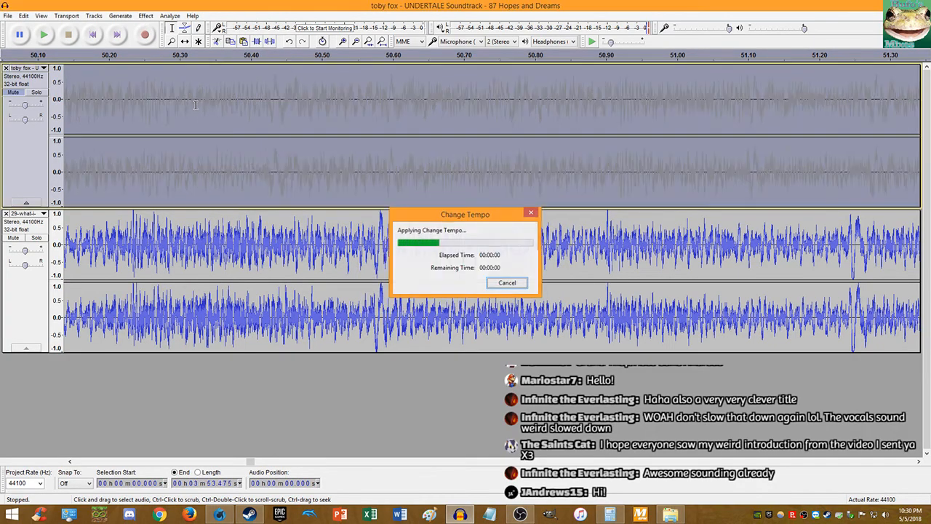
Step: Unmute the Hopes and Dreams track and play both tracks from about 49.8 s and again from about 57.3 s to check their sync
click(13, 92)
scroll(278, 159, down, 2)
click(216, 168)
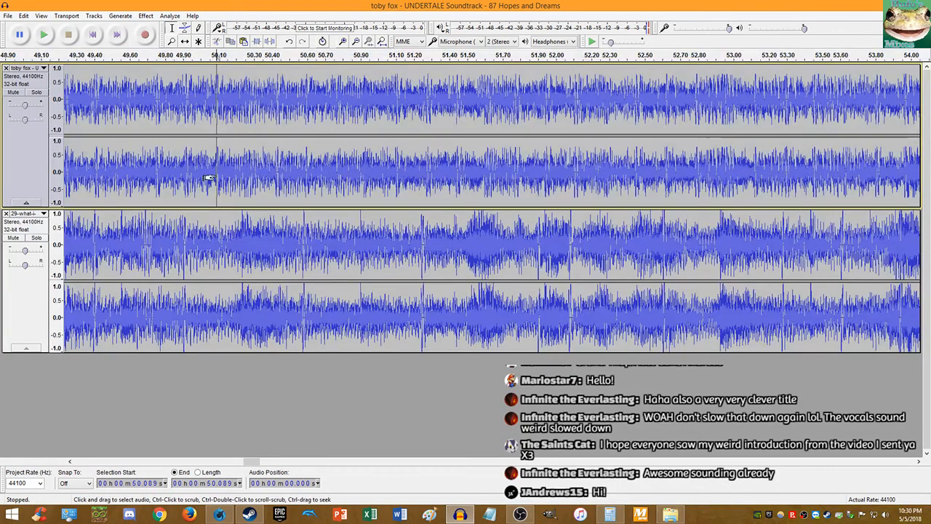
click(173, 166)
key(space)
scroll(419, 182, up, 2)
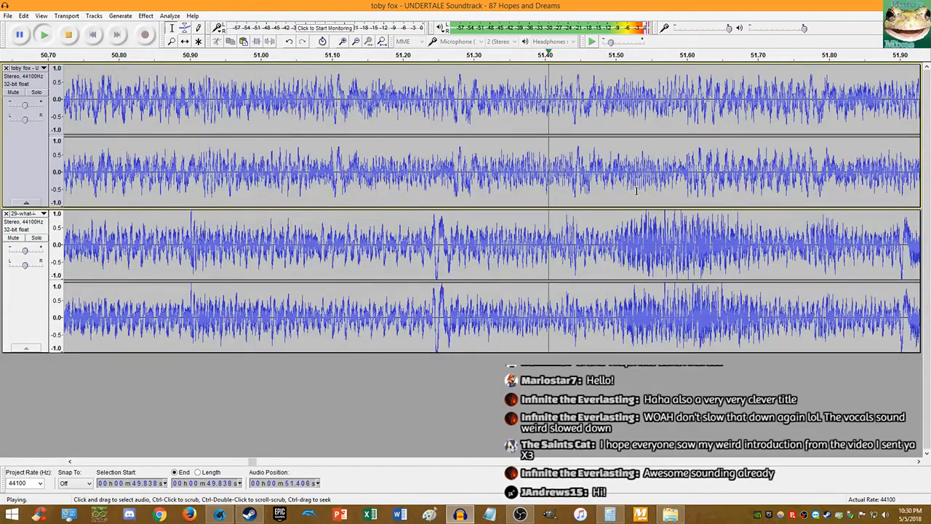
scroll(472, 175, down, 1)
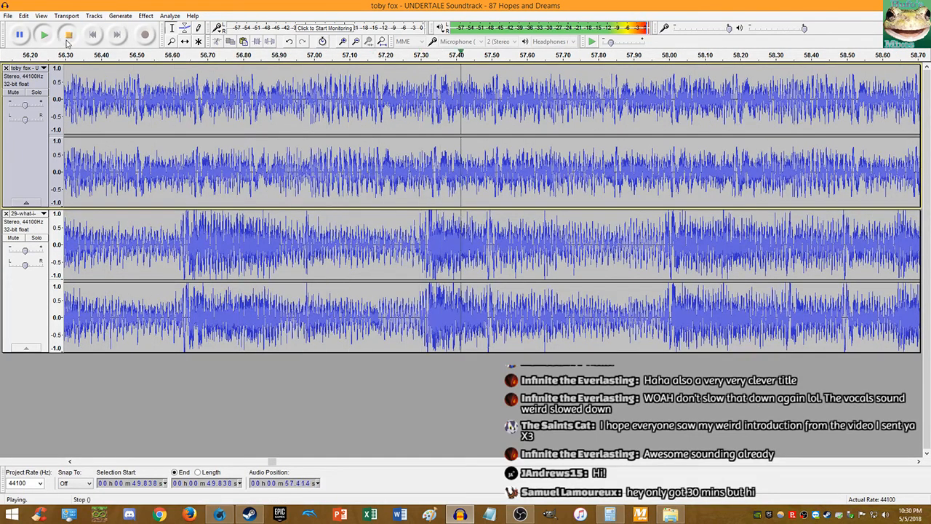
click(67, 37)
click(424, 165)
click(44, 35)
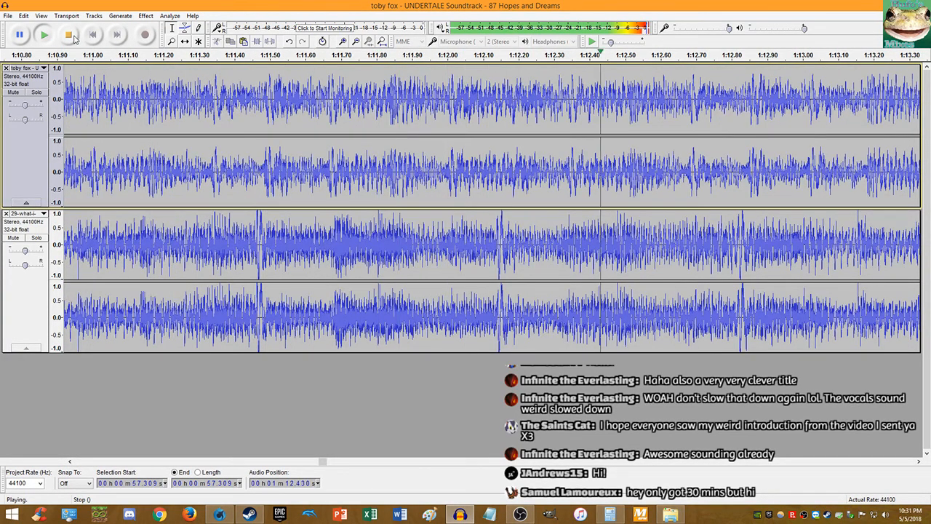
Step: Stop playback, undo the 4.231 percent tempo change and try changing the whole Hopes and Dreams track's tempo by 4.235 percent
click(68, 35)
double_click(785, 183)
click(146, 15)
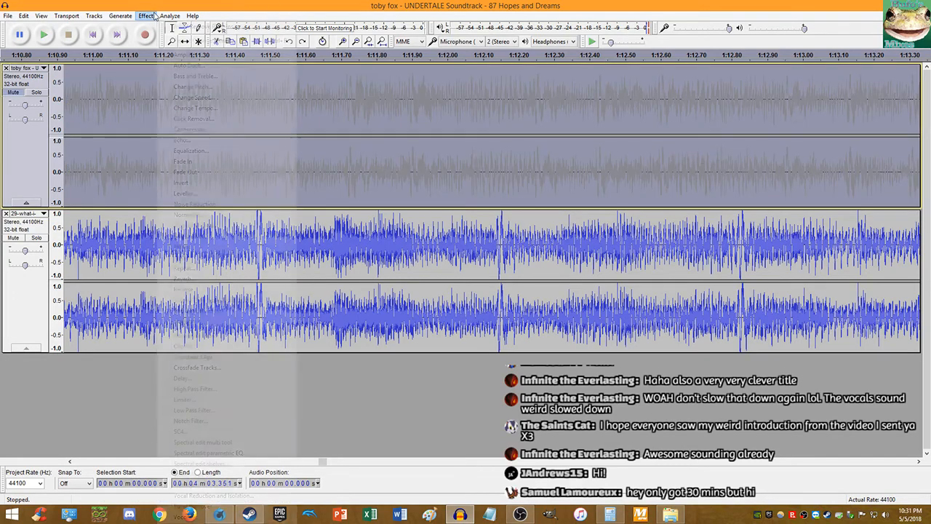
click(185, 107)
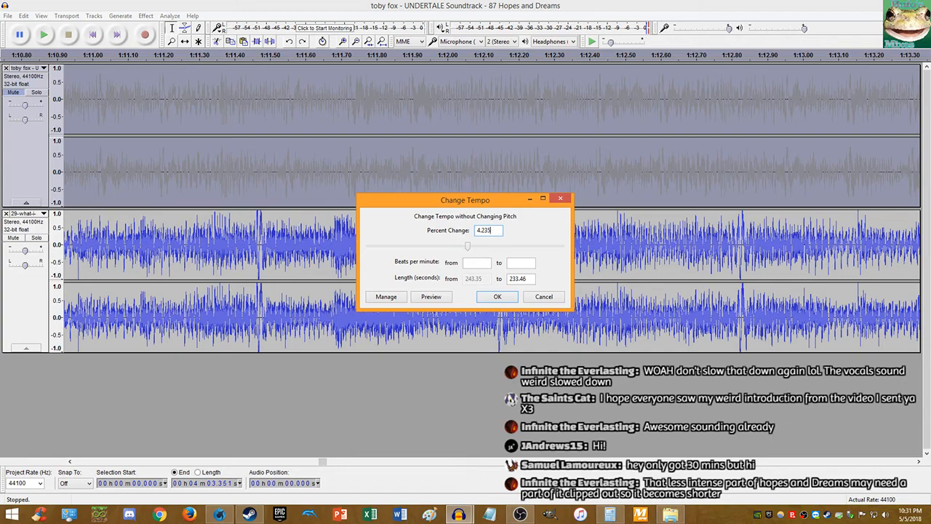
key(Return)
Step: Undo the 4.235 percent tempo change and try changing the Hopes and Dreams track's tempo by 4.24 percent
key(ctrl+z)
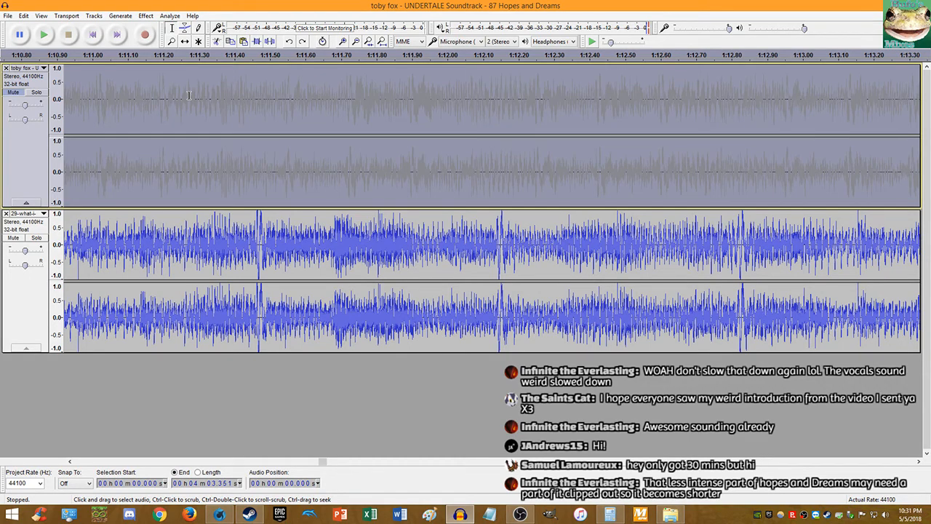
click(146, 16)
click(196, 107)
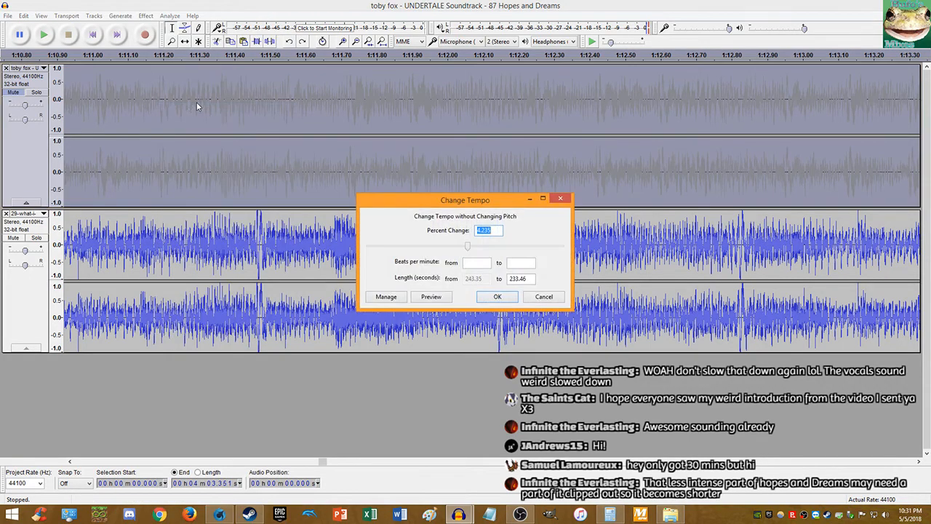
key(BackSpace)
text(4)
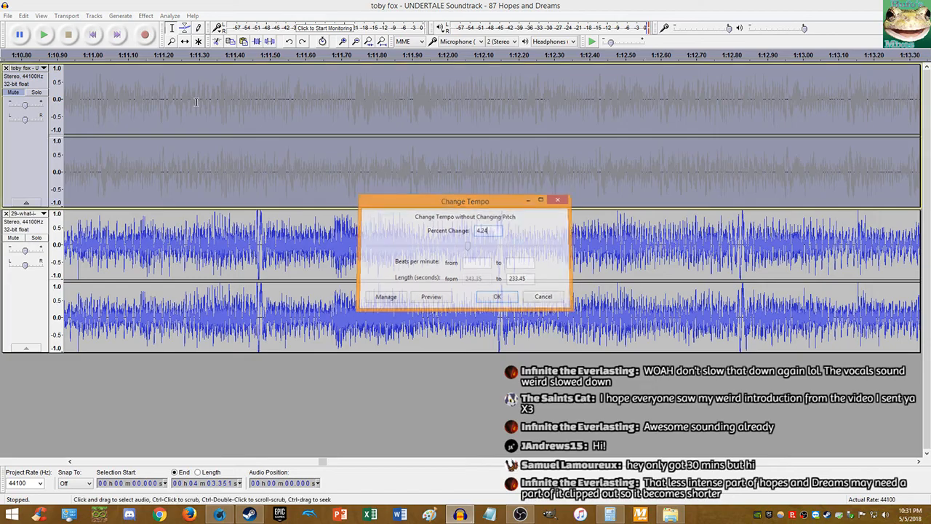
key(Return)
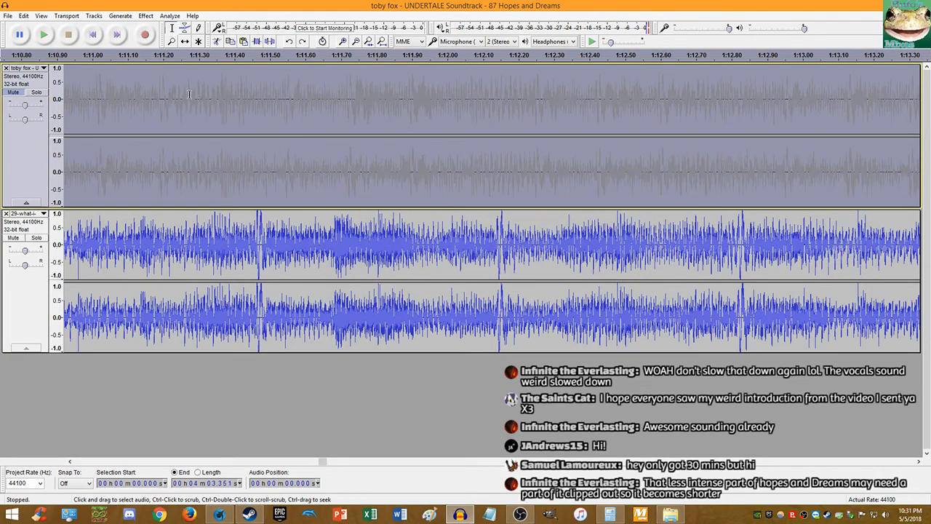
click(145, 35)
click(73, 35)
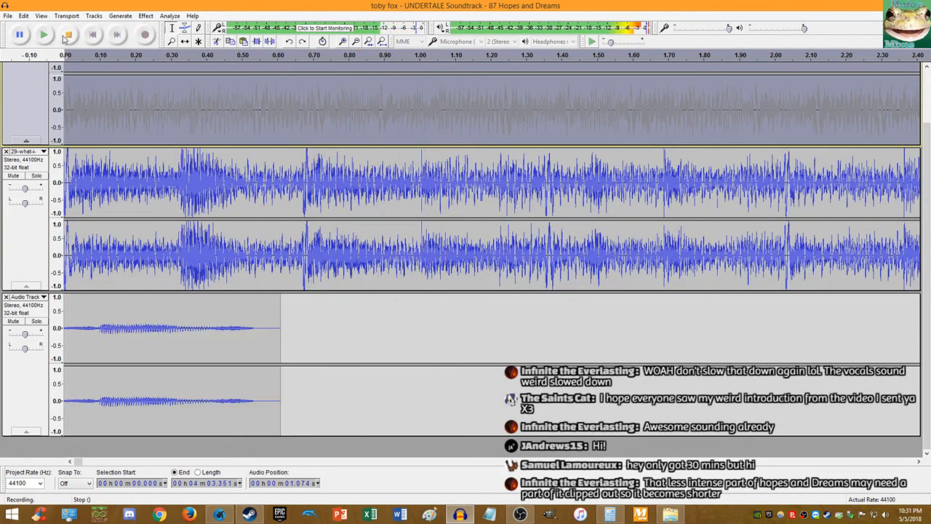
click(13, 176)
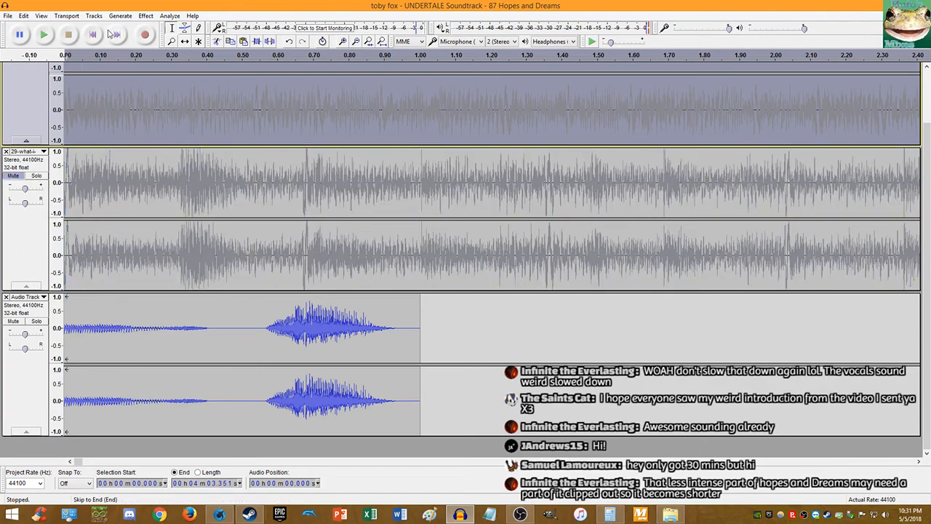
click(66, 56)
click(67, 34)
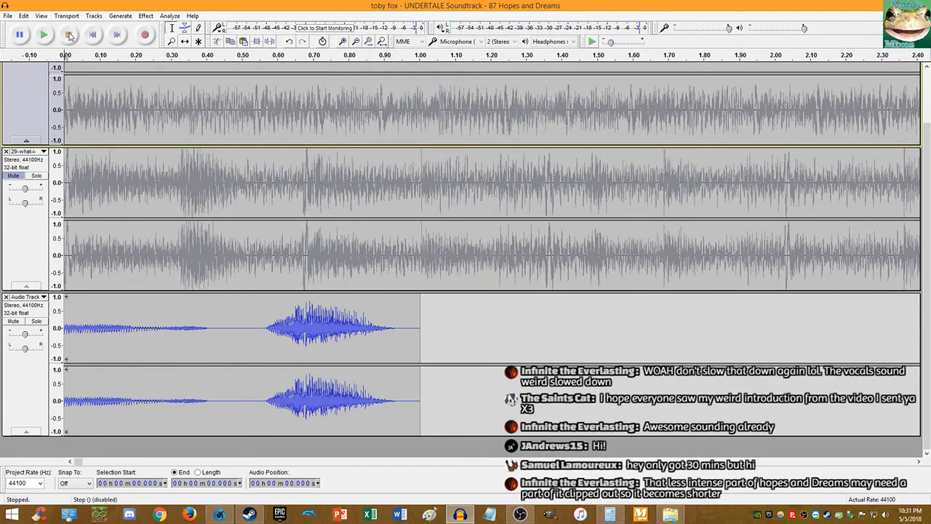
click(6, 297)
Step: Undo the removal of the third track and the accidental recording that created it
click(24, 15)
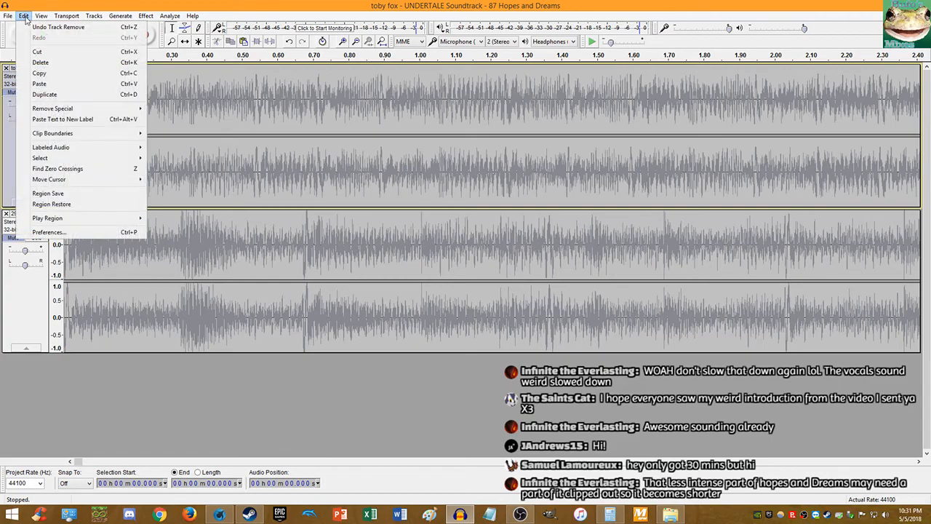
click(44, 27)
click(23, 15)
click(20, 28)
click(24, 15)
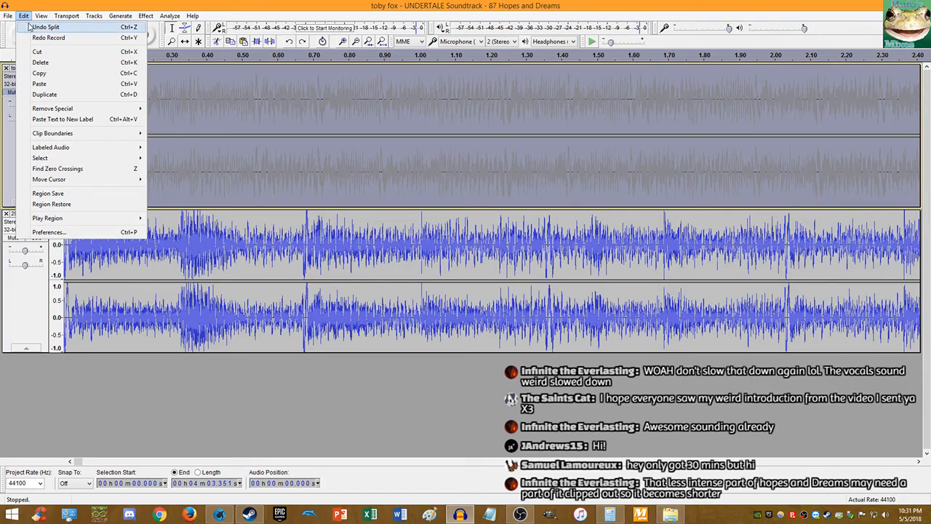
click(30, 27)
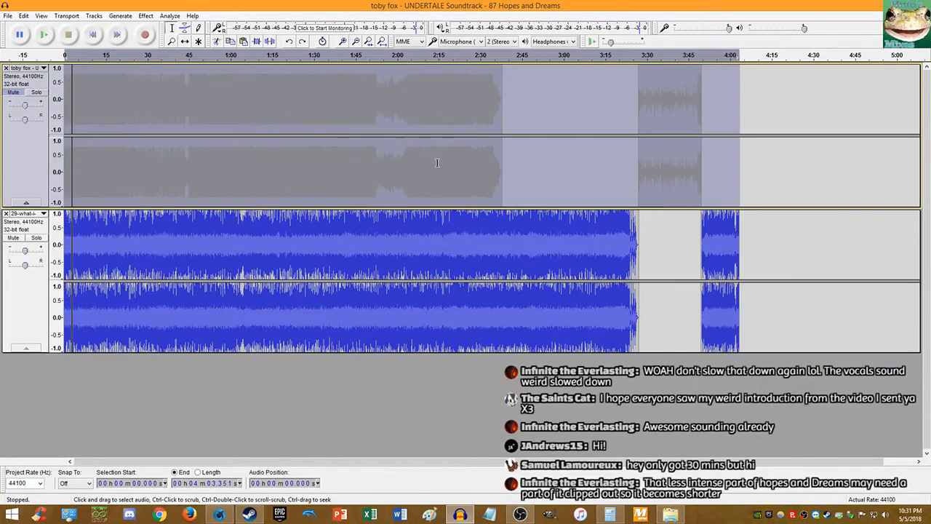
Step: Change the whole Hopes and Dreams track's tempo by 4.23 percent
click(145, 15)
click(218, 107)
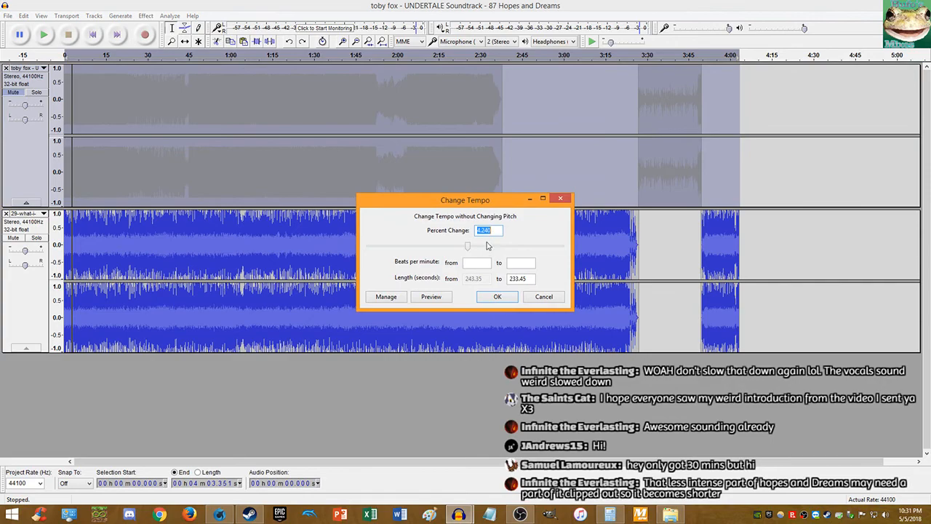
key(BackSpace)
key(BackSpace)
text(3)
key(Return)
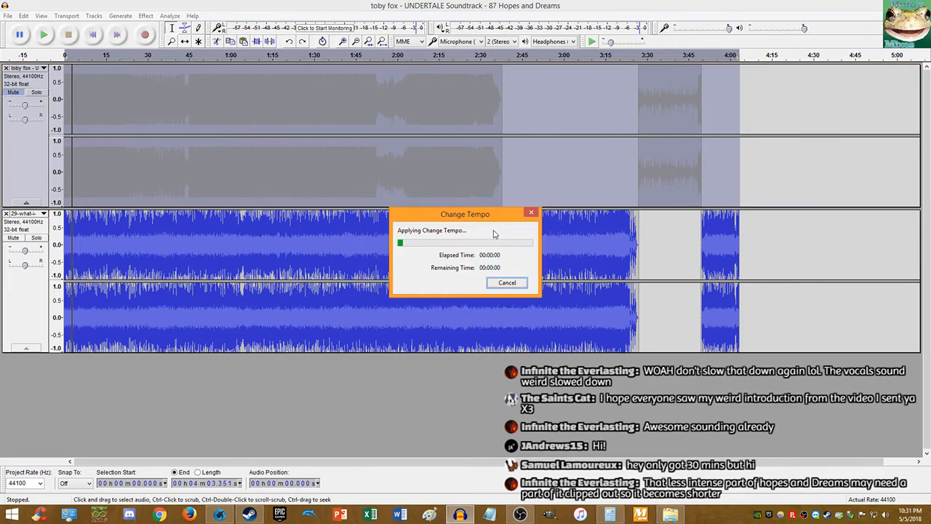
Step: Unmute the Hopes and Dreams track and play both tracks from about 1:46.4 to check their sync
click(360, 182)
click(13, 92)
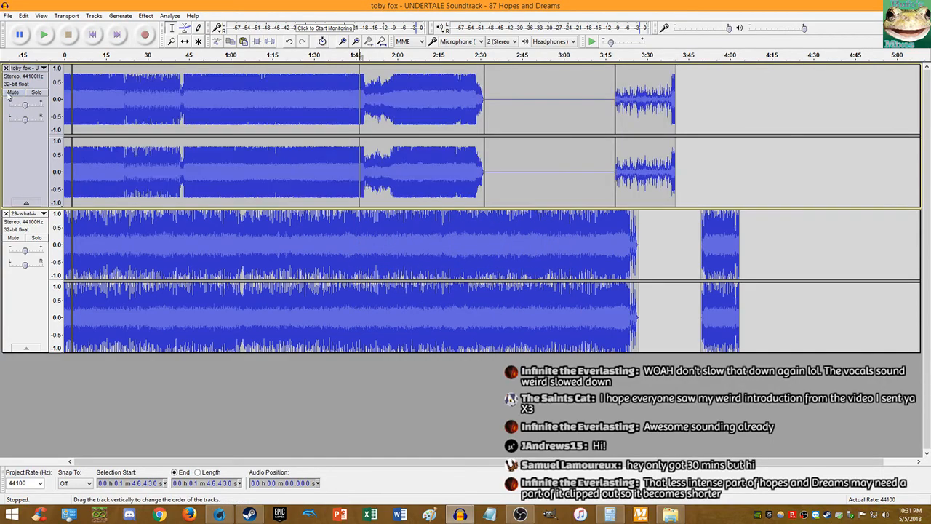
key(space)
scroll(288, 166, up, 3)
scroll(294, 166, up, 3)
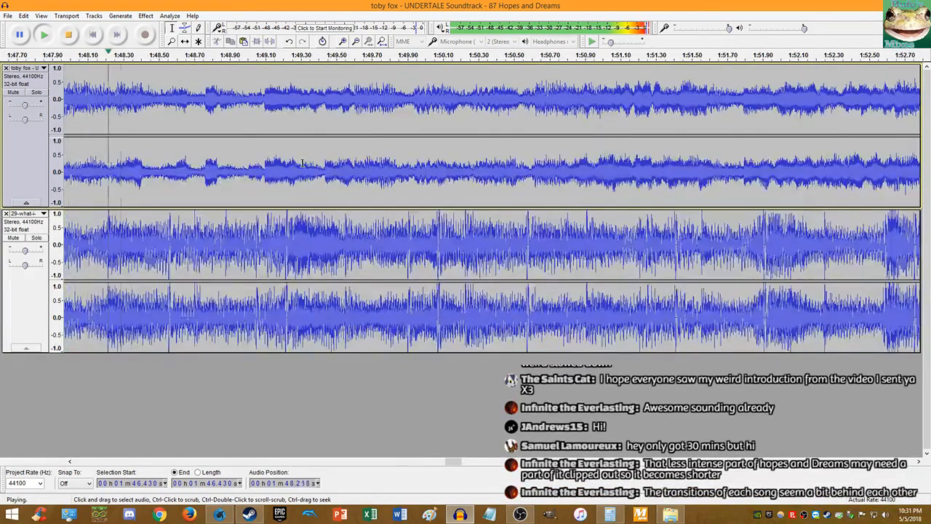
scroll(395, 188, down, 5)
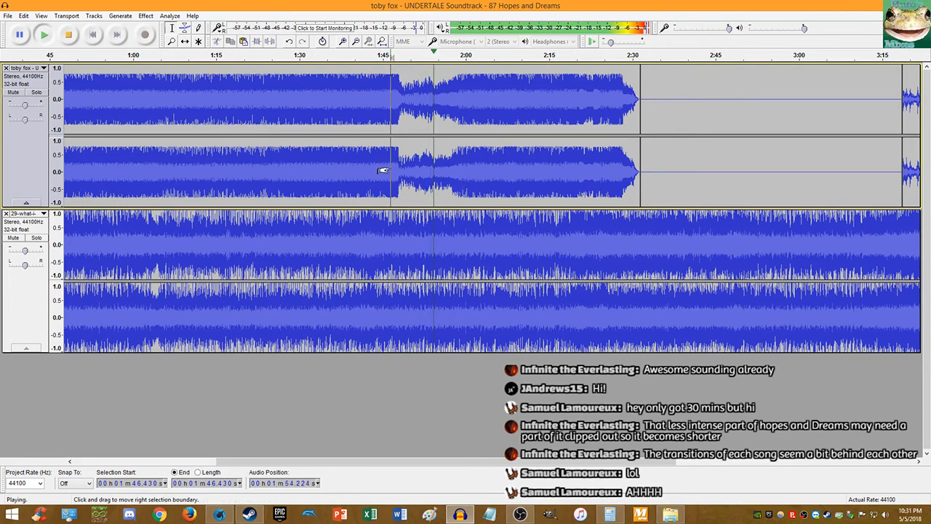
click(70, 34)
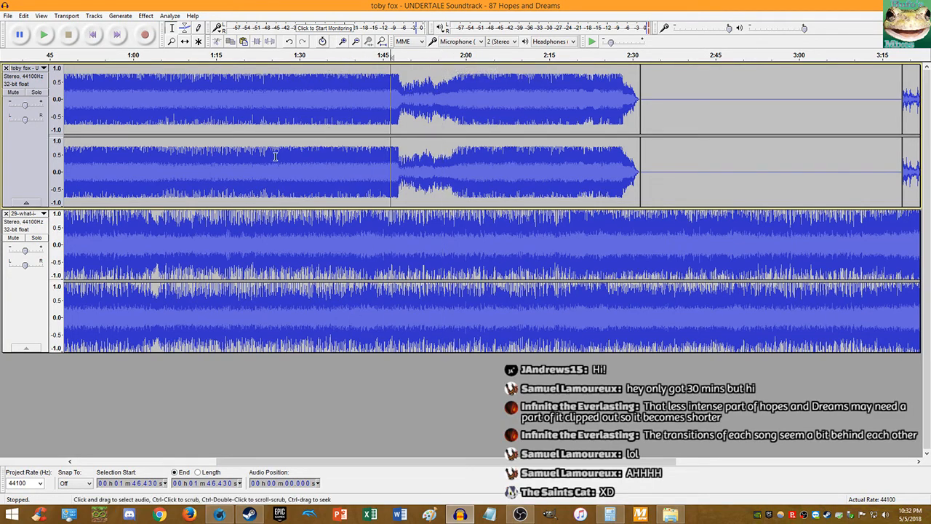
Step: Play both tracks from about 1:04.8 and compare their beats in the waveforms, stopping after the check
click(159, 159)
key(space)
scroll(163, 160, up, 6)
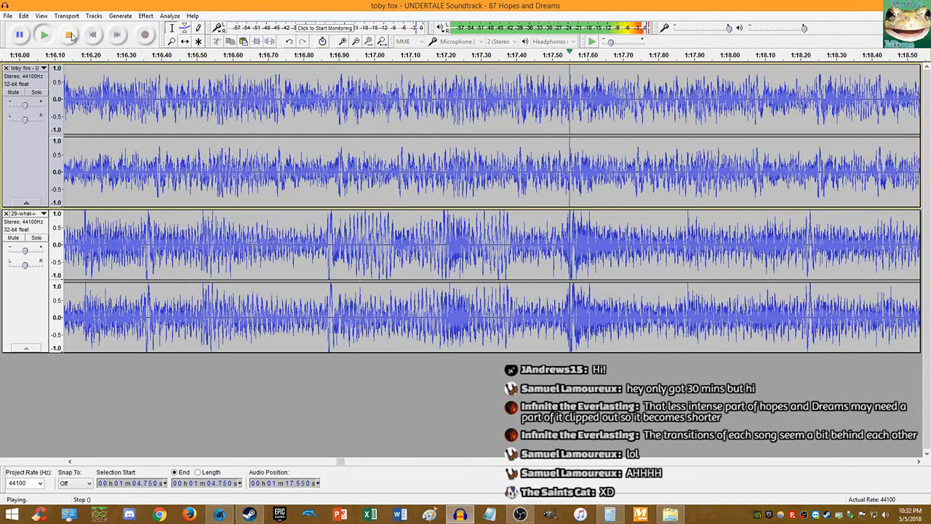
click(69, 35)
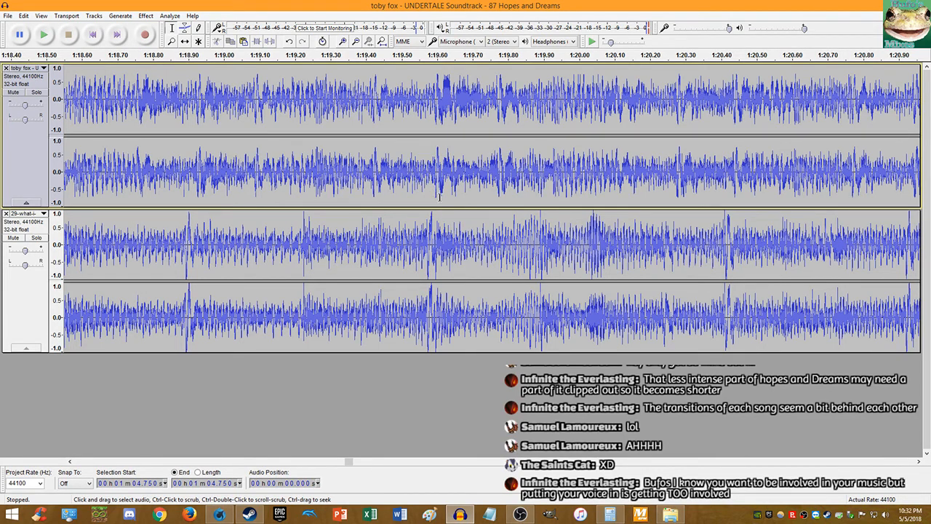
Step: Undo the 4.23 percent tempo change and try a slightly higher percentage on the whole Hopes and Dreams track
scroll(439, 196, up, 2)
double_click(405, 174)
click(146, 15)
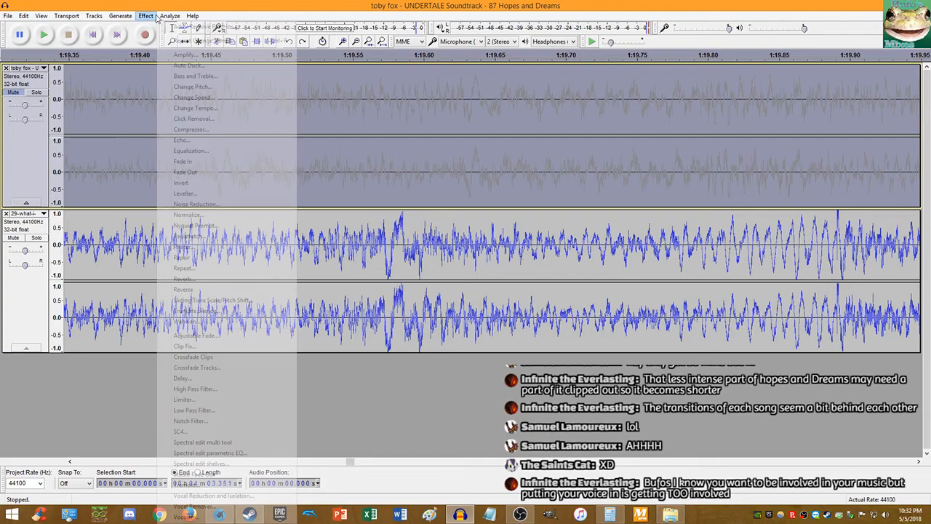
click(163, 108)
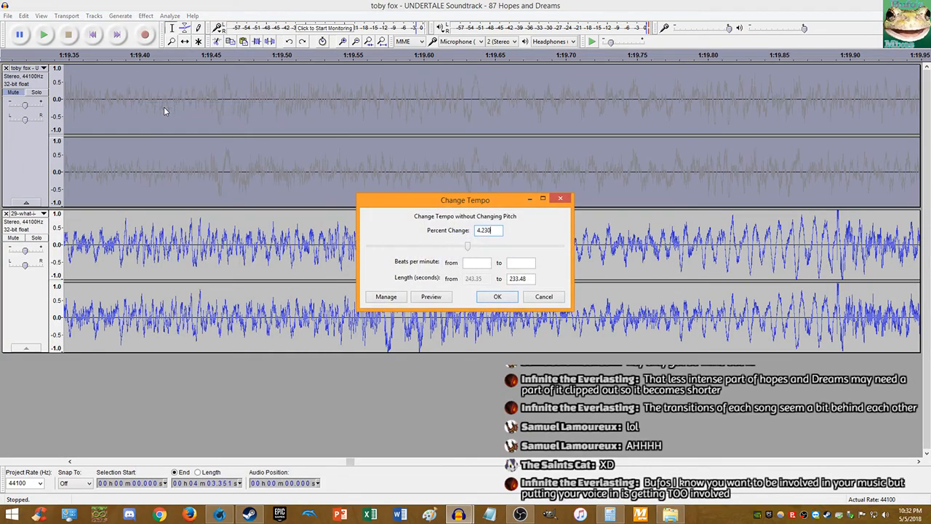
key(Return)
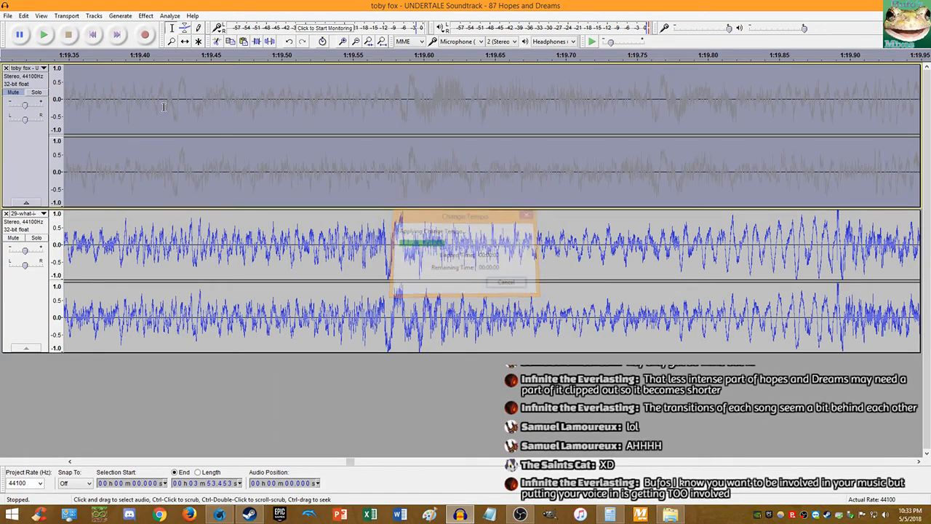
Step: Play both tracks from about 1:19.6 and compare their beats up close and over a longer span
click(384, 191)
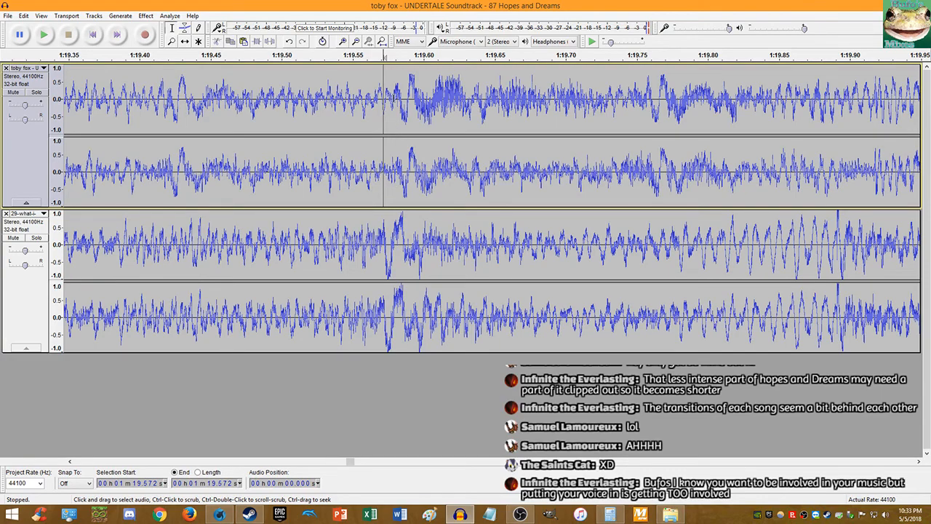
key(space)
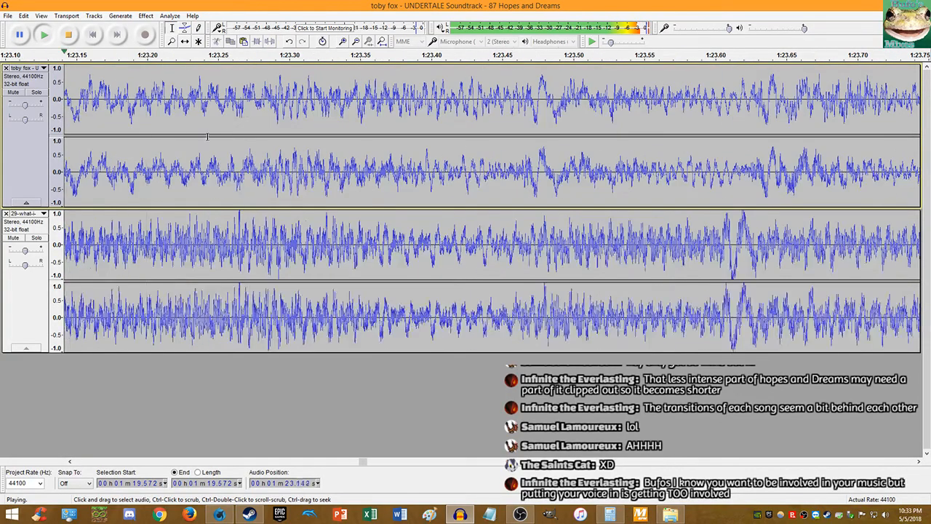
scroll(276, 109, down, 4)
scroll(590, 179, up, 1)
scroll(589, 179, up, 1)
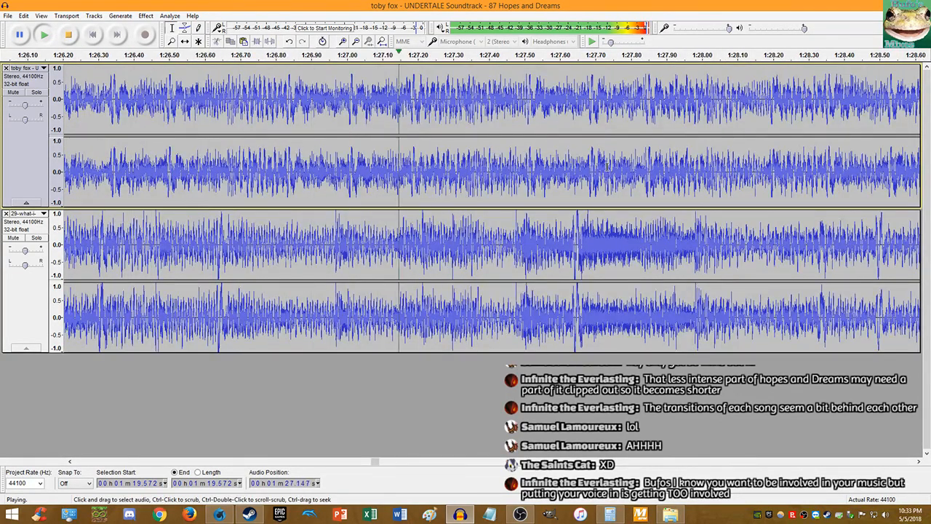
scroll(587, 166, down, 1)
scroll(586, 166, down, 5)
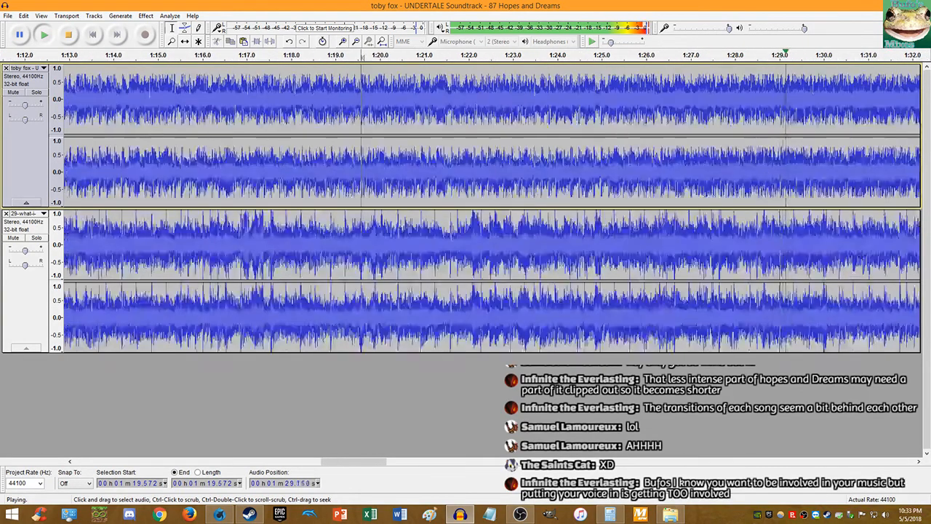
scroll(729, 191, up, 6)
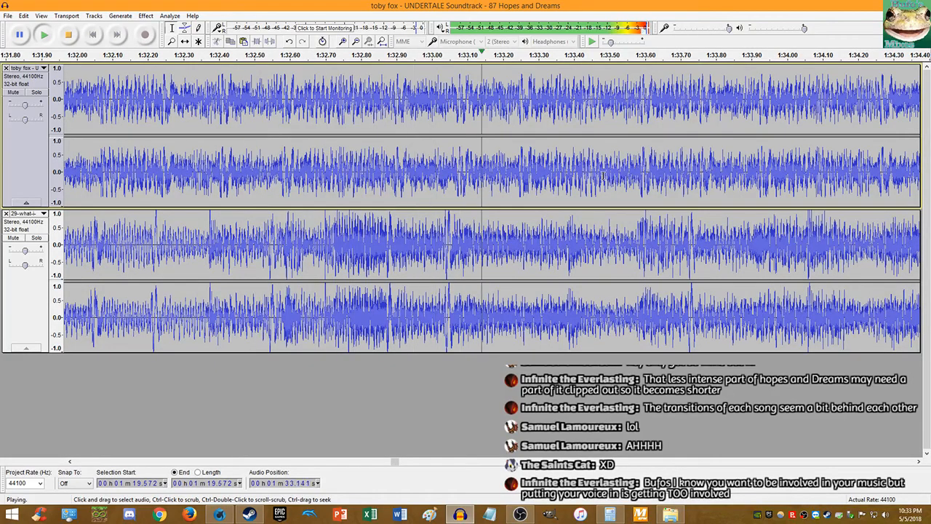
click(65, 36)
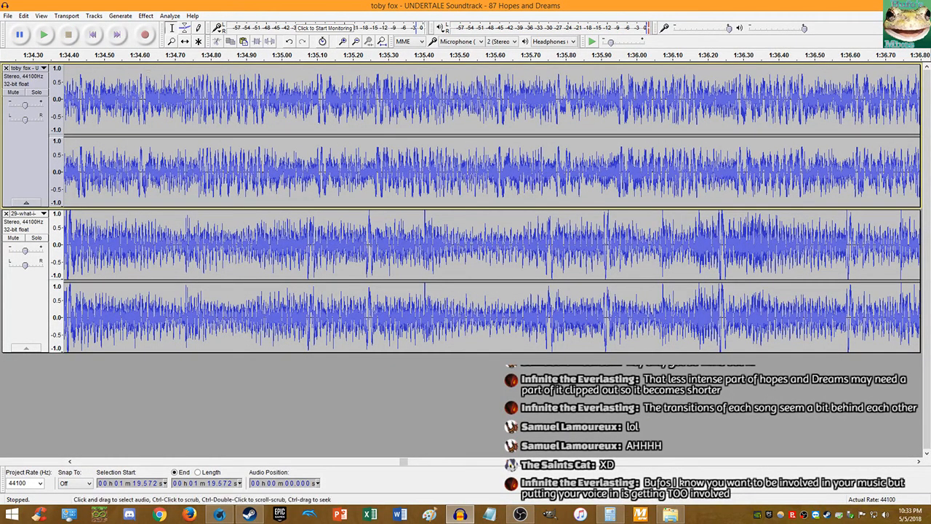
key(alt+Tab)
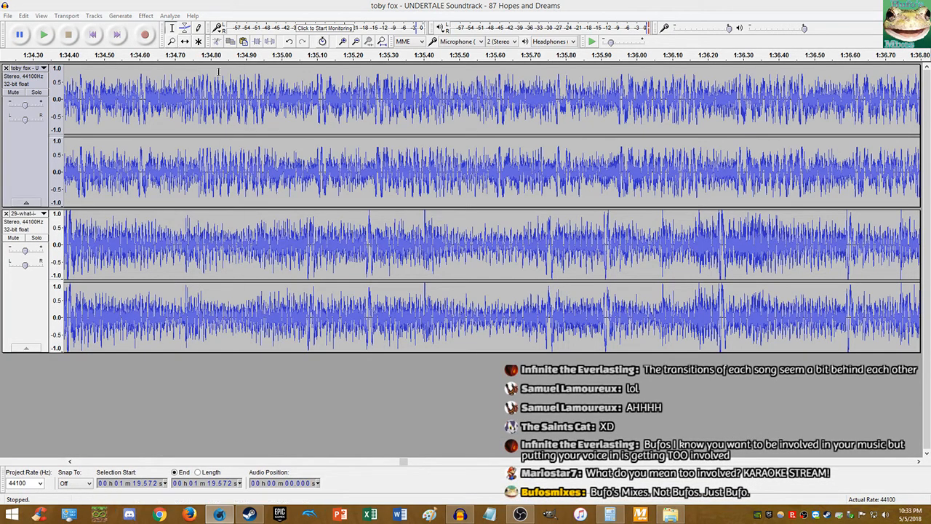
Step: Undo the last tempo change and raise the tempo percentage slightly again for the entire Hopes and Dreams track
click(299, 165)
scroll(314, 165, up, 2)
double_click(314, 165)
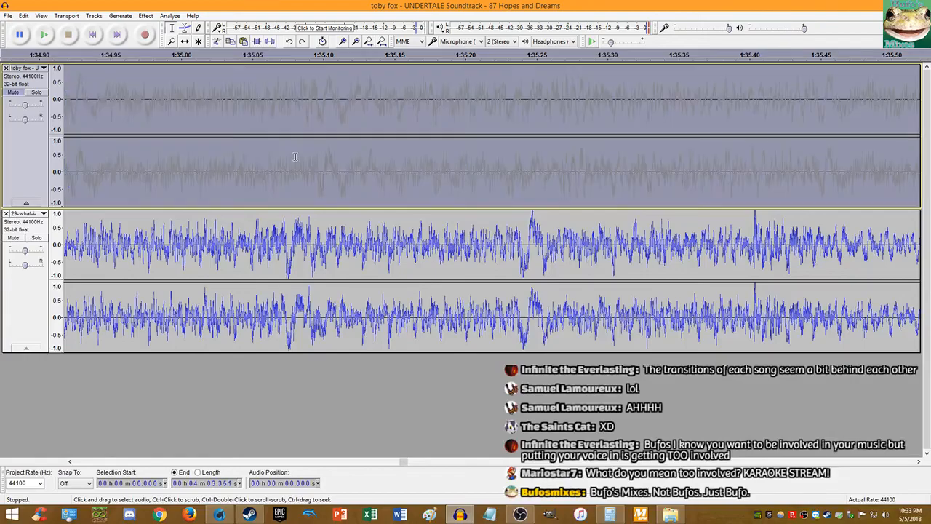
click(146, 15)
click(182, 107)
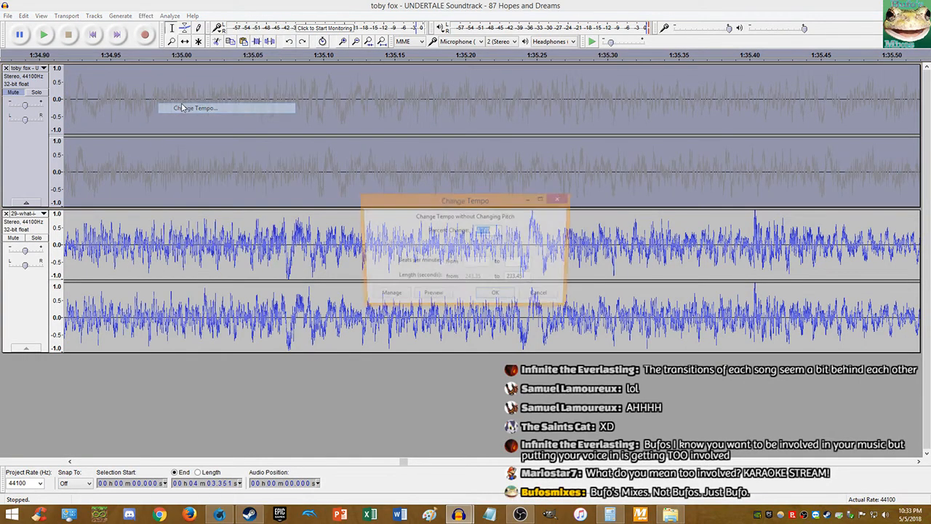
key(Return)
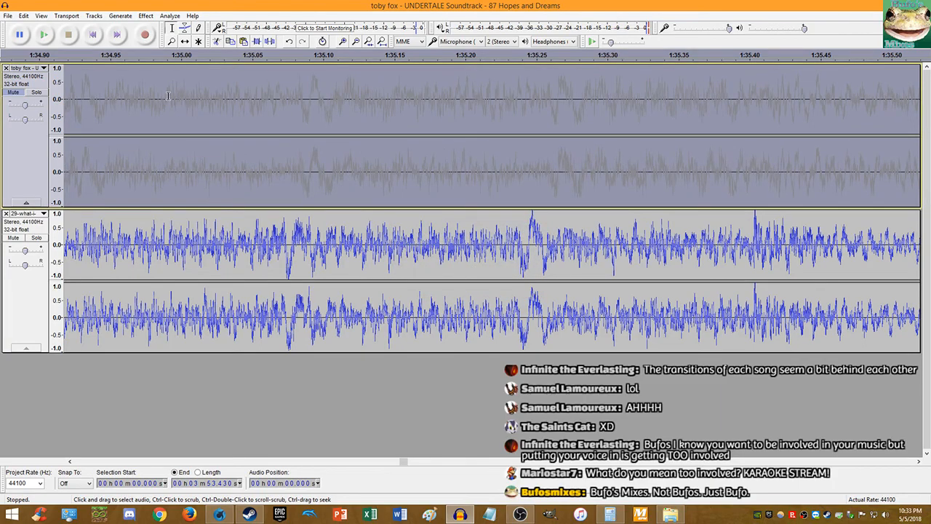
Step: Play both tracks from about 1:35.1 and compare their beats close up and over a longer span, stopping after the check
scroll(158, 71, down, 4)
click(190, 145)
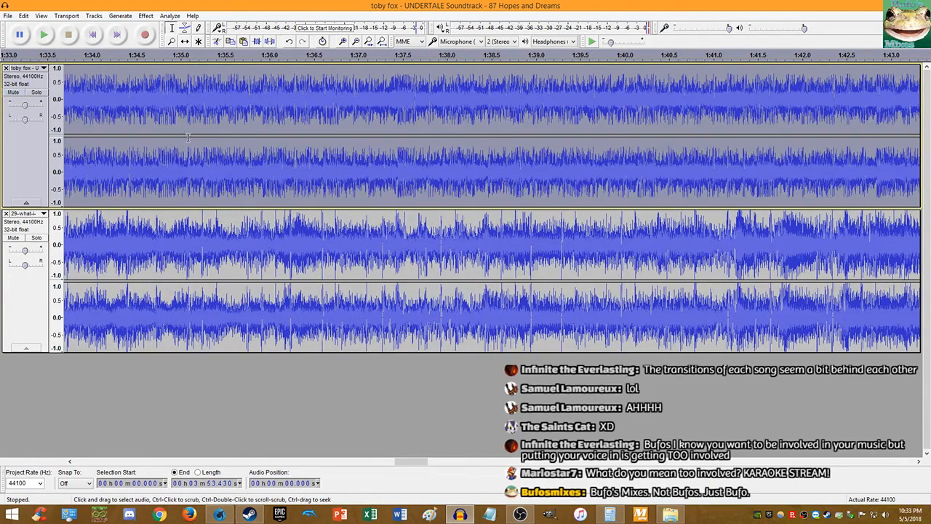
key(space)
scroll(269, 151, up, 2)
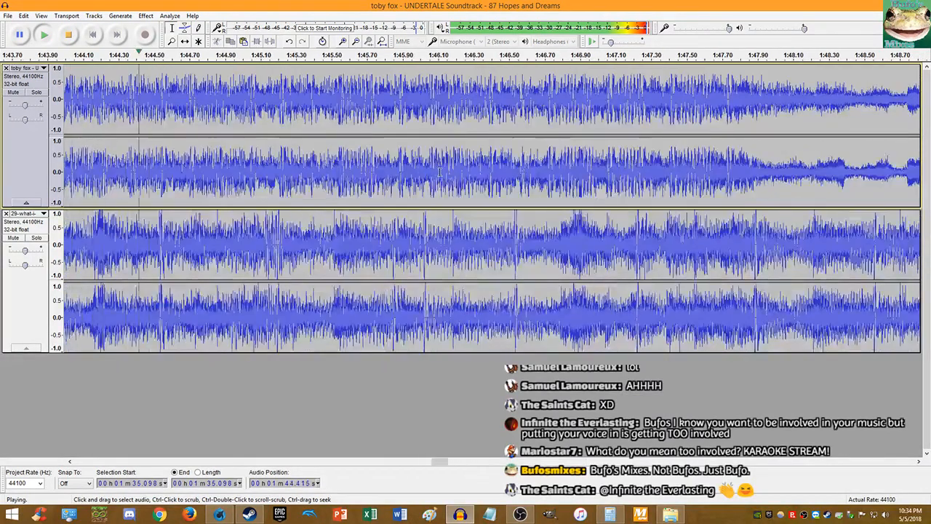
scroll(440, 173, down, 2)
scroll(502, 176, up, 3)
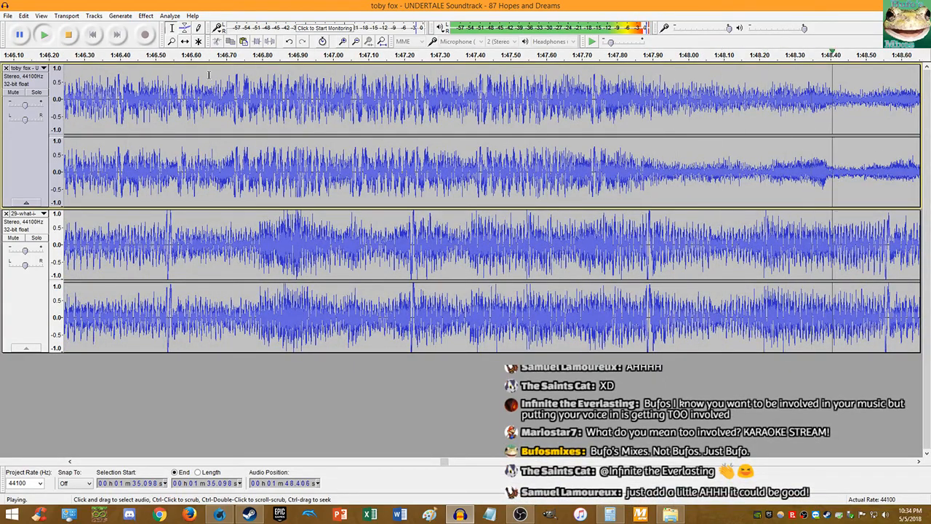
scroll(266, 116, down, 6)
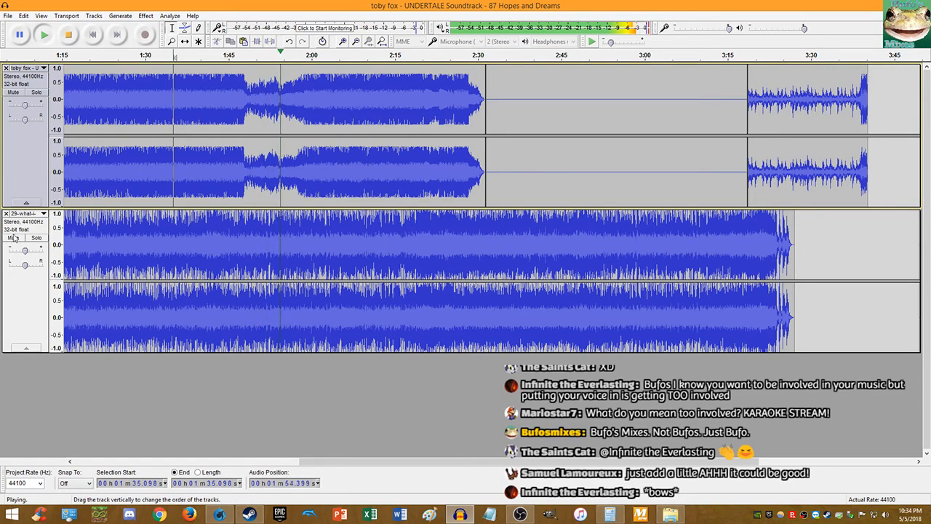
scroll(686, 160, up, 3)
scroll(686, 160, up, 3)
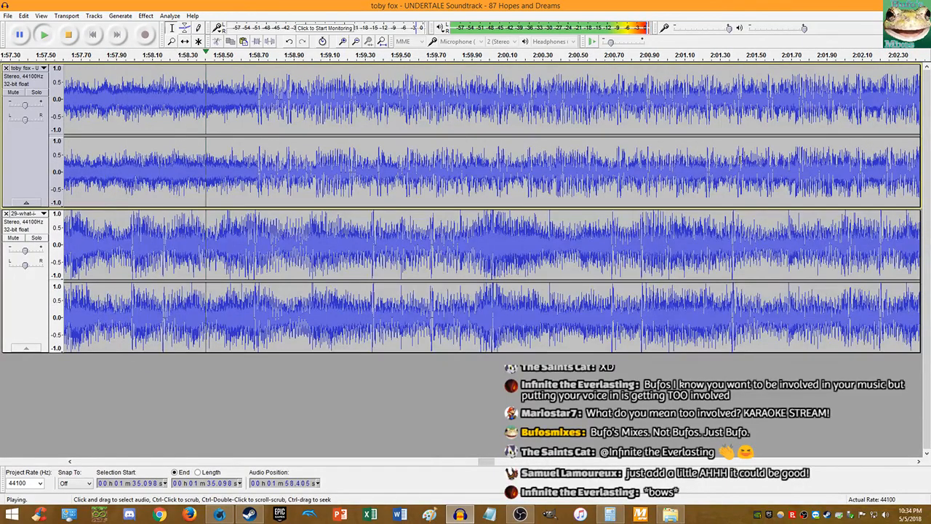
scroll(740, 160, up, 1)
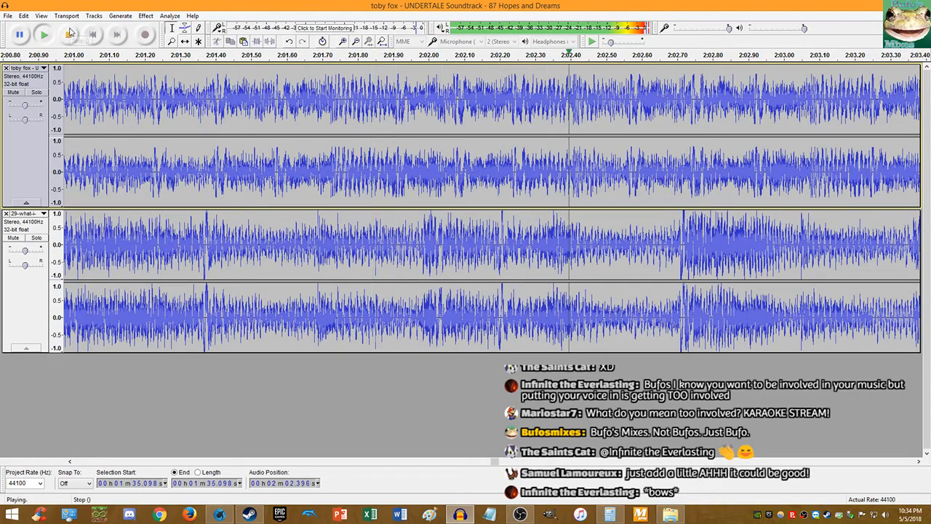
click(69, 34)
Step: Undo the last tempo change and try a slightly adjusted percentage on the entire Hopes and Dreams track
scroll(697, 181, up, 1)
key(ctrl+z)
click(146, 15)
click(215, 107)
key(BackSpace)
key(BackSpace)
text(8)
key(Return)
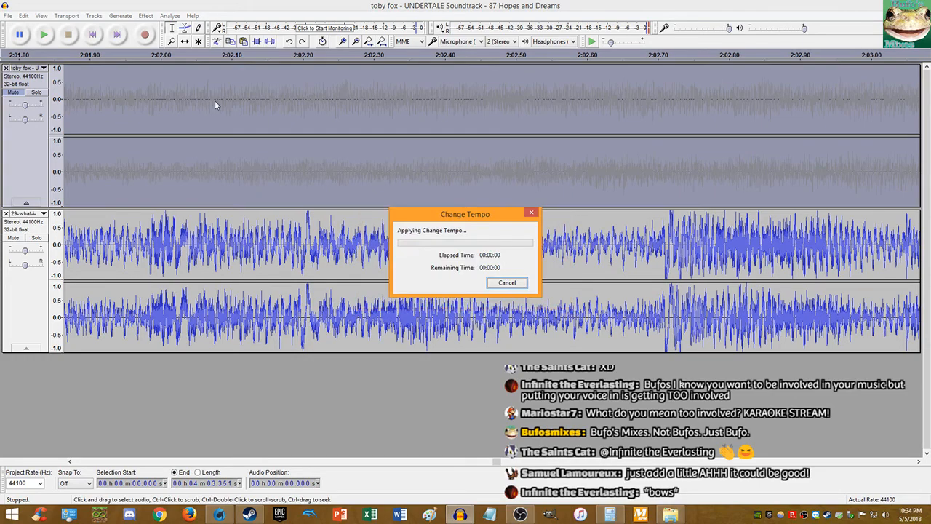
Step: Unmute Hopes and Dreams and play both tracks from about 2:02 to check the beat alignment, stopping after a few seconds
click(11, 92)
click(151, 173)
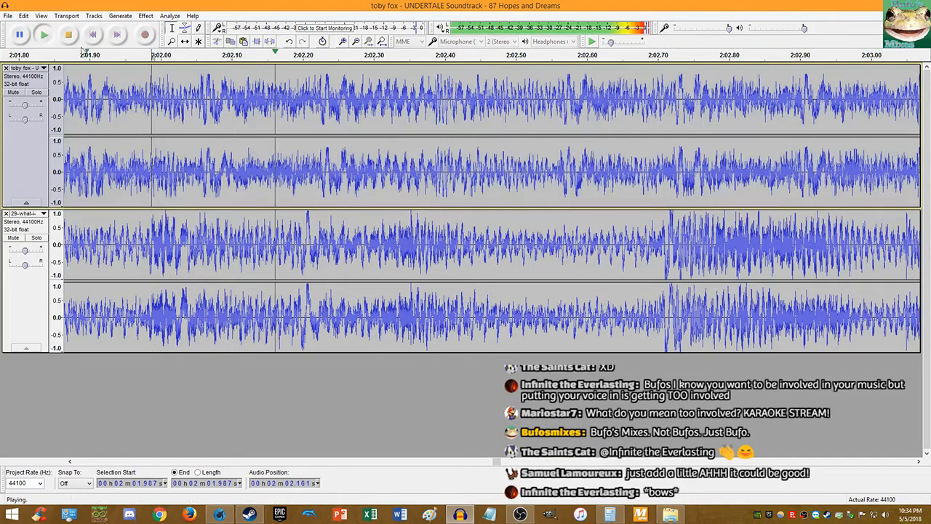
click(44, 35)
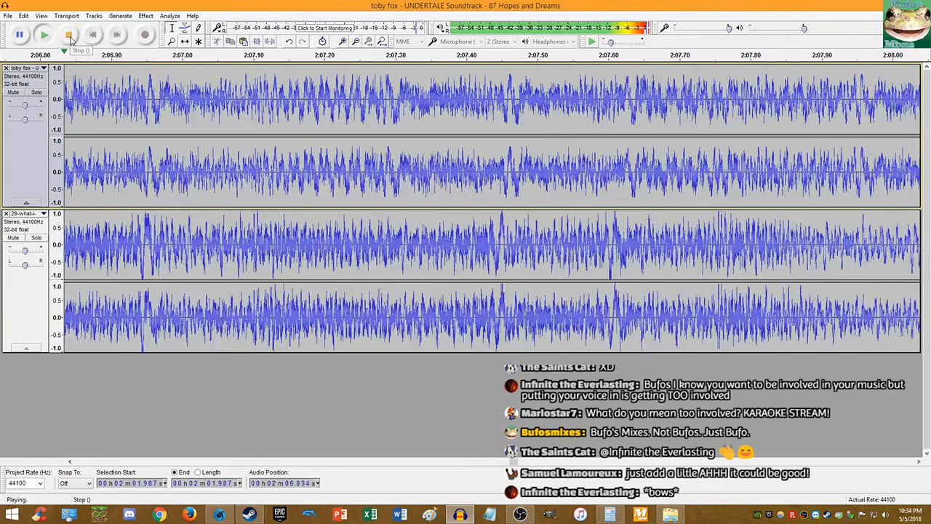
click(69, 34)
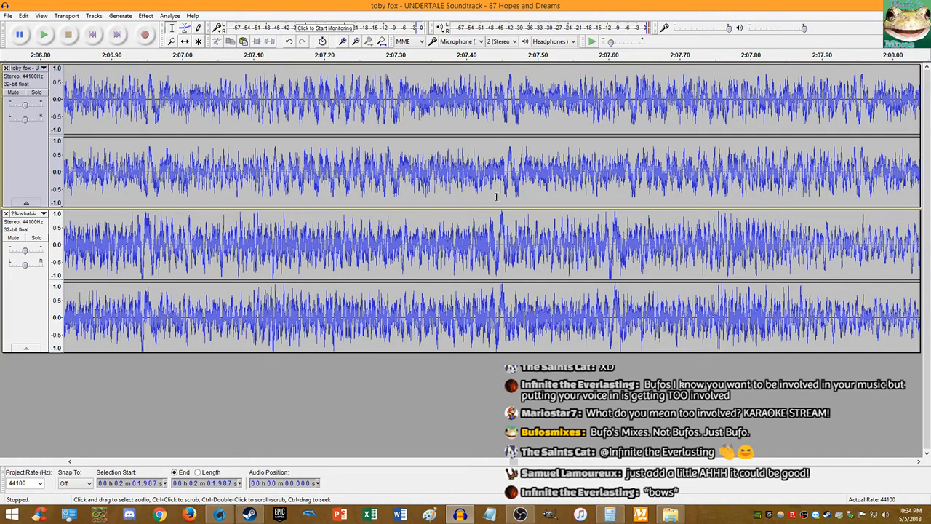
Step: Replace the last tempo change with a 4.27 percent change on the whole Hopes and Dreams track
double_click(468, 187)
click(146, 16)
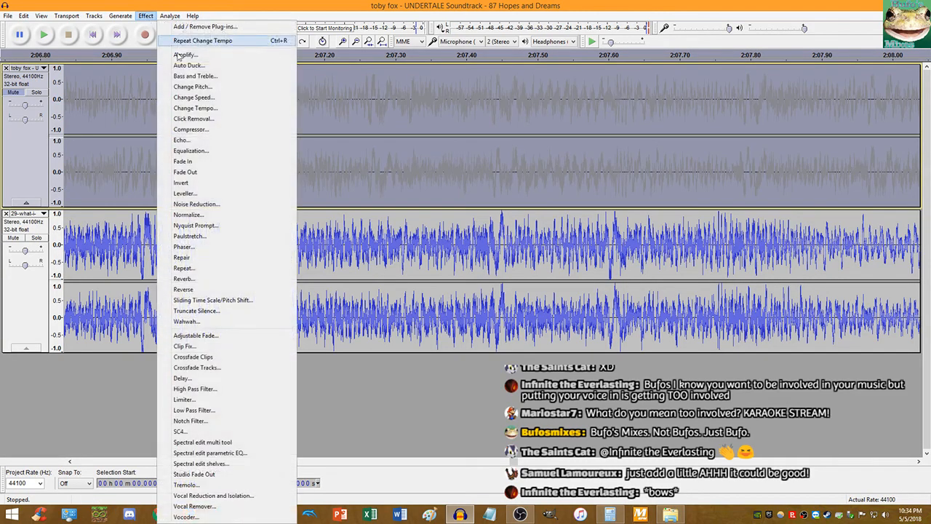
click(189, 105)
text(4.27)
key(Return)
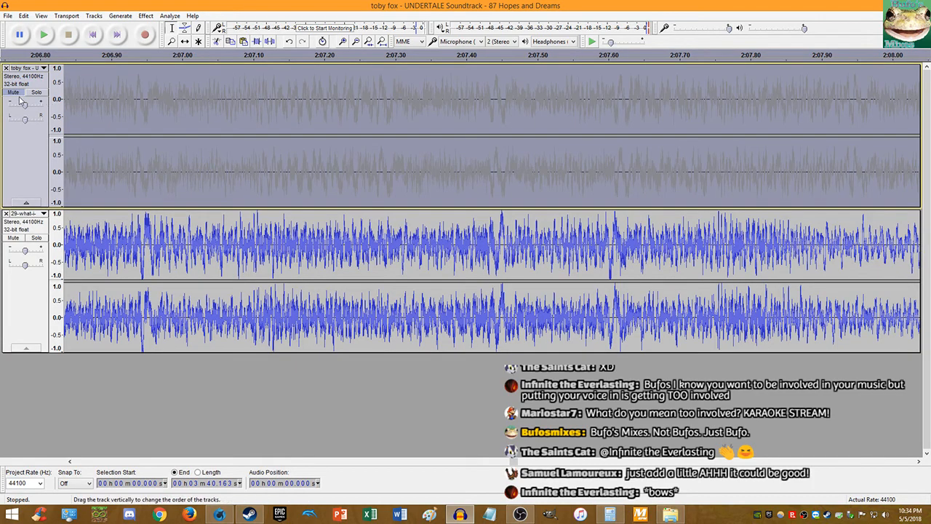
Step: Play both tracks unmuted from about 2:06.9 and compare their beats until the main part of Hopes and Dreams ends
click(110, 101)
click(44, 34)
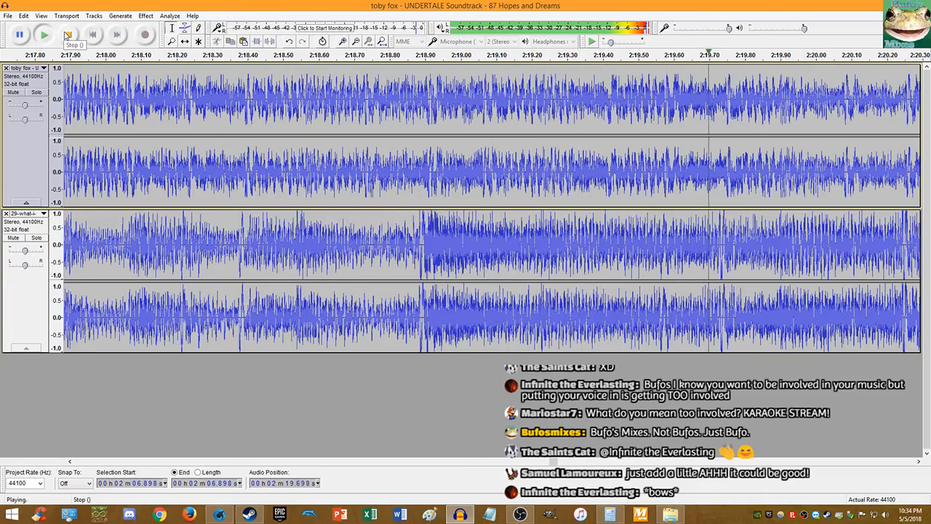
scroll(384, 134, down, 4)
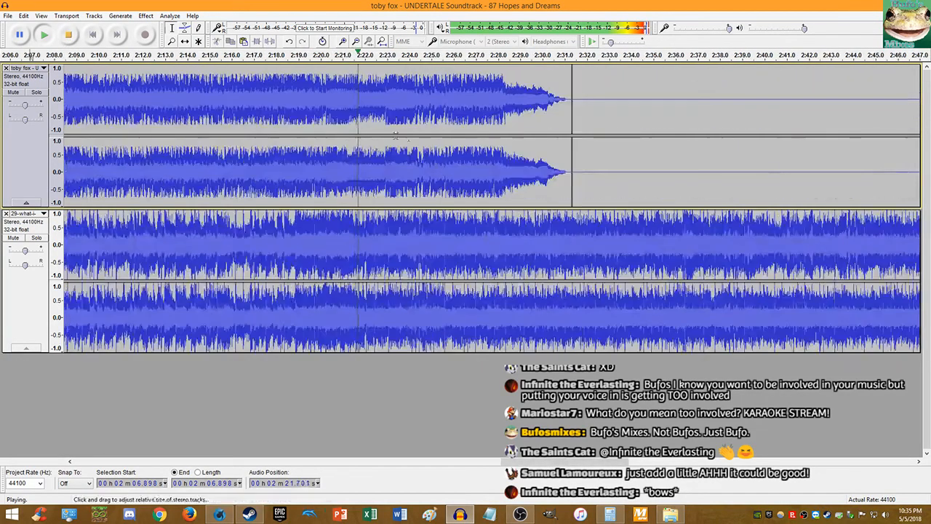
scroll(435, 146, up, 3)
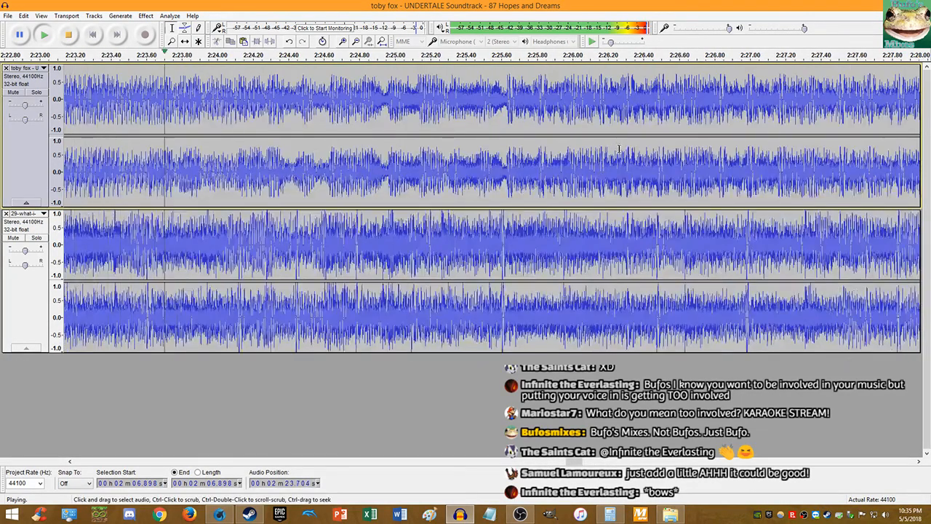
scroll(626, 151, down, 4)
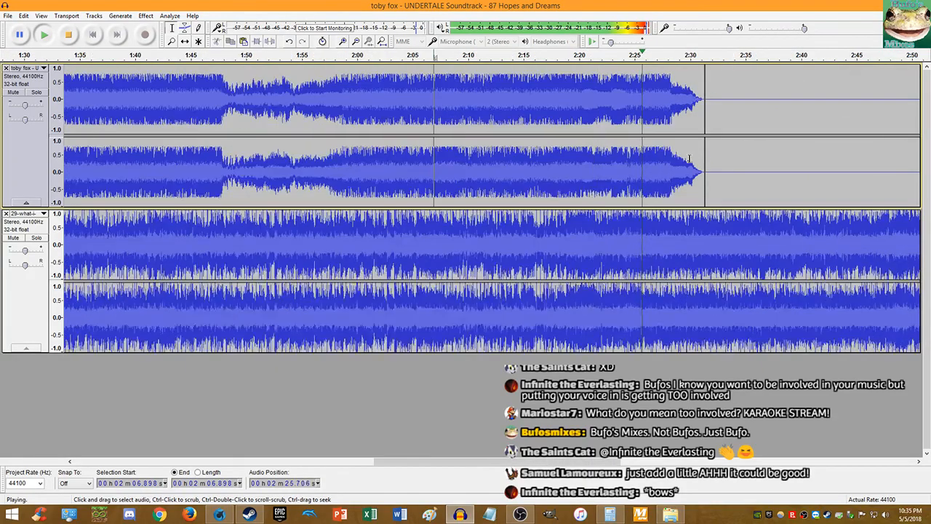
scroll(687, 159, up, 3)
scroll(613, 152, up, 1)
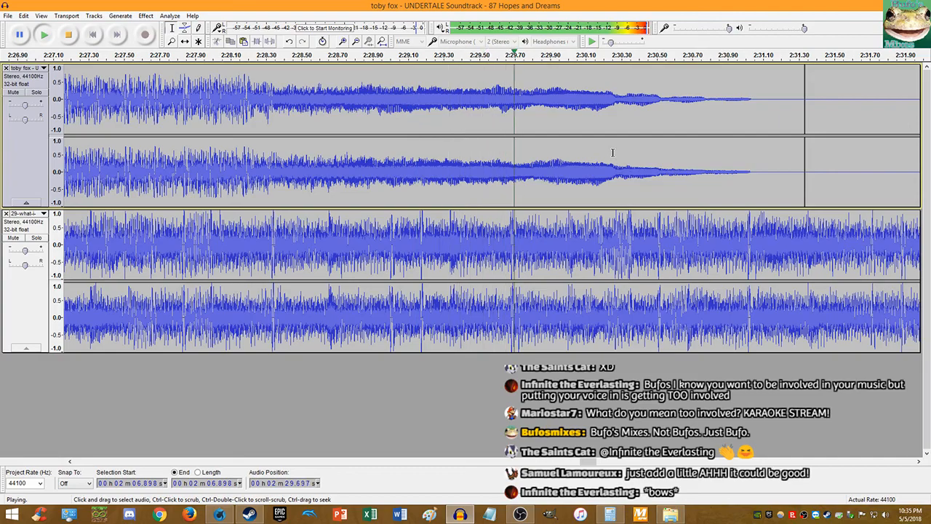
scroll(510, 154, down, 7)
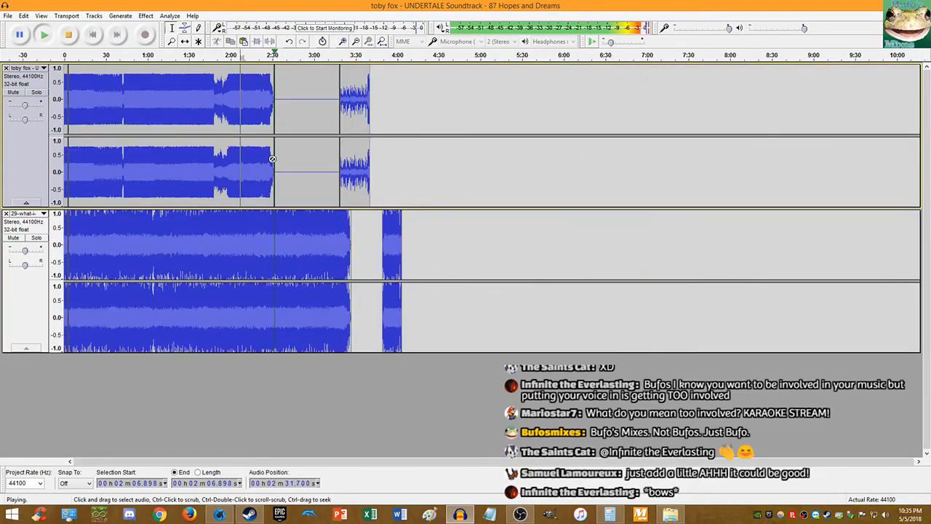
Step: Listen to What I'm Made Of over the silent stretch of Hopes and Dreams, stop playback and examine how the remaining sections line up
scroll(272, 160, up, 3)
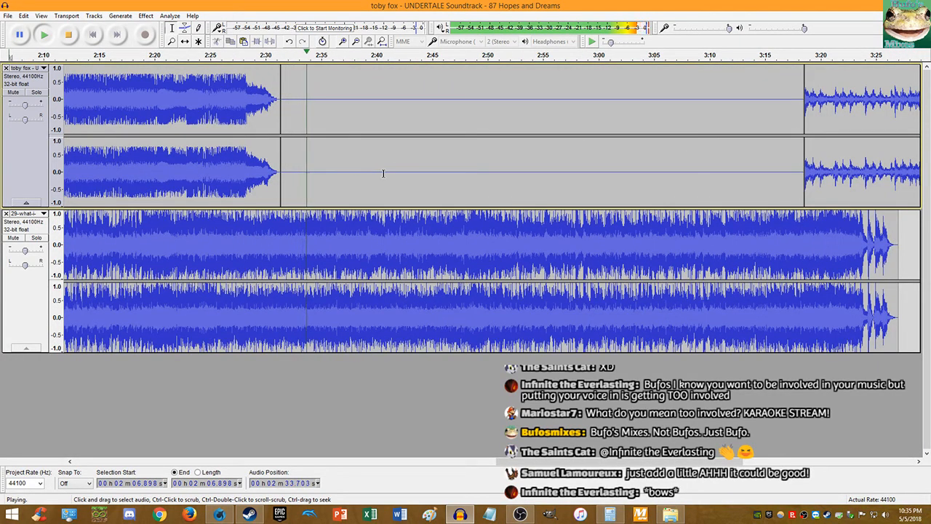
scroll(436, 193, up, 2)
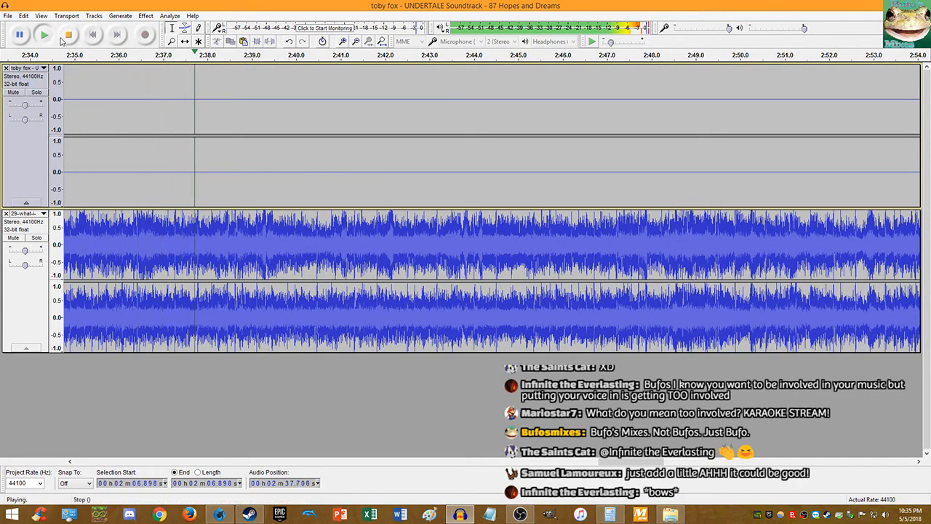
scroll(335, 173, down, 2)
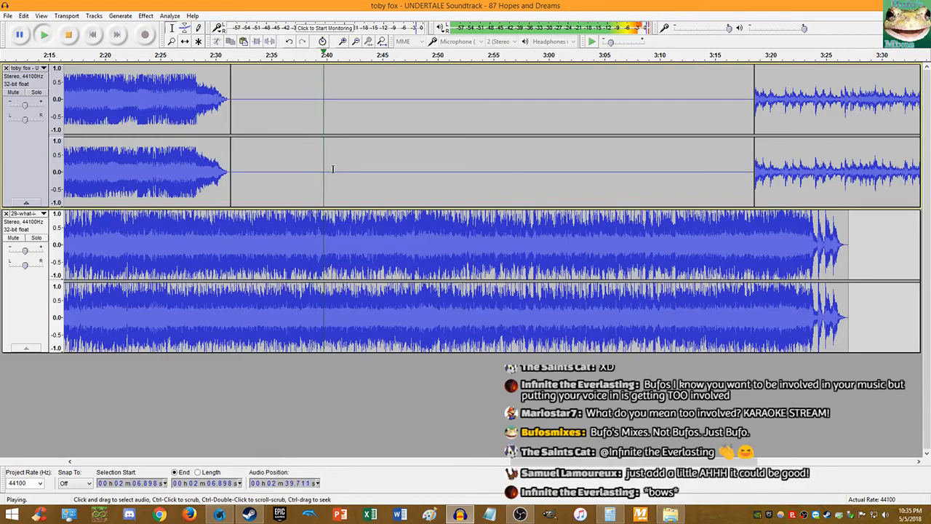
scroll(389, 197, up, 2)
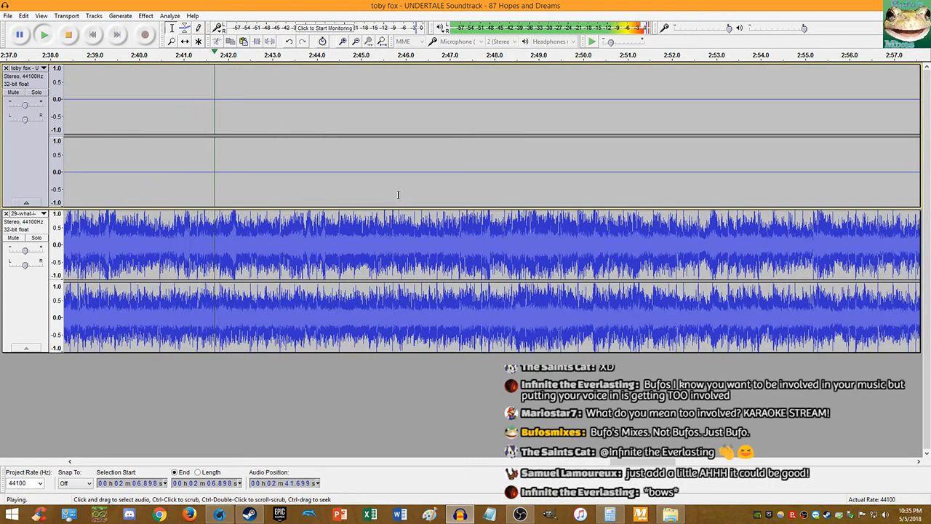
scroll(404, 193, down, 3)
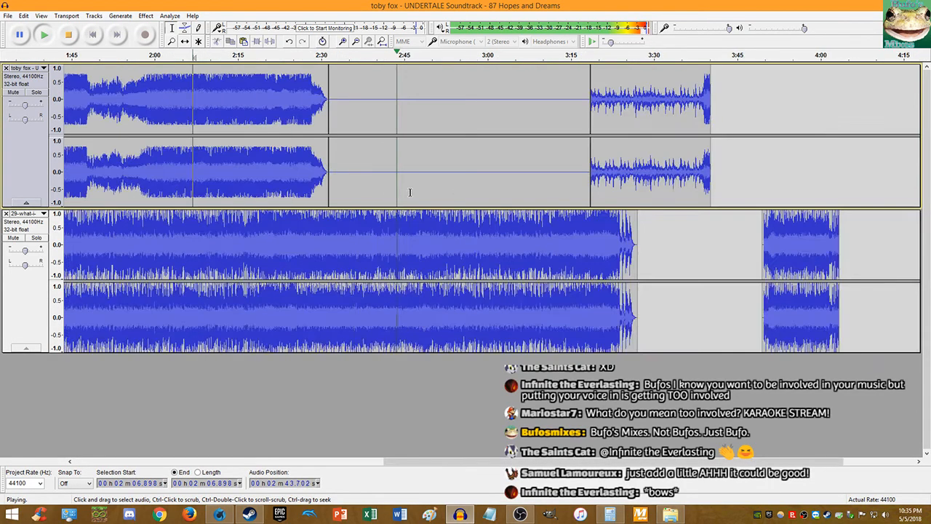
scroll(452, 200, up, 4)
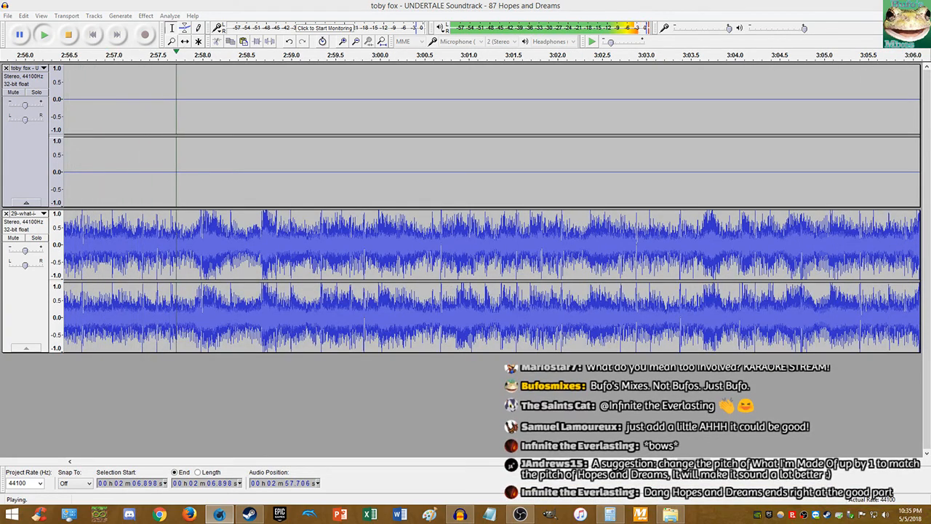
click(69, 34)
scroll(214, 175, down, 4)
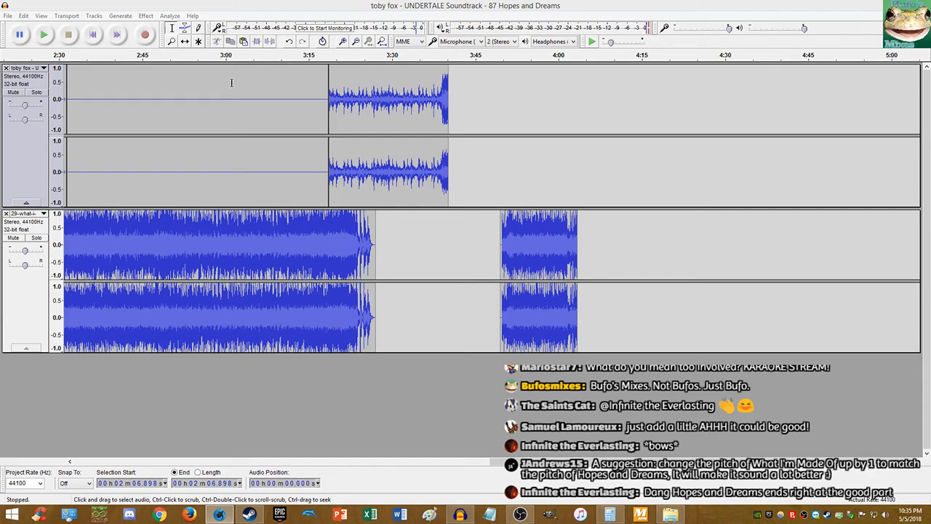
scroll(231, 82, left, 5)
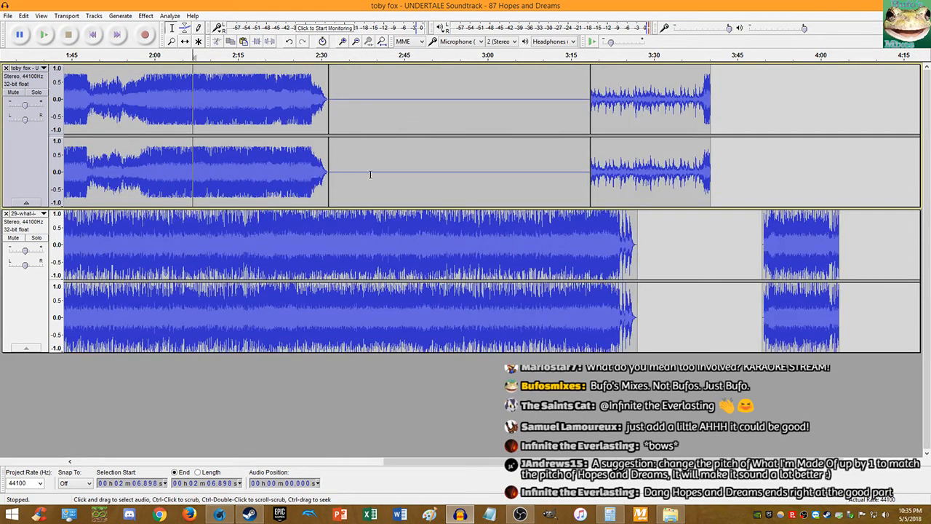
scroll(365, 175, up, 1)
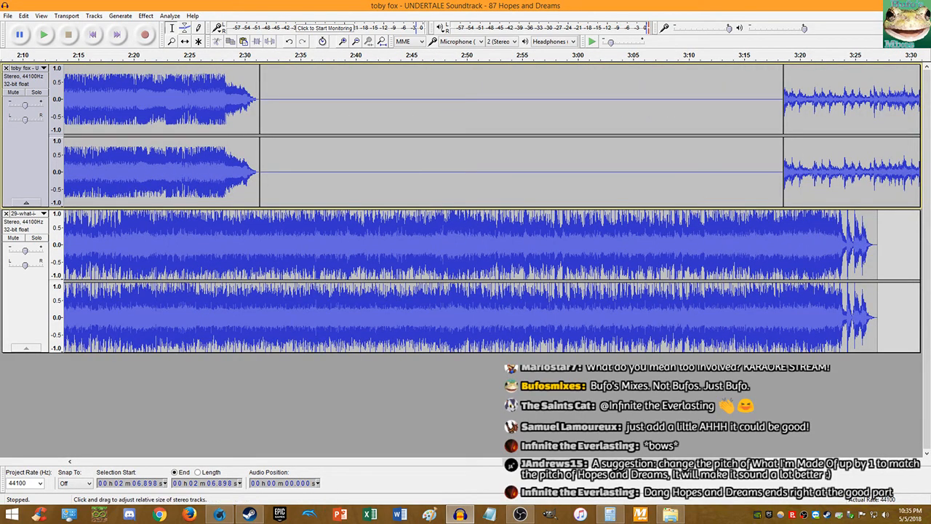
Step: Switch to the browser, check the key, BPM and compatible keys of both songs on Audiokeychain, and return to Audacity
drag(486, 82, 429, 45)
scroll(481, 160, down, 3)
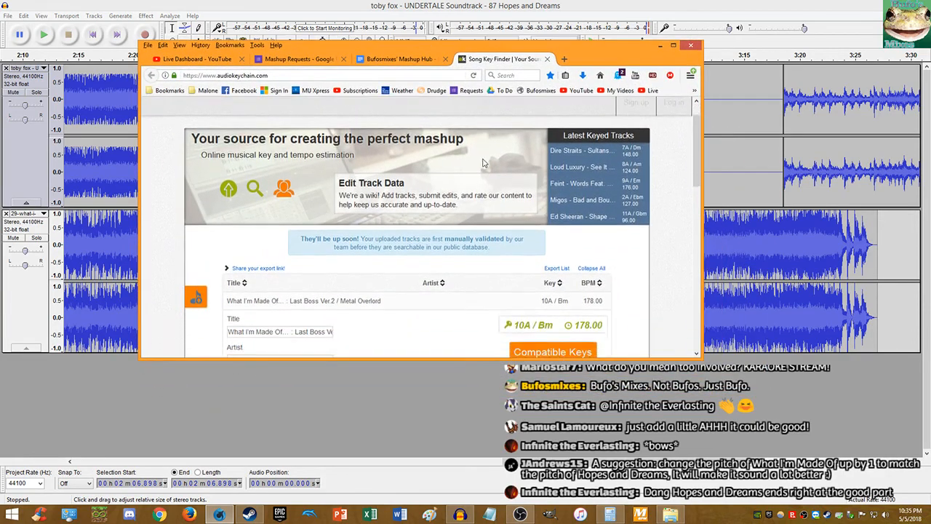
scroll(561, 228, down, 8)
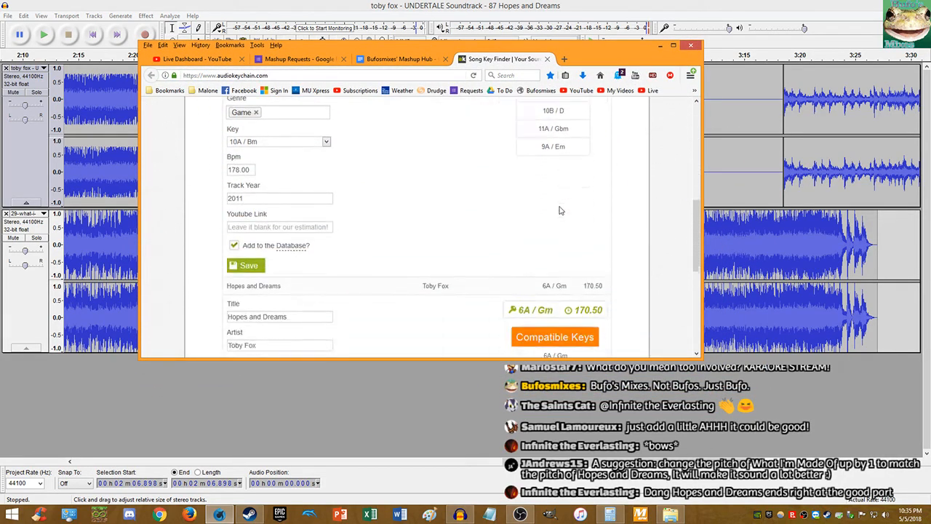
scroll(549, 241, down, 2)
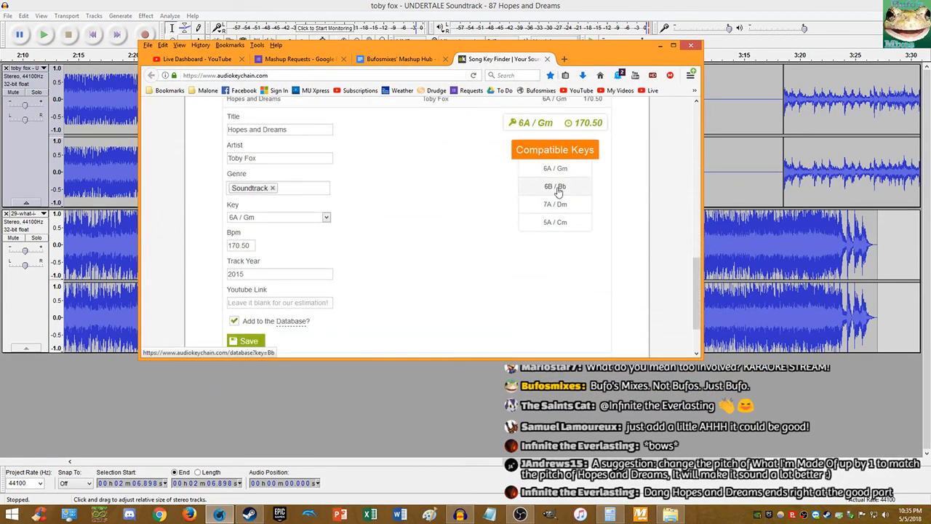
scroll(553, 193, up, 8)
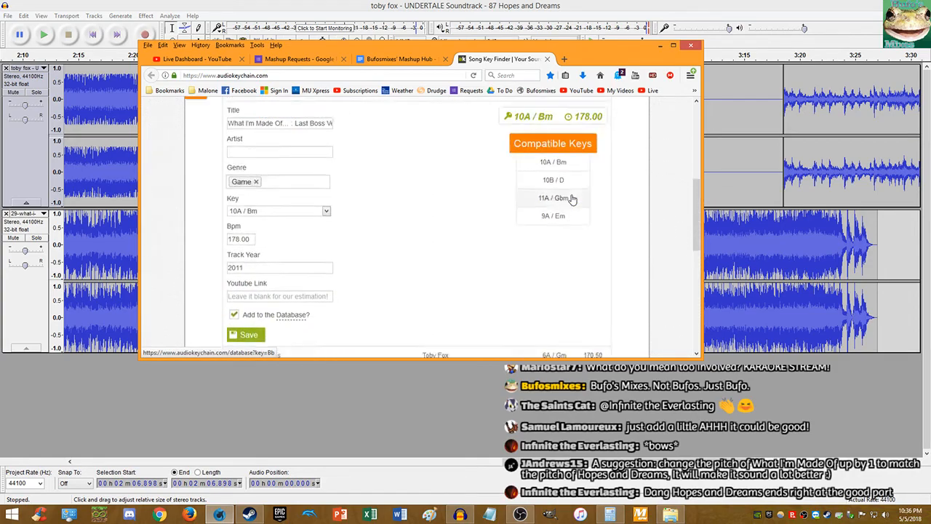
click(660, 45)
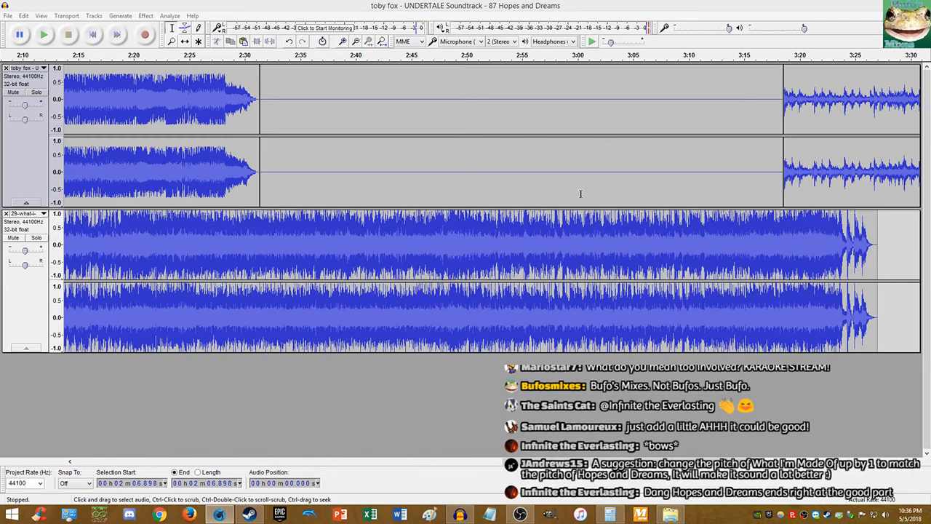
Step: Listen to What I'm Made Of from about 2:48.4, and replay the project from the start with Hopes and Dreams muted
click(449, 231)
key(space)
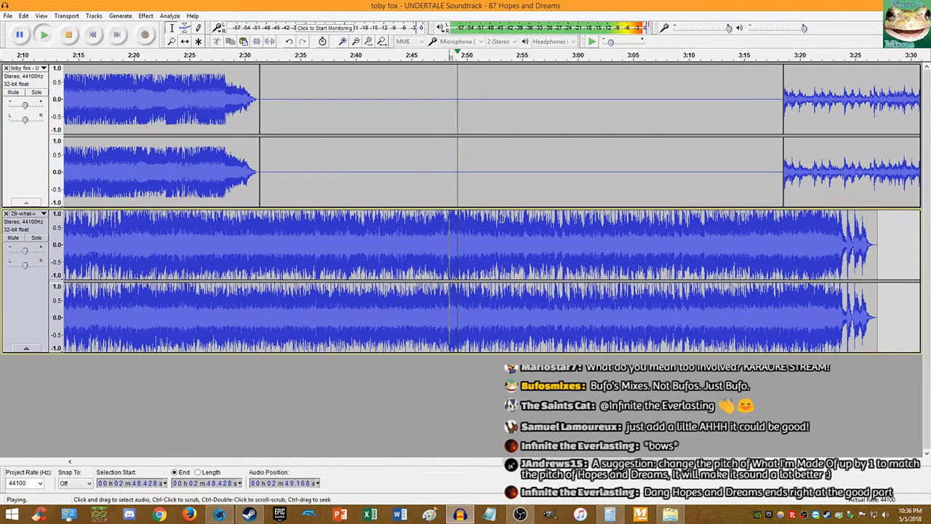
click(67, 16)
click(74, 28)
click(92, 34)
click(44, 34)
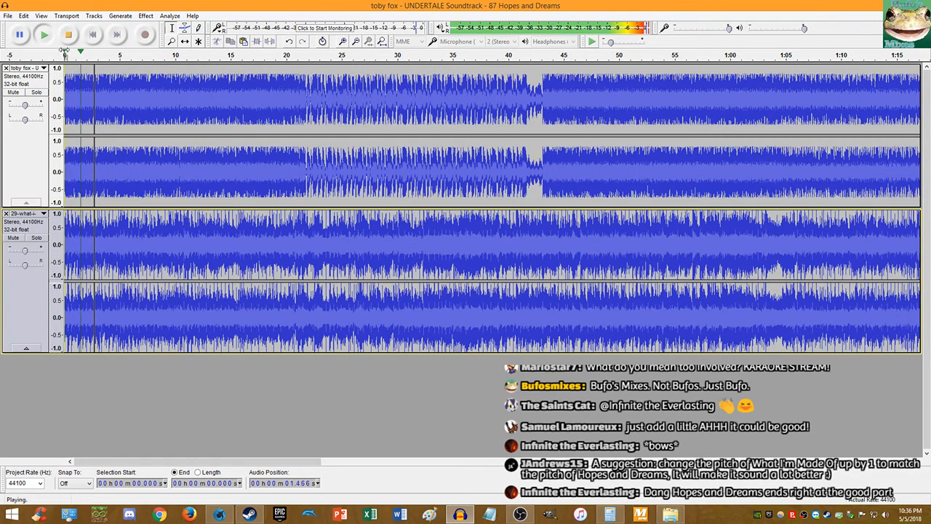
click(13, 92)
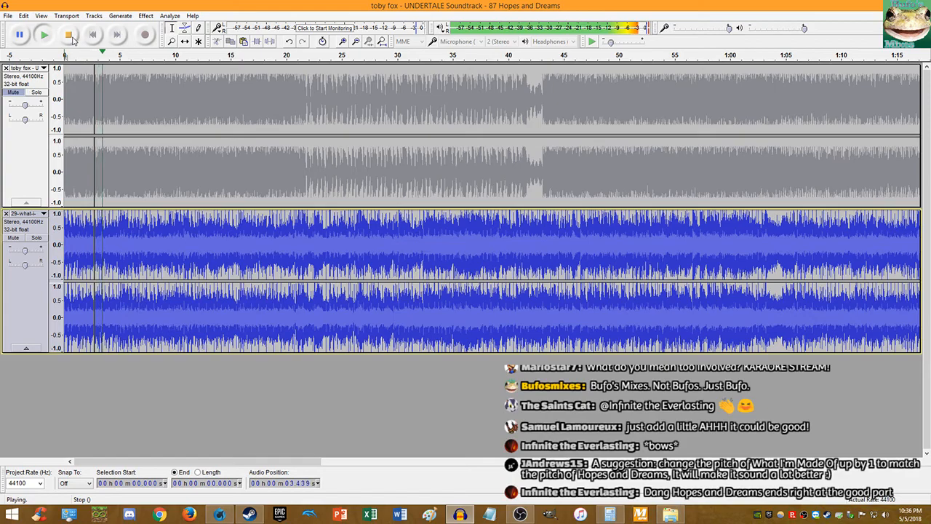
Step: Stop playback and listen to the ending of What I'm Made Of from about 3:08.3, comparing it with the last Hopes and Dreams section
click(71, 36)
key(End)
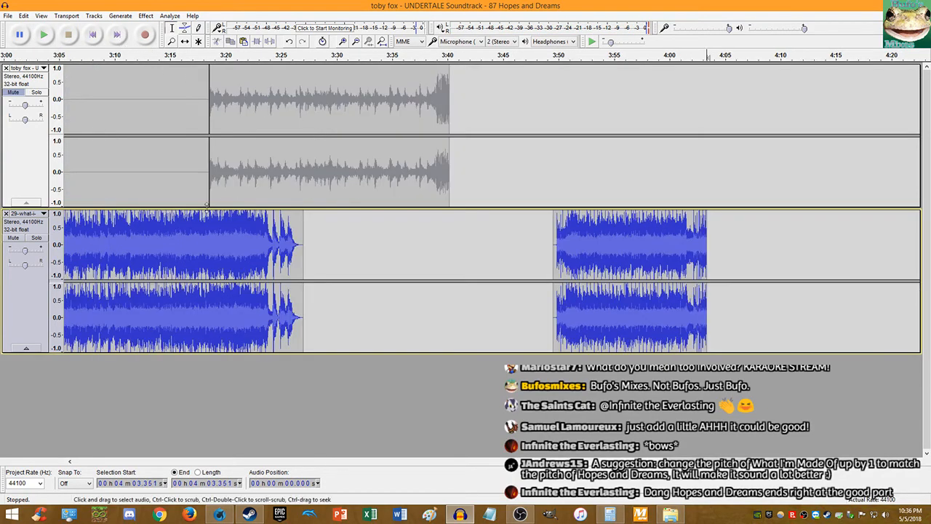
key(space)
scroll(146, 233, down, 1)
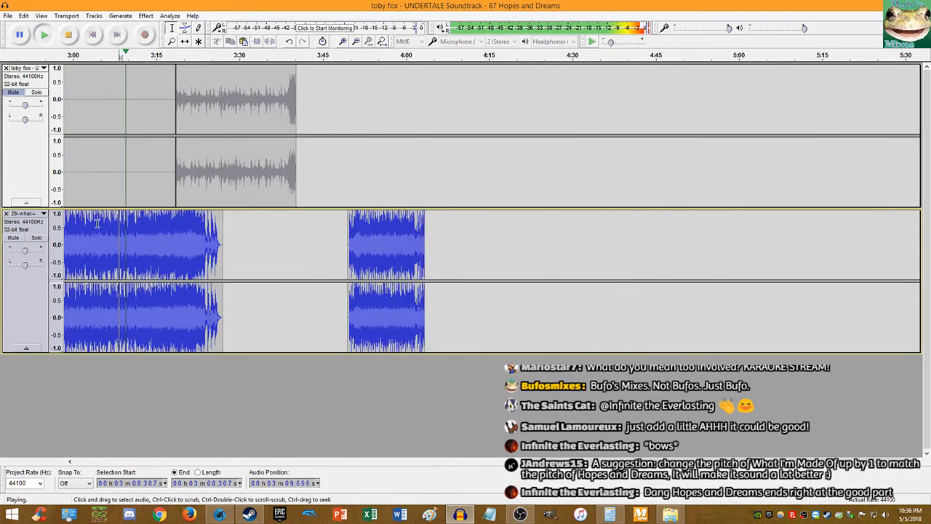
scroll(169, 232, up, 2)
scroll(168, 231, up, 1)
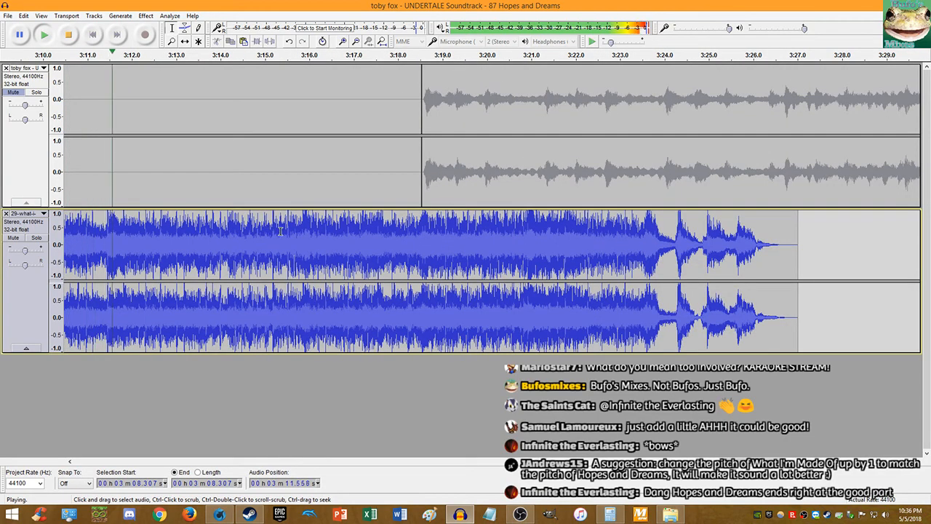
scroll(299, 230, up, 1)
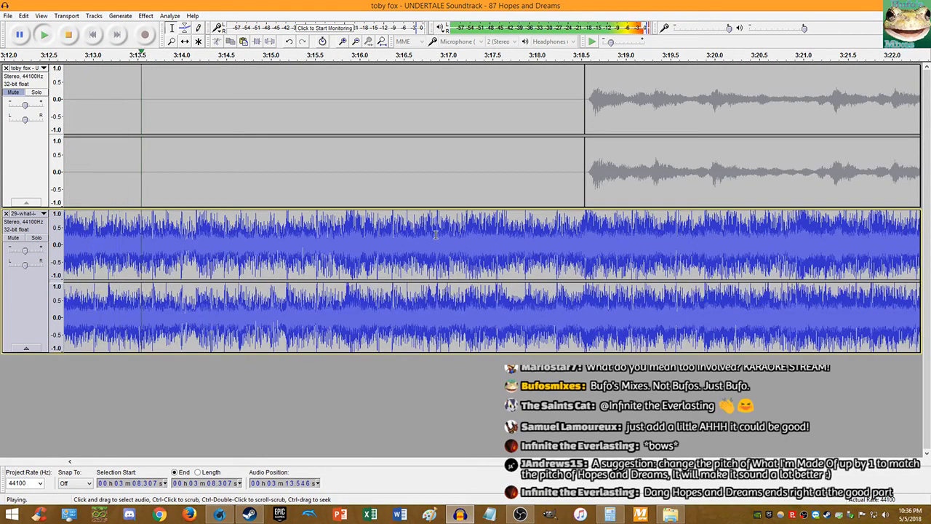
scroll(564, 244, up, 1)
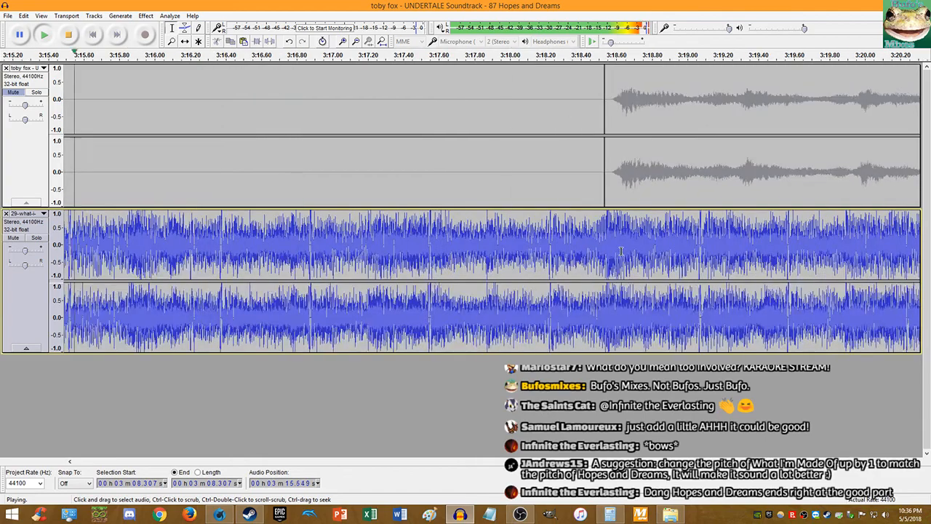
scroll(622, 251, down, 3)
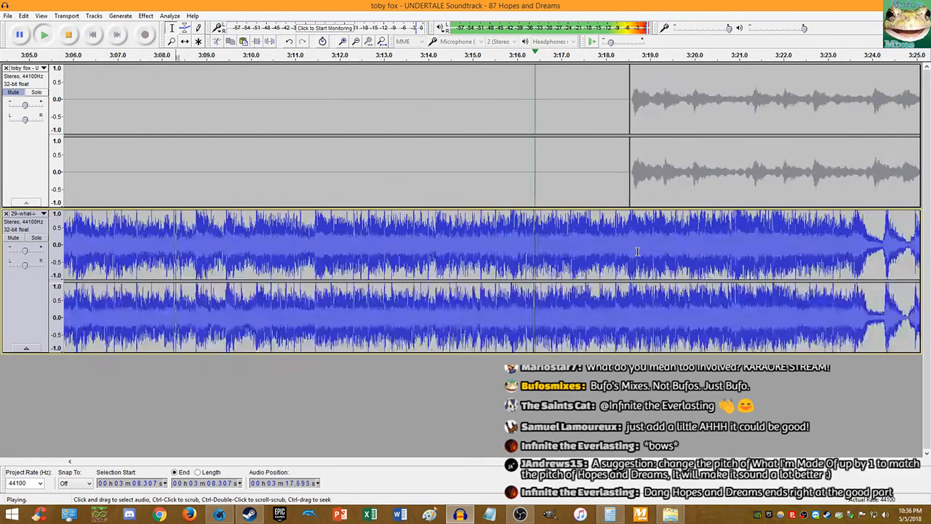
scroll(640, 251, up, 3)
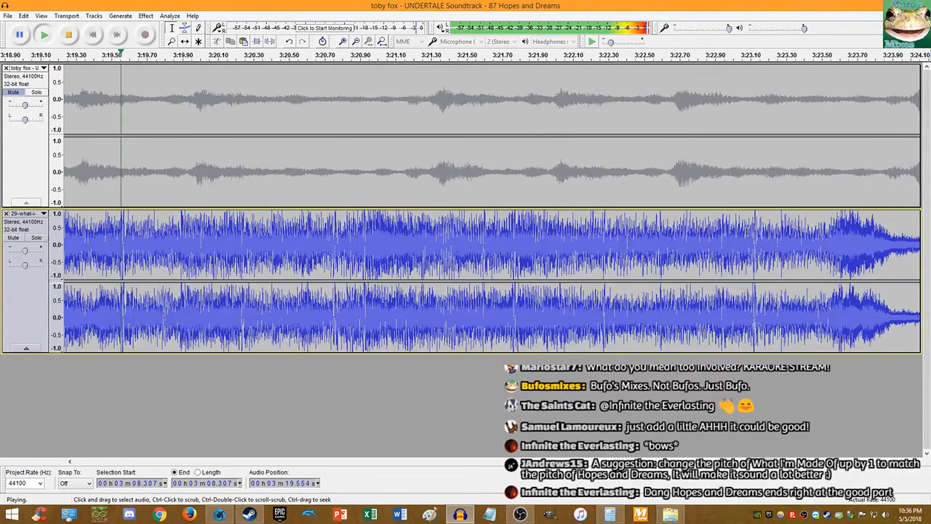
scroll(721, 235, down, 3)
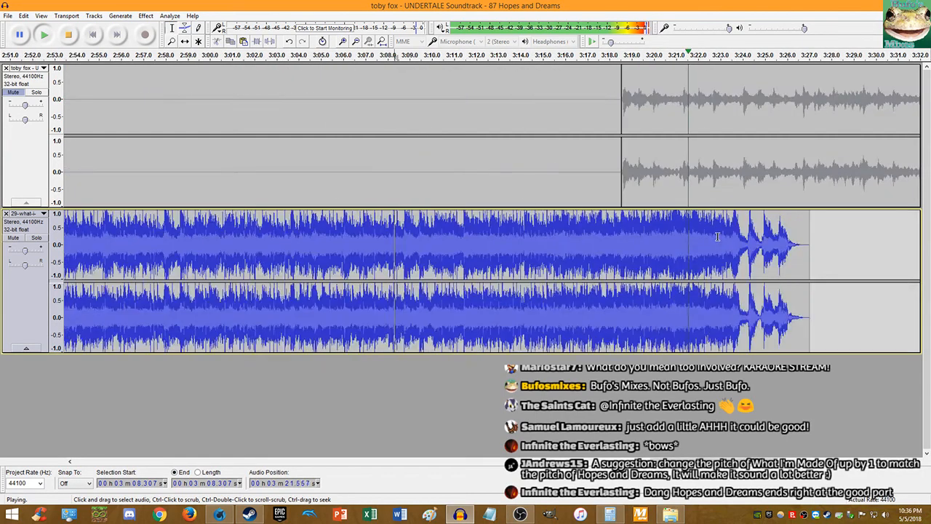
scroll(799, 240, up, 3)
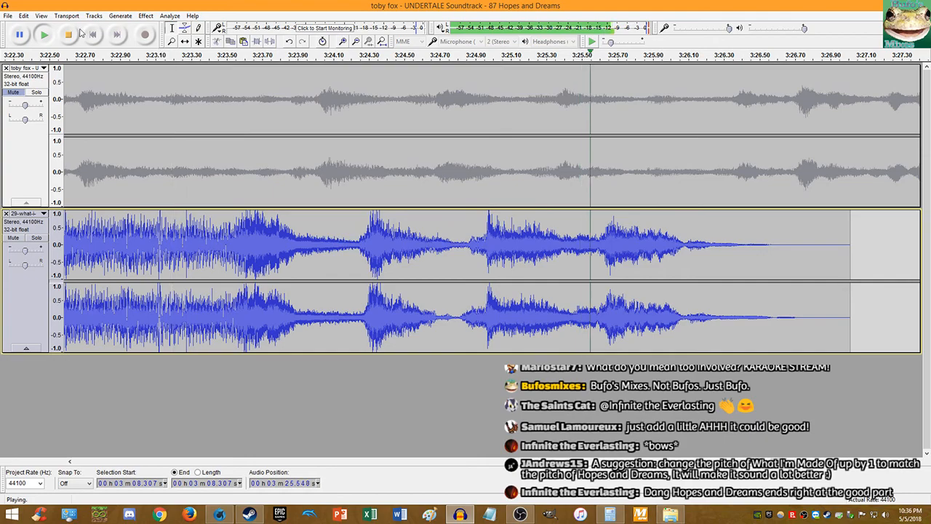
click(68, 35)
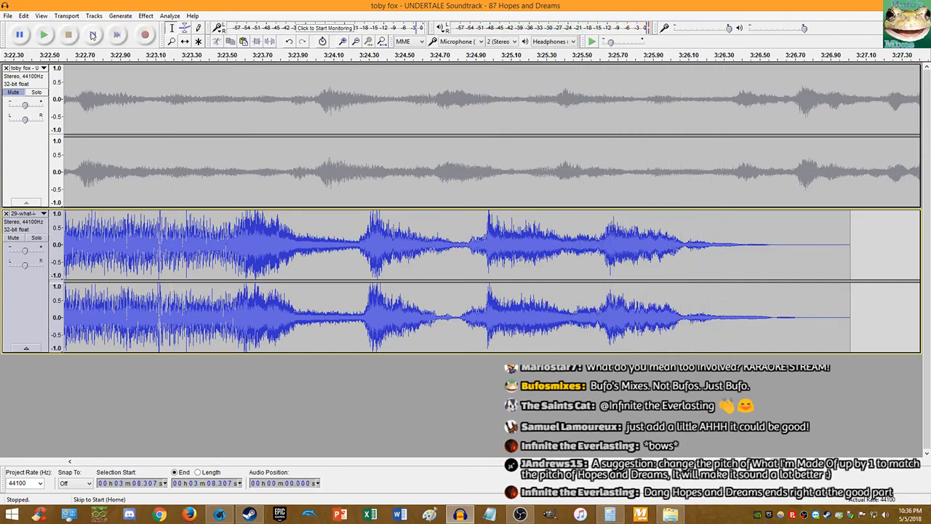
Step: Fit the whole project in view and listen to What I'm Made Of from about 2:35.6, just past Hopes and Dreams' main part
click(93, 35)
click(383, 43)
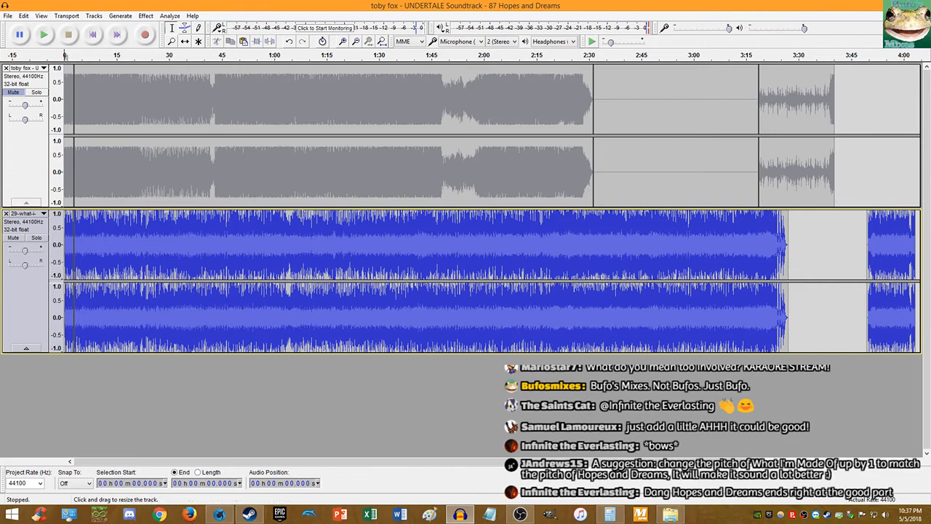
click(608, 231)
key(space)
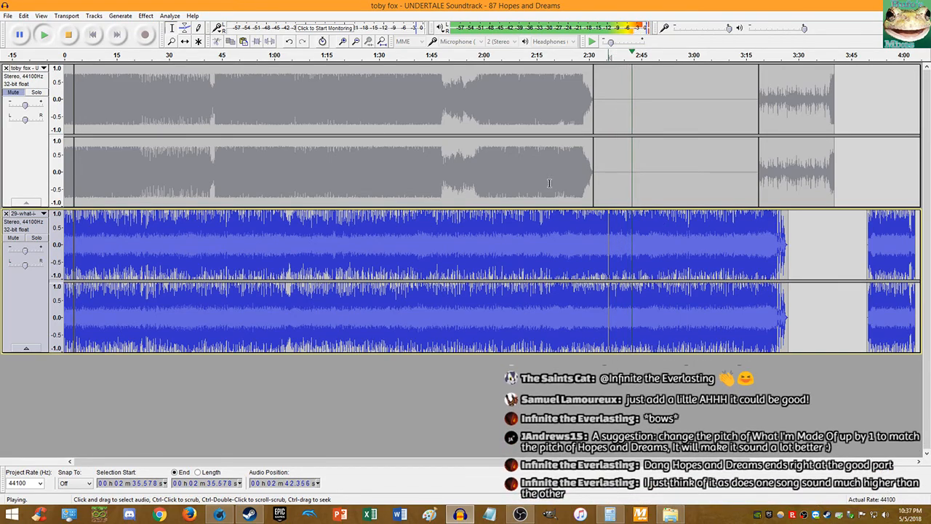
click(46, 36)
click(68, 35)
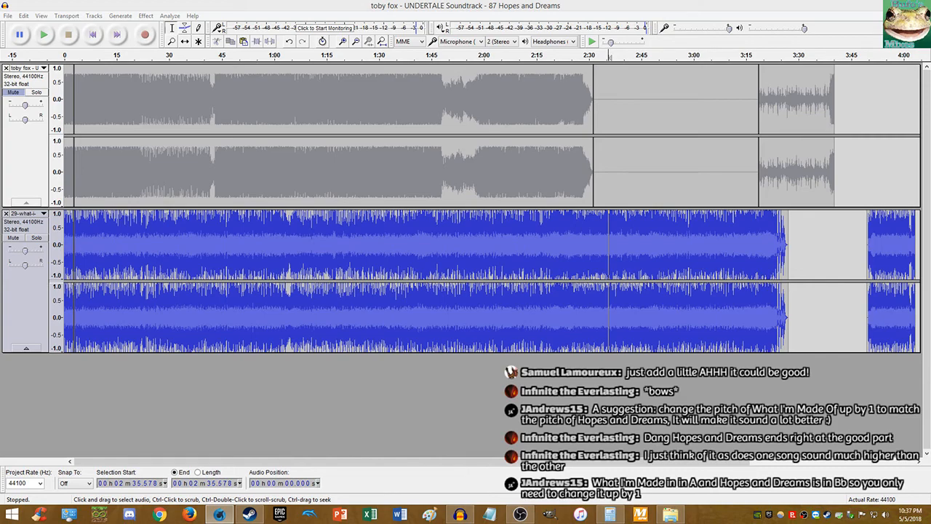
click(706, 5)
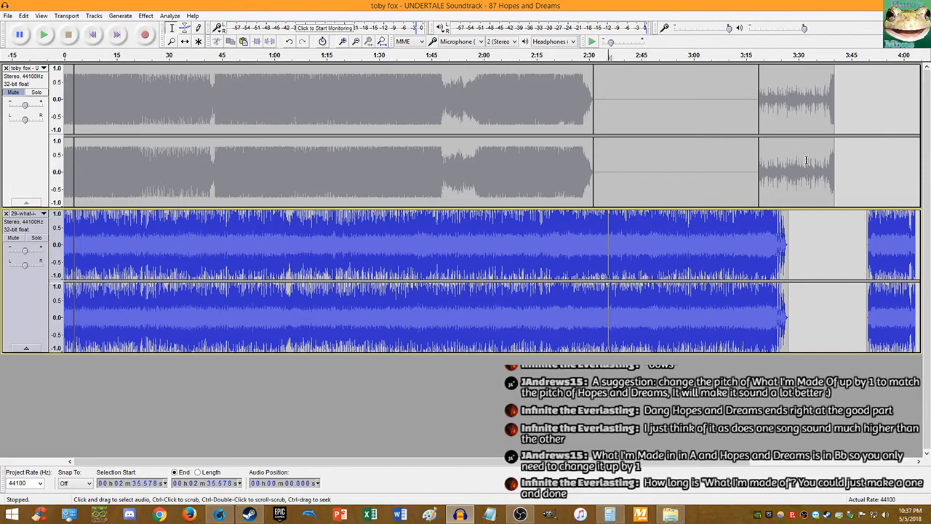
Step: Place the cursor at the last Hopes and Dreams section, 3:18.534, and mute What I'm Made Of while unmuting Hopes and Dreams
click(757, 219)
click(759, 216)
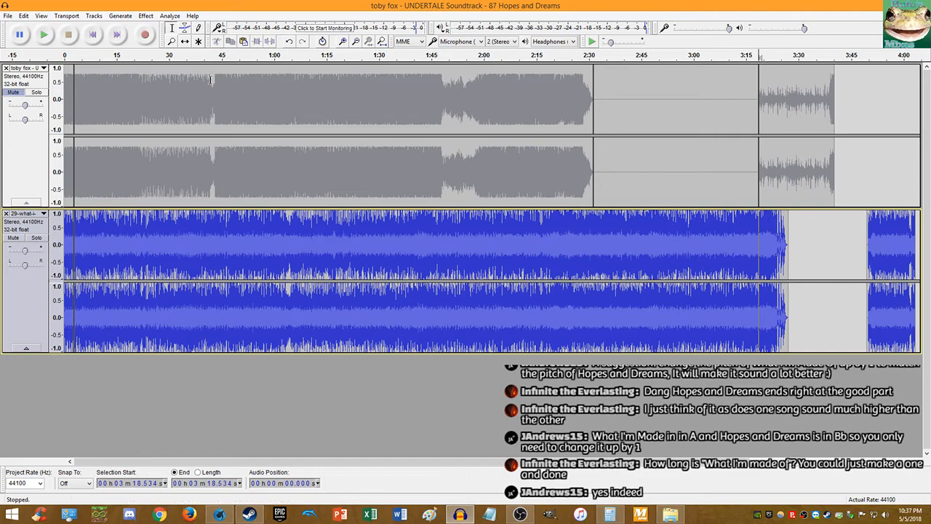
click(11, 237)
click(12, 92)
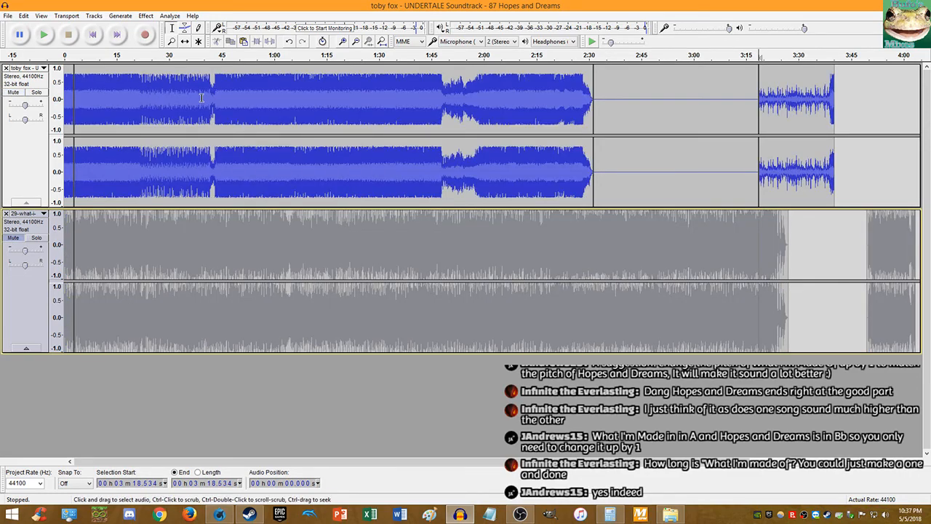
Step: Split the Hopes and Dreams track at the zero crossing at 0:43.140, where the loud section begins after the short dip
ctrl+scroll(213, 93, up, 11)
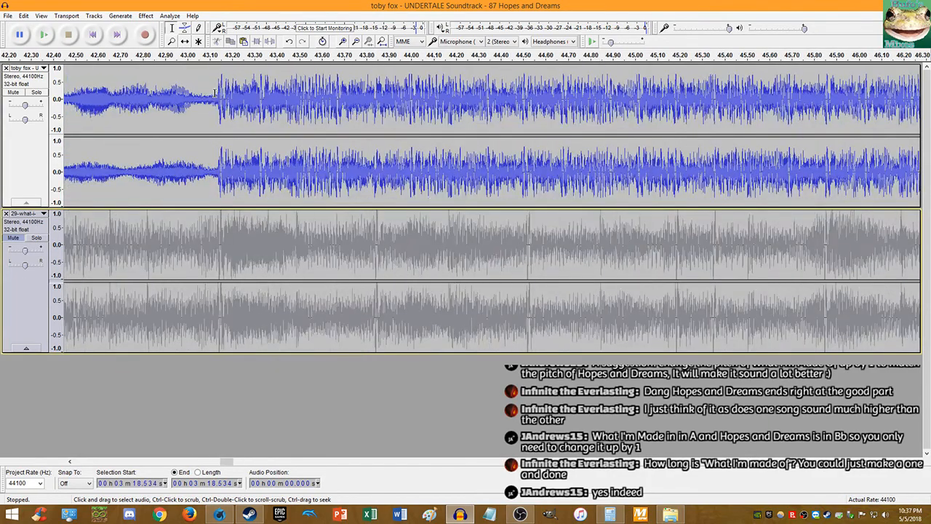
ctrl+scroll(235, 106, up, 9)
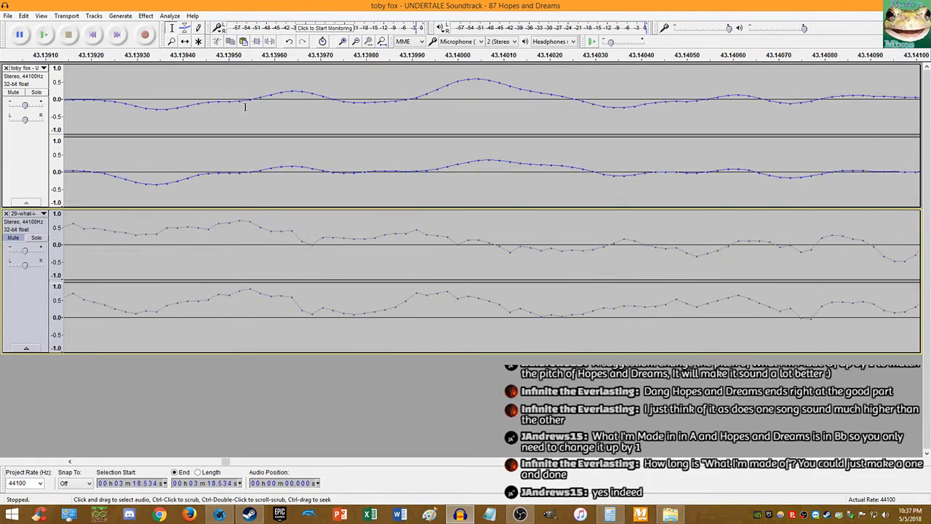
click(273, 174)
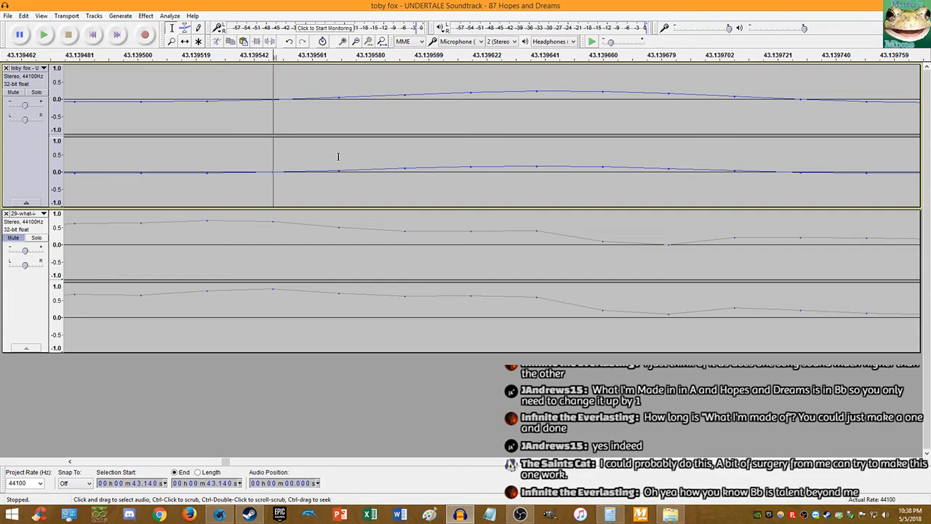
key(ctrl+alt+k)
scroll(337, 156, down, 15)
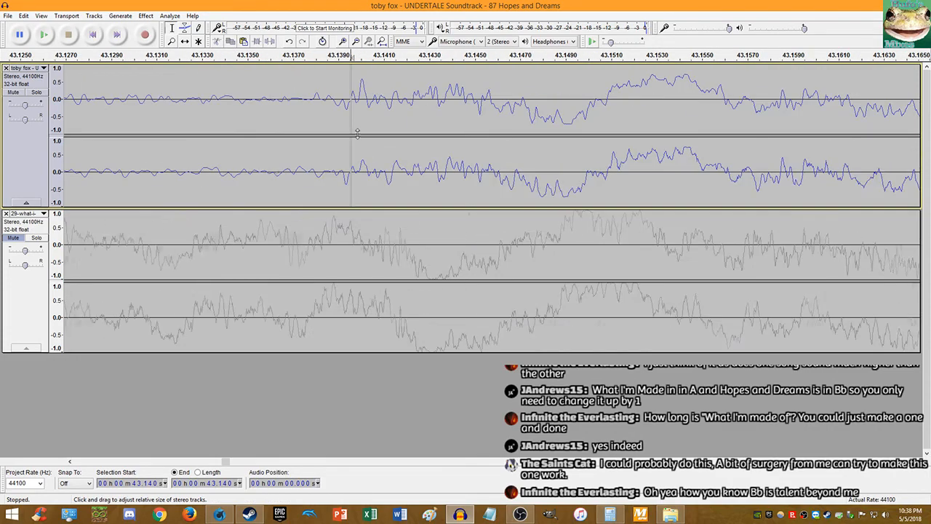
Step: Play Hopes and Dreams from 1:47.130 to locate where the quiet middle section begins
scroll(357, 96, up, 4)
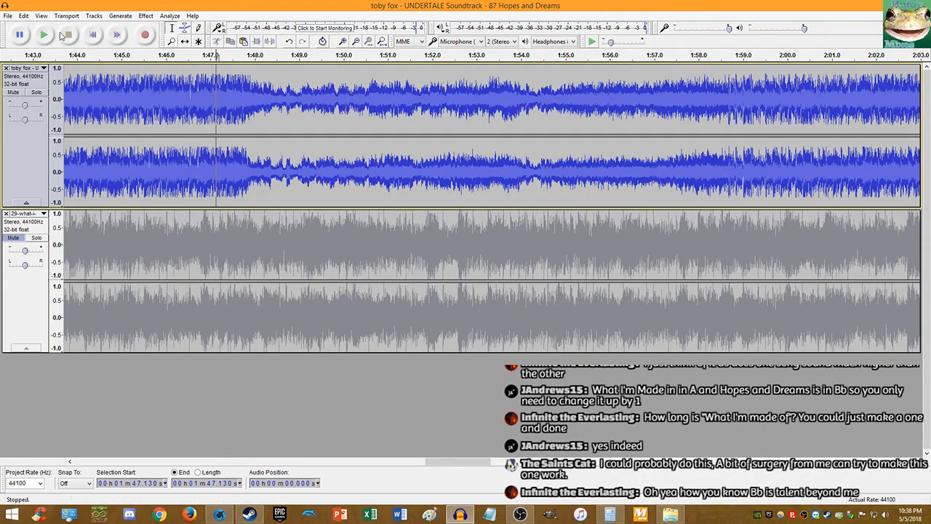
click(45, 34)
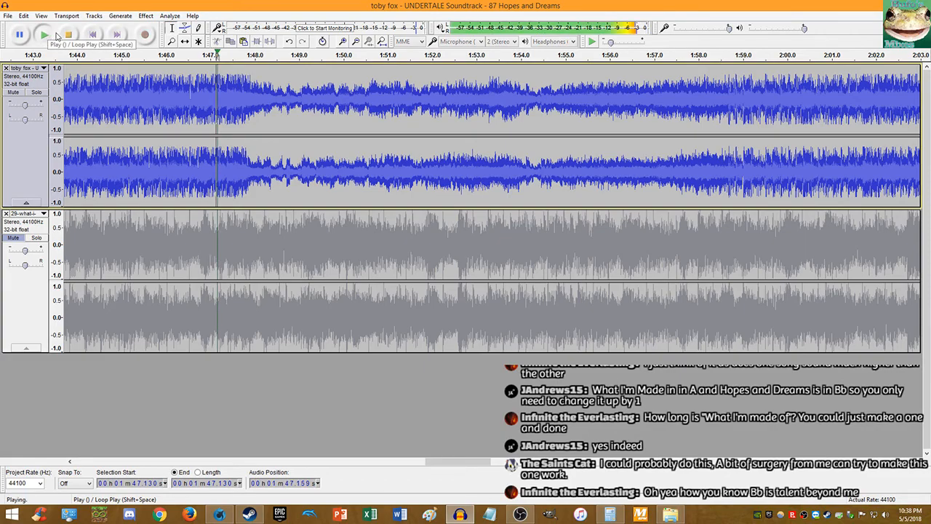
click(69, 36)
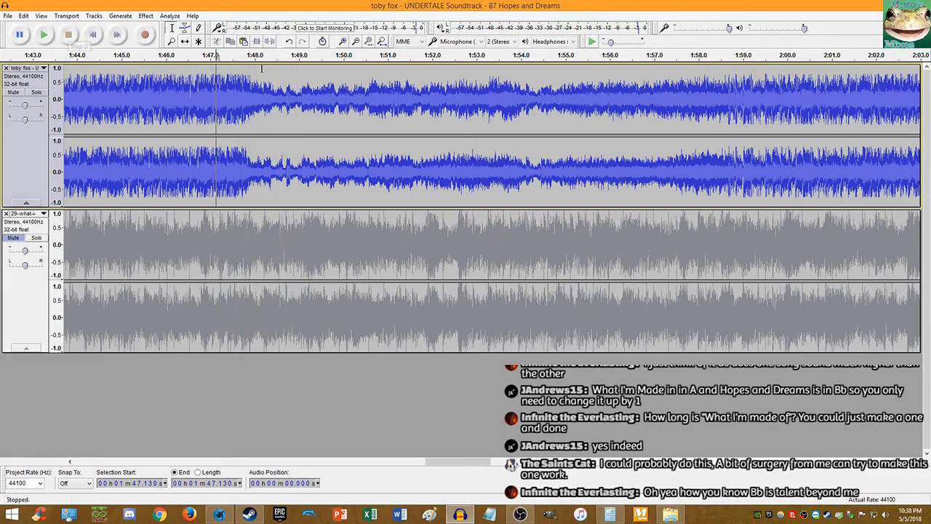
scroll(254, 102, up, 3)
click(591, 44)
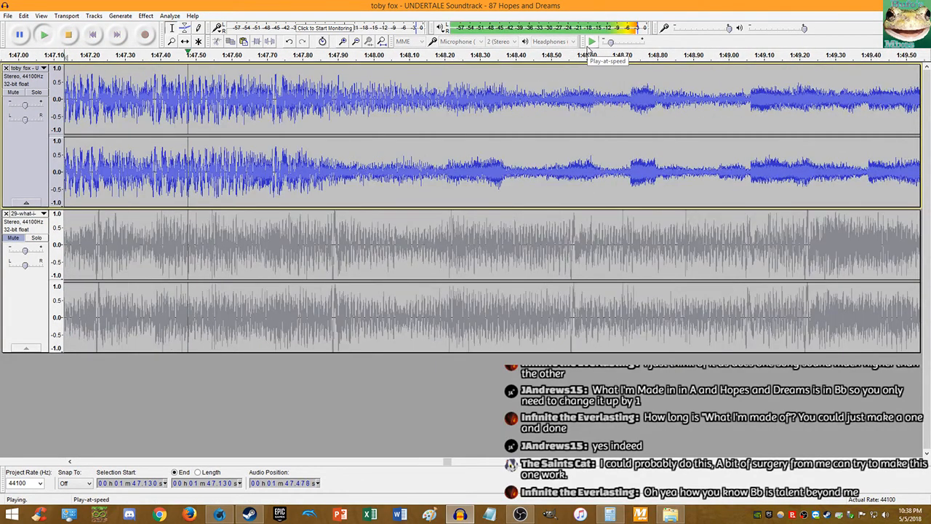
click(70, 37)
key(space)
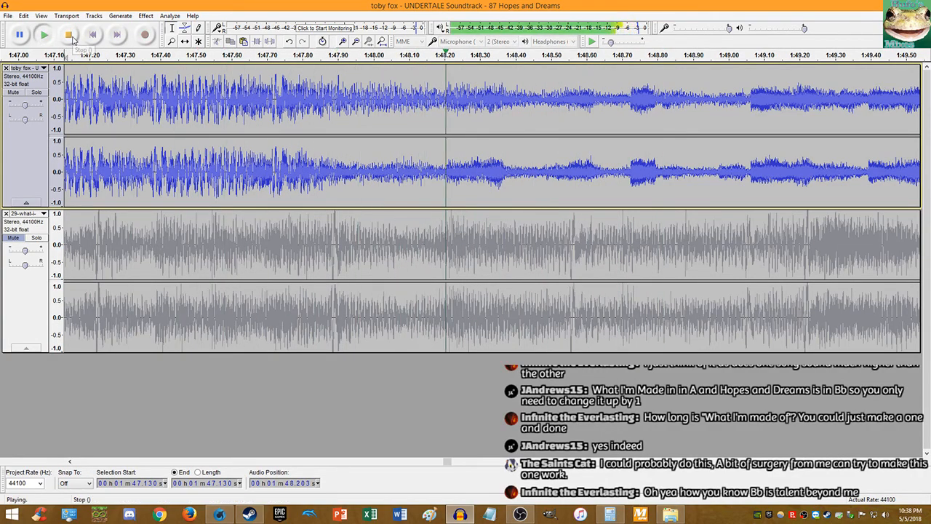
click(71, 37)
Step: Split the Hopes and Dreams track at 1:47.723, at the start of the quiet middle section
scroll(288, 105, up, 1)
scroll(287, 105, up, 12)
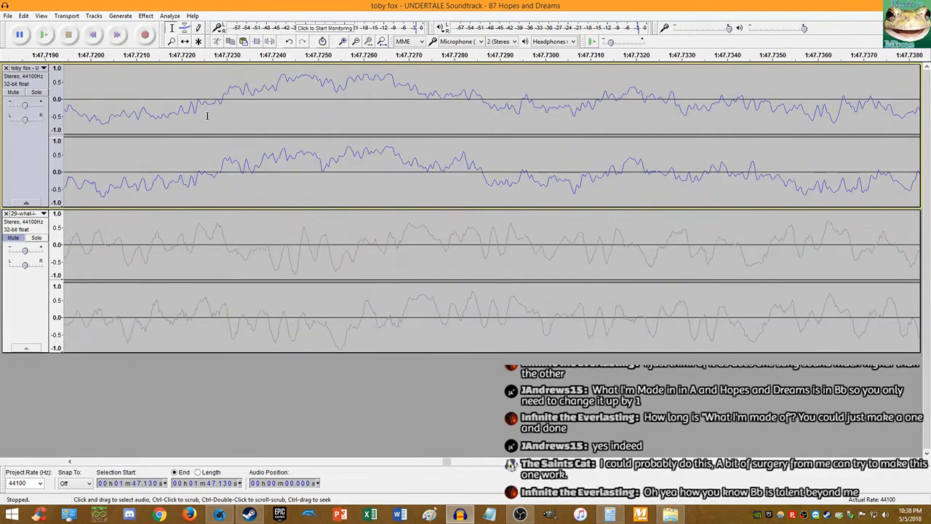
click(123, 99)
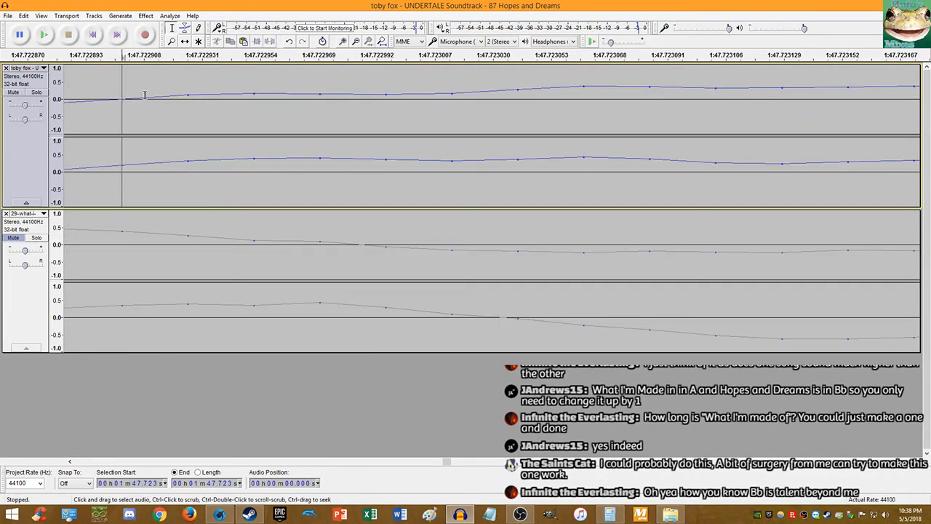
key(ctrl+o)
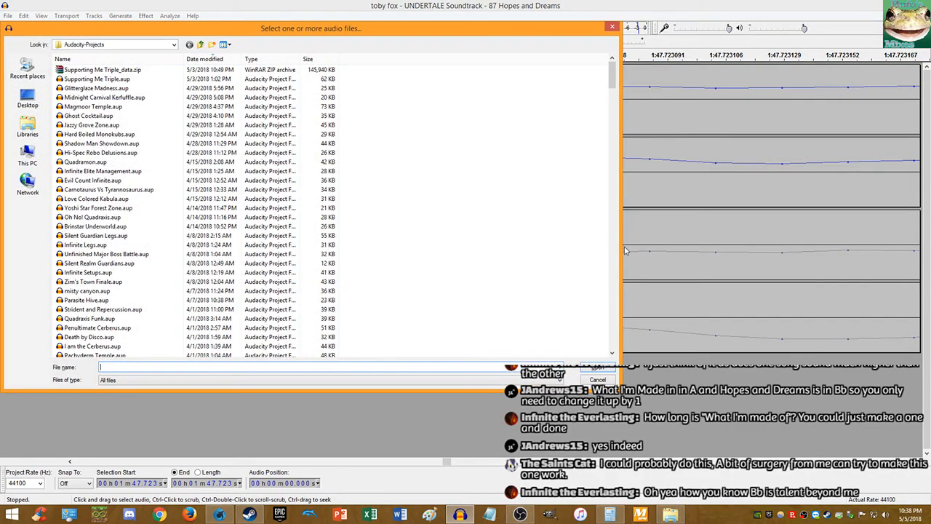
click(596, 380)
Step: Play Hopes and Dreams from the split at 1:47.723 to check the cut against the start of the quiet section
key(space)
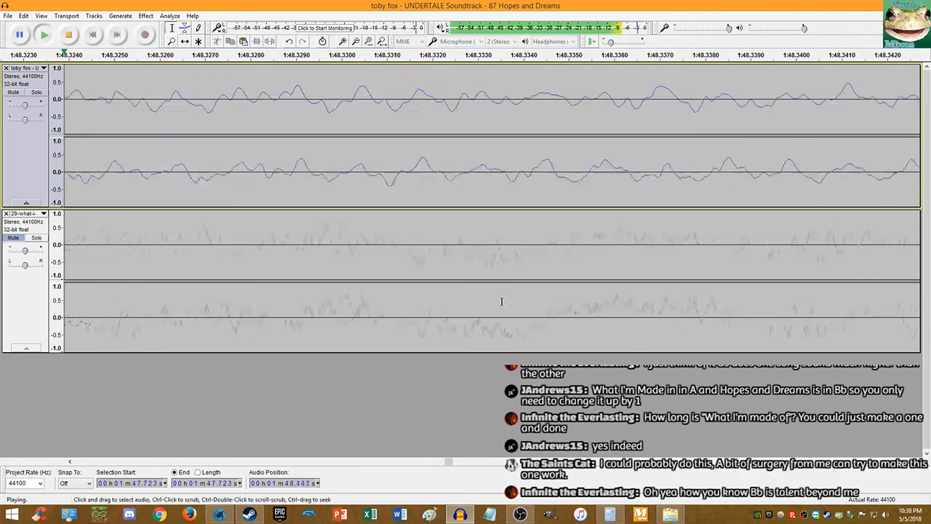
scroll(502, 303, down, 10)
key(space)
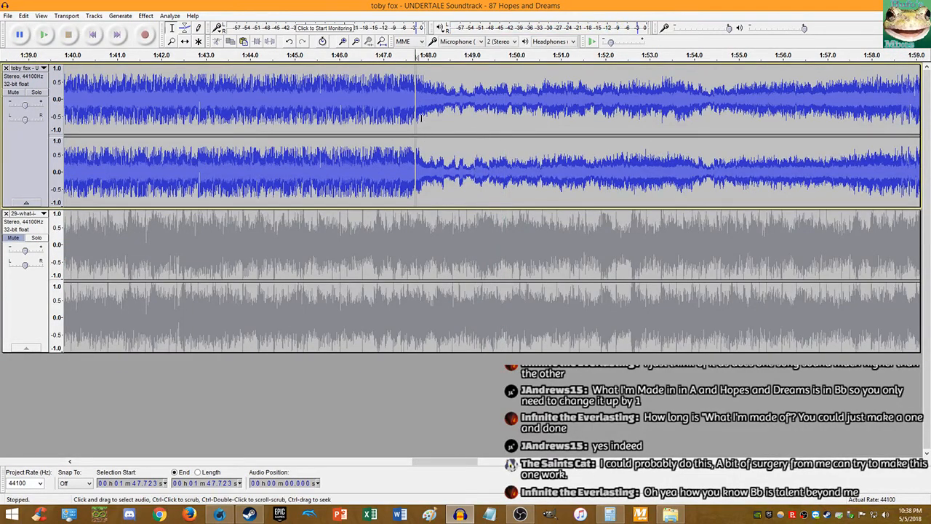
scroll(420, 118, up, 3)
click(46, 35)
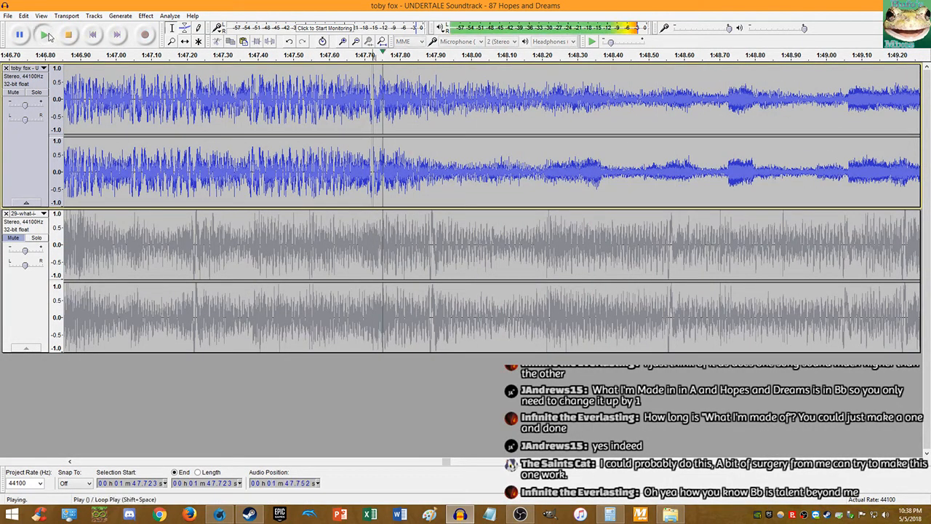
scroll(225, 99, down, 4)
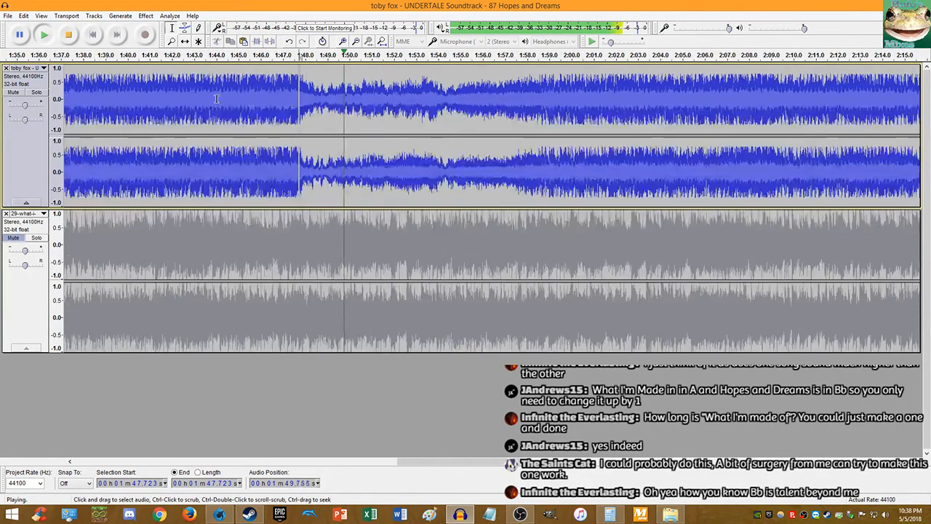
Step: Replay Hopes and Dreams from about 1:43, 1:44.3 and 1:43.9 to examine the beats leading up to the quiet-section split
click(193, 99)
scroll(308, 83, up, 2)
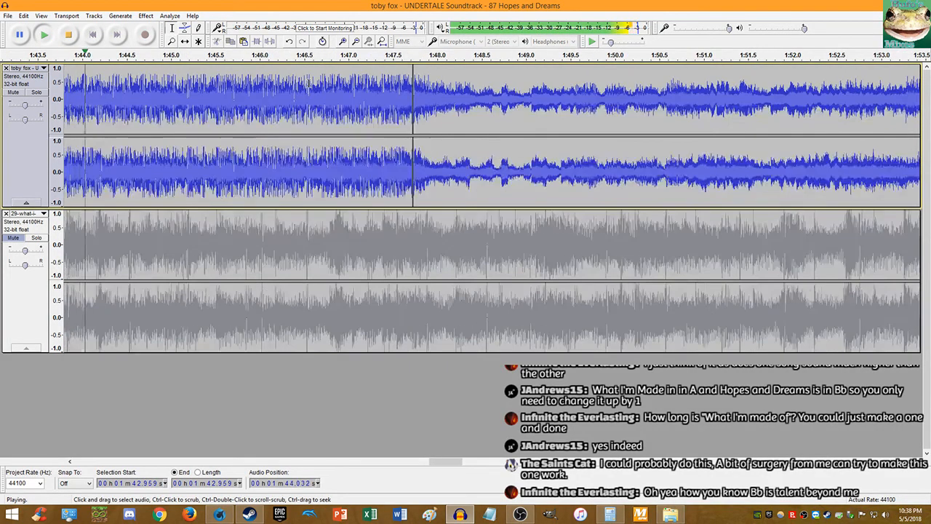
click(70, 37)
click(112, 91)
key(space)
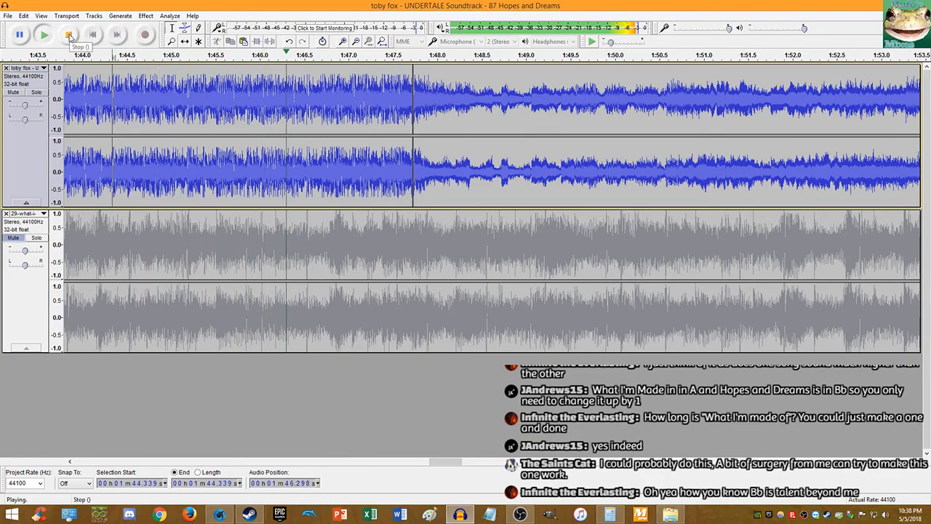
click(75, 92)
click(68, 36)
click(46, 36)
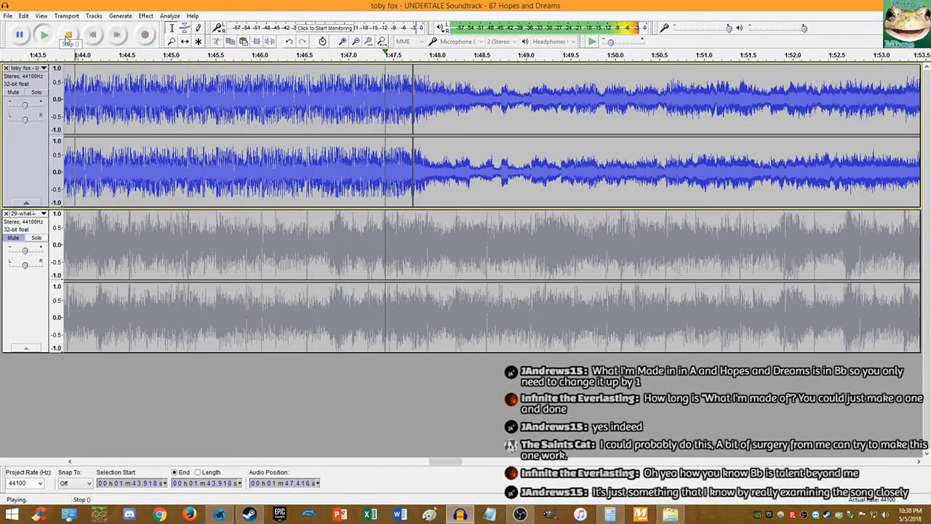
Step: Stop playback and examine the waveform around the 1:47.723 split, at sample level and across the whole project
click(68, 36)
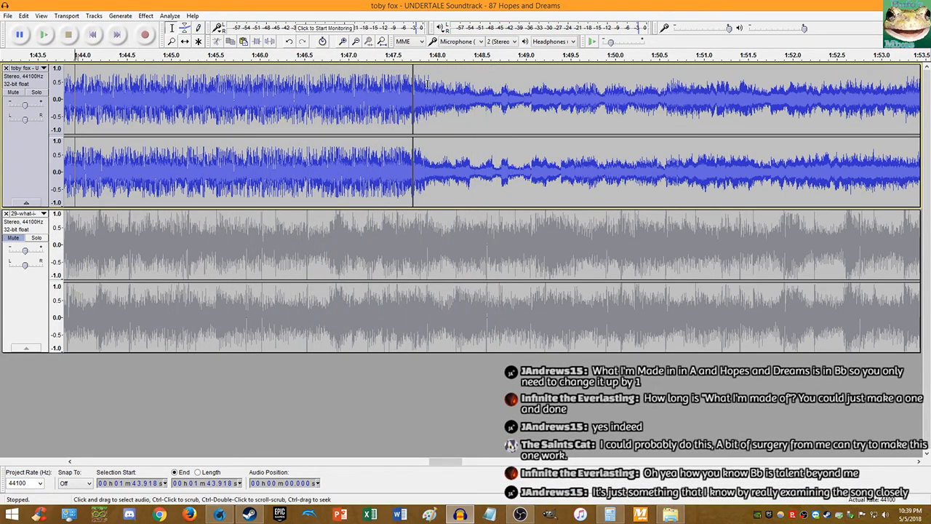
scroll(465, 95, up, 7)
scroll(464, 95, up, 4)
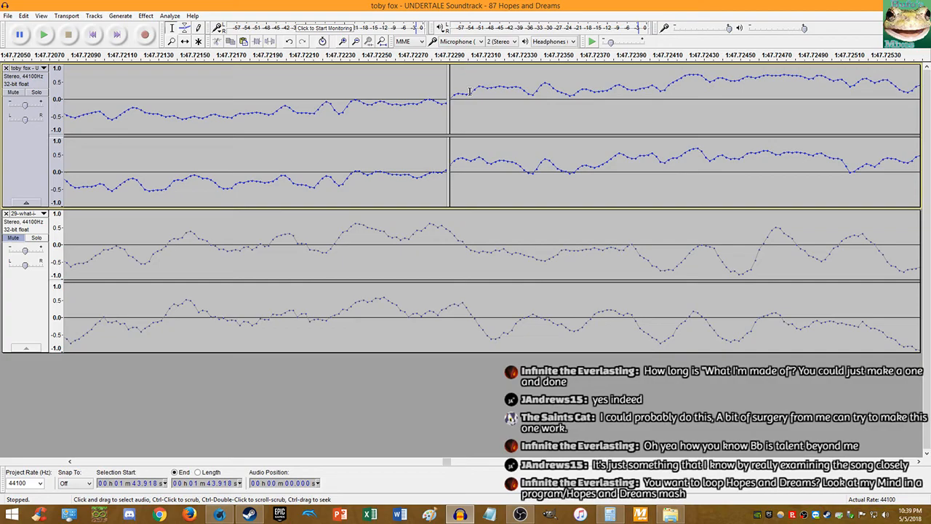
scroll(471, 95, down, 15)
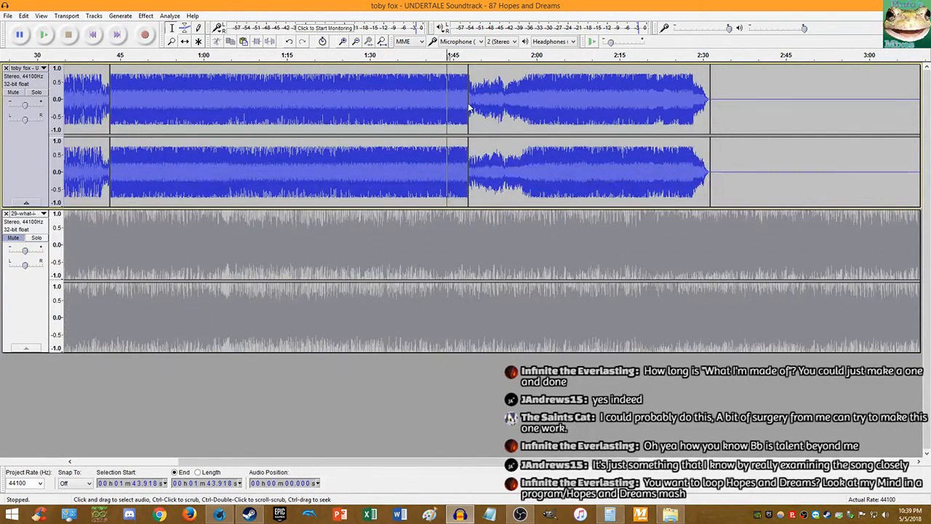
scroll(428, 121, down, 1)
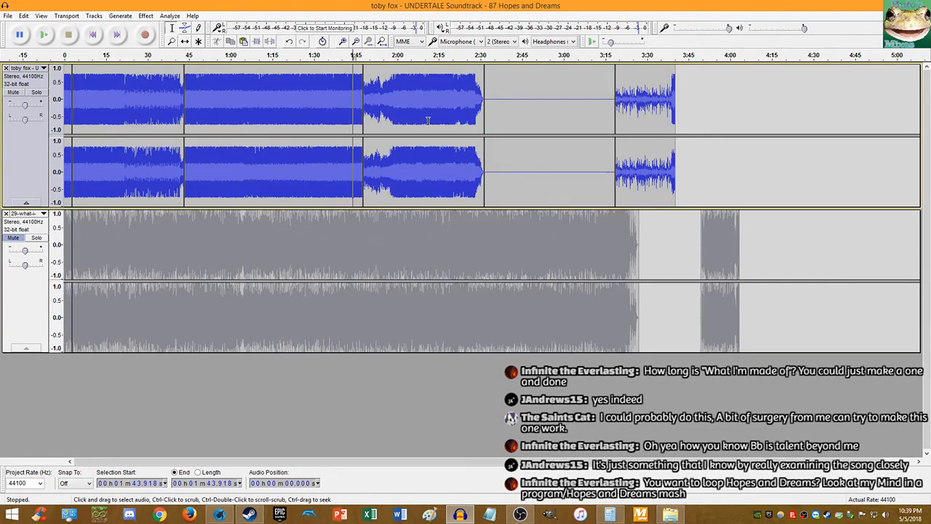
click(381, 42)
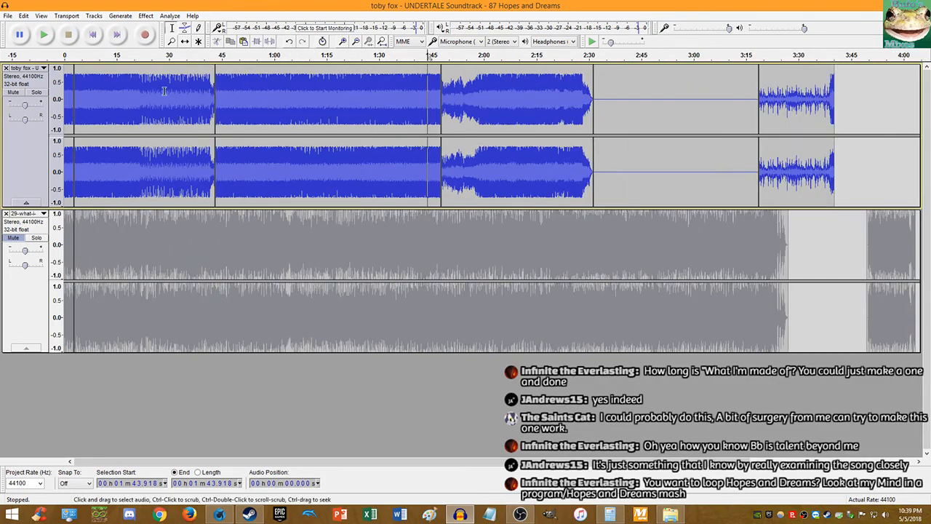
Step: Play Hopes and Dreams from 0:18.165 to review the part leading up to the 0:43.140 split
click(128, 98)
key(space)
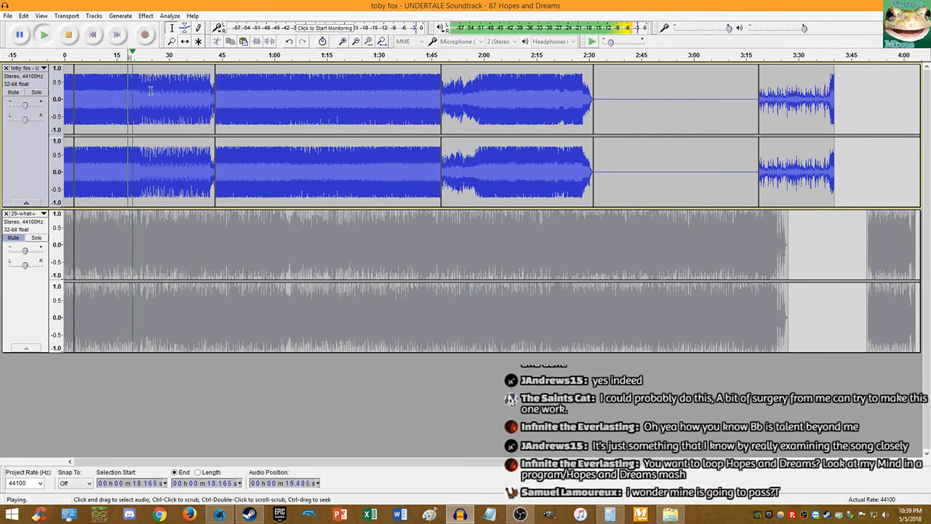
scroll(146, 89, up, 2)
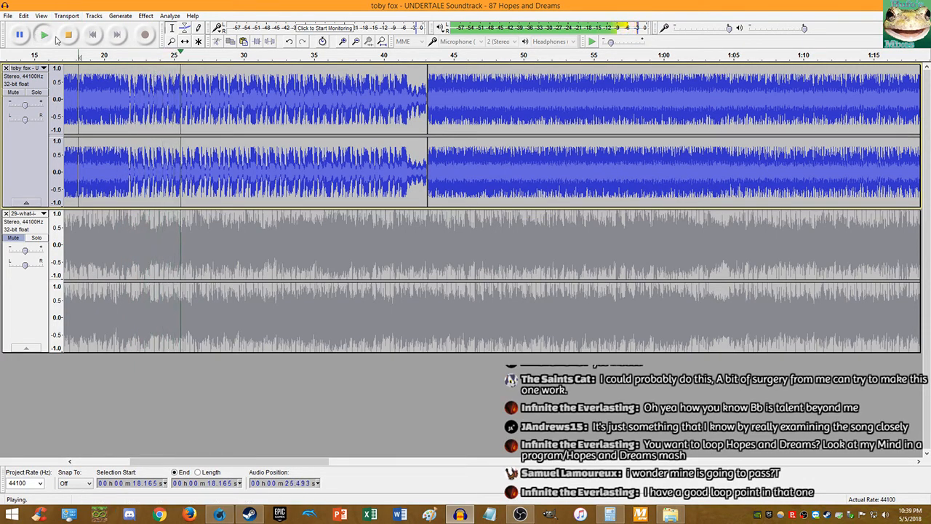
key(space)
Step: Mark the 0:43.140 and 1:47.723 split positions on the What I'm Made Of track to compare the section boundaries
click(428, 218)
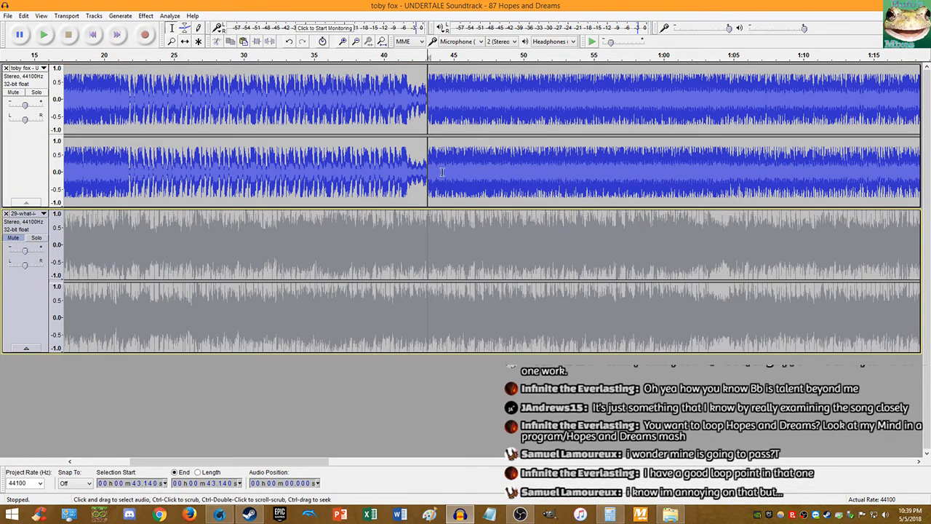
key(ctrl+f)
click(441, 219)
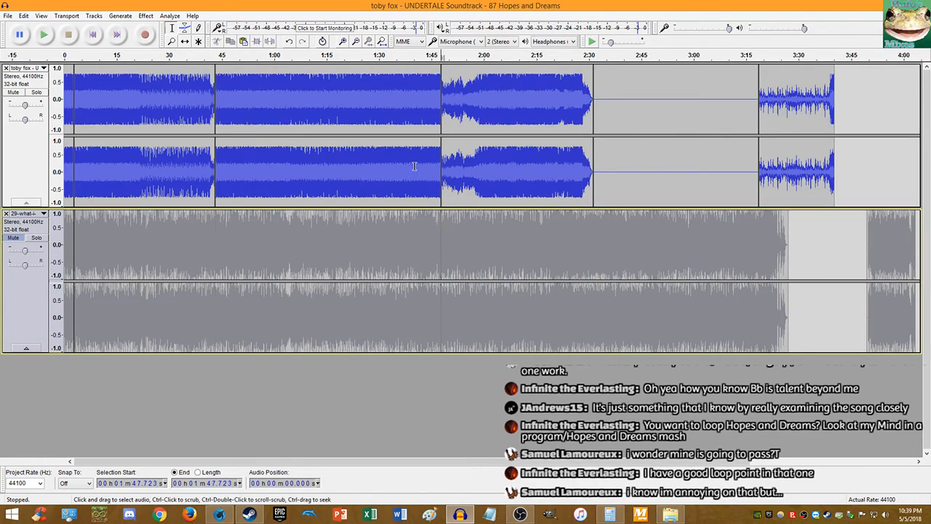
scroll(387, 136, up, 1)
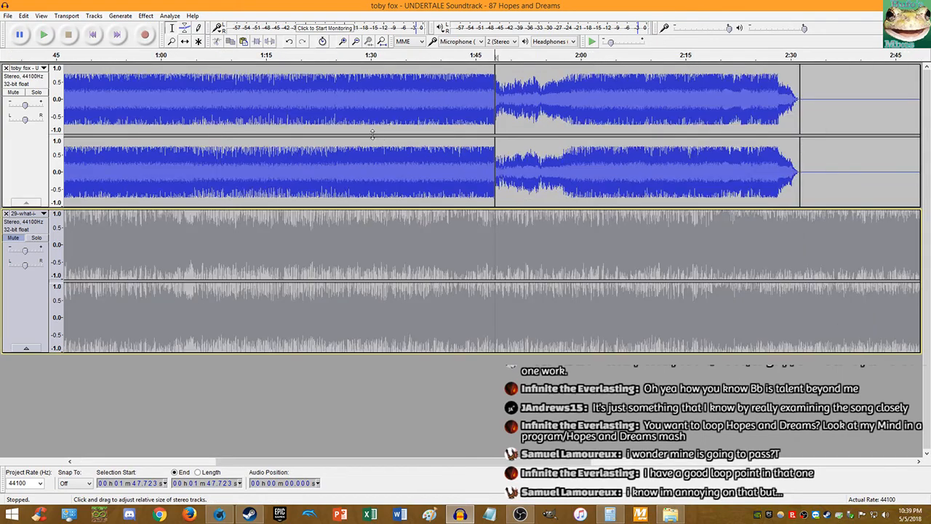
scroll(364, 131, down, 1)
scroll(262, 100, down, 1)
click(213, 97)
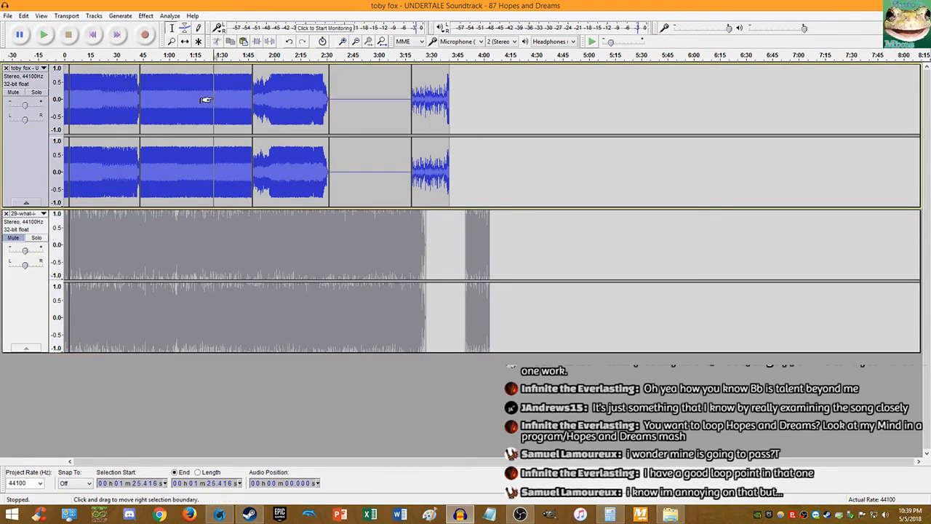
Step: Play short excerpts of Hopes and Dreams from 1:58.417, 0:12.480, several spots in between and 0:51.305 to compare the sections
click(272, 105)
key(space)
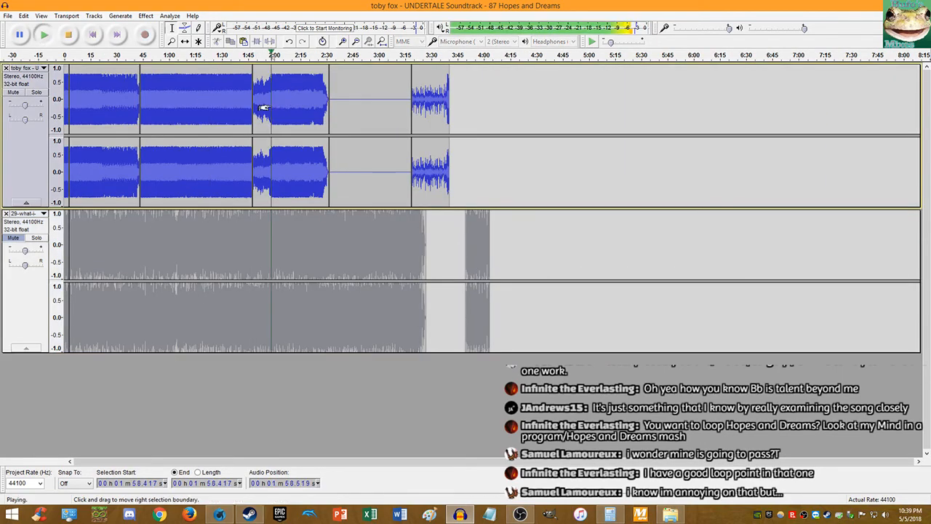
click(87, 76)
click(44, 35)
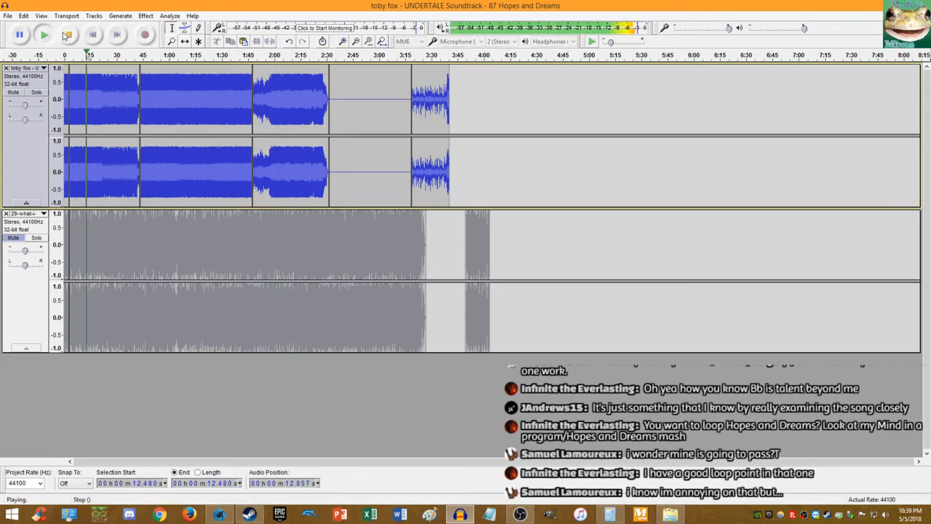
click(108, 88)
click(44, 35)
click(125, 77)
click(44, 35)
click(135, 79)
click(44, 35)
click(154, 79)
click(45, 35)
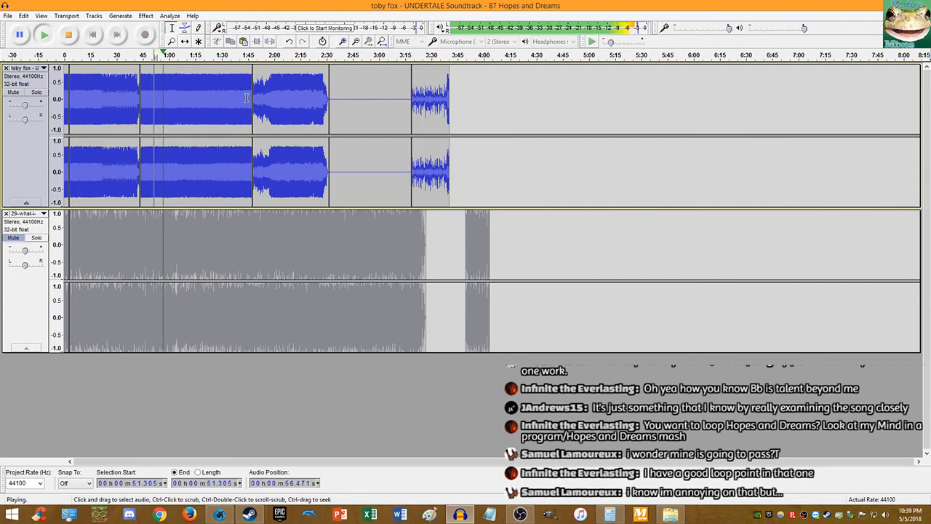
Step: Play Hopes and Dreams from 1:58.972 and 1:56.095 to locate where the loud section resumes after the quiet one
click(272, 93)
click(44, 35)
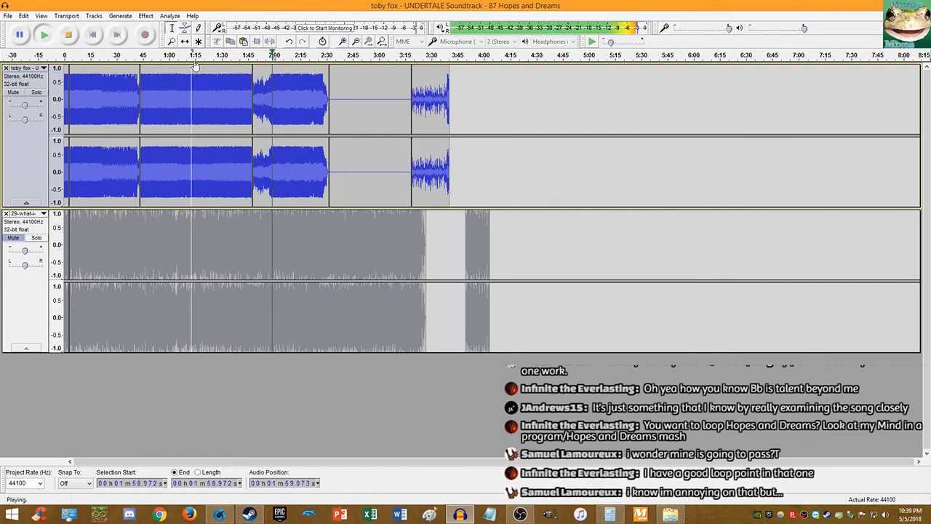
scroll(273, 81, up, 2)
scroll(445, 96, up, 1)
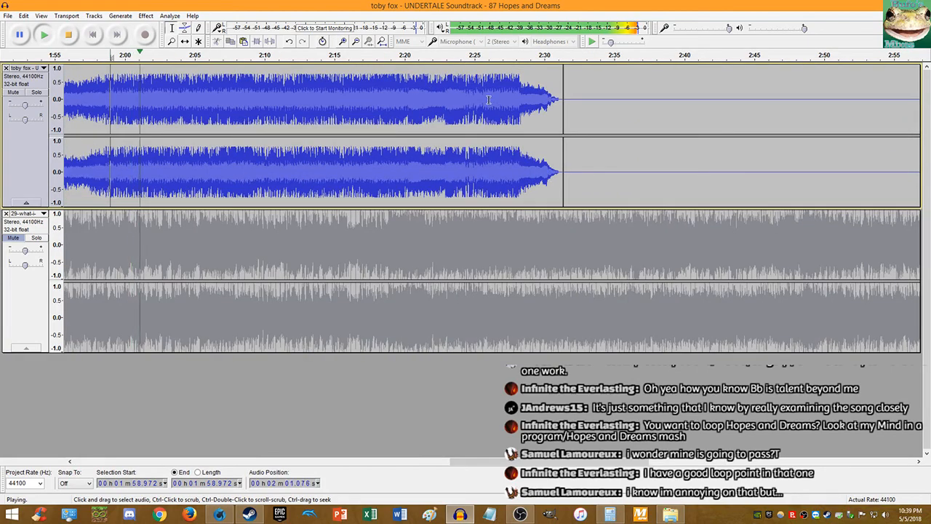
key(space)
scroll(179, 103, down, 2)
click(152, 94)
scroll(157, 95, up, 2)
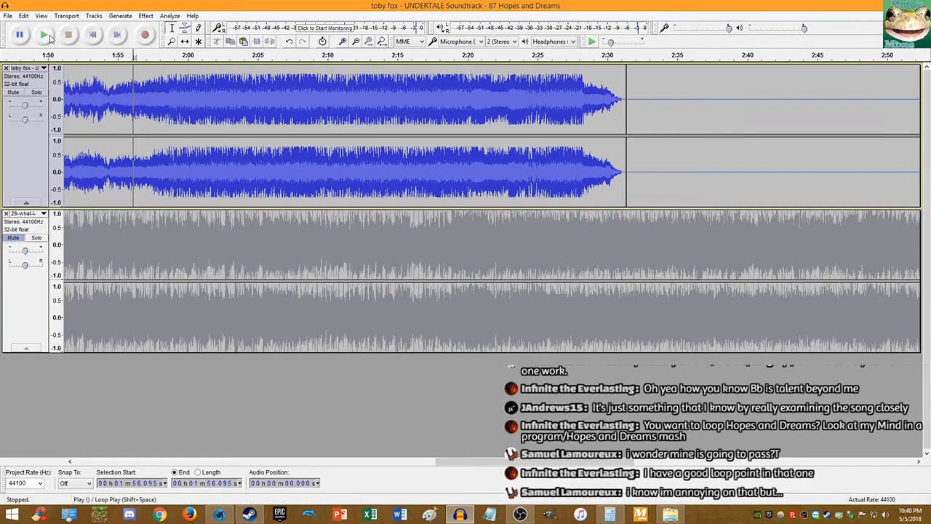
click(43, 34)
scroll(165, 98, up, 3)
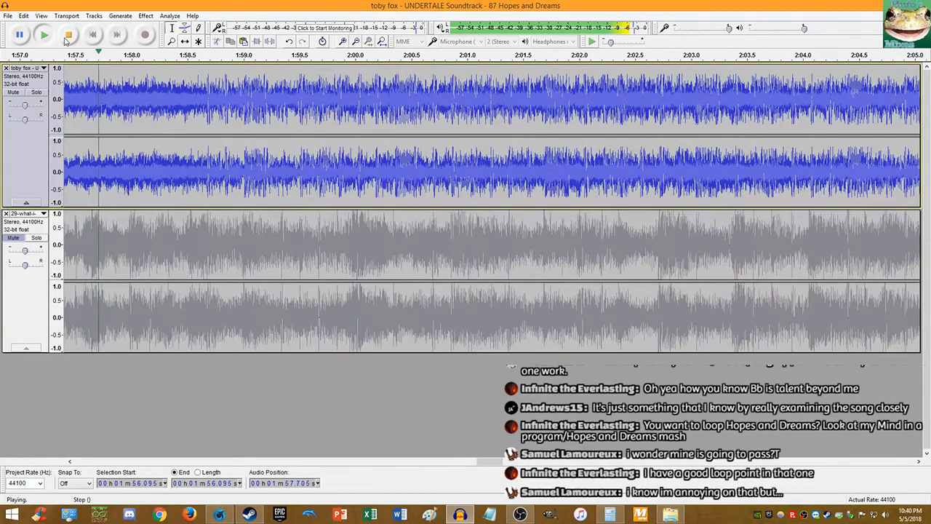
click(67, 36)
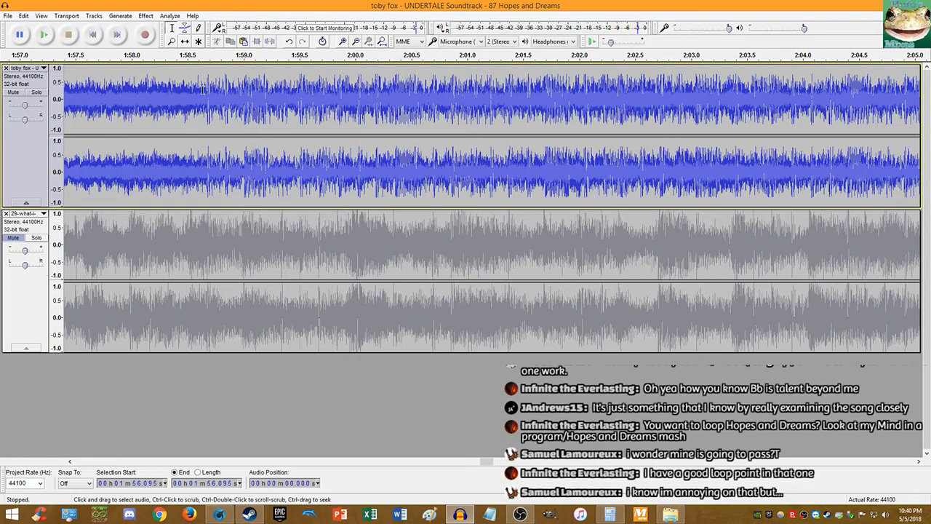
Step: Split Hopes and Dreams at 1:58.677, at the end of the quiet section, and play from the split to check it
scroll(218, 106, up, 6)
scroll(220, 107, up, 5)
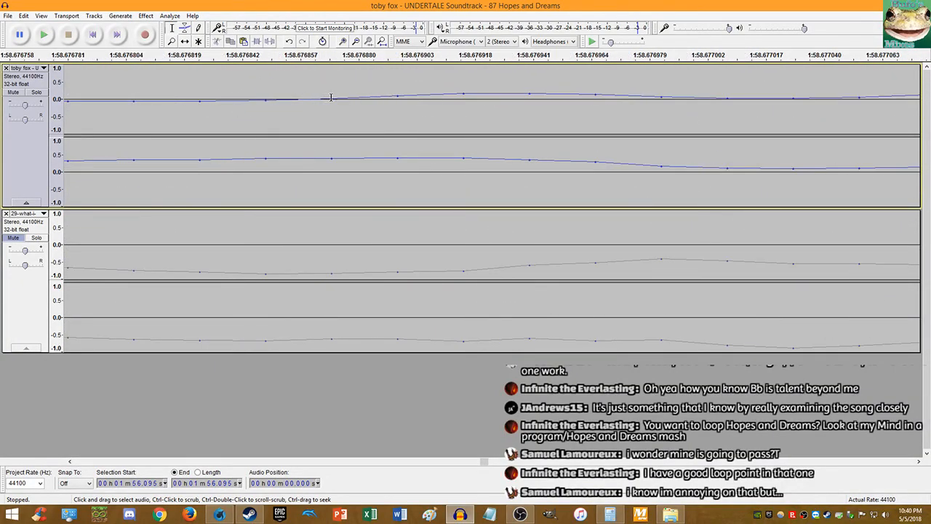
scroll(361, 93, down, 11)
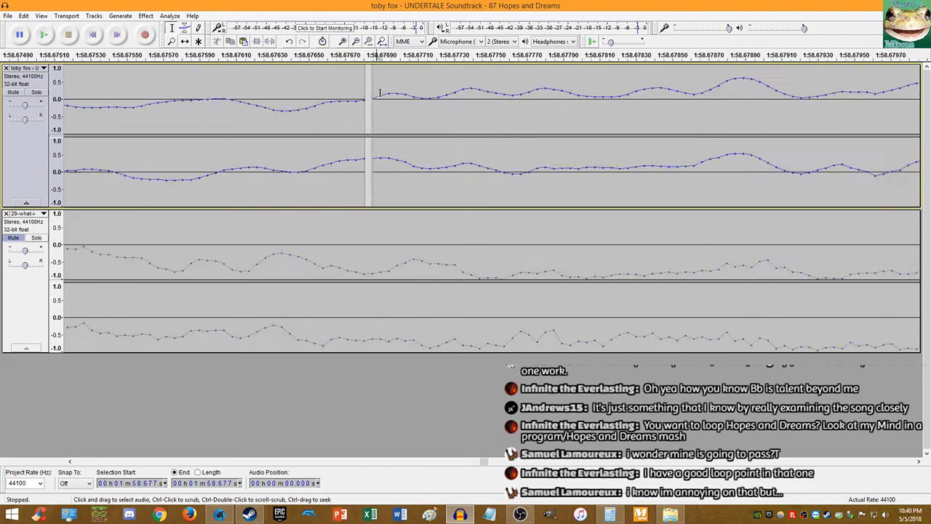
scroll(404, 114, down, 4)
click(43, 34)
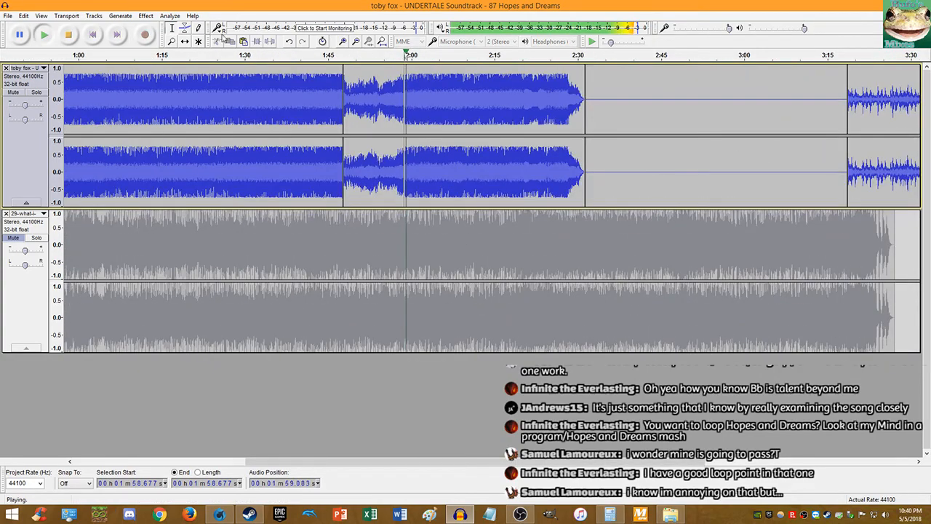
click(70, 35)
scroll(246, 90, down, 1)
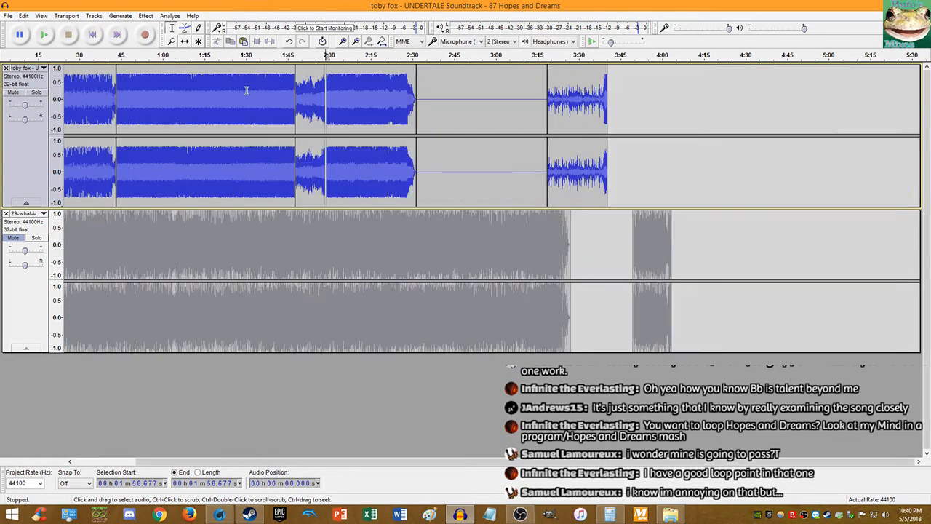
Step: Cut the Hopes and Dreams section from 0:43.140 to 1:47.723 to the clipboard and undo the cut to restore it
double_click(217, 95)
key(Delete)
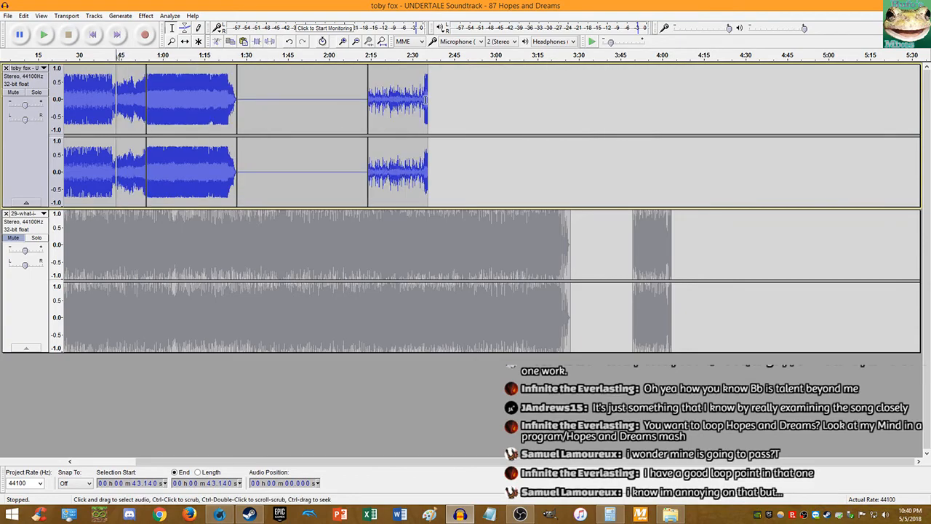
key(ctrl+z)
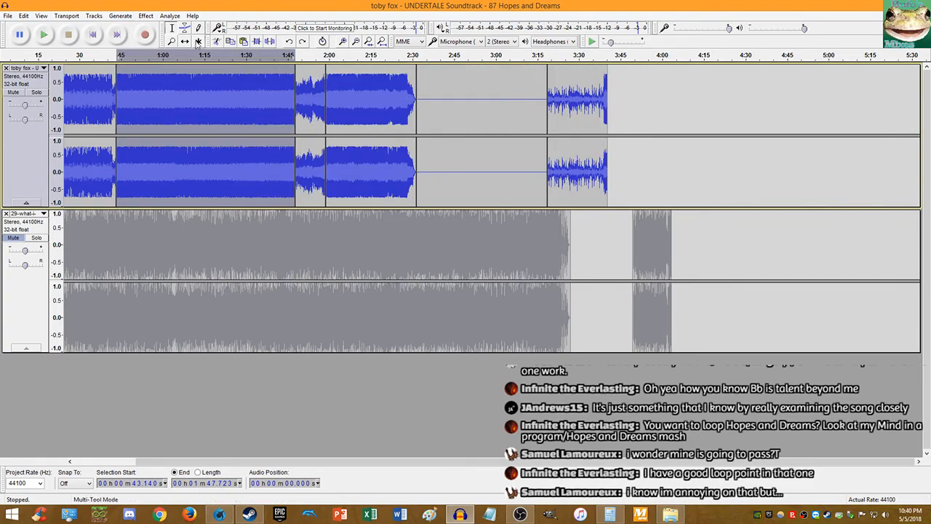
Step: Shift the Hopes and Dreams clips that follow 1:58.677 further along the timeline and paste the copied loud section at 1:58.677
drag(550, 115, 670, 113)
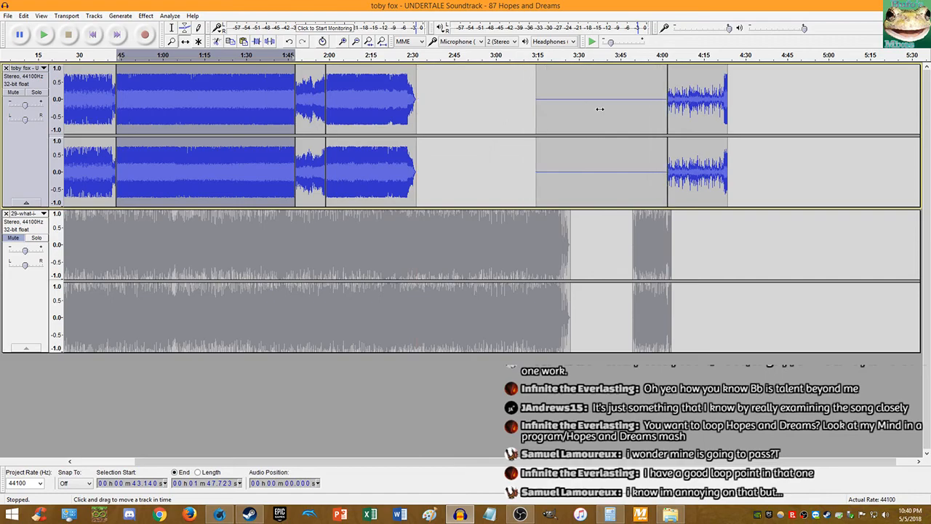
drag(371, 87, 564, 107)
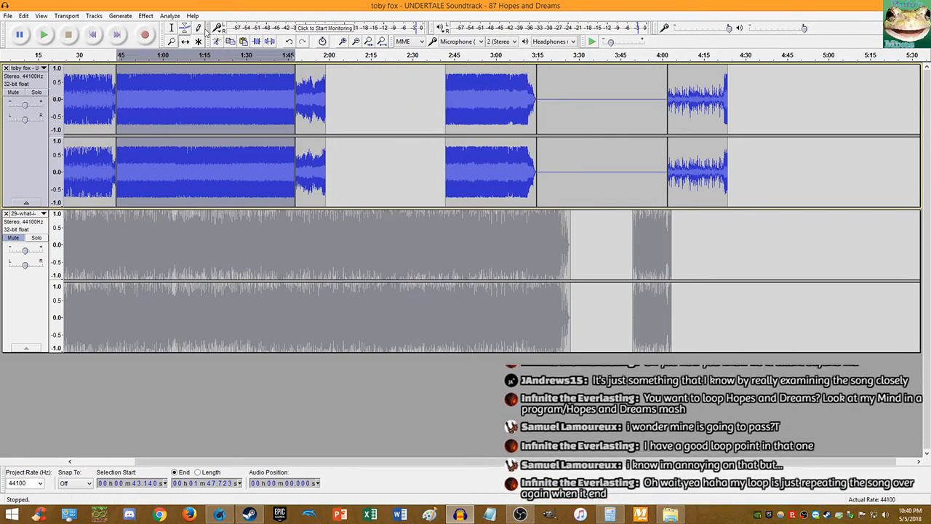
click(326, 102)
key(ctrl+v)
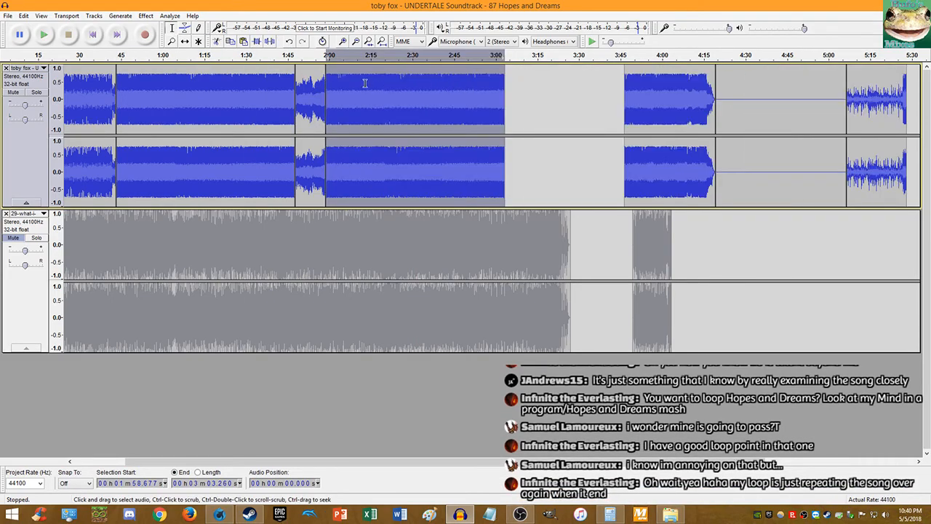
Step: Move the loud closing clip of Hopes and Dreams back against the end of the pasted section at 3:03.260
click(191, 43)
drag(672, 152, 553, 155)
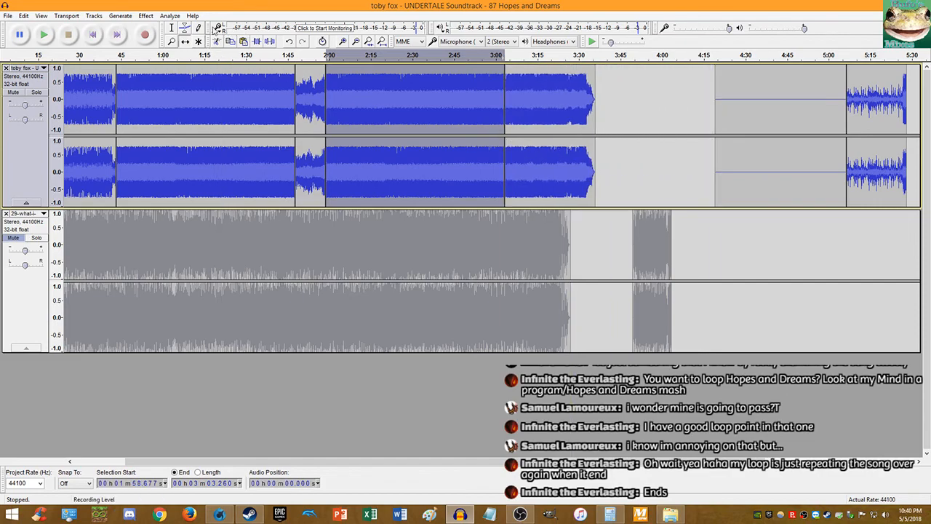
Step: Play Hopes and Dreams from 1:56.263 to check the join between the quiet section and the pasted section
click(320, 82)
key(space)
scroll(329, 82, up, 3)
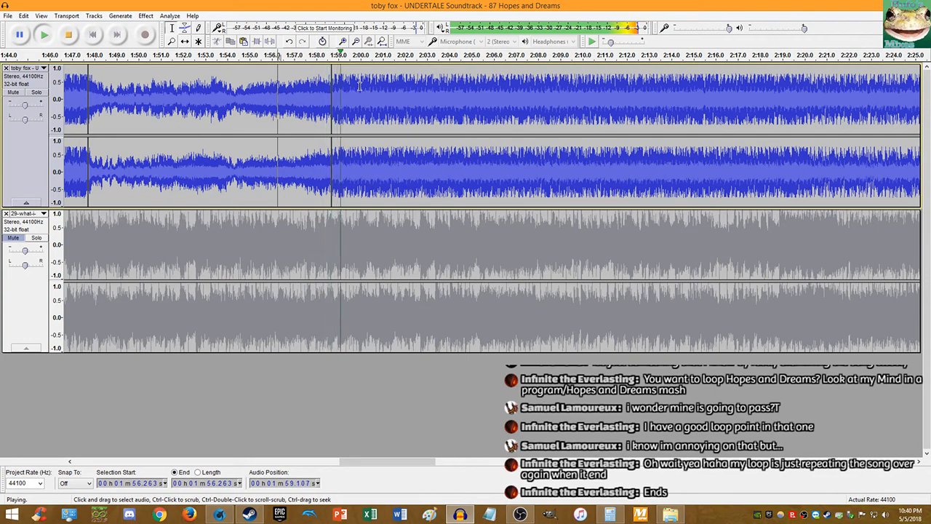
scroll(359, 86, down, 3)
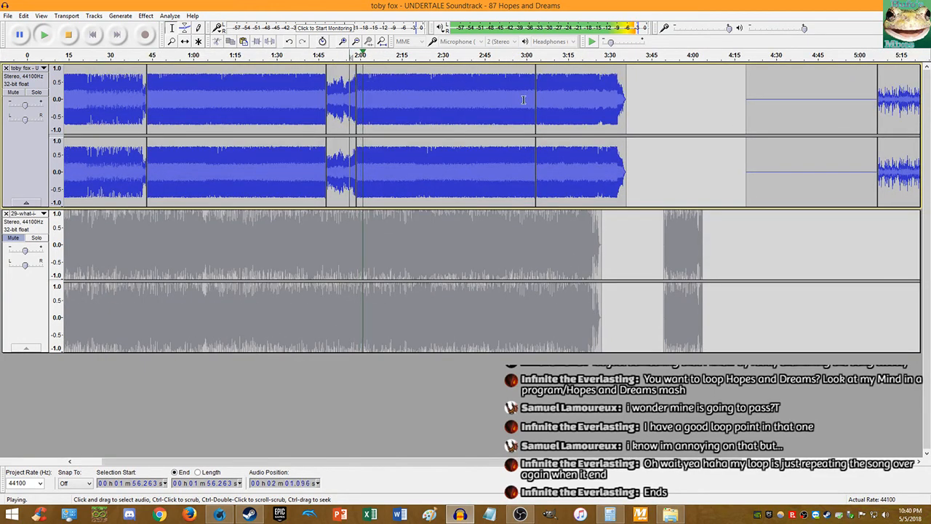
key(space)
Step: Play Hopes and Dreams repeatedly from 3:01.559 to check the join between the pasted section and the closing clip at 3:03.260
key(space)
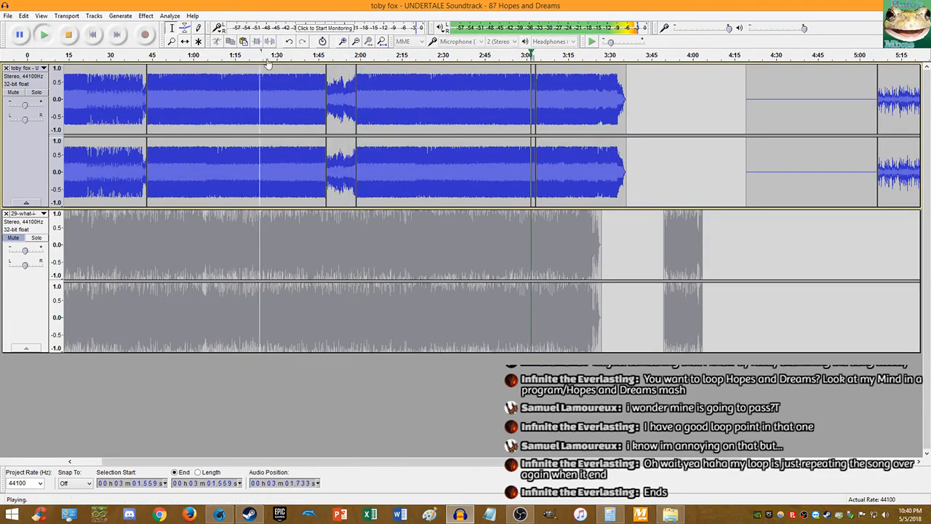
scroll(542, 100, up, 3)
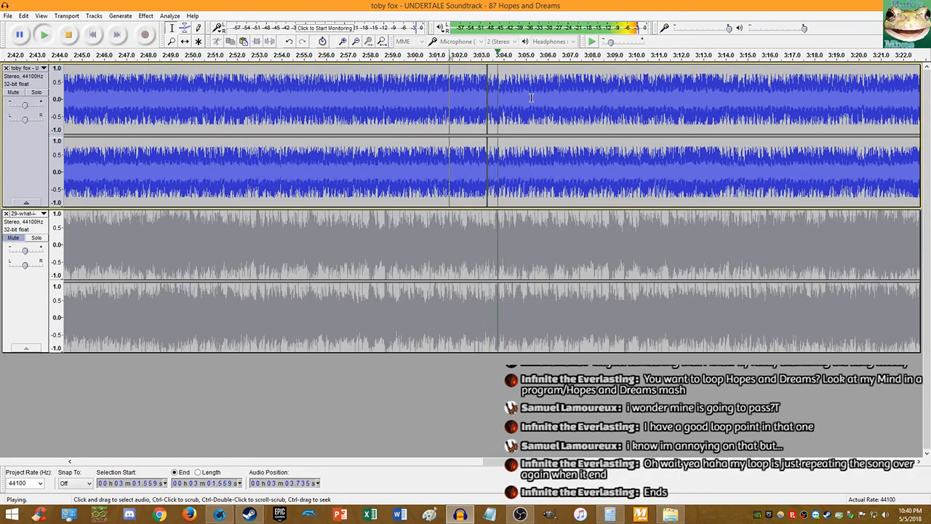
key(space)
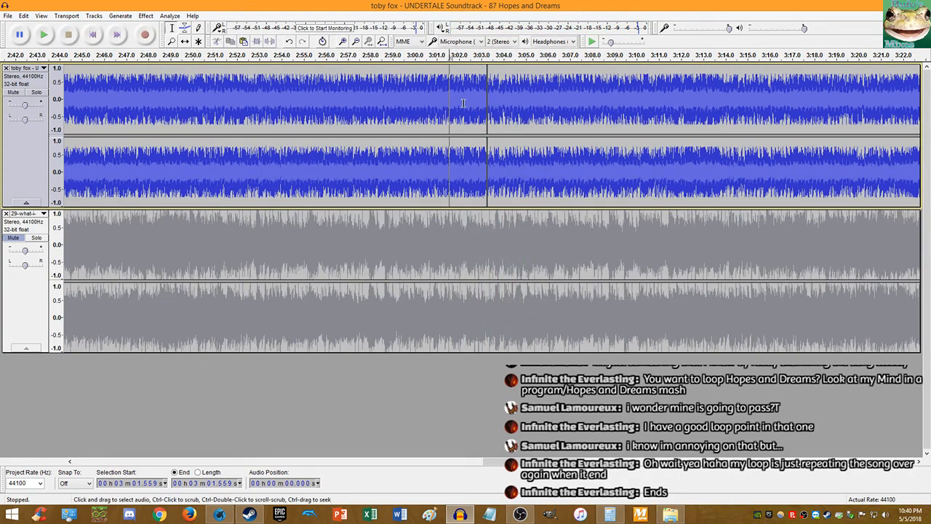
key(space)
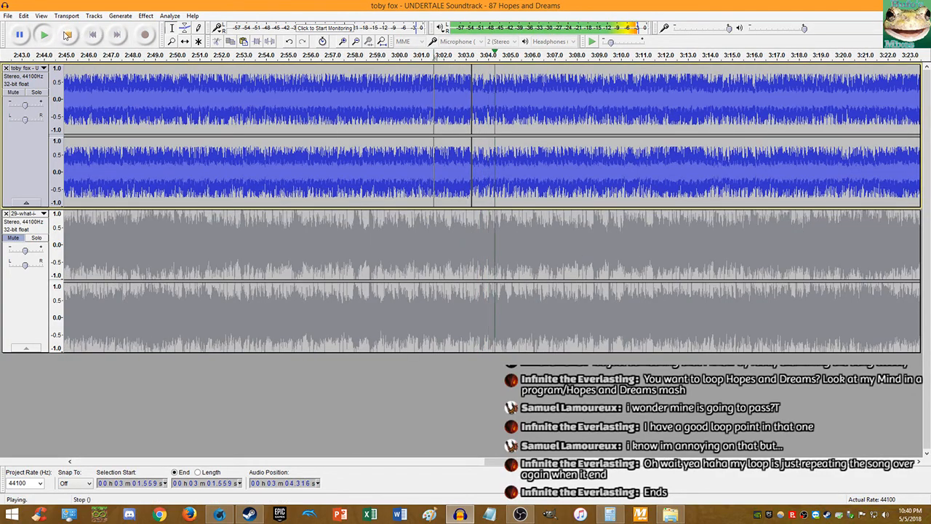
Step: Play Hopes and Dreams repeatedly from 1:54.668 to check how the quiet section leads into the pasted section at 1:58.677
scroll(254, 88, down, 3)
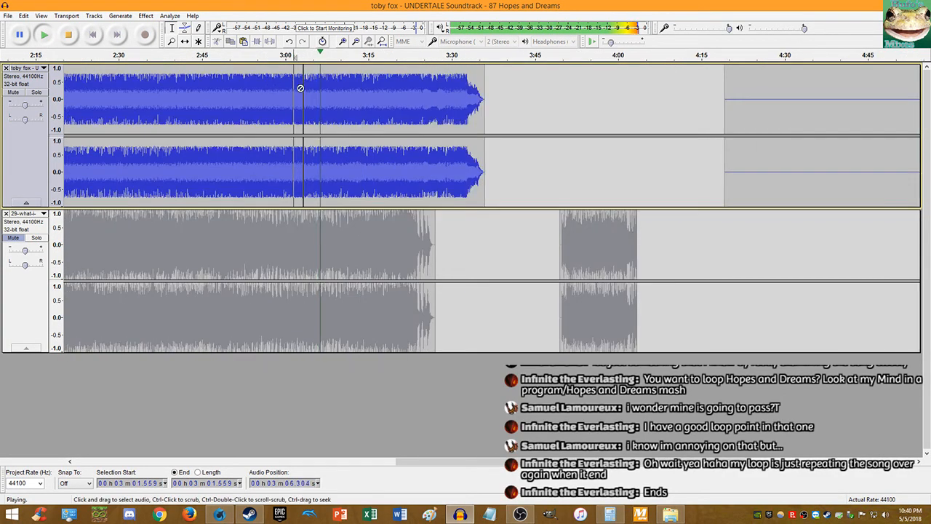
scroll(262, 88, down, 1)
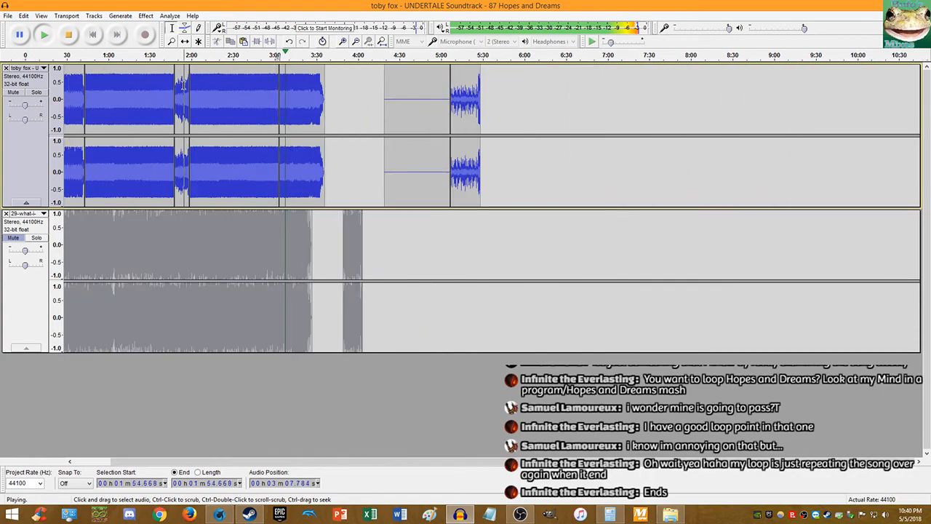
click(43, 34)
scroll(187, 80, up, 3)
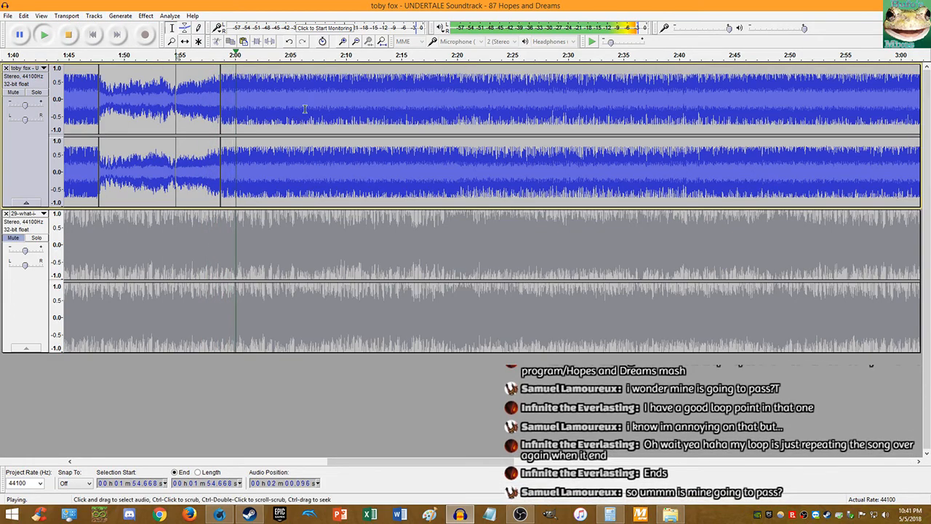
scroll(326, 109, down, 1)
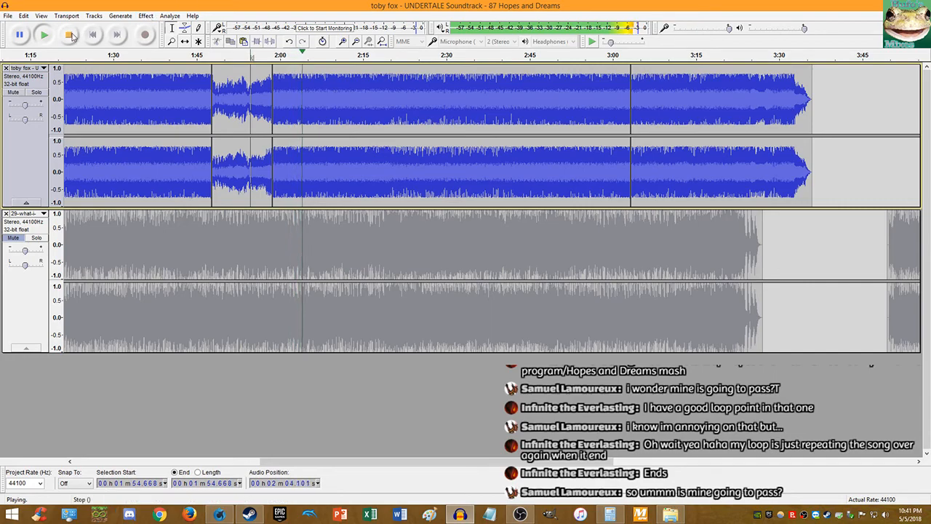
key(space)
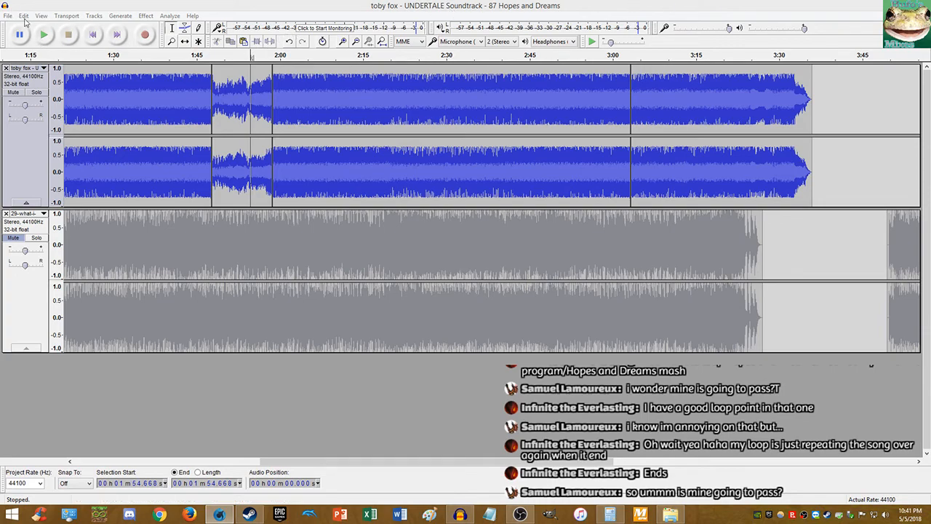
click(43, 34)
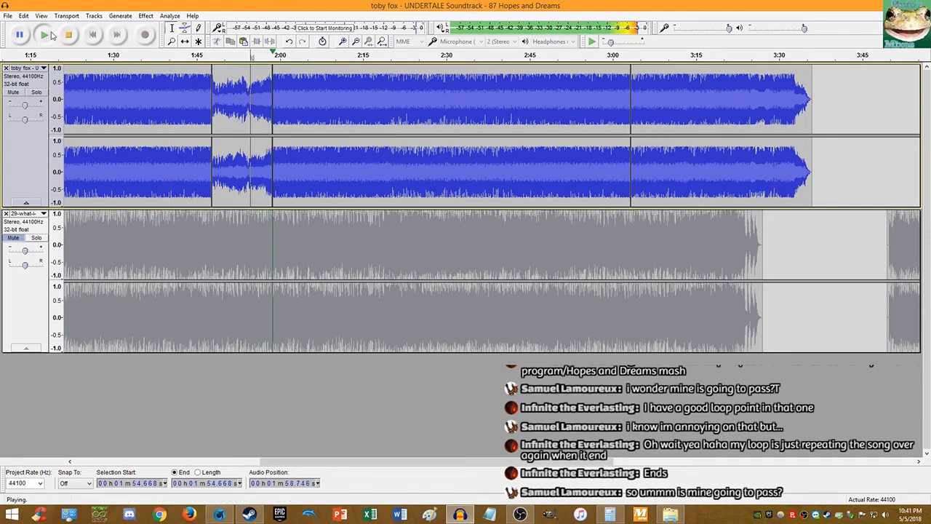
scroll(295, 104, up, 1)
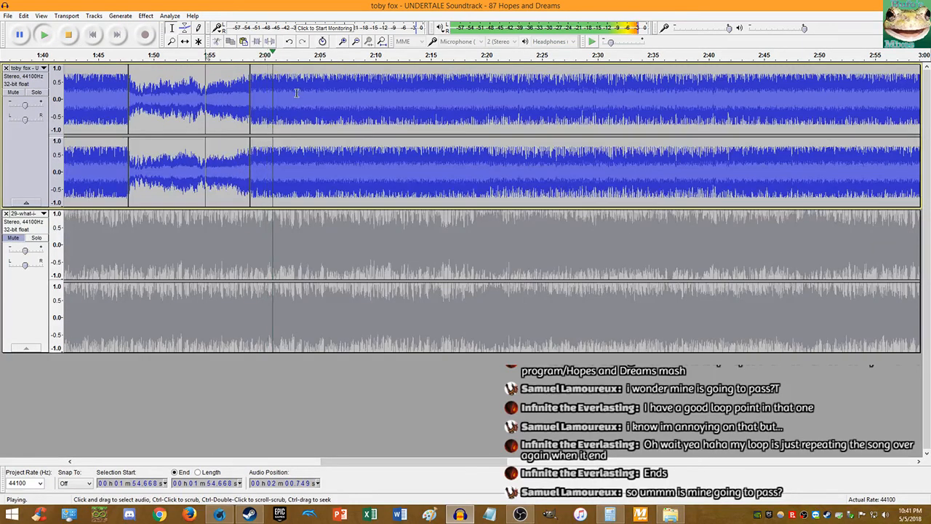
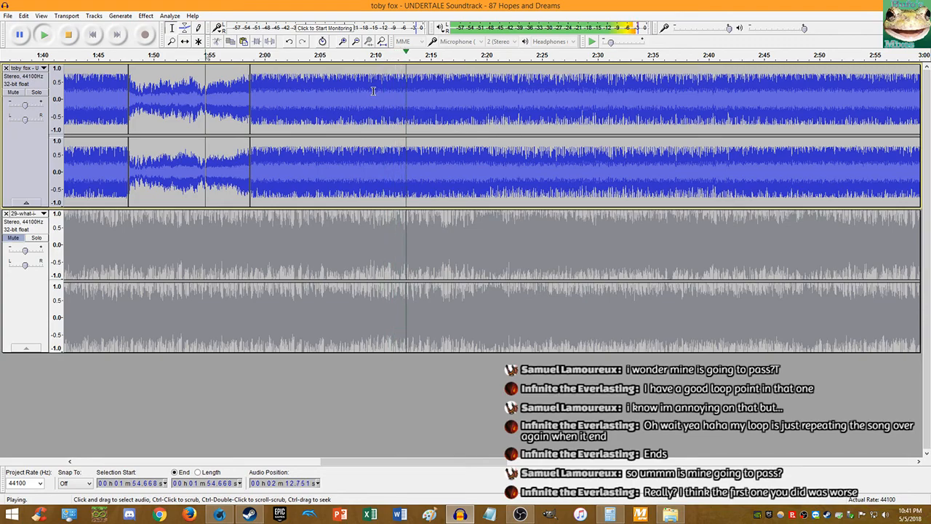
Step: Play the pasted section of Hopes and Dreams from 2:05.285 to listen for a possible cut point
scroll(373, 91, down, 2)
click(45, 34)
click(69, 34)
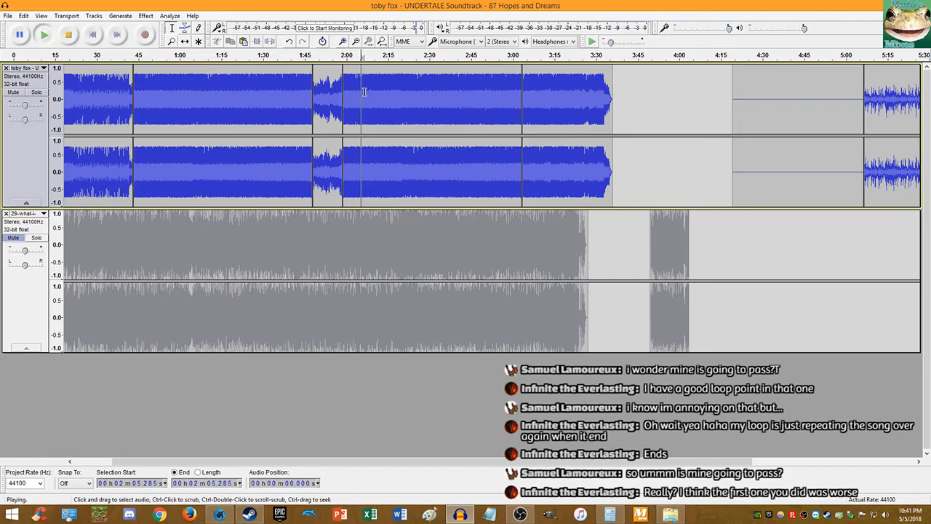
key(space)
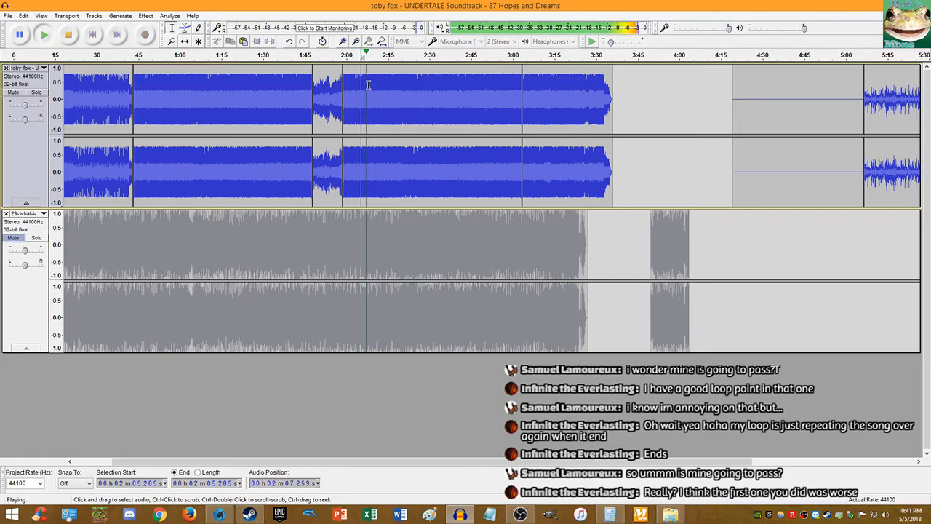
scroll(368, 85, up, 5)
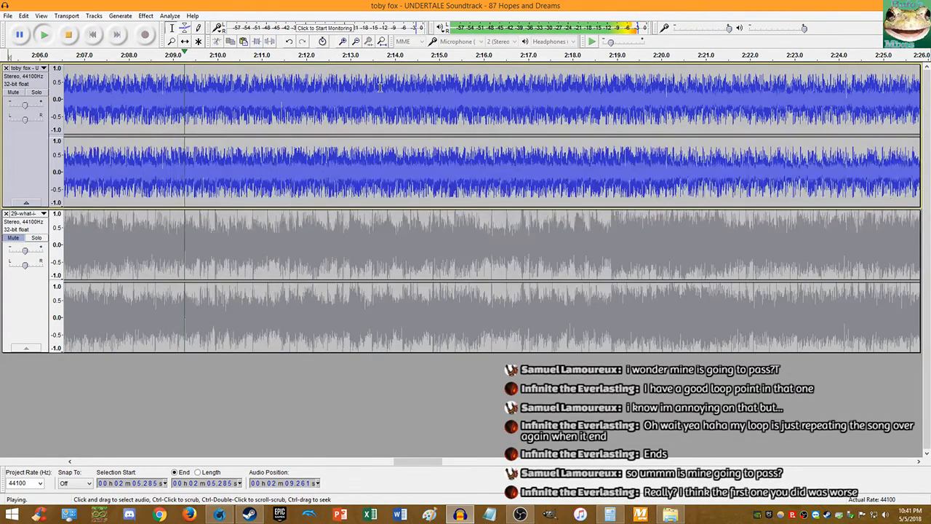
scroll(435, 93, down, 3)
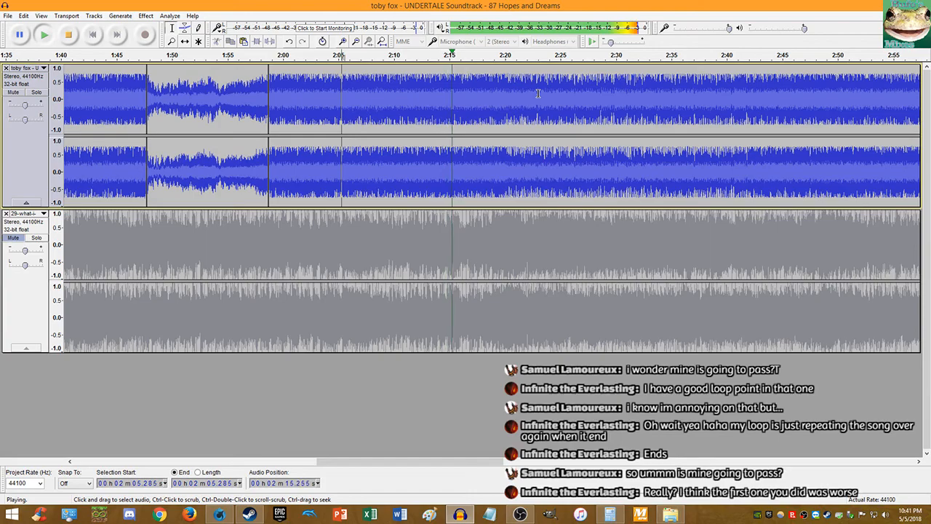
scroll(539, 93, up, 1)
scroll(545, 94, up, 1)
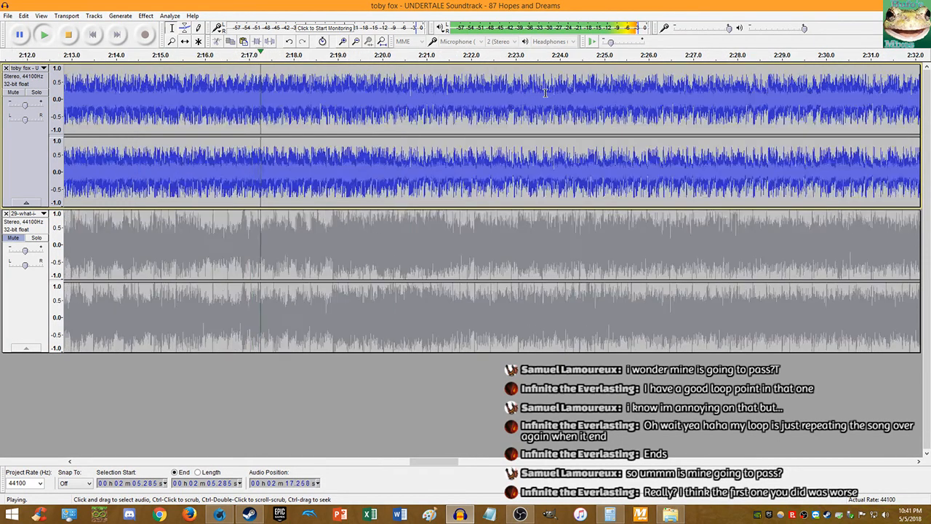
scroll(545, 94, up, 1)
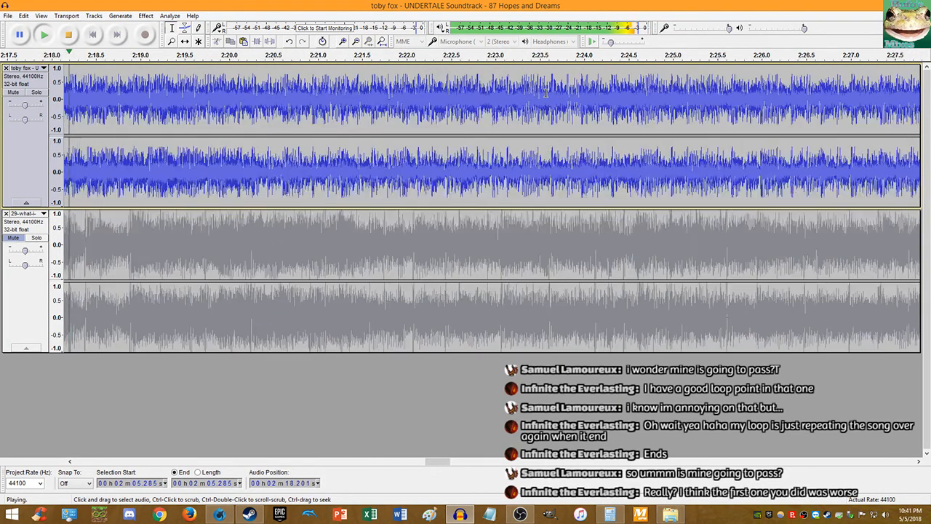
Step: Play Hopes and Dreams from 2:19.953 and again from 2:19.328 to pinpoint the beat for the cut
click(70, 35)
scroll(125, 162, up, 3)
click(87, 164)
key(space)
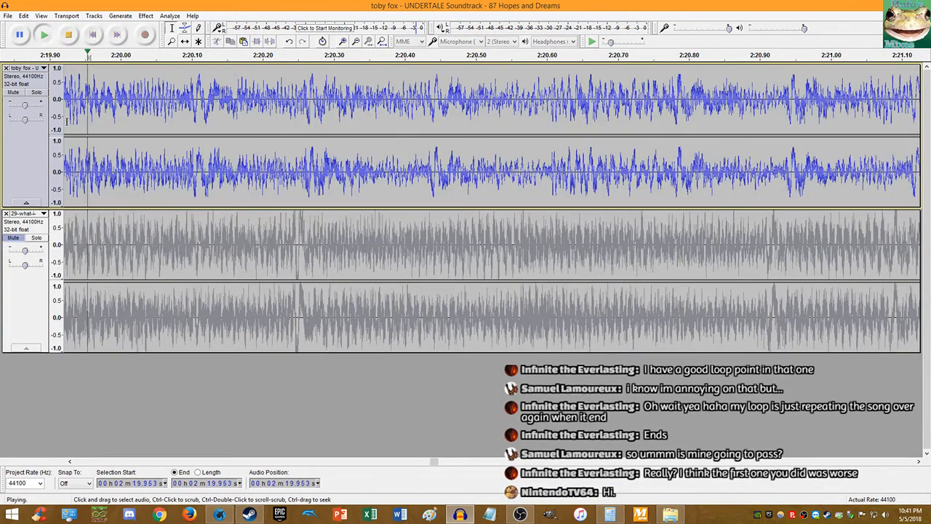
scroll(104, 100, down, 3)
click(95, 100)
click(67, 35)
click(44, 35)
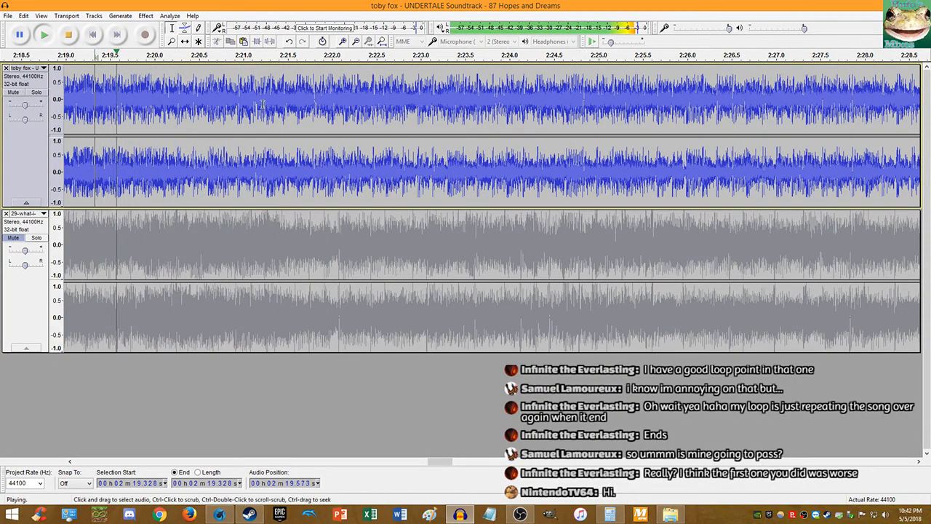
scroll(149, 138, up, 3)
click(68, 35)
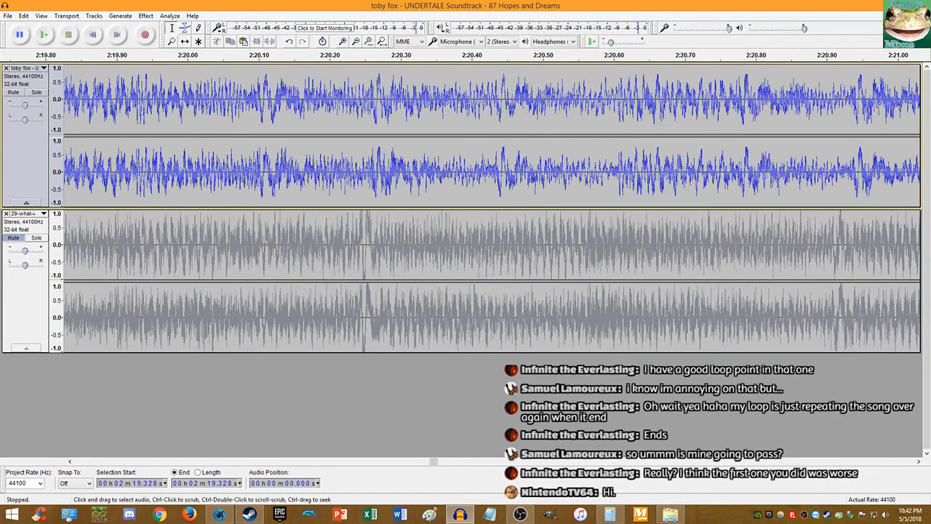
Step: Split the Hopes and Dreams track at 2:20.267, where the waveform crosses zero
scroll(340, 106, up, 4)
scroll(442, 105, up, 8)
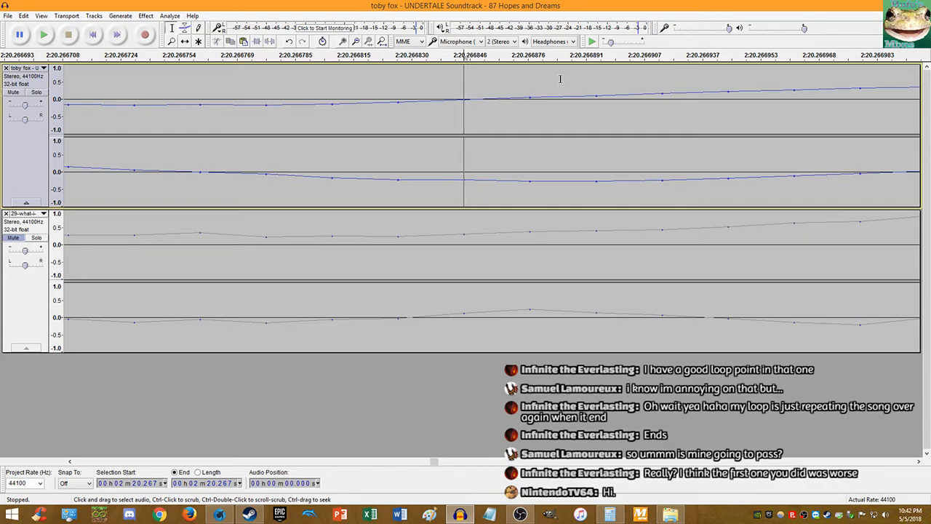
scroll(560, 79, down, 15)
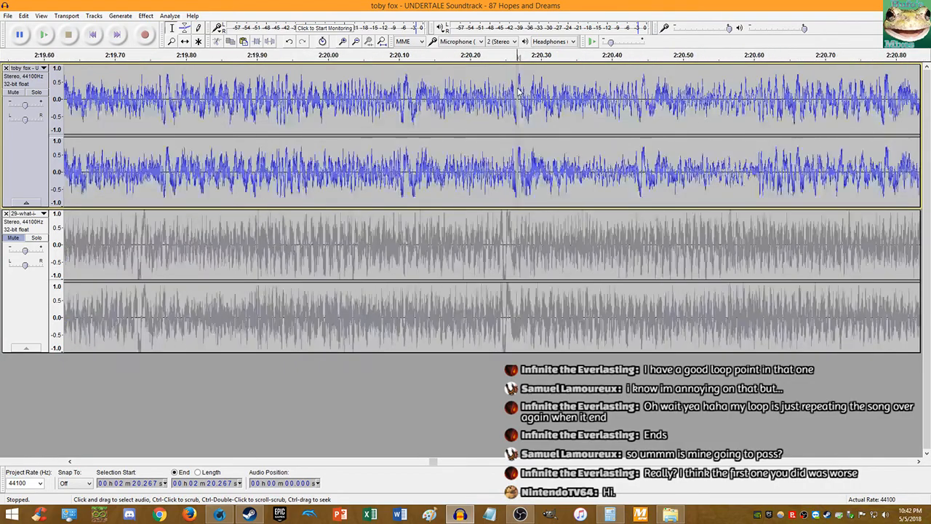
scroll(398, 93, down, 3)
Step: Delete the Hopes and Dreams segment from 1:58.677 to 2:20.267 and play from 1:49.973 towards the new join
shift+click(179, 95)
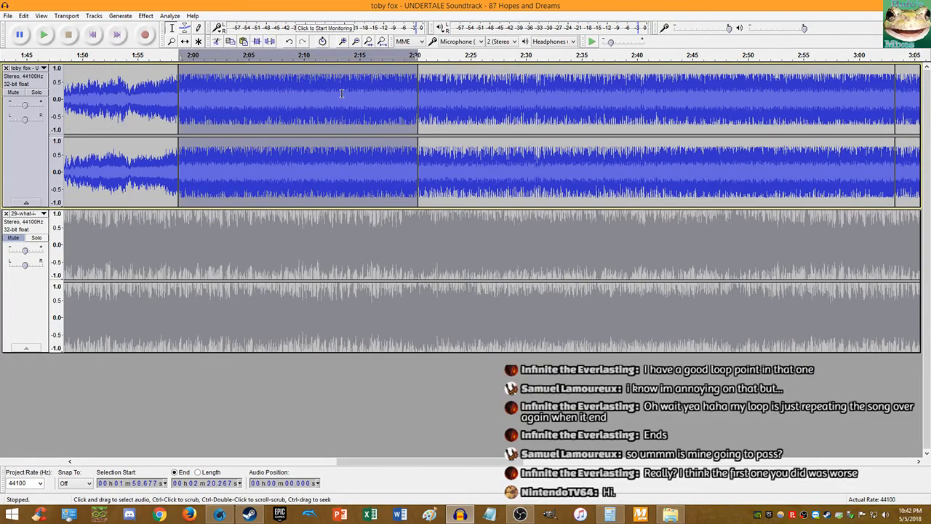
key(Delete)
click(81, 55)
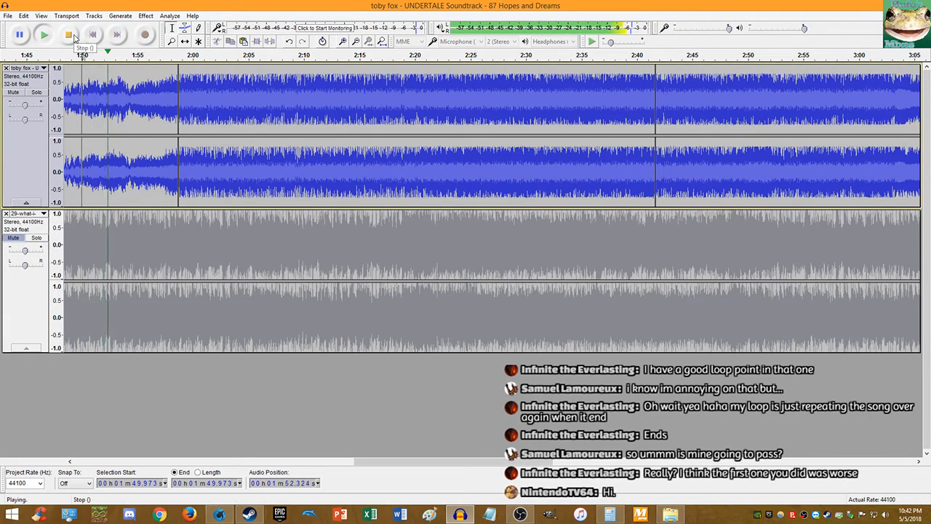
click(74, 36)
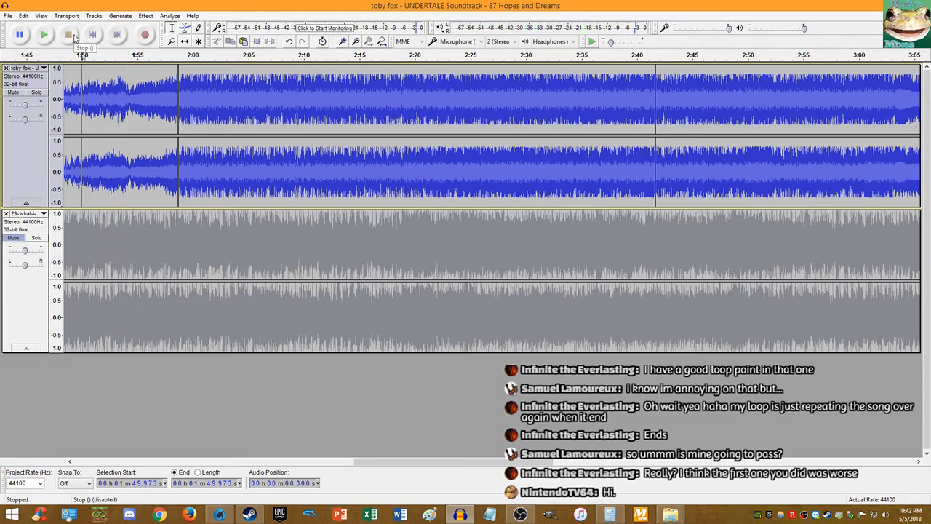
Step: Play across the new join from 1:54.211, and undo the deletion of the segment
click(128, 104)
key(space)
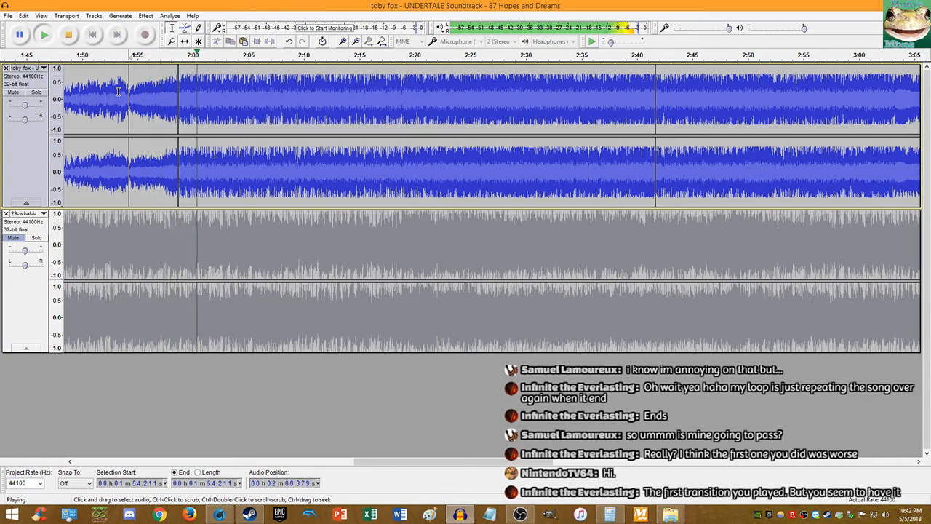
click(68, 39)
key(ctrl+z)
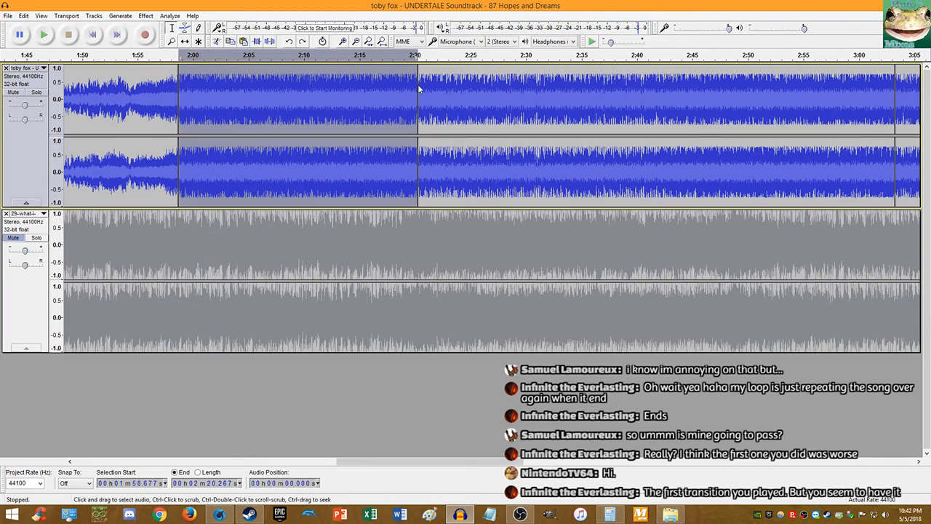
Step: Play Hopes and Dreams from 2:21.081 to listen to the part after the 2:20.267 split
click(427, 92)
key(space)
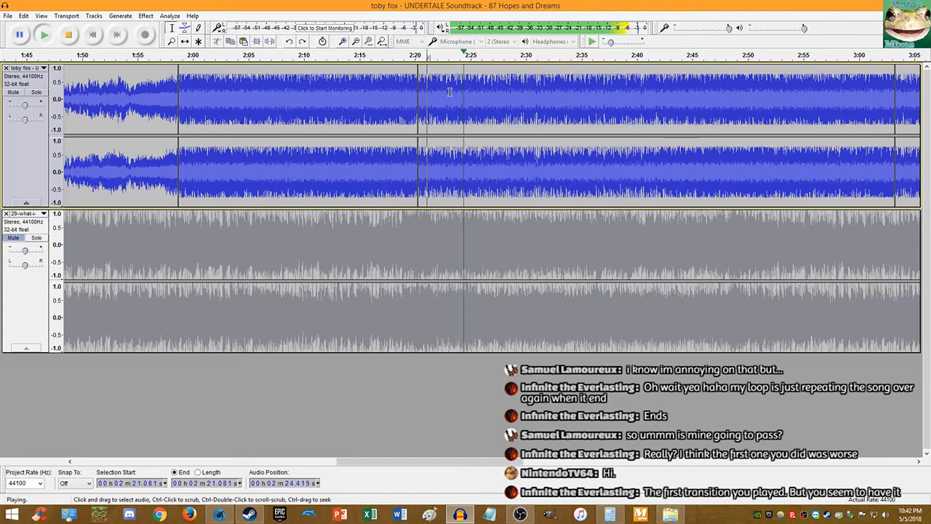
ctrl+scroll(445, 91, down, 2)
ctrl+scroll(484, 97, up, 2)
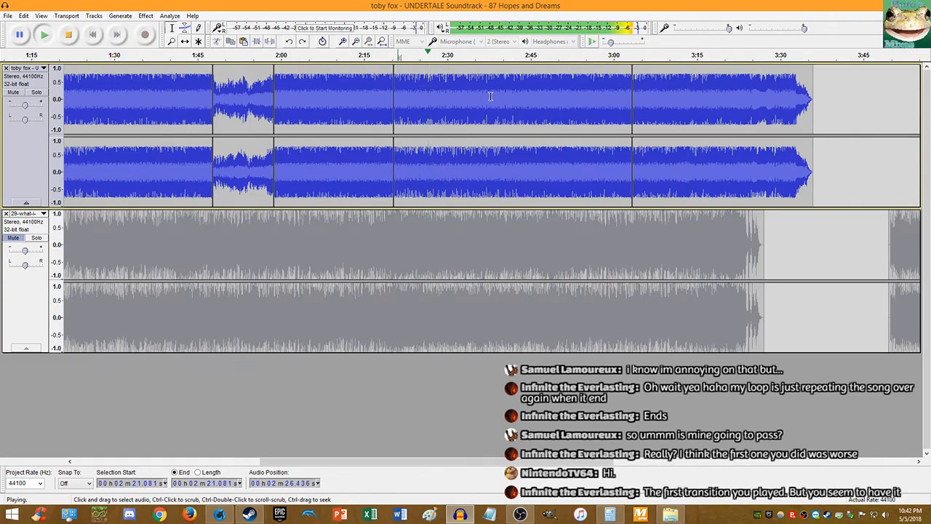
click(476, 99)
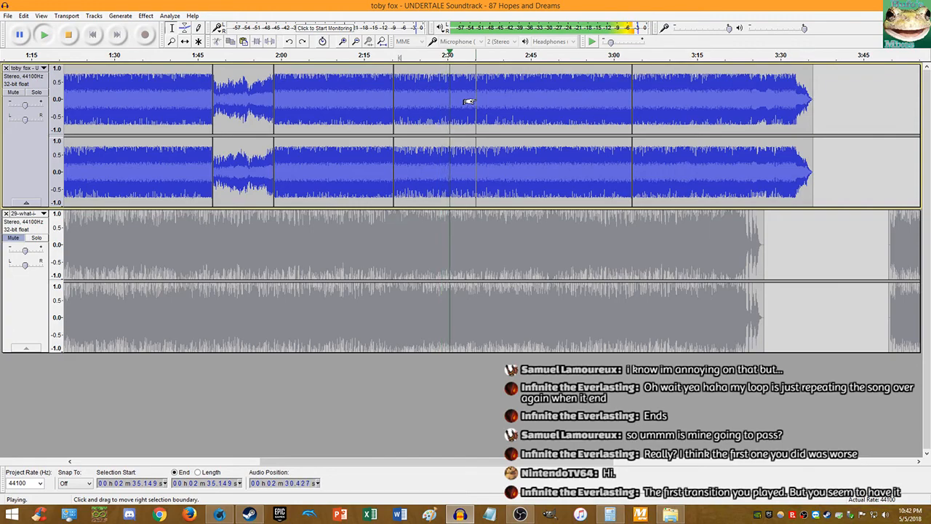
key(space)
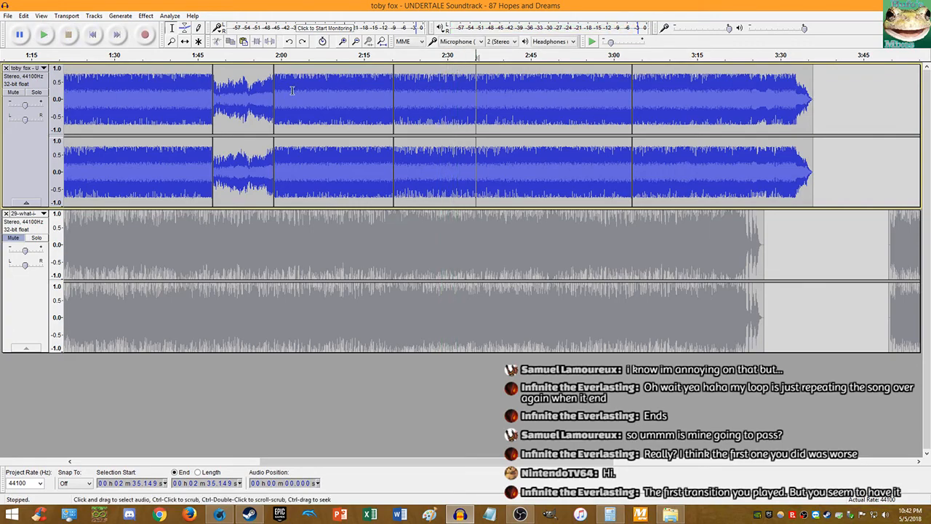
Step: Play Hopes and Dreams from 1:57.663 and from 3:01.713 to compare the starts of the pasted section and closing clip
click(267, 93)
key(space)
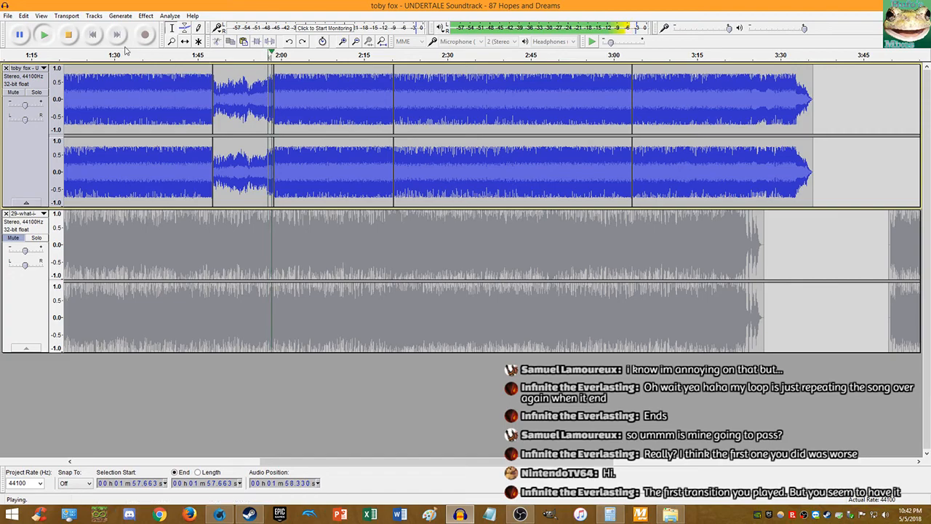
click(70, 35)
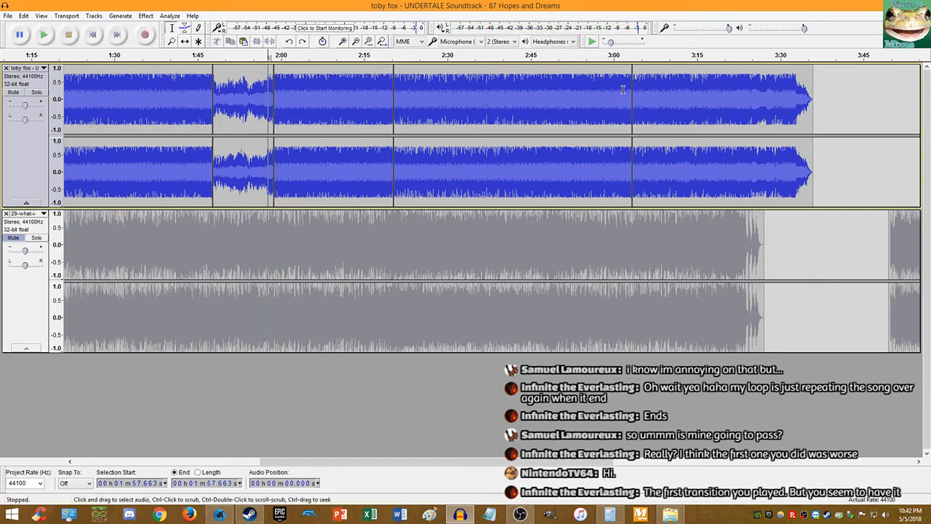
click(623, 90)
key(space)
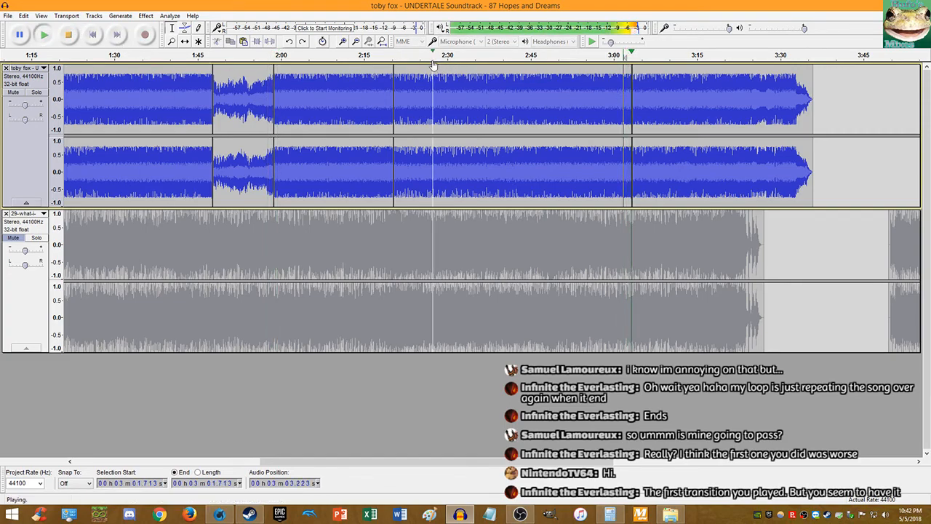
key(space)
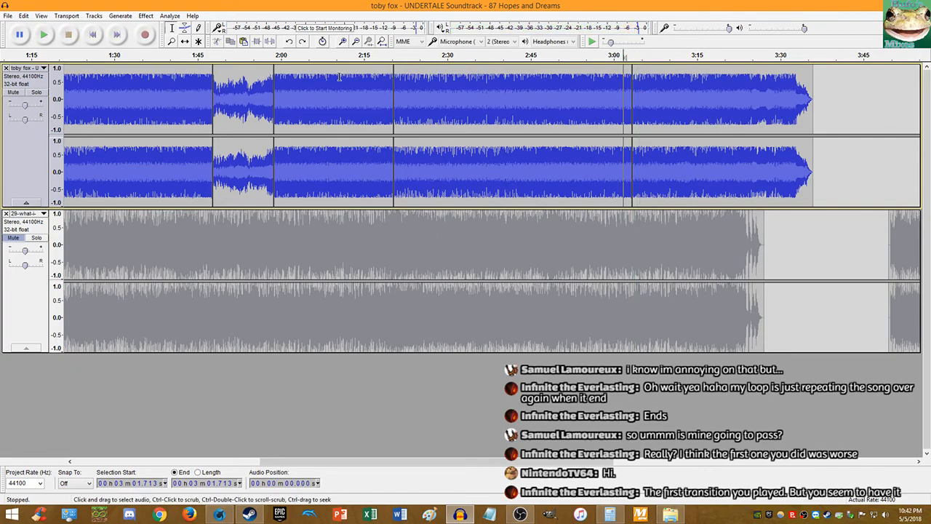
Step: Play Hopes and Dreams from several points after the 2:20.267 split, then from 2:30.518 to listen for the section's end
click(401, 91)
key(space)
click(428, 91)
key(space)
key(space)
click(450, 91)
click(44, 35)
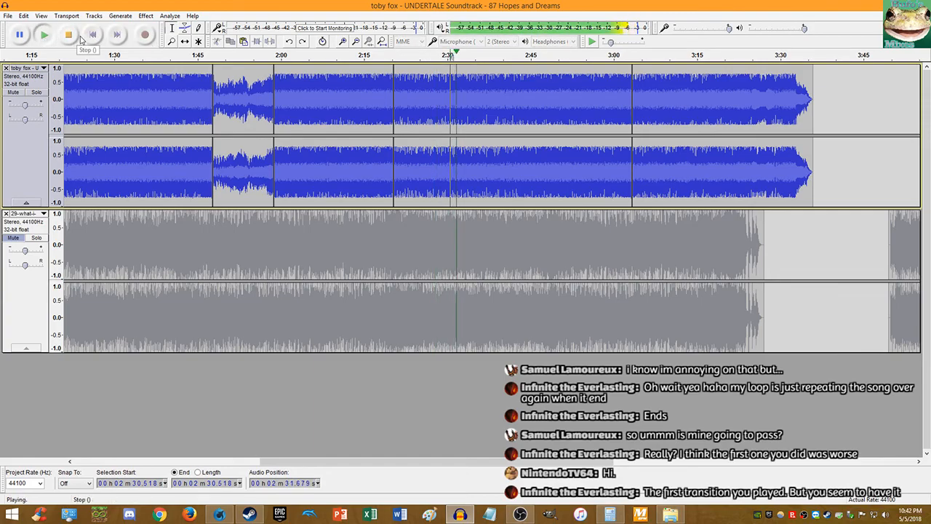
scroll(522, 119, up, 1)
scroll(523, 119, up, 1)
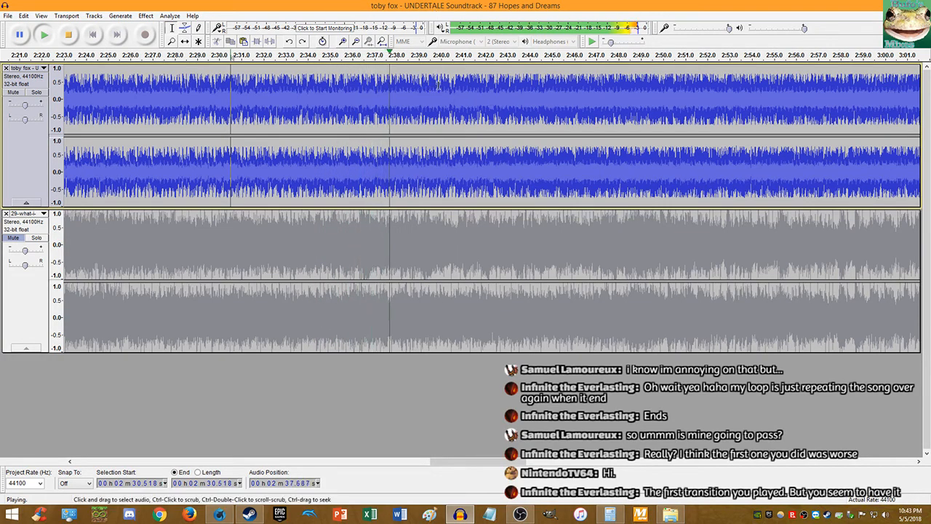
scroll(433, 98, down, 1)
scroll(435, 101, up, 2)
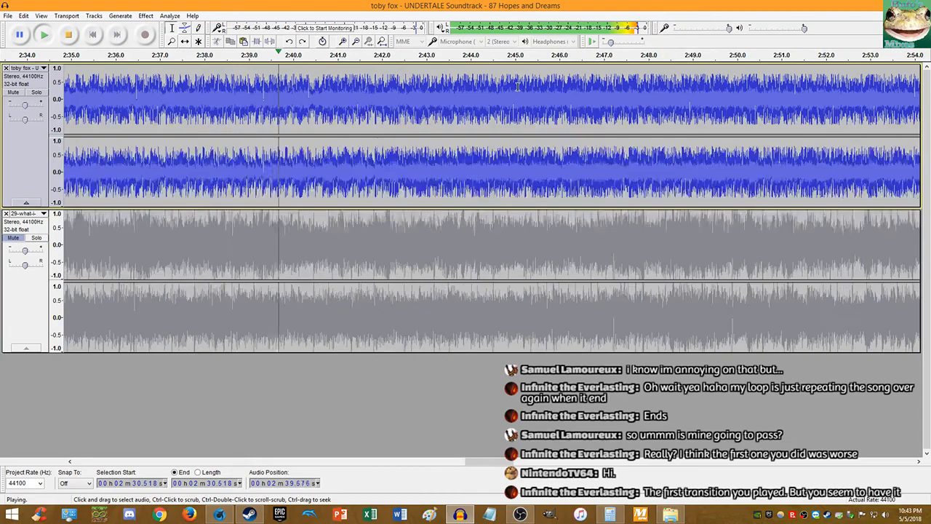
scroll(447, 83, up, 1)
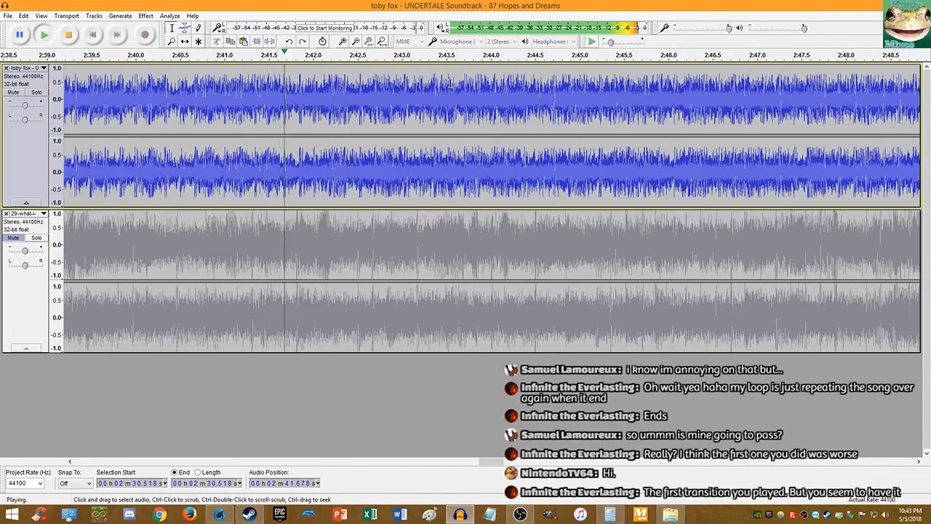
key(space)
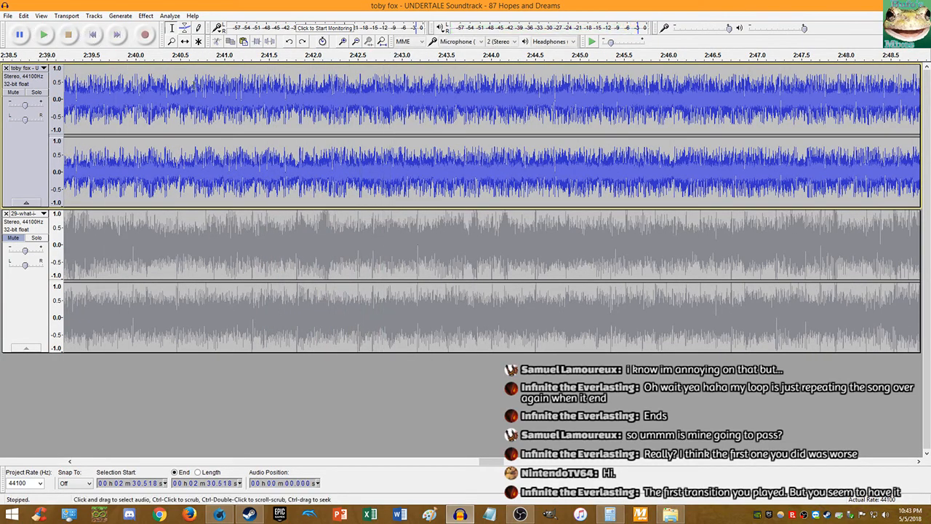
Step: Play Hopes and Dreams from 2:41.157 to pinpoint the beat where the section ends
click(240, 96)
key(space)
scroll(302, 90, up, 2)
key(space)
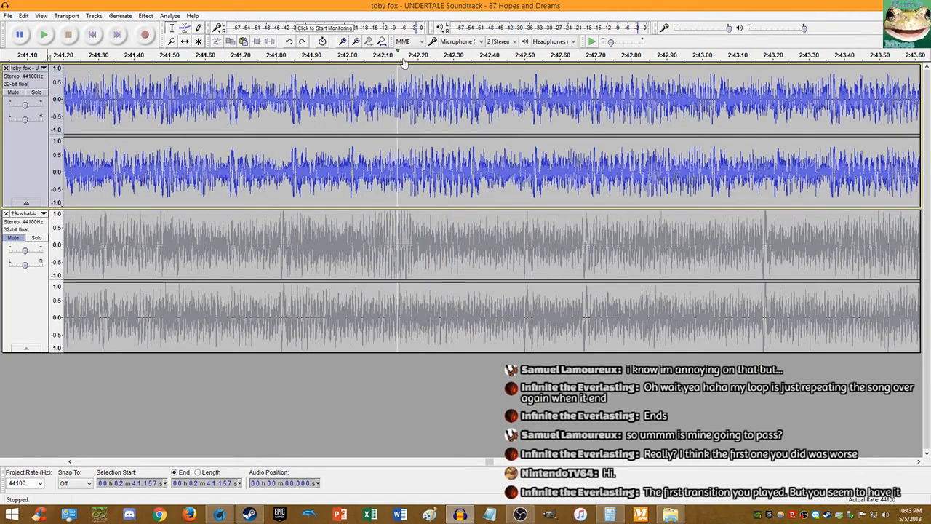
click(597, 42)
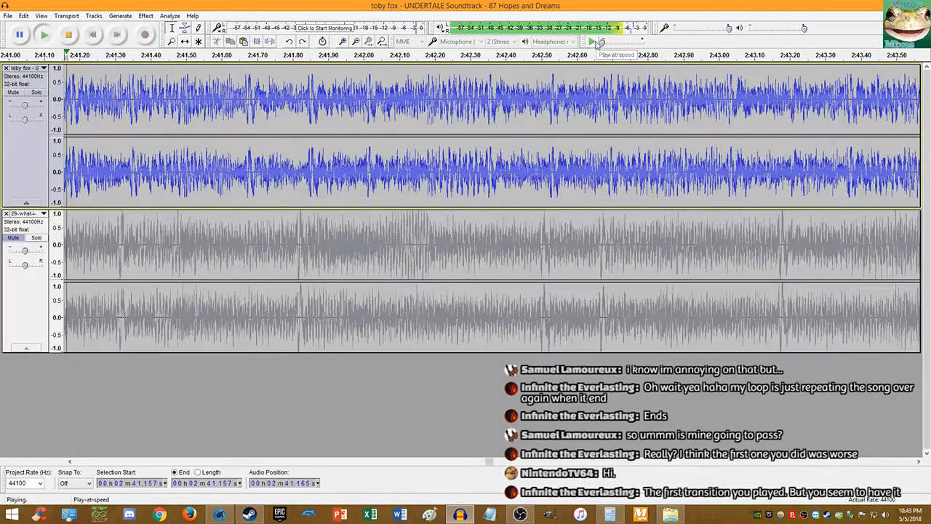
drag(609, 44, 613, 44)
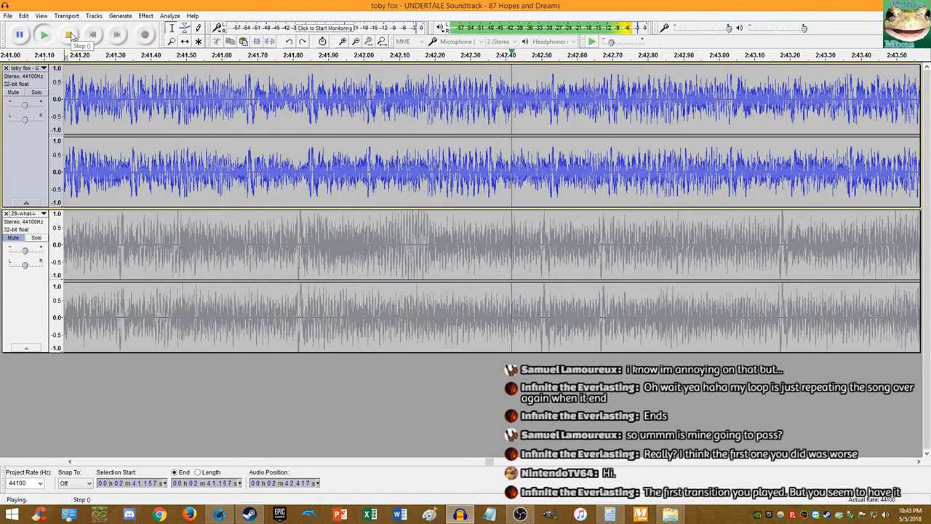
click(69, 35)
Step: Place the cursor on the waveform's zero crossing at 2:41.844 in Hopes and Dreams
ctrl+scroll(310, 104, up, 2)
ctrl+scroll(310, 104, up, 11)
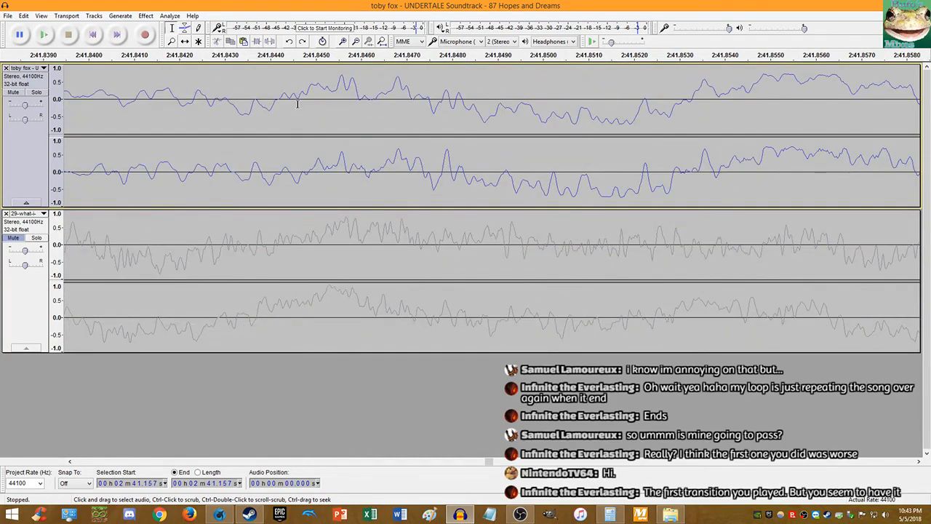
click(302, 97)
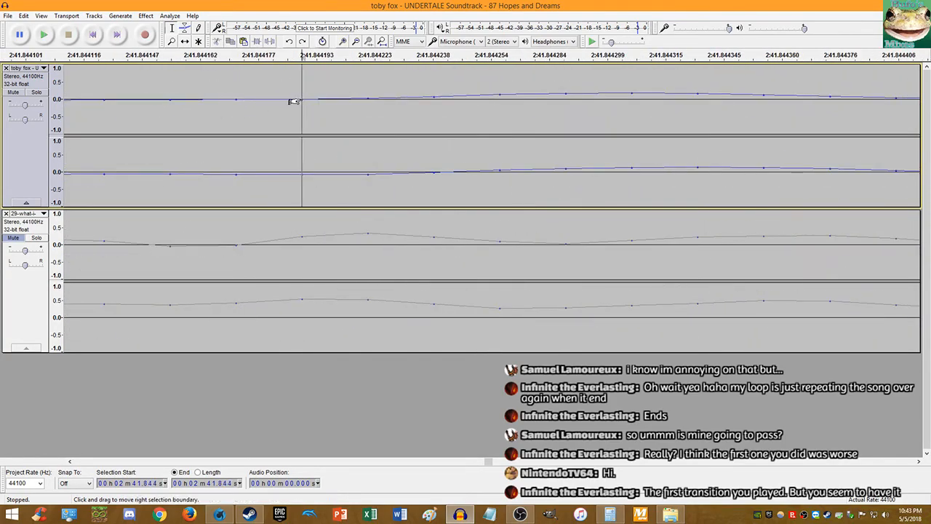
ctrl+scroll(359, 89, down, 20)
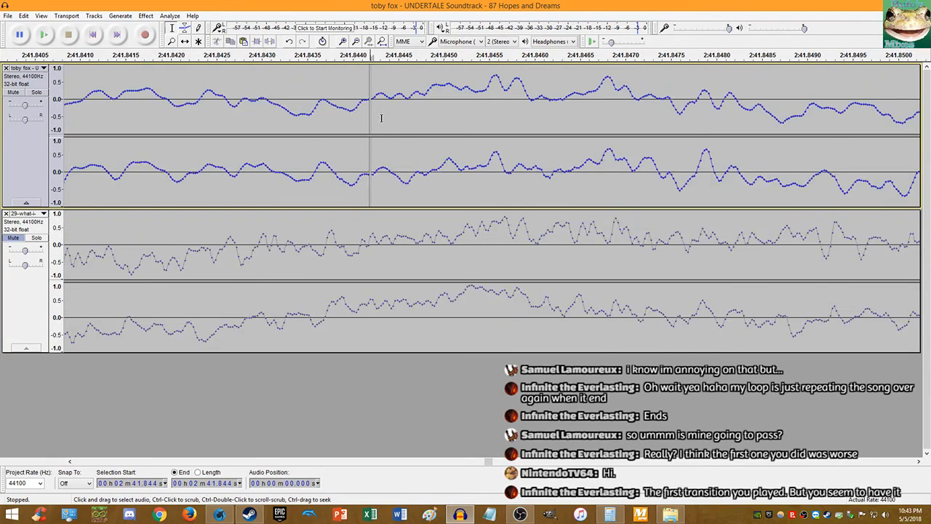
ctrl+scroll(400, 111, down, 1)
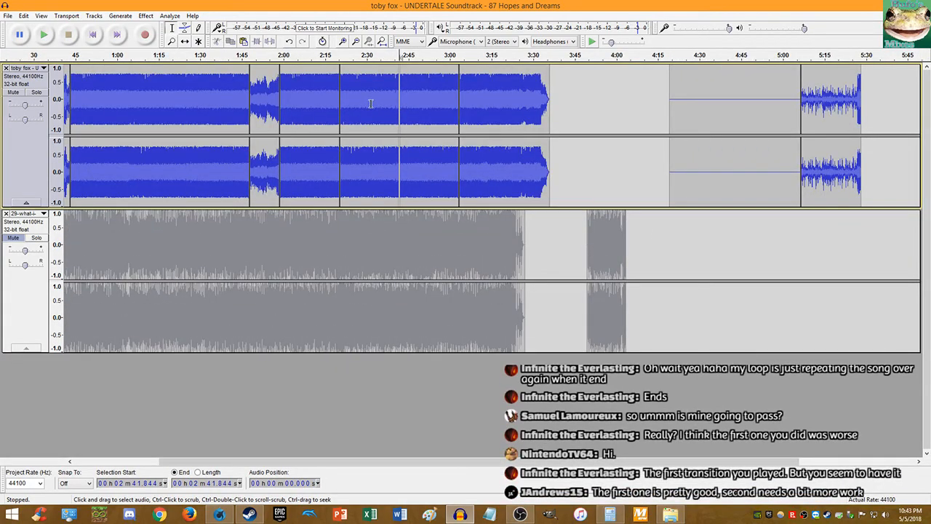
Step: Cut Hopes and Dreams from 1:58.677 to 2:41.844 and paste it into the empty space at about 3:08
click(371, 103)
drag(377, 105, 280, 102)
drag(373, 106, 399, 107)
key(ctrl+x)
click(474, 97)
key(ctrl+v)
Step: Play Hopes and Dreams from 1:56.326 to check the transition at the 1:58.677 join
click(273, 163)
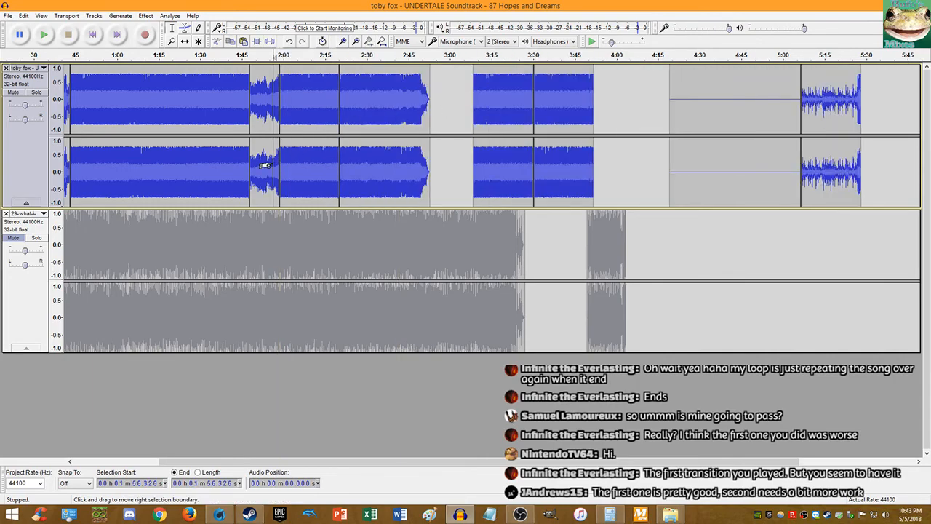
key(space)
scroll(292, 146, up, 3)
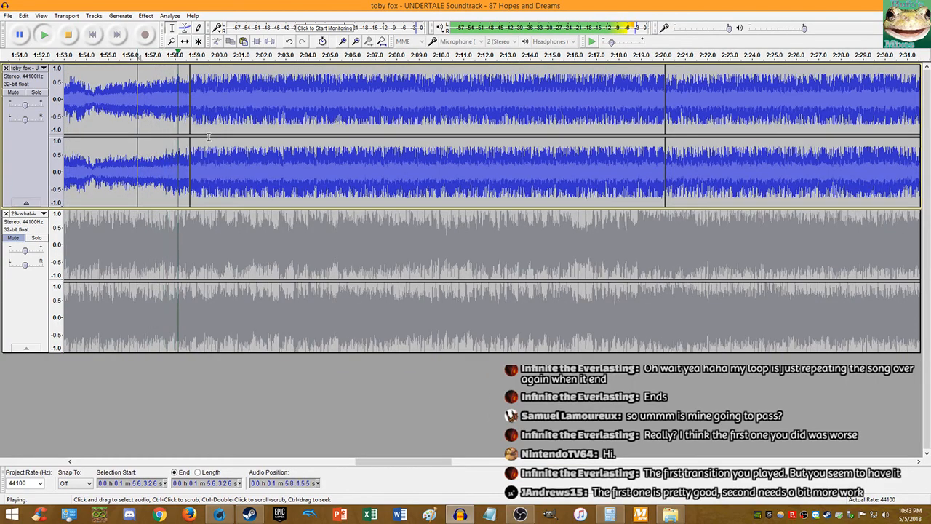
scroll(215, 134, down, 1)
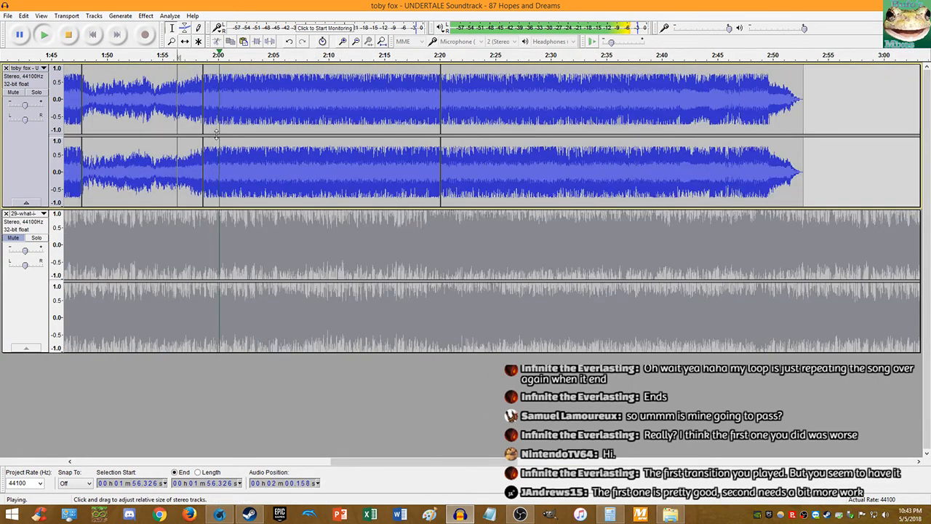
click(92, 35)
scroll(257, 110, down, 1)
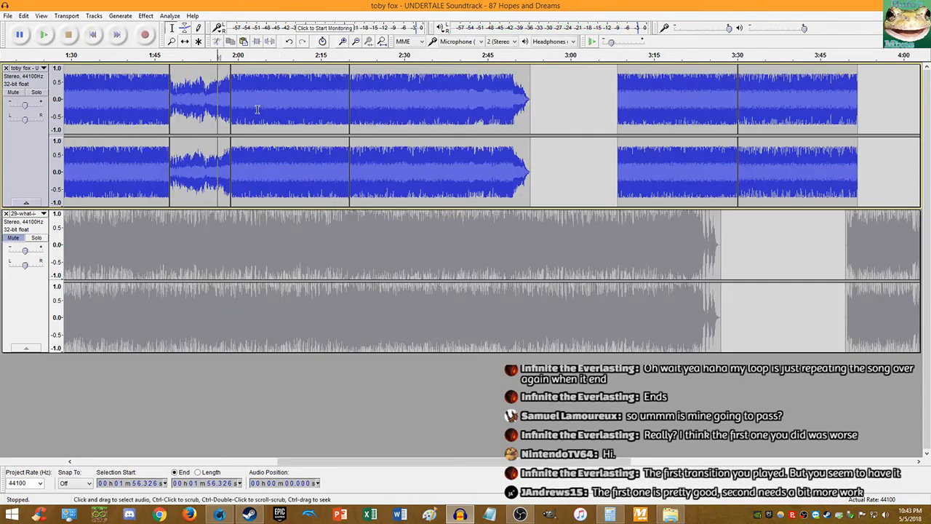
Step: Shift the closing clip to start at about 2:28, and move the parked section at about 3:08 to 2:20.093
drag(383, 94, 429, 93)
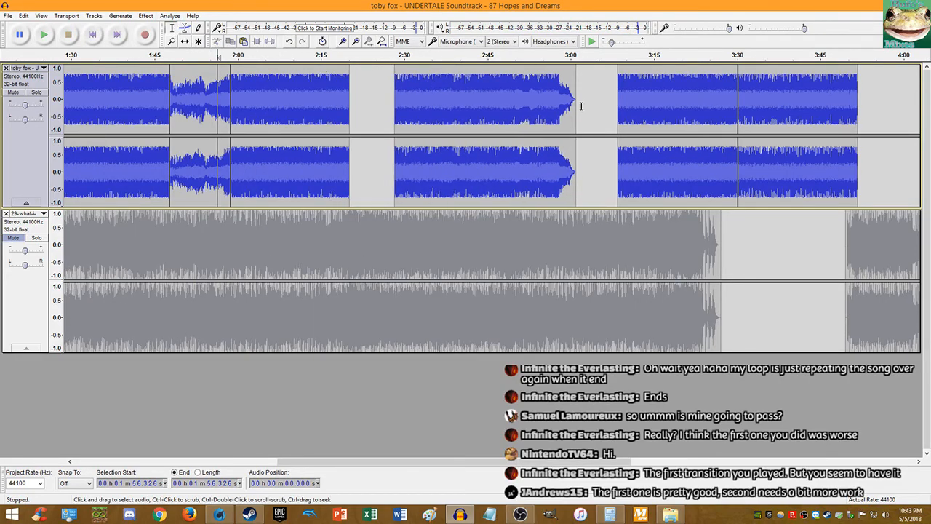
double_click(664, 111)
key(ctrl+x)
click(349, 107)
key(ctrl+v)
Step: Play across the 2:20.093 join from 2:19.067, and undo the paste there
click(344, 108)
key(space)
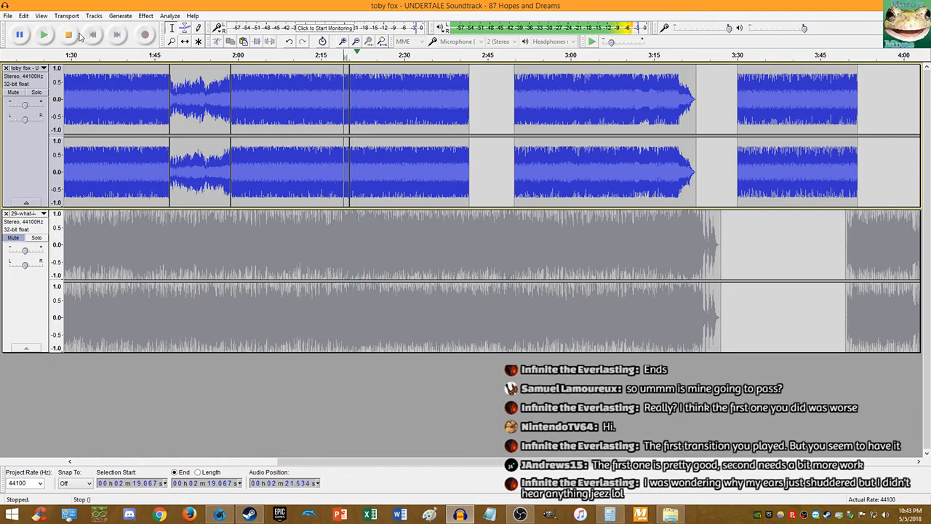
key(space)
key(ctrl+z)
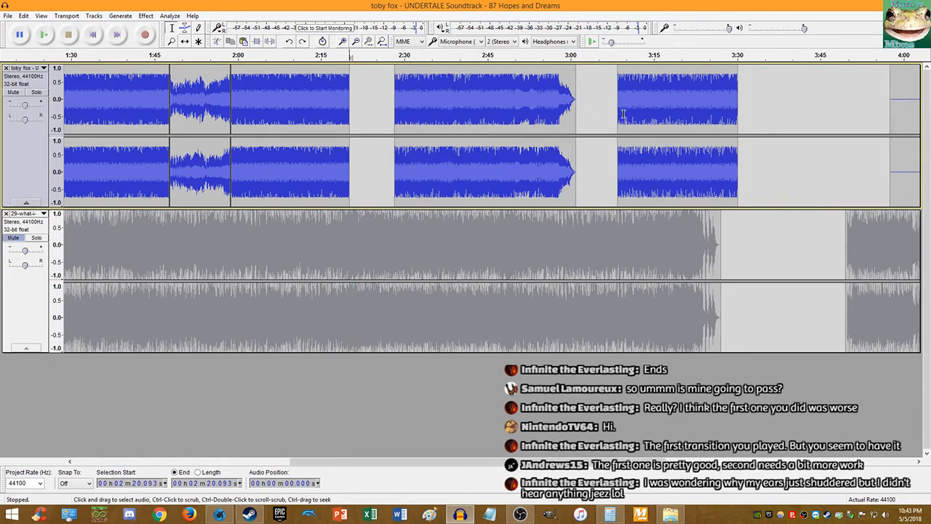
Step: Paste the cut section back at about 3:08, and cut the parked section starting at 3:30.093
click(620, 115)
key(ctrl+v)
double_click(752, 114)
key(Delete)
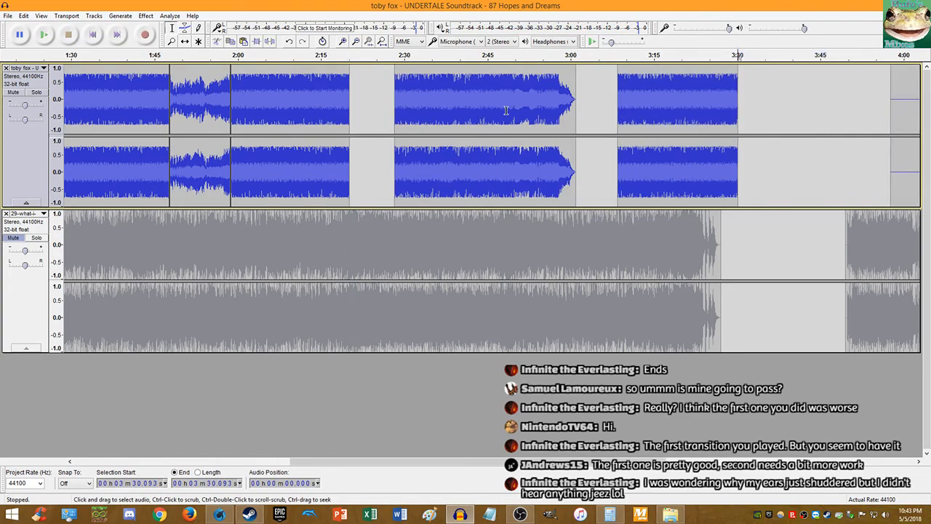
Step: Paste the cut section at 2:20.093 and play across the join from 2:19.417
click(349, 90)
key(ctrl+v)
key(space)
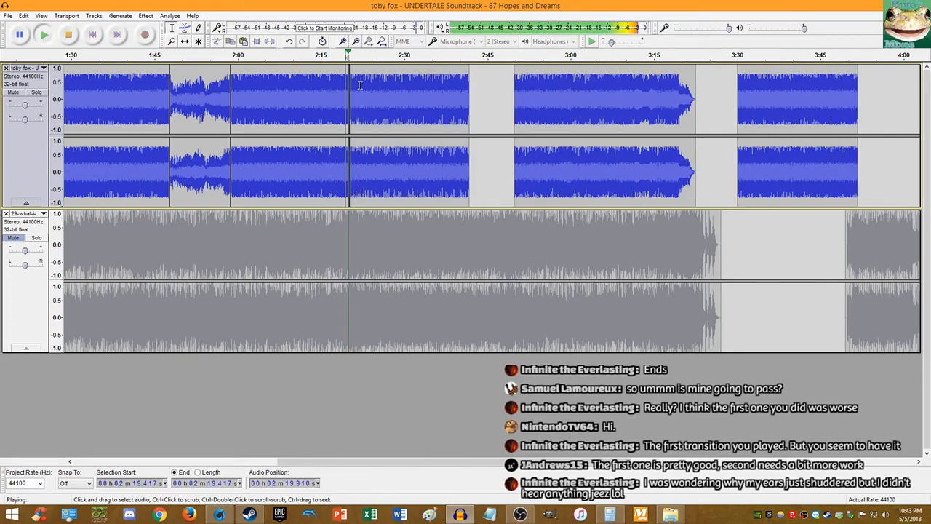
click(332, 83)
click(69, 34)
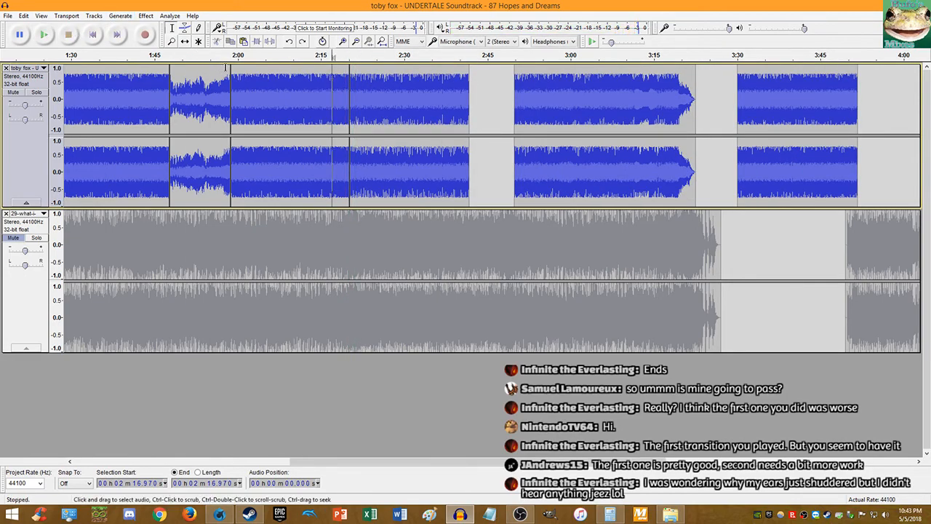
Step: Undo the section moves to restore both parked sections, and return the closing clip to the end of the segment at 2:20.093
double_click(430, 99)
key(Delete)
scroll(581, 105, down, 1)
key(ctrl+z)
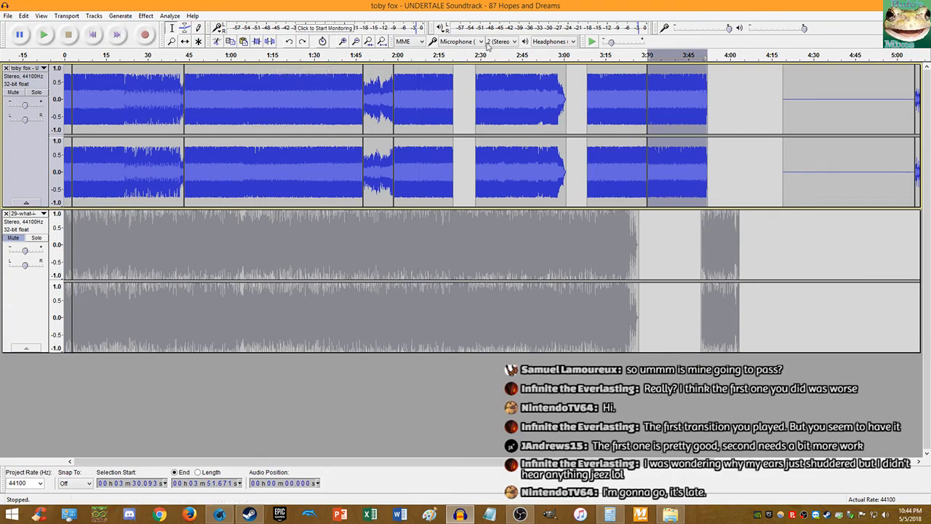
mouse_move(486, 93)
mouse_down()
mouse_move(470, 95)
mouse_move(495, 96)
mouse_up()
drag(493, 96, 493, 96)
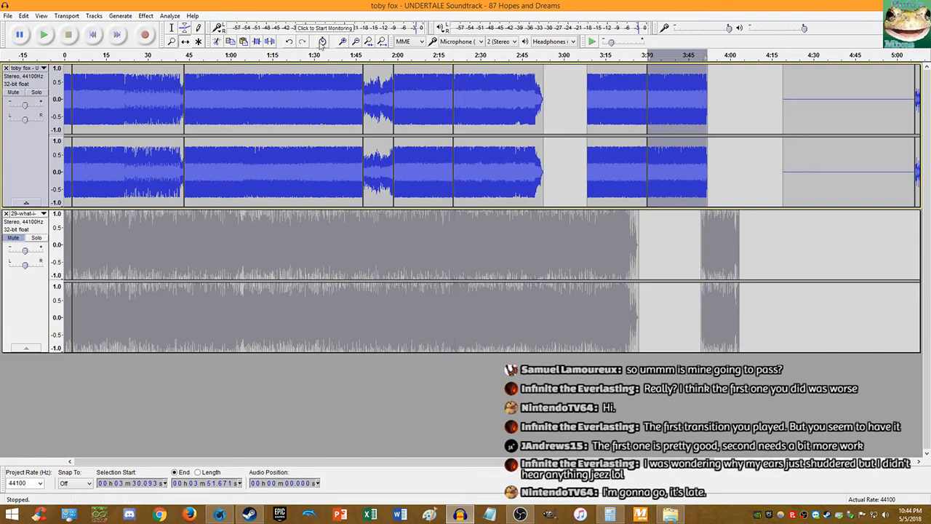
Step: Shift the closing clip of Hopes and Dreams to start at about 2:31, opening a gap after 2:20.093
click(173, 30)
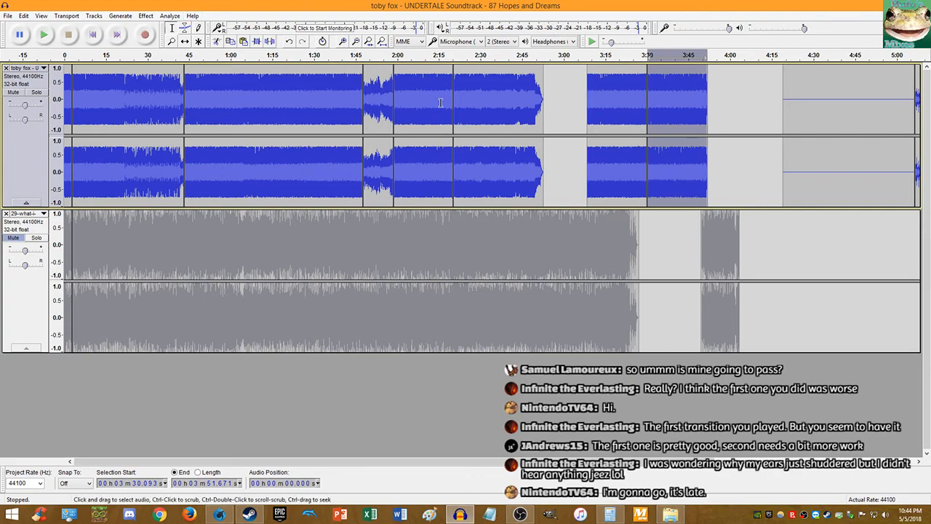
click(185, 41)
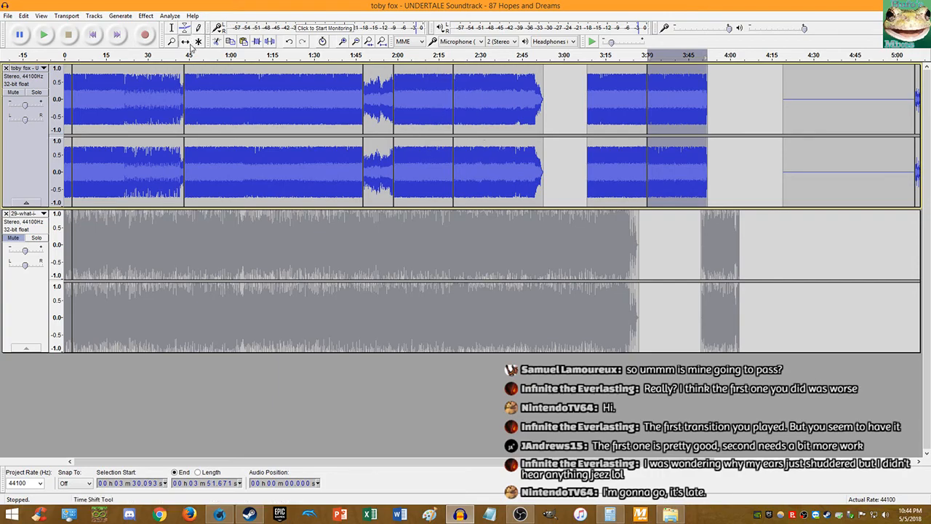
drag(479, 90, 511, 90)
click(171, 27)
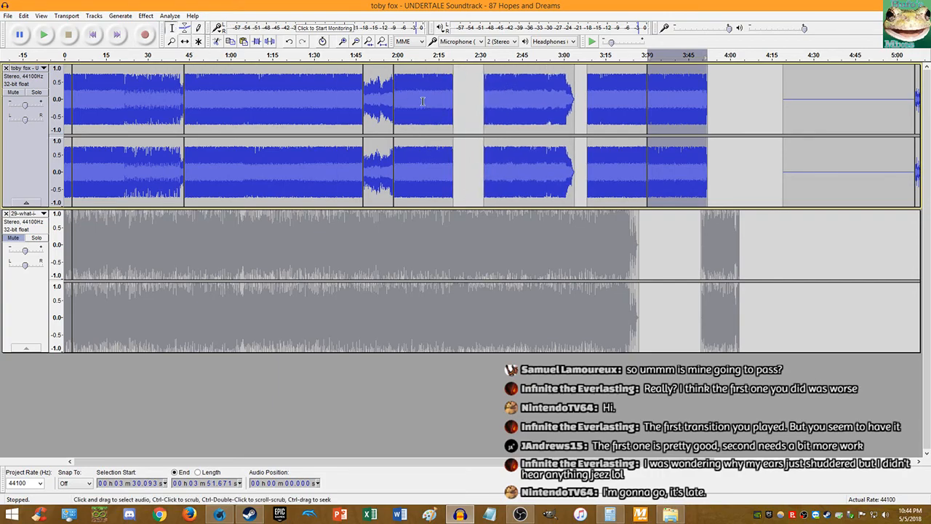
Step: Copy the Hopes and Dreams segment from 1:58.677 to 2:20.093 and paste it at 2:20.093
double_click(423, 101)
click(455, 97)
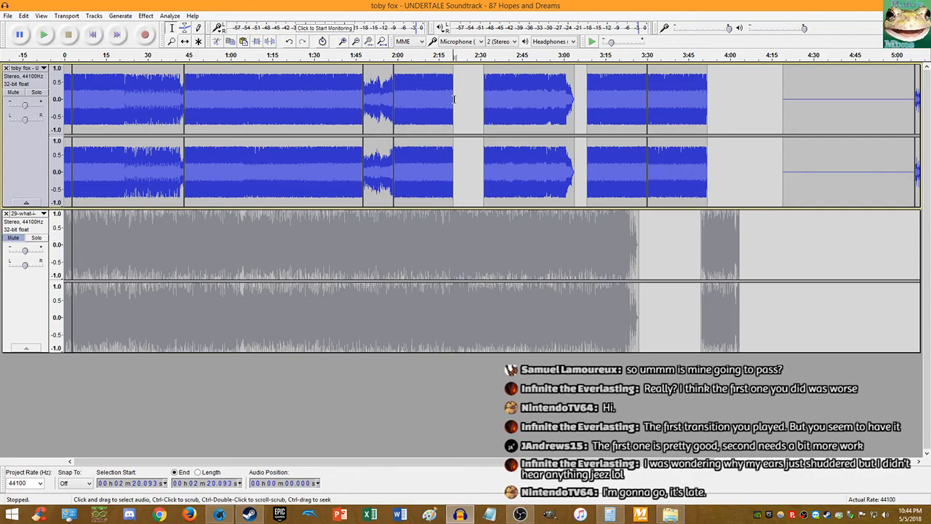
key(ctrl+v)
Step: Play repeatedly from 2:18.237 to check the loop join at 2:20.093
click(447, 102)
key(space)
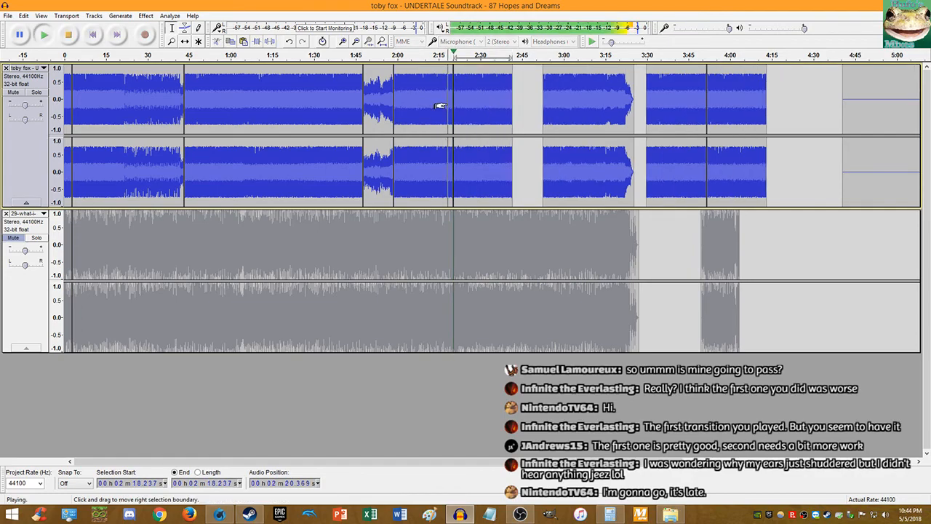
click(67, 40)
click(45, 38)
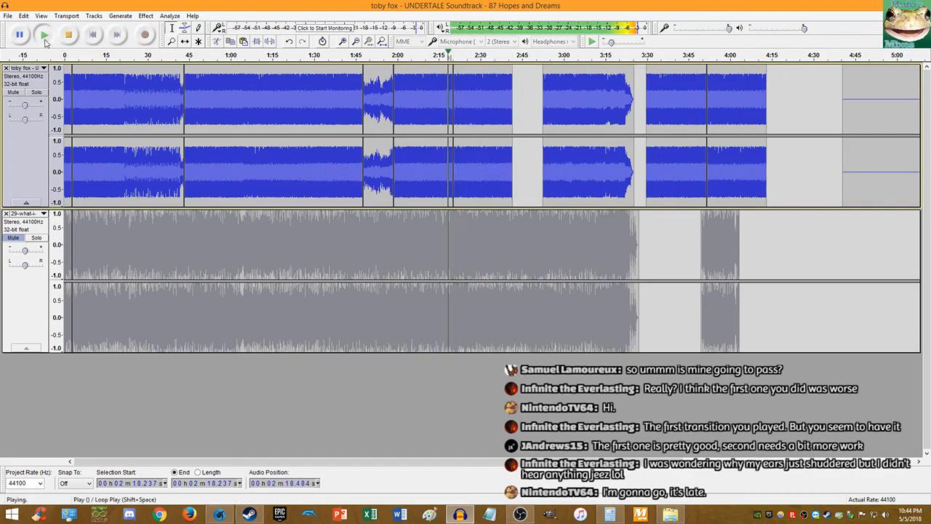
click(67, 39)
click(46, 37)
scroll(454, 101, up, 3)
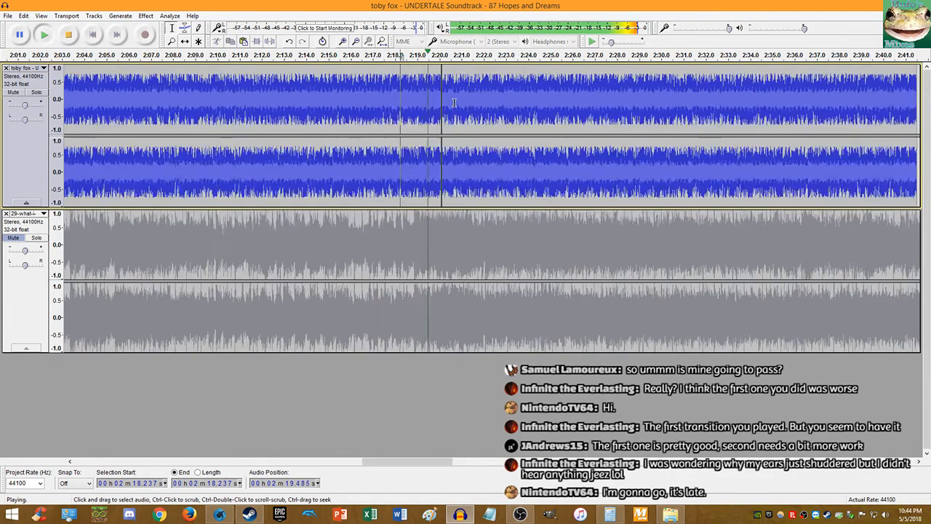
scroll(451, 103, down, 4)
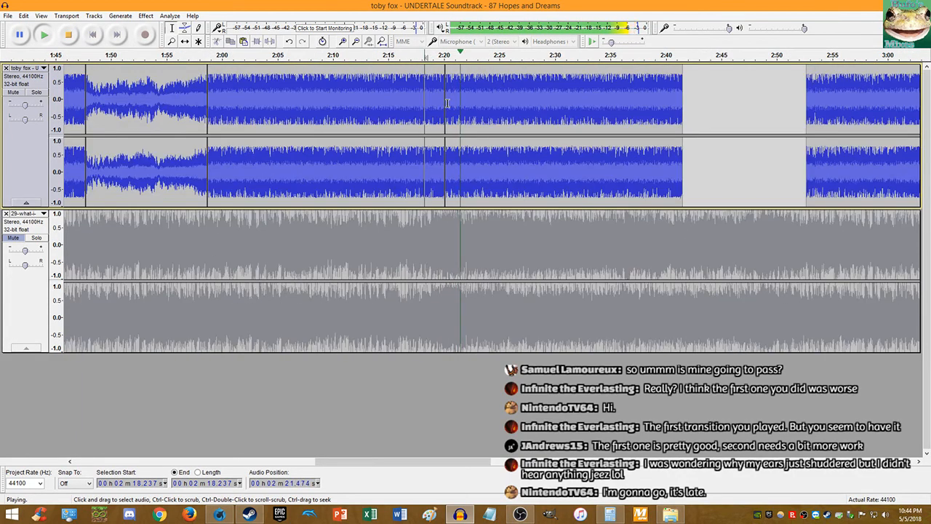
key(space)
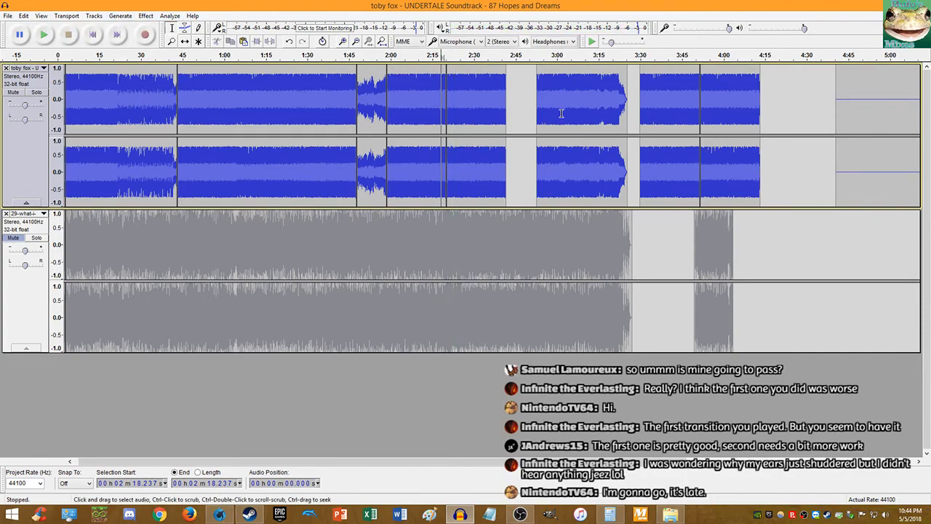
Step: Paste another copy of the segment at 2:41.509 and move the closing clip against its end at 3:02.925
click(506, 122)
key(ctrl+v)
click(185, 41)
drag(627, 151, 596, 159)
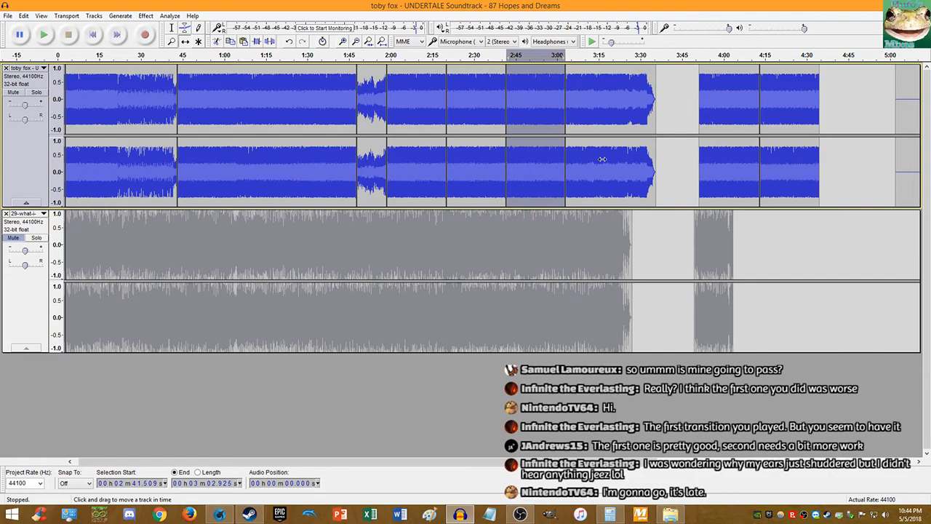
Step: Delete the repeated Hopes and Dreams segment between 2:20.093 and 2:41.509
click(171, 28)
double_click(477, 99)
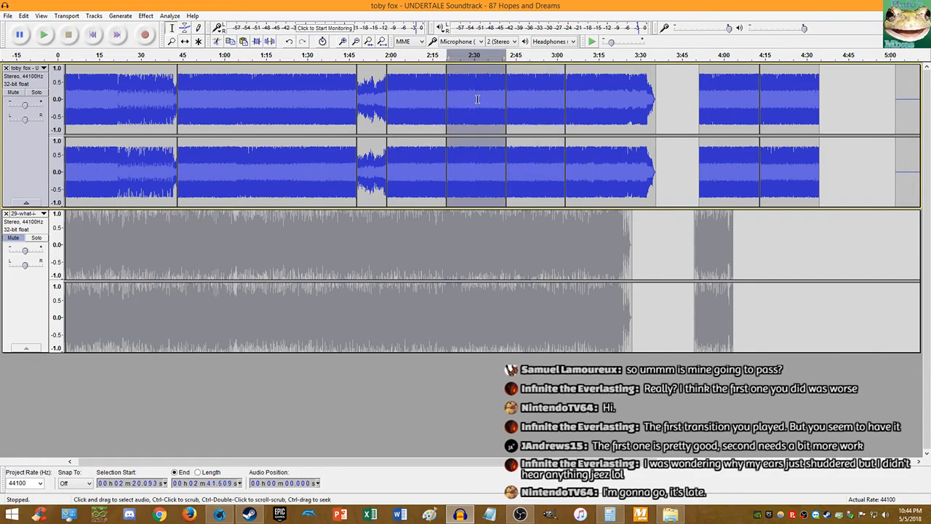
key(Delete)
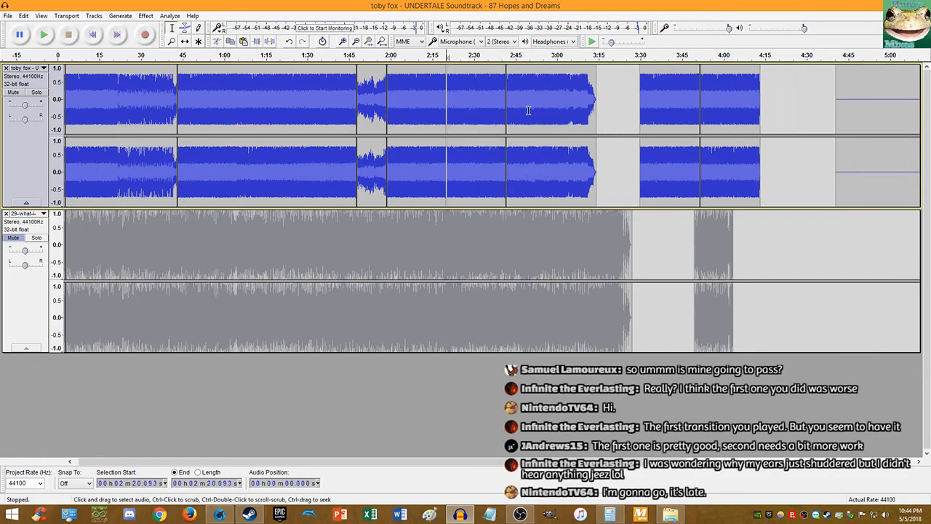
Step: Unmute What I'm Made Of and play both tracks from 3:14.166, where the closing Hopes and Dreams clip ends
click(596, 225)
click(13, 237)
click(44, 34)
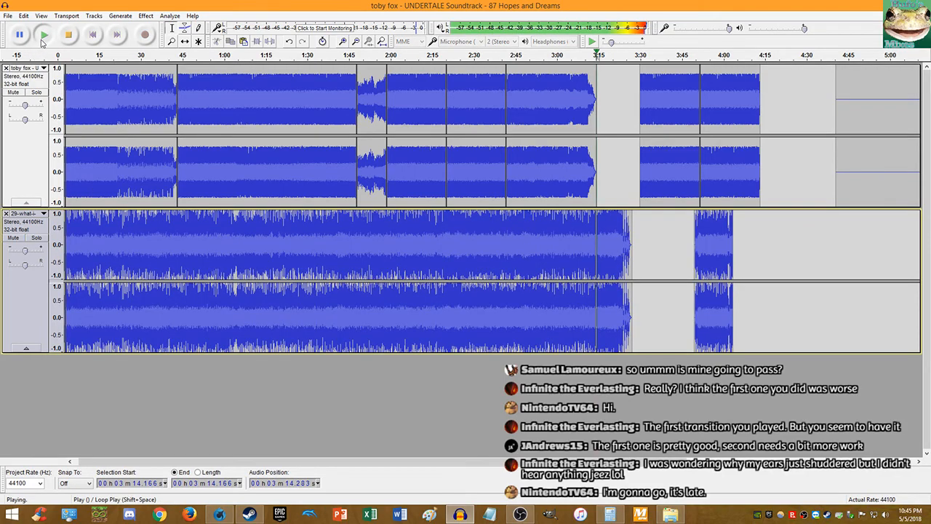
key(space)
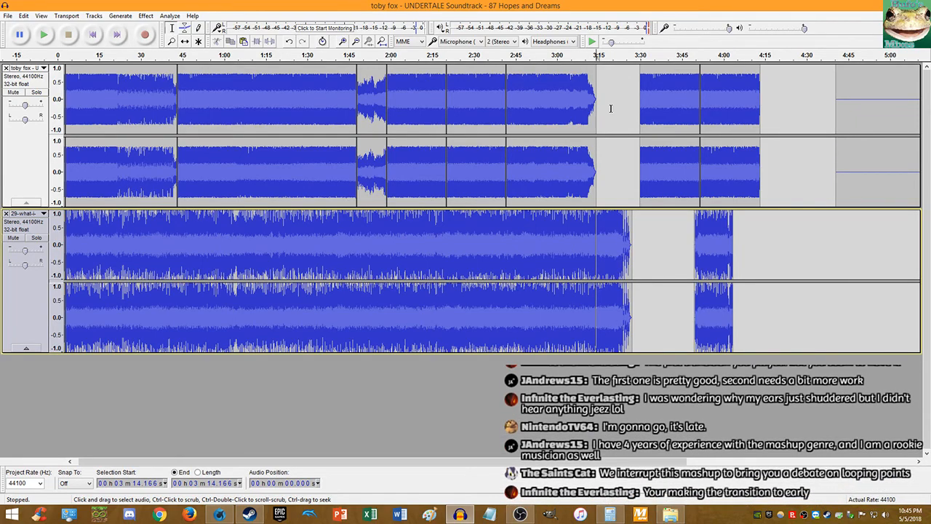
Step: Delete the silent Hopes and Dreams clip from 4:40.675 to 5:27.874, pulling the final clip forward
double_click(681, 181)
double_click(863, 196)
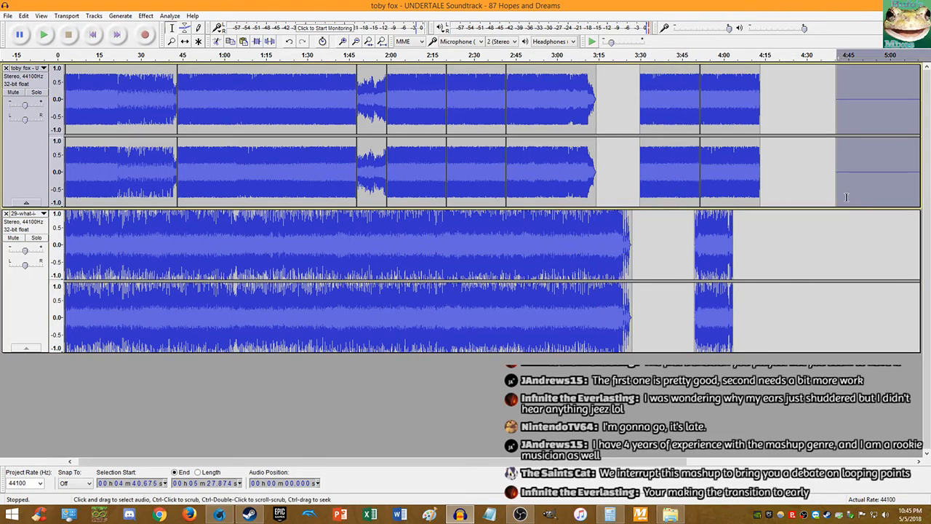
key(ctrl+v)
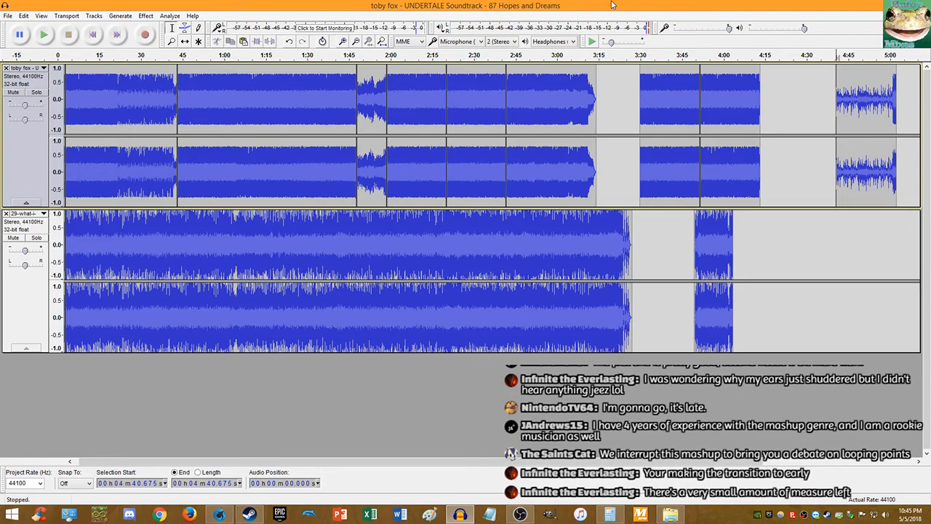
click(379, 149)
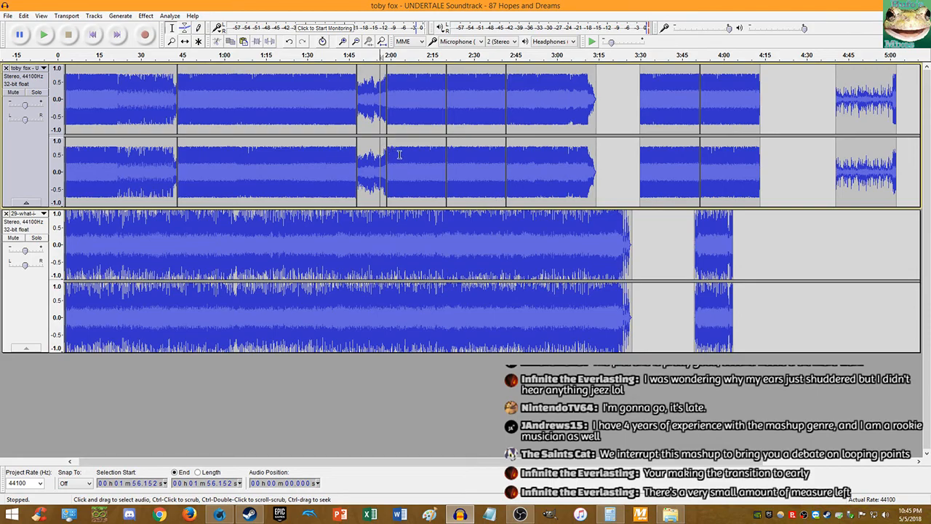
key(ctrl+z)
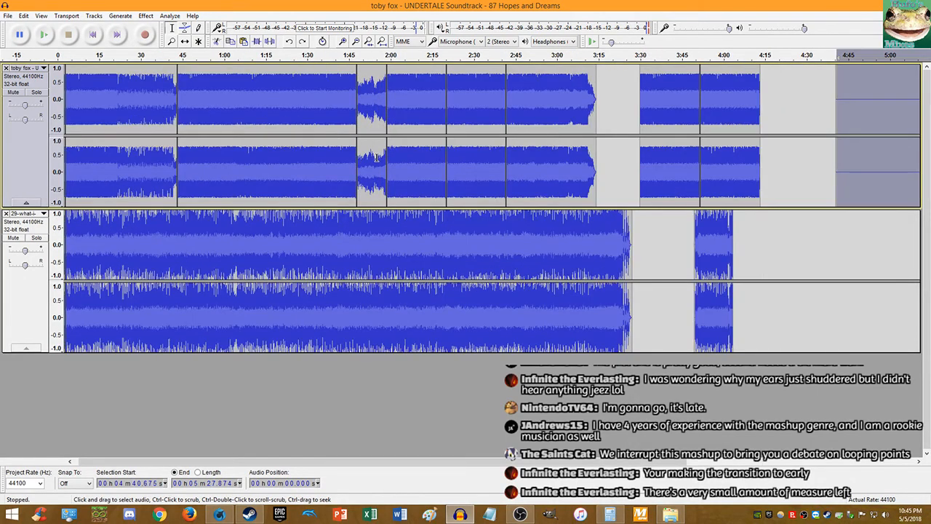
key(ctrl+y)
Step: Mute What I'm Made Of and play Hopes and Dreams from 1:57.550 to check the join at 1:58.677
click(384, 165)
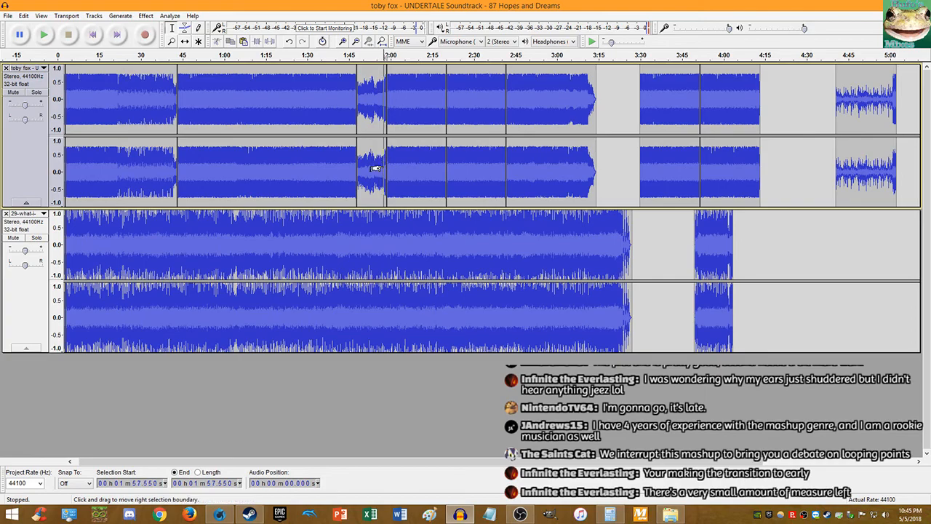
key(ctrl+1)
key(ctrl+1)
key(ctrl+1)
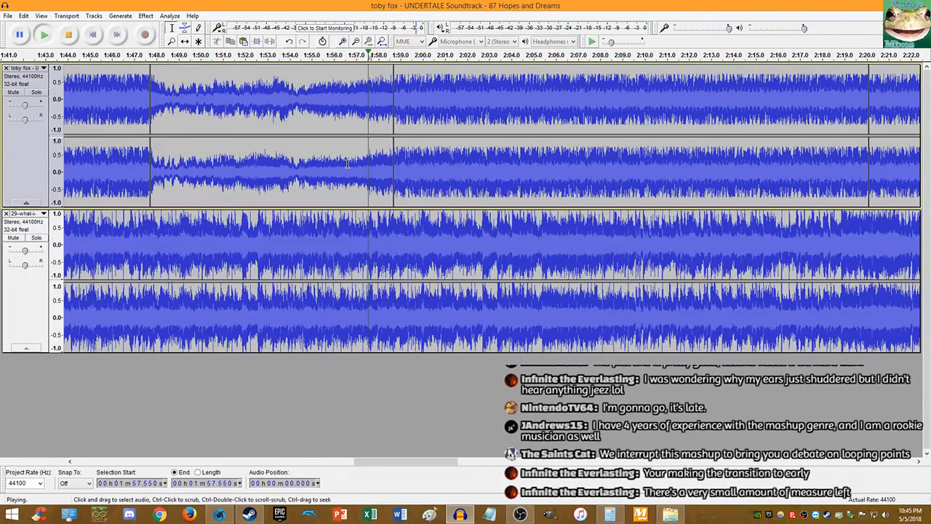
key(space)
click(13, 238)
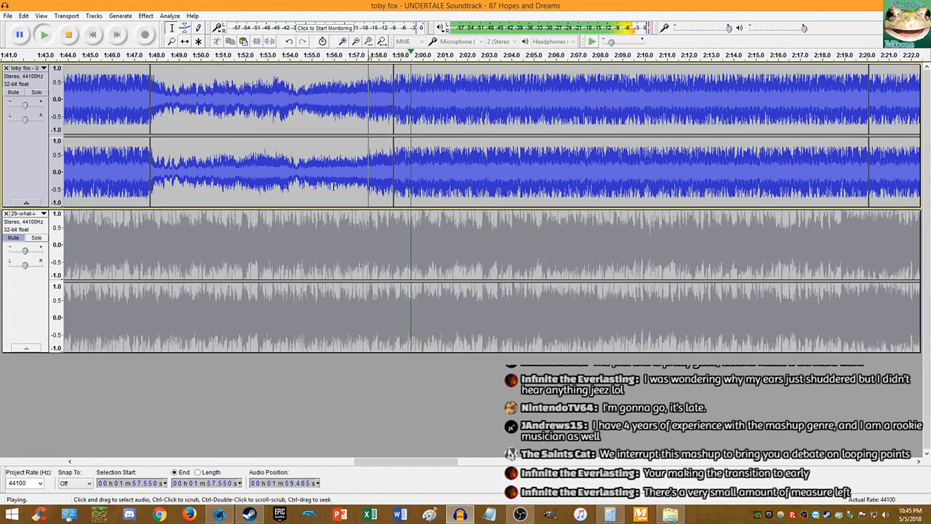
click(67, 36)
click(44, 36)
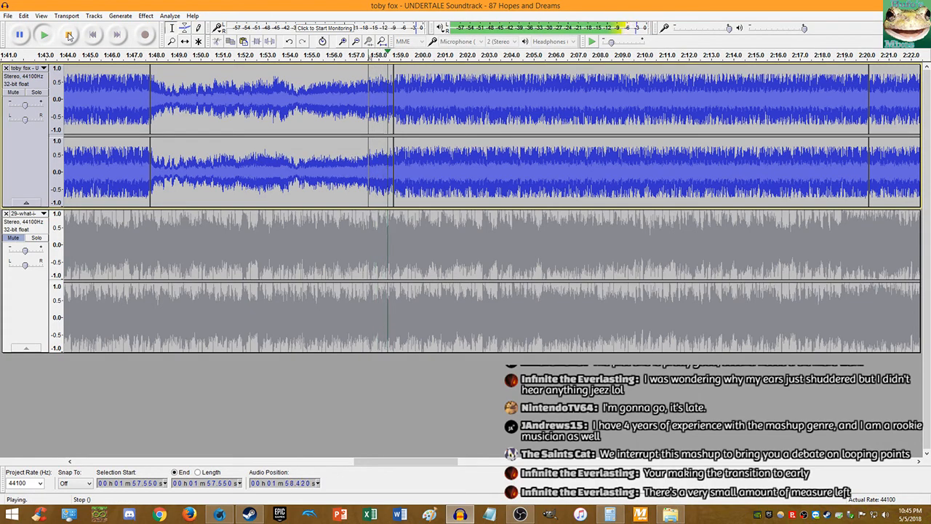
Step: Play Hopes and Dreams from 2:18.652 across the join at 2:20.093
key(ctrl+3)
key(ctrl+3)
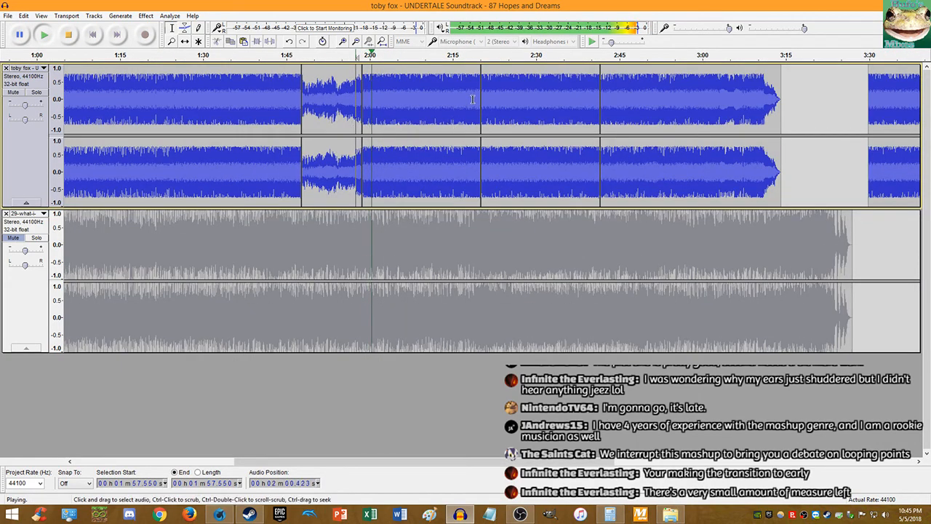
click(44, 36)
scroll(511, 100, up, 3)
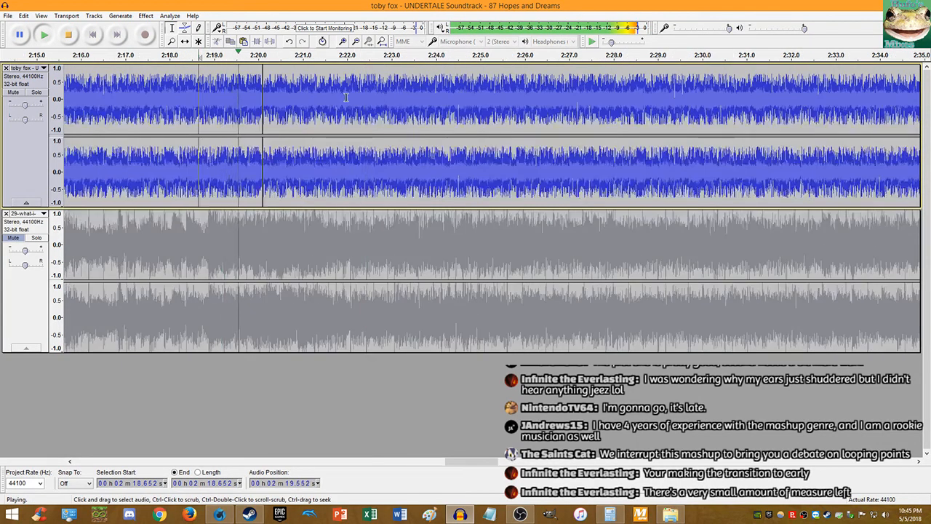
key(space)
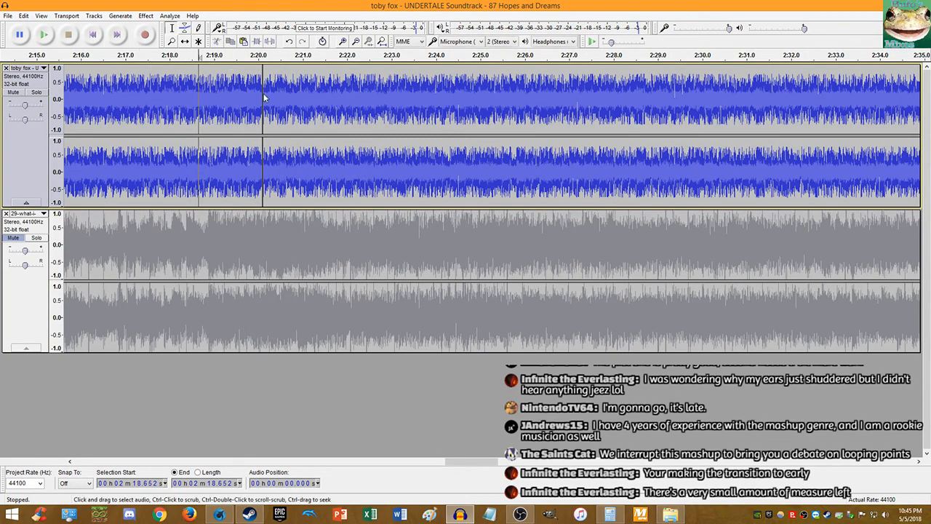
Step: Inspect the join at 2:20.093 closely and replay it from 2:19.746
scroll(252, 93, up, 3)
scroll(261, 97, up, 3)
scroll(283, 110, down, 3)
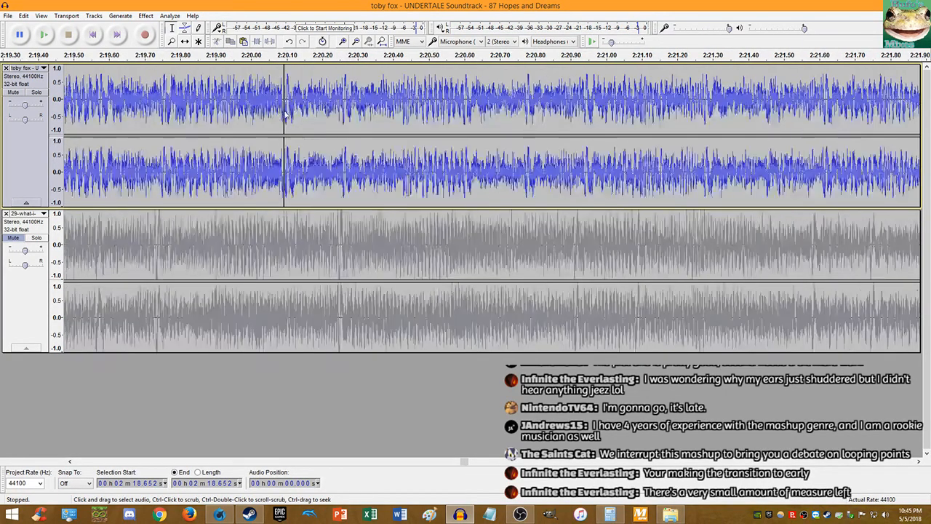
click(153, 105)
key(space)
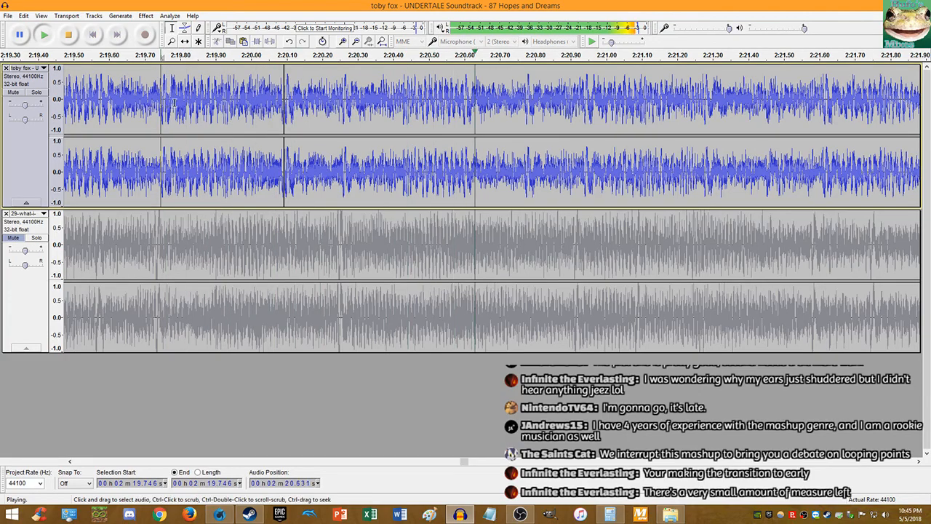
scroll(183, 104, down, 4)
scroll(183, 103, down, 3)
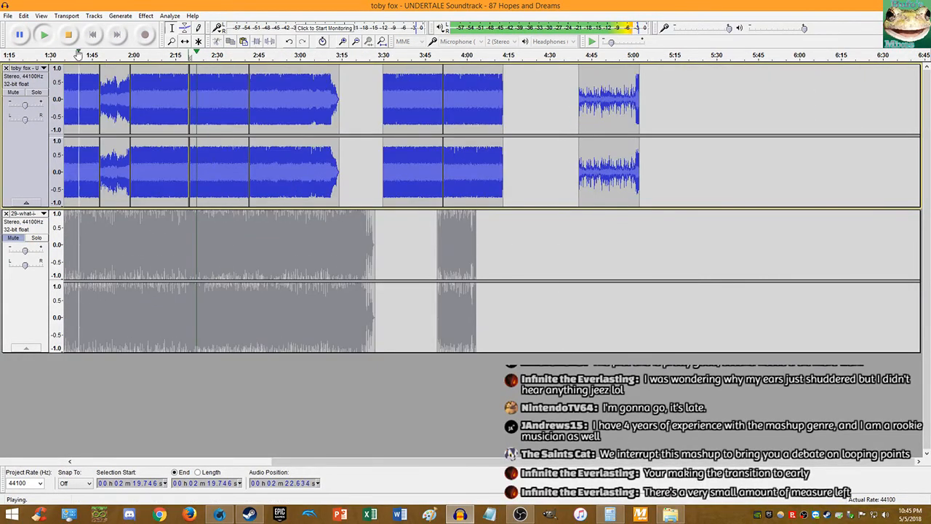
click(69, 35)
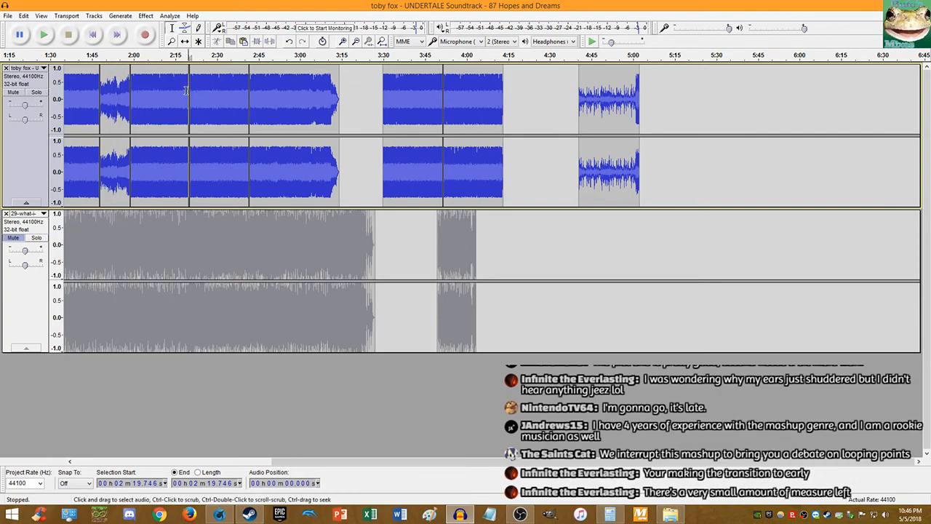
Step: Play the spare Hopes and Dreams clips from 3:29.919, 4:12.111 and 3:51.509 to compare their starts and end
scroll(185, 90, up, 5)
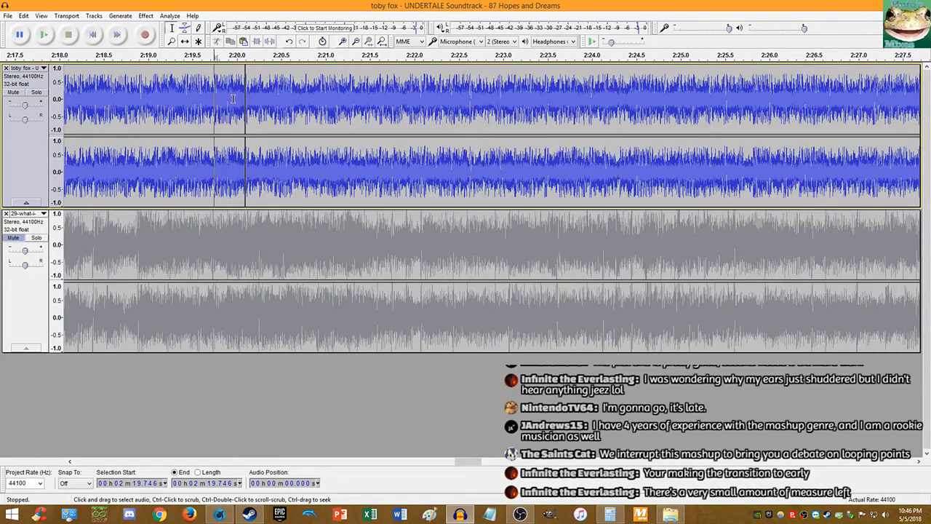
scroll(233, 98, down, 4)
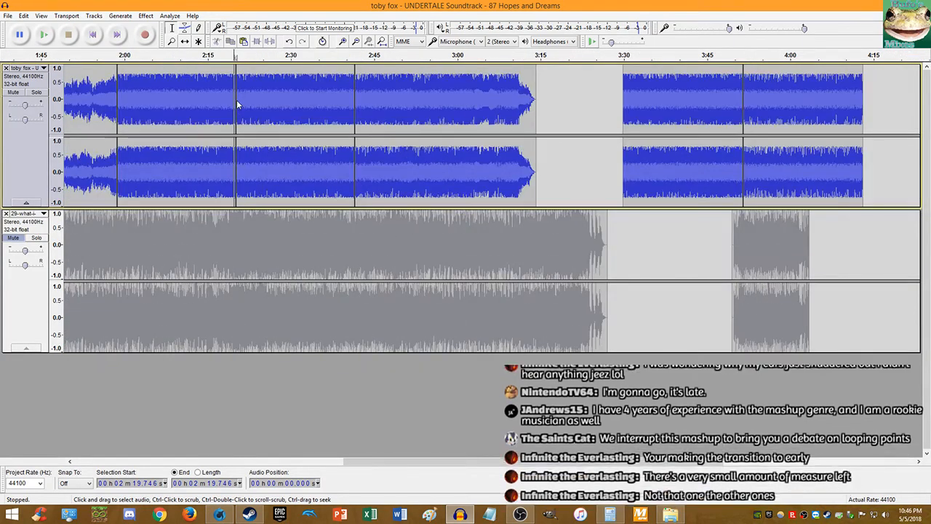
click(622, 106)
key(space)
key(space)
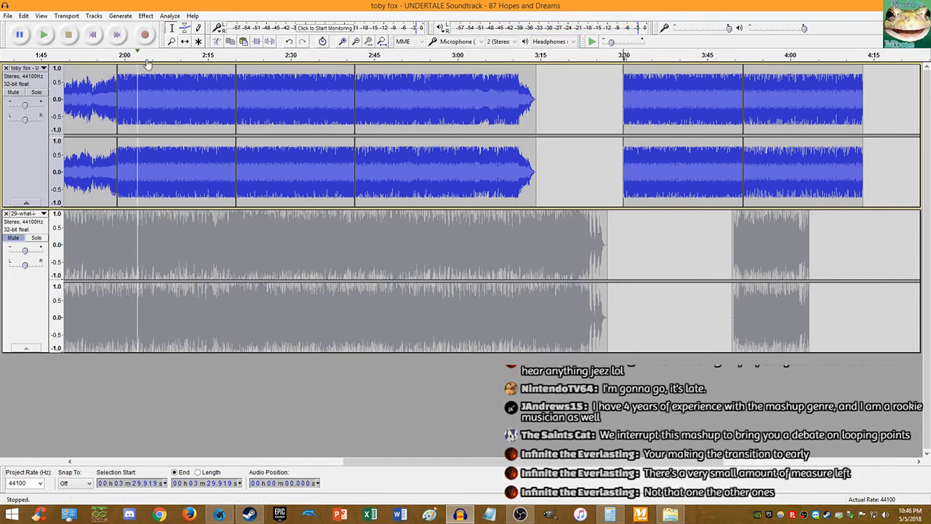
click(858, 108)
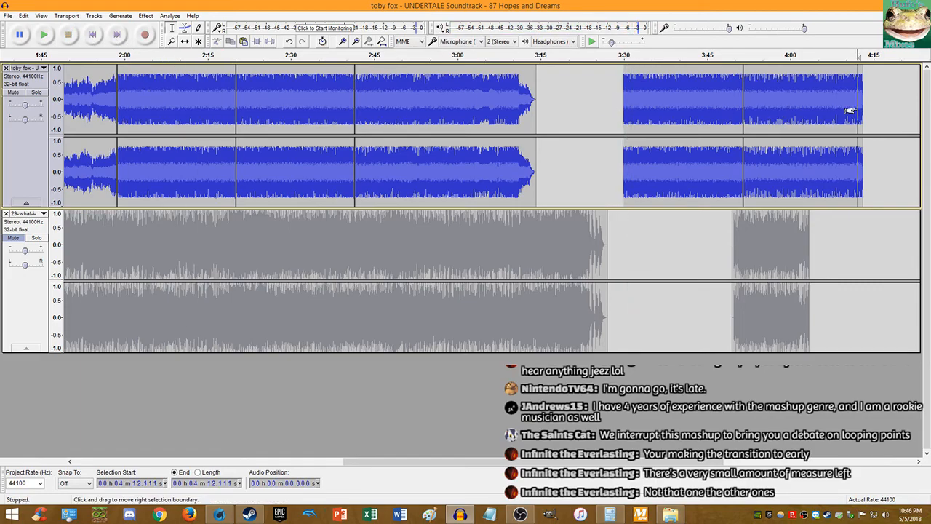
key(space)
scroll(860, 108, up, 2)
scroll(617, 138, down, 1)
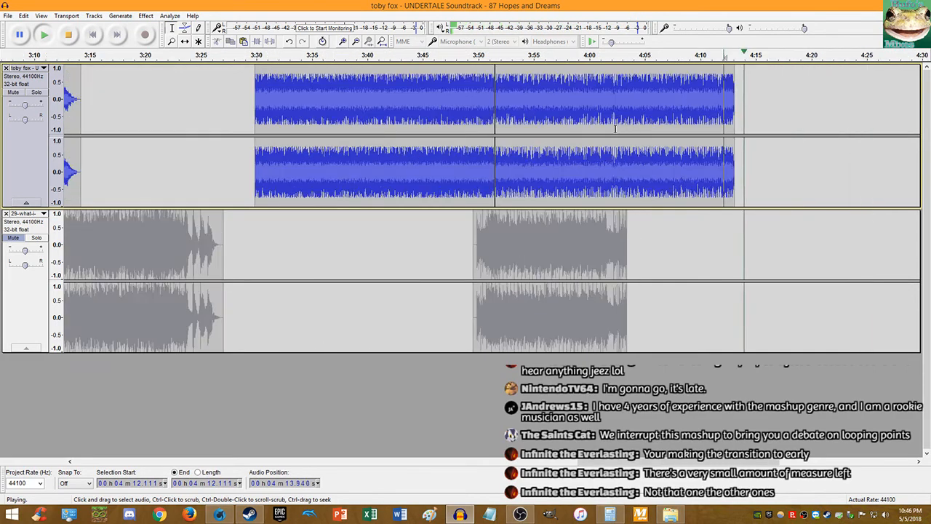
click(496, 220)
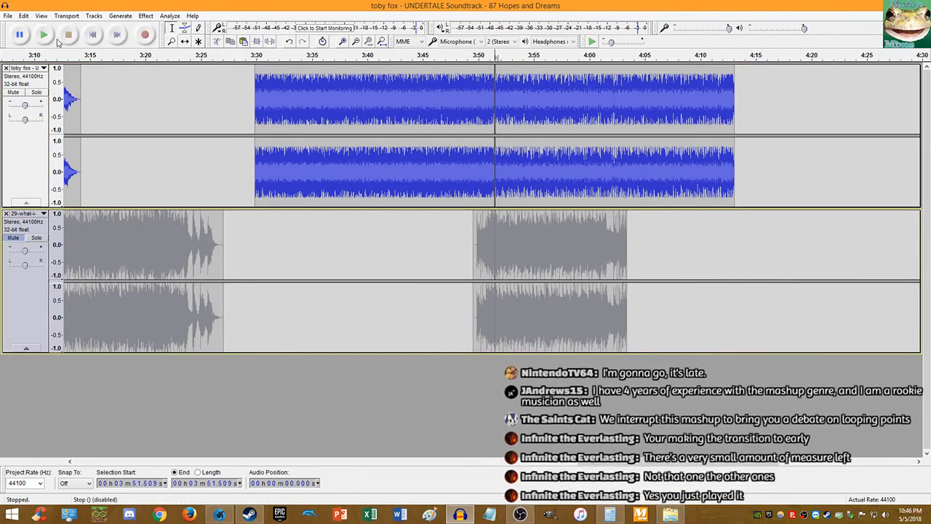
click(44, 35)
click(68, 34)
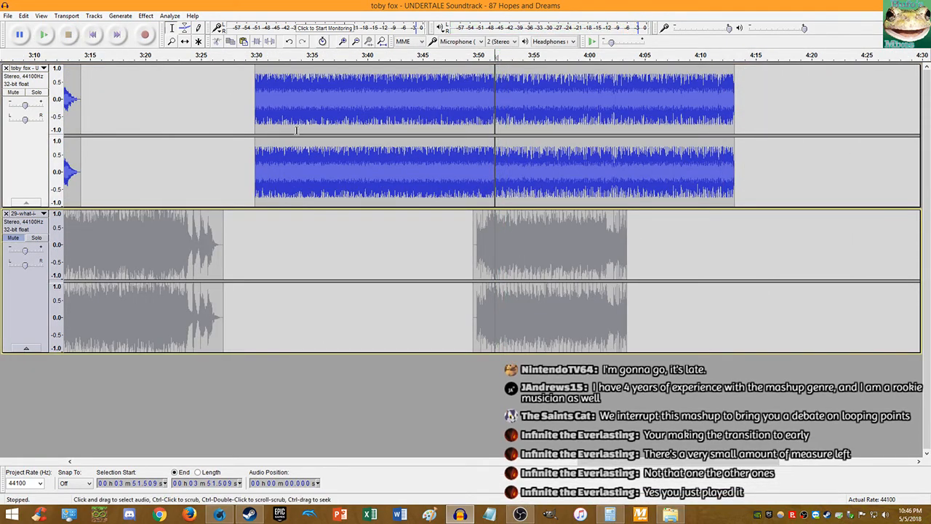
scroll(311, 137, down, 1)
scroll(312, 137, down, 1)
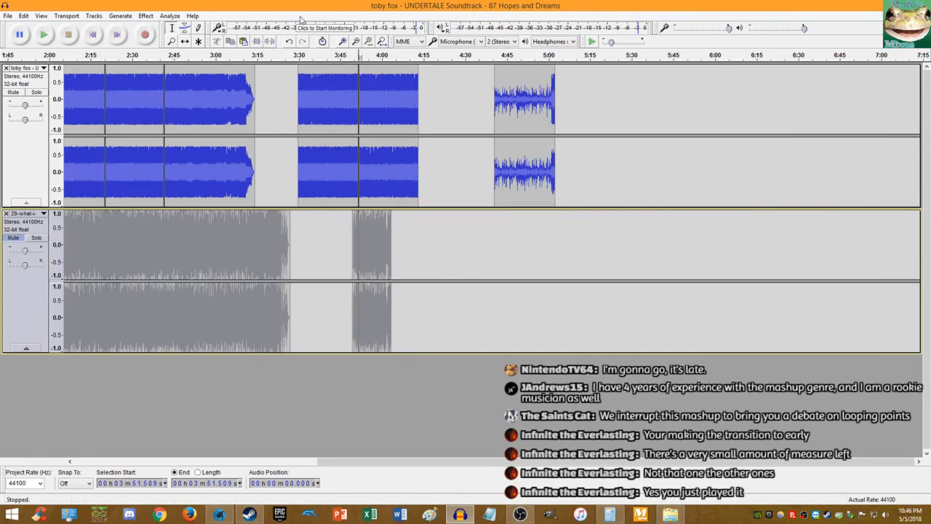
scroll(313, 163, left, 5)
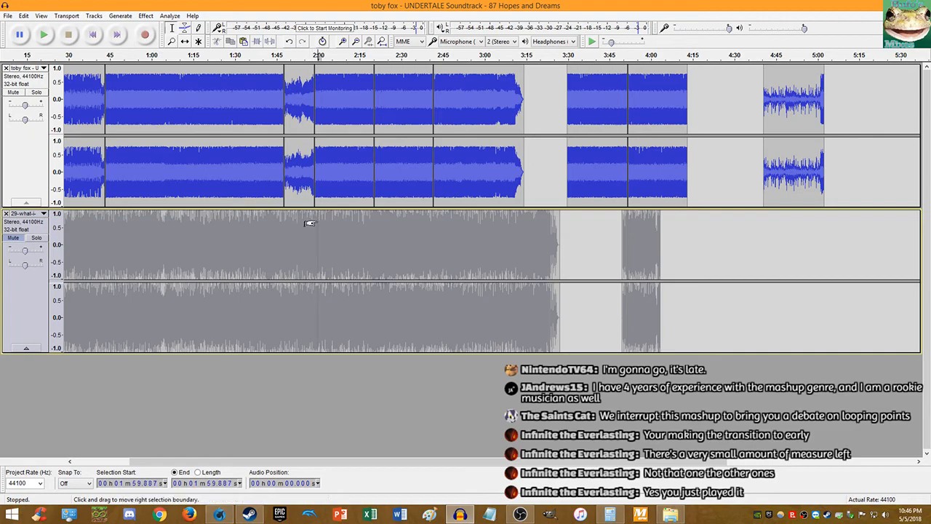
click(314, 222)
click(105, 213)
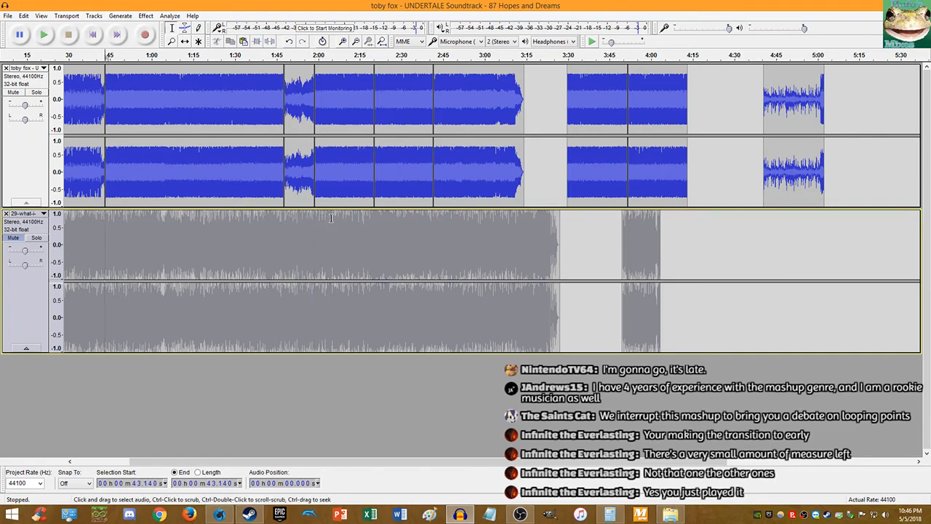
click(426, 172)
click(359, 168)
click(414, 167)
click(466, 165)
click(396, 166)
click(342, 166)
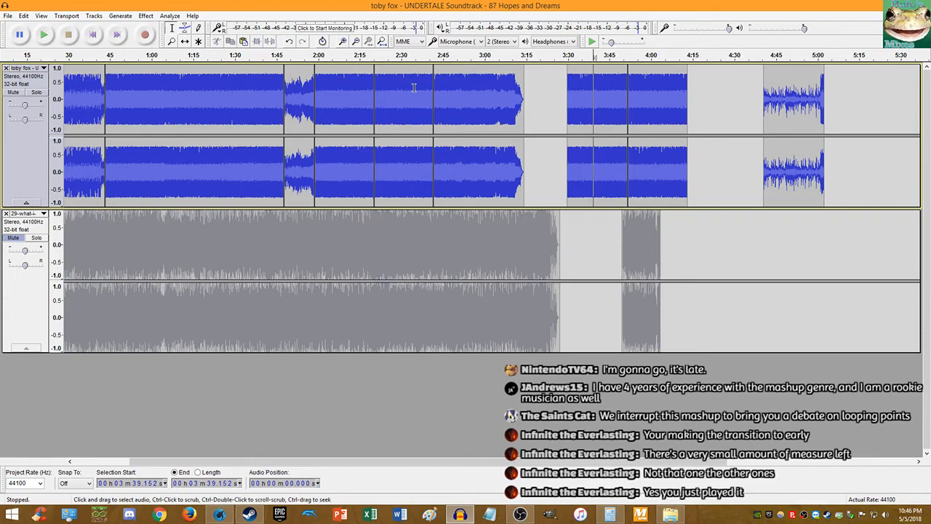
Step: Replay the first spare Hopes and Dreams clip from its start at 3:29.919
click(569, 160)
click(628, 219)
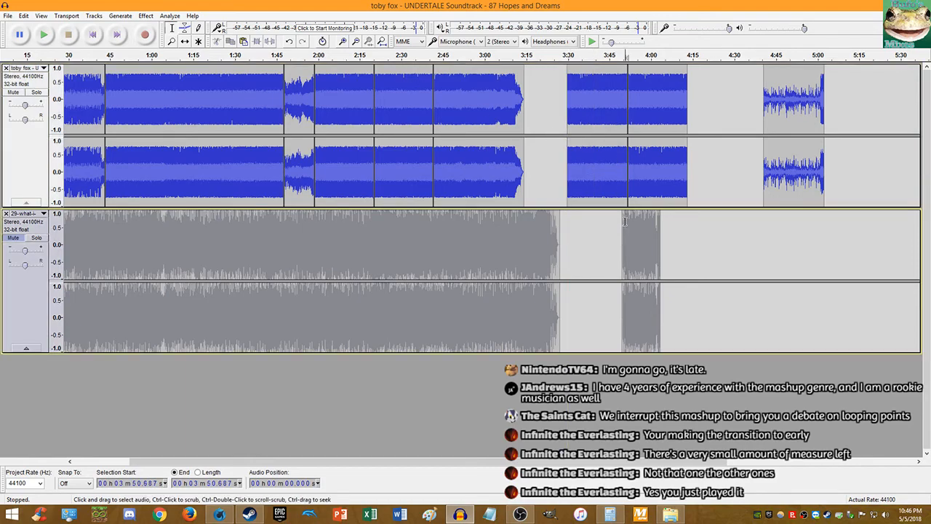
click(569, 219)
click(45, 36)
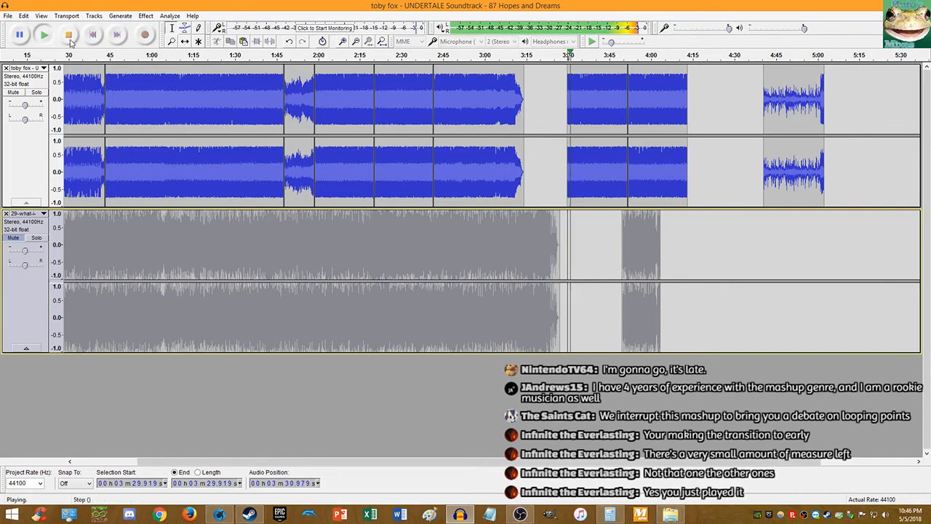
click(69, 40)
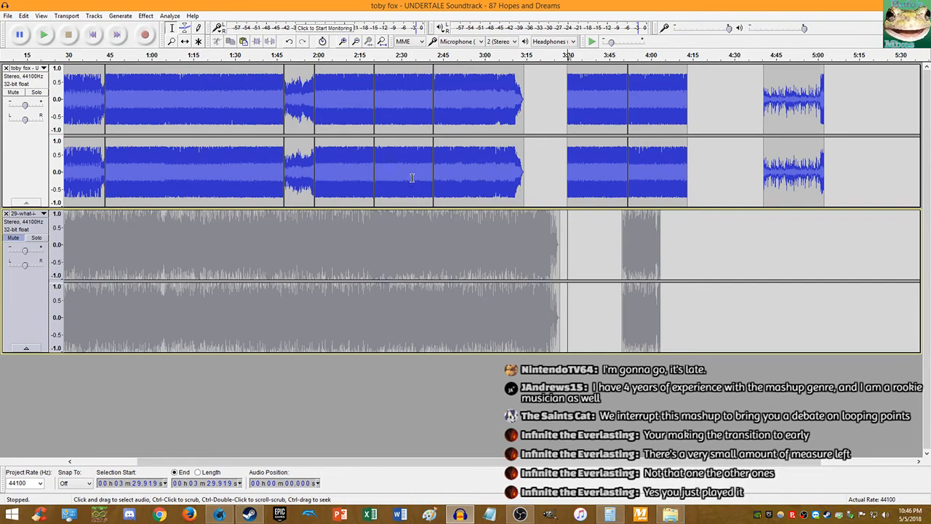
Step: Undo the recent Hopes and Dreams edits back through the cut of the section from 1:58.677 to 2:41.844
key(ctrl+z)
key(ctrl+z)
key(ctrl+z)
key(ctrl+z)
key(ctrl+z)
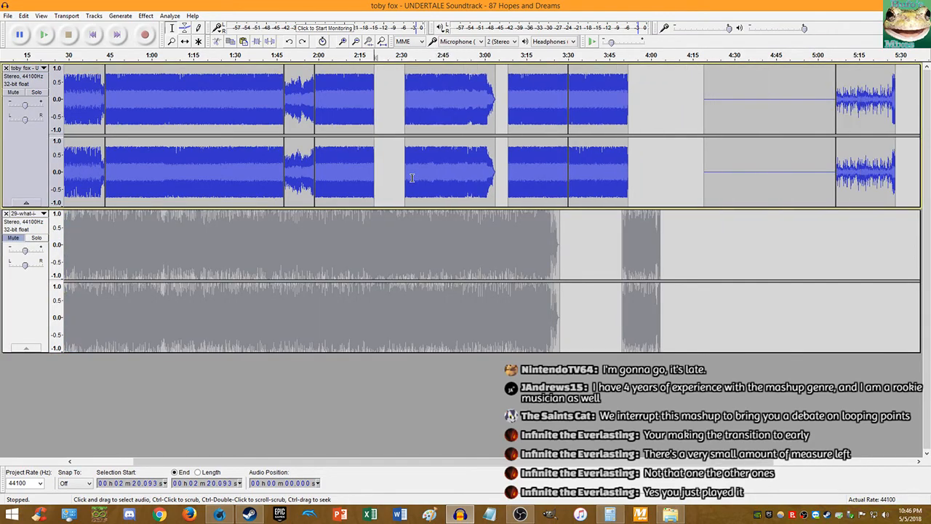
key(ctrl+z)
key(ctrl+z)
key(ctrl+z)
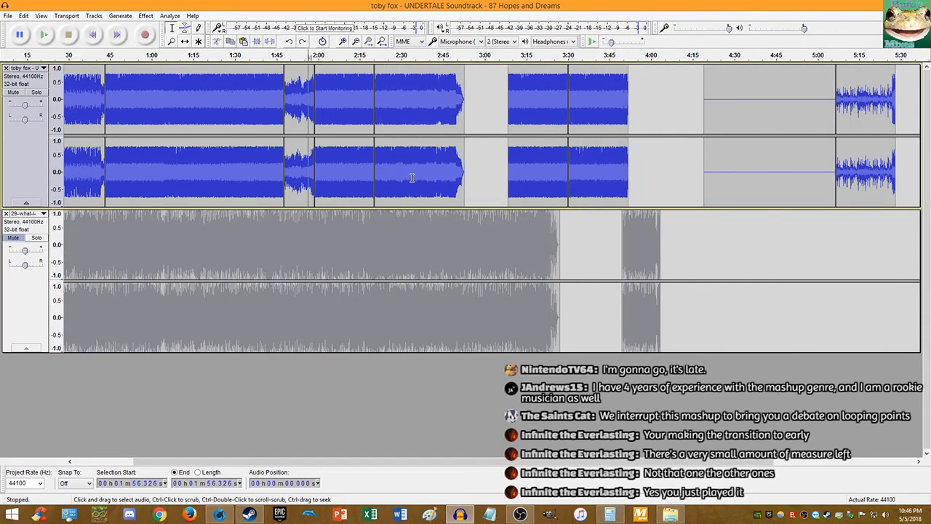
key(ctrl+z)
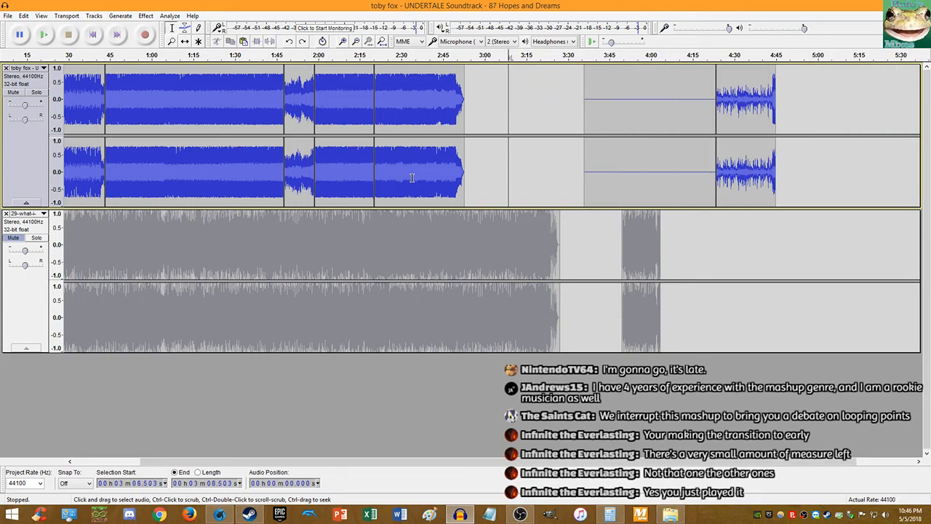
key(ctrl+z)
key(Right)
key(ctrl+z)
key(ctrl+y)
key(ctrl+y)
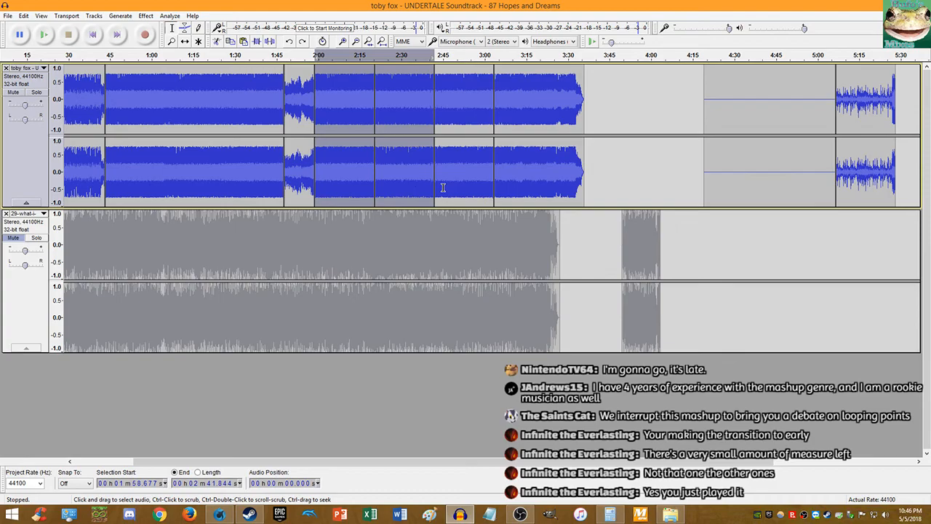
Step: Place the cursor on the zero crossing at about 2:41.853, just after the join at 2:41.844 in Hopes and Dreams
key(Right)
scroll(434, 162, up, 9)
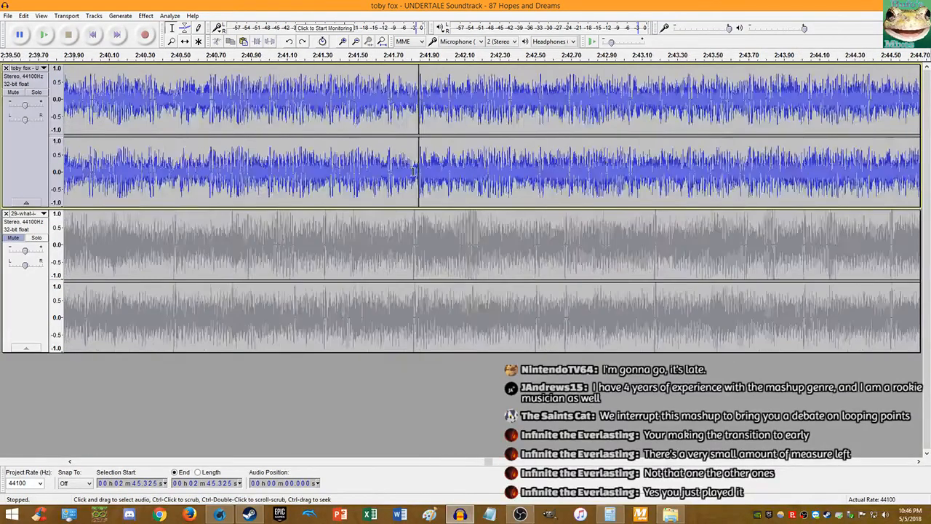
scroll(445, 178, up, 8)
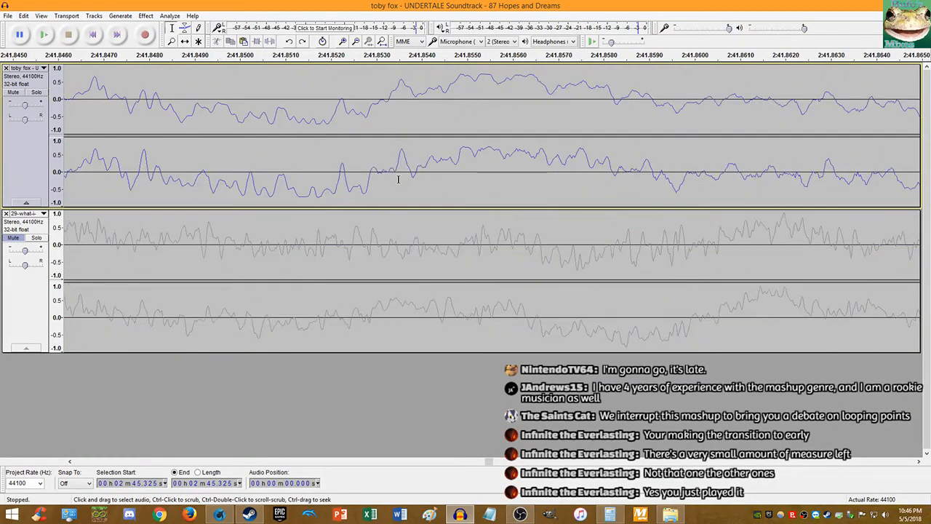
scroll(377, 177, up, 2)
click(352, 172)
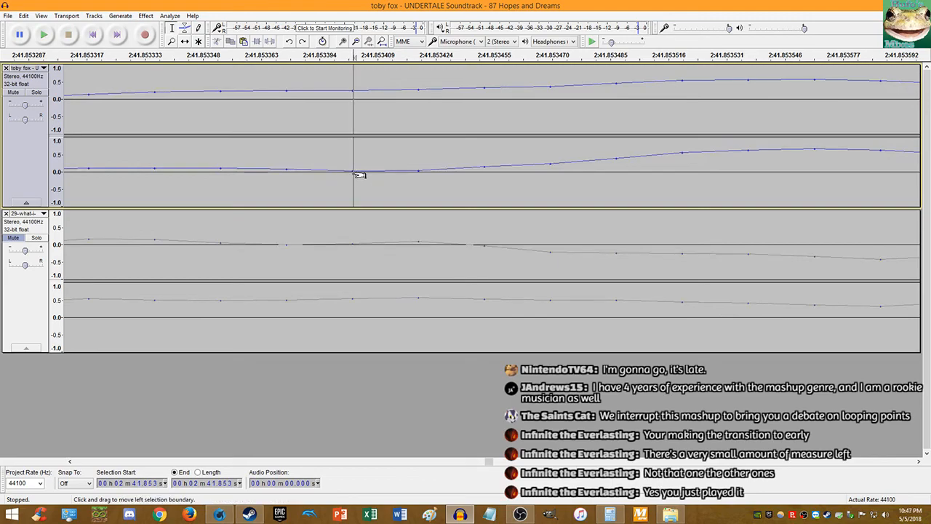
Step: Play the Hopes and Dreams track from the clip boundary at 2:41.853 and examine the waveform around that boundary
scroll(348, 178, down, 10)
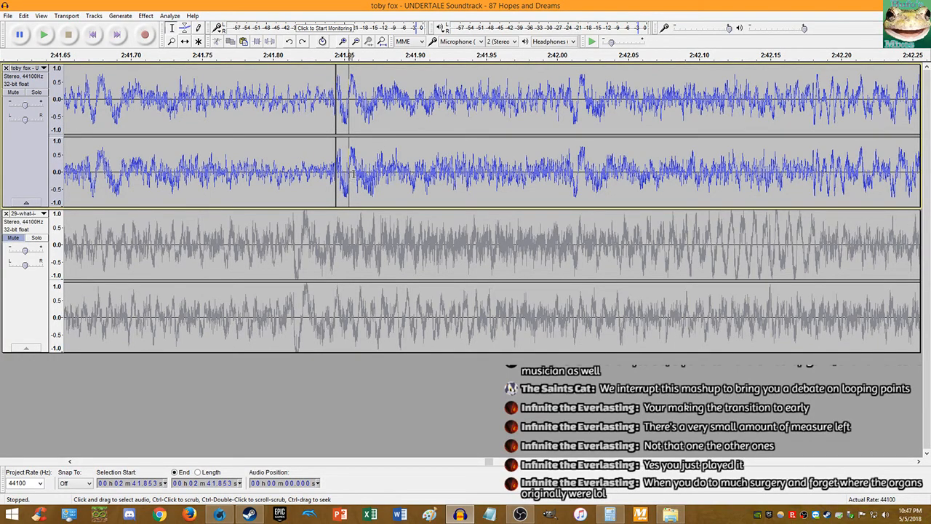
key(space)
scroll(199, 102, up, 3)
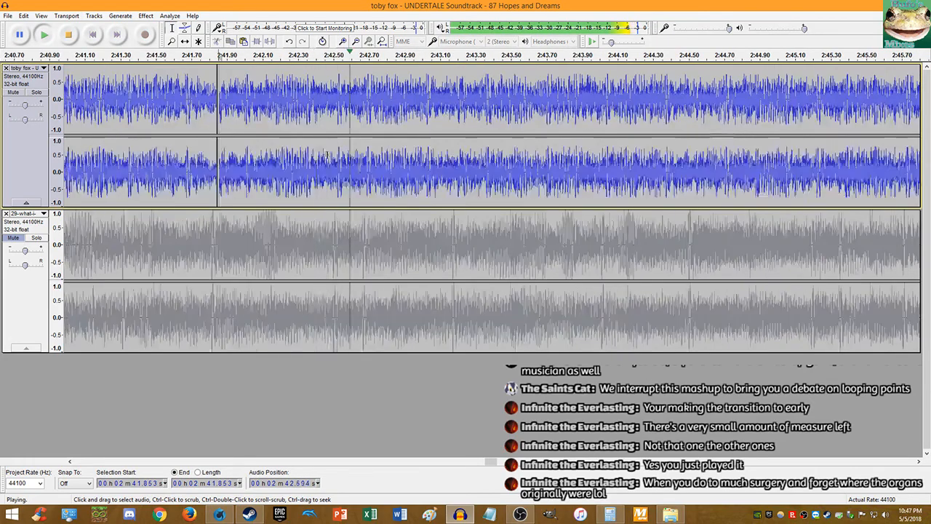
click(68, 34)
scroll(289, 102, up, 5)
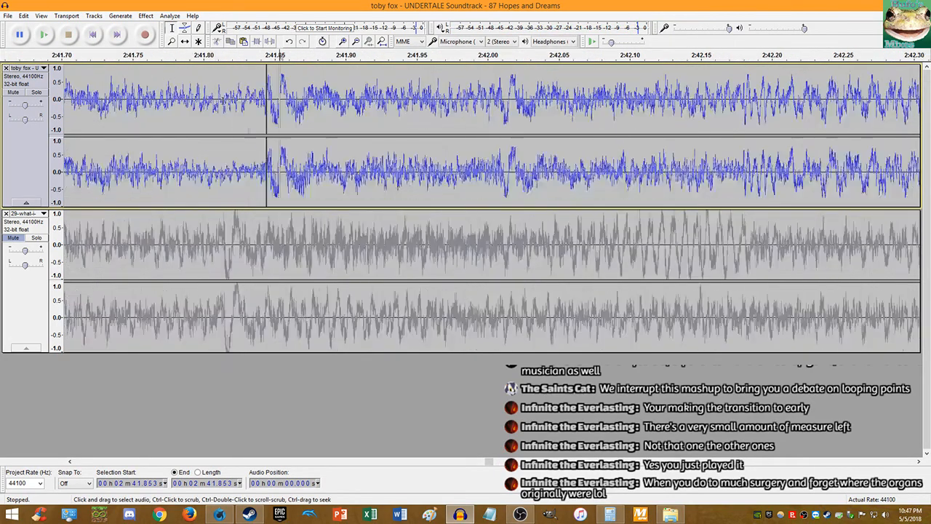
click(304, 109)
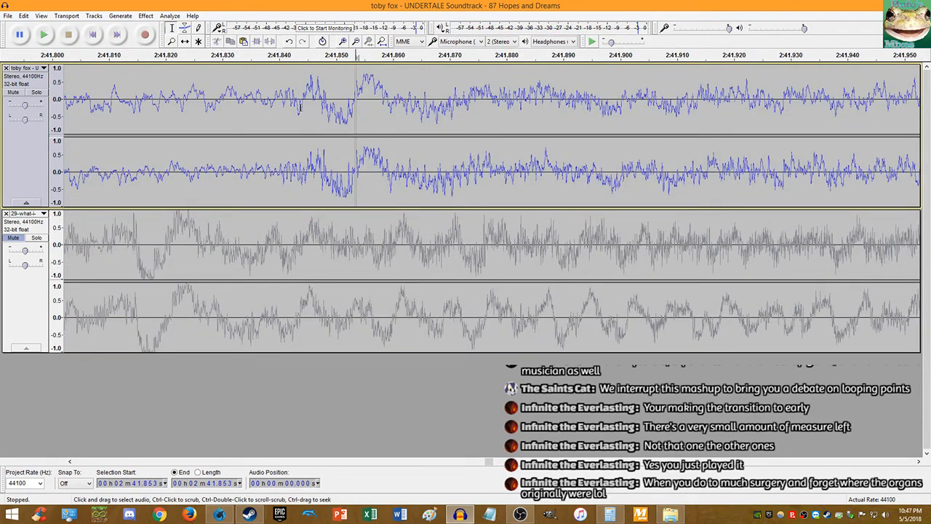
Step: Remove the clip between about 2:20 and 2:42 from the Hopes and Dreams track
scroll(357, 128, down, 10)
click(335, 119)
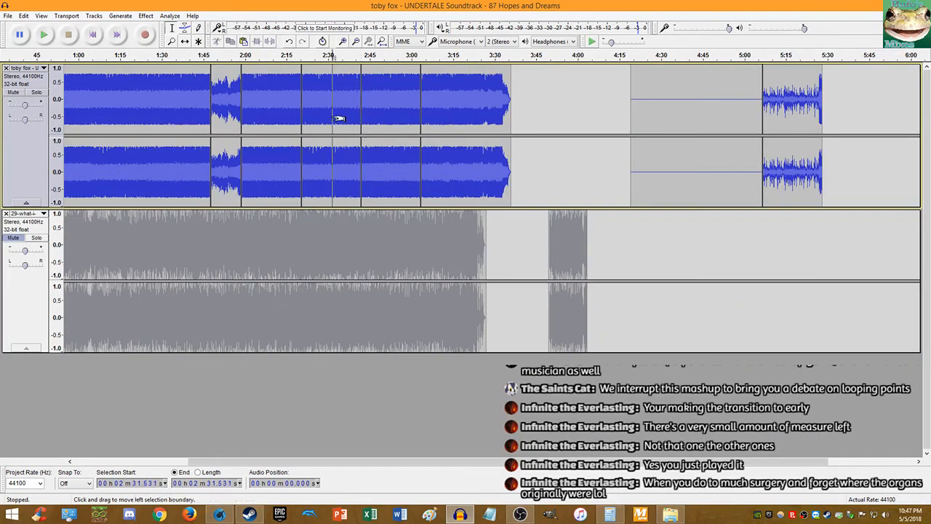
double_click(331, 117)
key(Delete)
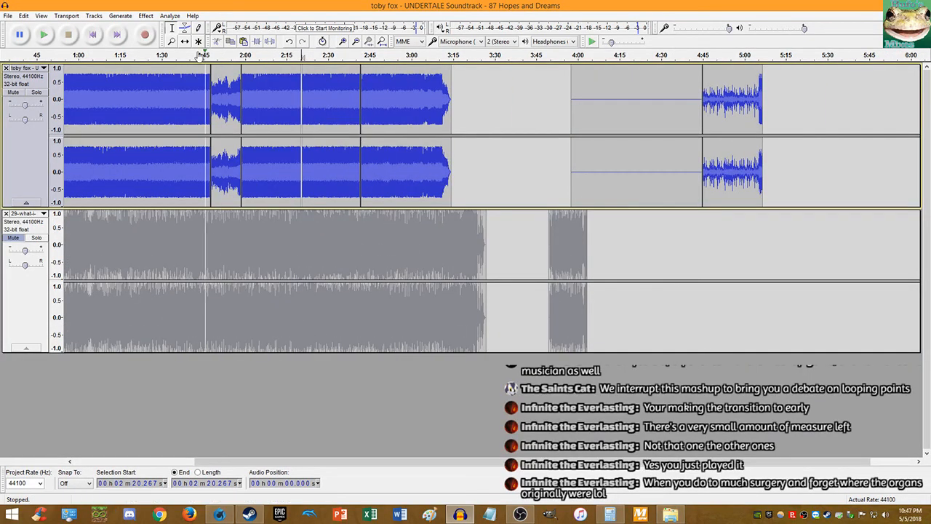
Step: Shift the three clips following the quiet section forward in time, to start at about 3:08, 2:45 and 2:22
drag(426, 96, 502, 96)
drag(331, 98, 398, 98)
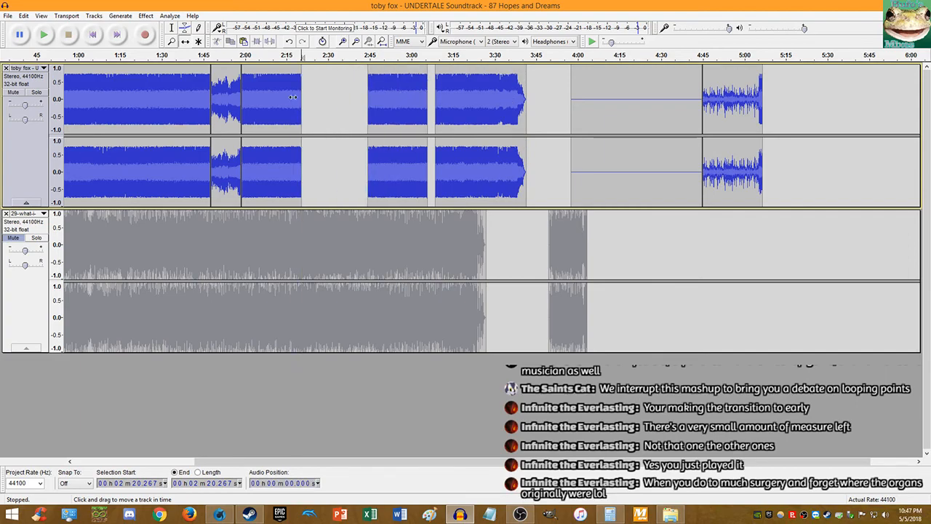
drag(271, 98, 337, 99)
Step: Paste the clipboard clip twice in succession, first at the quiet section's end (1:58.677) and again at 2:20.263
click(172, 30)
click(246, 83)
click(242, 84)
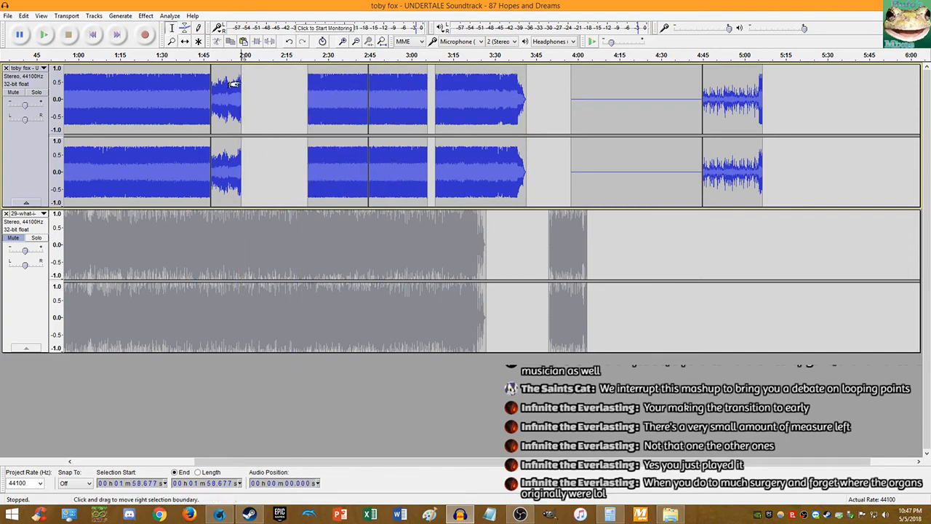
key(ctrl+v)
click(302, 86)
key(ctrl+v)
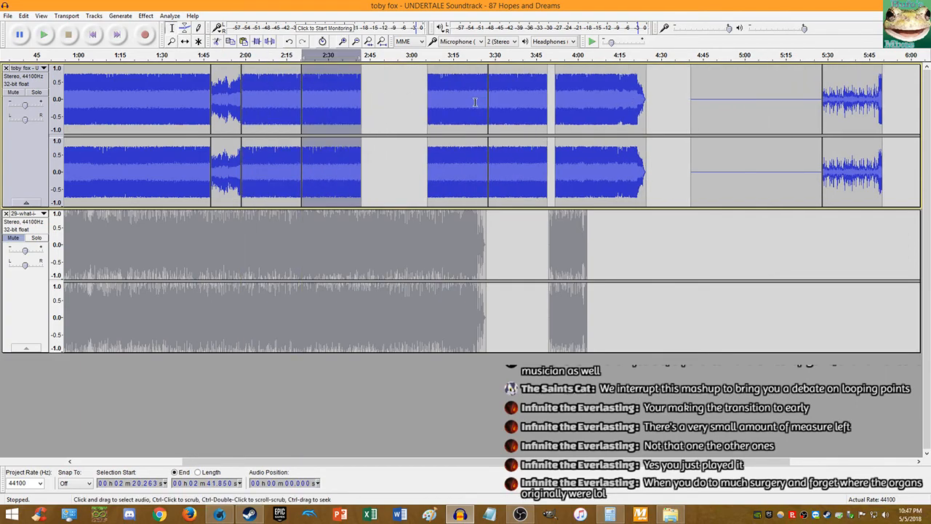
Step: Cut the two adjoining clips between about 3:06 and 3:49 from the Hopes and Dreams track
click(475, 102)
double_click(478, 102)
drag(447, 102, 548, 106)
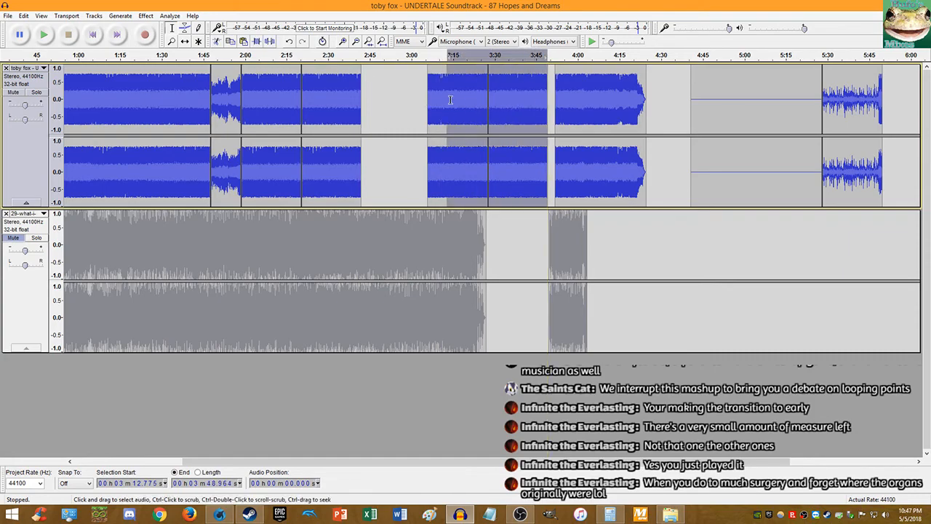
click(449, 99)
drag(428, 102, 543, 111)
key(Delete)
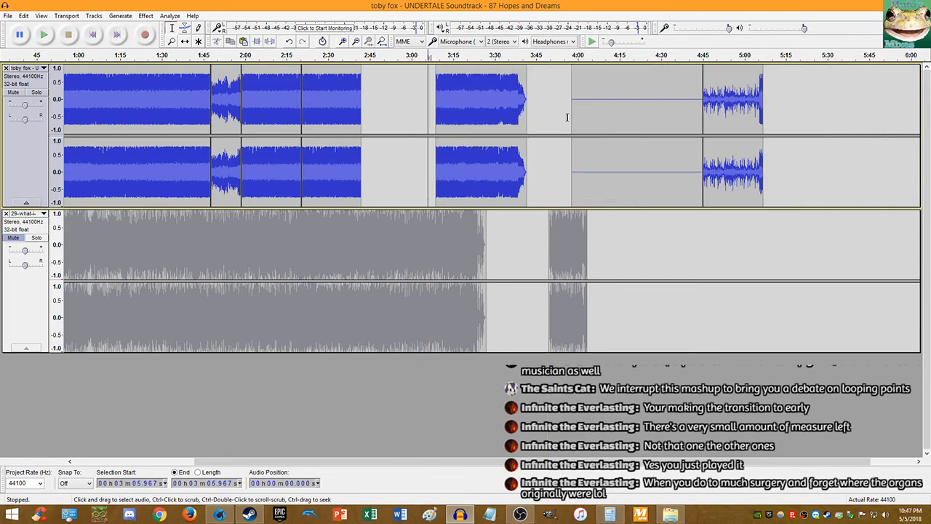
Step: Delete the silent clip starting near 3:58 and paste the two cut clips at 3:49.565
double_click(597, 114)
key(Delete)
click(549, 109)
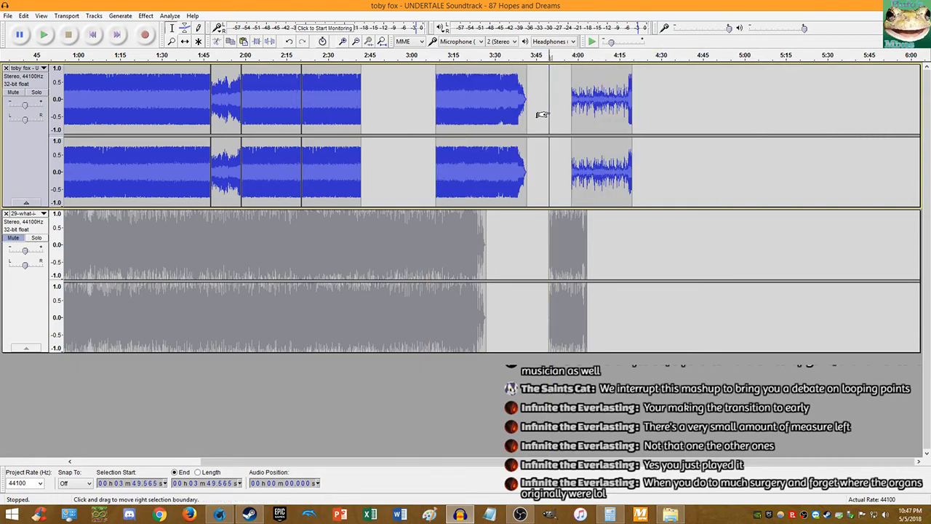
key(ctrl+v)
Step: Move the fade-out clip back in time so it begins directly after the clip ending at about 2:42
click(185, 42)
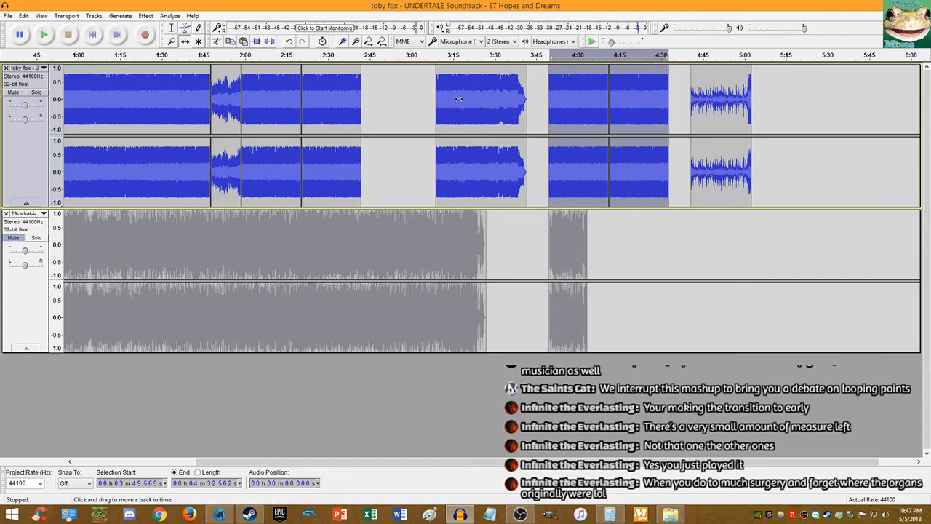
drag(459, 100, 375, 96)
click(171, 28)
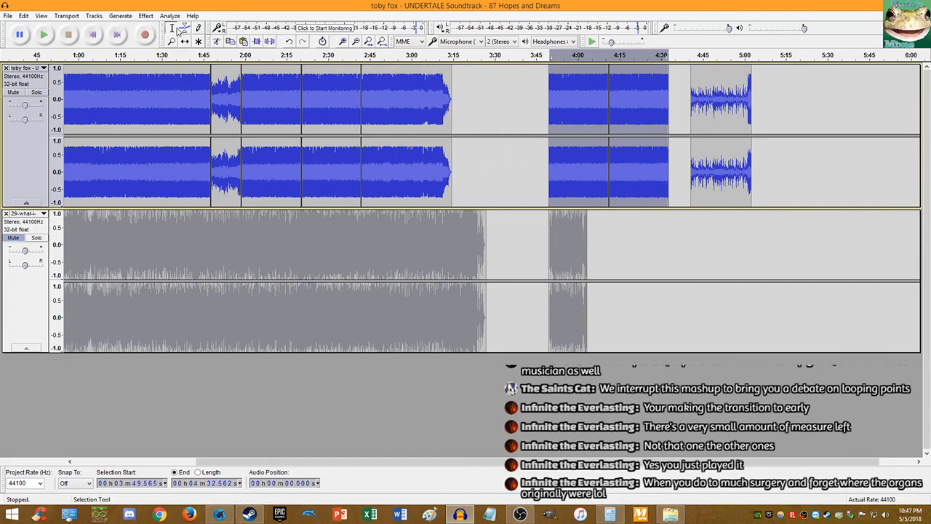
Step: Play the track from 2:18.424 across the boundary between the two pasted clips near 2:20
click(296, 93)
key(space)
scroll(312, 90, up, 4)
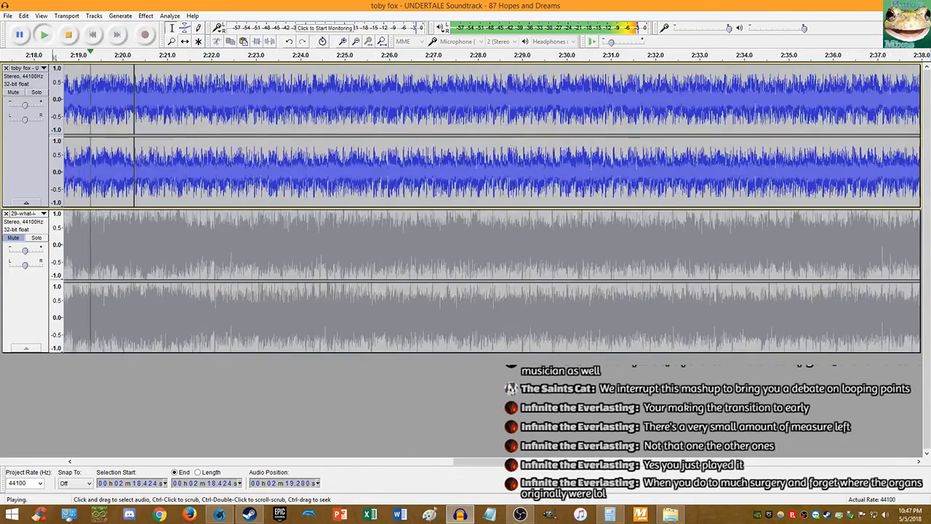
scroll(211, 85, down, 5)
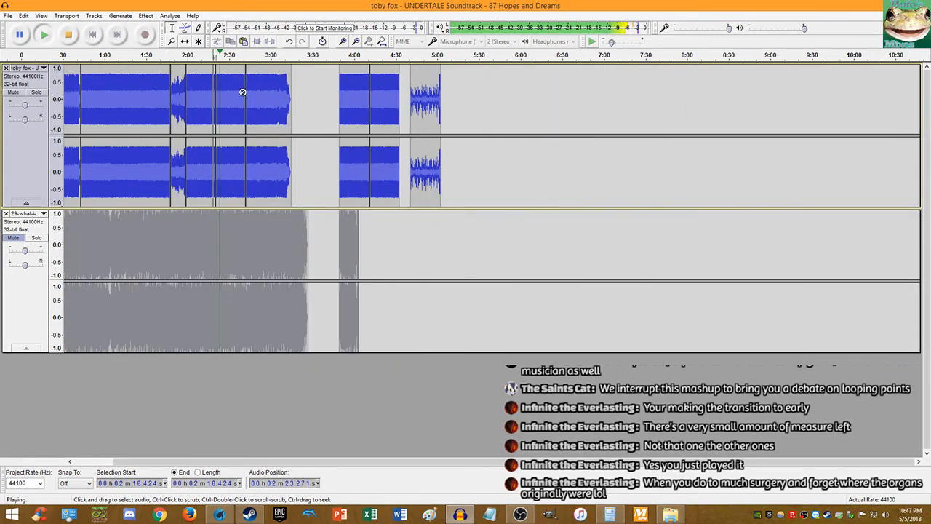
Step: Play the track from 1:56.371 to check the transition from the quiet section into the first pasted clip
click(183, 109)
click(40, 38)
click(44, 35)
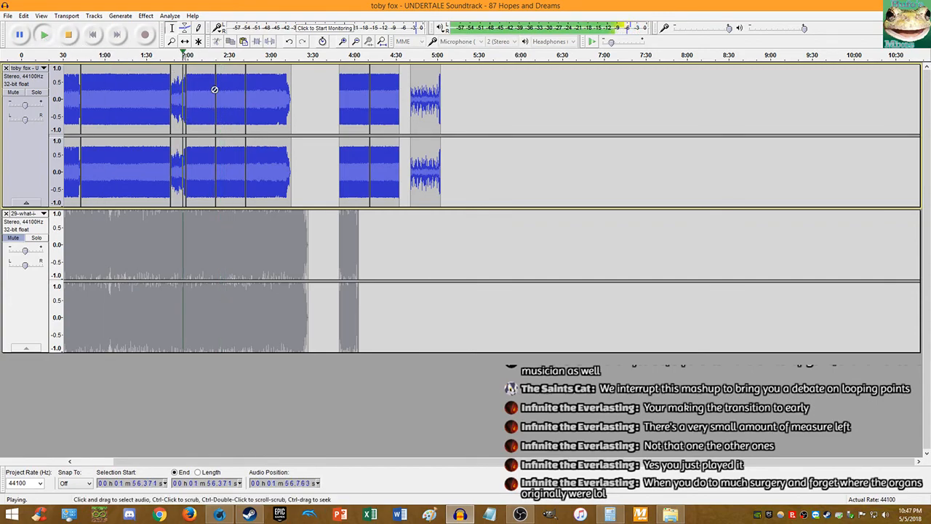
scroll(205, 83, up, 3)
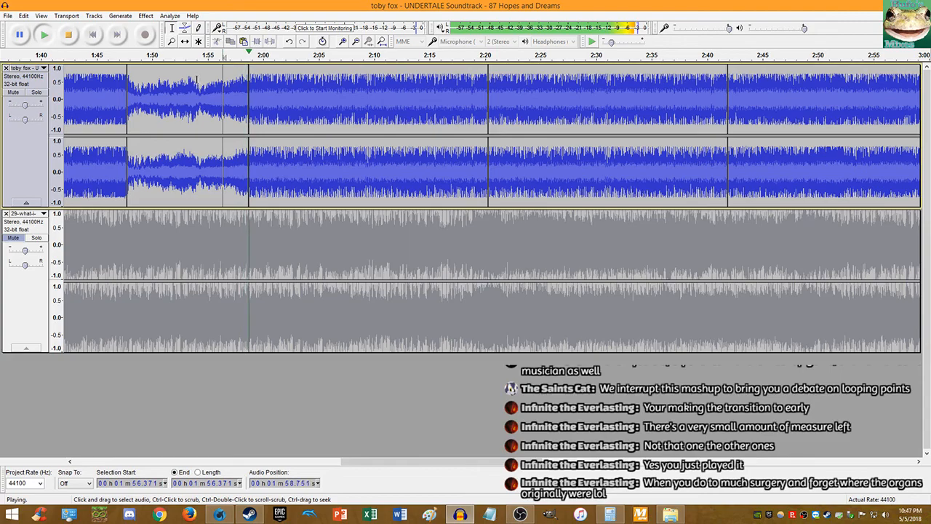
key(space)
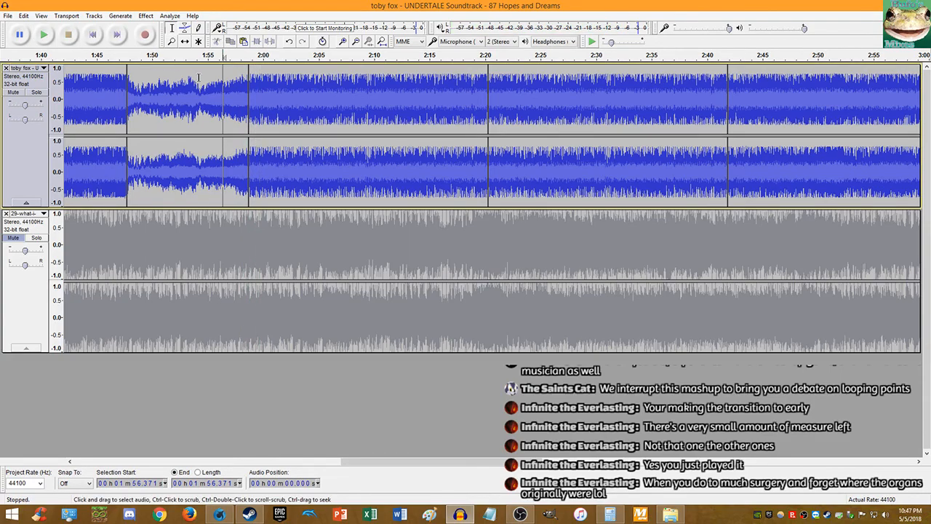
Step: Play the relocated clips from their start at 3:49.565
scroll(422, 168, down, 3)
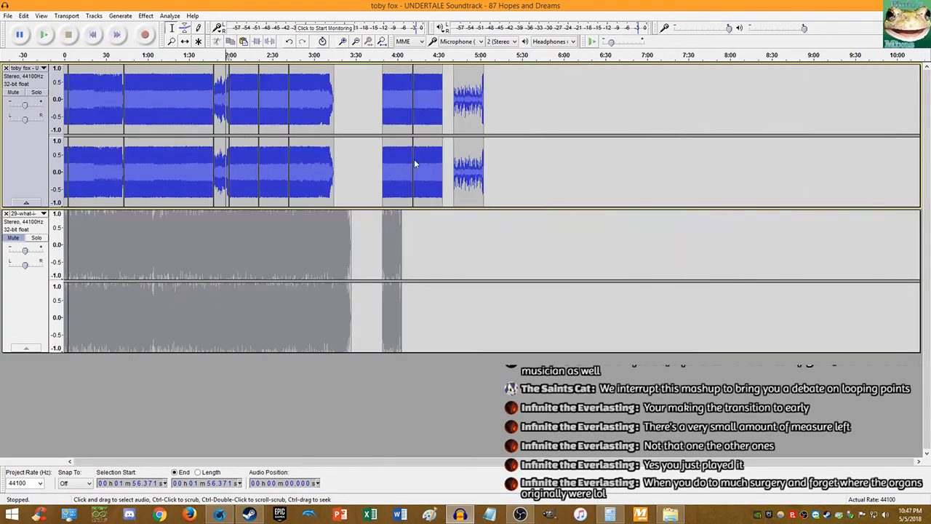
scroll(393, 102, up, 2)
click(357, 99)
key(space)
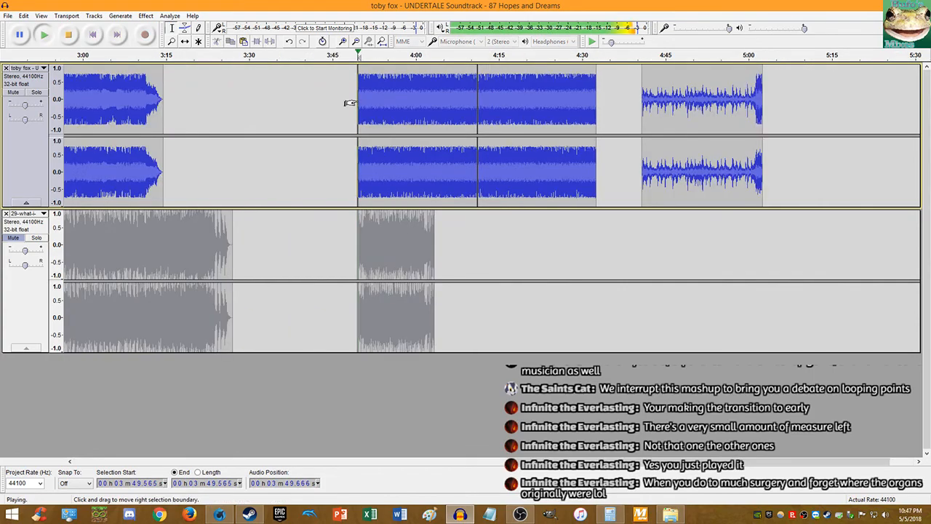
scroll(359, 111, down, 2)
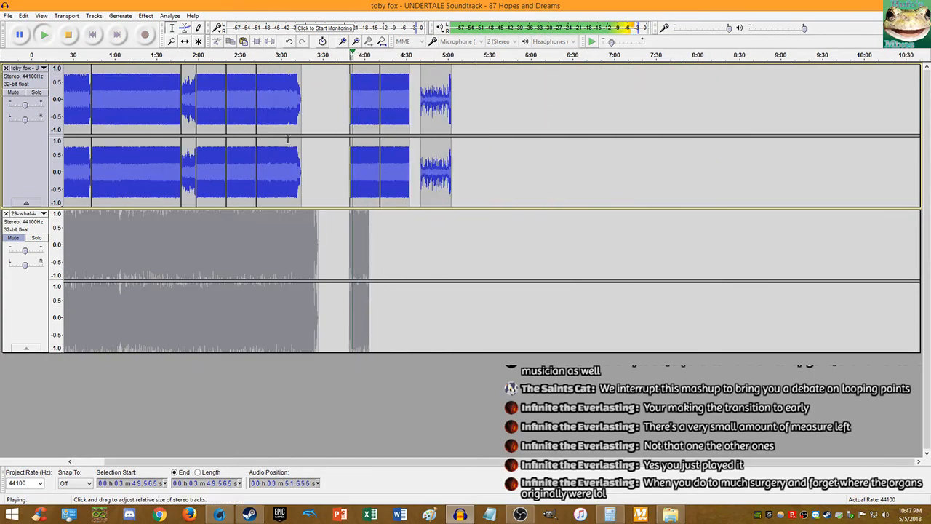
Step: Play the track from 2:38.510 to check the transition into the fade-out clip near 2:42
click(252, 159)
click(47, 36)
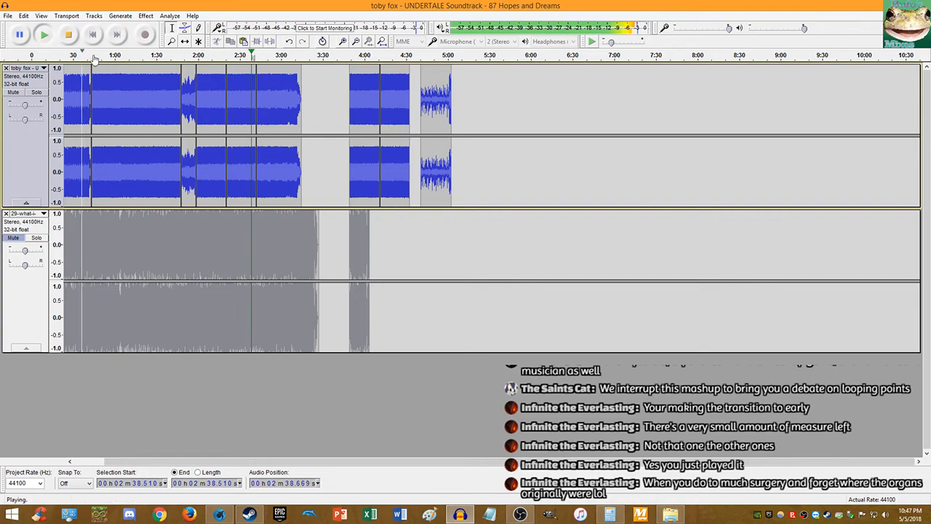
scroll(264, 137, up, 3)
scroll(186, 141, up, 2)
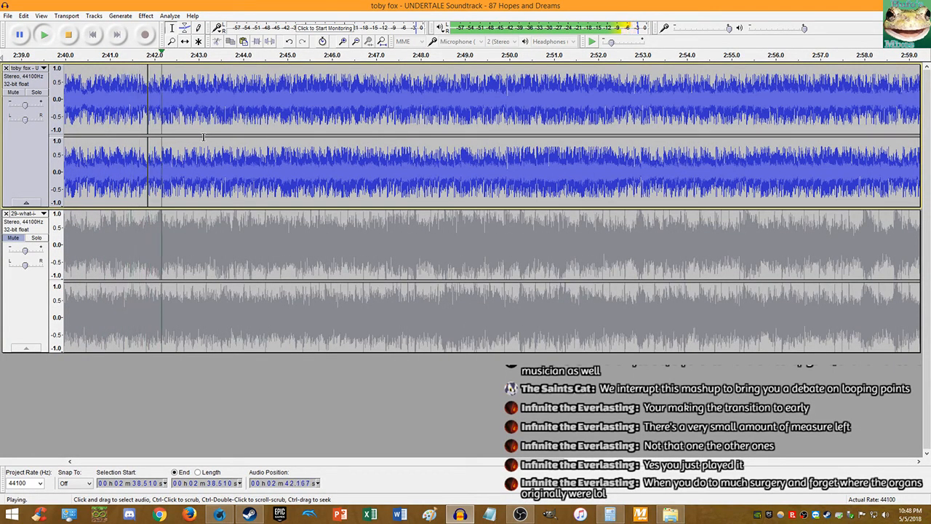
click(67, 34)
Step: Play the starts of the two relocated clips, at 3:49.565 and 4:11.155, to compare how they begin
scroll(271, 109, down, 4)
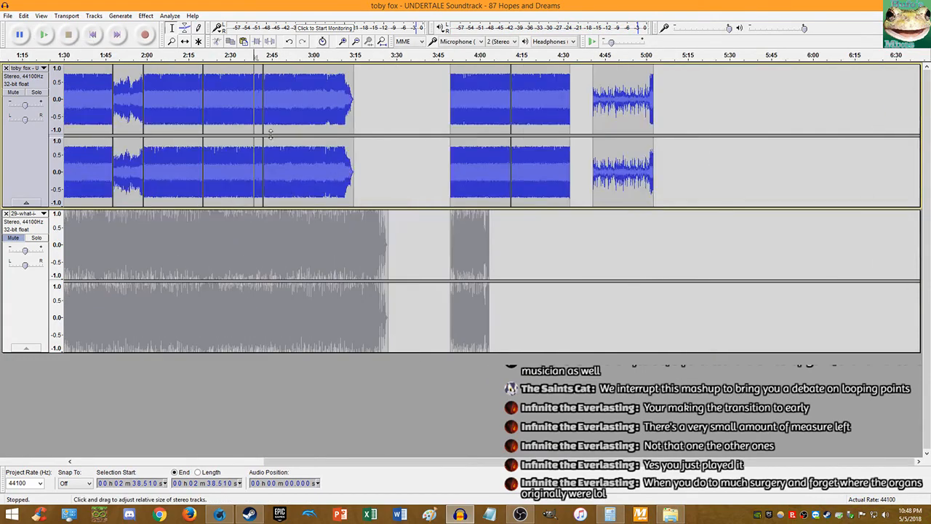
click(451, 160)
key(space)
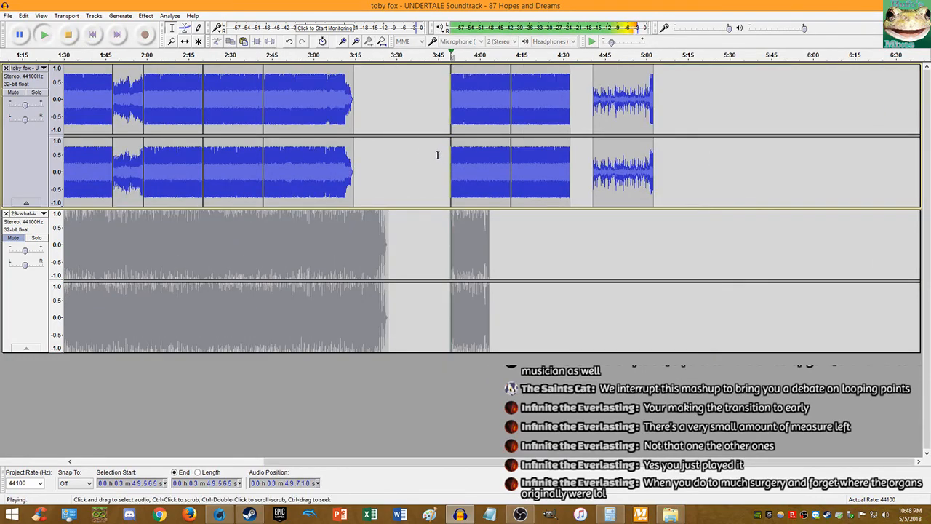
key(space)
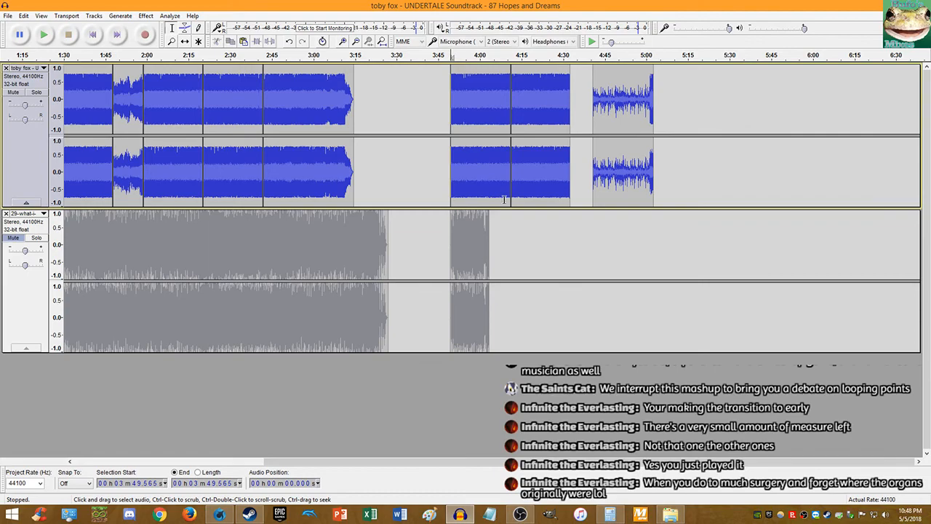
click(510, 226)
key(space)
click(512, 224)
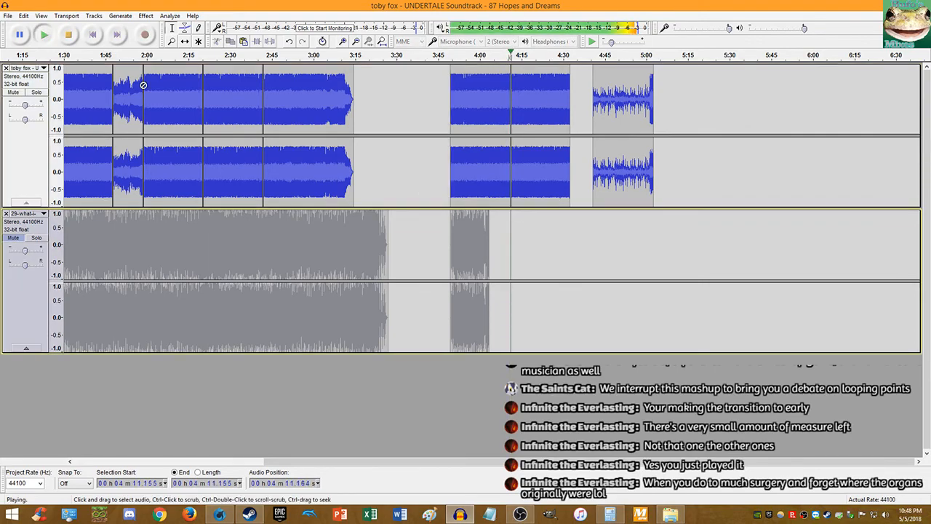
click(46, 36)
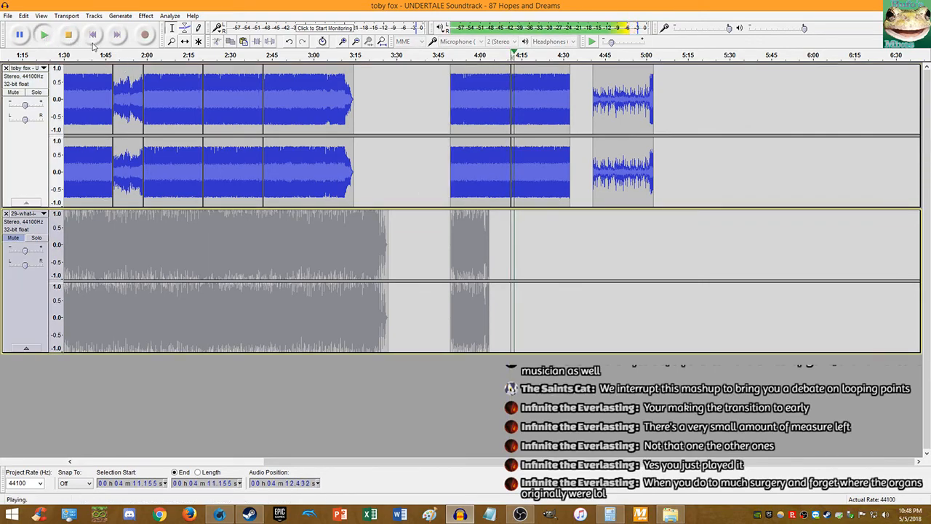
key(space)
Step: Replay the openings of the clips at 3:49.565 and 4:11.155 for a second comparison
click(451, 223)
key(space)
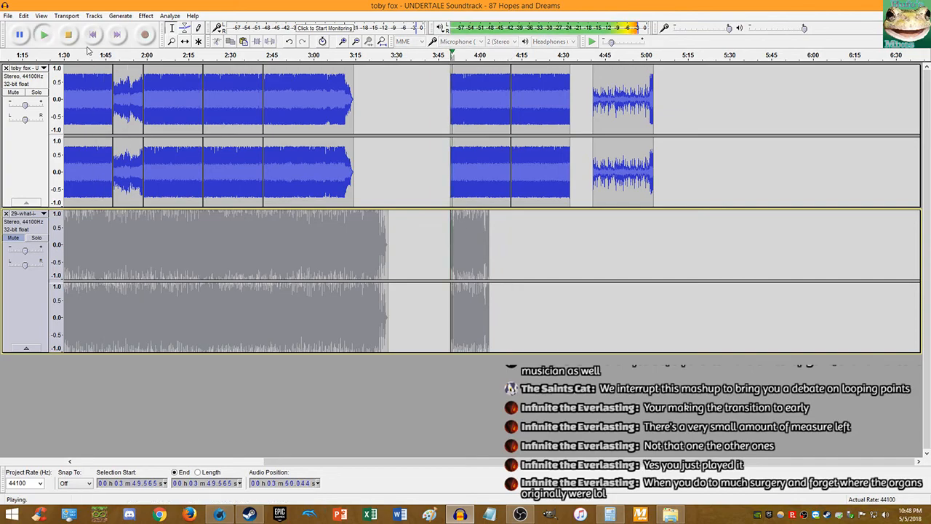
key(space)
click(512, 223)
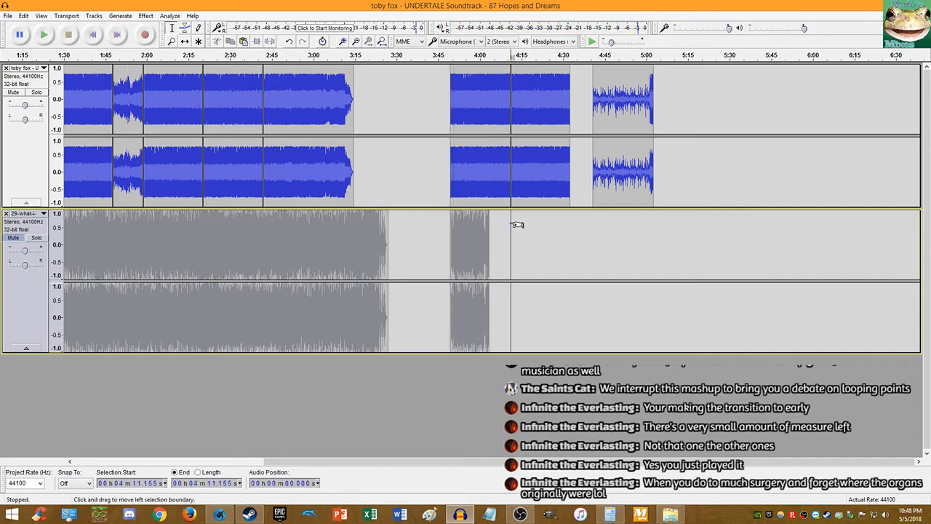
click(44, 35)
click(68, 35)
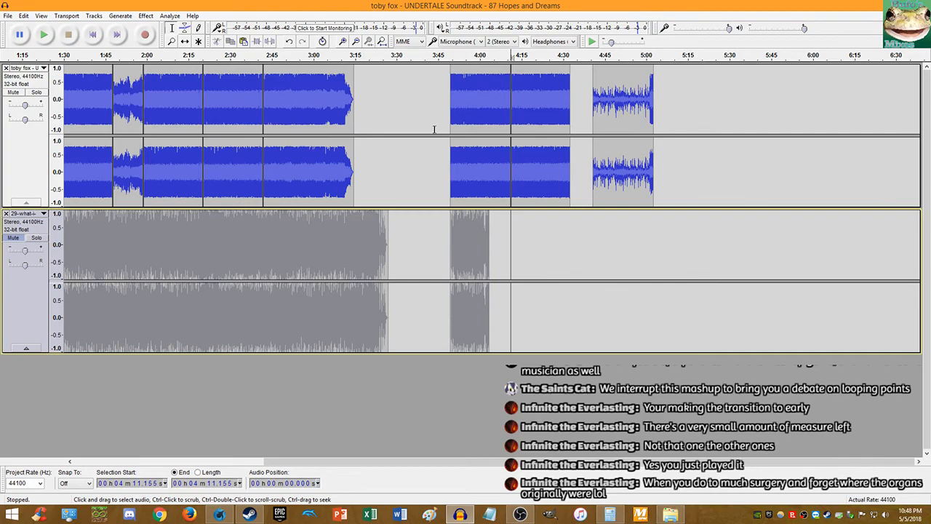
scroll(718, 105, left, 5)
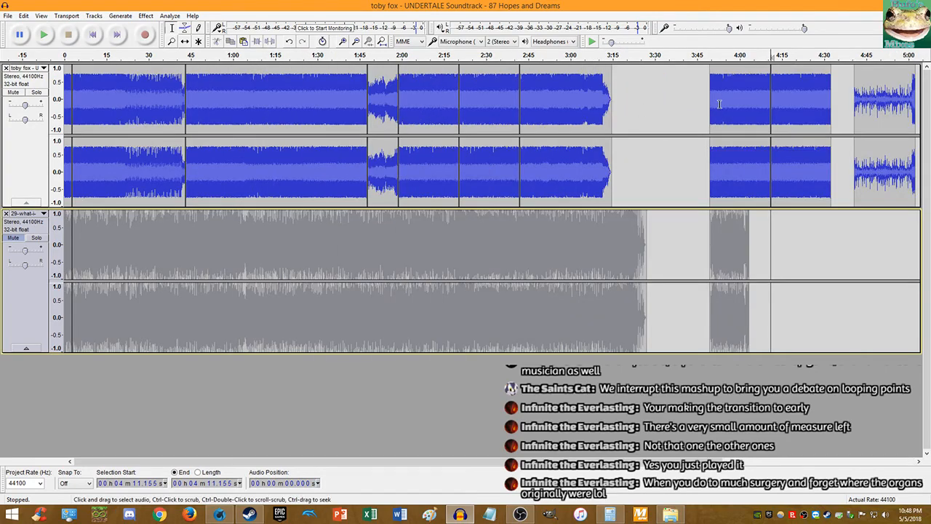
click(781, 102)
drag(752, 100, 750, 100)
click(707, 161)
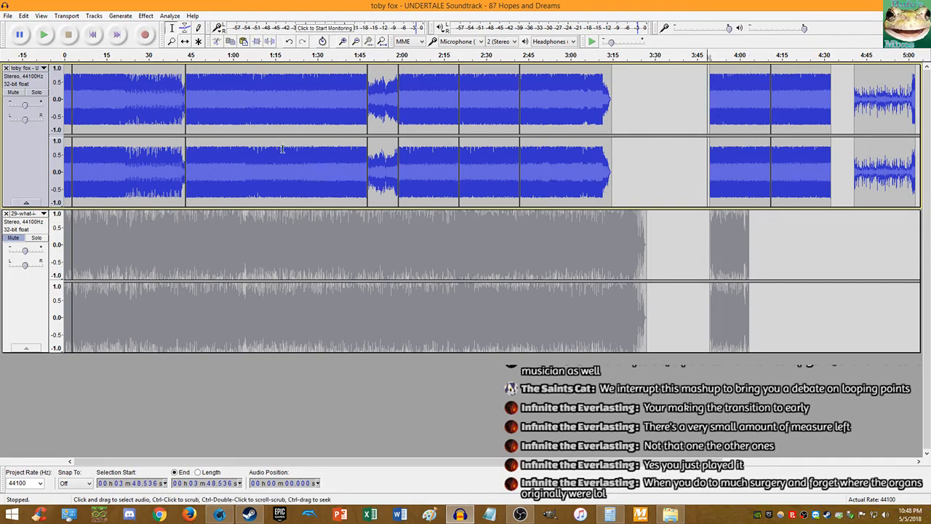
click(381, 157)
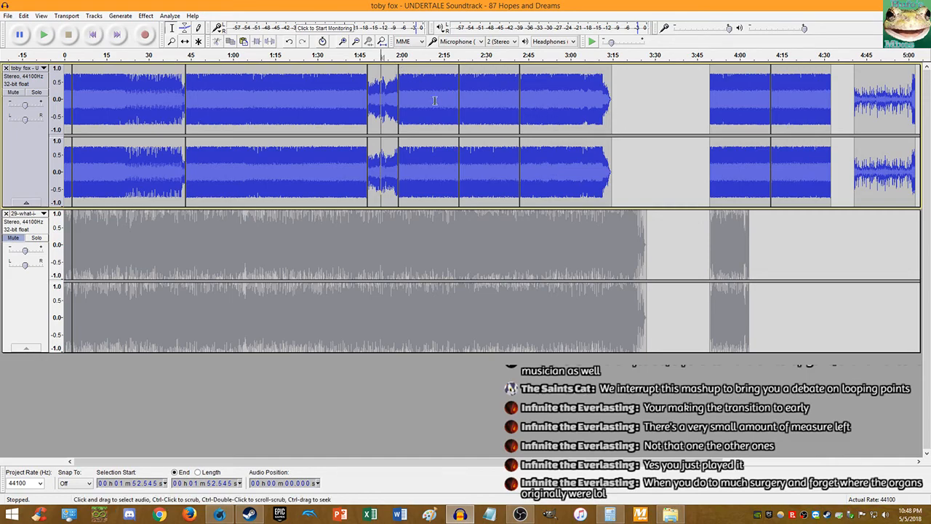
Step: Play the Hopes and Dreams track from 1:57.370 and from 2:18.052 to check the transitions near 1:59 and 2:20
click(399, 109)
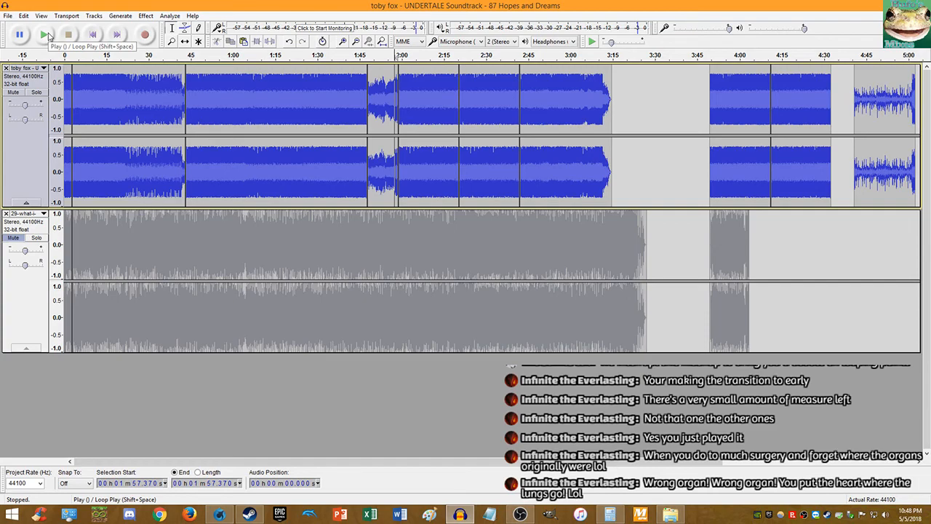
click(46, 35)
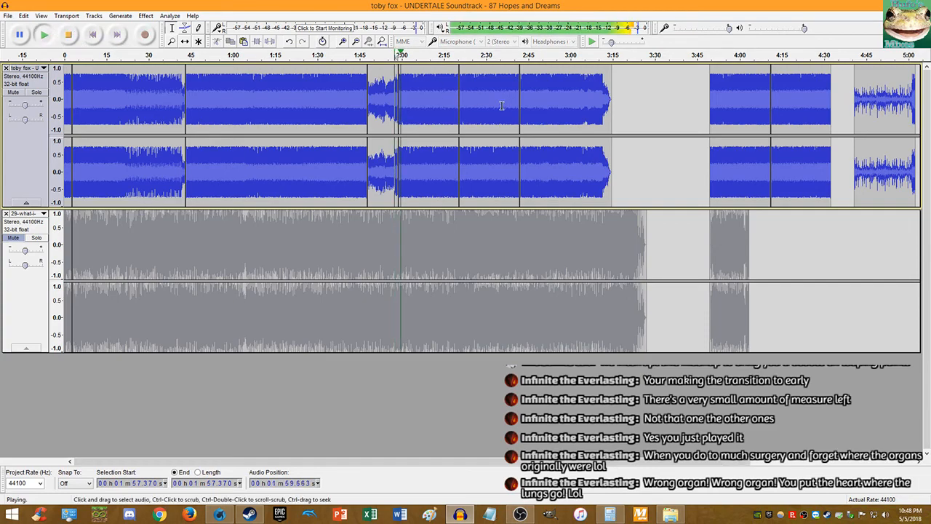
click(430, 96)
click(453, 96)
click(68, 35)
click(50, 37)
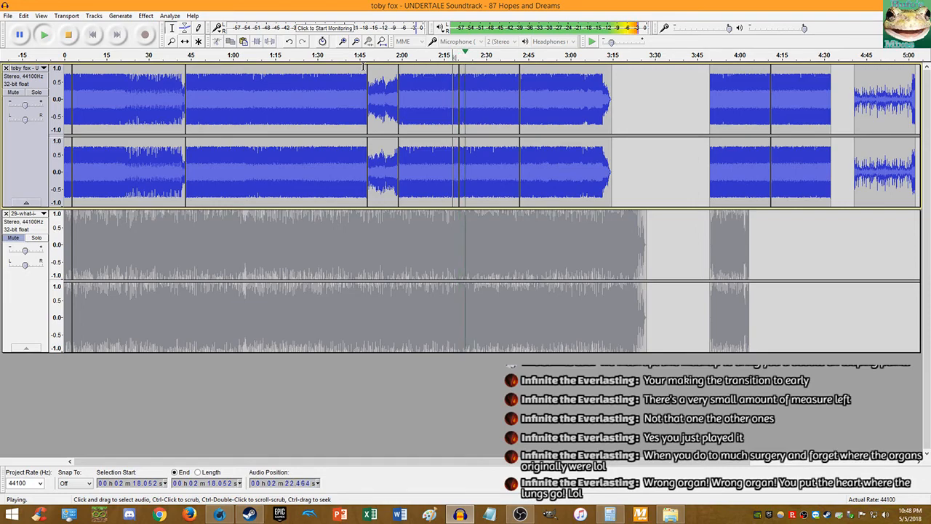
key(space)
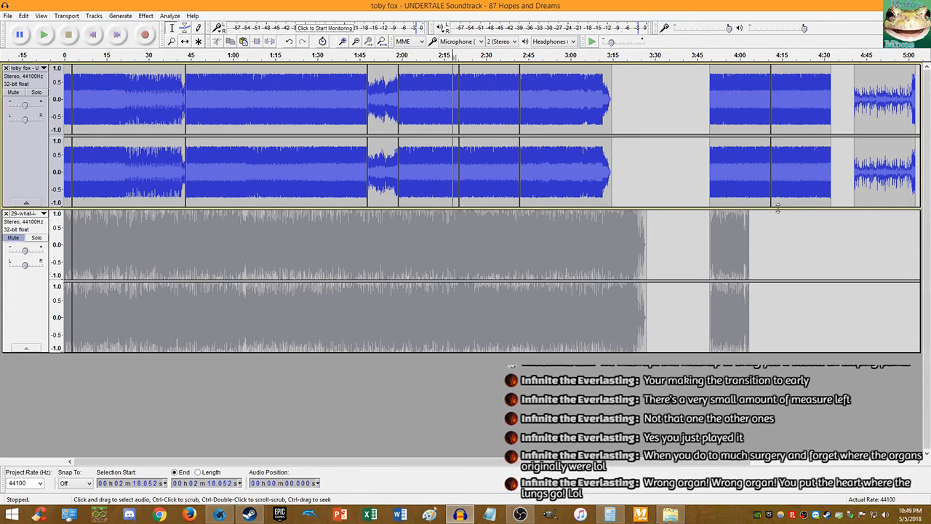
Step: Delete the clip between 2:20 and 2:42, then shift the fade-out clip later to open a gap after 2:20
double_click(481, 165)
key(Delete)
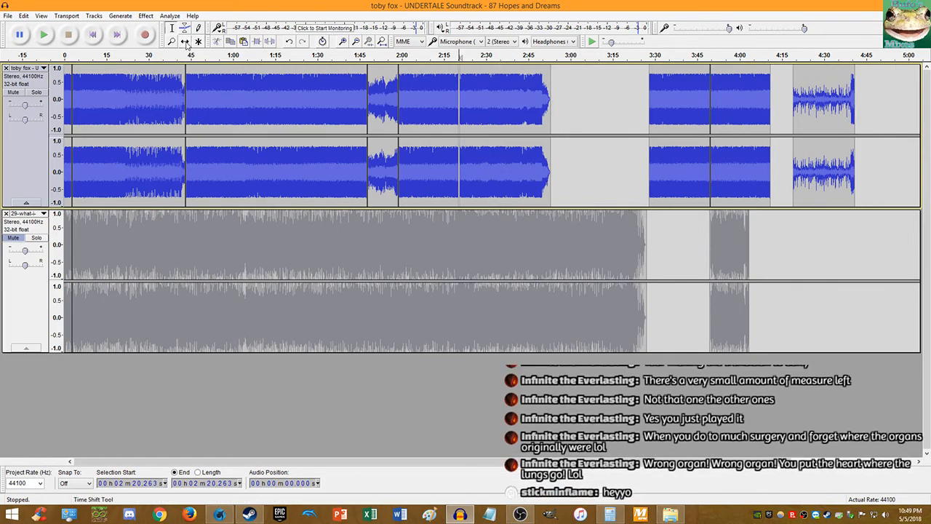
click(185, 40)
drag(485, 106, 535, 103)
Step: Move the clip starting at 1:59 past the last clip to about 4:42 and put the clip from 3:28 in its place
drag(448, 100, 499, 104)
key(ctrl+z)
key(ctrl+y)
key(ctrl+z)
key(ctrl+y)
key(ctrl+z)
mouse_move(891, 106)
mouse_down()
mouse_move(929, 106)
mouse_move(908, 107)
mouse_up()
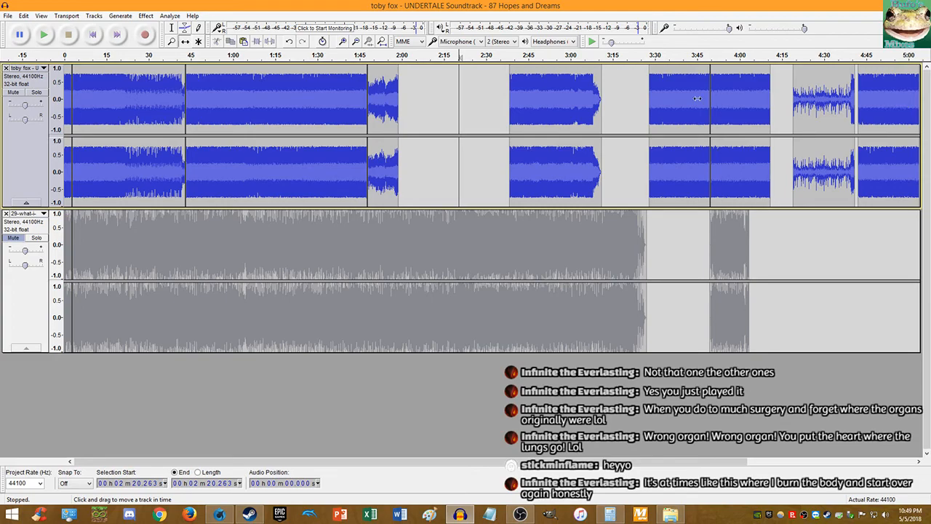
drag(667, 96, 416, 98)
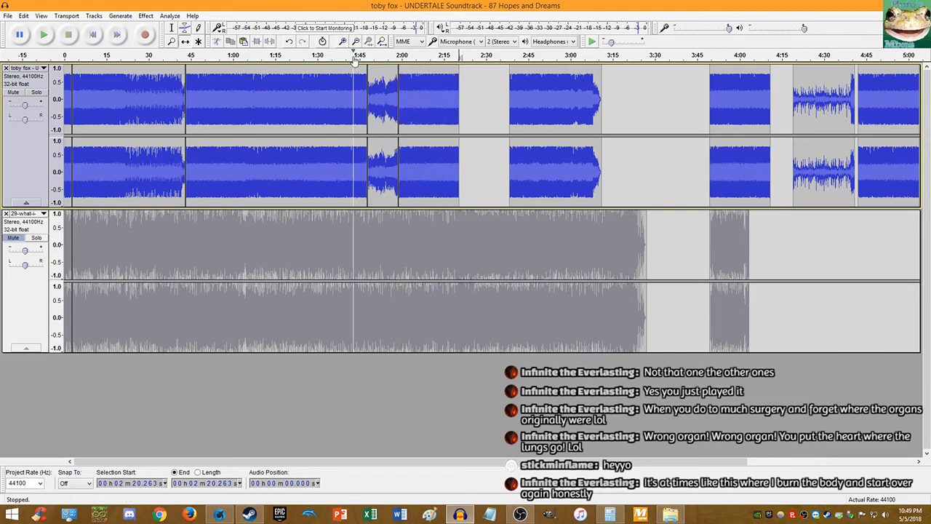
Step: Play the track from 1:56.336 to check the transition into the swapped-in clip at 1:59
click(170, 29)
key(space)
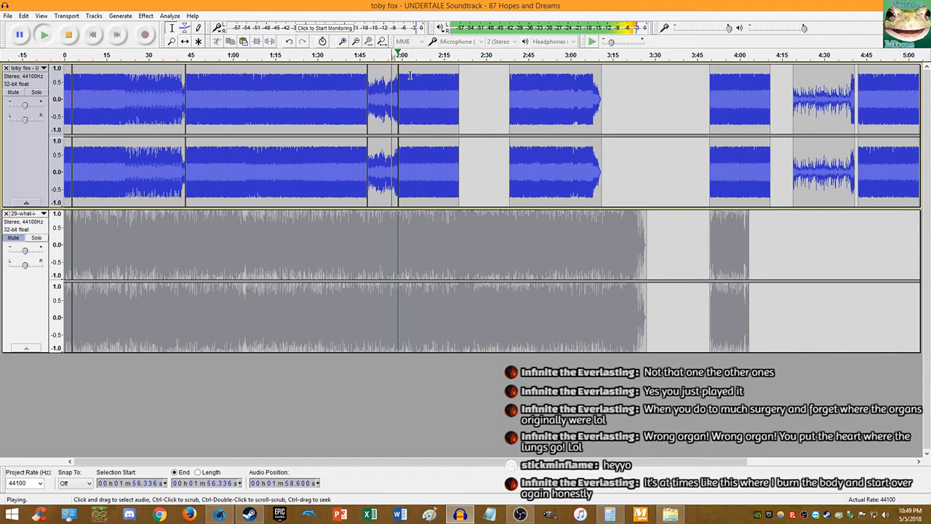
click(69, 35)
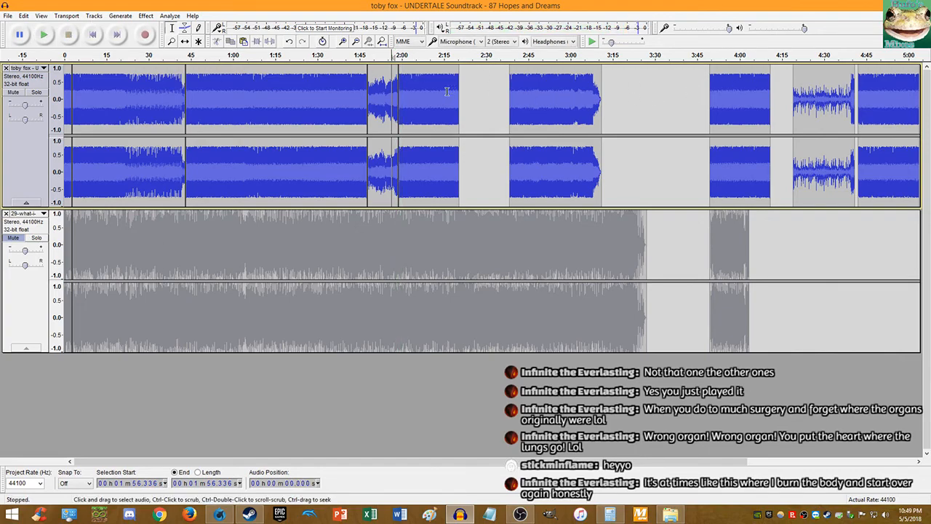
Step: Duplicate the clip starting at 1:59 by pasting a copy at its end, at 2:20.267
double_click(435, 92)
click(459, 94)
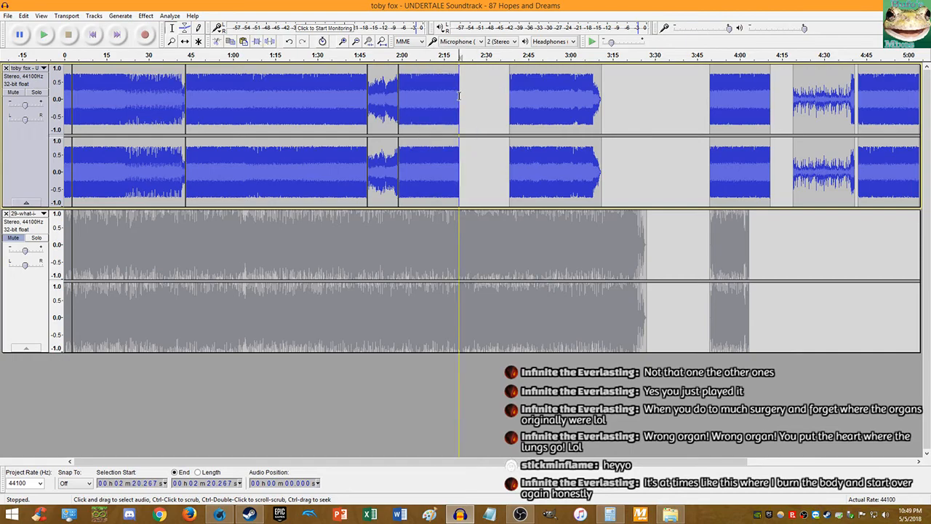
key(ctrl+v)
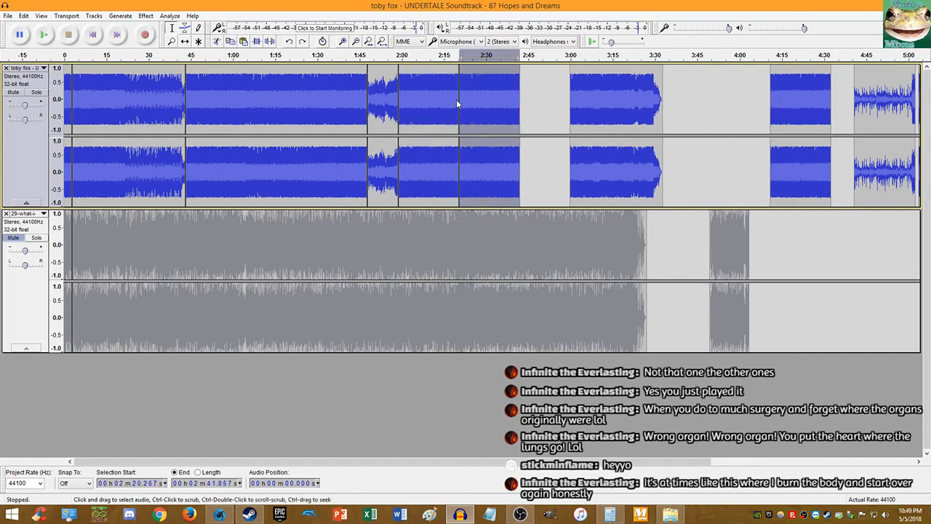
Step: Play from 2:18.914 to check the loop between the clip and its pasted copy
click(456, 98)
key(space)
scroll(458, 98, up, 3)
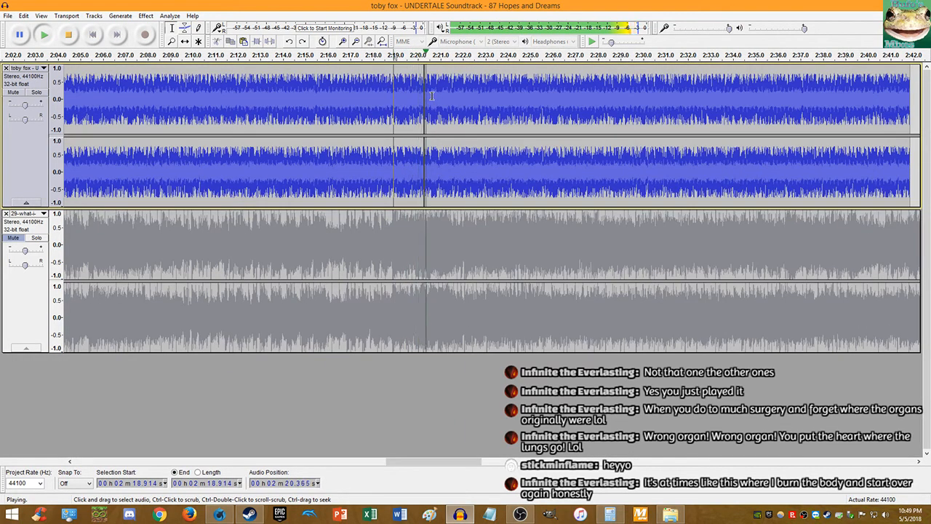
scroll(432, 95, down, 2)
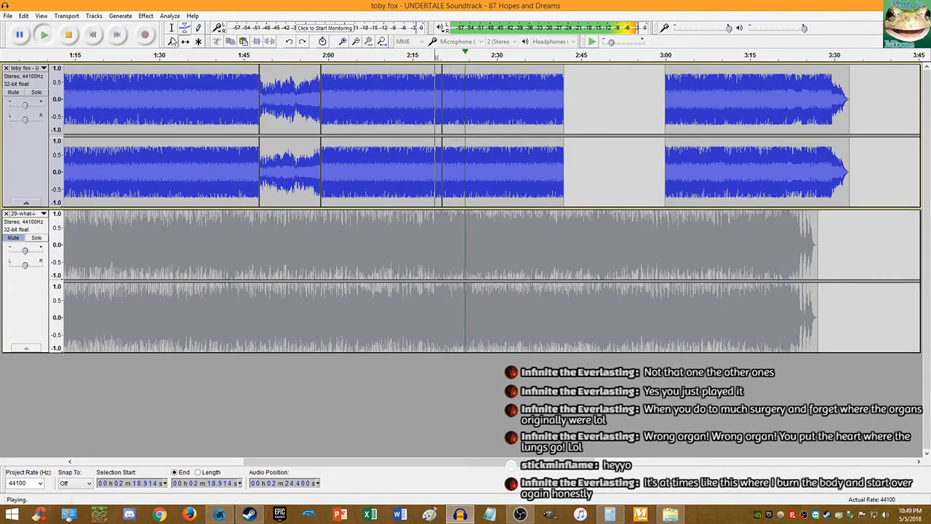
click(68, 34)
Step: Move the fade-out clip flush against the pasted copy near 2:42 and play that transition from 2:38.864
drag(690, 89, 588, 91)
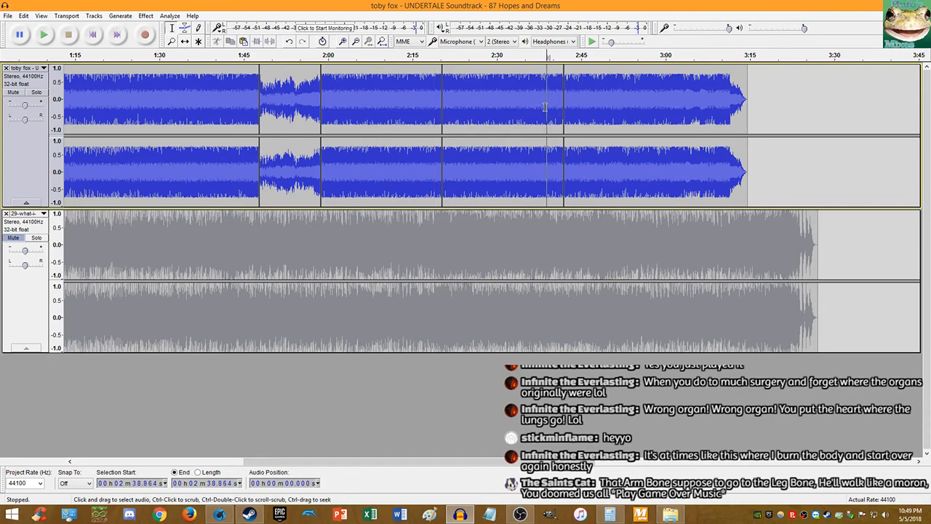
key(space)
scroll(588, 102, up, 2)
scroll(551, 112, up, 1)
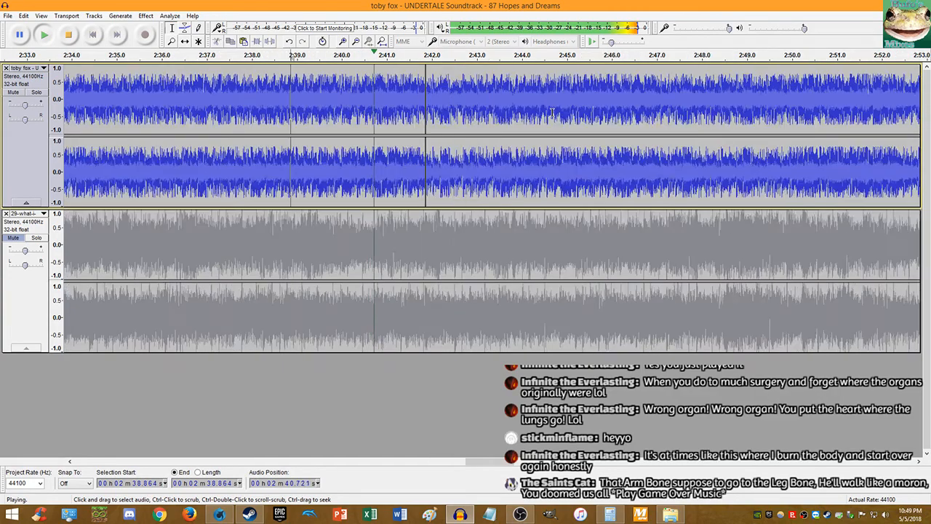
scroll(550, 112, down, 1)
scroll(290, 93, down, 1)
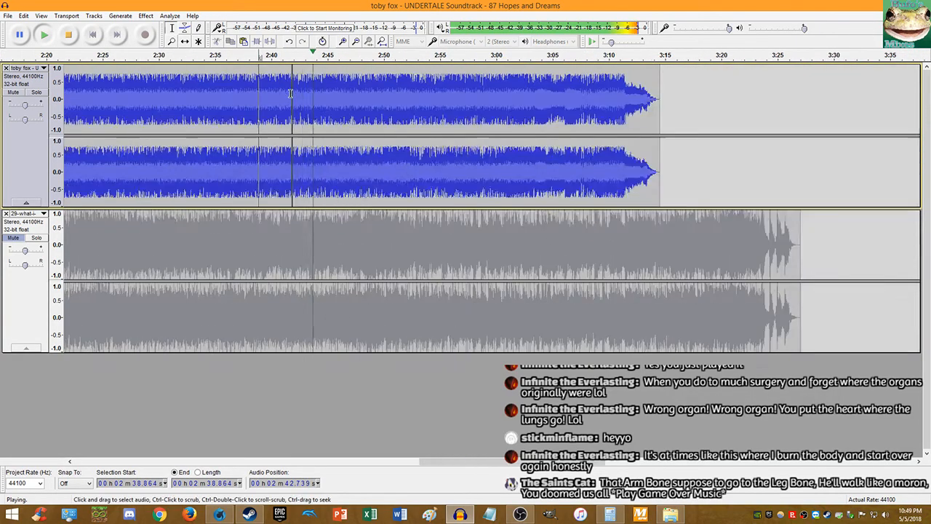
scroll(291, 93, down, 2)
key(space)
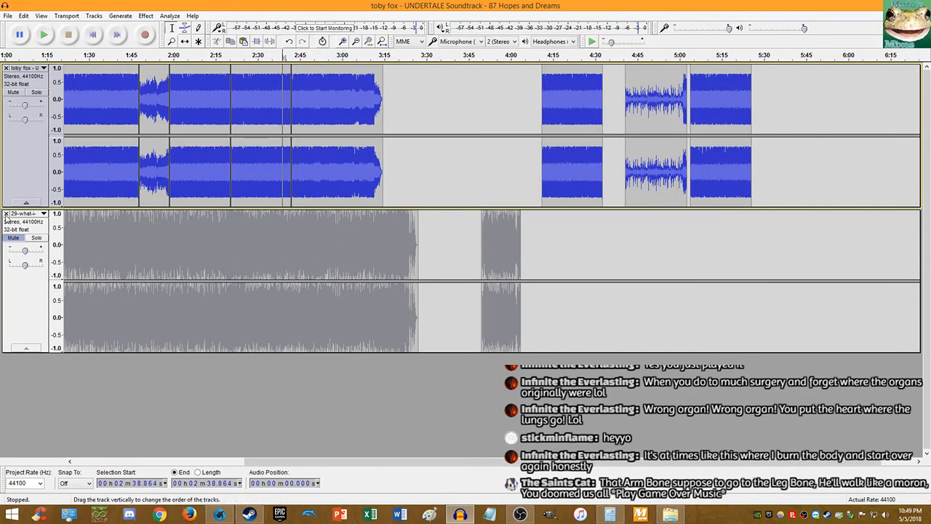
Step: Unmute the second track and play both tracks together from 2:38.864
click(13, 238)
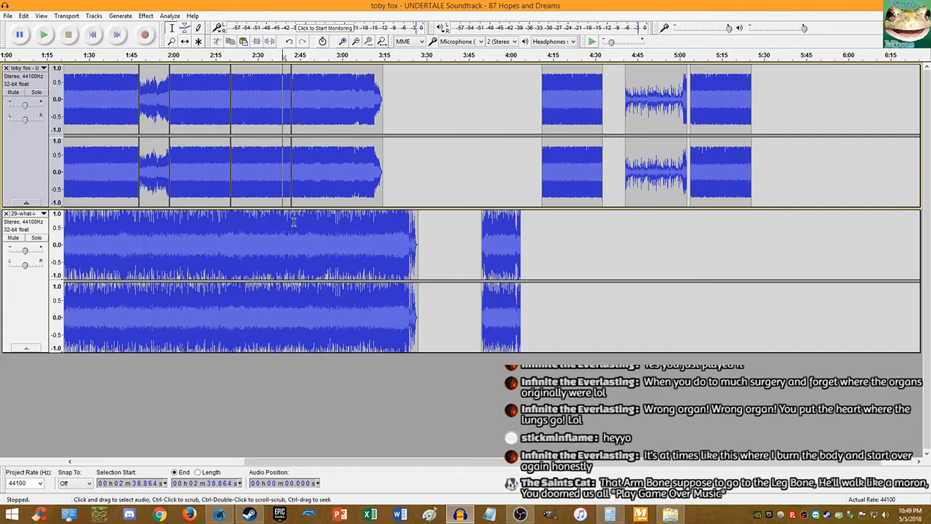
key(space)
scroll(197, 149, up, 5)
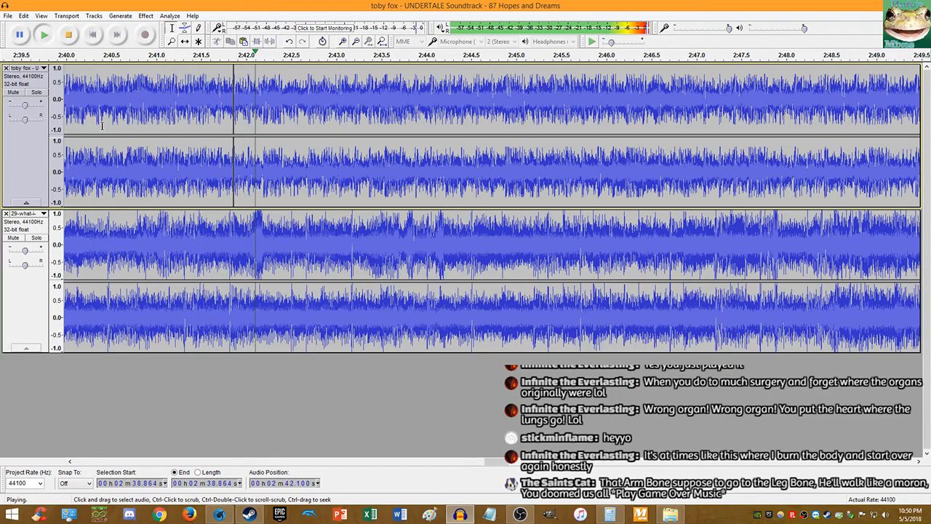
scroll(204, 149, down, 4)
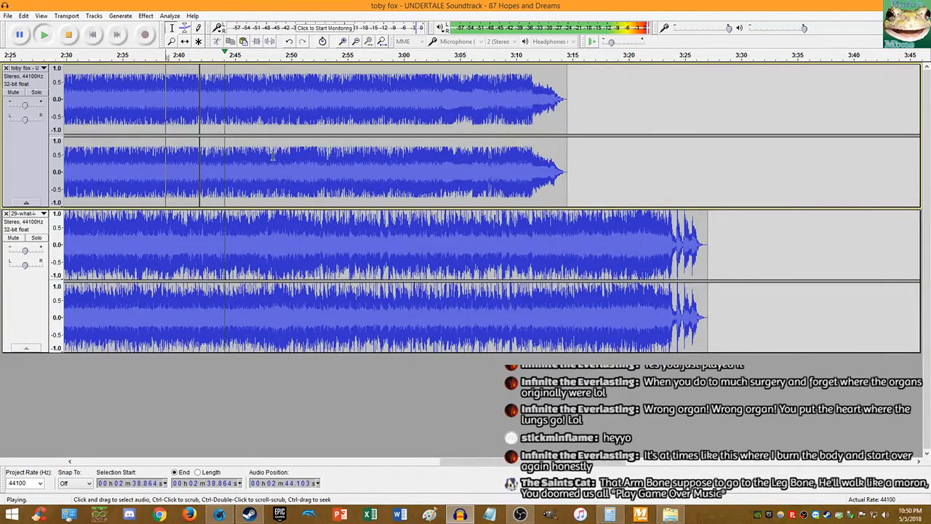
scroll(205, 171, down, 1)
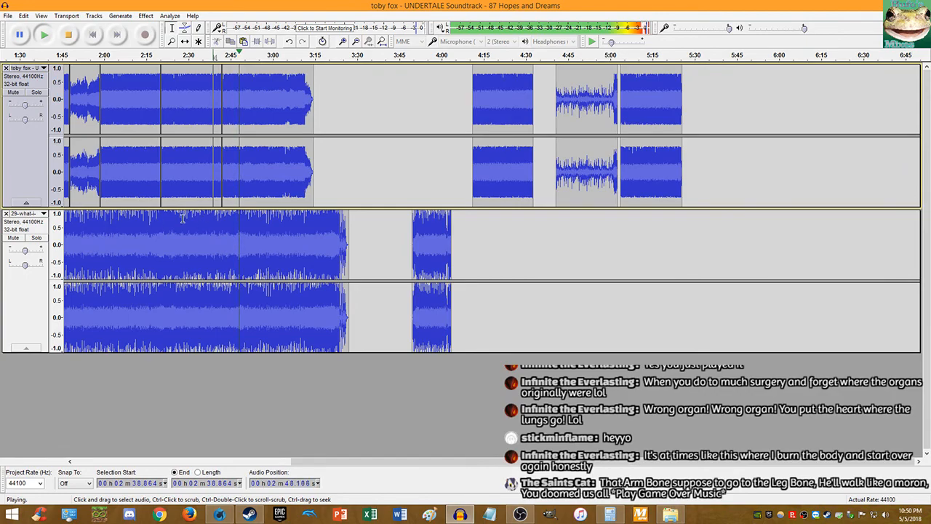
Step: Play both tracks together from 1:57.952 to check how the looped clip fits the second track
click(100, 222)
click(46, 40)
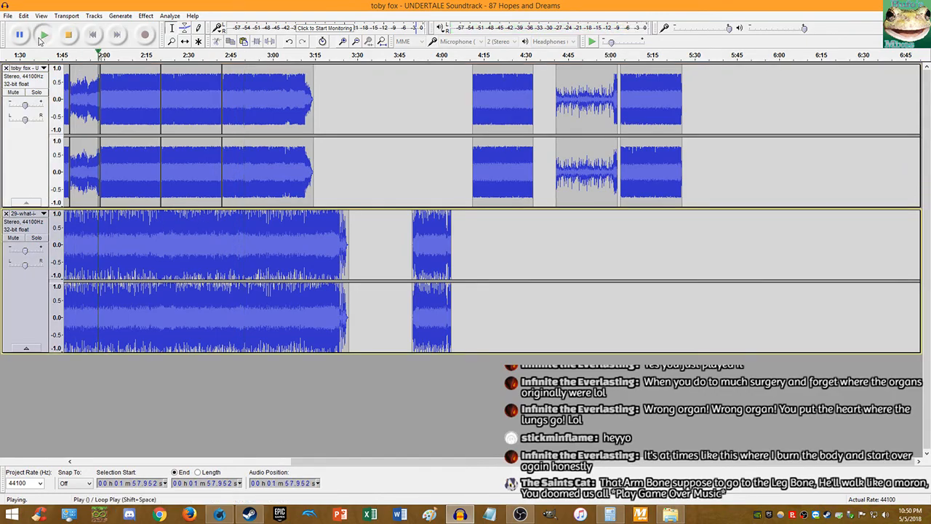
scroll(136, 127, up, 2)
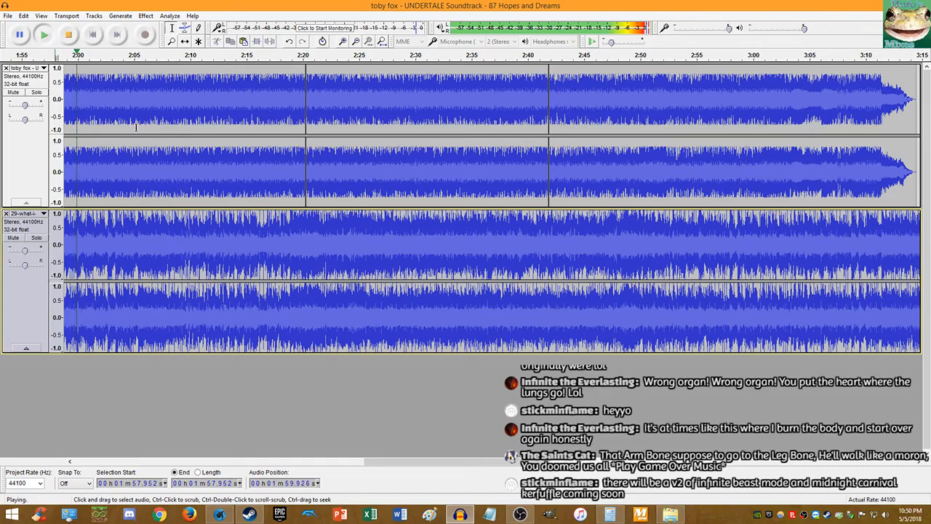
scroll(277, 180, up, 5)
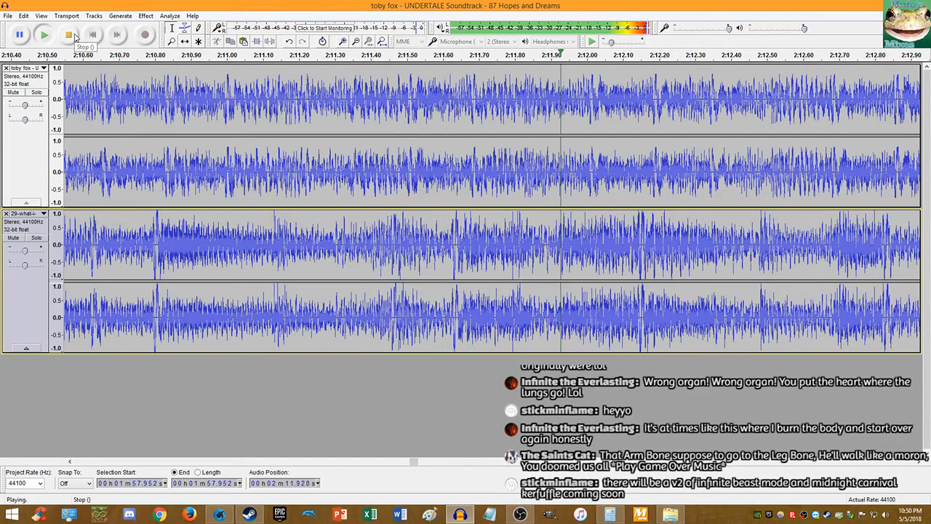
click(78, 37)
scroll(299, 169, down, 5)
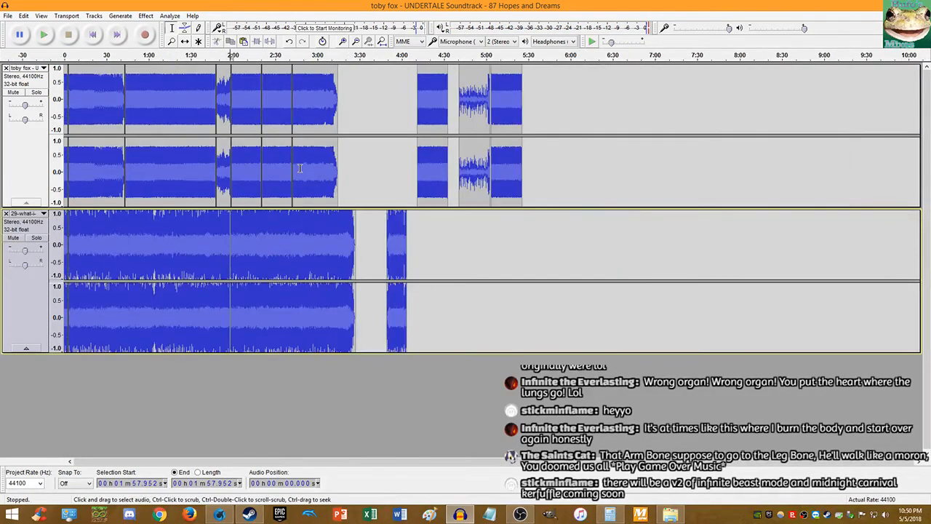
Step: Examine the waveforms at sample level around the clip join near 2:20.261
scroll(211, 166, up, 3)
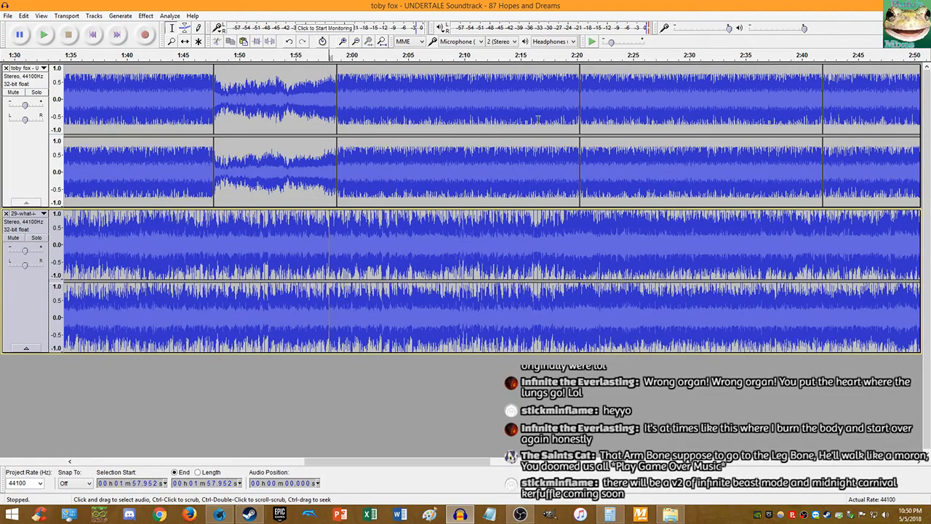
scroll(582, 195, up, 10)
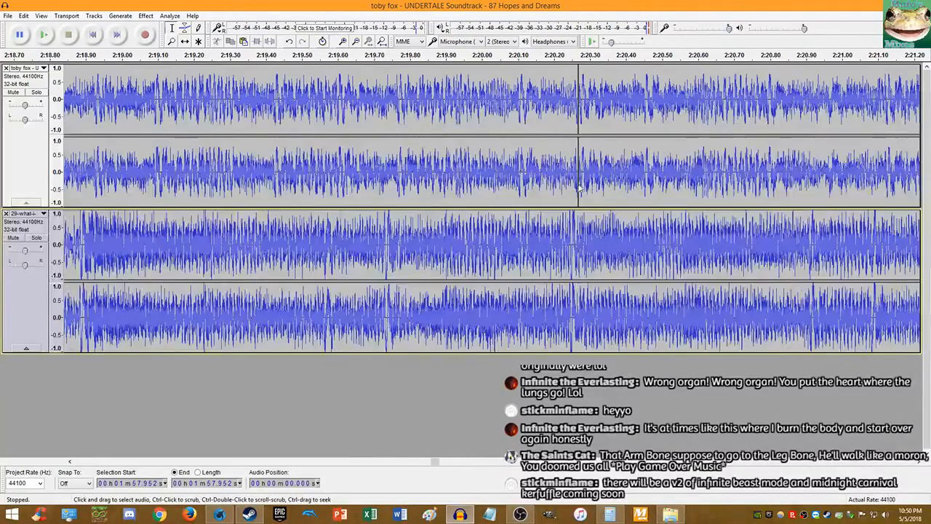
scroll(499, 177, up, 2)
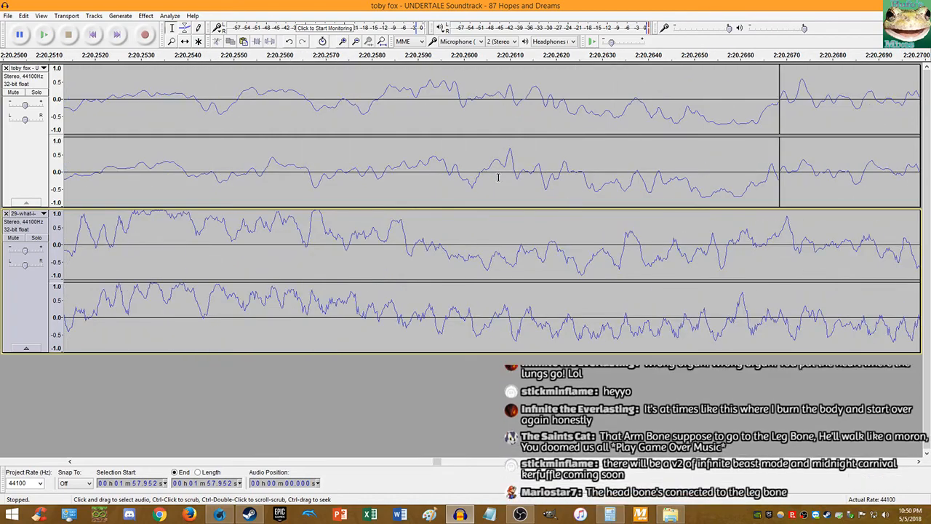
scroll(503, 175, up, 4)
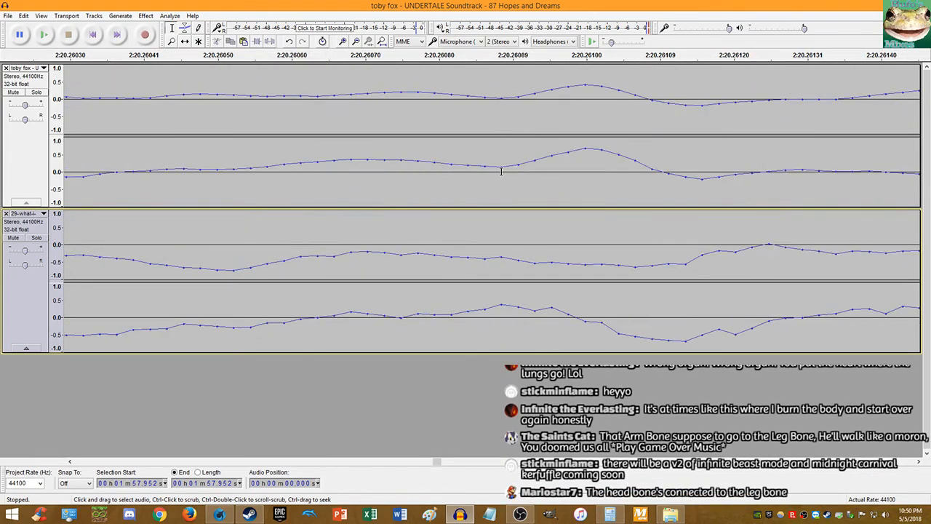
scroll(501, 171, up, 2)
click(501, 171)
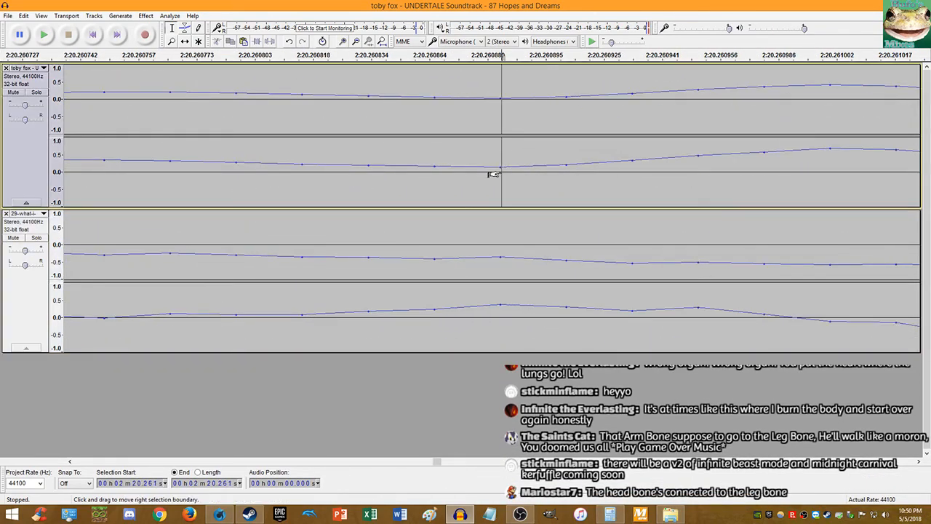
scroll(501, 168, down, 8)
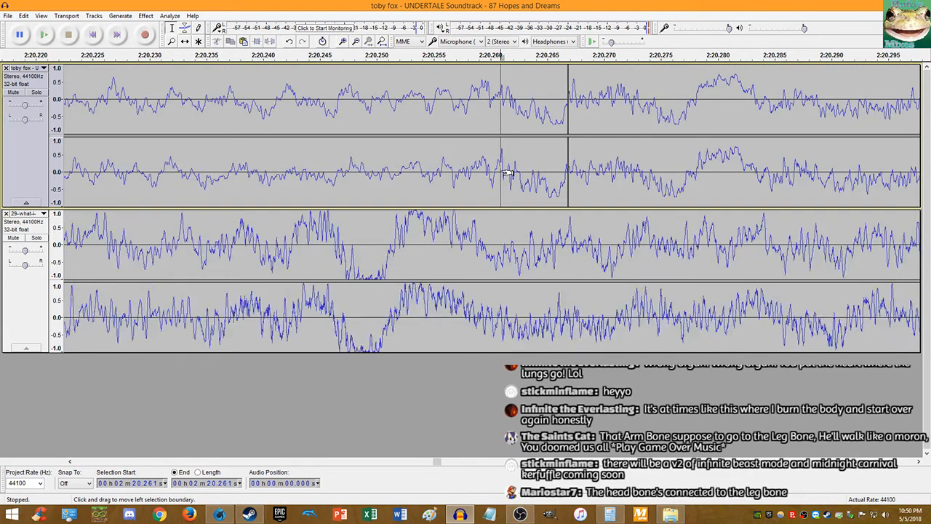
scroll(467, 152, up, 8)
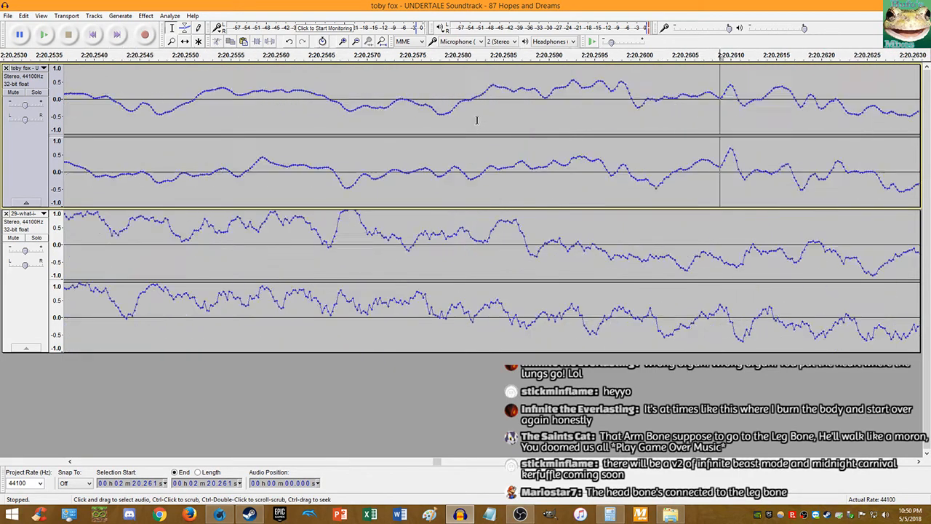
scroll(339, 98, down, 15)
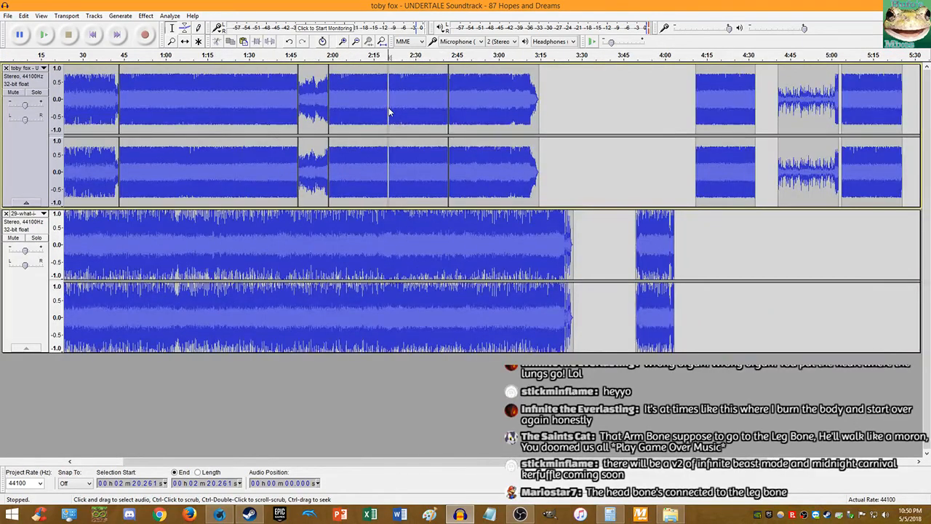
scroll(388, 110, down, 2)
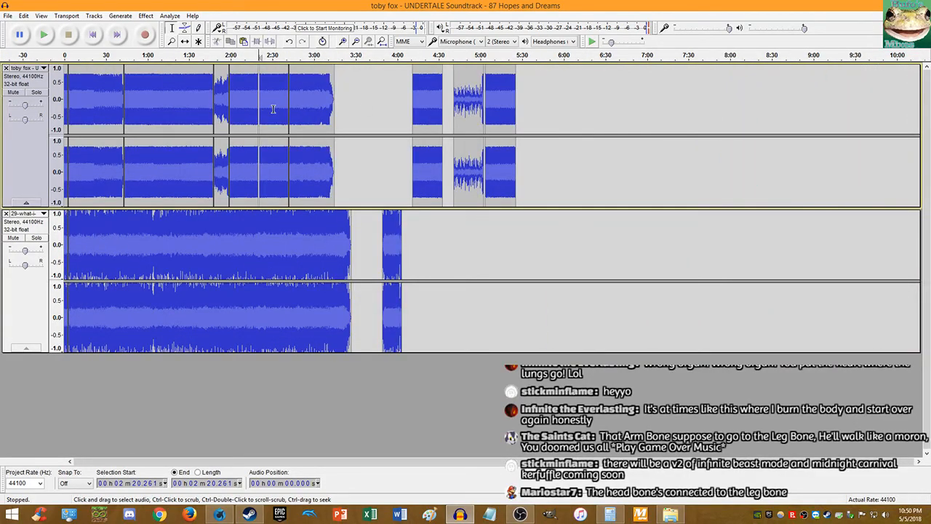
Step: Undo the clip swap, the paste at 2:20.267 and the fade-out clip's move against the copy
key(ctrl+z)
key(ctrl+z)
key(ctrl+z)
key(ctrl+z)
key(ctrl+z)
key(ctrl+z)
key(ctrl+z)
key(ctrl+z)
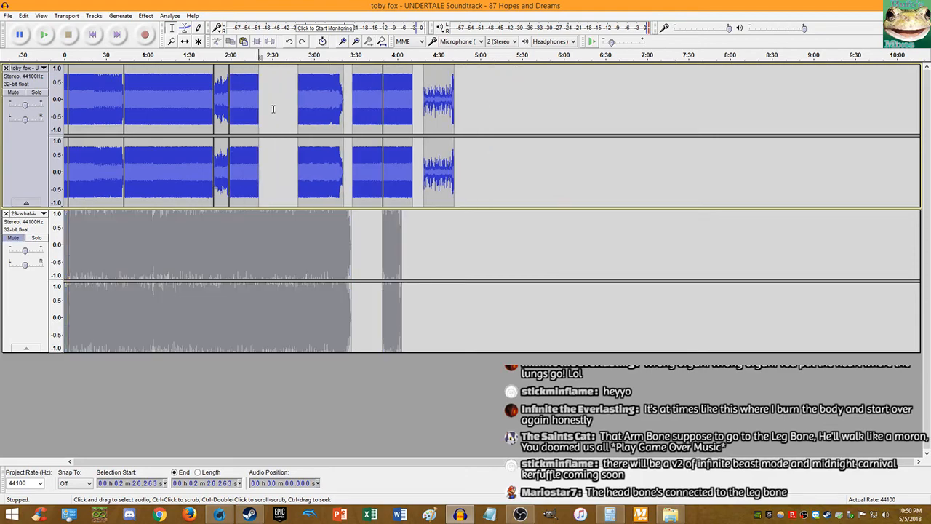
Step: Undo the looped copies, the clip moves, the splits around 1:58 and the silence inserted before the quiet closing clip
key(ctrl+z)
key(ctrl+z)
key(ctrl+z)
key(ctrl+z)
key(ctrl+z)
key(ctrl+z)
key(ctrl+z)
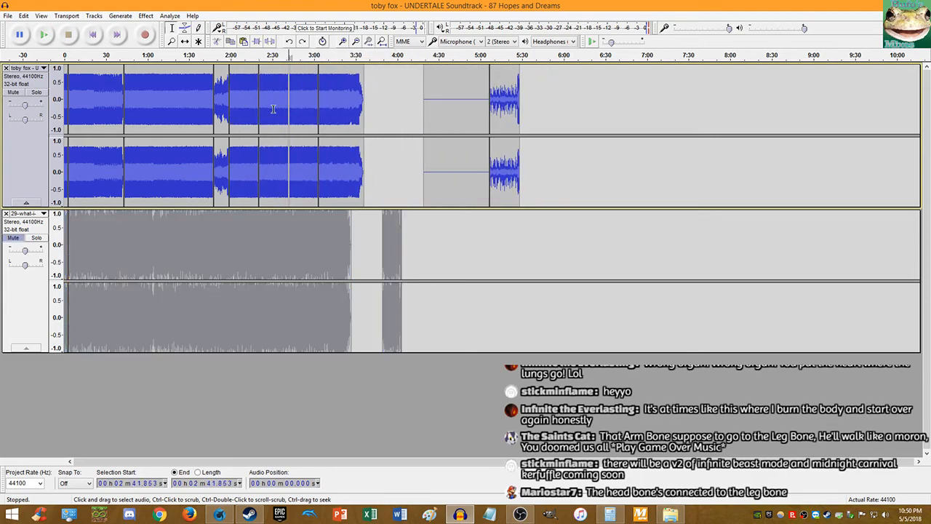
key(ctrl+z)
key(ctrl+z)
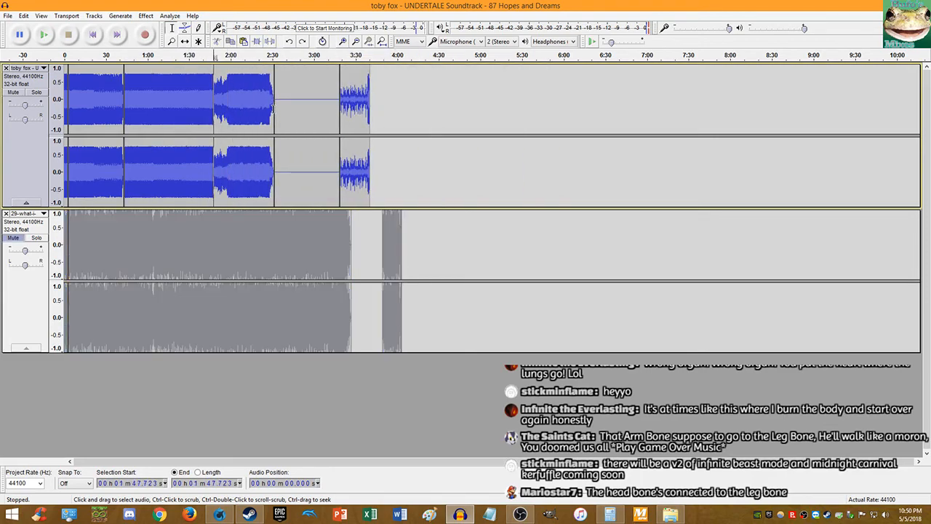
key(ctrl+z)
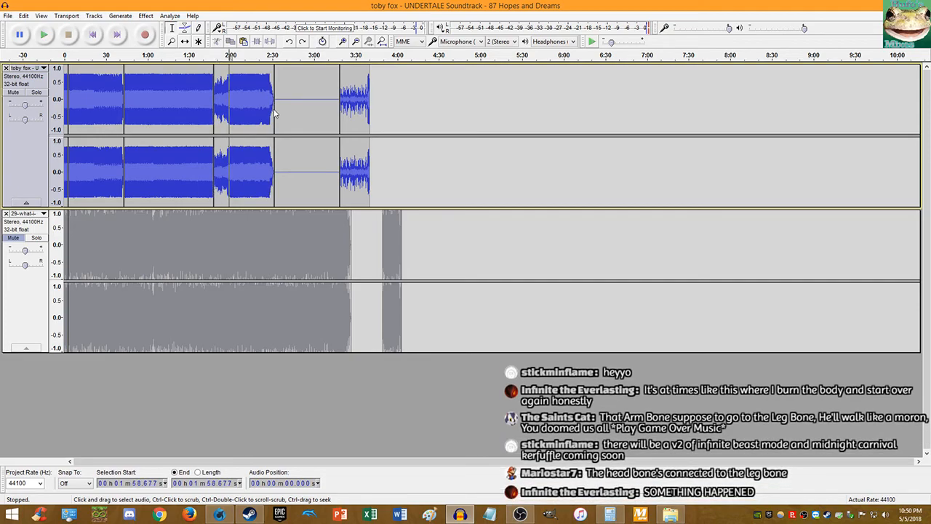
key(ctrl+z)
key(ctrl+z)
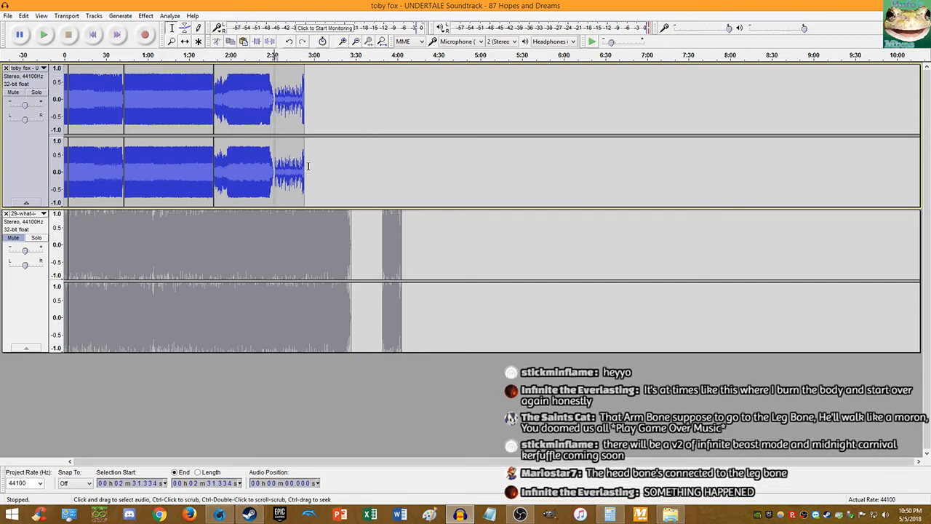
Step: Move the quiet closing clip to end level with the second track's last clip, and unmute the second track
drag(293, 107, 390, 107)
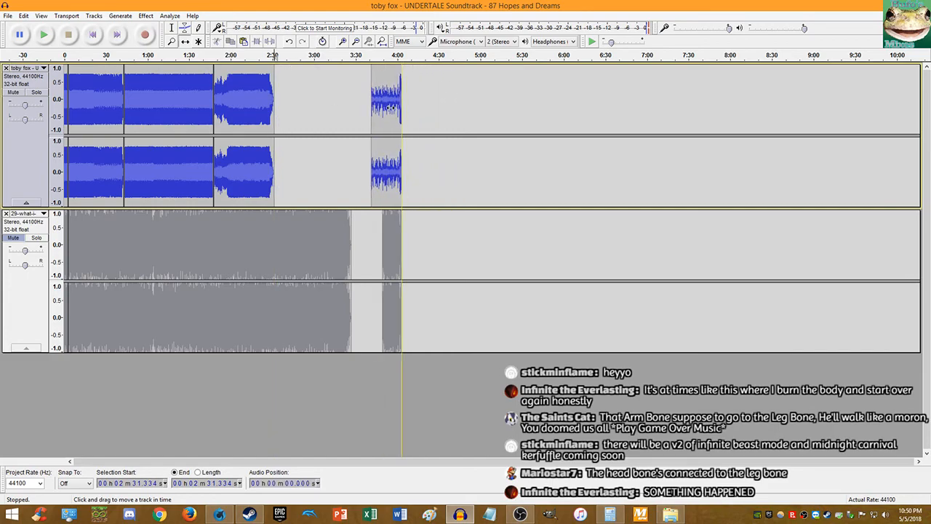
click(171, 27)
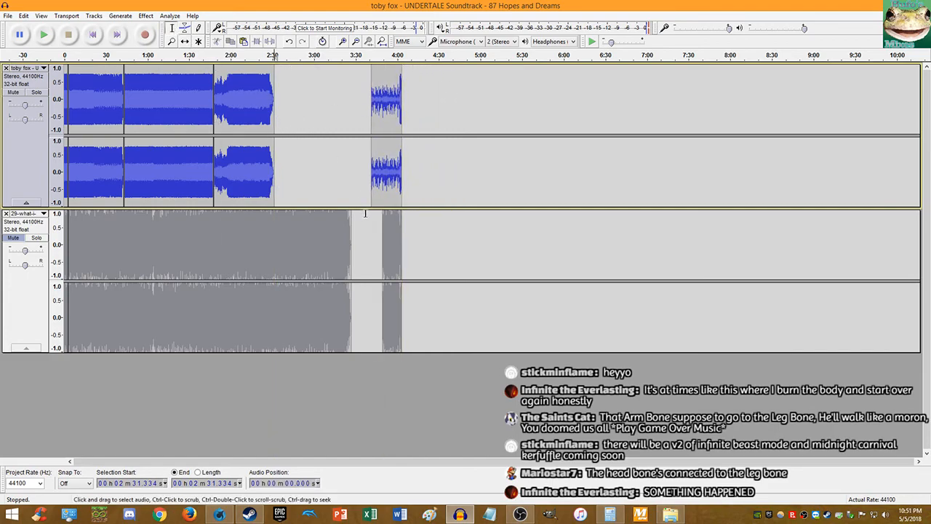
click(383, 224)
click(22, 228)
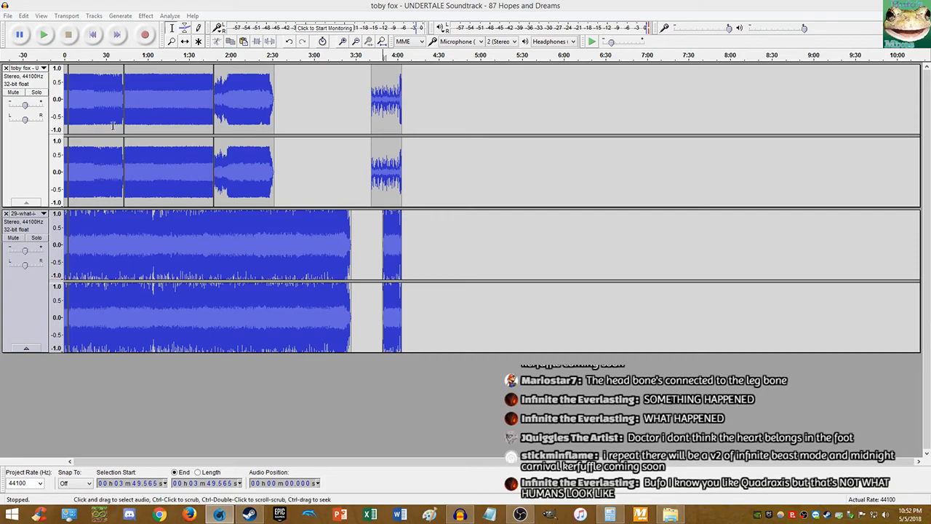
Step: Play both tracks together from 1:55.343 to hear the build-up before the loud section
click(225, 98)
key(space)
scroll(241, 102, up, 7)
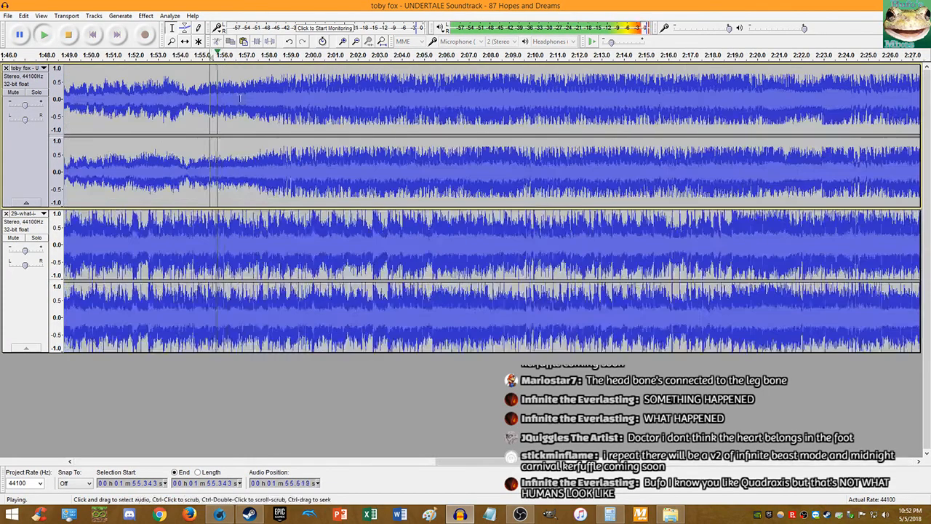
scroll(254, 106, down, 4)
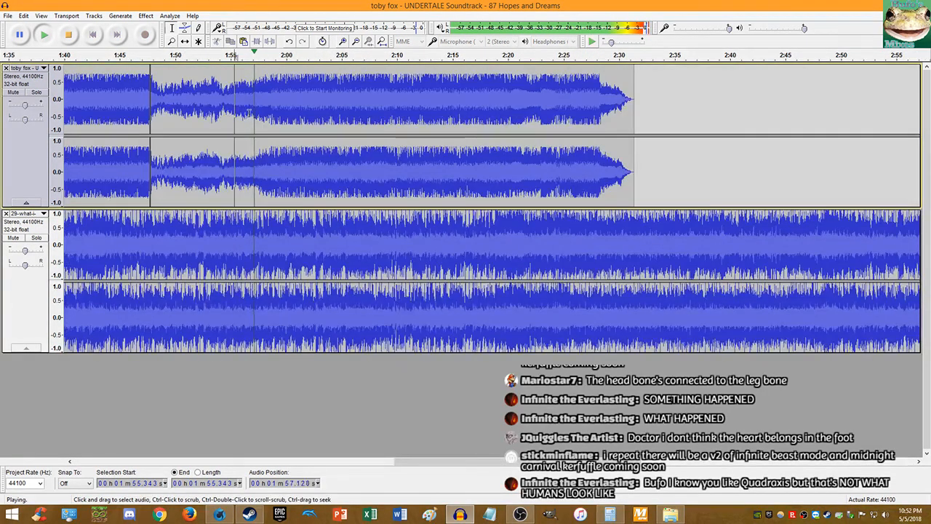
Step: Mute the second track and play the first track alone from 1:57.968
click(22, 230)
click(13, 238)
click(263, 148)
click(68, 34)
click(44, 35)
scroll(271, 85, up, 3)
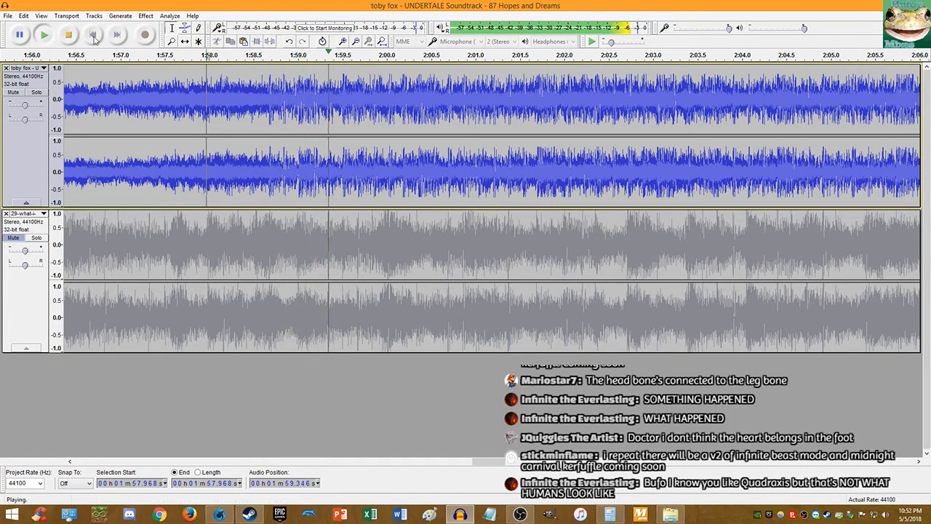
click(55, 37)
Step: Place the cursor on the zero crossing at 1:58.678, where the loud section starts, and play from there
scroll(277, 102, up, 2)
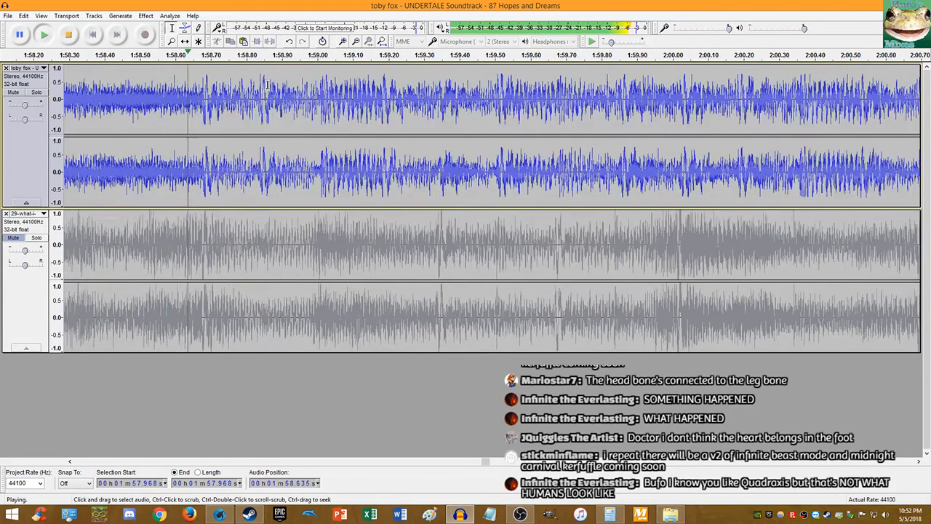
scroll(211, 110, up, 9)
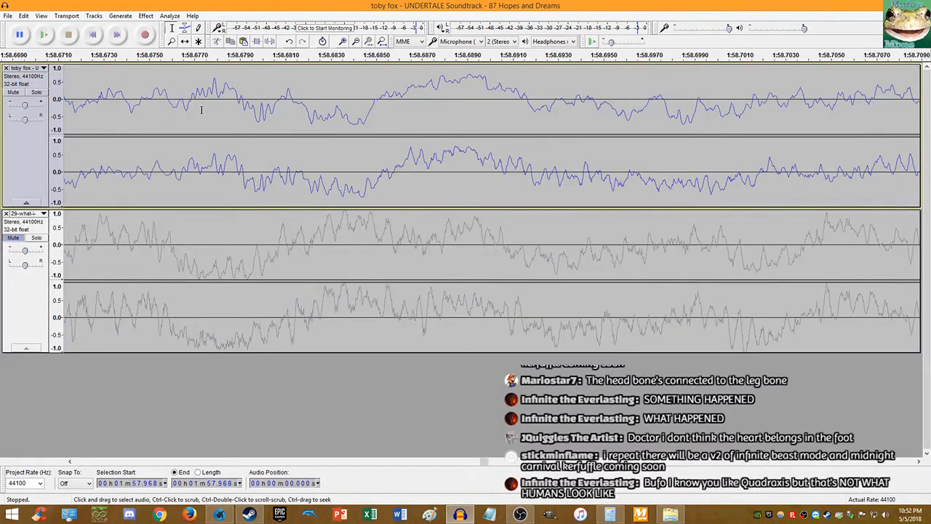
scroll(240, 128, up, 3)
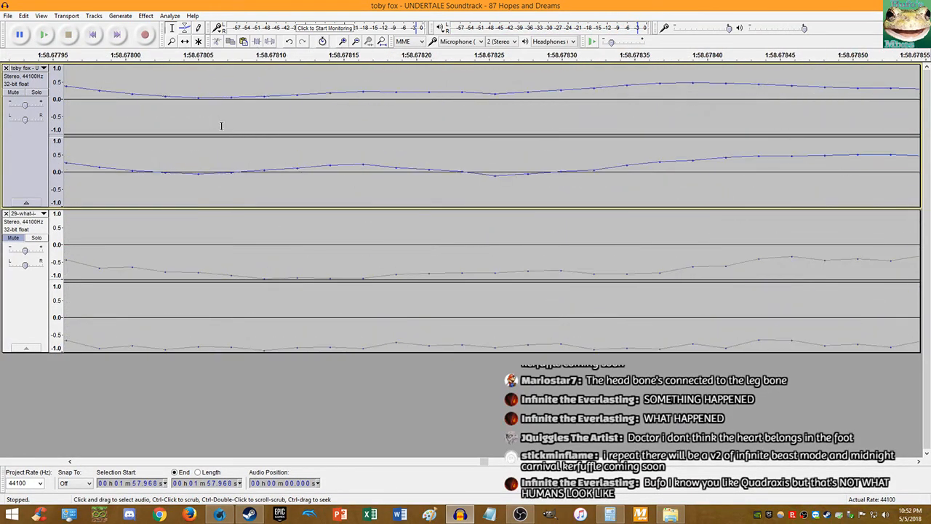
scroll(240, 150, up, 1)
click(224, 173)
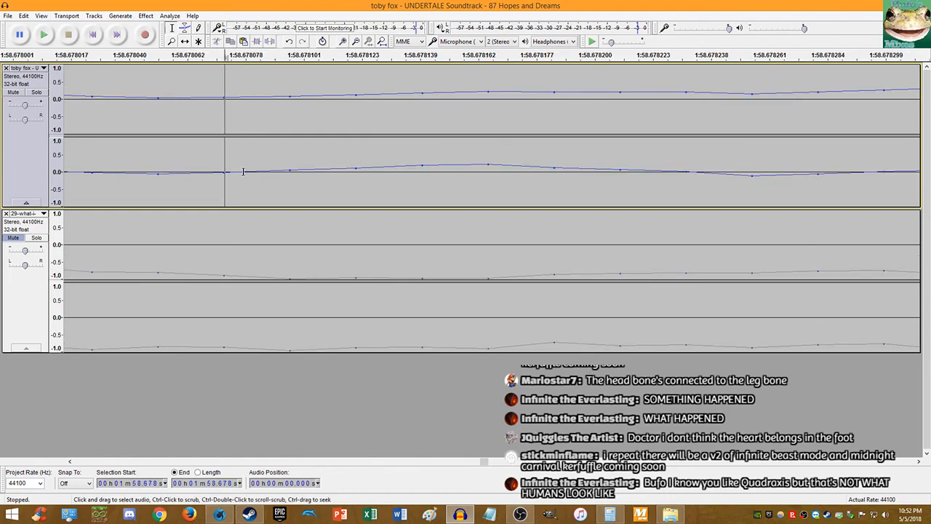
key(space)
scroll(232, 158, down, 15)
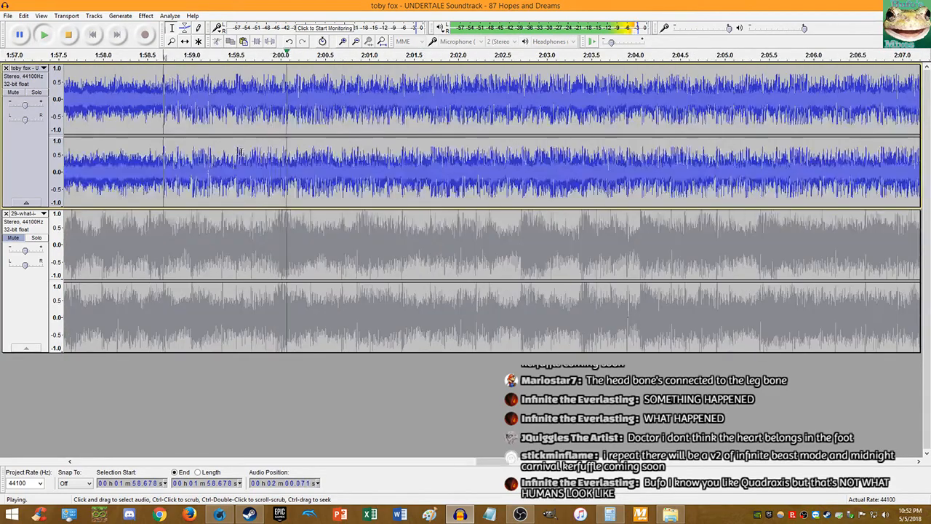
Step: Play the first track from 1:57.133 to locate the onset of the loud section
scroll(239, 152, down, 1)
click(133, 146)
key(space)
key(space)
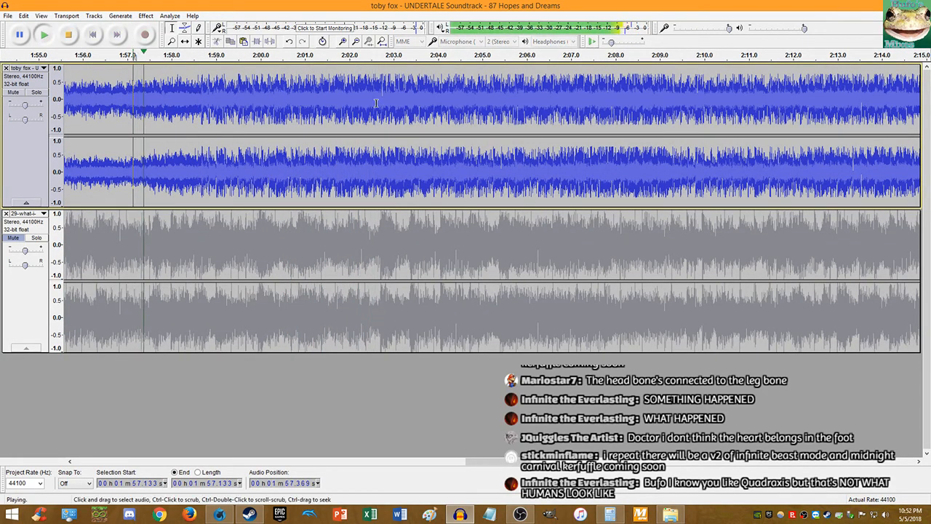
scroll(180, 123, up, 3)
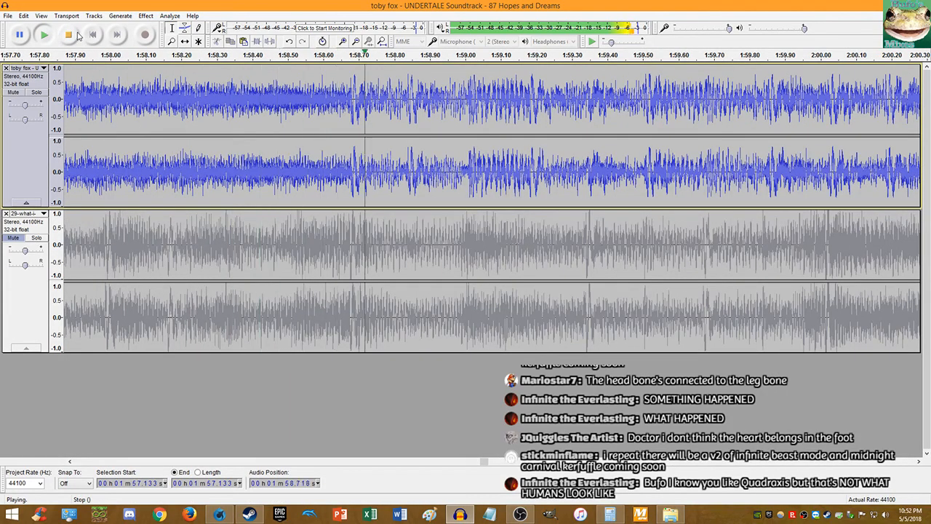
click(69, 34)
Step: Place the cursor on the first track's zero crossing at 1:58.677, just before the loud section's first beat
scroll(307, 104, up, 4)
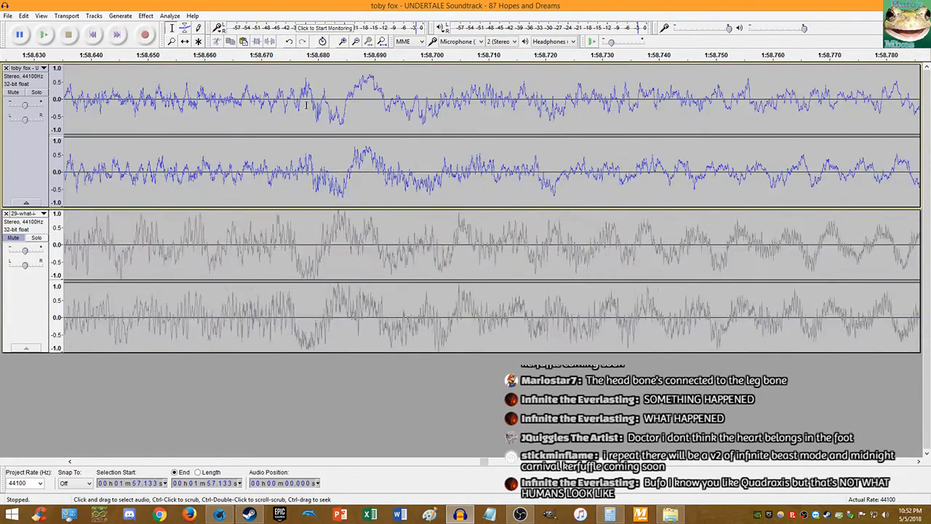
scroll(307, 104, up, 6)
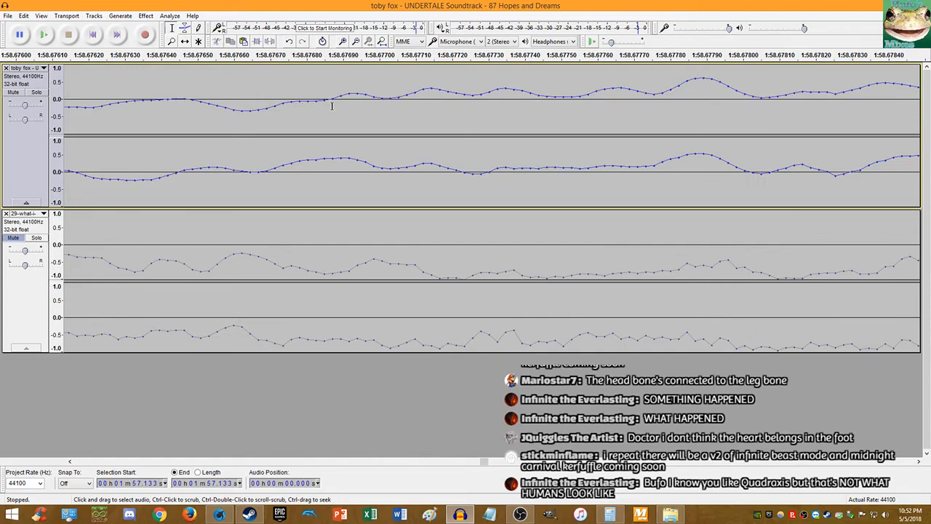
scroll(332, 106, up, 3)
click(333, 100)
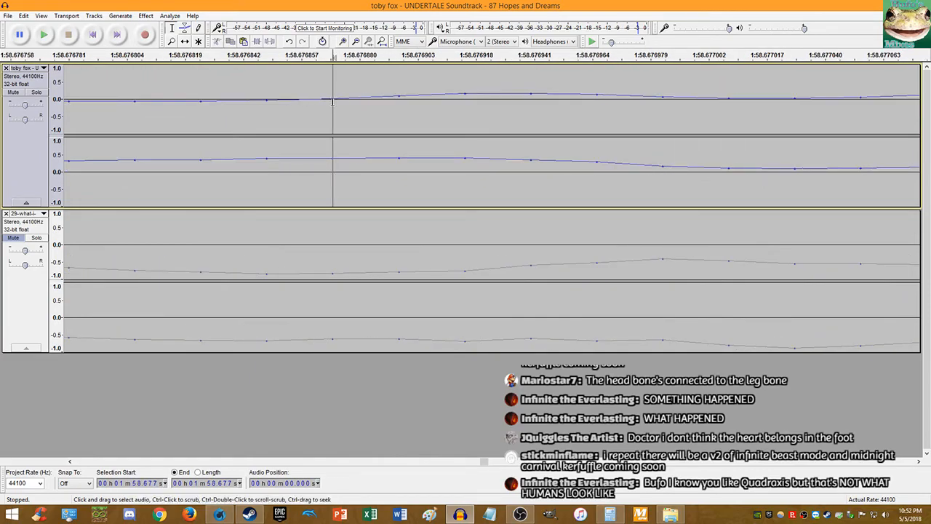
Step: Play the first track from 1:58.677 to check the start point, and split the clip there
key(space)
scroll(338, 131, down, 15)
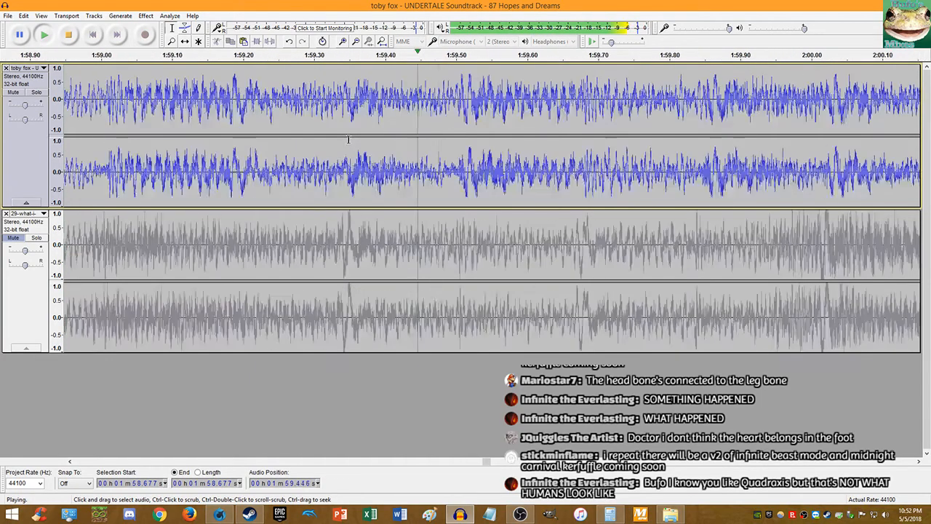
scroll(338, 131, down, 1)
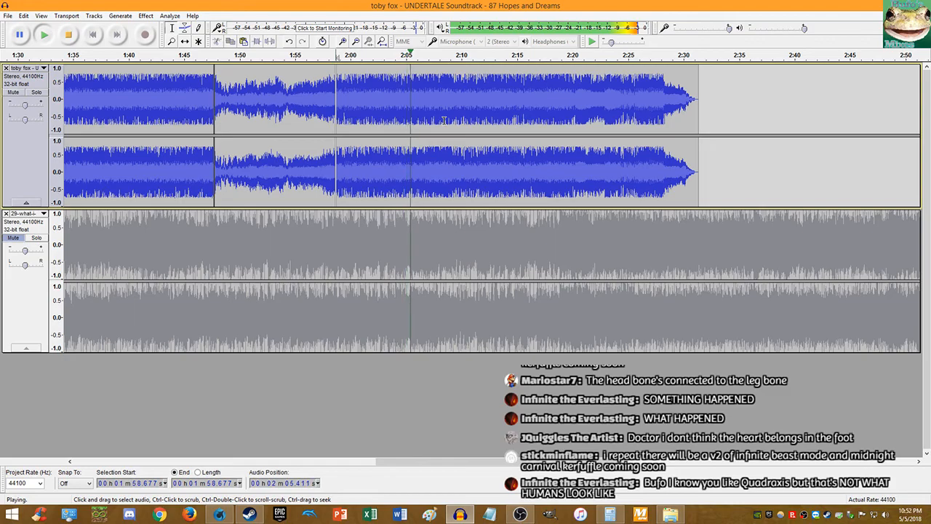
scroll(471, 144, up, 2)
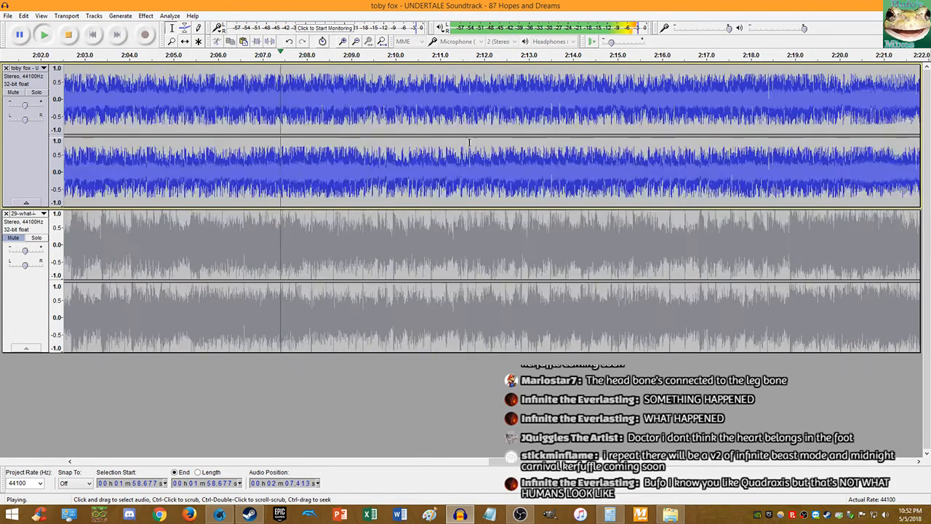
scroll(440, 145, down, 1)
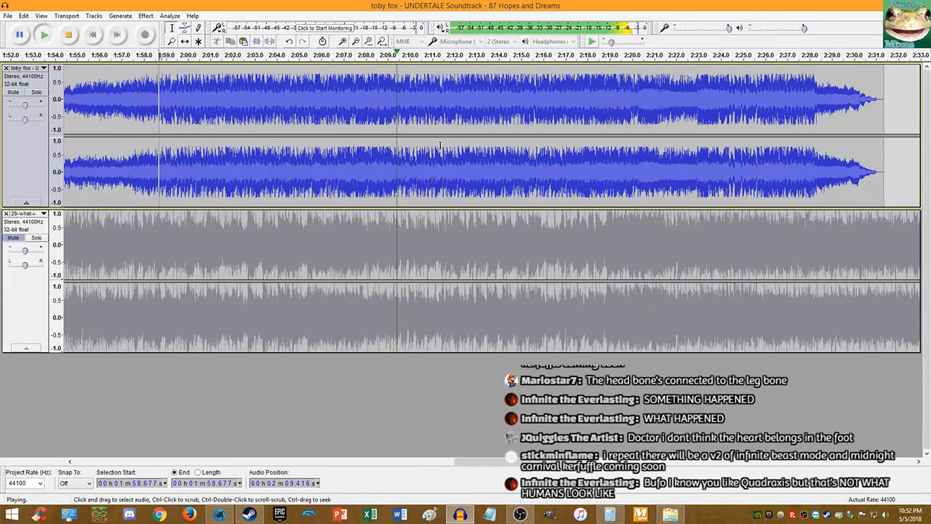
key(space)
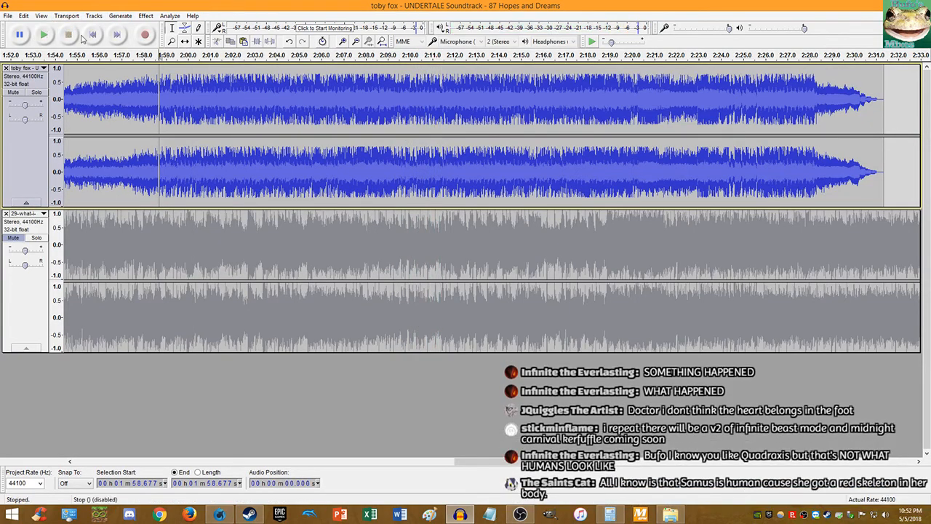
Step: Play the first track repeatedly from 2:09.015 to locate the beat where the loop should end
click(389, 98)
click(43, 35)
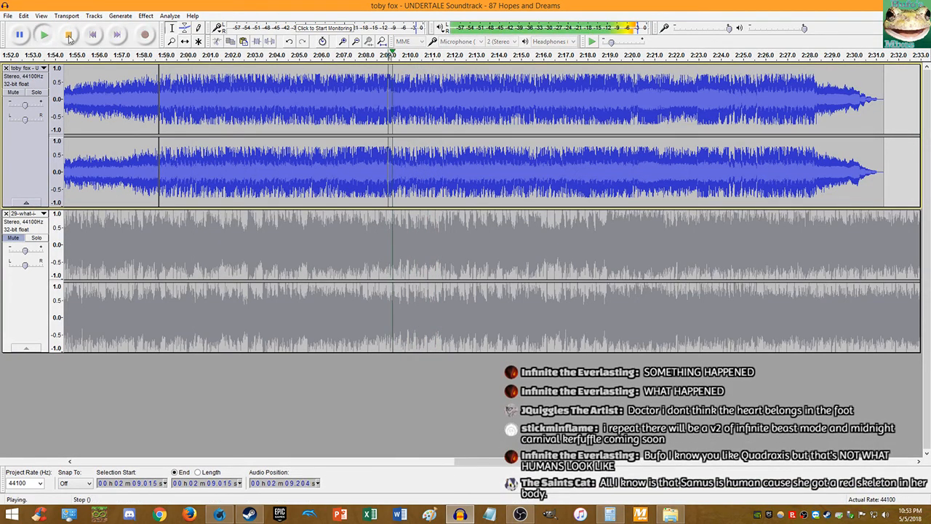
click(69, 35)
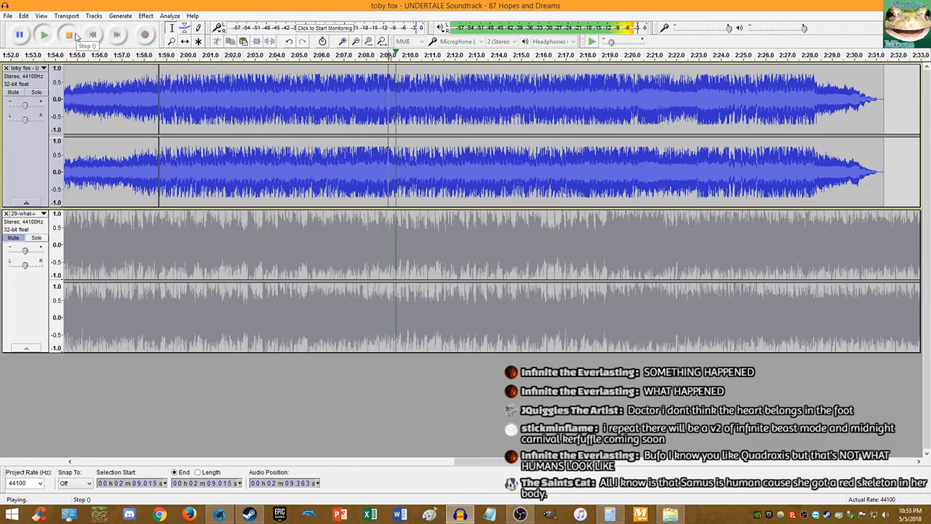
click(592, 42)
scroll(438, 101, up, 3)
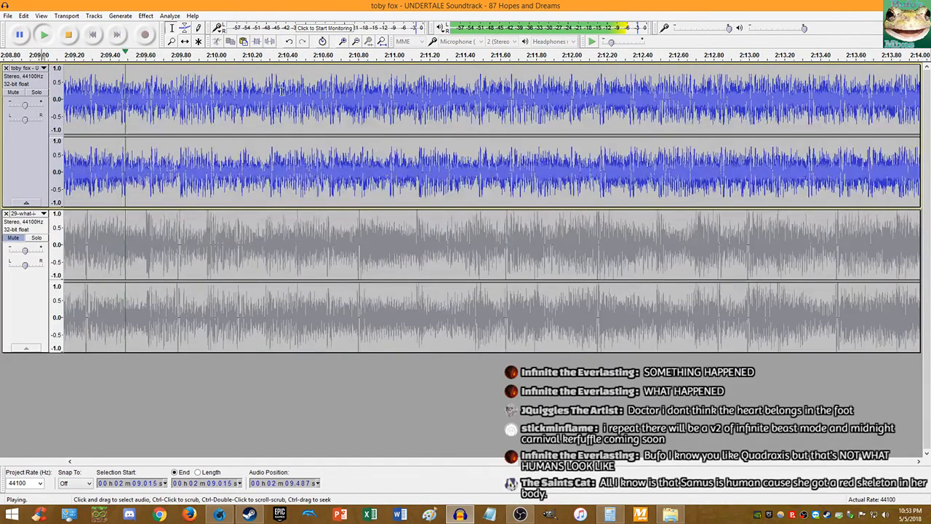
click(592, 42)
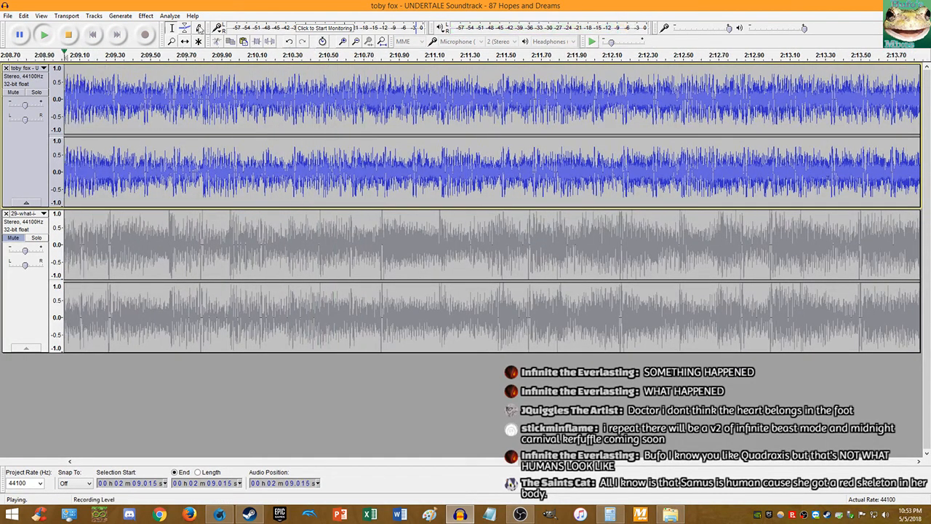
click(69, 35)
click(593, 42)
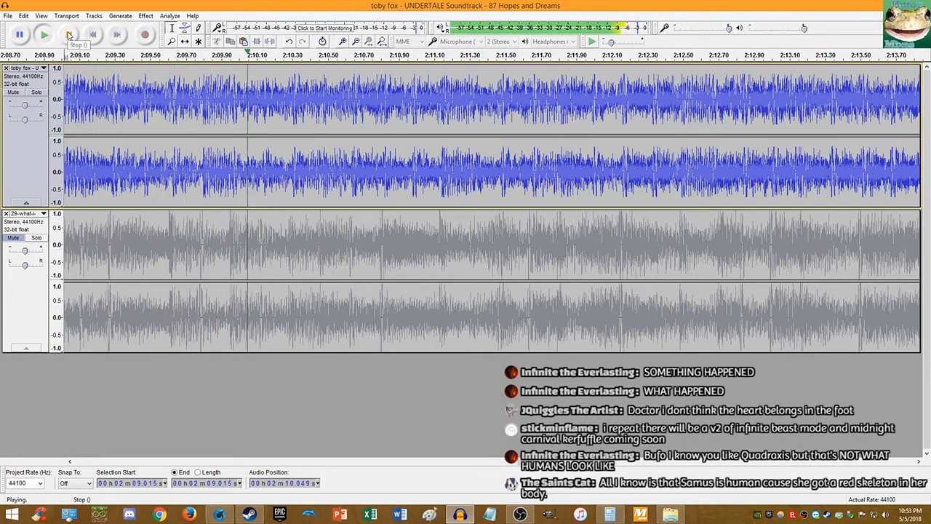
click(69, 36)
Step: Place the cursor at 2:09.468 in the first track, just before the beat's large wave
ctrl+scroll(141, 81, up, 10)
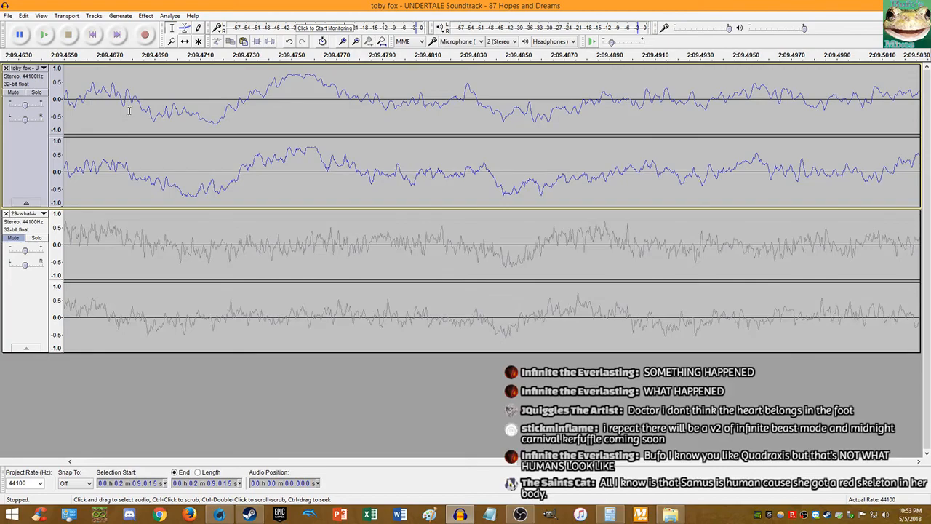
ctrl+scroll(153, 106, up, 4)
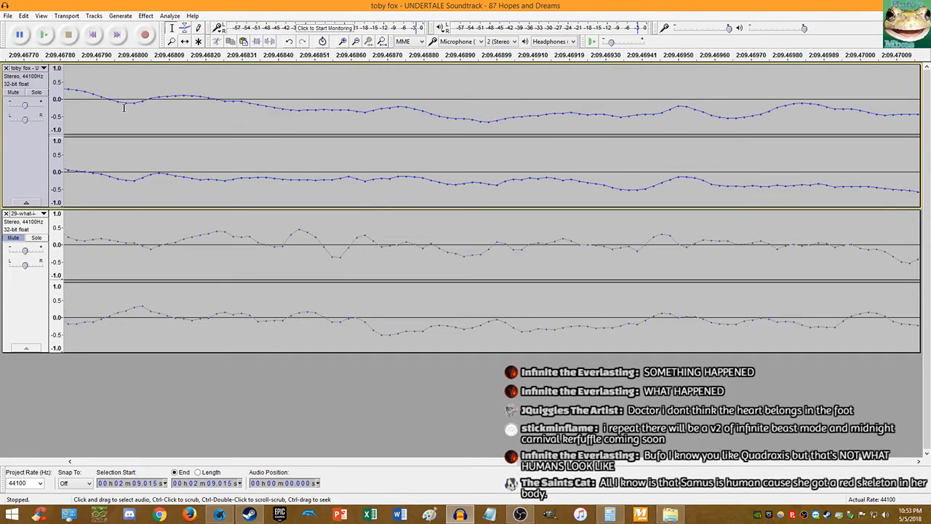
click(206, 169)
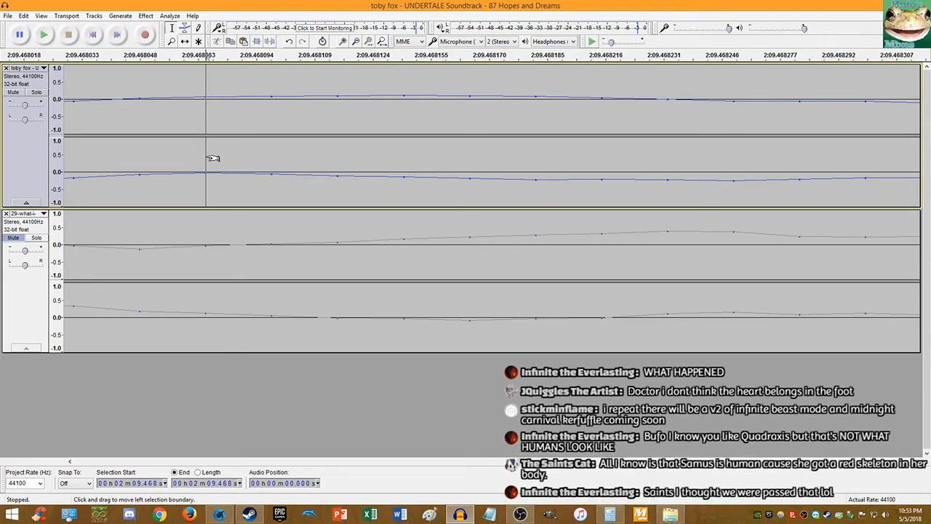
Step: Play the first track from 2:09.468 to check the end point, and split the clip there
key(space)
ctrl+scroll(169, 187, down, 10)
ctrl+scroll(169, 187, down, 7)
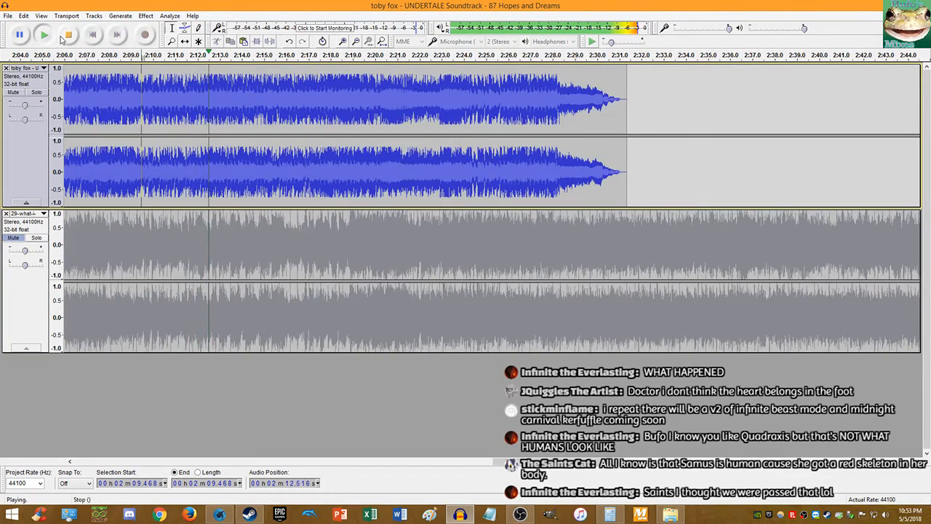
click(67, 35)
key(ctrl+i)
Step: Move the fade-out clip after the 2:09.468 split so that it starts at about 2:40
ctrl+scroll(186, 95, down, 2)
click(185, 42)
drag(209, 97, 319, 97)
Step: Copy the clip between 1:58.677 and 2:09.468 and paste it directly behind itself at 2:09.468
click(172, 29)
click(199, 82)
click(175, 84)
key(ctrl+v)
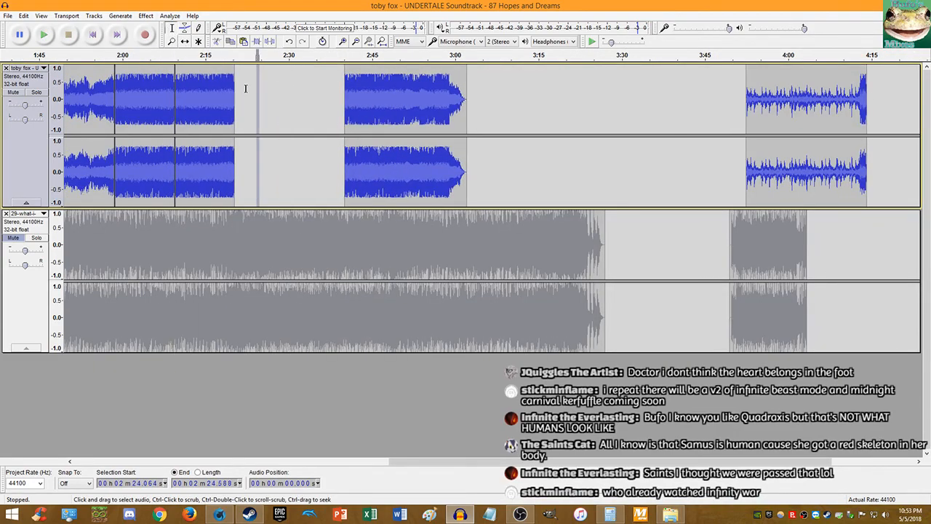
Step: Paste the copied clip three more times end to end in the first track, from 2:20.259 up to 2:52.633
key(ctrl+v)
key(ctrl+z)
click(233, 92)
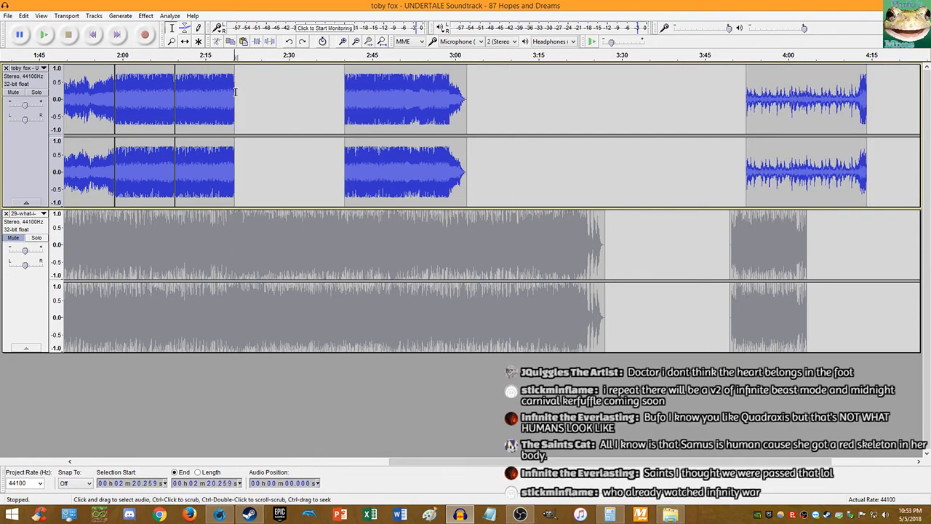
key(ctrl+v)
click(295, 90)
key(ctrl+v)
click(382, 93)
click(355, 99)
key(ctrl+v)
Step: Play the first track from 2:40.754 to check the seam between two of the pasted clips
click(350, 100)
key(space)
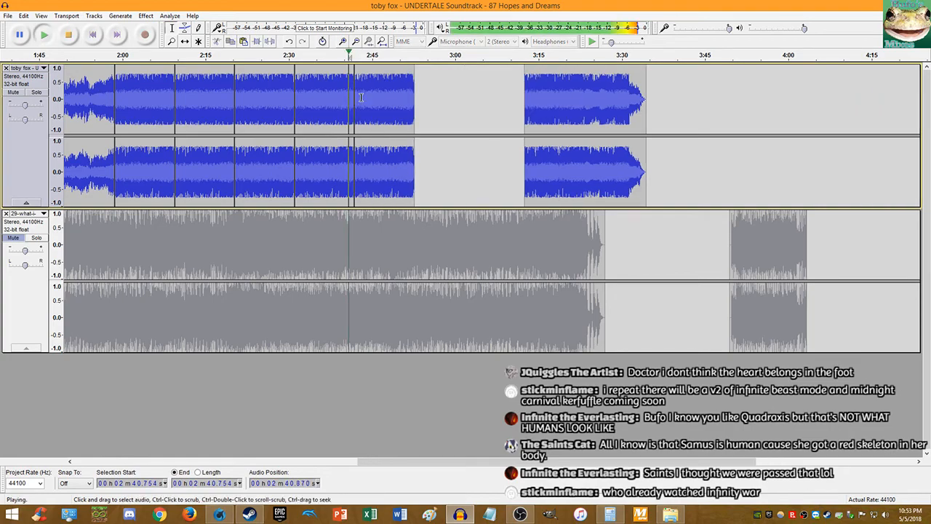
scroll(361, 93, up, 2)
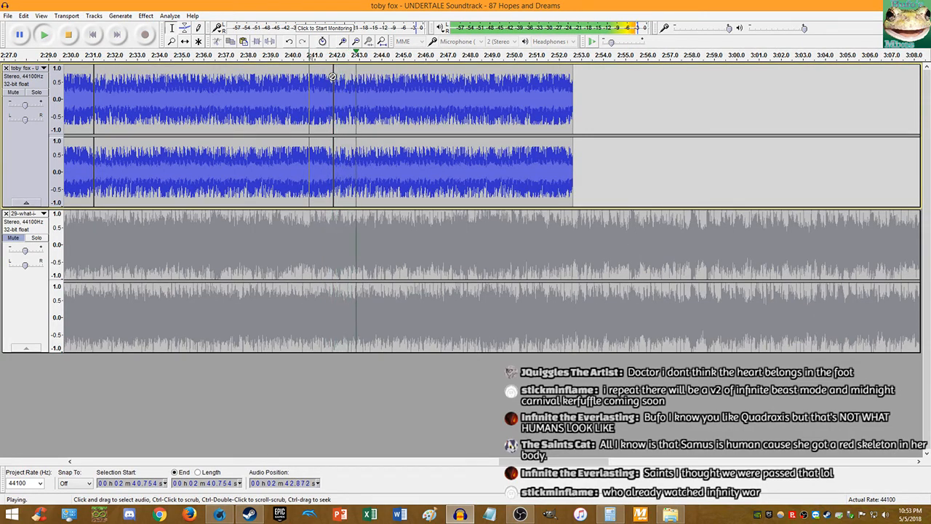
scroll(340, 83, down, 1)
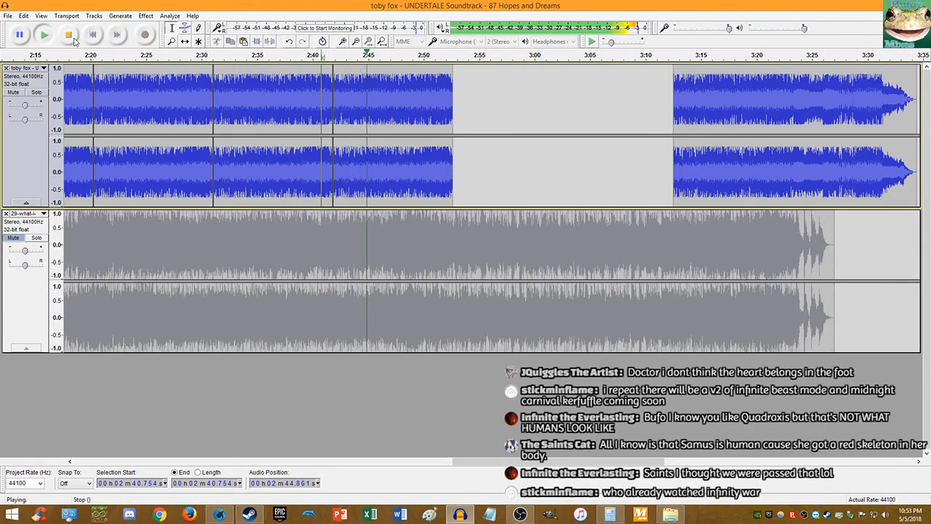
key(space)
Step: Paste the copied clip two more times in the first track, at 2:52.633 and 3:03.424
click(454, 108)
key(ctrl+v)
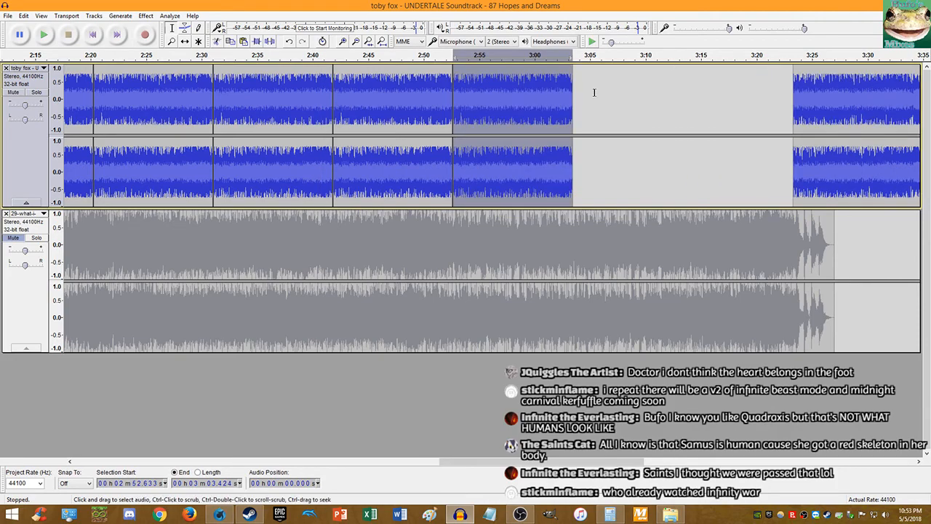
click(574, 91)
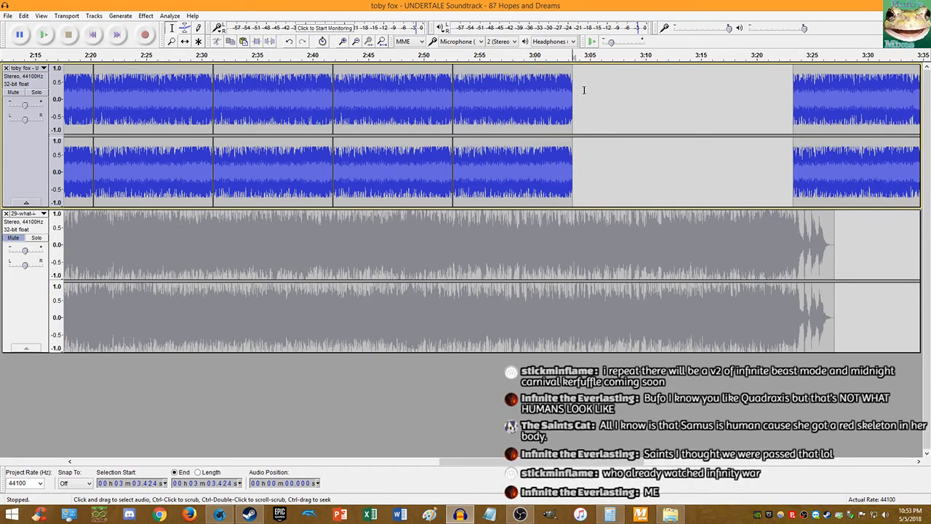
key(ctrl+v)
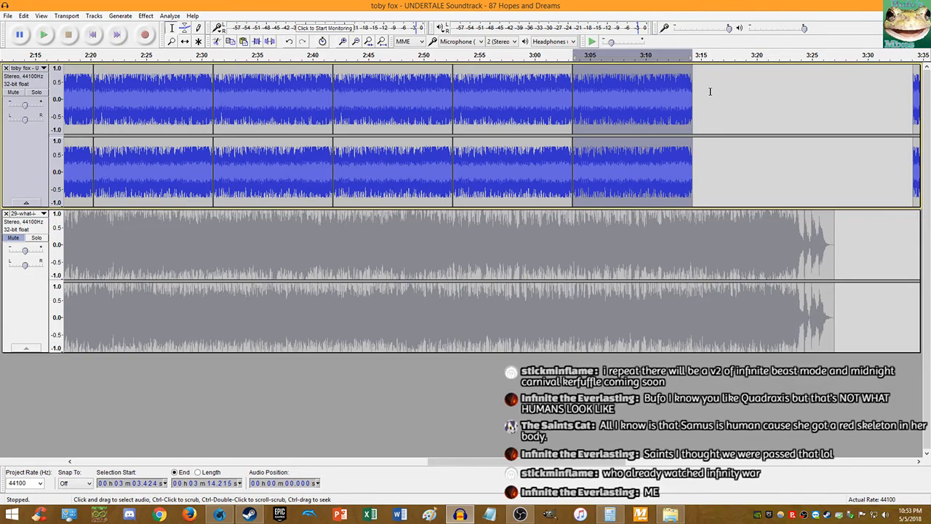
Step: Examine the clip seam at 3:03.424 in the first track against the beat wave in the second track
key(ctrl+3)
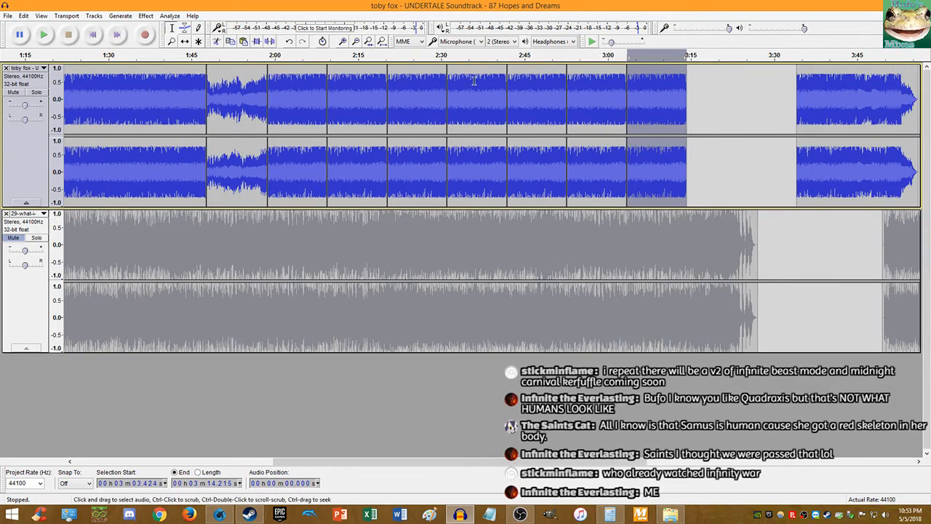
key(ctrl+1)
key(ctrl+1)
key(ctrl+1)
key(ctrl+1)
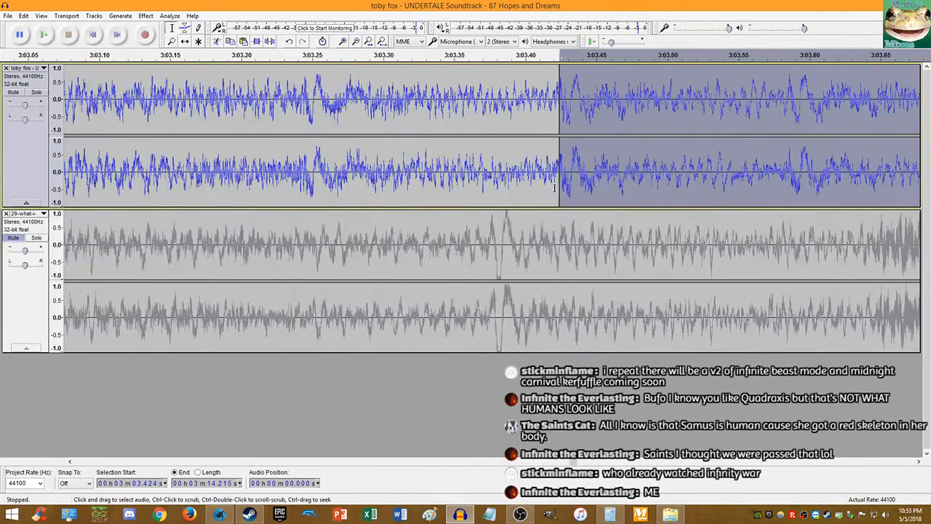
key(ctrl+3)
key(ctrl+3)
key(ctrl+3)
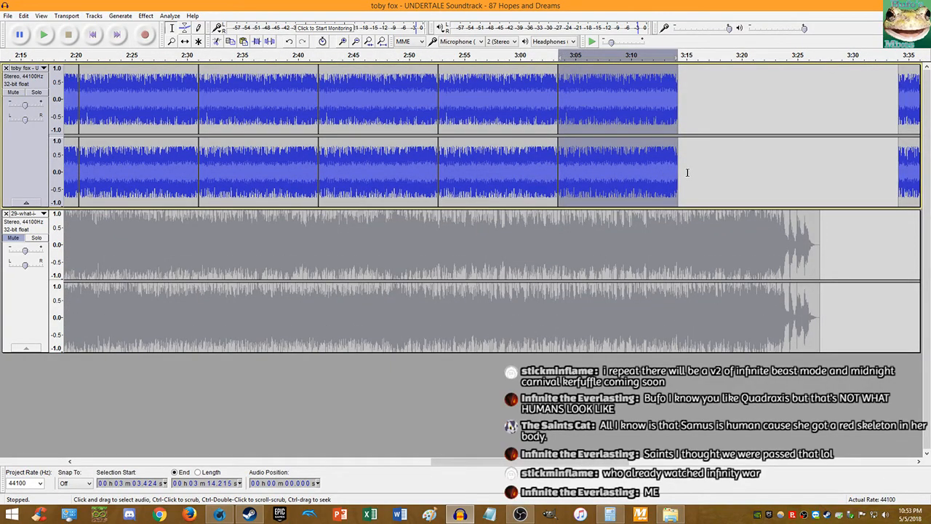
Step: Unmute the second track and play both tracks together from 3:03.424
click(22, 243)
click(51, 40)
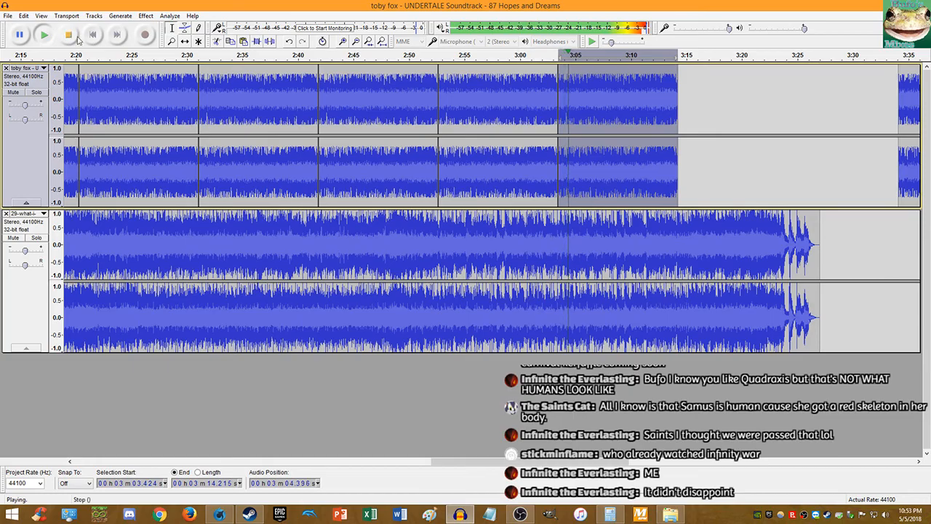
click(68, 35)
Step: Play both tracks from the very start to check their alignment near the first split
click(92, 37)
click(45, 36)
key(ctrl+1)
key(ctrl+1)
key(ctrl+1)
key(ctrl+1)
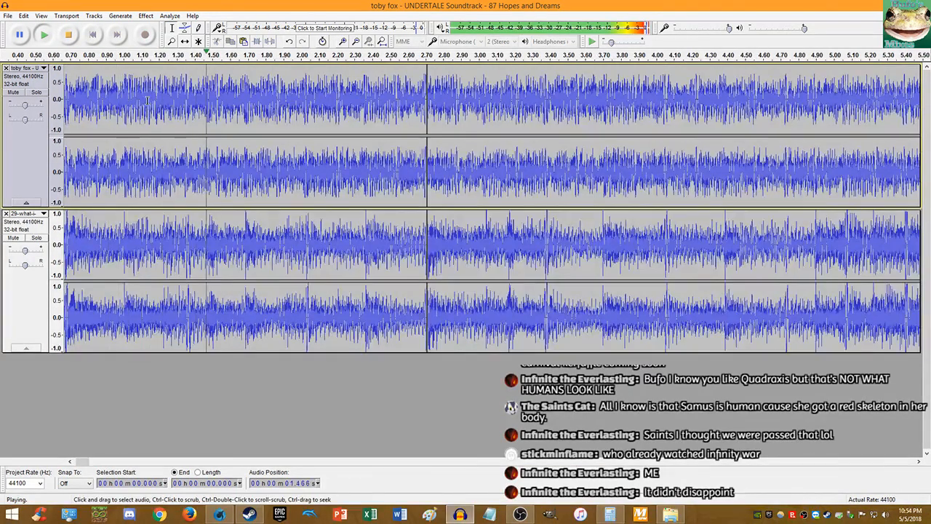
key(space)
Step: Move the fade-out clip of the first track against the end of the last pasted clip at 3:14.215
key(ctrl+3)
key(ctrl+3)
key(ctrl+3)
key(ctrl+3)
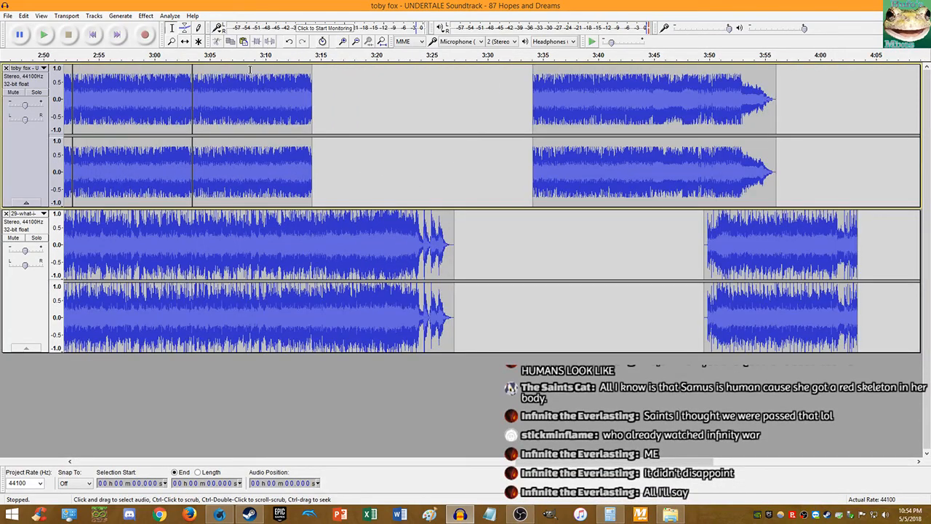
click(185, 42)
drag(568, 95, 347, 95)
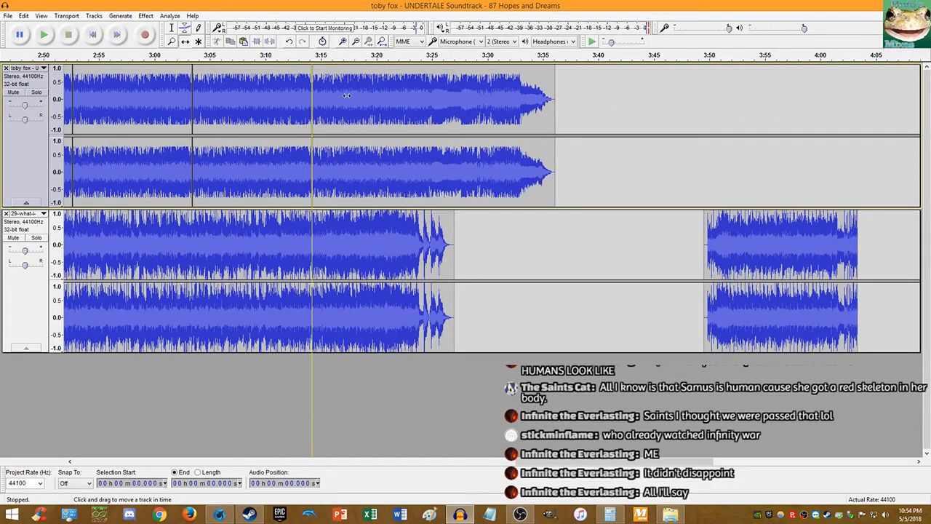
Step: Delete the pasted clip between 3:03.424 and 3:14.215 from the first track
key(F1)
double_click(220, 92)
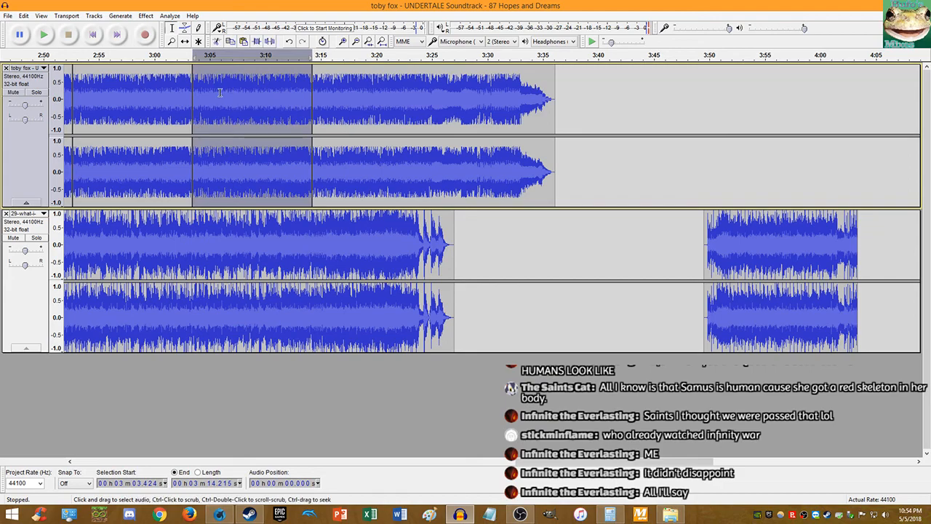
key(Delete)
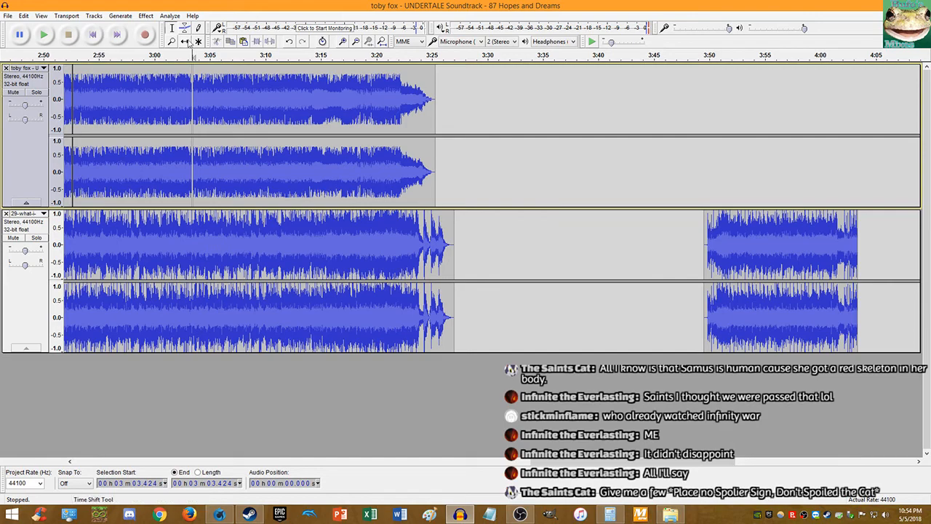
Step: Play both tracks together from 2:52.633 to check how the pasted loops line up
click(384, 42)
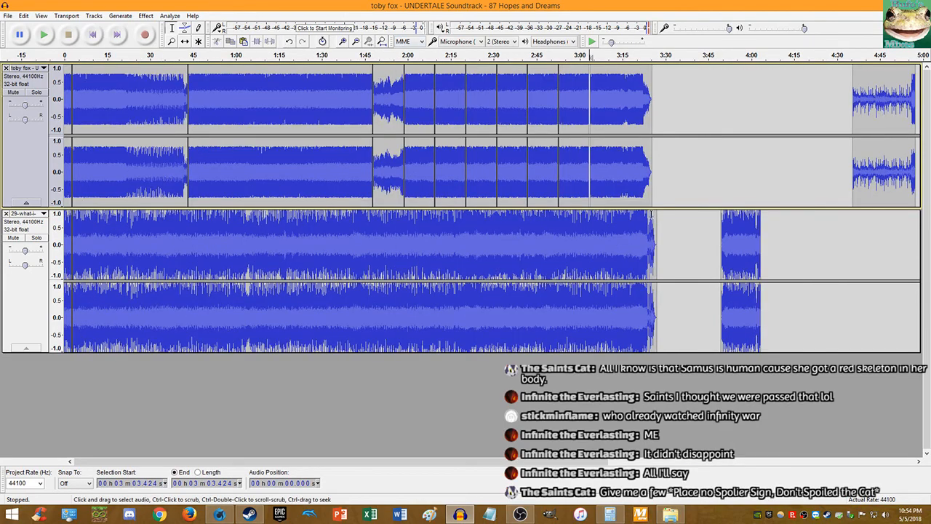
click(652, 219)
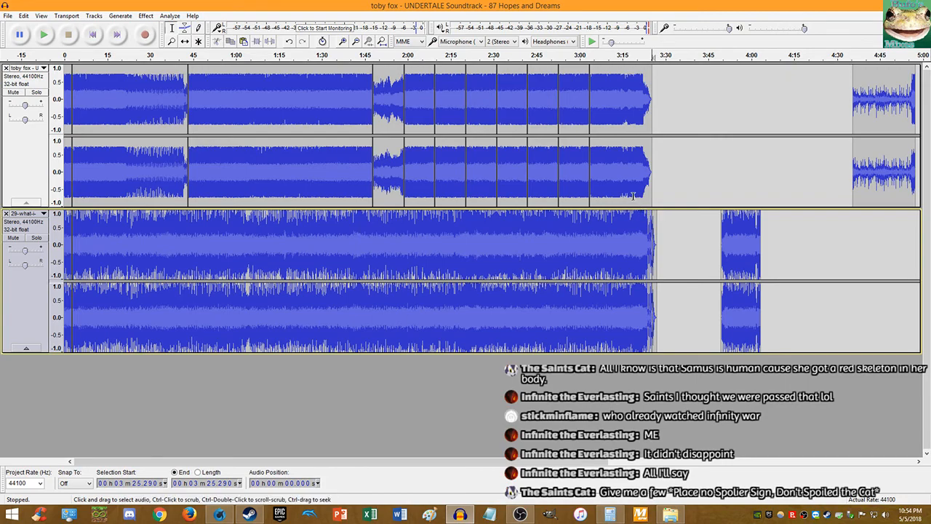
click(561, 216)
key(space)
scroll(583, 211, up, 7)
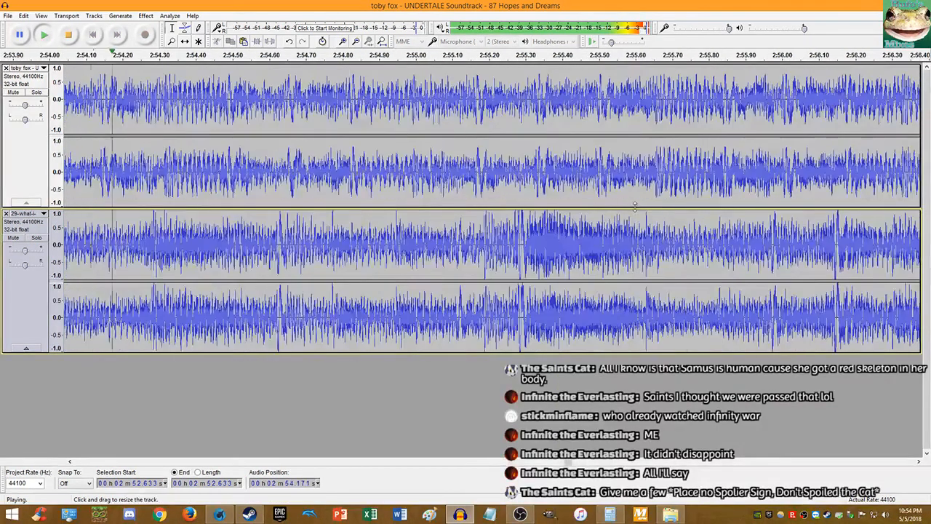
click(69, 35)
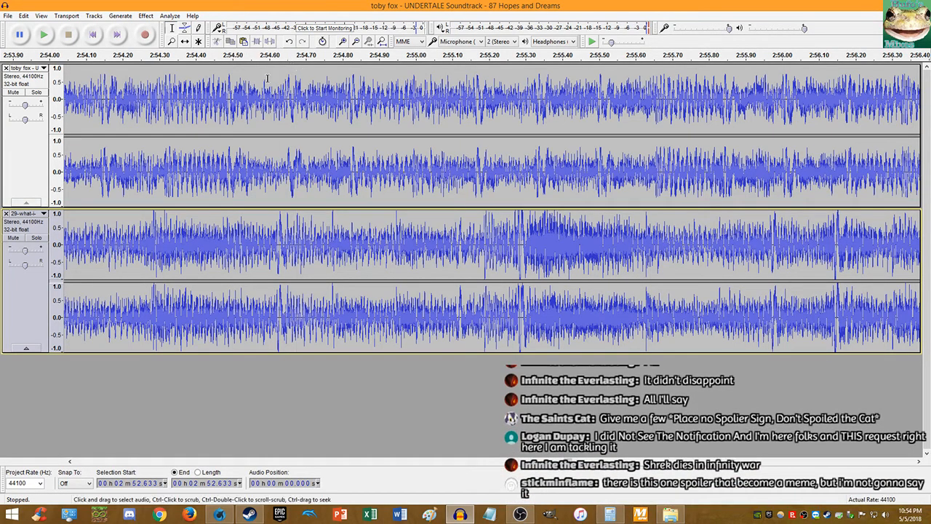
Step: Select all the audio in the first track, from 0:00 to its end at 4:57.307
click(275, 163)
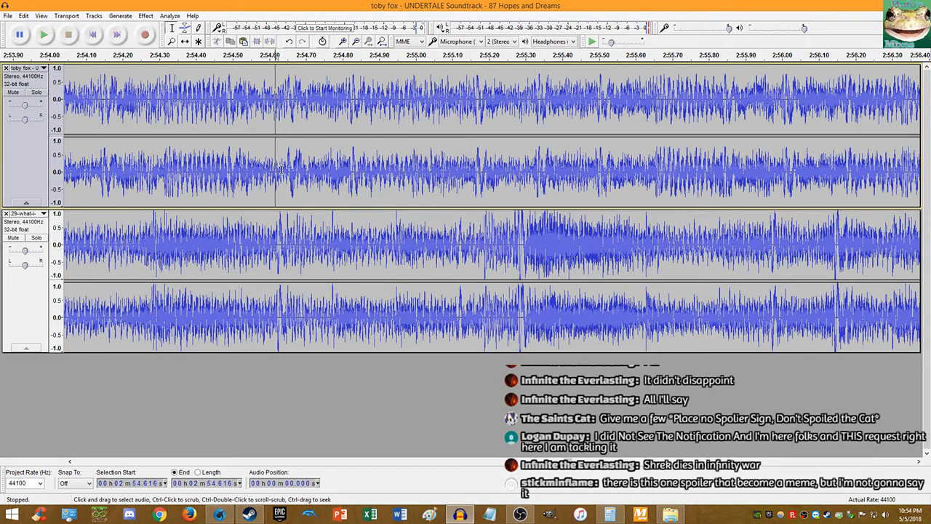
key(shift+End)
key(shift+Home)
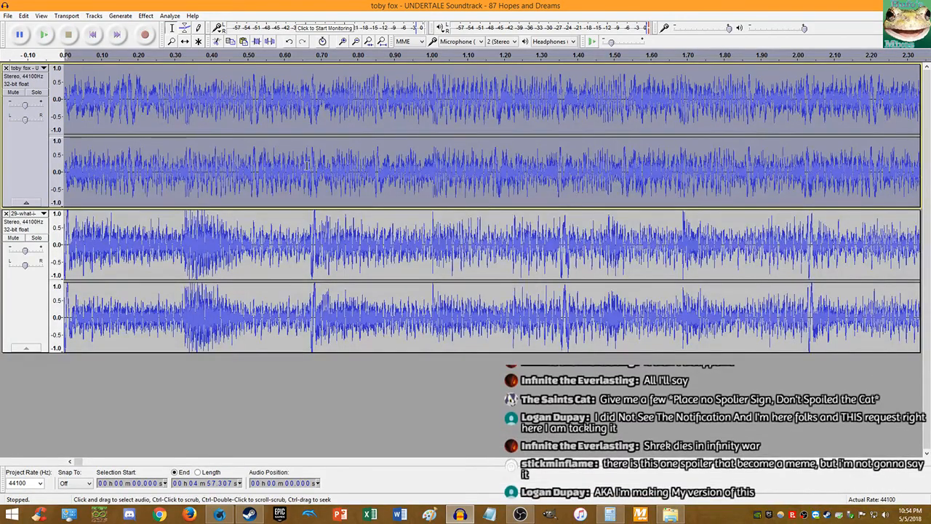
scroll(289, 168, down, 5)
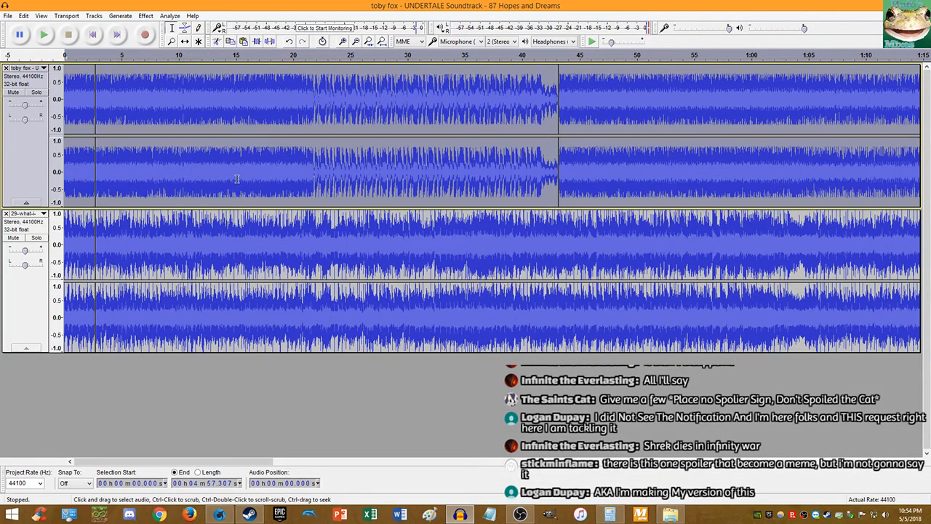
scroll(273, 152, down, 4)
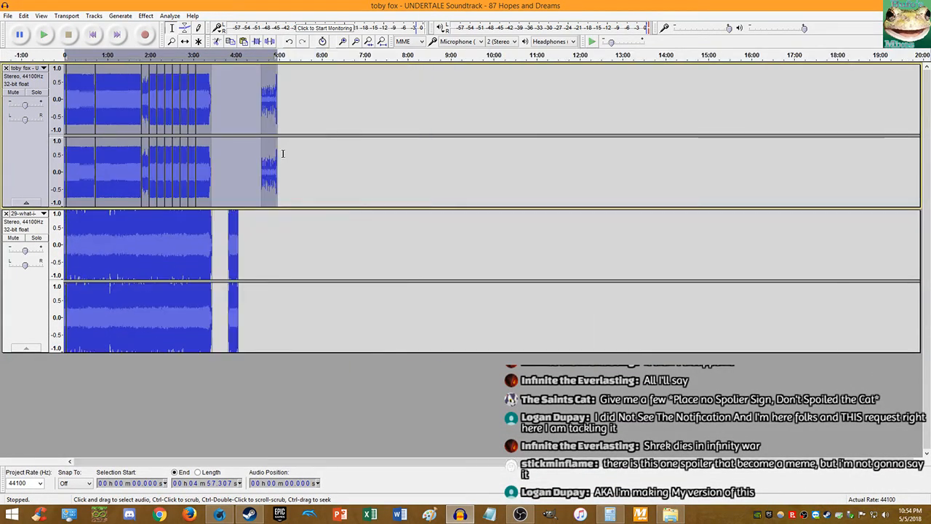
scroll(188, 156, up, 9)
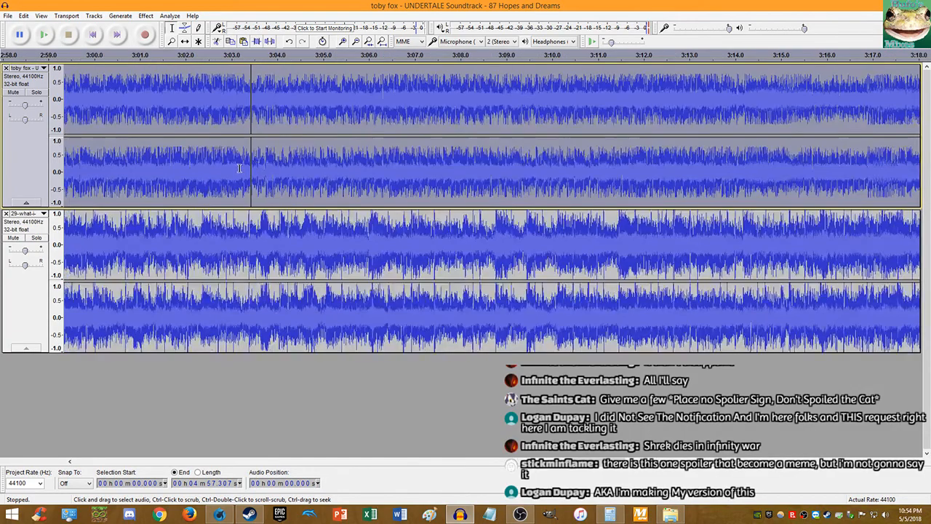
scroll(288, 166, up, 2)
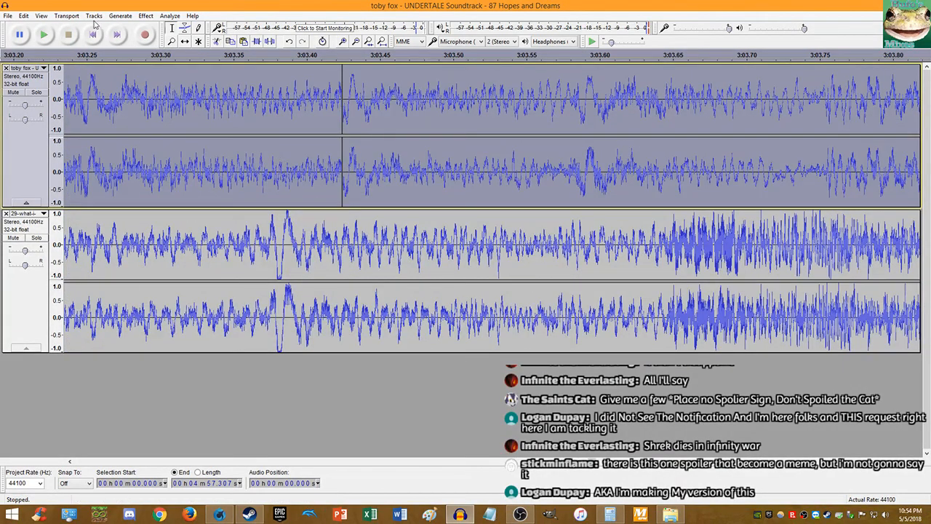
click(143, 16)
click(230, 106)
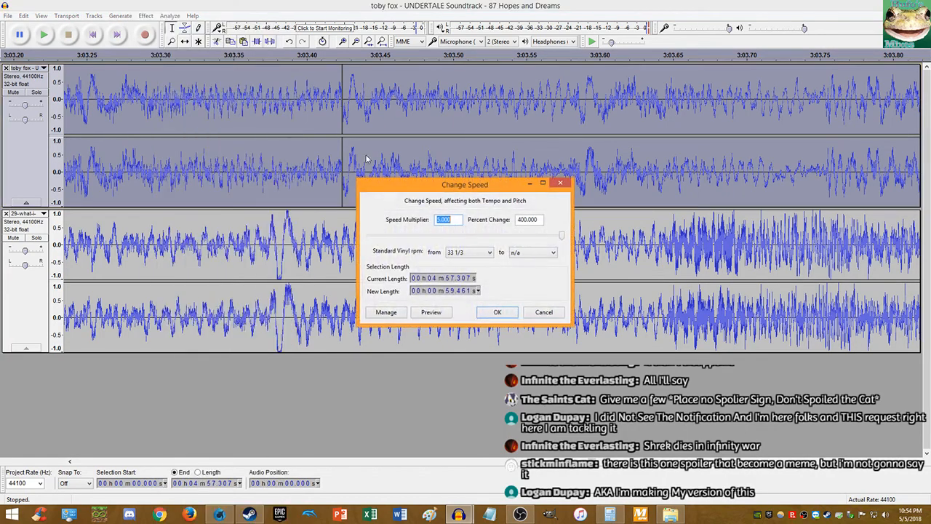
click(562, 183)
mouse_move(349, 6)
mouse_down()
mouse_move(447, 87)
mouse_move(353, 4)
mouse_up()
Step: Try Change Tempo on the whole first track at 0.010 percent and at 0.030 percent, undoing each attempt
click(145, 16)
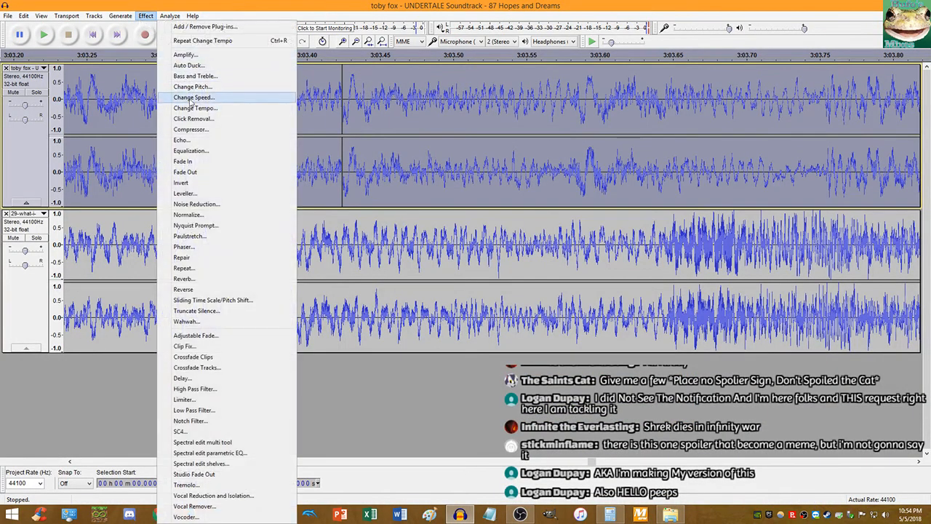
click(196, 109)
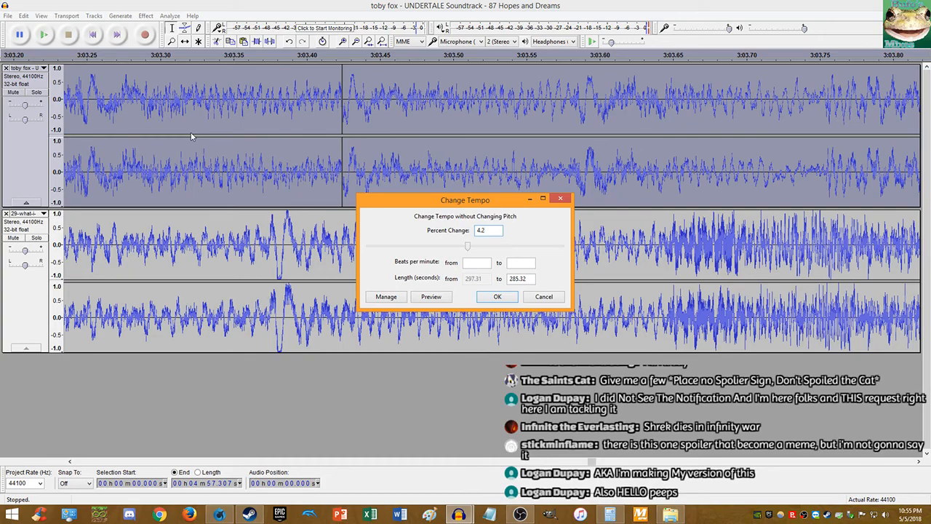
key(Return)
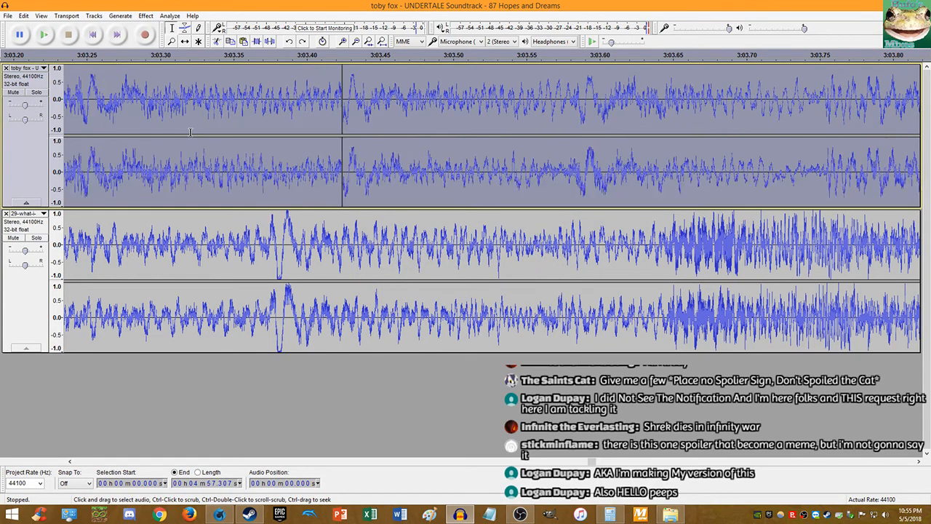
click(146, 15)
click(187, 108)
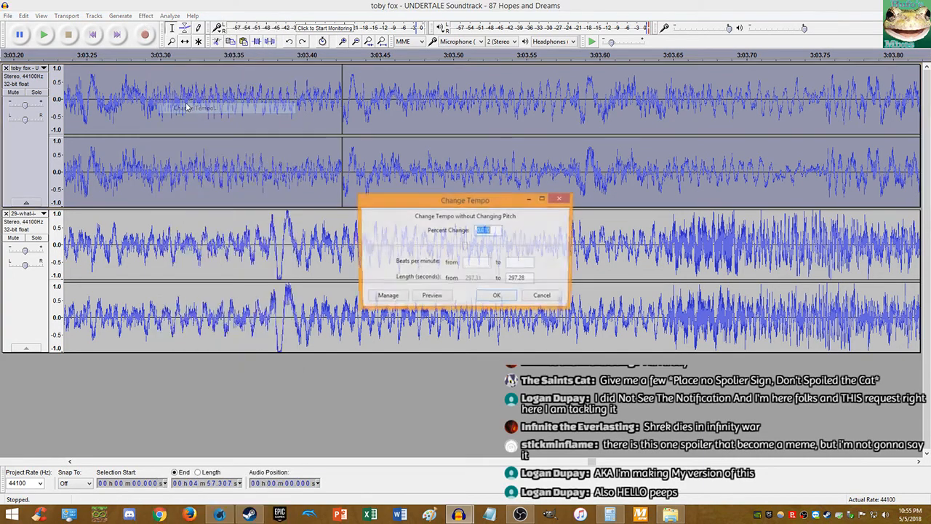
key(Return)
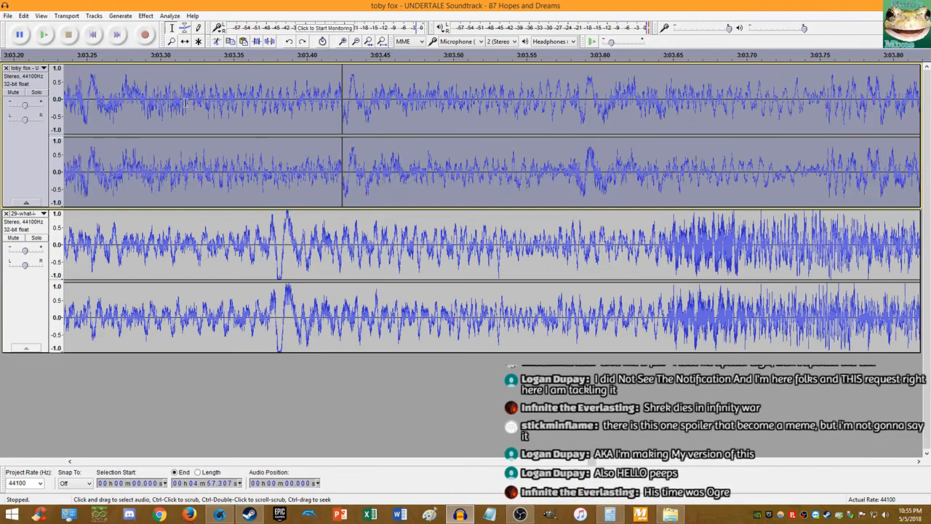
Step: Apply a slight Change Tempo increase to the whole first track, shortening it to 4:57.248
click(145, 16)
click(195, 108)
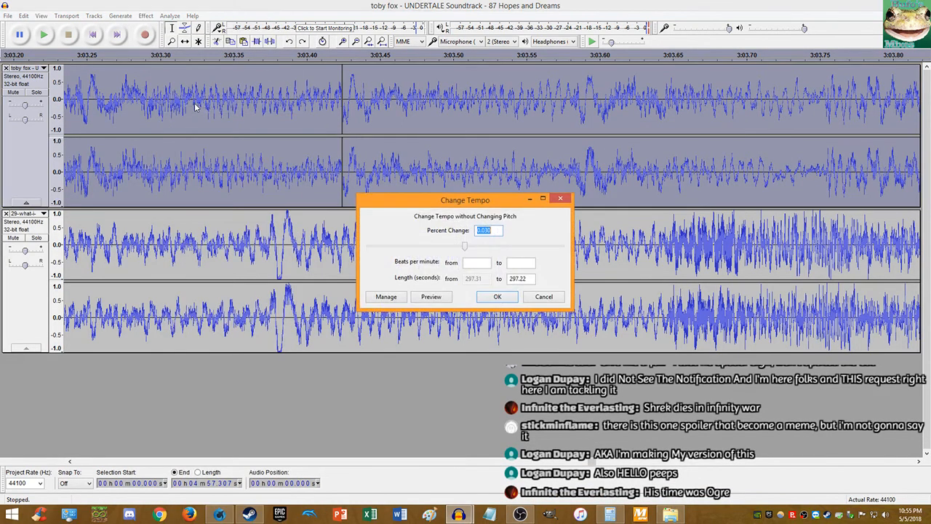
key(Return)
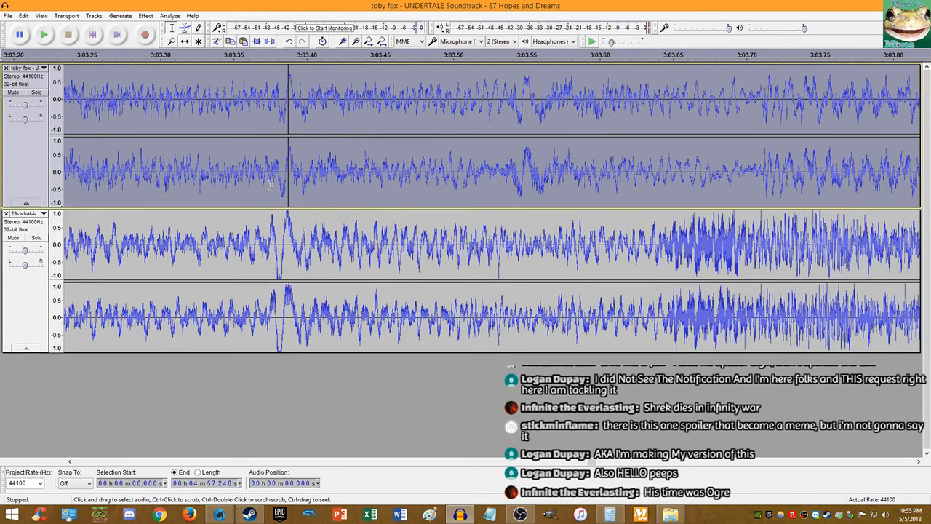
Step: Play both tracks together from 3:03.387, where the first track's split meets the second track's beat wave
click(289, 216)
key(space)
scroll(287, 211, down, 3)
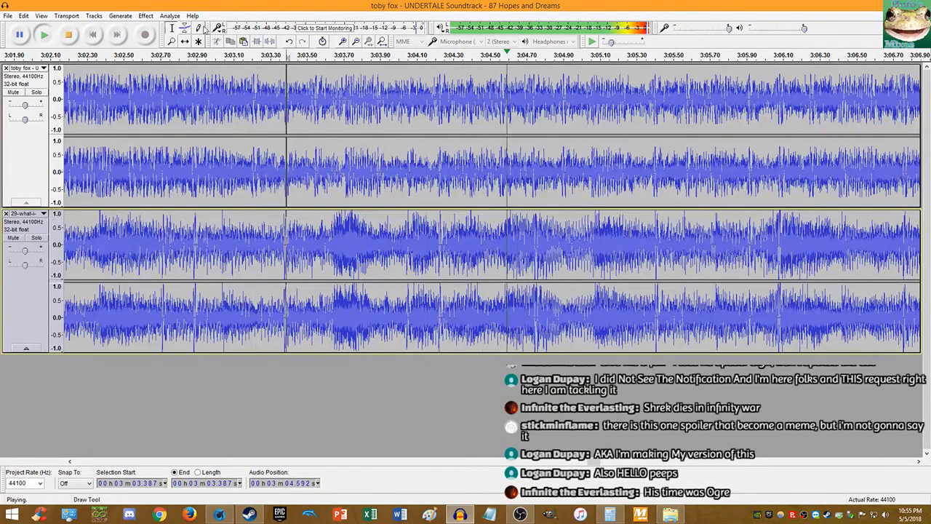
Step: Replay both tracks together from 3:03.387 and stop playback
scroll(584, 120, down, 3)
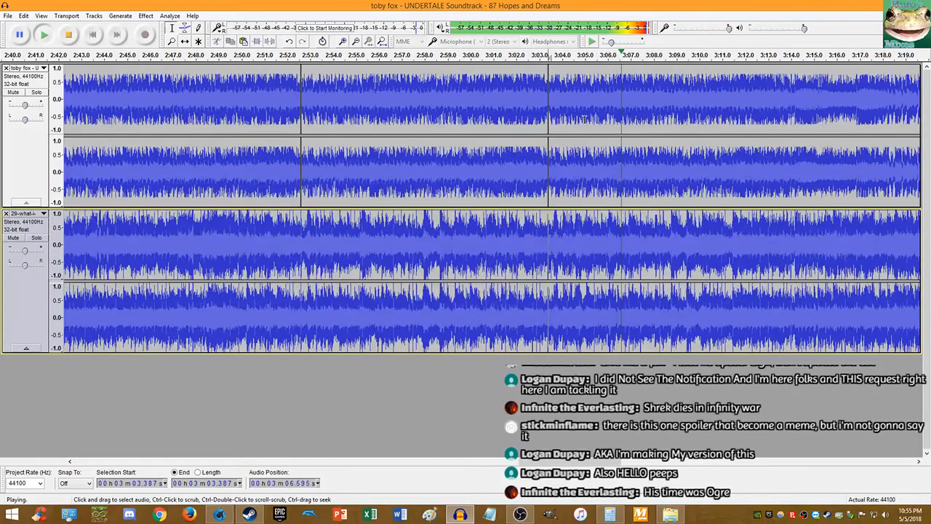
click(73, 37)
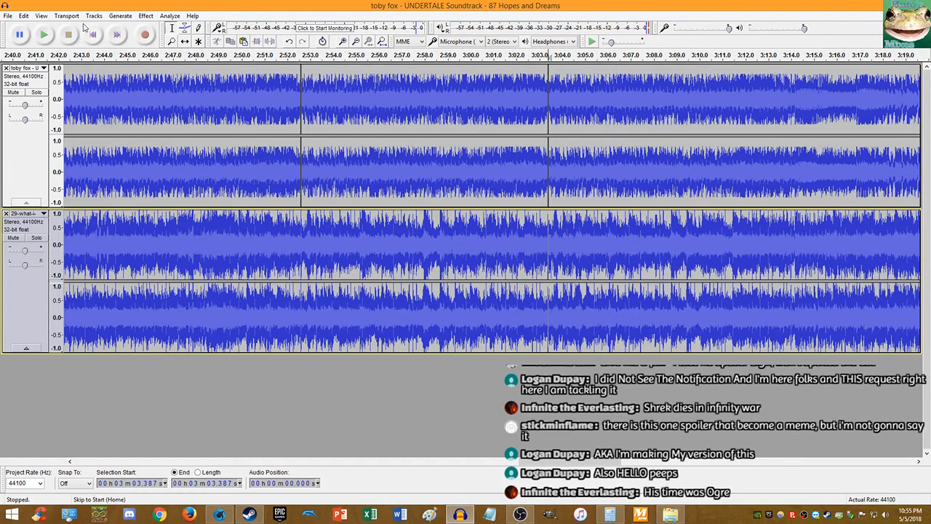
scroll(238, 190, down, 3)
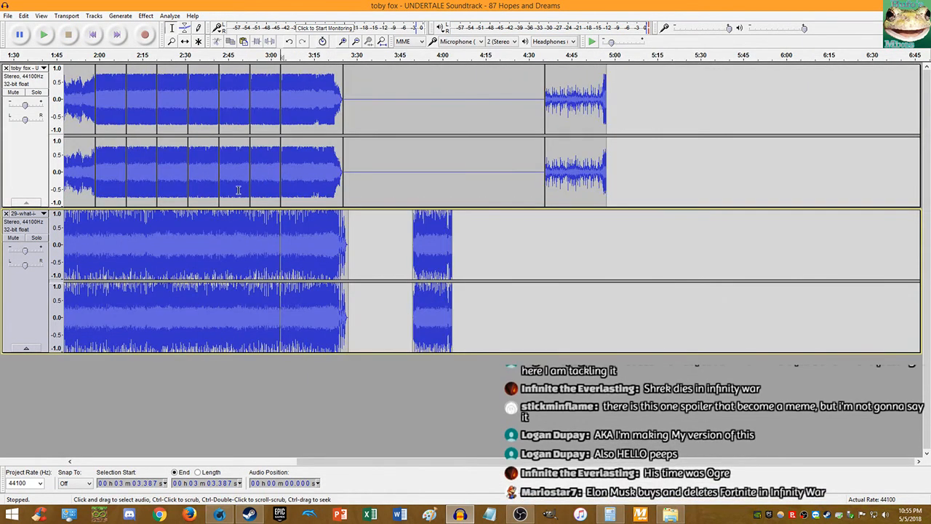
key(space)
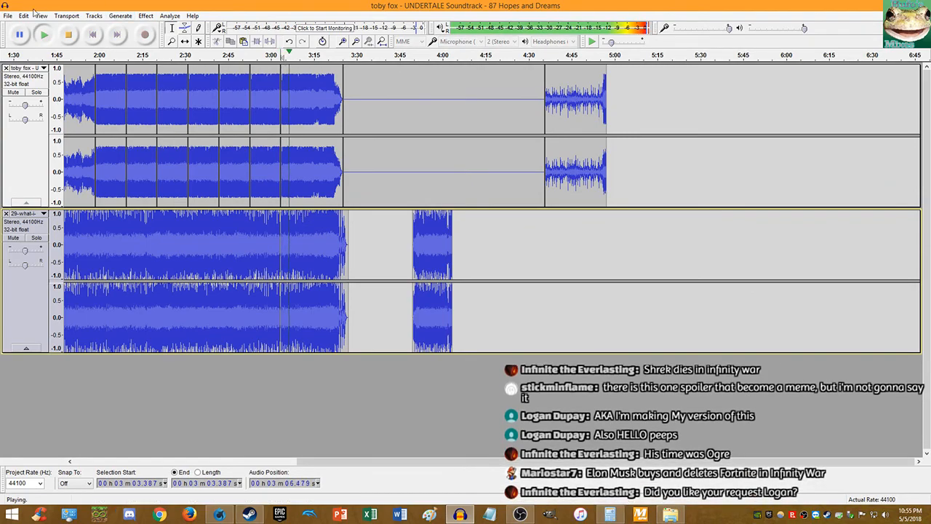
click(64, 34)
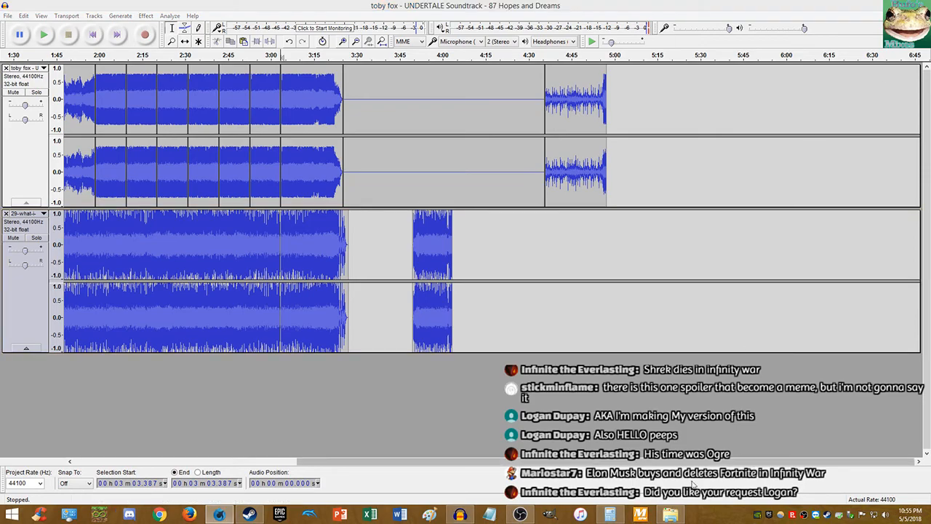
Step: Open the Fortnite page in the Epic Games Launcher and close the launcher again
right_click(775, 518)
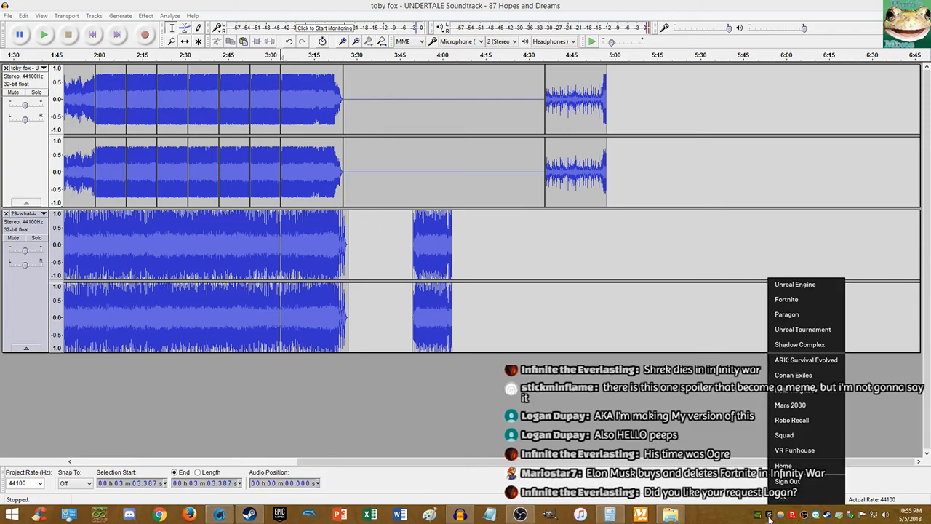
click(790, 299)
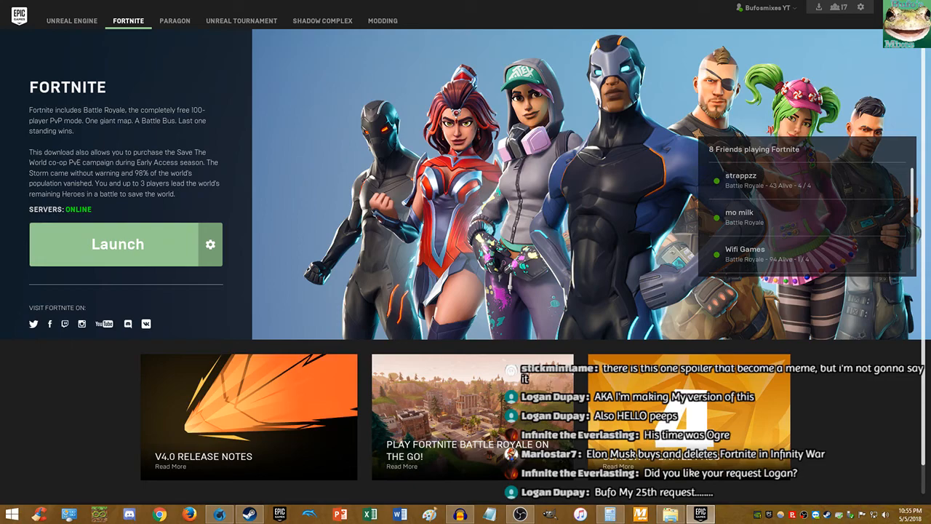
click(784, 14)
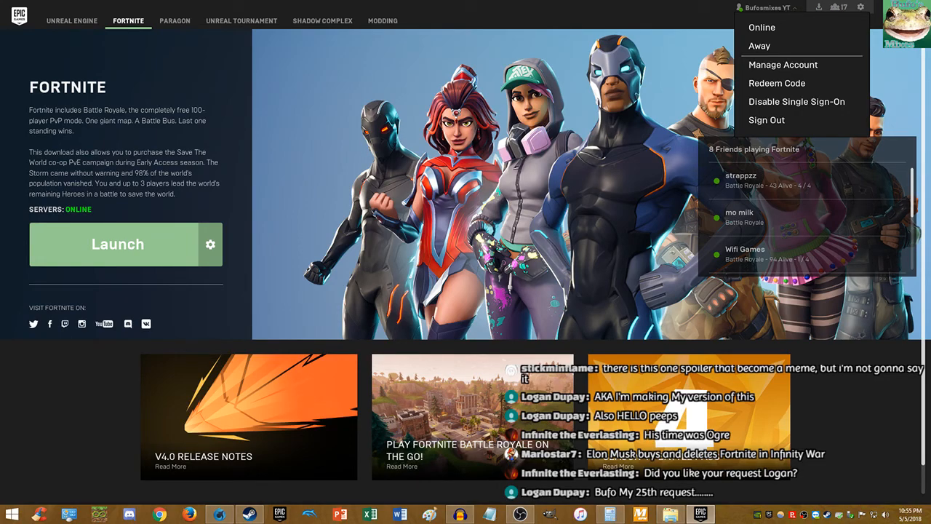
click(922, 6)
click(527, 6)
Step: Delete the first track's silent clip from 3:25.249 to 4:35.623 and shift its last clip to end level with the second track's last clip
double_click(419, 144)
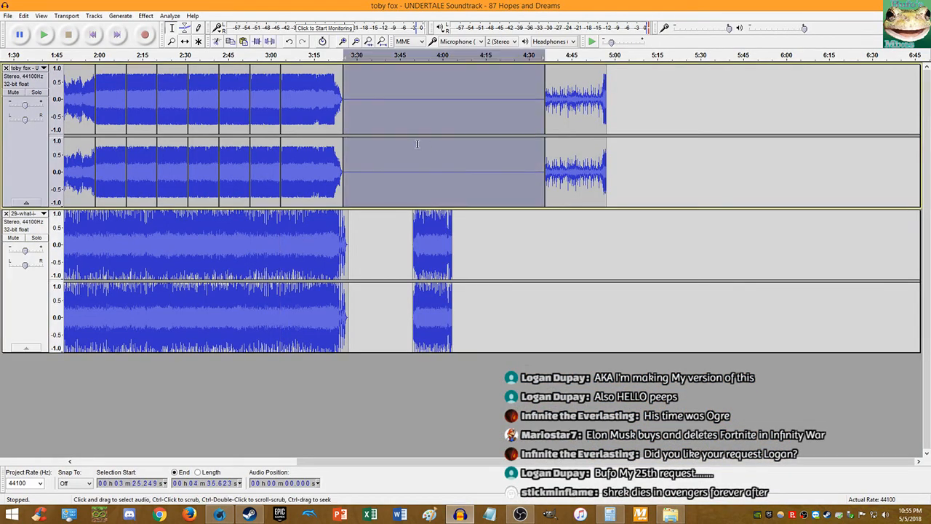
key(Delete)
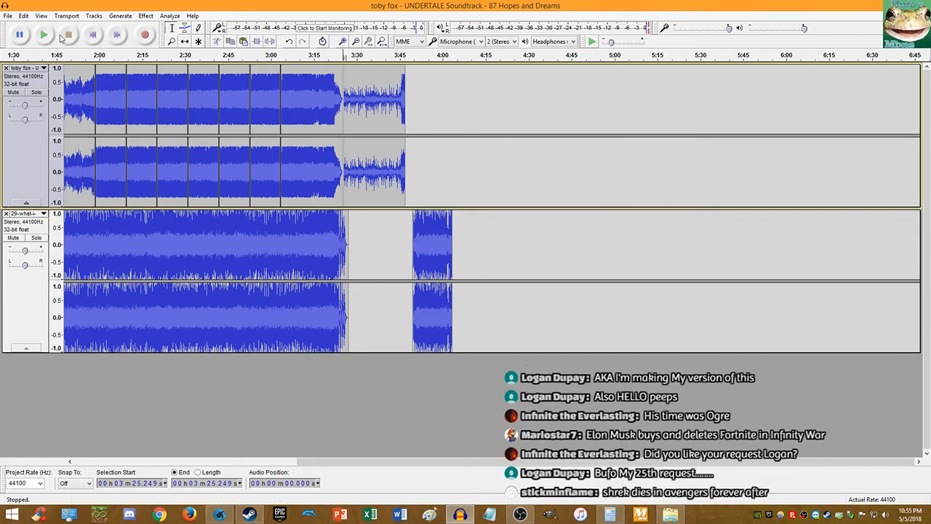
click(184, 41)
drag(365, 98, 440, 185)
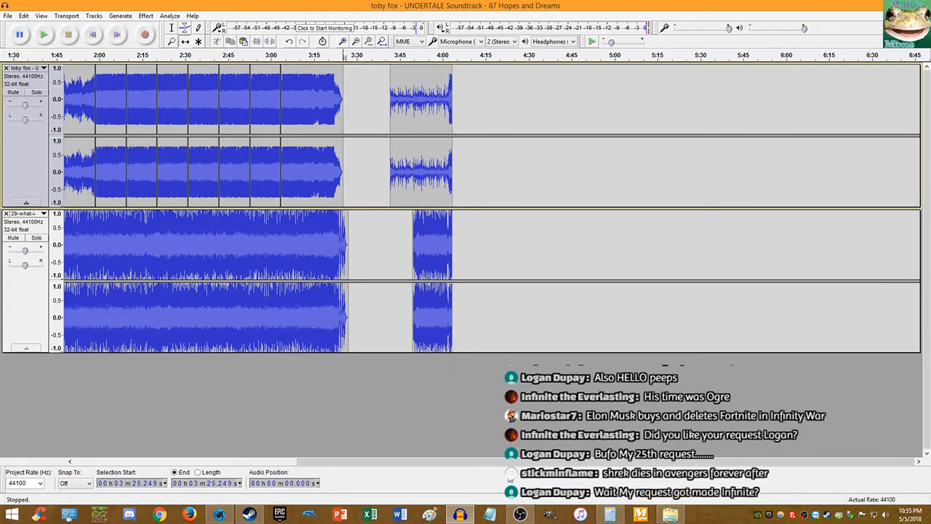
Step: Open the newest YouTube link in the Steam chat, play the video briefly, and return to Audacity
click(248, 514)
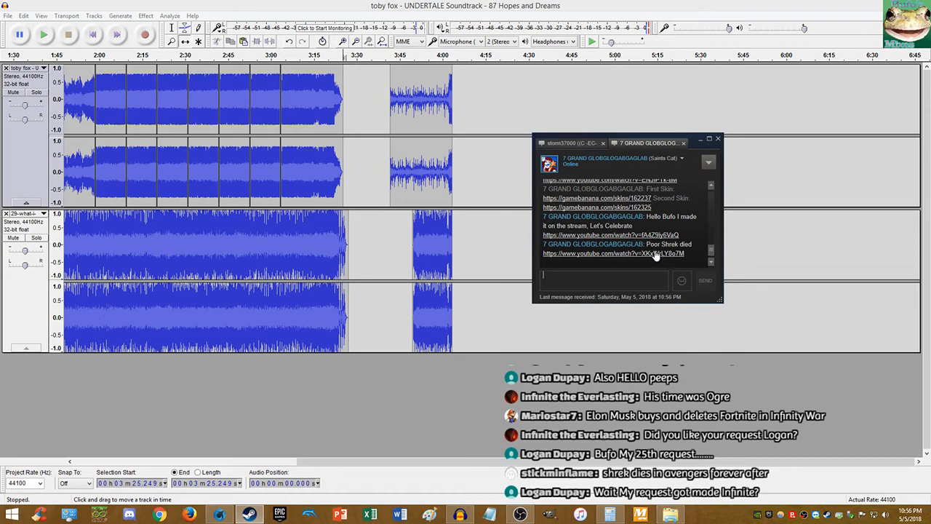
drag(930, 104, 407, 74)
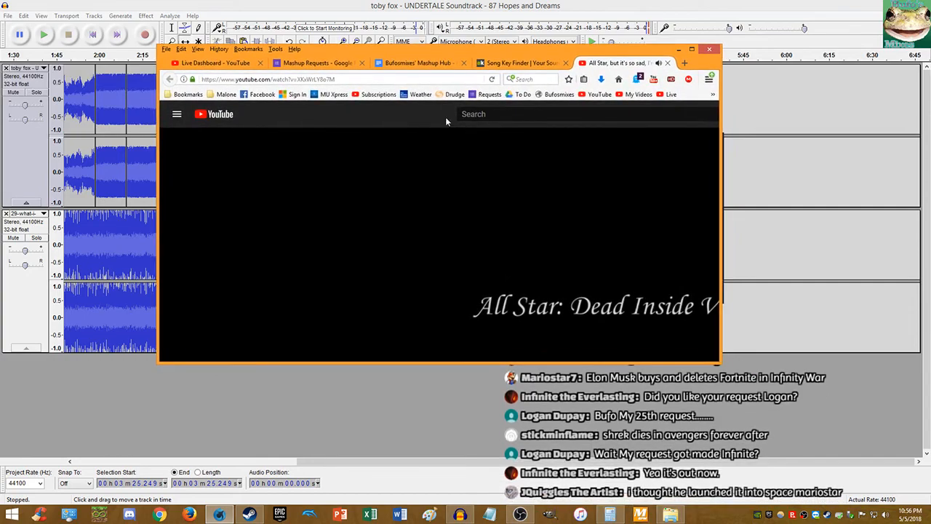
click(443, 217)
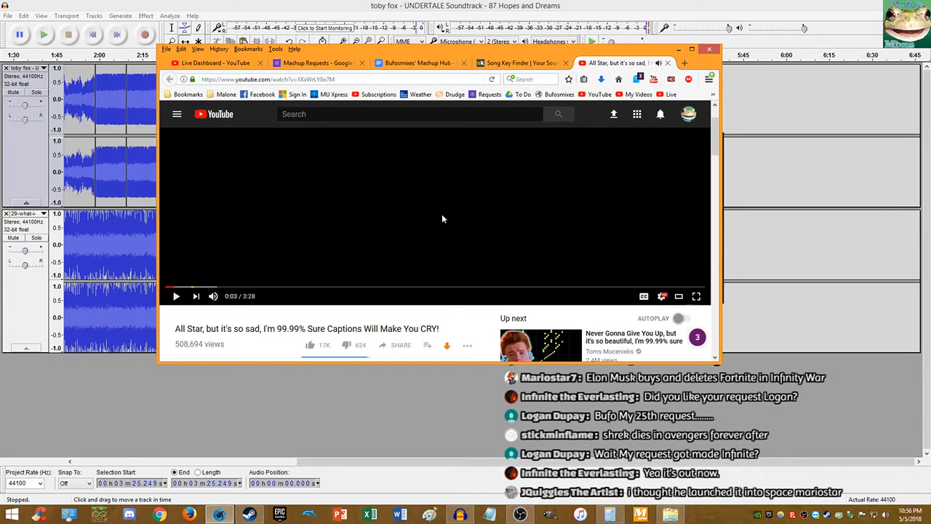
click(442, 214)
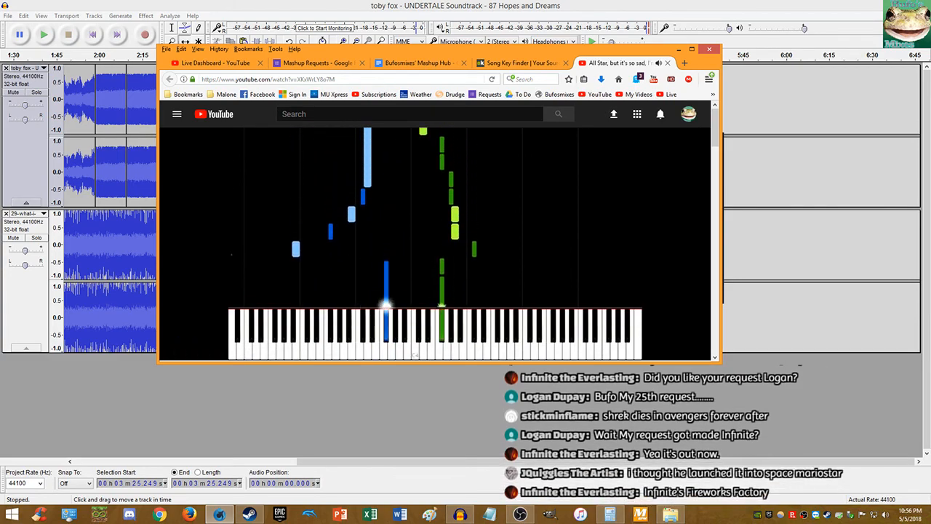
click(438, 233)
middle_click(603, 60)
drag(603, 57, 930, 75)
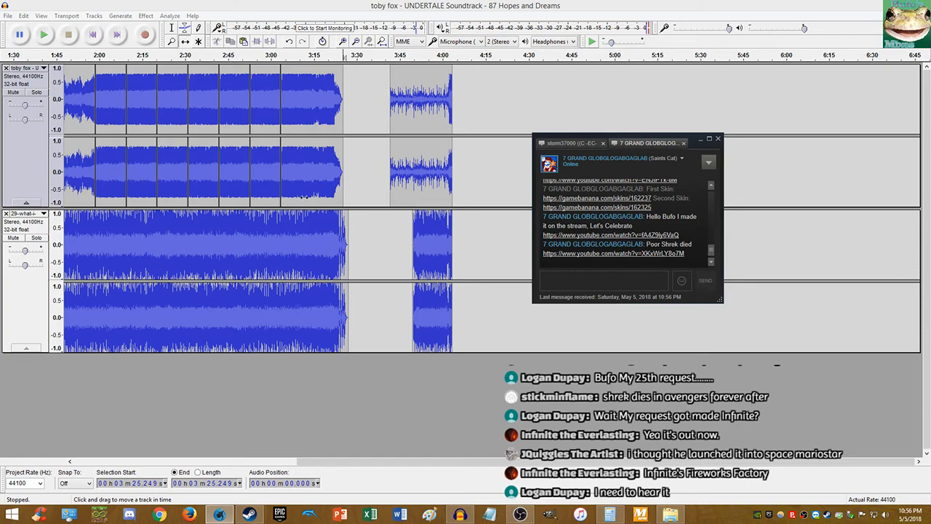
click(319, 140)
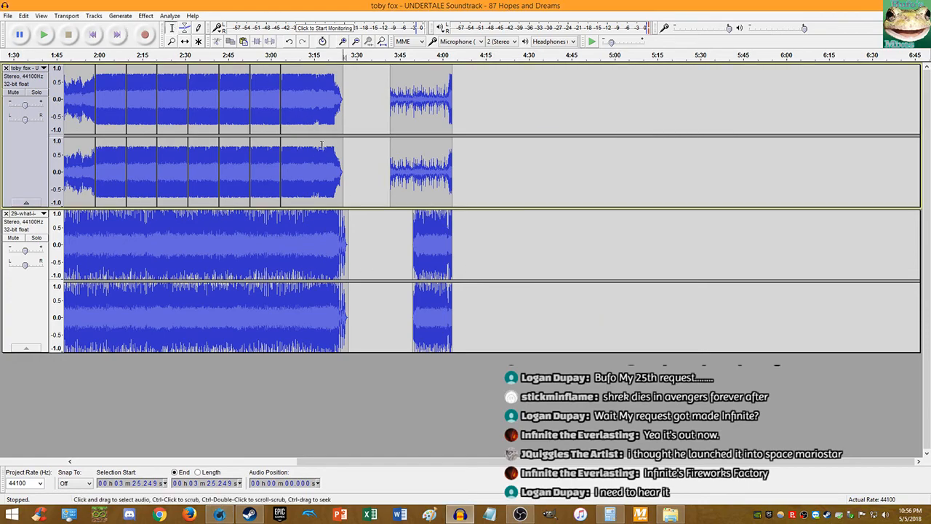
Step: Play the ending of both tracks from 3:21.475 and compare their fade-outs
click(332, 177)
key(space)
scroll(341, 177, up, 2)
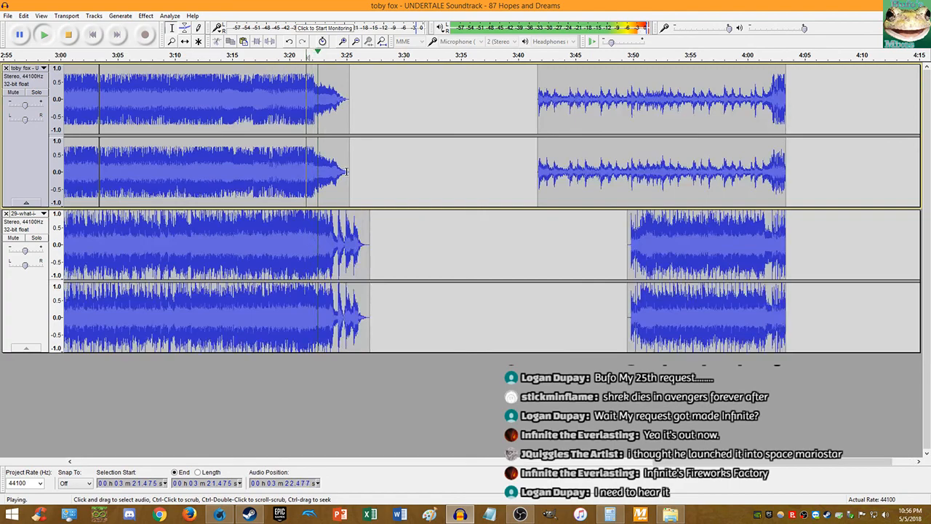
scroll(390, 177, up, 2)
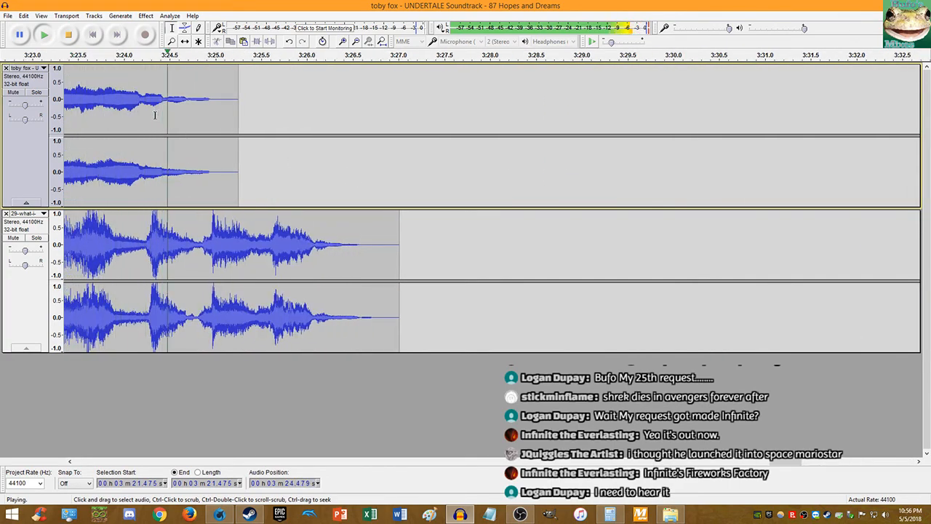
scroll(177, 127, down, 1)
scroll(177, 128, down, 2)
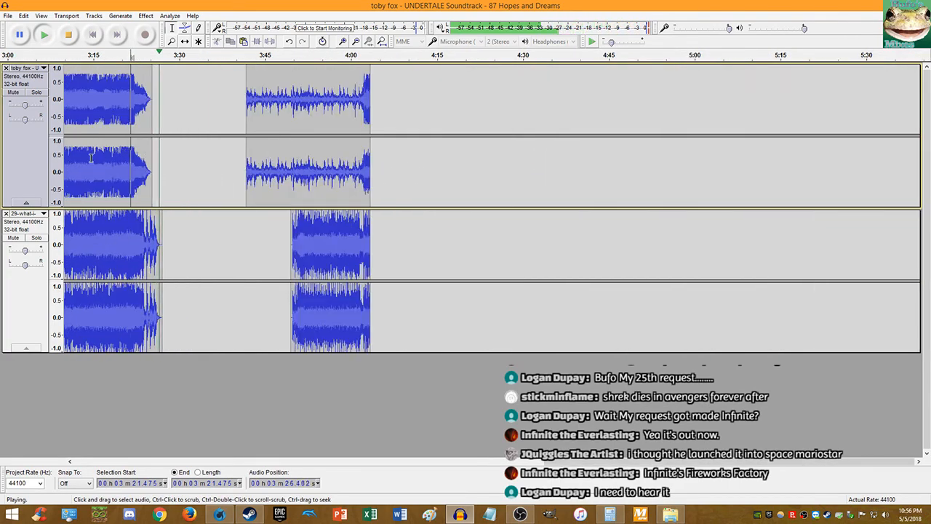
Step: Play both tracks from 3:14.557 to check how their final section lines up, and stop playback
click(45, 35)
scroll(110, 102, up, 3)
scroll(150, 106, up, 2)
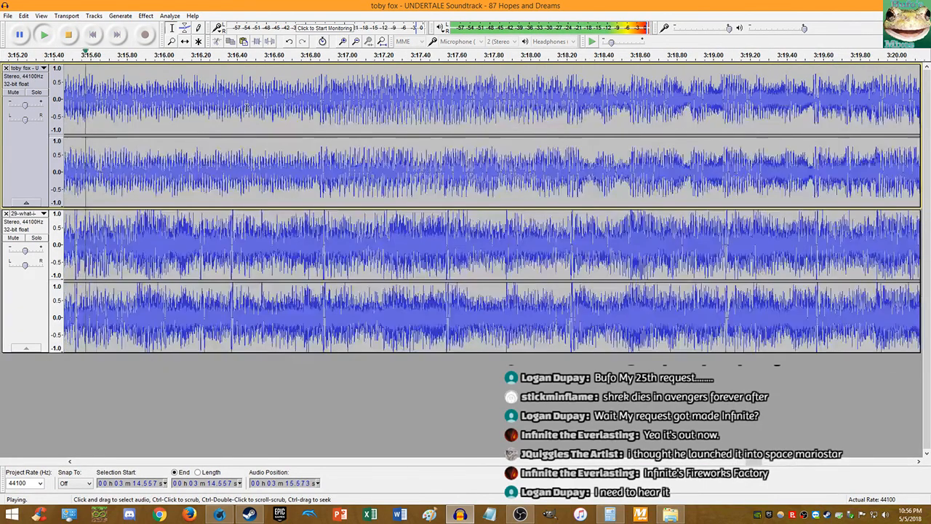
scroll(246, 108, down, 5)
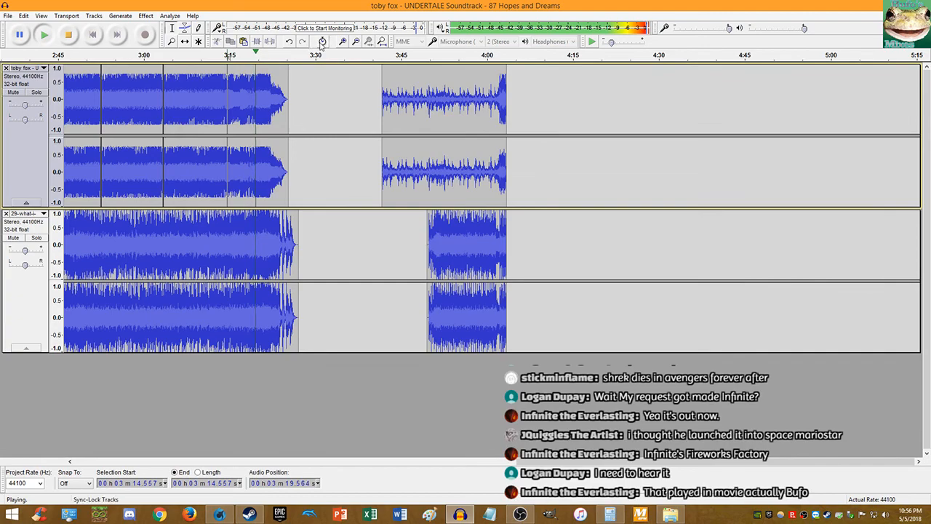
key(ctrl+f)
key(space)
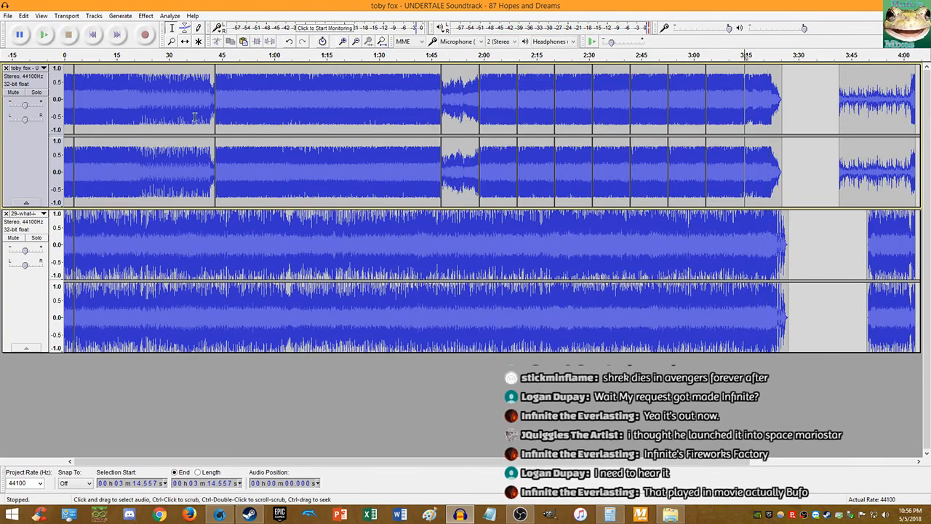
Step: Move the first track's quiet last clip to the very start of that track
scroll(194, 117, down, 1)
double_click(471, 106)
key(Delete)
key(Home)
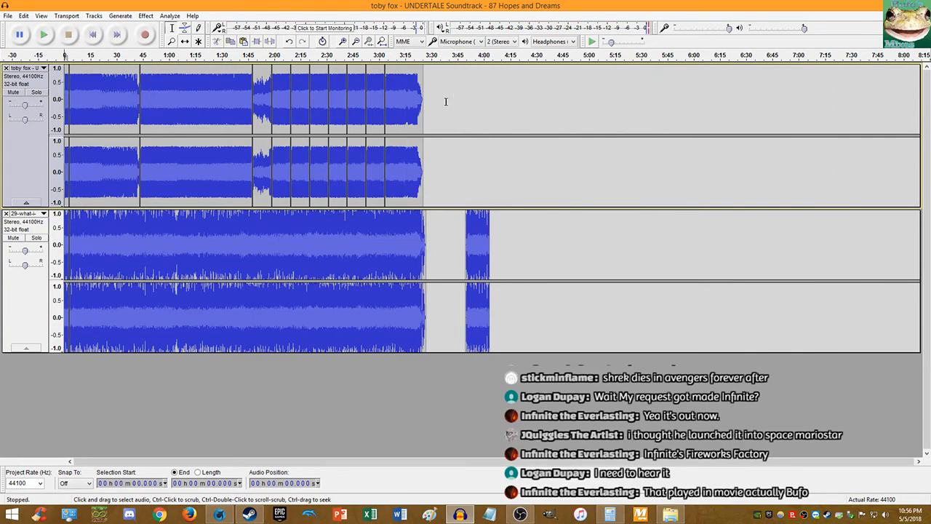
key(ctrl+v)
Step: Cut the second track's last clip, from 3:49.565 to 4:03.351, and paste it at the start of that track
double_click(484, 230)
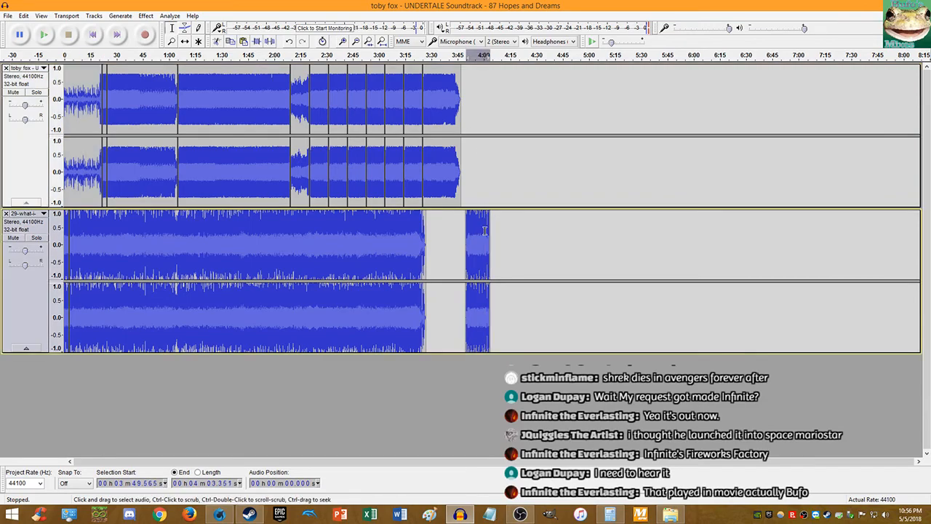
key(ctrl+x)
key(Home)
key(ctrl+v)
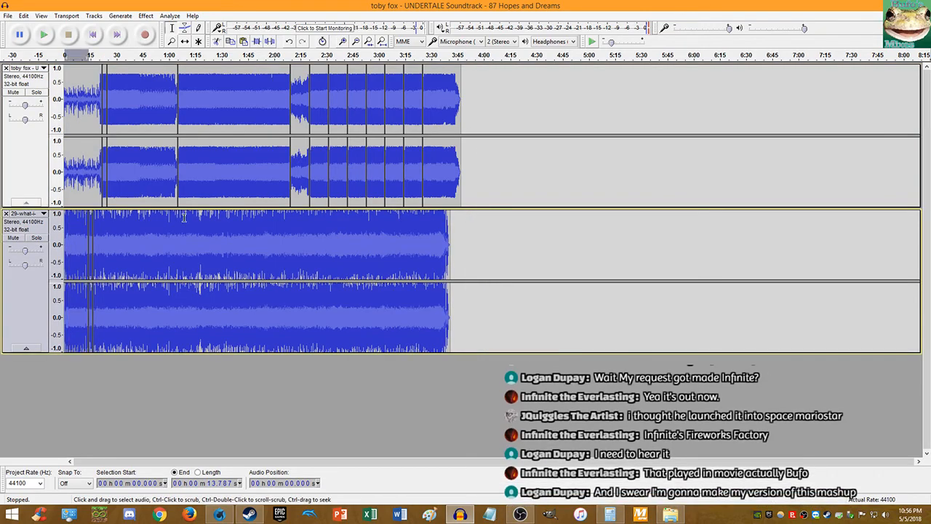
Step: Select all the second track's clips and shift them about 8 seconds later, lining up their splits with the first track's
shift+click(505, 234)
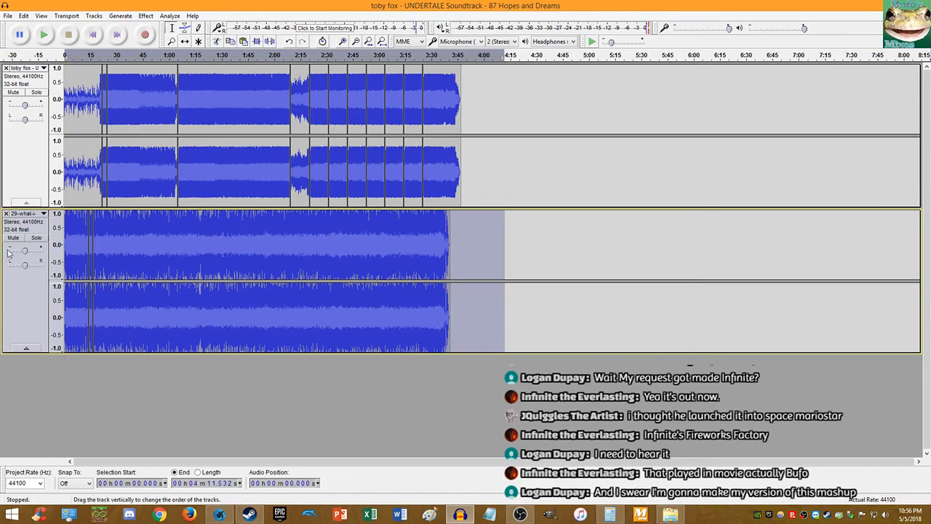
click(187, 44)
drag(132, 241, 147, 241)
scroll(94, 185, up, 2)
Step: Play both tracks twice from the beginning, checking the intro clips' alignment and listening on into the main section
click(93, 34)
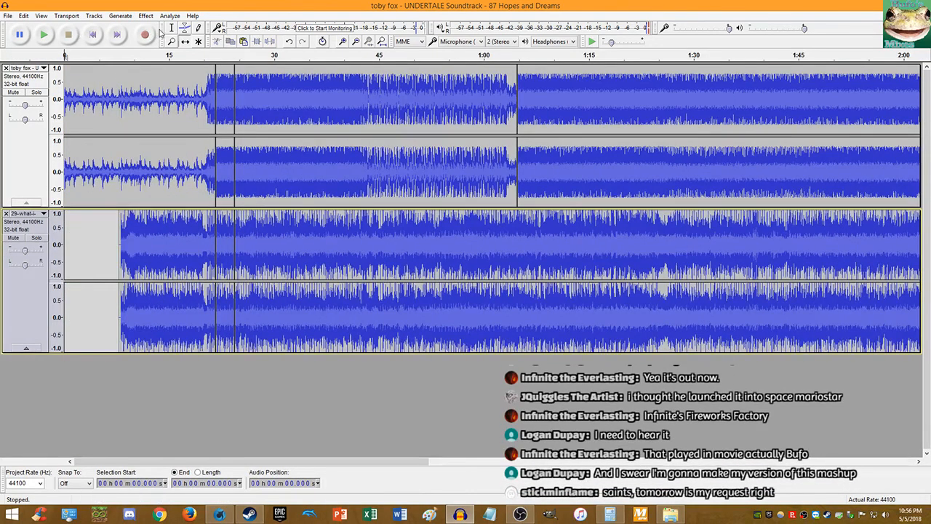
click(44, 35)
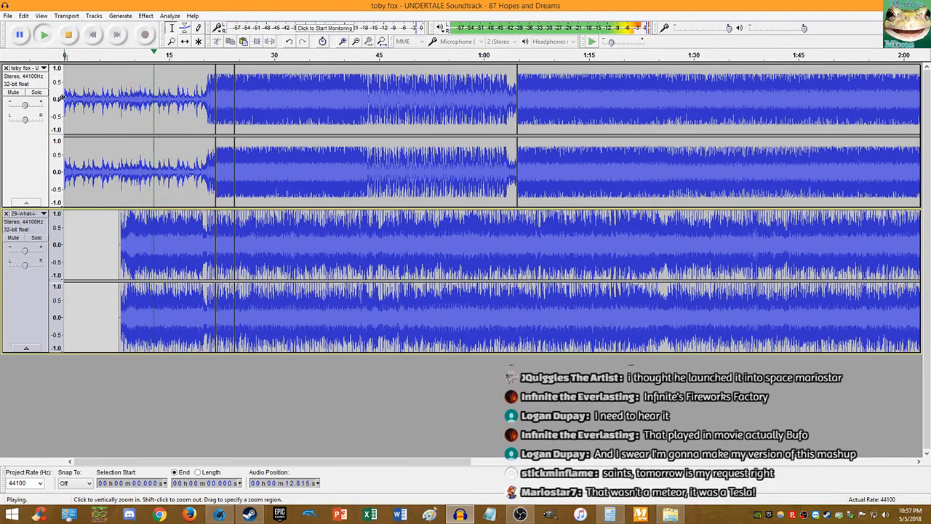
scroll(175, 93, up, 4)
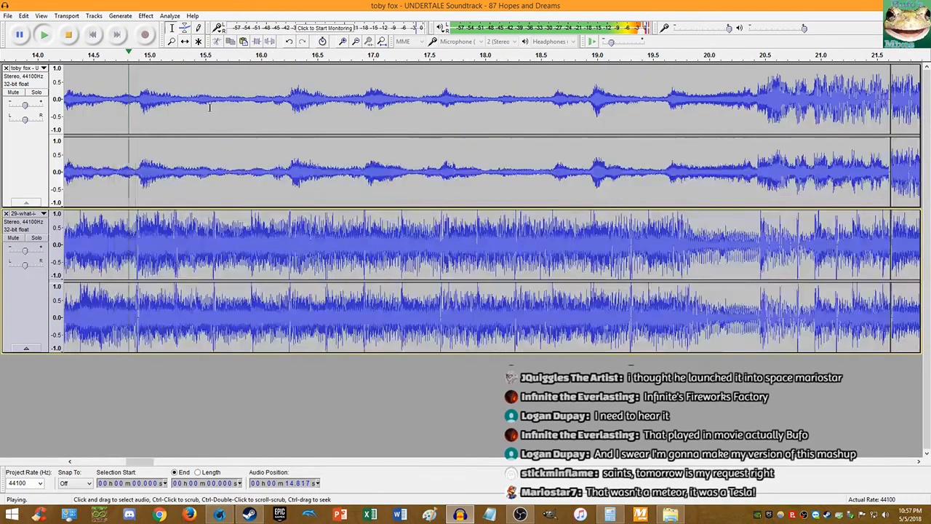
click(66, 33)
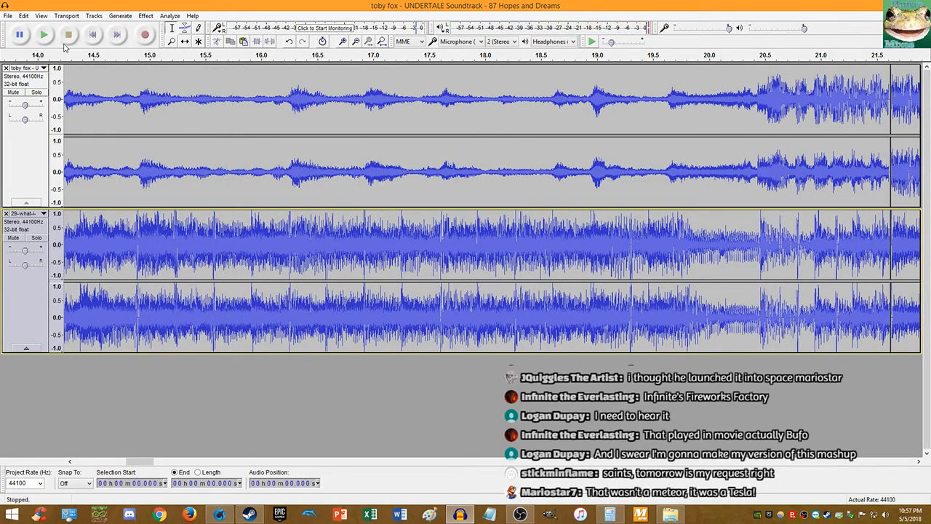
click(92, 36)
scroll(146, 109, down, 4)
click(43, 35)
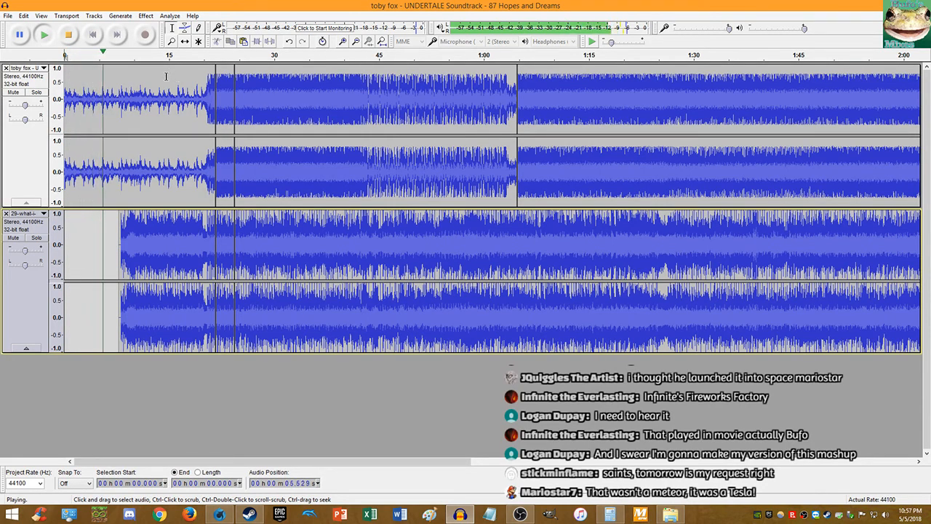
scroll(134, 119, up, 4)
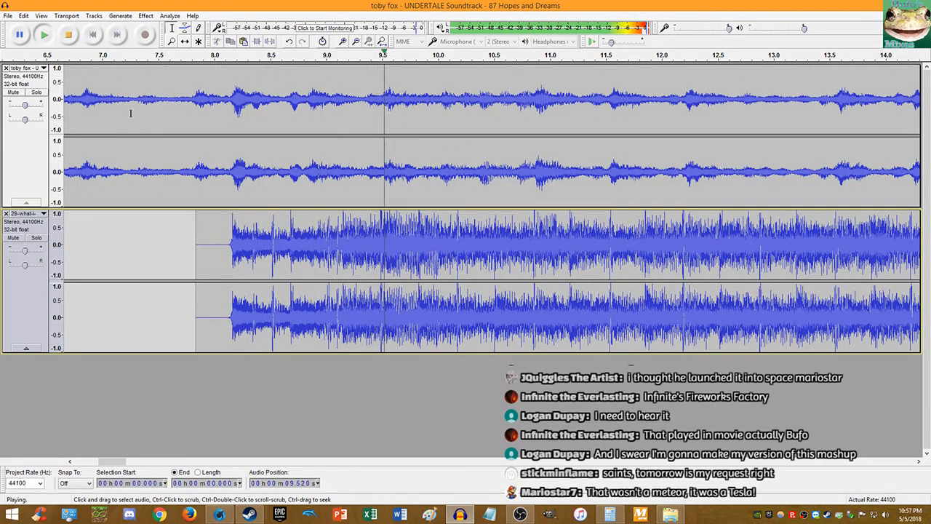
scroll(132, 115, down, 4)
scroll(131, 113, down, 2)
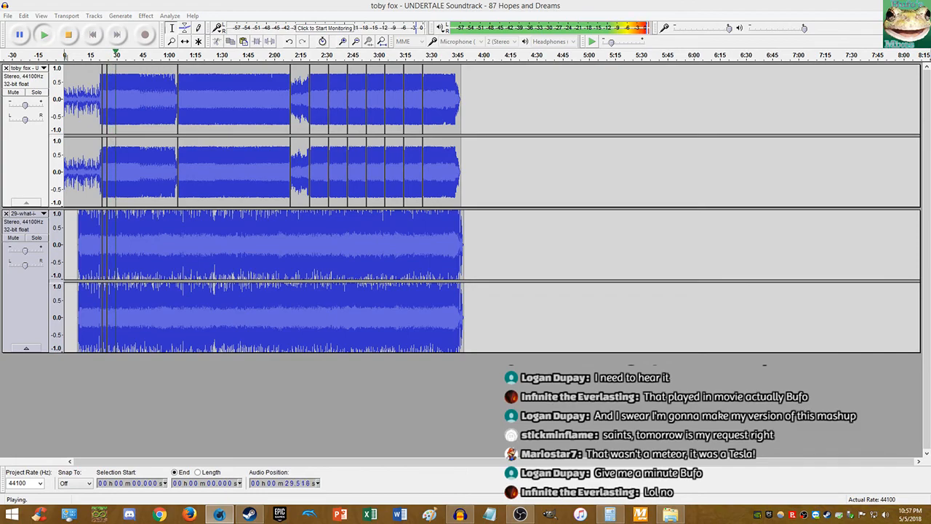
click(382, 43)
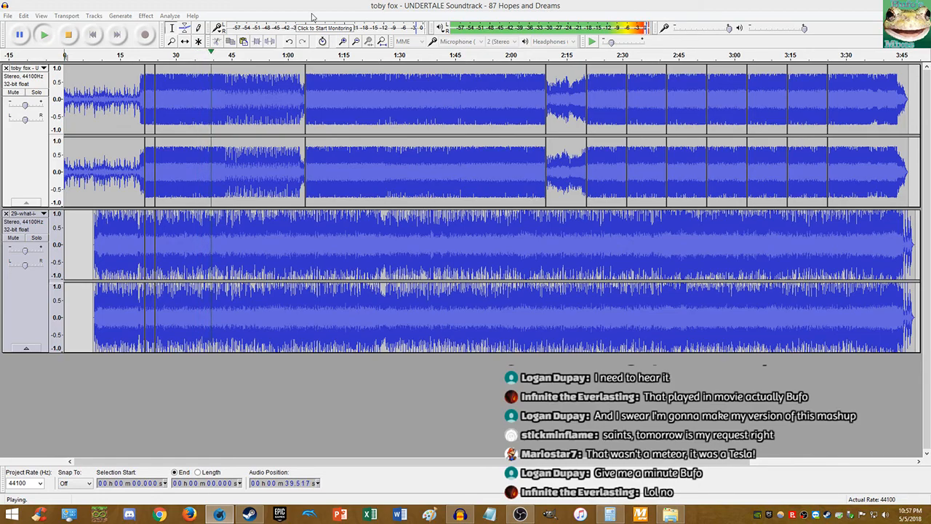
Step: Replay both tracks together from the beginning through the intro and into the first seconds of the main section
click(68, 35)
click(68, 35)
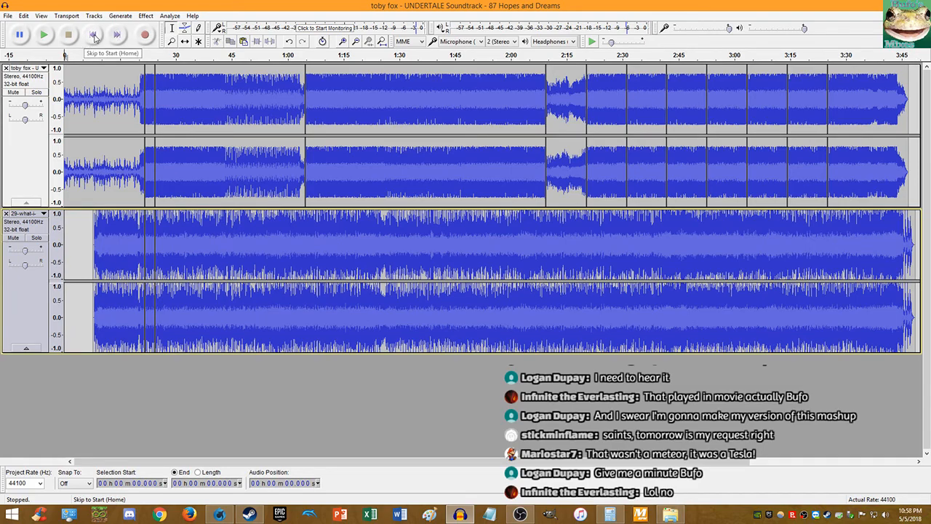
click(93, 194)
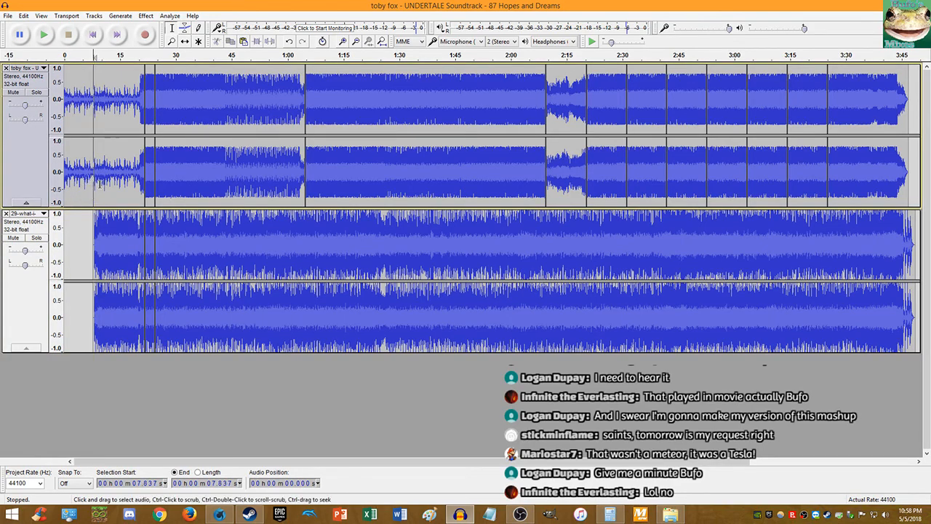
click(93, 34)
click(43, 34)
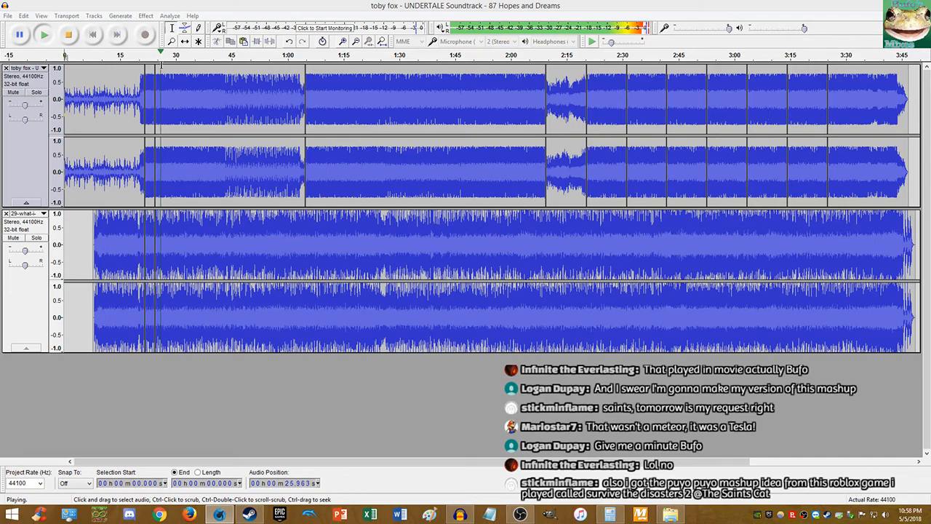
click(69, 35)
Step: Select the whole Hopes and Dreams track and change its pitch from B to A#/Bb, one semitone down
click(107, 77)
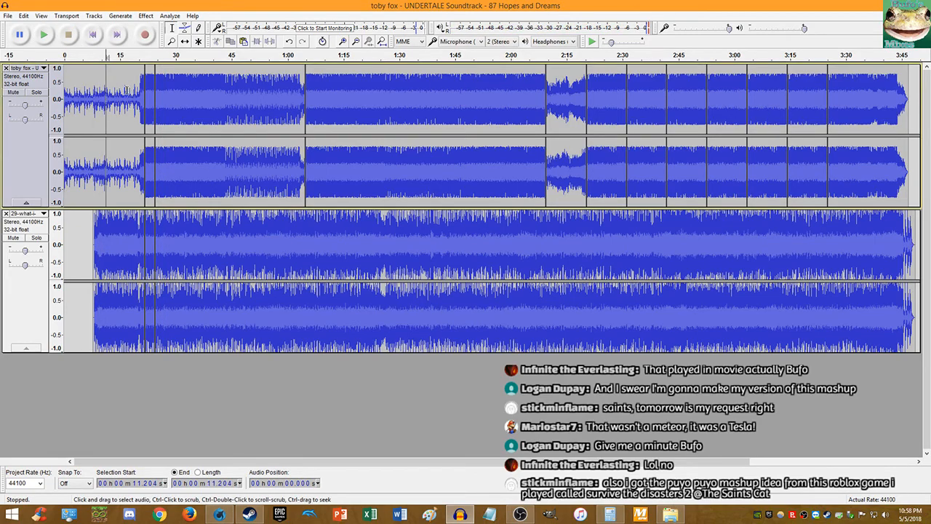
double_click(126, 90)
click(146, 16)
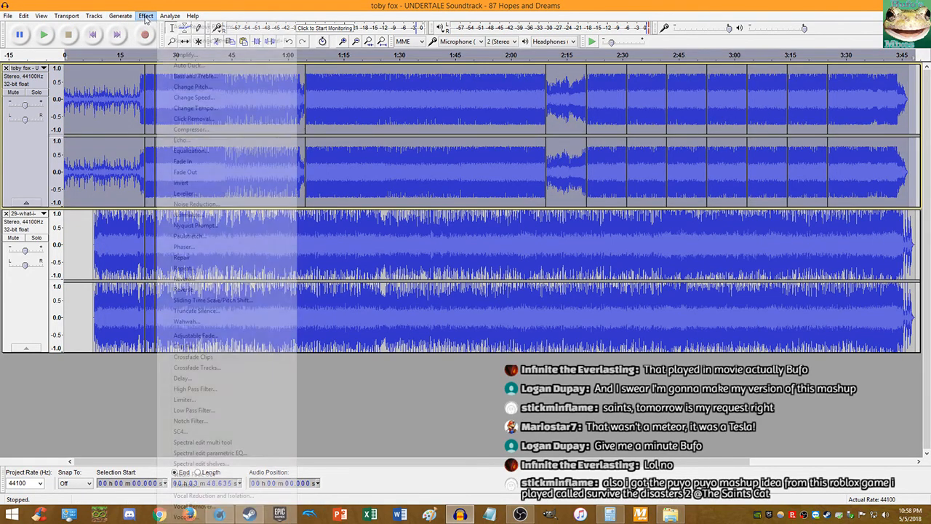
click(191, 87)
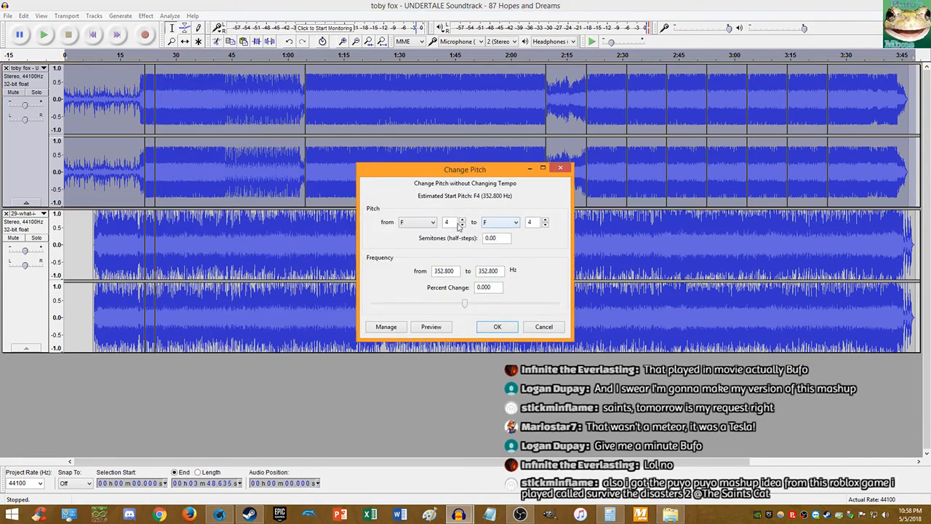
click(421, 222)
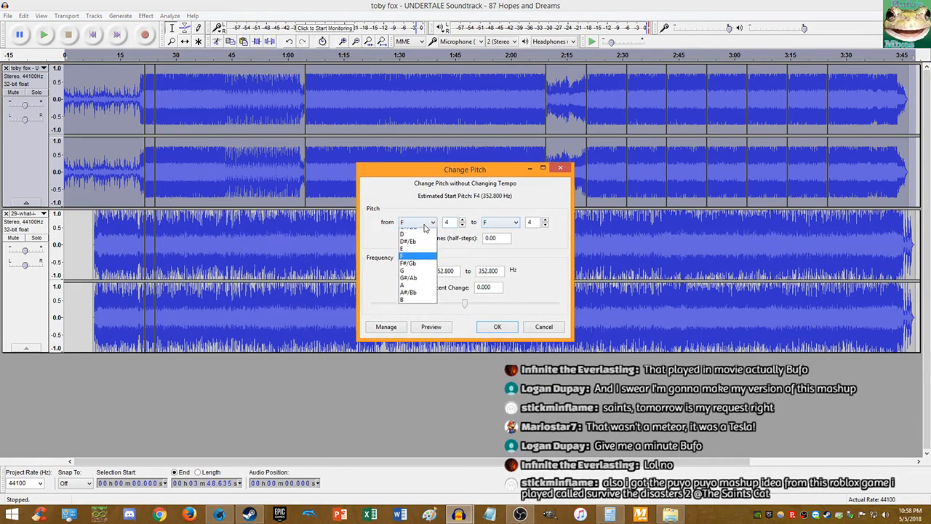
click(417, 312)
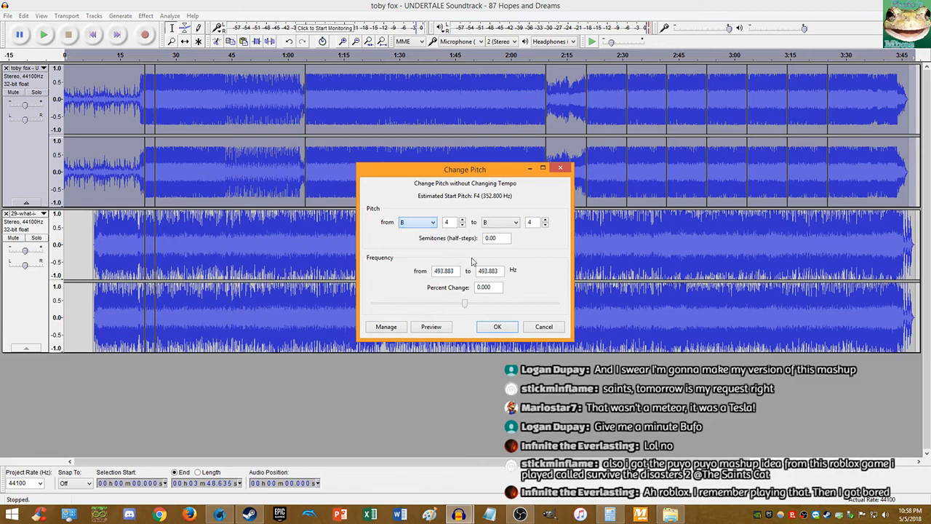
click(502, 222)
click(492, 305)
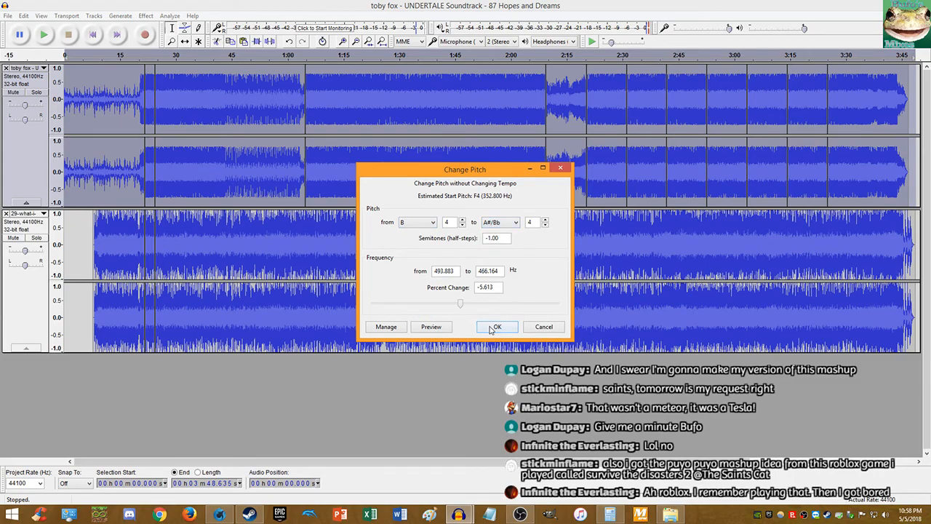
click(498, 327)
Step: Listen to the mix with the new pitch from the beginning, from about 0:15 and from about 0:23
click(94, 35)
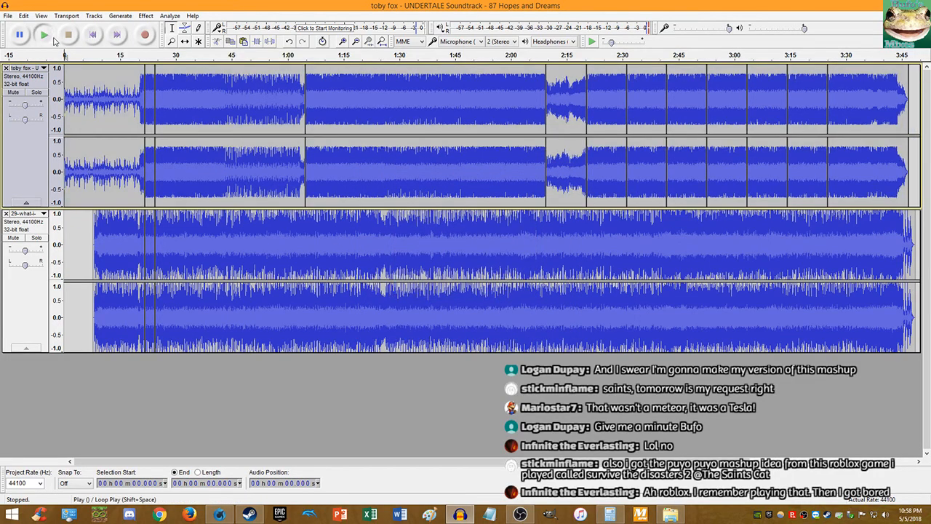
key(space)
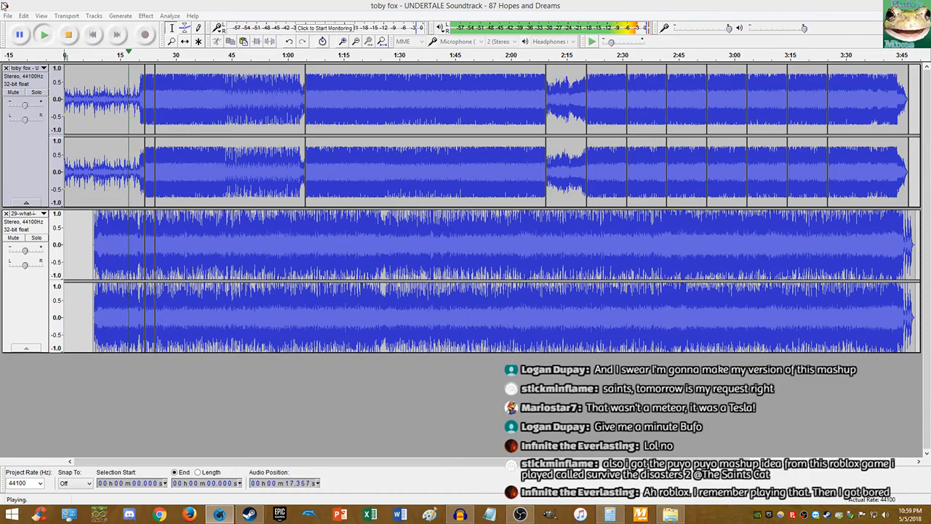
click(70, 35)
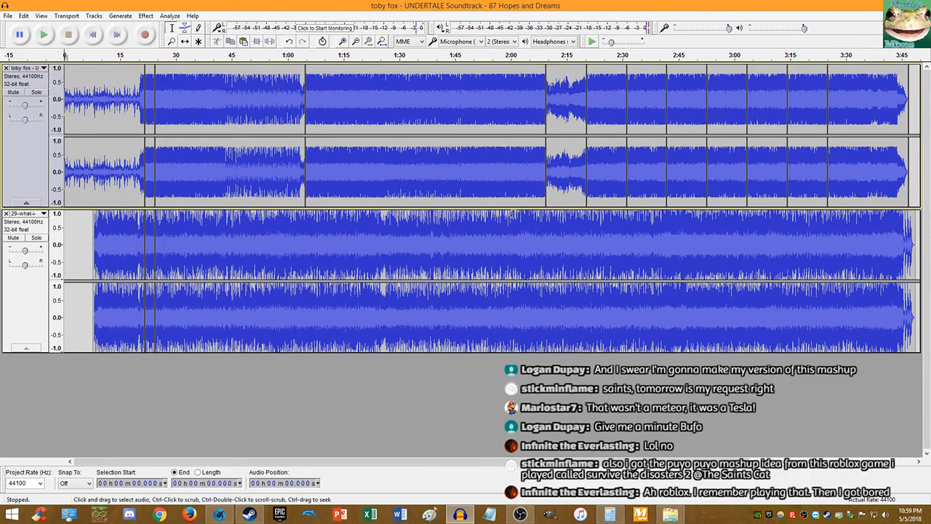
click(120, 182)
key(space)
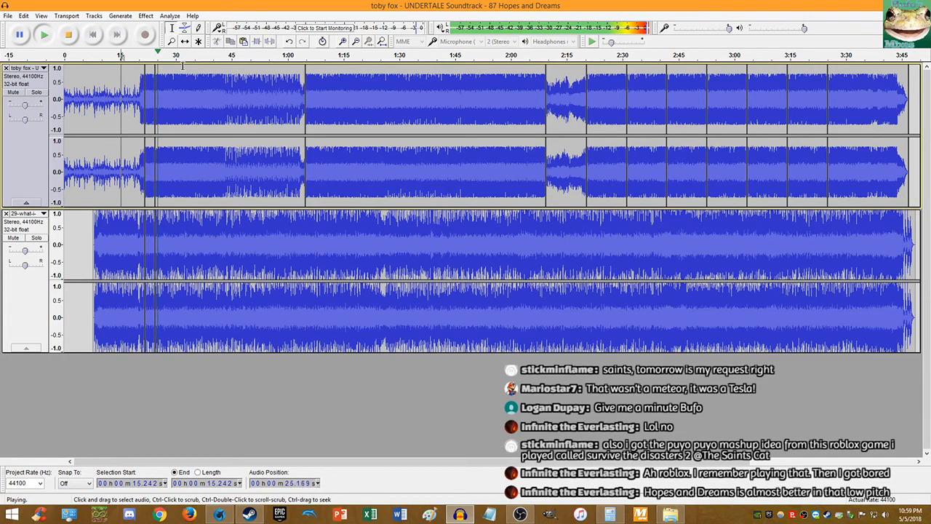
click(63, 35)
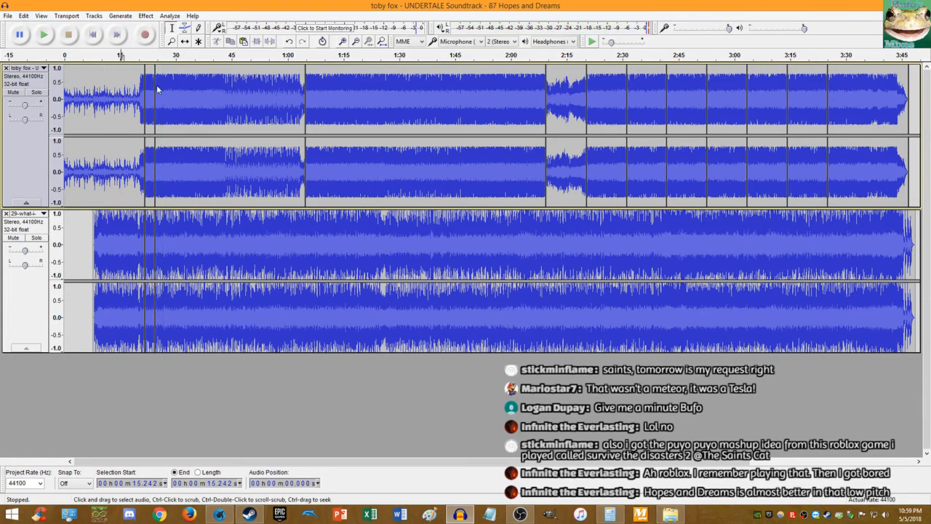
click(149, 229)
click(44, 35)
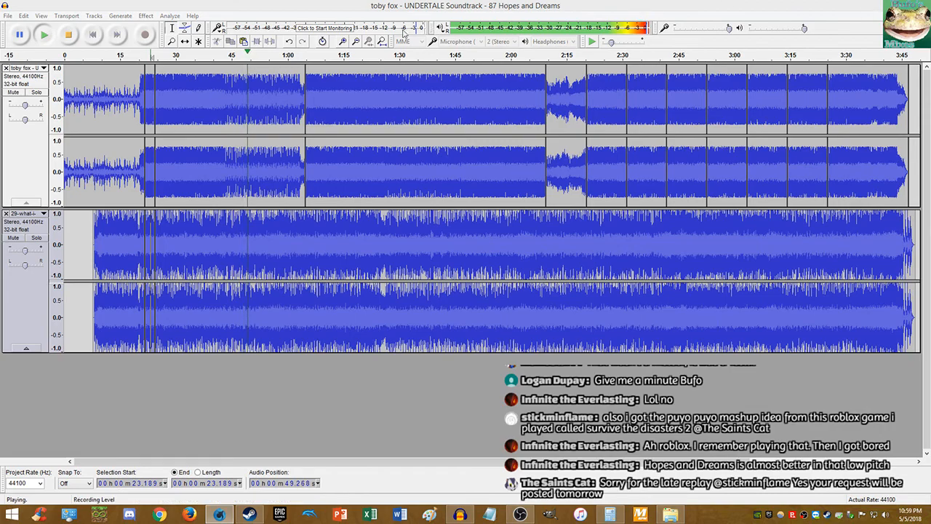
click(381, 41)
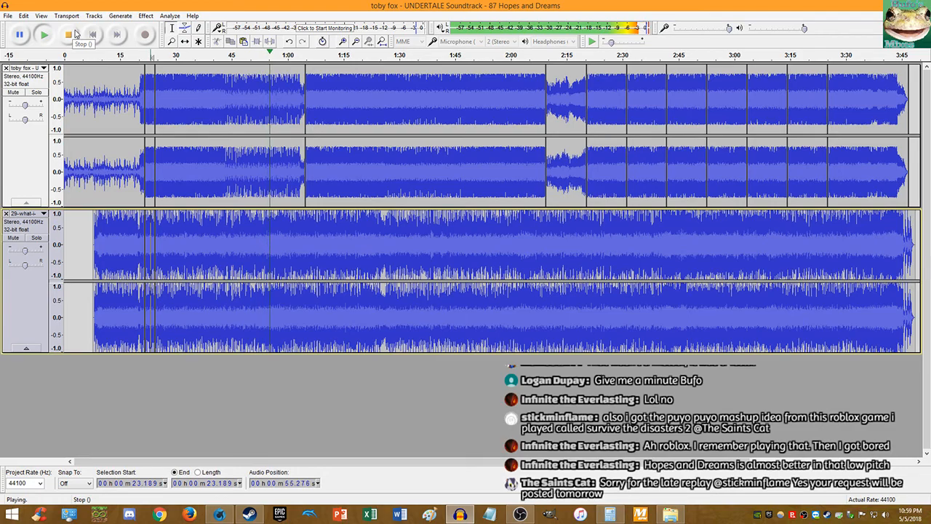
click(71, 35)
Step: Save the project as "What Hopes and Dreams are made of" in the Audacity-Projects folder within Documents
click(7, 15)
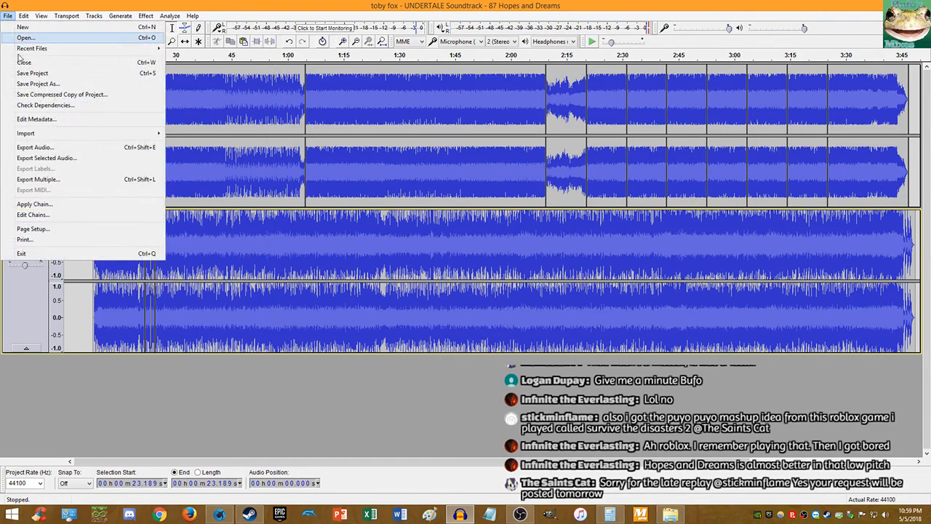
click(41, 85)
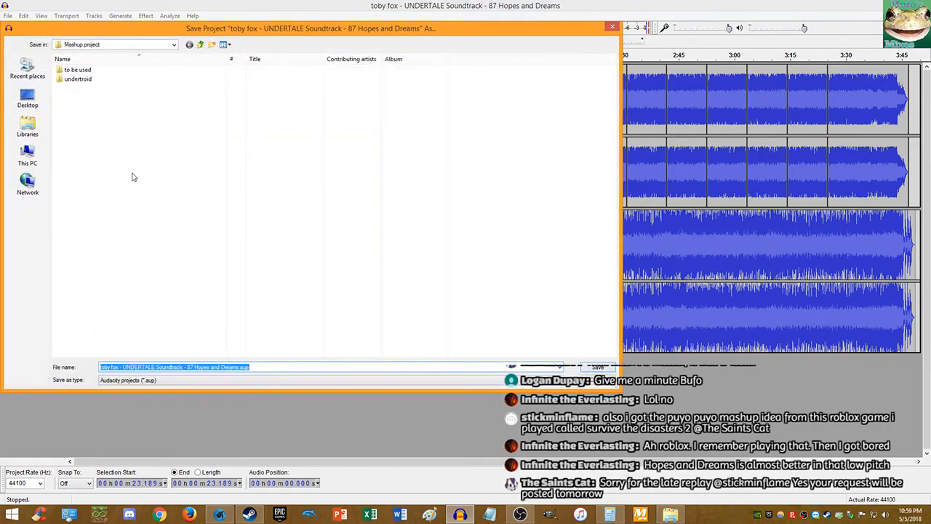
text(What Hopes and Dreams are made of)
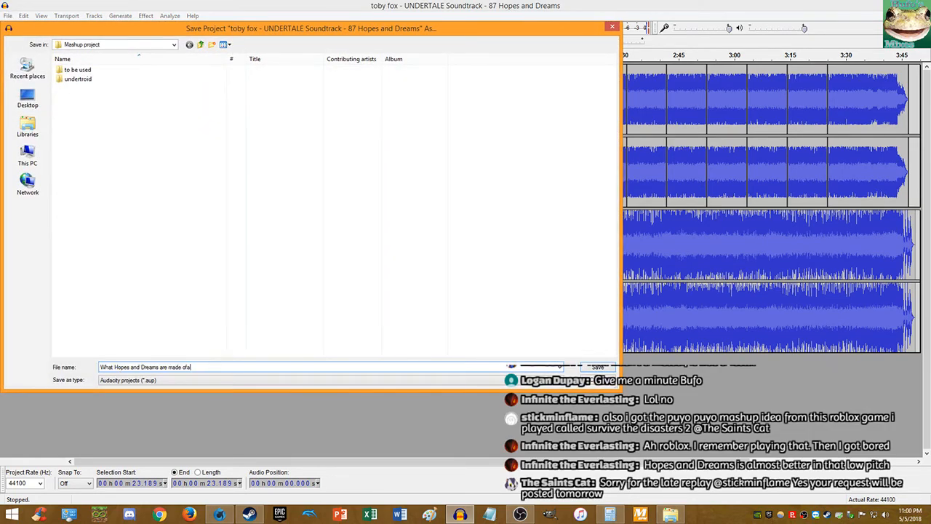
key(ctrl+a)
text(What Hopes and Dreams are made of)
click(28, 125)
double_click(98, 69)
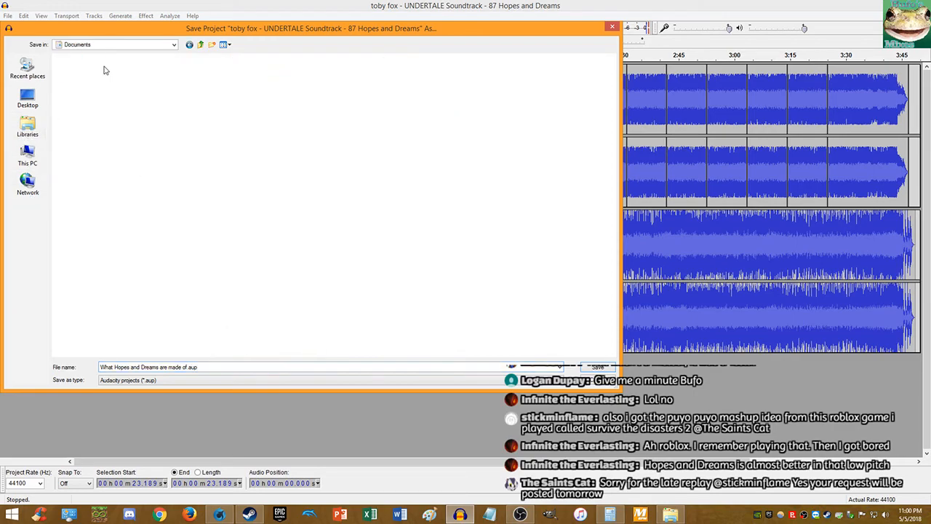
double_click(181, 88)
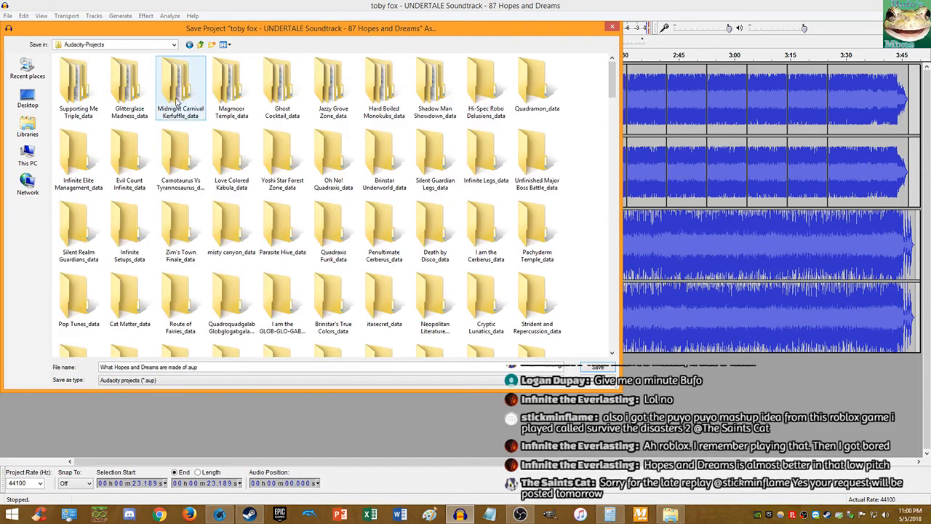
click(586, 369)
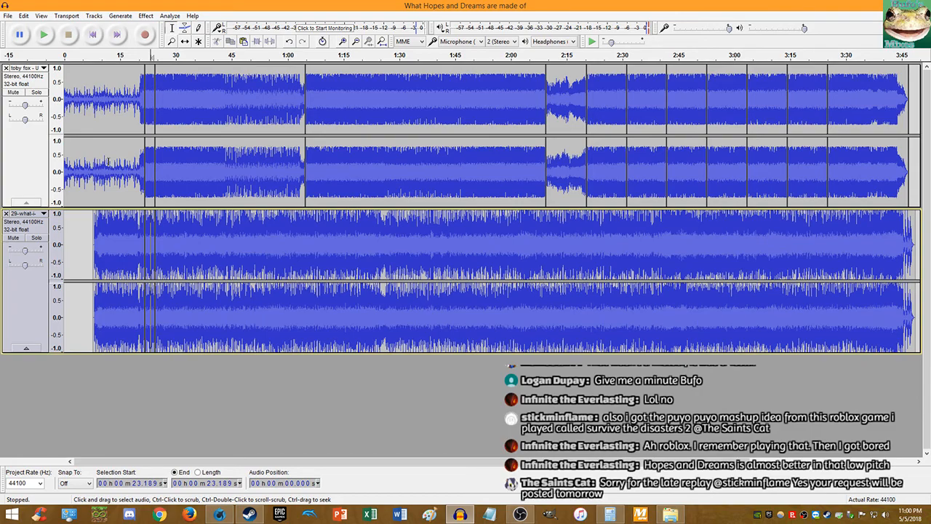
Step: Play the mix from about 0:44 and again from about 0:37 to check the timing, then return to the start
click(92, 34)
click(43, 34)
click(227, 239)
click(68, 35)
click(43, 34)
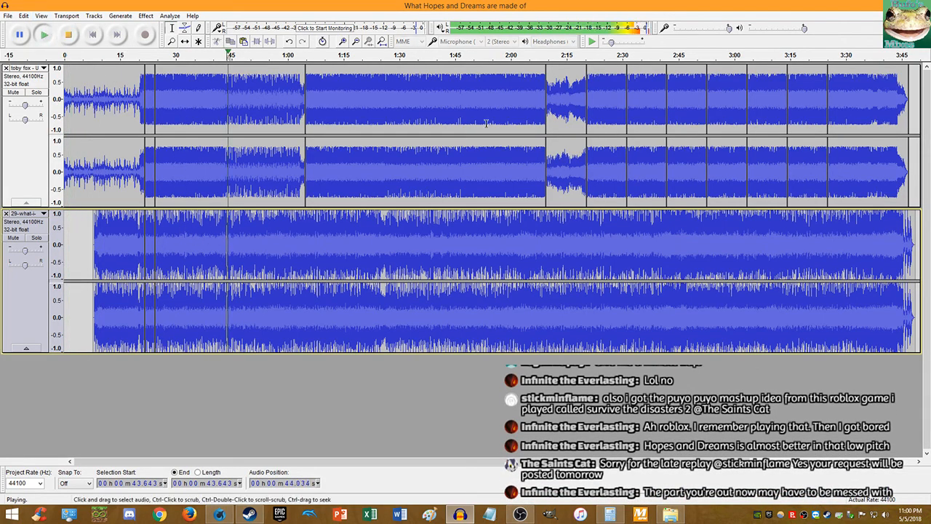
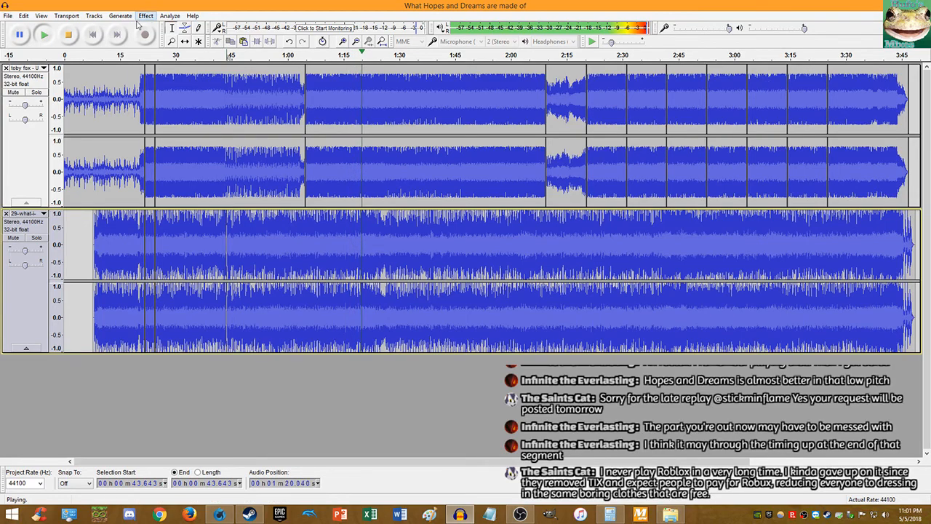
click(69, 35)
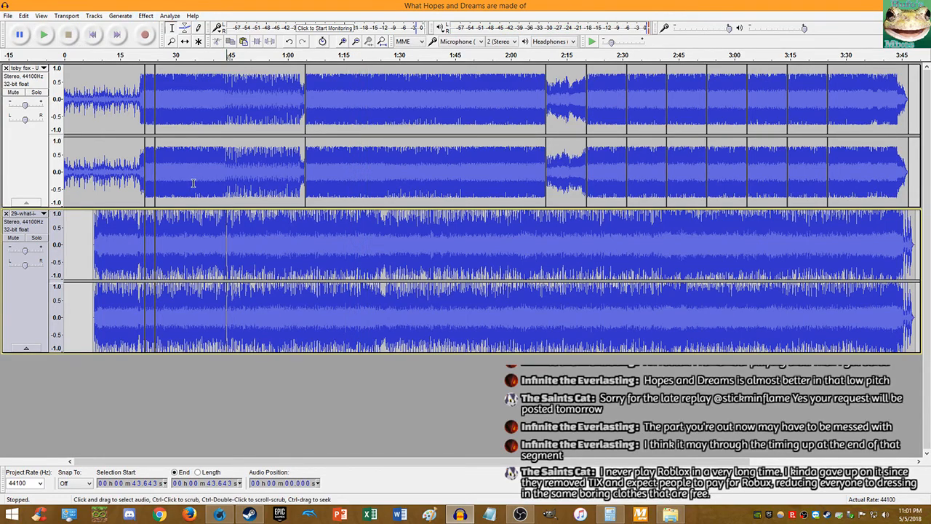
click(205, 186)
click(44, 35)
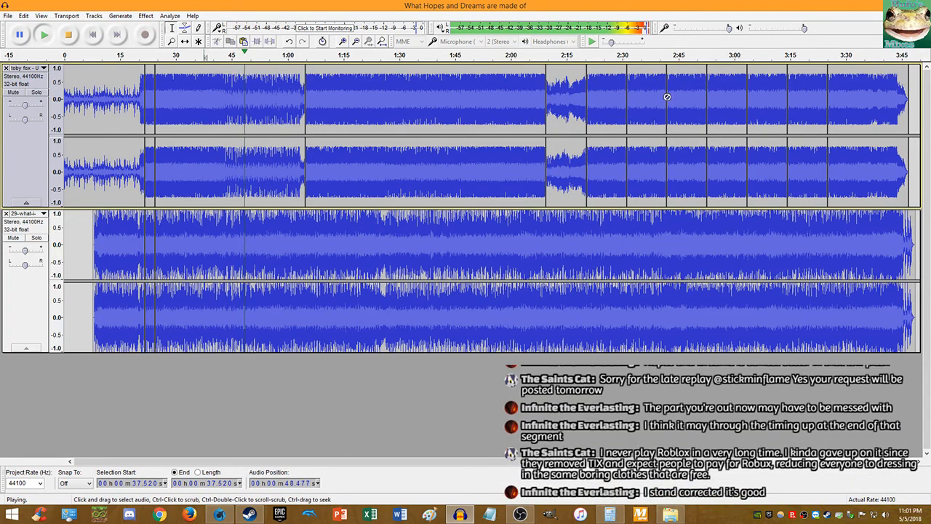
click(69, 35)
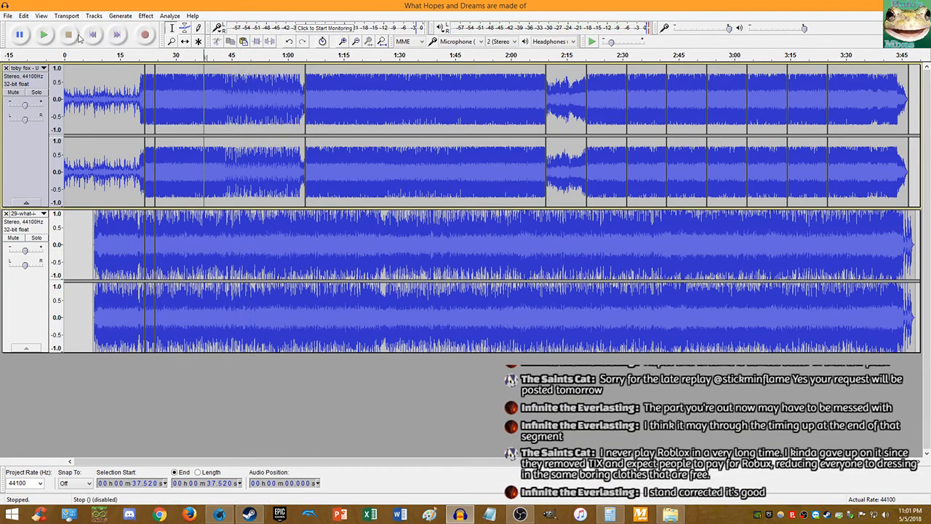
click(47, 35)
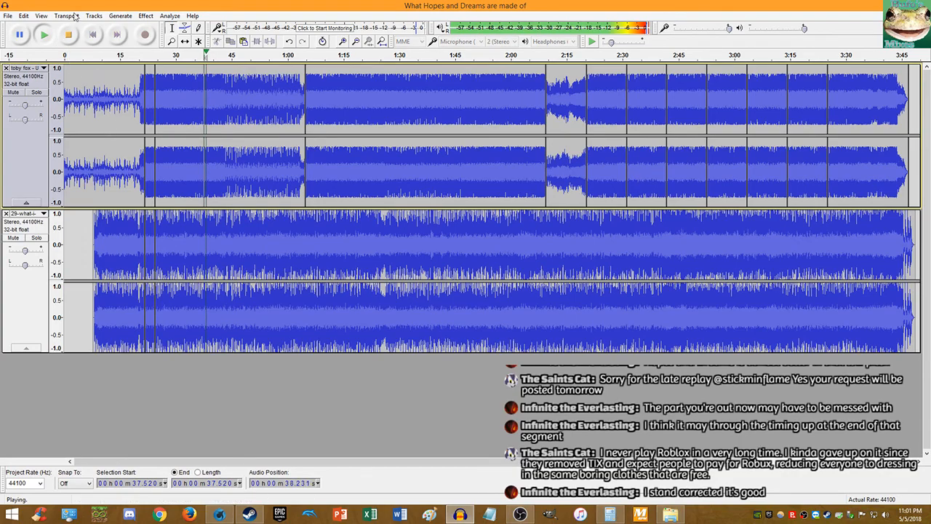
click(68, 35)
click(93, 34)
click(6, 16)
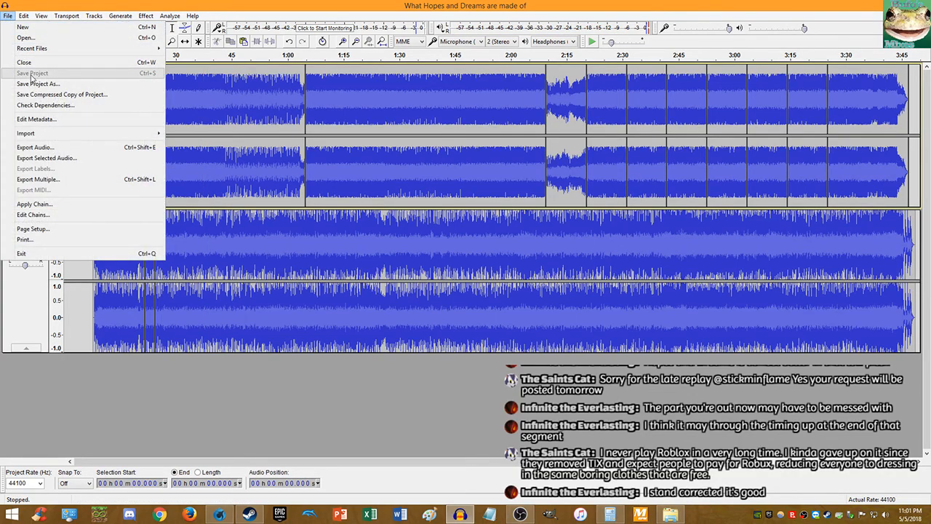
click(44, 84)
click(615, 27)
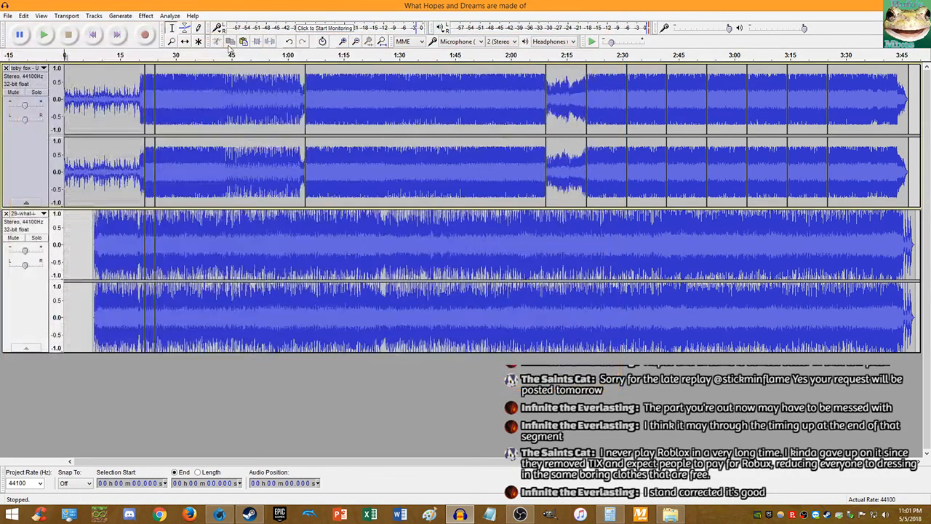
Step: Export the mix as an MP3 named "Undertale Sonic Mix- What Hopes and Dreams are Made of" in the Bufosmixes folder, accepting the prompt
click(8, 16)
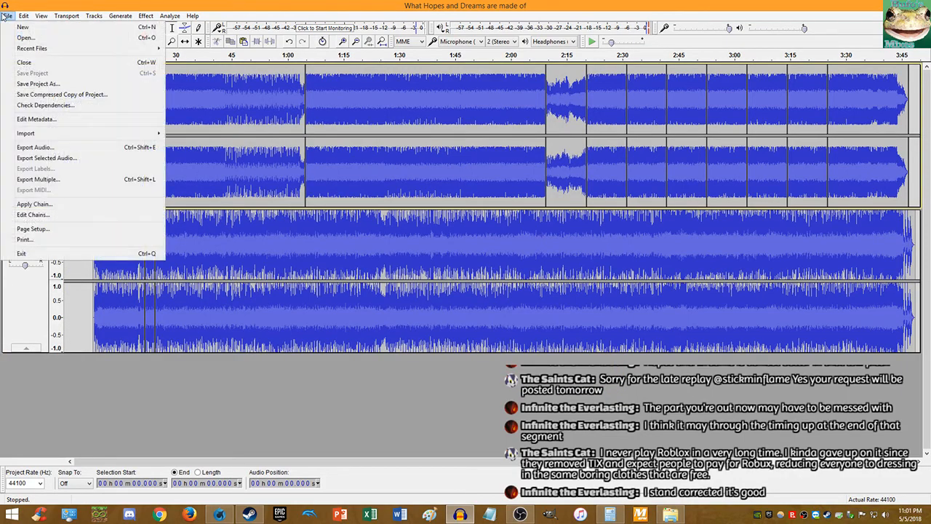
click(36, 148)
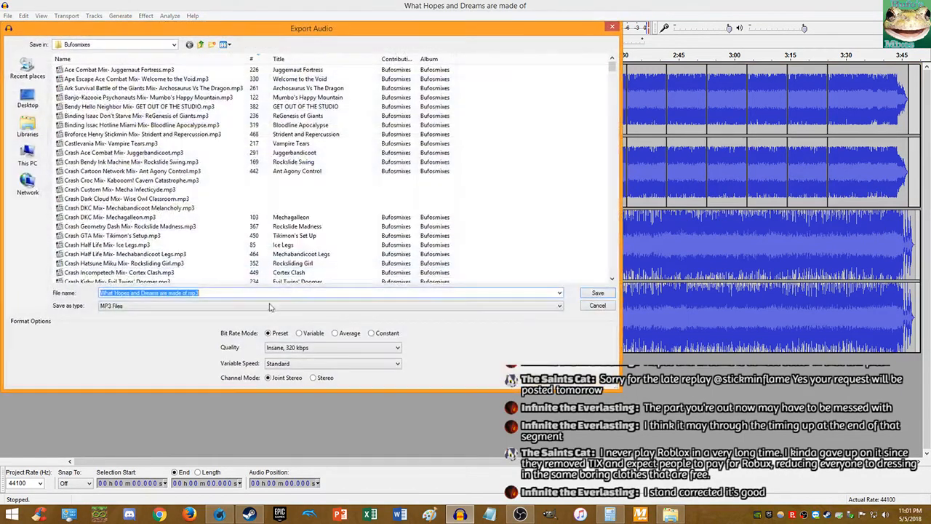
click(223, 293)
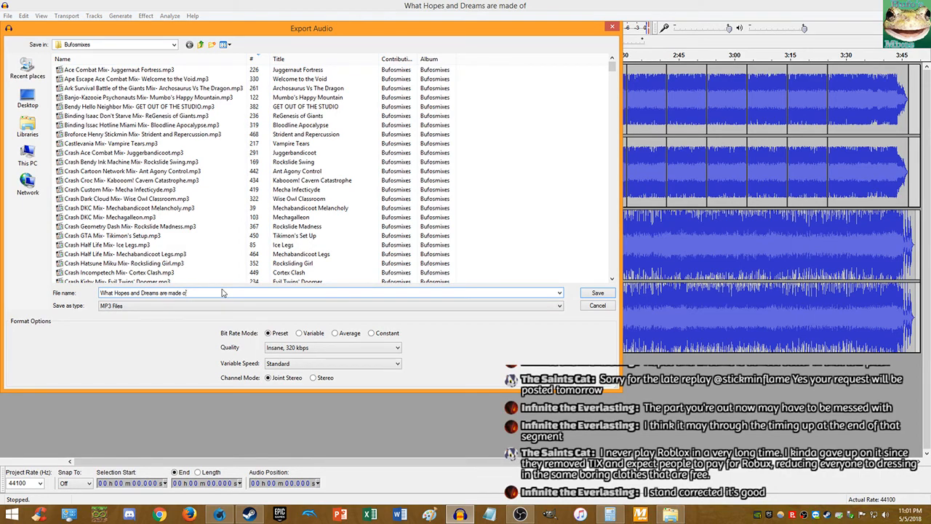
key(BackSpace)
text(M)
click(223, 292)
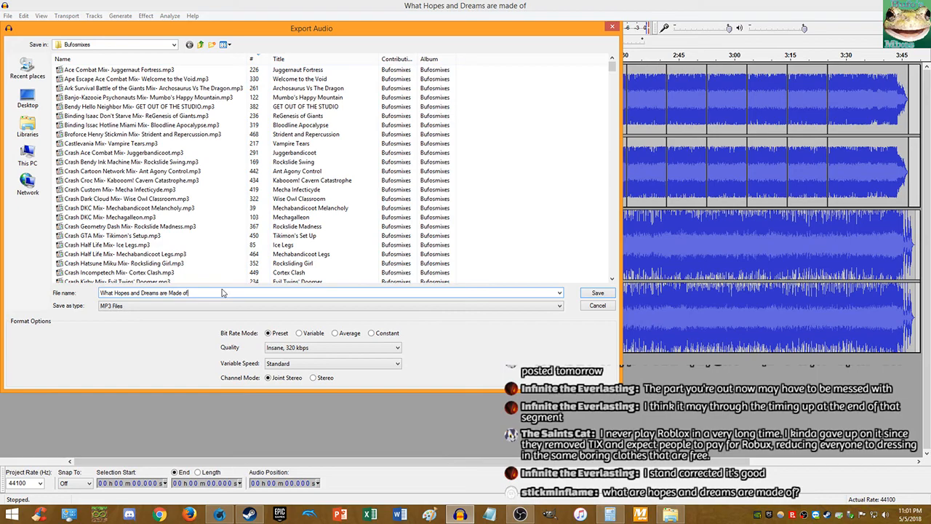
text(Undertale Son)
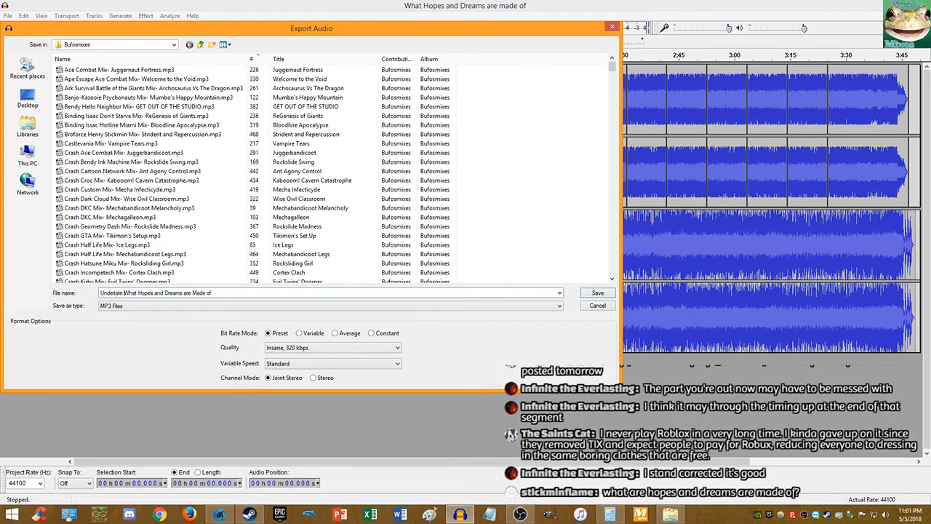
text(ic Mix-)
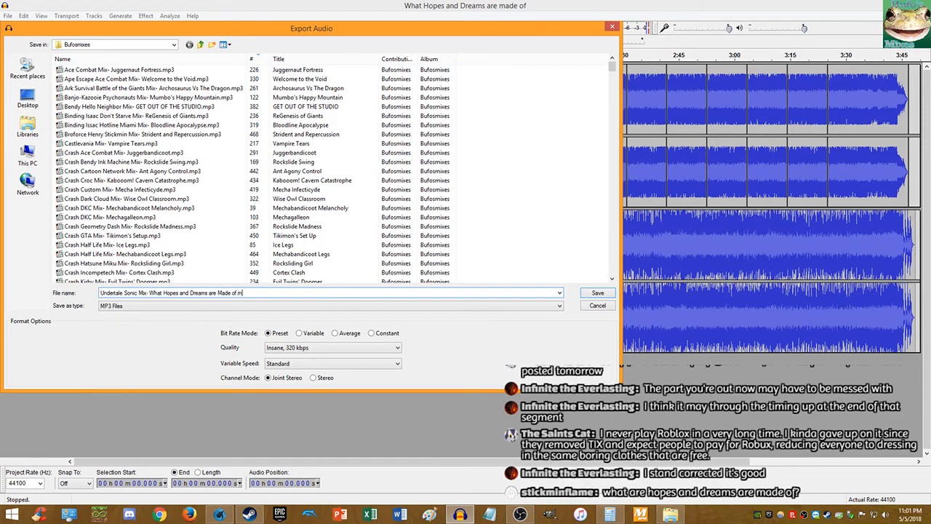
click(598, 292)
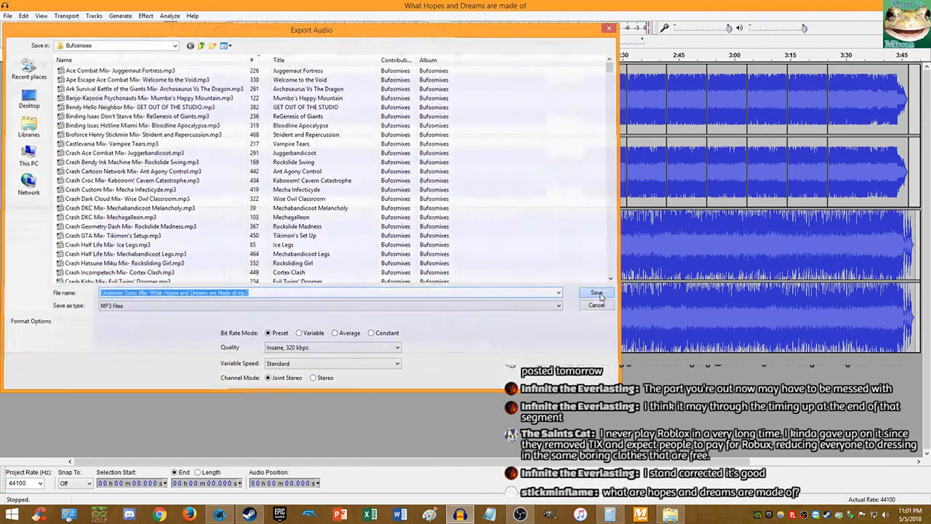
click(492, 274)
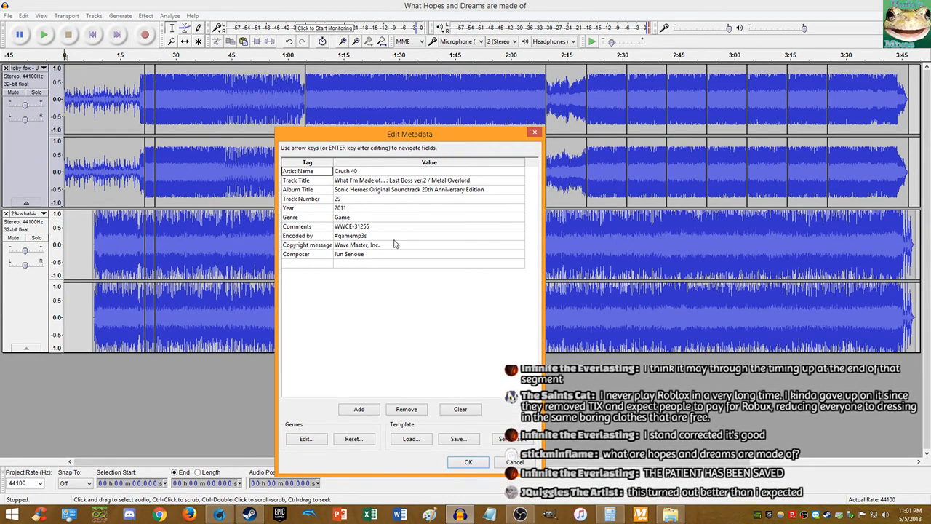
Step: Load the Tags.xml metadata template and set the track number to 506
click(421, 440)
double_click(357, 211)
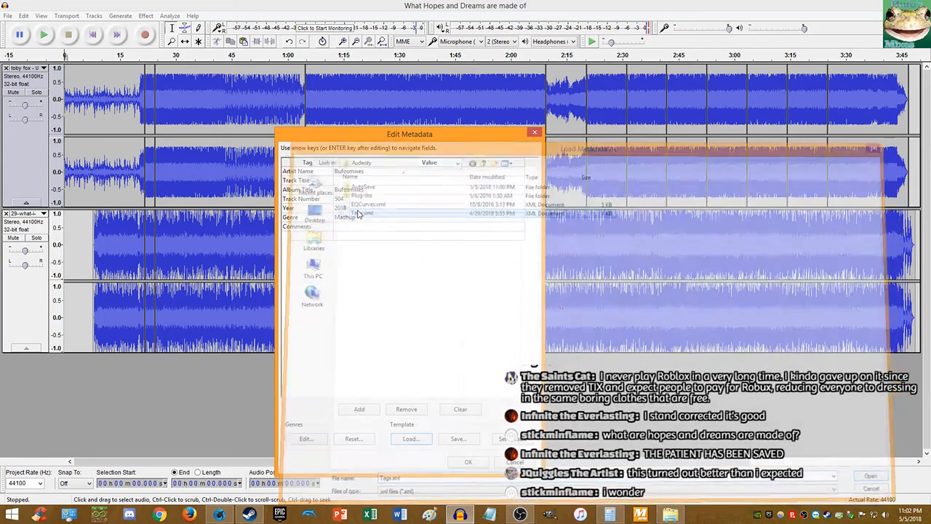
double_click(367, 201)
key(BackSpace)
text(6)
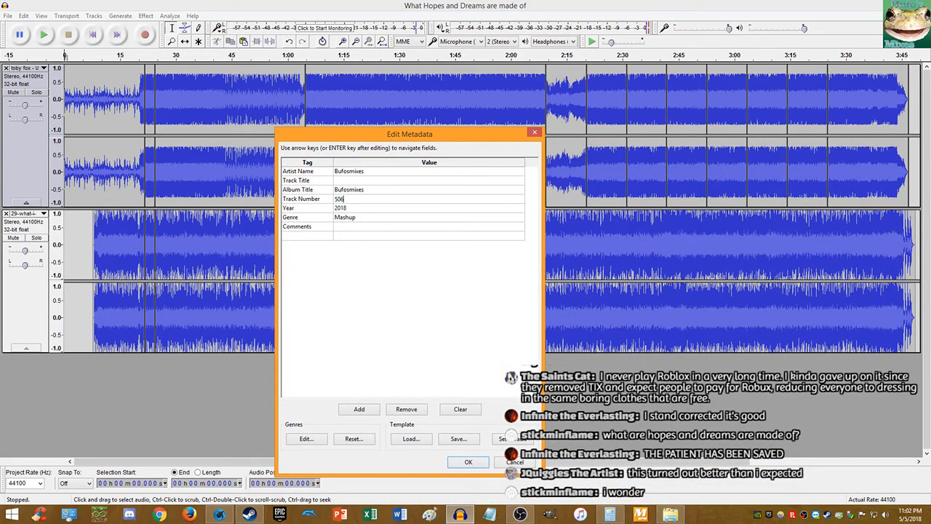
Step: Save the current metadata as a template, overwriting the existing Tags.xml
click(450, 436)
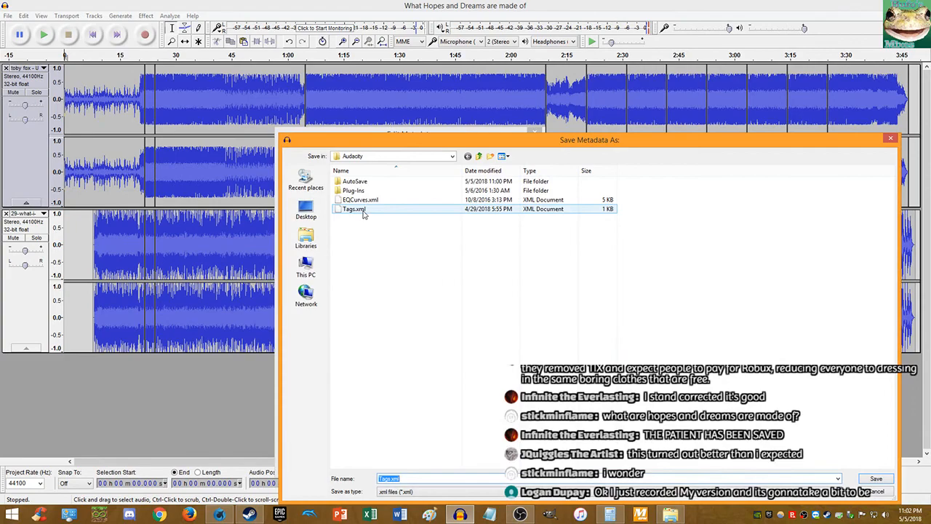
double_click(364, 210)
click(495, 262)
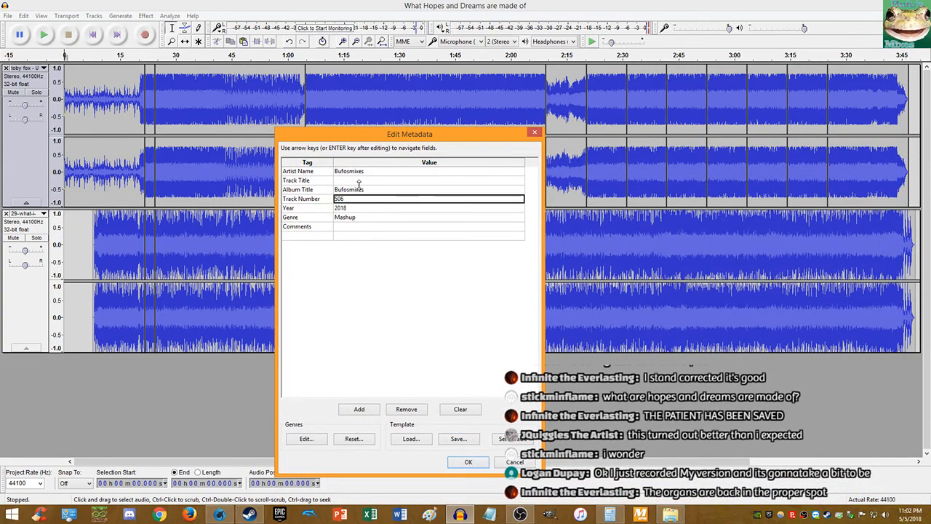
Step: Set the track title to "What Hopes and Dreams Are Made of" and accept the metadata to run the MP3 export
click(359, 180)
click(357, 182)
text(What Hopes and Dreams are made of)
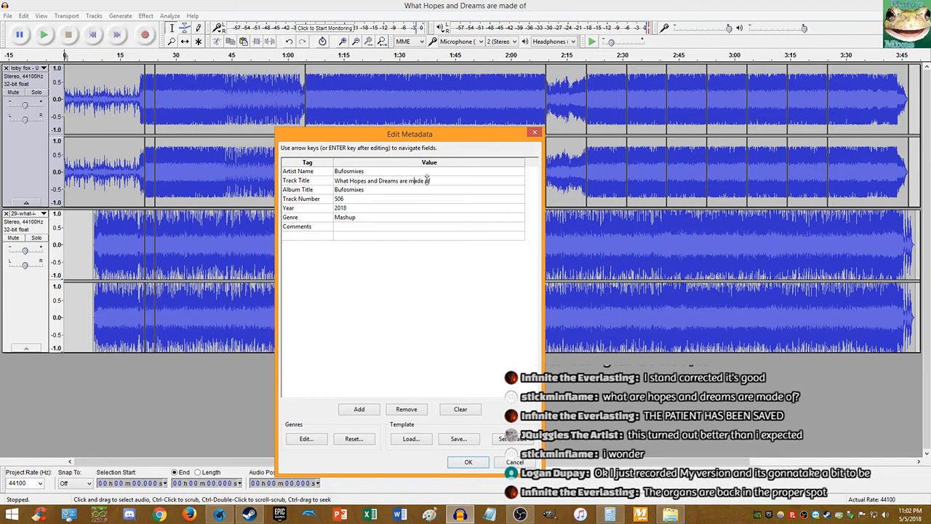
key(BackSpace)
text(M)
key(BackSpace)
text(A)
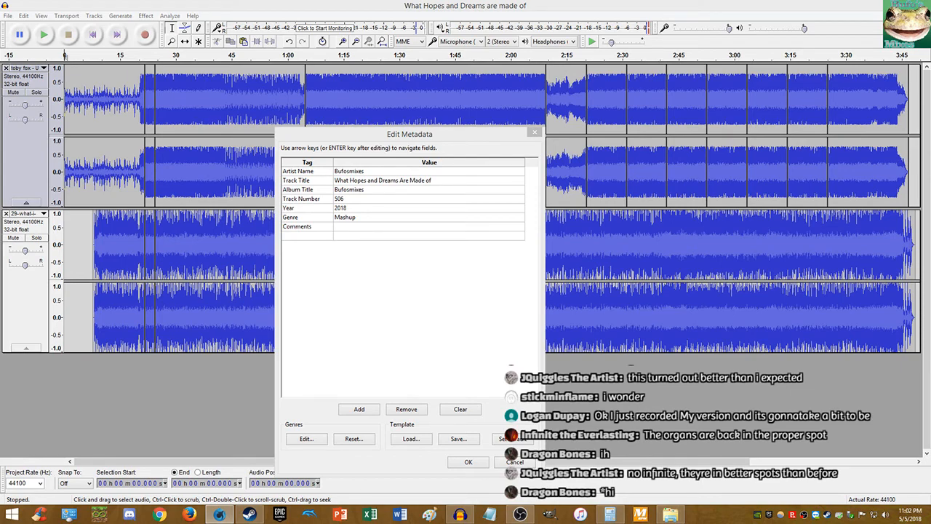
drag(422, 137, 462, 77)
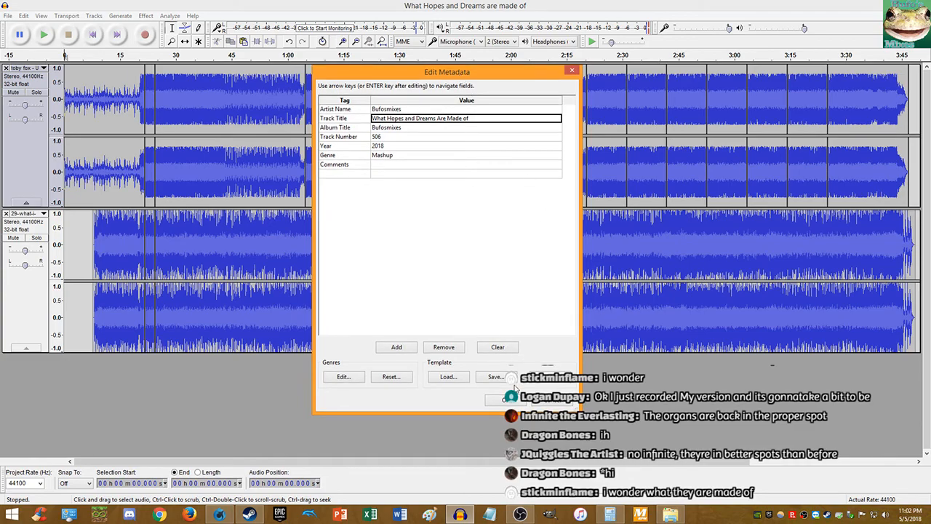
click(503, 400)
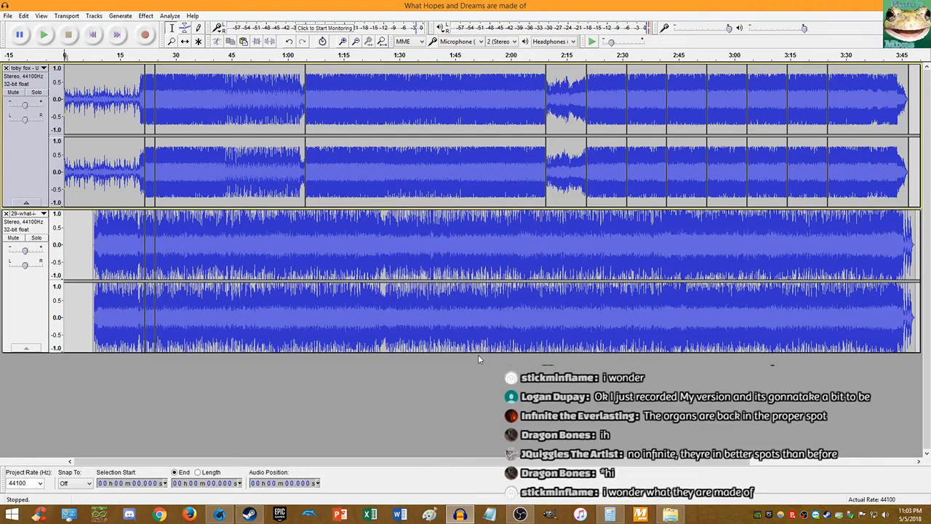
Step: Set up a second audio export as WAV (Microsoft) signed 16-bit PCM in the Pic n Audio folder within Documents
click(5, 18)
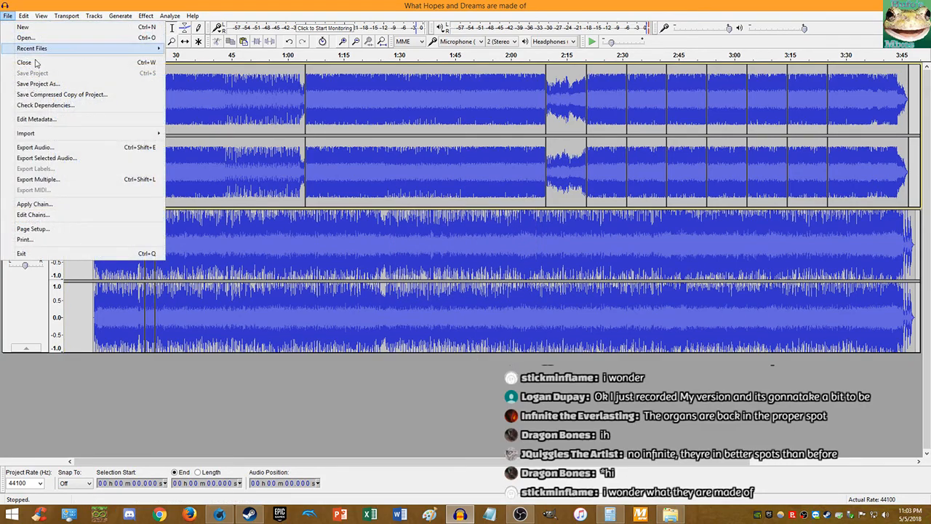
click(40, 145)
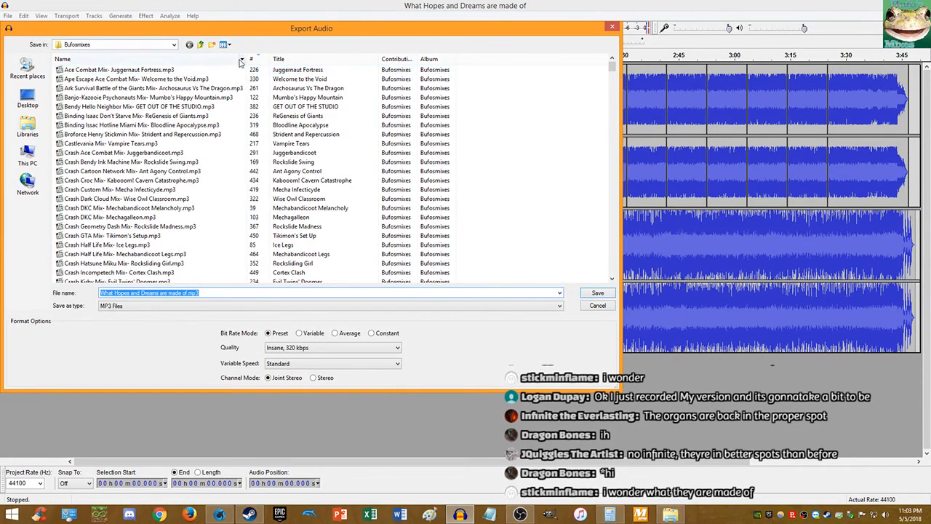
click(254, 309)
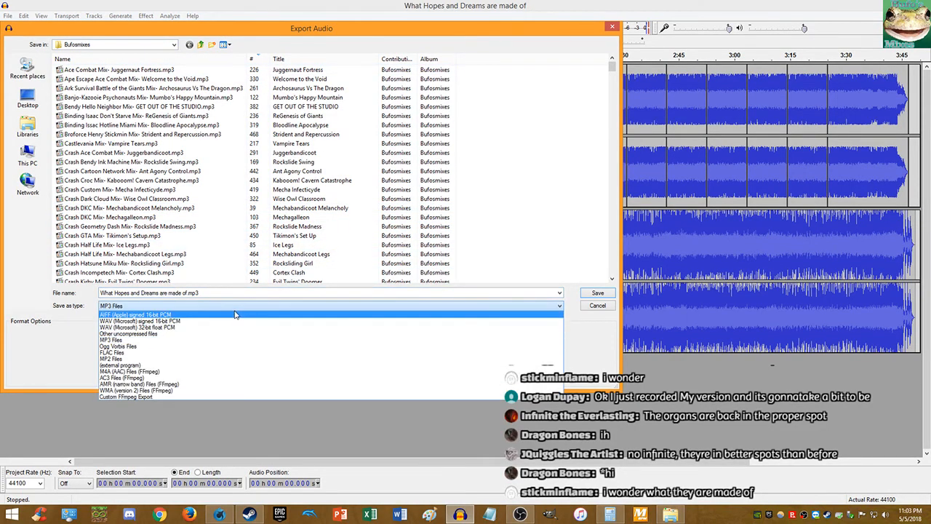
click(229, 322)
click(24, 125)
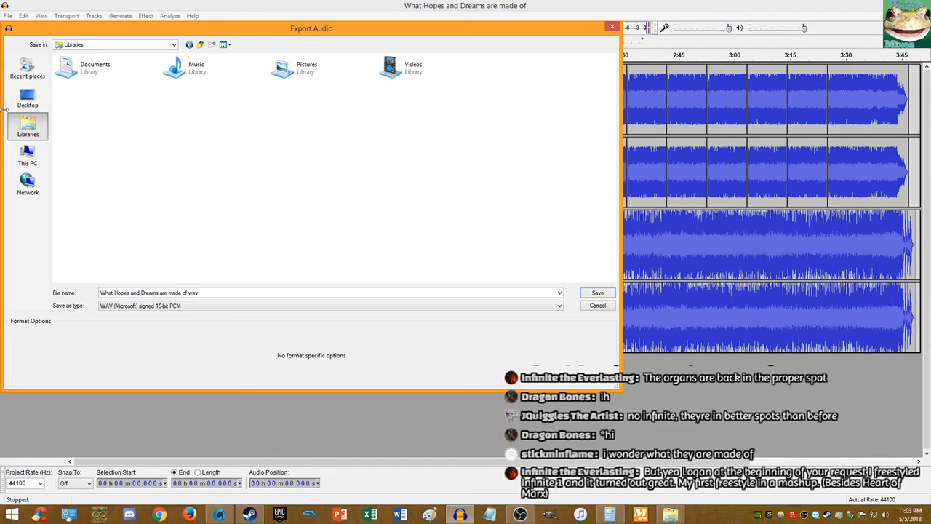
double_click(92, 80)
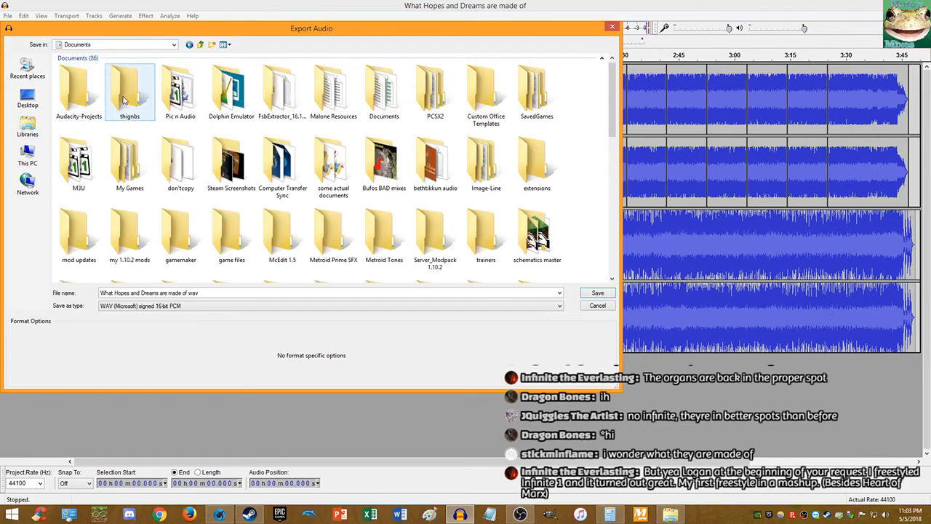
double_click(180, 88)
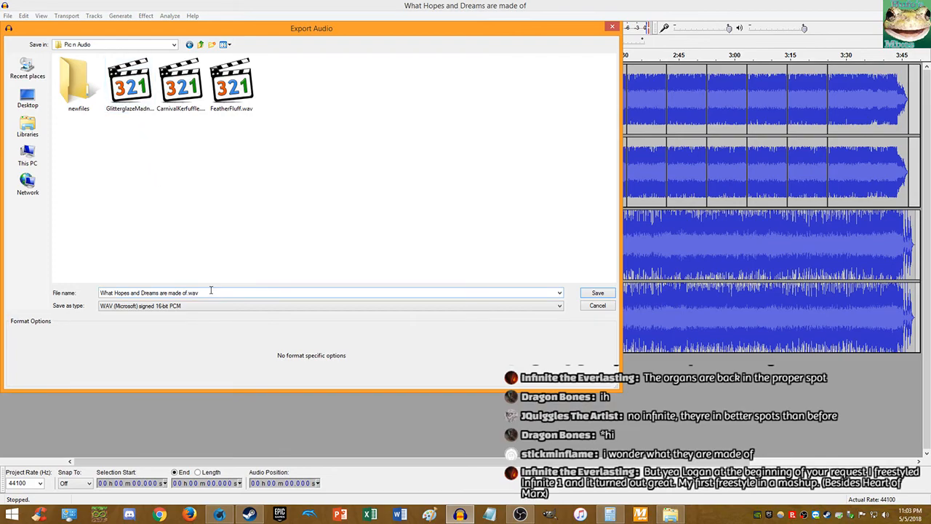
Step: Shorten the WAV file's name, removing "of" and part of the preceding text, and complete the export with the given metadata
click(187, 291)
click(166, 292)
click(187, 292)
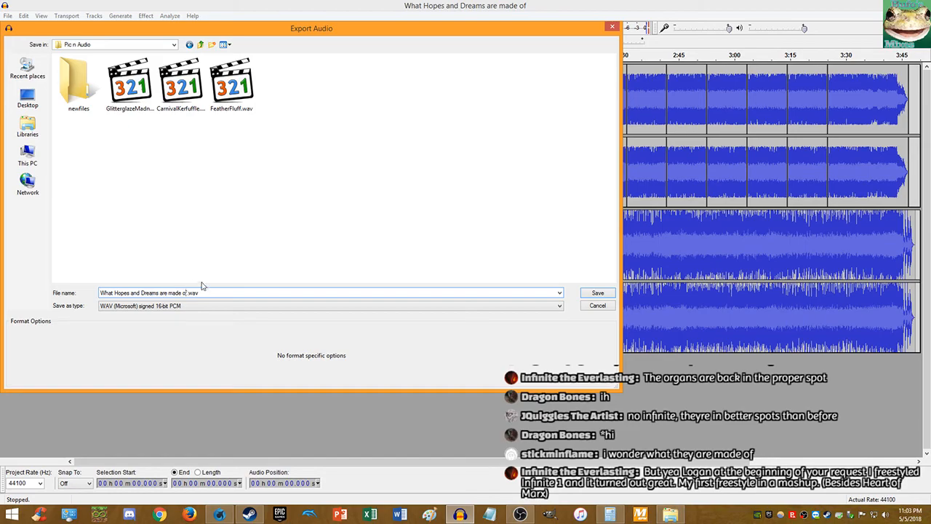
key(BackSpace)
key(BackSpace)
key(BackSpace)
key(BackSpace)
key(BackSpace)
key(BackSpace)
key(BackSpace)
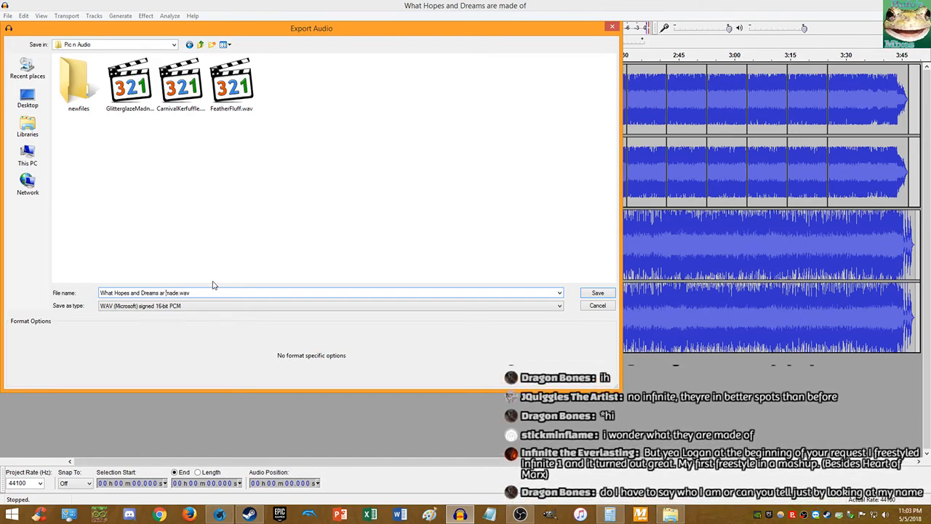
key(BackSpace)
key(BackSpace)
key(BackSpace)
key(BackSpace)
key(BackSpace)
key(BackSpace)
key(BackSpace)
key(BackSpace)
key(BackSpace)
key(BackSpace)
key(BackSpace)
click(593, 293)
click(488, 274)
click(514, 405)
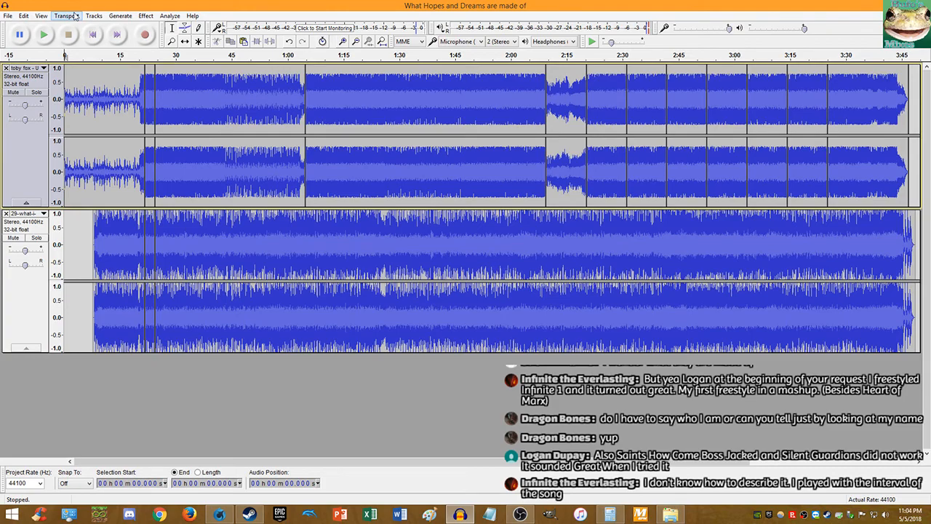
Step: Switch to the Steam friends list, look through the online and offline friends, and close the list
click(824, 513)
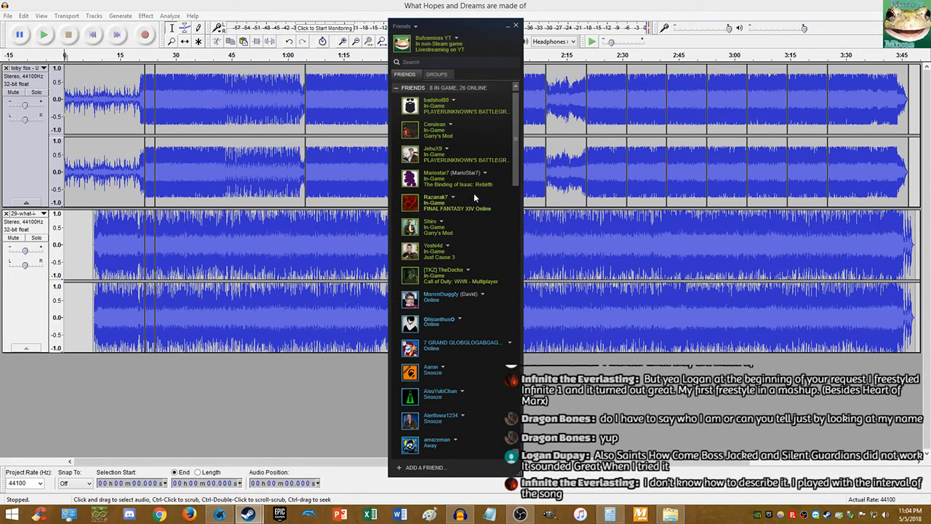
click(486, 173)
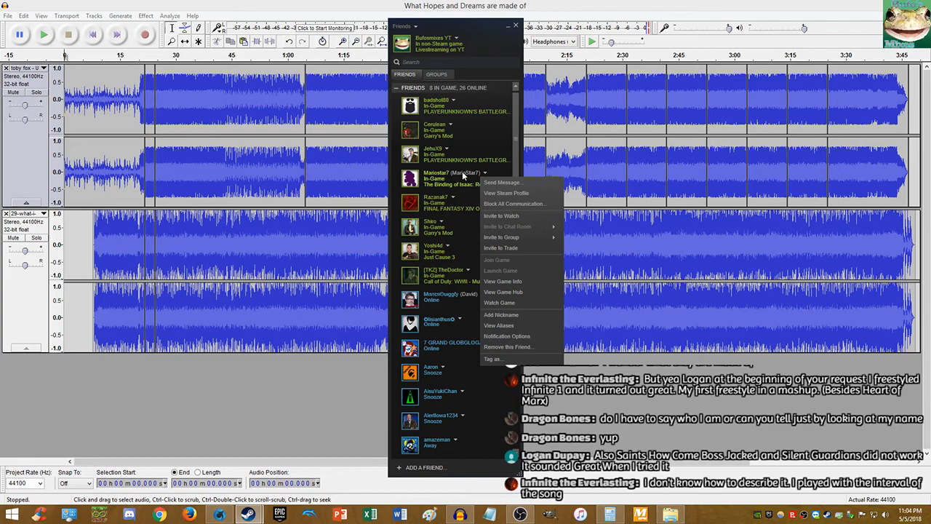
click(449, 361)
scroll(449, 362, down, 3)
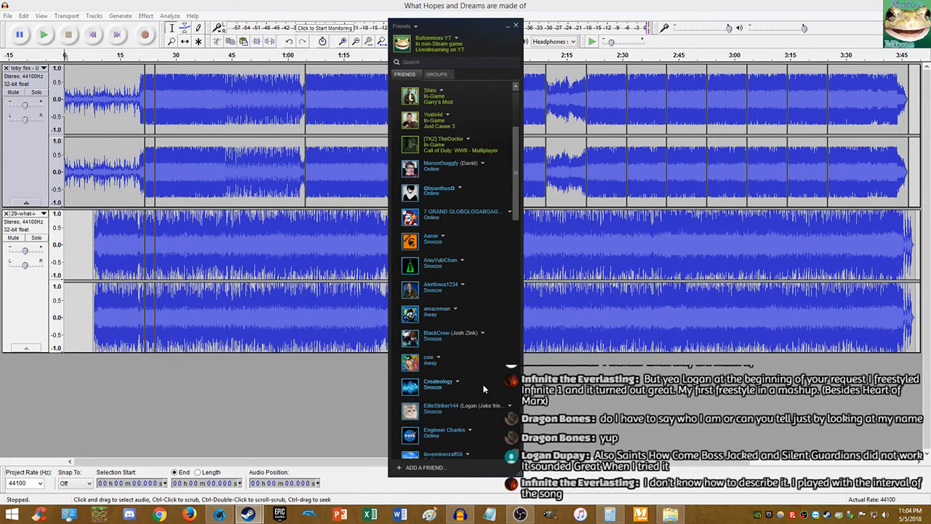
scroll(481, 412, down, 3)
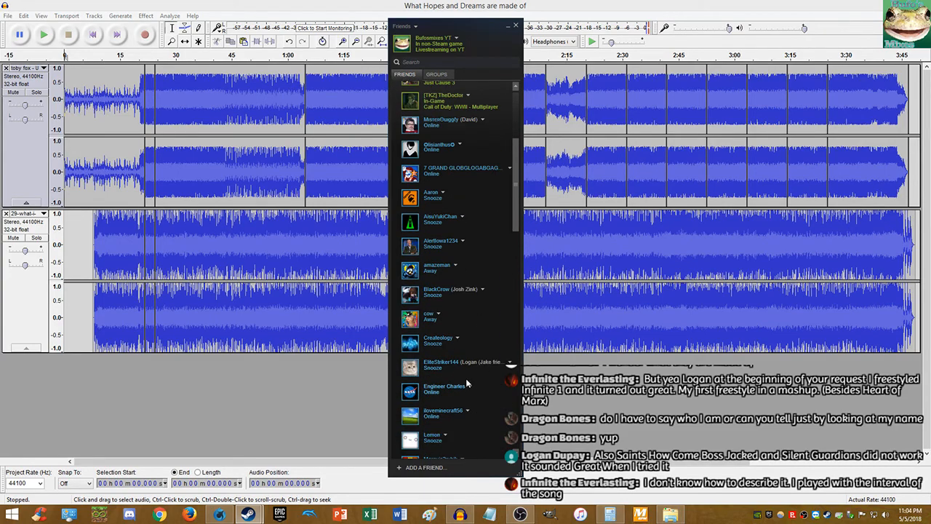
scroll(505, 347, down, 4)
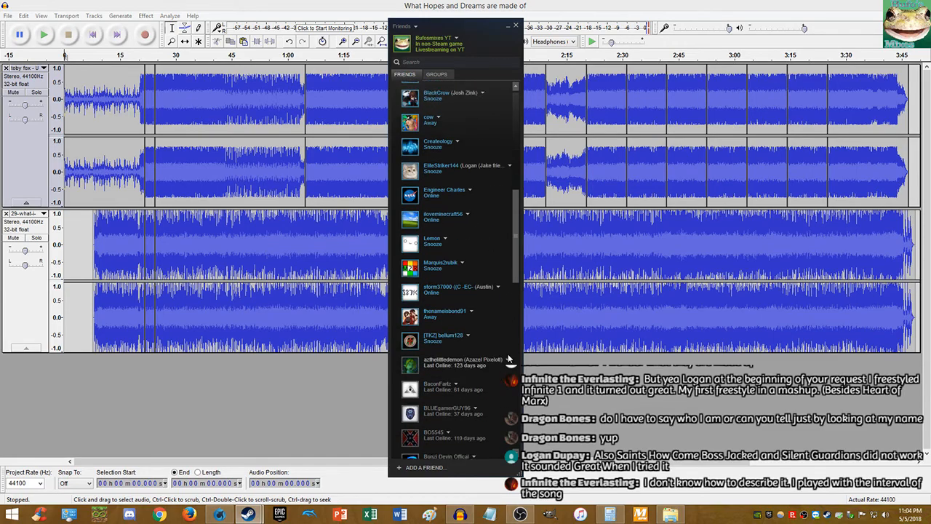
scroll(467, 300, down, 1)
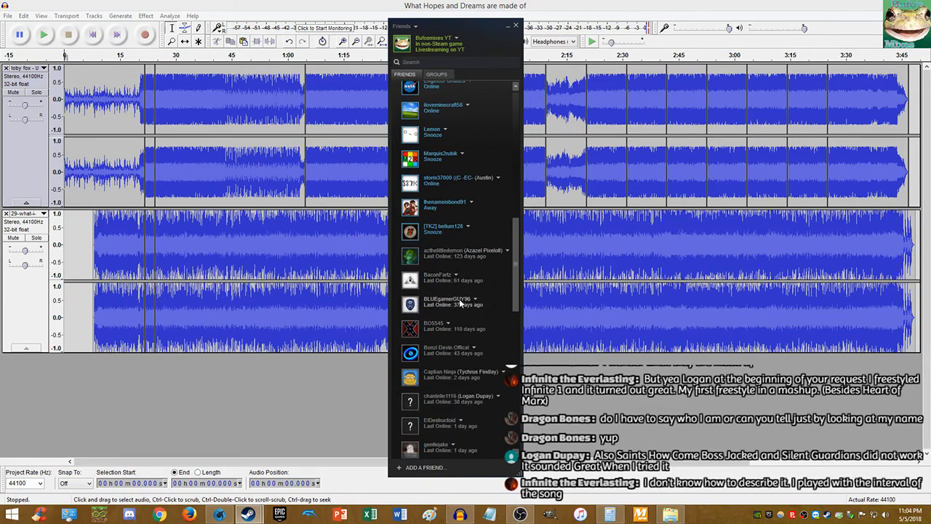
scroll(489, 325, down, 1)
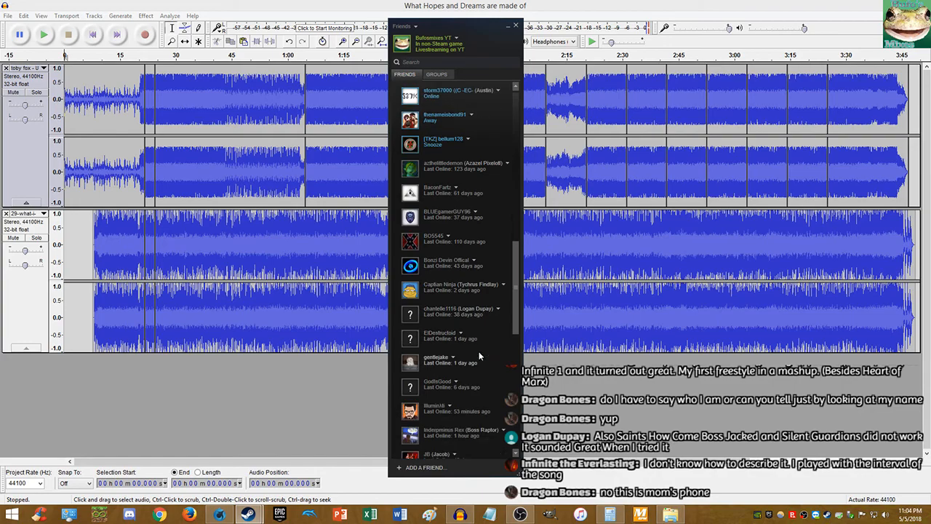
click(516, 26)
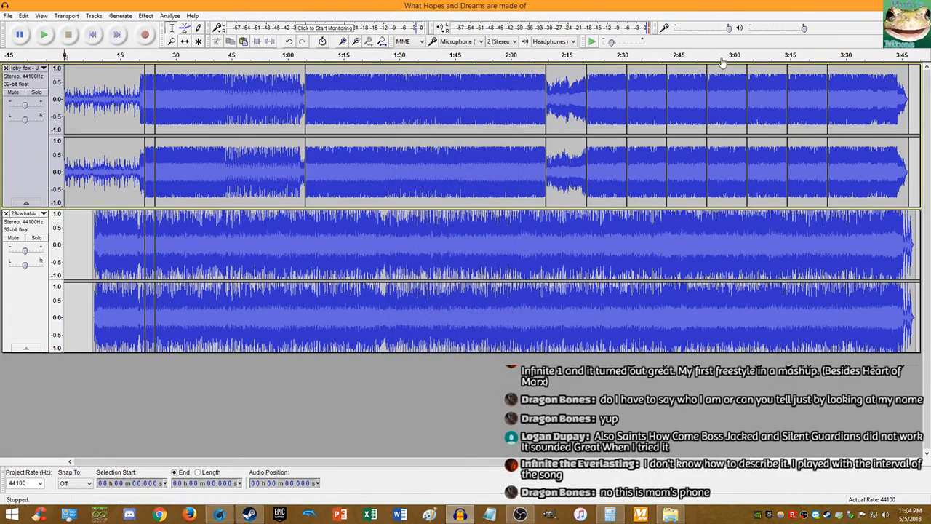
key(alt+Tab)
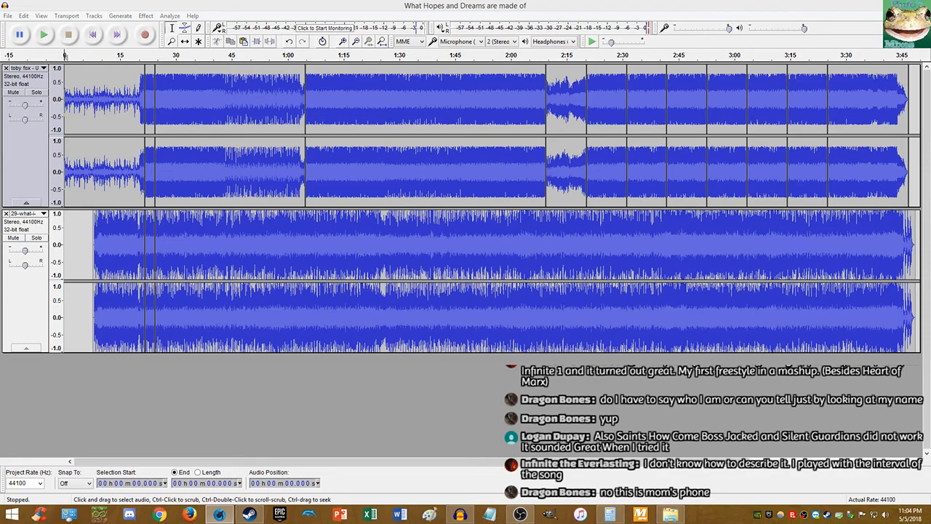
click(560, 4)
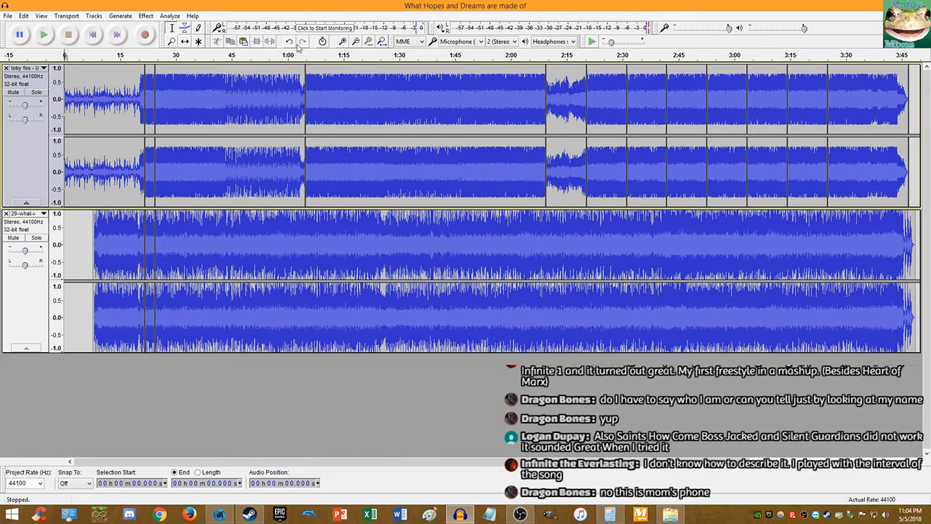
Step: Close the finished project and import 06. L'Impeto Oscuro and the 47-the-final track into an empty Audacity project
click(460, 514)
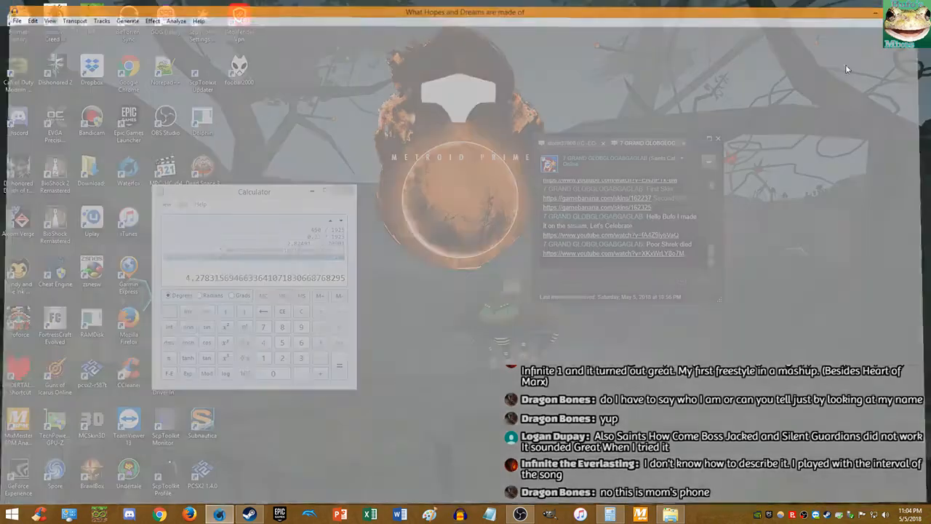
click(460, 514)
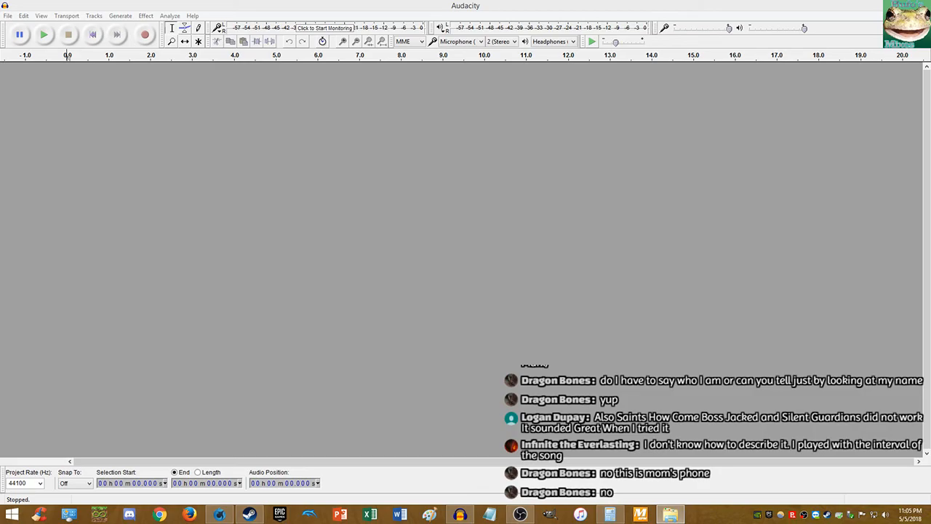
drag(930, 168, 722, 168)
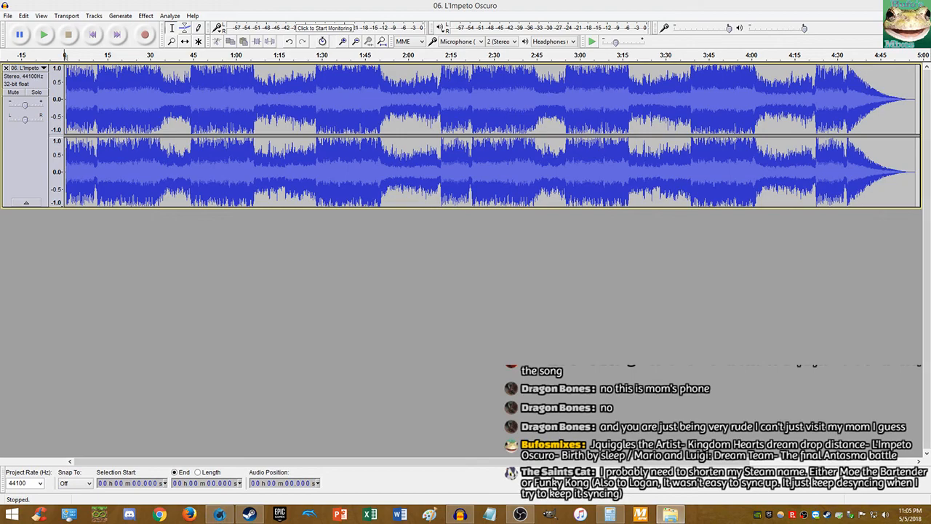
drag(930, 211, 625, 302)
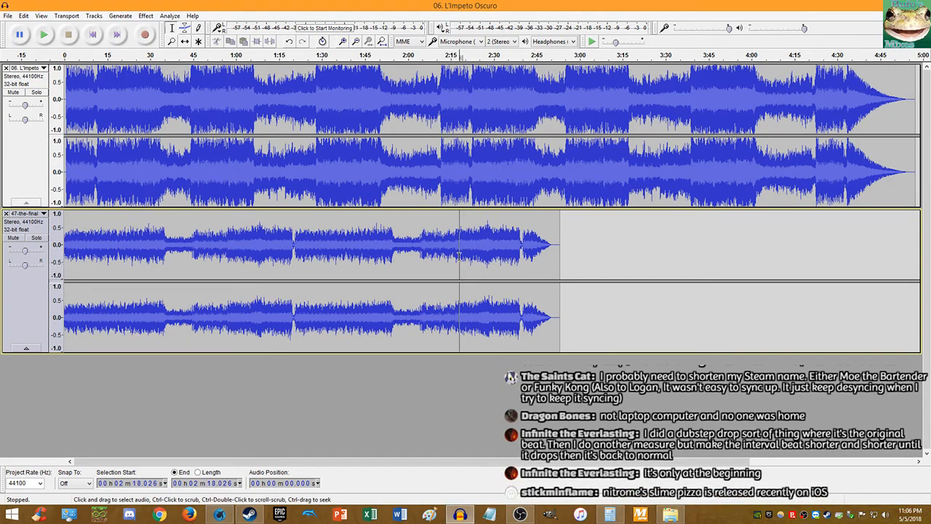
Step: Amplify the entire 47-the-final track with the default gain, to a new peak amplitude of 0.0 dB
double_click(514, 252)
click(146, 15)
click(183, 55)
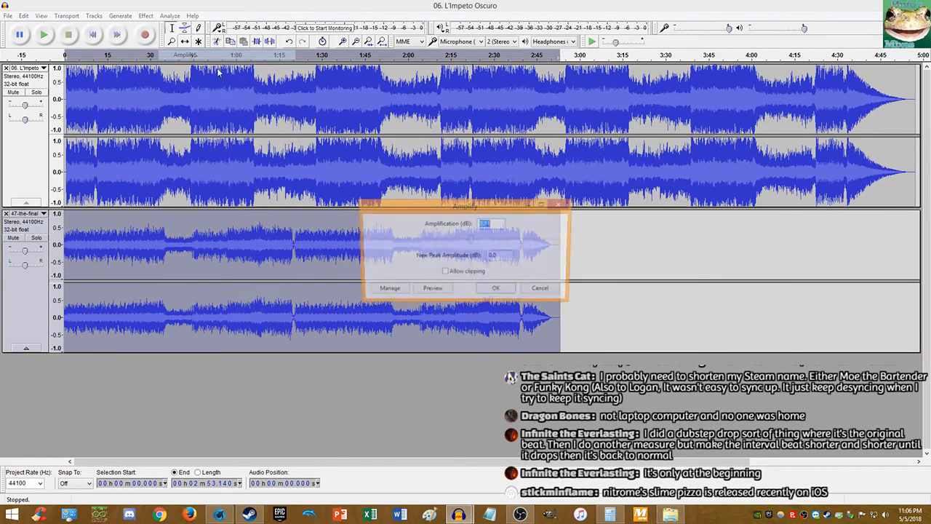
click(493, 287)
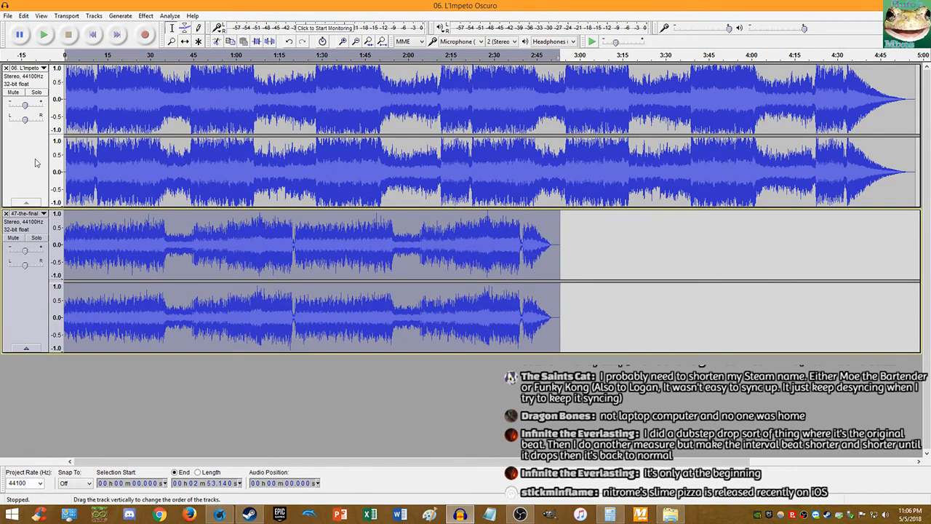
Step: Mute the 47-the-final track and play the opening seconds of L'Impeto Oscuro from the start
click(13, 238)
click(92, 34)
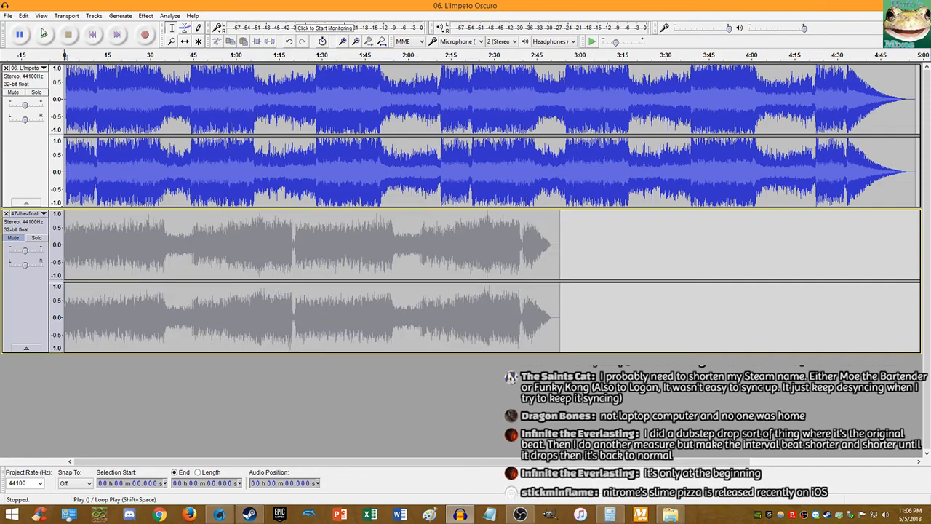
click(43, 33)
click(67, 35)
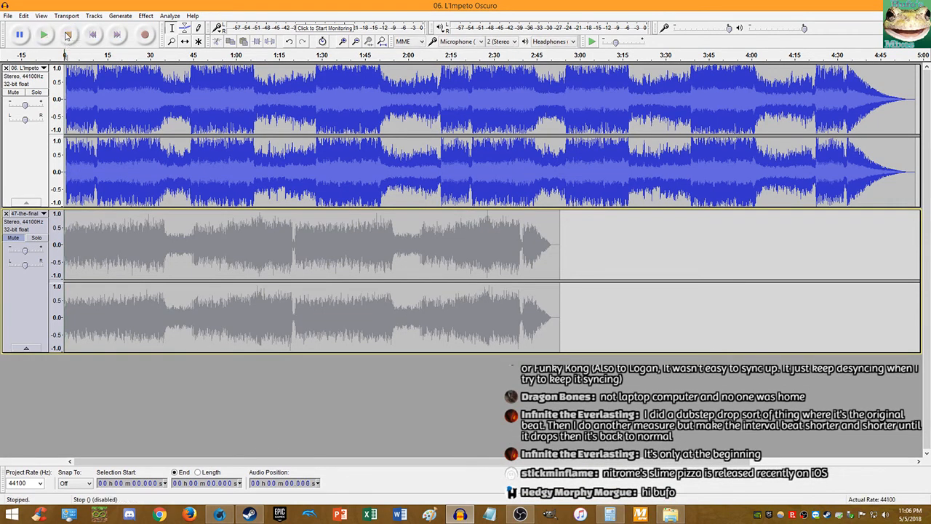
click(45, 35)
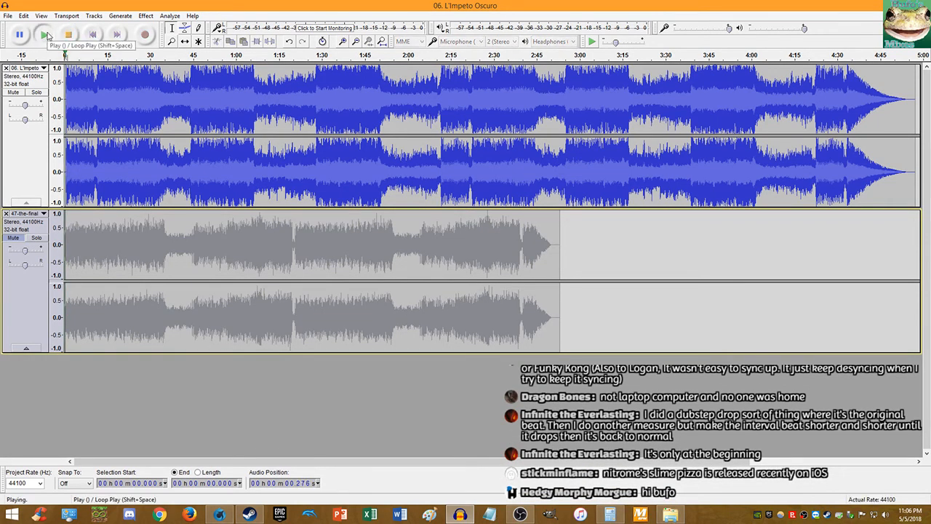
scroll(70, 73, up, 2)
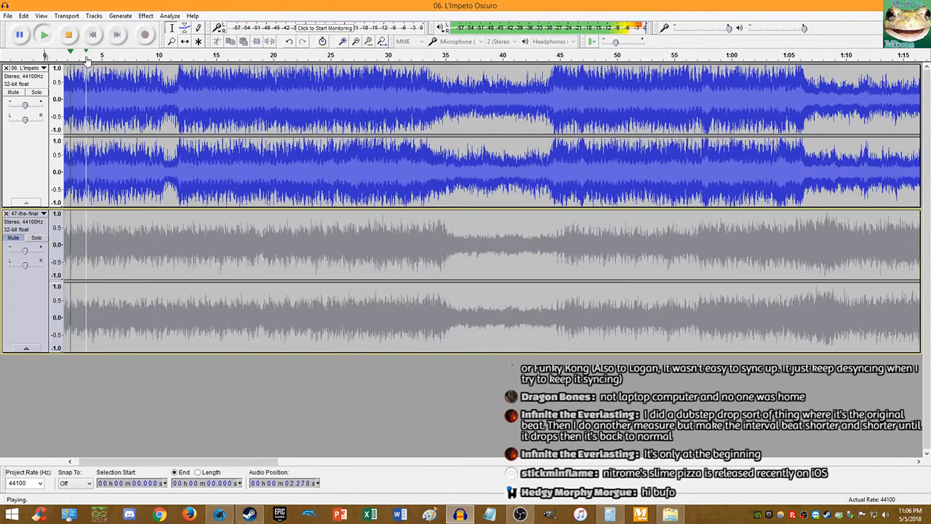
scroll(78, 71, up, 2)
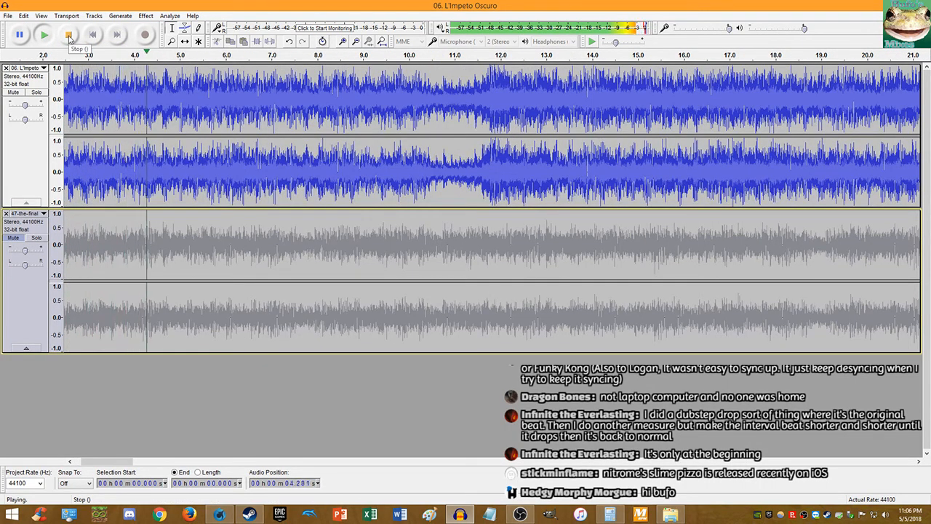
scroll(278, 102, up, 1)
scroll(279, 102, up, 1)
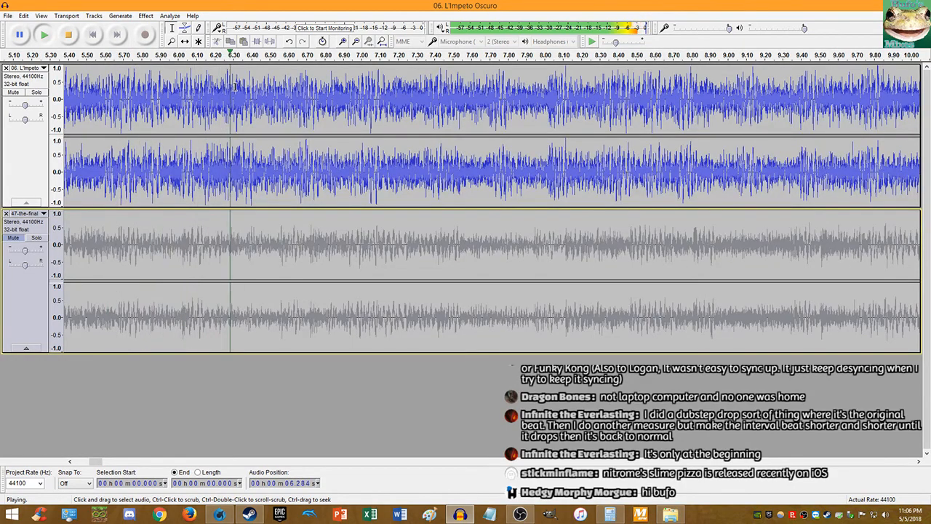
click(72, 34)
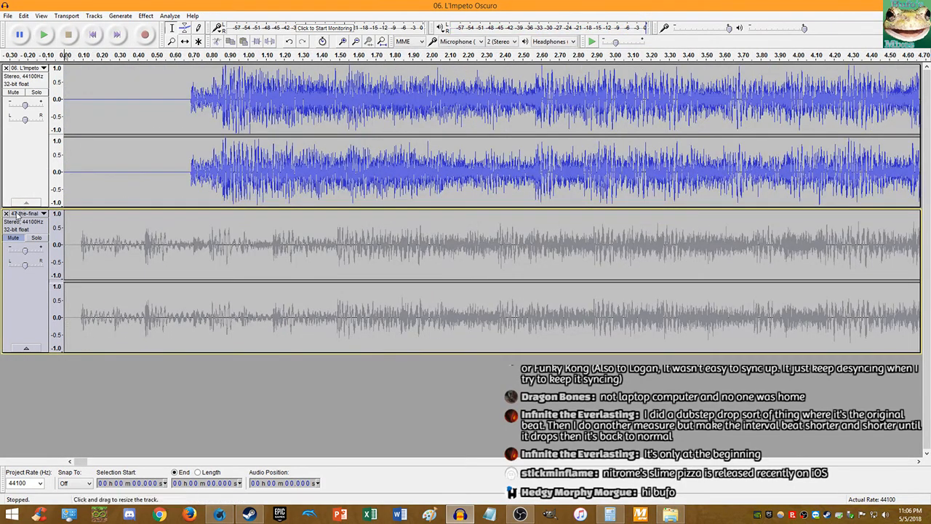
Step: Delete the silence at the start of L'Impeto Oscuro, up to the first sound at about 0.693 s
scroll(192, 114, up, 2)
scroll(171, 102, up, 10)
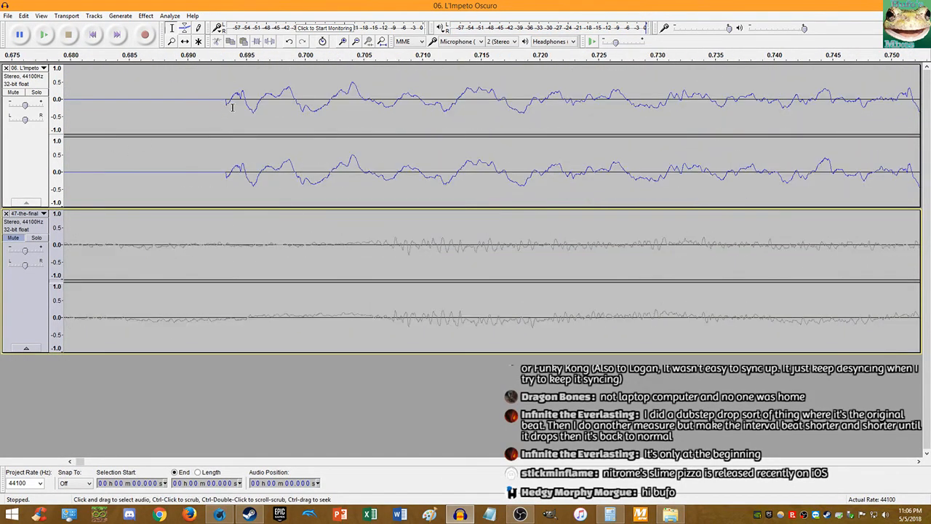
click(228, 99)
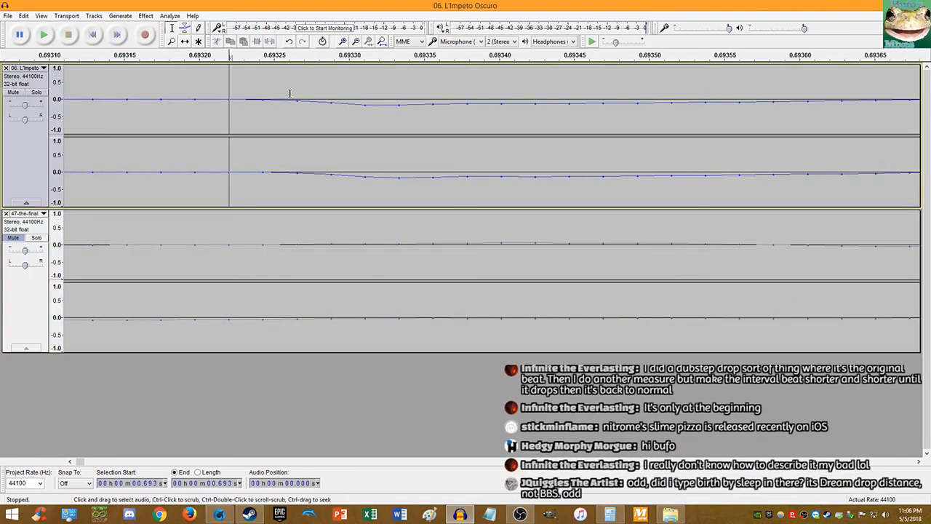
key(shift+Home)
key(Delete)
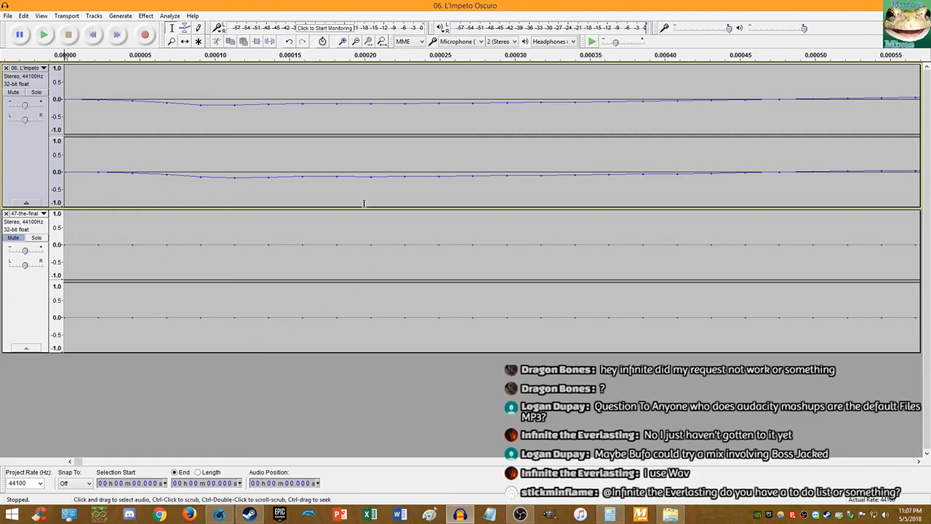
Step: Check the trimmed opening of L'Impeto Oscuro and split the track at the zero crossing at about 0.171 s
click(43, 36)
scroll(137, 117, down, 12)
click(59, 37)
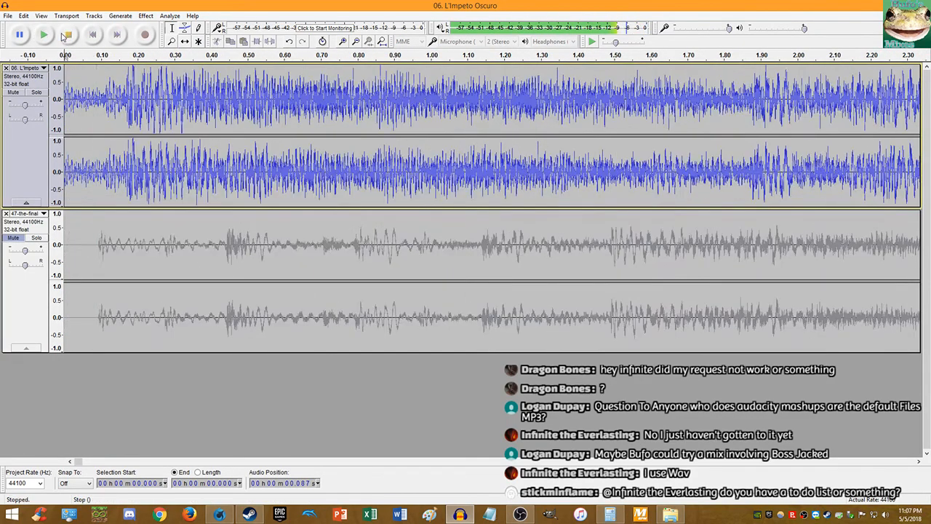
scroll(131, 124, up, 7)
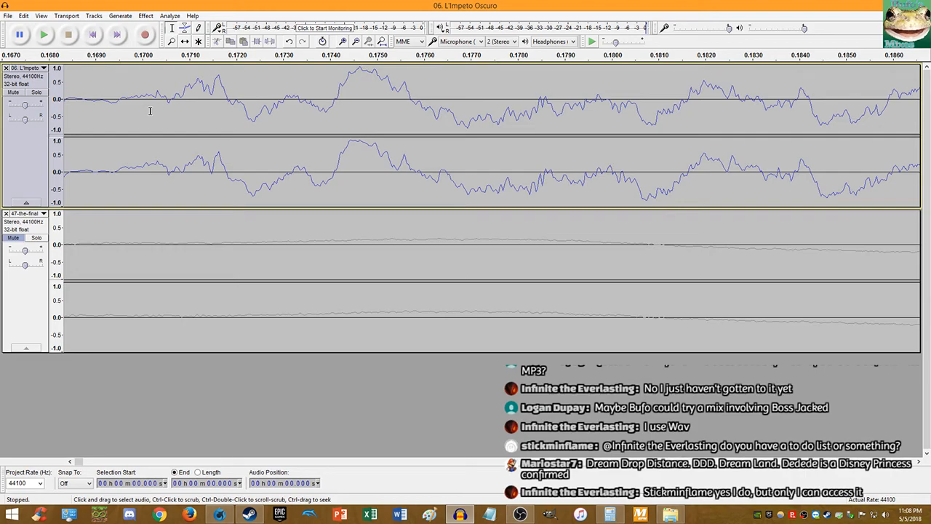
ctrl+scroll(146, 111, down, 7)
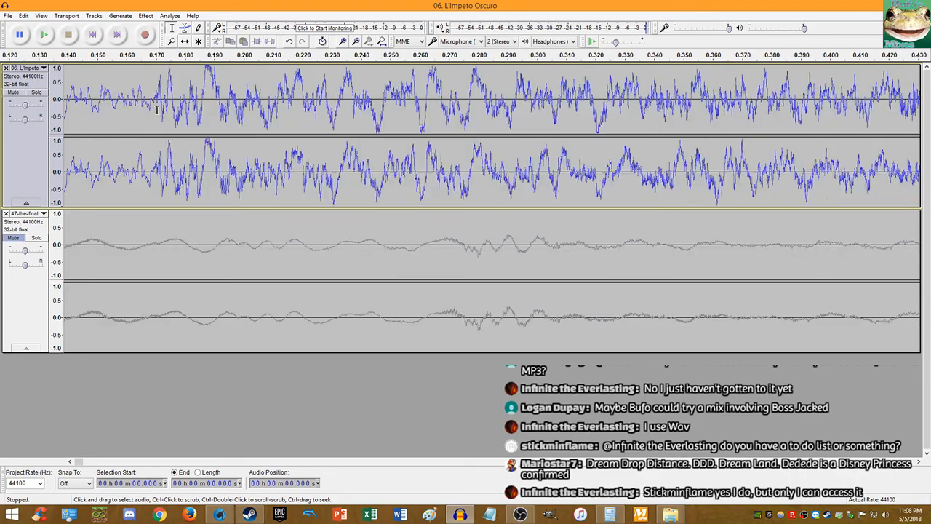
ctrl+scroll(122, 109, up, 3)
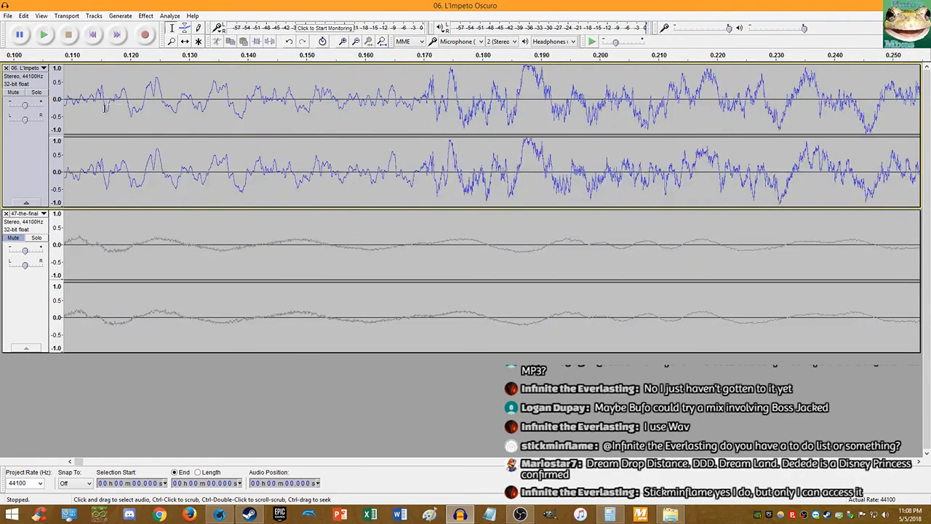
ctrl+scroll(429, 110, up, 9)
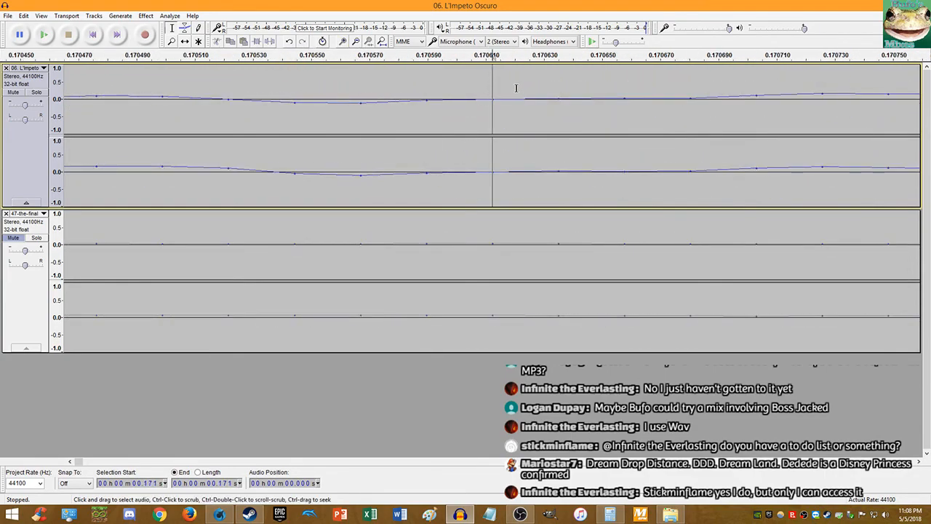
key(ctrl+i)
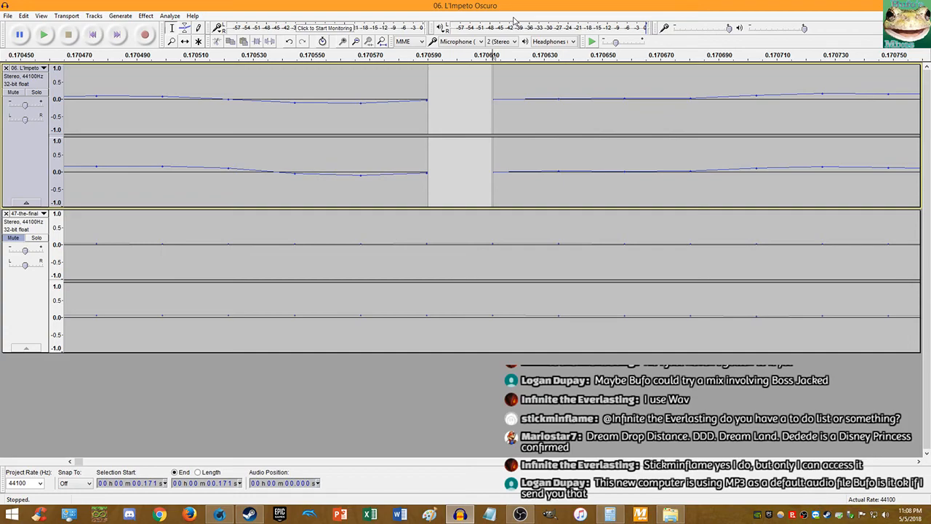
Step: Listen to L'Impeto Oscuro from the split at 0.171 s and delete the audio before it
key(space)
scroll(509, 110, down, 16)
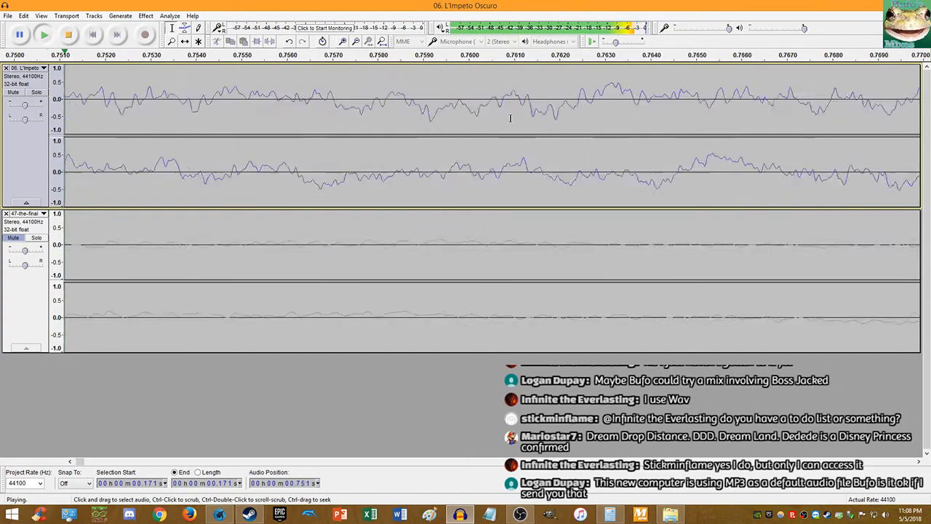
click(71, 31)
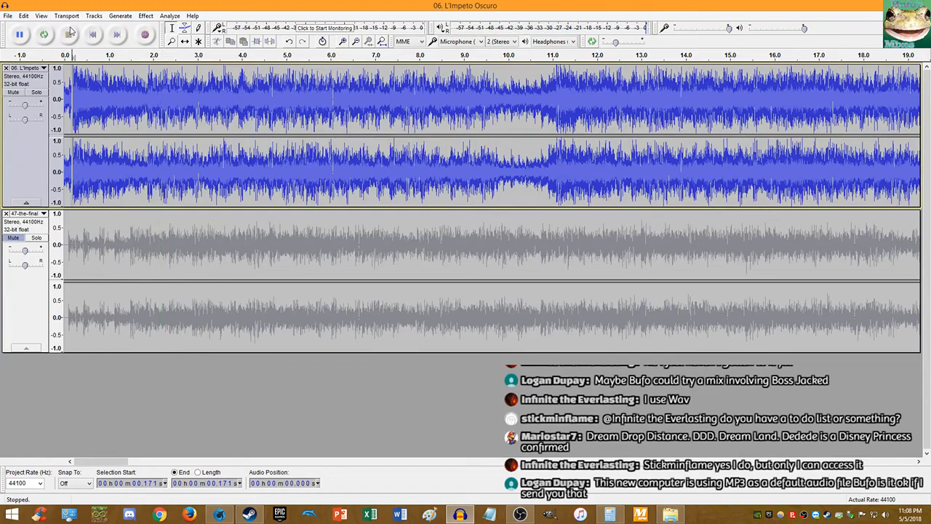
key(shift+Home)
key(Delete)
Step: Play the trimmed opening, place the cursor on L'Impeto Oscuro's zero crossing at about 2.734 s, and listen from there
key(space)
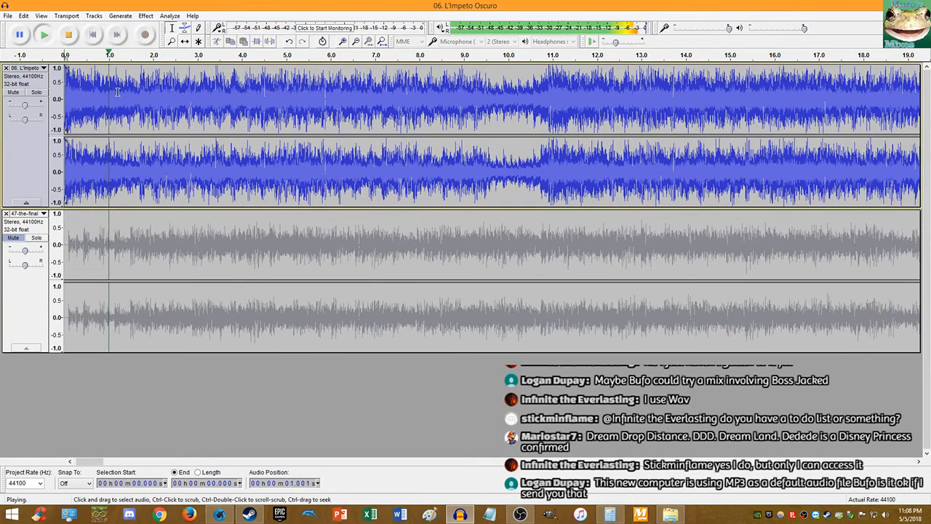
scroll(182, 73, up, 2)
key(space)
scroll(370, 101, up, 7)
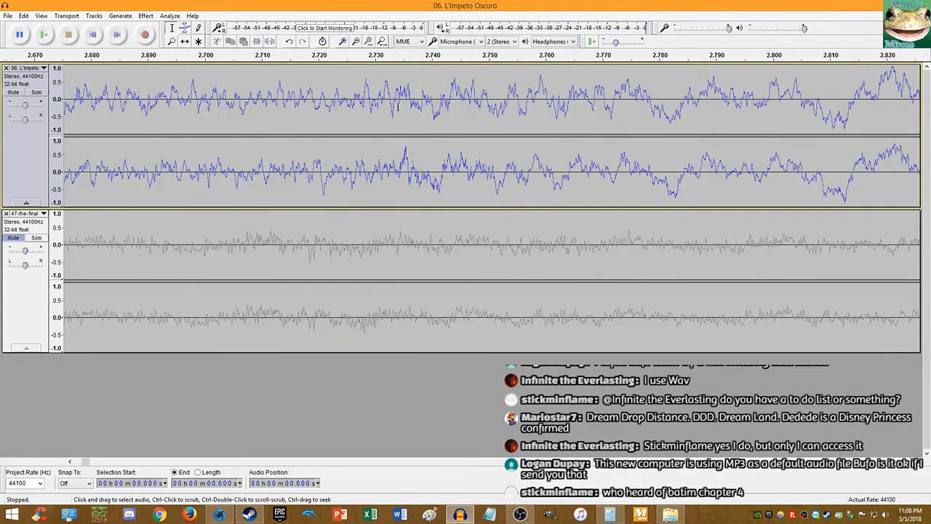
scroll(401, 113, up, 7)
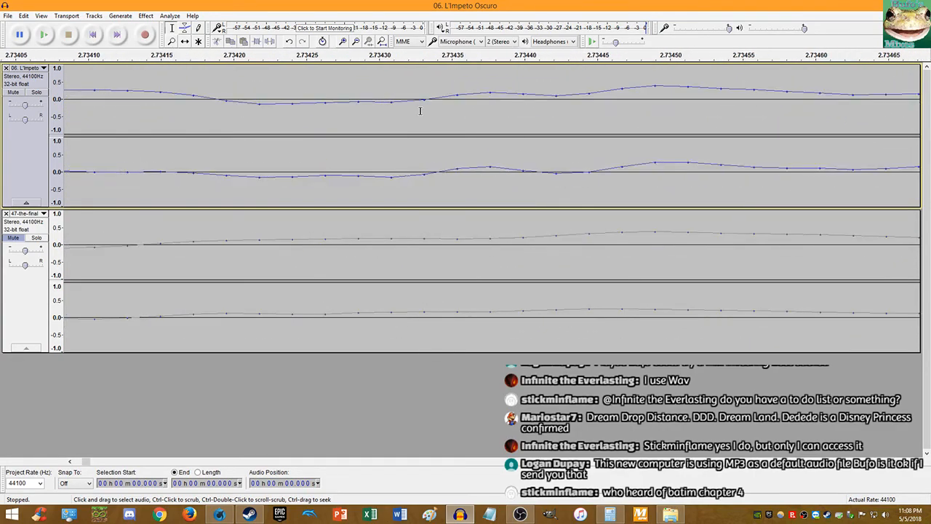
click(422, 99)
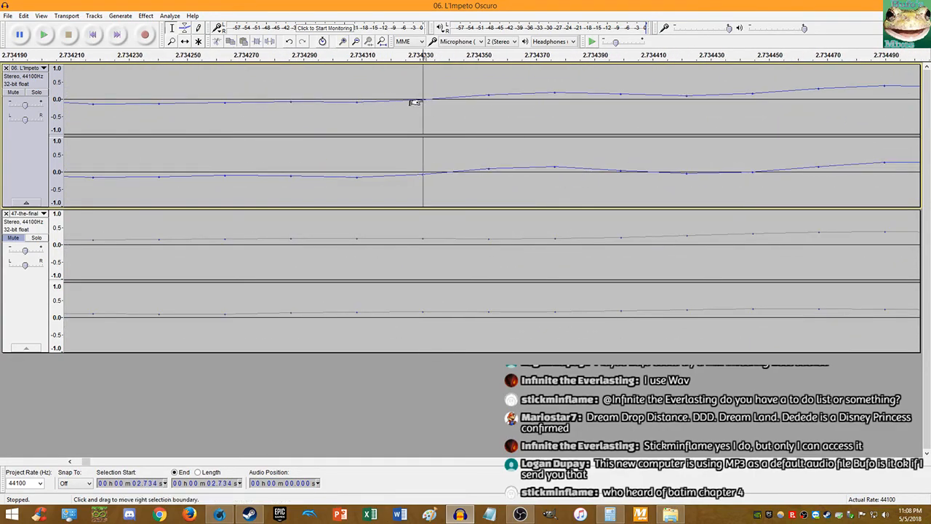
key(space)
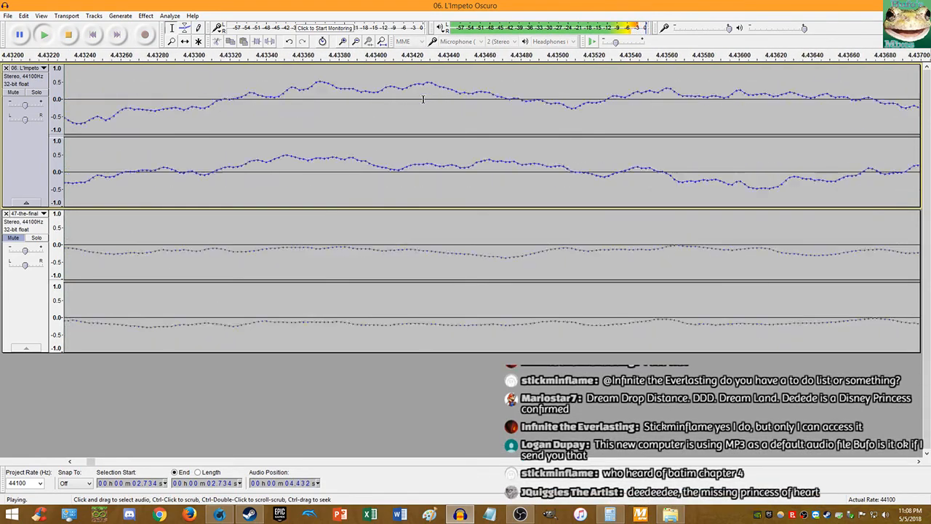
key(space)
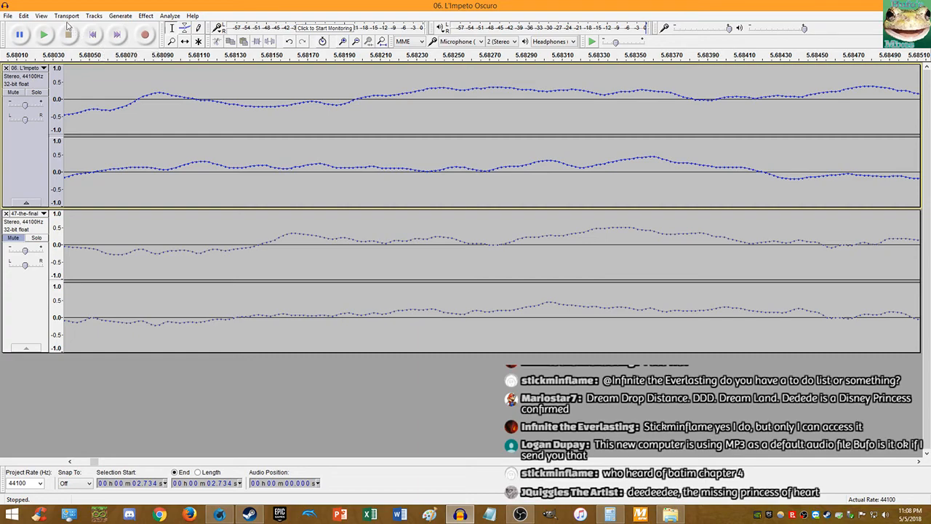
Step: Switch to the Steam library and look at the Bendy and the Ink Machine page, including its Chapter Three DLC
click(255, 513)
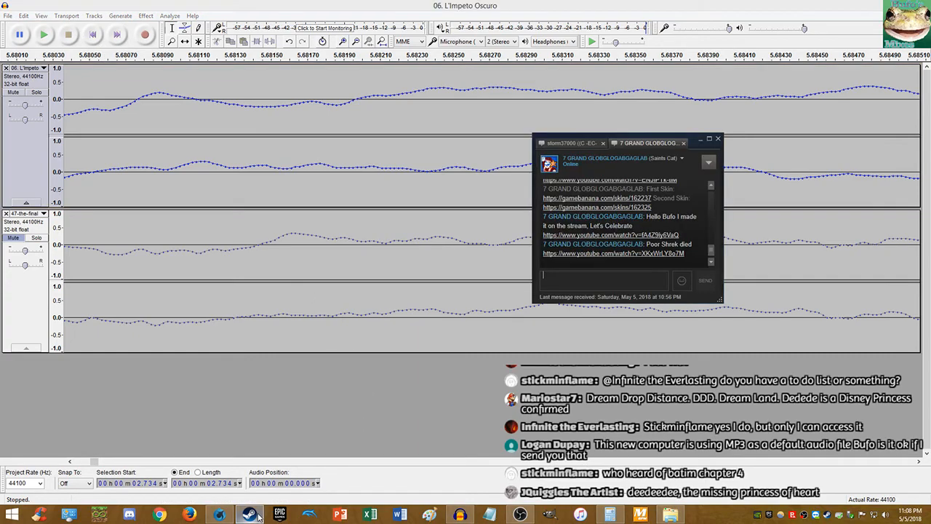
right_click(825, 515)
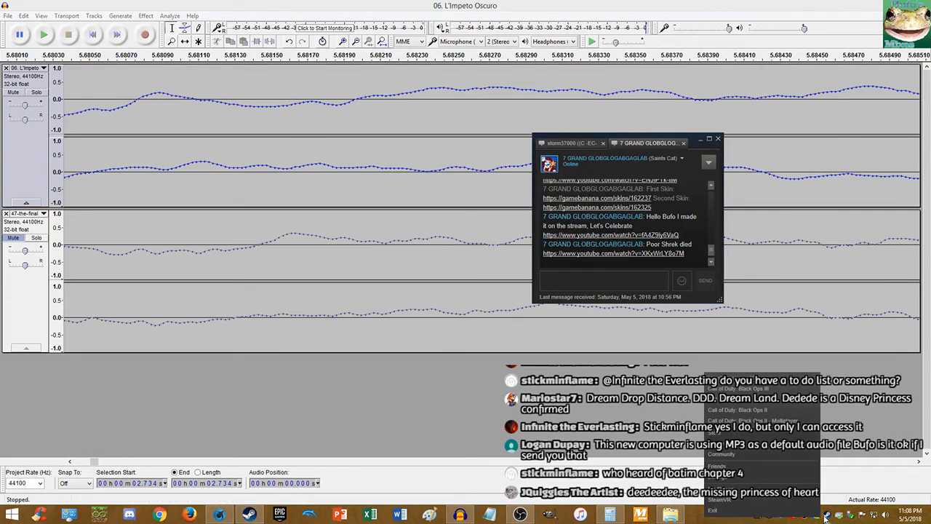
click(719, 444)
scroll(50, 220, up, 5)
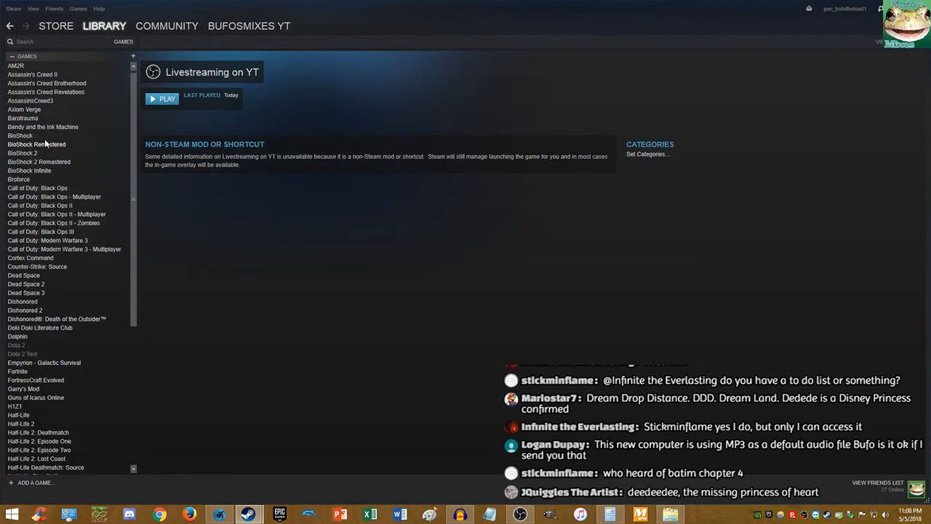
click(53, 128)
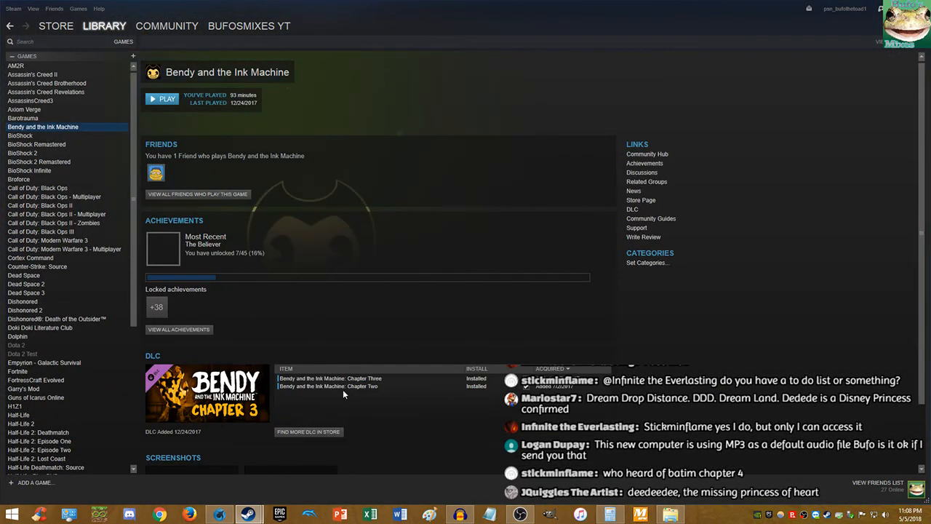
click(352, 378)
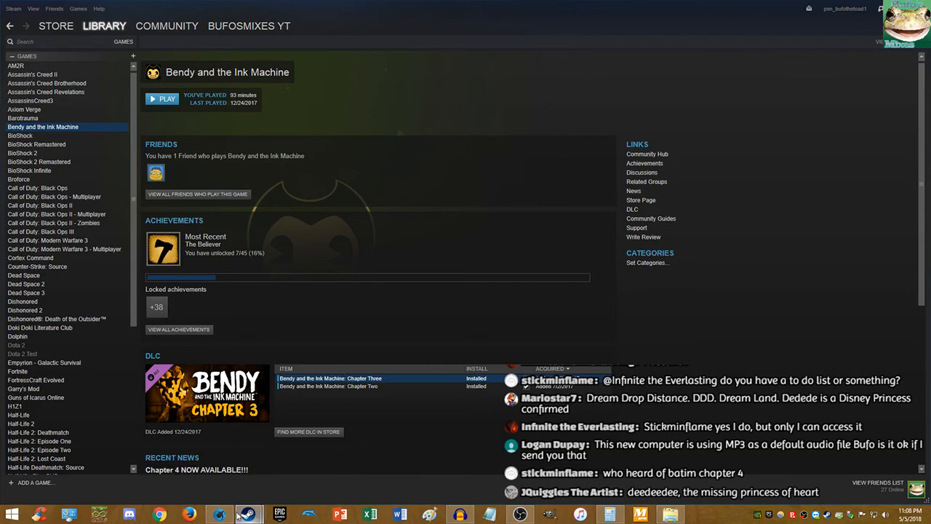
Step: Switch back to Audacity, mute L'Impeto Oscuro and unmute the final Antasma battle track
click(468, 517)
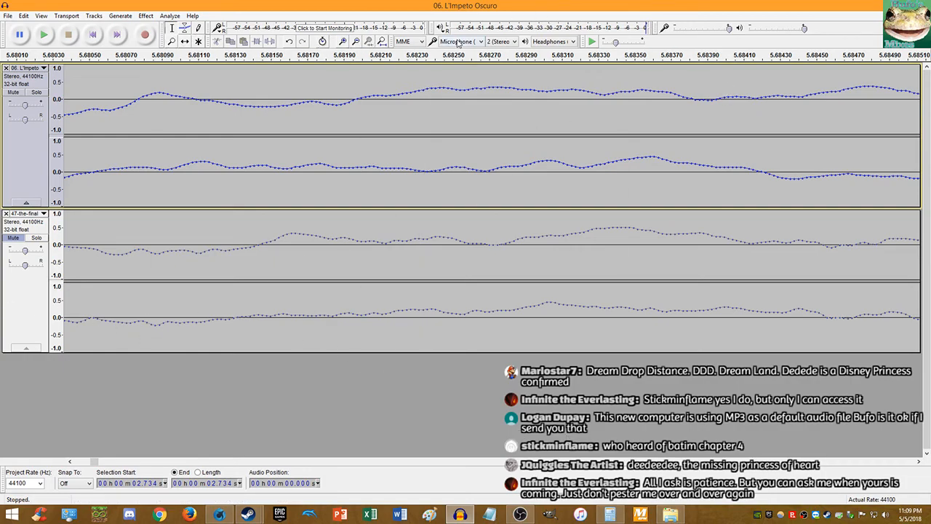
ctrl+scroll(348, 200, down, 15)
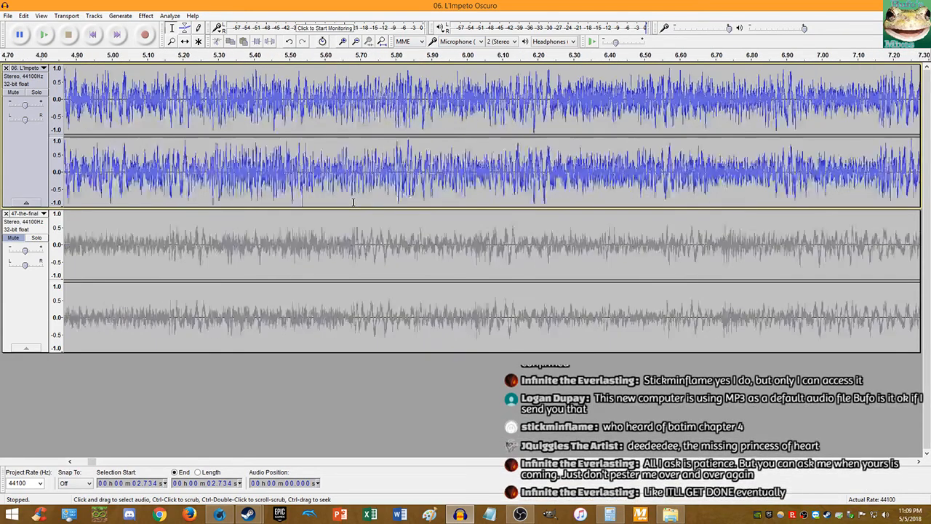
click(169, 102)
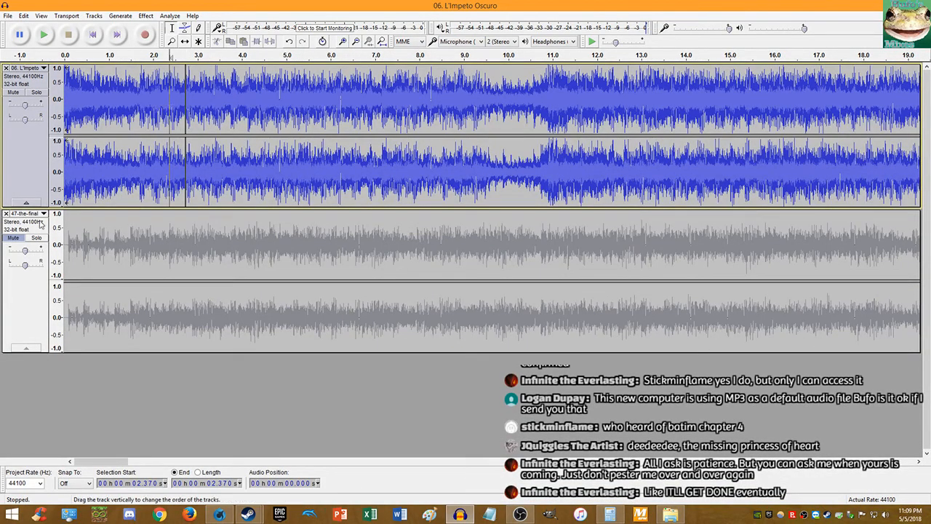
click(13, 238)
click(14, 93)
Step: Listen to the final Antasma battle track, survey its full waveform, and replay its opening to find the first strong beat
click(92, 35)
click(44, 35)
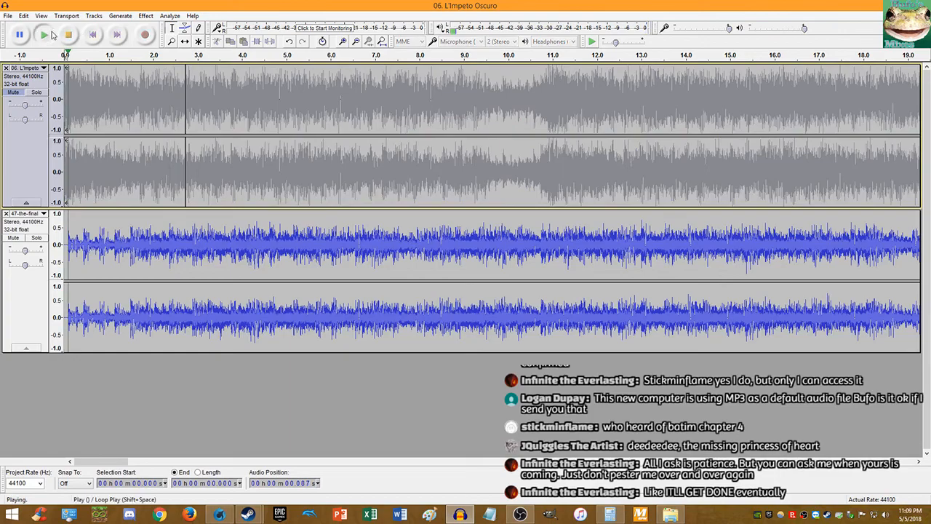
ctrl+scroll(159, 157, up, 2)
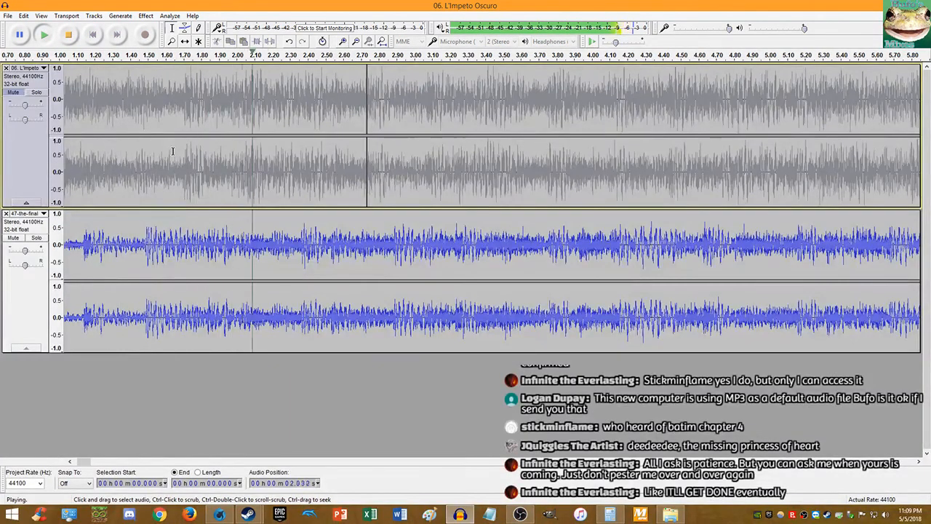
ctrl+scroll(168, 153, down, 3)
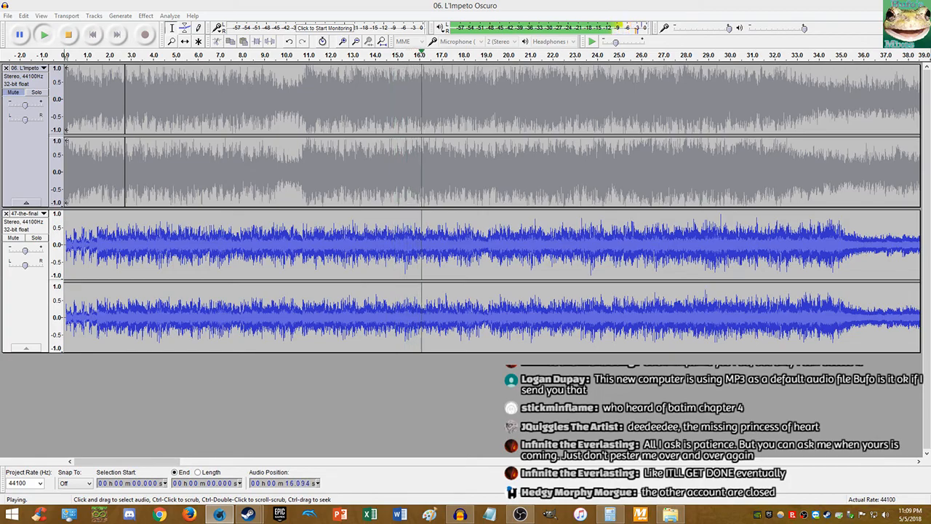
scroll(334, 153, down, 3)
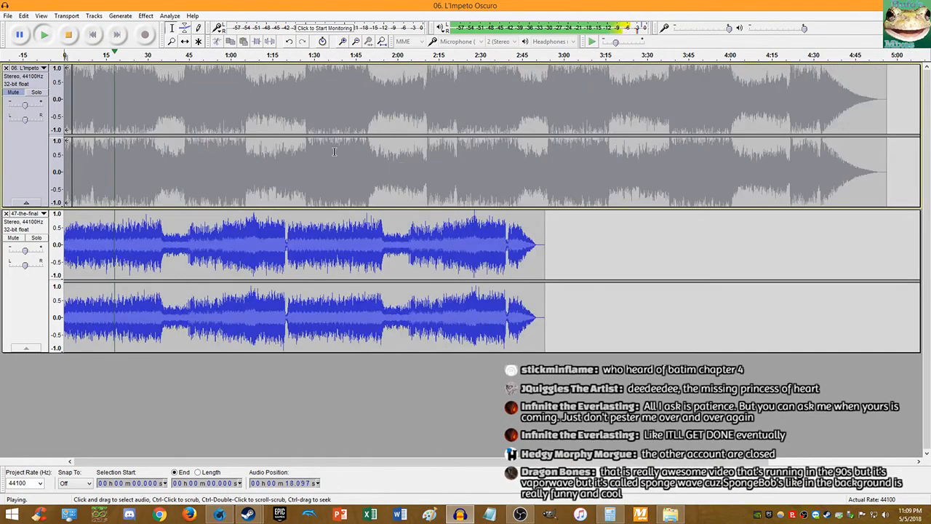
scroll(228, 175, up, 2)
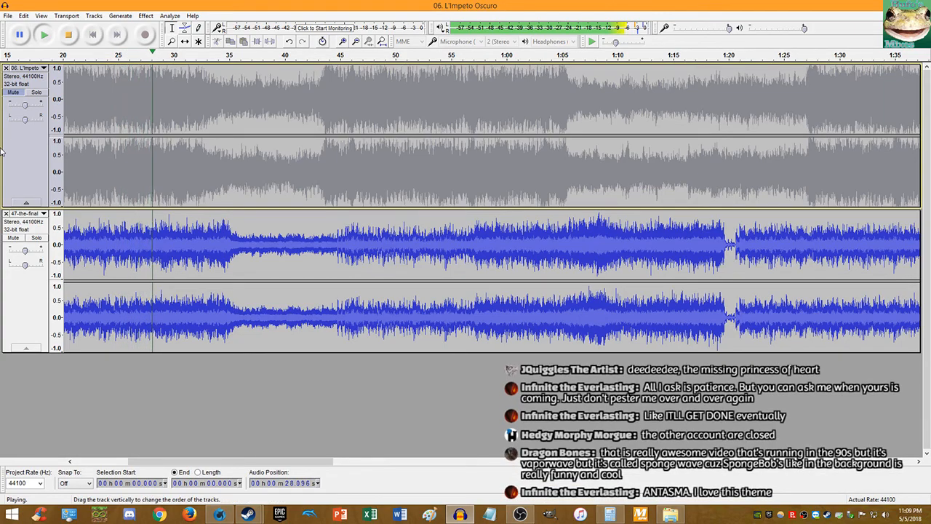
click(93, 34)
click(93, 34)
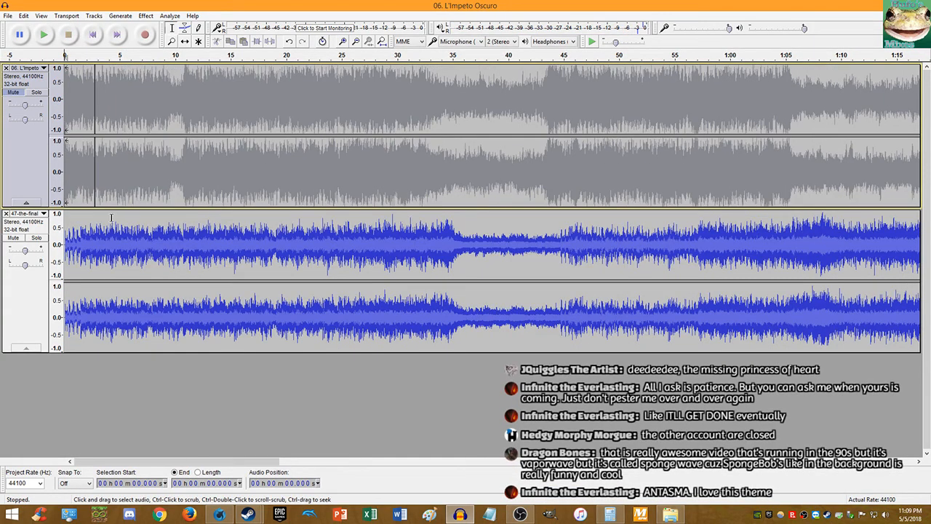
scroll(123, 124, up, 3)
click(93, 34)
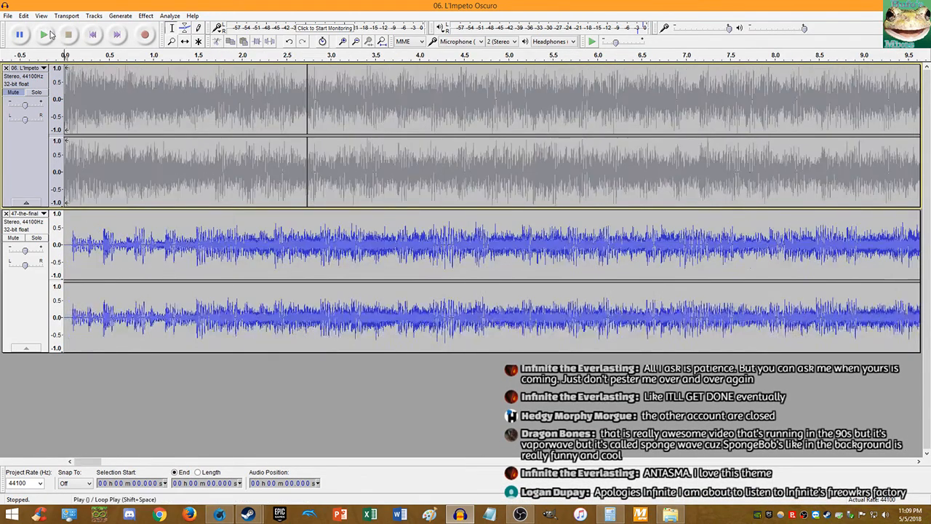
click(48, 35)
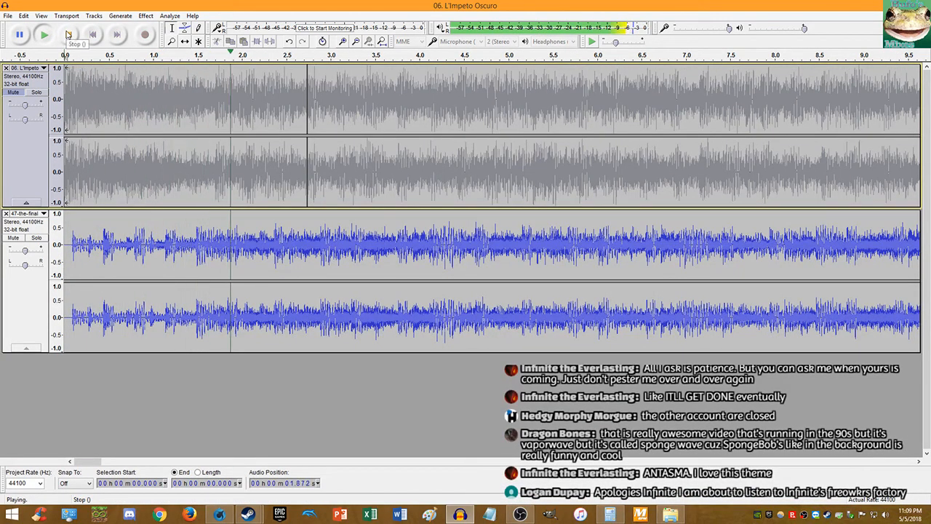
click(67, 35)
Step: Split the Antasma track at the zero crossing at about 1.494 s and move the opening section to about 4:56.357
scroll(299, 249, up, 7)
scroll(276, 254, up, 8)
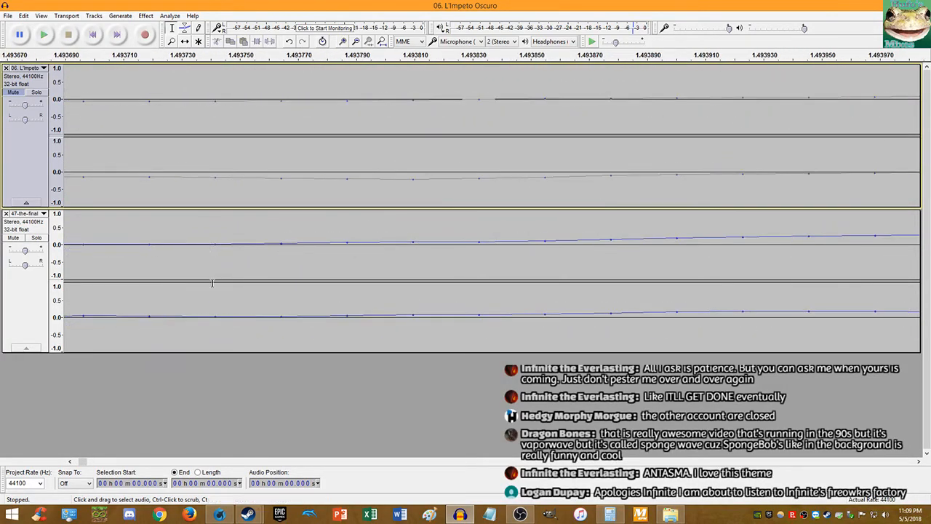
click(215, 244)
key(ctrl+i)
key(shift+Home)
key(ctrl+x)
key(End)
key(ctrl+v)
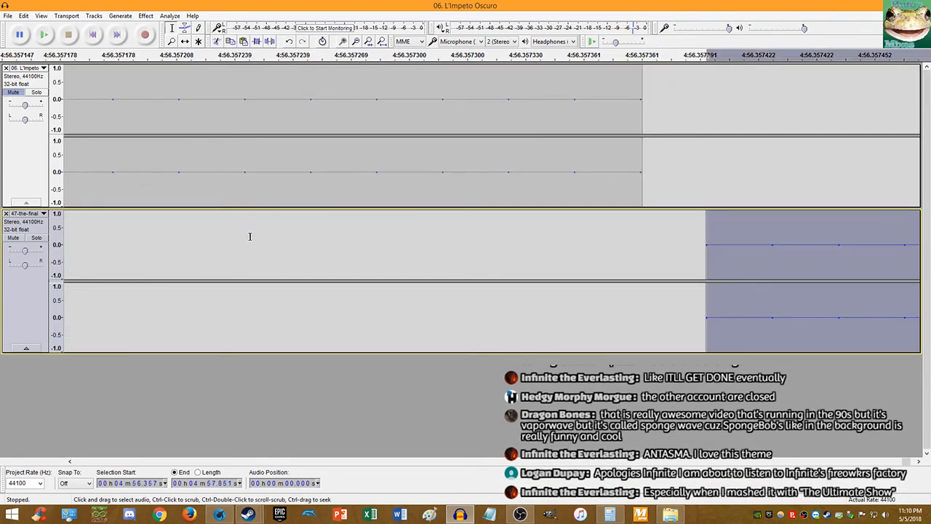
Step: Play the Antasma track from its new start to check the trimmed opening
click(94, 36)
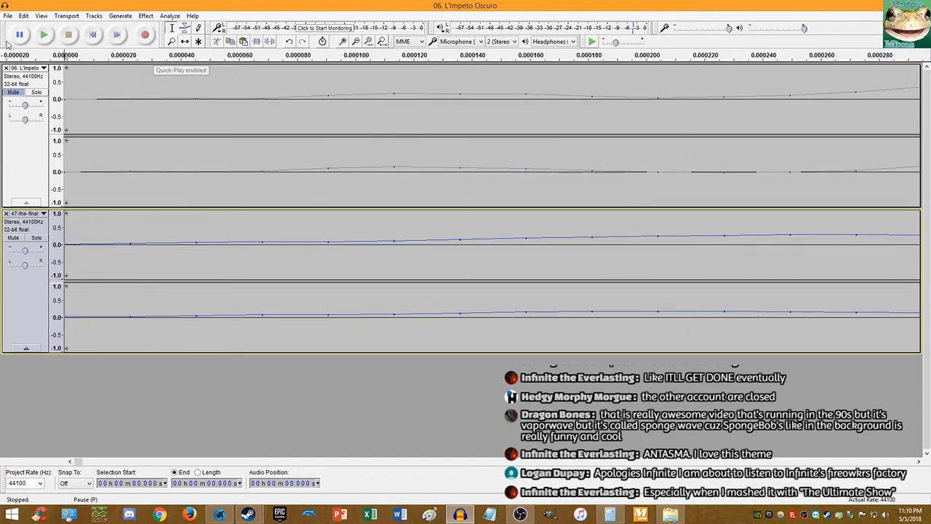
click(46, 36)
scroll(116, 128, down, 15)
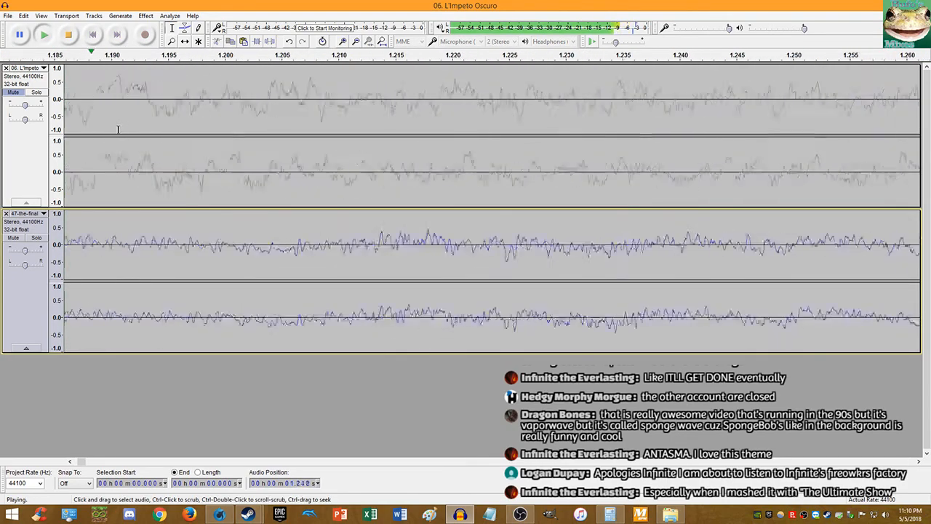
scroll(295, 172, up, 2)
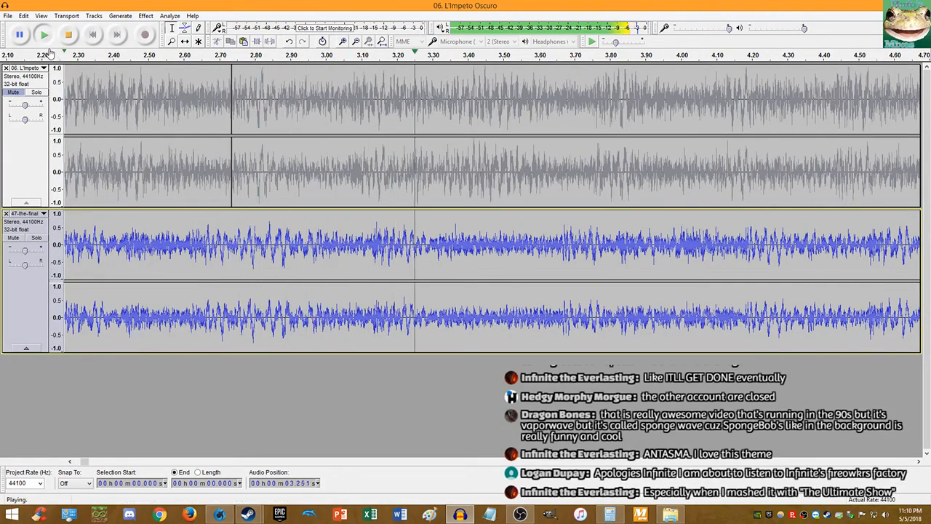
key(space)
Step: Play the Antasma track at reduced speed from the start and from about 2.058 s to find the beats
click(593, 42)
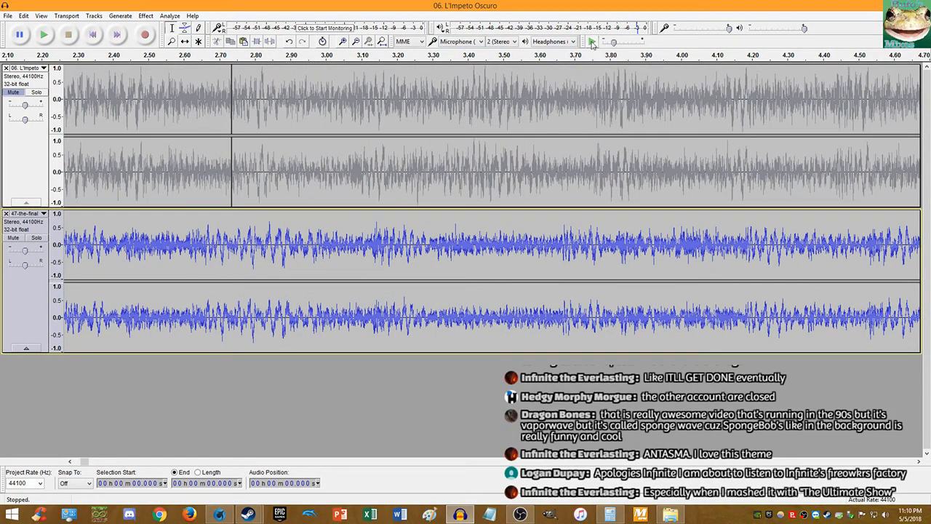
scroll(480, 167, down, 3)
scroll(374, 197, up, 2)
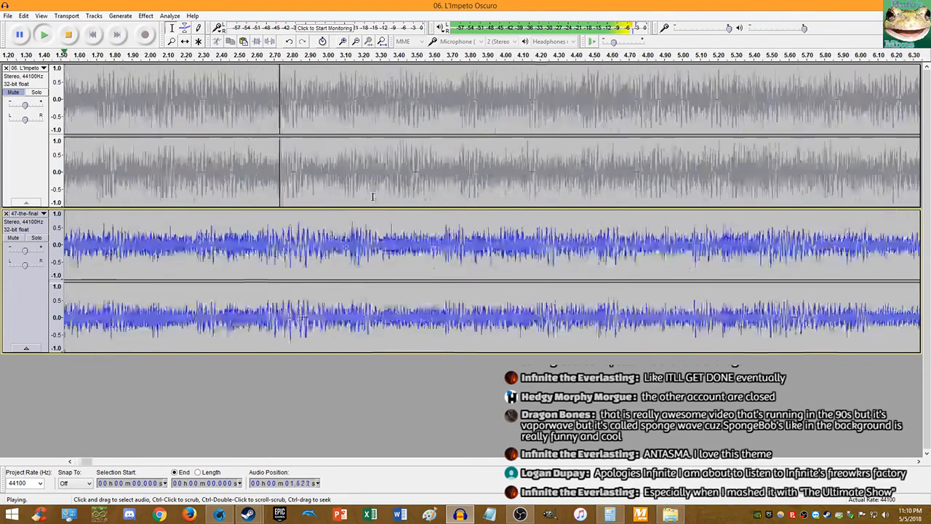
scroll(306, 178, up, 2)
click(69, 36)
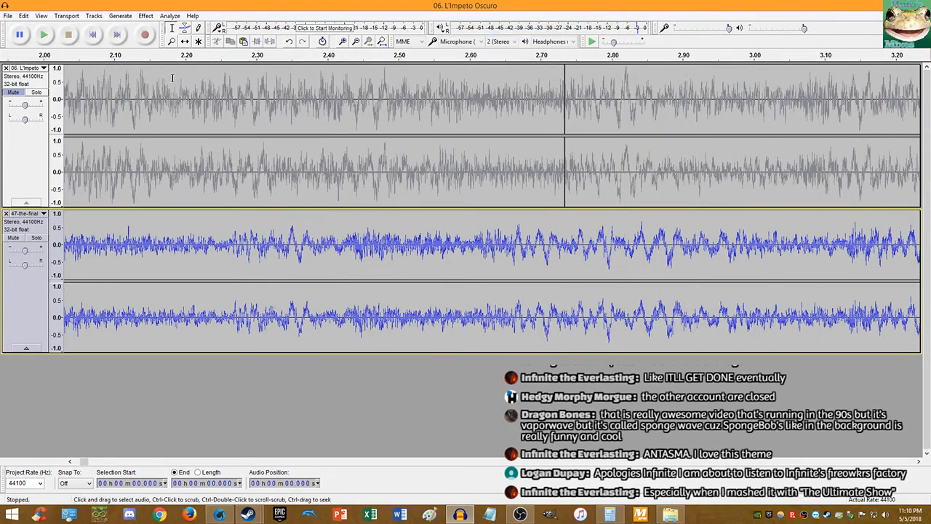
click(84, 238)
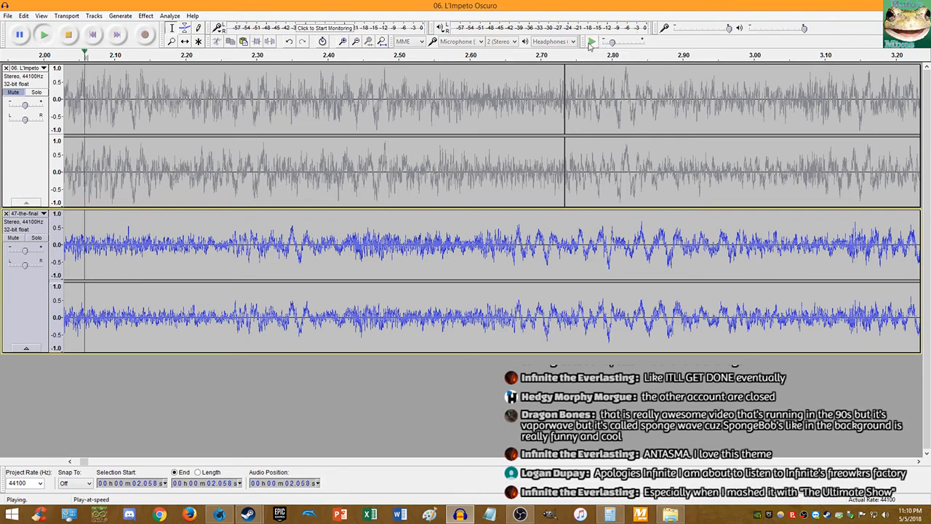
click(592, 42)
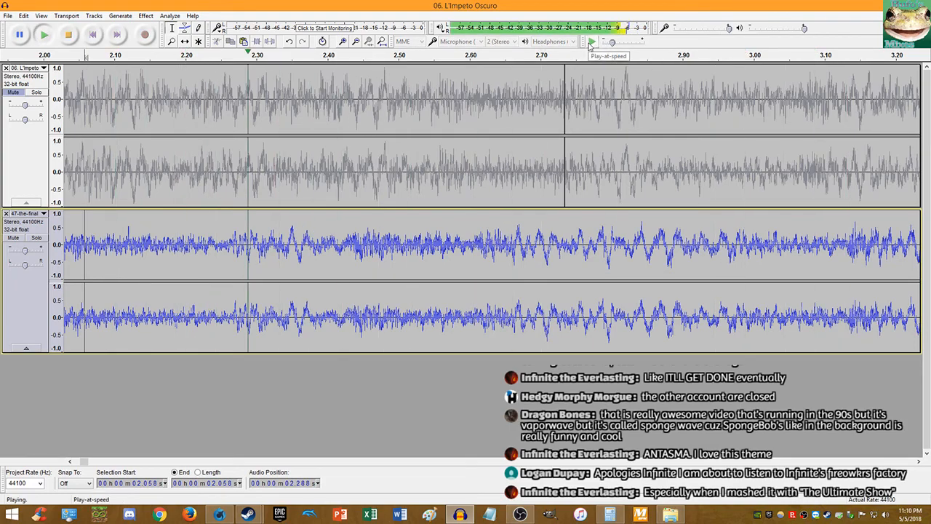
click(100, 35)
Step: Replay the Antasma track from the beginning at normal speed to count out its first phrase
scroll(218, 160, down, 1)
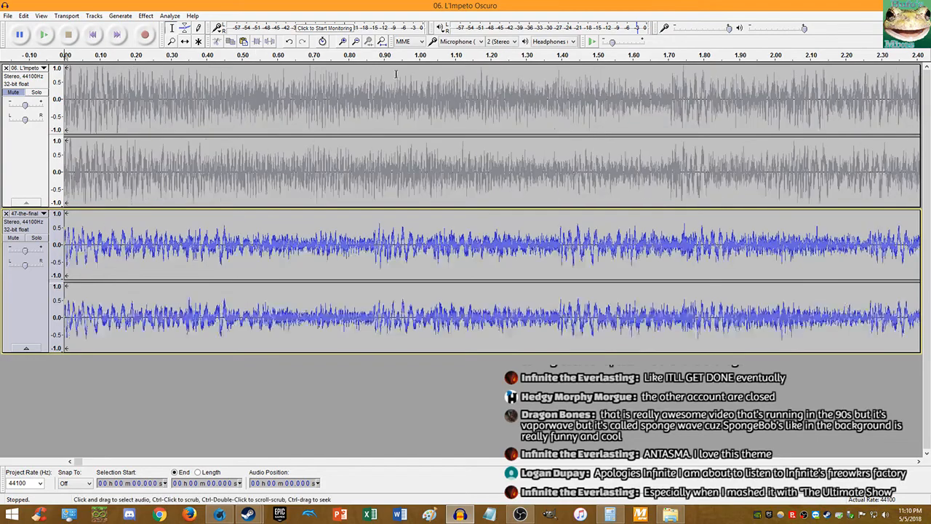
click(44, 35)
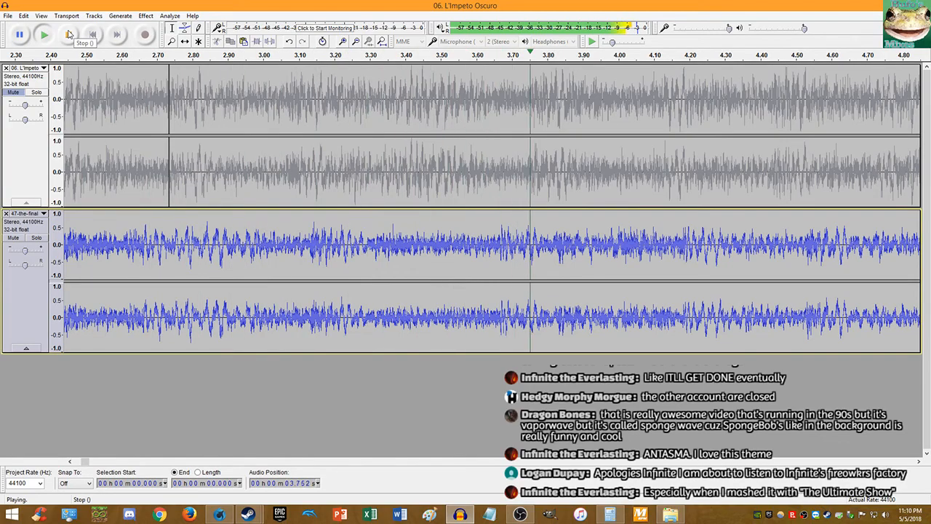
scroll(266, 169, down, 3)
scroll(267, 169, up, 1)
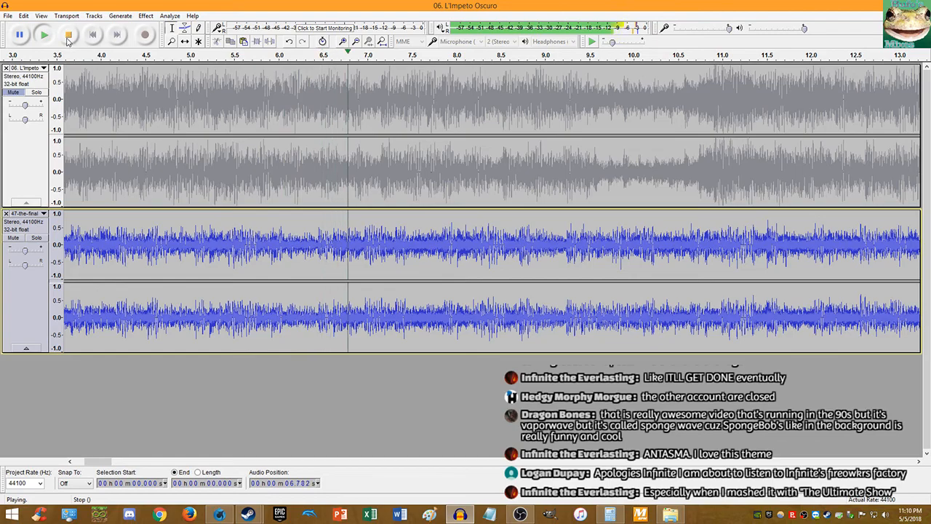
click(68, 34)
click(45, 34)
scroll(65, 95, down, 1)
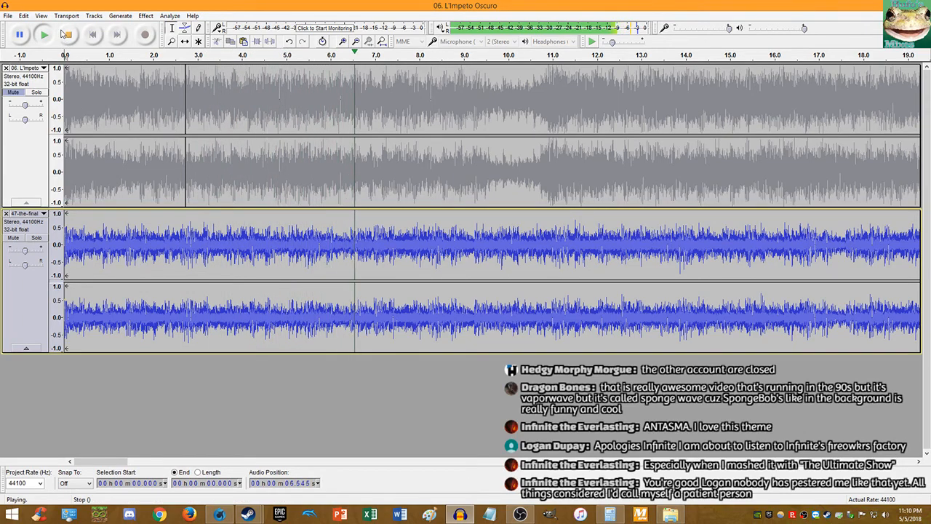
Step: Place the cursor on the Antasma track at about 4.609 s and listen repeatedly from there
click(270, 240)
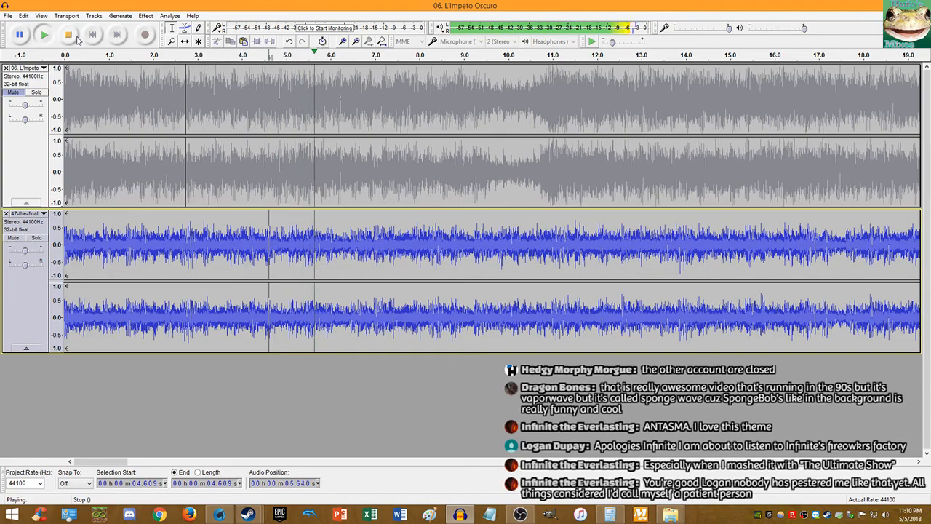
key(space)
scroll(317, 238, up, 2)
key(space)
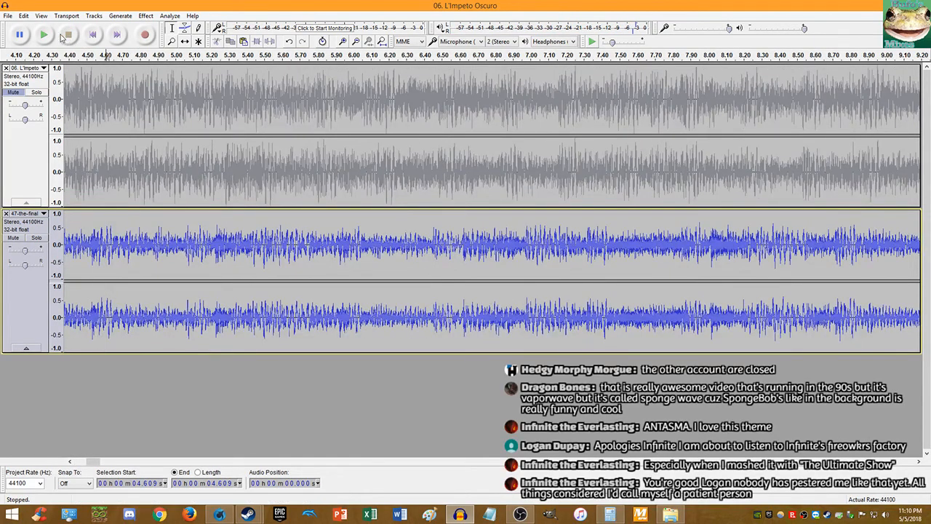
click(66, 37)
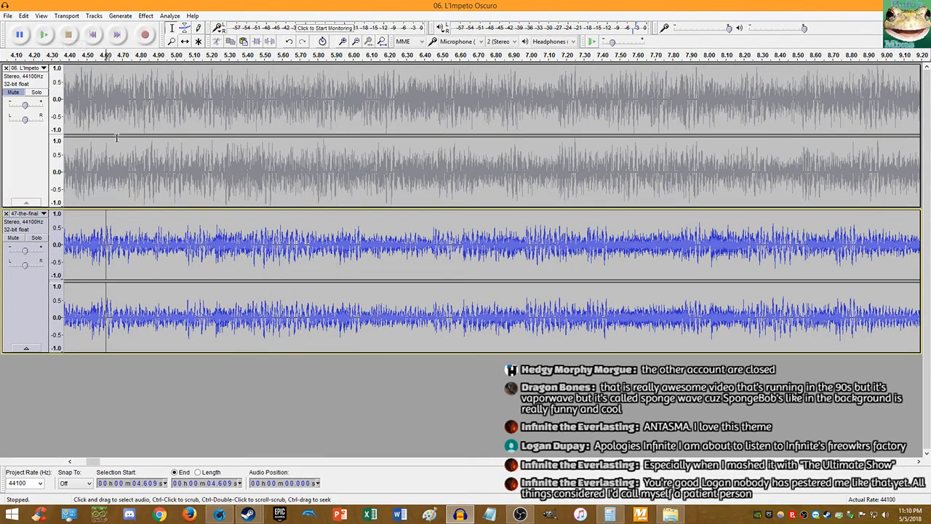
scroll(112, 129, up, 1)
click(46, 36)
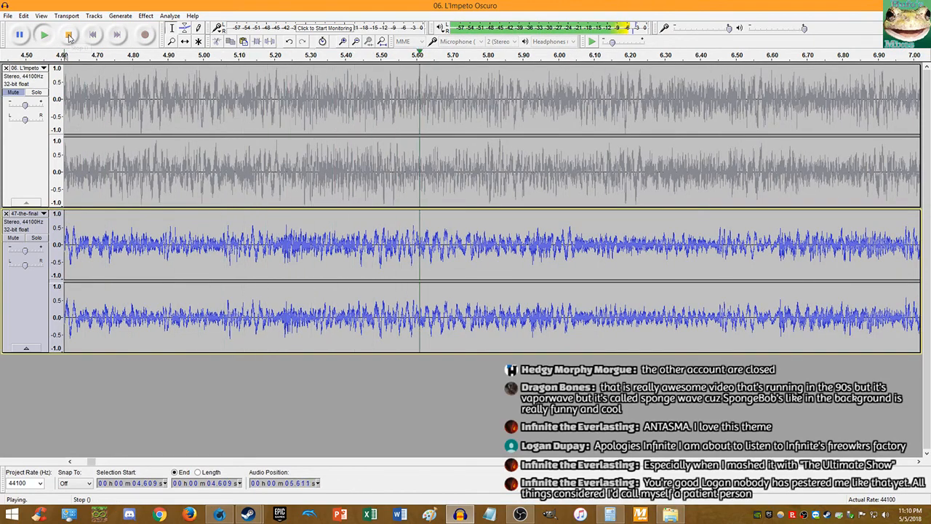
key(space)
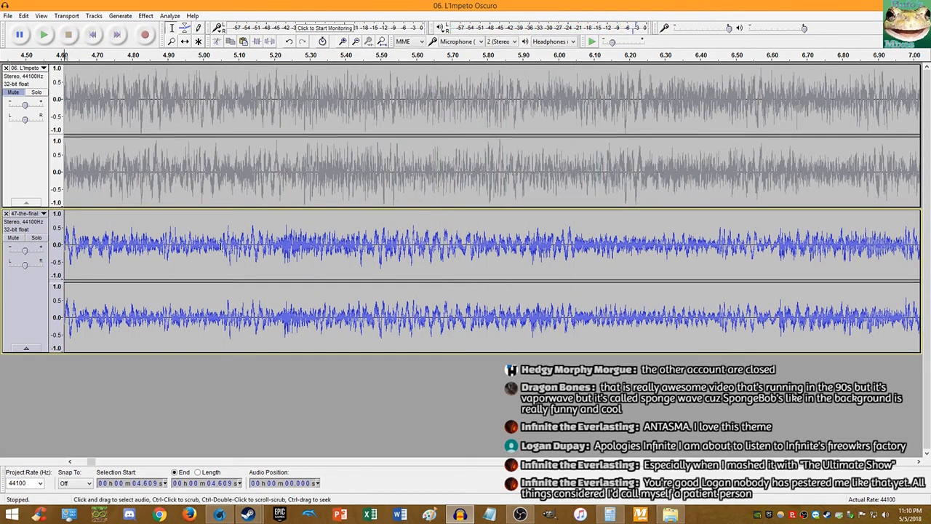
Step: Place the cursor on the Antasma track at about 5.050 s and listen repeatedly from there
click(220, 247)
key(space)
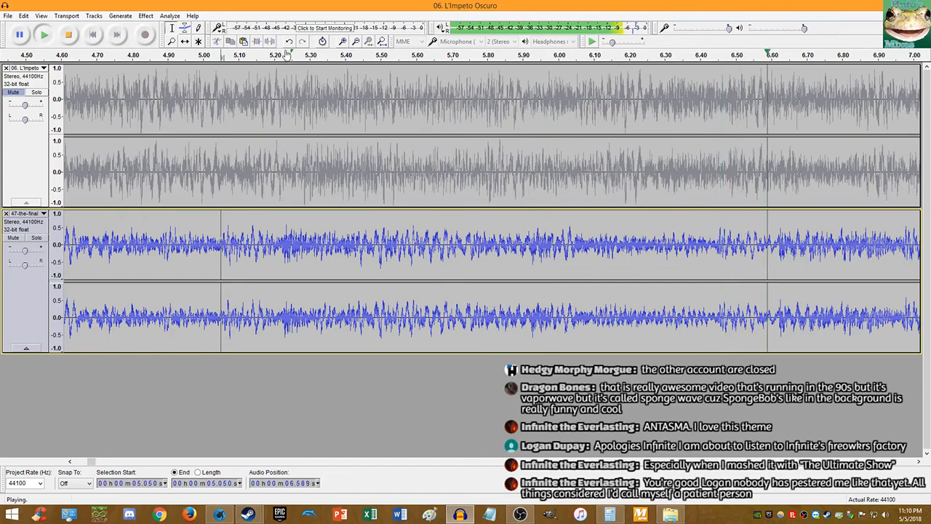
click(67, 35)
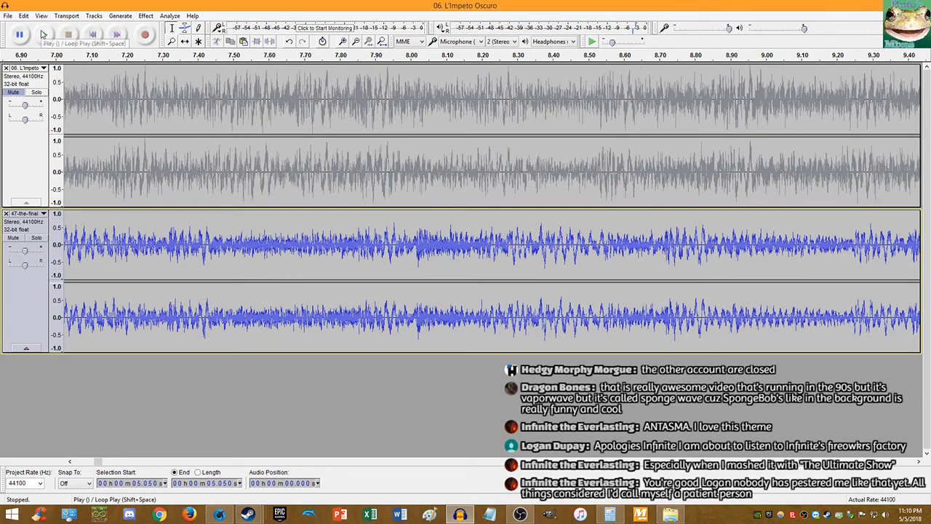
click(43, 34)
click(67, 34)
key(space)
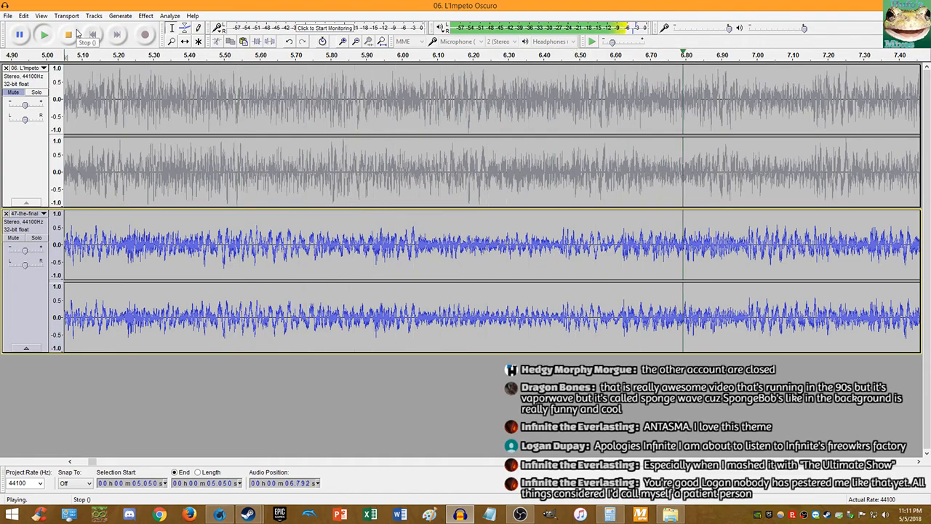
click(69, 35)
click(44, 34)
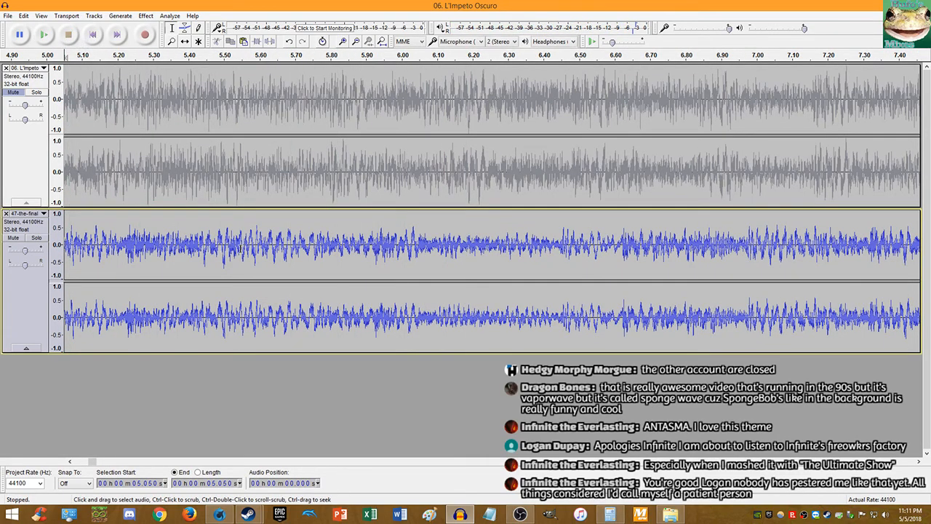
Step: Split the Antasma track at about 5.626 s and play from the split to check the beat
scroll(262, 247, up, 2)
scroll(273, 251, up, 11)
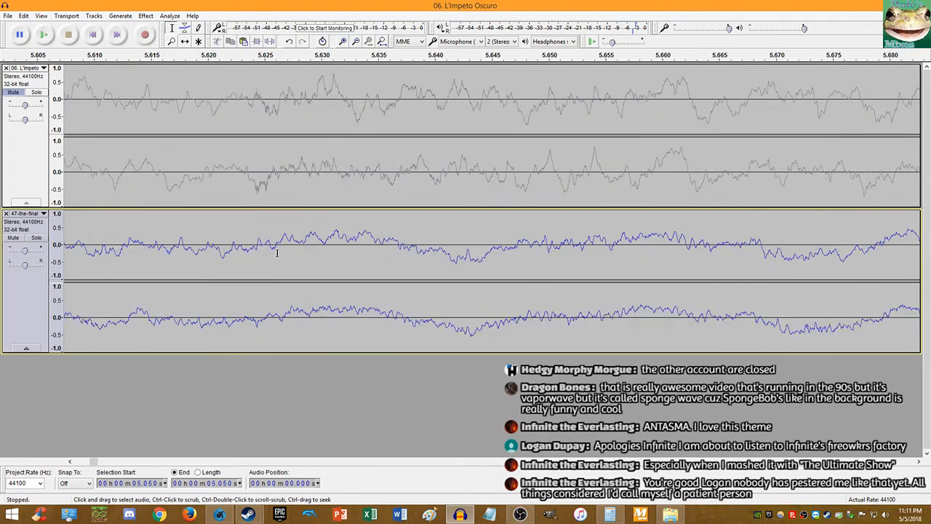
click(240, 244)
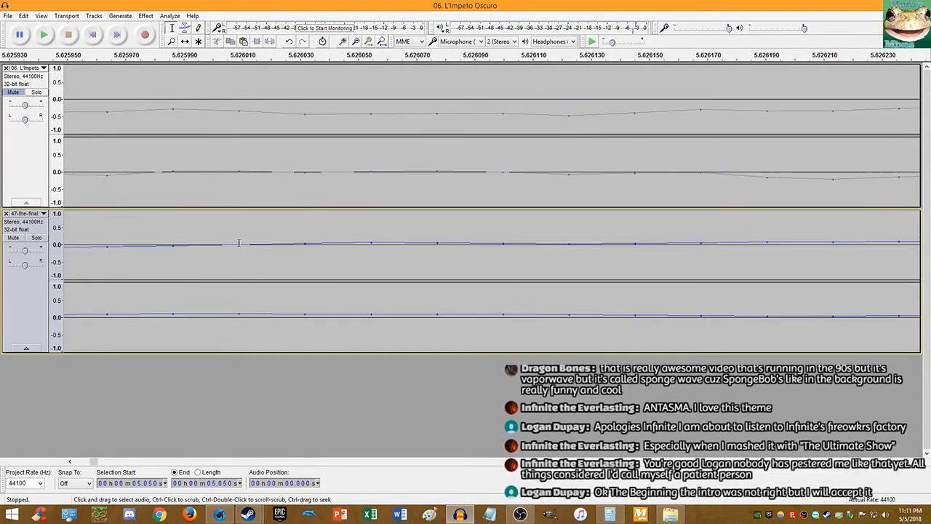
key(space)
scroll(252, 241, down, 14)
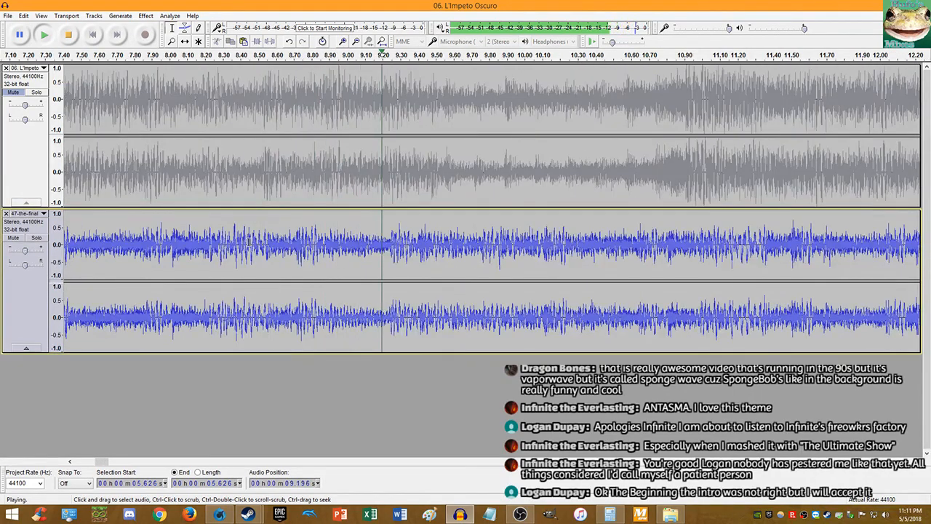
key(space)
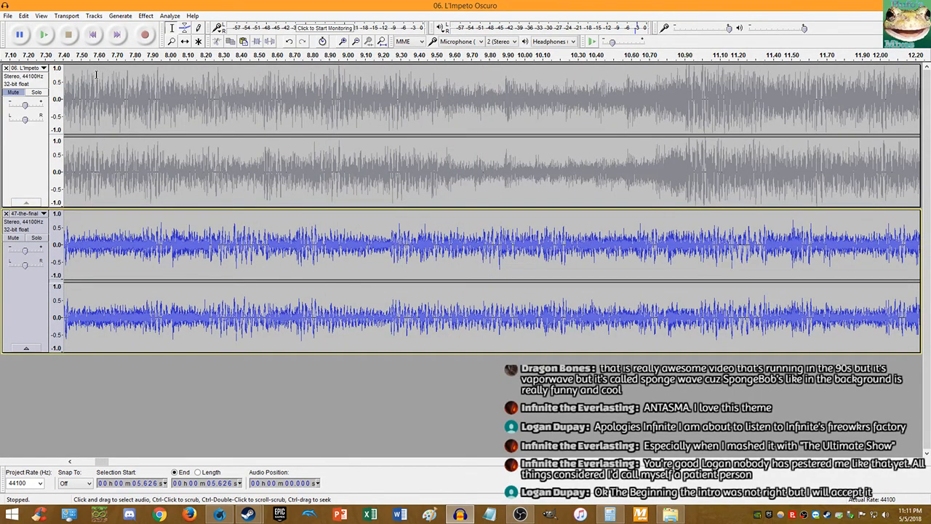
scroll(149, 175, down, 3)
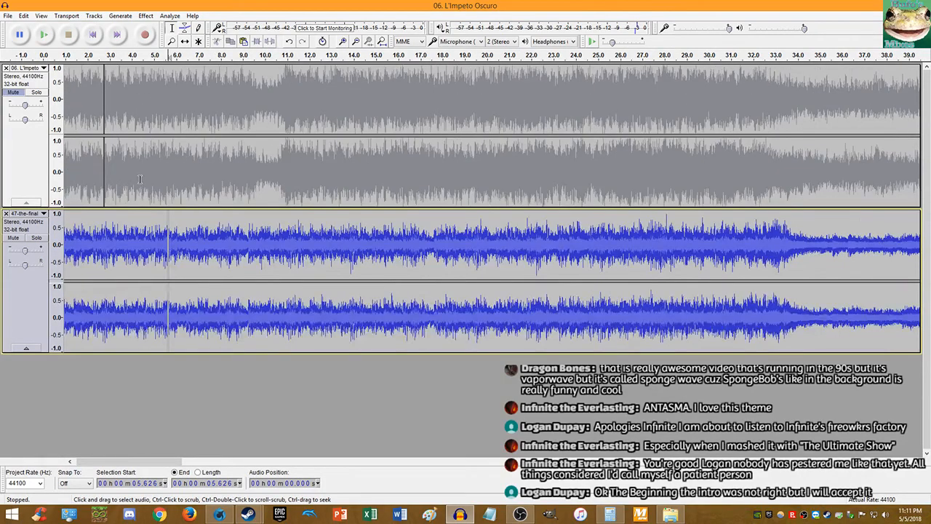
scroll(140, 179, up, 2)
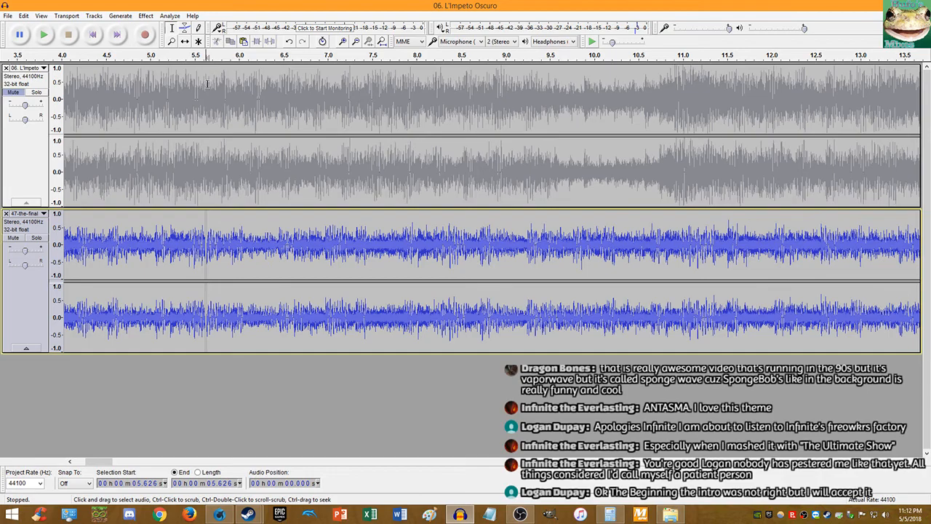
key(space)
click(65, 36)
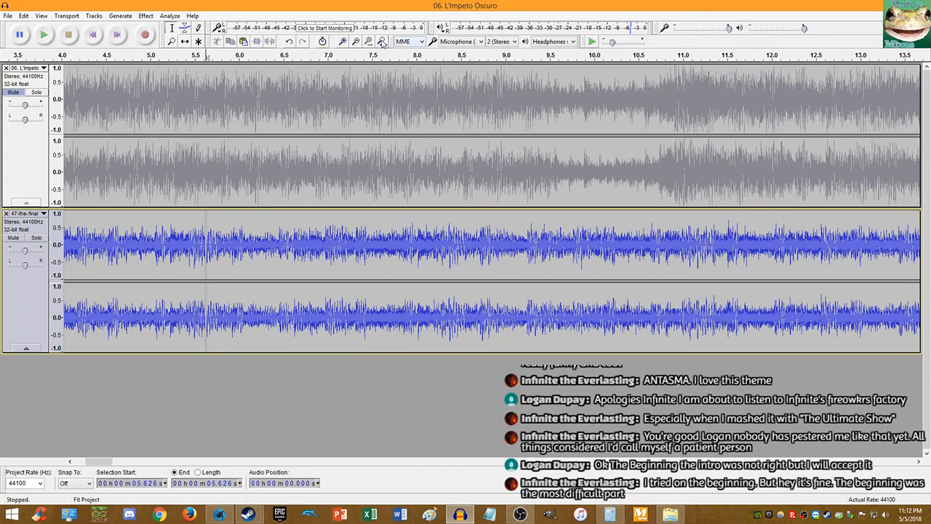
Step: Unmute L'Impeto Oscuro, mute the Antasma track, and play from the beginning to hear the first phrase
click(383, 43)
scroll(75, 186, up, 3)
click(96, 36)
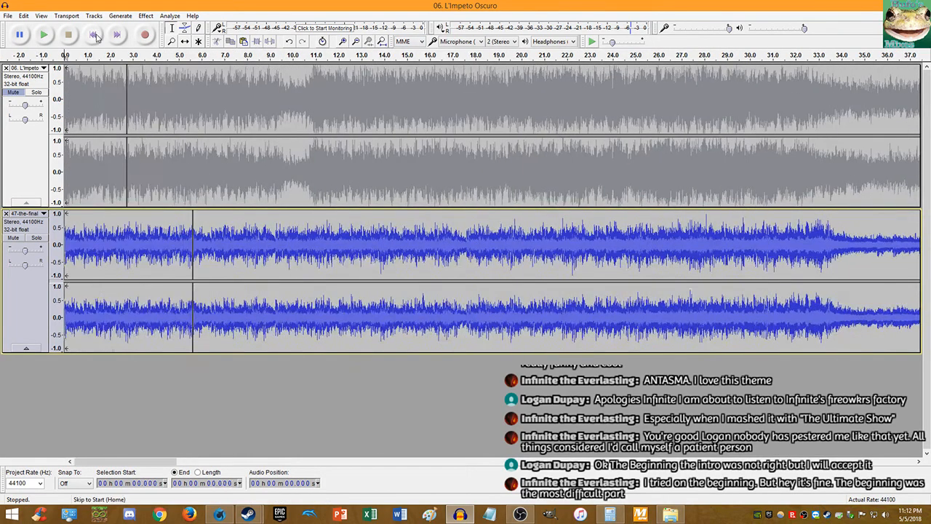
scroll(121, 137, up, 1)
click(95, 33)
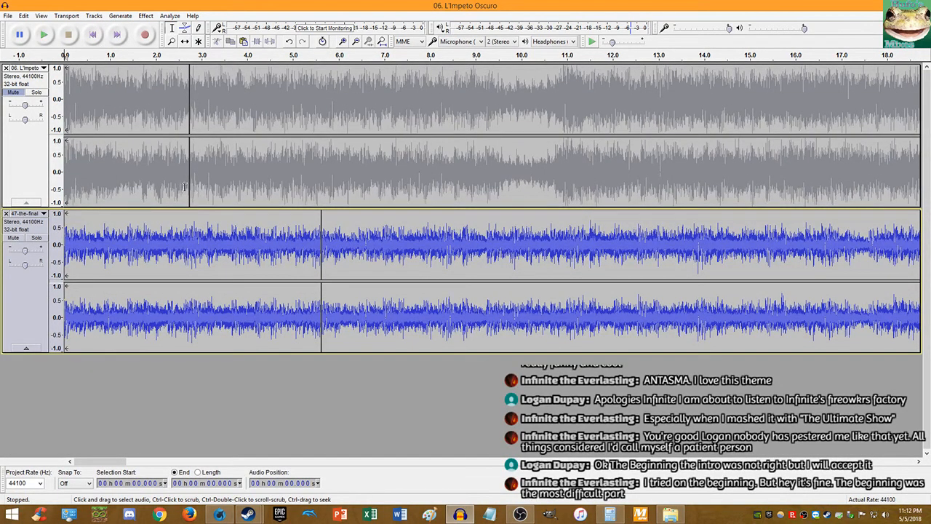
click(16, 128)
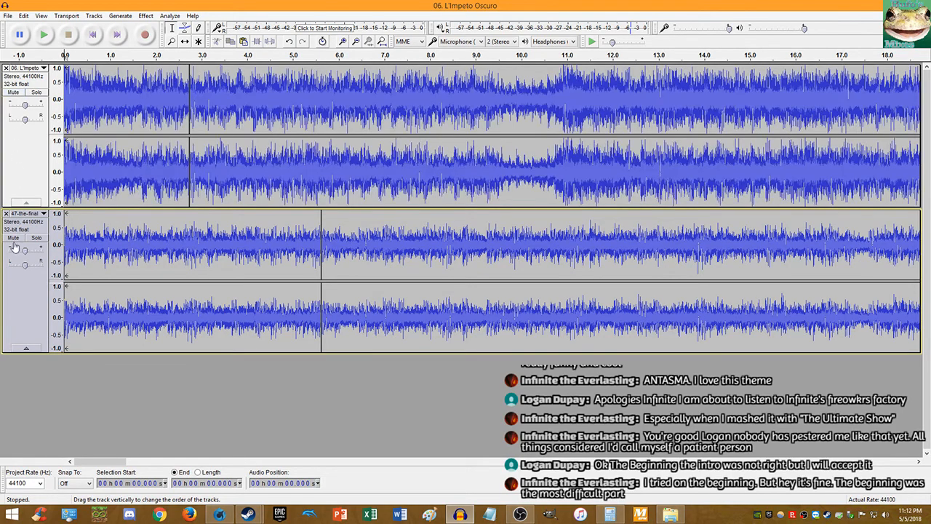
click(13, 238)
click(43, 34)
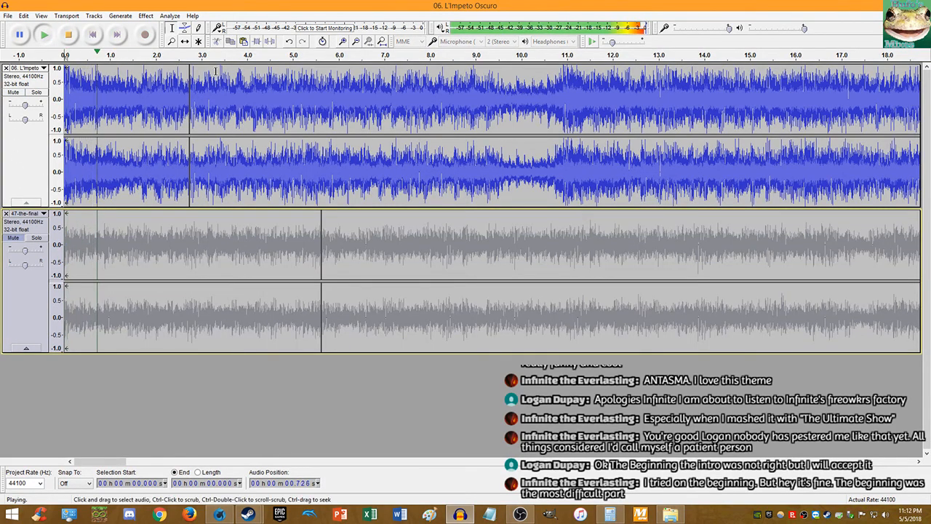
key(ctrl+1)
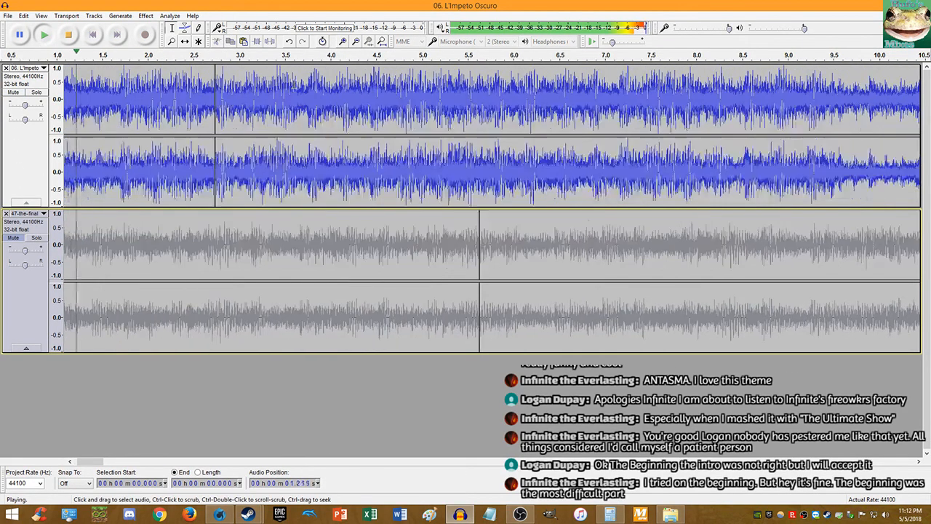
click(68, 34)
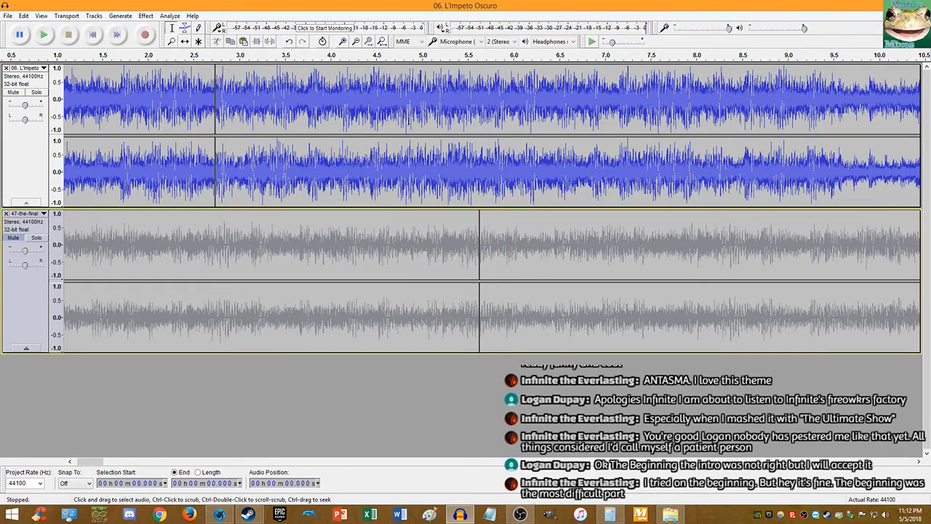
Step: Place the cursor on L'Impeto Oscuro at about 5.235 s and listen repeatedly from there, including at reduced speed
click(442, 175)
key(space)
key(ctrl+1)
key(ctrl+1)
key(ctrl+1)
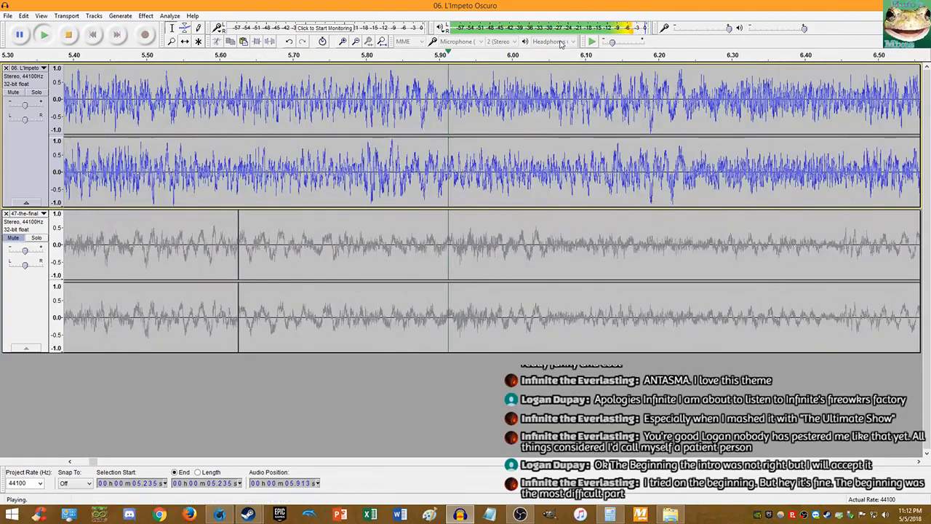
click(592, 42)
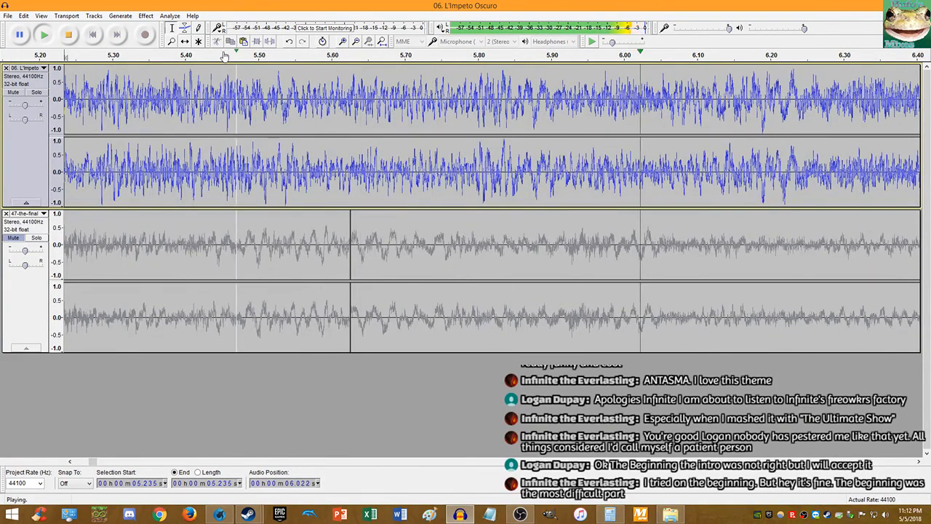
click(588, 42)
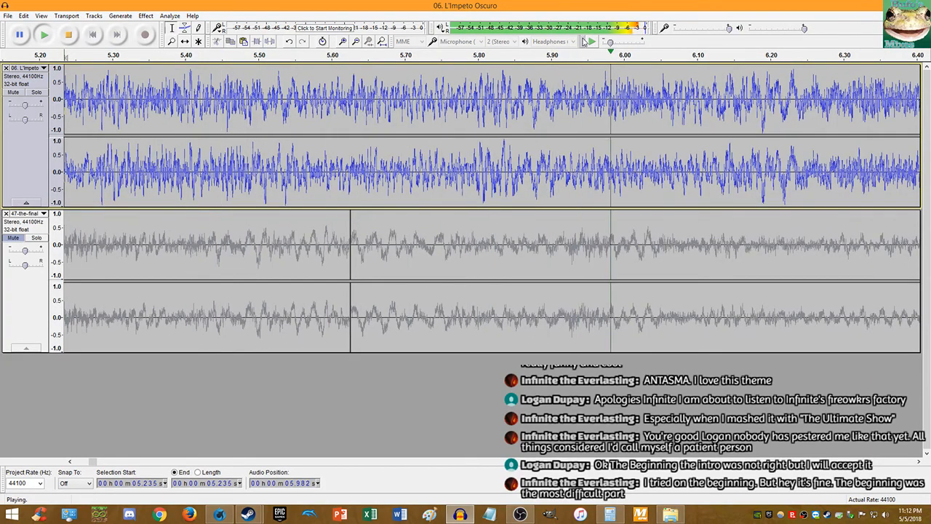
click(588, 42)
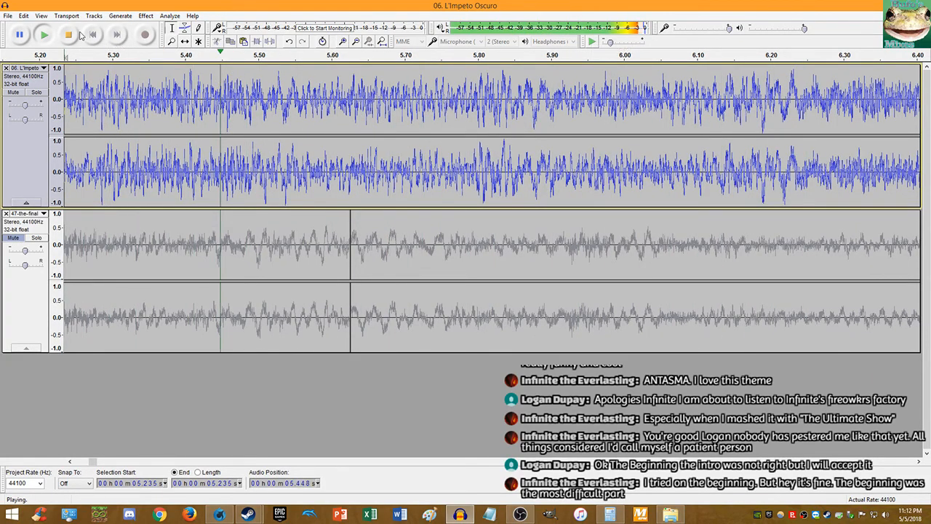
click(70, 35)
Step: Split the L'Impeto Oscuro track at about 5.406 s and play from the split to check the beat
scroll(186, 101, up, 7)
scroll(293, 103, up, 5)
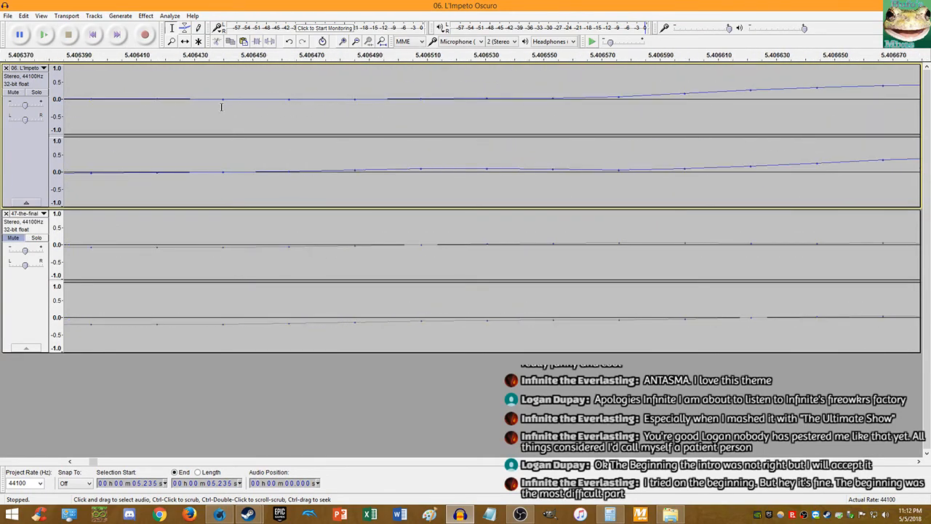
click(224, 100)
key(ctrl+i)
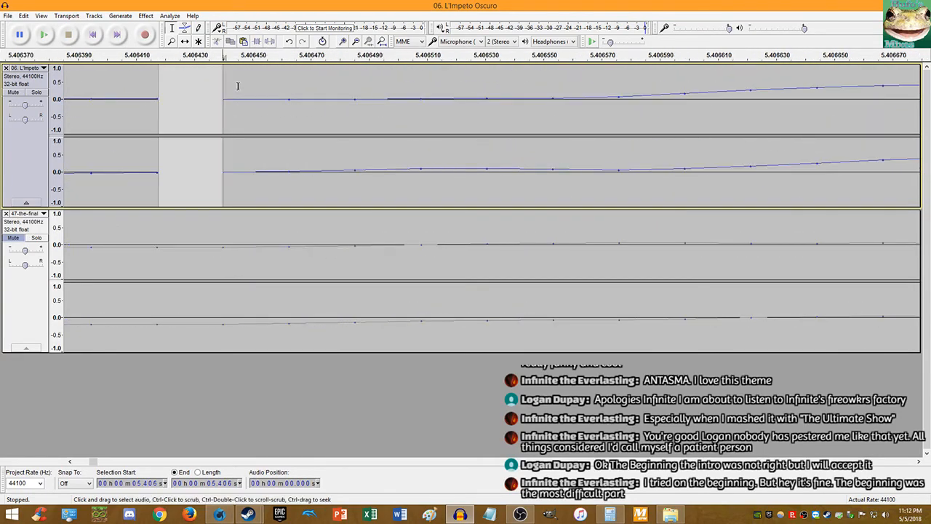
key(space)
scroll(237, 86, down, 14)
scroll(187, 238, down, 4)
key(space)
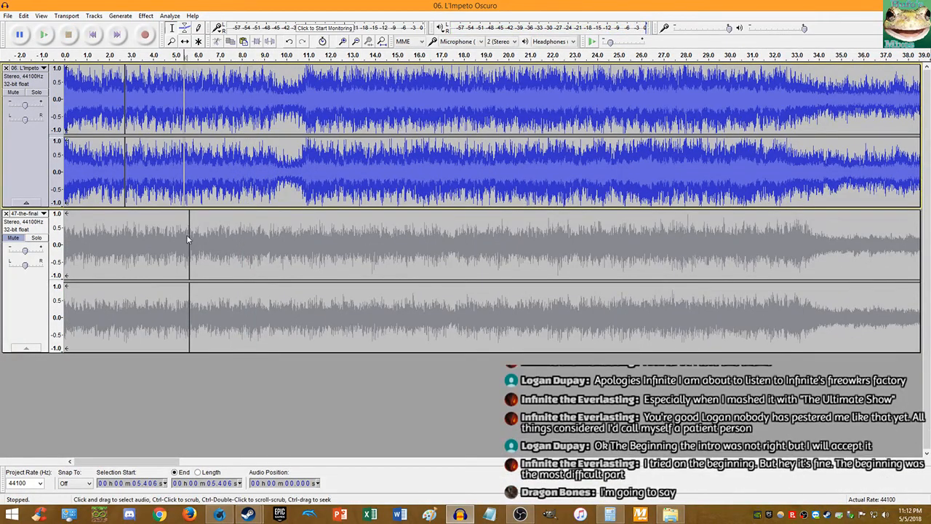
Step: Find the exact position of the Antasma track's split and enter it as 5.62599 in the Calculator
scroll(187, 238, up, 17)
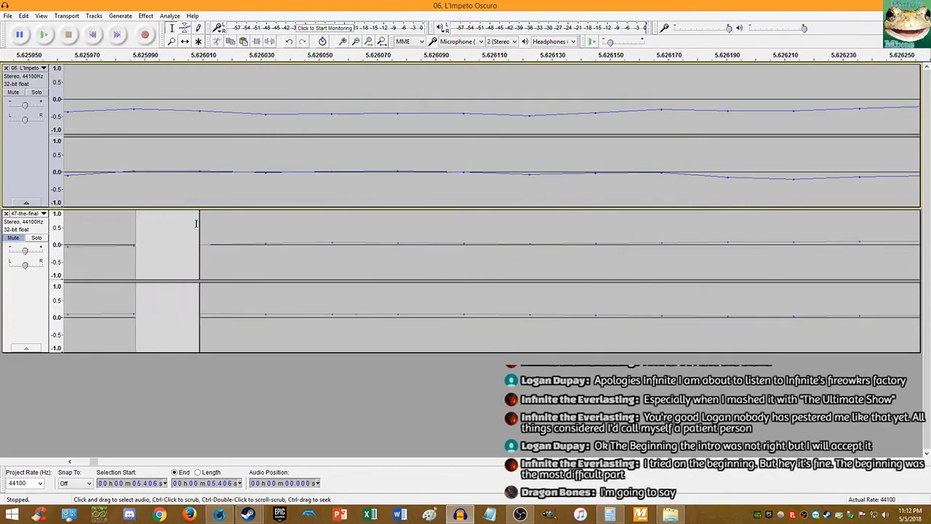
click(609, 515)
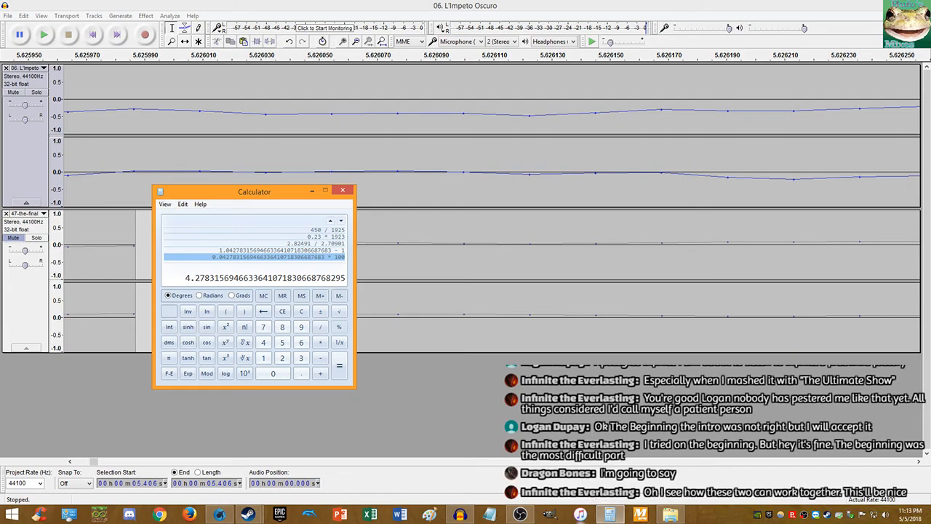
drag(192, 191, 368, 230)
text(5.6)
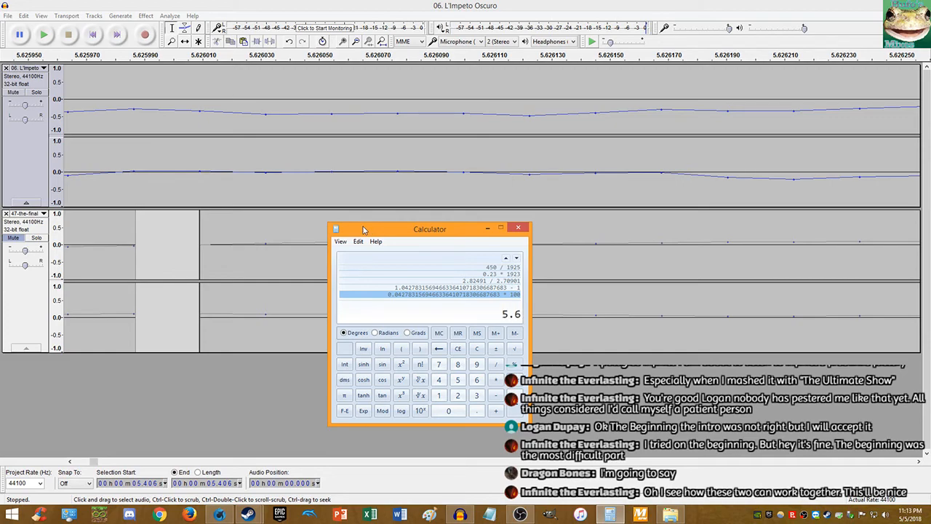
text(2599)
click(196, 132)
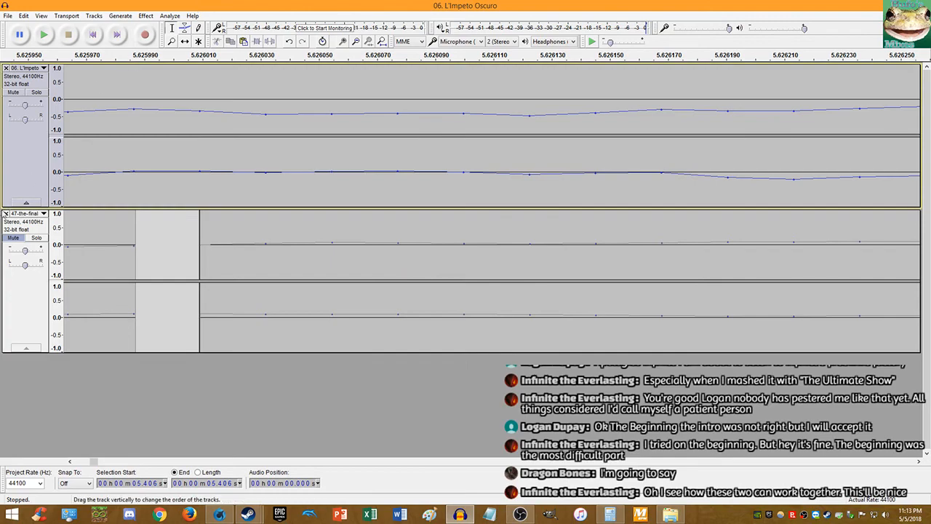
click(10, 95)
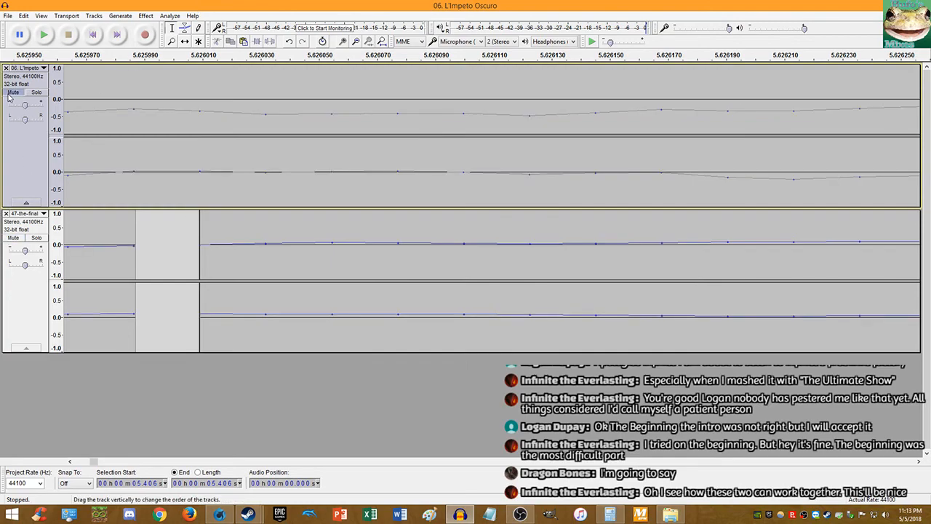
click(13, 238)
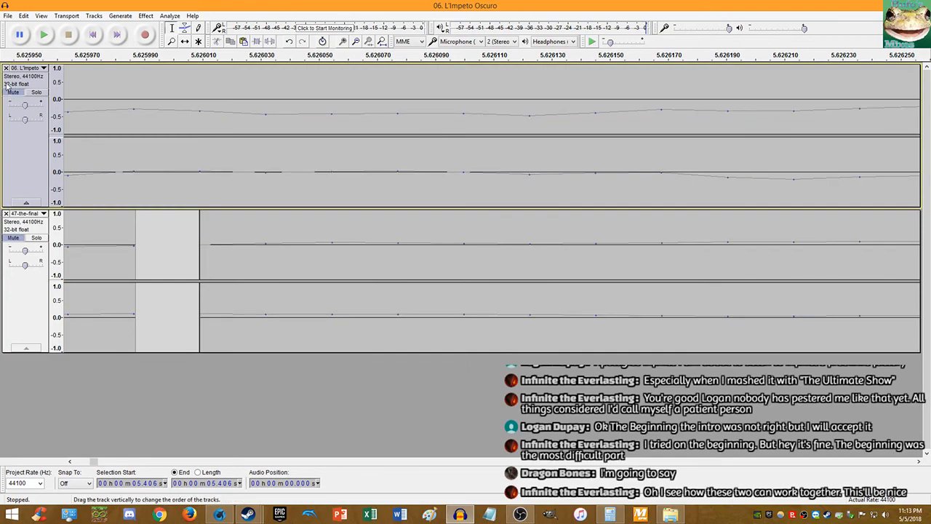
click(11, 98)
Step: Find the exact position of L'Impeto Oscuro's second split and divide 5.62599 by it in the Calculator, entered as 5.40643
click(382, 42)
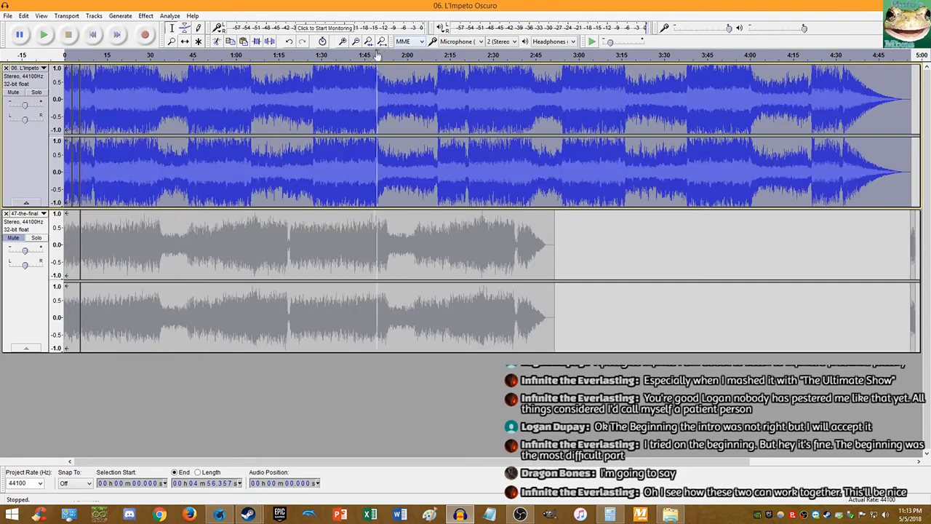
click(92, 34)
scroll(79, 106, up, 6)
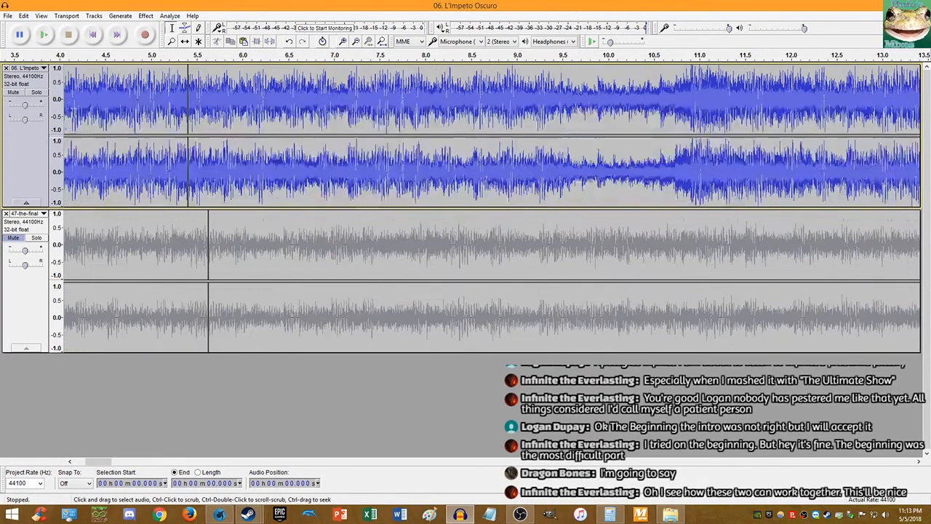
scroll(187, 153, up, 14)
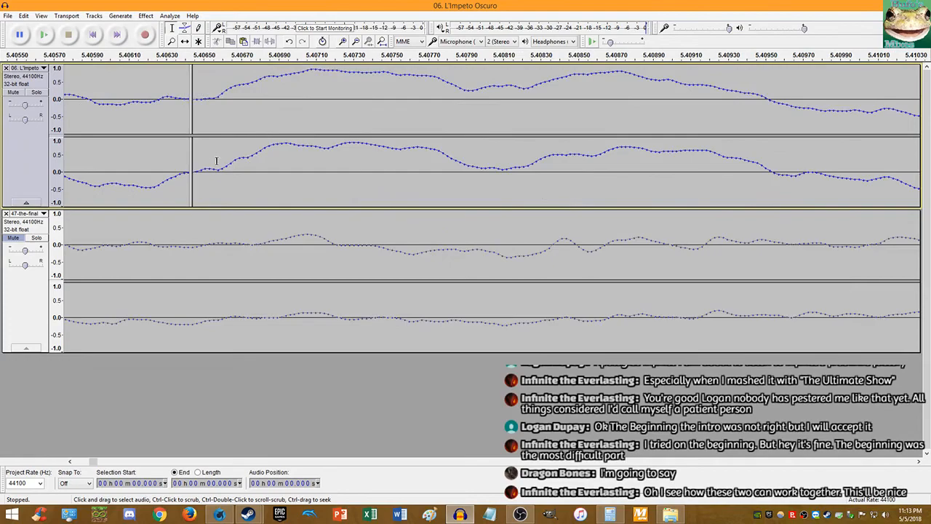
click(610, 515)
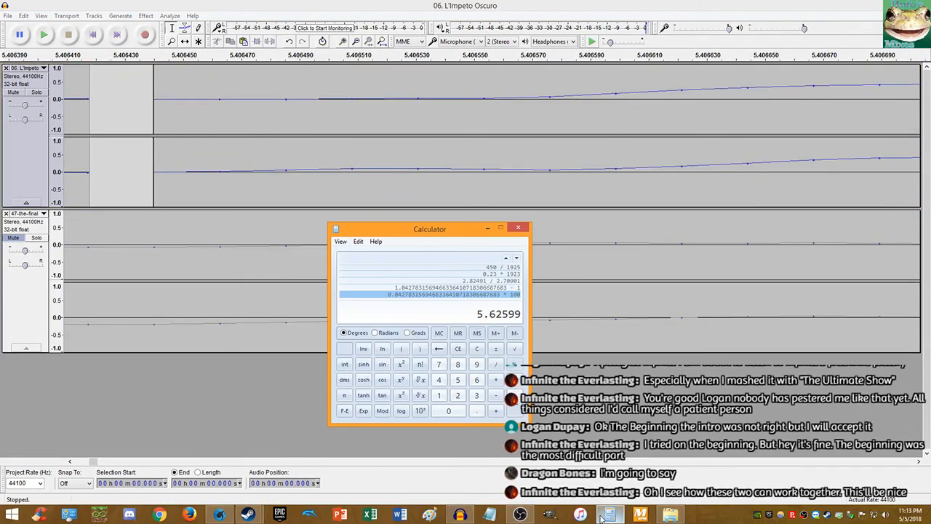
text(/5.4)
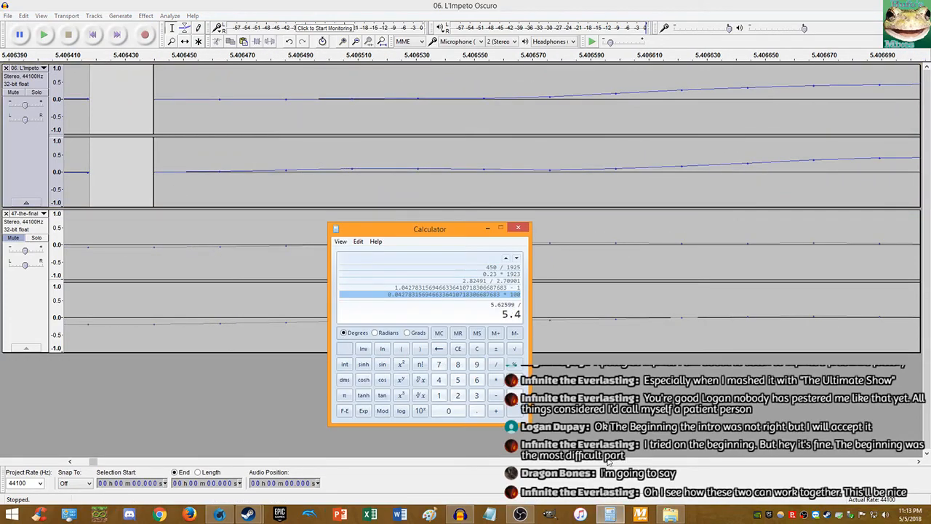
text(04643)
right_click(496, 317)
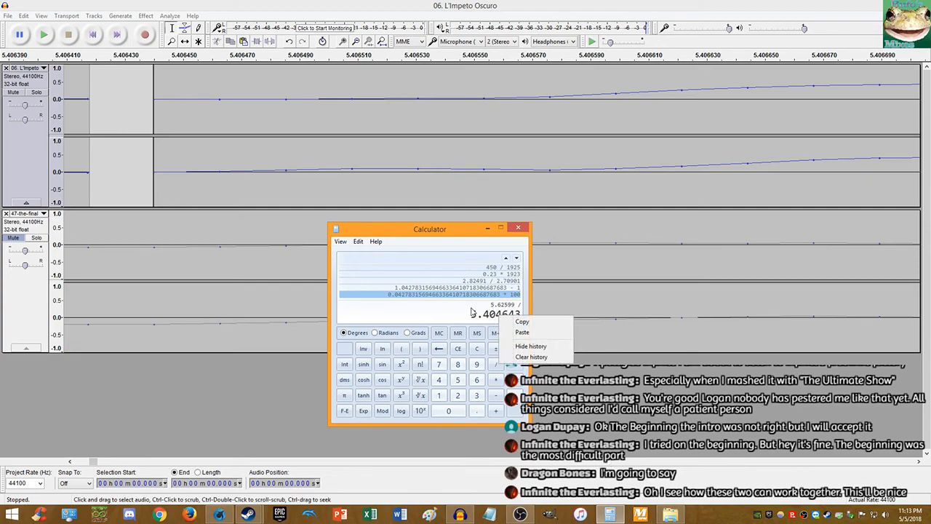
click(472, 313)
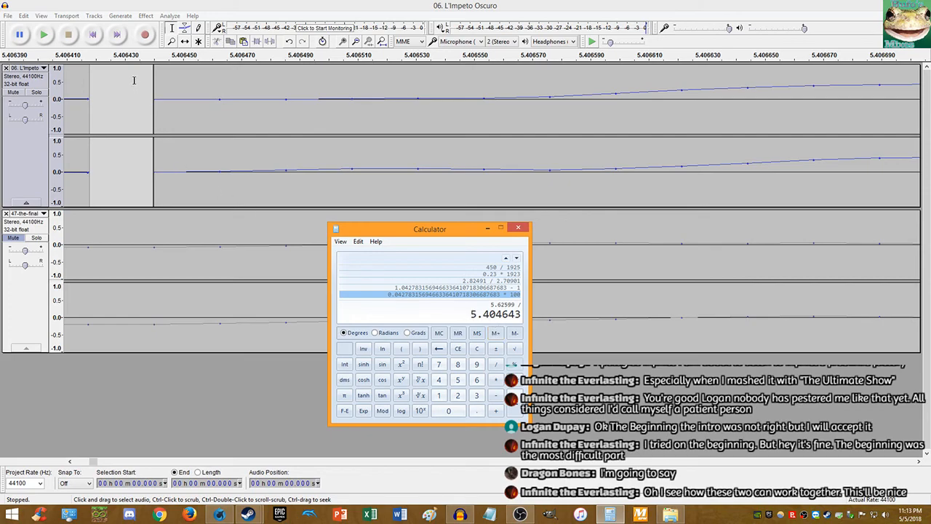
key(BackSpace)
key(BackSpace)
key(BackSpace)
key(BackSpace)
text(643)
key(Return)
Step: Convert the calculated ratio to a percent change by subtracting 1 and multiplying by 100
text(-1)
key(Return)
text(*100)
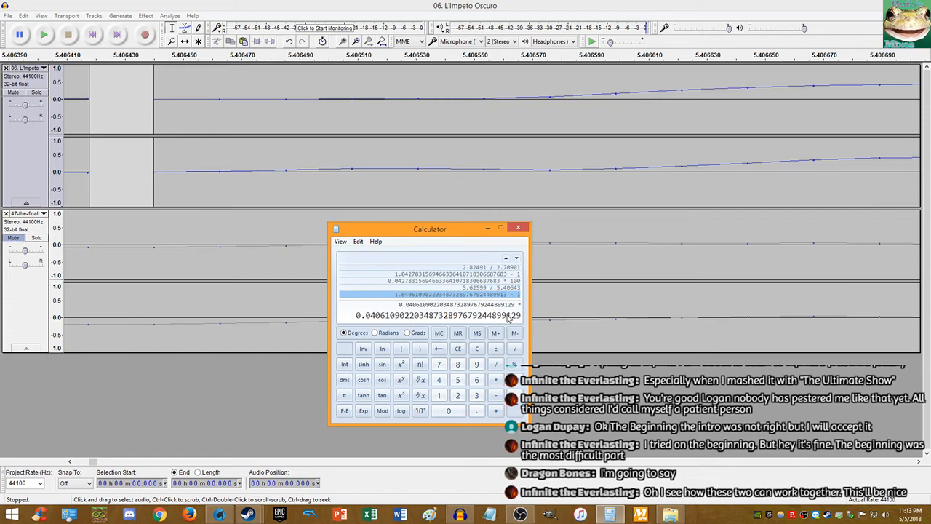
key(Return)
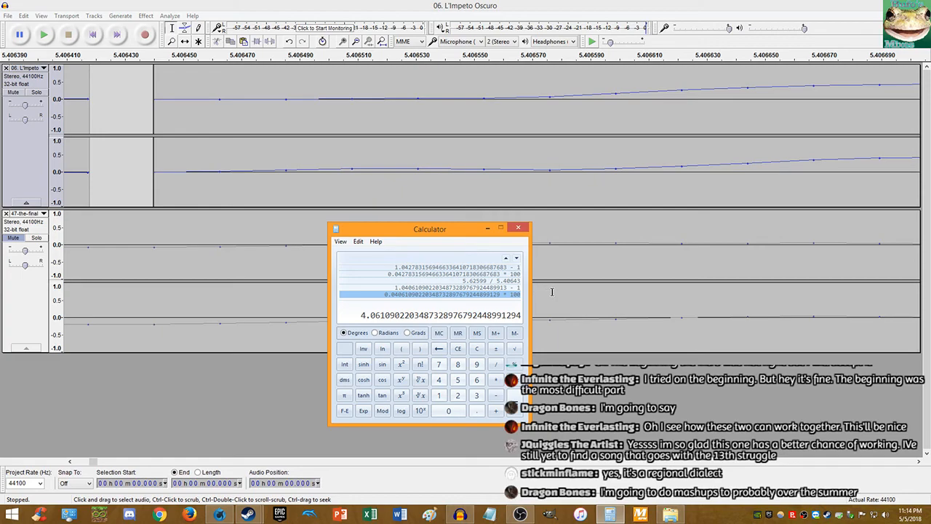
Step: Place the cursor on the Antasma track at 5.406 s, level with L'Impeto Oscuro's split
click(183, 5)
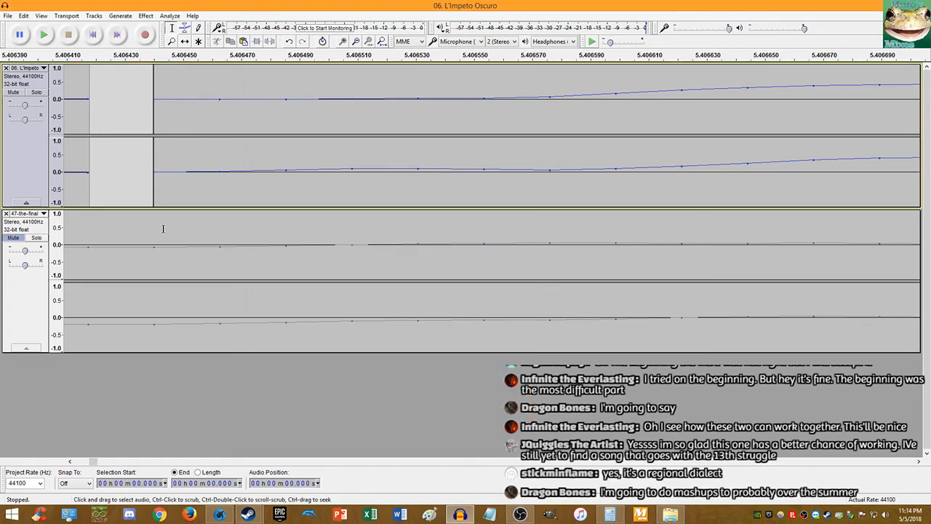
click(154, 236)
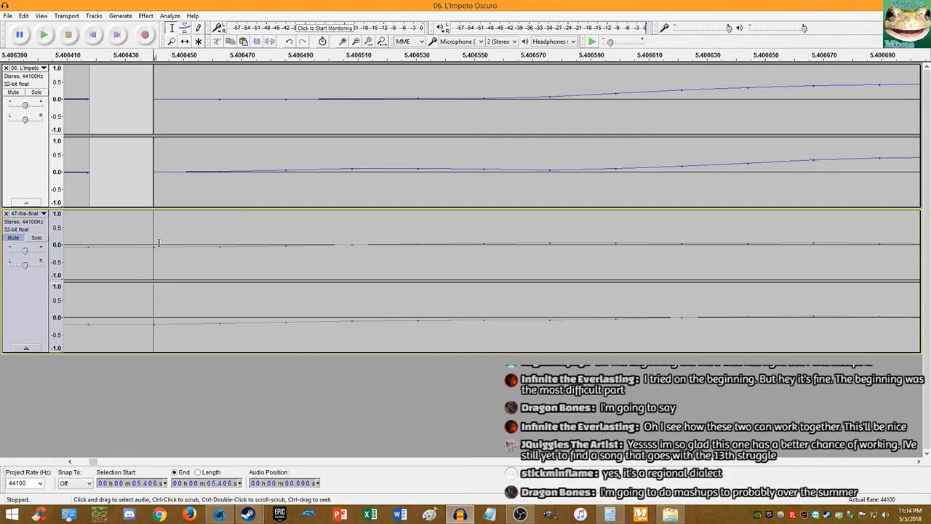
ctrl+scroll(164, 250, down, 6)
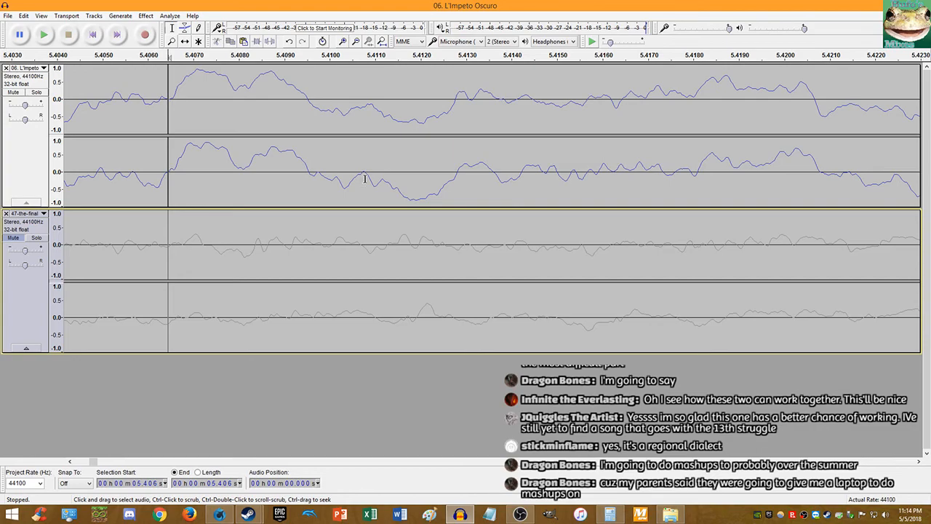
scroll(373, 220, down, 7)
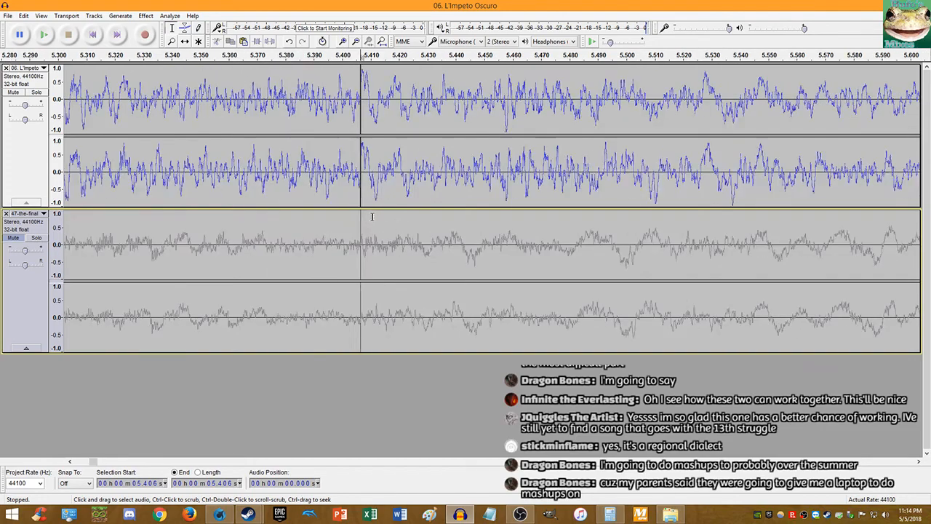
scroll(361, 217, down, 1)
Step: Try changing the tempo of the whole L'Impeto Oscuro track by 4.061 percent
click(281, 167)
key(End)
key(shift+Home)
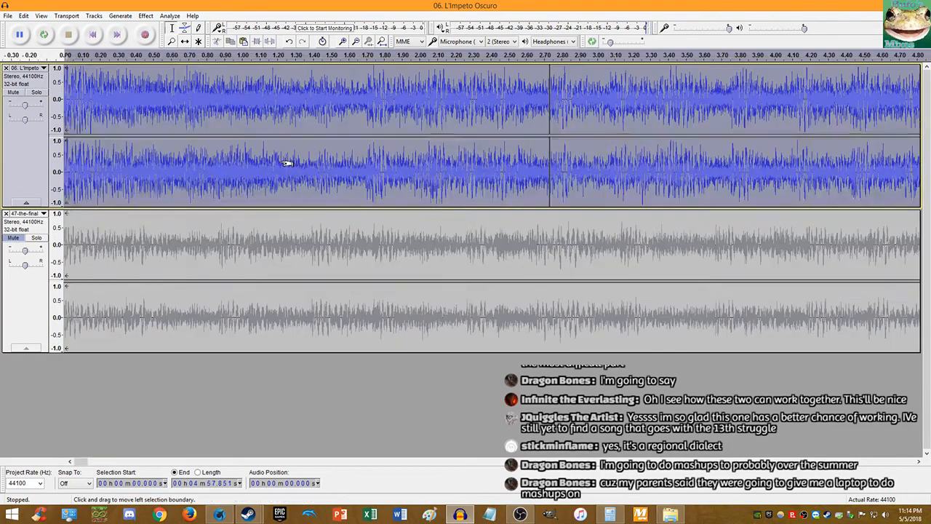
click(146, 15)
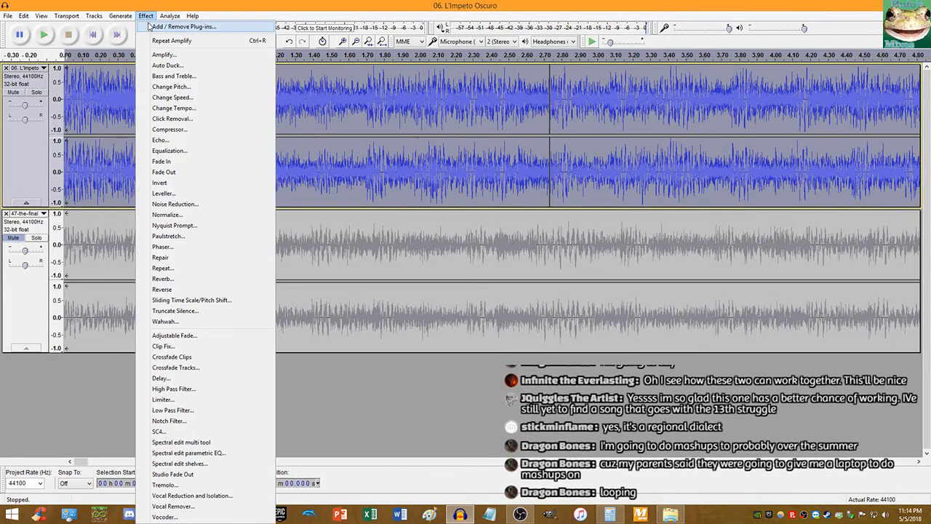
click(187, 109)
click(477, 230)
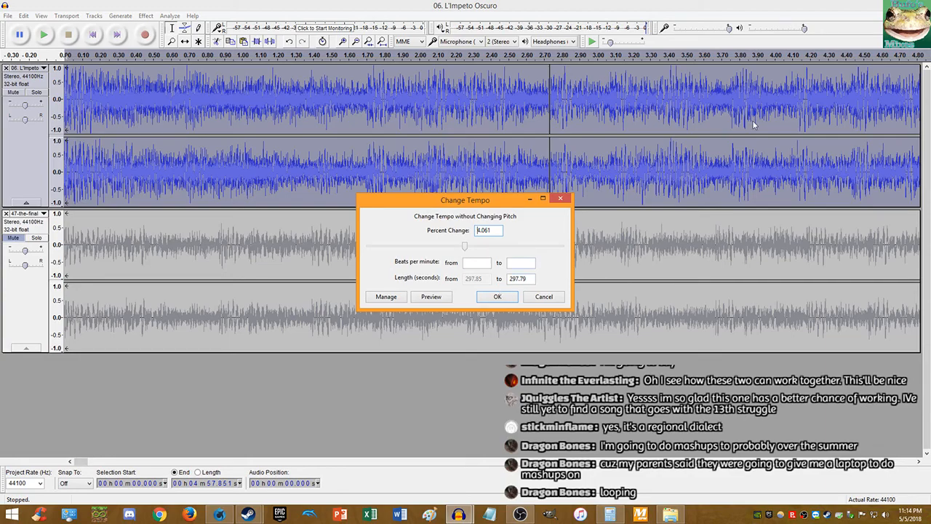
key(alt+Tab)
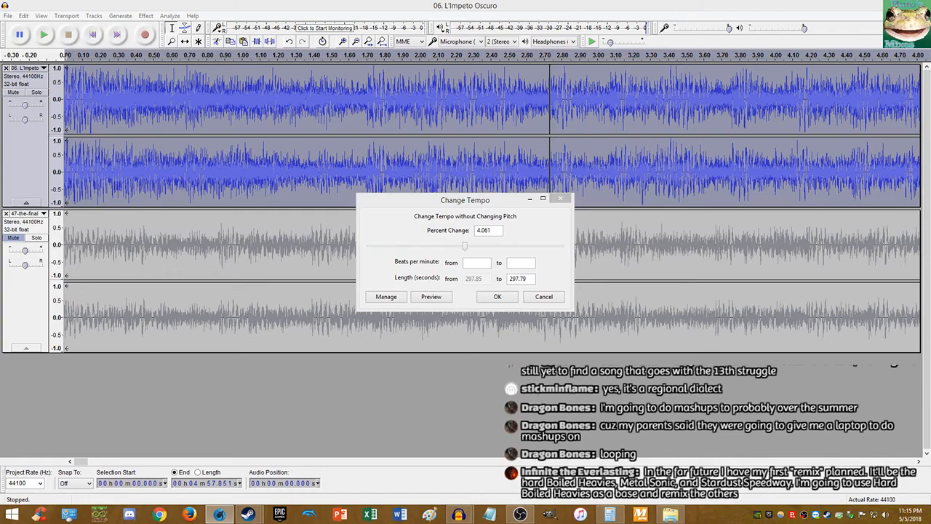
click(493, 209)
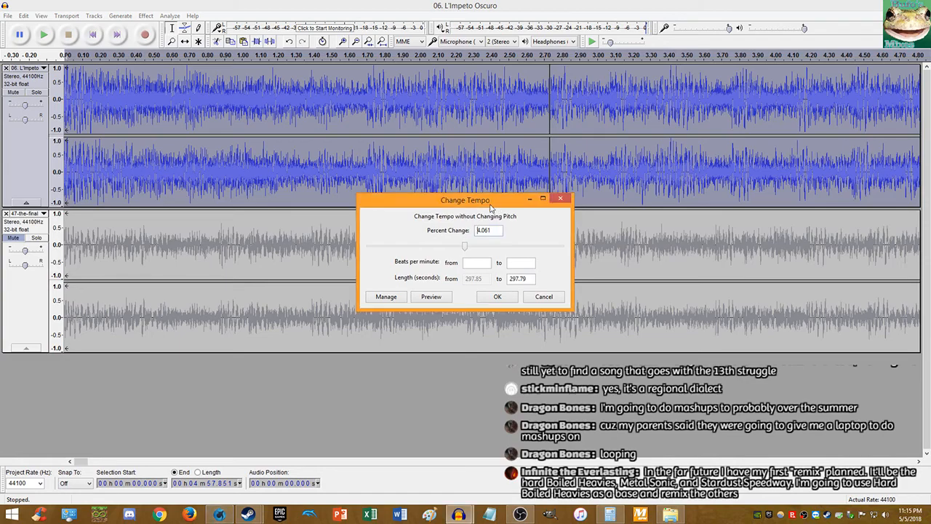
click(496, 296)
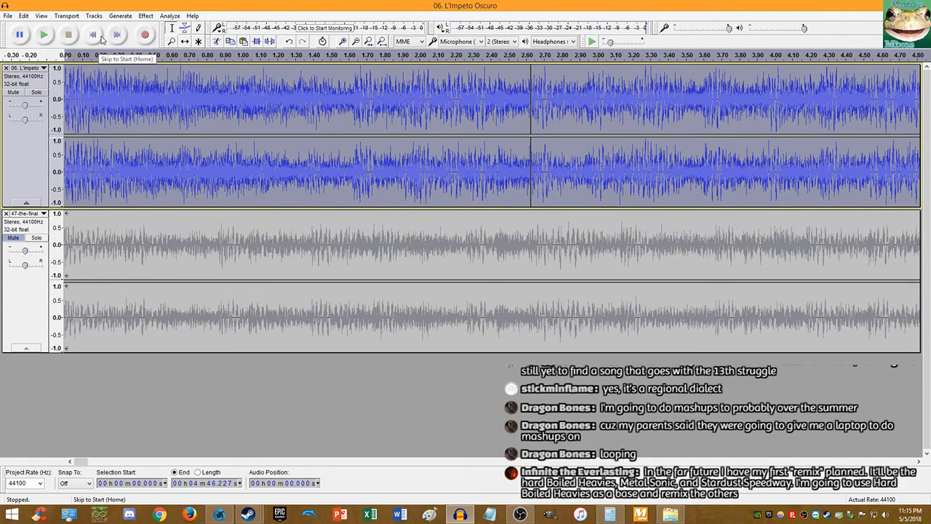
Step: Compare the split positions of both tracks near the start and undo the tempo change on L'Impeto Oscuro
click(93, 34)
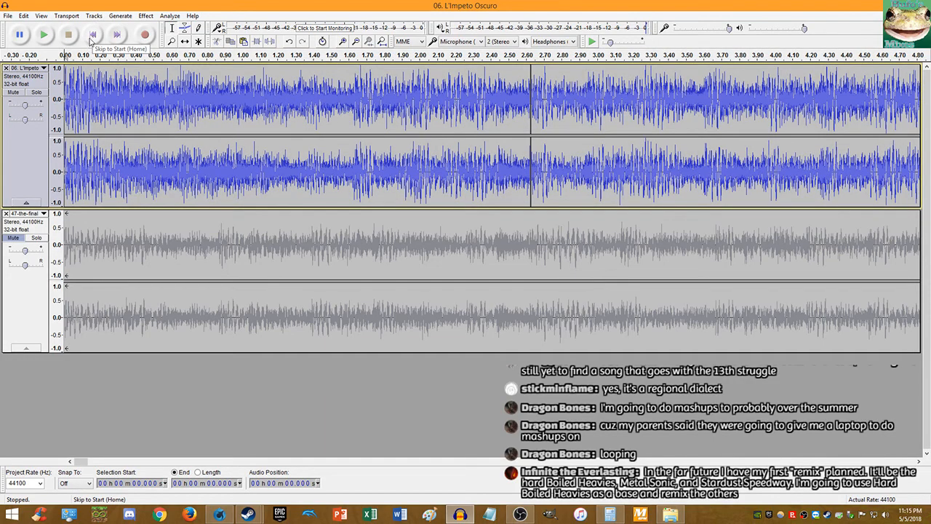
scroll(429, 210, down, 2)
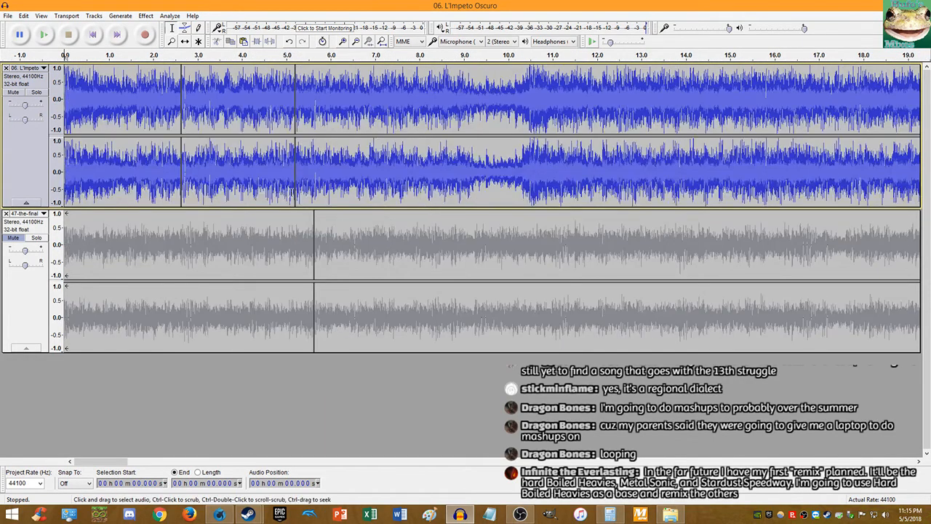
scroll(289, 190, up, 1)
key(ctrl+z)
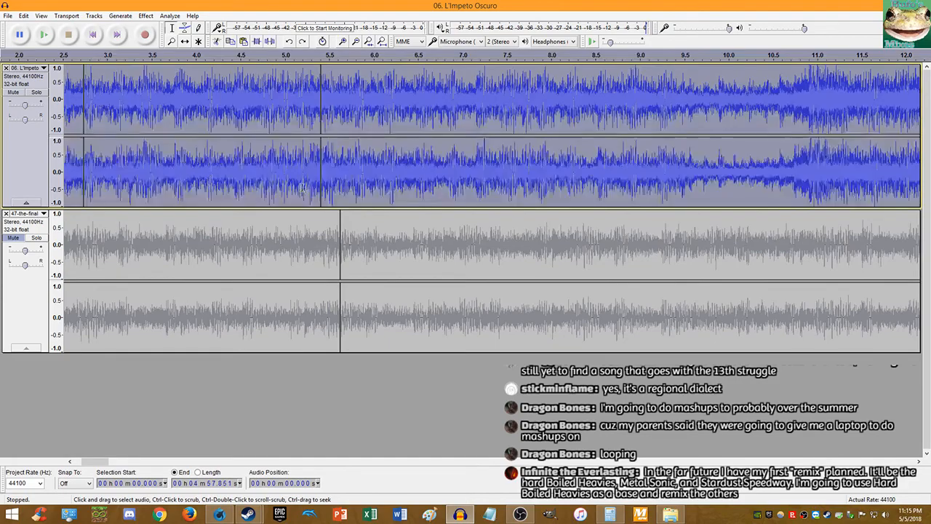
Step: Change the tempo of the entire Antasma track by 4.061 percent and check its split against L'Impeto Oscuro's
click(310, 235)
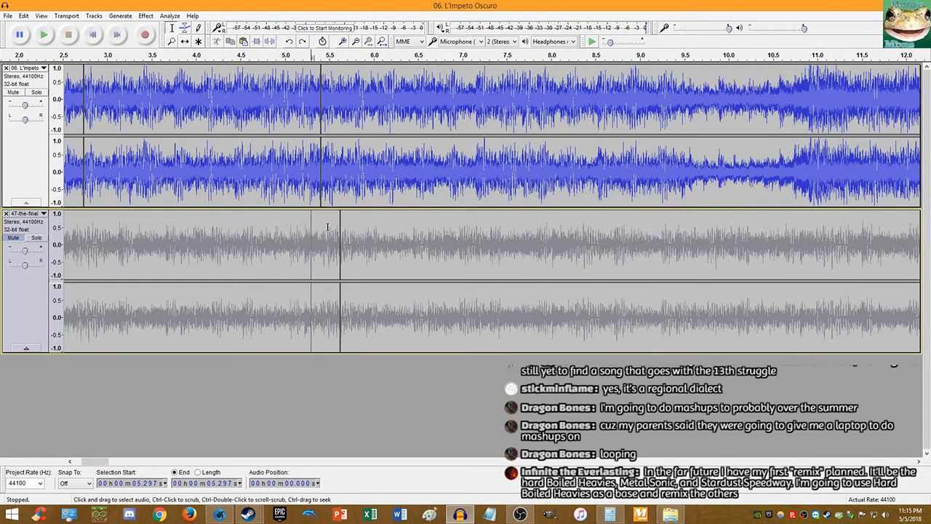
scroll(340, 226, up, 2)
click(302, 239)
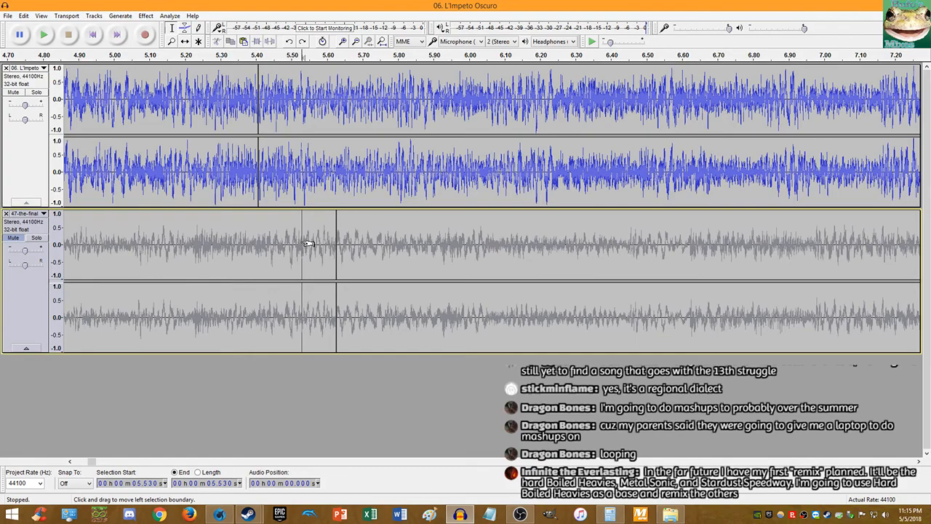
key(shift+End)
key(shift+Home)
click(146, 16)
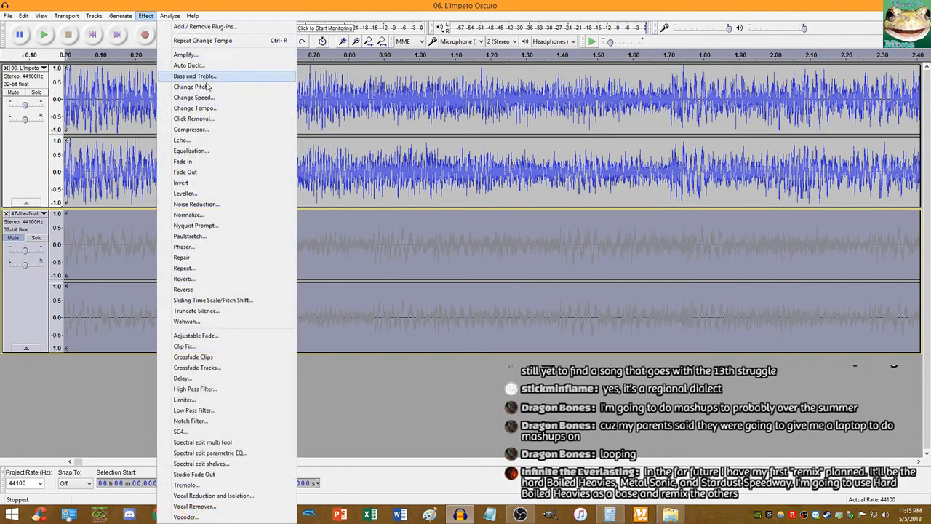
click(183, 107)
click(488, 296)
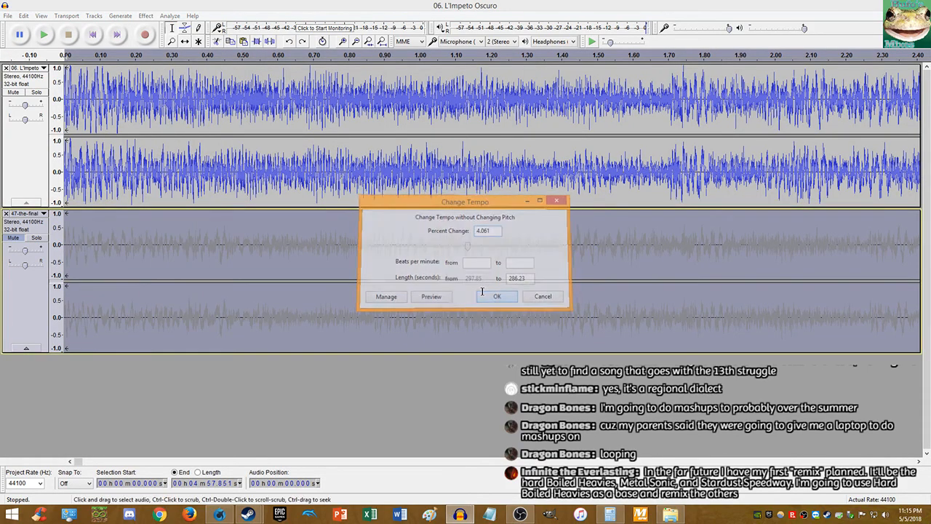
scroll(370, 283, down, 4)
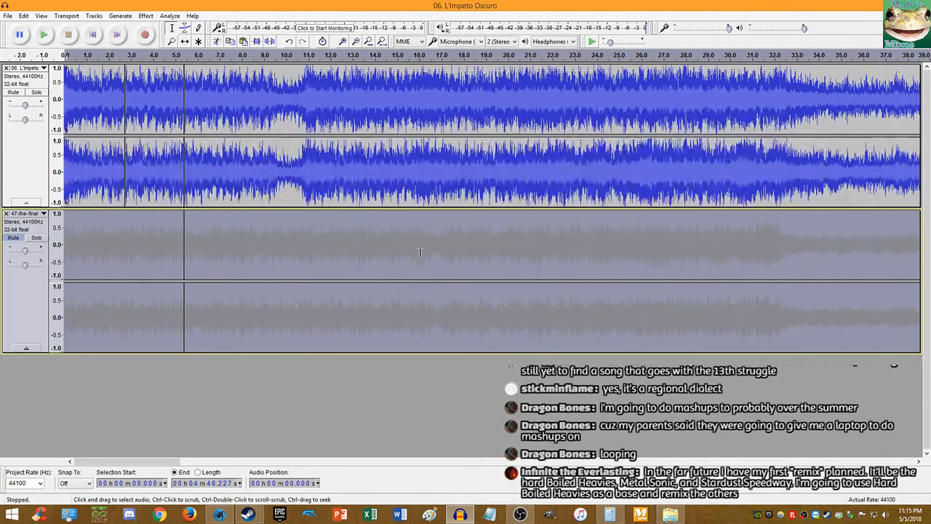
scroll(184, 200, up, 3)
scroll(178, 197, up, 7)
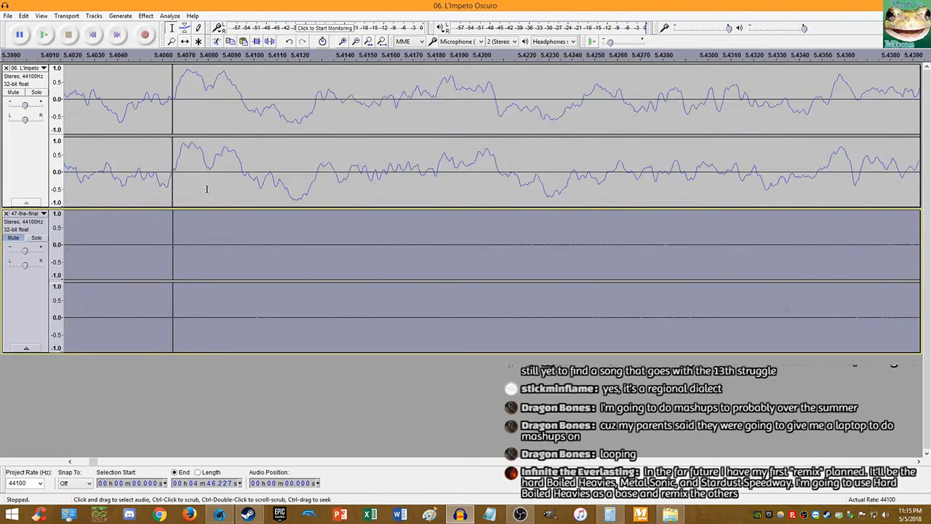
Step: Unmute the Antasma track and play both tracks together from the beginning to hear how they match
click(16, 239)
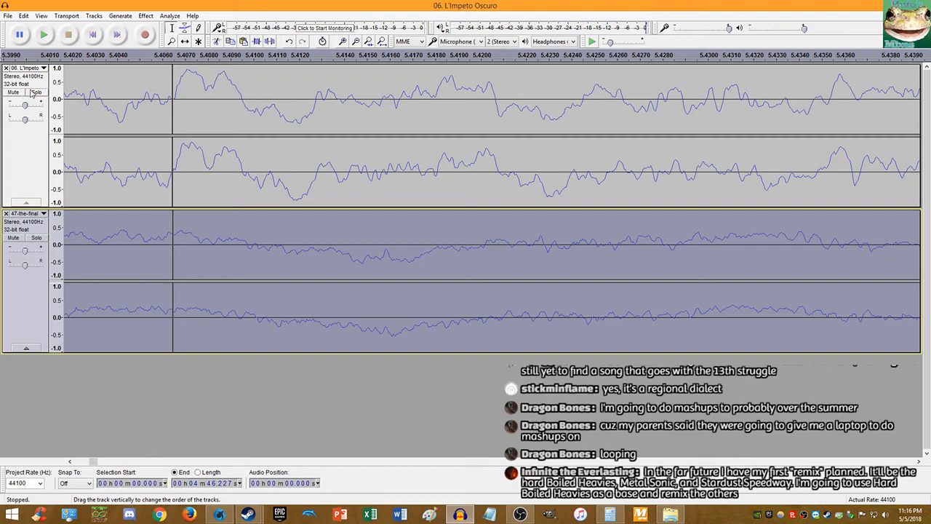
click(93, 35)
click(45, 34)
scroll(165, 139, down, 9)
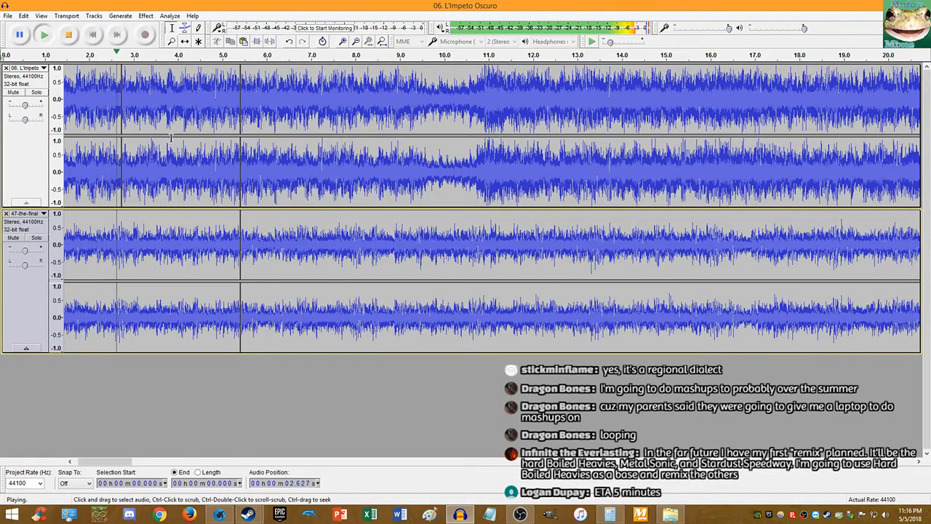
scroll(310, 144, up, 4)
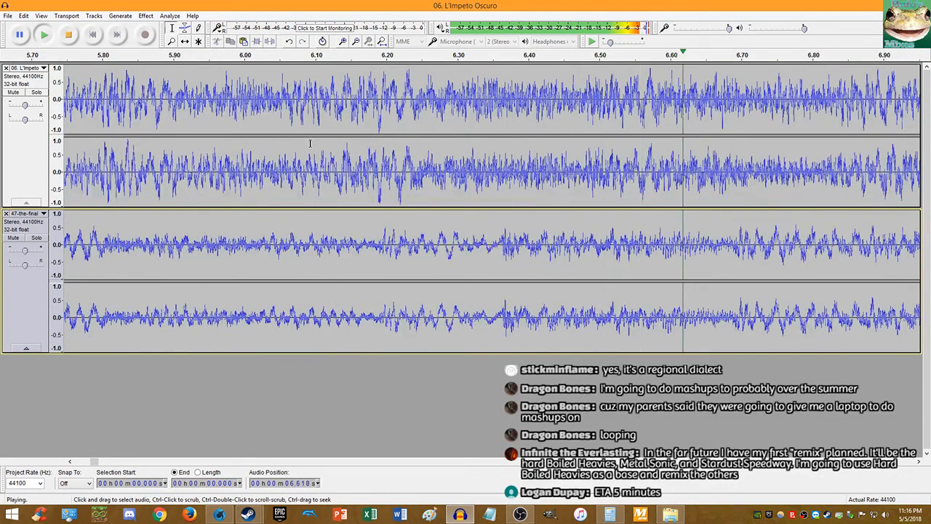
scroll(310, 143, down, 2)
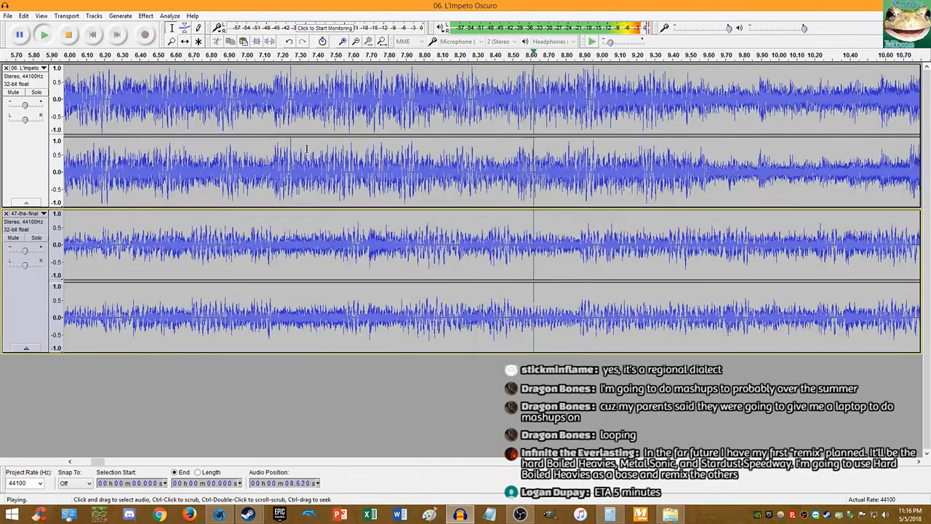
scroll(308, 145, down, 2)
scroll(306, 149, up, 1)
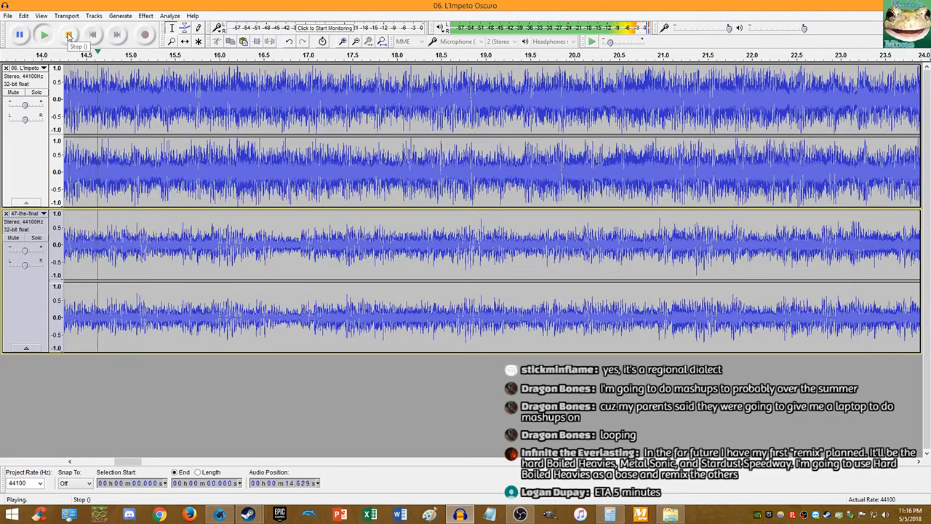
Step: Stop playback and undo the tempo change on the Antasma track
click(69, 36)
scroll(261, 143, up, 1)
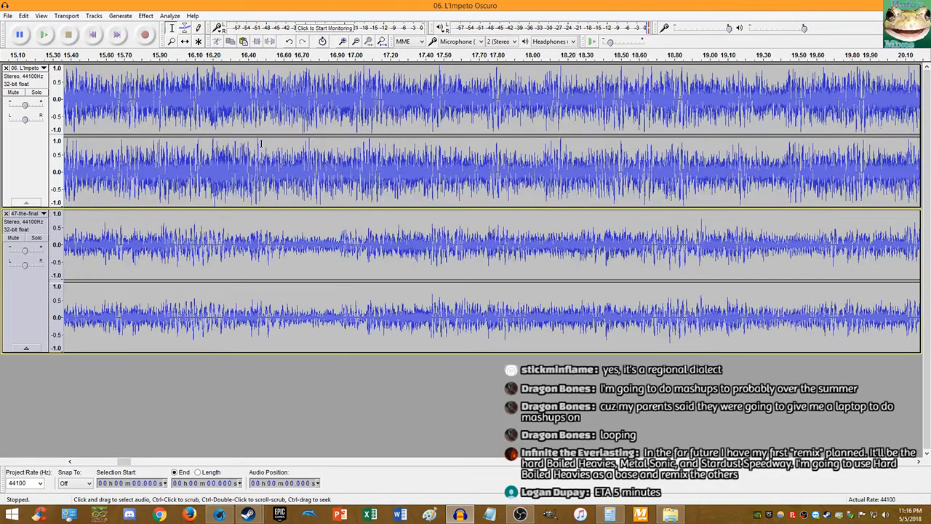
key(ctrl+z)
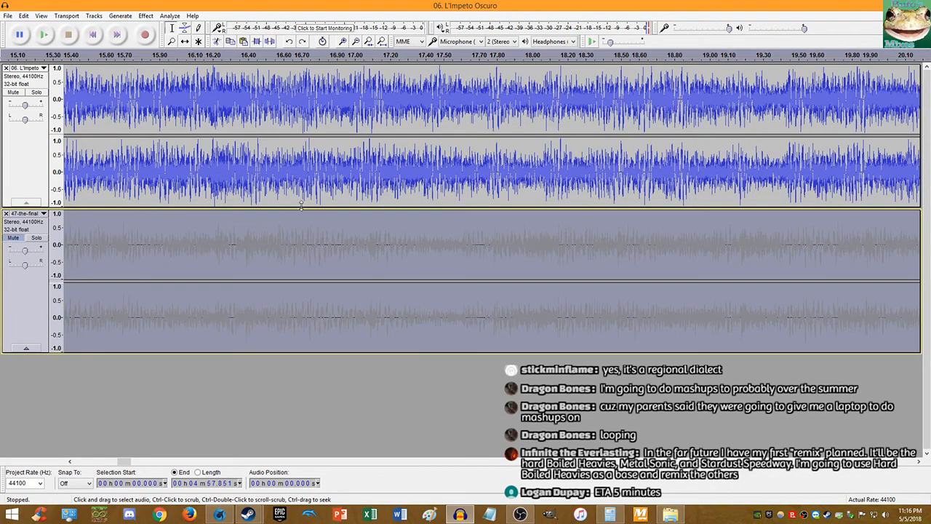
Step: Step back through the earlier split and mute edits, restore them, and undo the Antasma track's tempo change again
scroll(302, 207, down, 4)
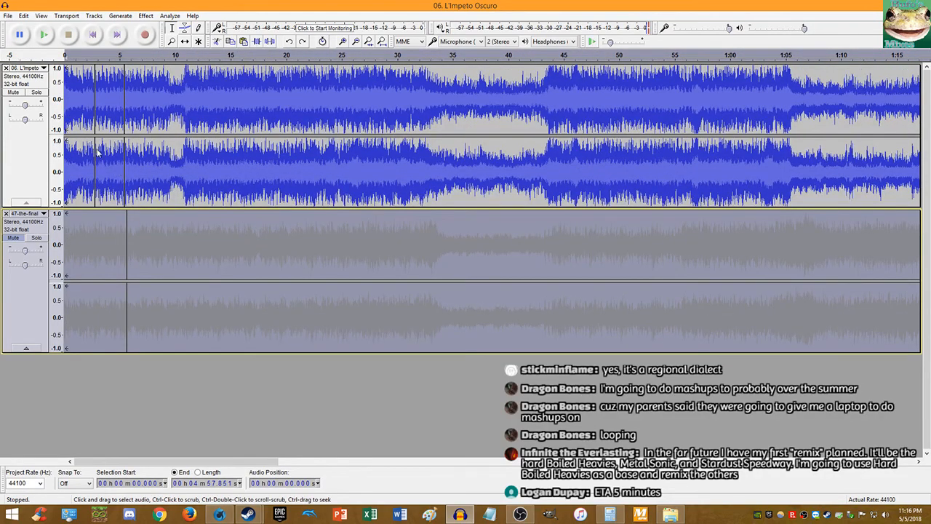
key(ctrl+z)
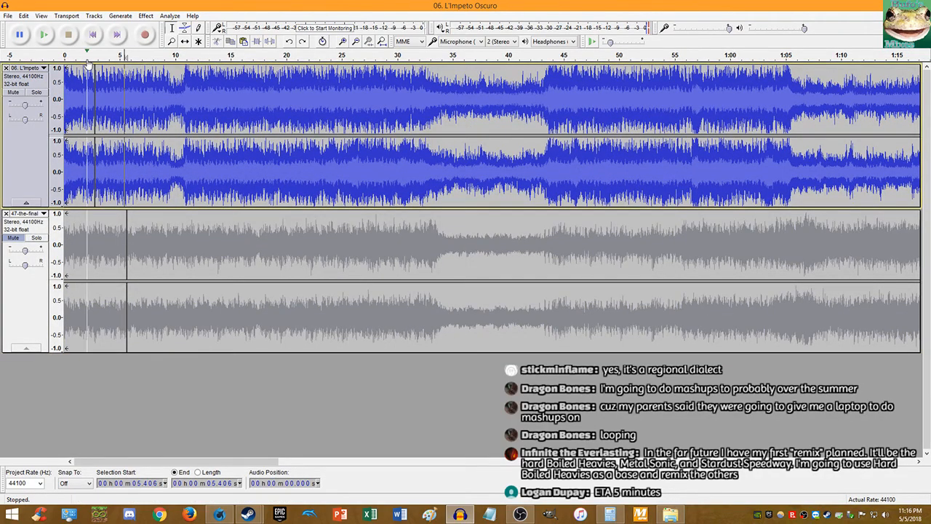
key(ctrl+z)
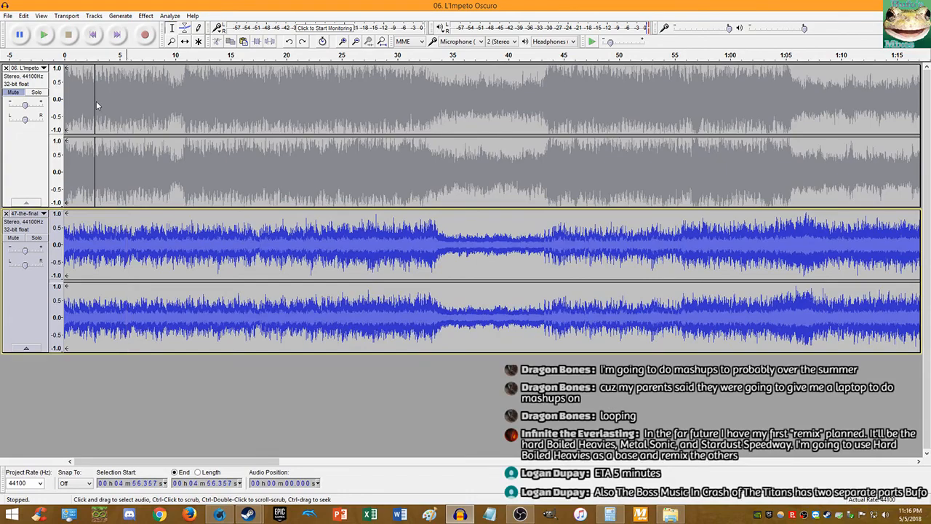
key(ctrl+z)
key(ctrl+z)
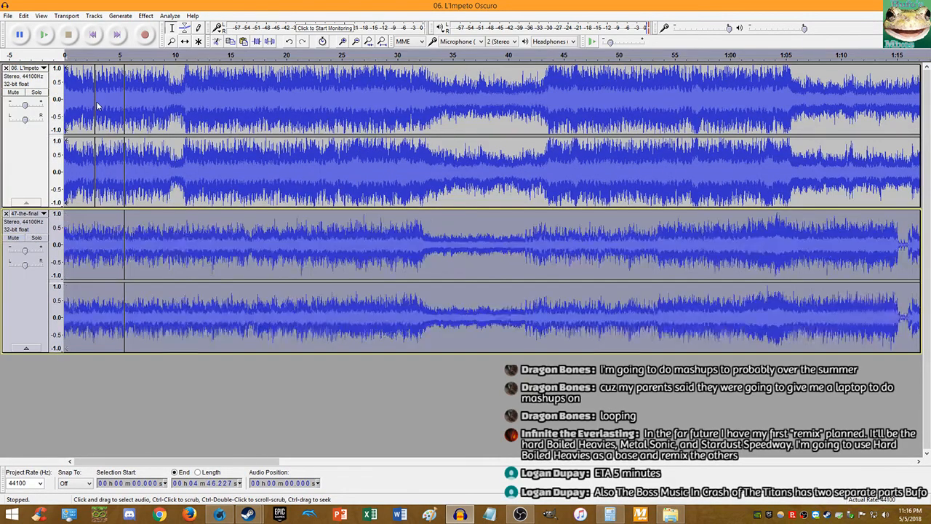
key(ctrl+z)
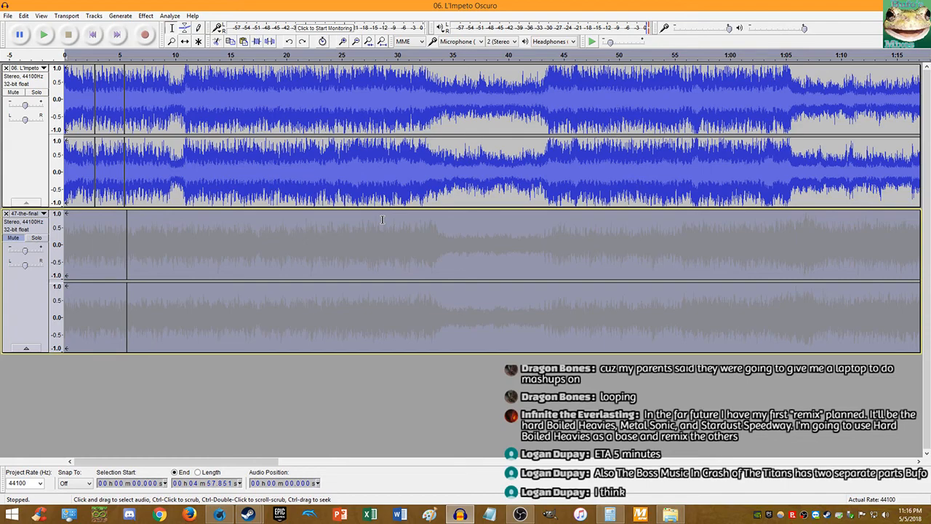
Step: Bring up the Calculator and the MixMeister BPM Analyzer over the audio project
click(670, 516)
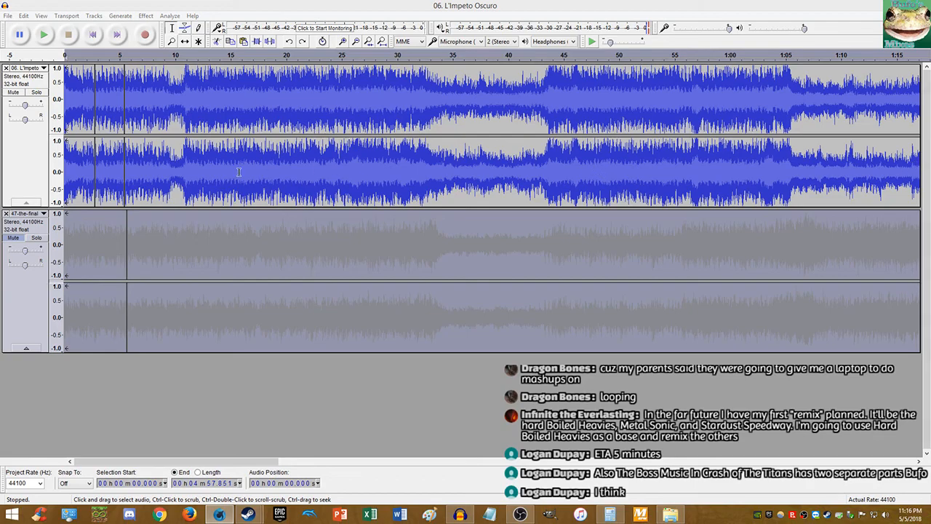
click(610, 514)
click(640, 514)
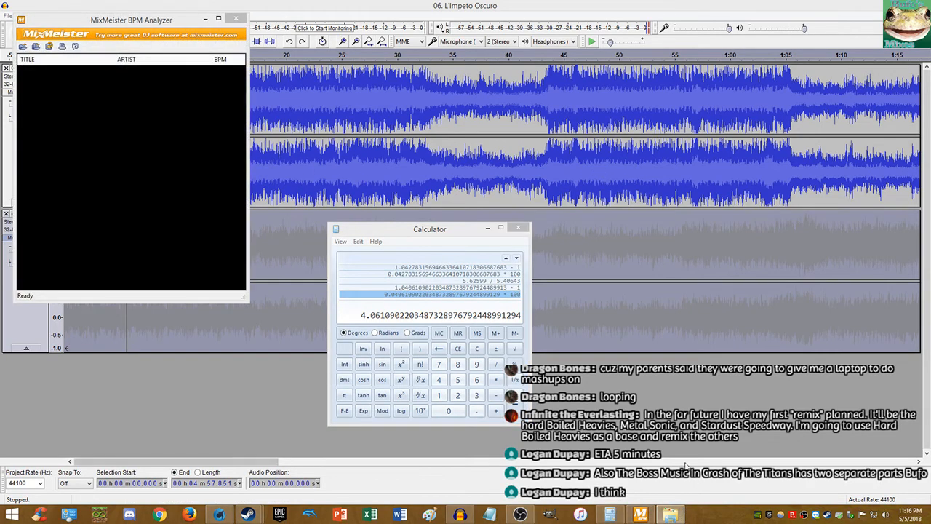
Step: Switch to Steam, close its game library window, and bring up the friend chat window
click(247, 514)
click(310, 462)
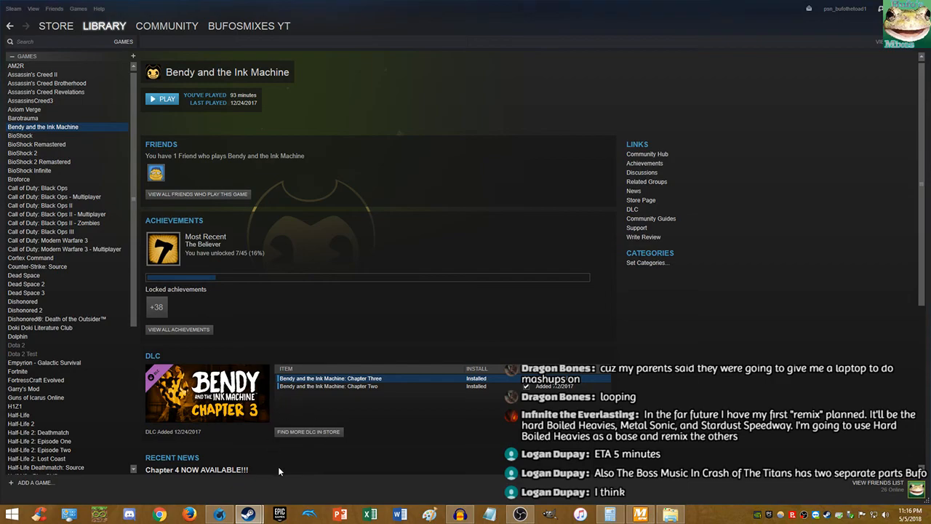
click(924, 7)
click(249, 515)
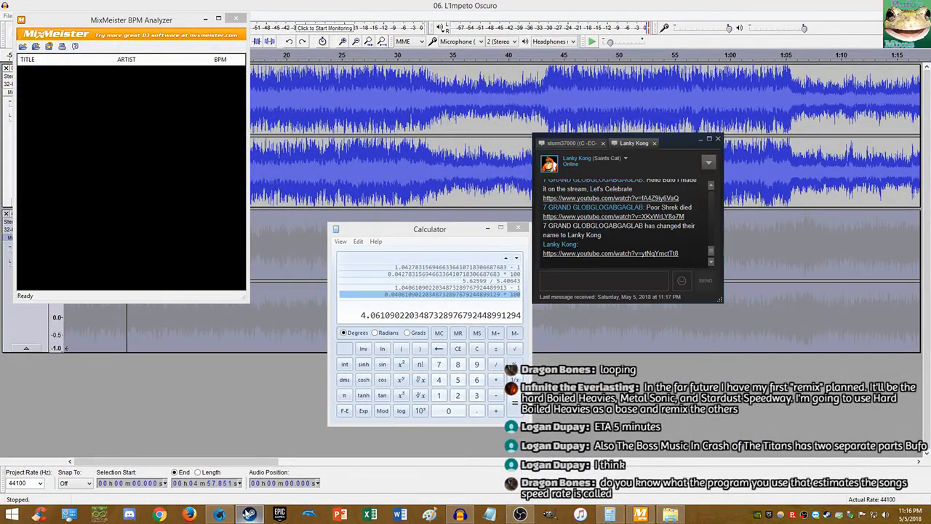
Step: Open the latest YouTube link from the Steam chat, look over the NUCL-HE-AR video's details and pause the video
click(611, 254)
drag(702, 123, 445, 89)
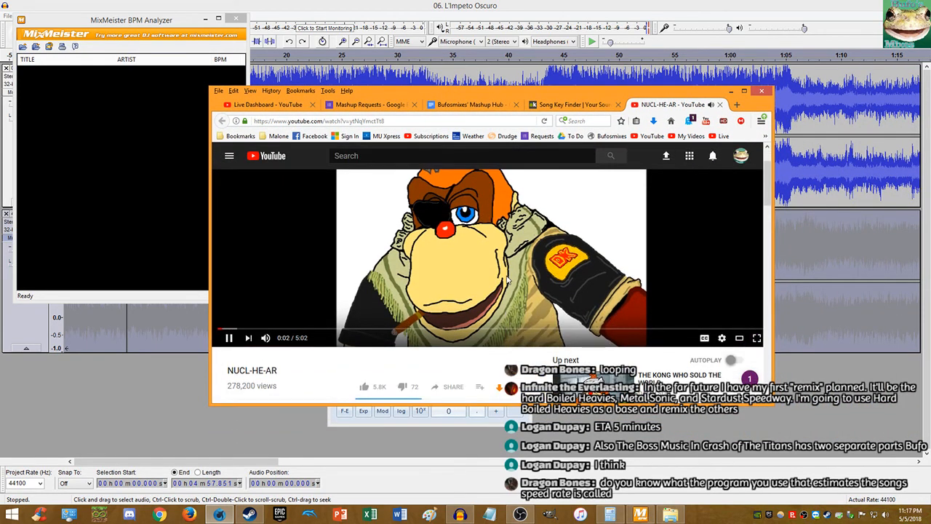
scroll(508, 280, down, 3)
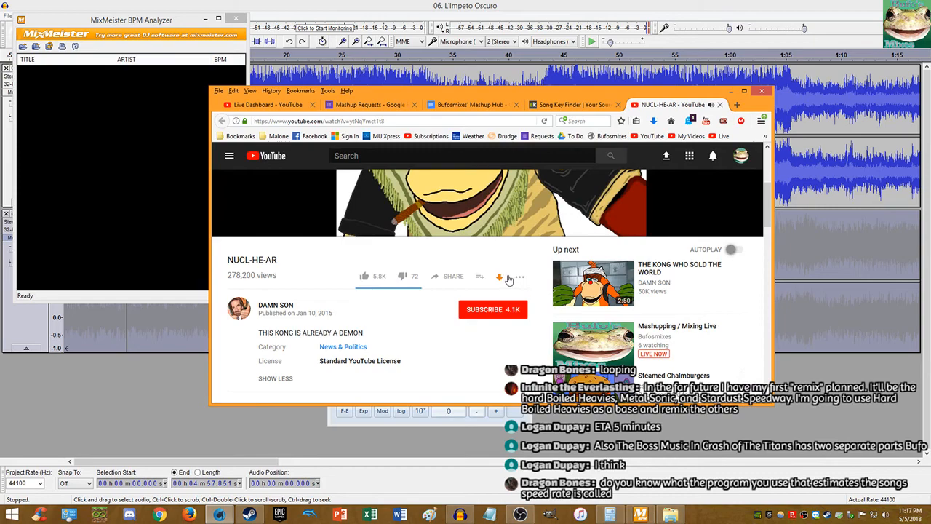
scroll(508, 280, up, 3)
click(413, 263)
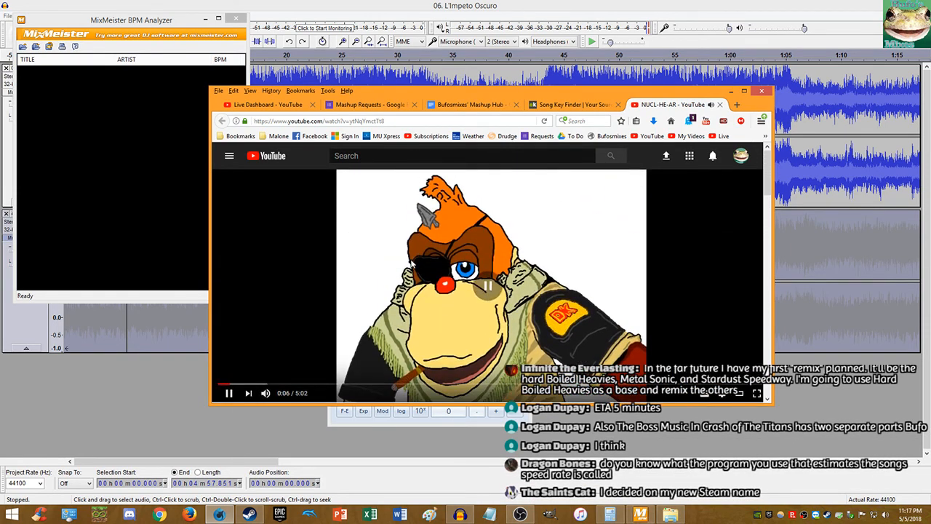
scroll(410, 258, down, 3)
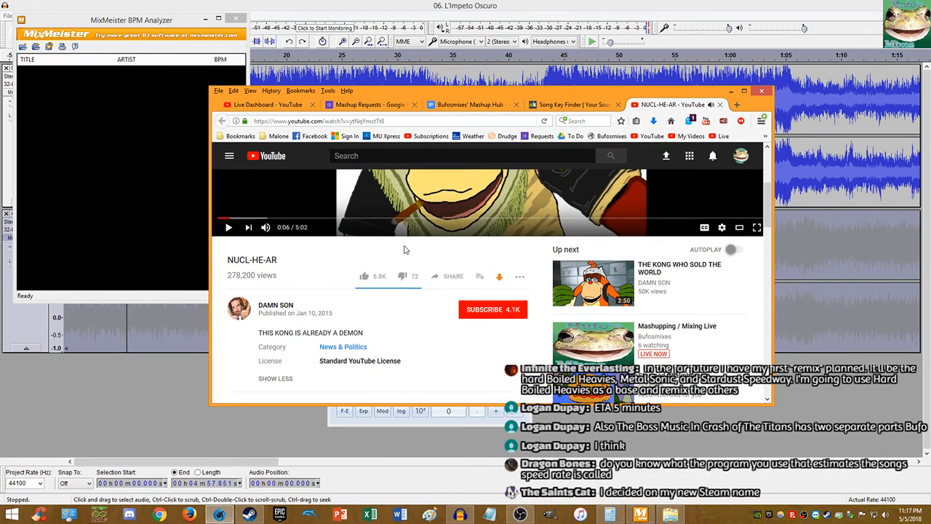
scroll(408, 251, up, 3)
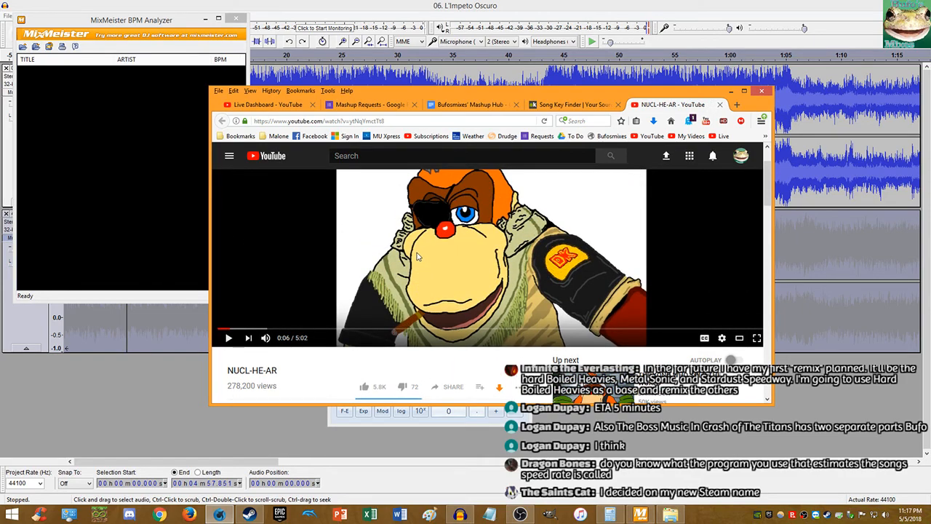
Step: Search YouTube for "jimmy davis donkey kong" and open the video "YTP - The Decayer App"
click(368, 159)
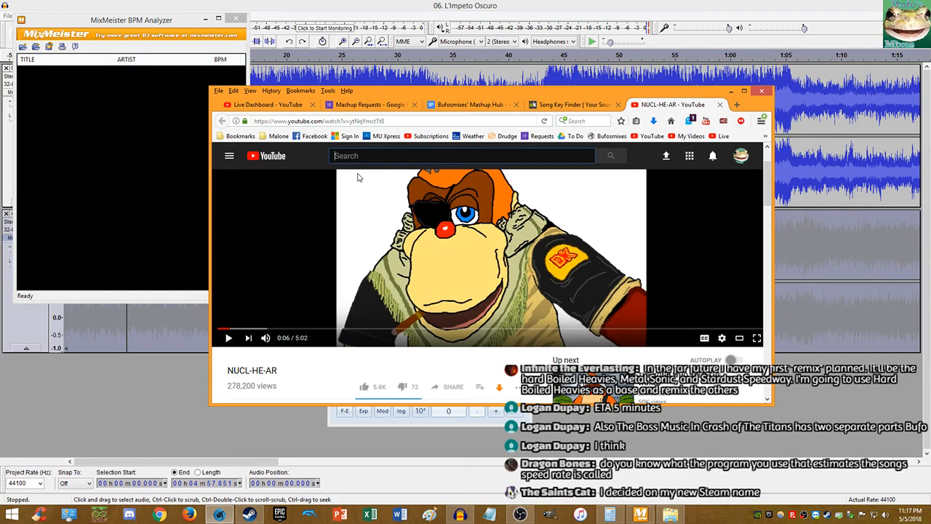
text(jimmy davis)
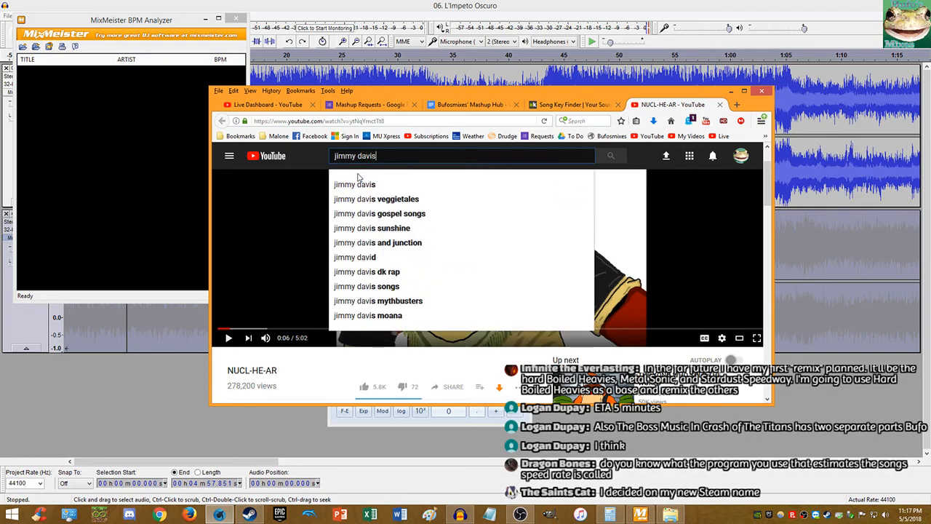
text( donkey kong)
key(Return)
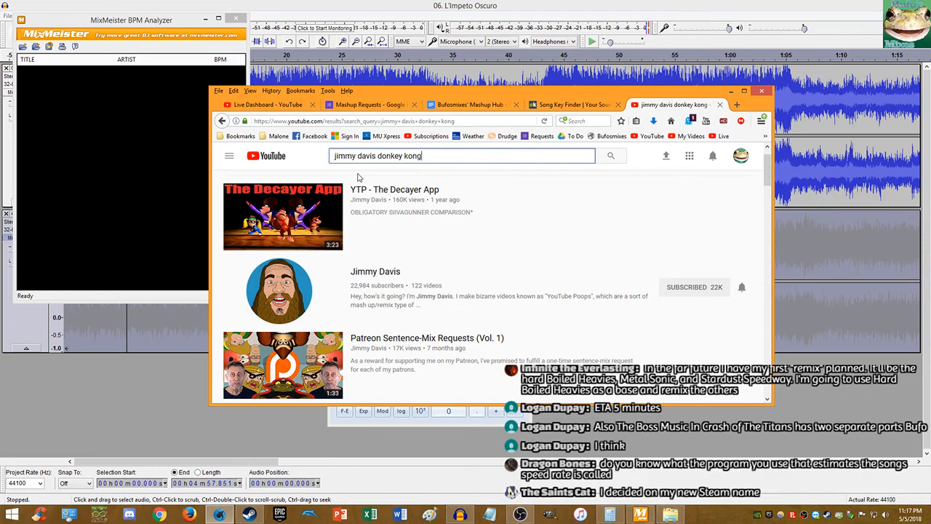
scroll(305, 233, down, 2)
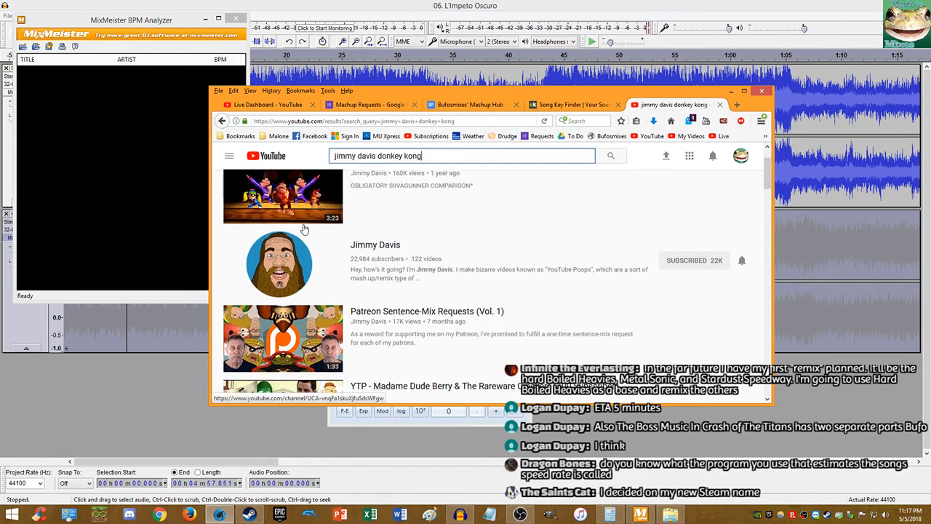
scroll(300, 225, up, 2)
click(276, 210)
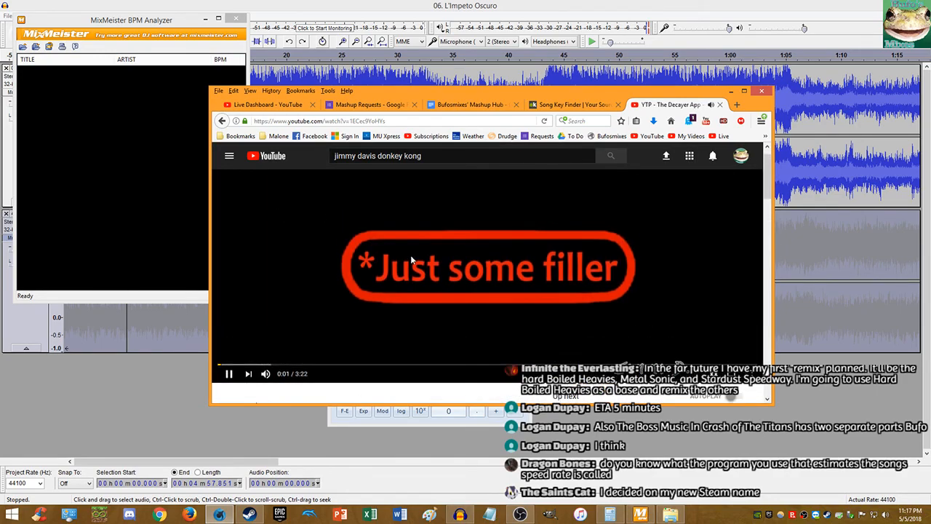
Step: Skip past the video's opening and watch the song, looking at the title and channel details beneath the player
key(Right)
key(Right)
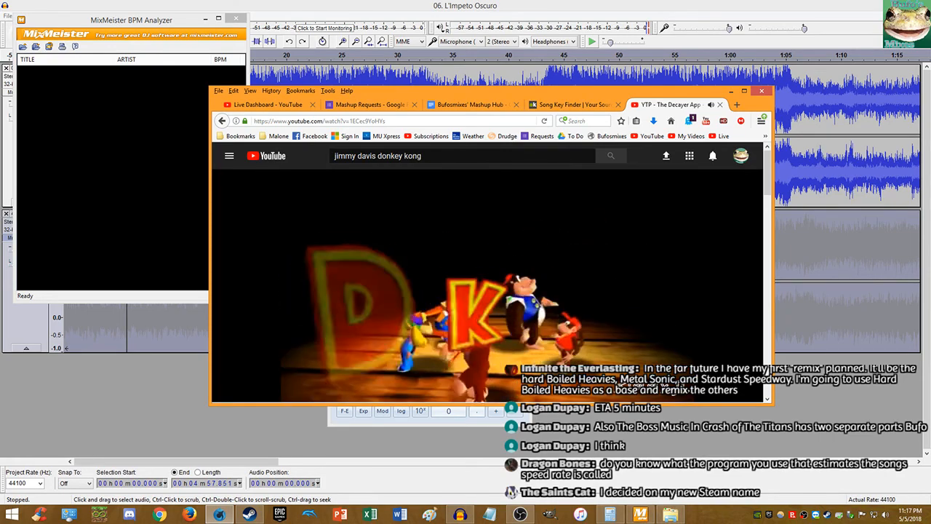
scroll(429, 264, down, 2)
scroll(430, 260, down, 1)
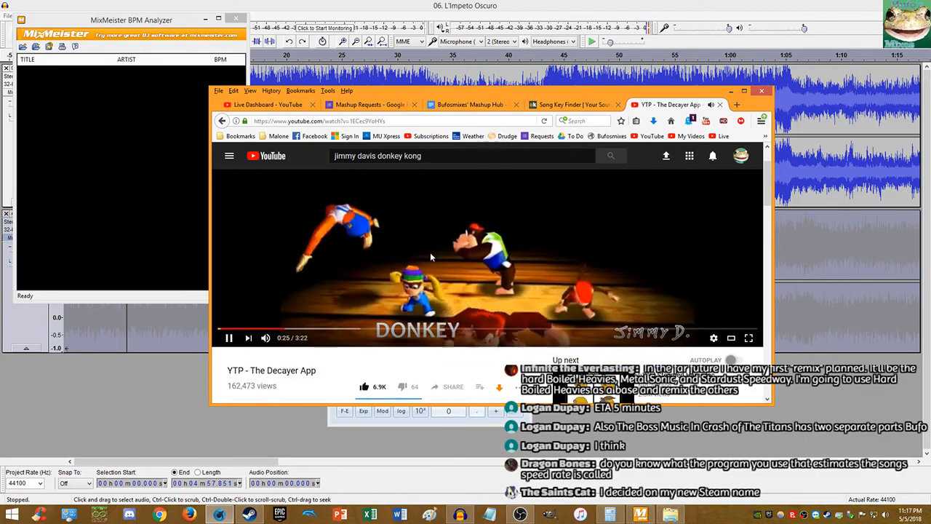
scroll(428, 255, down, 1)
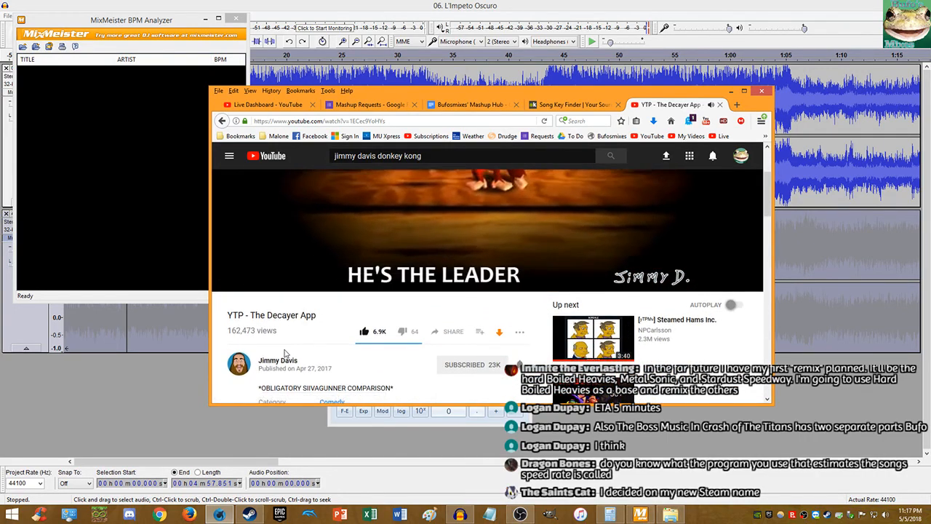
scroll(283, 352, up, 1)
scroll(356, 282, up, 3)
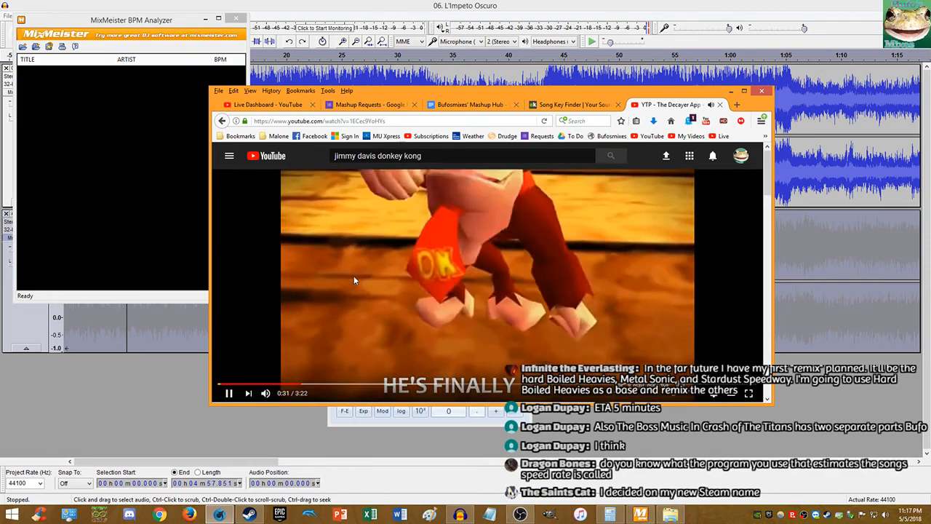
scroll(355, 281, down, 2)
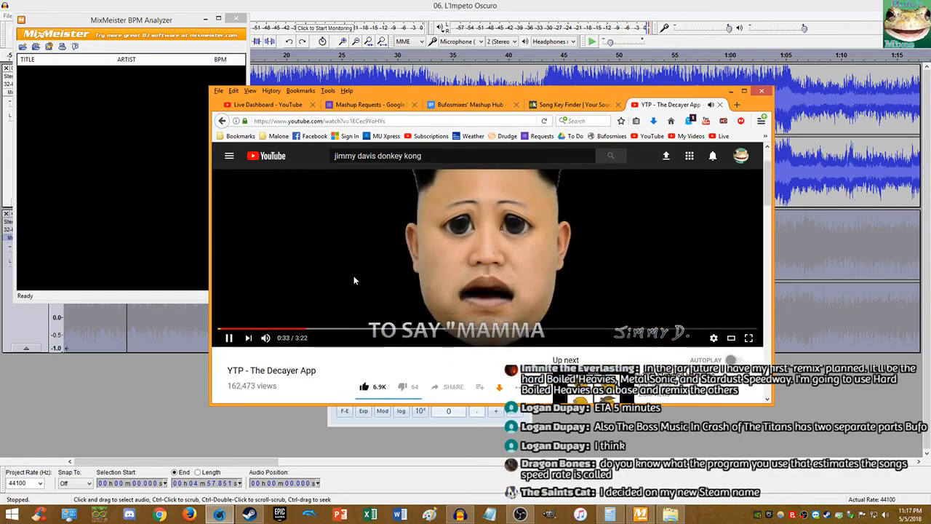
scroll(355, 280, up, 2)
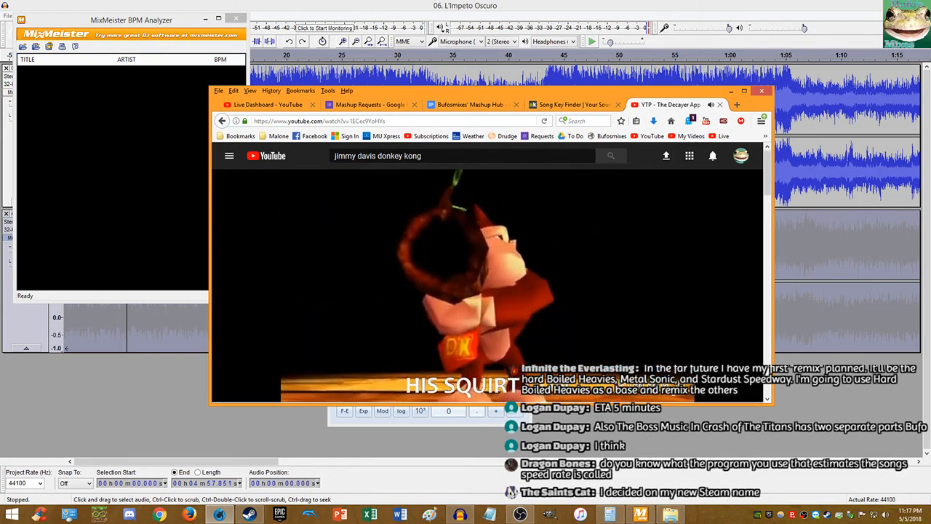
scroll(355, 281, down, 2)
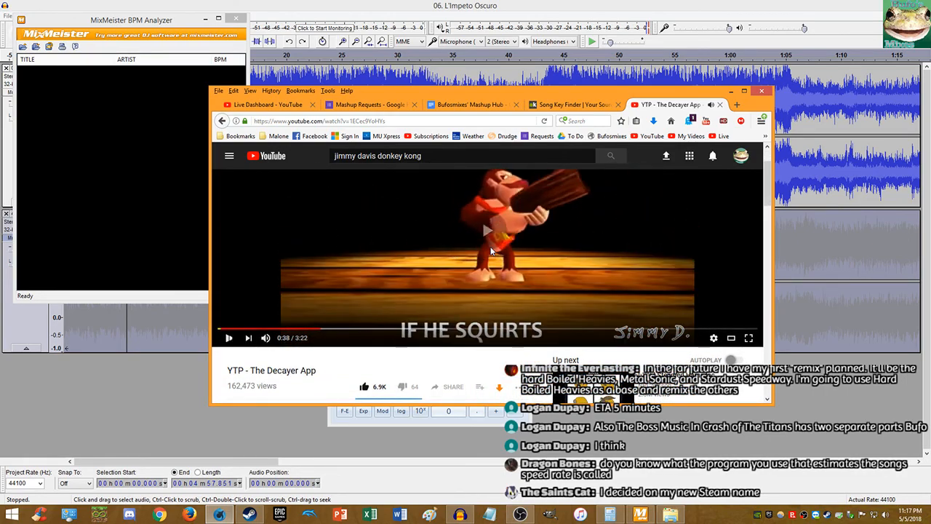
scroll(489, 259, down, 2)
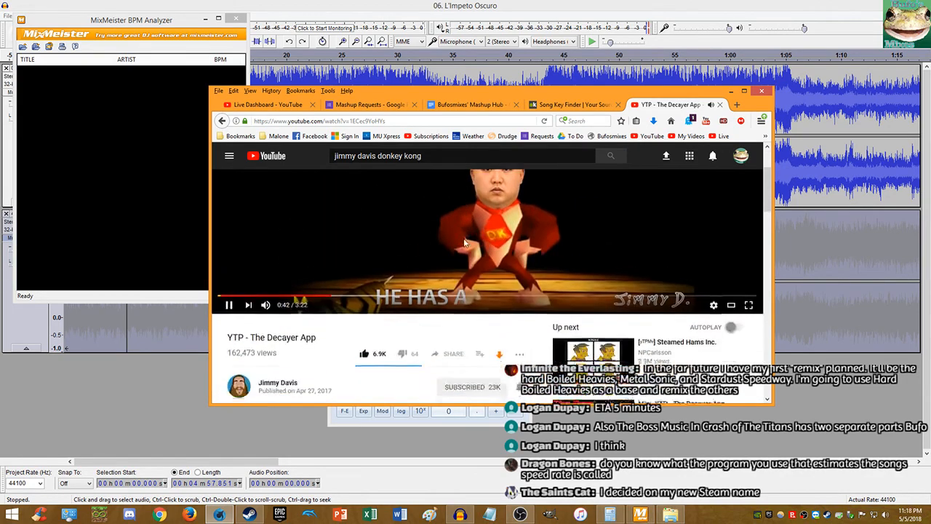
scroll(440, 236, up, 2)
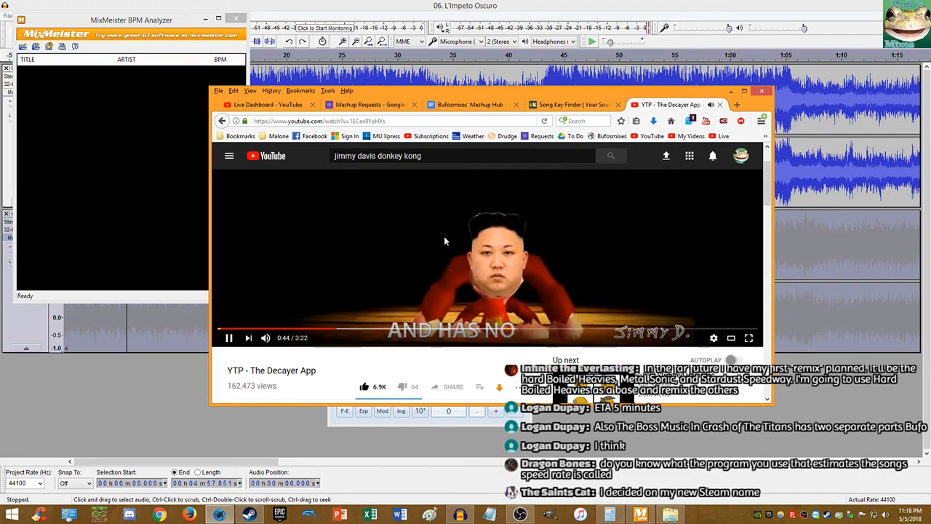
Step: Move the browser window higher on the desktop and look over the video's description and suggested videos
drag(422, 92, 404, 46)
scroll(324, 298, down, 3)
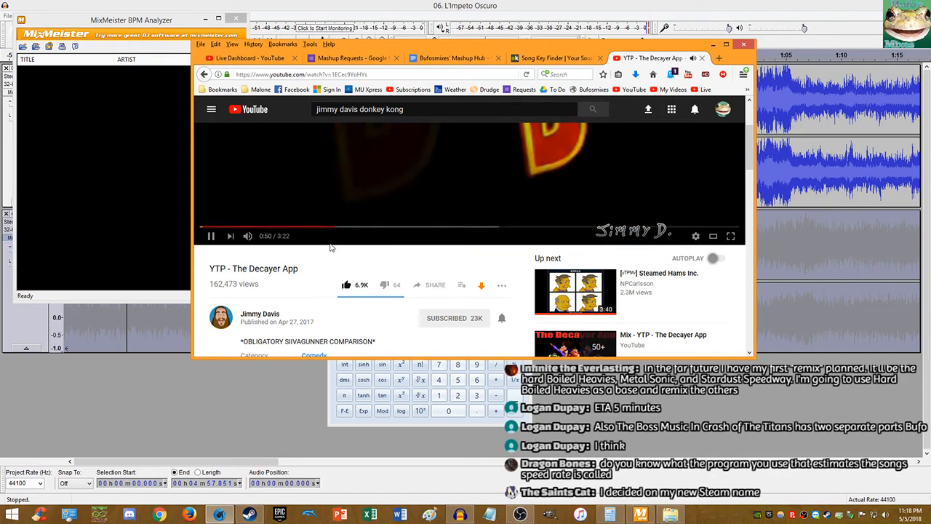
scroll(327, 244, up, 3)
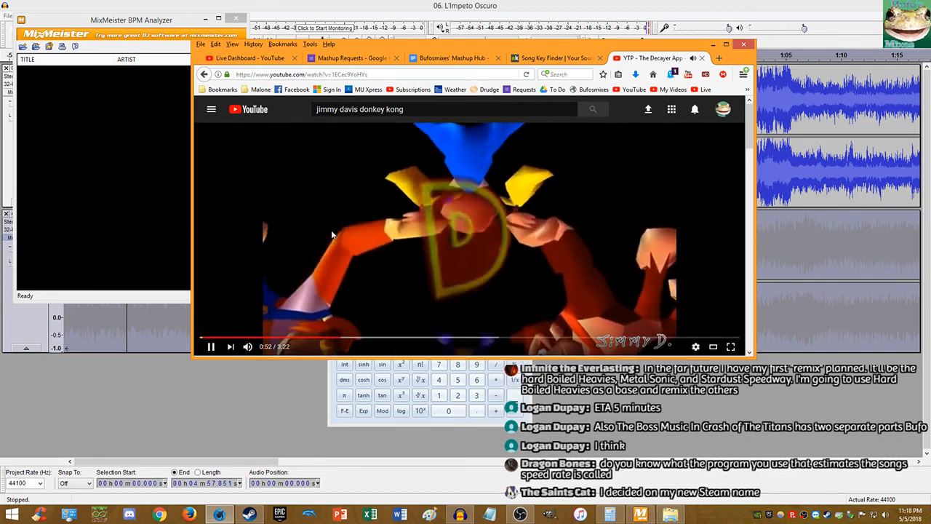
Step: Check the stream's chat messages on the YouTube Live Dashboard and return to the Decayer App video
click(254, 59)
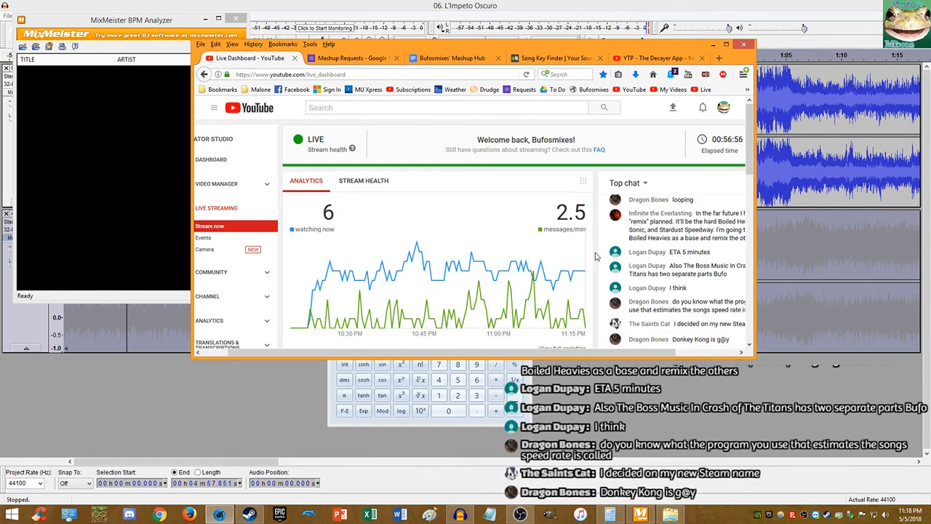
scroll(596, 256, down, 1)
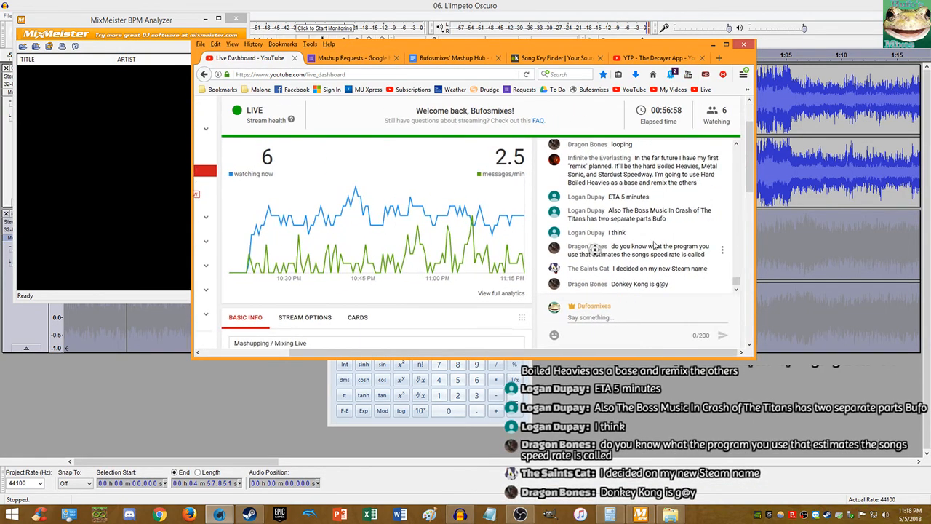
click(657, 59)
scroll(441, 163, down, 3)
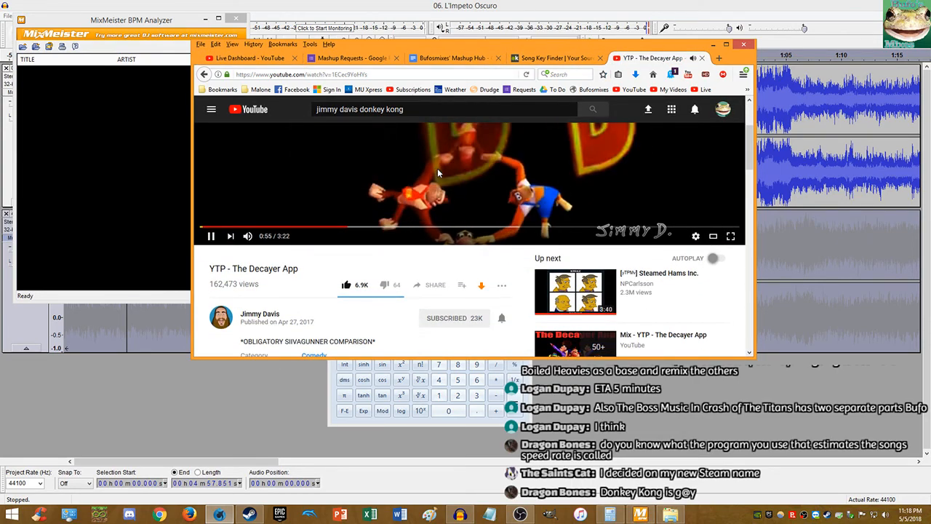
Step: Pause the video, check the Steam chat, and bring Audacity with the browser over it in front of the other windows
scroll(439, 177, up, 1)
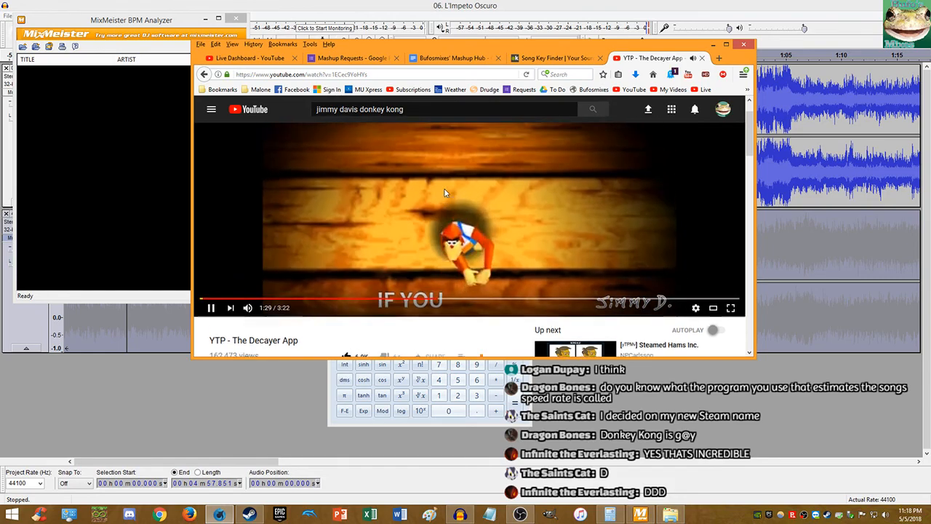
click(444, 188)
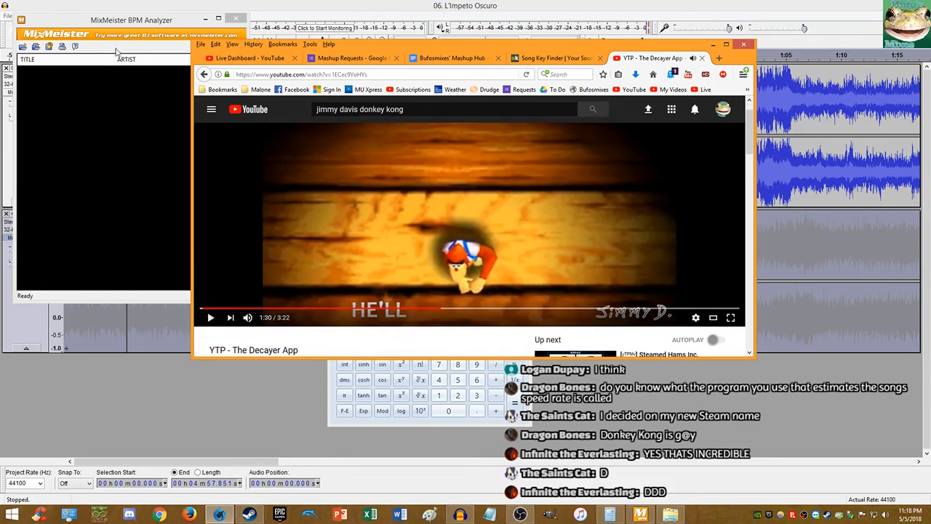
click(249, 514)
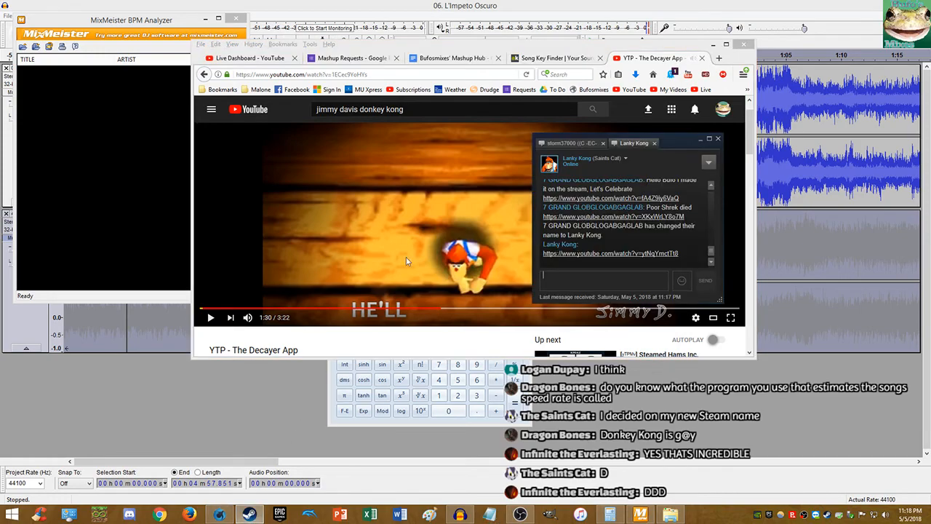
click(438, 17)
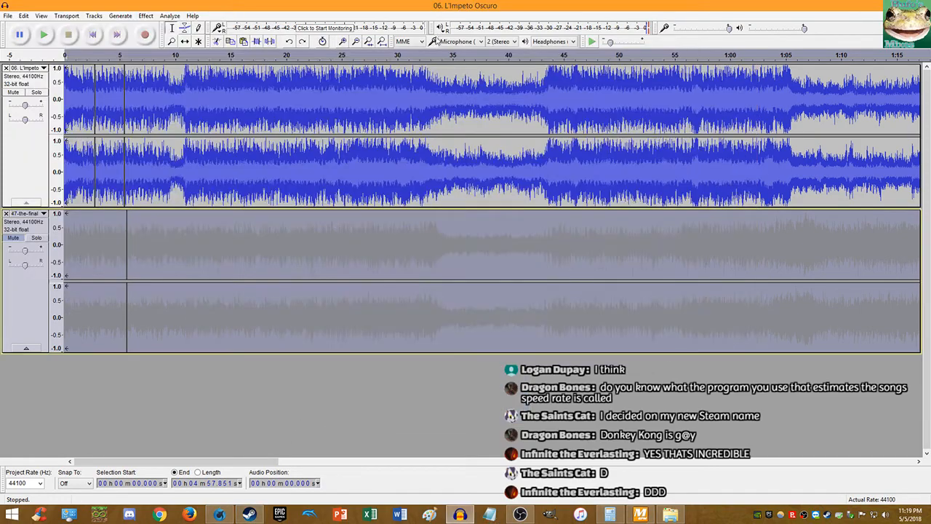
click(219, 514)
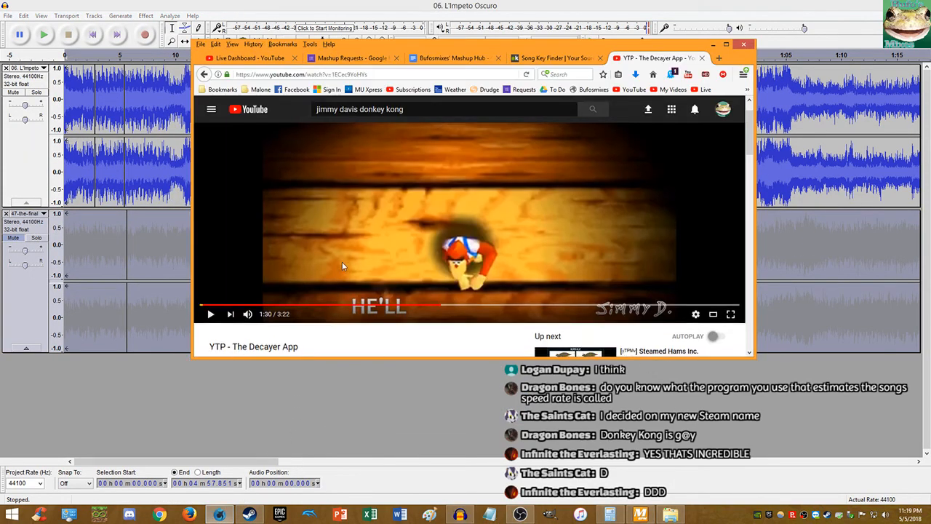
Step: Move the browser window farther up and enlarge it so the whole player and the video title fit inside
scroll(305, 273, down, 3)
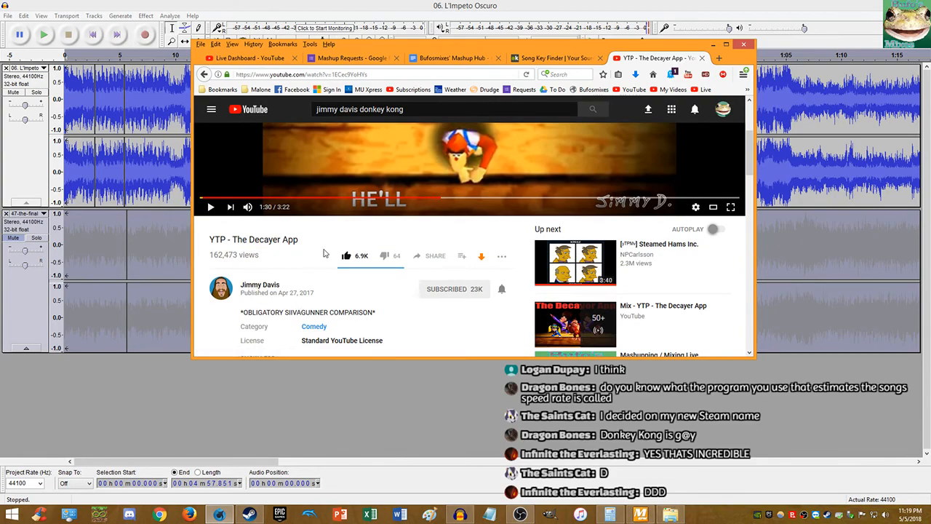
scroll(326, 253, up, 3)
drag(594, 48, 492, 20)
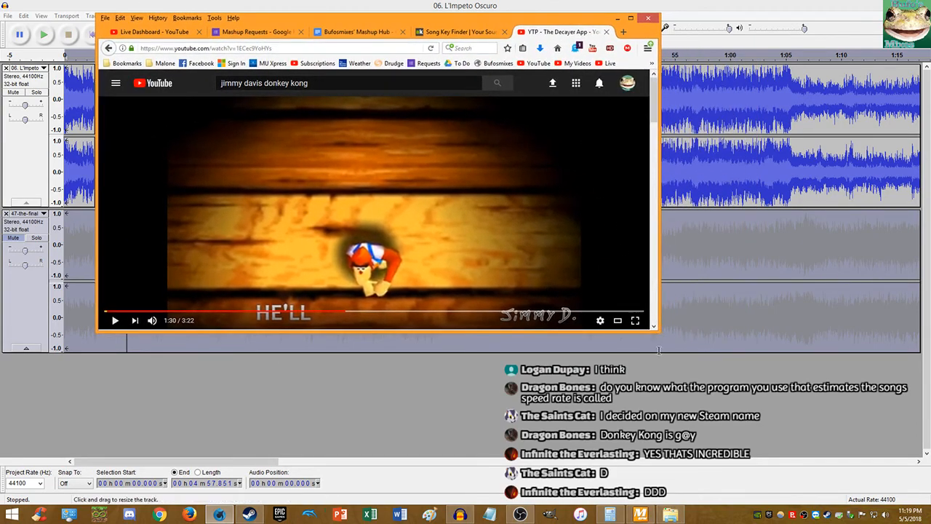
drag(662, 335, 742, 354)
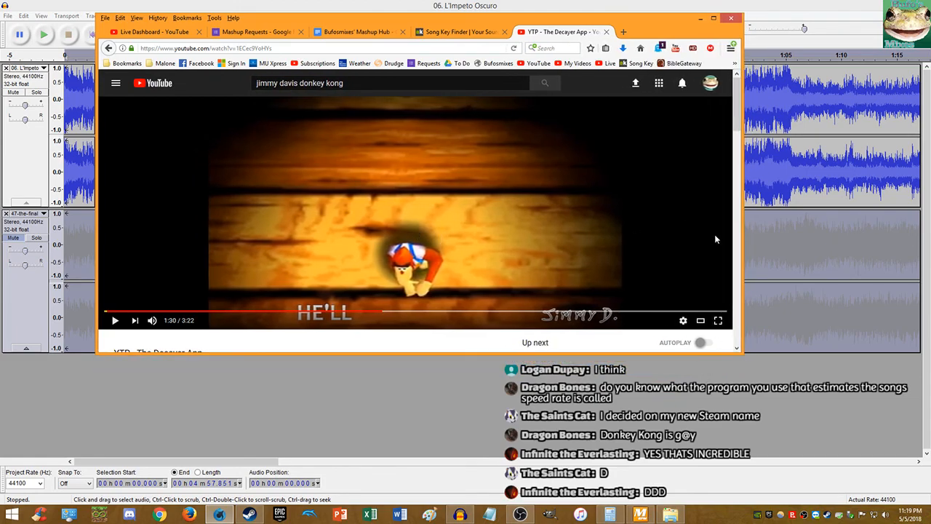
drag(742, 353, 745, 388)
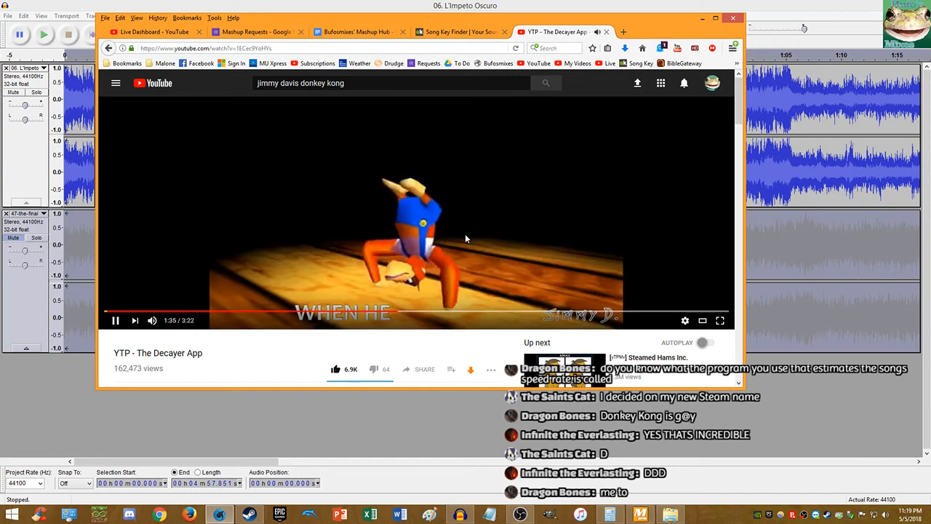
Step: Pause the Decayer App video at 1:36 and resume its playback
click(466, 238)
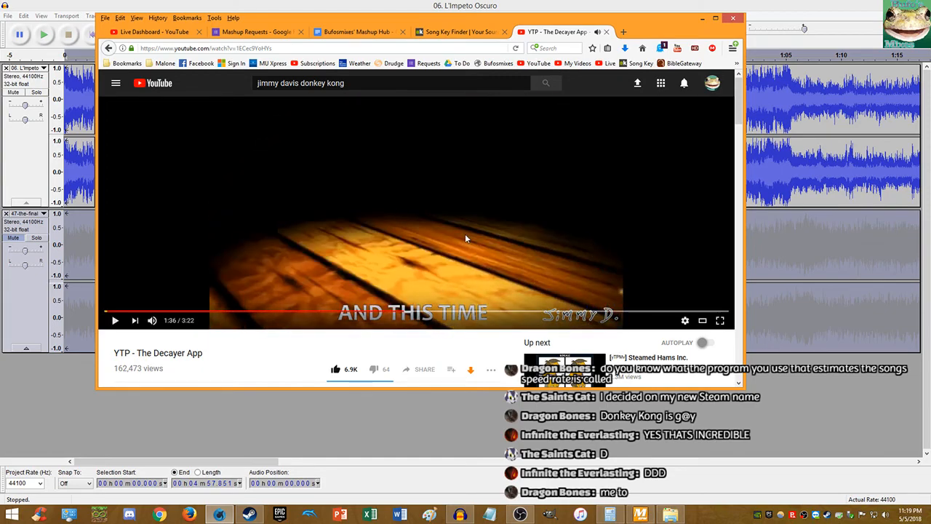
click(467, 238)
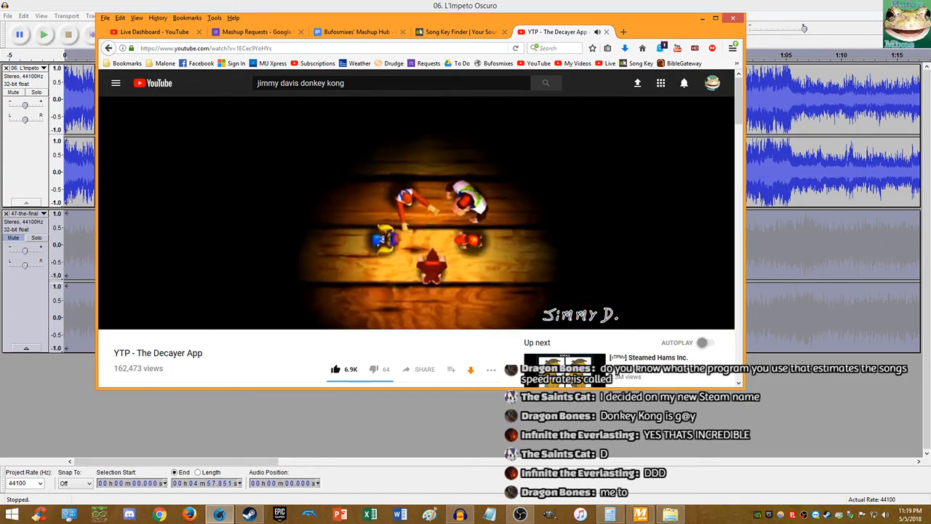
Step: Finish watching the Decayer App video, then close its tab and move the browser window off the visible screen
click(465, 233)
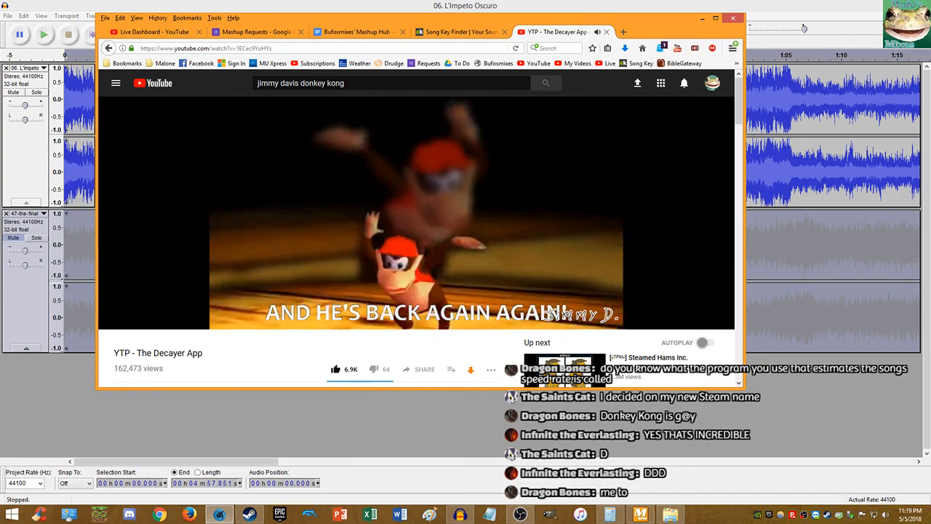
scroll(451, 239, down, 2)
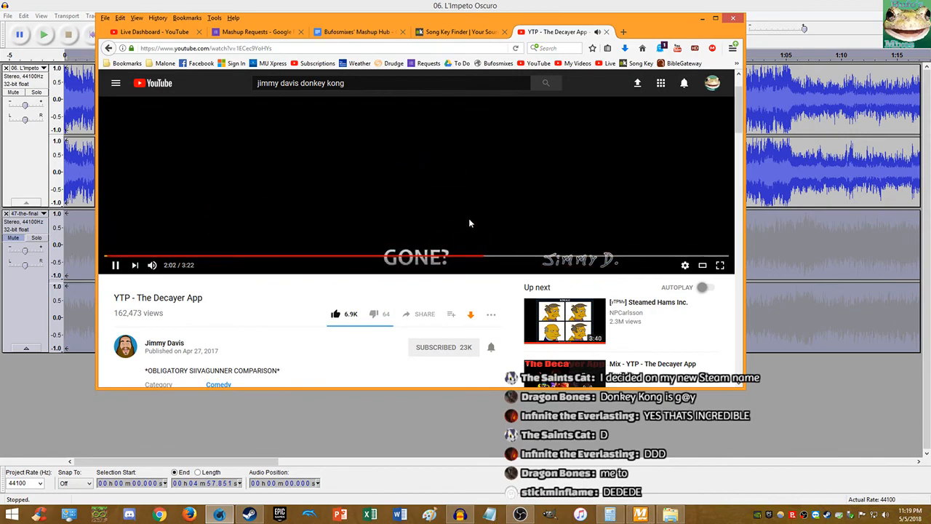
scroll(470, 223, up, 2)
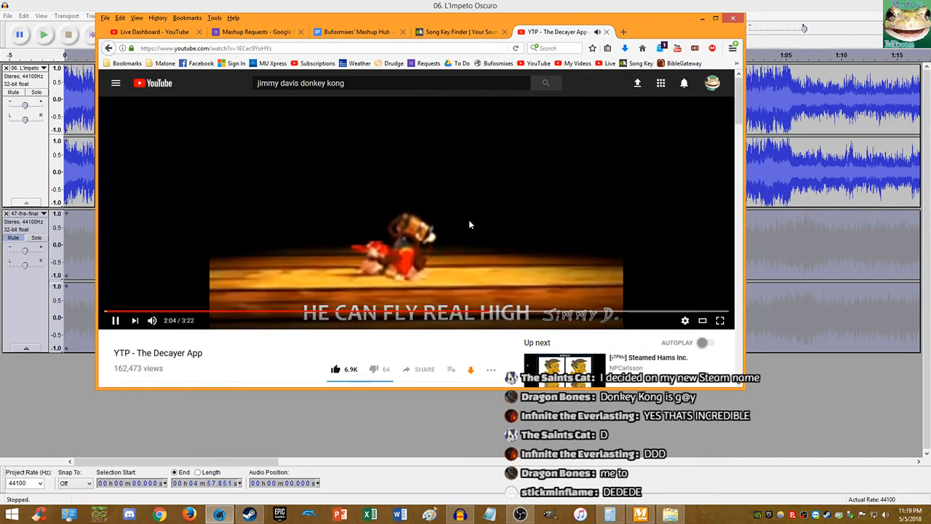
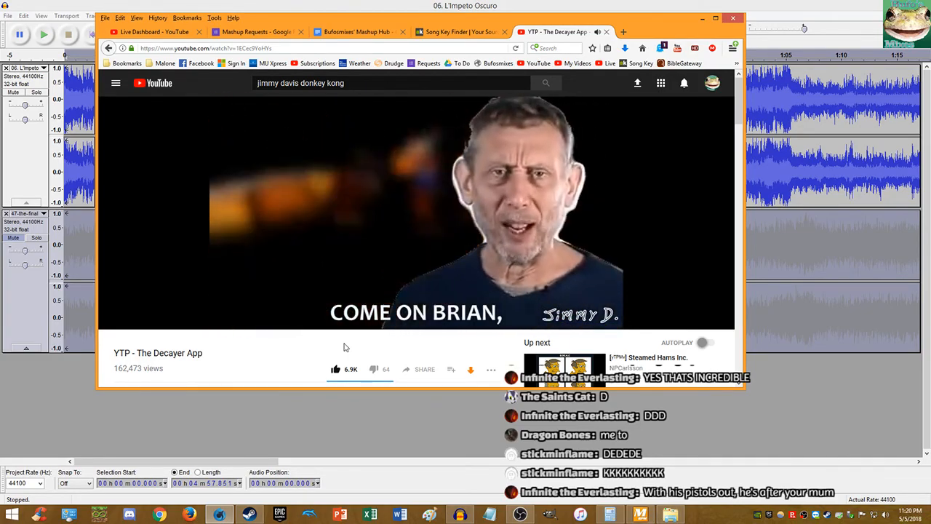
middle_click(532, 34)
drag(537, 32, 930, 21)
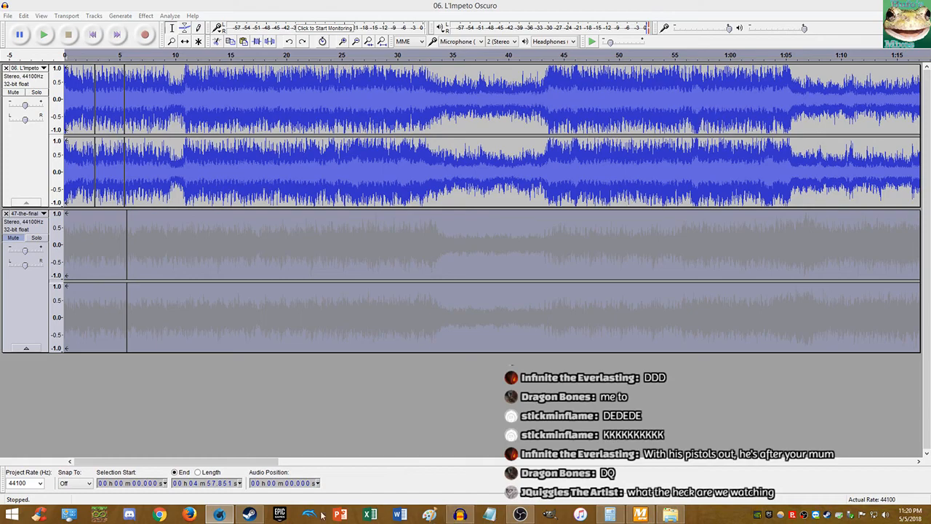
Step: Open the latest YouTube link from the Steam chat, watch the start of NUCL-HE-AR, then close it and return to Audacity
click(250, 514)
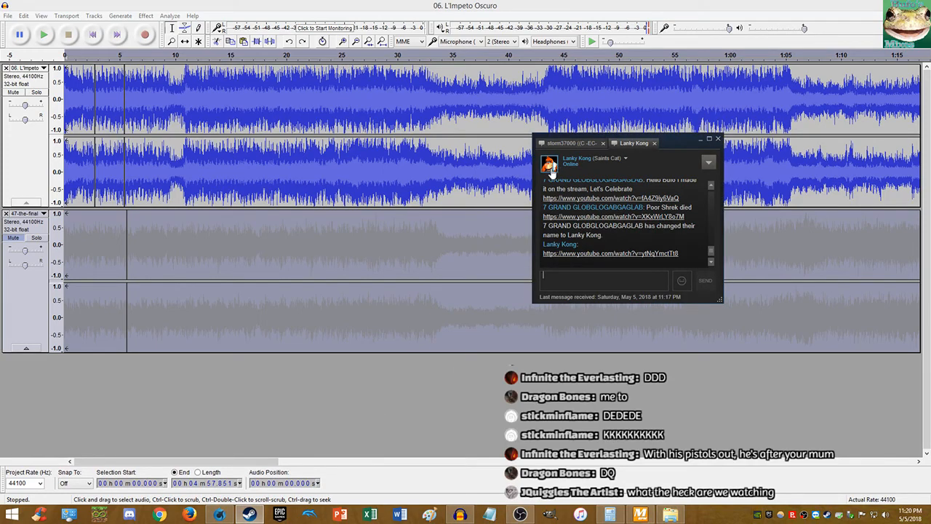
click(610, 253)
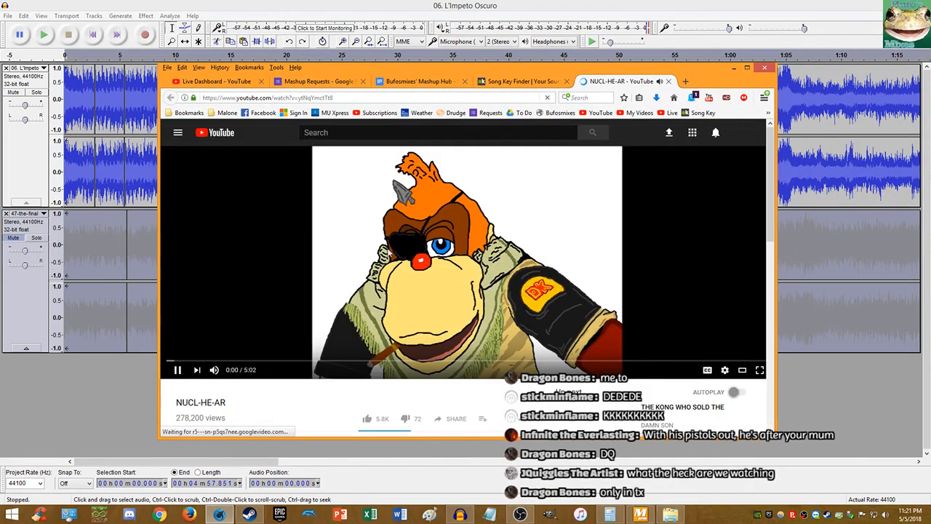
click(184, 361)
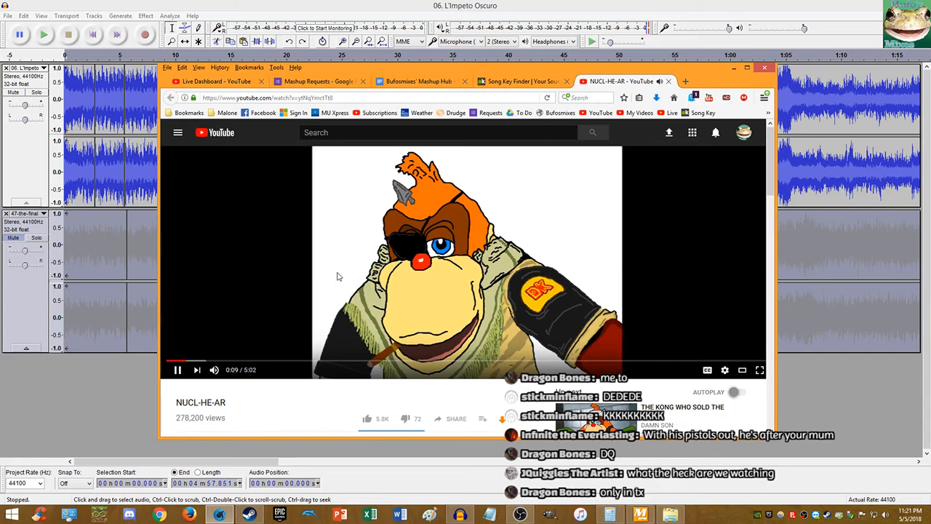
middle_click(621, 81)
drag(552, 66, 930, 131)
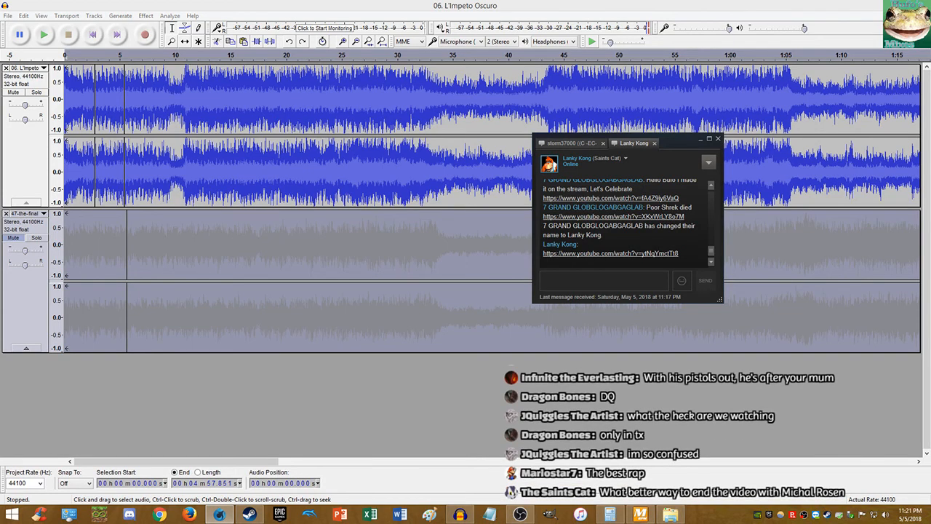
click(268, 299)
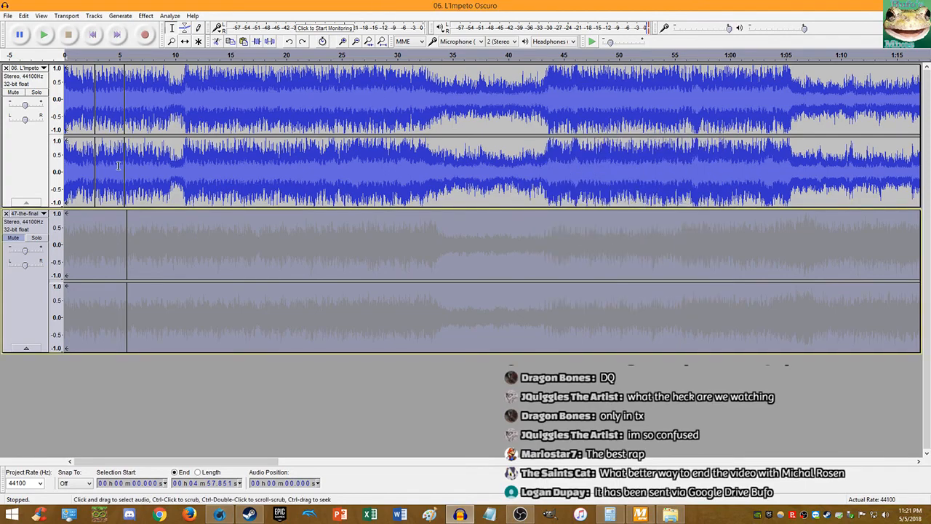
Step: Analyze The Final Antasma Battle and L'Impeto Oscuro in MixMeister BPM Analyzer and move its window toward the middle of Audacity
click(641, 515)
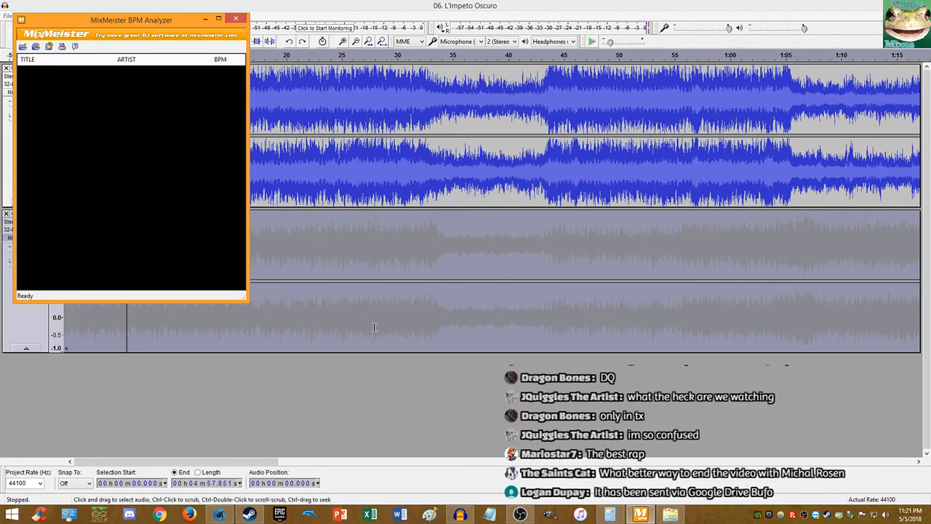
drag(464, 200, 110, 190)
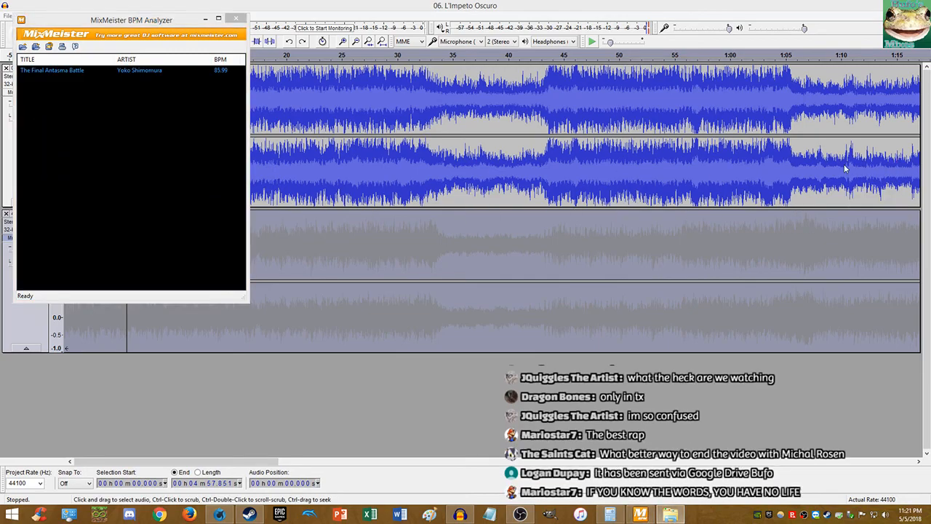
drag(153, 195, 107, 187)
drag(157, 25, 309, 94)
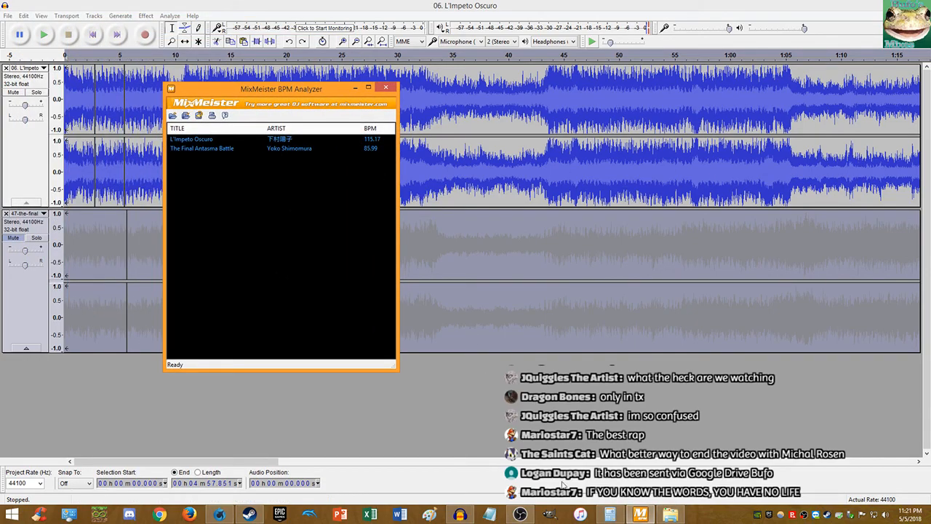
Step: Calculate the percentage increase from 85.99 to 115.17 BPM in Calculator by dividing, subtracting 1 and multiplying by 100
click(610, 514)
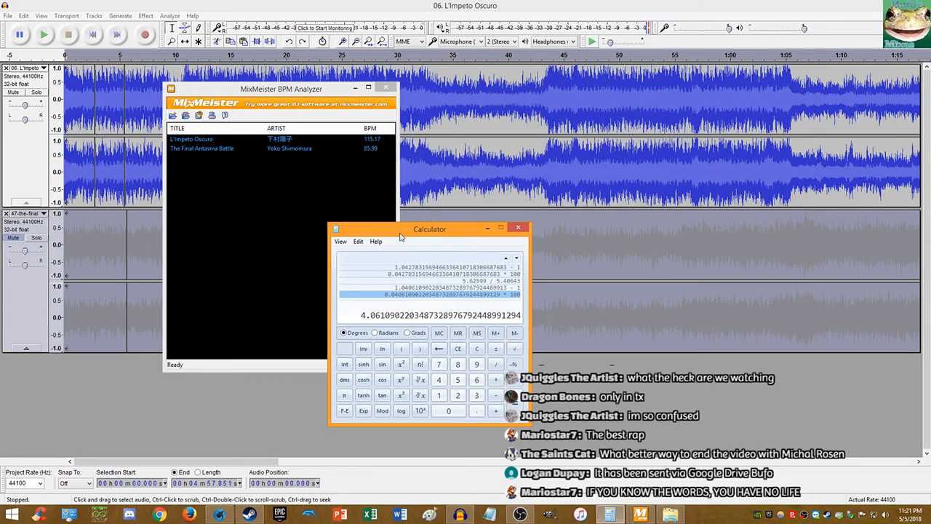
text(1.15)
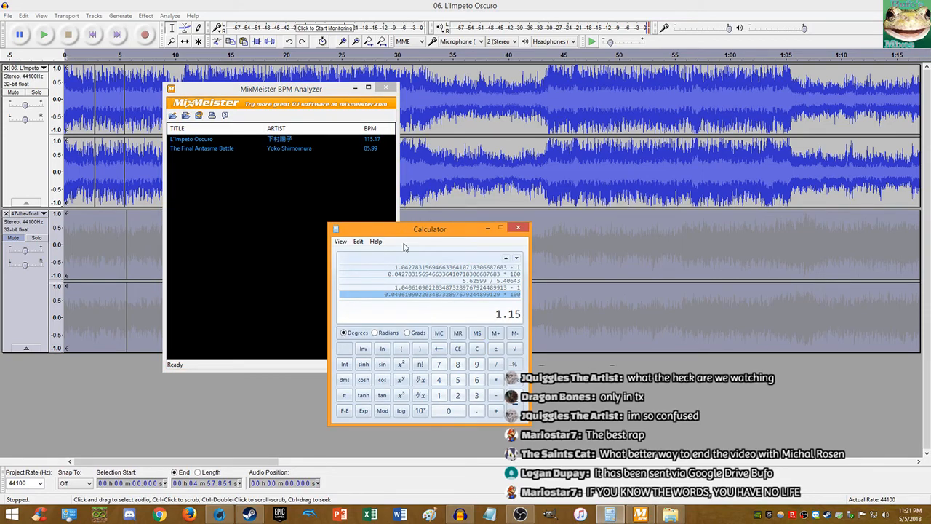
text(17)
click(478, 350)
text(115.17 / 85.99)
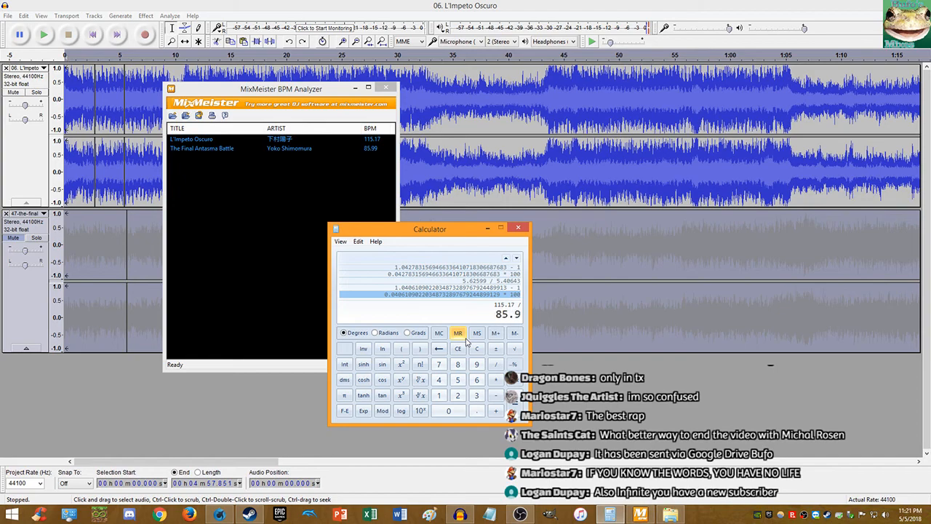
key(Return)
text(-1)
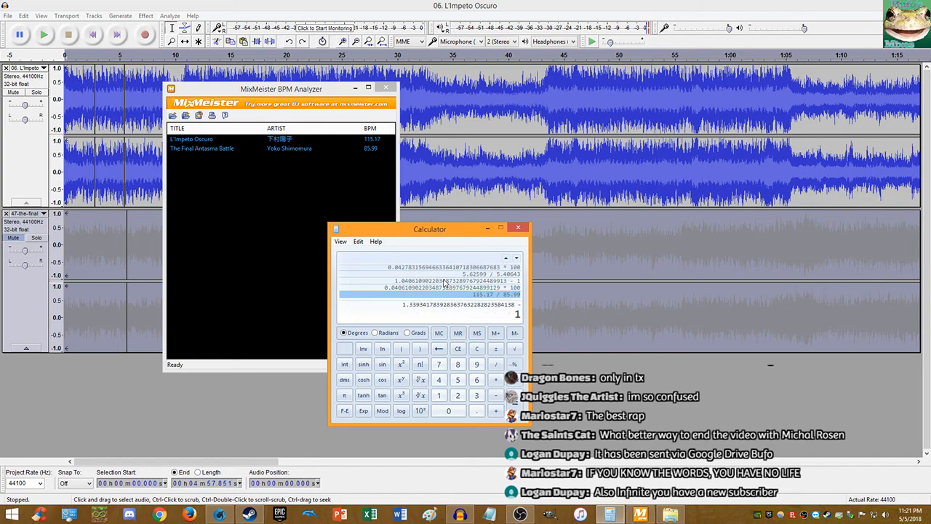
key(Return)
text(*100)
key(Return)
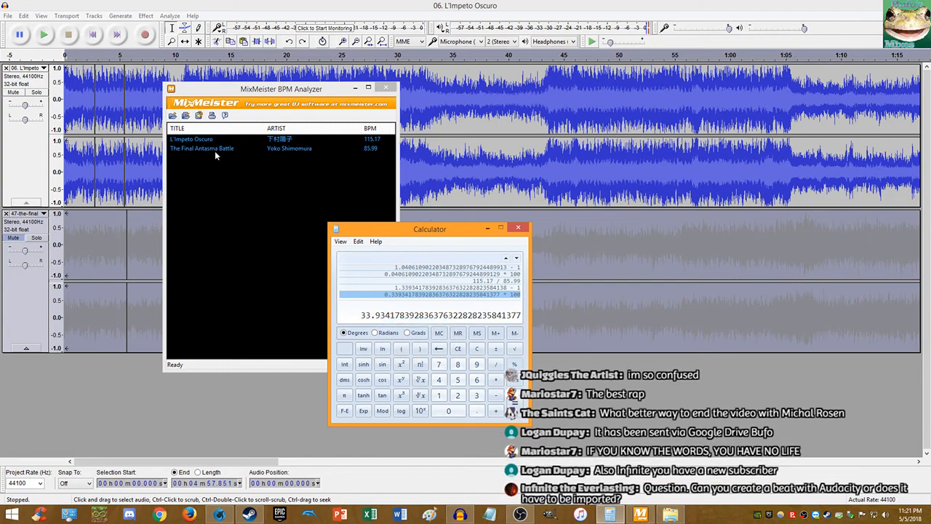
Step: Apply Change Tempo at 33.934 percent to the 47-the-final track in Audacity and unmute it
click(138, 6)
click(24, 17)
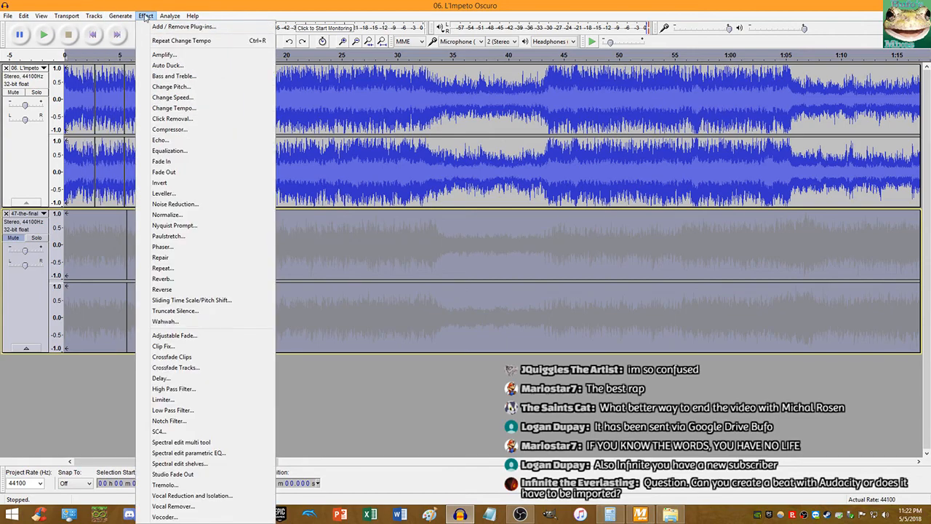
click(167, 110)
text(33.934)
click(496, 296)
click(12, 240)
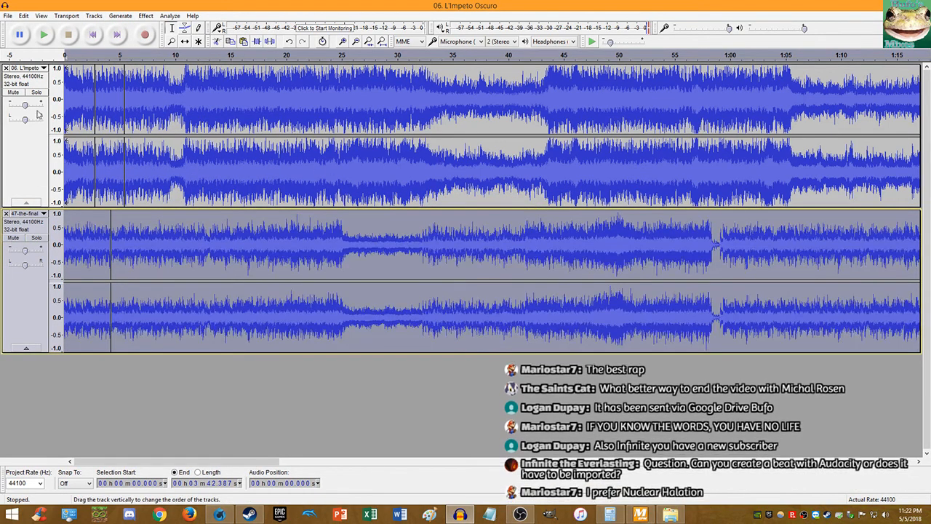
Step: Play both tracks together from the beginning to check how their beats line up, and stop playback
key(space)
scroll(101, 120, up, 5)
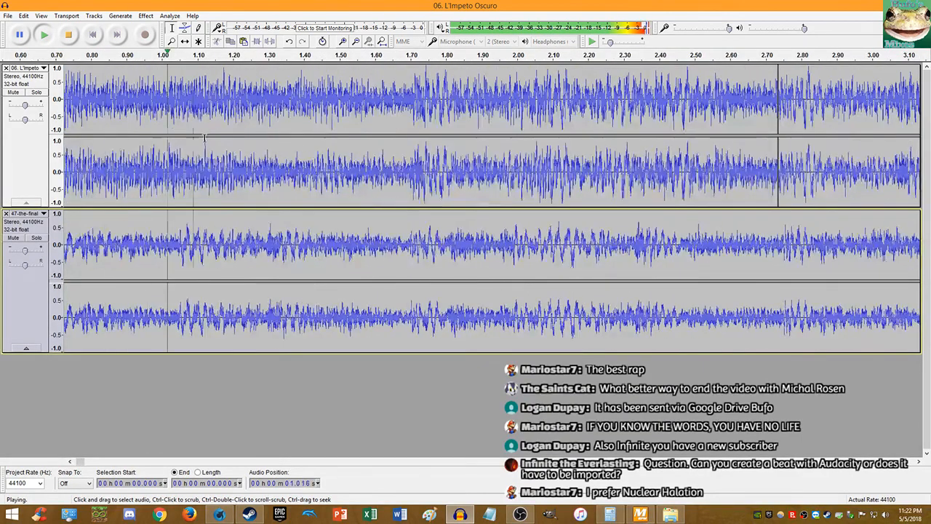
scroll(219, 144, down, 1)
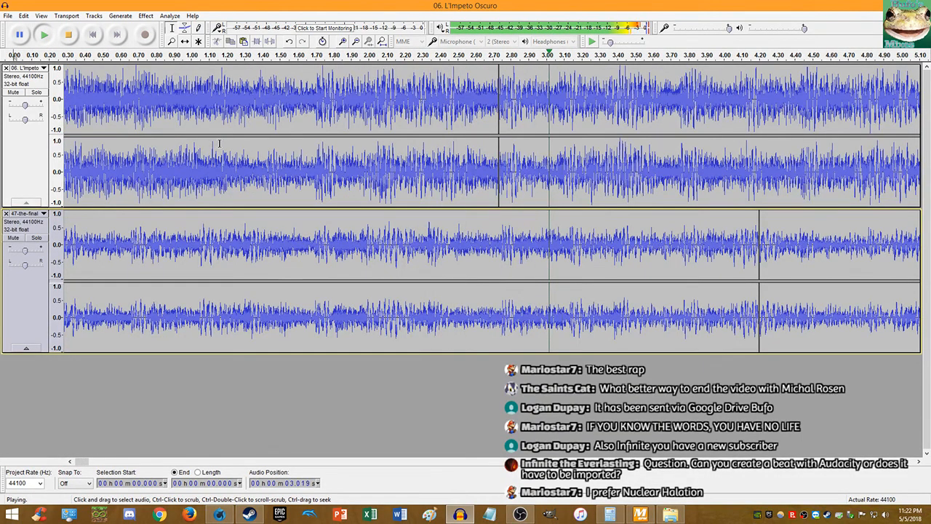
scroll(219, 156, down, 1)
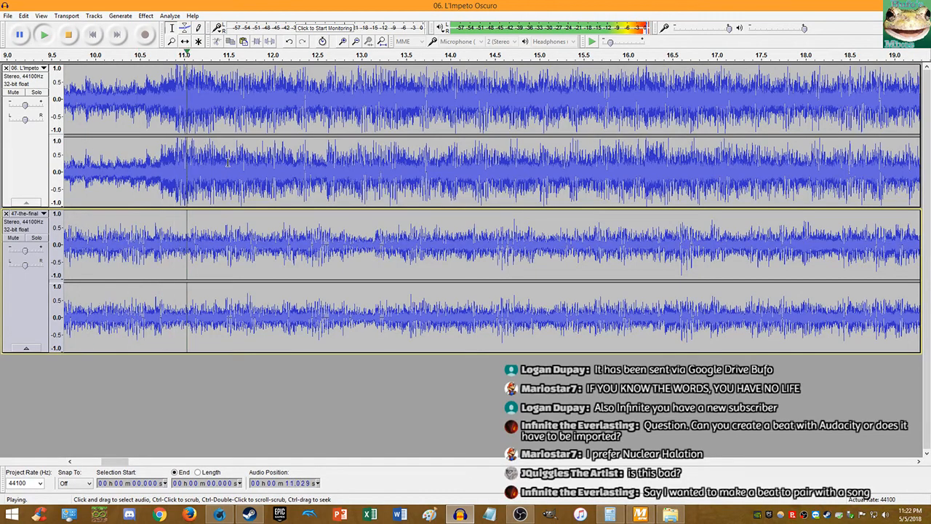
scroll(258, 175, down, 2)
scroll(257, 174, up, 4)
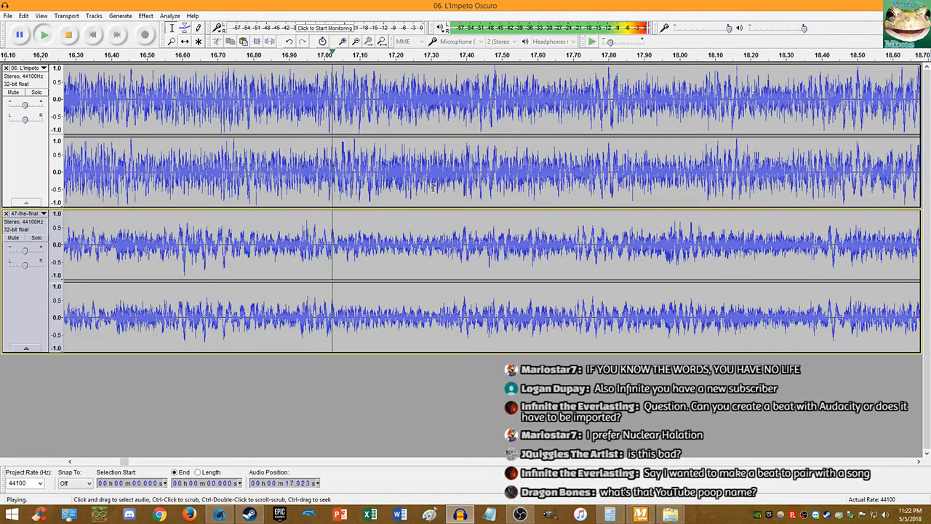
click(73, 38)
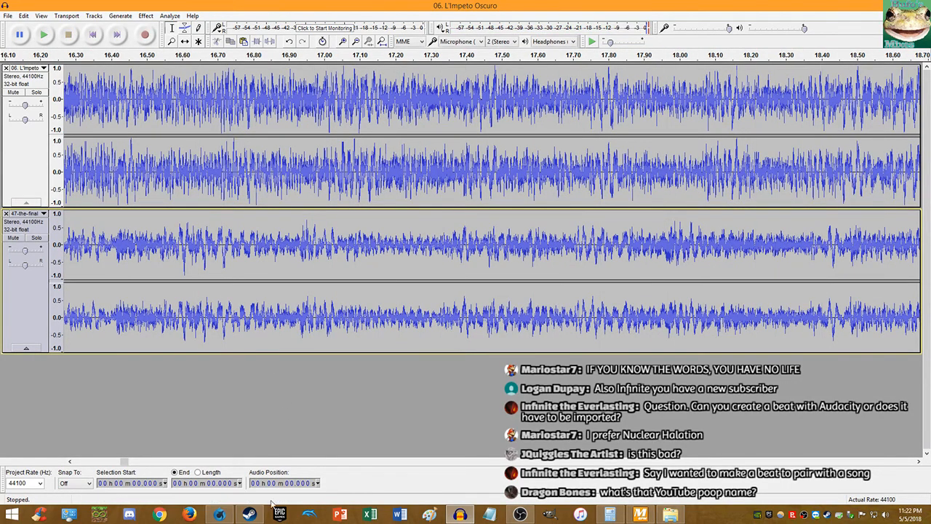
Step: Post the Decayer App video link in the stream chat through the browser and return to Audacity
click(220, 514)
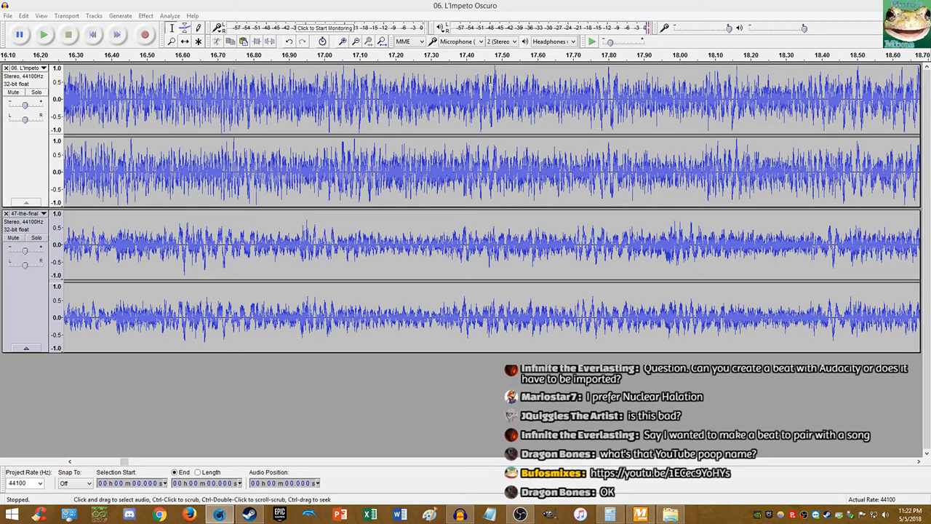
click(368, 5)
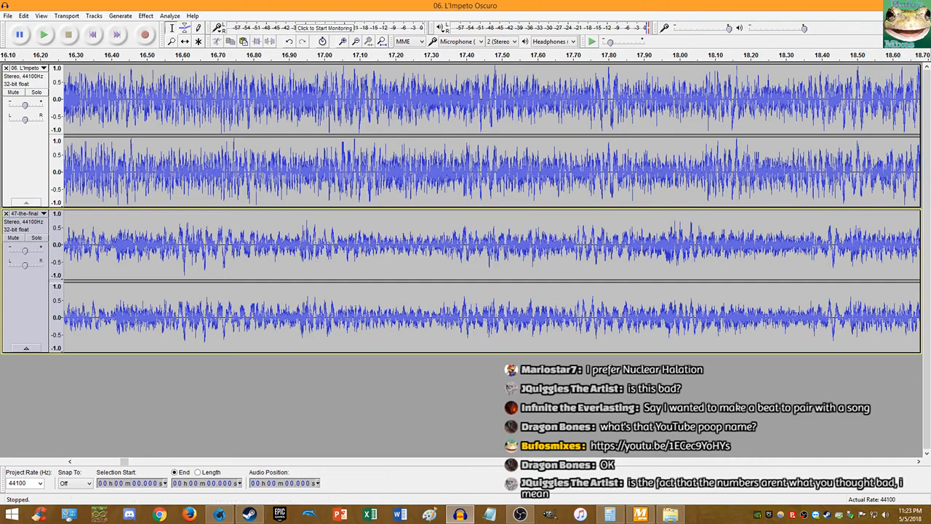
Step: Bring up MixMeister BPM Analyzer, Calculator and the browser's audiokeychain tempo results over Audacity
click(633, 515)
click(610, 514)
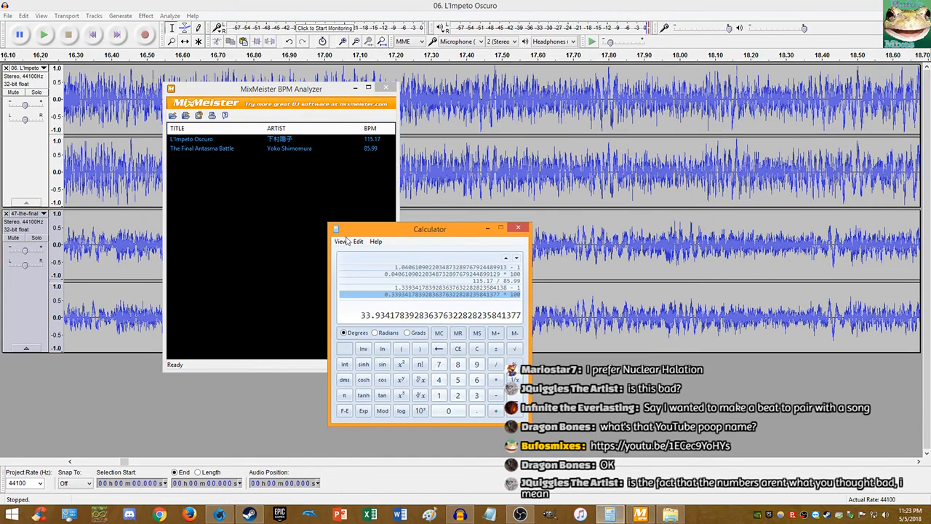
drag(380, 231, 452, 178)
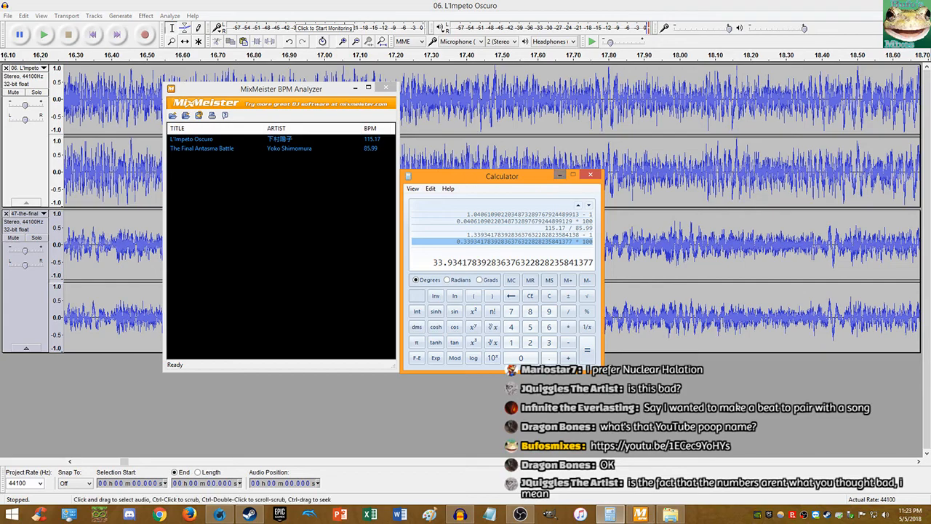
click(219, 514)
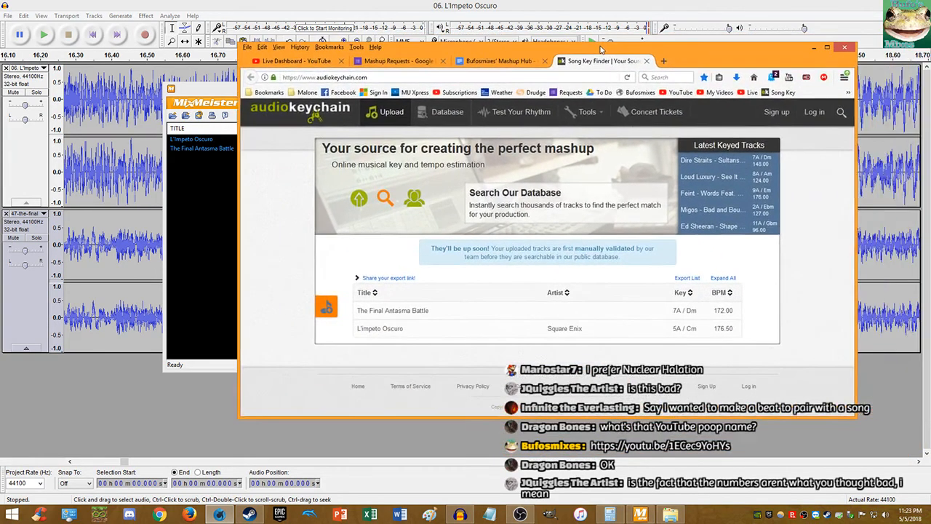
drag(656, 89, 574, 49)
Step: Calculate the percentage increase from 172 to 176.5 BPM in Calculator by dividing, subtracting 1 and multiplying by 100
click(610, 514)
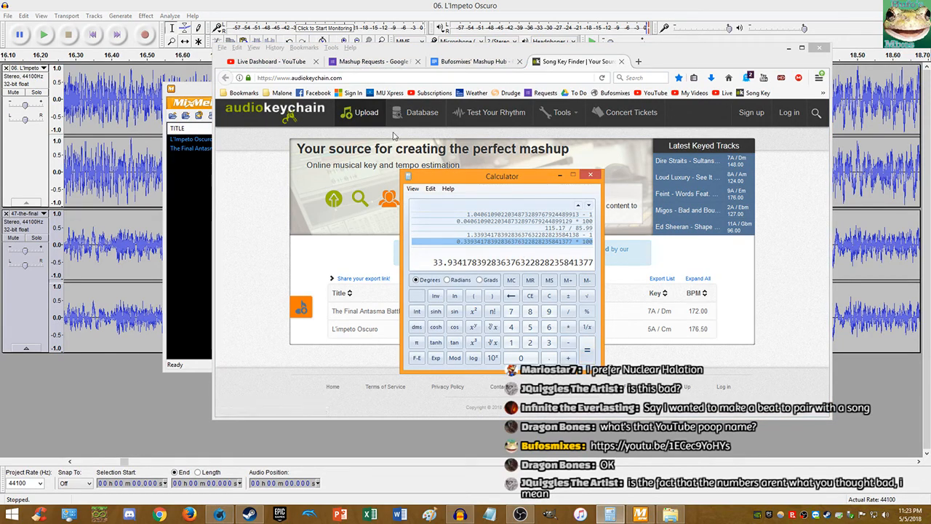
text(176)
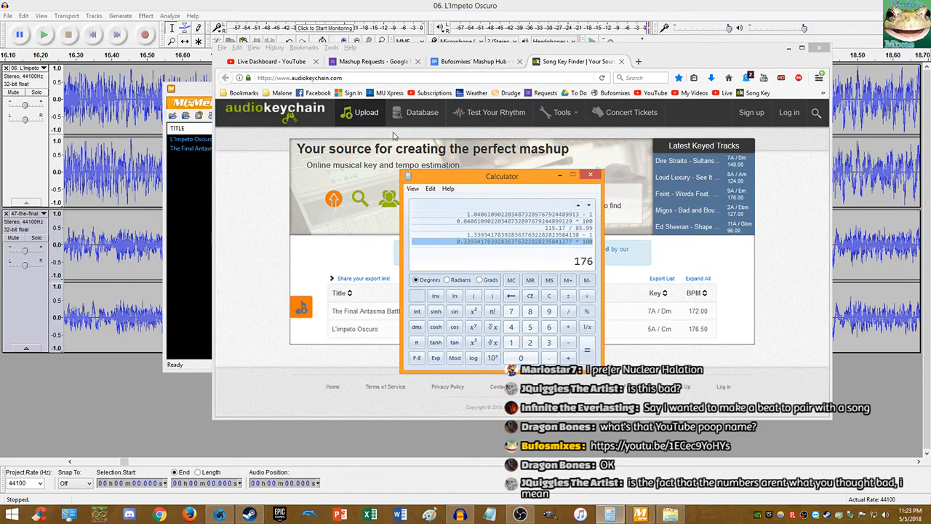
text(.5)
key(slash)
text(14)
key(BackSpace)
text(72)
key(Return)
text(-1)
key(Return)
text(*100)
key(Return)
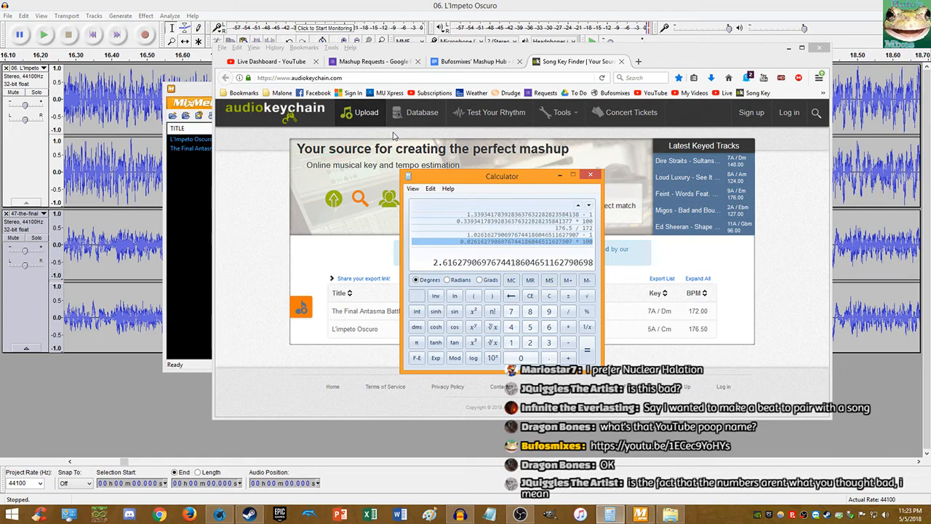
Step: Copy the calculated percentage and move Calculator aside to uncover the audiokeychain track list
right_click(452, 264)
click(468, 271)
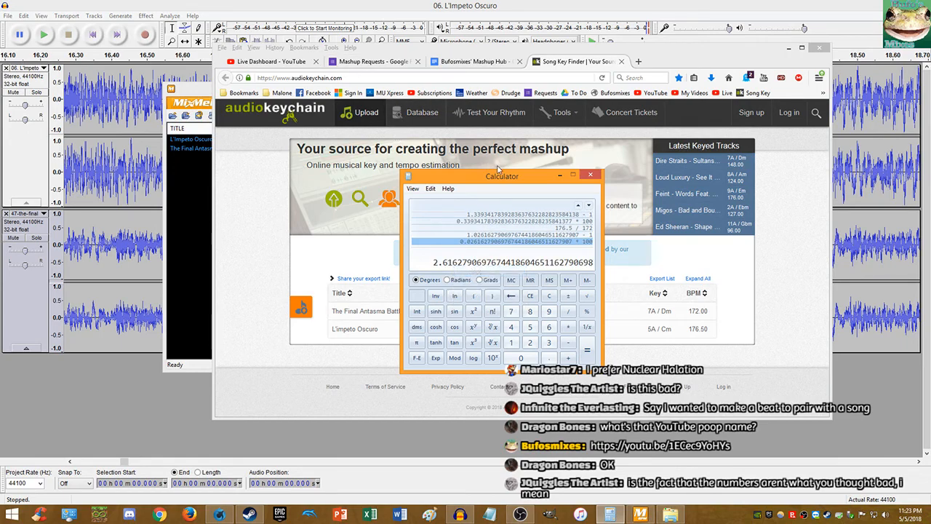
drag(495, 177, 195, 154)
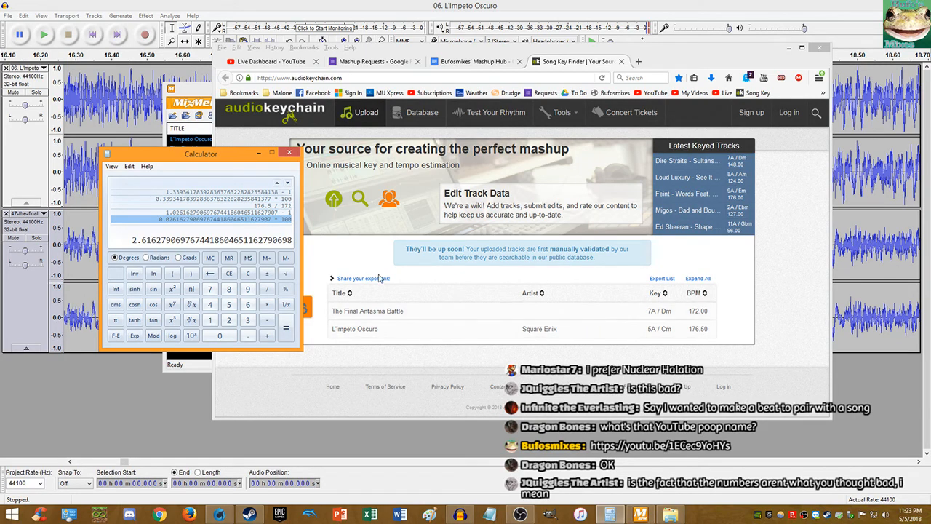
Step: Move the browser window out of the way and bring Audacity back to the front
drag(481, 48, 930, 131)
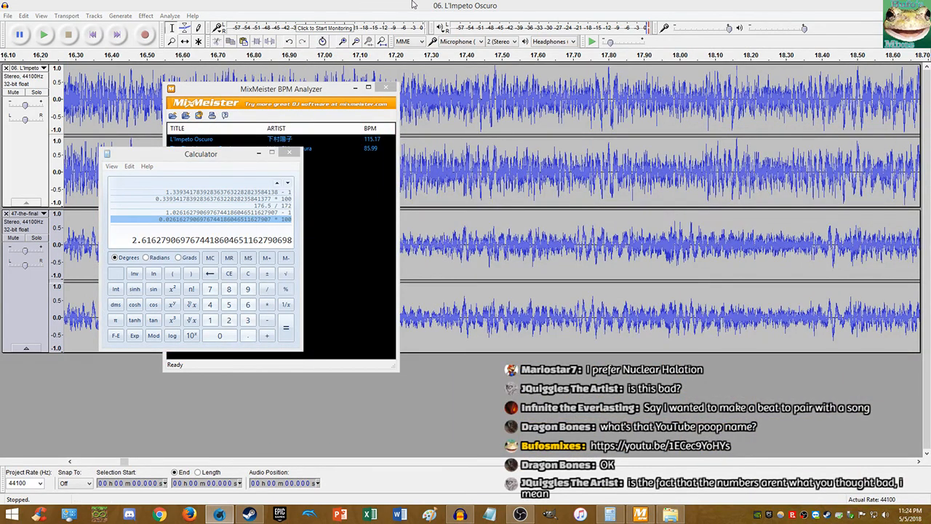
click(412, 5)
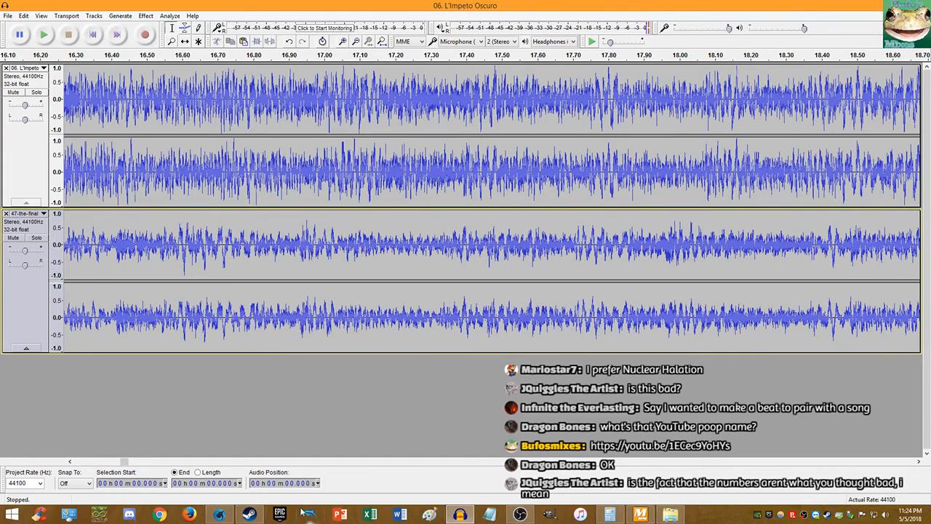
Step: Open the YouTube video linked in the latest Steam chat message and watch it, skipping ahead and dismissing the banner ad
click(248, 515)
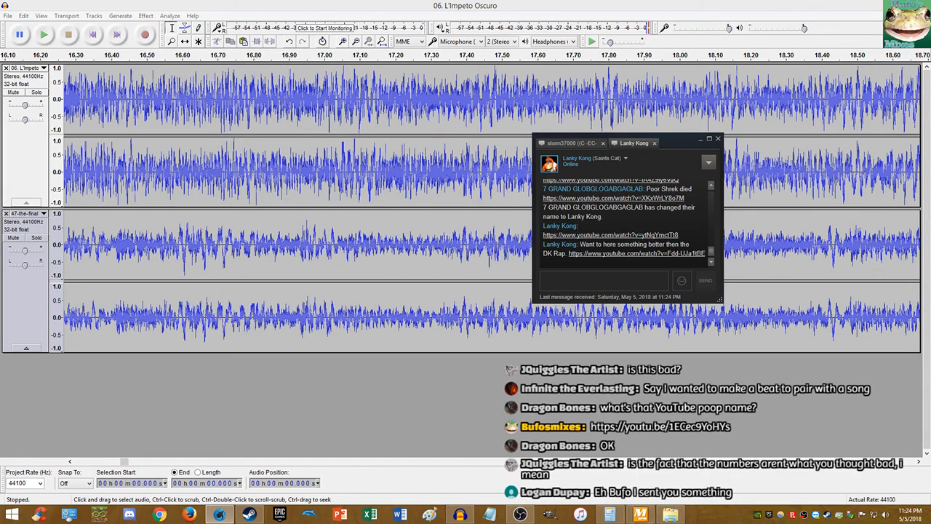
click(219, 514)
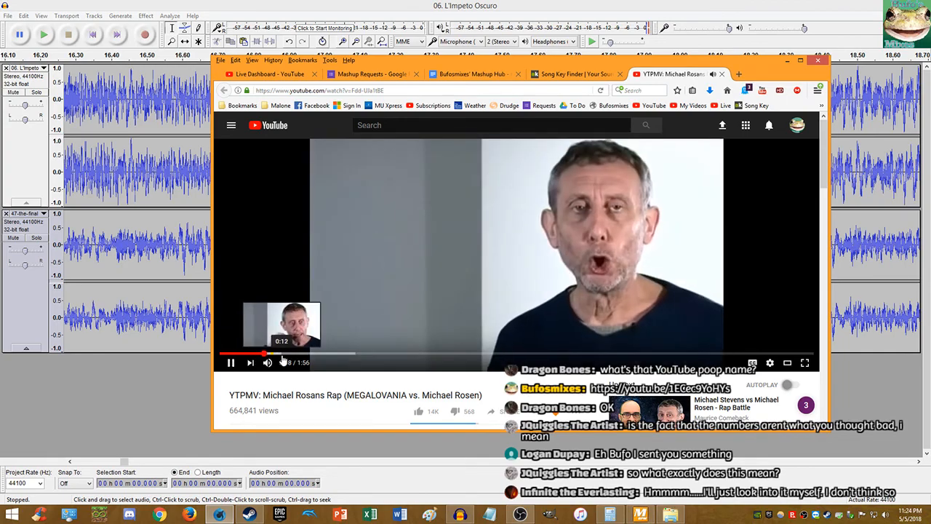
click(283, 354)
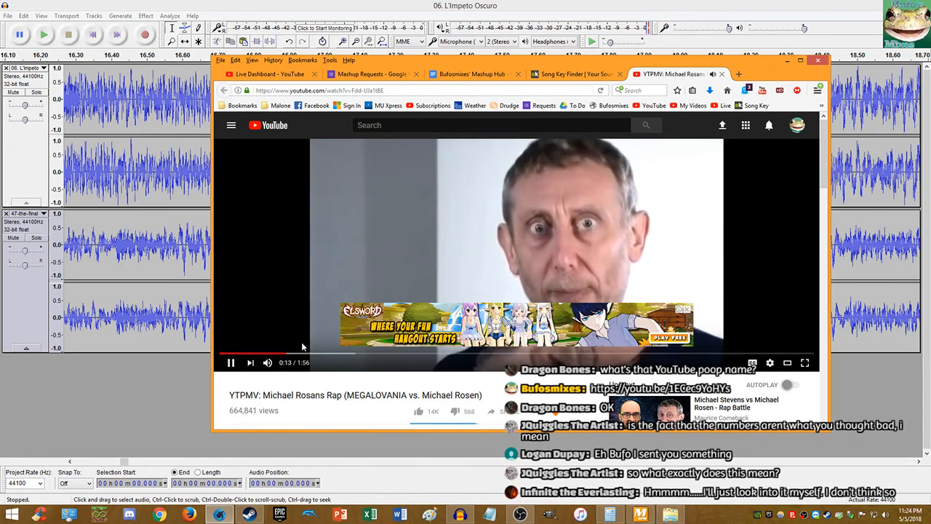
click(313, 280)
click(684, 311)
click(498, 245)
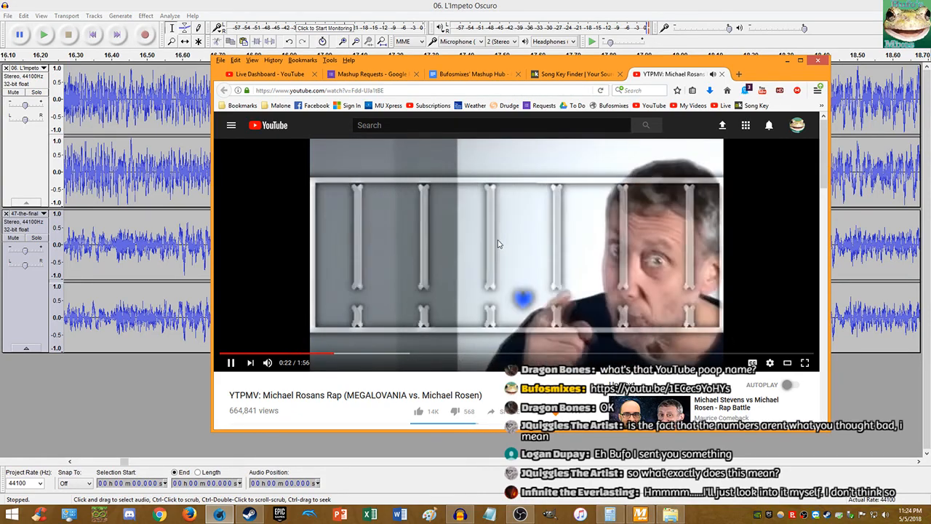
key(Right)
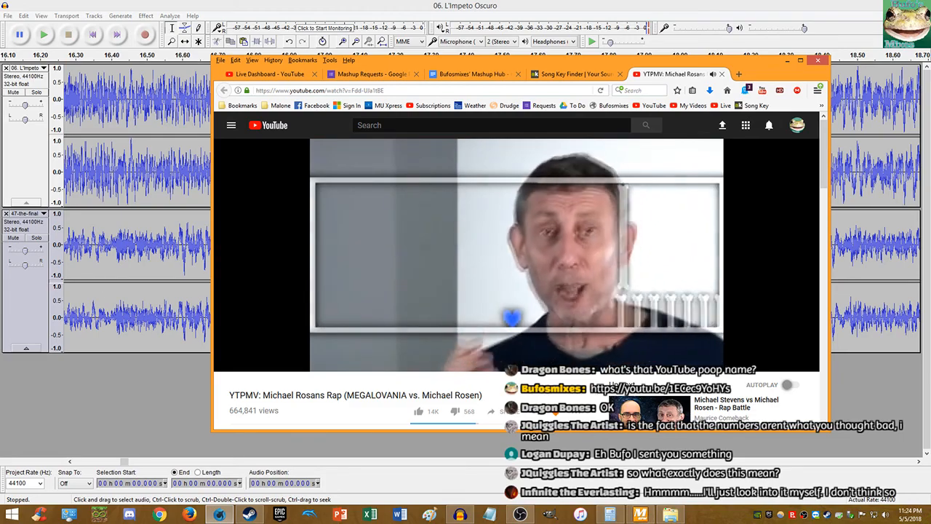
Step: Close the Michael Rosans Rap video tab, move the browser aside and return to Audacity
middle_click(657, 77)
drag(614, 63, 930, 72)
click(460, 514)
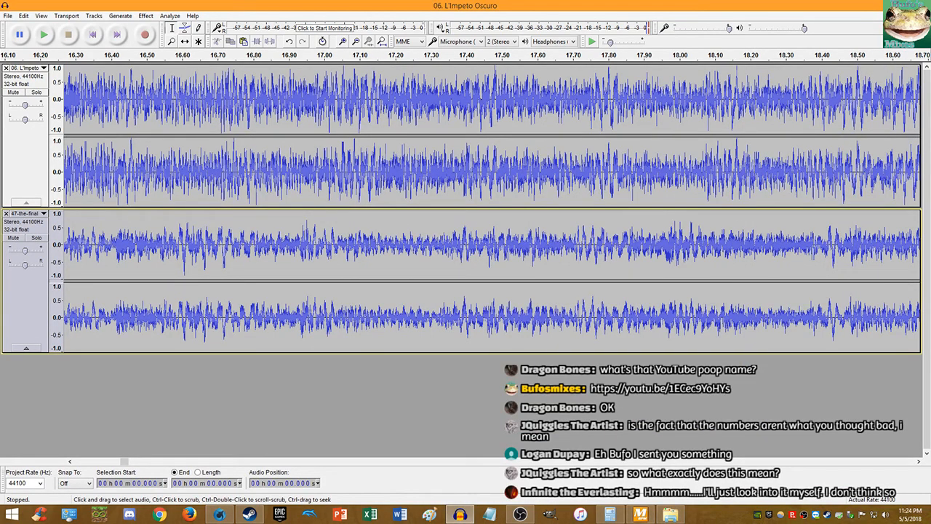
Step: Undo the earlier tempo change on the 47-the-final track and return the playhead to the start
click(19, 34)
click(24, 16)
click(38, 27)
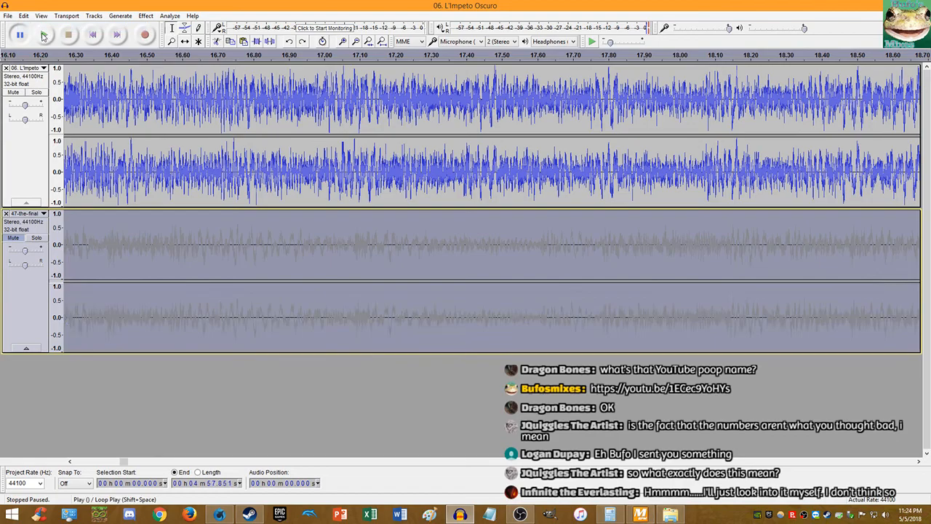
click(95, 38)
click(46, 36)
click(70, 35)
Step: Select the entire 47-the-final track and apply Change Tempo with the calculated increase of about 2.616 percent
scroll(164, 225, down, 6)
click(162, 227)
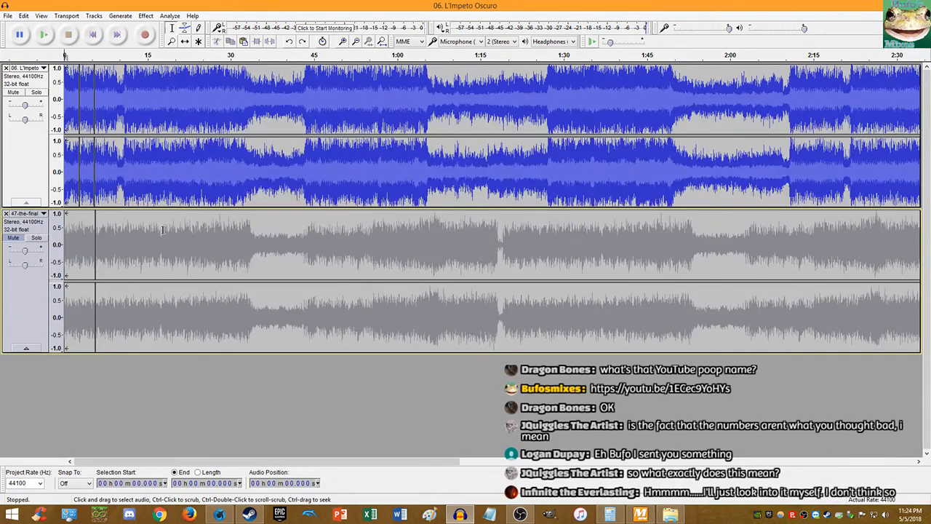
key(End)
key(shift+Home)
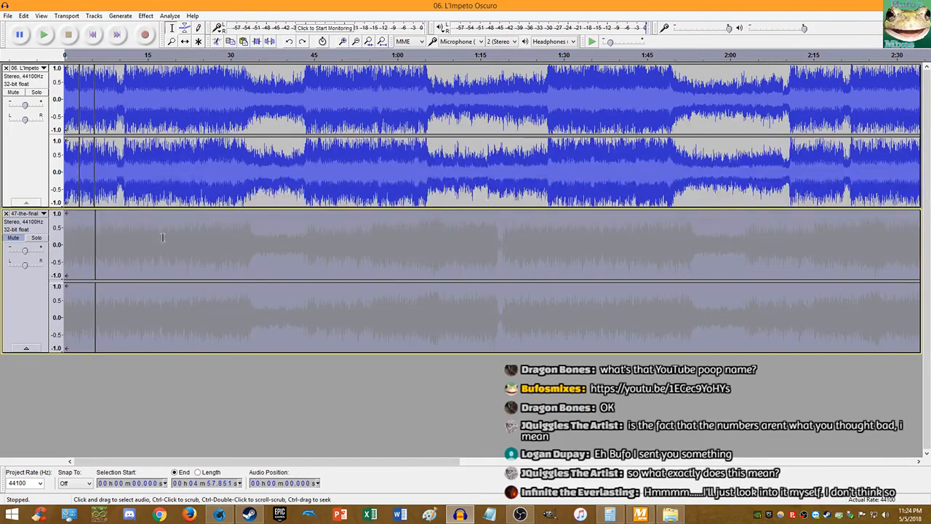
click(170, 16)
mouse_move(151, 17)
click(192, 107)
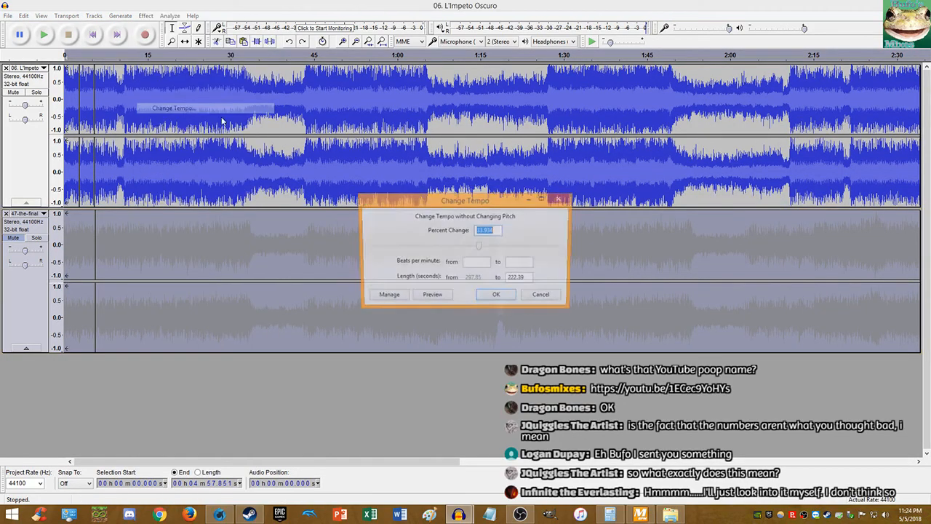
click(492, 298)
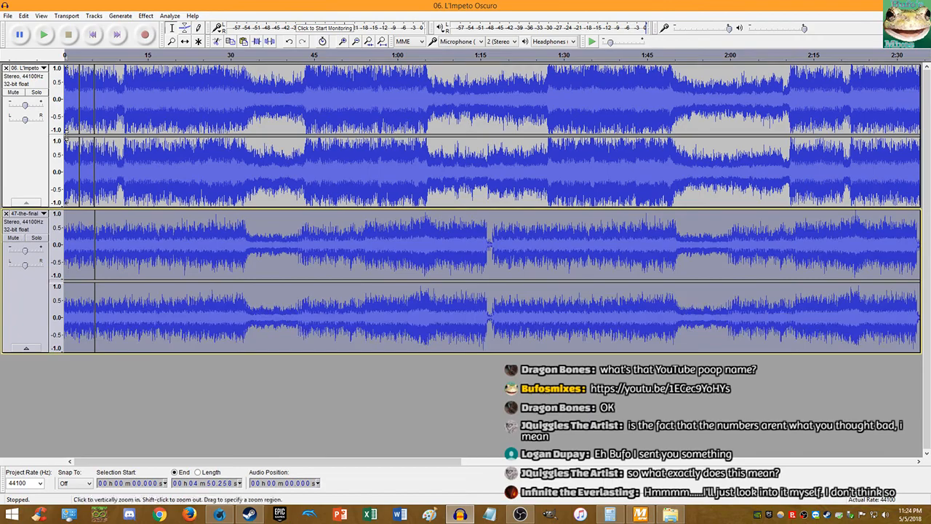
Step: Play both tracks together from the start to check how their tempos line up, and stop playback
click(51, 40)
scroll(147, 105, up, 4)
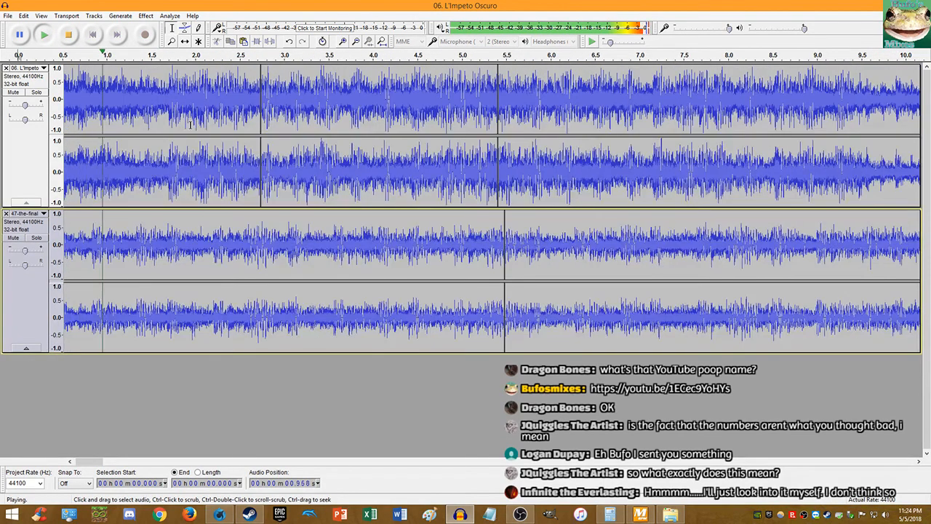
scroll(227, 134, up, 1)
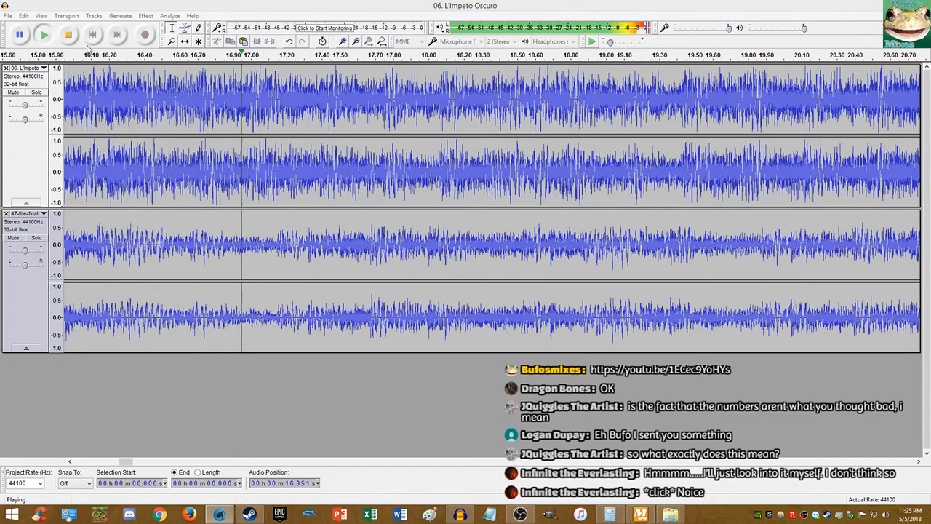
key(alt+Tab)
key(space)
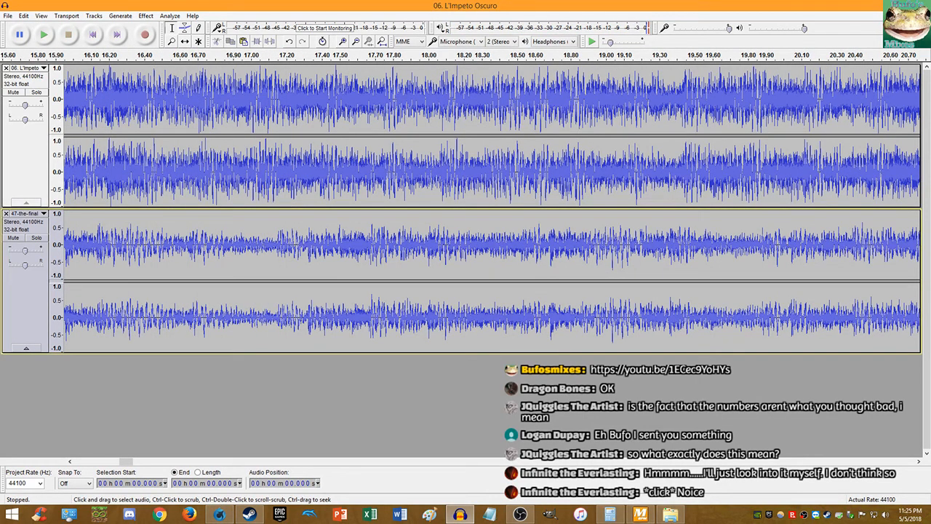
Step: Open What Hopes And Dreams Are Made Of.mp3 from the download dialog in MPC-HC, listen to it and close the player
key(alt+Tab)
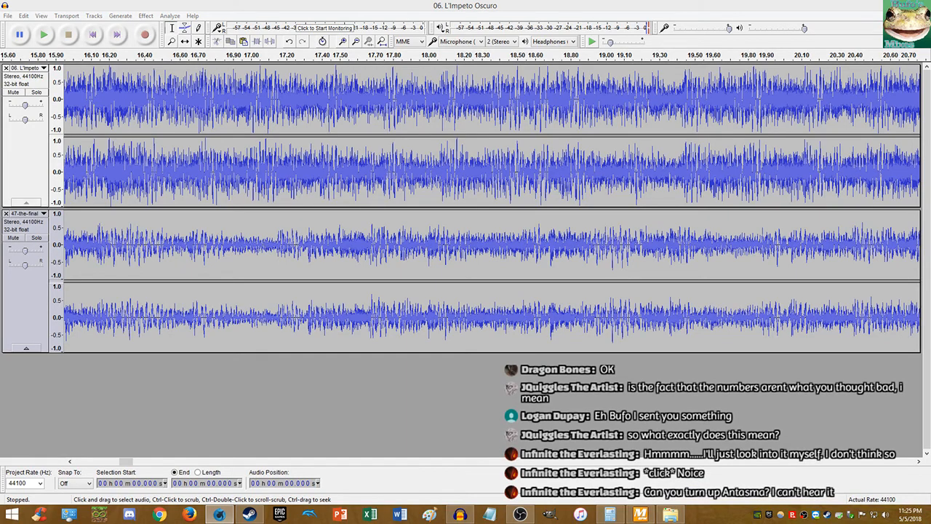
drag(930, 174, 630, 161)
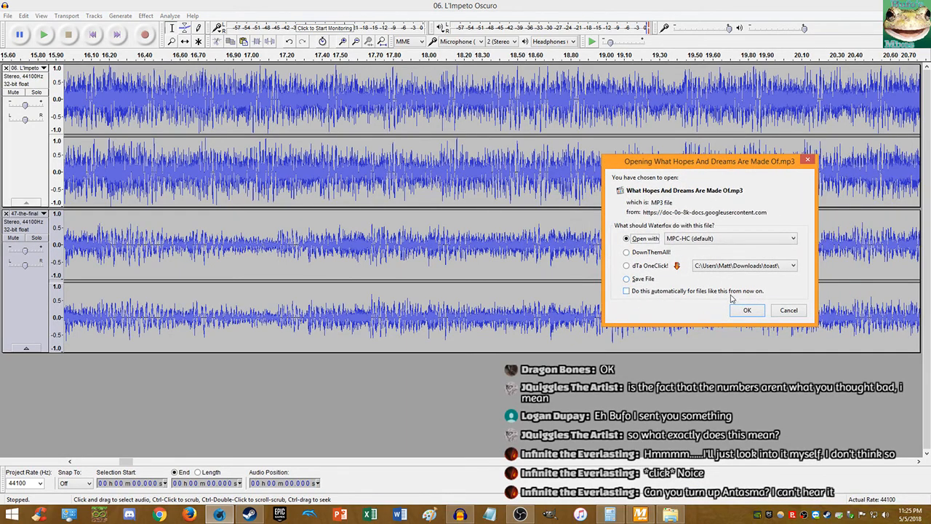
click(742, 307)
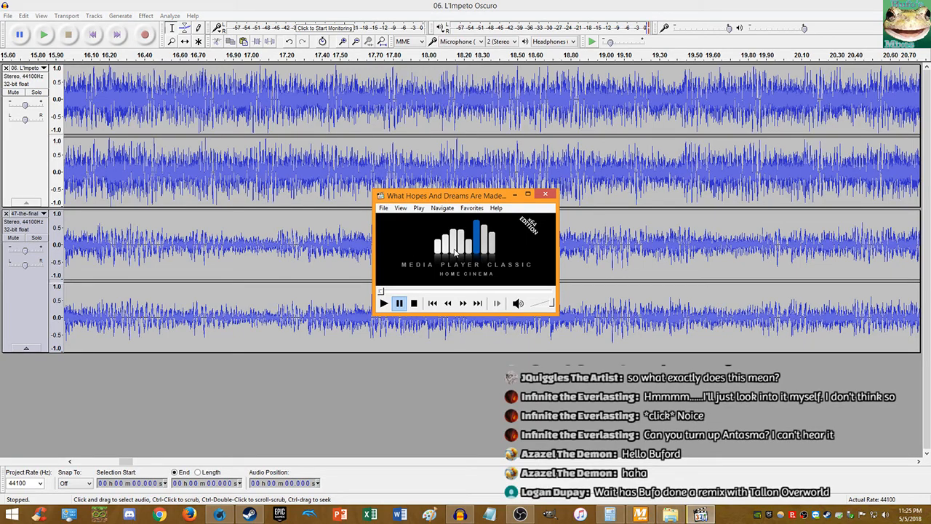
click(455, 251)
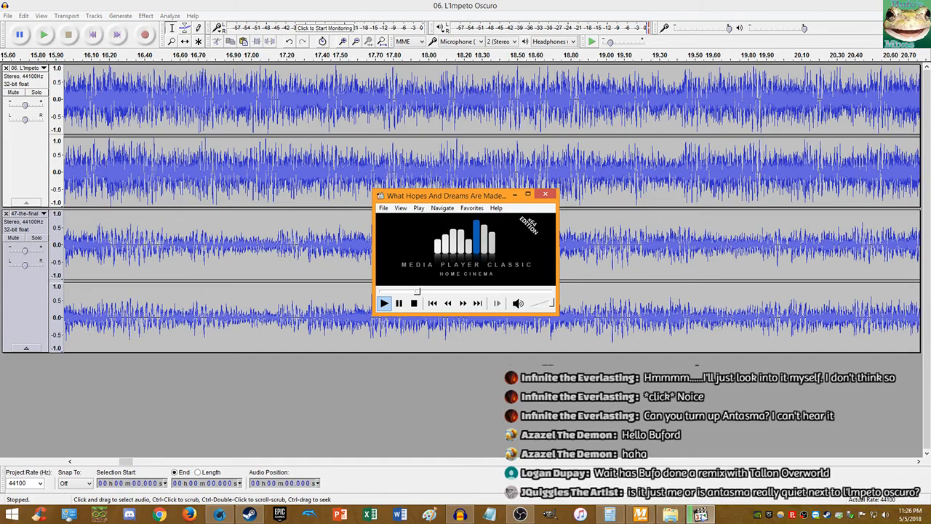
click(543, 193)
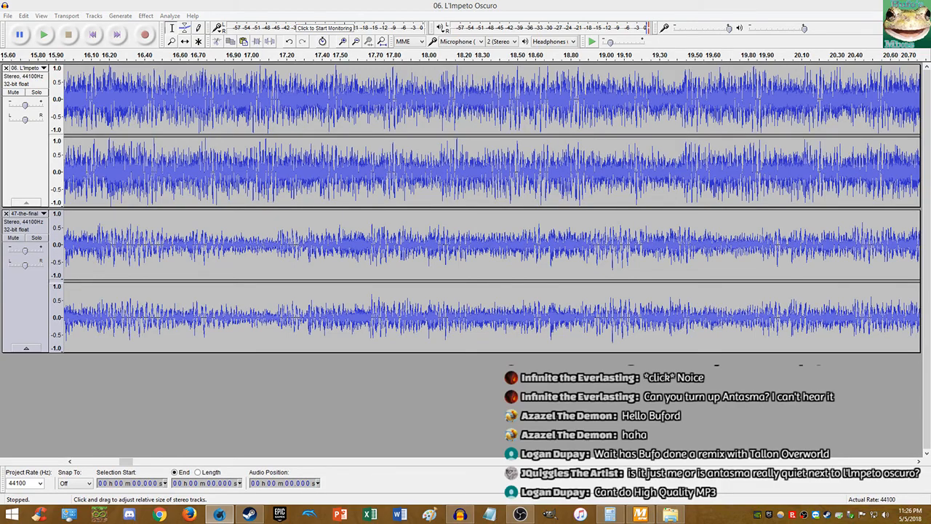
Step: Return to Audacity and slightly lower the gain of the L'Impeto Oscuro track
click(171, 7)
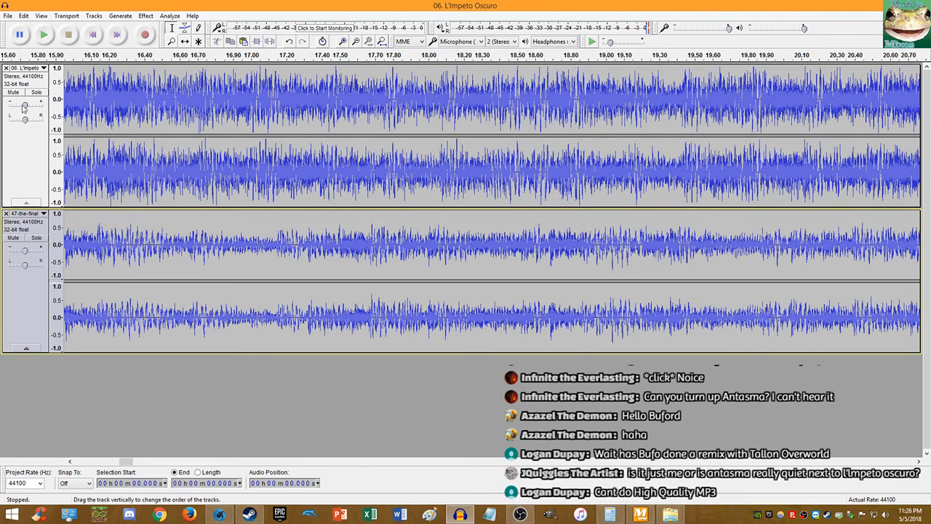
click(22, 15)
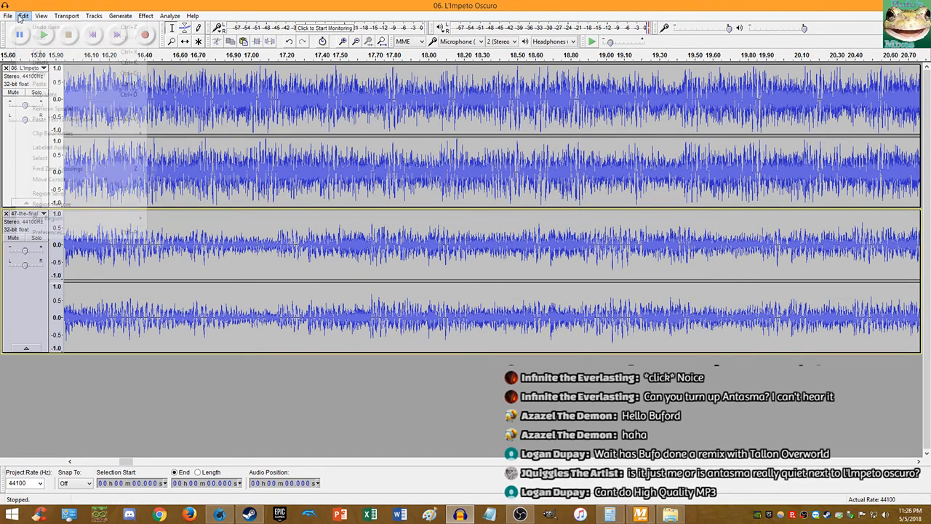
click(42, 16)
drag(24, 107, 21, 108)
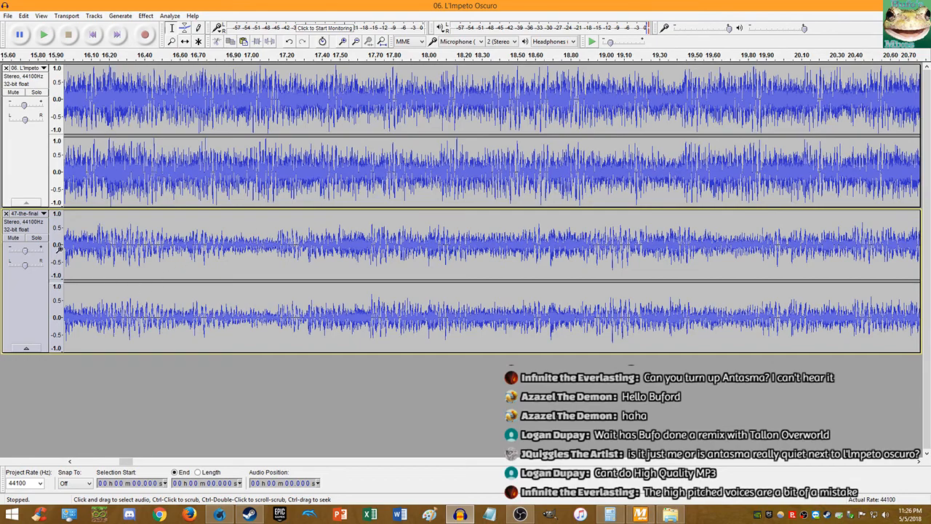
Step: Mute the 47-the-final track, return the playhead to the start, and close MixMeister BPM Analyzer with its thank-you notice
click(18, 238)
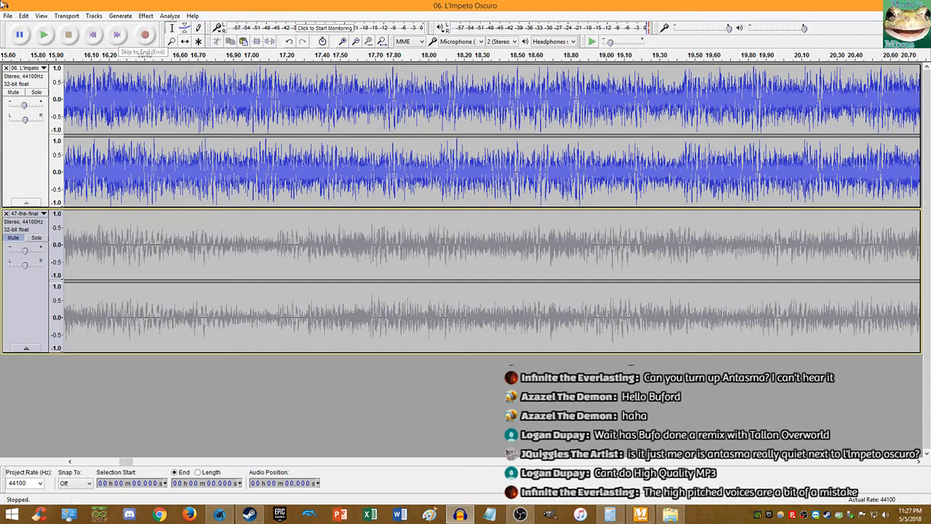
click(93, 34)
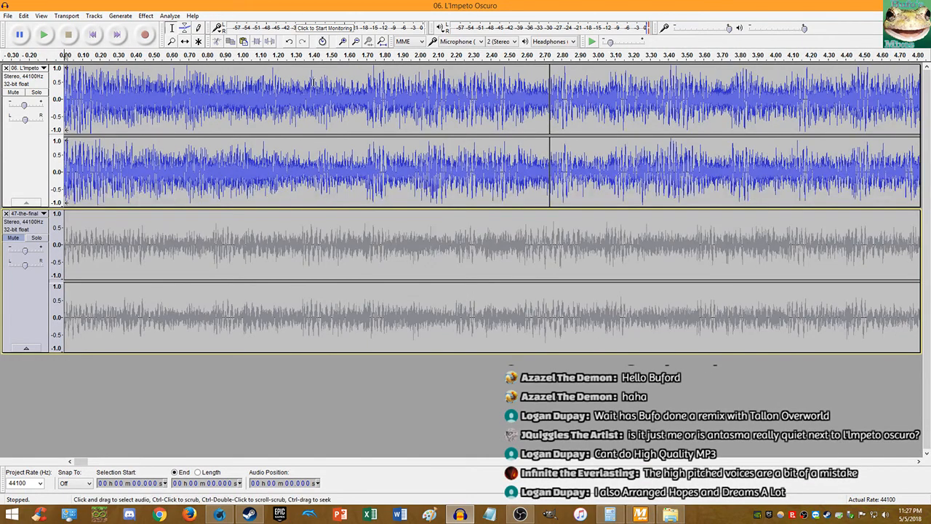
mouse_move(641, 515)
click(689, 431)
click(501, 321)
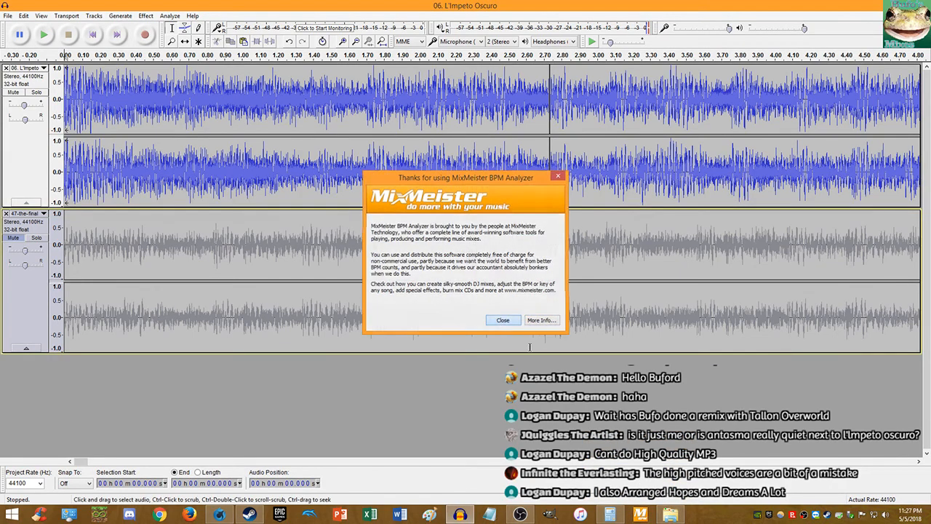
click(664, 519)
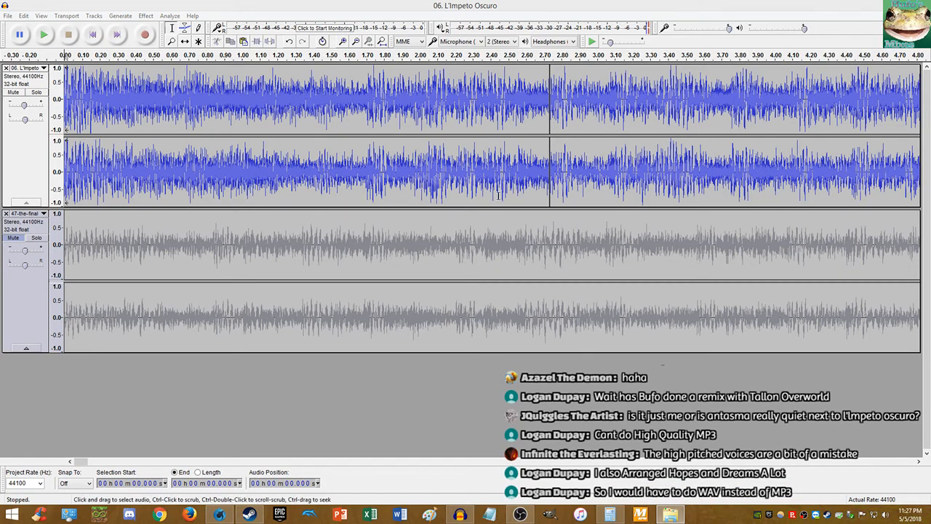
click(363, 5)
click(220, 513)
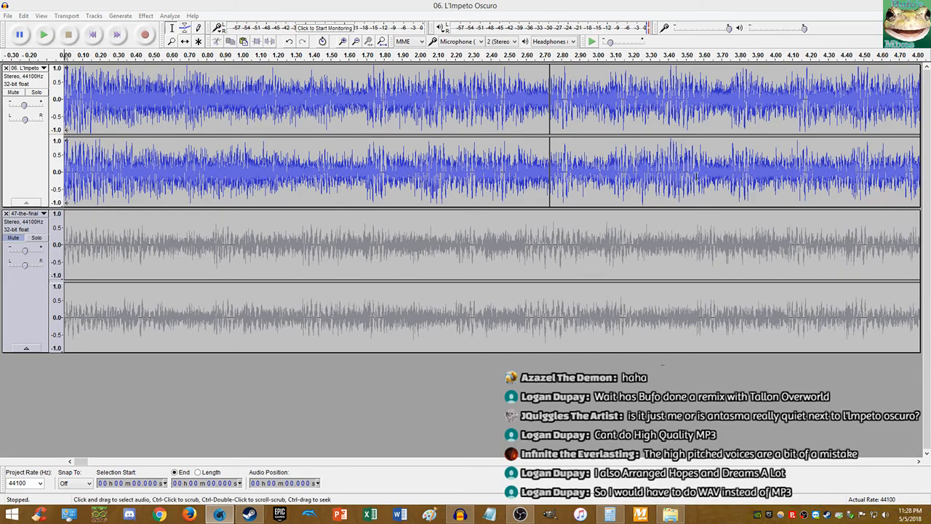
click(439, 6)
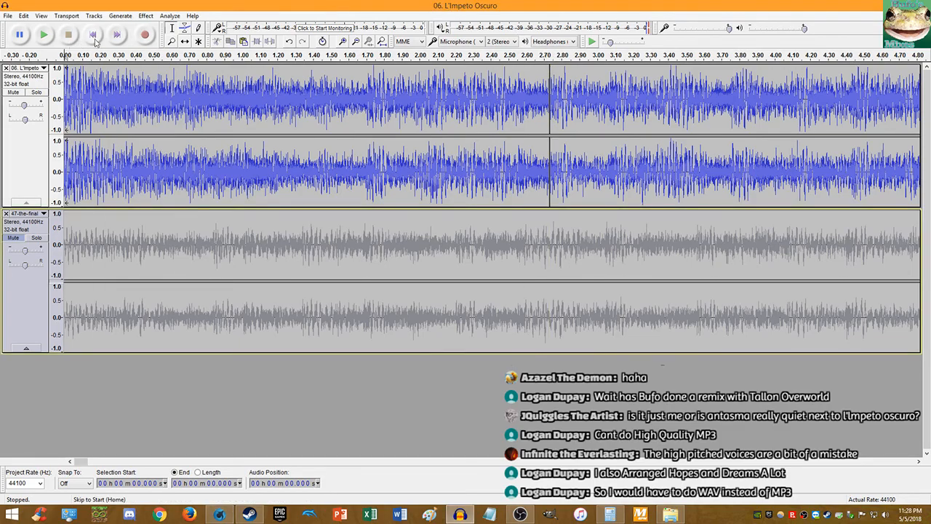
click(23, 16)
click(22, 16)
Step: Unmute the 47-the-final track and undo the last gain change
click(13, 237)
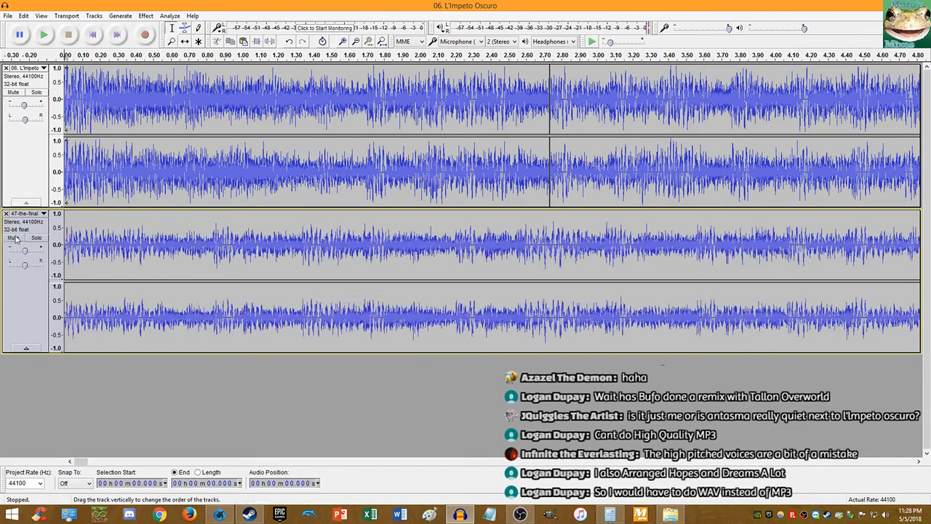
click(26, 18)
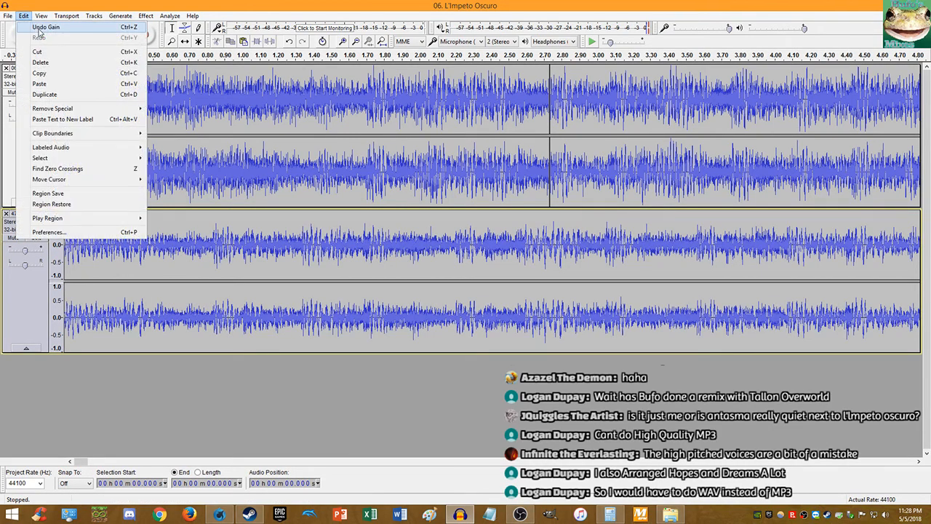
click(38, 28)
Step: Mute the 47-the-final track and repeatedly play L'Impeto Oscuro from about 8.9 seconds to hear the section leading into the louder part
scroll(245, 156, down, 3)
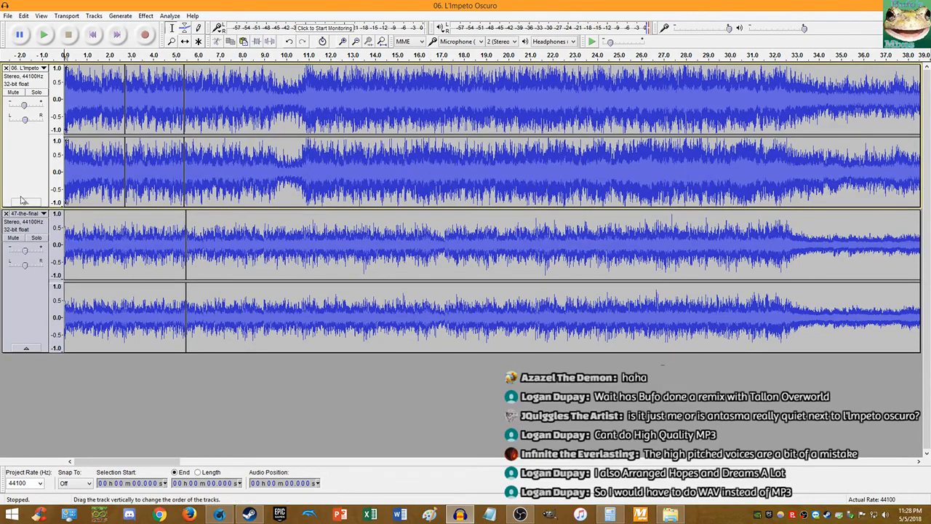
click(12, 238)
click(244, 114)
key(space)
key(space)
click(263, 114)
key(space)
scroll(307, 98, up, 2)
scroll(307, 98, up, 2)
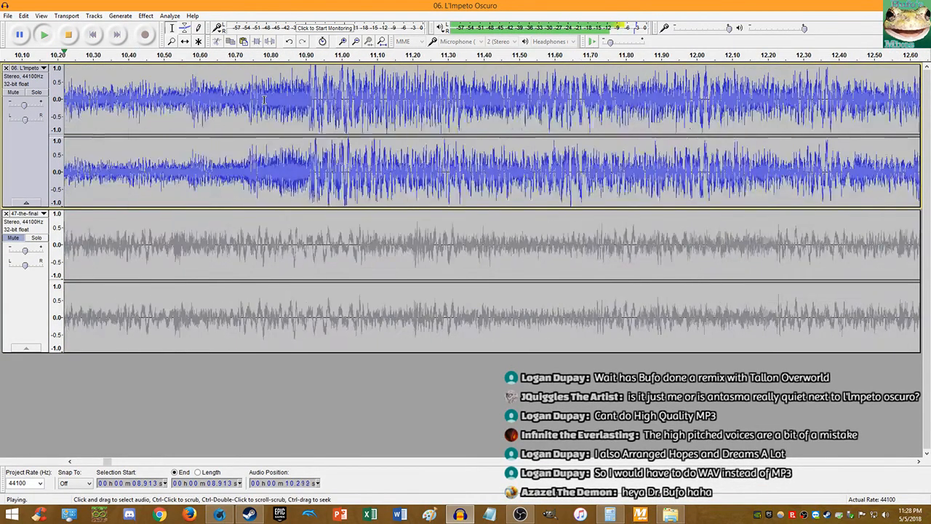
click(69, 34)
click(44, 36)
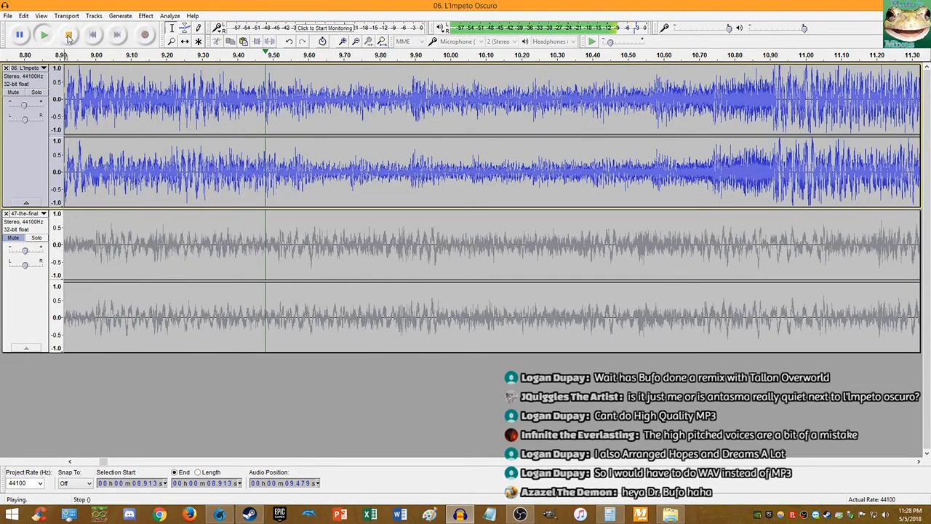
Step: Stop playback, split L'Impeto Oscuro at about 10.91 seconds, and move the part before the split to the end of the track
click(69, 35)
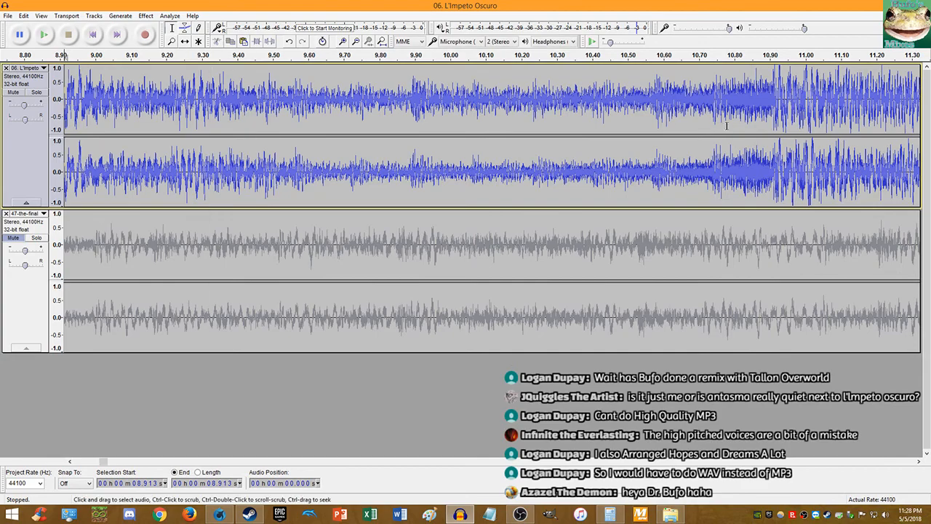
scroll(720, 109, up, 6)
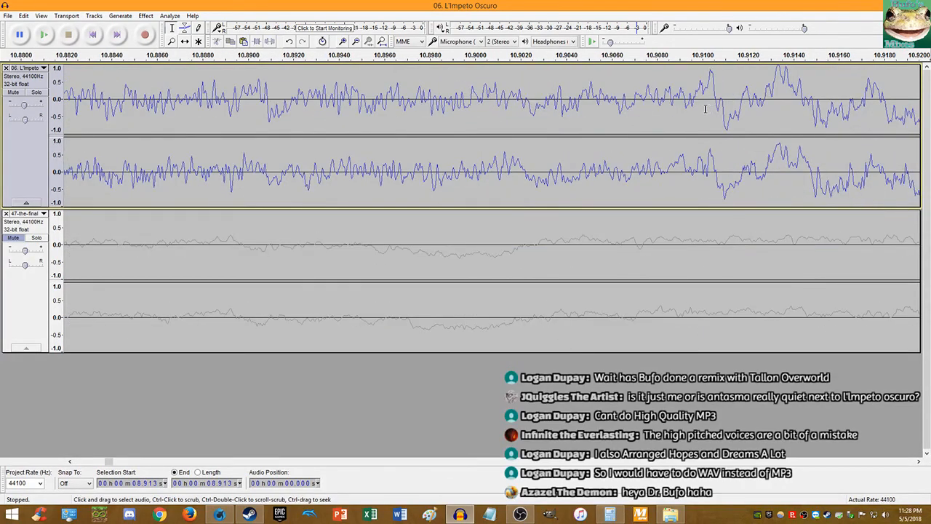
scroll(709, 142, up, 4)
scroll(730, 175, up, 1)
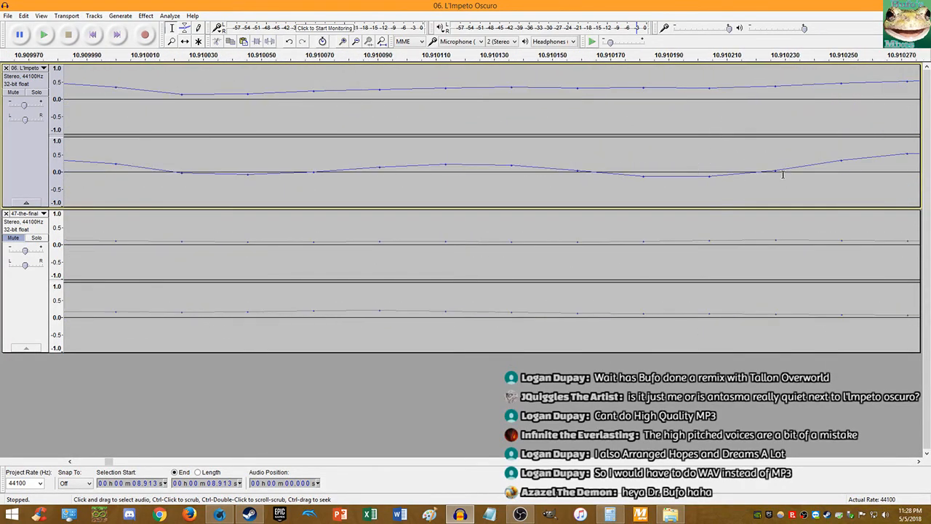
click(775, 174)
key(ctrl+i)
key(shift+Home)
key(Delete)
key(End)
key(ctrl+v)
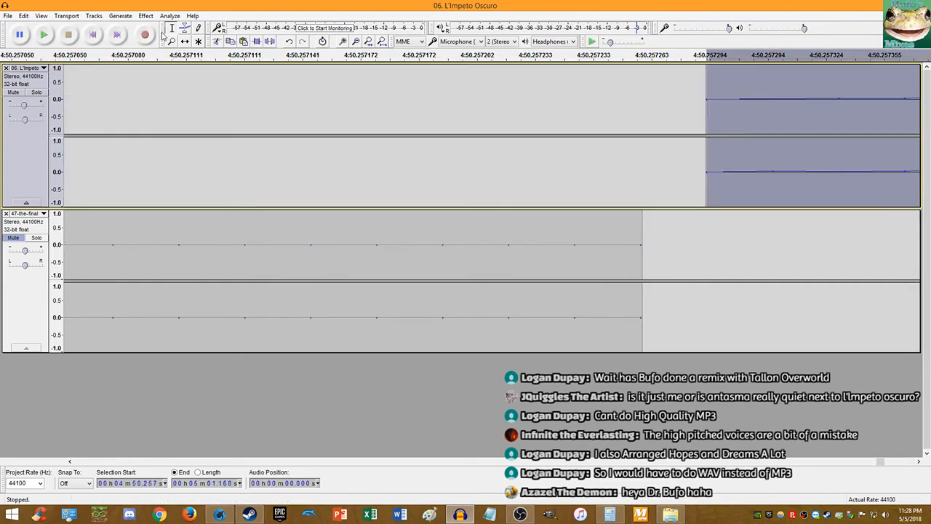
Step: Undo the recent edits one by one, back through the 47-the-final tempo change and the split made before it
click(23, 16)
click(26, 27)
click(23, 15)
click(27, 26)
click(24, 15)
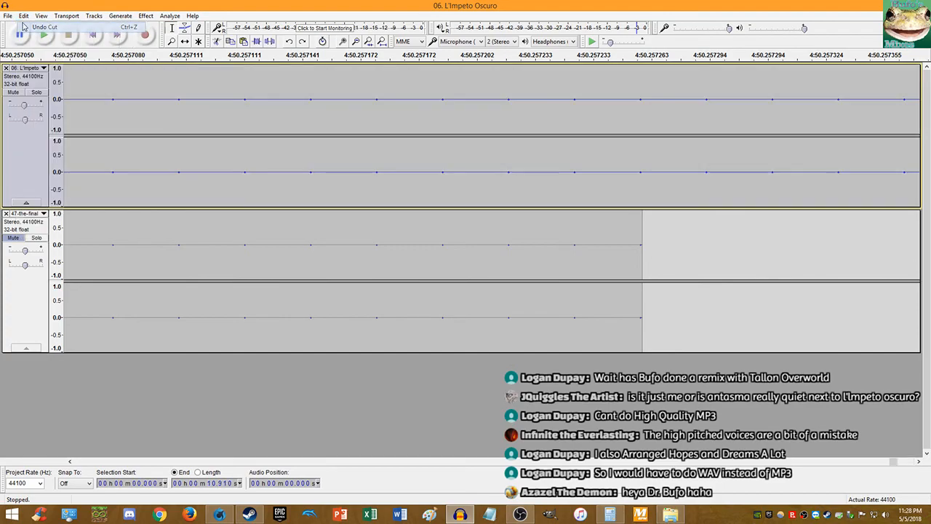
click(27, 26)
click(23, 15)
click(27, 27)
click(24, 15)
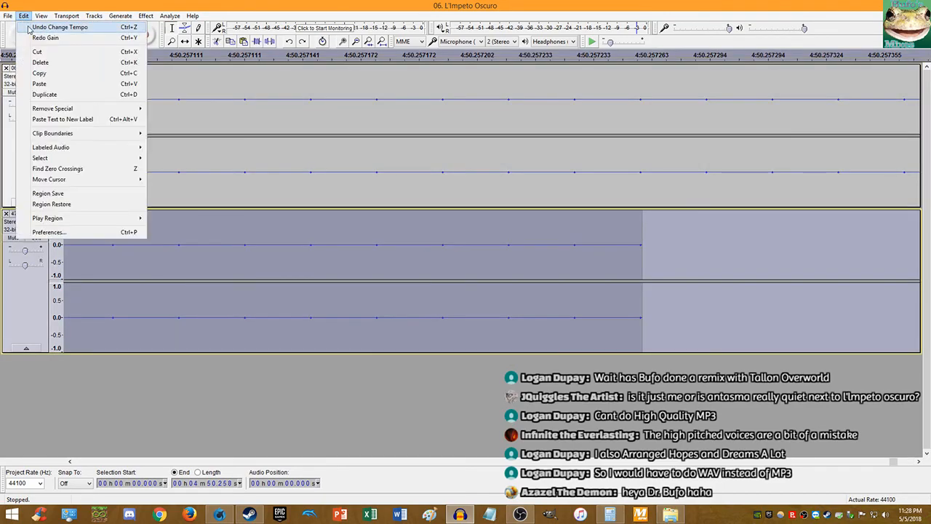
click(27, 27)
click(23, 15)
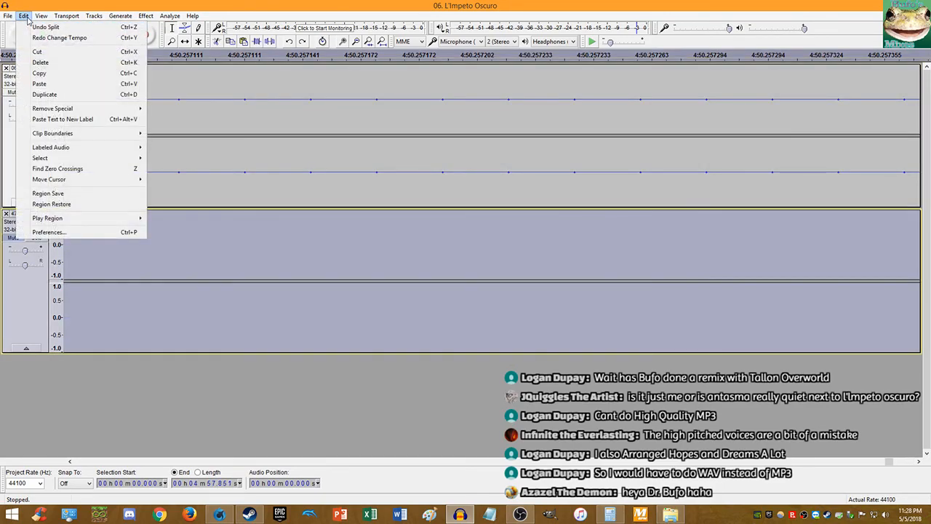
click(27, 27)
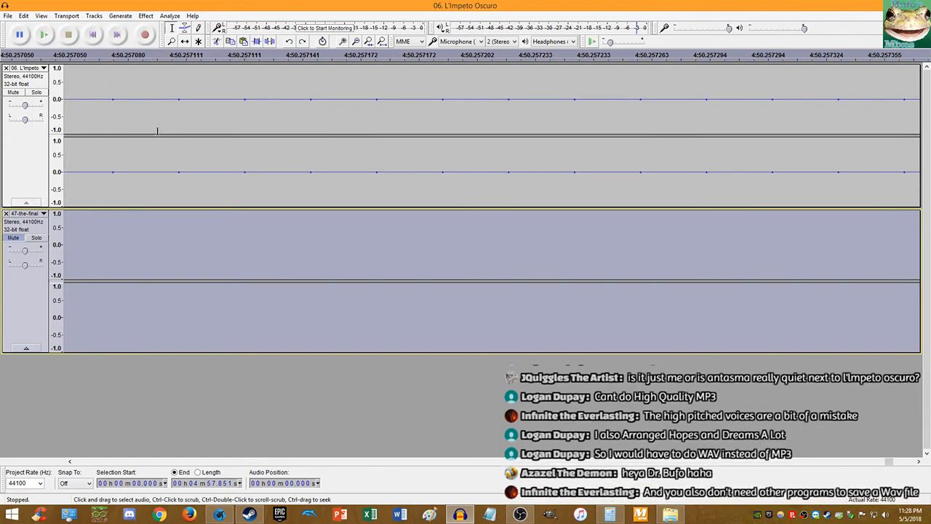
Step: Play L'Impeto Oscuro from about 10.4 seconds to hear where the louder part begins
click(93, 35)
scroll(176, 131, down, 15)
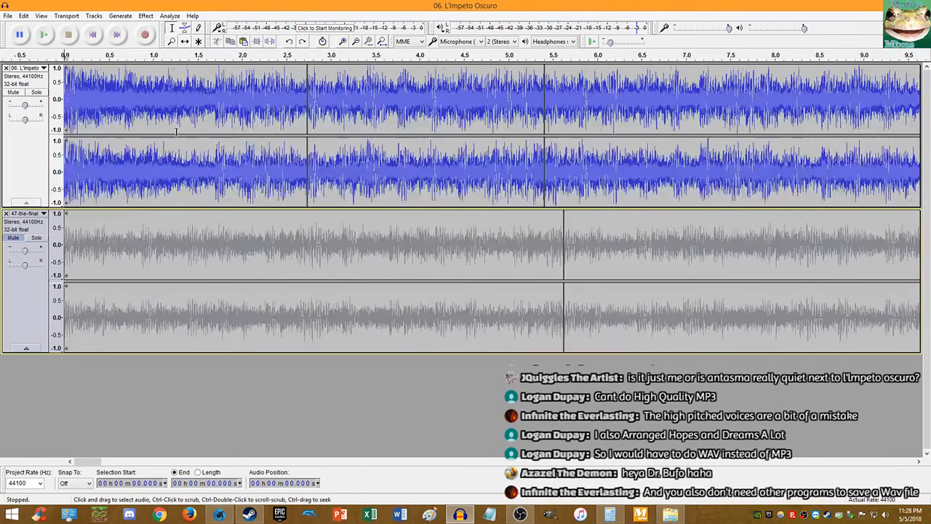
scroll(176, 132, down, 2)
click(296, 95)
key(space)
scroll(297, 94, up, 4)
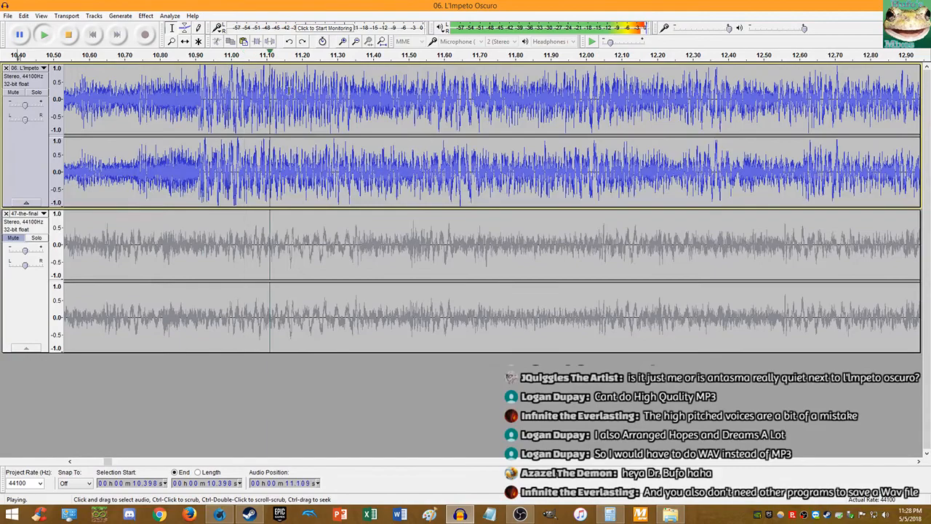
key(space)
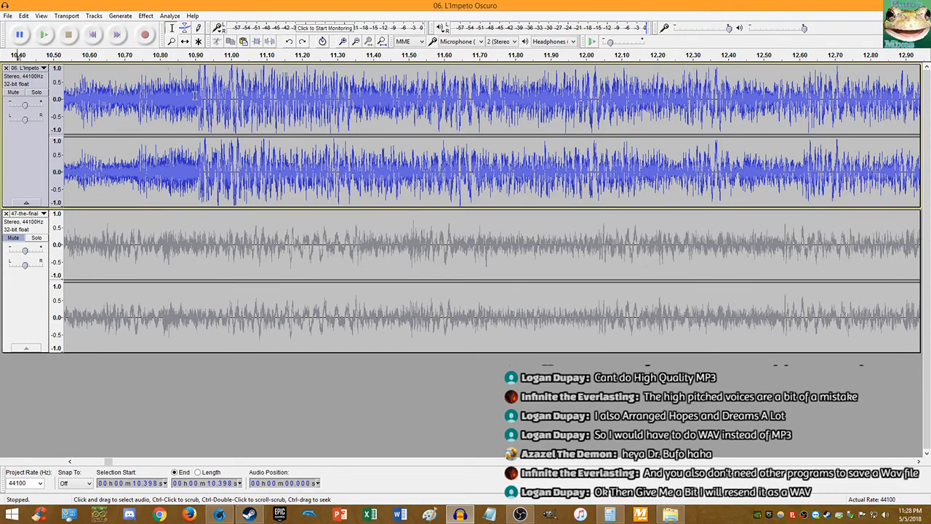
Step: Place the cursor in L'Impeto Oscuro at about 10.910 seconds, on the zero crossing where the louder part begins
scroll(206, 94, up, 3)
scroll(218, 98, up, 3)
scroll(246, 150, up, 3)
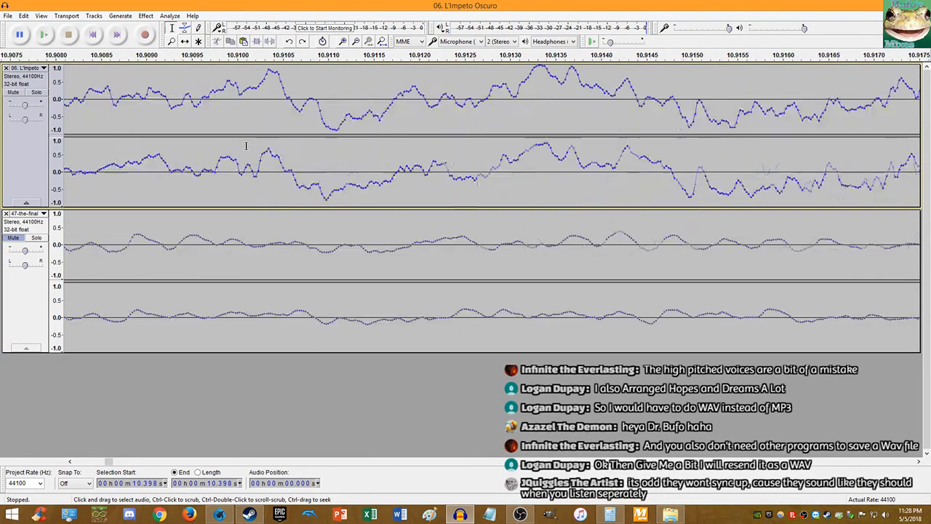
scroll(265, 159, up, 3)
click(250, 171)
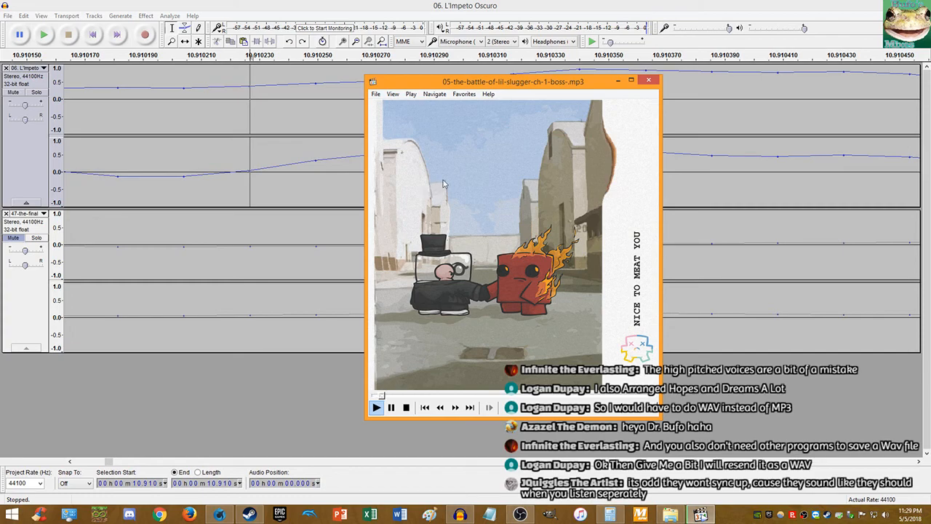
Step: Close the player with 05-the-battle-of-lil-slugger-ch-1-boss-.mp3, and listen to 55. Your Contract Has Expired.mp3 before closing it as well
click(652, 83)
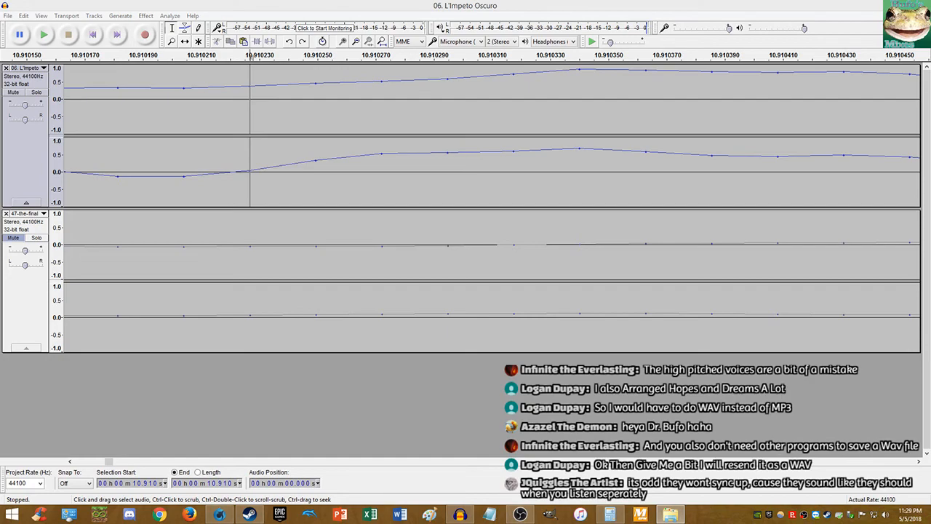
drag(930, 143, 465, 145)
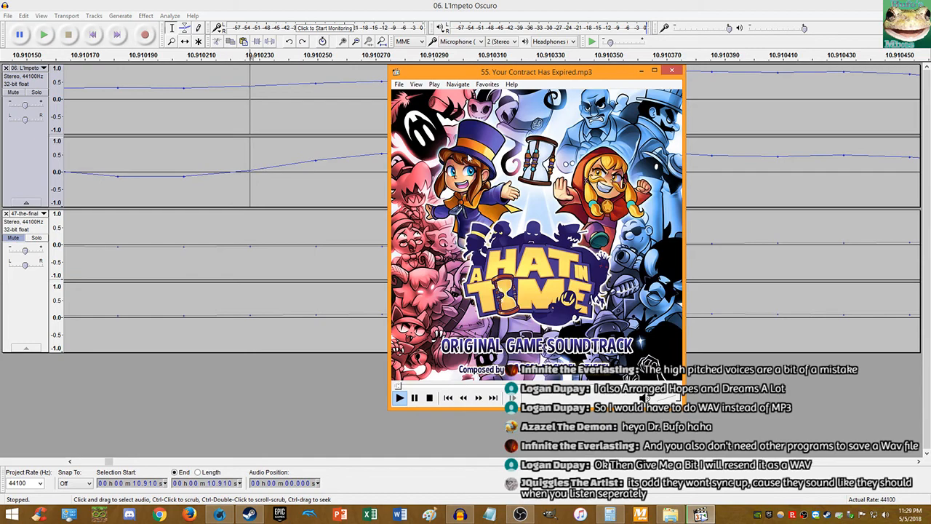
drag(472, 159, 466, 161)
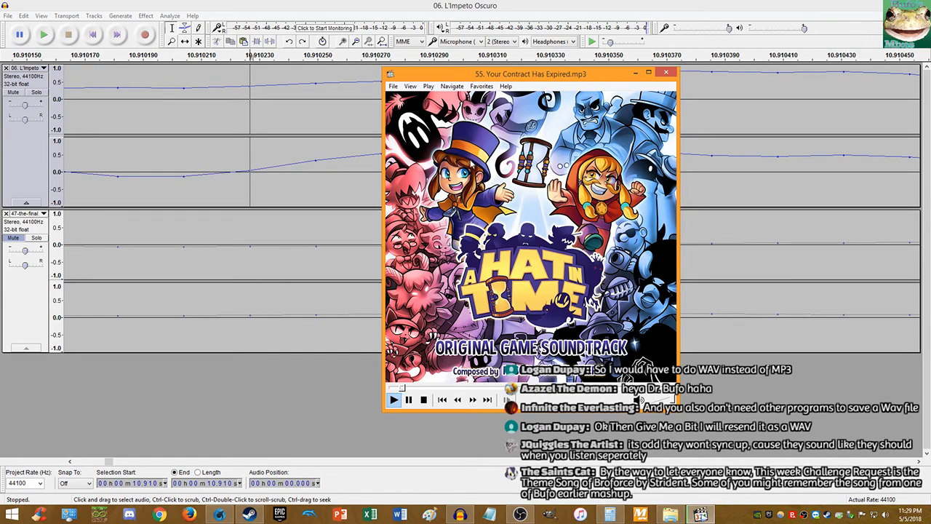
click(666, 72)
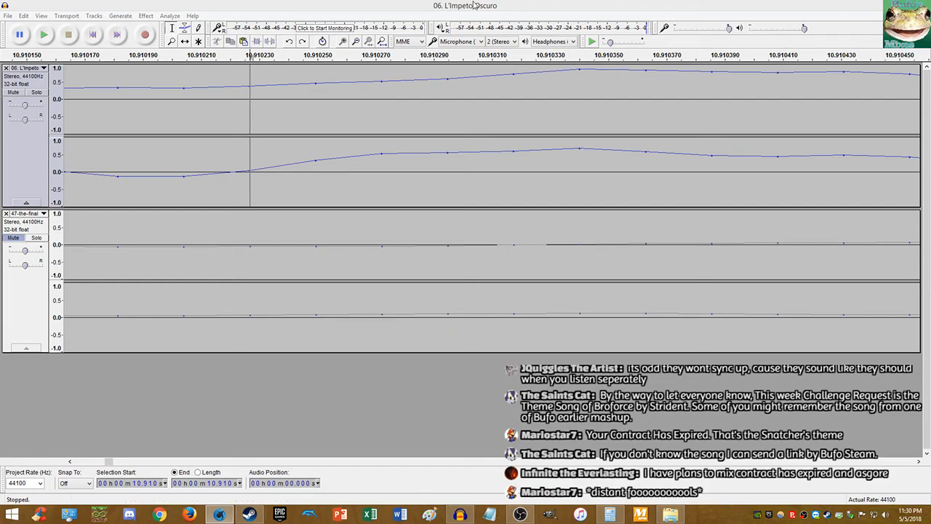
Step: Return to Audacity and play L'Impeto Oscuro from the cursor at 10.910 seconds
click(244, 8)
key(space)
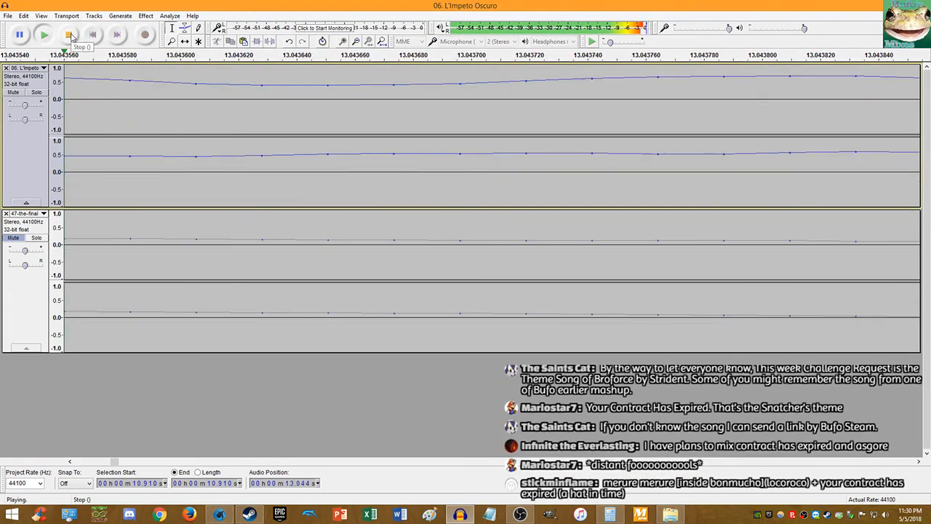
click(69, 35)
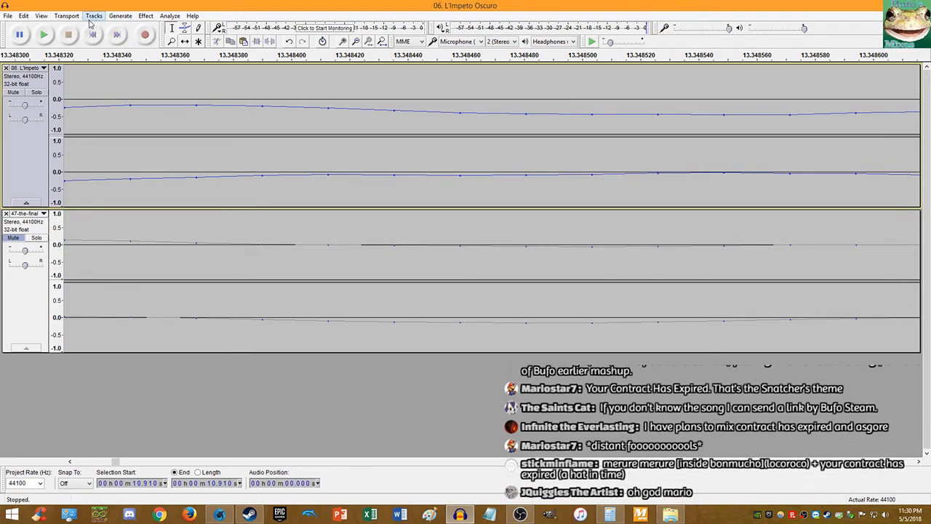
Step: Remove the first 10.91 seconds of L'Impeto Oscuro and paste that section directly after the track's fade-out
scroll(379, 145, down, 4)
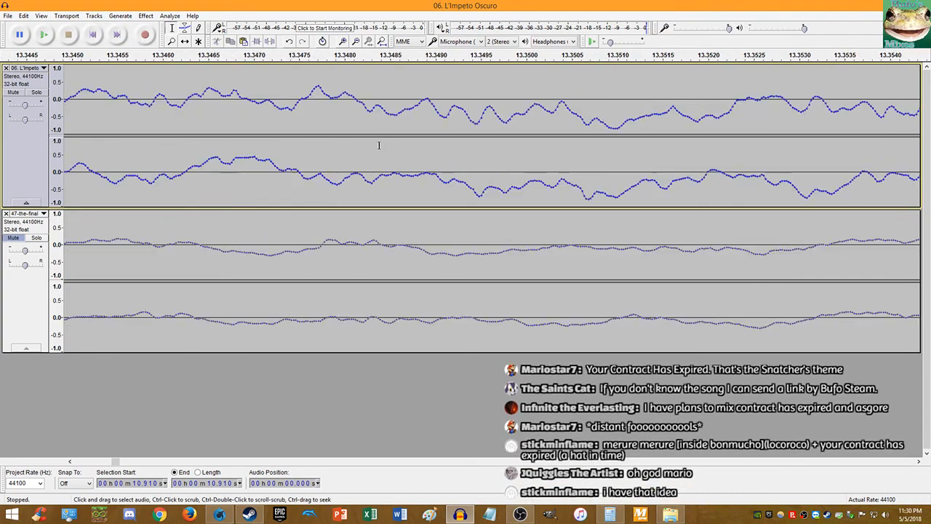
scroll(380, 145, down, 1)
click(92, 35)
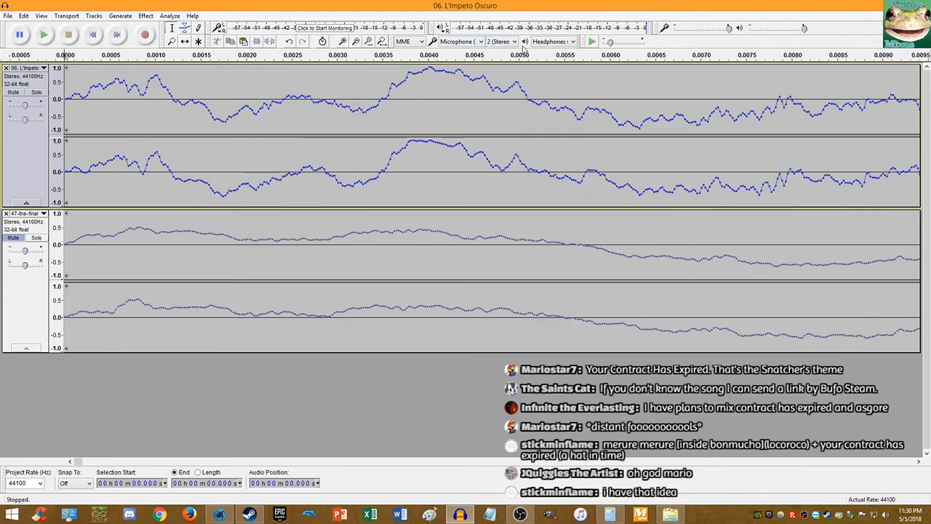
click(380, 42)
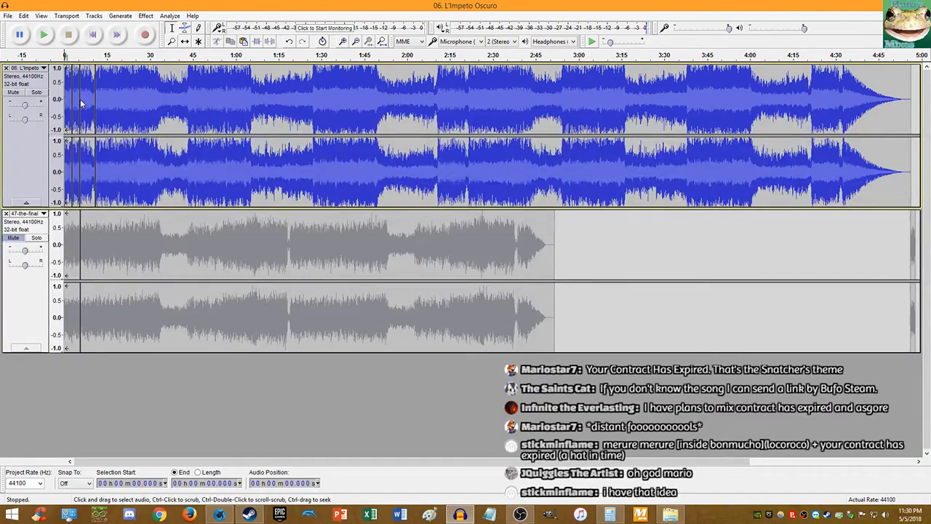
double_click(72, 158)
key(Delete)
key(End)
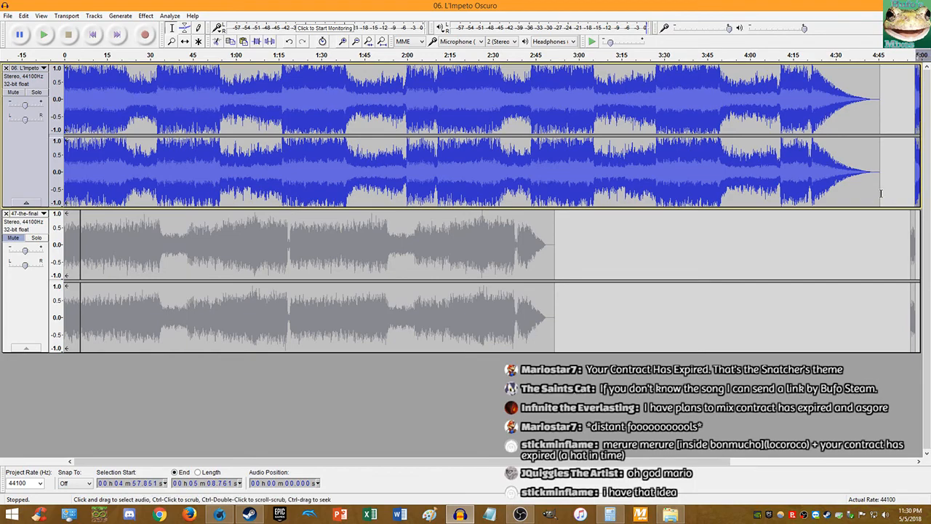
key(ctrl+v)
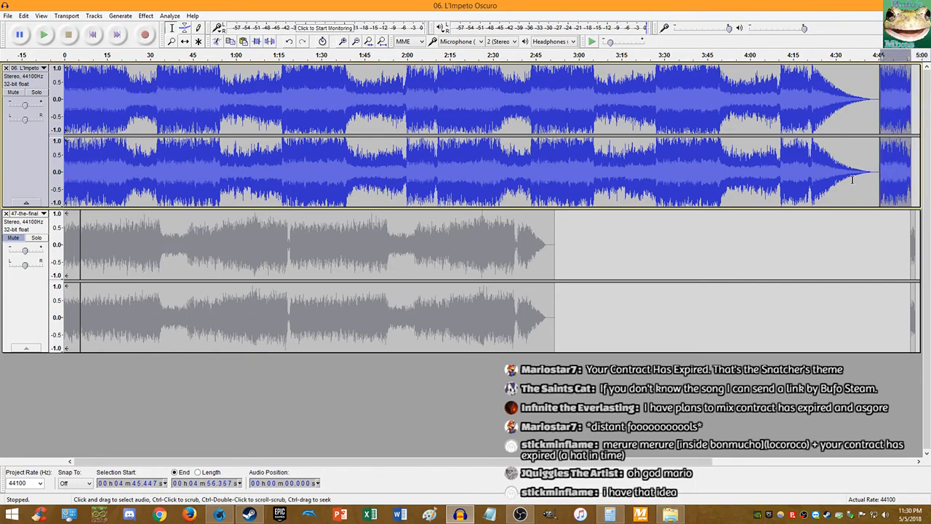
Step: Unmute 47-the-final, mute L'Impeto Oscuro, and play from the 47-the-final split at about 5.6 seconds
click(13, 238)
click(13, 93)
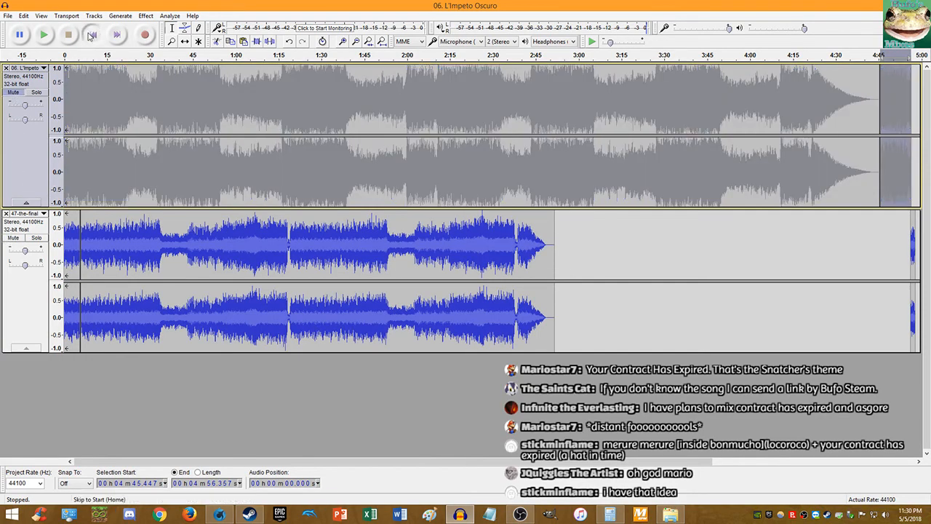
click(80, 153)
key(space)
key(ctrl+2)
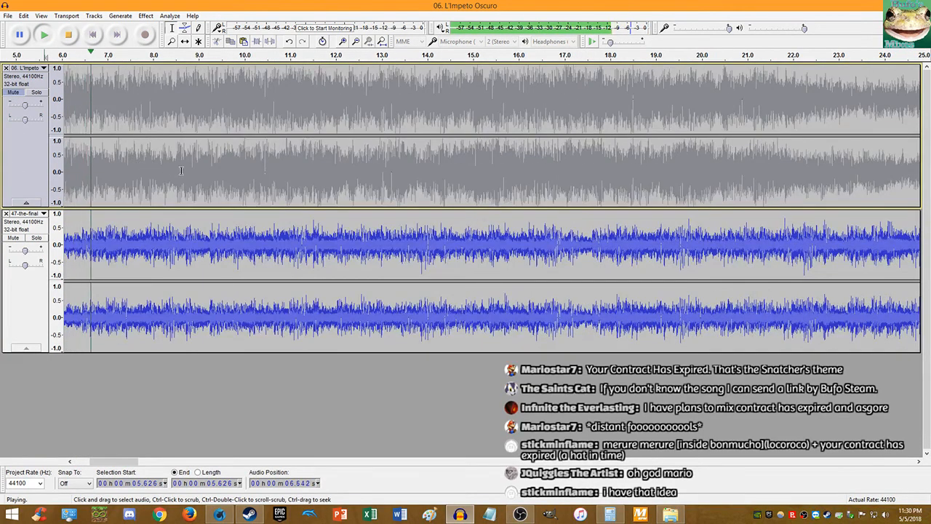
Step: Lower the gain of the L'Impeto Oscuro track to -3.0 dB and stop playback
drag(24, 107, 21, 107)
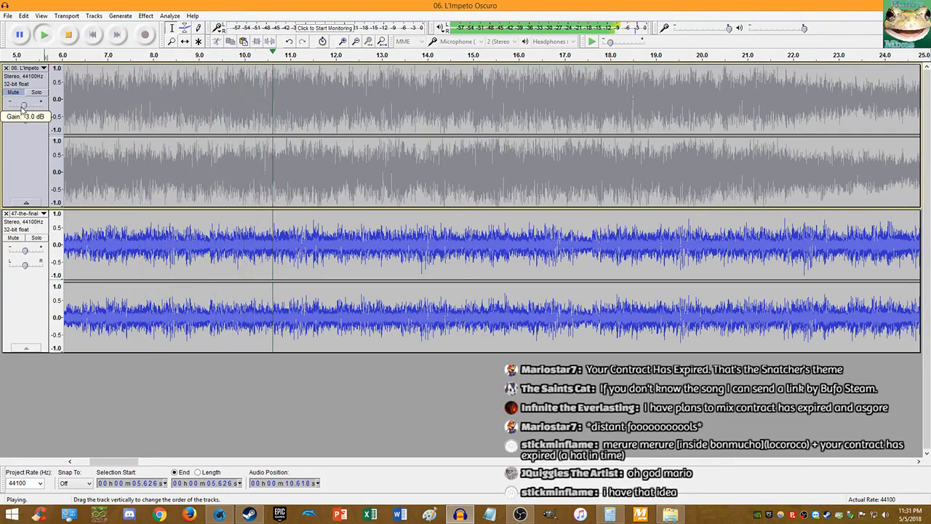
key(ctrl+f)
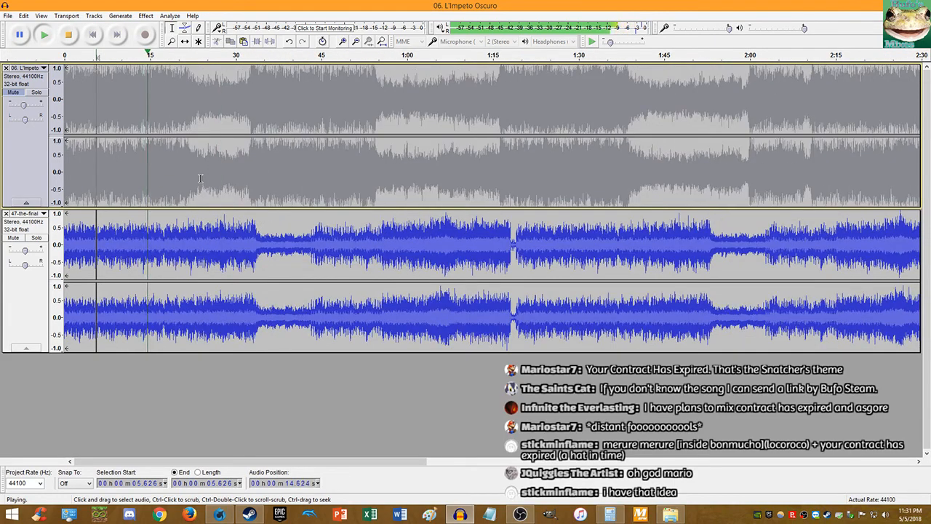
key(ctrl+3)
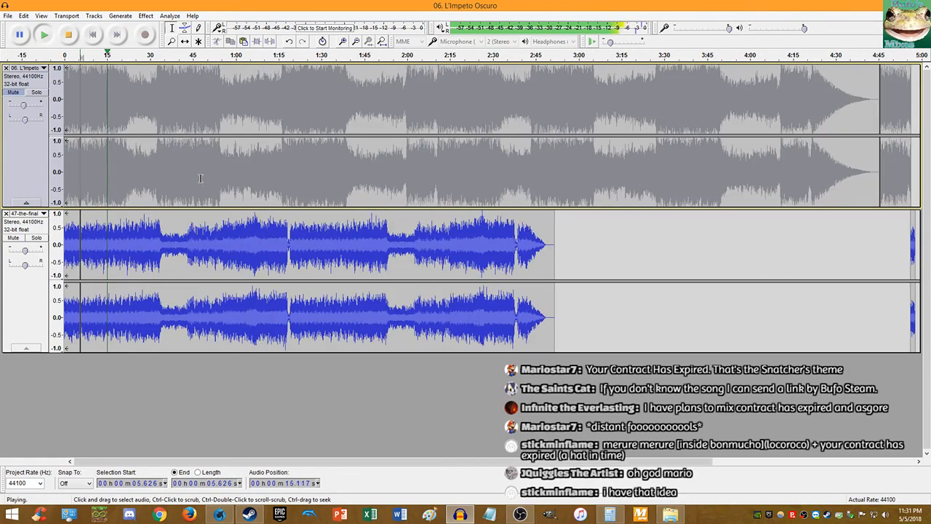
click(67, 34)
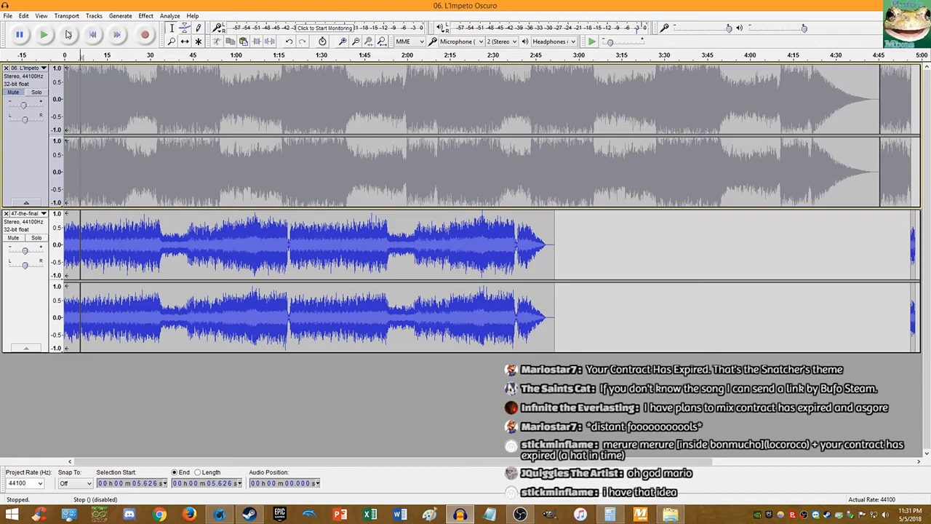
Step: Mute 47-the-final, unmute L'Impeto Oscuro, and play it alone from the start of the project
click(93, 34)
click(44, 34)
click(68, 34)
click(13, 237)
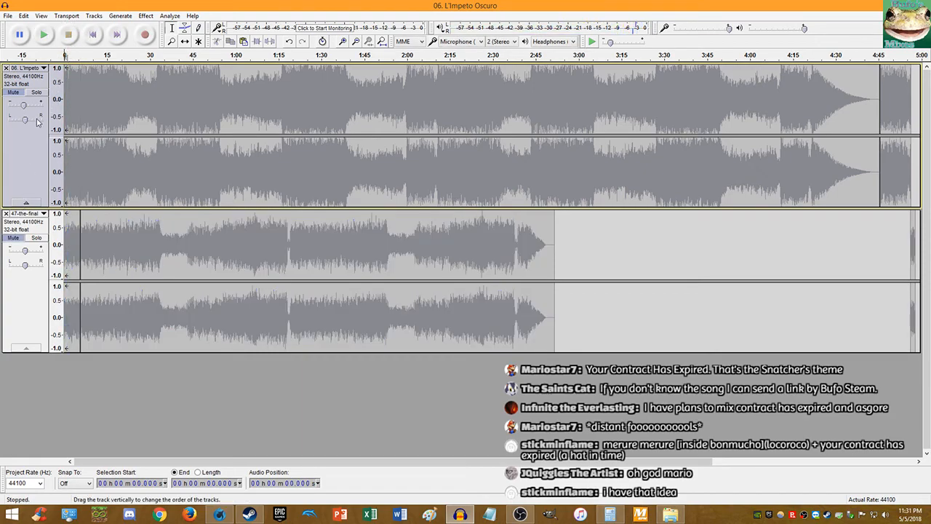
click(16, 101)
click(51, 34)
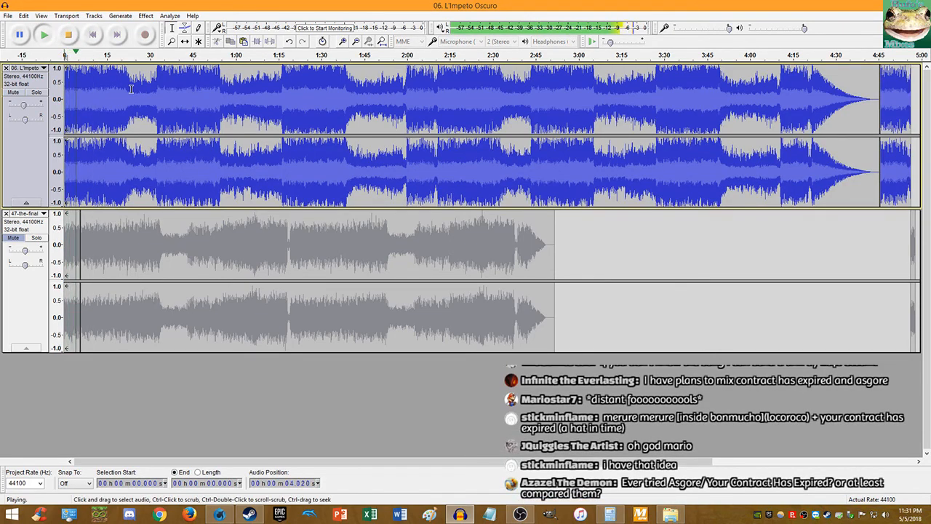
key(ctrl+2)
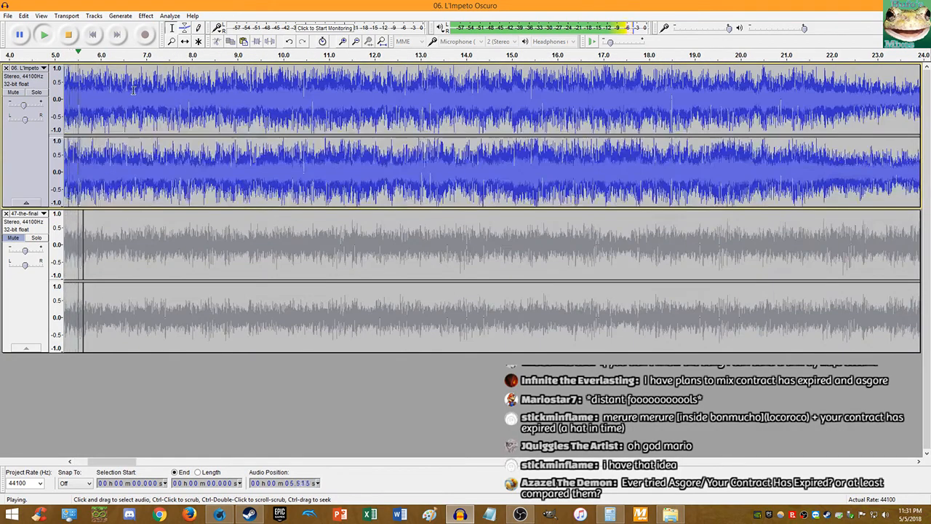
Step: Replay L'Impeto Oscuro alone from the start, stop playback, and place the cursor at about 2.74256 seconds on its waveform
click(67, 32)
click(45, 35)
scroll(124, 54, up, 1)
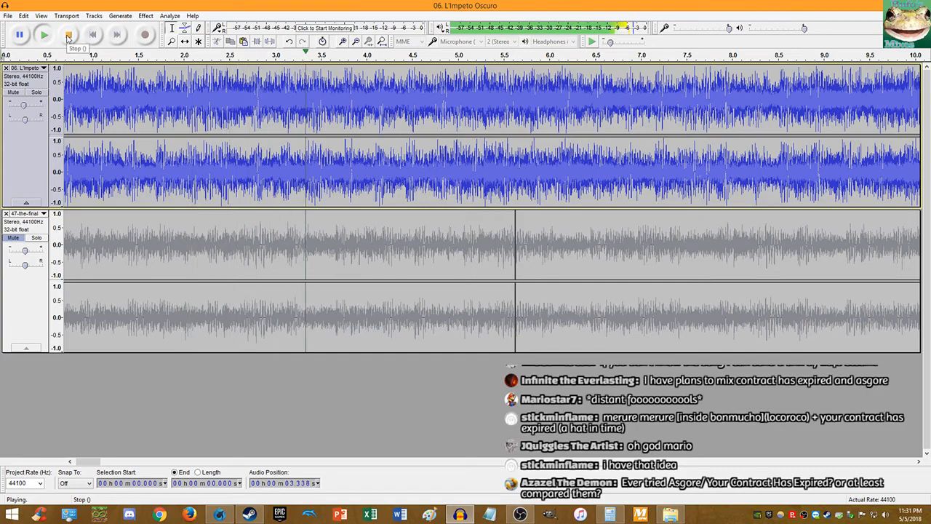
click(67, 34)
scroll(240, 109, up, 5)
scroll(225, 111, up, 10)
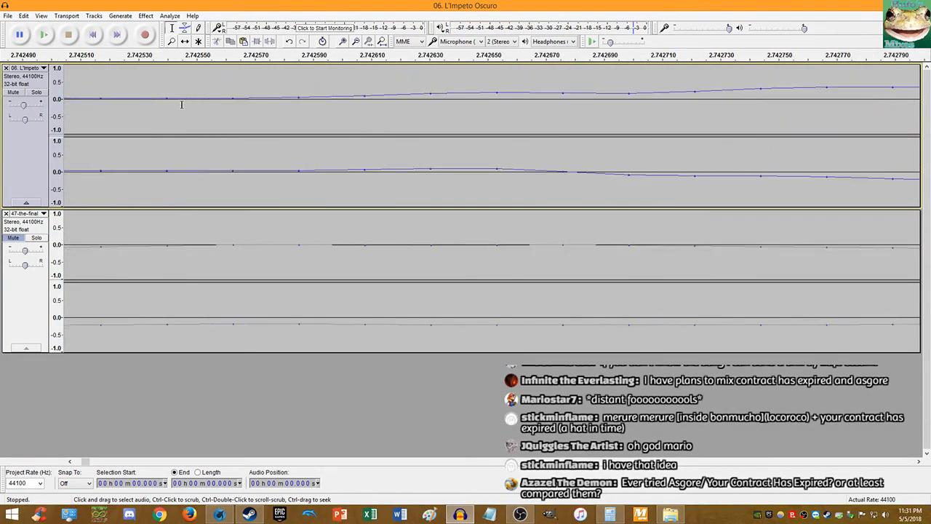
click(233, 97)
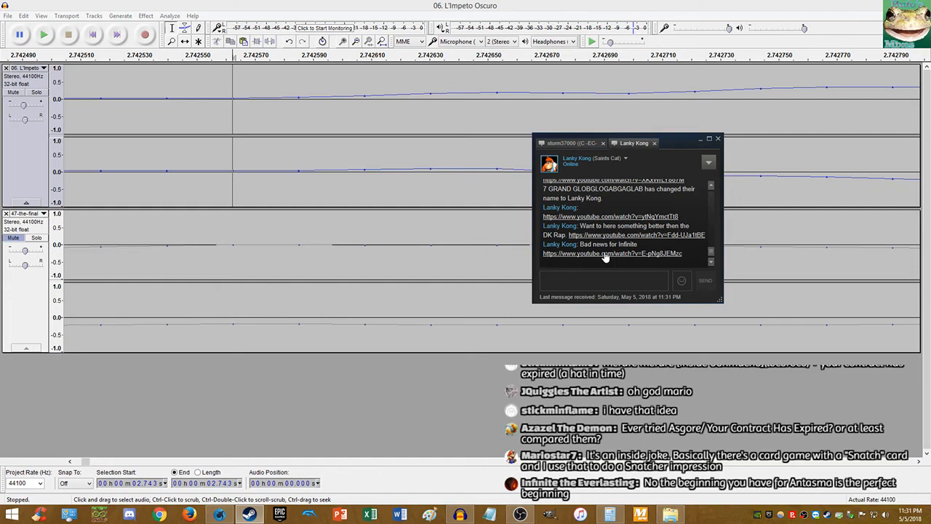
Step: Open the Asgore's Contract Has Expired remix link from the Steam chat, pause the video, look over its YouTube page, and close it
click(605, 255)
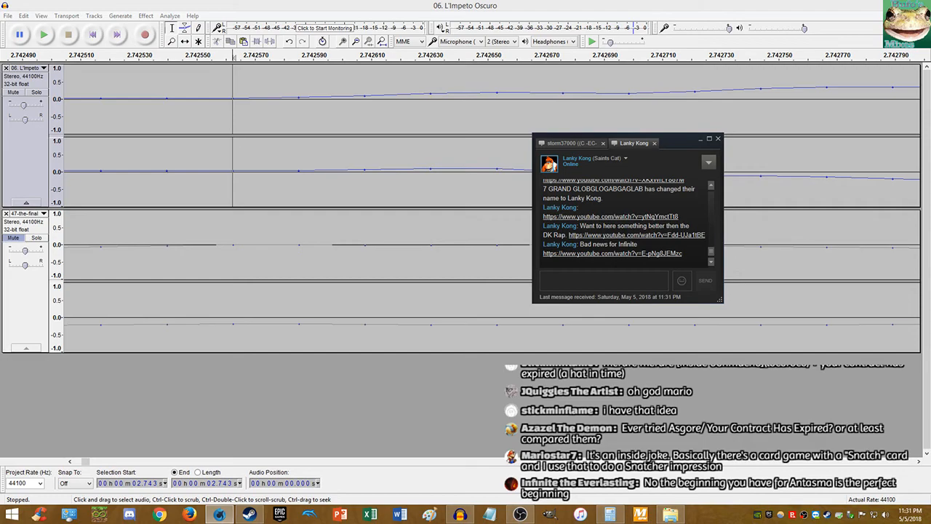
scroll(434, 173, down, 3)
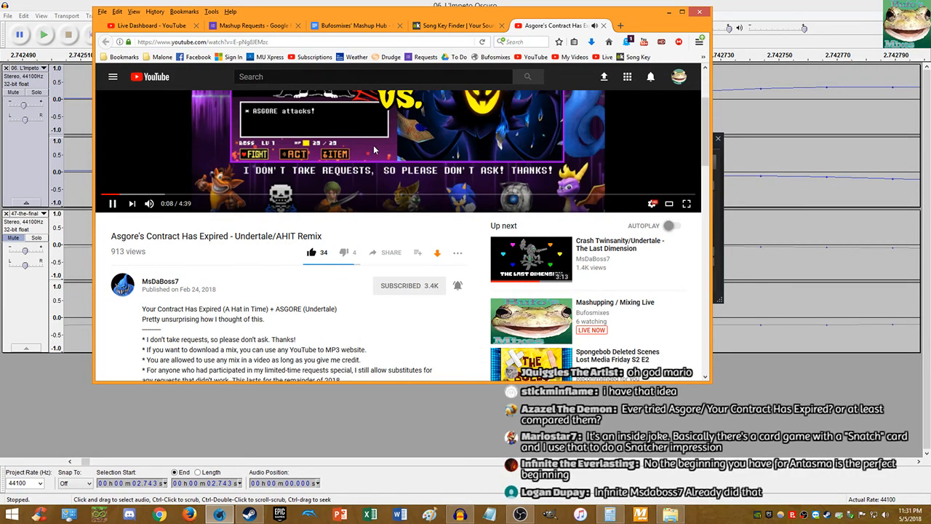
scroll(374, 144, up, 3)
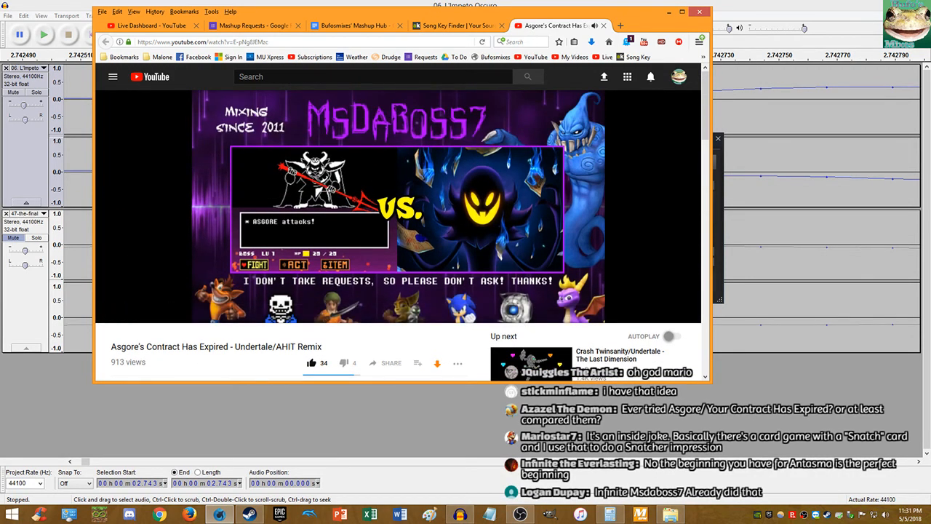
click(364, 148)
scroll(365, 148, down, 4)
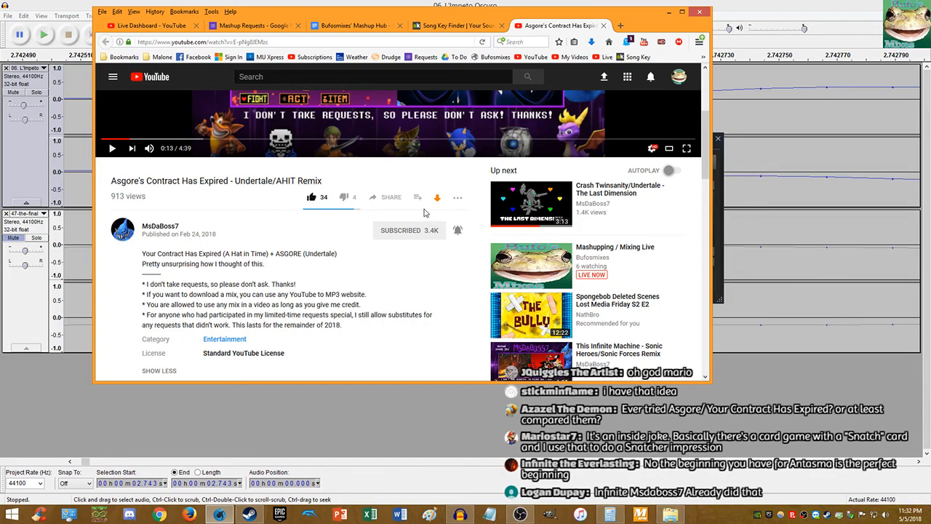
scroll(405, 167, up, 4)
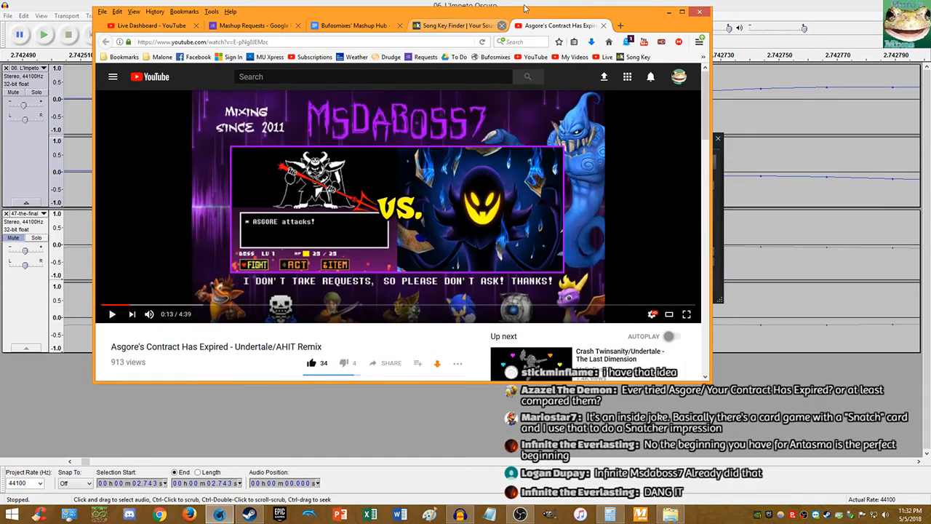
scroll(405, 174, down, 1)
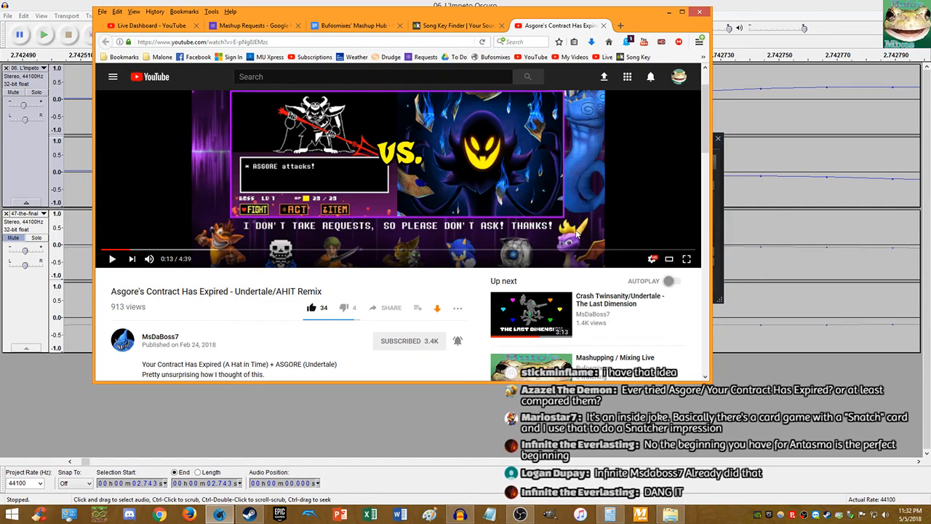
scroll(469, 179, up, 1)
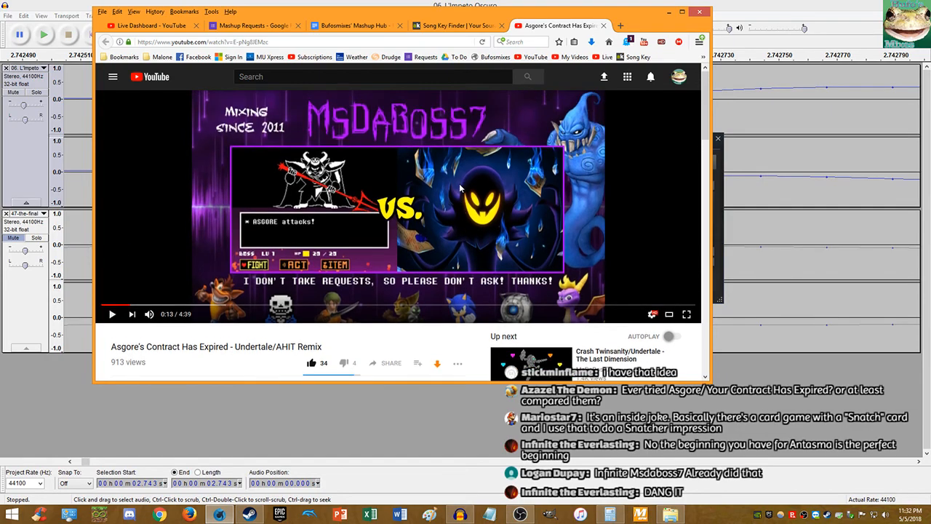
middle_click(551, 28)
drag(385, 16, 930, 94)
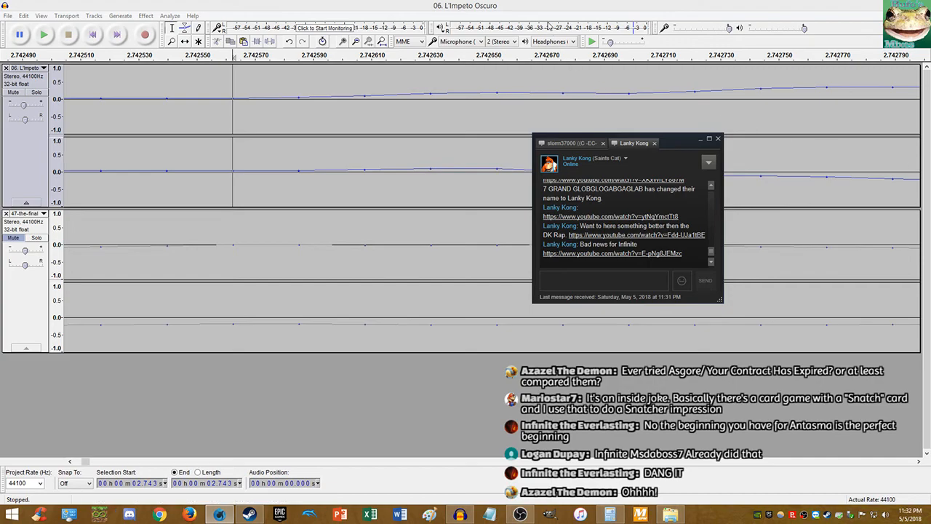
Step: Return to Audacity, examine the cursor point in L'Impeto Oscuro at sample level, and enter its time, 2.74256, in the Calculator
click(522, 8)
scroll(246, 78, down, 5)
scroll(243, 77, down, 2)
scroll(247, 80, up, 7)
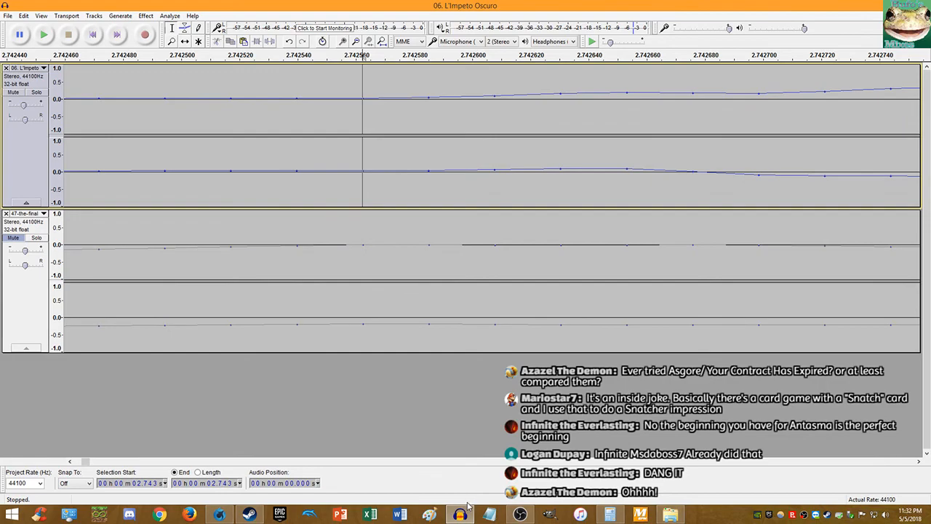
click(610, 514)
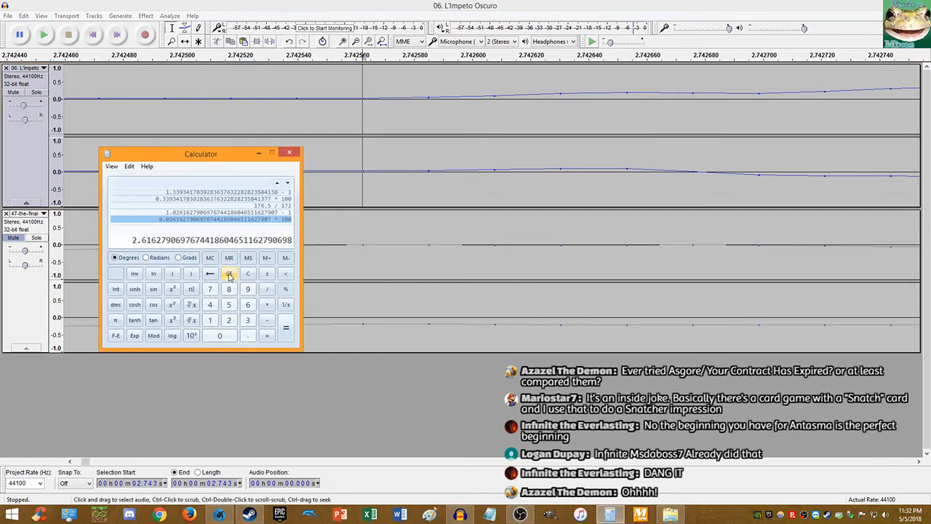
text(2.74)
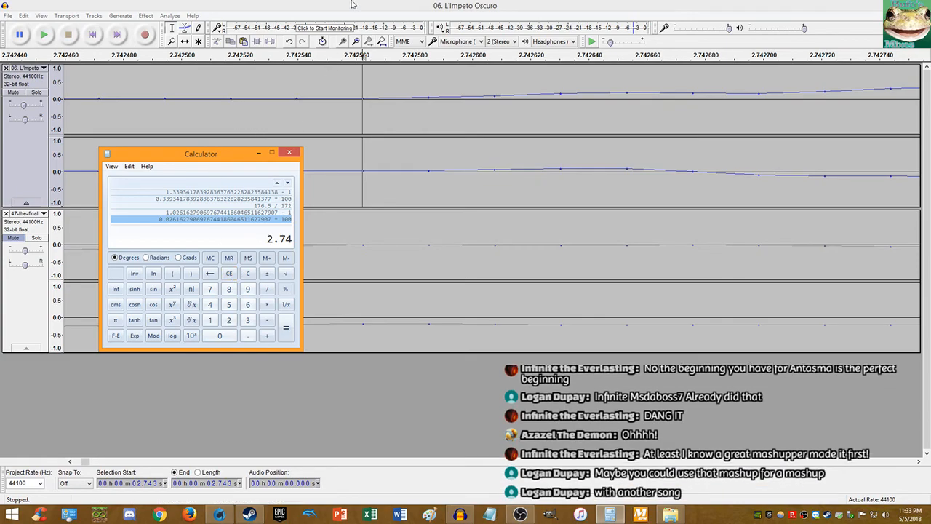
text(256)
Step: Mute L'Impeto Oscuro, unmute 47-the-final, play it briefly from the project start, and stop
click(7, 73)
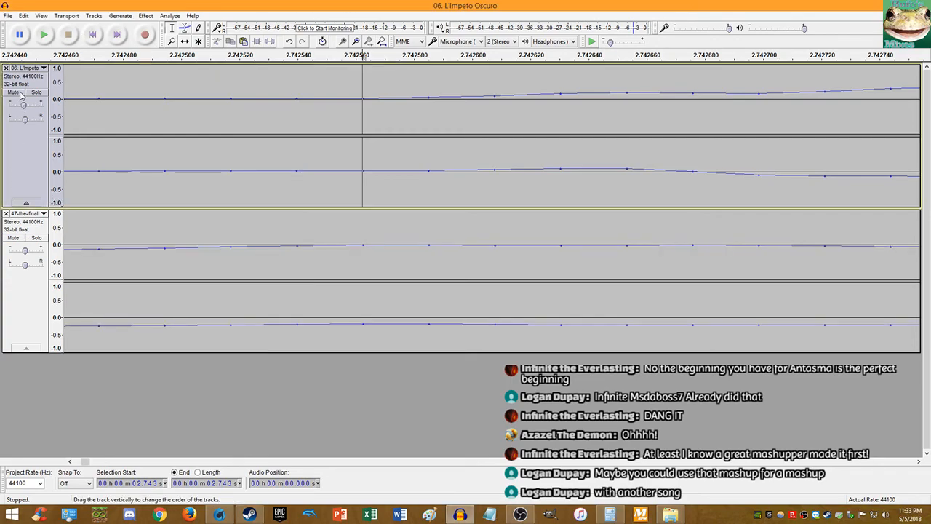
click(93, 35)
click(45, 35)
scroll(122, 149, down, 16)
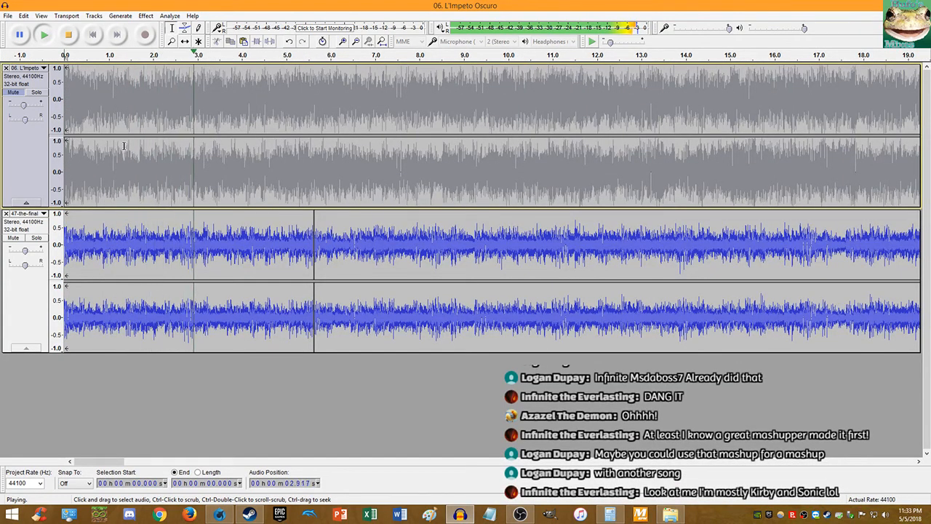
key(space)
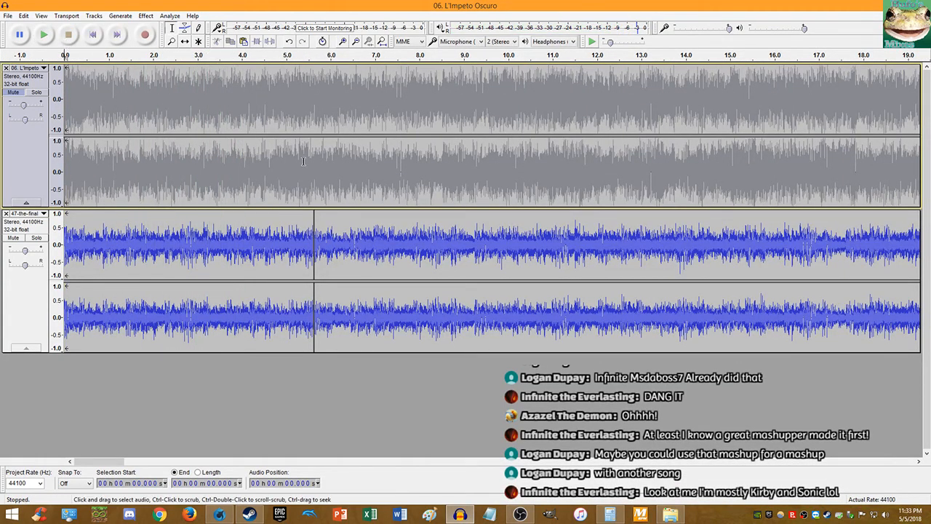
Step: Check the time of the 47-the-final split at 5.626 seconds, replay the track from the start, and stop before the split
click(315, 190)
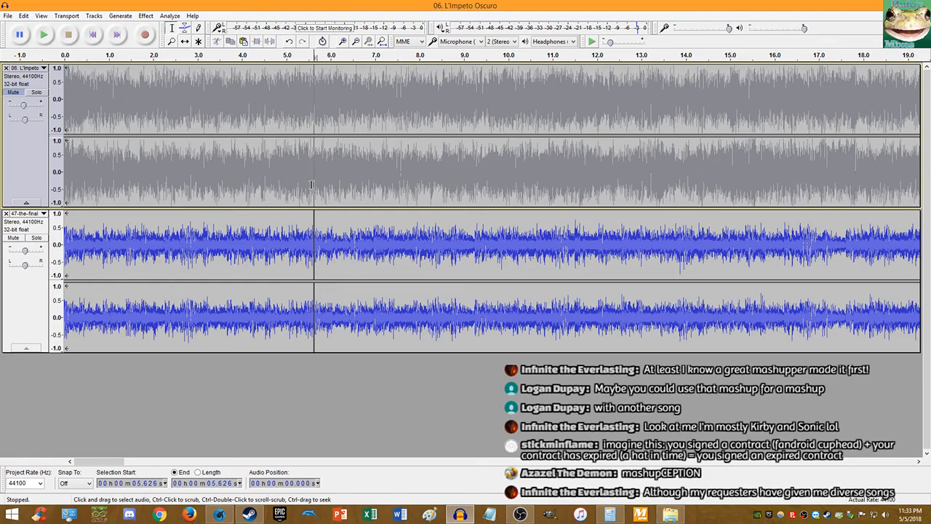
click(92, 33)
click(45, 34)
ctrl+scroll(187, 109, up, 1)
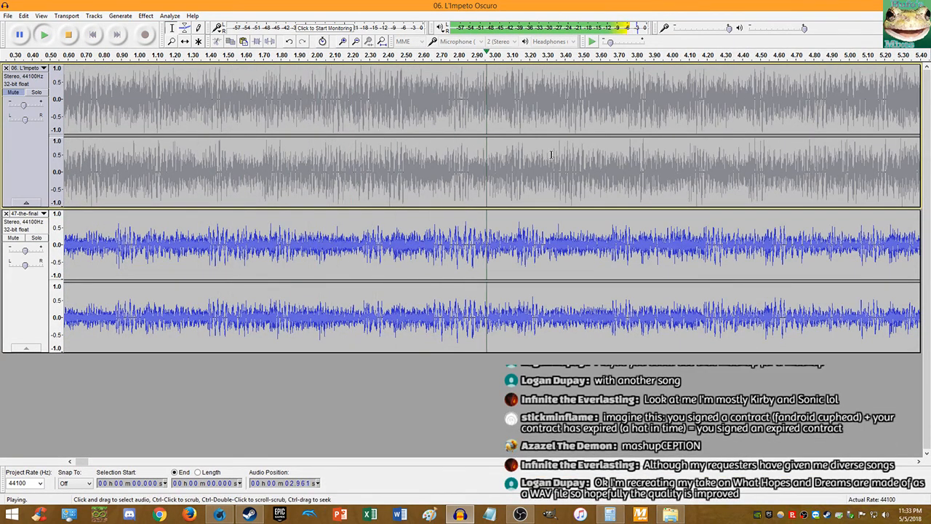
ctrl+scroll(543, 152, up, 1)
ctrl+scroll(553, 151, down, 3)
ctrl+scroll(555, 151, up, 1)
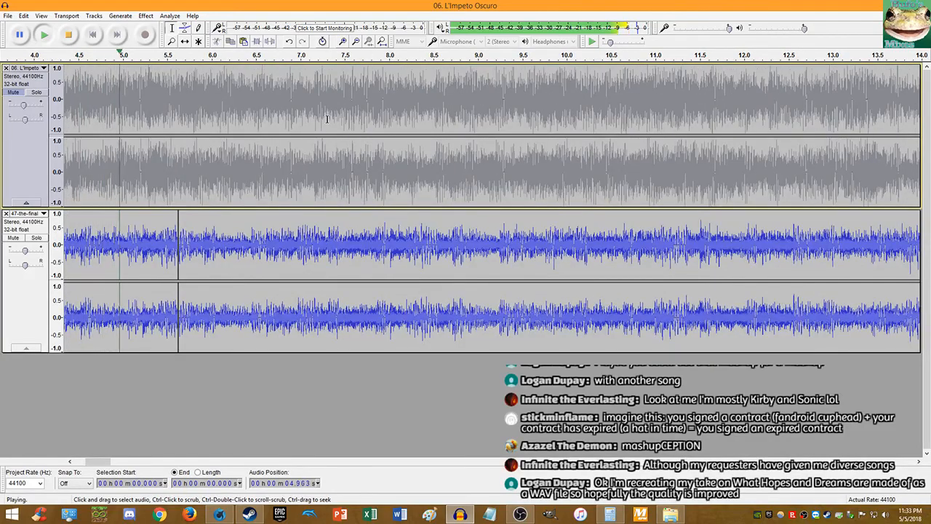
click(70, 37)
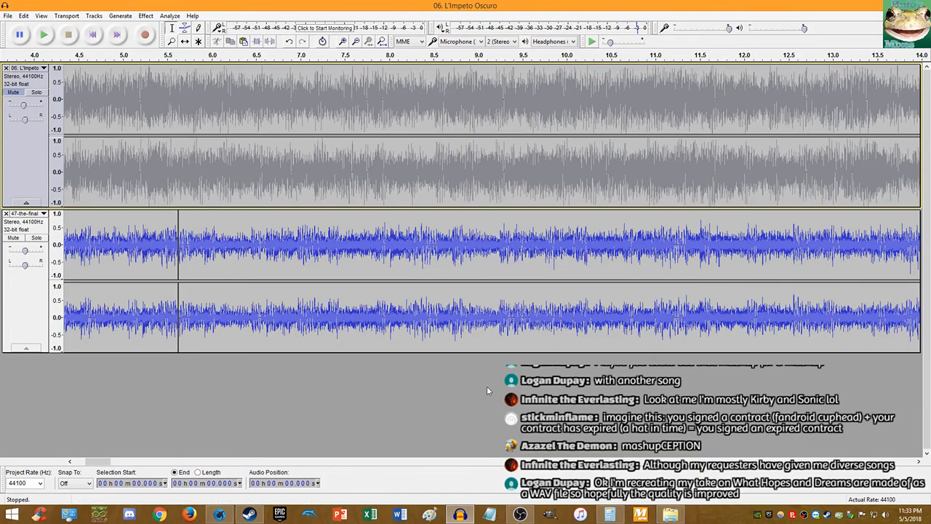
Step: Multiply the L'Impeto Oscuro time of 2.74256 by 2 in the Calculator
click(610, 515)
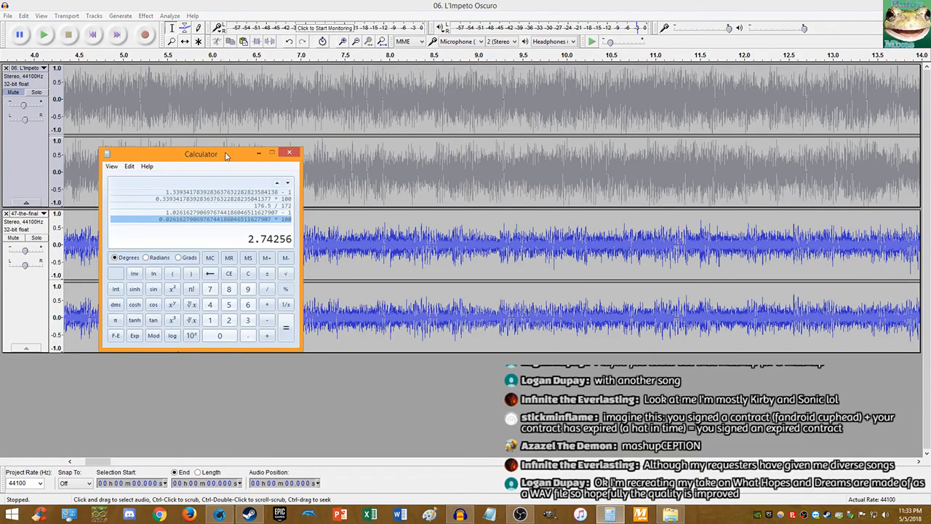
text(*2)
key(Return)
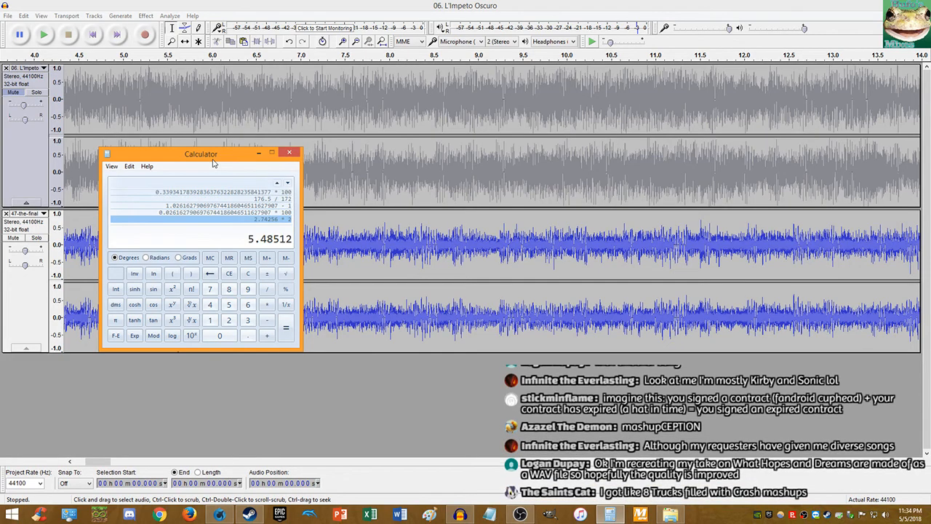
Step: Read the exact time of the 47-the-final split and divide 5.626 by 5.48512 in the Calculator
click(241, 3)
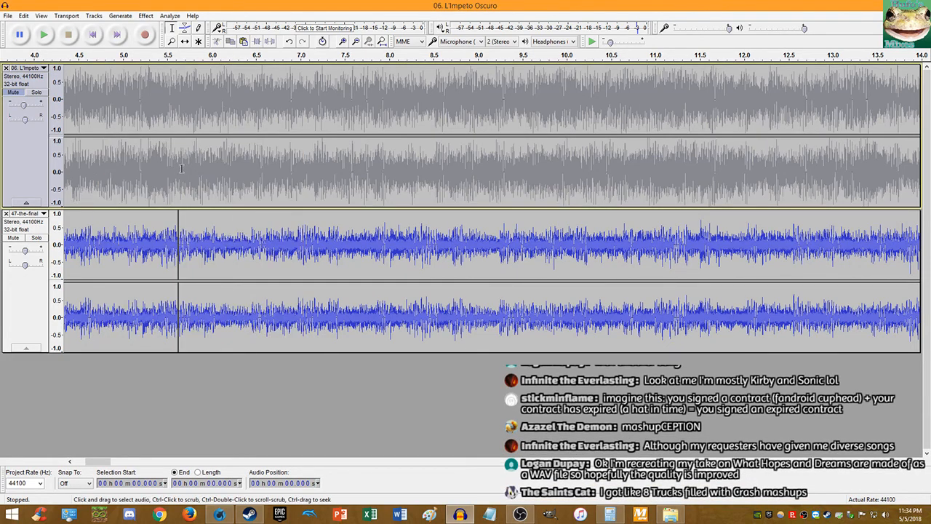
scroll(188, 173, up, 3)
scroll(188, 172, up, 9)
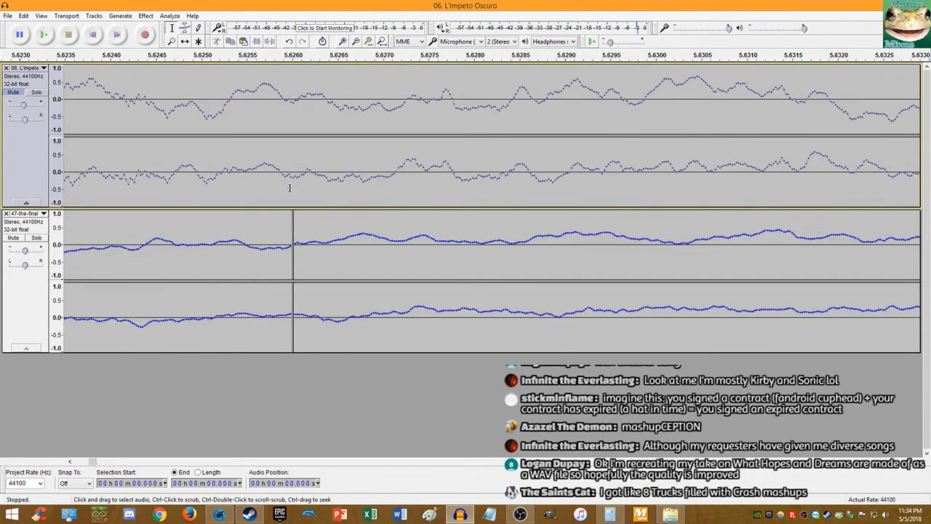
click(610, 514)
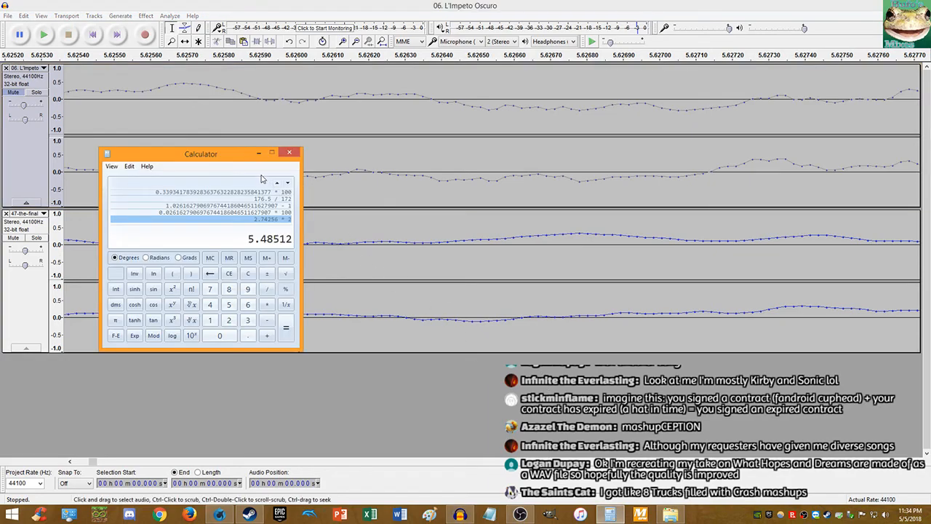
click(249, 272)
drag(221, 155, 454, 247)
text(5.32)
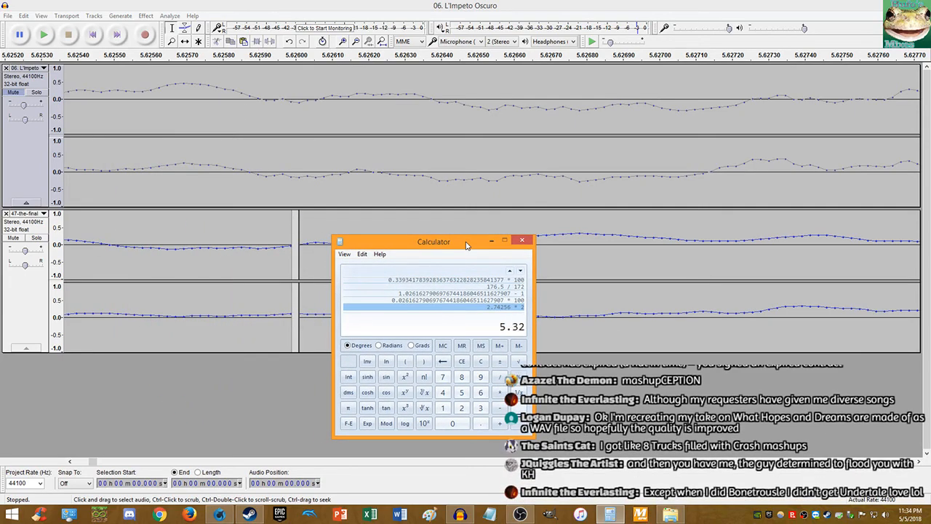
text(59)
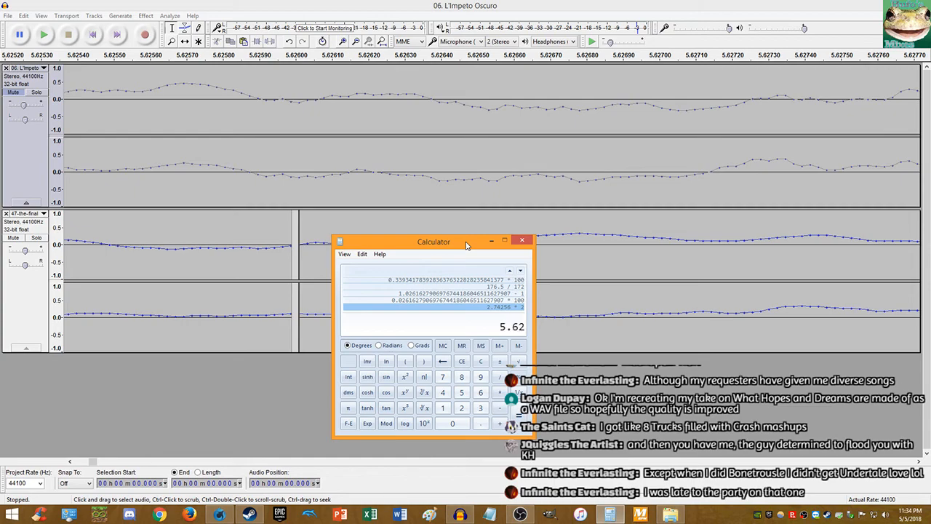
key(Return)
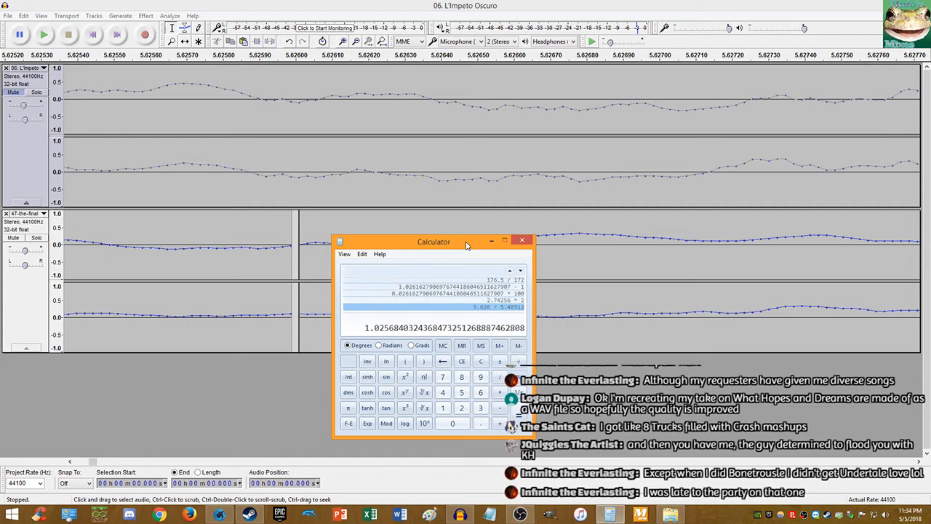
Step: Convert the tempo ratio to a percent change by subtracting 1 and multiplying by 100, and copy the result
text(-1)
key(Return)
text(100)
key(Return)
right_click(360, 333)
click(394, 334)
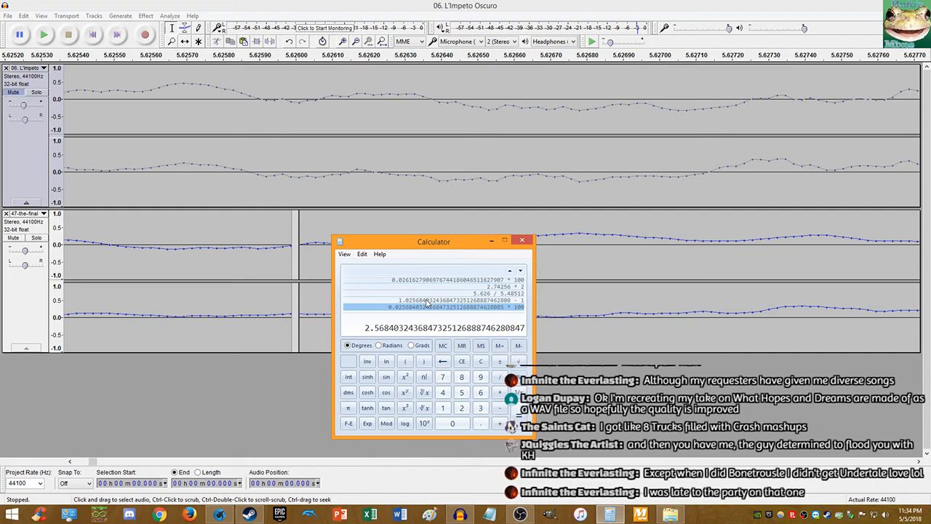
Step: Select the entire 47-the-final track and apply Change Tempo with a 2.568 percent change
click(452, 124)
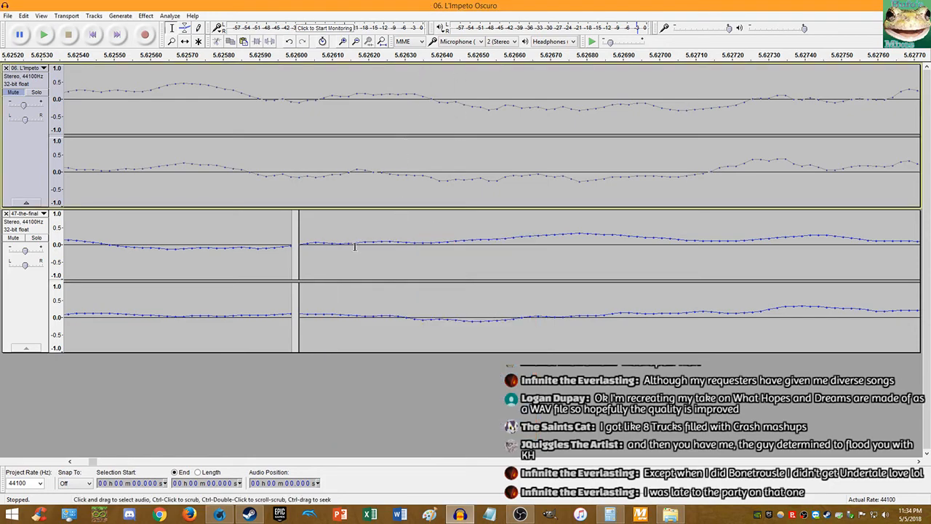
click(300, 184)
click(314, 234)
key(End)
key(shift+Home)
click(146, 15)
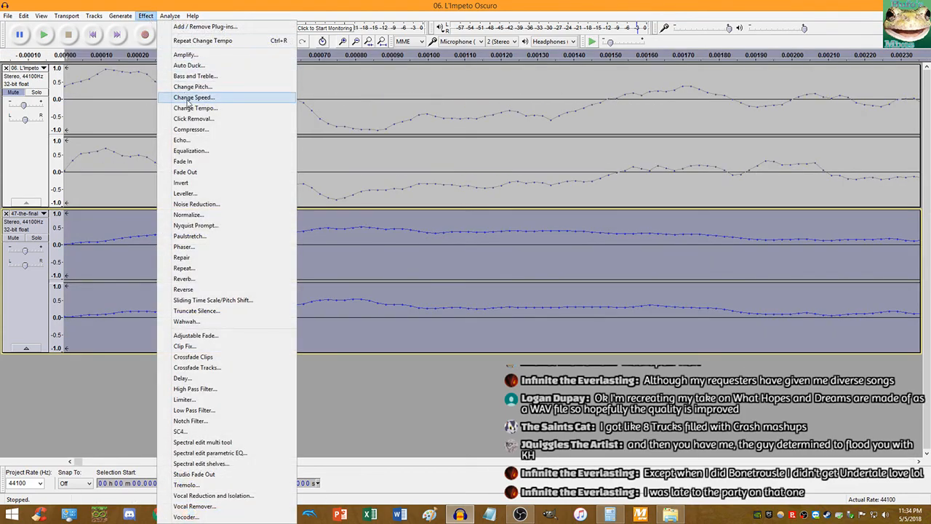
click(185, 95)
click(562, 181)
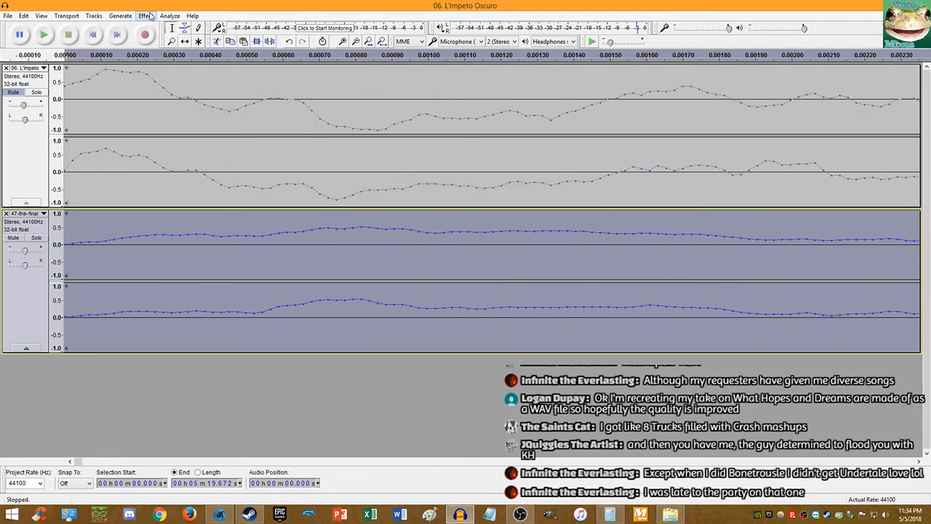
click(146, 16)
click(240, 116)
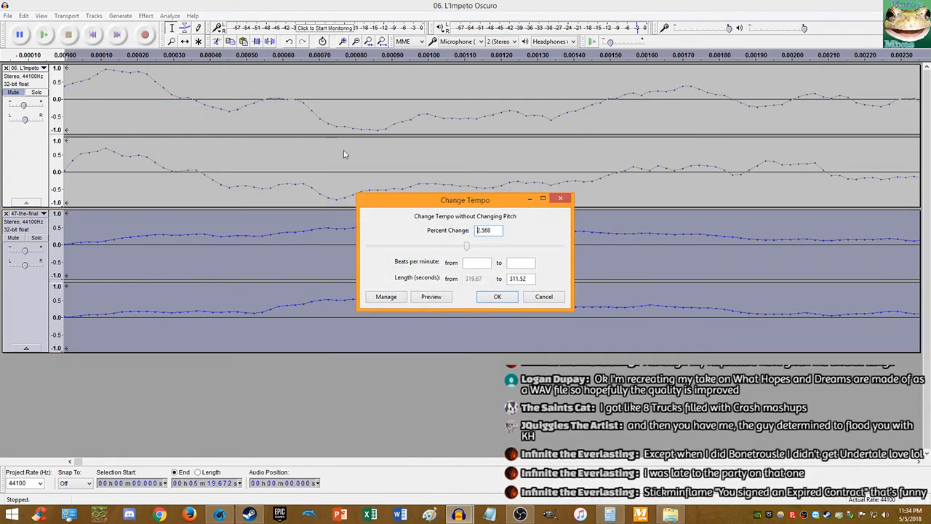
click(488, 295)
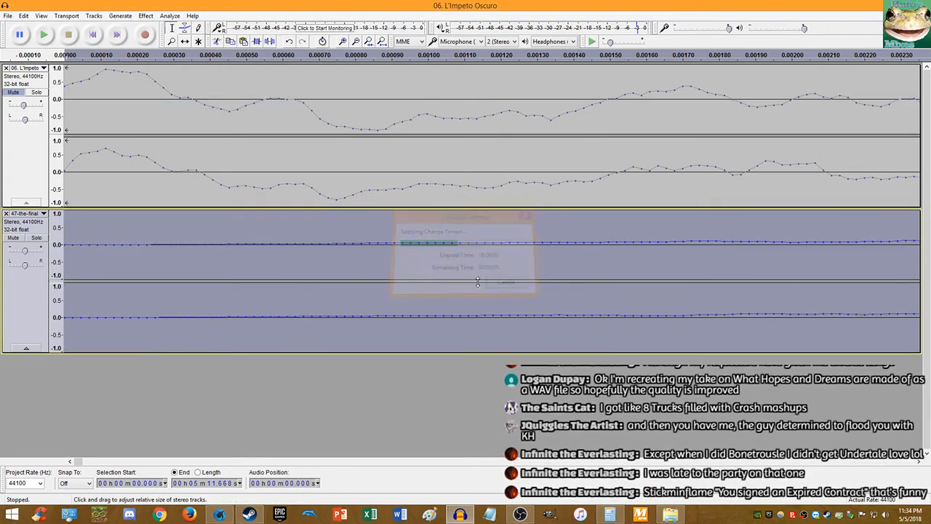
Step: Unmute L'Impeto Oscuro and play both tracks together from the start to check their alignment
ctrl+scroll(495, 271, down, 4)
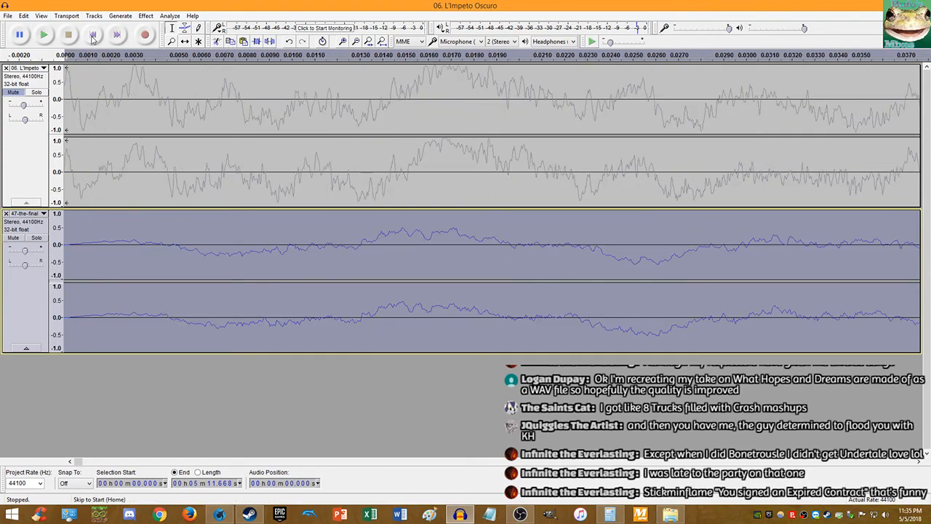
click(92, 38)
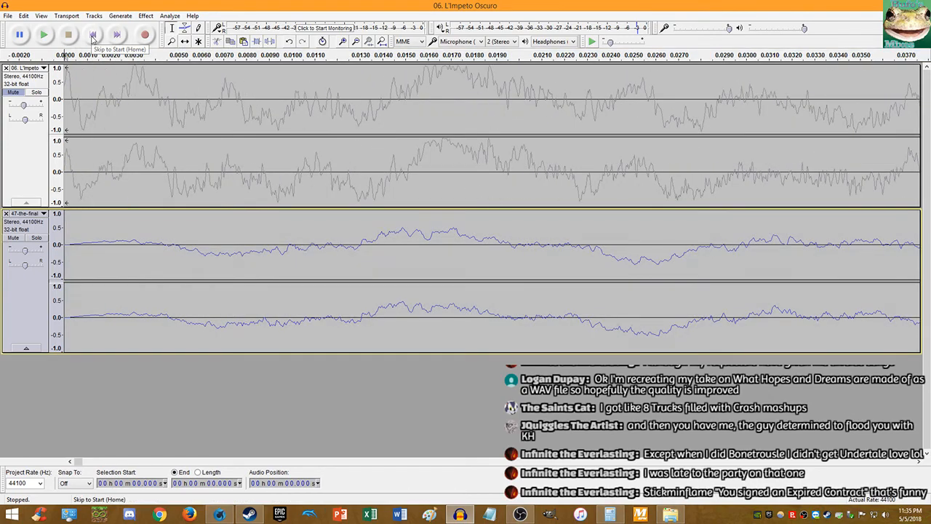
click(13, 93)
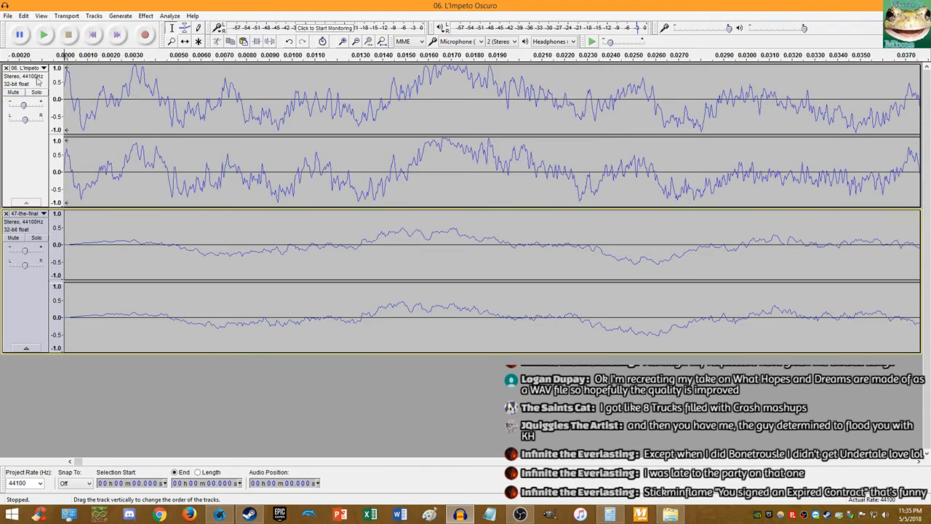
click(44, 35)
ctrl+scroll(516, 157, down, 8)
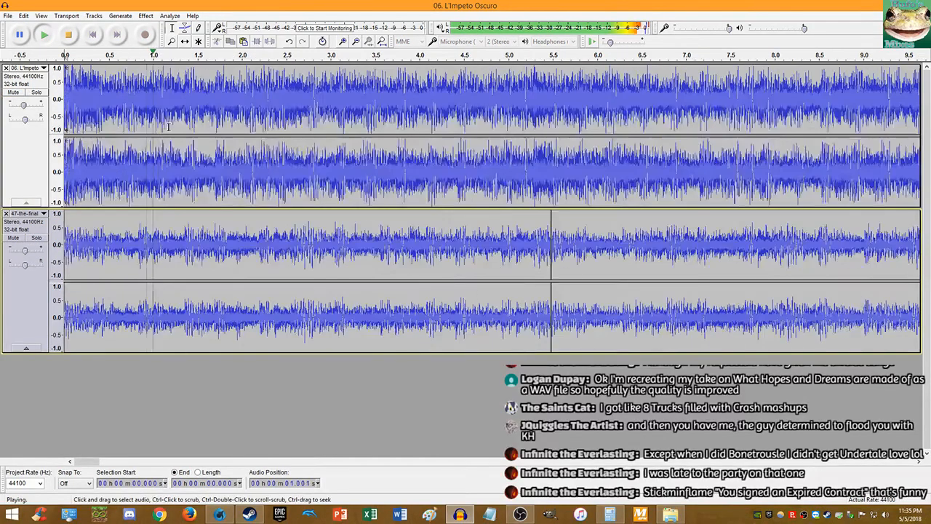
ctrl+scroll(516, 157, up, 2)
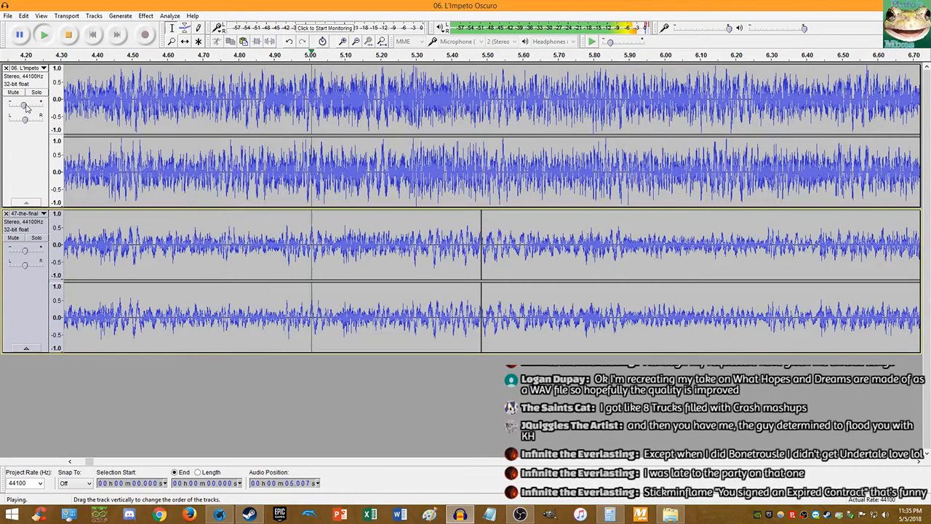
ctrl+scroll(154, 142, down, 3)
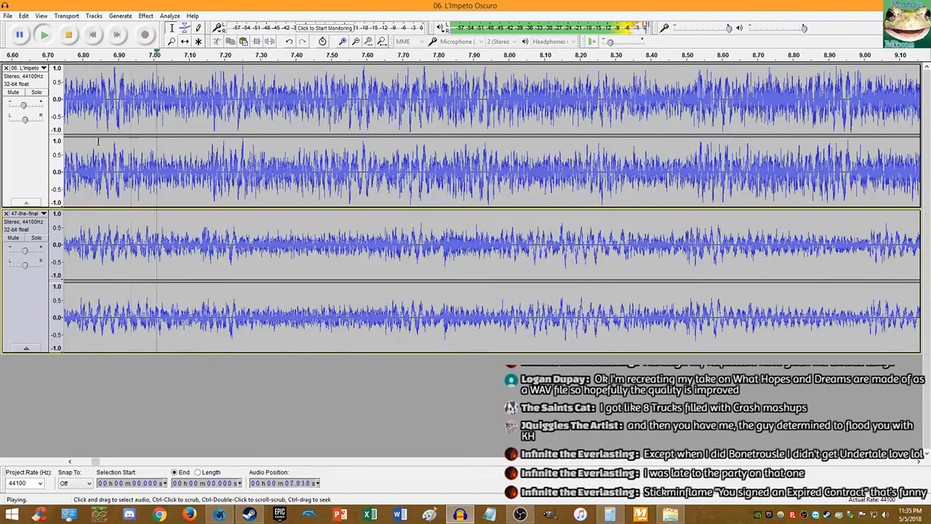
ctrl+scroll(154, 142, up, 3)
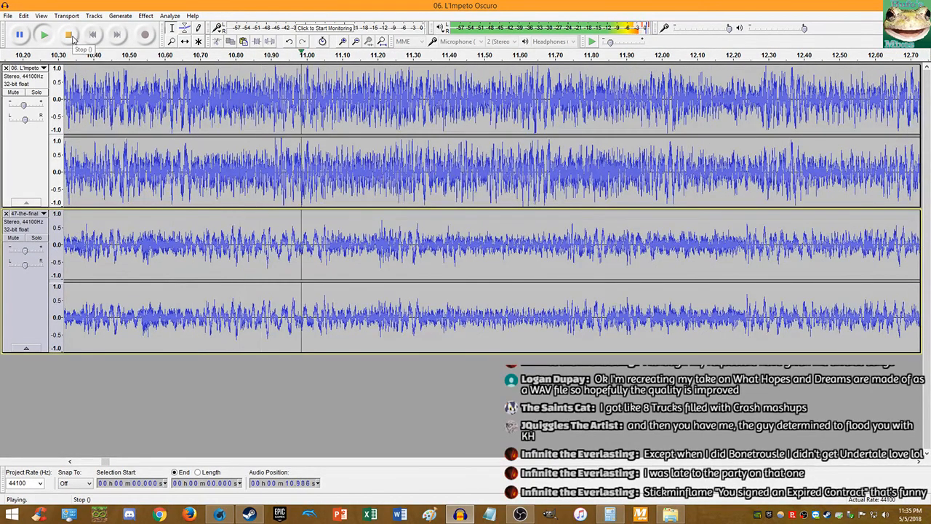
click(69, 35)
Step: Undo the 2.568 percent tempo change on 47-the-final and apply Change Tempo with a 2.56 percent change instead
click(36, 238)
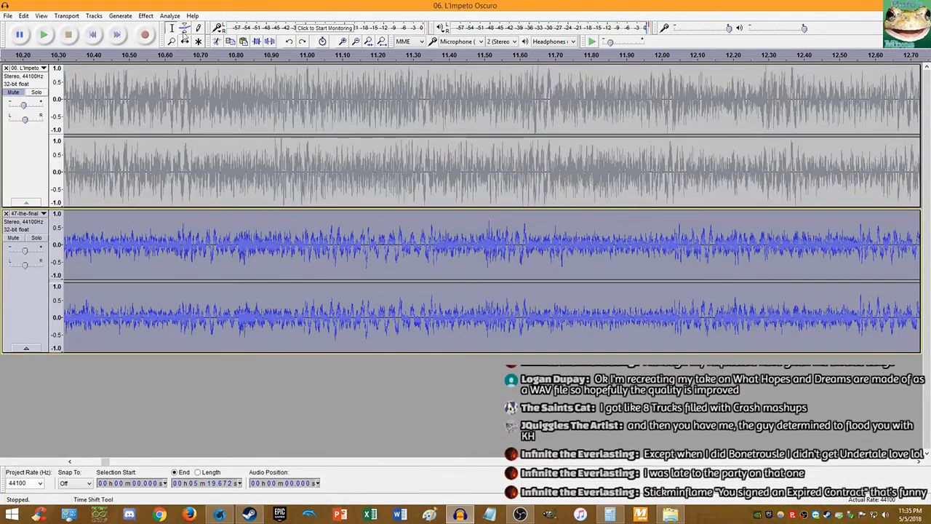
click(145, 15)
click(190, 108)
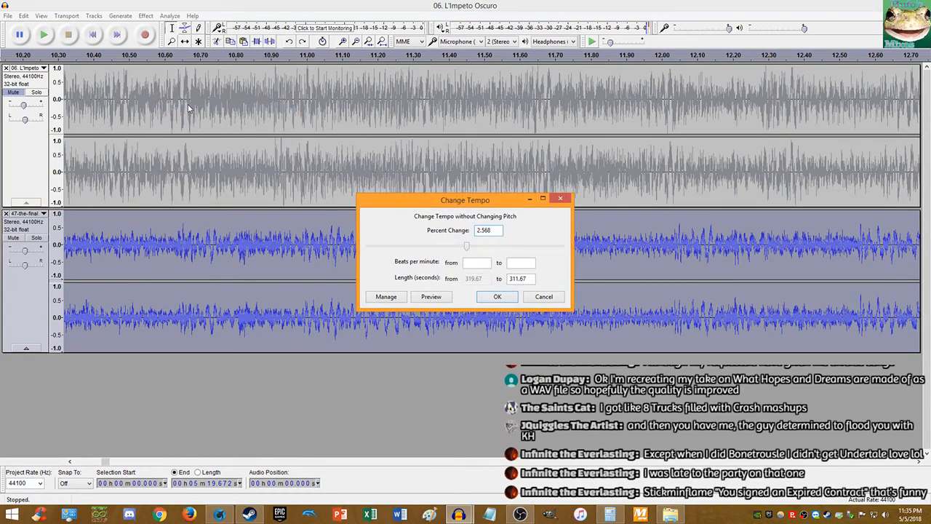
key(Return)
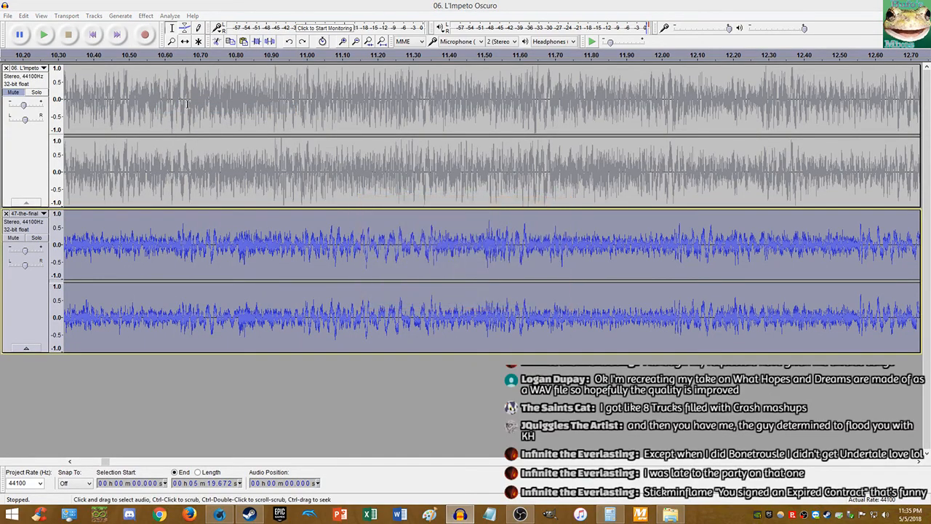
click(70, 462)
click(69, 462)
click(69, 462)
click(69, 462)
click(69, 462)
click(69, 462)
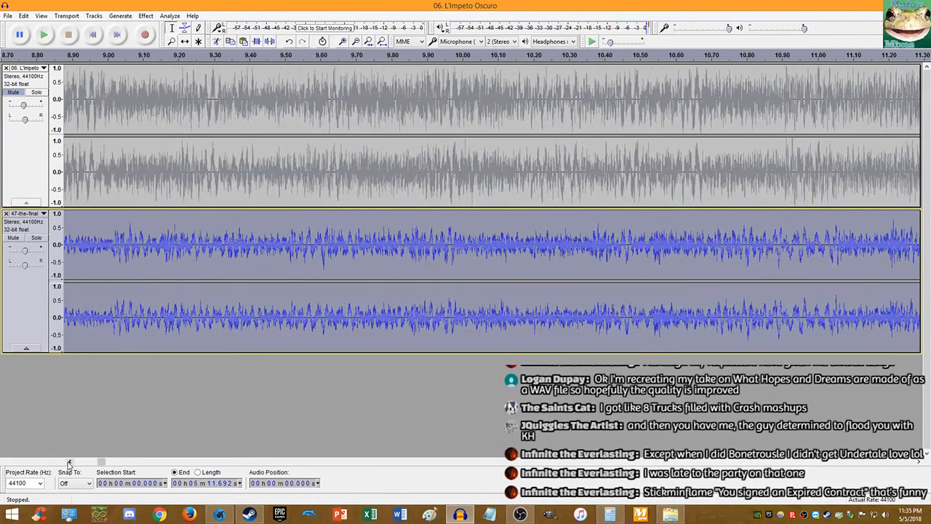
Step: Undo the 2.56 percent tempo change and apply a slightly smaller one that makes 47-the-final about 311.875 seconds long
click(145, 15)
click(170, 109)
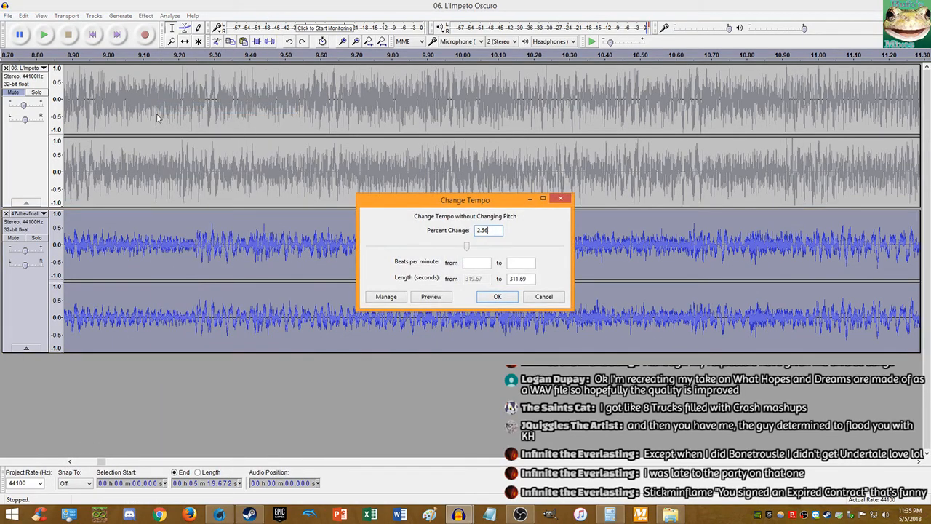
key(Return)
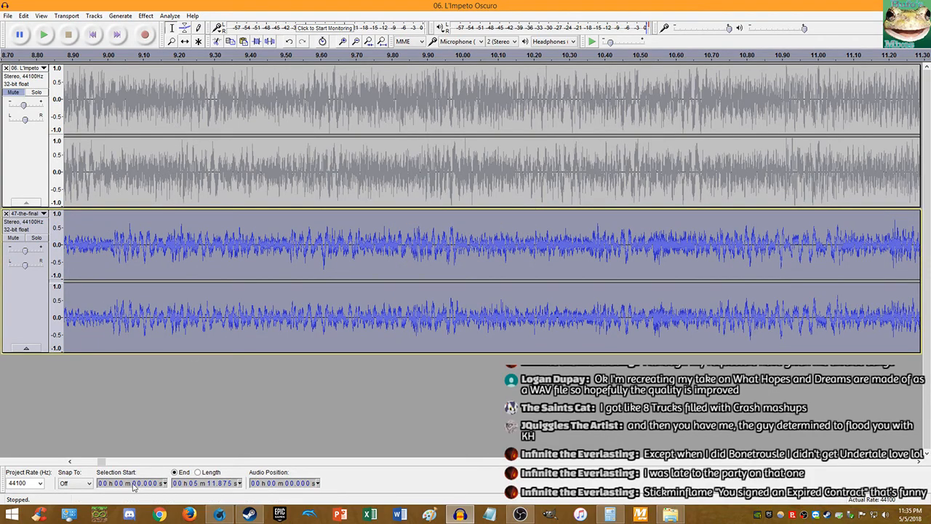
click(69, 462)
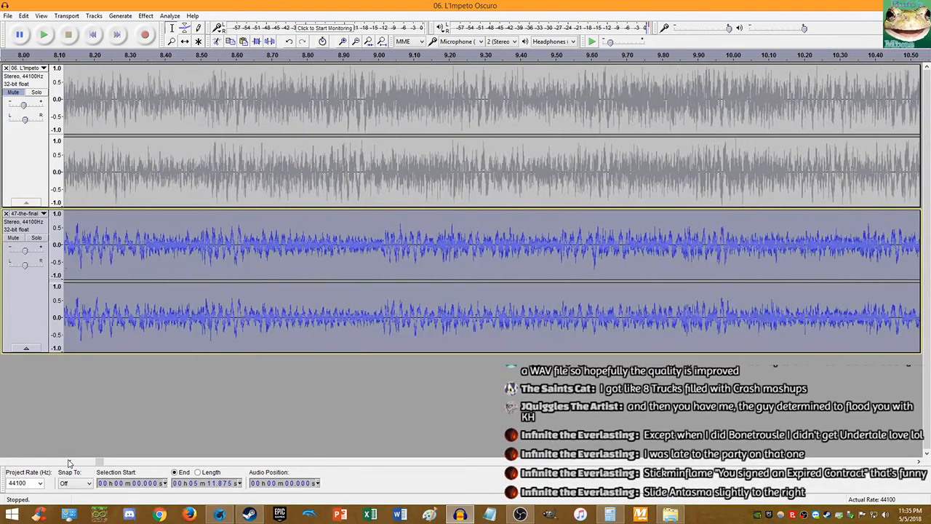
scroll(246, 182, up, 2)
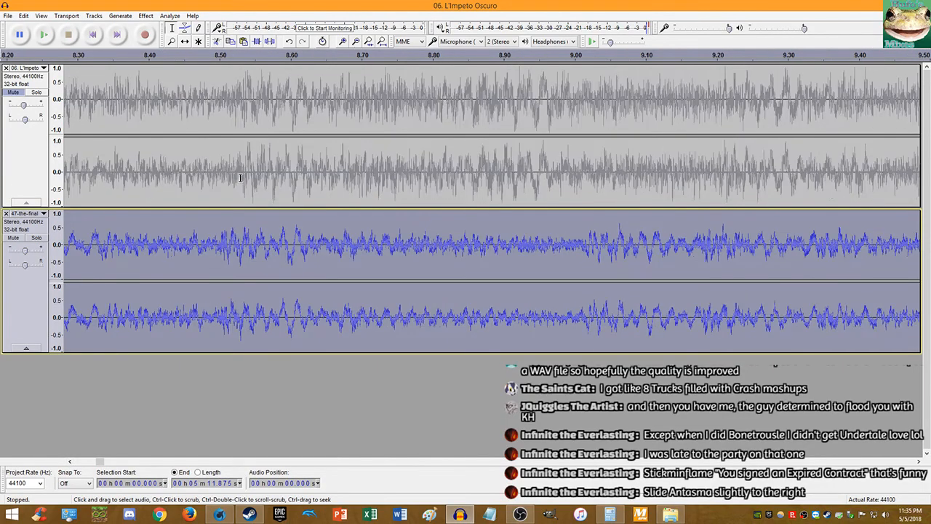
Step: Undo the last tempo change on 47-the-final and apply Change Tempo with a 2.45 percent change
key(ctrl+z)
click(145, 15)
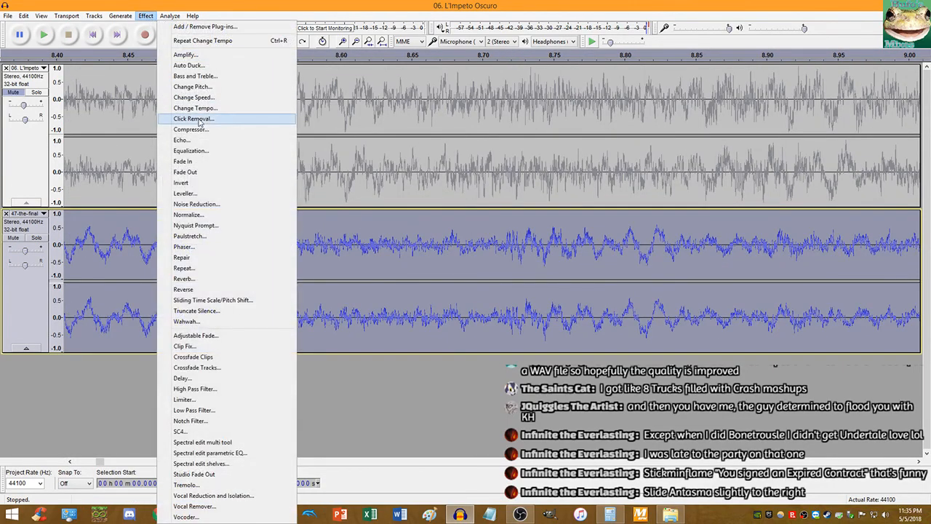
click(195, 115)
key(BackSpace)
text(45)
key(Return)
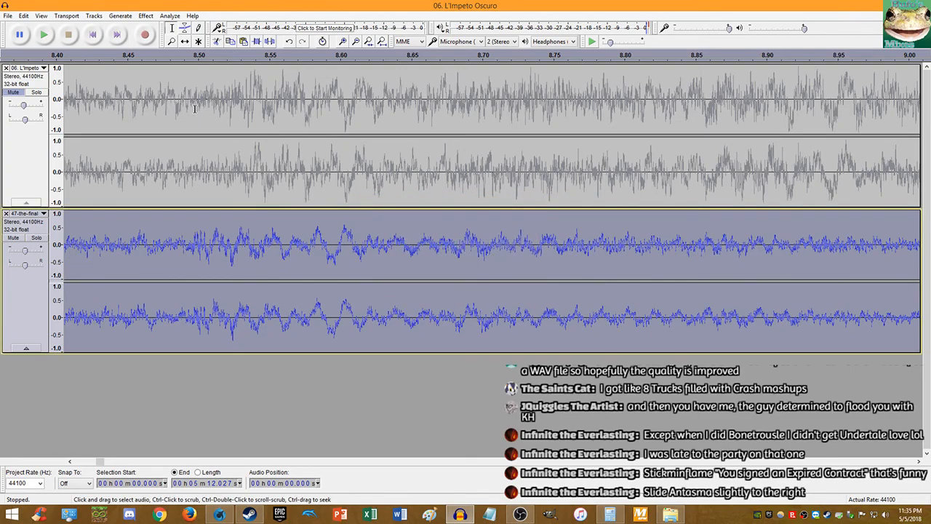
Step: Unmute L'Impeto Oscuro and play both tracks from the start to judge the 2.45 percent tempo change
click(13, 92)
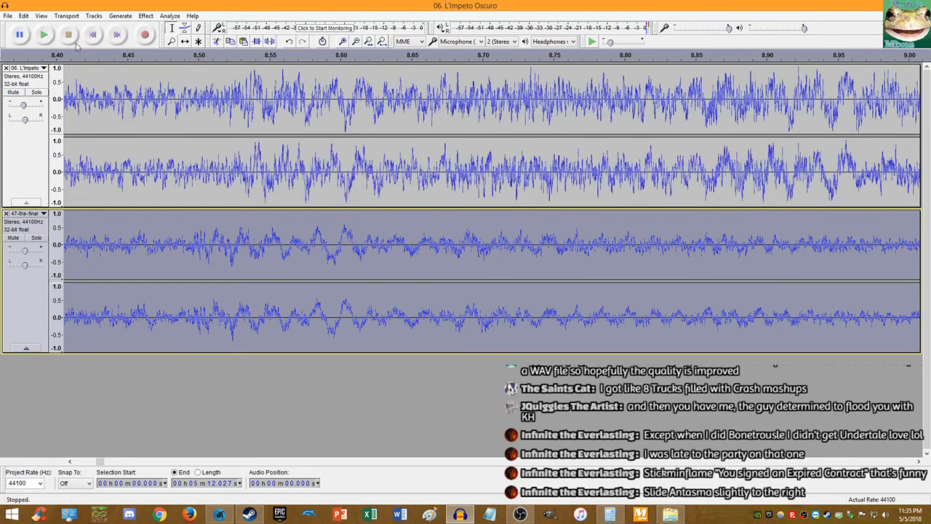
click(93, 34)
click(44, 35)
scroll(189, 149, down, 4)
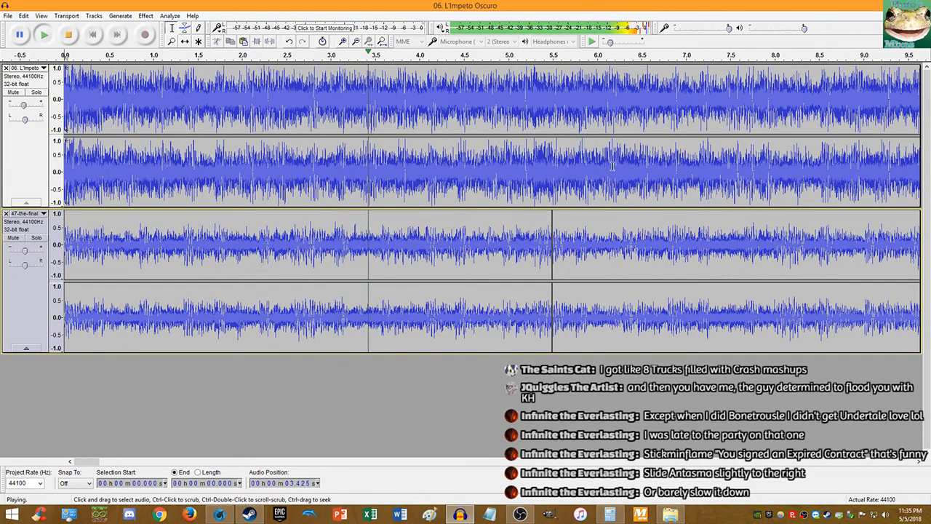
scroll(613, 166, up, 2)
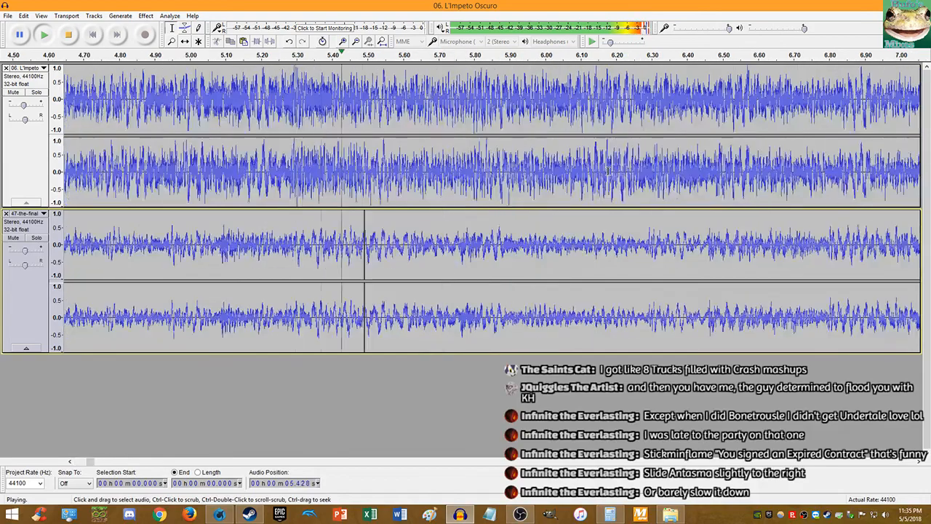
scroll(608, 170, up, 1)
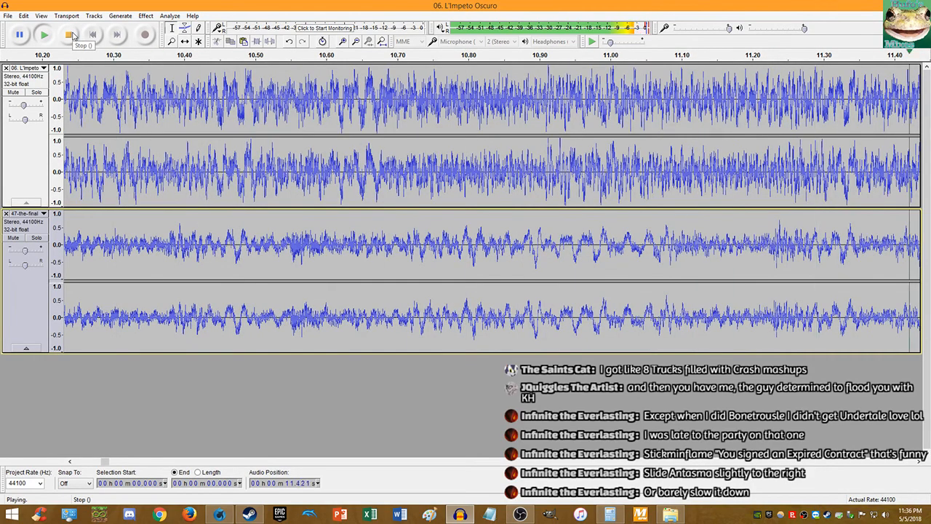
click(71, 35)
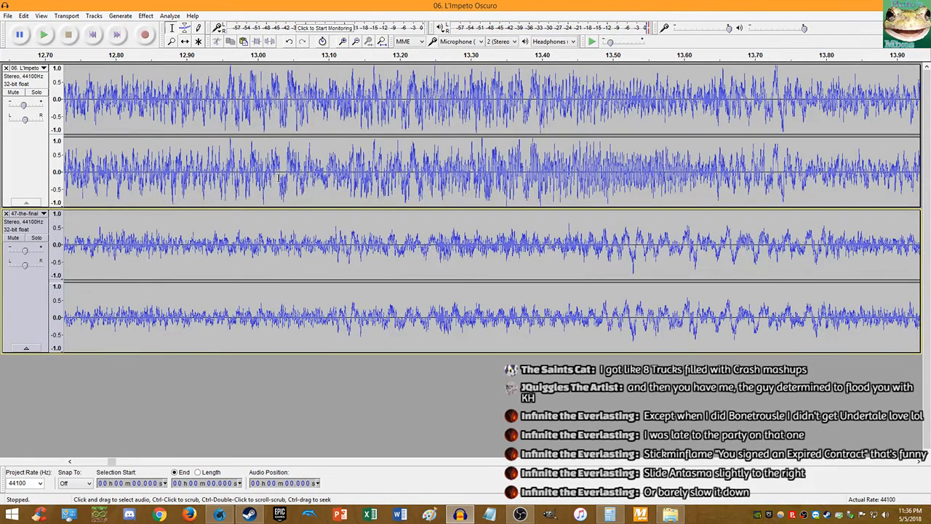
Step: Undo the 2.45 percent tempo change on 47-the-final and apply Change Tempo with a 2.4 percent change
drag(69, 463, 70, 463)
key(ctrl+z)
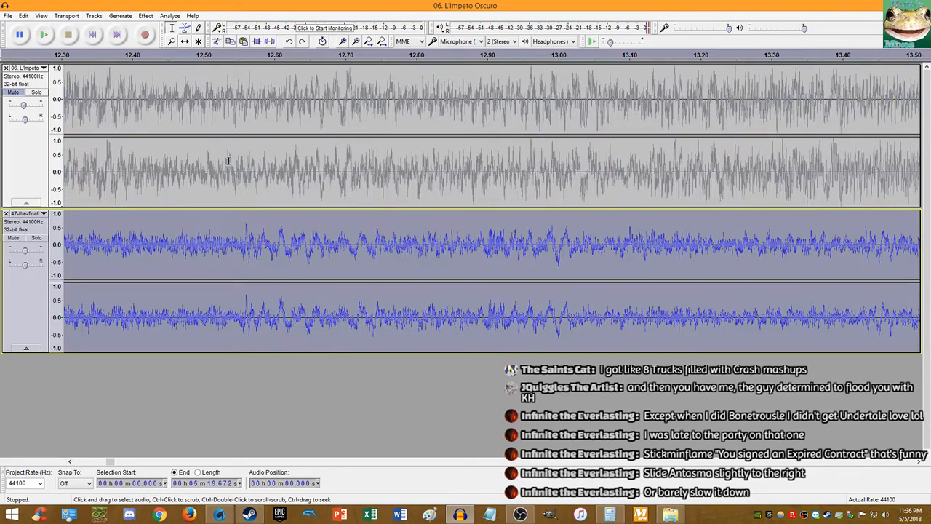
click(147, 15)
click(191, 108)
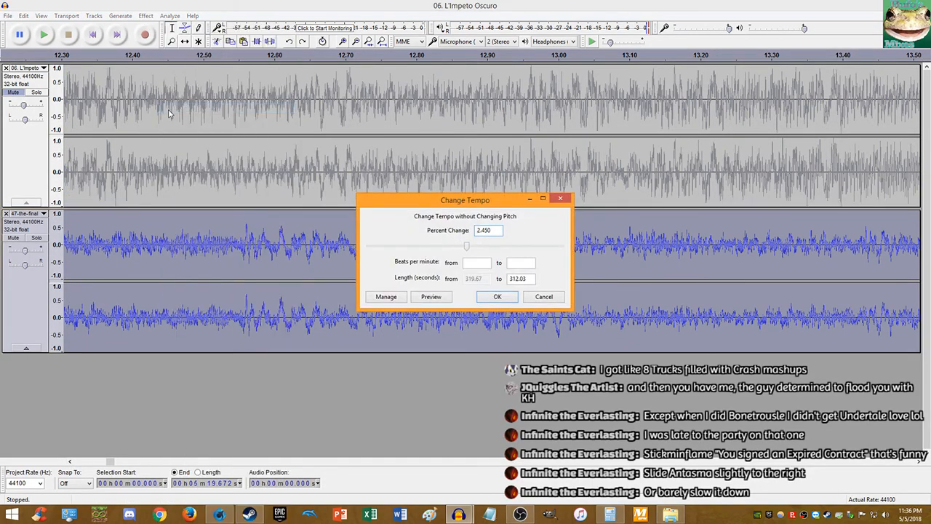
key(Return)
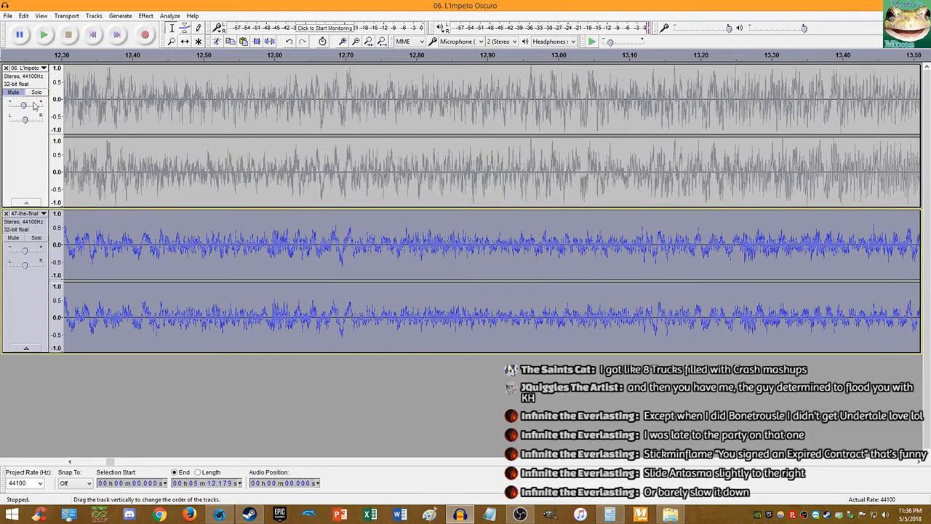
Step: Unmute L'Impeto Oscuro and play both tracks from the start to judge the 2.4 percent tempo change
click(13, 92)
click(93, 35)
click(44, 35)
scroll(228, 153, down, 2)
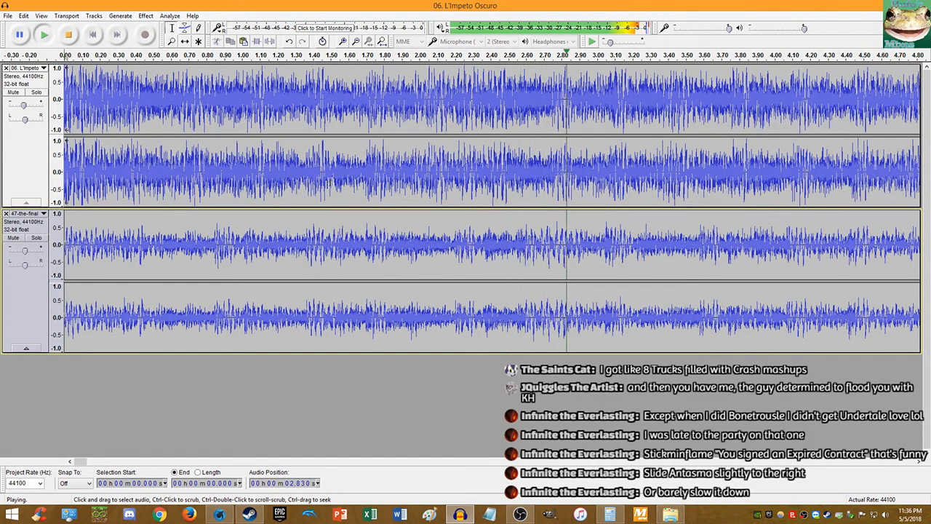
scroll(523, 180, up, 1)
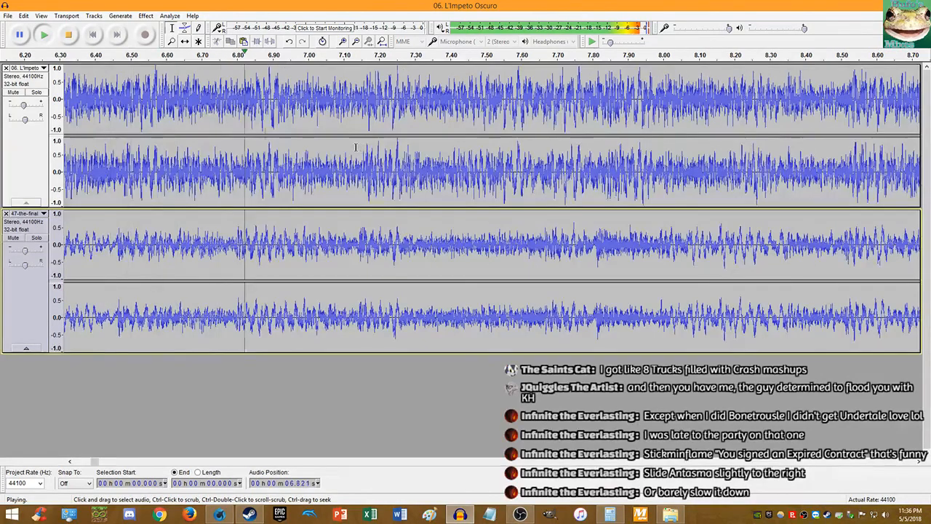
click(68, 34)
Step: Undo the 2.4 percent tempo change and apply a smaller one that makes 47-the-final about 312.484 seconds long
key(ctrl+z)
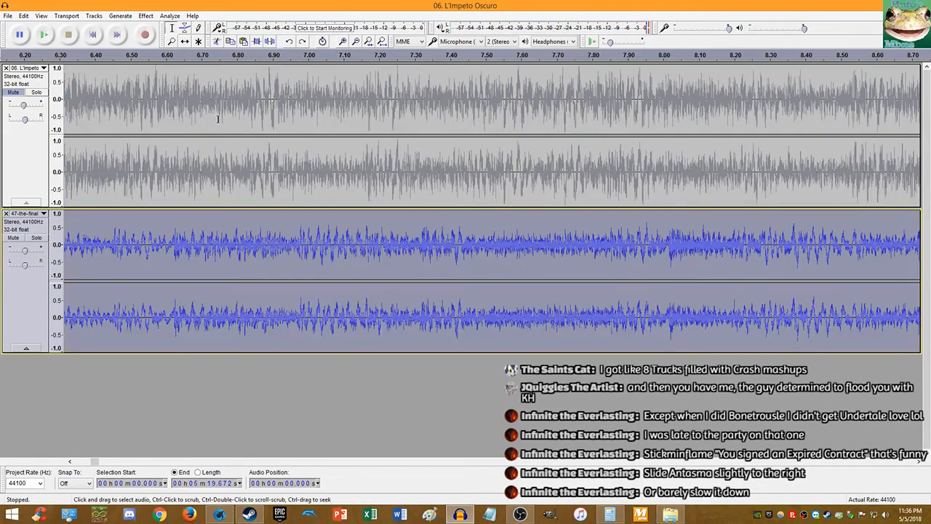
click(146, 15)
click(191, 108)
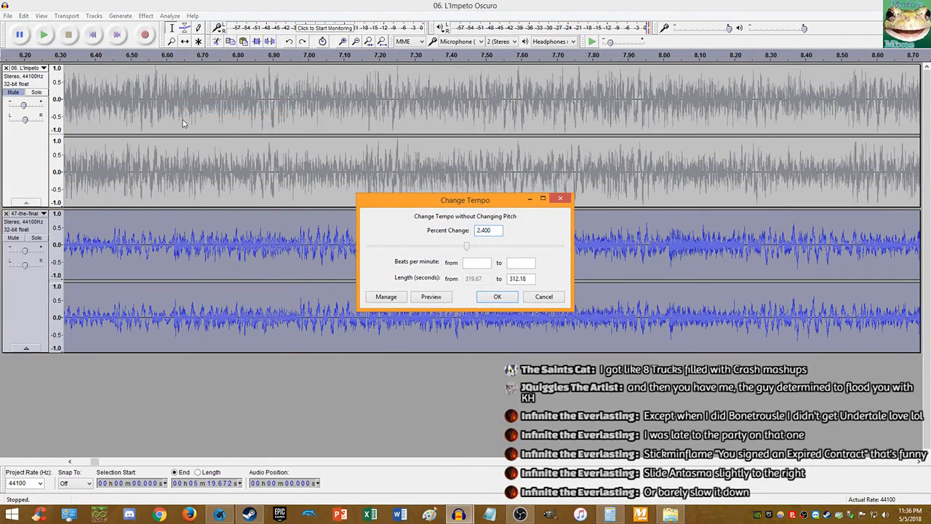
text(2)
key(Return)
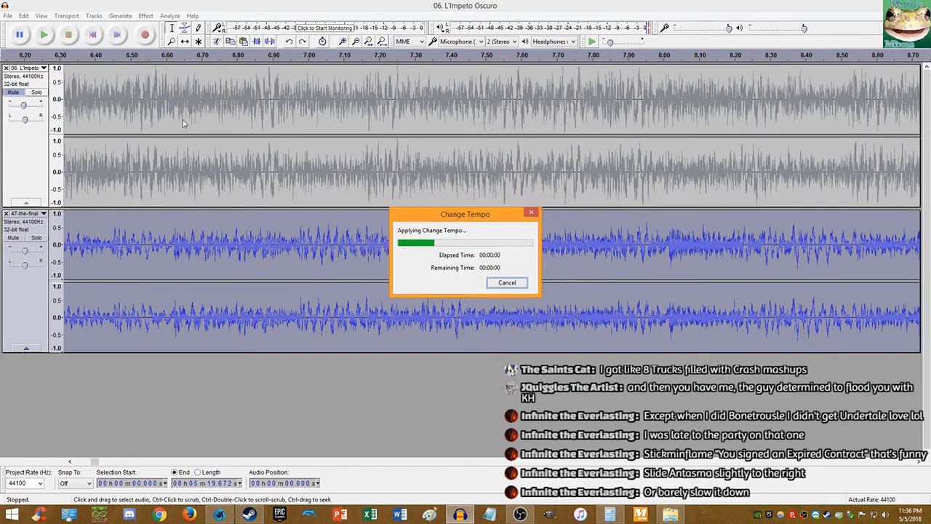
ctrl+scroll(351, 169, up, 3)
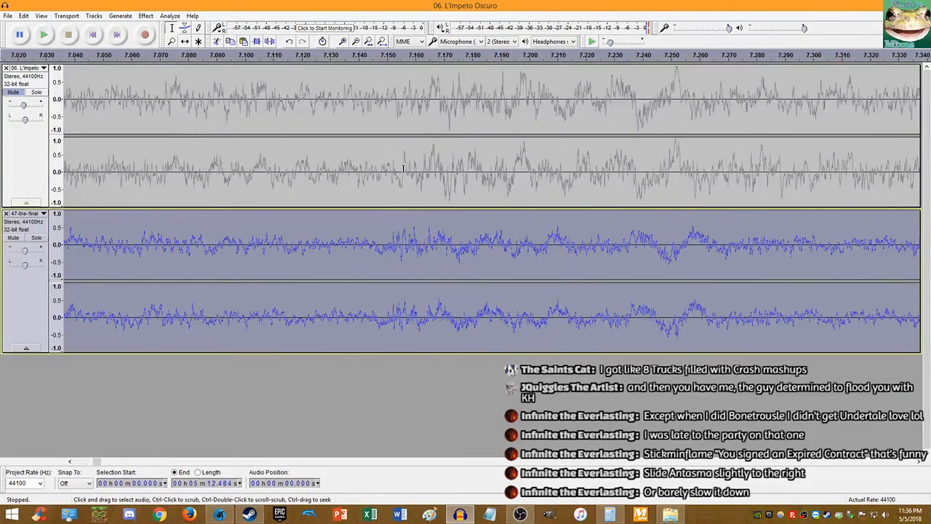
Step: Undo the last tempo change and reapply Change Tempo so that 47-the-final is about 312.637 seconds long
key(ctrl+z)
click(120, 15)
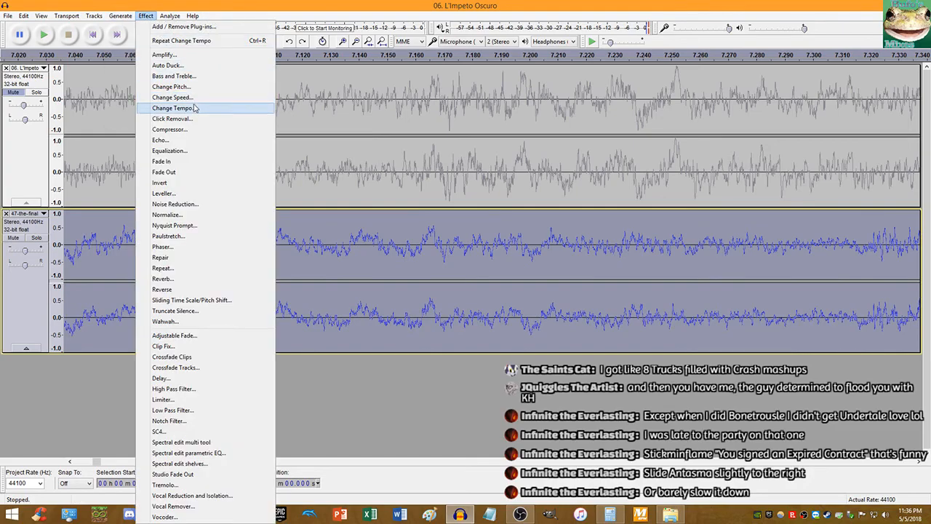
click(188, 108)
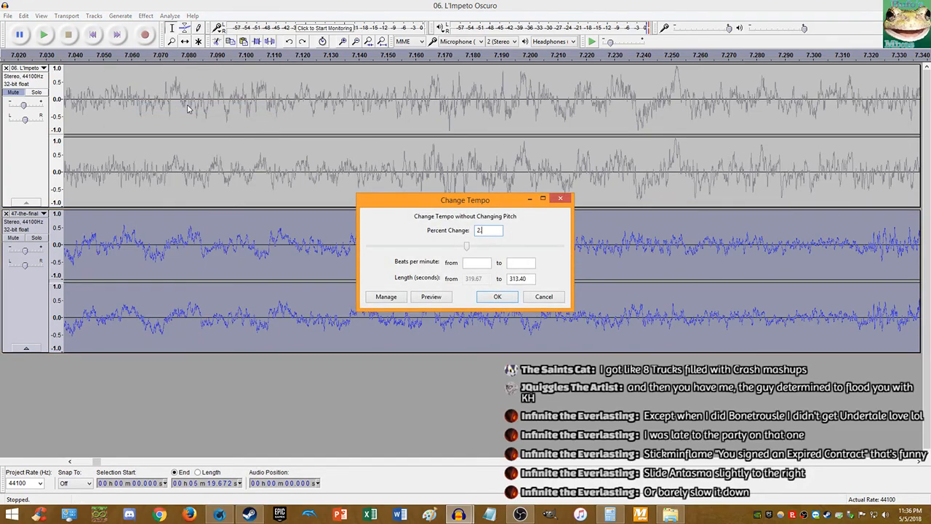
key(Return)
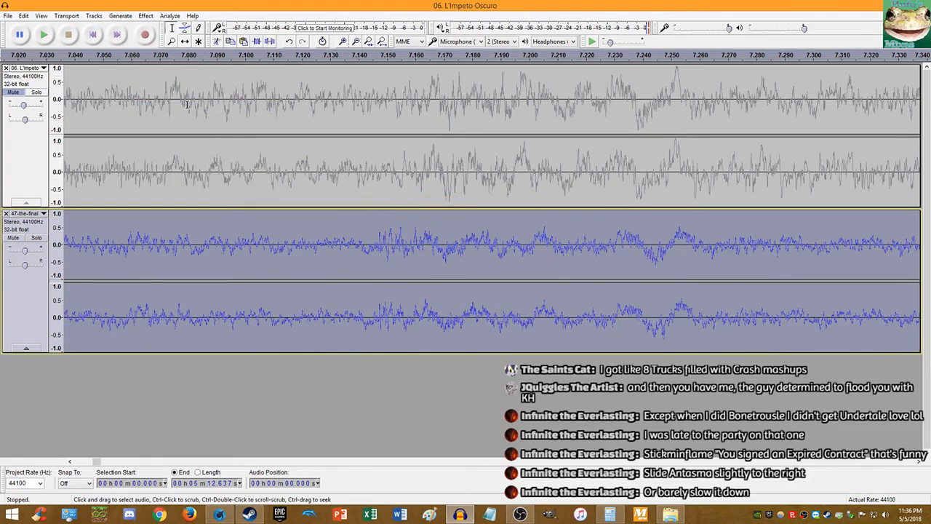
Step: Undo the last tempo change and reapply Change Tempo to 47-the-final with a 2.22 percent change
key(ctrl+z)
click(145, 15)
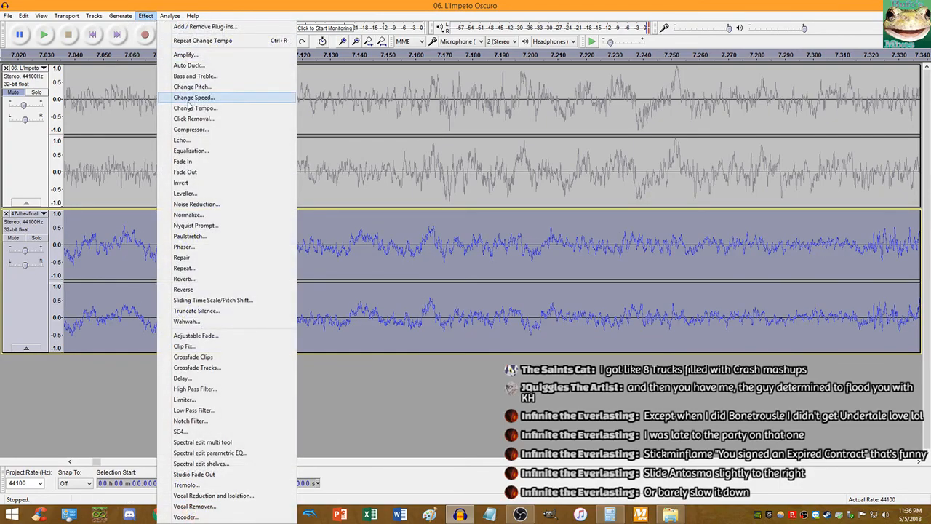
click(188, 108)
key(Return)
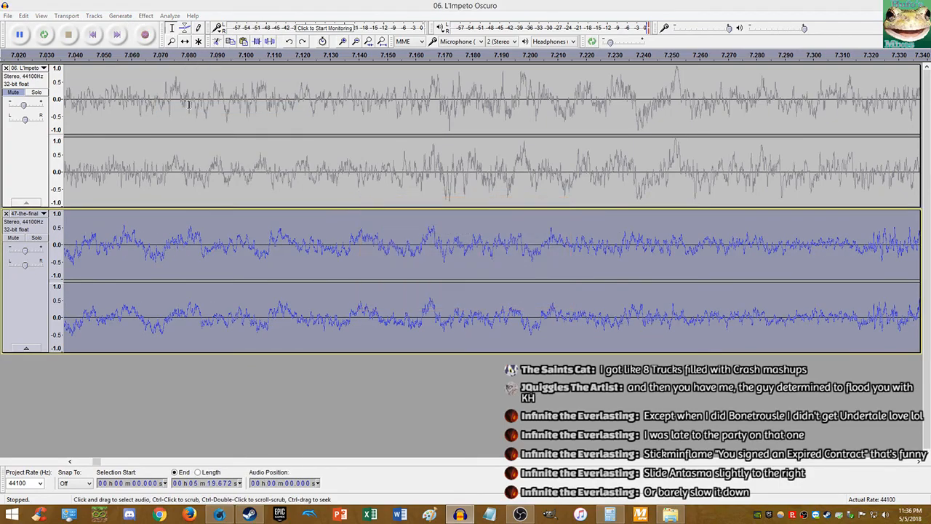
click(146, 15)
click(200, 108)
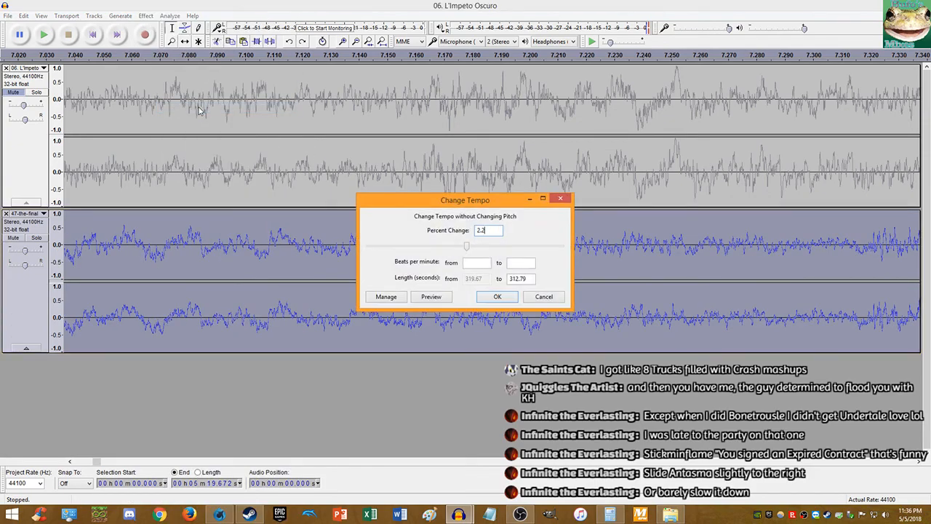
key(Return)
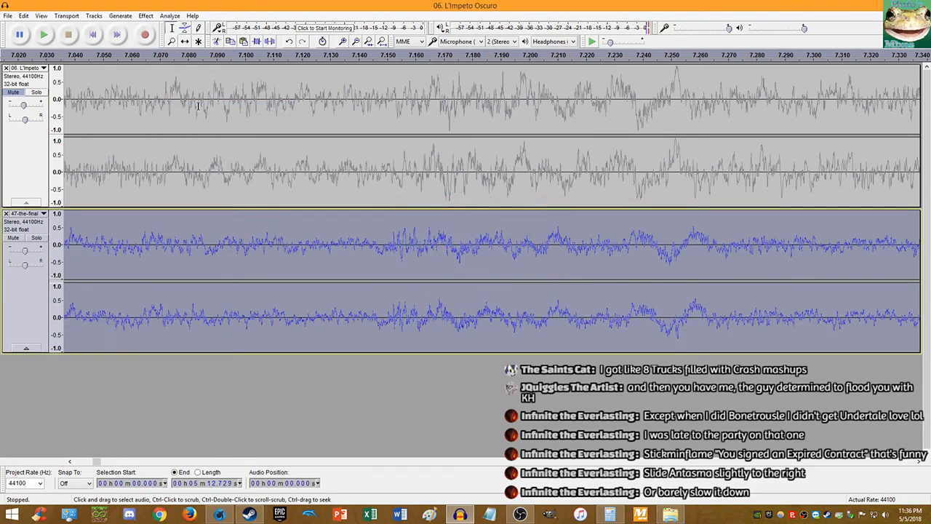
Step: Unmute L'Impeto Oscuro and play both tracks from the start to judge the 2.22 percent tempo change
click(13, 92)
click(92, 35)
click(44, 34)
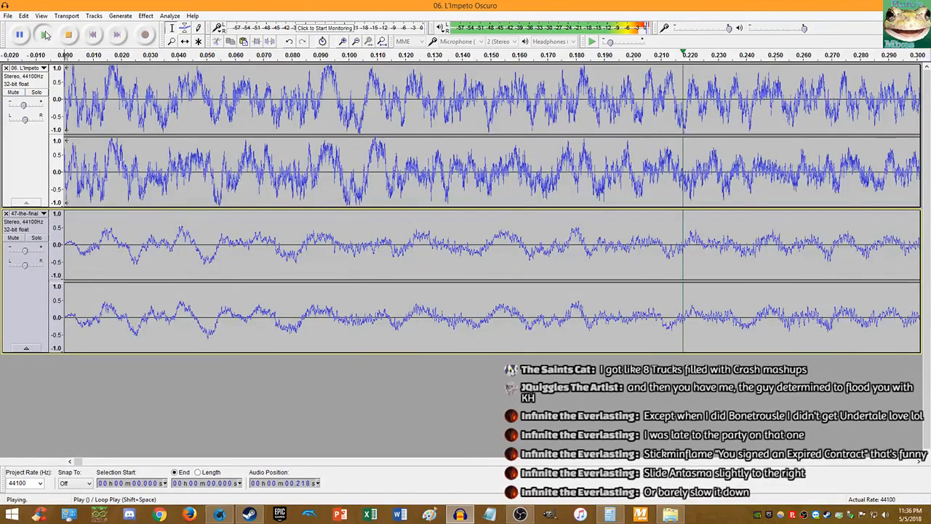
scroll(198, 141, down, 4)
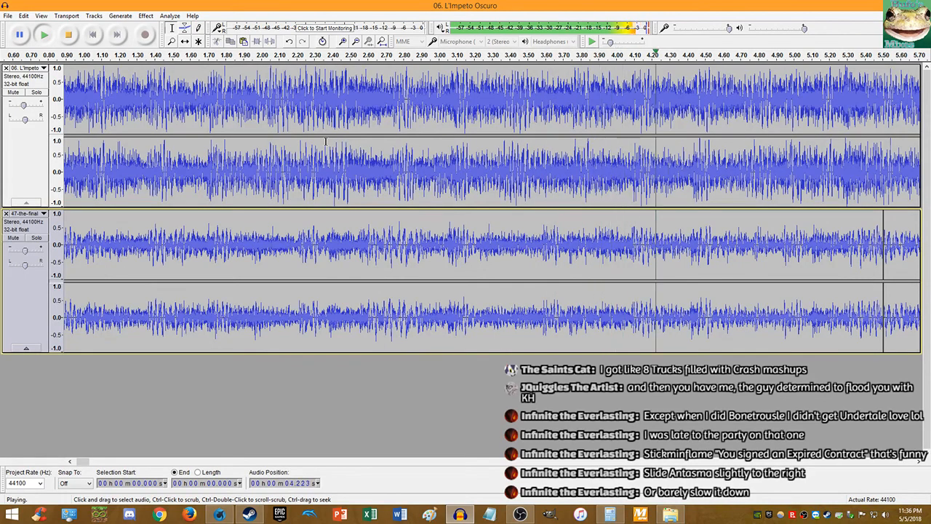
Step: Mute and unmute L'Impeto Oscuro during playback to compare its beat with 47-the-final, and stop playback
click(13, 92)
click(13, 92)
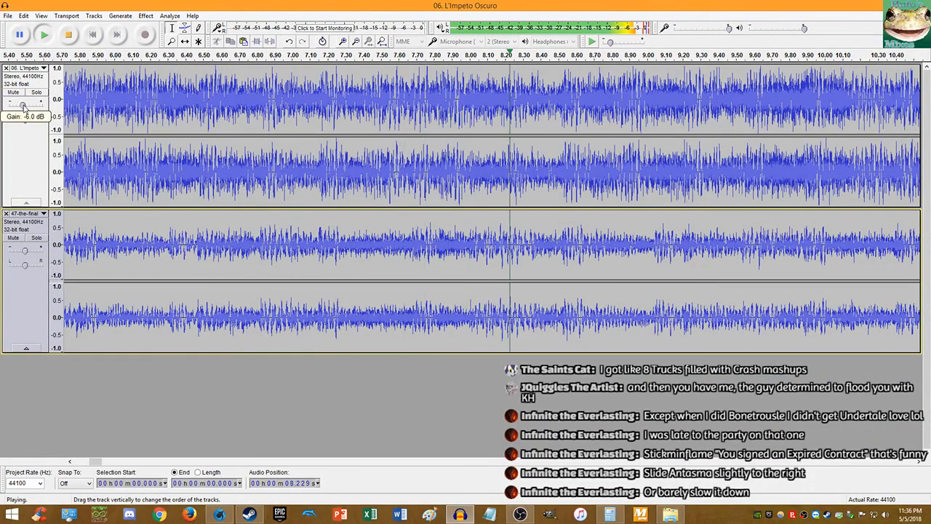
click(14, 92)
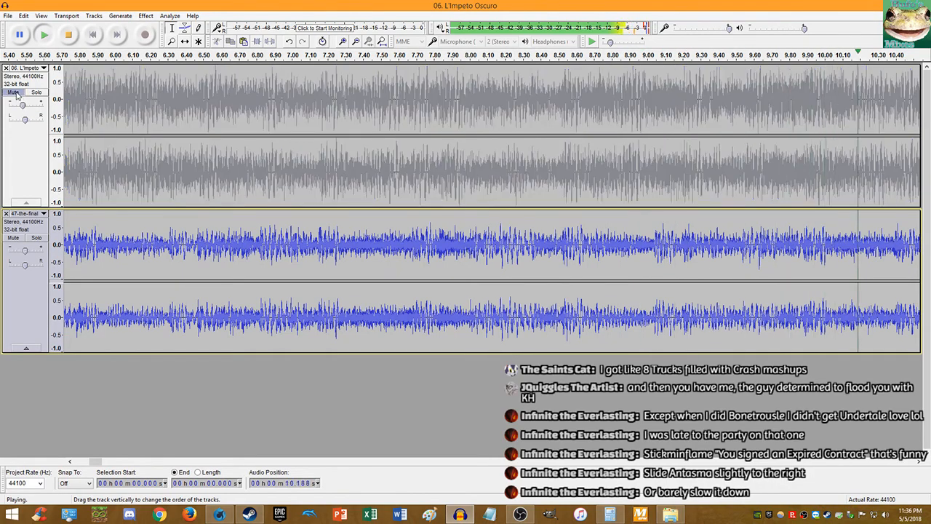
click(13, 92)
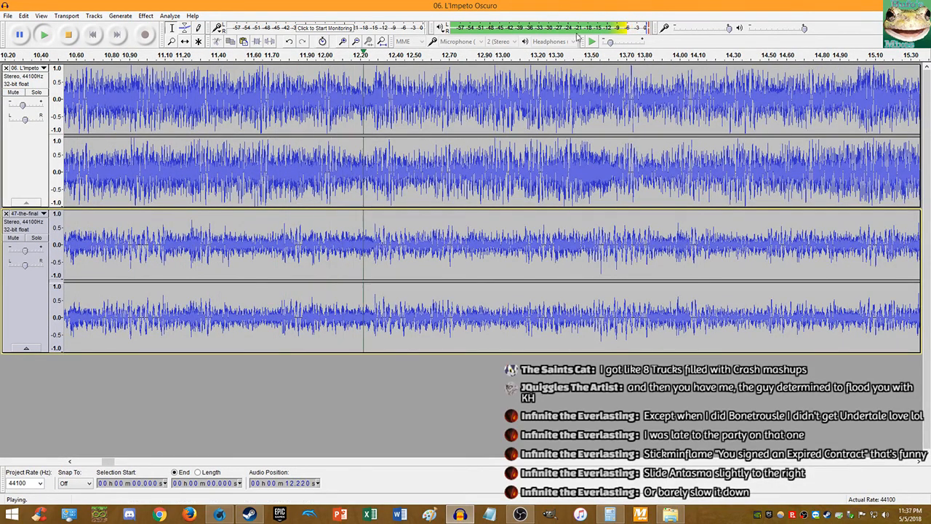
scroll(667, 150, down, 1)
scroll(806, 169, up, 2)
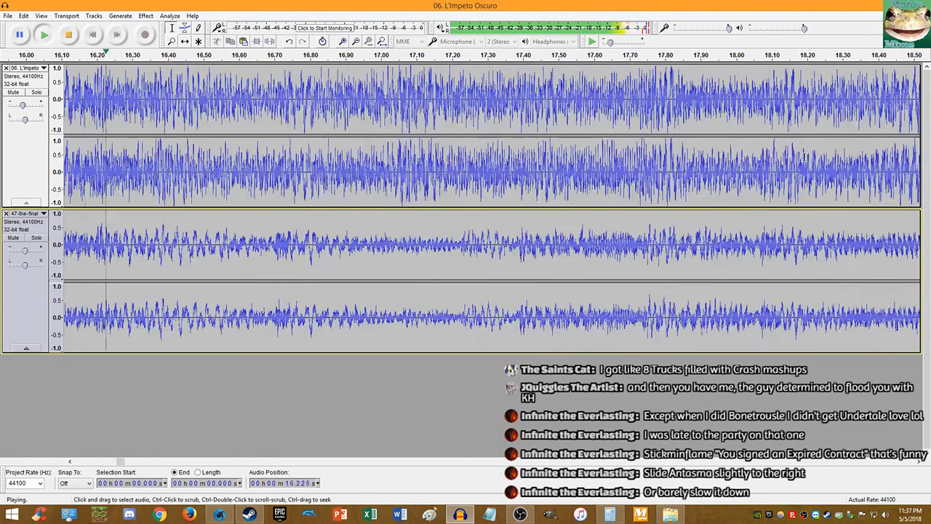
click(78, 34)
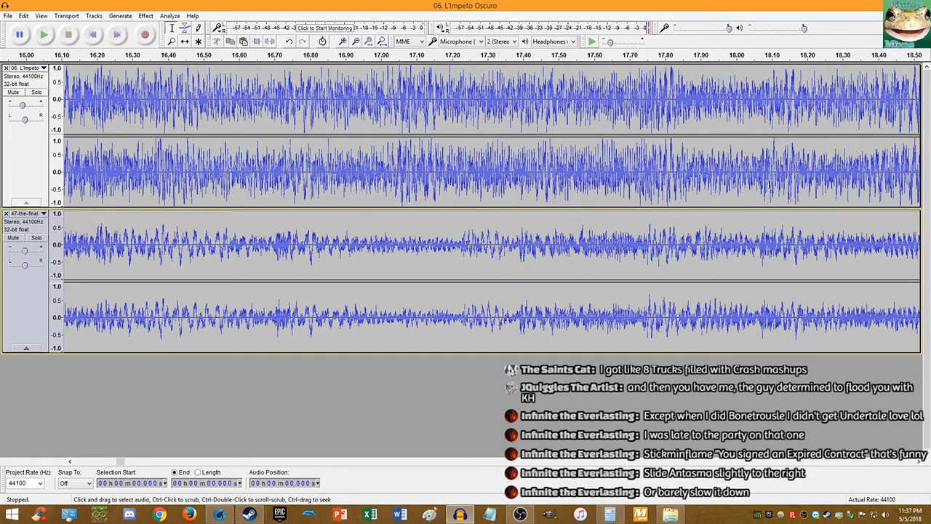
Step: Play both tracks from about 17.739 seconds to check whether their beats stay aligned
scroll(551, 184, up, 2)
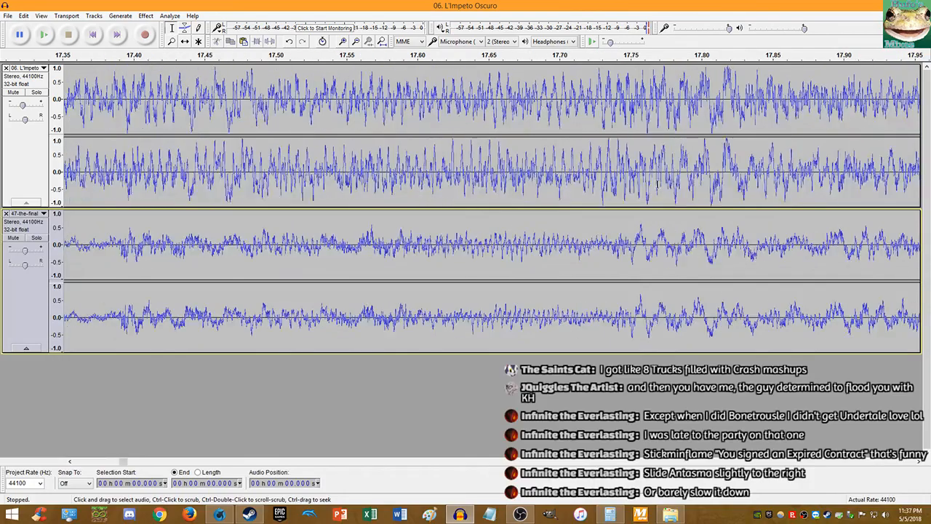
scroll(619, 182, up, 1)
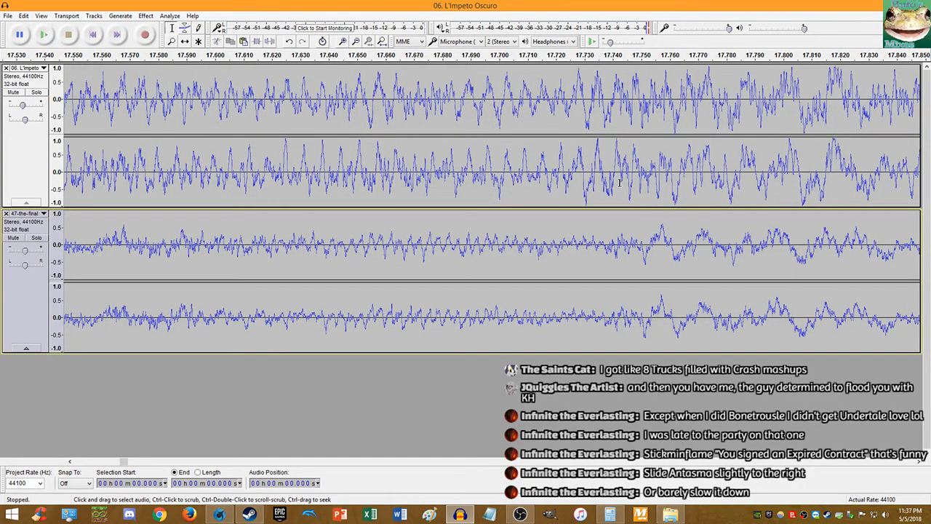
click(619, 182)
key(space)
scroll(619, 182, down, 7)
scroll(708, 193, up, 4)
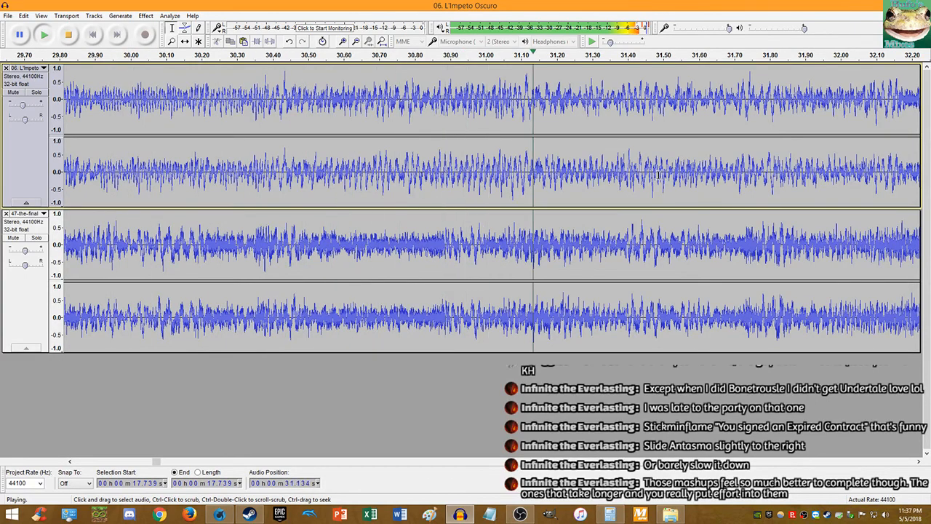
click(73, 36)
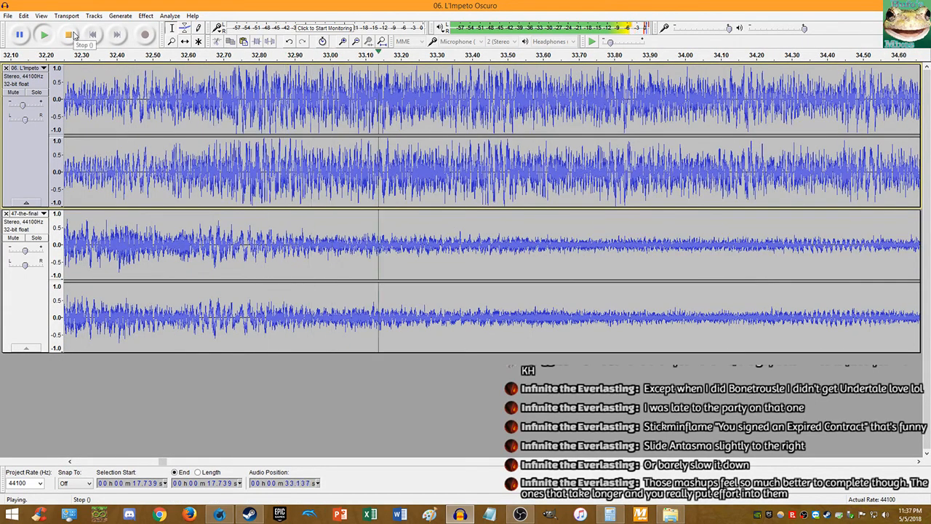
Step: Play both tracks briefly from about 32.557 seconds, stop, and compare the waveforms there
ctrl+scroll(161, 182, up, 2)
click(210, 176)
key(space)
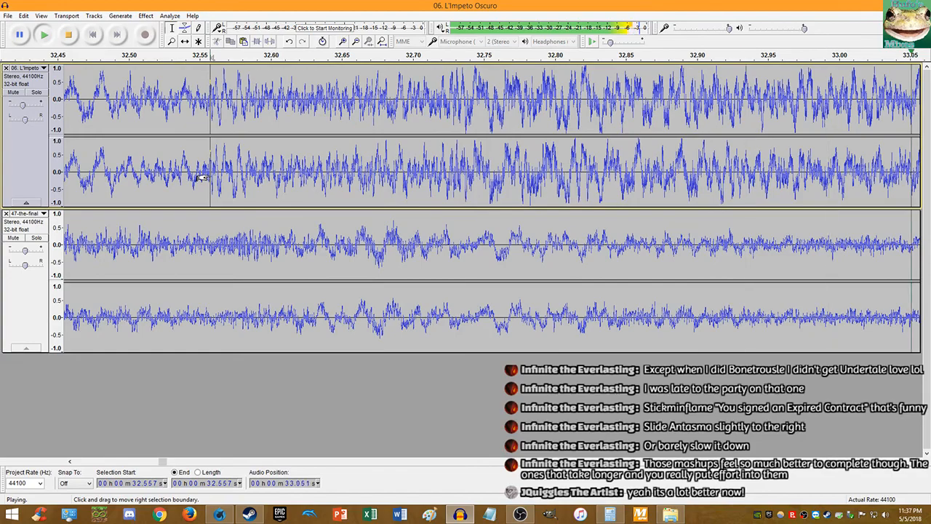
ctrl+scroll(210, 176, down, 3)
click(68, 35)
ctrl+scroll(207, 153, up, 3)
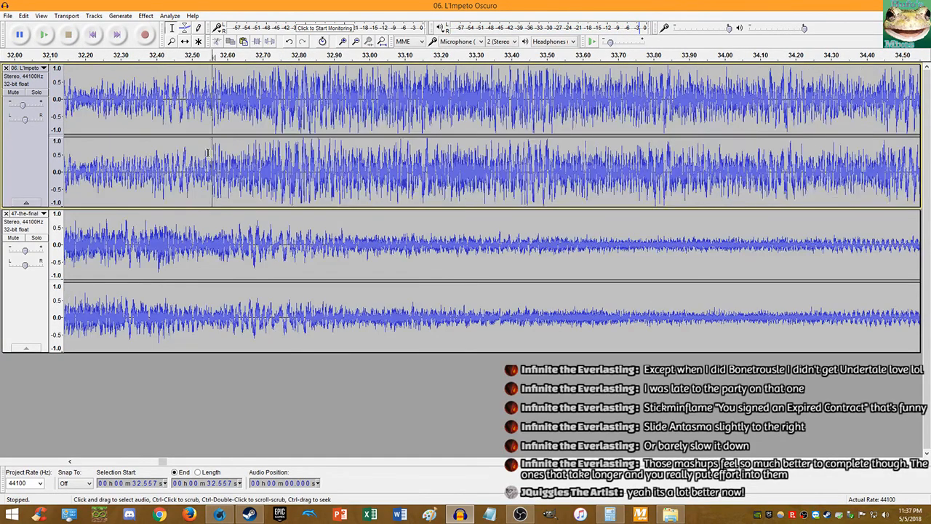
Step: Undo the 2.22 percent tempo change and apply Change Tempo to 47-the-final with a 2.23 percent change
key(ctrl+z)
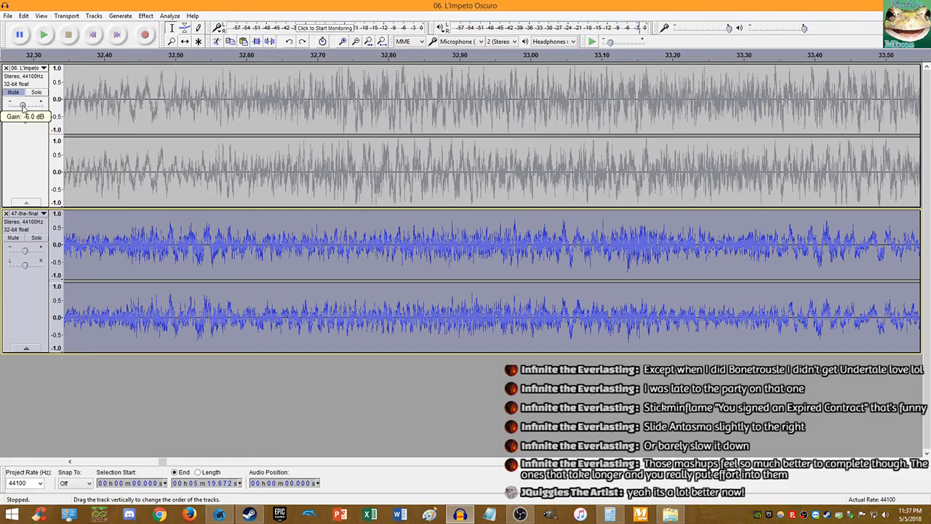
click(146, 15)
click(163, 109)
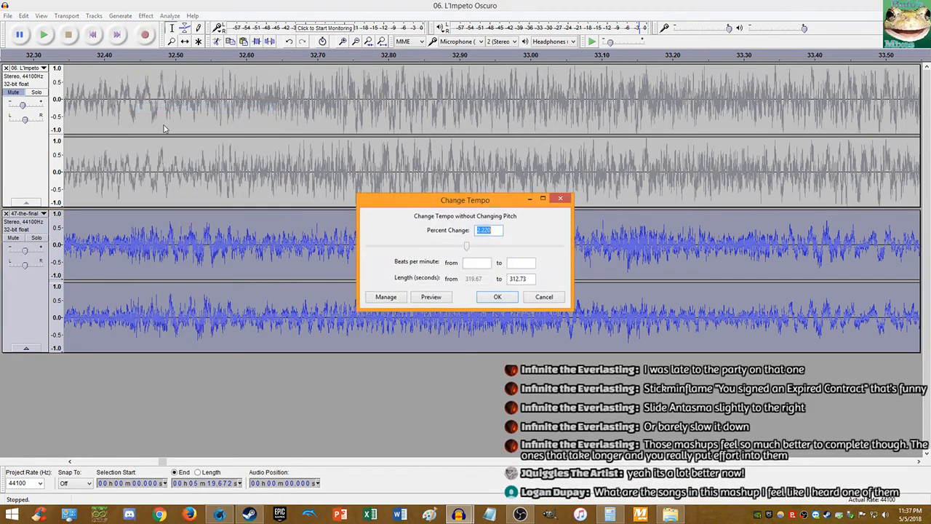
key(Return)
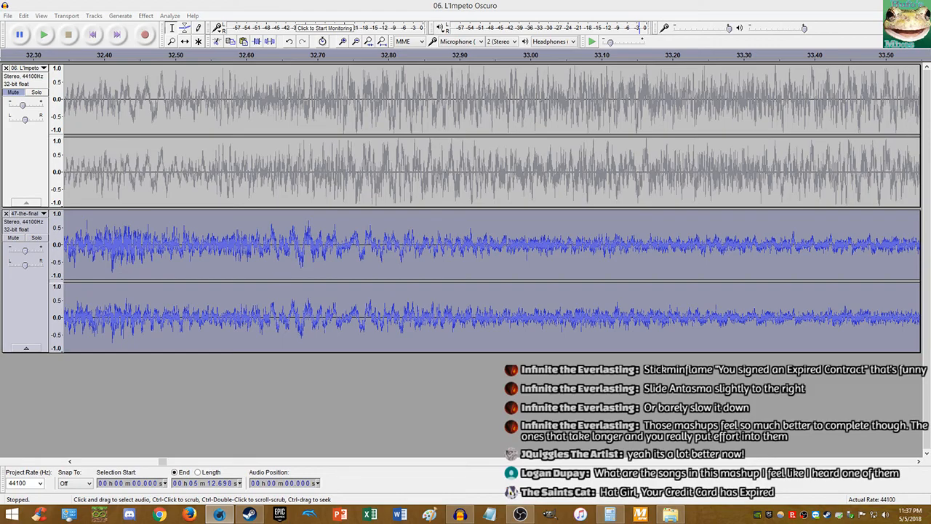
Step: Unmute L'Impeto Oscuro and play both tracks from about 32.647 seconds to judge the 2.23 percent tempo change
click(280, 181)
click(16, 93)
key(space)
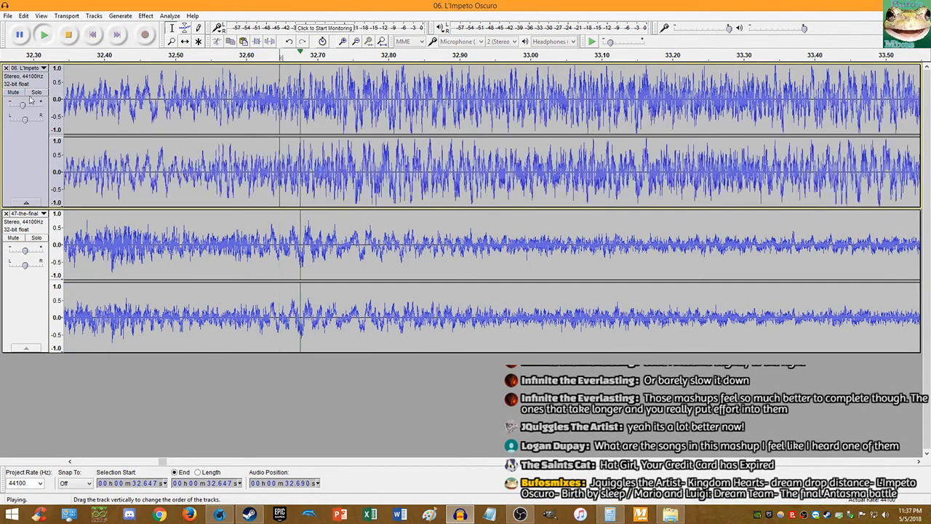
scroll(390, 181, down, 6)
scroll(396, 182, up, 4)
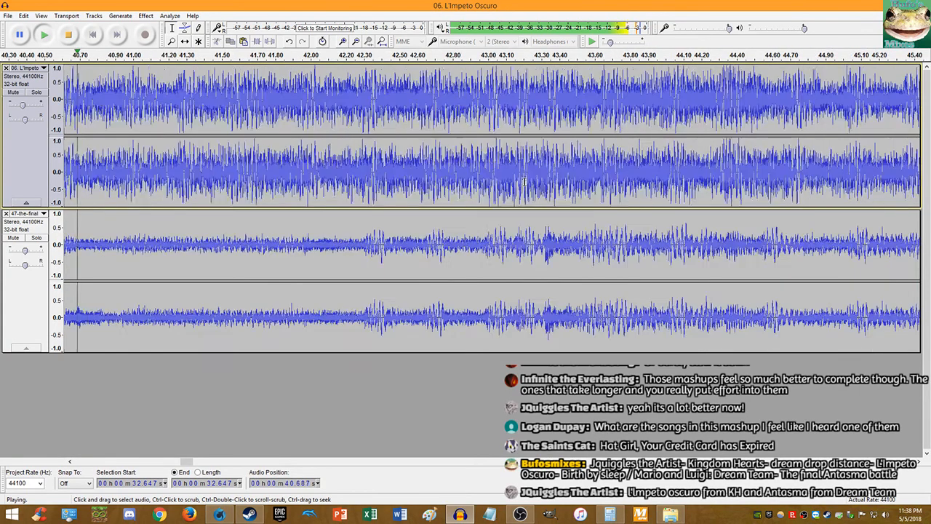
scroll(523, 182, up, 1)
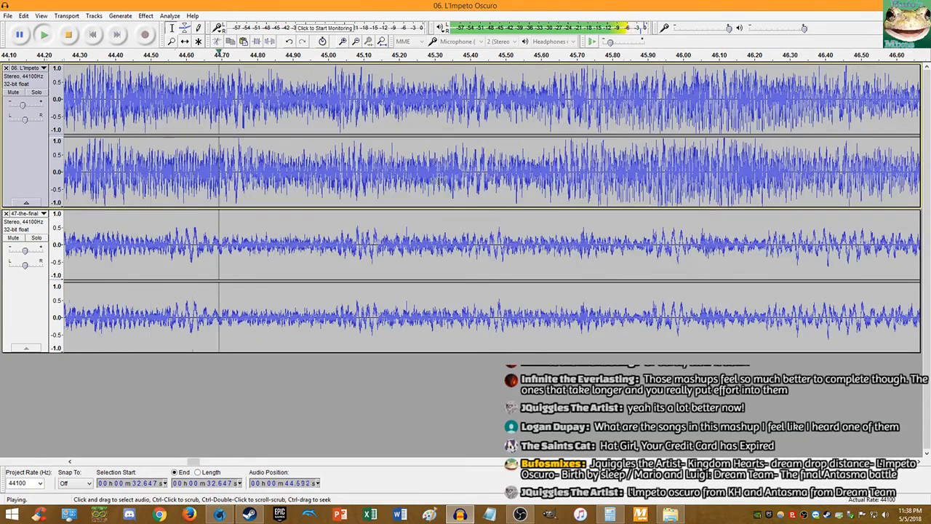
scroll(440, 180, up, 1)
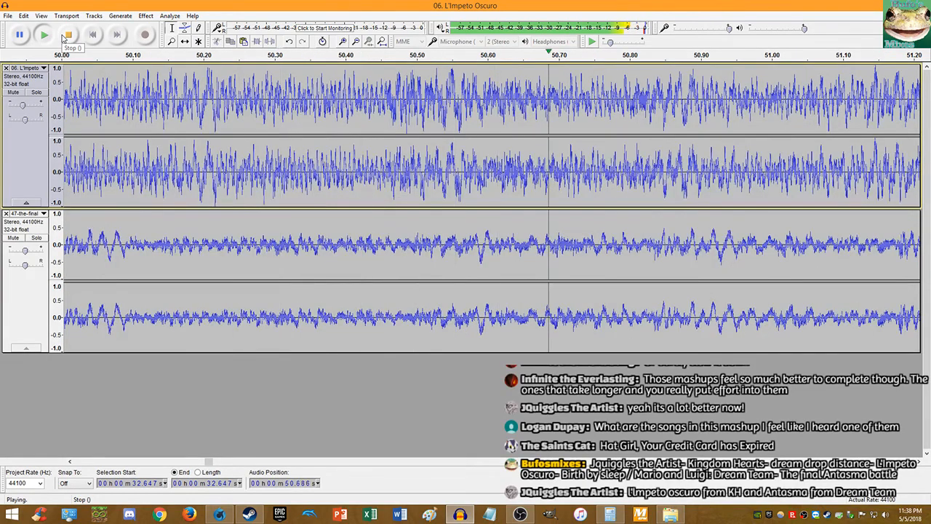
Step: Toggle L'Impeto Oscuro's mute while listening past the 54-second transition, examine the waveforms beyond one minute, and stop playback
scroll(419, 181, down, 4)
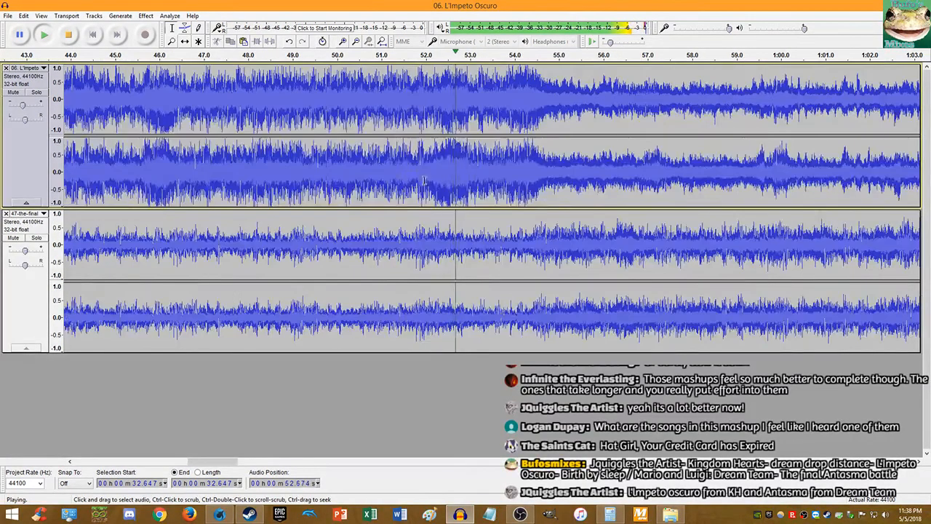
scroll(419, 180, up, 2)
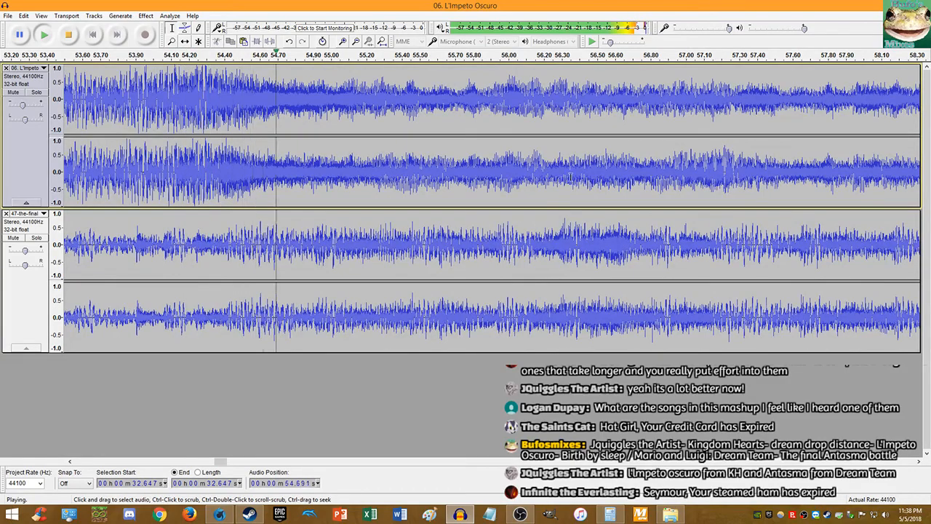
click(12, 93)
click(12, 92)
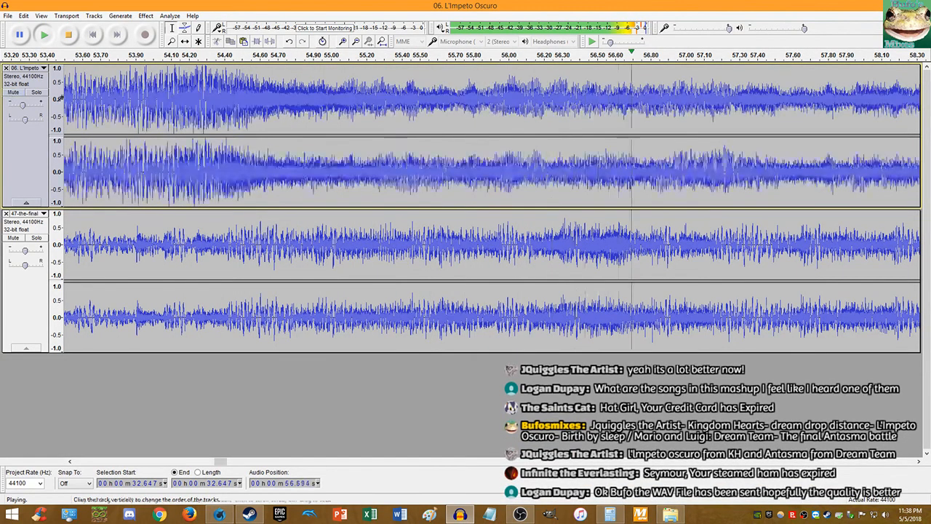
scroll(724, 196, down, 2)
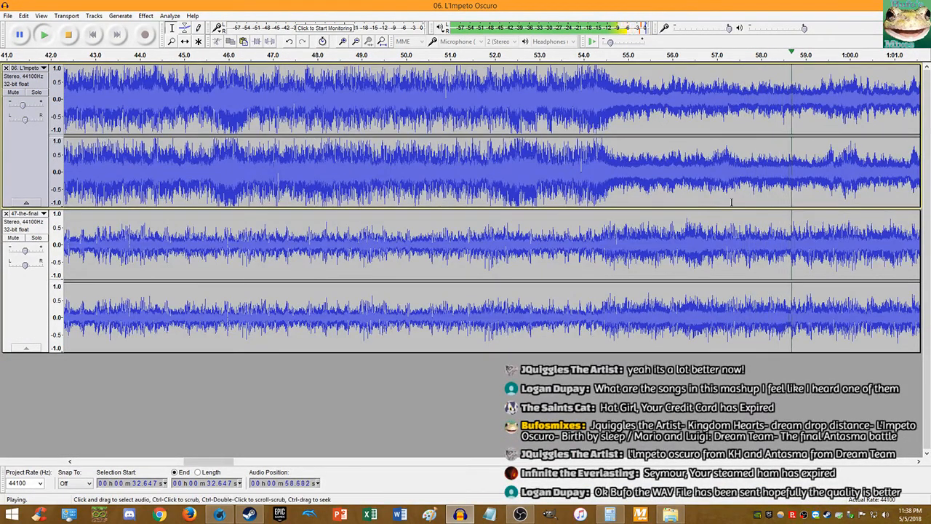
scroll(440, 163, right, 4)
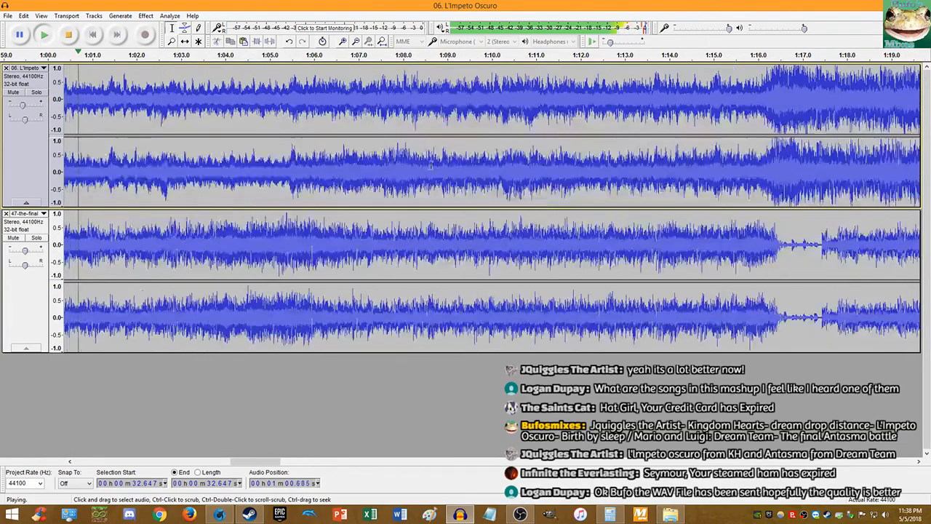
scroll(101, 169, up, 3)
click(92, 58)
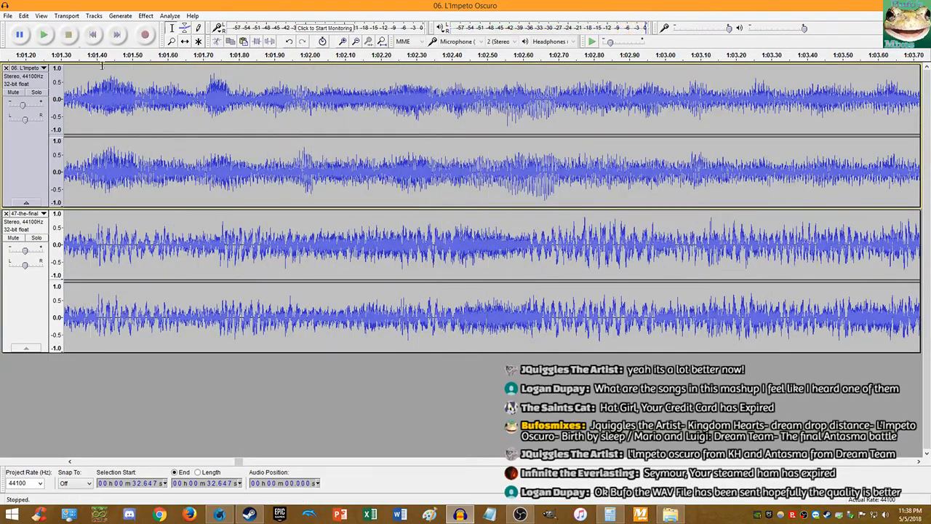
Step: Undo the 2.23 percent tempo change and apply Change Tempo to 47-the-final with a 2.24 percent change
scroll(195, 137, up, 1)
key(ctrl+z)
click(21, 18)
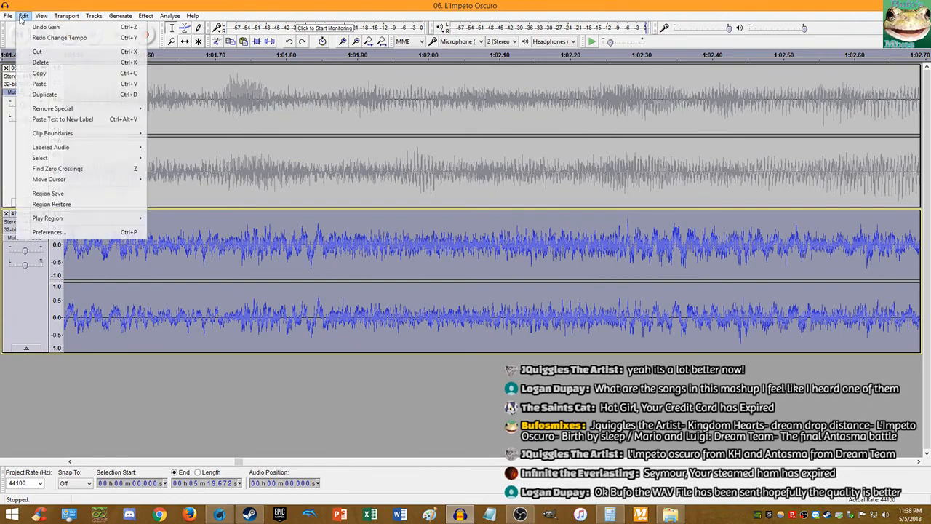
mouse_move(146, 15)
click(174, 109)
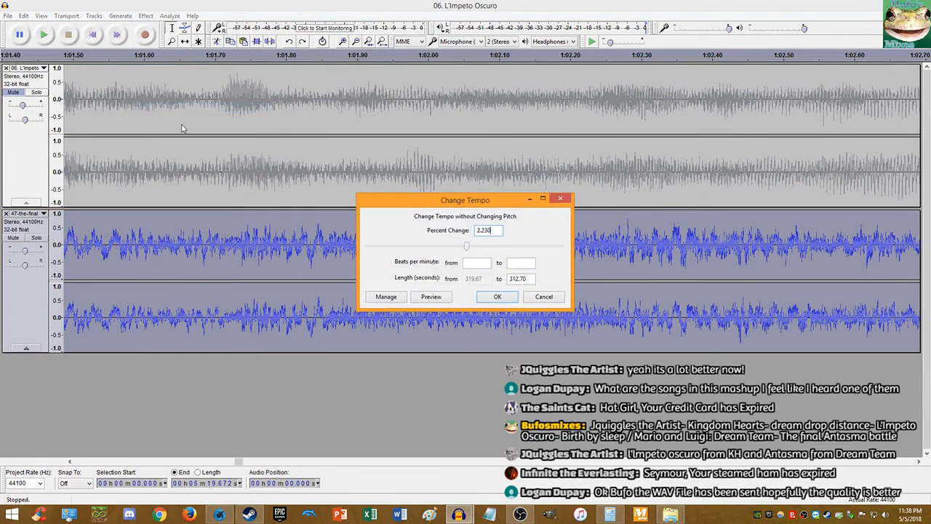
key(BackSpace)
key(BackSpace)
text(4)
key(Return)
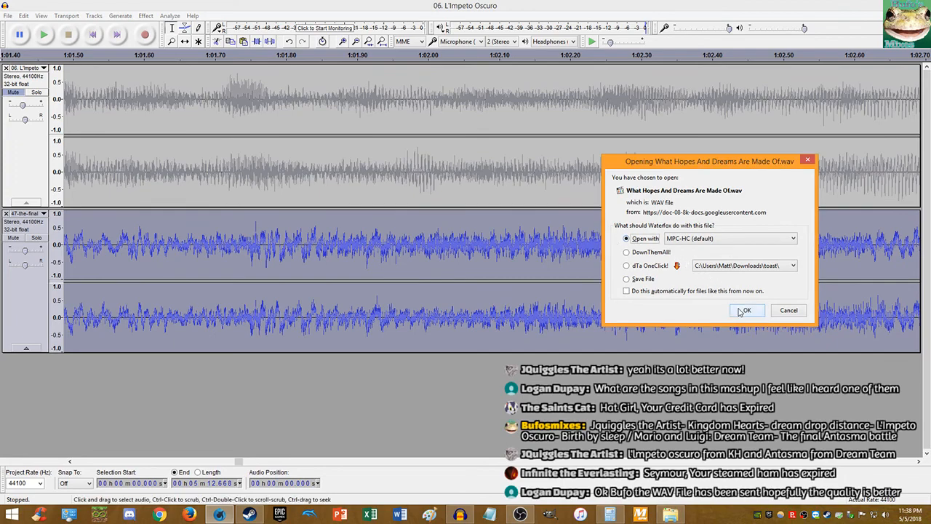
Step: Open the offered What Hopes And Dreams Are Made Of.wav download with MPC-HC and pause its playback
click(748, 310)
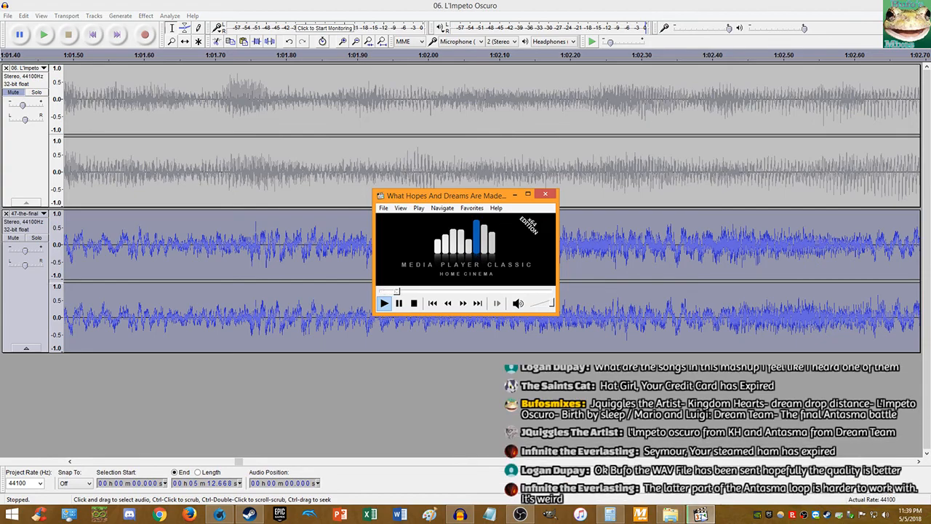
key(space)
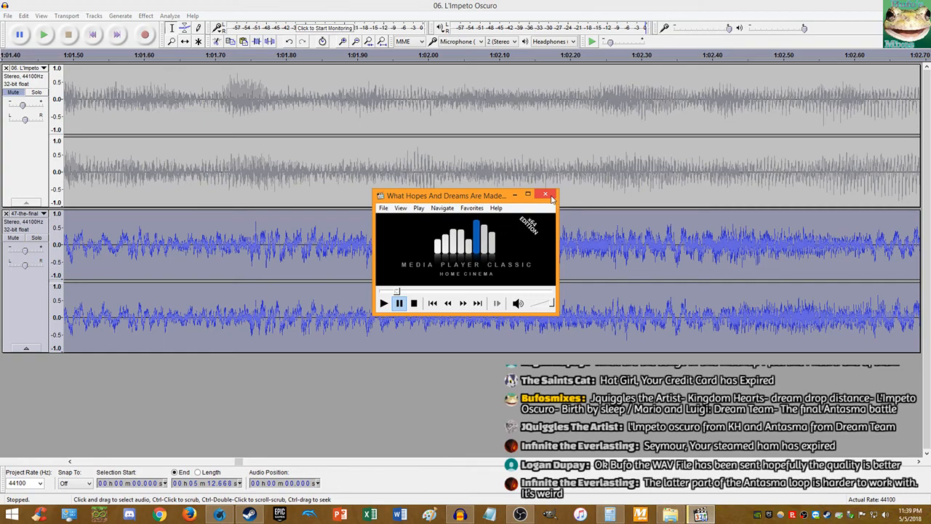
Step: Close the MPC-HC player holding What Hopes And Dreams Are Made Of and return to the Audacity project
click(670, 514)
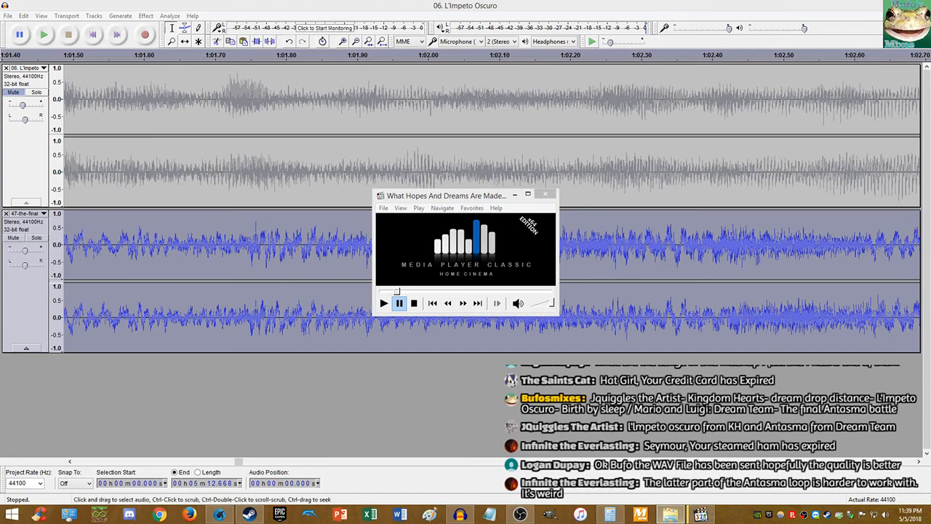
drag(473, 224, 438, 261)
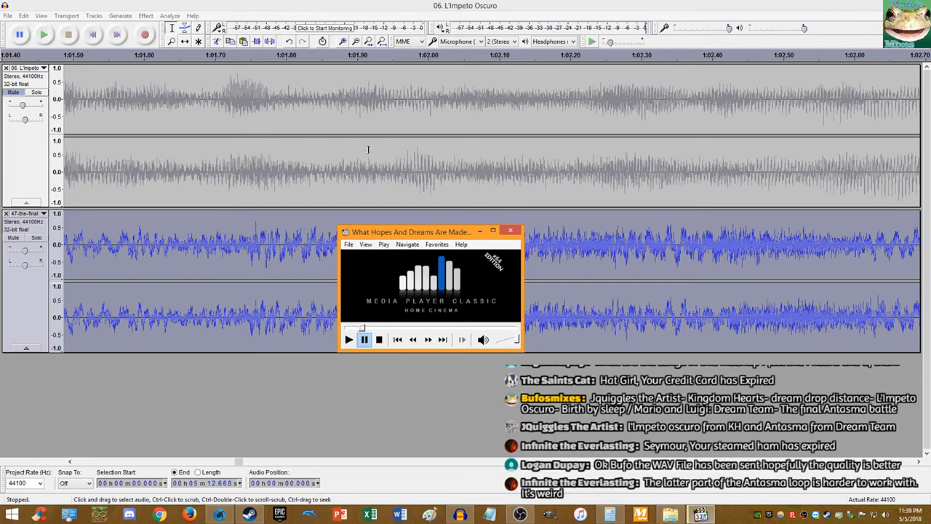
click(510, 230)
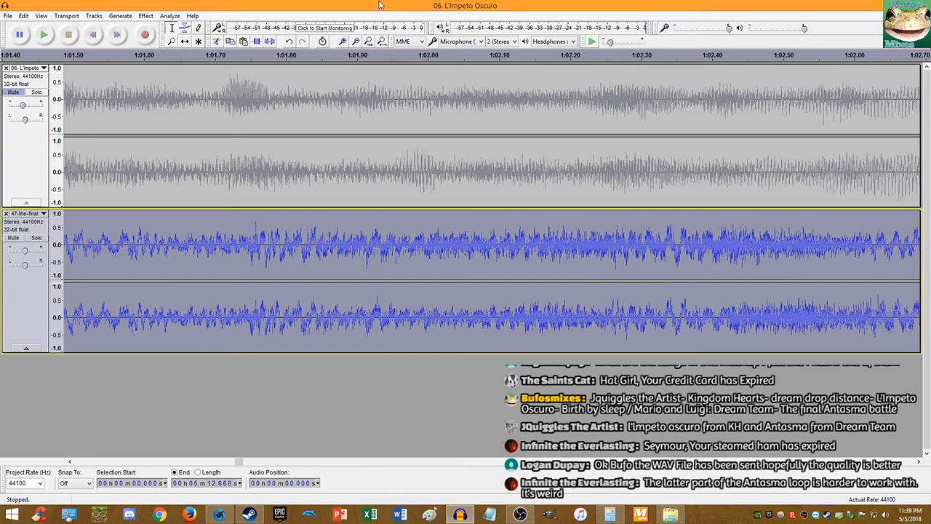
Step: Undo the 2.24 percent tempo change and apply Change Tempo to 47-the-final with a 2.25 percent change
key(ctrl+z)
click(146, 15)
click(190, 97)
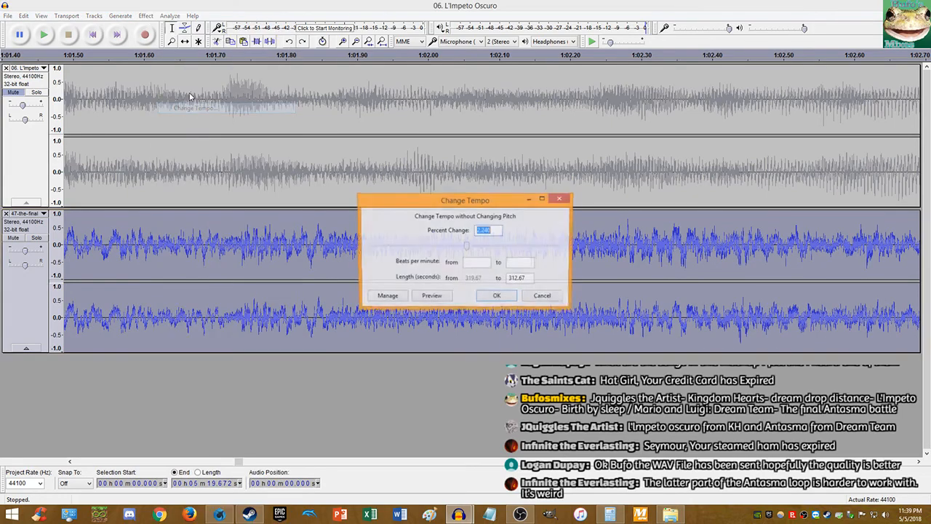
key(Right)
key(BackSpace)
key(BackSpace)
key(Return)
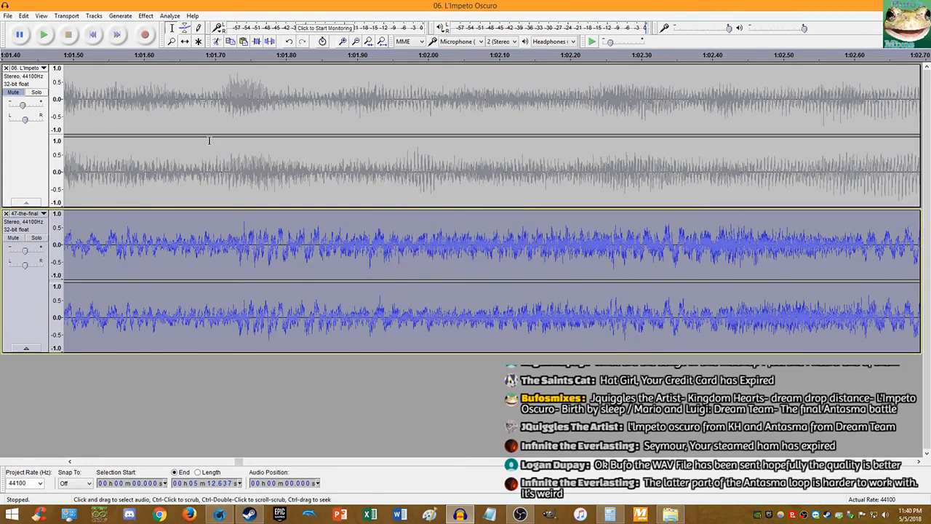
Step: Unmute L'Impeto Oscuro and play both tracks from about 1:01.721 to judge the 2.25 percent tempo change
scroll(219, 164, down, 1)
click(15, 93)
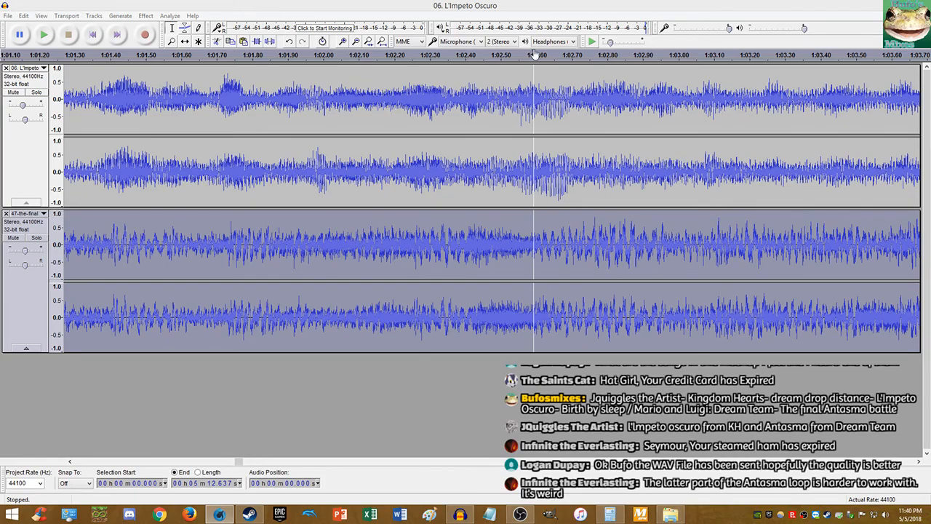
click(225, 174)
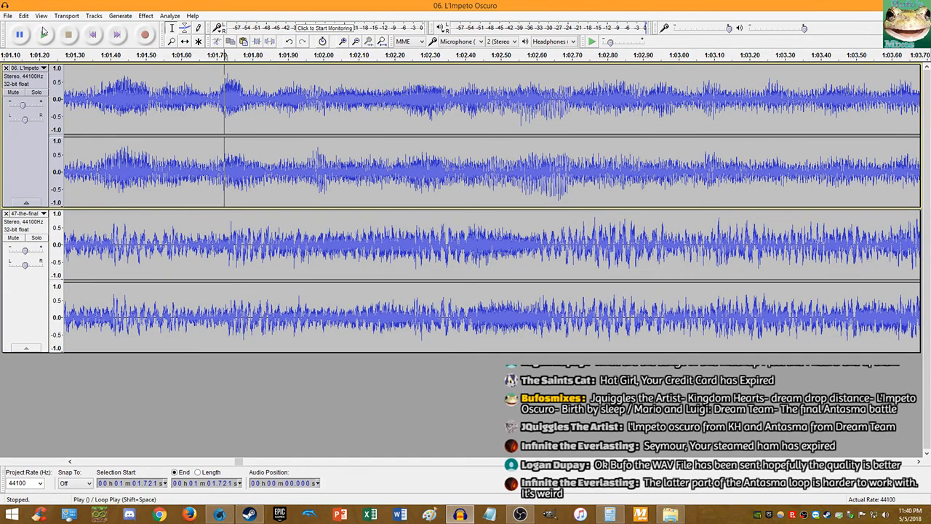
click(44, 33)
scroll(308, 147, down, 4)
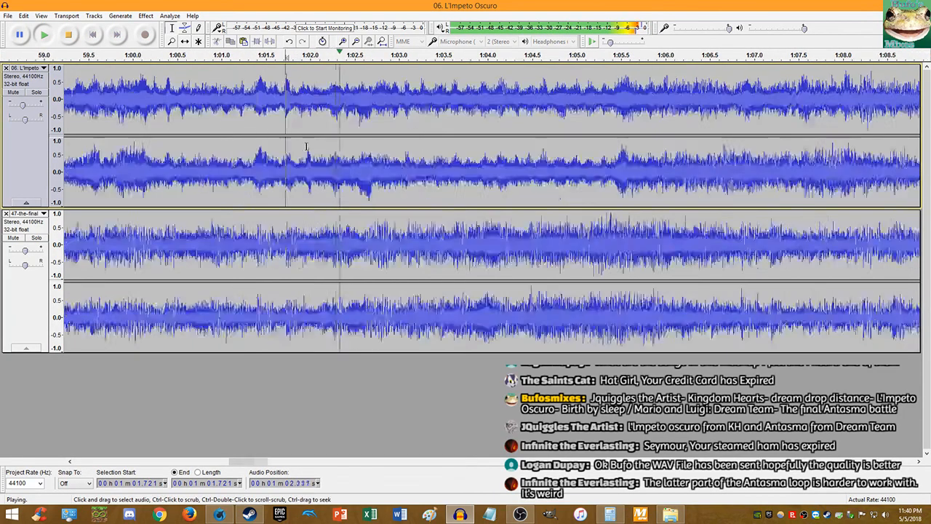
scroll(308, 147, up, 2)
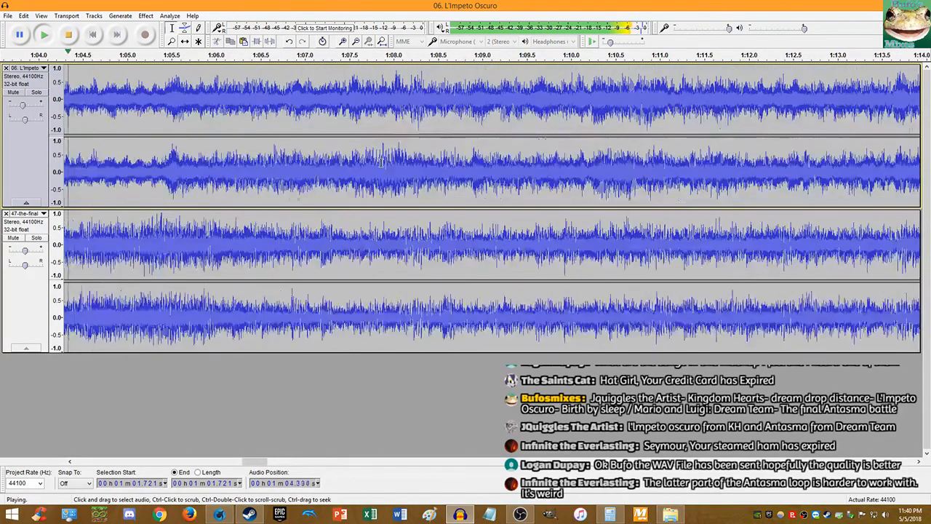
scroll(384, 161, up, 3)
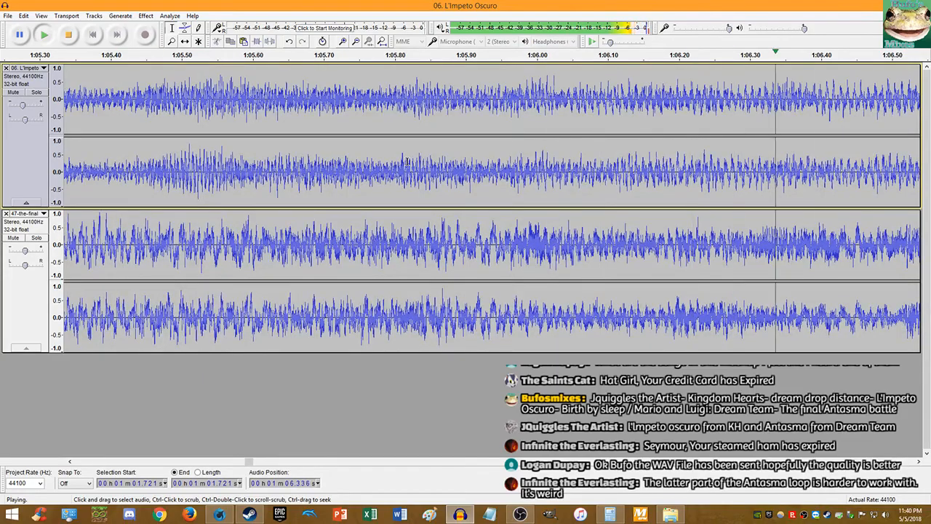
Step: Keep listening through the transition near 1:16 while comparing both waveforms, and stop playback after 1:20
scroll(408, 162, down, 5)
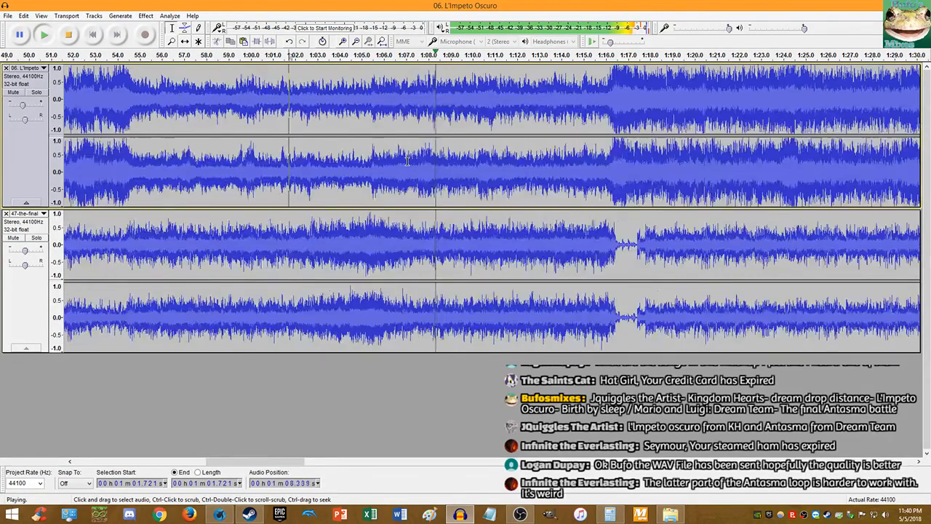
scroll(613, 160, up, 4)
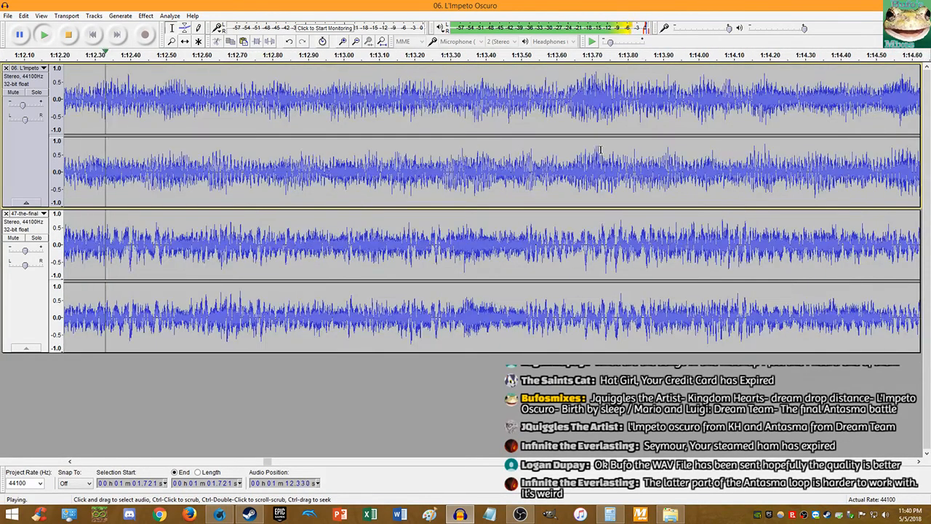
scroll(589, 145, down, 3)
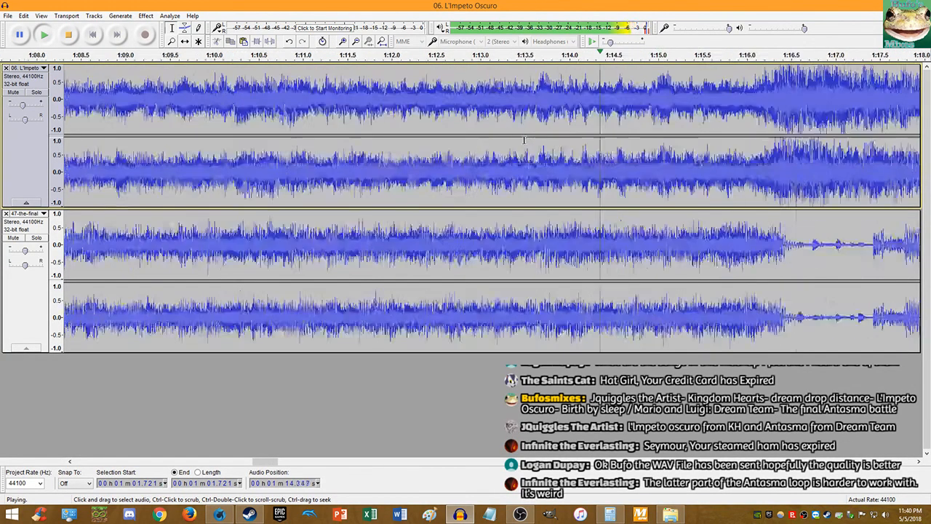
scroll(586, 142, up, 3)
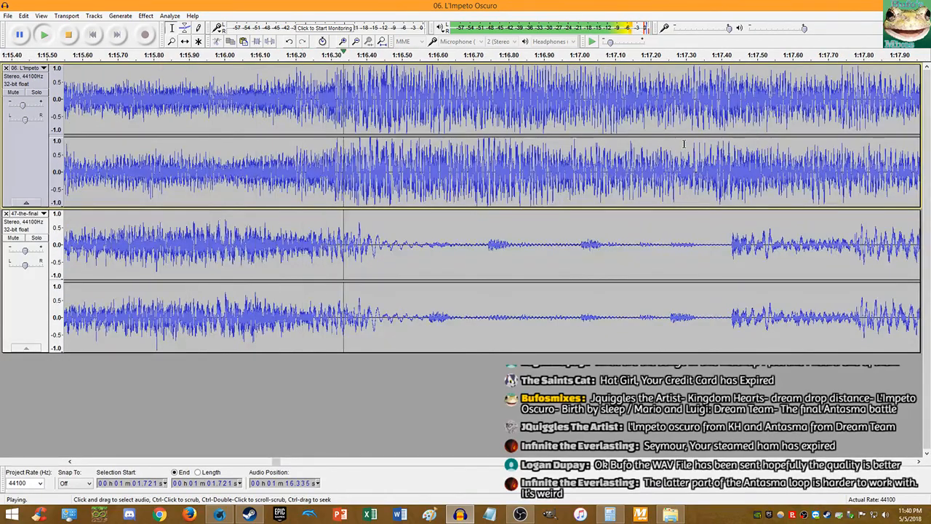
scroll(681, 142, down, 2)
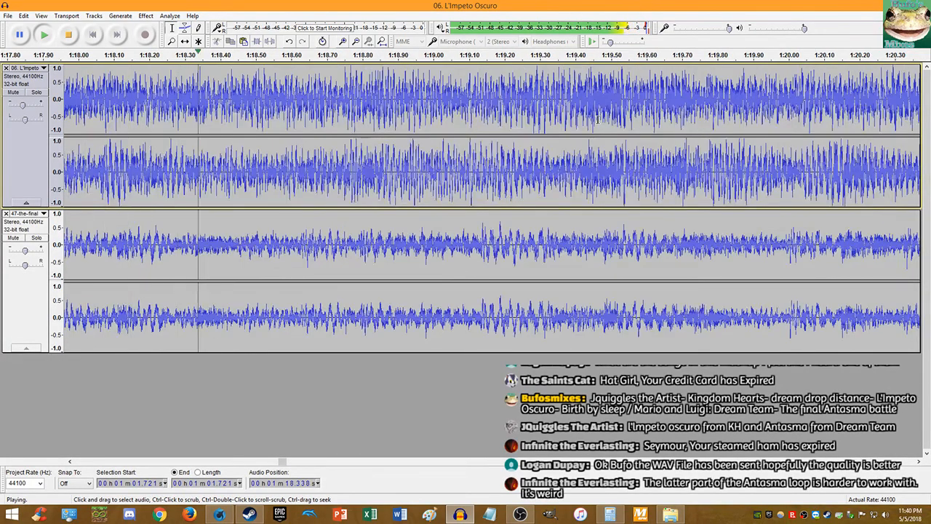
scroll(599, 118, up, 2)
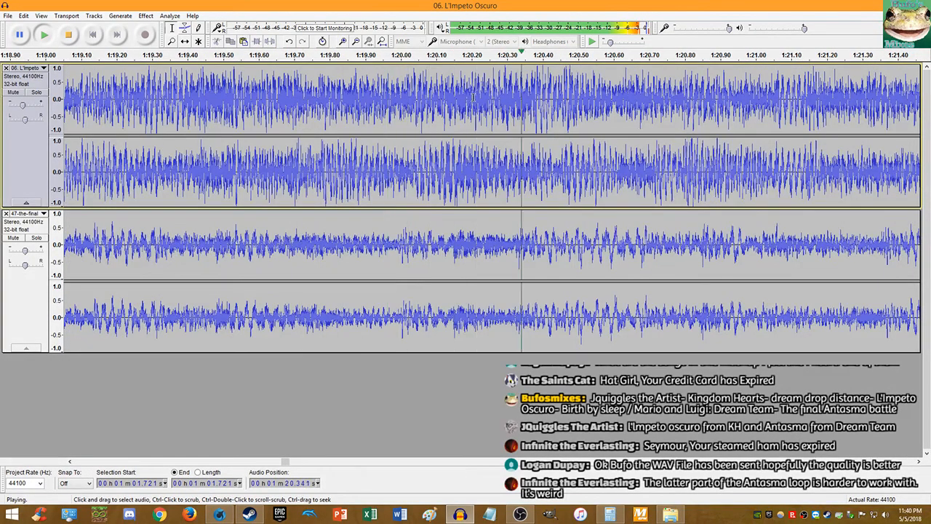
click(67, 35)
Step: Undo the 2.25 percent tempo change and reapply Change Tempo to 47-the-final at 2.24 percent
key(ctrl+z)
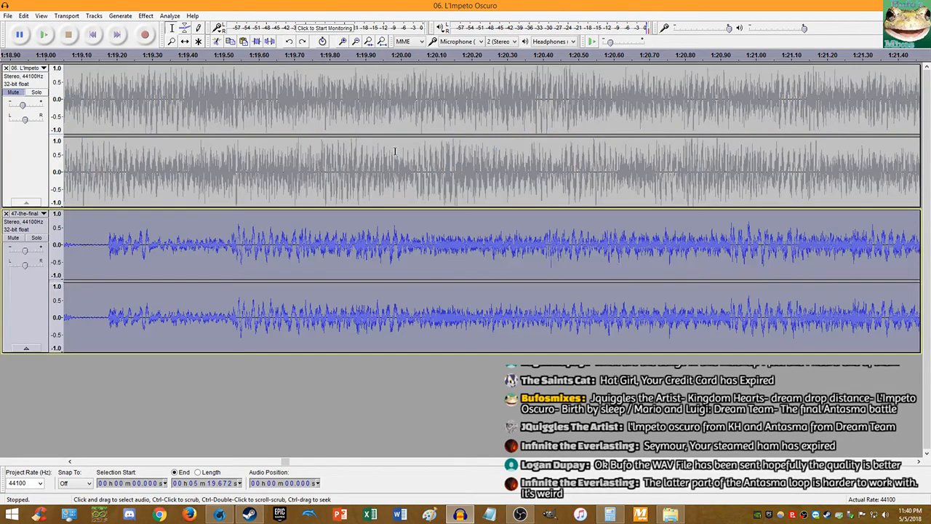
click(146, 16)
click(191, 108)
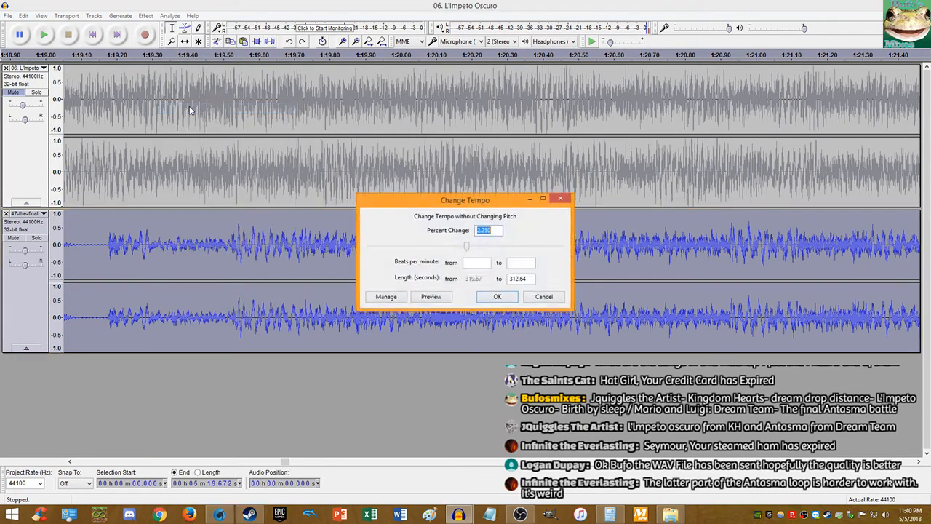
key(Return)
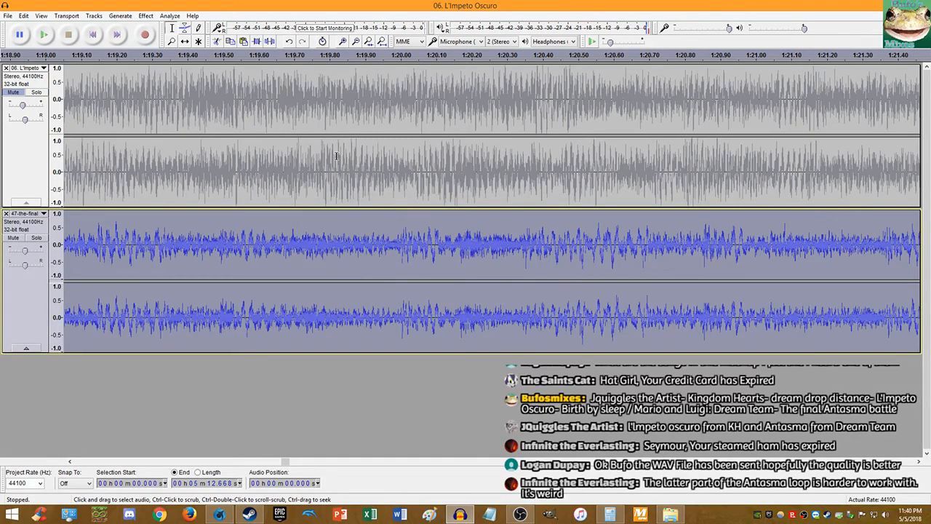
Step: Undo the 2.24 percent tempo change and reapply Change Tempo to 47-the-final with a slightly smaller percentage
key(ctrl+z)
click(147, 15)
click(195, 107)
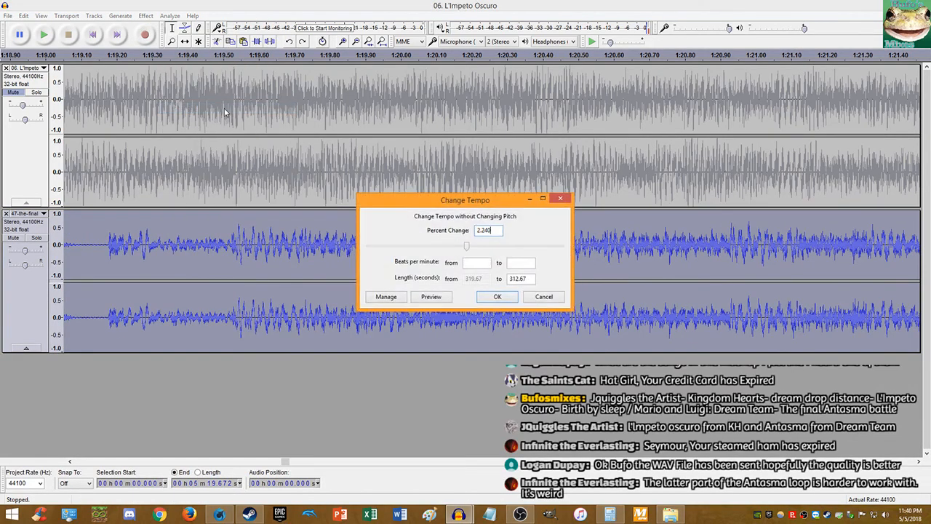
key(Return)
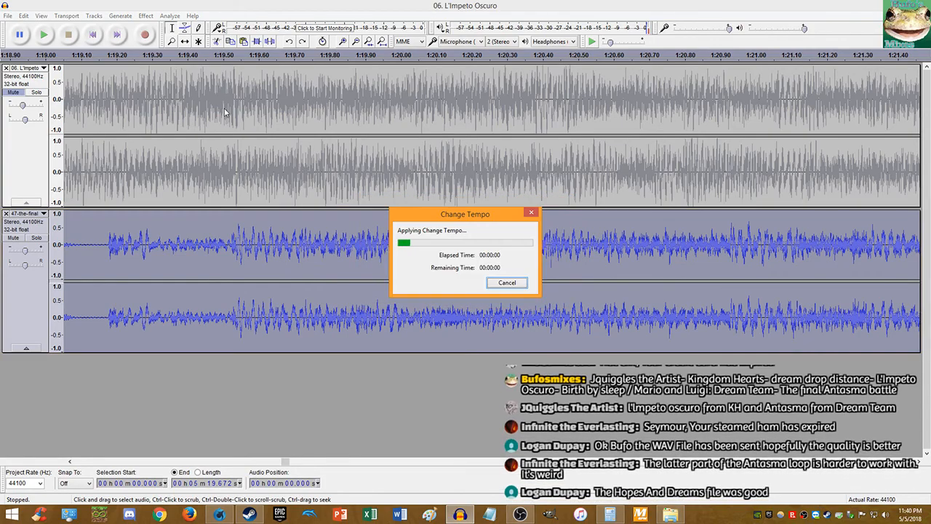
Step: Unmute L'Impeto Oscuro, play both tracks from about 1:20.022 and again from 1:17.394 to check their alignment, and stop playback
click(13, 92)
click(411, 197)
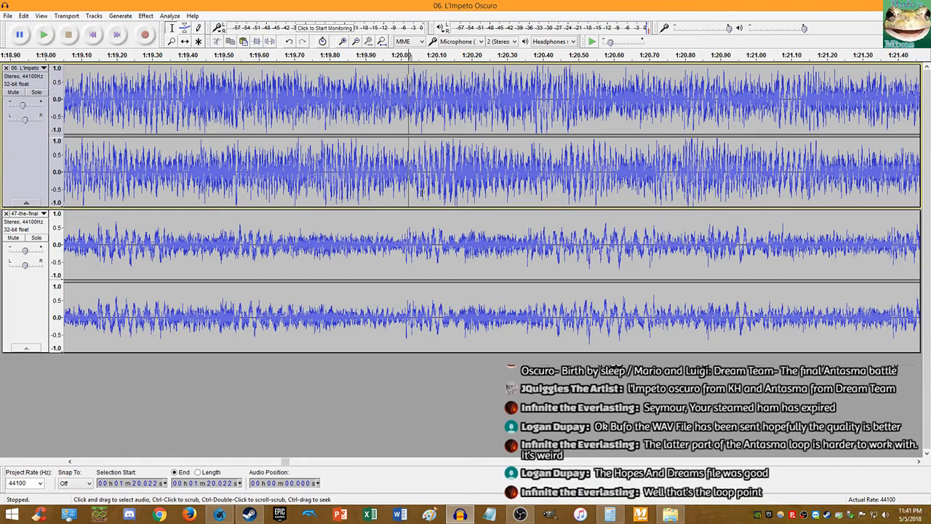
key(space)
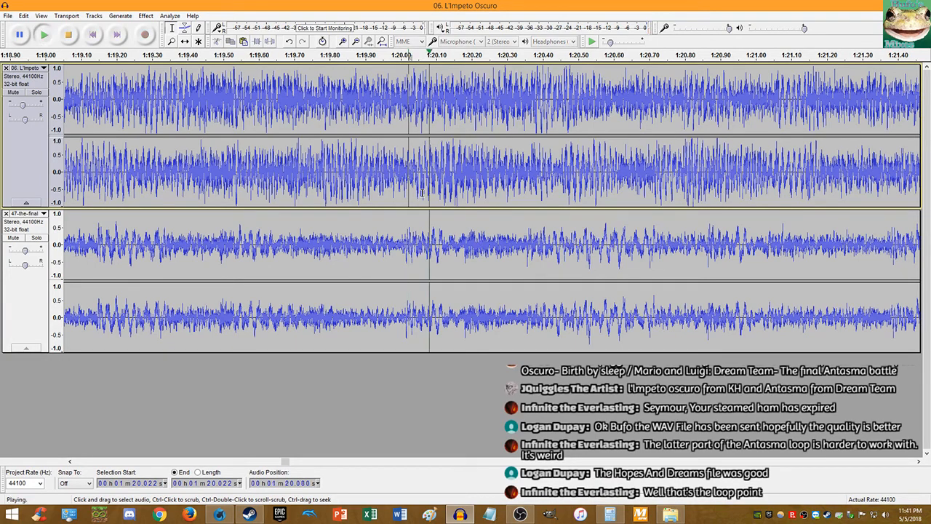
scroll(419, 195, down, 2)
key(space)
scroll(194, 174, up, 4)
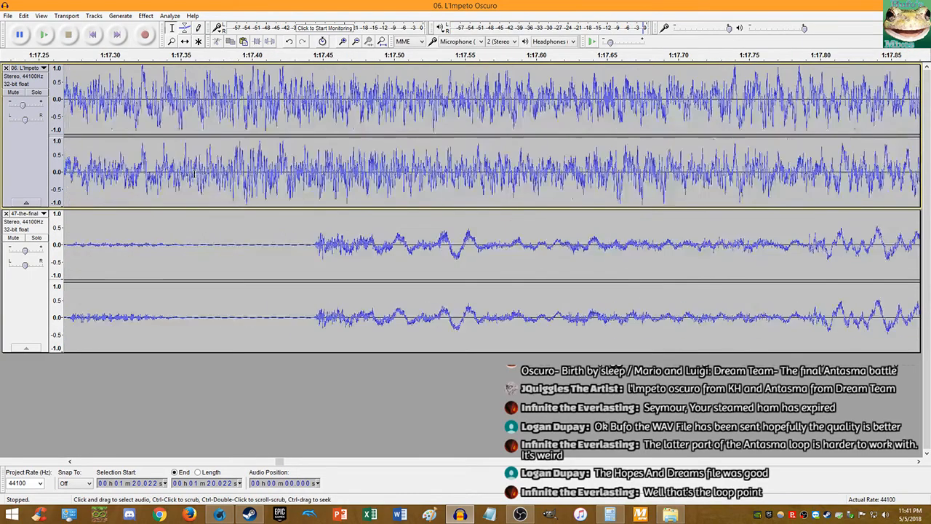
click(244, 174)
key(space)
scroll(248, 174, down, 2)
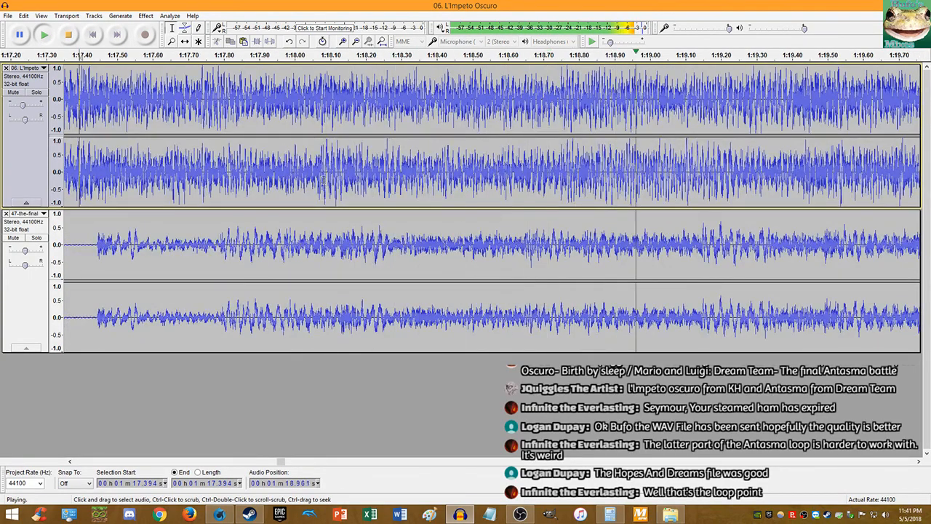
click(68, 34)
Step: Undo the last tempo change and apply Change Tempo to 47-the-final with a 2.24 percent change
key(ctrl+z)
click(146, 16)
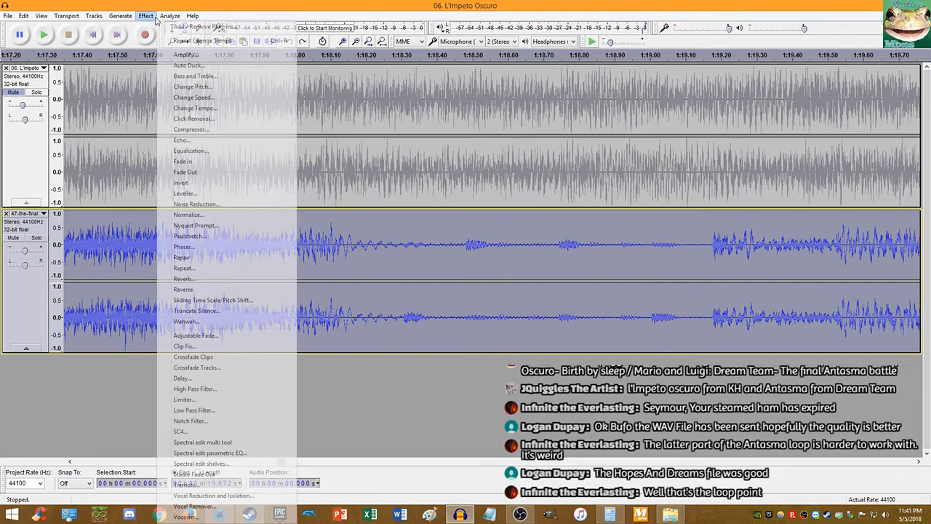
click(205, 109)
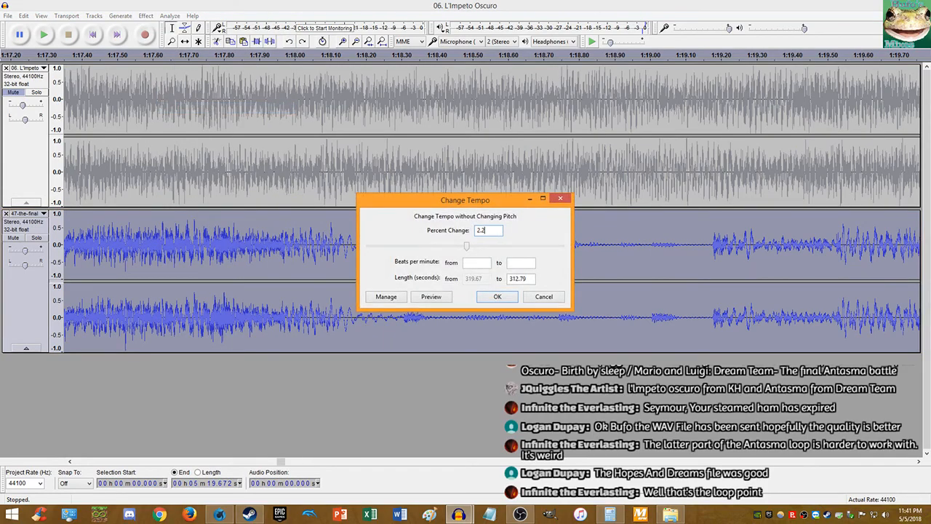
key(Return)
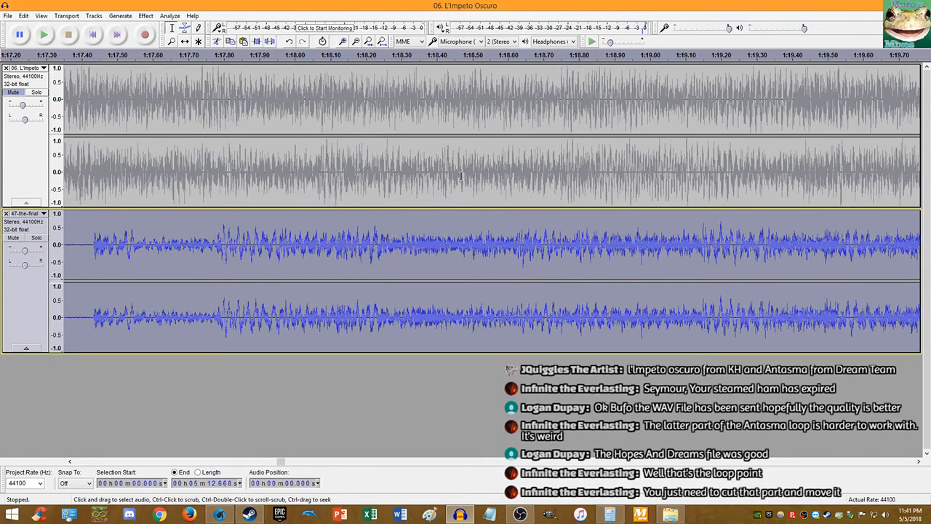
Step: Examine the quiet gap in 47-the-final near 1:17 and play it from about 1:16.281 with L'Impeto Oscuro muted
scroll(275, 172, left, 3)
ctrl+scroll(275, 171, up, 1)
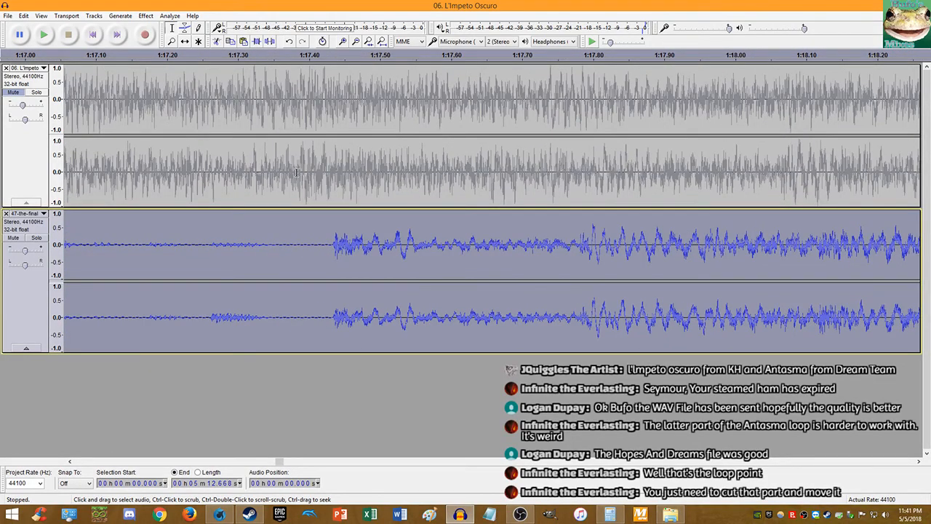
ctrl+scroll(320, 193, down, 4)
click(270, 178)
key(space)
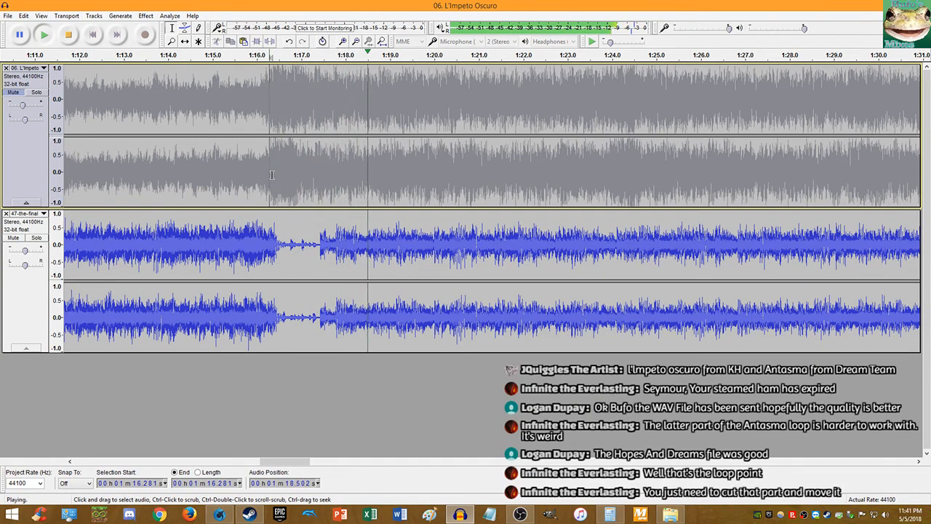
click(76, 38)
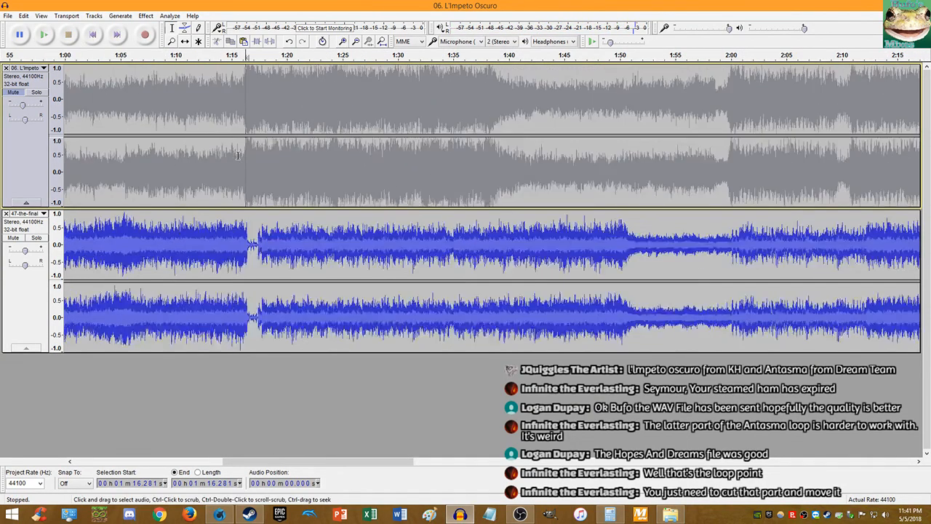
Step: Play 47-the-final from about 1:16.101 and again from about 1:14.243 to hear the audio leading into the quiet gap
ctrl+scroll(240, 164, up, 3)
click(181, 244)
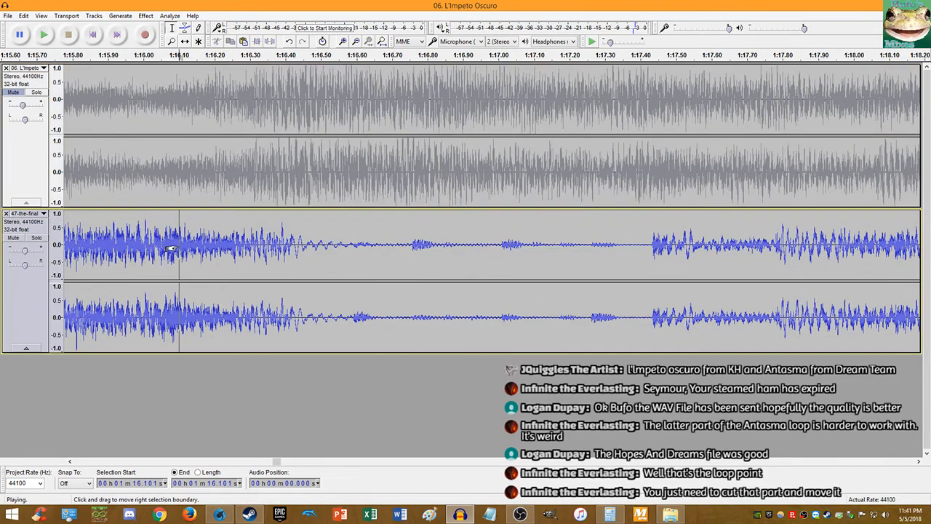
key(space)
ctrl+scroll(188, 246, down, 3)
click(109, 234)
click(70, 36)
click(46, 36)
ctrl+scroll(147, 160, up, 2)
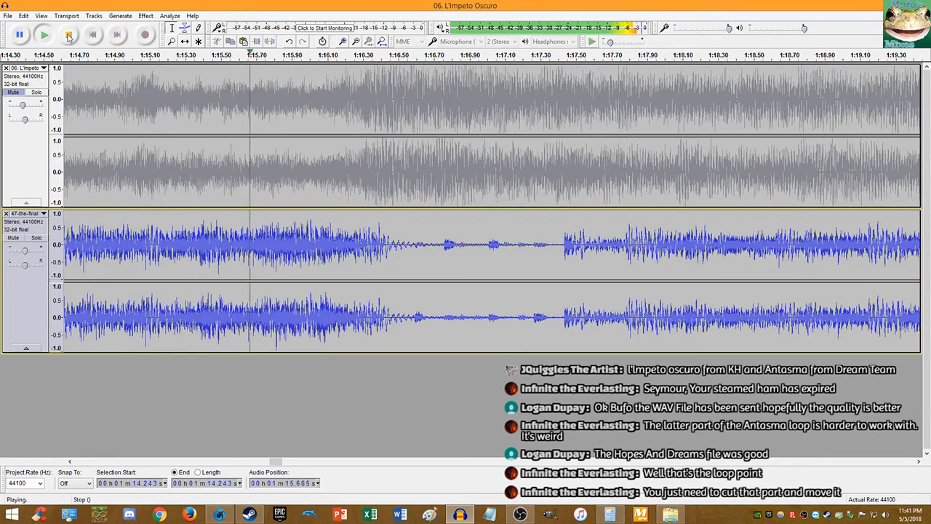
click(77, 41)
Step: Place the cursor in 47-the-final at about 1:16.331, just before the quiet gap, and play briefly from there
ctrl+scroll(348, 261, up, 4)
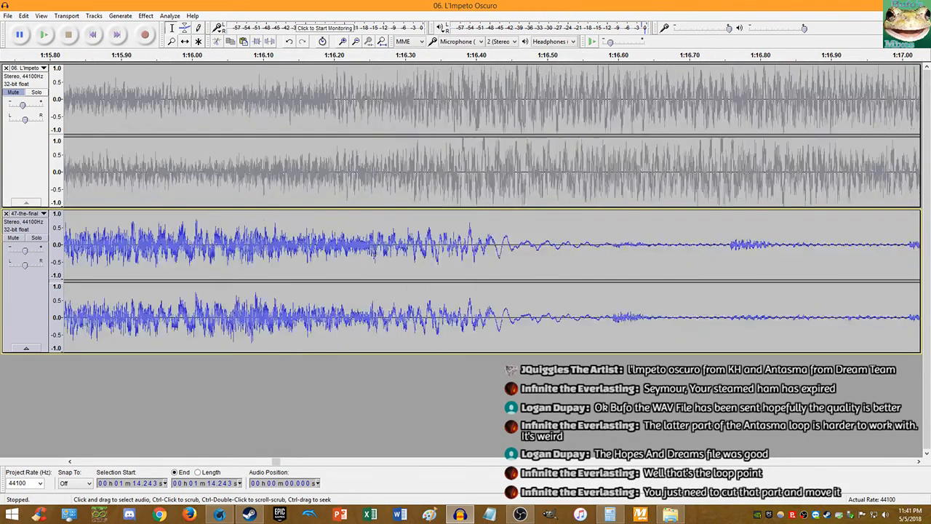
ctrl+scroll(424, 268, up, 8)
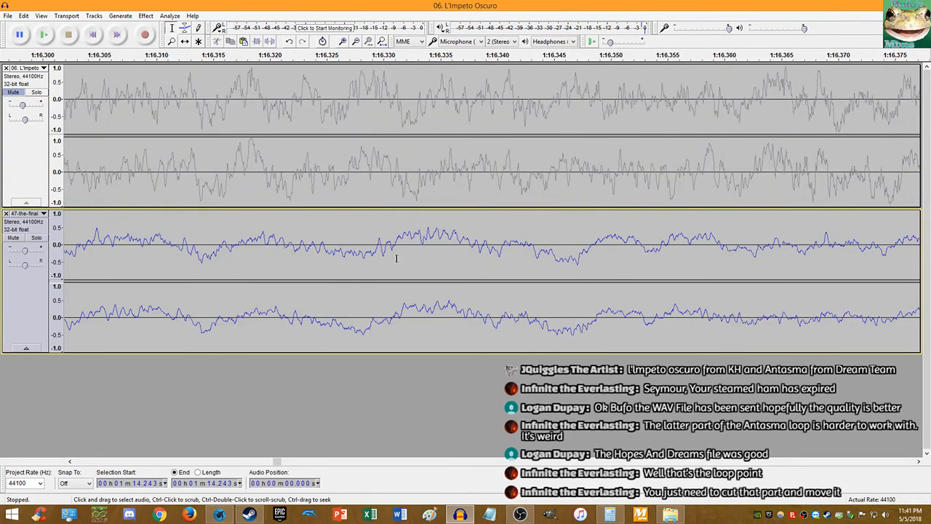
ctrl+scroll(315, 318, up, 2)
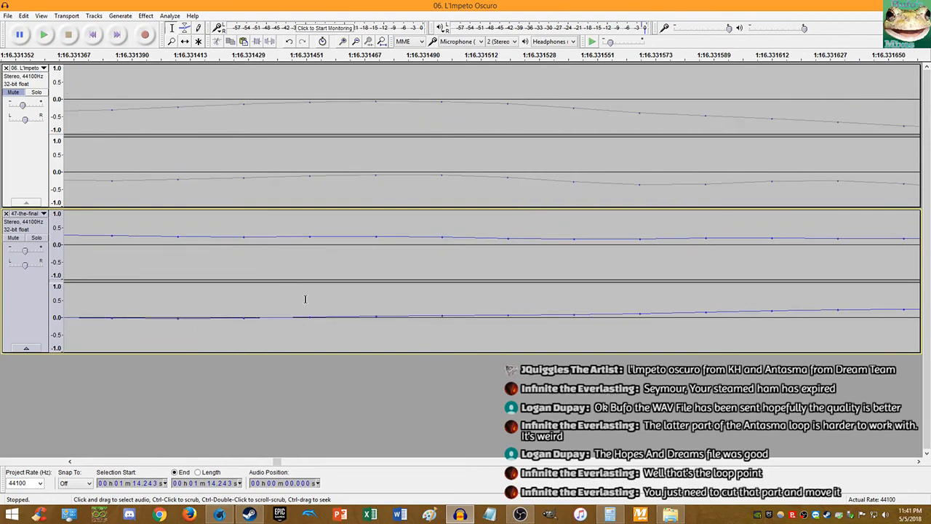
click(245, 318)
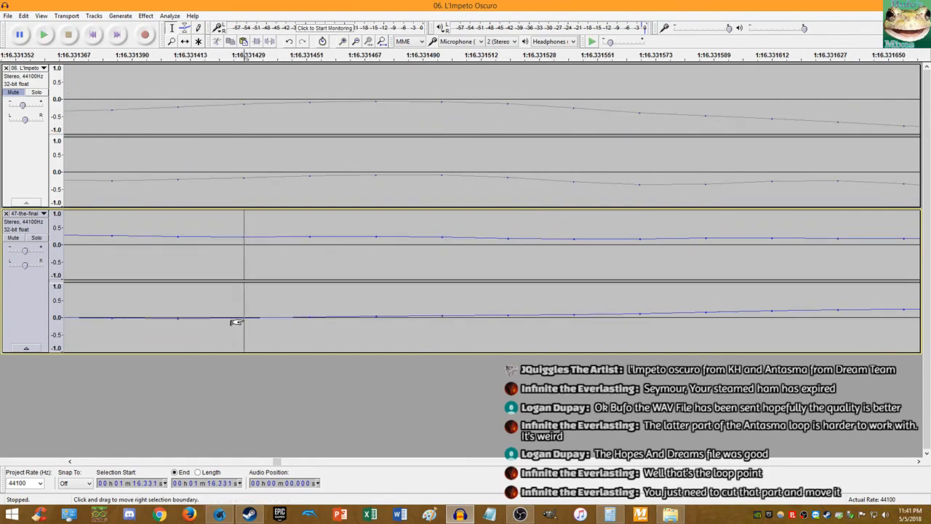
key(space)
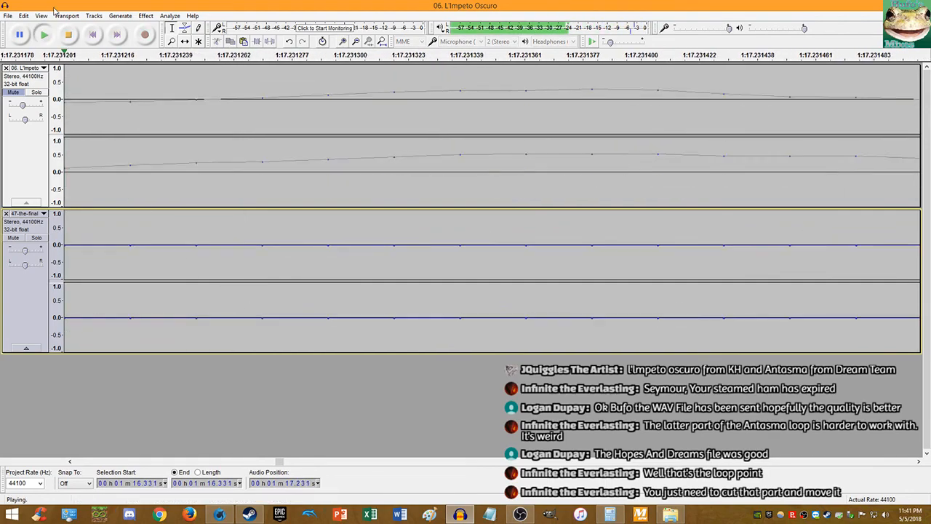
key(space)
ctrl+scroll(284, 225, down, 12)
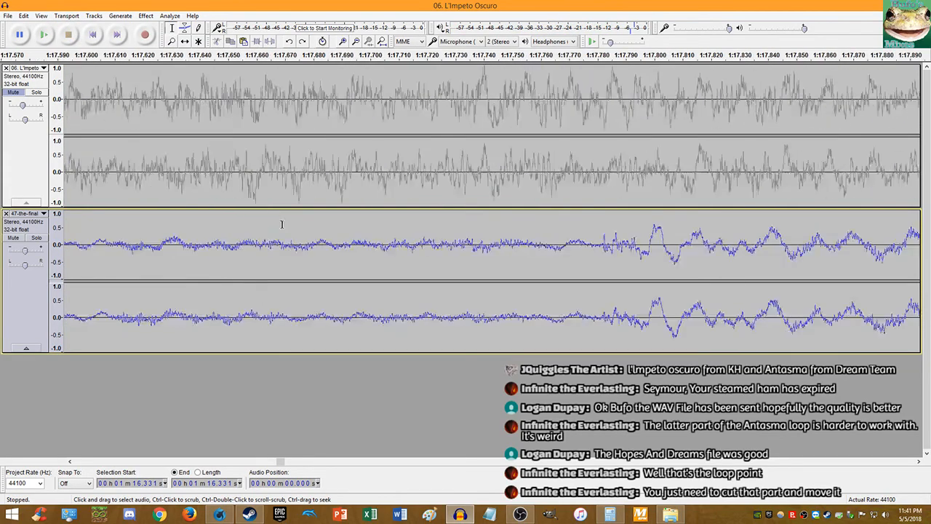
Step: Play 47-the-final repeatedly from about 1:14.869 into the quiet gap to pinpoint the beat before it
click(167, 231)
key(space)
ctrl+scroll(283, 230, up, 1)
ctrl+scroll(284, 230, up, 1)
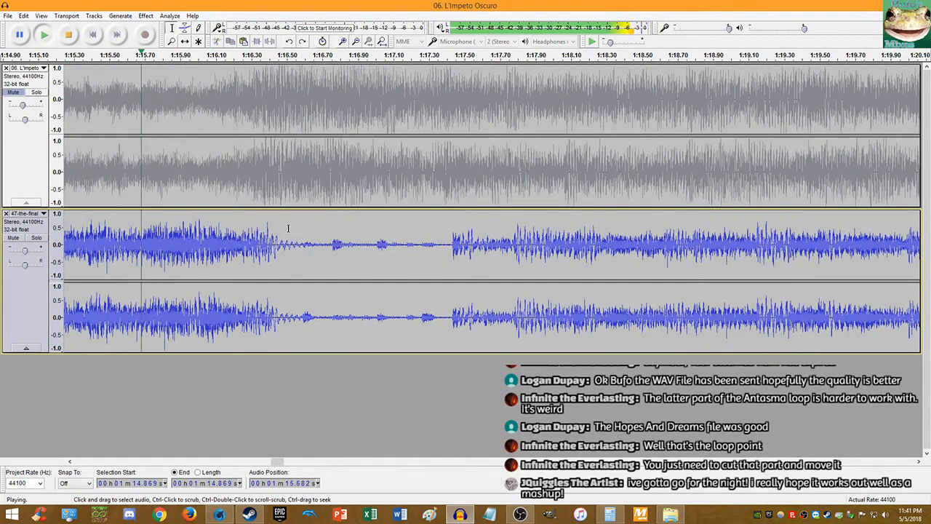
key(space)
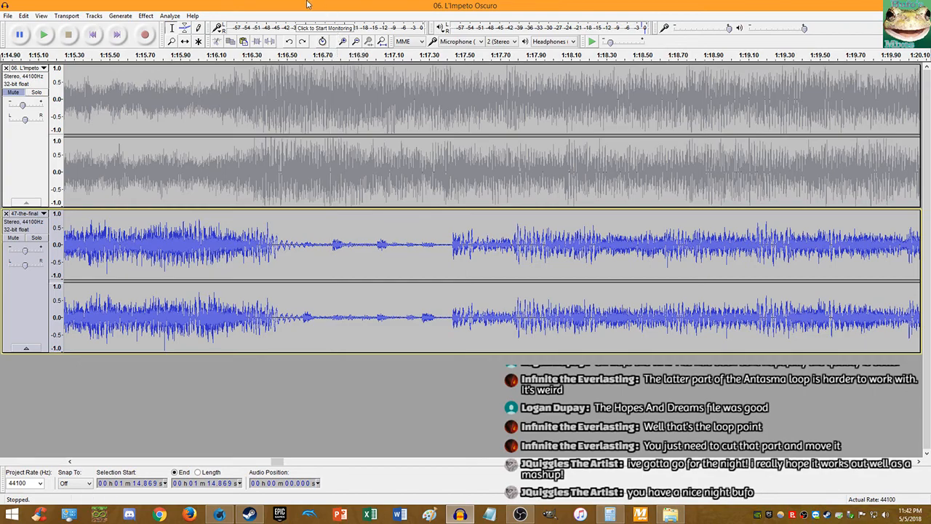
click(44, 34)
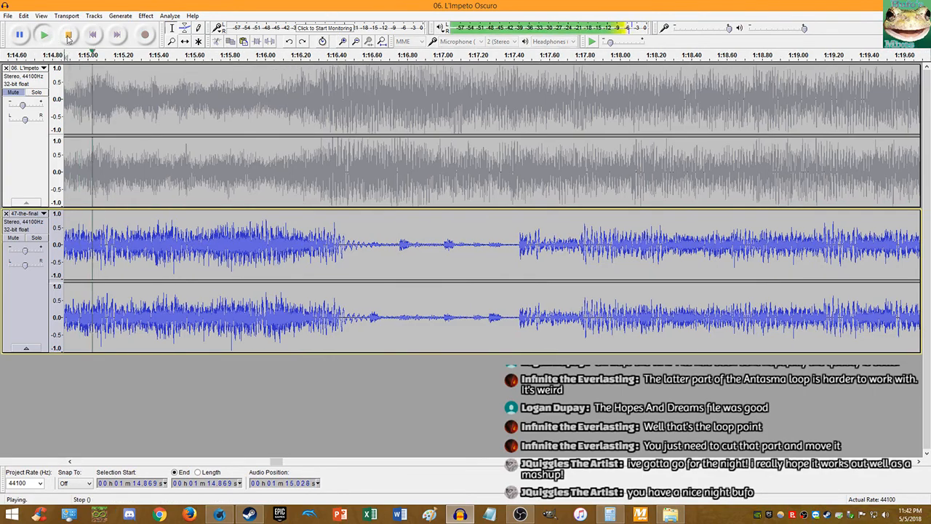
click(69, 34)
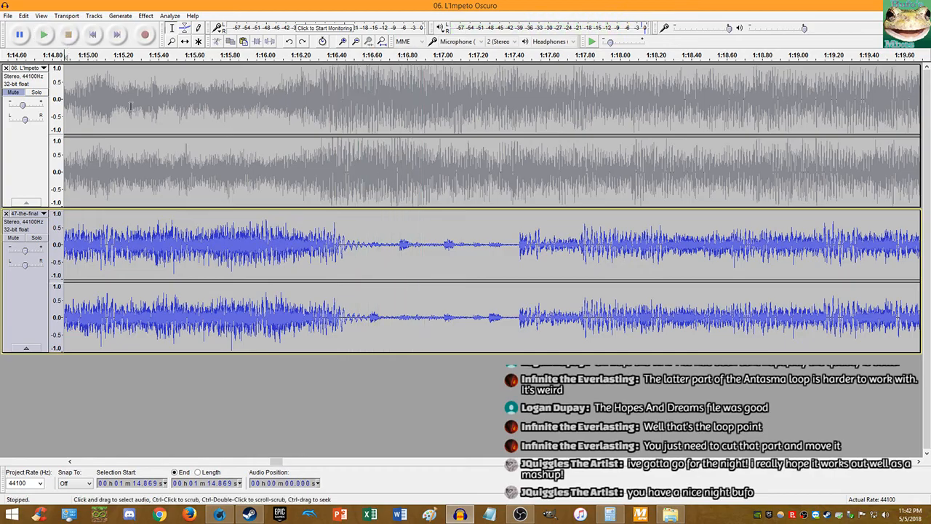
click(592, 41)
scroll(486, 226, up, 1)
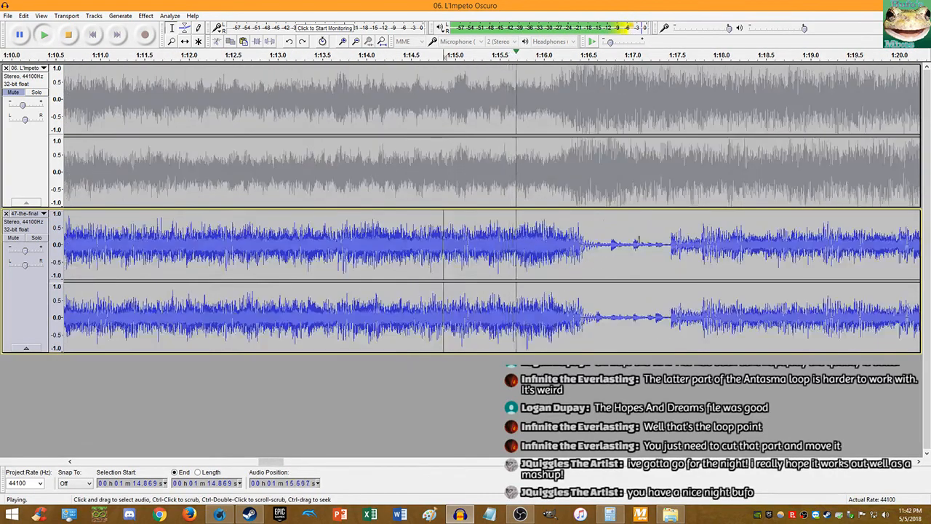
scroll(694, 237, up, 1)
key(space)
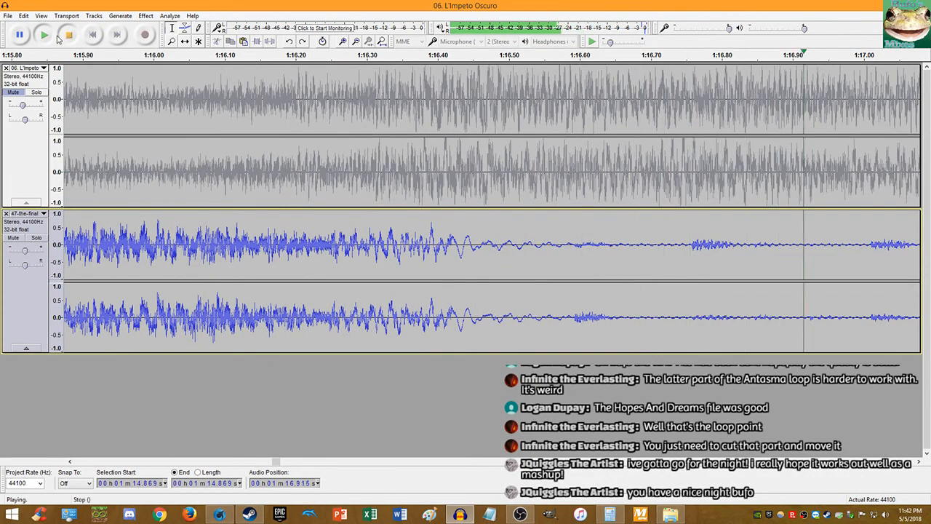
Step: Place the cursor in 47-the-final at about 1:16.247, on the spike before the gap, and play across the gap from there
scroll(326, 262, up, 2)
scroll(327, 262, up, 2)
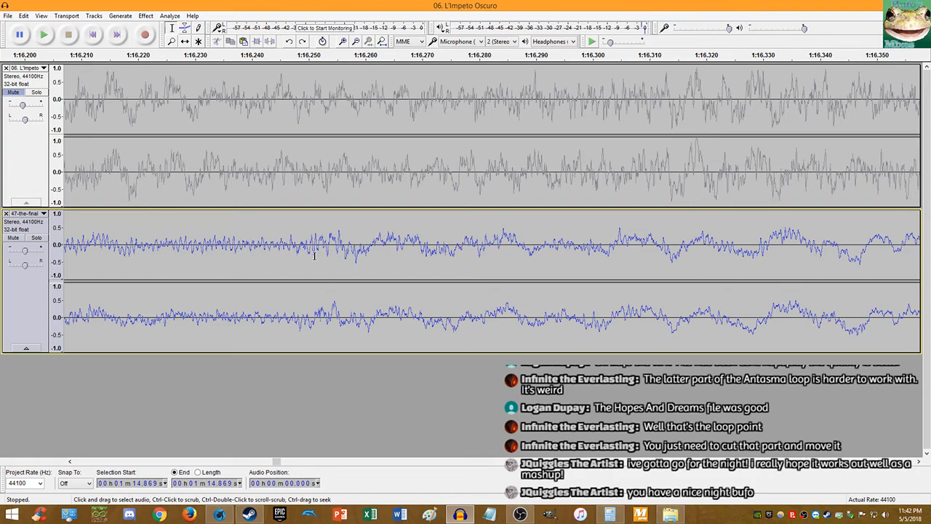
scroll(291, 252, up, 4)
scroll(272, 251, up, 5)
click(279, 242)
key(space)
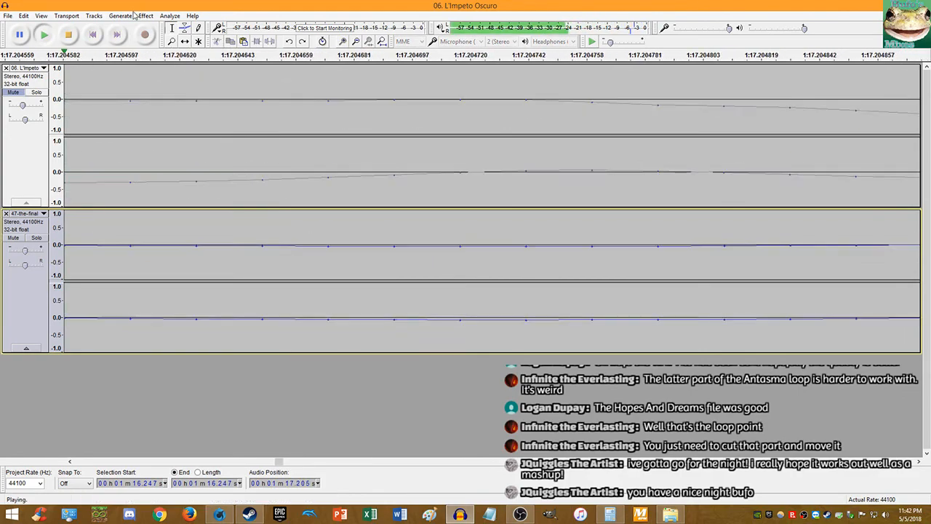
scroll(93, 80, down, 14)
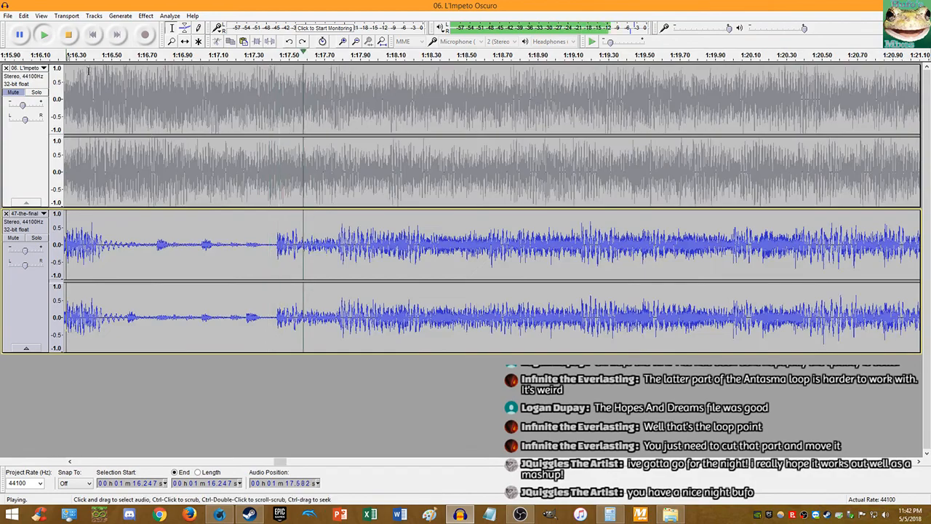
scroll(203, 167, down, 3)
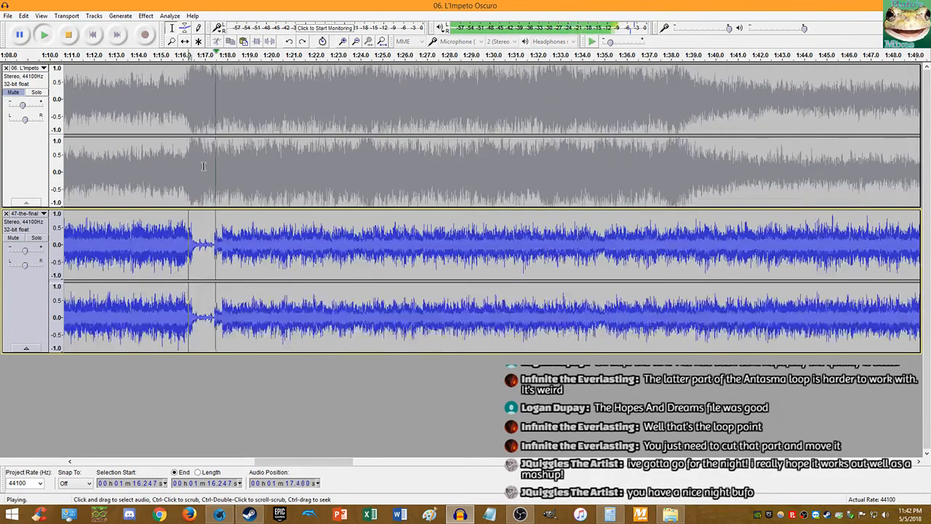
key(space)
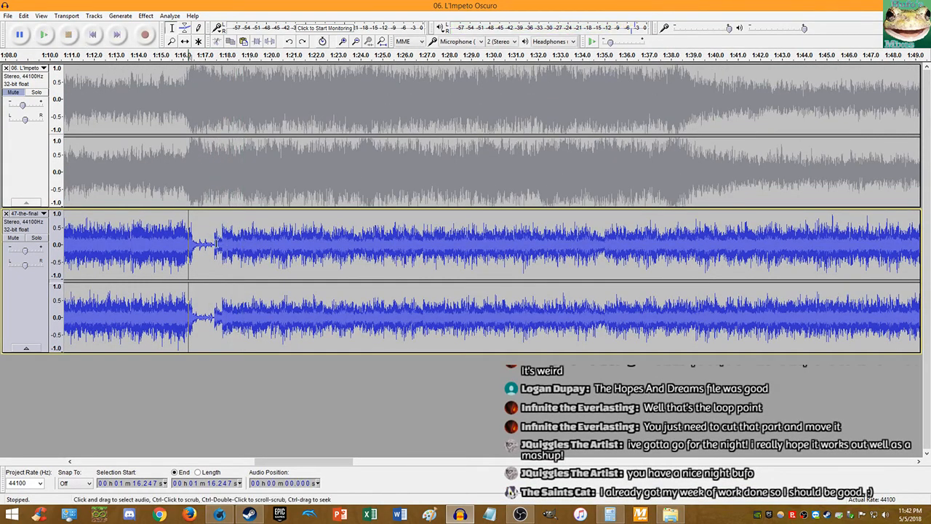
scroll(216, 242, up, 1)
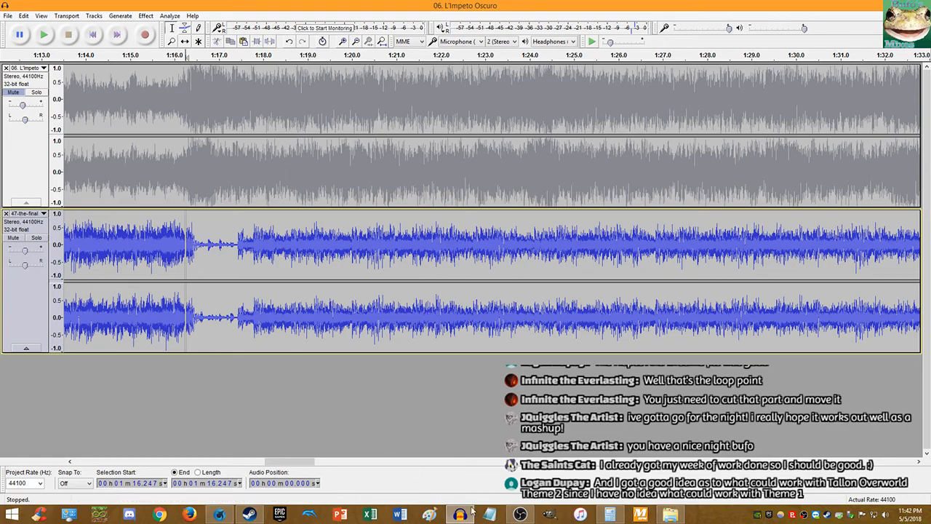
Step: Open 29 - Tallon Overworld.mp3 in the media player to check the song, and close the player
click(670, 517)
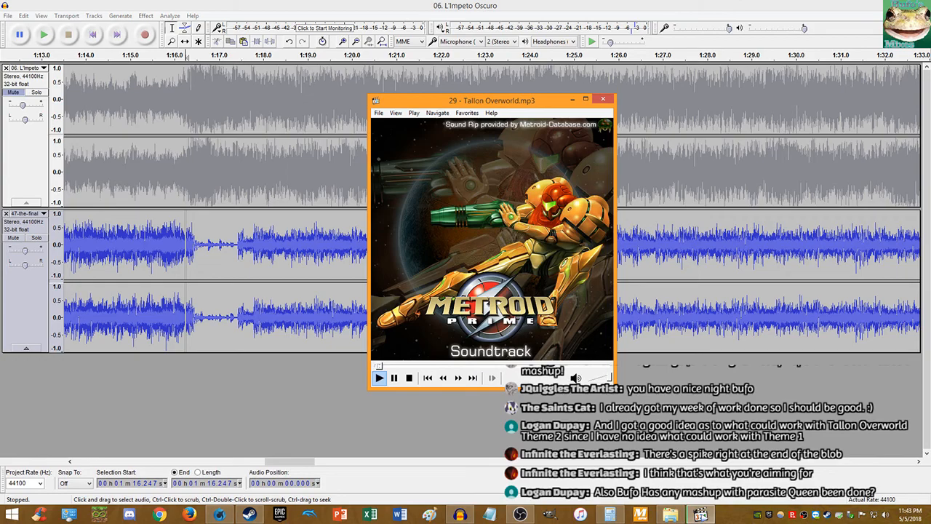
click(604, 100)
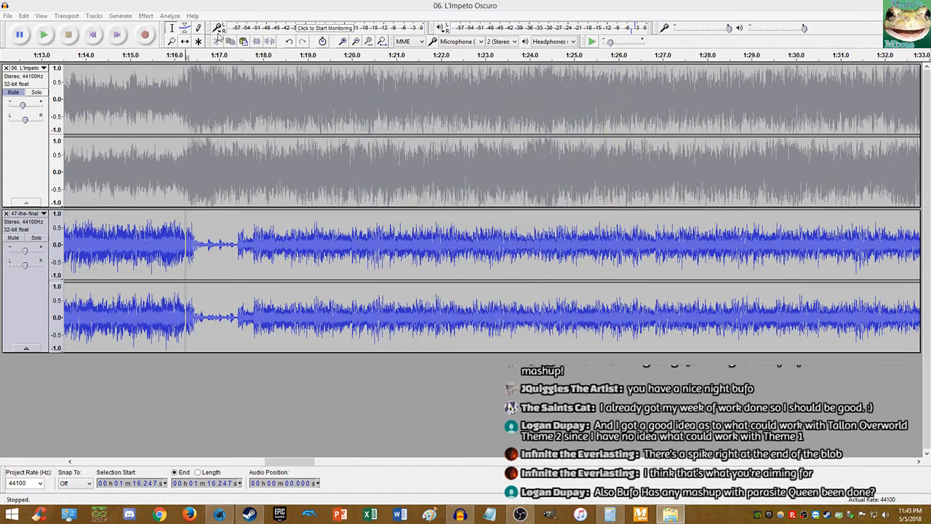
Step: Place the cursor at the clip boundary near 5.503 s and fit the whole project in view to compare both tracks' structure
click(93, 35)
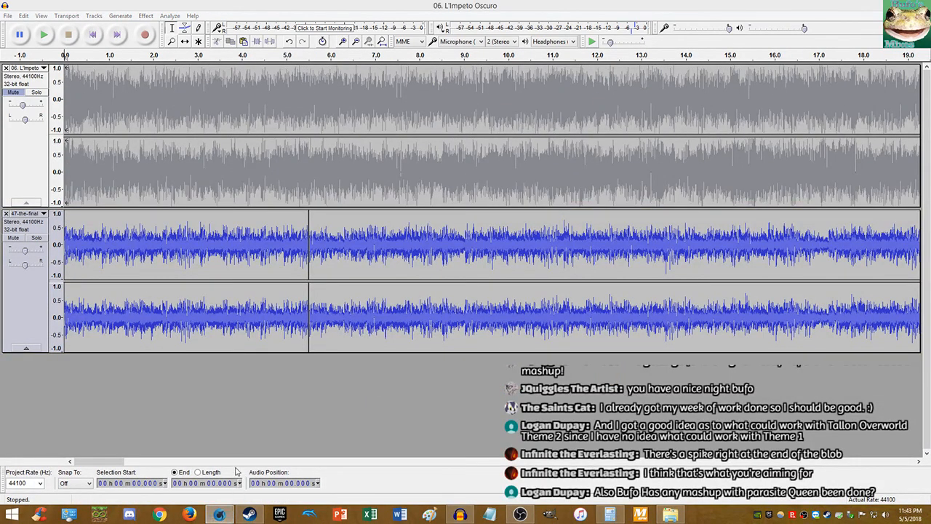
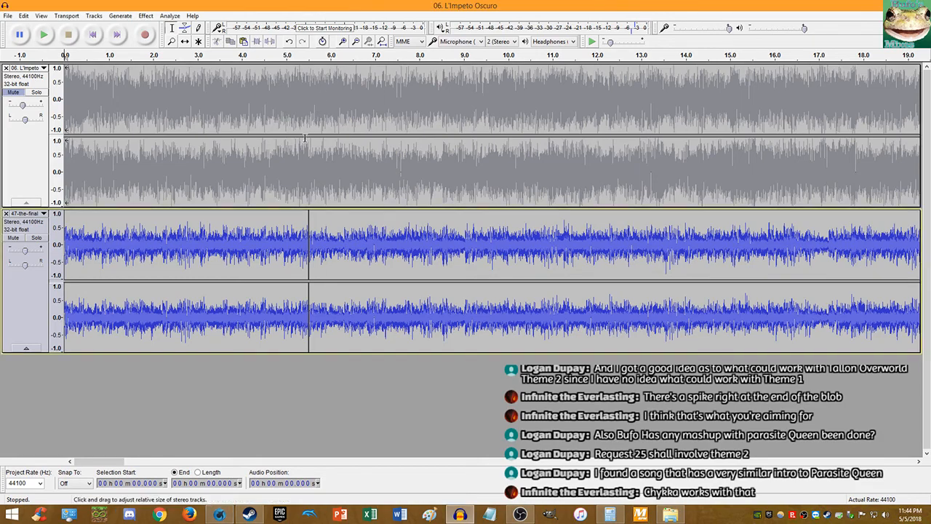
click(310, 164)
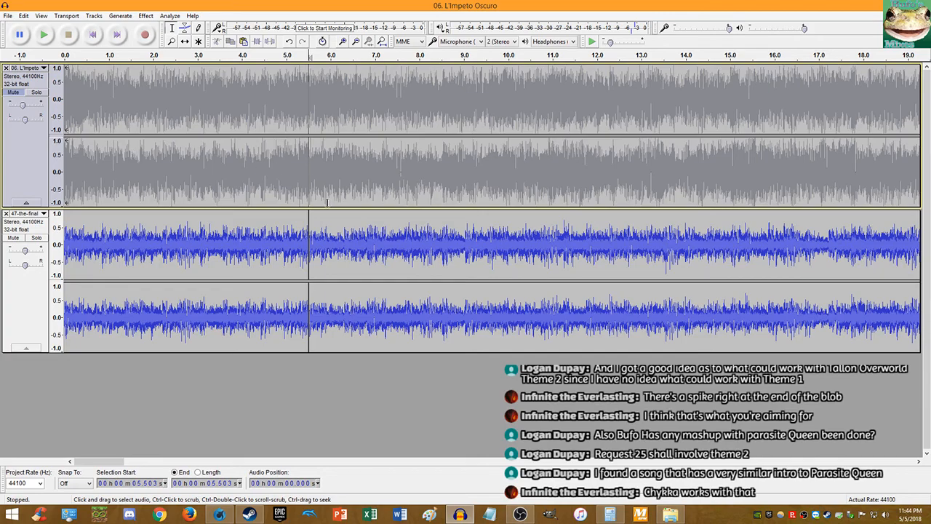
key(ctrl+f)
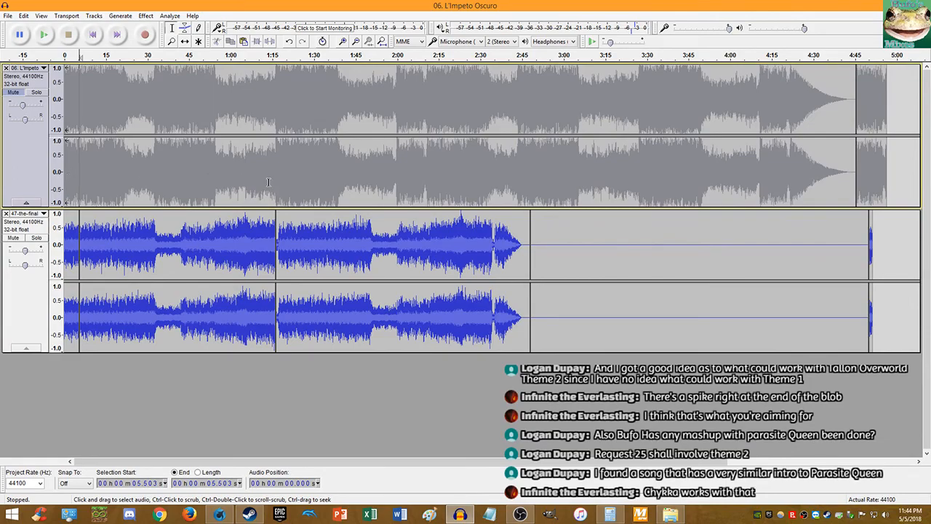
scroll(268, 182, up, 6)
scroll(273, 196, down, 7)
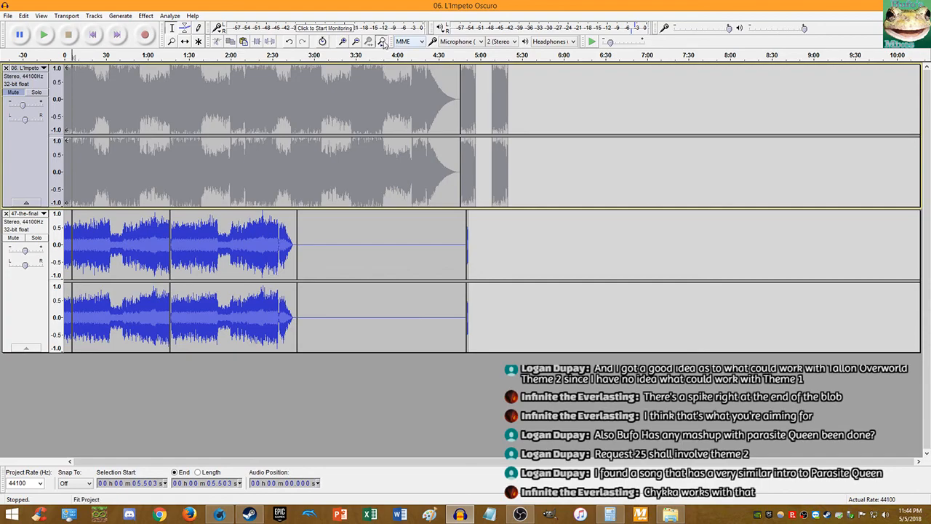
click(383, 41)
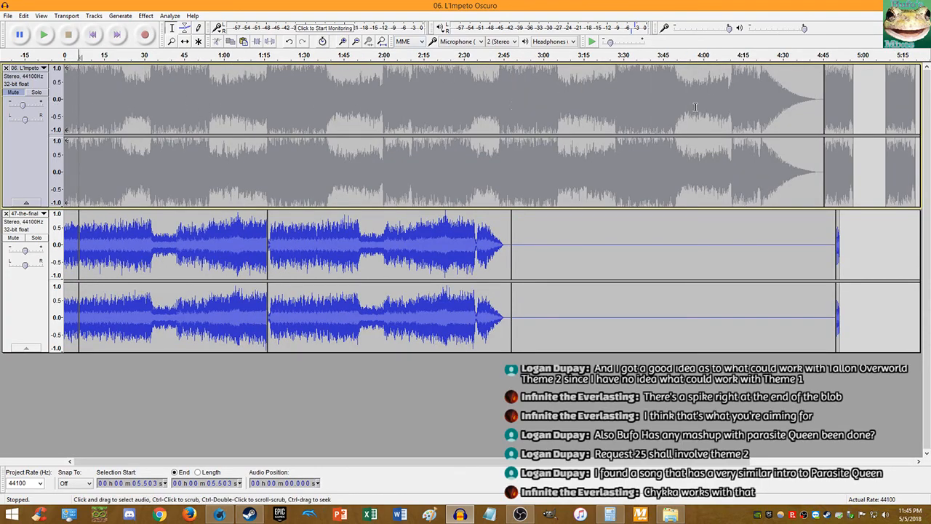
Step: Mute 47-the-final, unmute L'Impeto Oscuro, and play L'Impeto Oscuro from the beginning
click(382, 102)
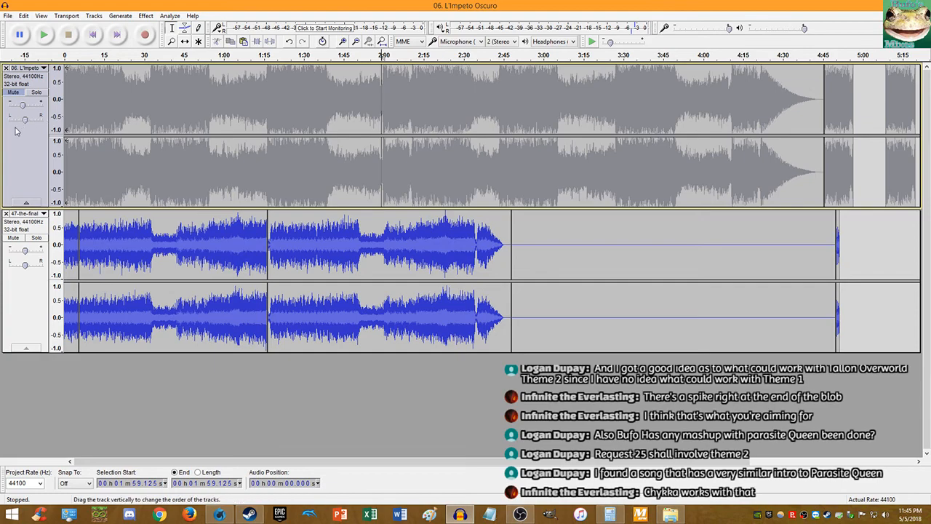
click(13, 237)
click(13, 92)
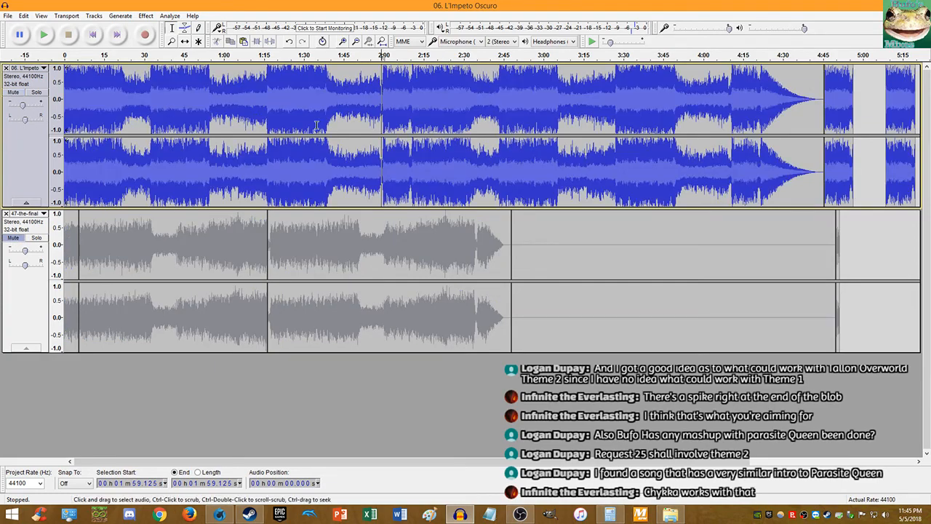
click(93, 35)
click(43, 34)
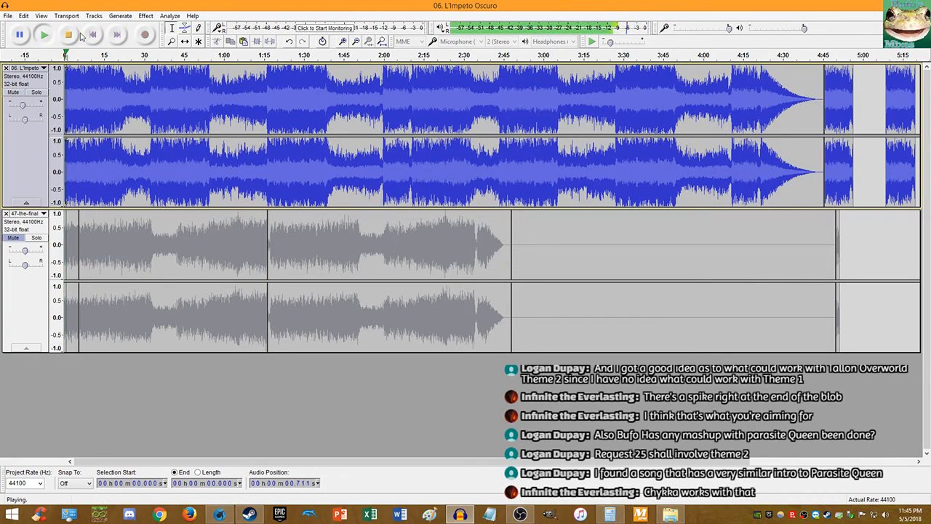
Step: Play L'Impeto Oscuro from about 2:08.779 to hear the dip leading into the next loud section
click(407, 95)
click(69, 35)
click(44, 34)
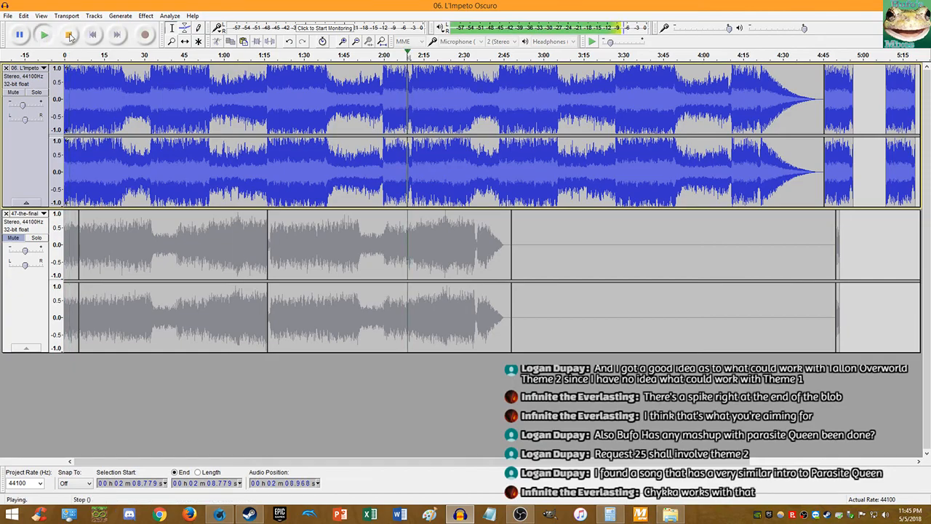
scroll(420, 105, up, 4)
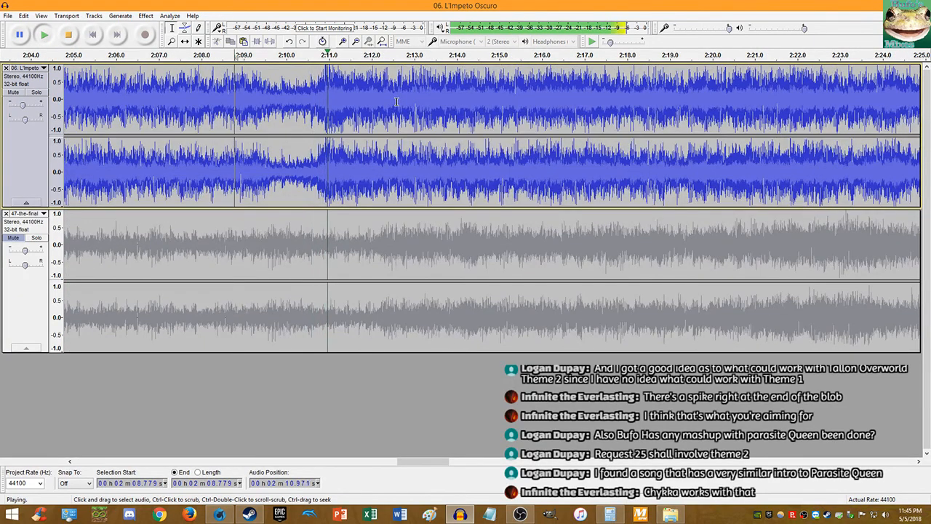
click(69, 34)
Step: Place the cursor in L'Impeto Oscuro at about 2:10.912, where the loud section starts, play from there, and split the clip at that point
scroll(319, 91, up, 5)
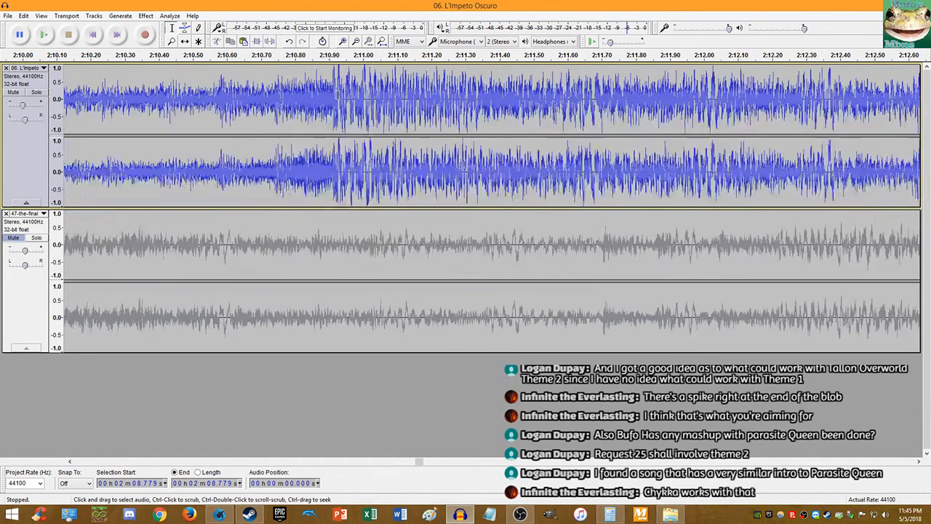
scroll(318, 106, up, 5)
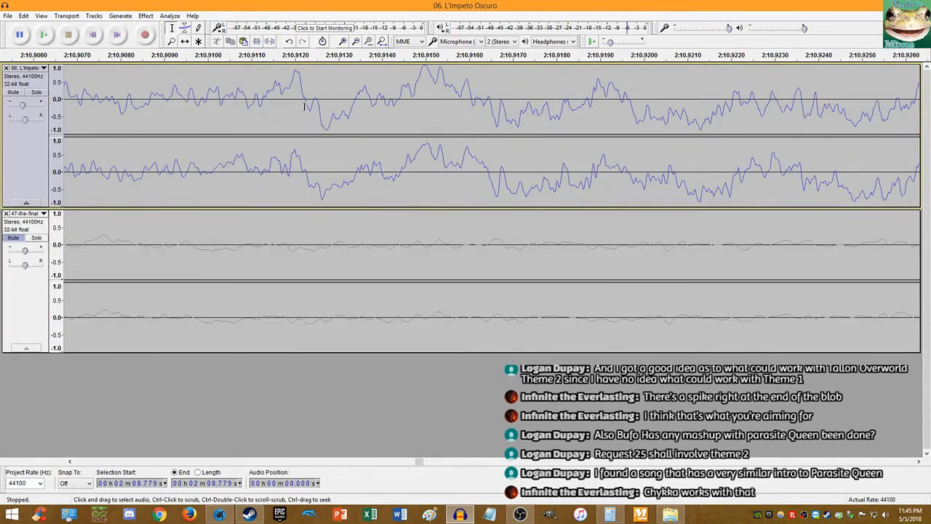
scroll(302, 108, down, 4)
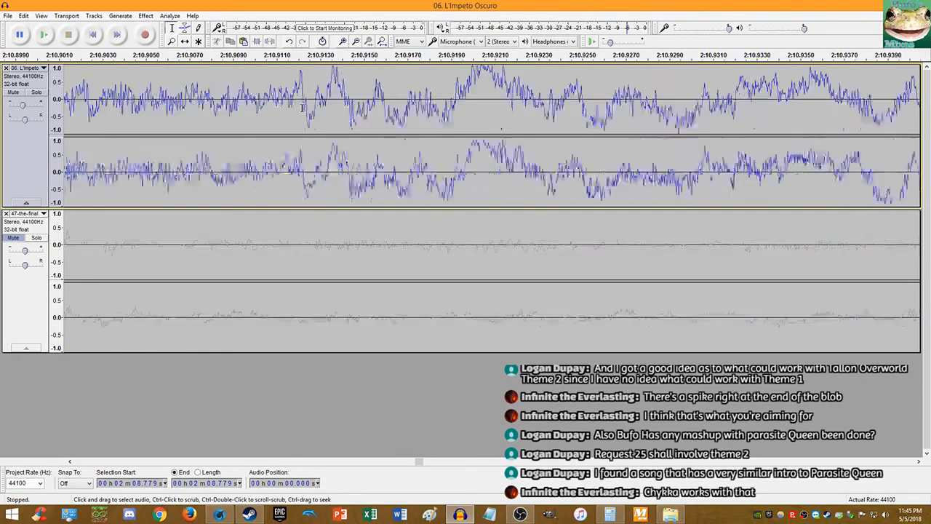
scroll(302, 108, up, 4)
scroll(289, 162, up, 6)
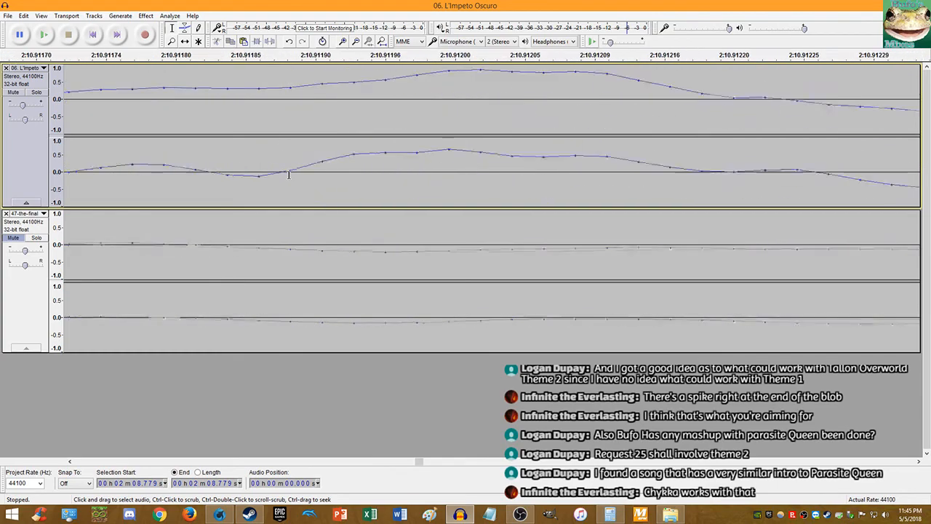
click(292, 167)
key(space)
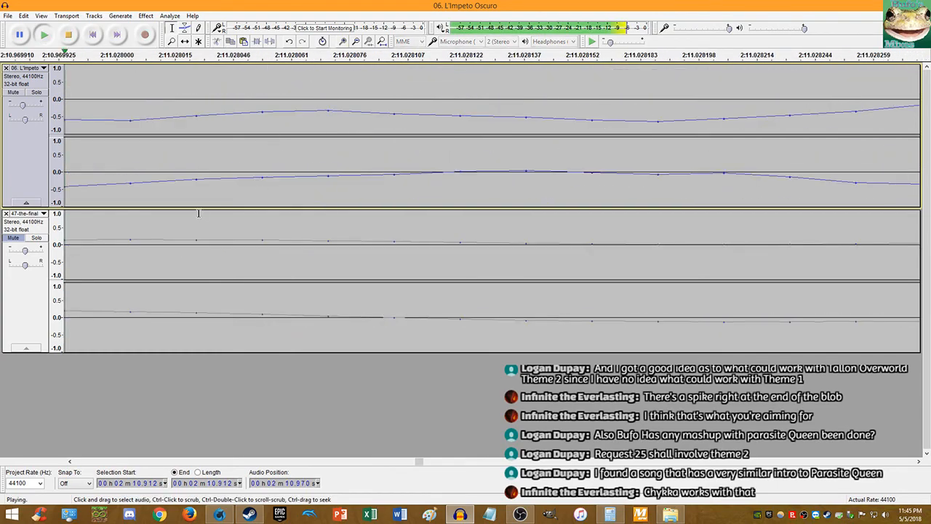
key(space)
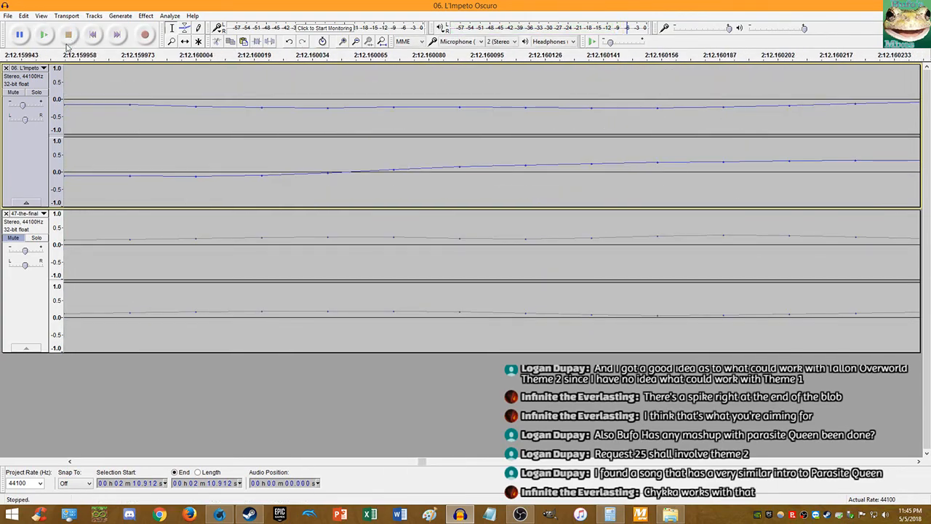
scroll(186, 109, down, 15)
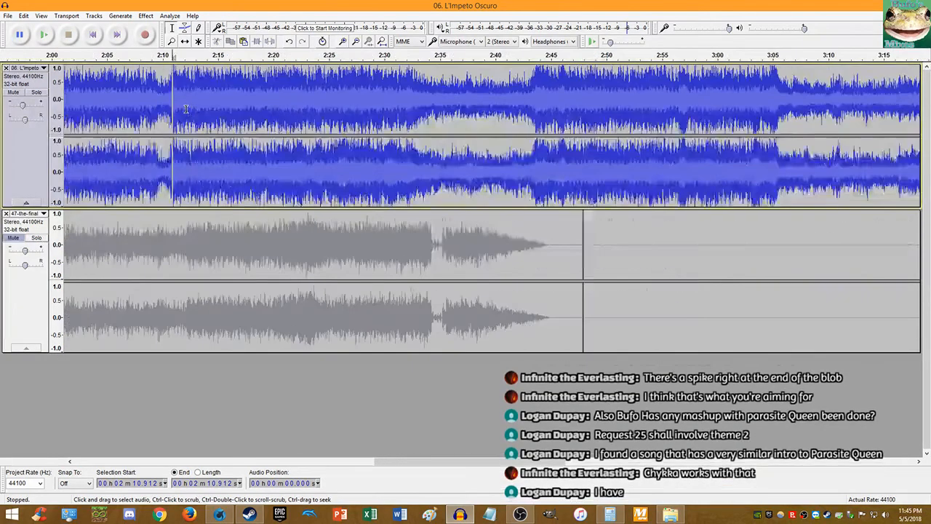
scroll(185, 110, down, 3)
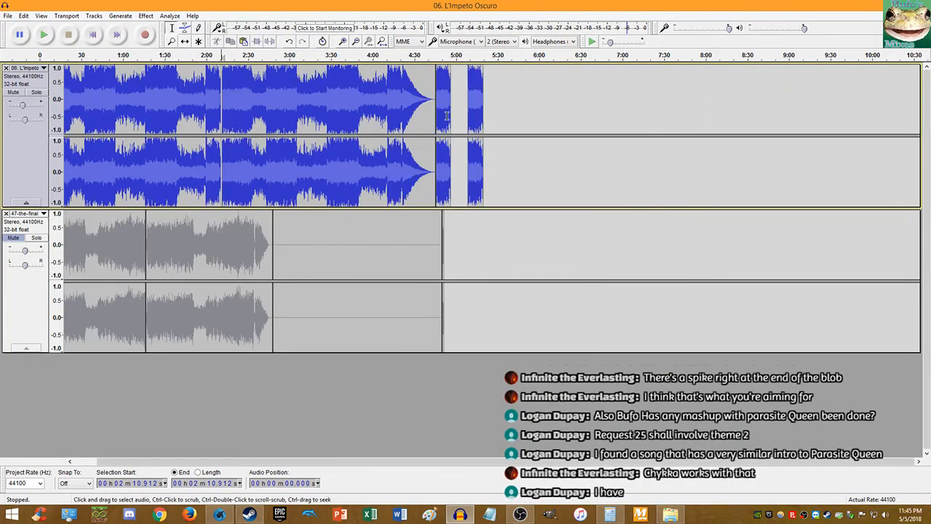
Step: Shift the first short clip after L'Impeto Oscuro's fade-out later in time, so that it starts at about 4:53
double_click(453, 109)
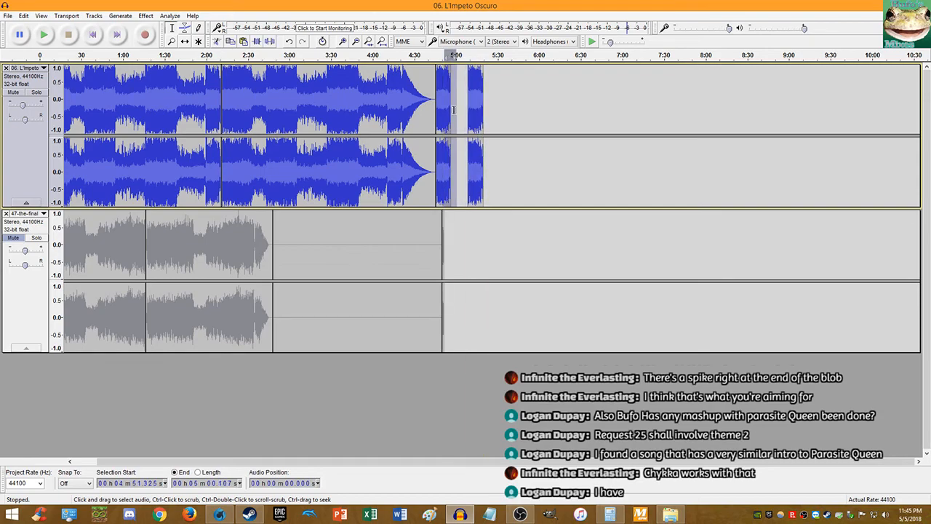
click(463, 101)
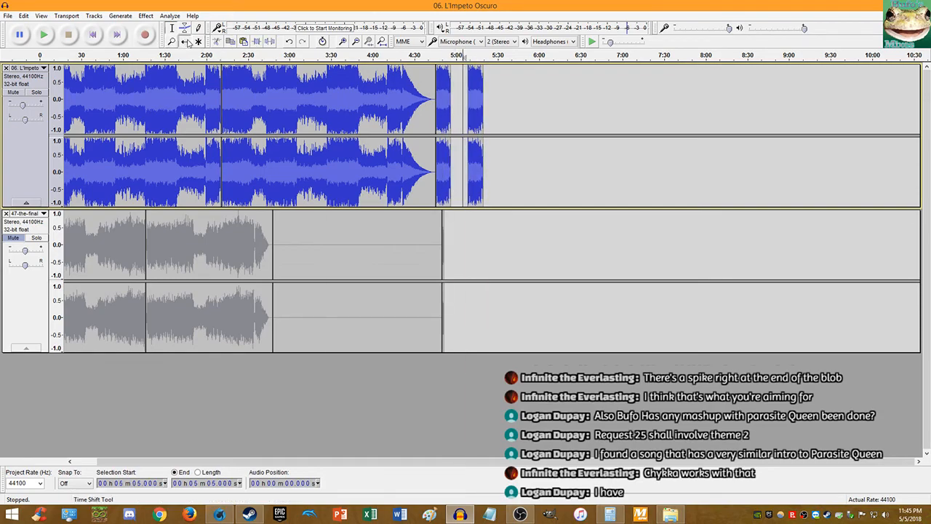
scroll(465, 100, up, 2)
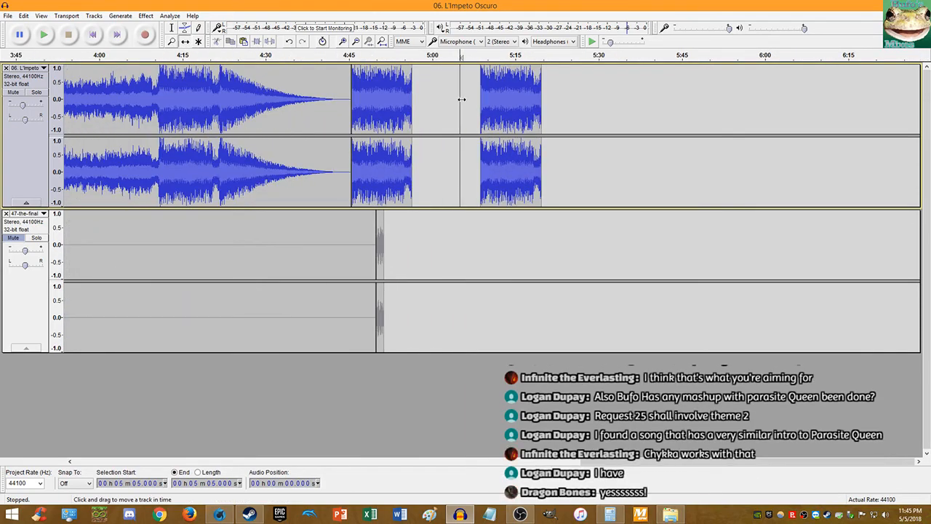
drag(388, 165, 429, 156)
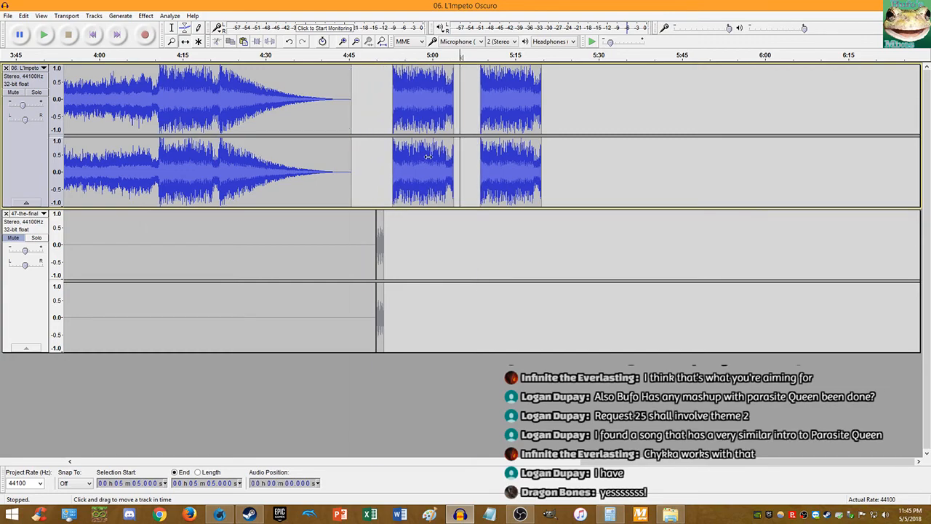
Step: Align the last short clip in 47-the-final beneath the other short clip, compare their waveforms, and return it to L'Impeto Oscuro at about 5:06
drag(500, 157, 414, 258)
scroll(439, 198, up, 8)
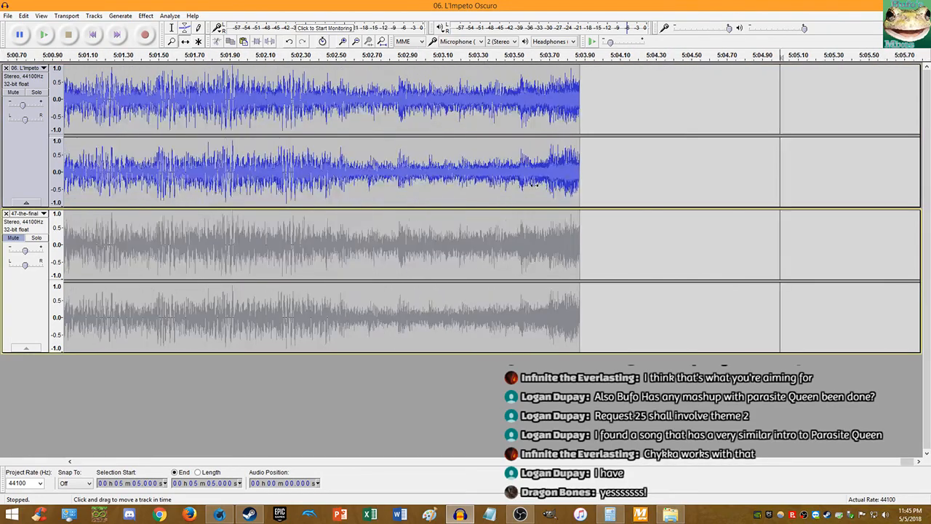
scroll(455, 171, up, 3)
scroll(410, 171, up, 2)
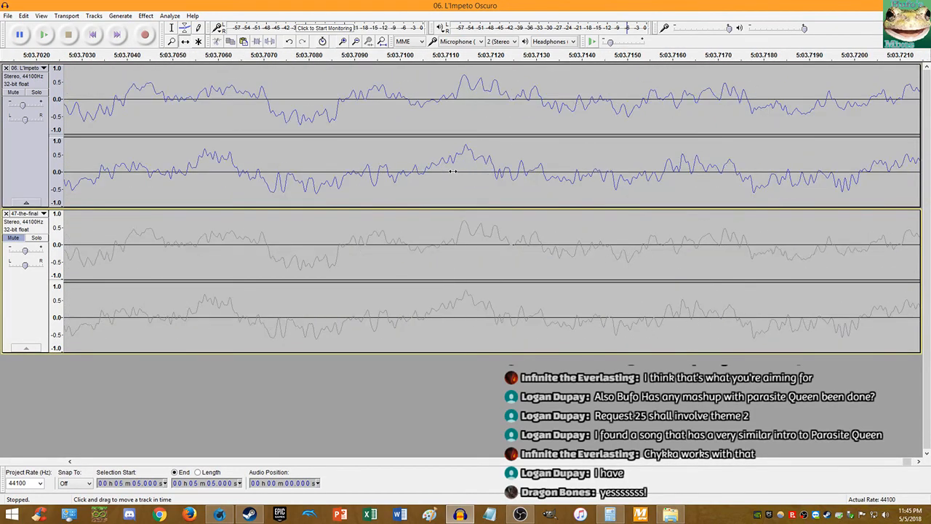
scroll(457, 172, down, 12)
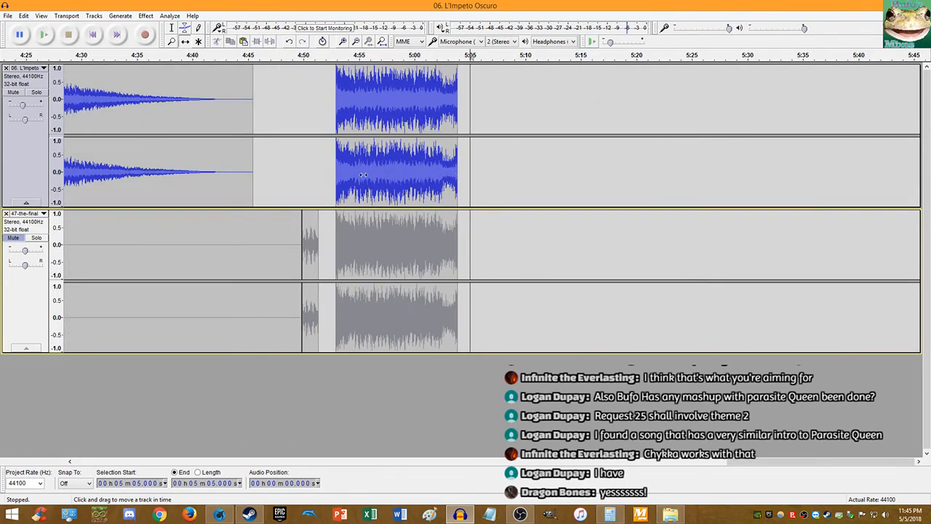
drag(364, 245, 506, 172)
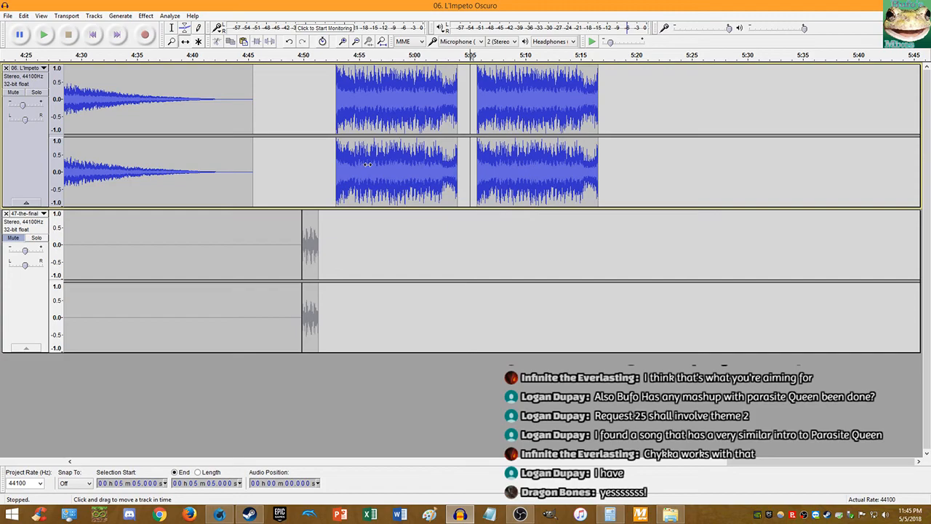
Step: Fit the whole project in view, unmute 47-the-final, and mute L'Impeto Oscuro
click(382, 42)
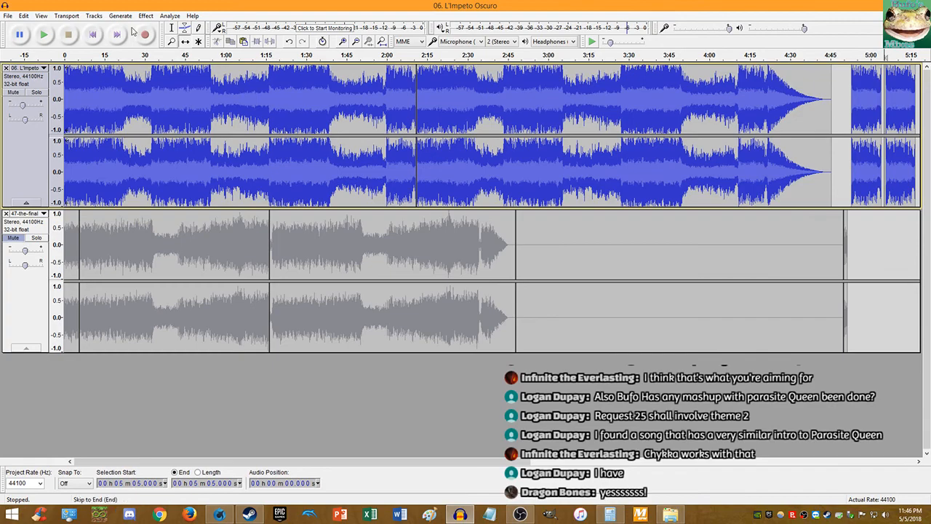
click(20, 238)
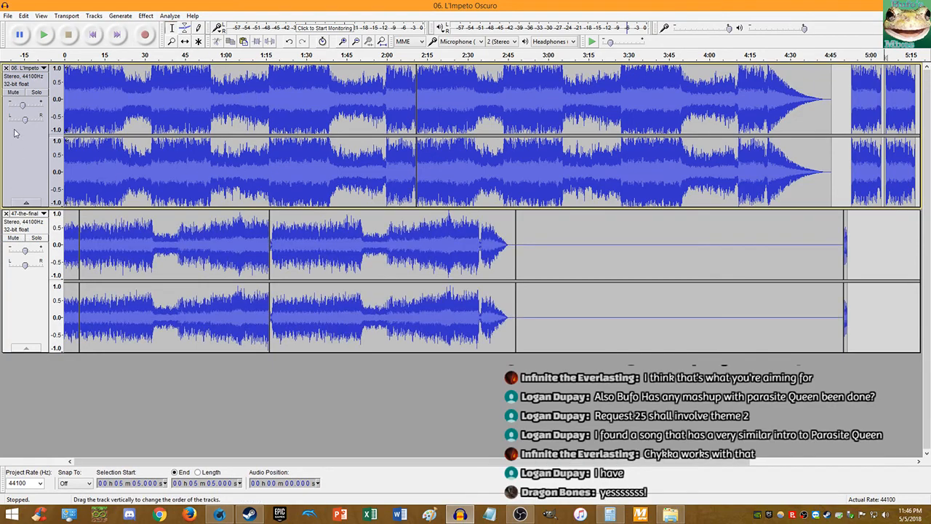
click(14, 92)
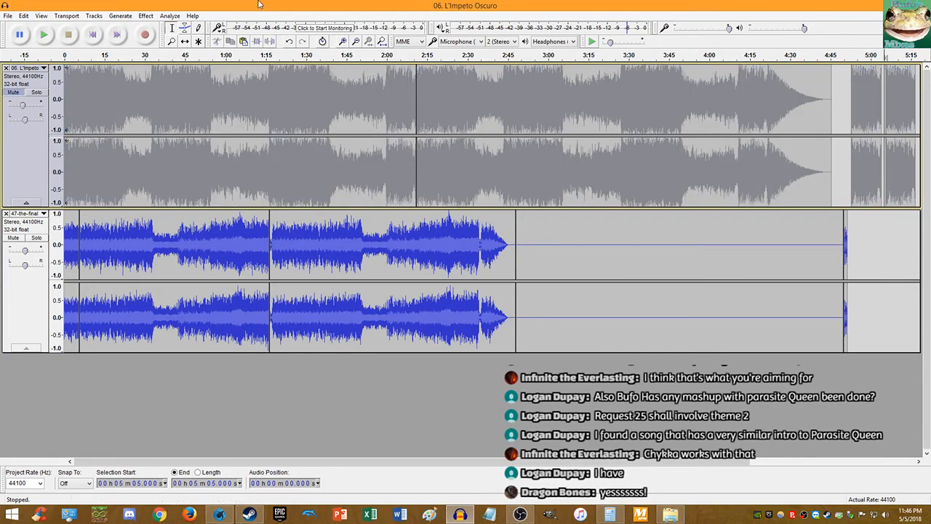
Step: Play 47-the-final from about 1:08.952 and listen across the gap after 1:16
scroll(275, 246, up, 5)
scroll(312, 229, up, 3)
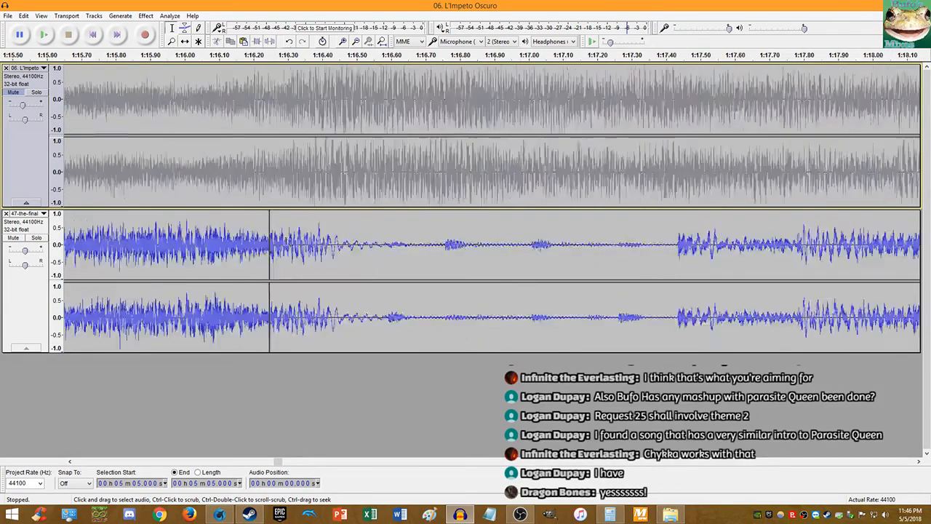
scroll(302, 243, down, 4)
scroll(126, 245, down, 2)
click(91, 233)
key(space)
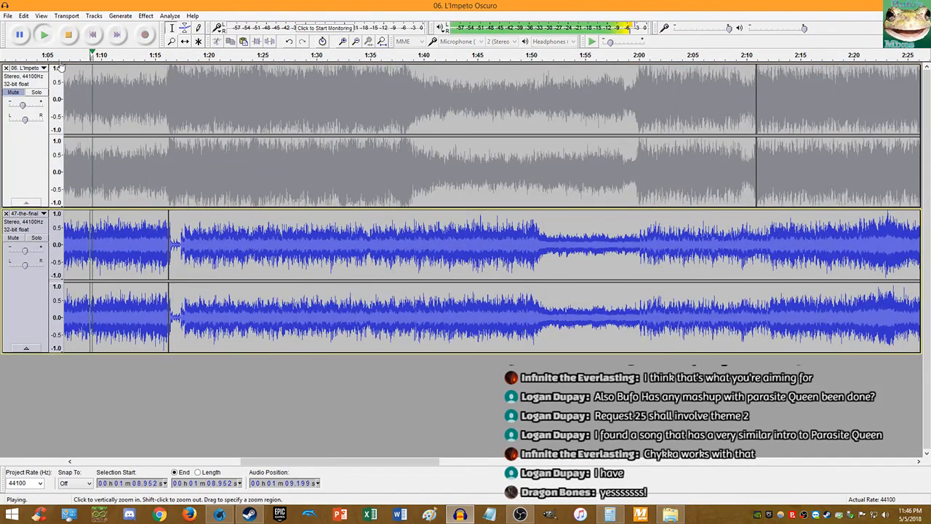
scroll(104, 232, up, 3)
scroll(405, 231, up, 1)
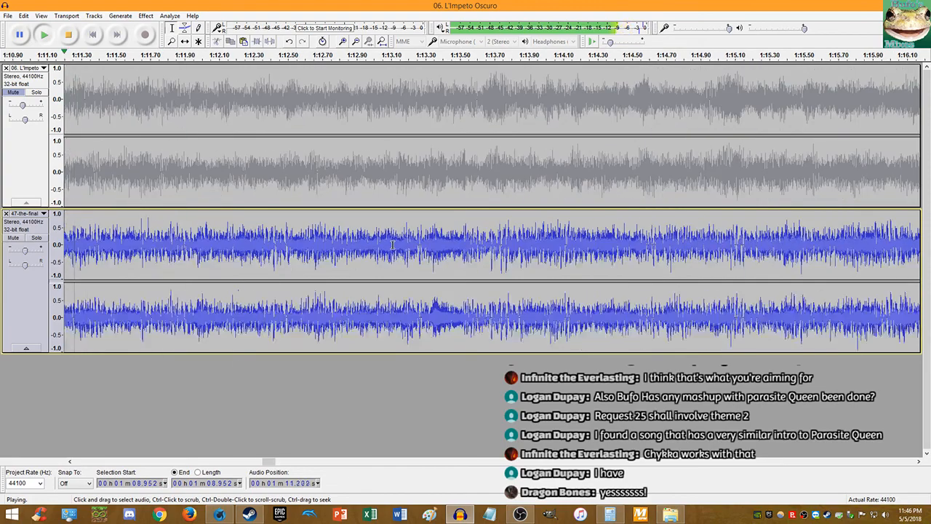
scroll(404, 232, down, 3)
scroll(471, 250, up, 2)
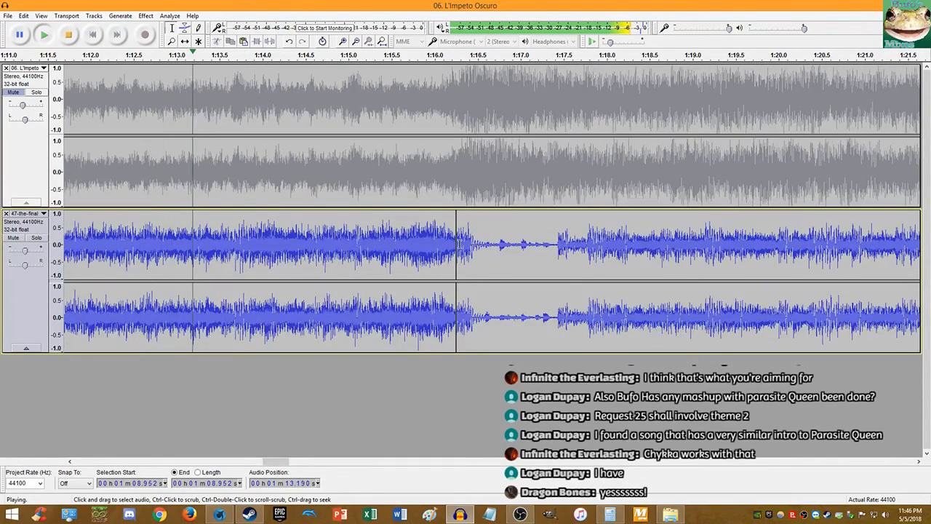
scroll(349, 181, up, 1)
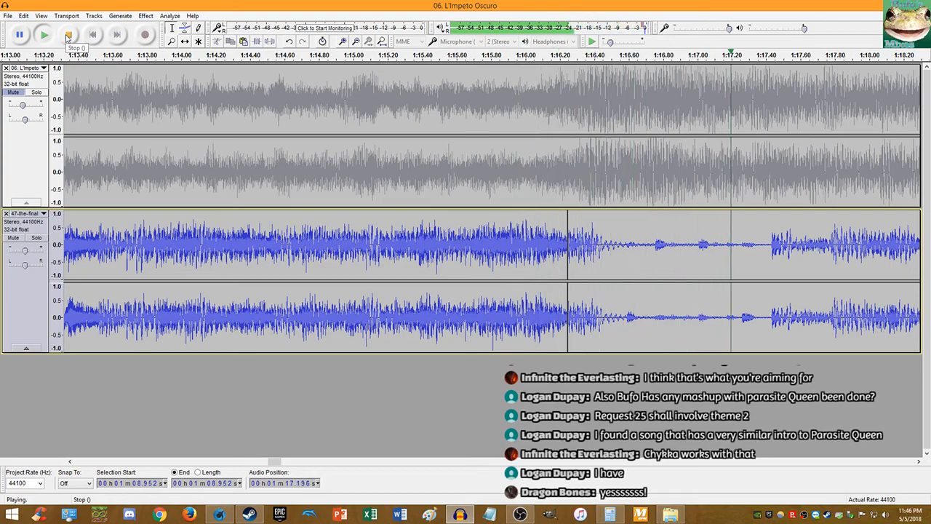
click(68, 35)
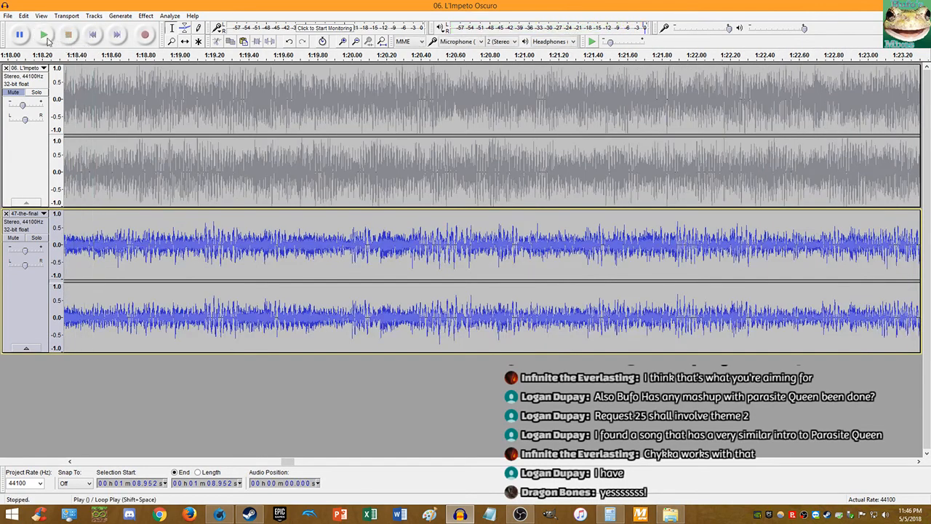
Step: Replay the gap in 47-the-final from a closer starting point at about 1:14.310
click(49, 36)
scroll(325, 247, down, 3)
click(407, 251)
click(46, 36)
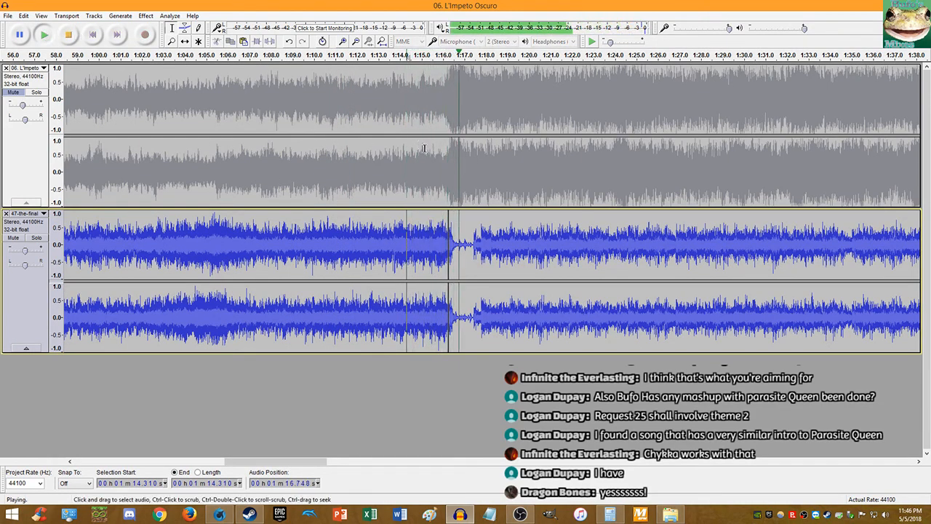
key(space)
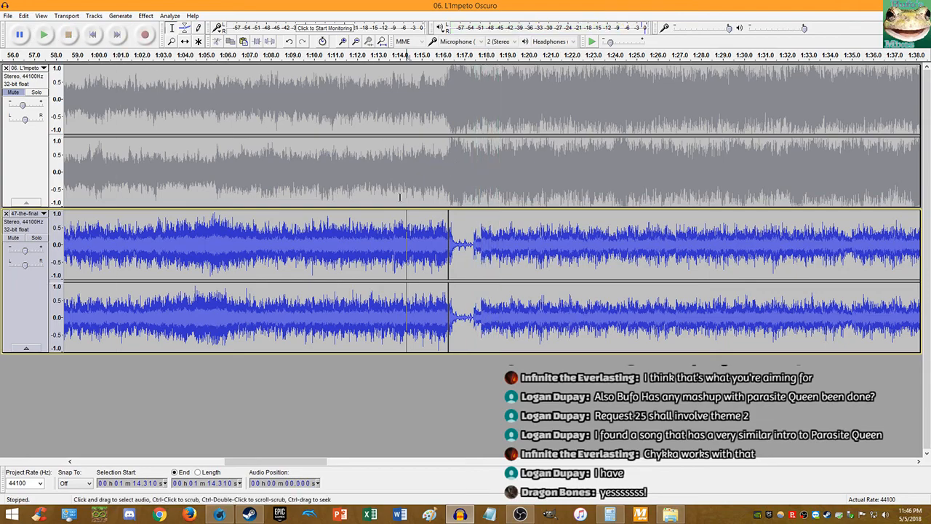
Step: Split 47-the-final at about 1:17.782, at the first spike where the music gets louder after the gap
scroll(498, 248, up, 8)
scroll(509, 249, down, 2)
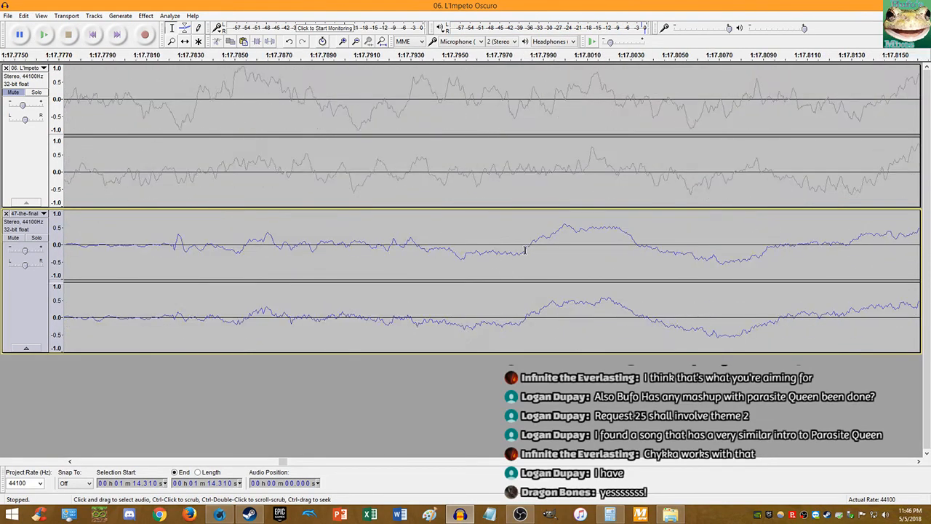
scroll(185, 246, up, 7)
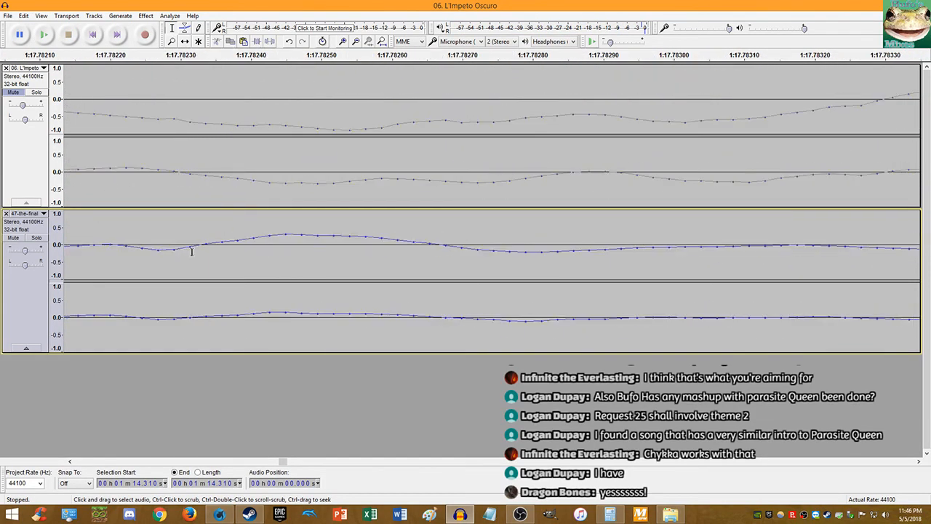
click(171, 316)
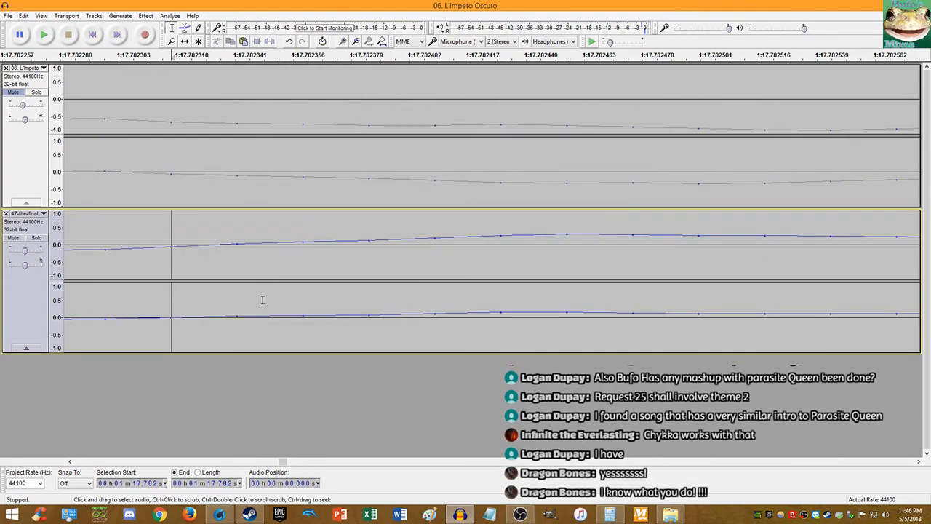
key(ctrl+i)
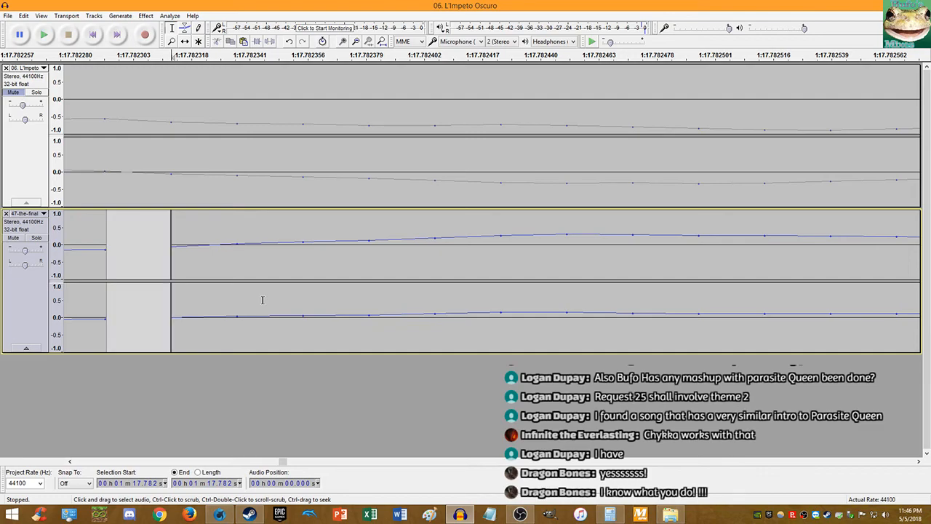
Step: Play 47-the-final from the new split at 1:17.782 to check the section start, and stop playback
key(space)
scroll(281, 285, down, 13)
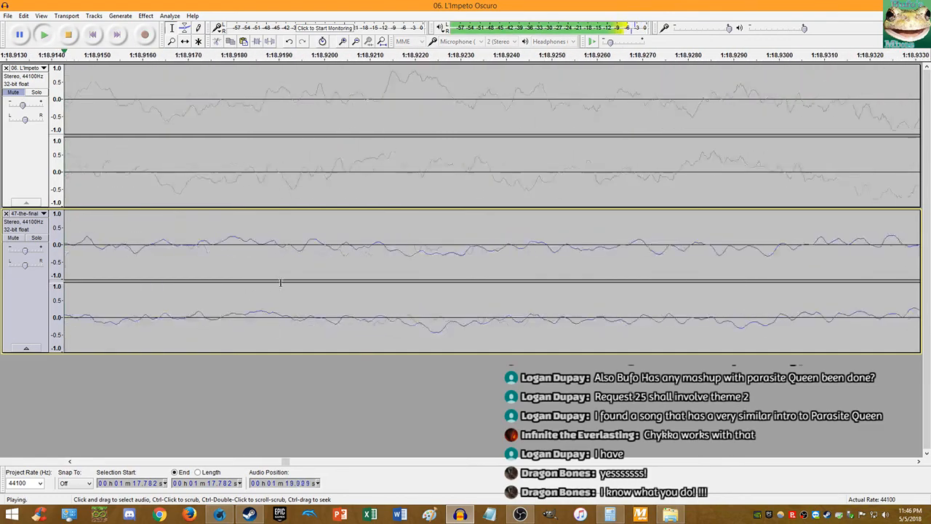
scroll(281, 284, down, 4)
key(space)
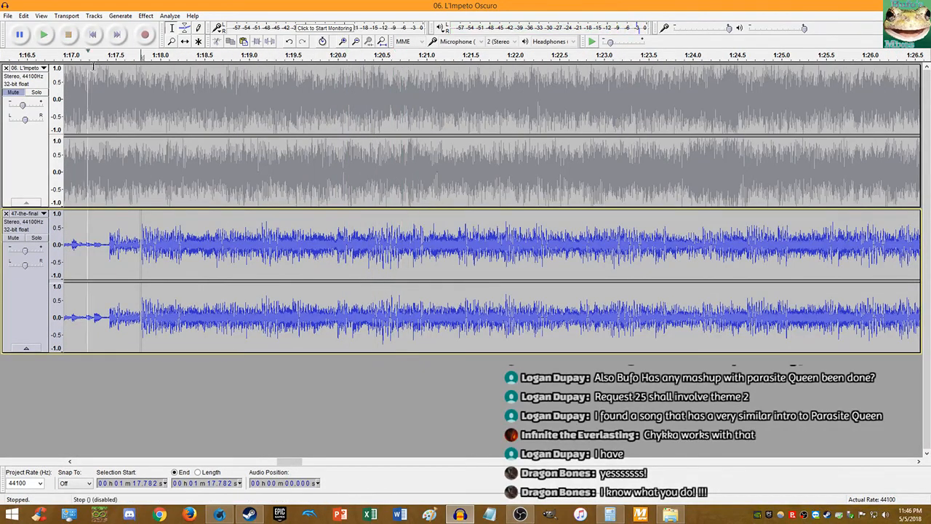
Step: Delete the 47-the-final clip from 1:17.782 onward and move the leftover short fragment out to about 2:47
scroll(211, 212, down, 3)
double_click(271, 247)
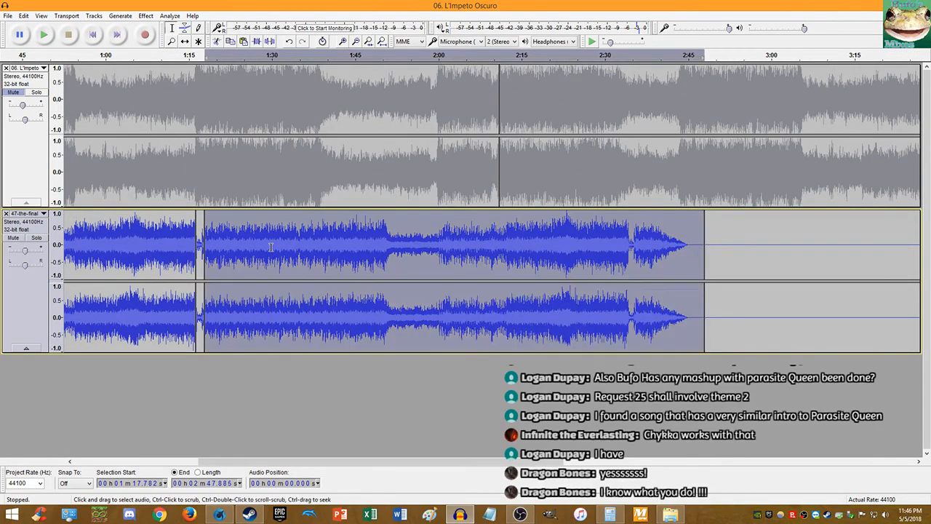
key(Delete)
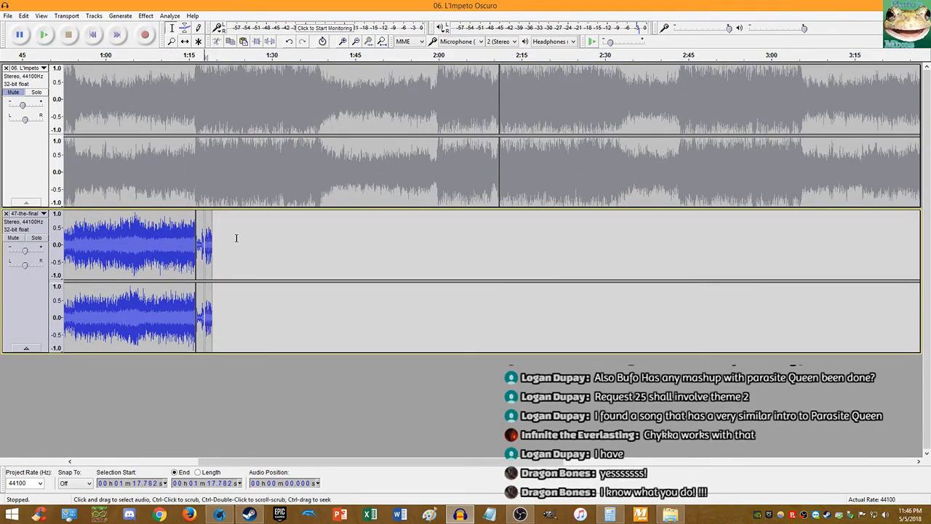
click(185, 40)
drag(209, 229, 713, 253)
click(172, 28)
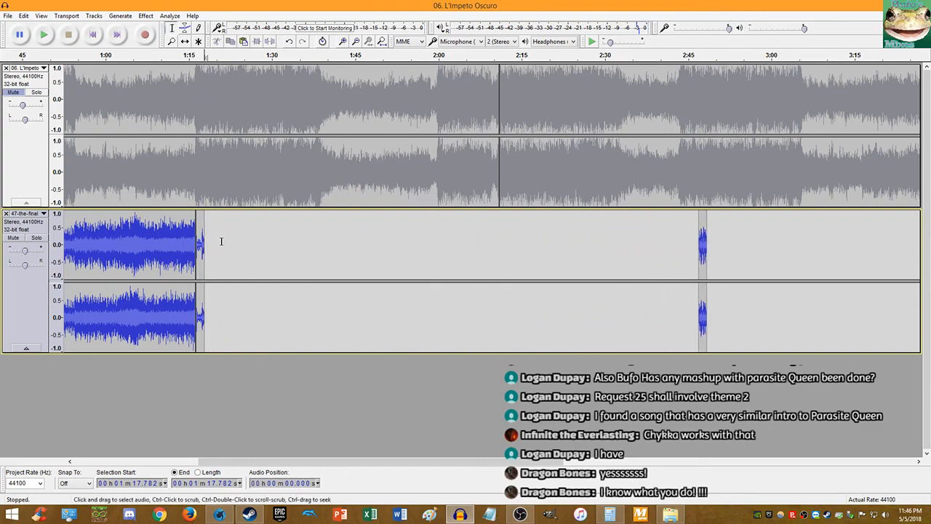
Step: Rejoin the 47-the-final pieces at the splits near 1:16 and 0:05.503 into one clip
click(195, 244)
drag(249, 245, 244, 245)
double_click(201, 243)
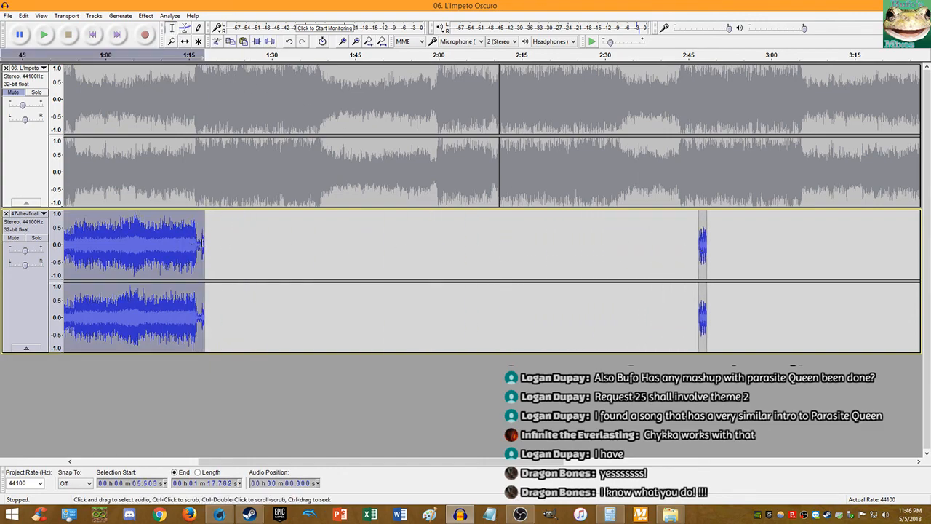
click(356, 40)
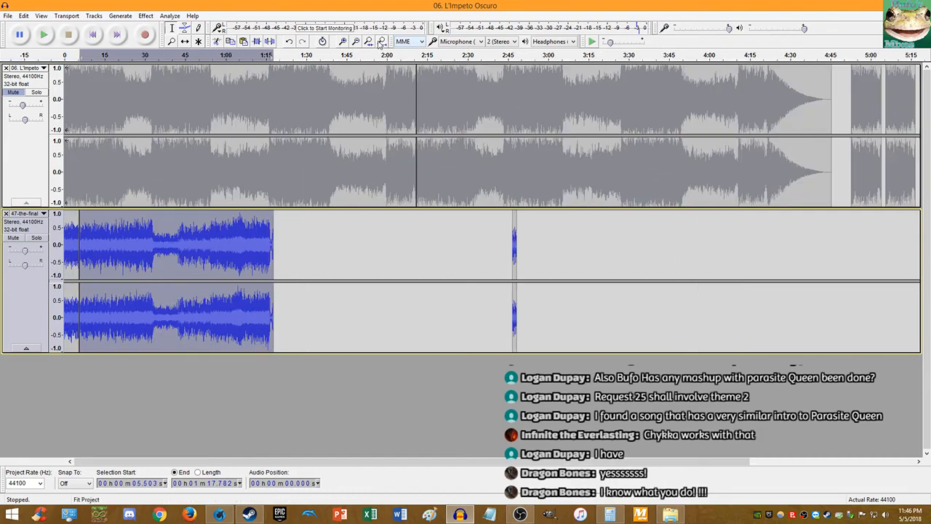
click(289, 244)
click(79, 239)
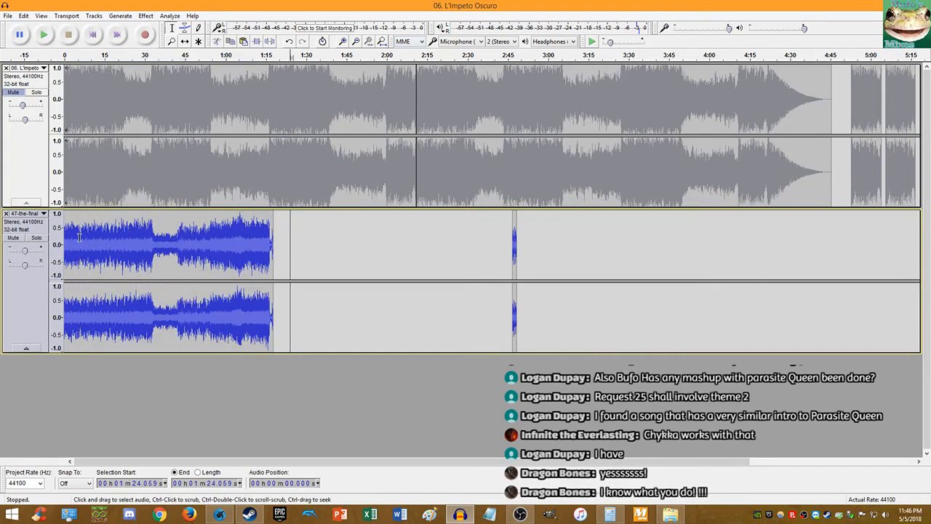
Step: Copy the whole 47-the-final clip from 0 to 1:17.782 and paste the copy directly at its end
double_click(117, 235)
double_click(133, 235)
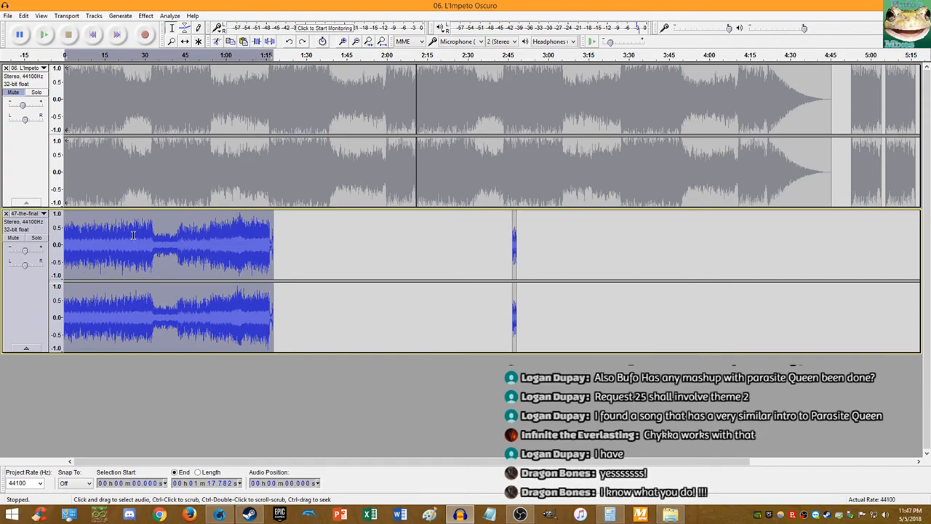
click(273, 238)
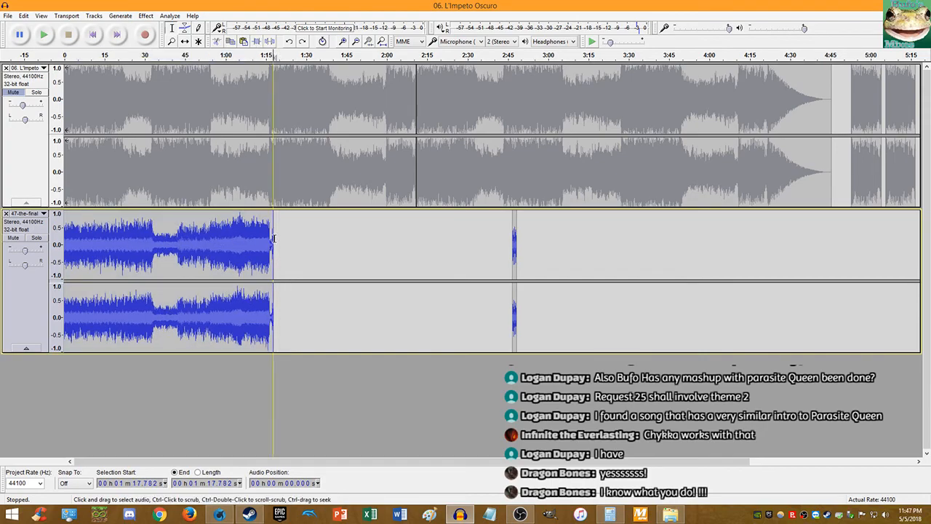
key(ctrl+v)
Step: Play 47-the-final from 2:09.696, unmute L'Impeto Oscuro, and replay both tracks together from 2:10.912
click(412, 229)
key(space)
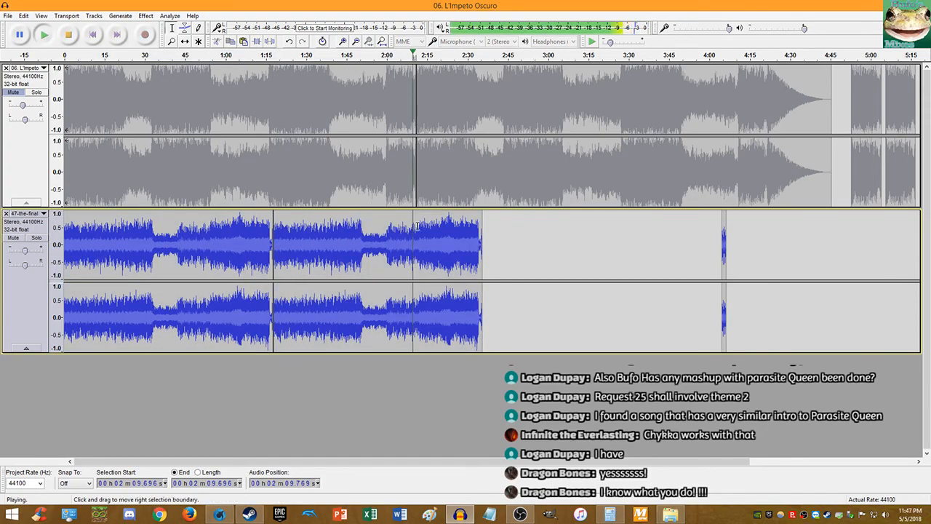
scroll(432, 224, up, 3)
scroll(308, 214, up, 3)
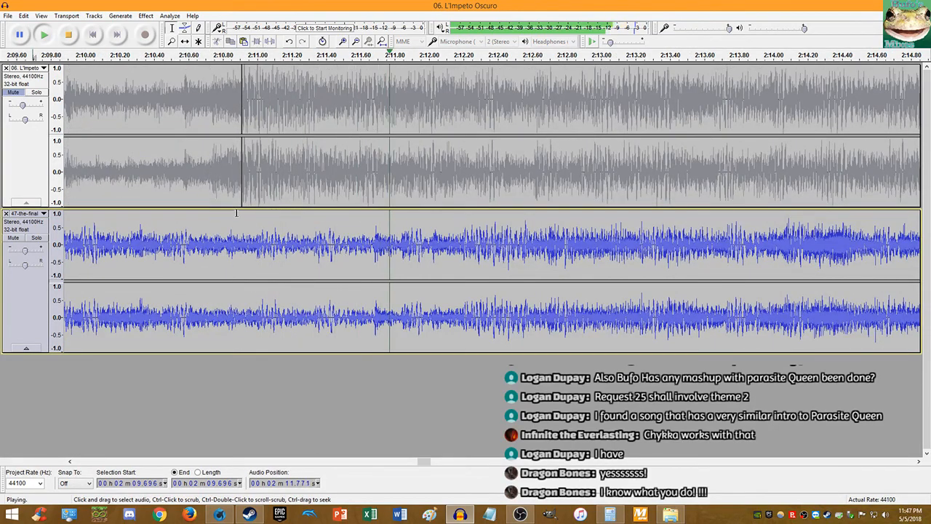
scroll(211, 214, down, 2)
click(14, 92)
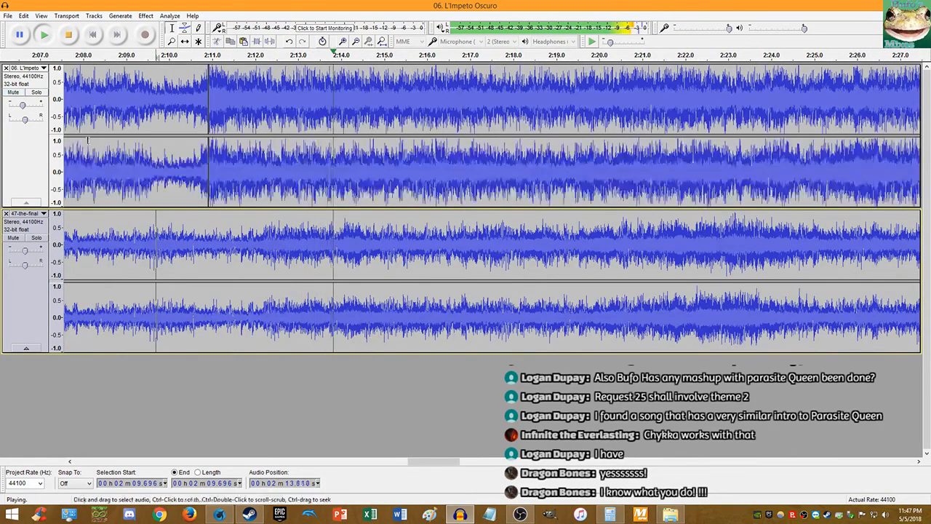
click(208, 233)
click(44, 34)
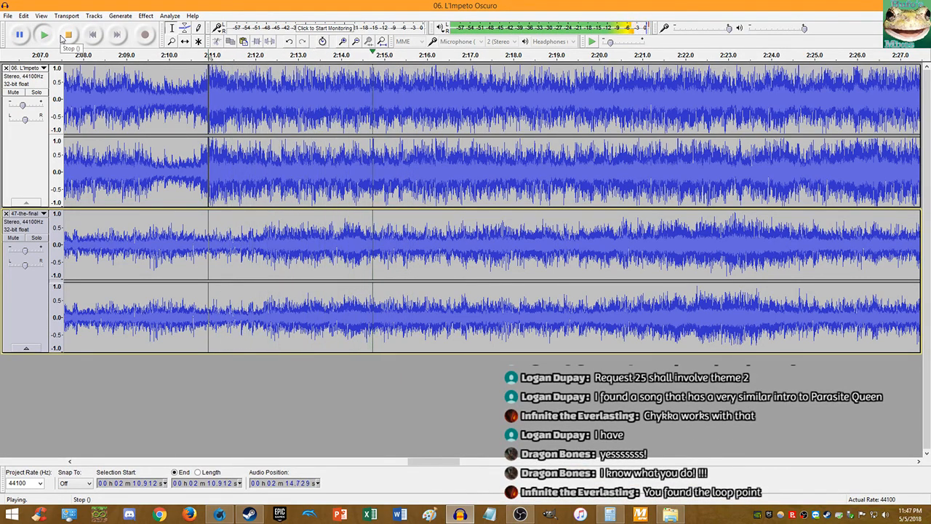
click(65, 35)
Step: Select the looped 47-the-final audio from the track start up to 2:40.973
scroll(278, 244, down, 3)
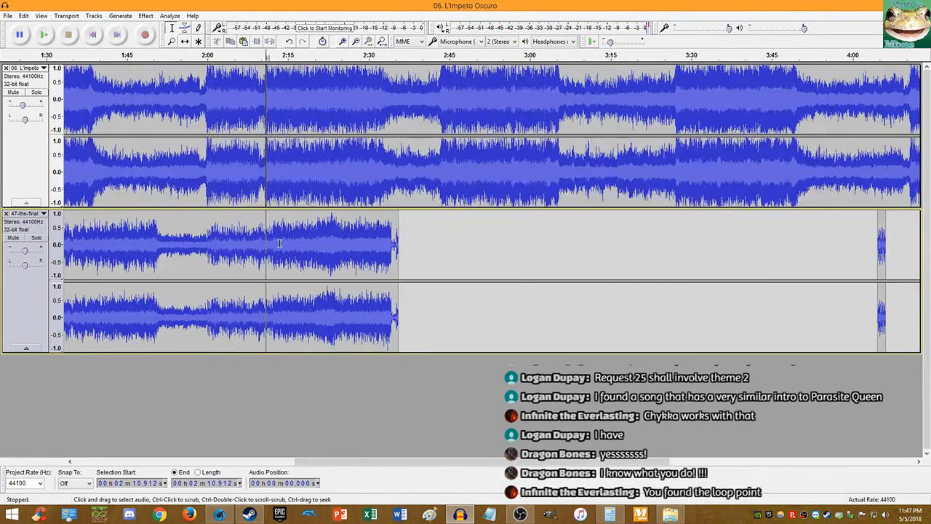
scroll(196, 185, up, 4)
scroll(339, 182, up, 2)
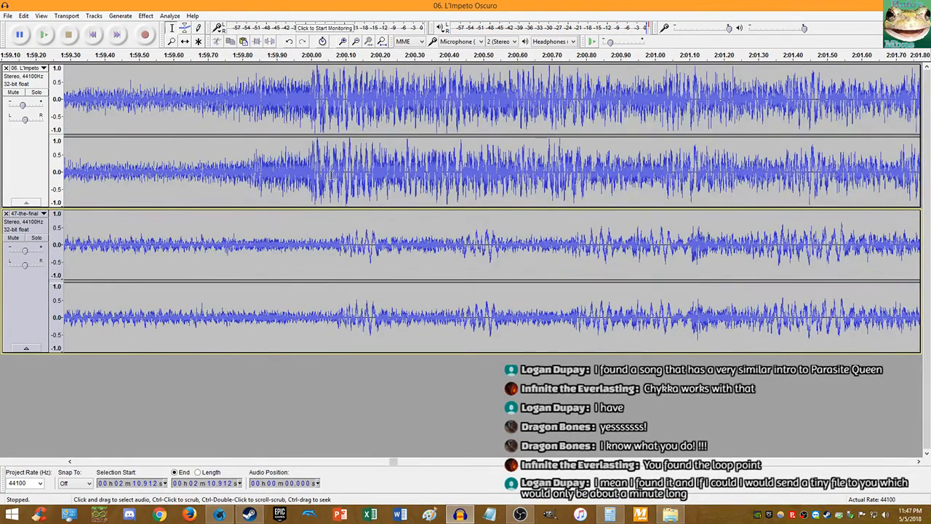
scroll(331, 175, down, 6)
click(553, 243)
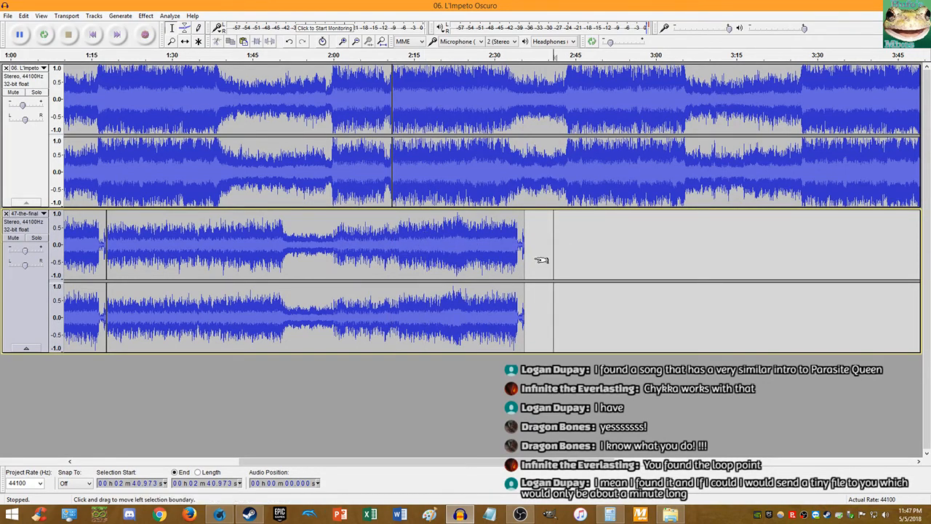
key(shift+Home)
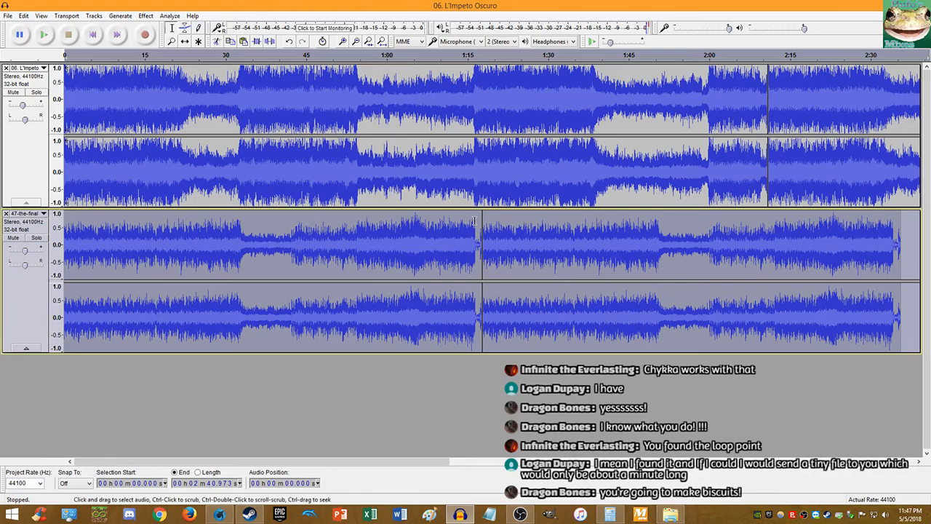
Step: Compare how the section starts of both waveforms line up around 0:54, 1:16 and 2:00
scroll(476, 215, up, 5)
scroll(424, 213, down, 3)
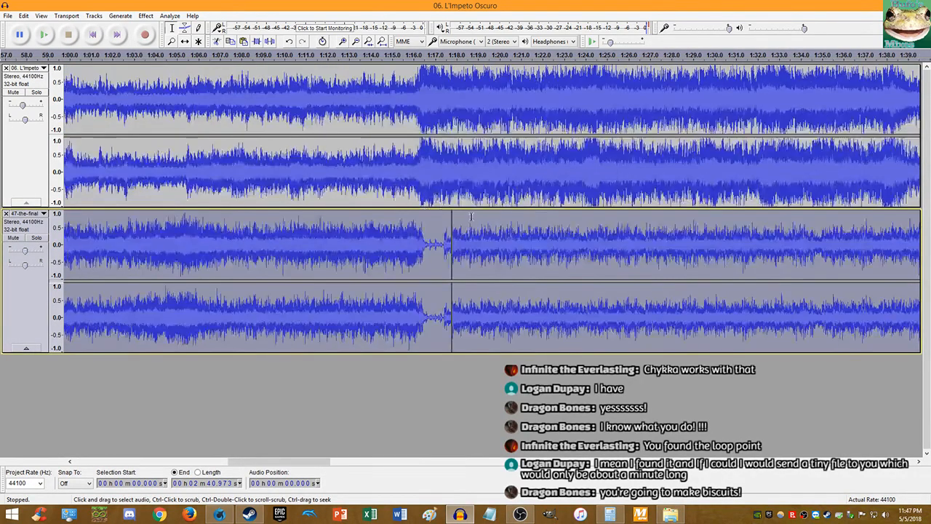
scroll(278, 208, up, 3)
scroll(395, 200, up, 2)
scroll(464, 213, down, 5)
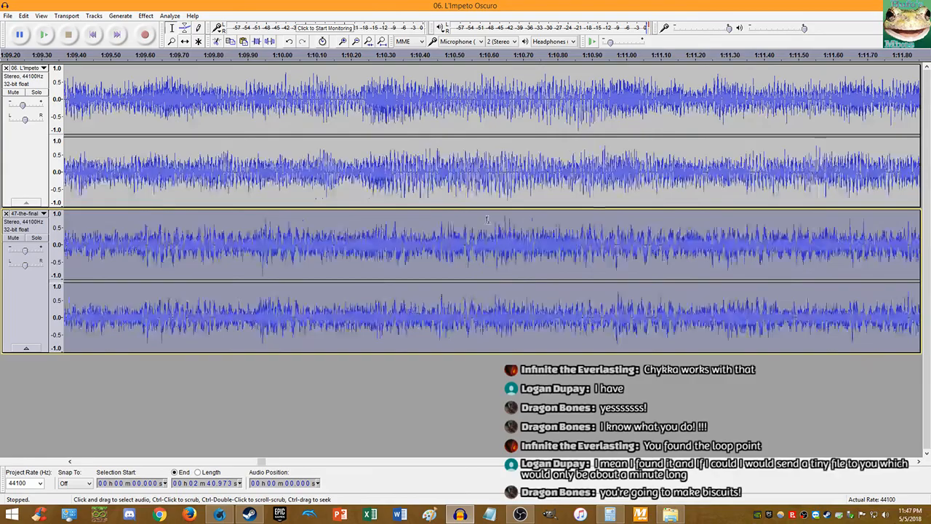
scroll(728, 191, up, 4)
scroll(465, 164, down, 6)
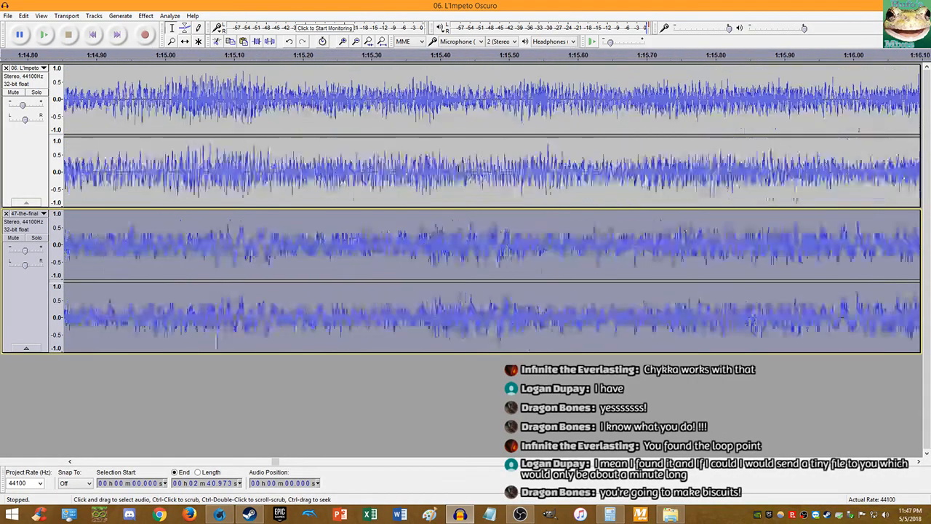
scroll(229, 190, up, 4)
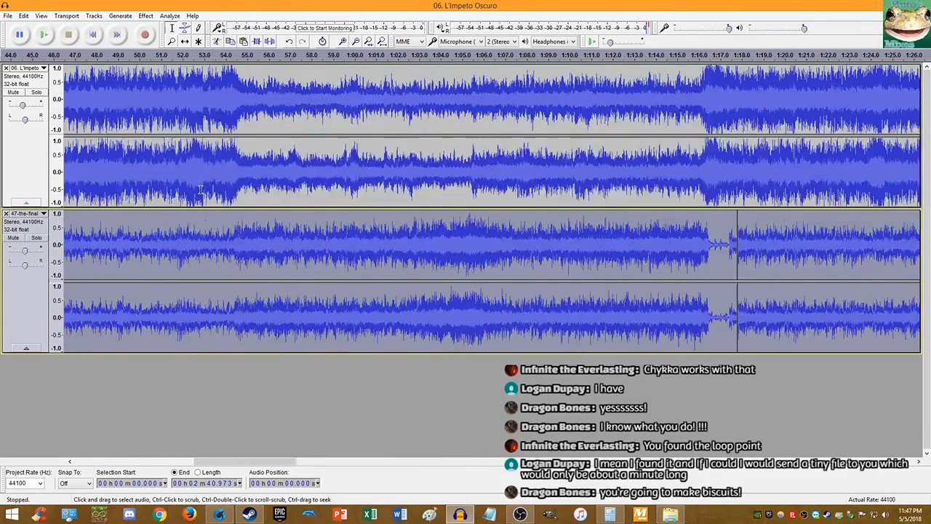
scroll(361, 200, down, 4)
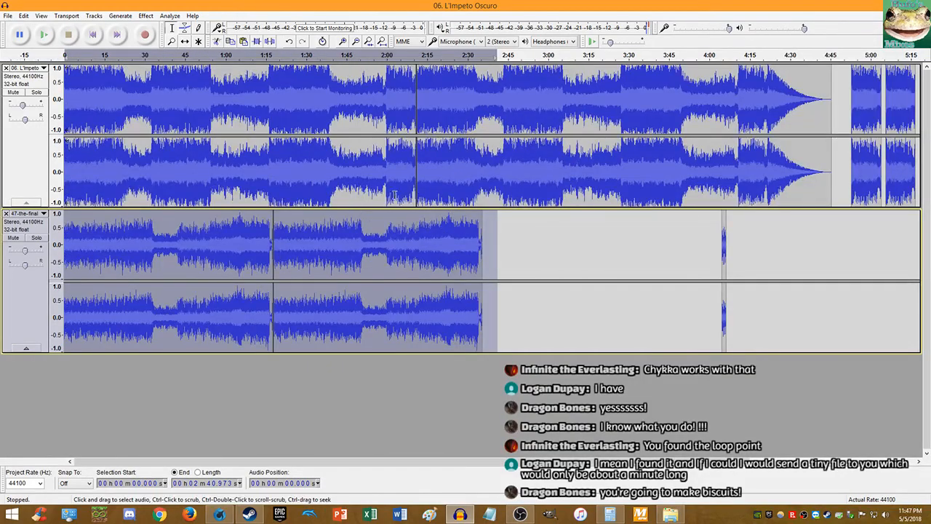
scroll(402, 197, up, 8)
Step: Try a 0.01 percent tempo change on the selected 47-the-final audio and undo it
click(145, 16)
click(175, 109)
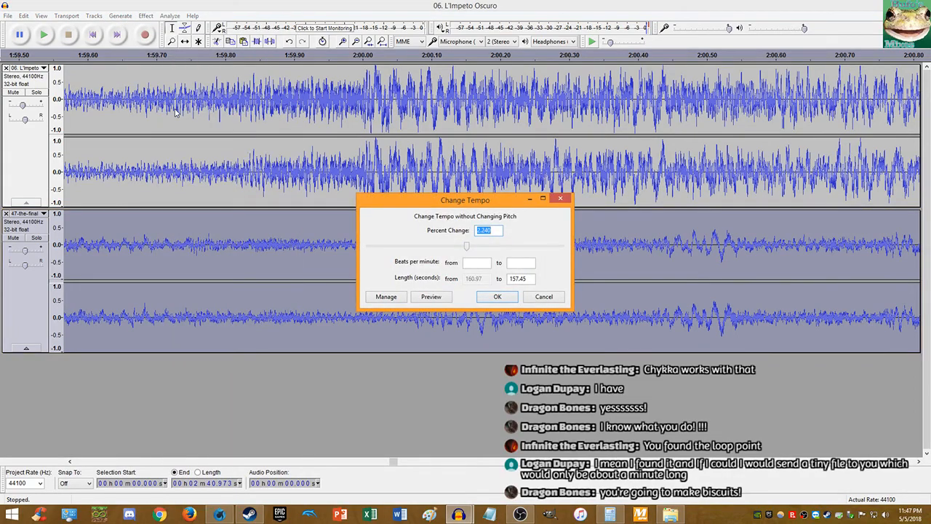
text(.01)
key(Return)
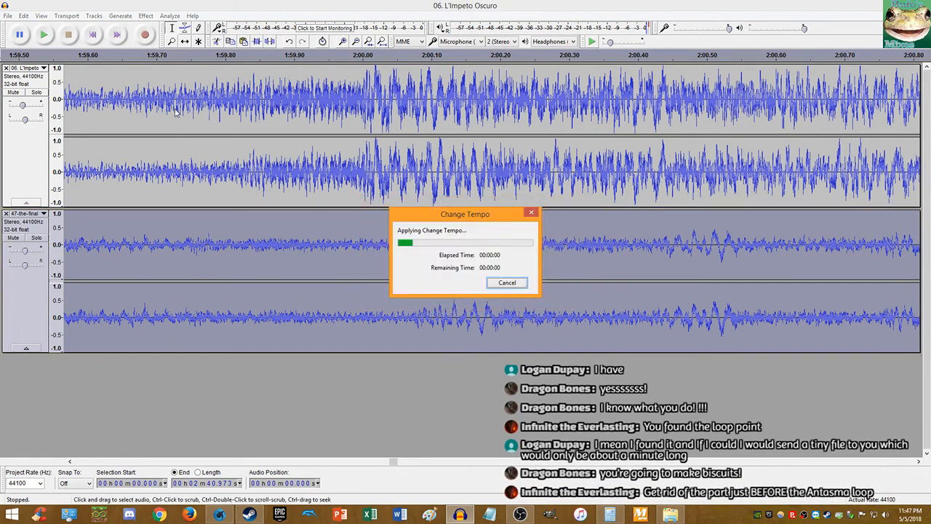
key(ctrl+z)
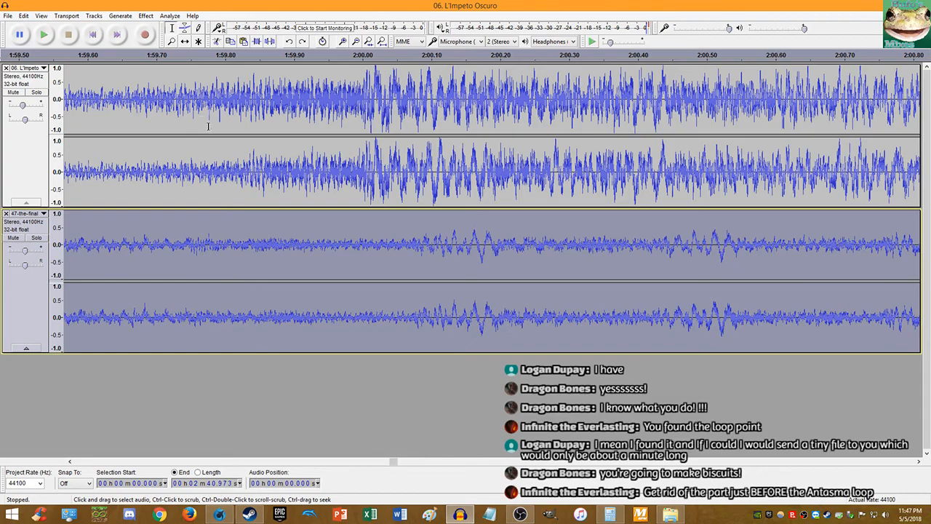
Step: Mute L'Impeto Oscuro and examine the quiet gap in 47-the-final between about 1:16.4 and 1:17.4
ctrl+scroll(278, 226, down, 5)
ctrl+scroll(278, 226, down, 3)
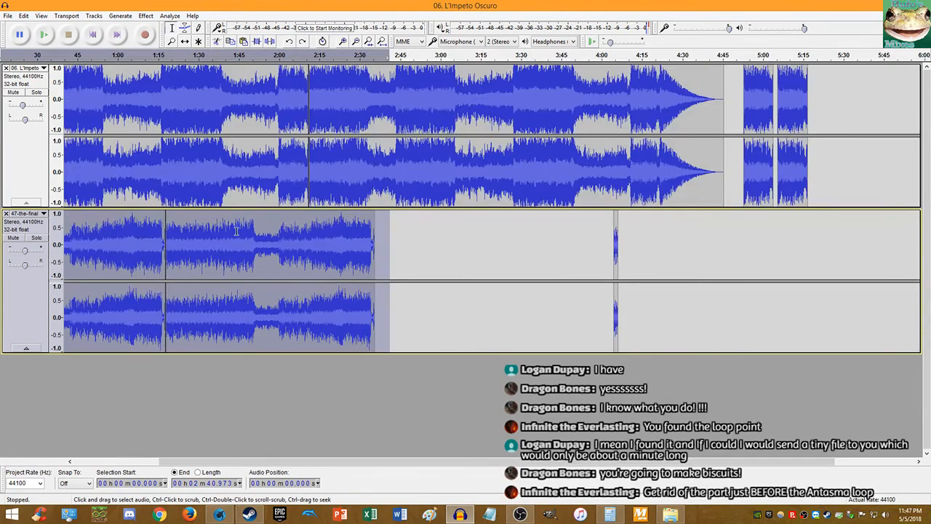
click(13, 91)
ctrl+scroll(158, 232, up, 8)
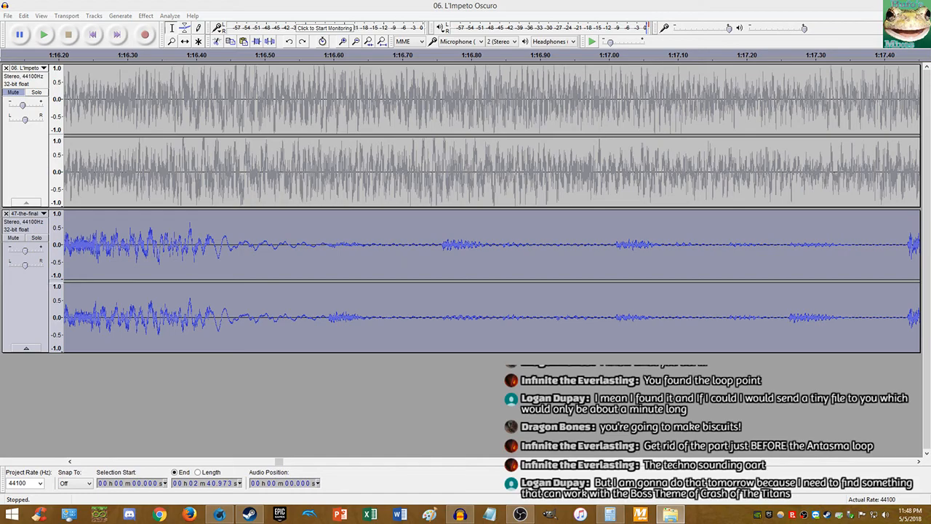
Step: Listen to 109.-boss-fight.mp3 in the media player, pausing and resuming it, and leave it paused
drag(605, 159, 505, 164)
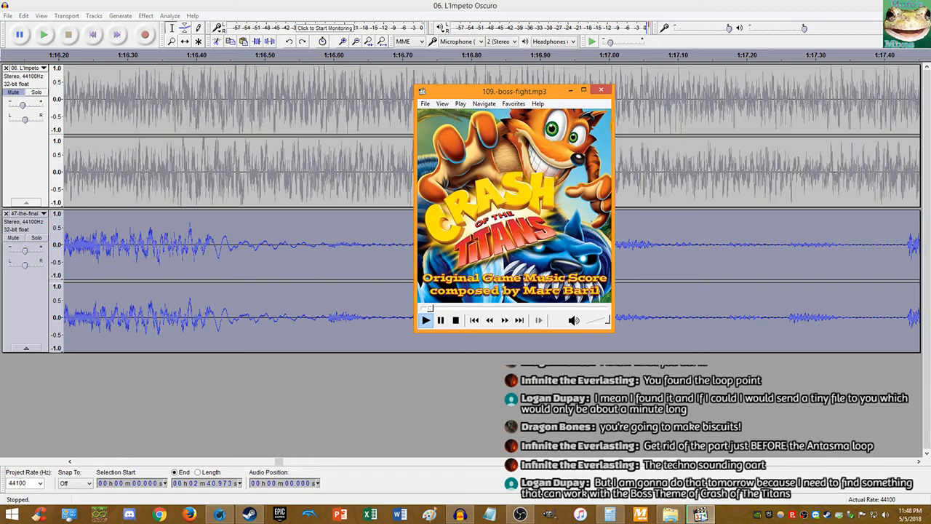
click(507, 162)
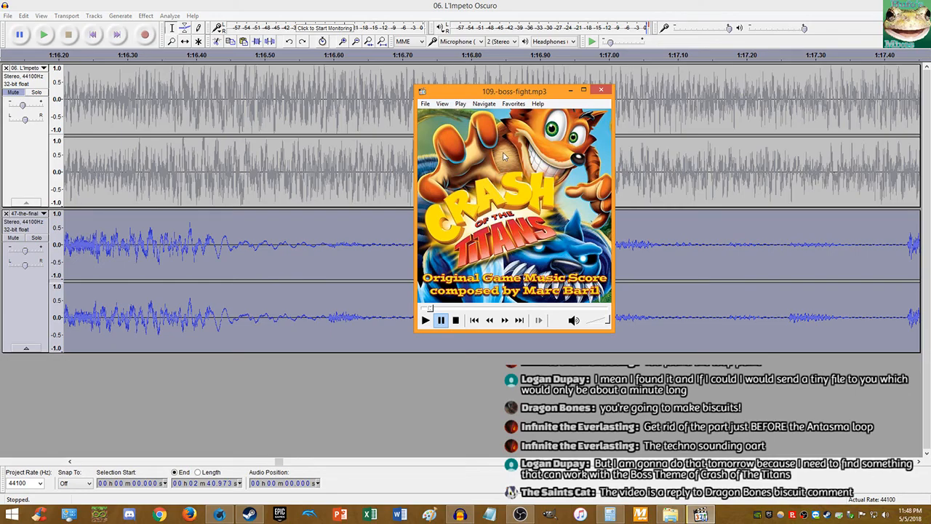
click(426, 321)
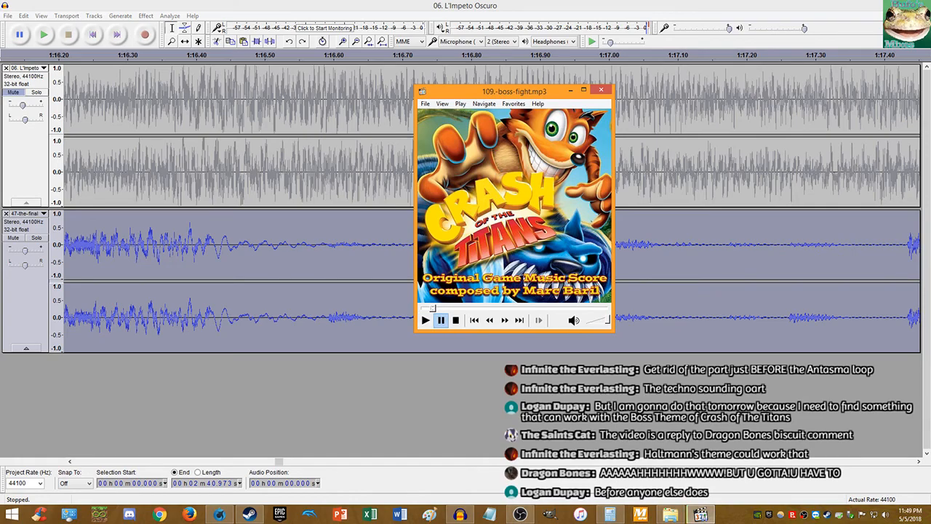
key(space)
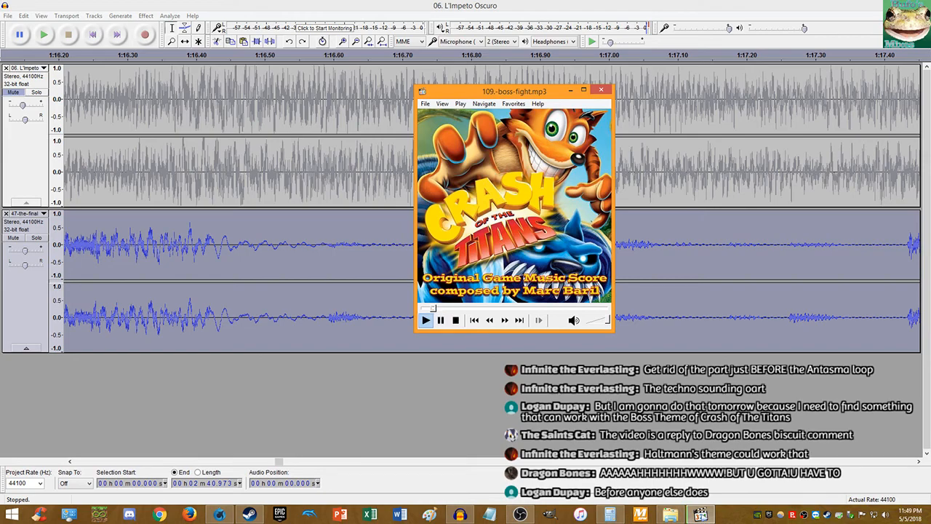
key(space)
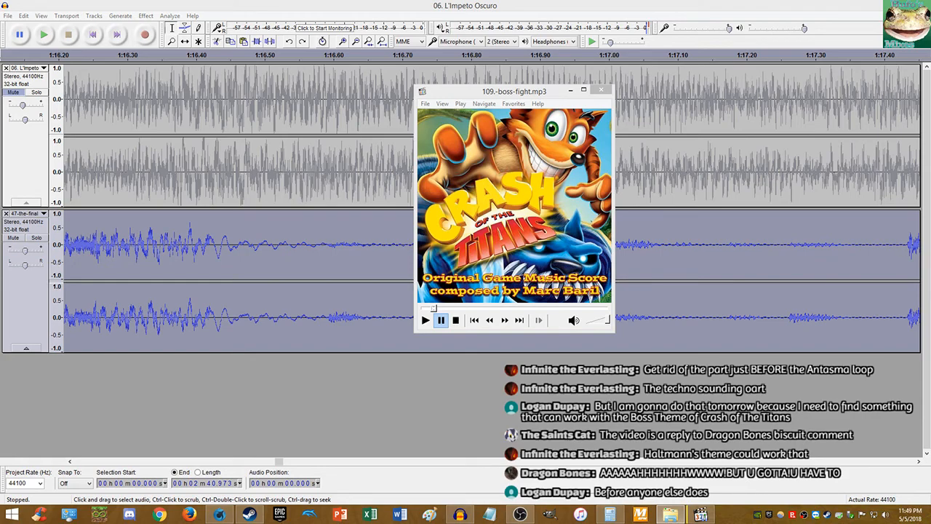
Step: Open y10-airship-theme-subspace-ver..mp3 in the media player and pause it
key(space)
key(Page_Up)
key(space)
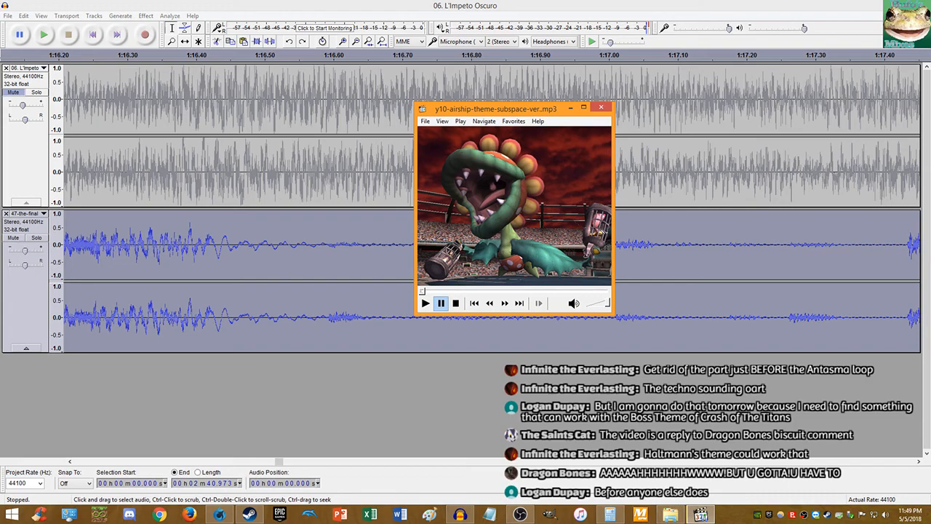
Step: Play the Subspace Emissary Misc_01 track, skip ahead to near its end, and pause it
key(Page_Up)
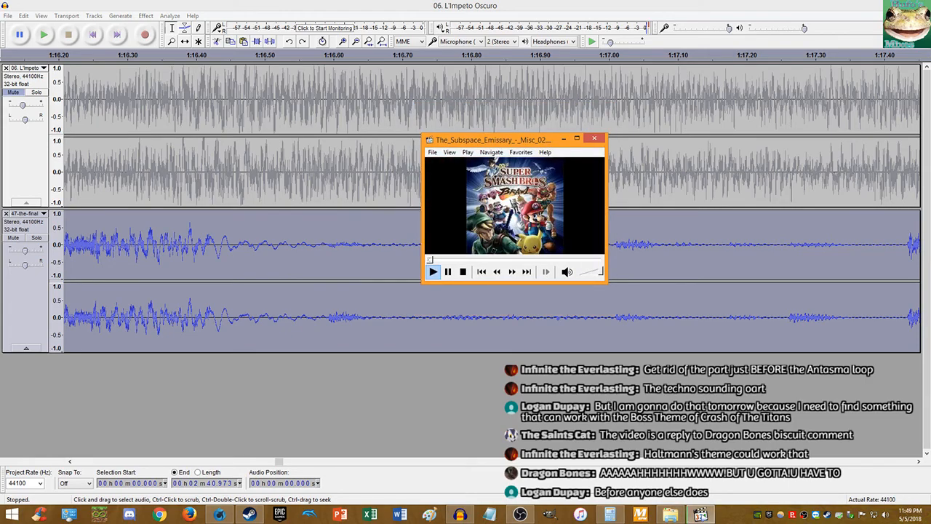
key(Page_Down)
click(451, 260)
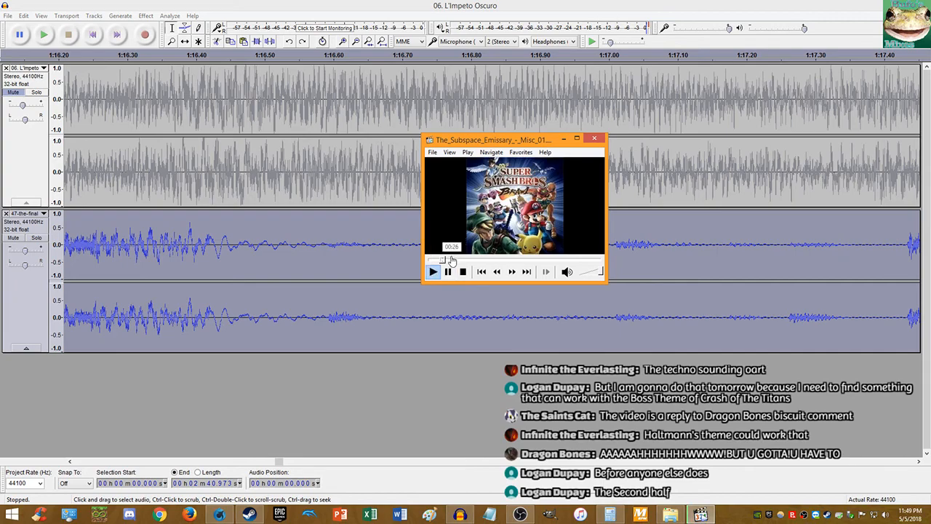
drag(462, 261, 580, 263)
click(579, 263)
key(space)
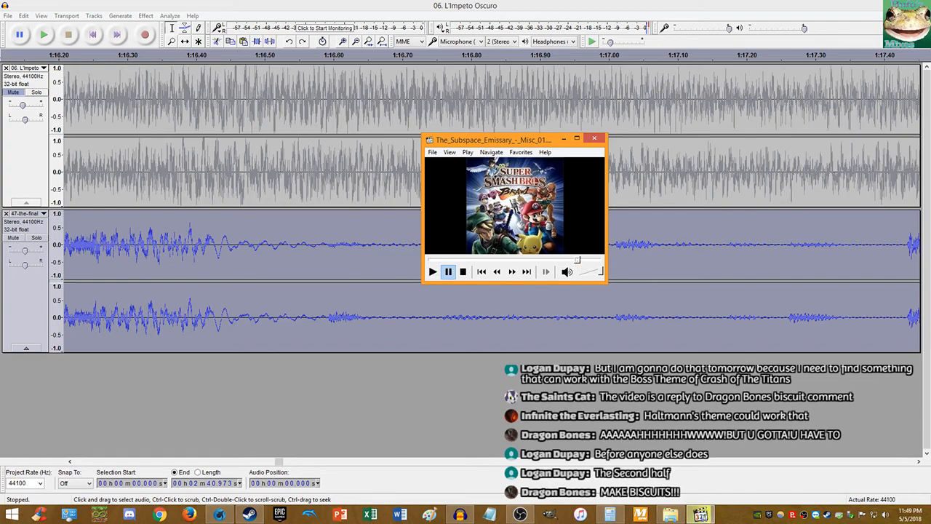
Step: Play the Subspace Emissary Misc_02 track and skip ahead to about 01:17
key(Page_Down)
click(500, 260)
key(space)
drag(519, 261, 567, 260)
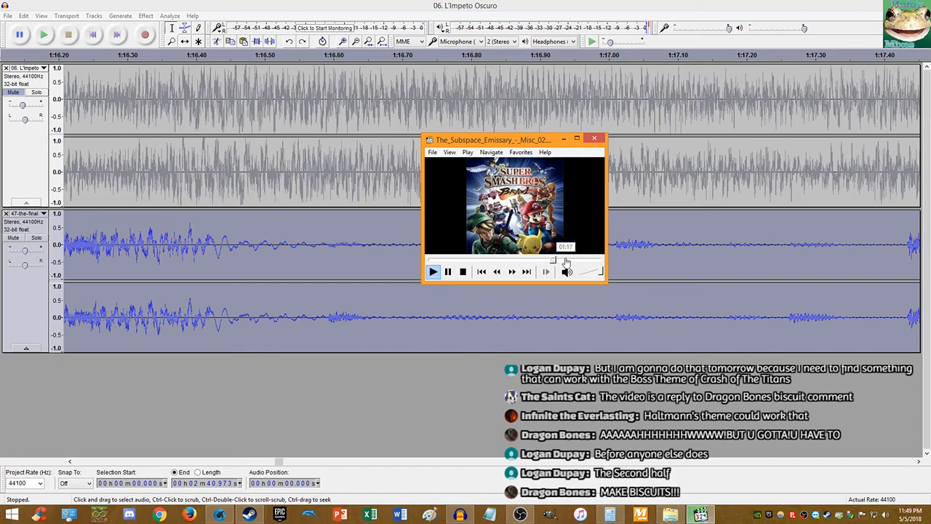
Step: Go through the Subspace Emissary Misc_03 and Overworld tracks, close the media player and return to the gap near 1:17 in Audacity
key(Page_Down)
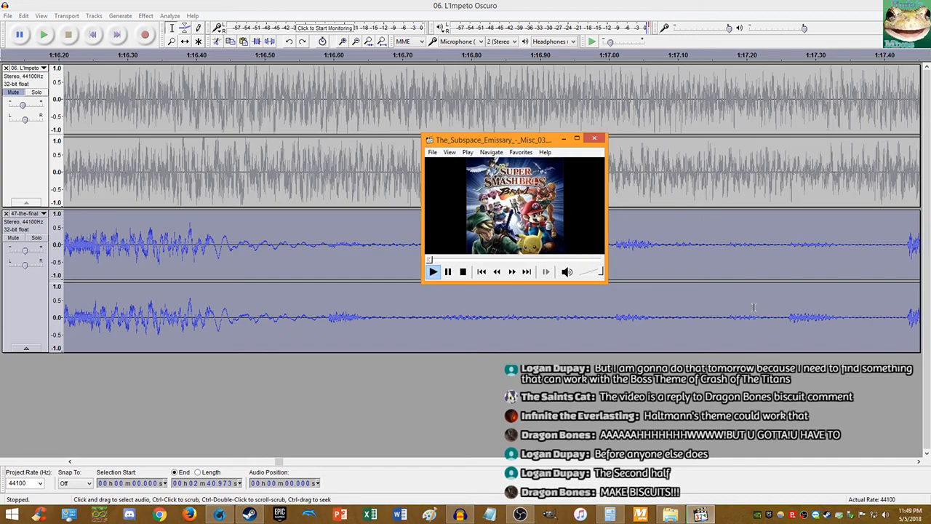
key(Page_Down)
key(space)
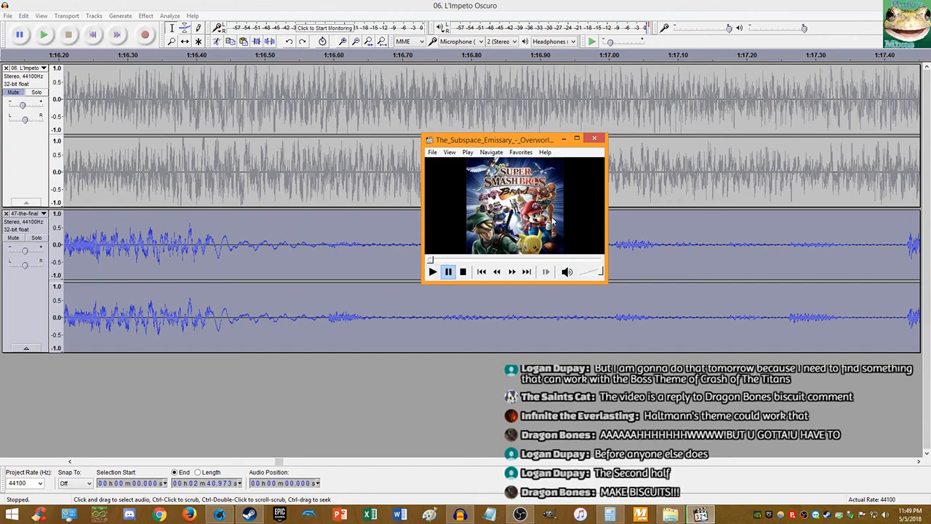
key(alt+F4)
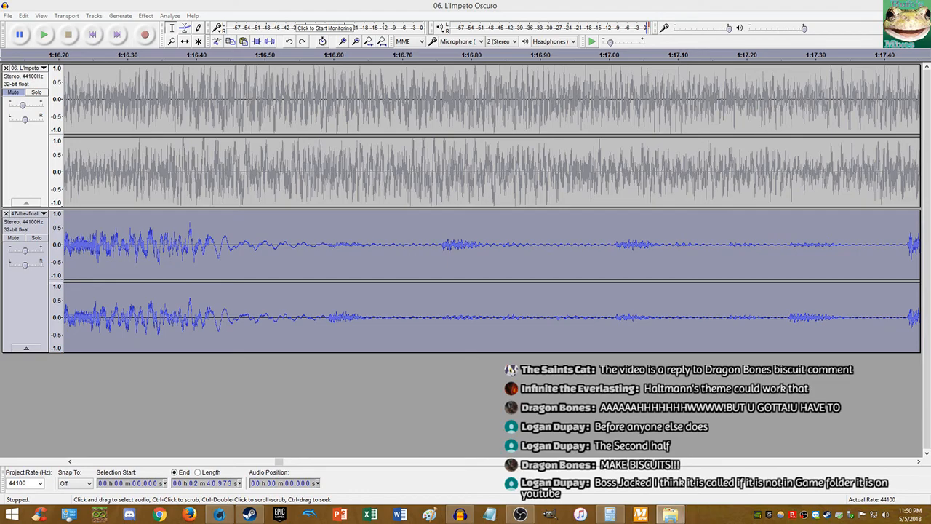
mouse_move(364, 6)
mouse_down()
mouse_move(361, 33)
mouse_move(362, 2)
mouse_up()
scroll(333, 269, down, 5)
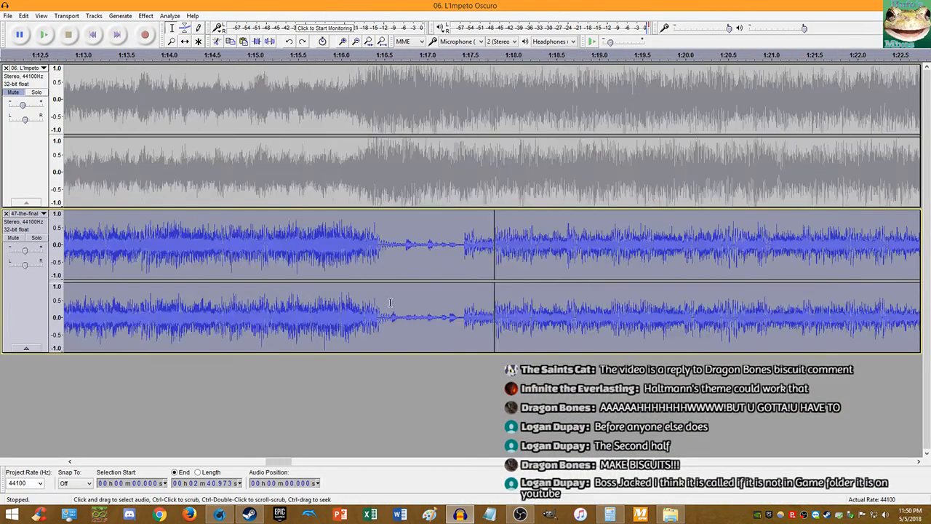
Step: Play the 47-the-final track leading up to its quiet passage, once from 1:13.919 and once from 1:10.336
click(277, 242)
key(space)
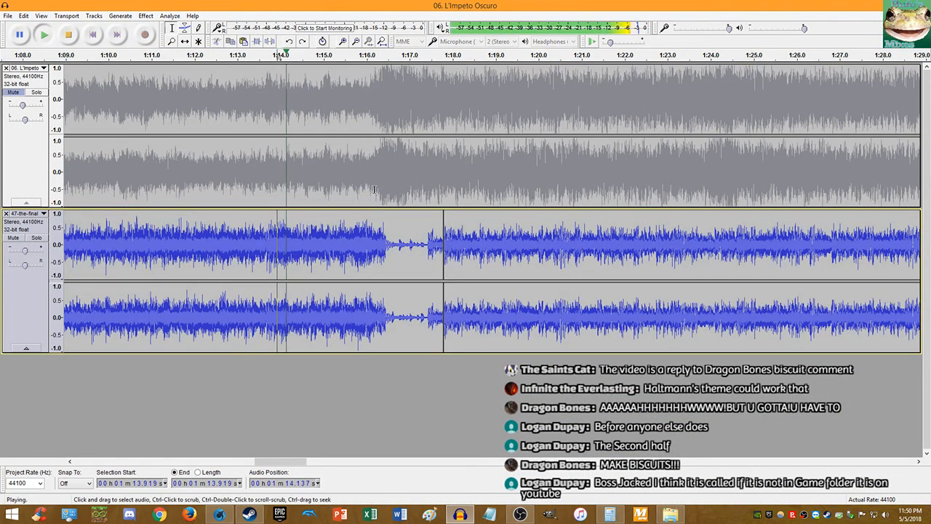
scroll(371, 234, up, 2)
scroll(451, 220, left, 3)
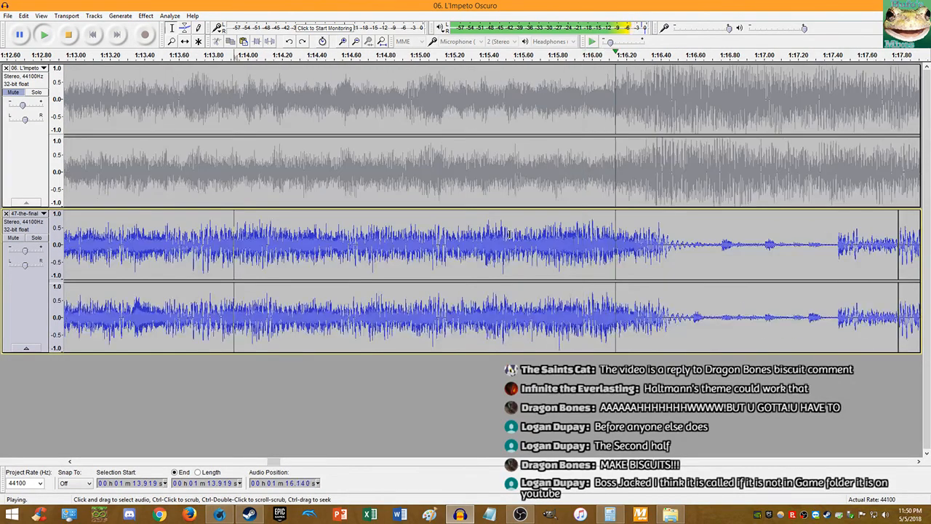
key(space)
scroll(285, 214, down, 2)
click(117, 232)
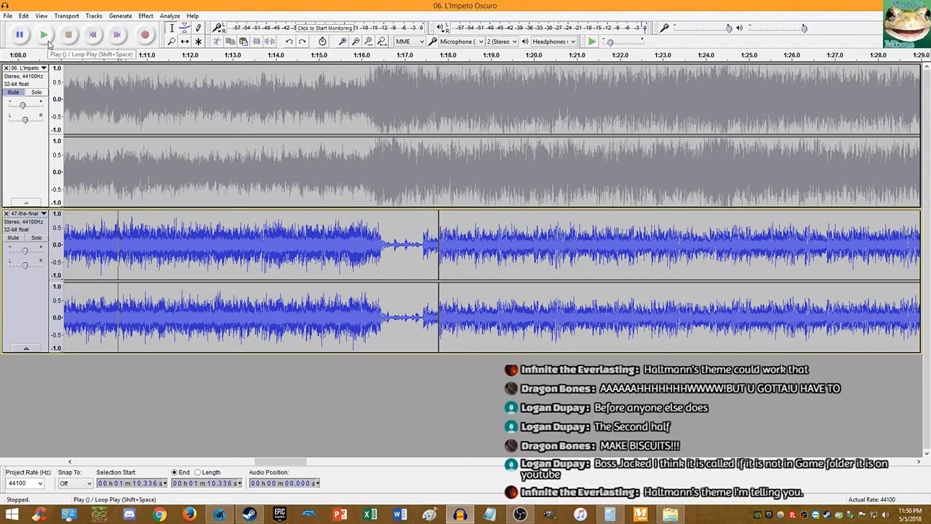
click(48, 41)
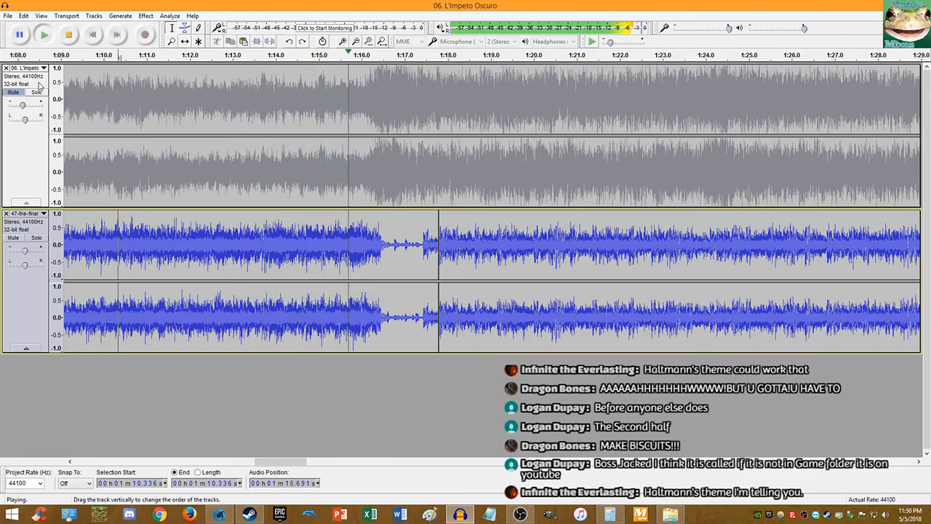
key(space)
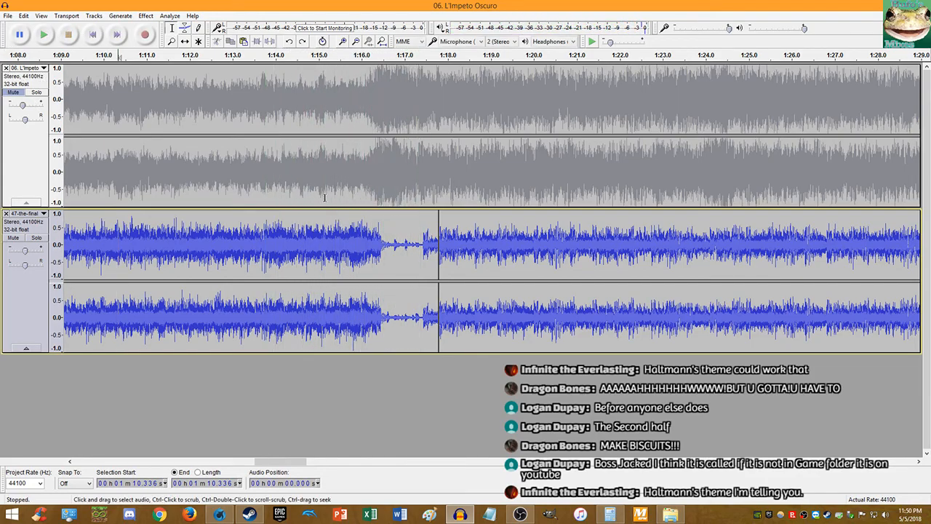
Step: Cut the quiet passage between 1:16.415 and 1:17.782 out of the 47-the-final track, closing the gap
ctrl+scroll(375, 246, up, 2)
ctrl+scroll(375, 245, up, 3)
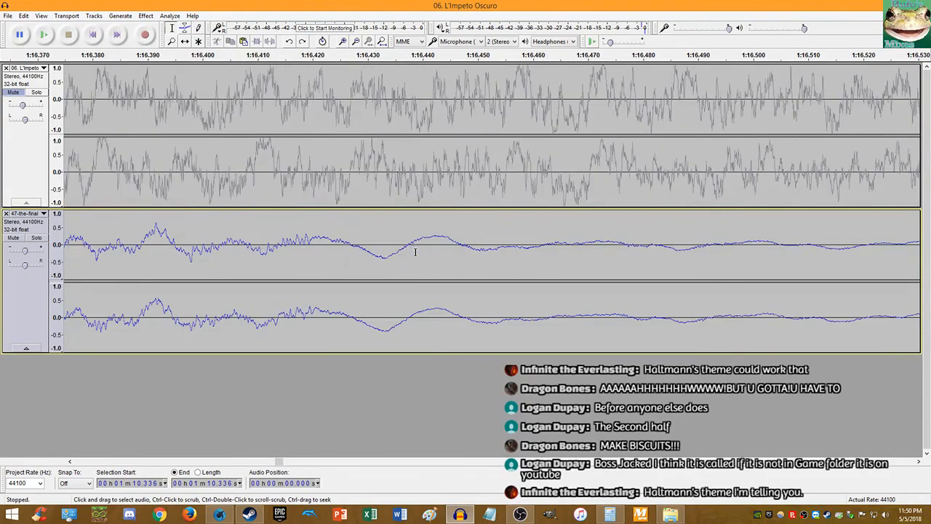
ctrl+scroll(403, 259, up, 2)
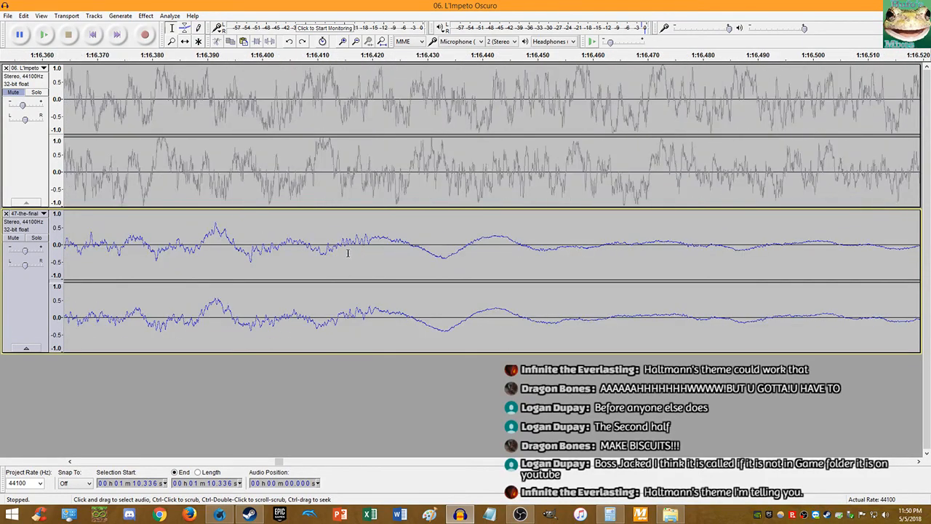
ctrl+scroll(338, 254, up, 1)
ctrl+scroll(337, 253, up, 2)
ctrl+scroll(332, 252, up, 6)
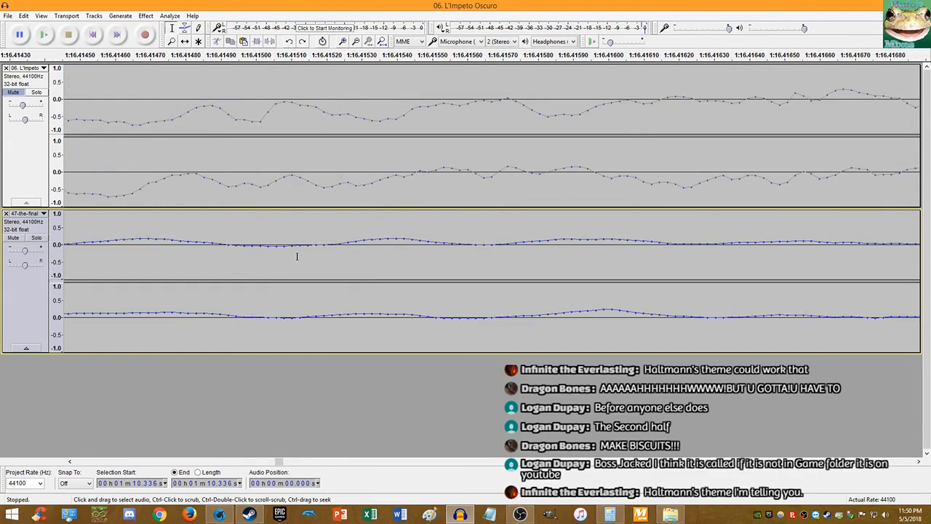
click(325, 317)
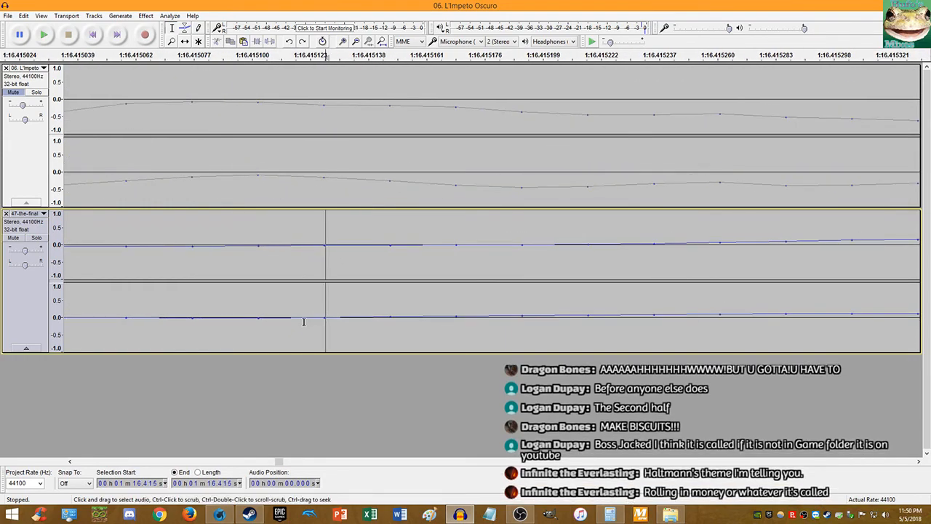
ctrl+scroll(304, 322, down, 15)
key(space)
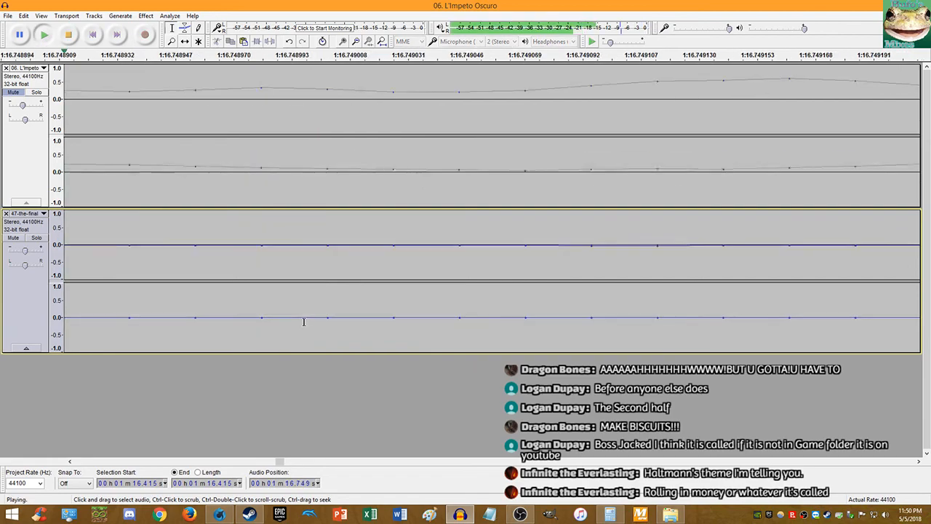
key(space)
double_click(259, 244)
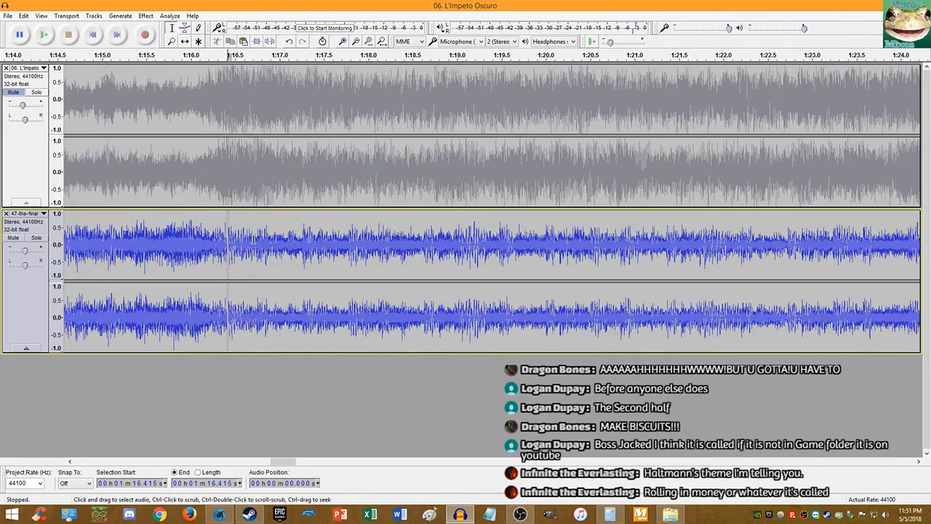
Step: Paste the removed passage at the start of the 47-the-final track, bring up the calculator, and delete the pasted passage
key(Home)
key(ctrl+v)
scroll(176, 145, up, 3)
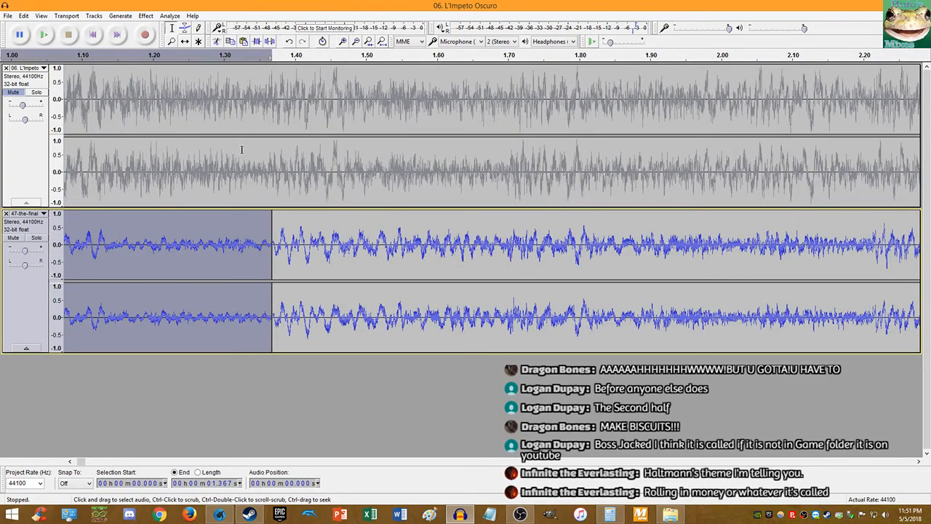
click(606, 516)
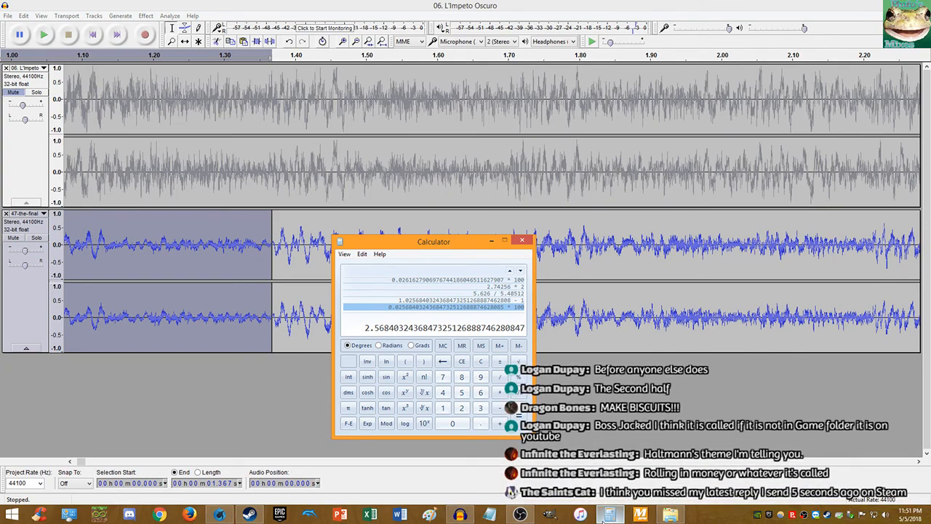
click(305, 4)
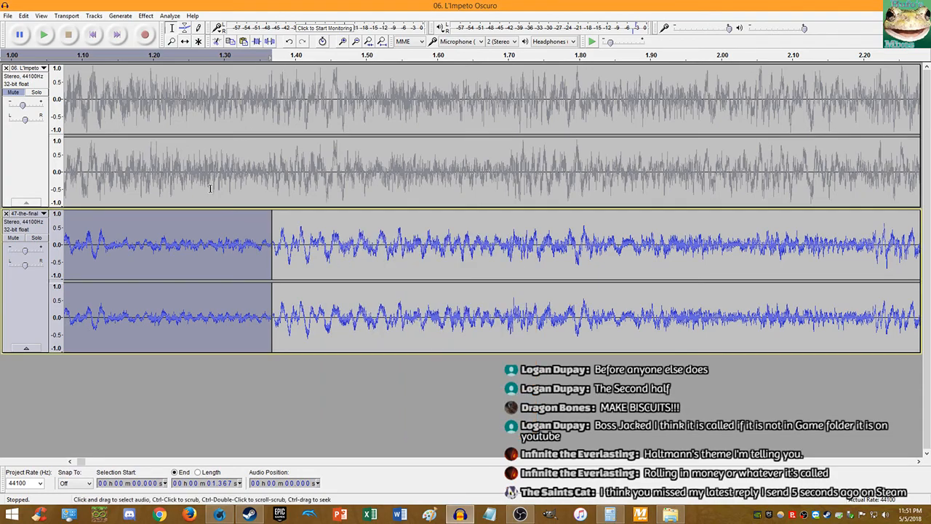
key(Delete)
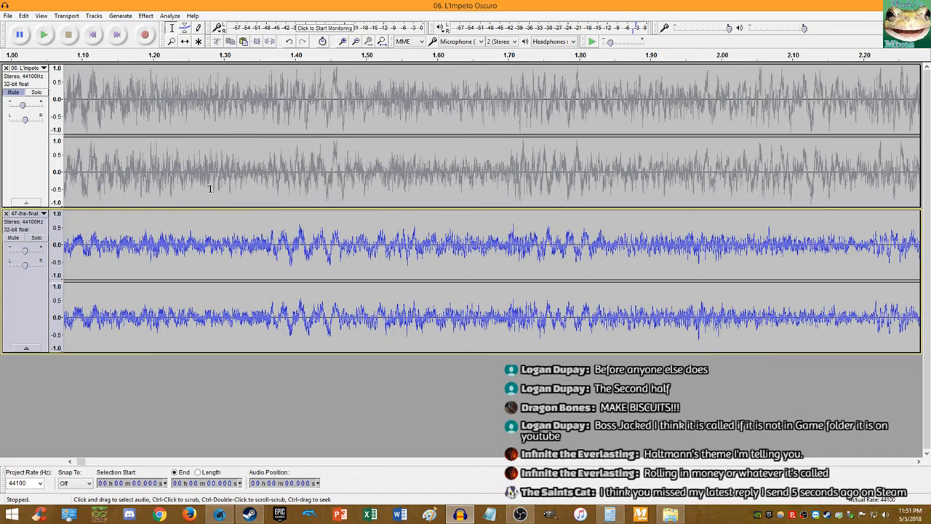
Step: Place the cursor at 1:16.022 in the 06. L'Impeto track and unmute that track
scroll(271, 226, down, 7)
click(486, 187)
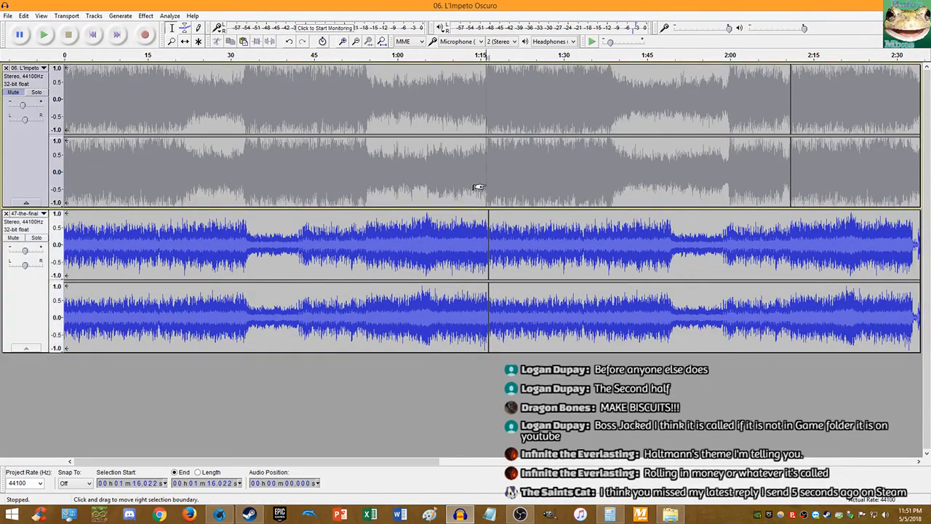
scroll(478, 187, up, 9)
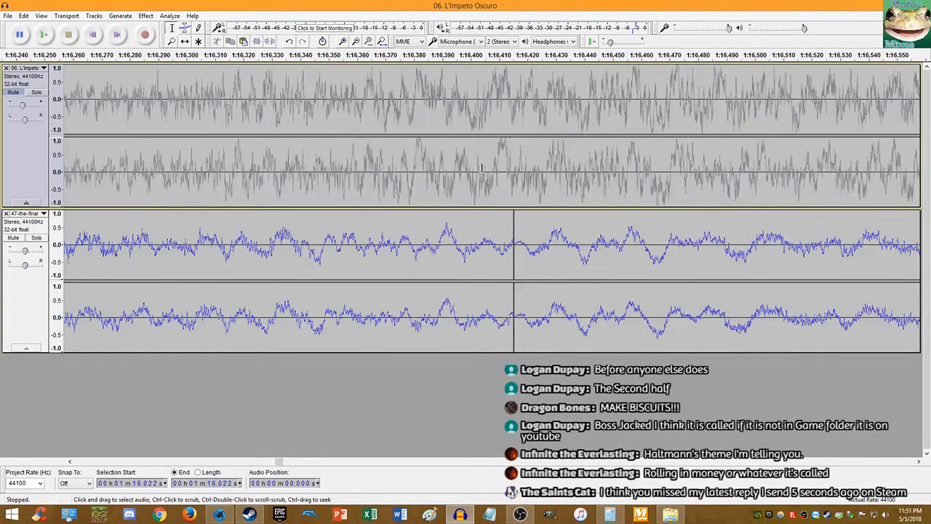
scroll(481, 168, down, 2)
scroll(422, 199, down, 1)
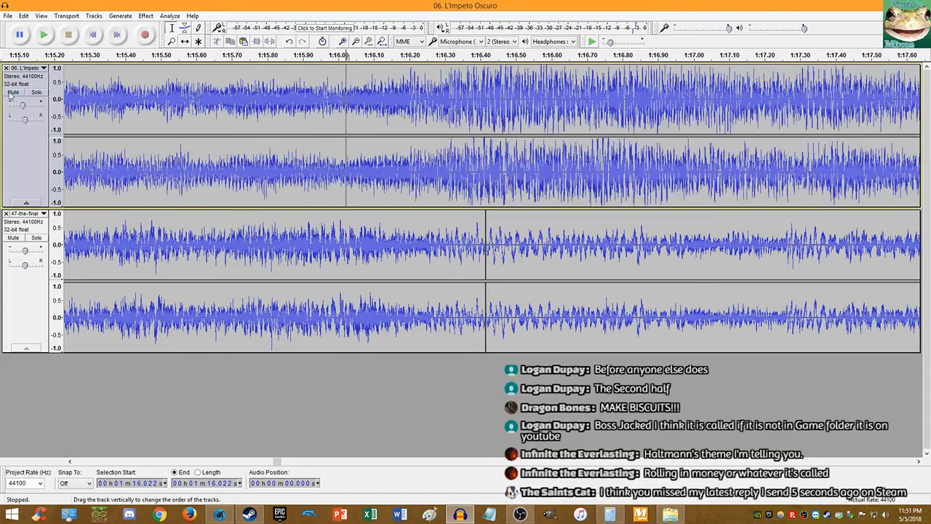
Step: Play both tracks together from 1:16.233 to check how they line up after the cut, and stop playback
click(422, 199)
key(space)
scroll(422, 198, down, 3)
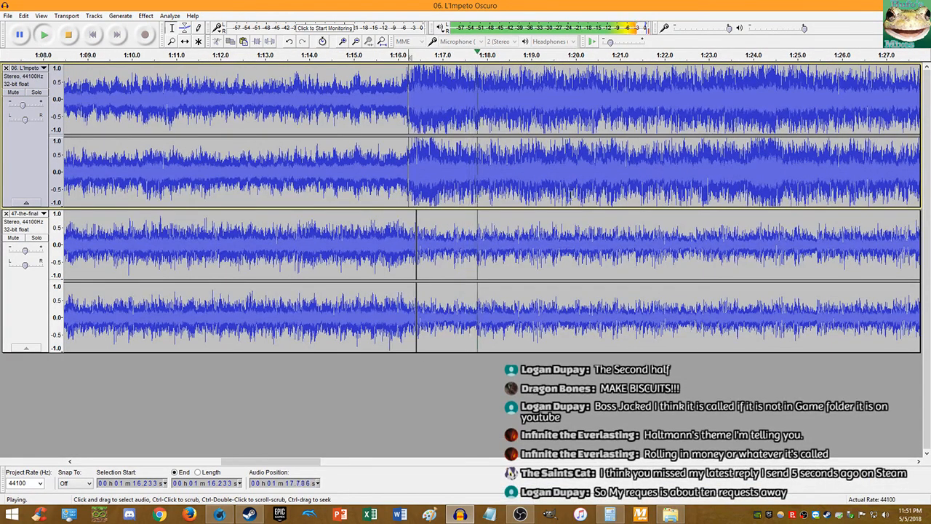
scroll(571, 195, down, 2)
scroll(552, 187, up, 5)
scroll(551, 187, down, 4)
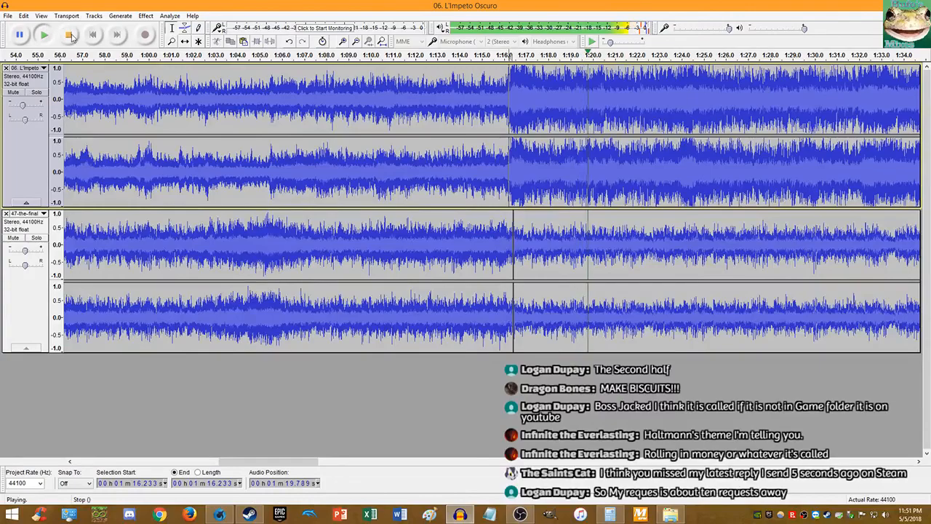
click(67, 35)
Step: Undo back to the quiet passage in the 47-the-final track and redo its removal
scroll(278, 162, down, 5)
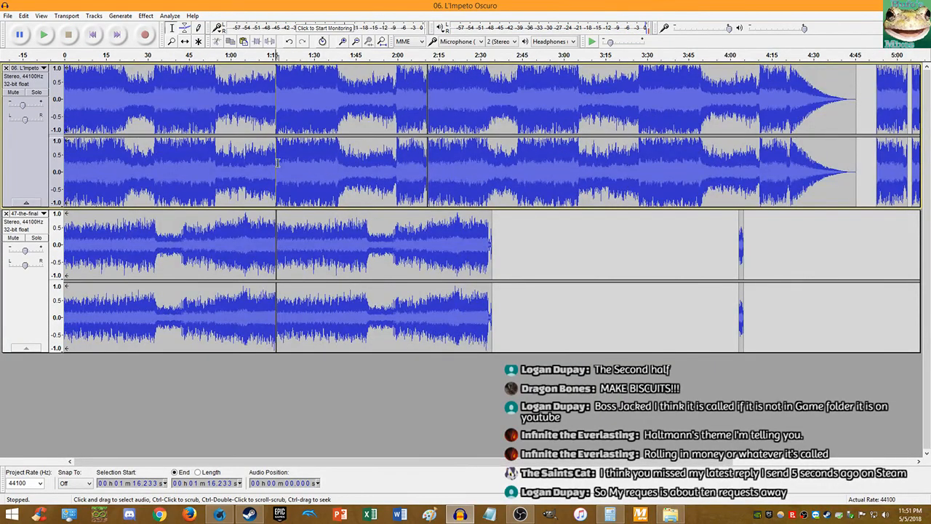
scroll(274, 181, up, 6)
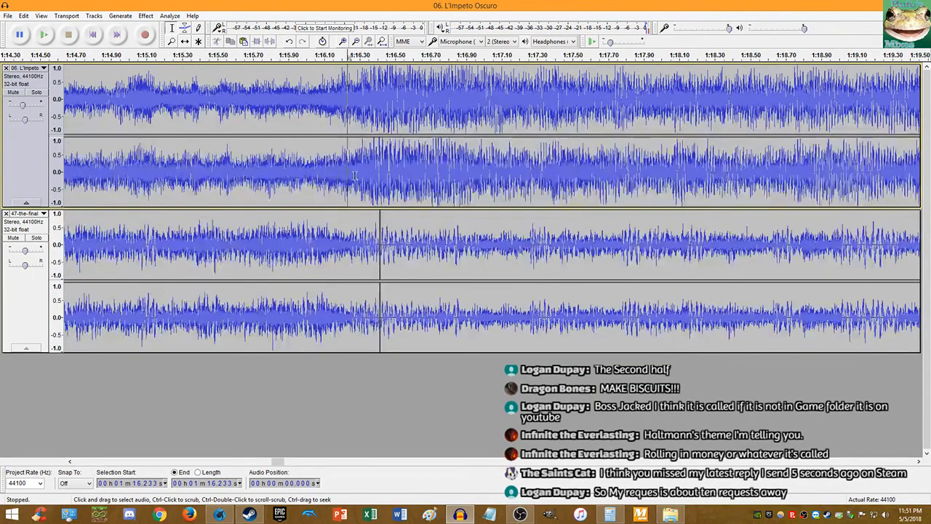
key(ctrl+z)
key(ctrl+y)
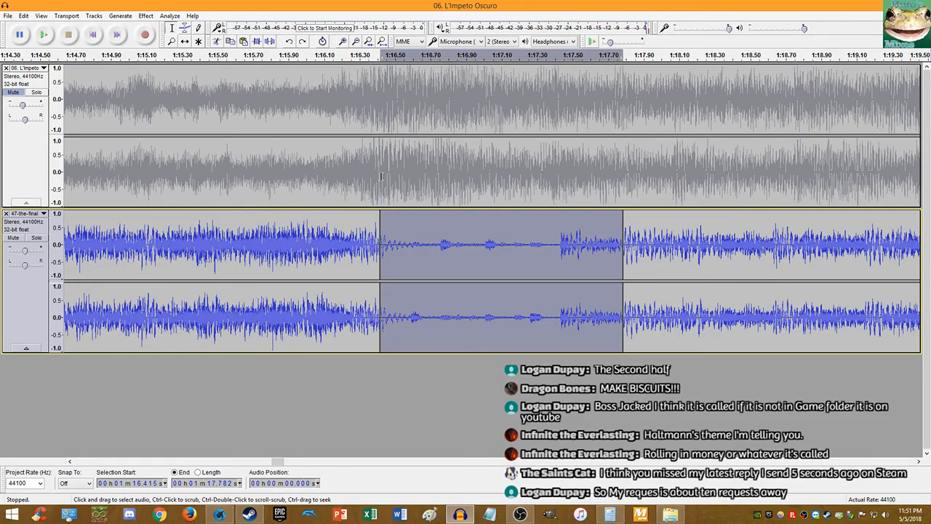
key(ctrl+y)
key(ctrl+y)
scroll(382, 179, down, 5)
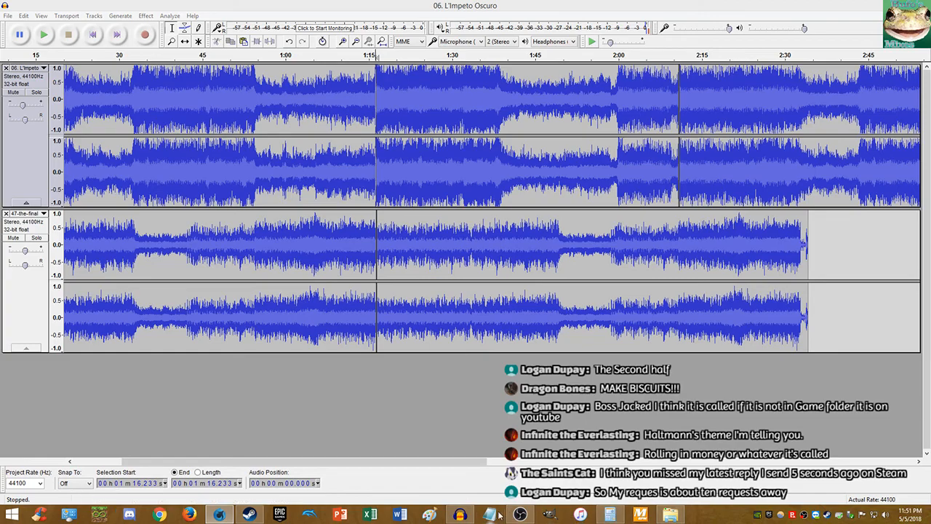
Step: Switch to the Steam chat, skim the linked Steamed Hams video on YouTube, close its tab, and return to Audacity
click(250, 514)
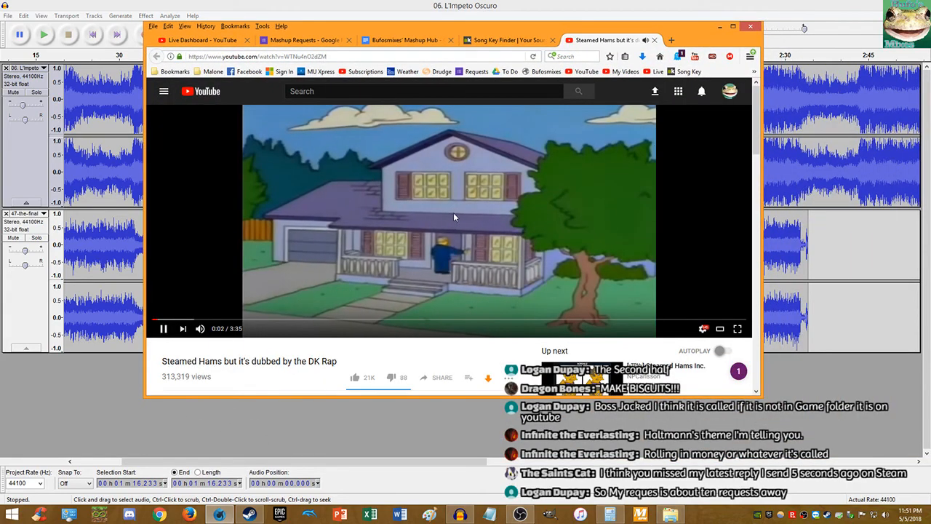
click(185, 319)
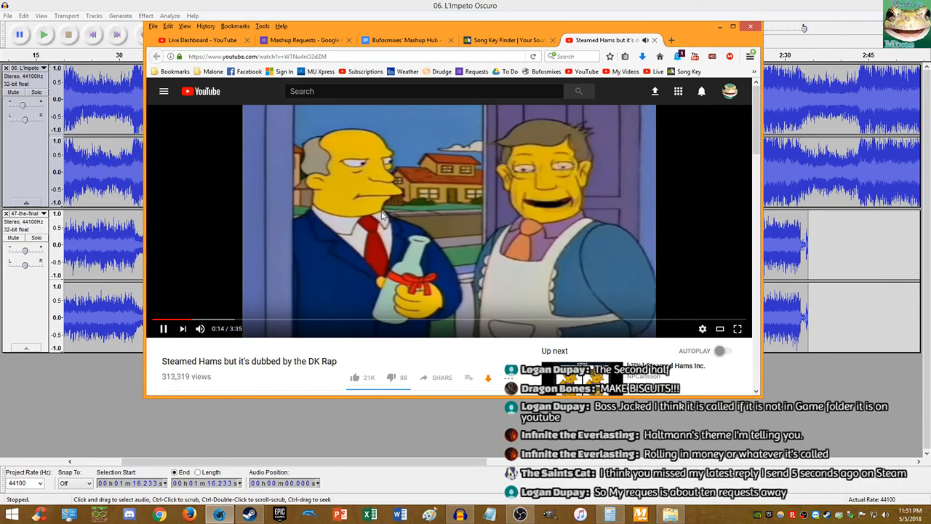
key(ctrl+w)
drag(539, 30, 930, 56)
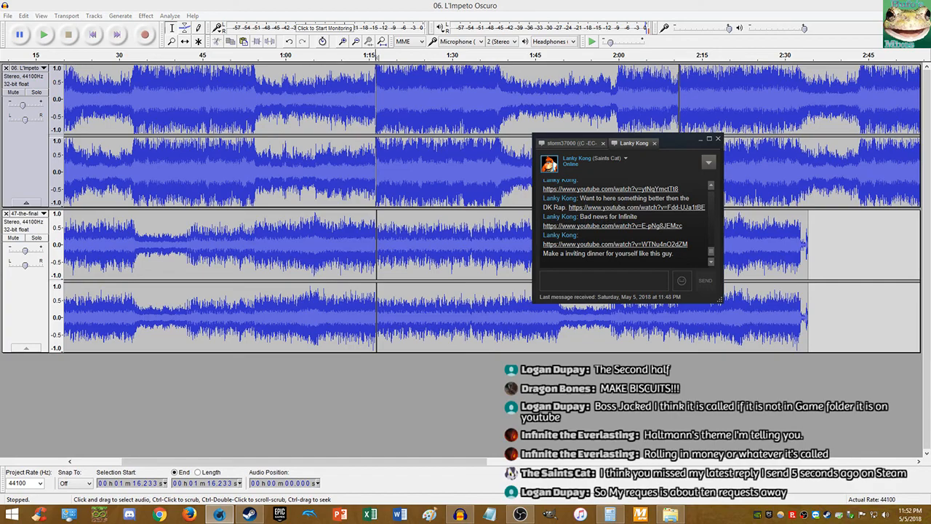
click(409, 87)
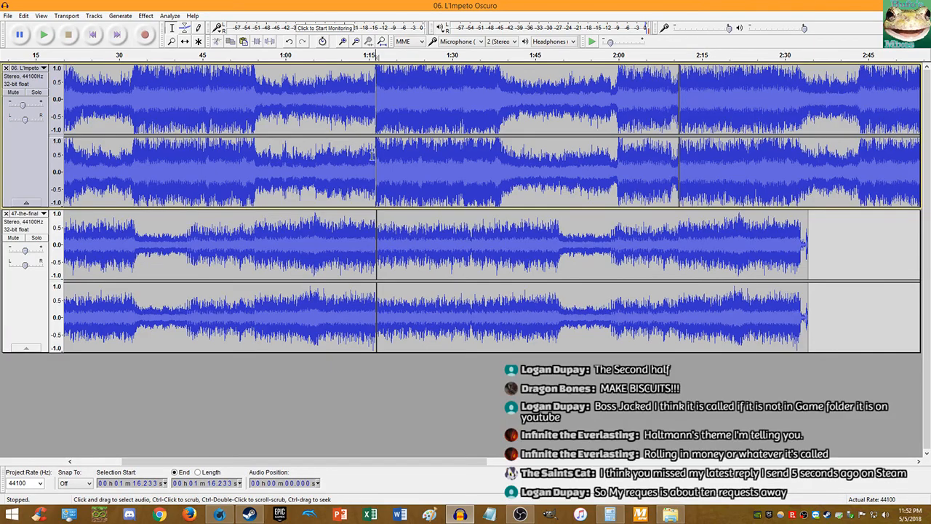
Step: Examine how the loud entry in the 06. L'Impeto track aligns with the 47-the-final join near 1:16
key(ctrl+1)
key(ctrl+1)
key(ctrl+1)
key(ctrl+1)
key(ctrl+1)
key(ctrl+1)
key(ctrl+1)
scroll(582, 211, down, 6)
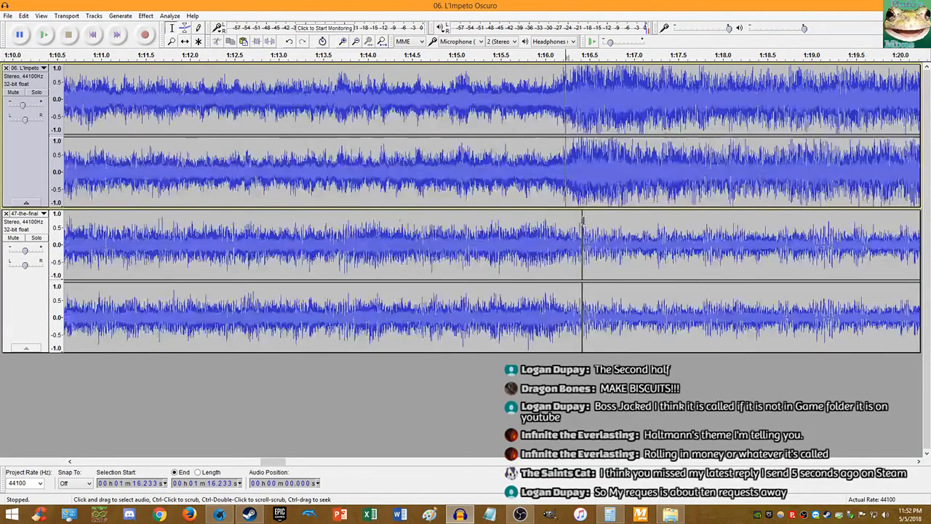
scroll(592, 190, up, 6)
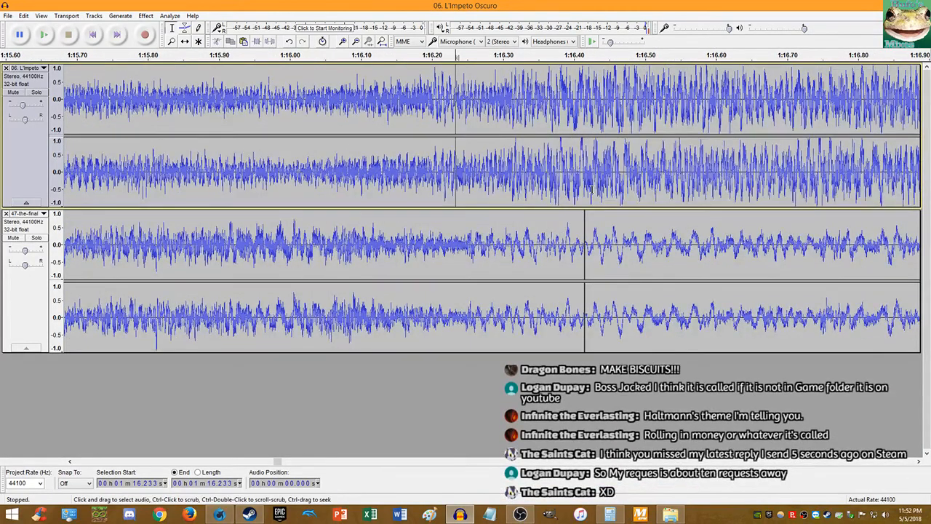
scroll(555, 186, up, 2)
scroll(546, 187, down, 2)
scroll(546, 187, down, 2)
scroll(546, 187, down, 6)
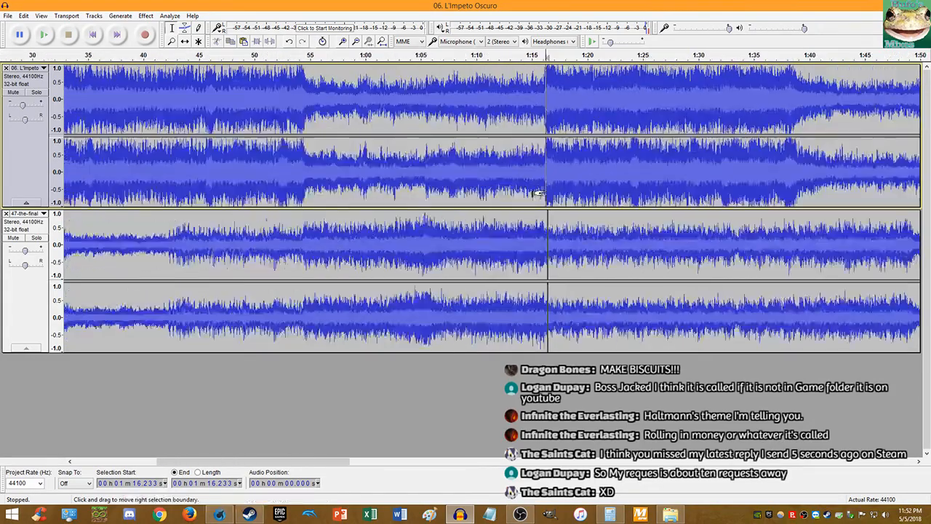
Step: Compare the section changes of both tracks between about 0:54 and 1:16 for timing alignment
scroll(240, 188, up, 2)
scroll(242, 187, up, 4)
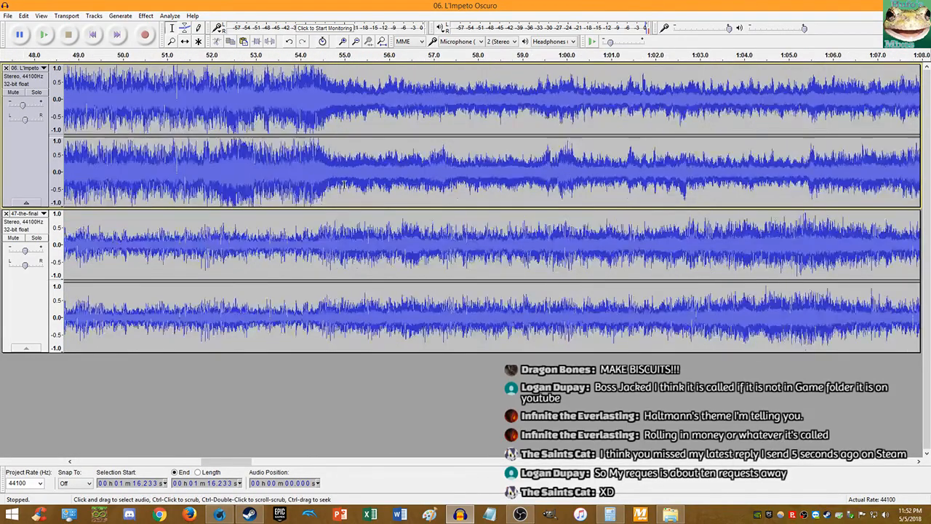
scroll(531, 197, down, 3)
scroll(530, 197, up, 6)
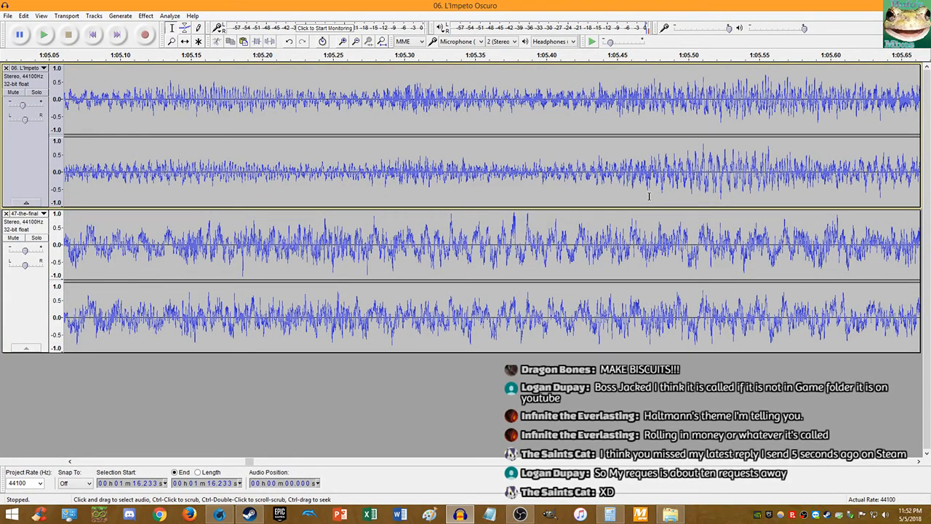
scroll(560, 147, down, 6)
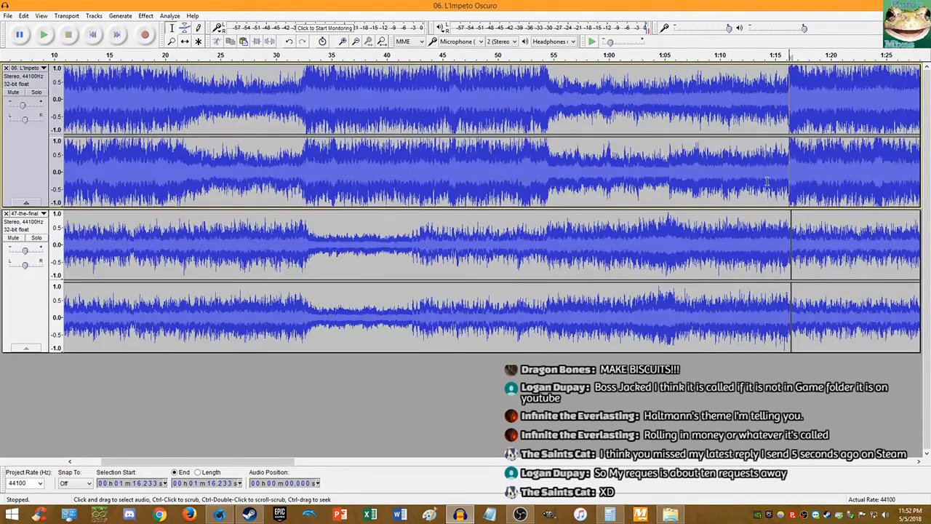
scroll(776, 183, up, 3)
scroll(775, 183, down, 6)
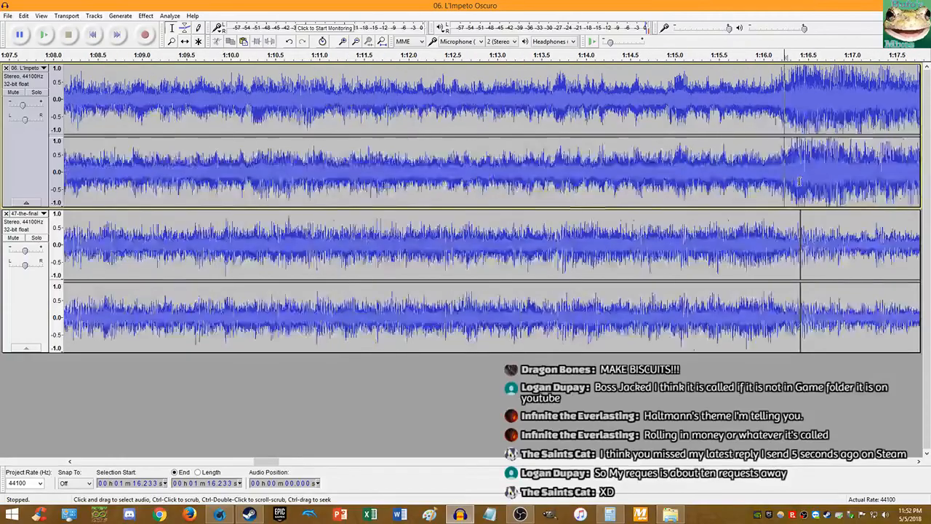
Step: Check how the section changes of 06. L'Impeto and 47-the-final line up around 2:11, 1:56 and again at 1:16
scroll(428, 183, up, 7)
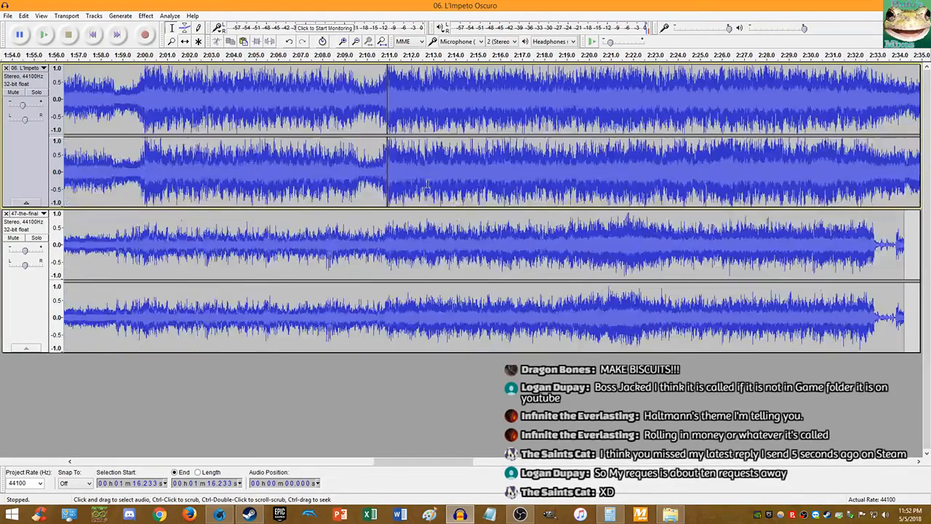
scroll(407, 185, up, 2)
scroll(421, 187, down, 2)
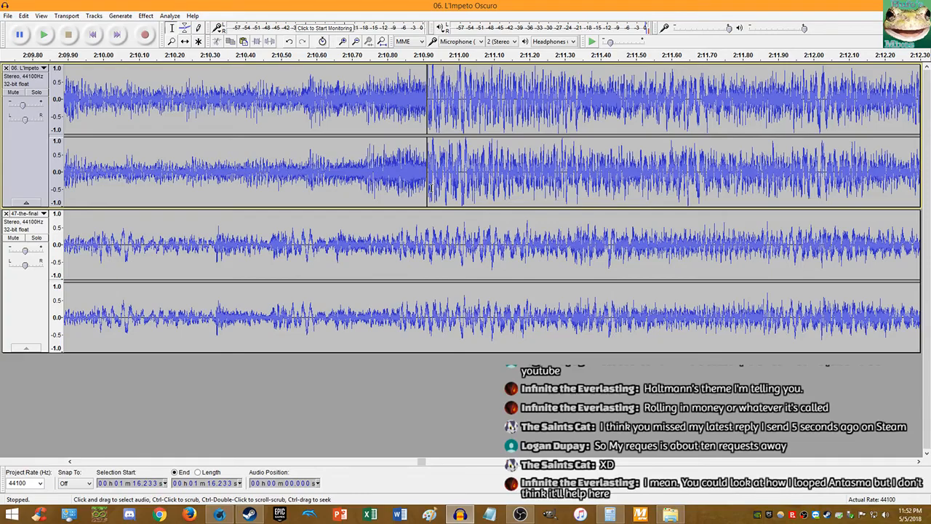
scroll(430, 187, down, 6)
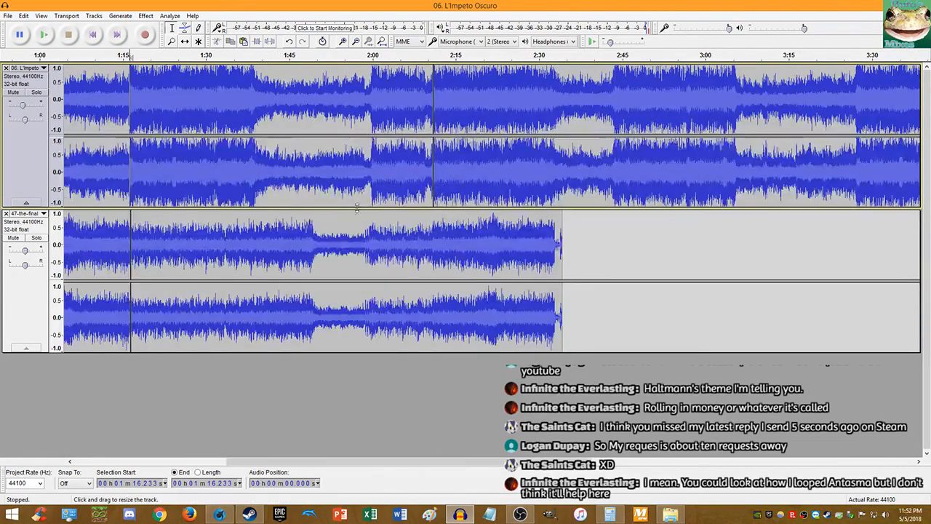
drag(147, 239, 149, 239)
click(350, 238)
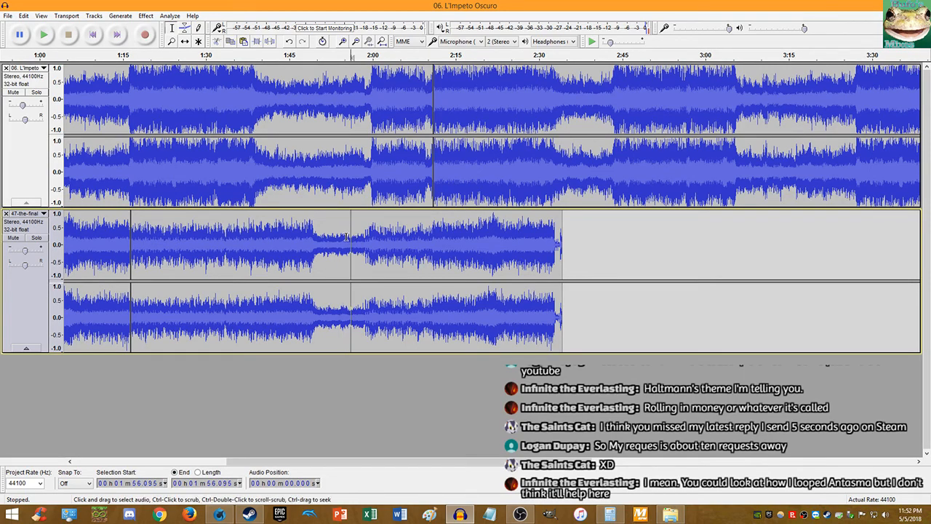
scroll(136, 233, up, 4)
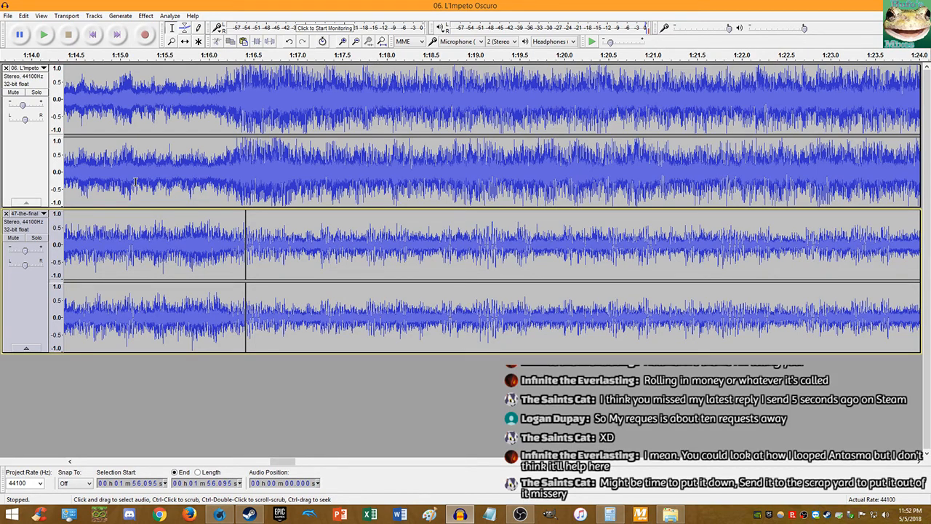
click(226, 102)
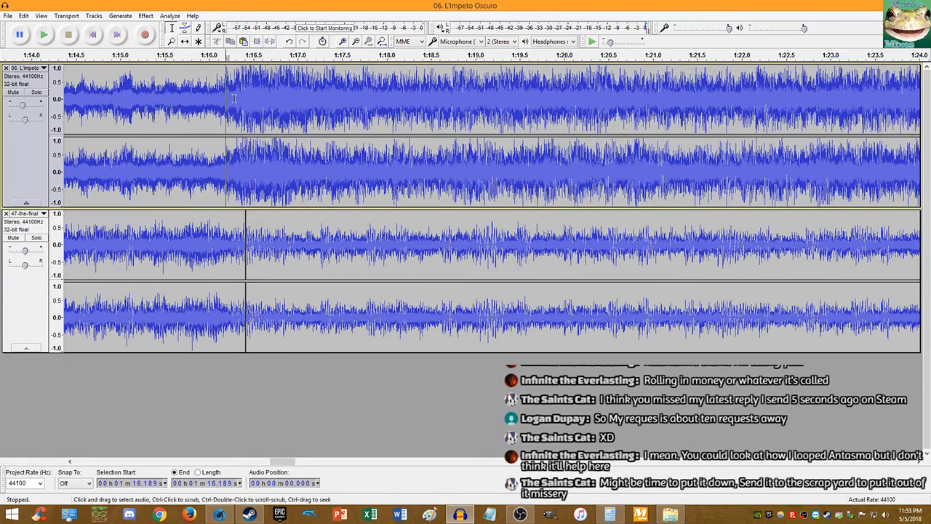
click(248, 96)
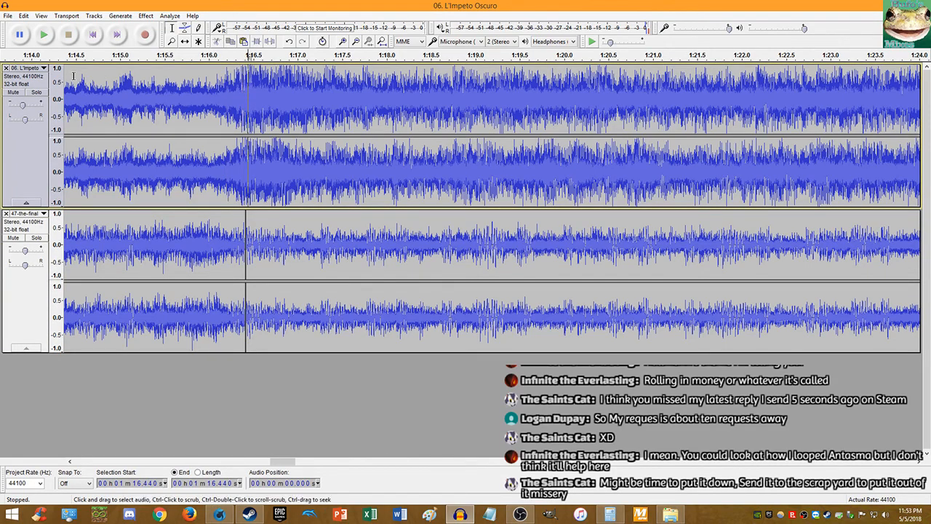
click(33, 69)
click(36, 78)
click(470, 250)
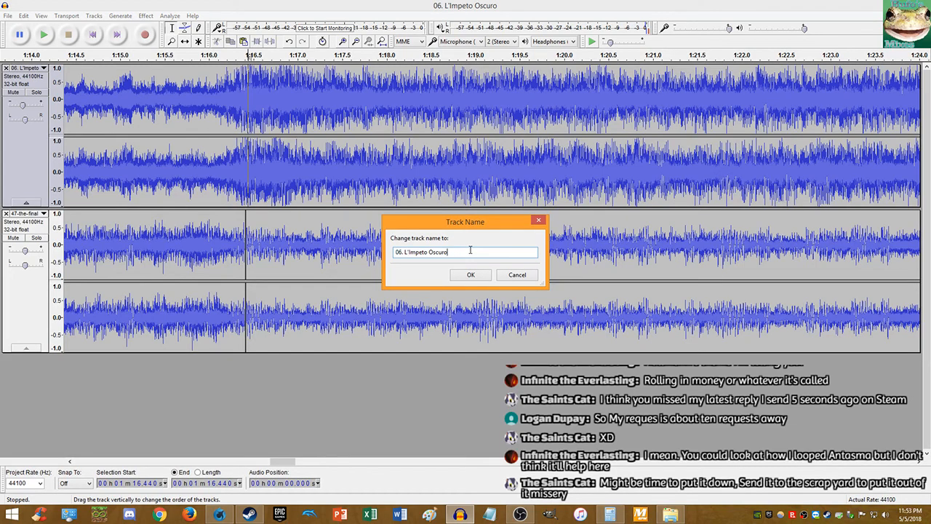
drag(470, 251, 405, 251)
key(alt+Tab)
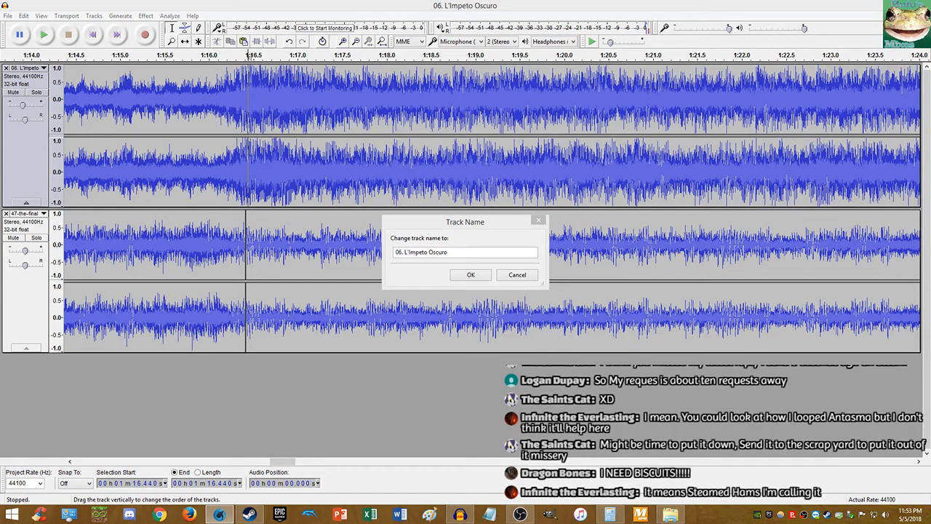
click(528, 275)
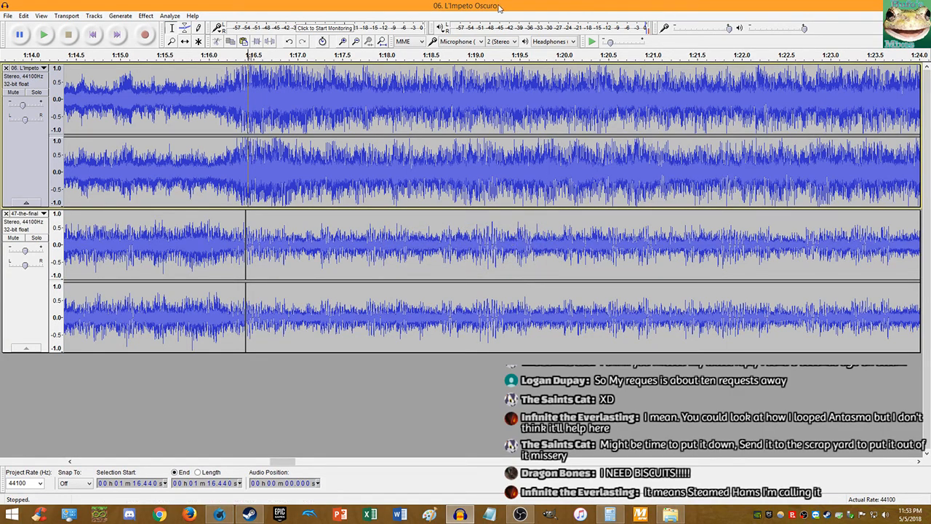
Step: Close the 06. L'Impeto Oscuro project without saving and start Audacity again with an empty project
click(920, 5)
click(494, 255)
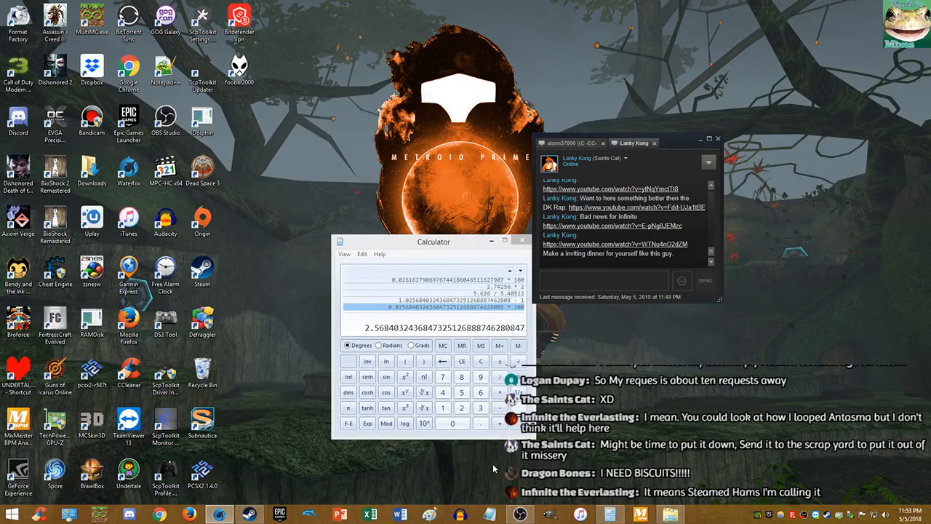
click(460, 514)
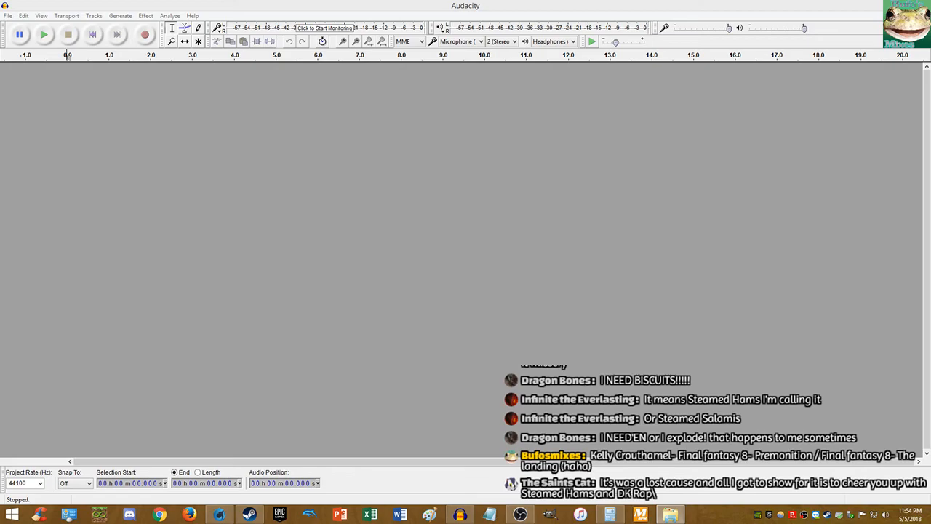
Step: Import the audio files 08 and 14 into the empty project, with 08 as the first track
click(219, 515)
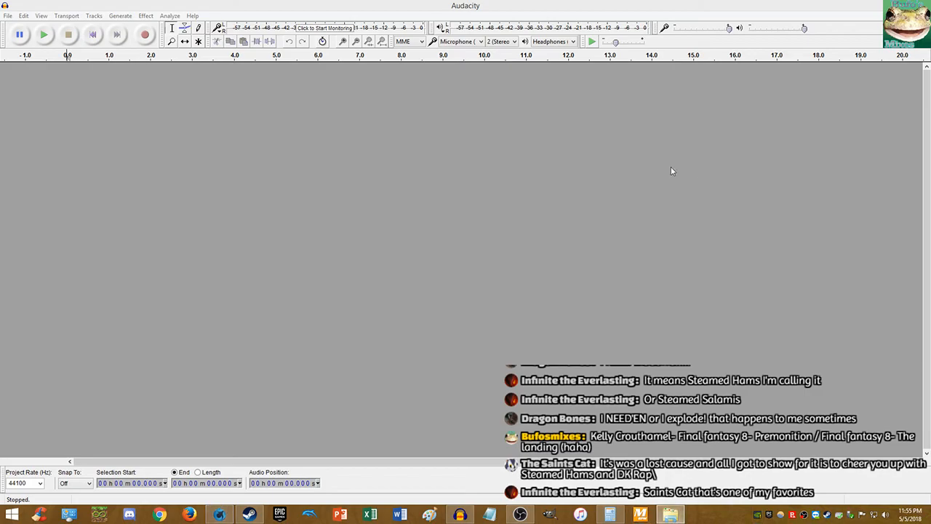
drag(801, 125, 576, 142)
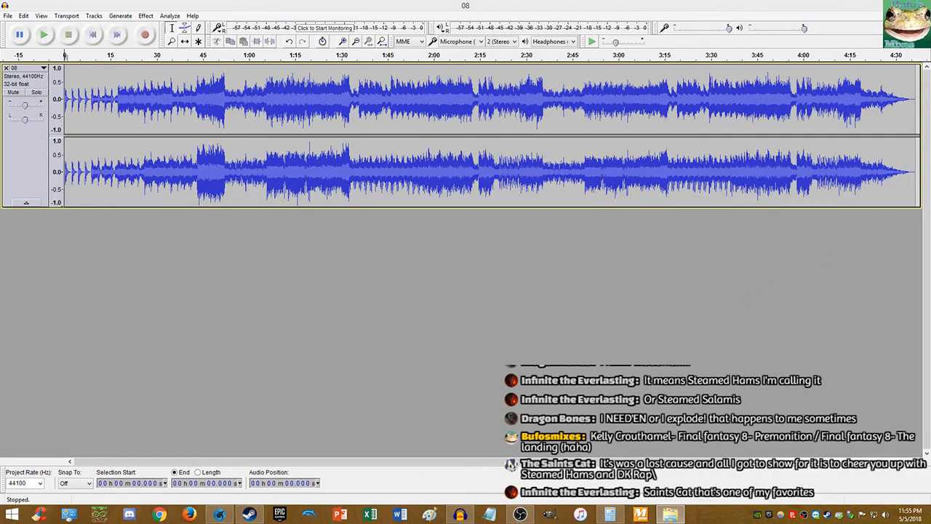
drag(924, 266, 659, 268)
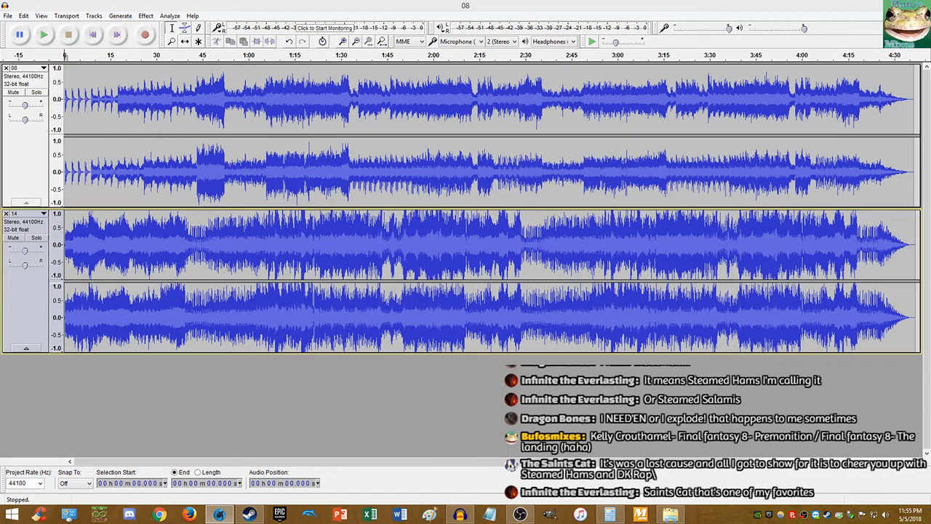
Step: Mute track 14 and listen to track 08 from its beginning and from about 8.7 s, then stop playback
click(15, 238)
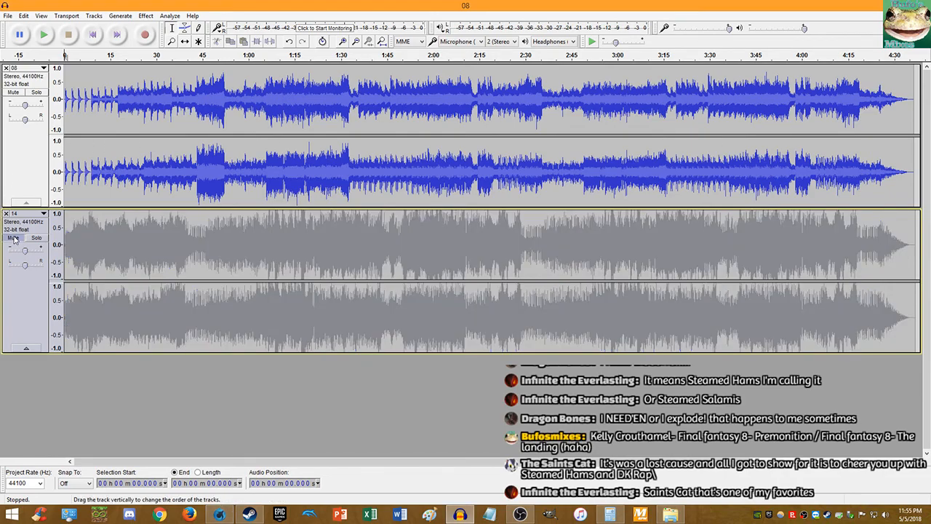
click(52, 36)
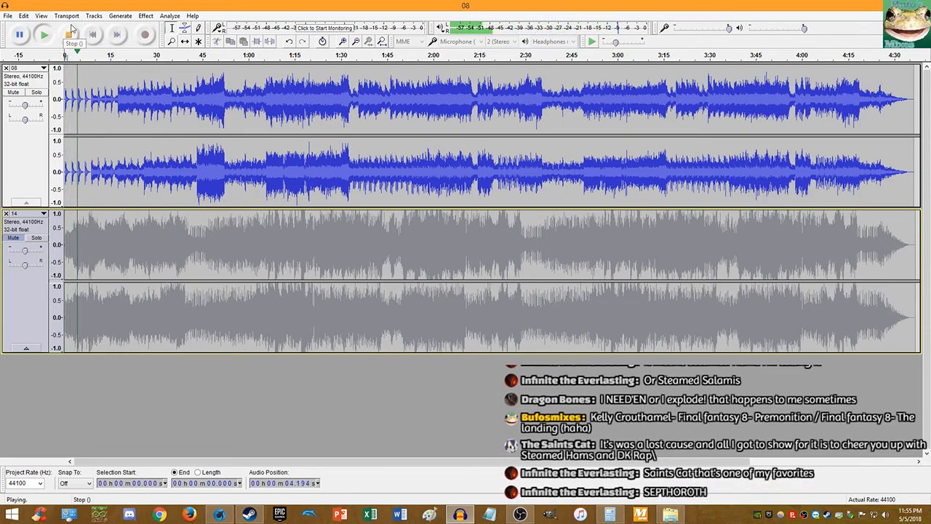
click(92, 91)
scroll(93, 91, up, 3)
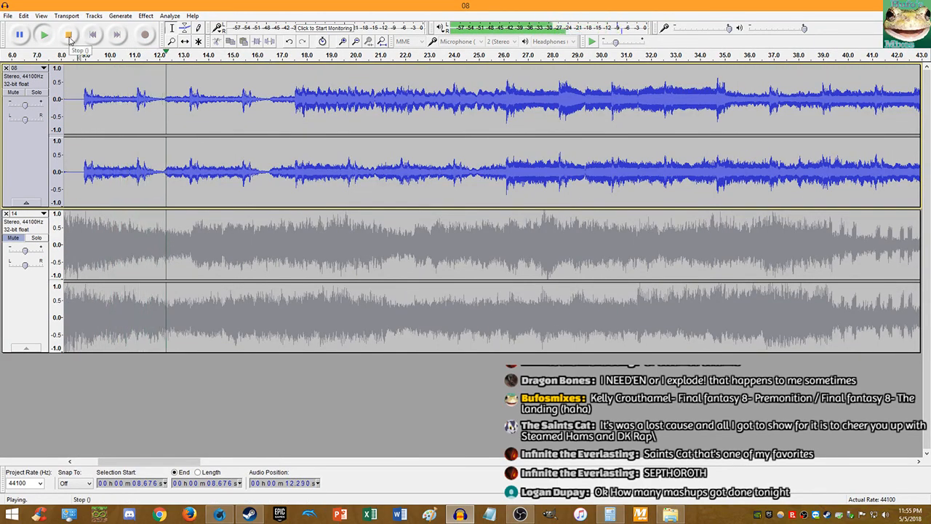
scroll(270, 99, down, 1)
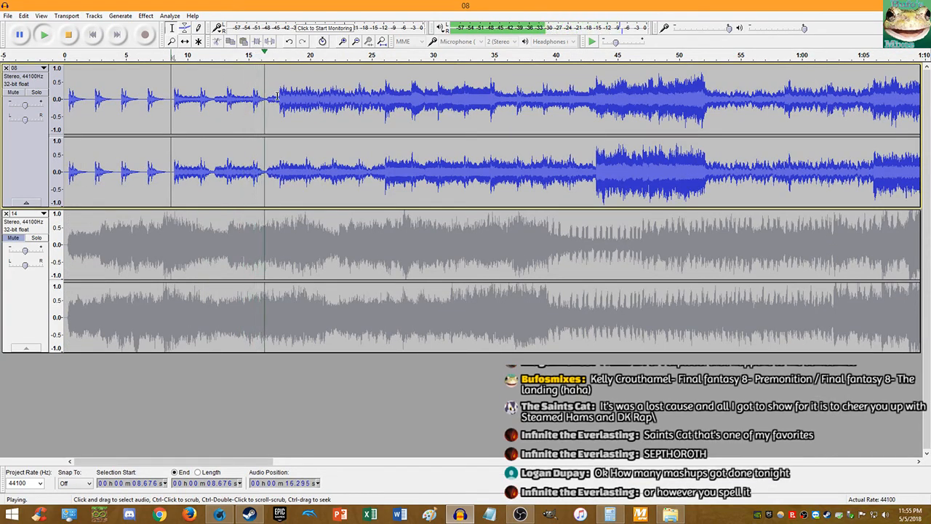
scroll(276, 96, up, 1)
scroll(240, 90, down, 1)
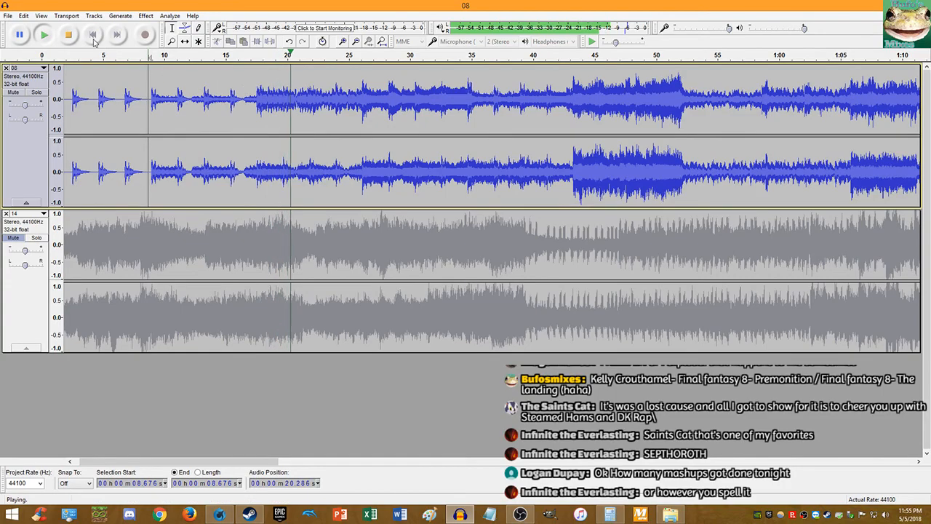
key(space)
Step: Cut the first 8.96 s of track 08 up to the note onset and paste it after the project's end at 4:36.846
scroll(169, 102, up, 10)
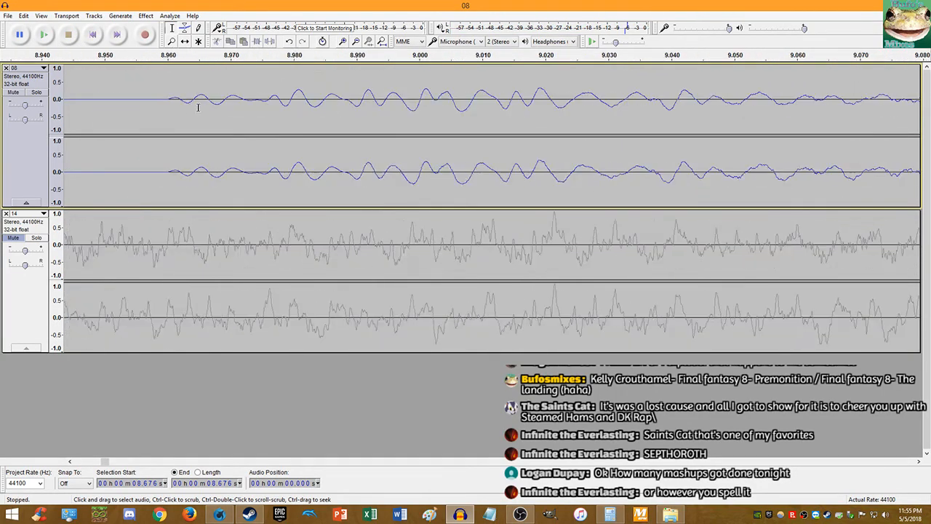
scroll(167, 110, up, 8)
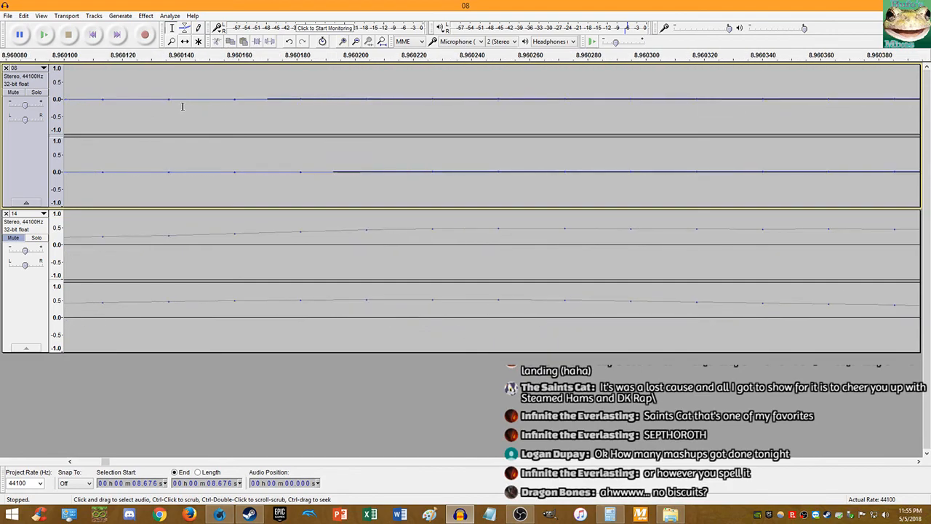
click(234, 99)
key(shift+Home)
key(End)
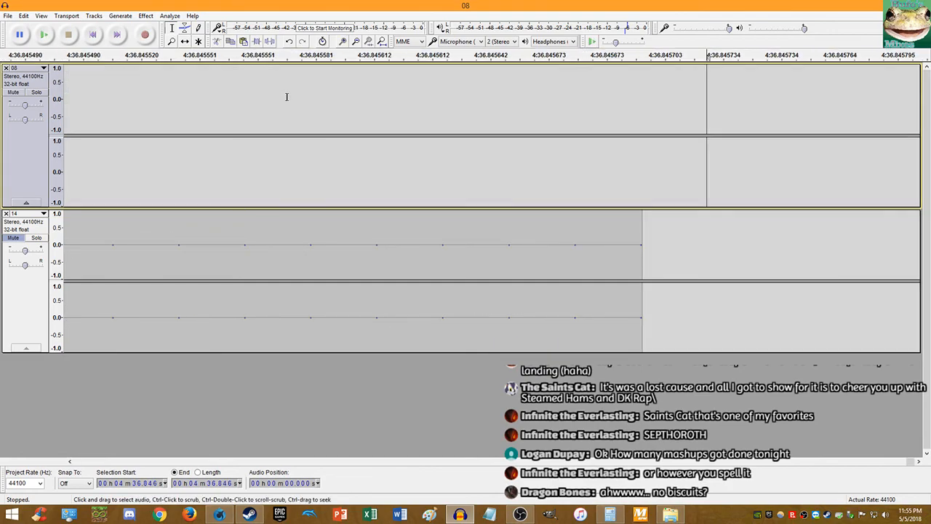
key(shift+End)
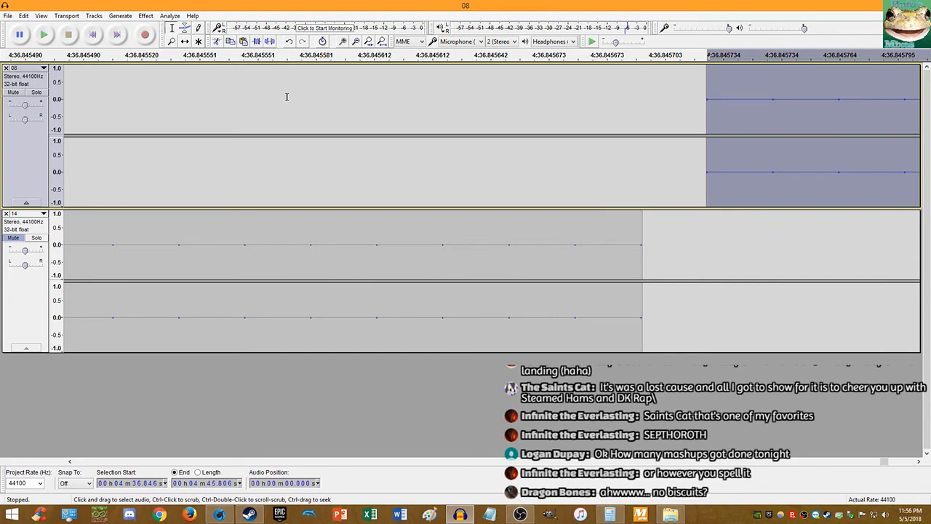
Step: Listen to the trimmed opening of track 08 from the project start, then stop playback
key(alt+Tab)
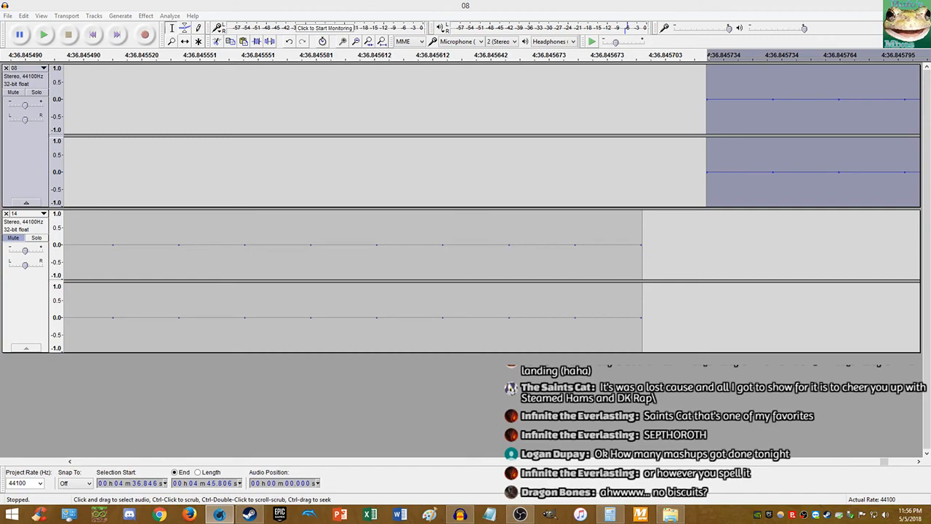
click(95, 34)
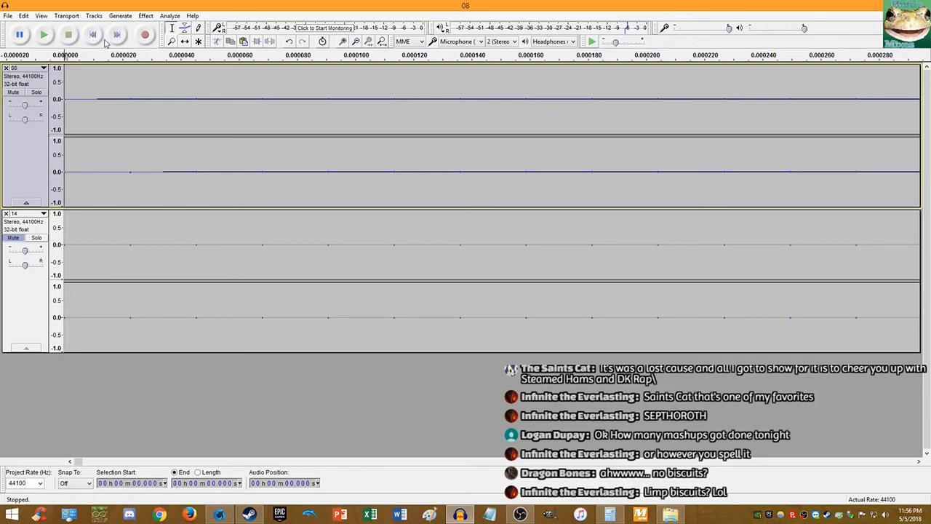
click(44, 35)
scroll(131, 90, down, 3)
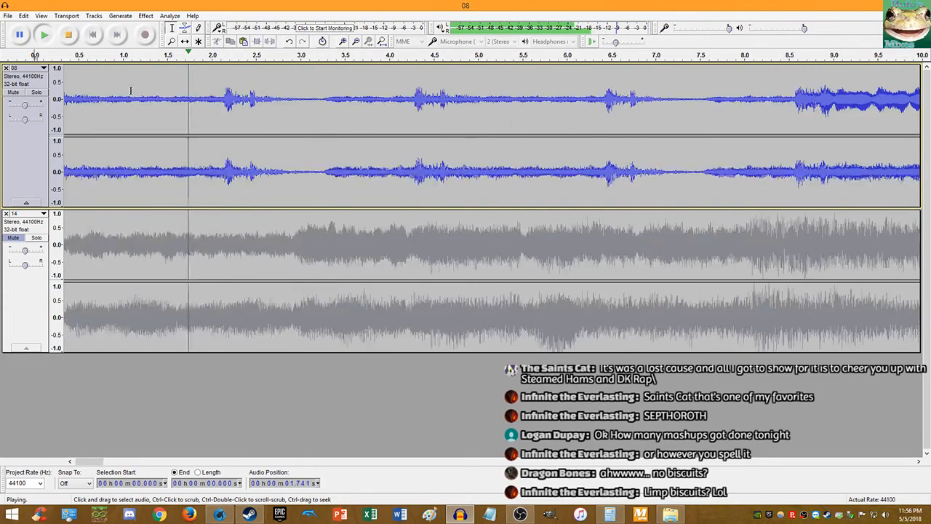
click(69, 34)
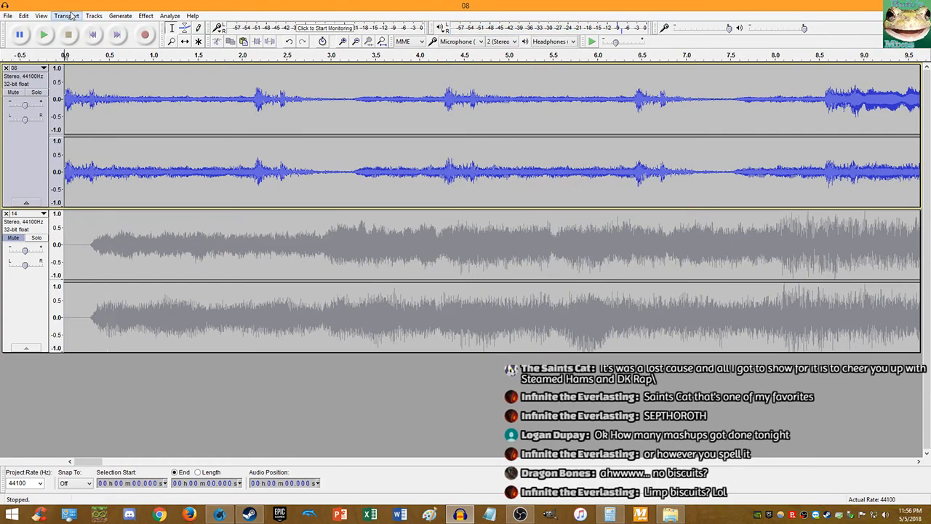
Step: Amplify the quiet swell in track 08 between 3.170 s and 3.427 s by 16.597 dB
scroll(312, 110, up, 4)
scroll(312, 110, down, 2)
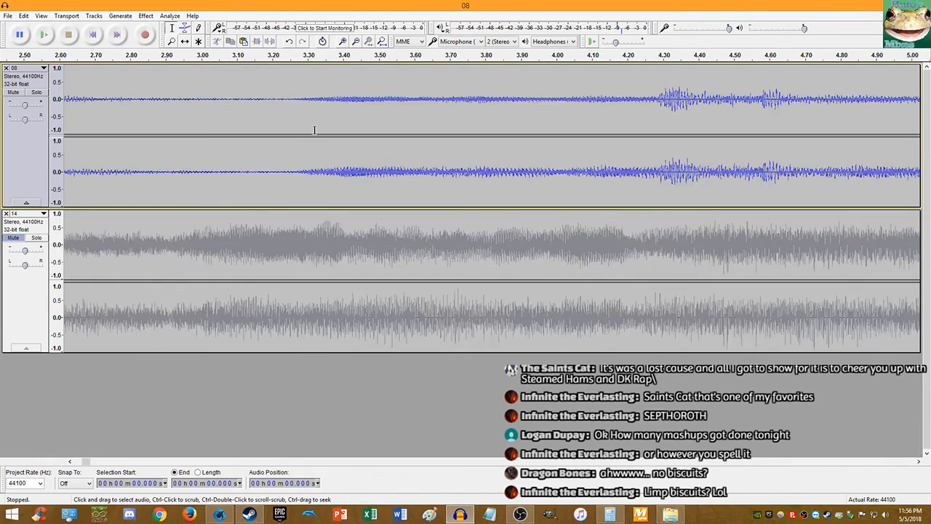
drag(352, 116, 262, 97)
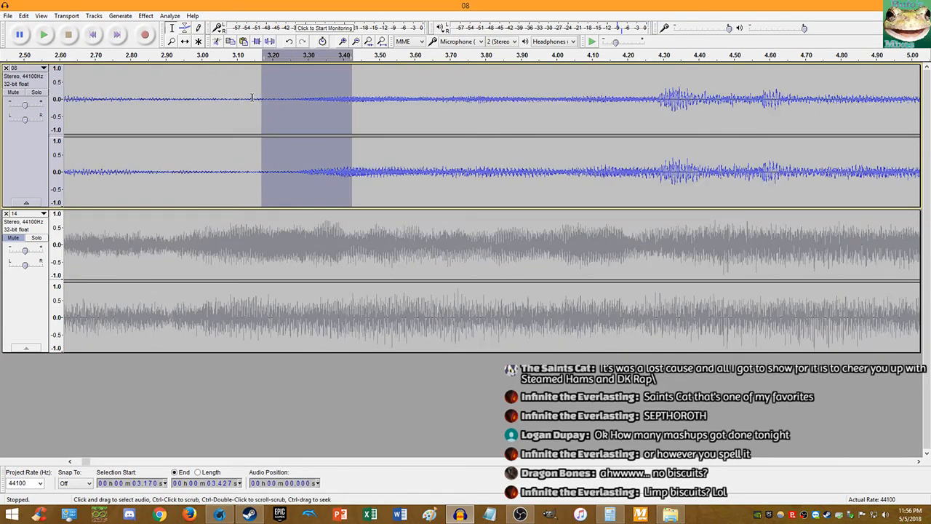
click(146, 15)
click(190, 55)
click(496, 291)
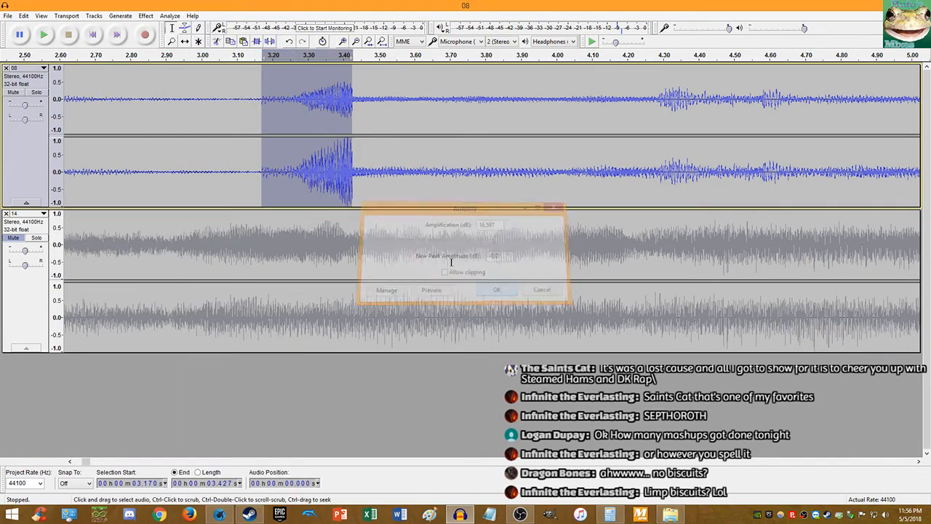
Step: Locate the onset of the swell in track 08 at about 3.278 s and undo the amplification
scroll(304, 122, up, 2)
scroll(303, 122, up, 11)
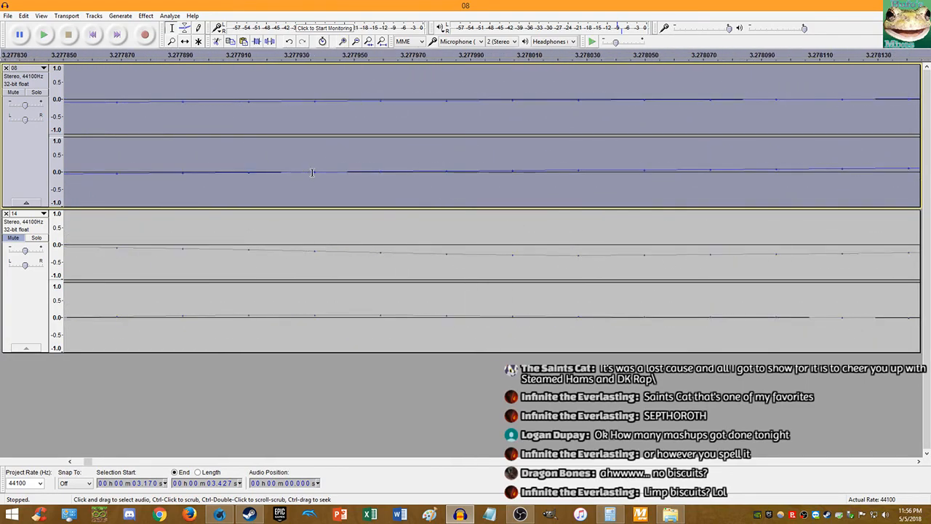
click(313, 173)
key(ctrl+z)
Step: Split track 08 at the swell's onset at 3.278 s and return to the project start
click(314, 171)
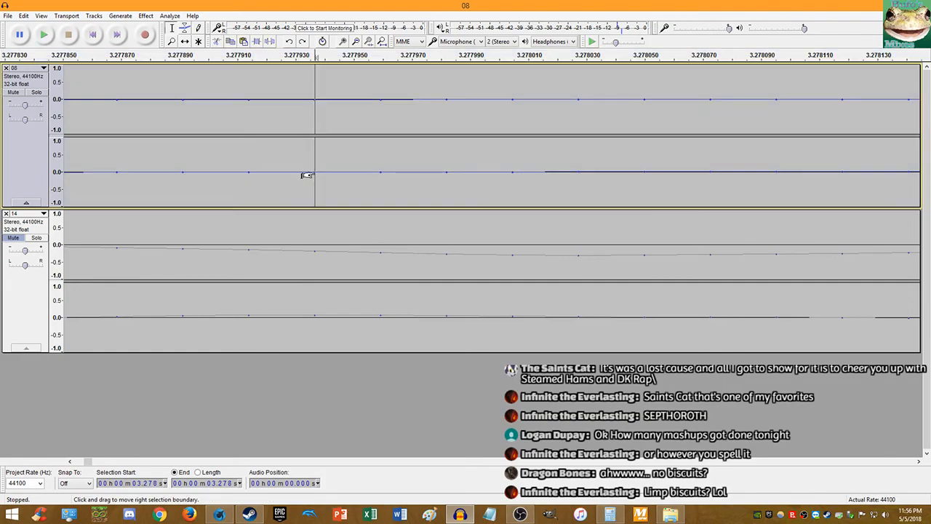
drag(314, 172, 250, 172)
scroll(272, 171, down, 9)
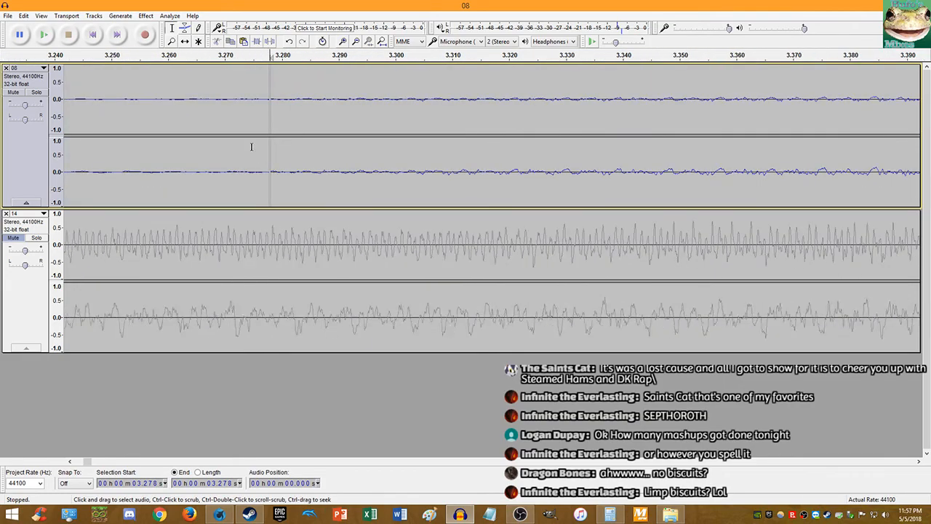
click(93, 34)
scroll(140, 100, down, 2)
scroll(140, 100, down, 3)
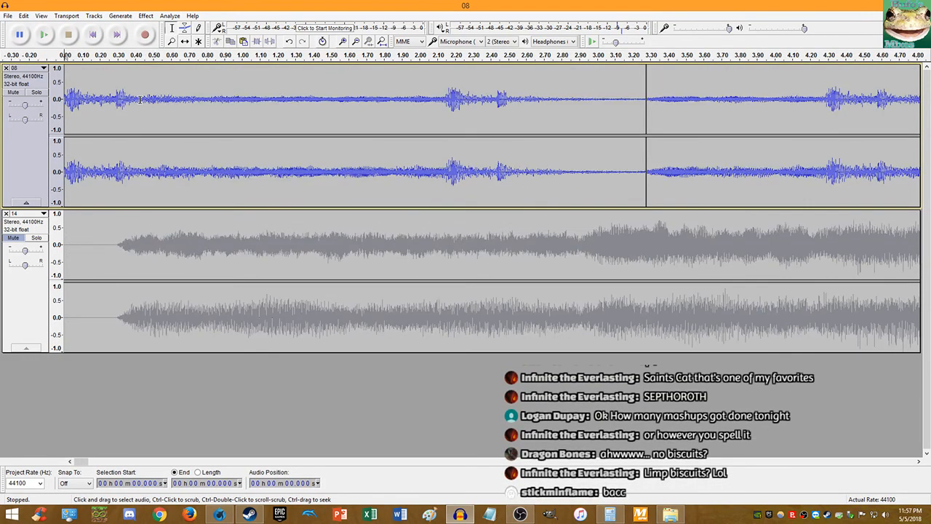
Step: Listen to the split track 08 from the project start, then stop playback
click(44, 35)
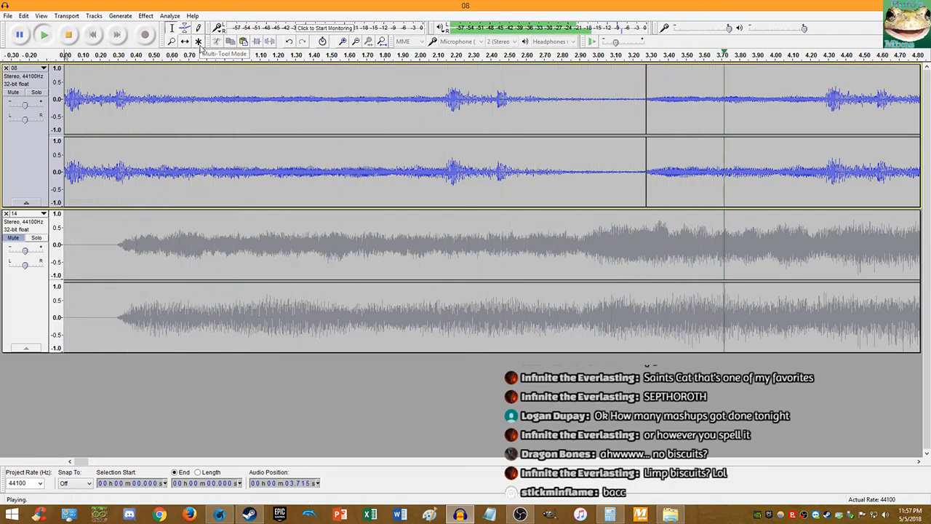
key(ctrl+3)
key(ctrl+3)
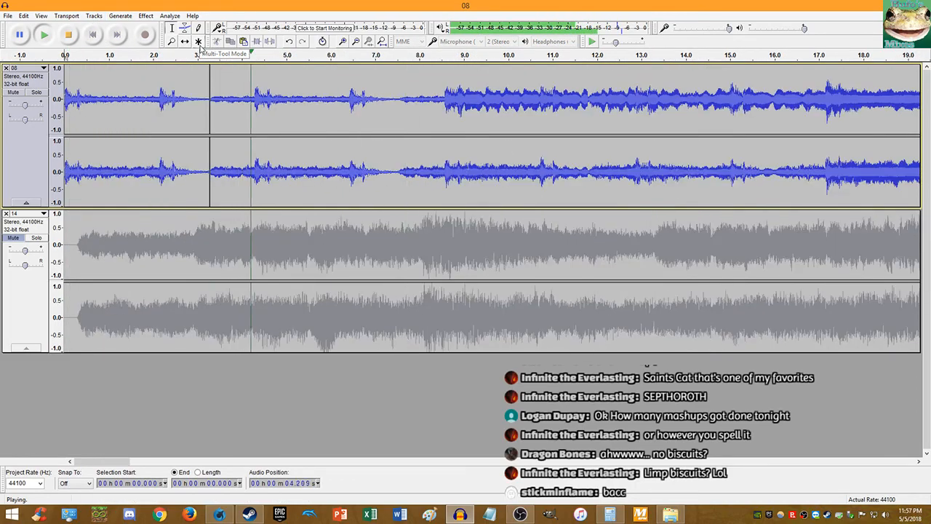
click(69, 35)
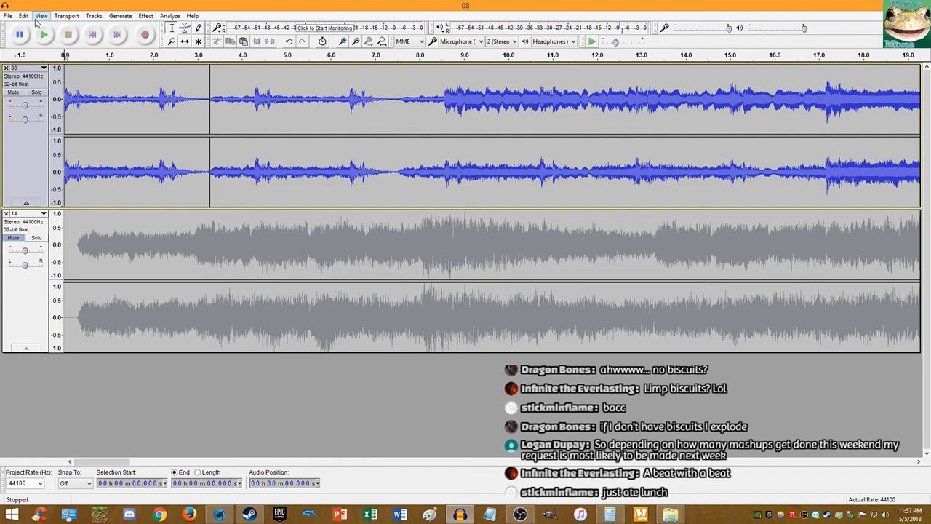
Step: Unmute track 14, mute track 08 and return to the project start
click(19, 240)
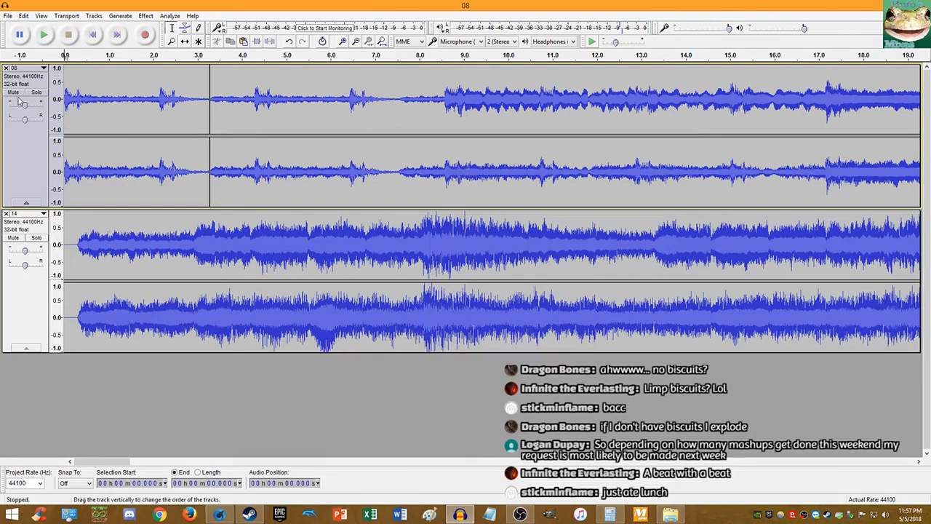
shift+click(20, 99)
click(16, 94)
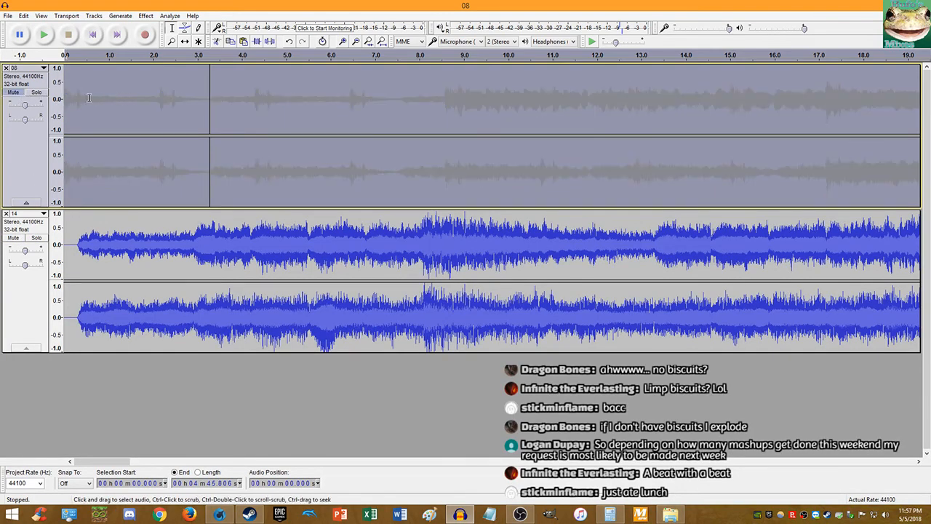
click(93, 38)
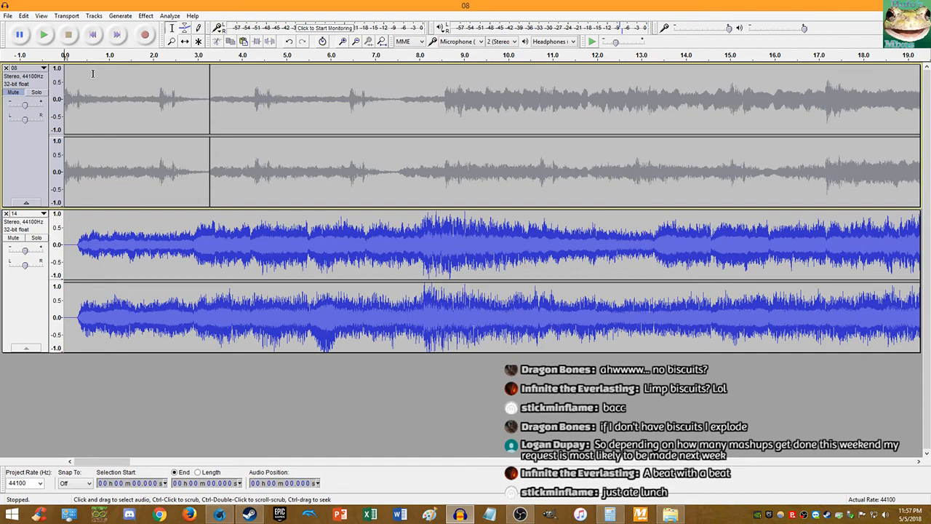
Step: Listen to track 14 alone from the project start while comparing its waveform with track 08, then stop playback
click(158, 94)
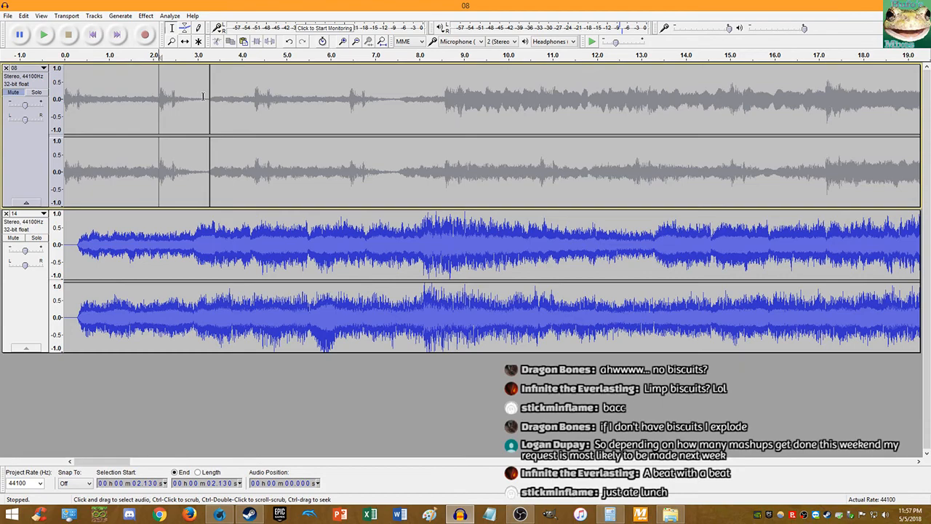
click(209, 225)
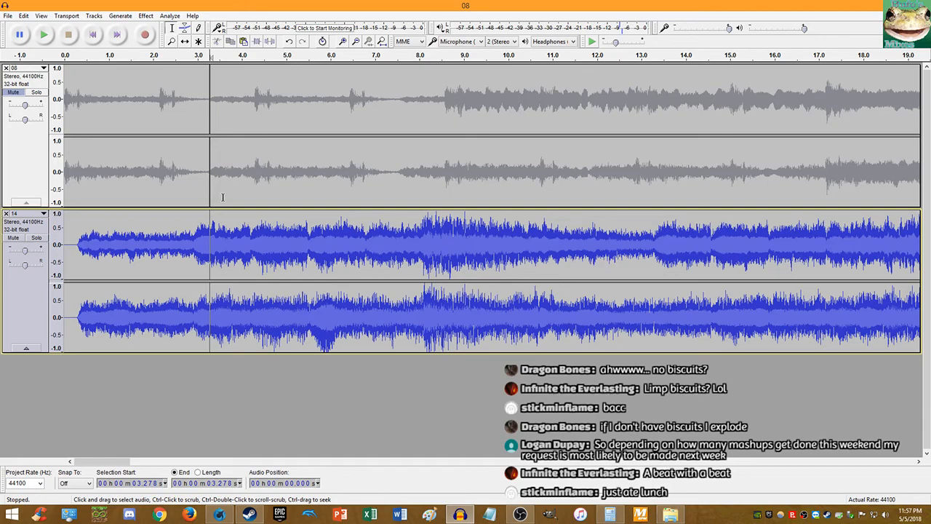
click(94, 35)
click(44, 35)
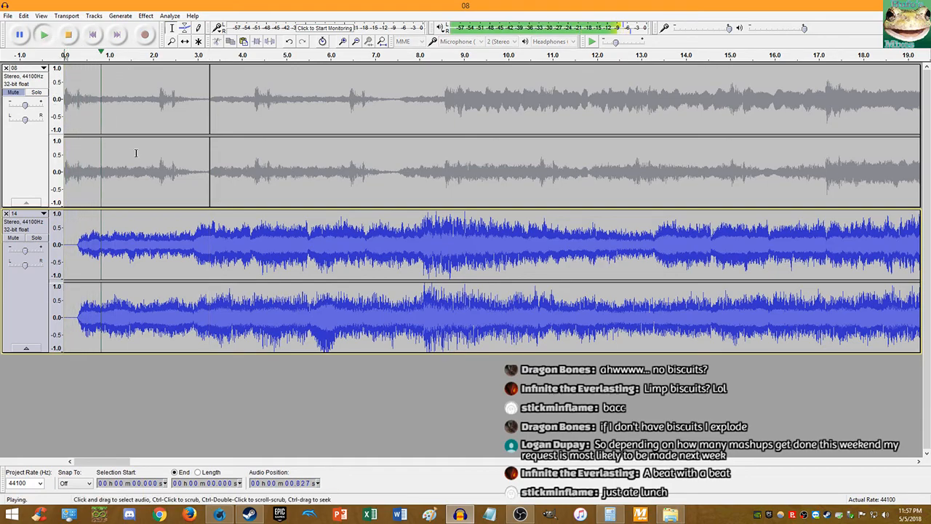
scroll(195, 214, up, 3)
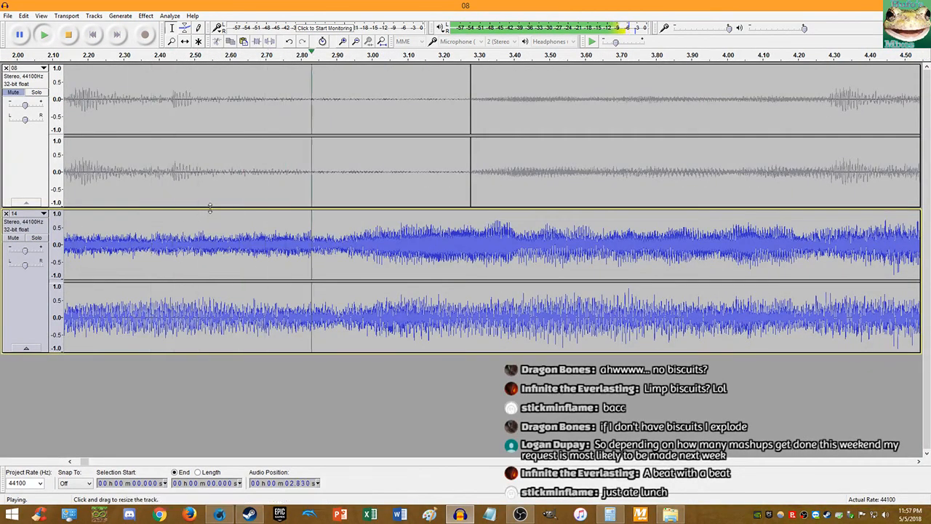
scroll(273, 226, down, 4)
scroll(216, 223, up, 2)
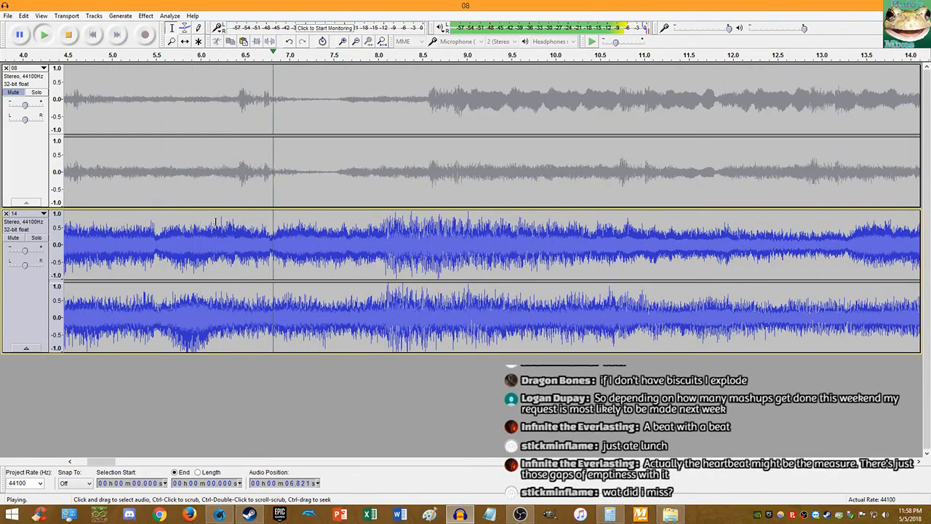
click(70, 40)
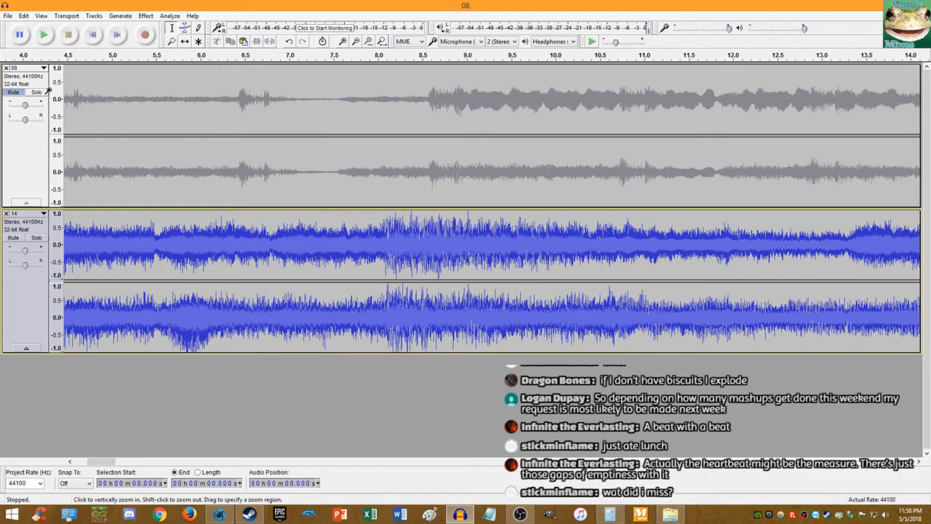
Step: Play track 14 from 4.861 s, then restart it from the quieter passage at 39.627 s
click(99, 235)
key(space)
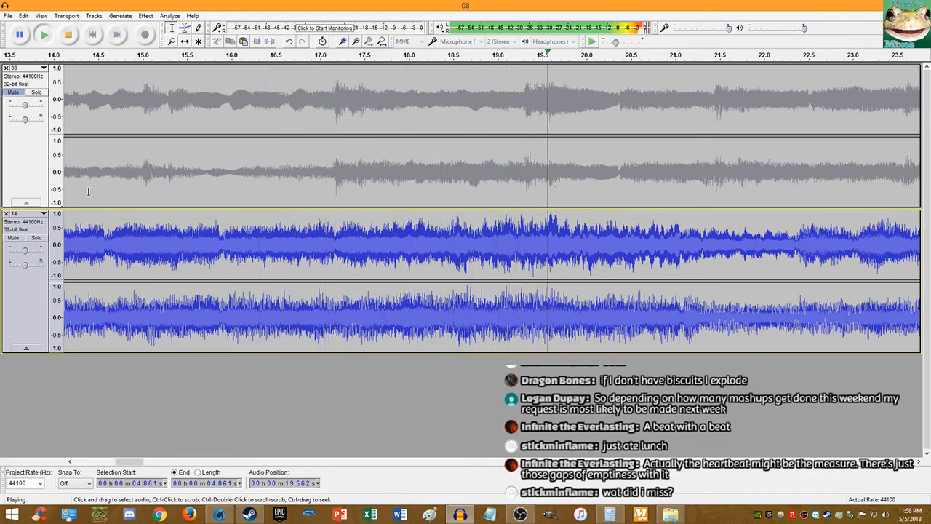
scroll(200, 200, down, 4)
scroll(285, 186, up, 1)
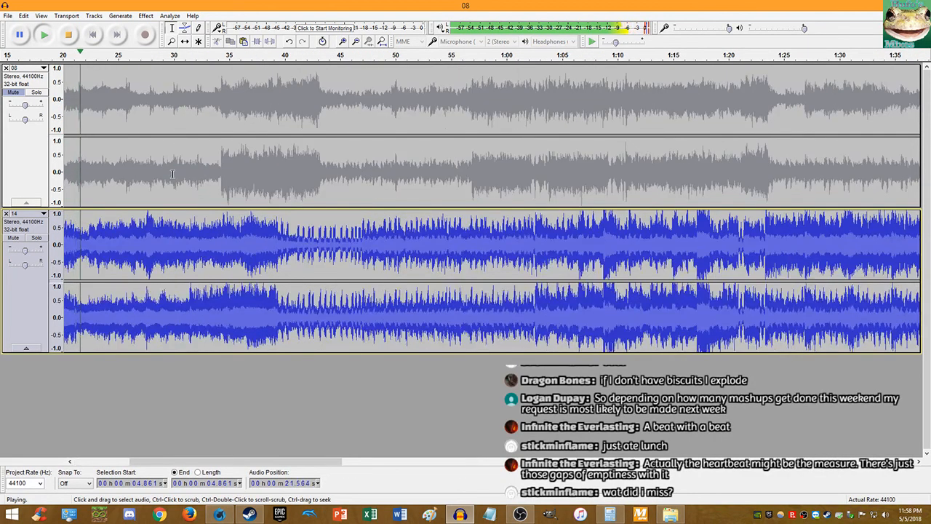
click(280, 244)
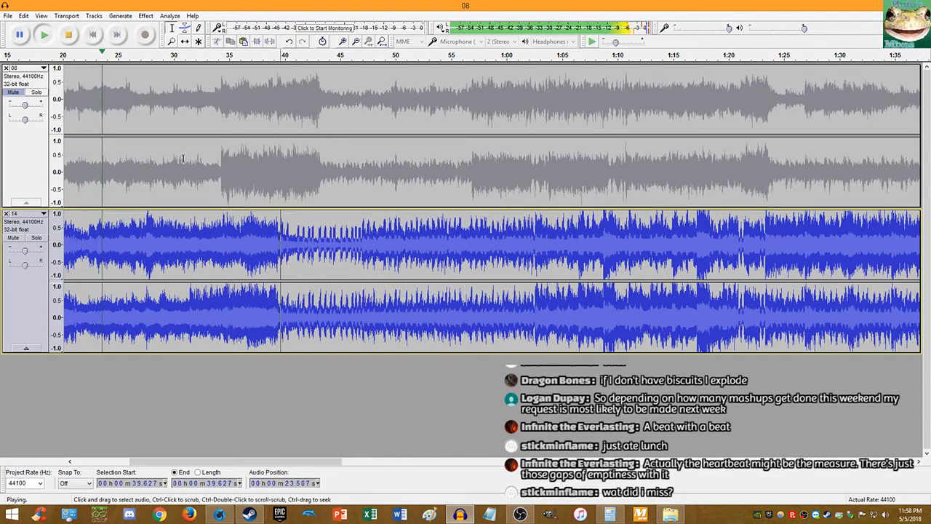
click(67, 36)
click(47, 35)
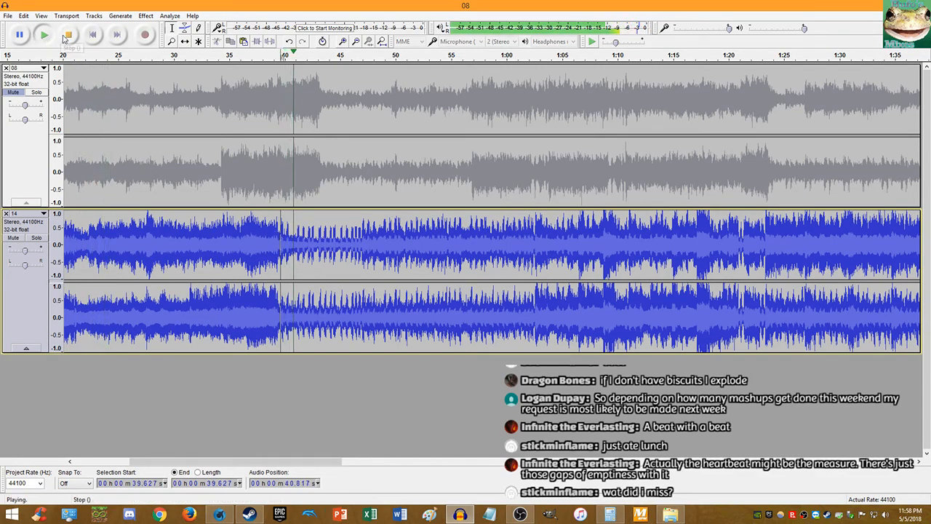
Step: Listen to track 14 from 34.472 s through its change into the quieter passage, then stop playback
click(224, 233)
scroll(225, 233, down, 3)
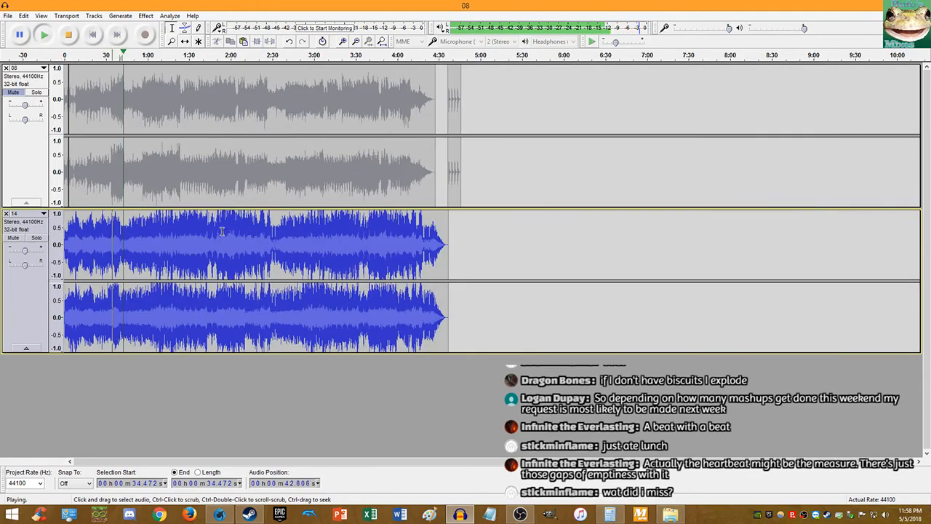
click(68, 34)
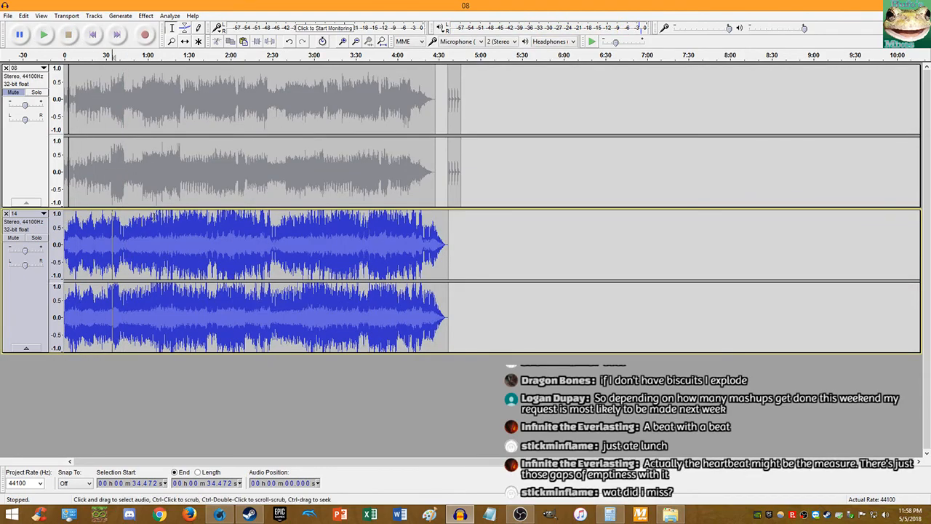
key(space)
scroll(174, 218, up, 5)
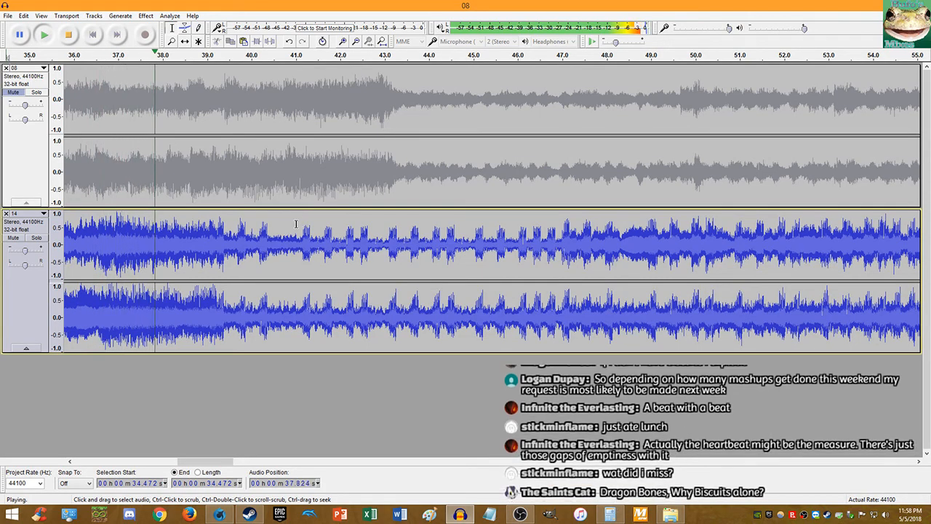
scroll(295, 224, down, 3)
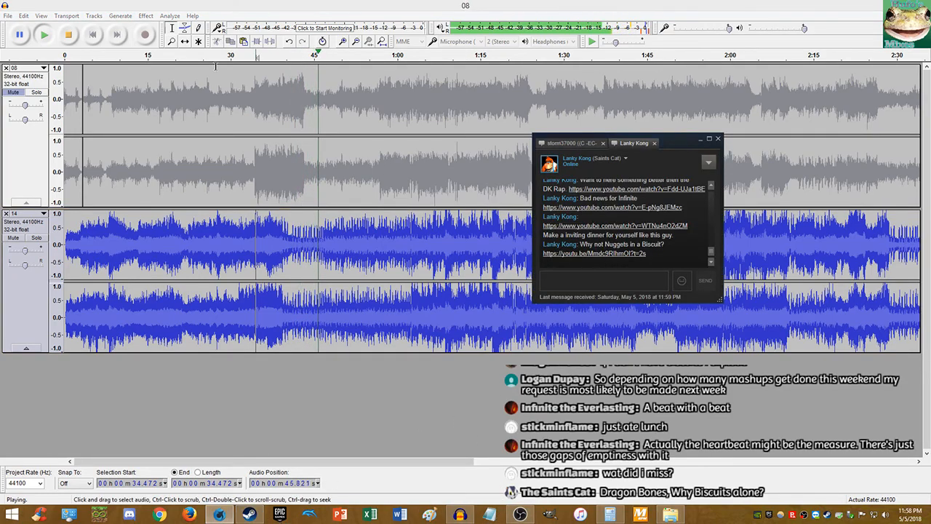
click(68, 35)
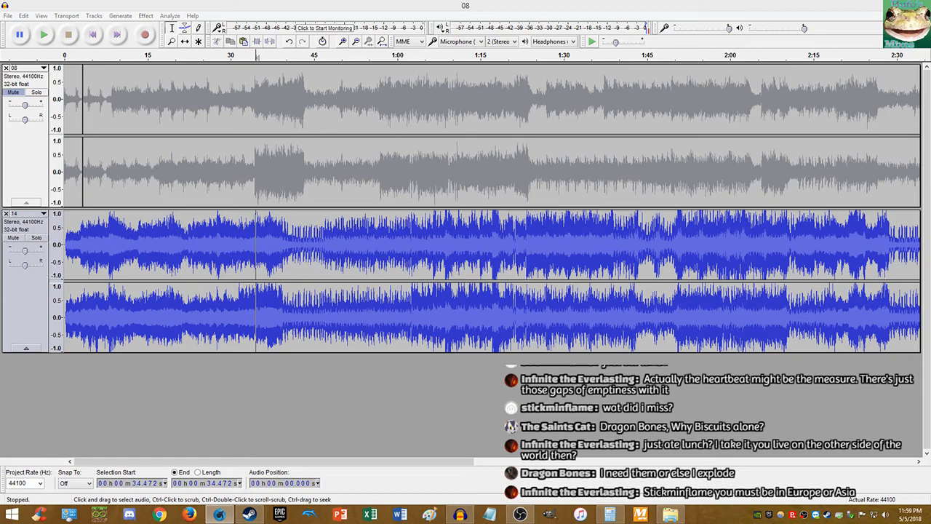
Step: Mute track 14, unmute track 08 and listen to it from the project start, then stop playback
click(8, 238)
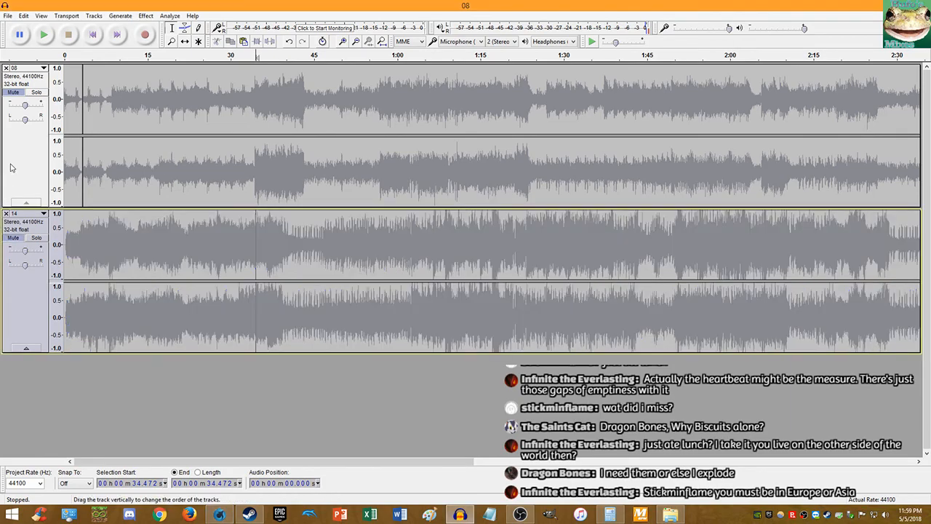
click(14, 93)
click(93, 35)
click(45, 35)
scroll(93, 80, up, 4)
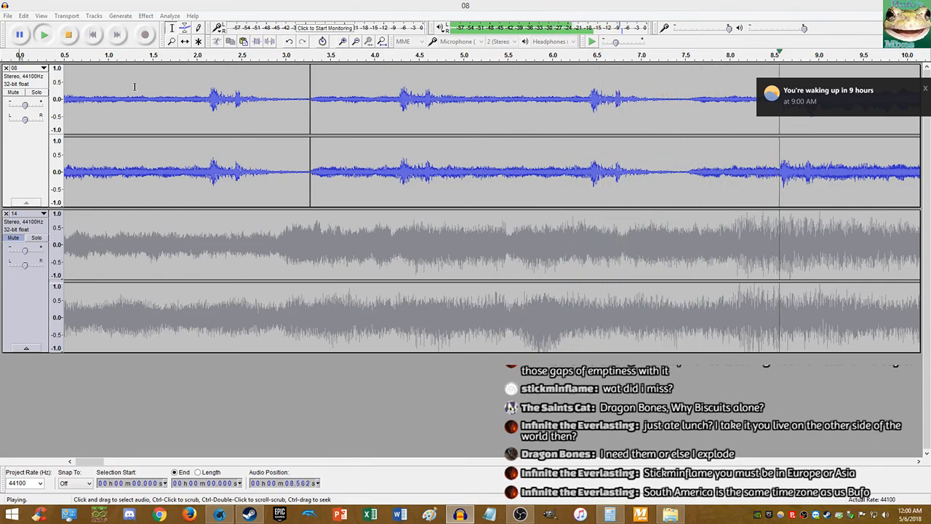
click(68, 34)
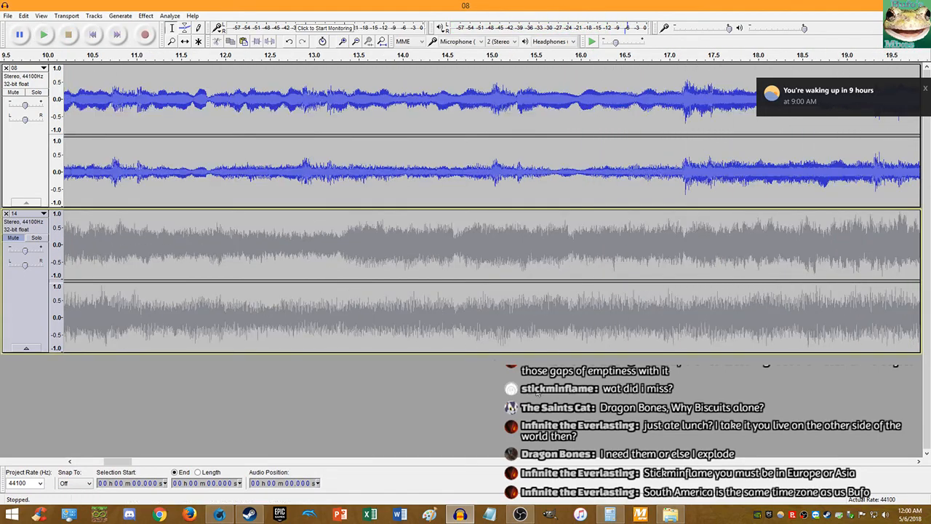
Step: Open the f.lux settings window and dismiss it
click(781, 514)
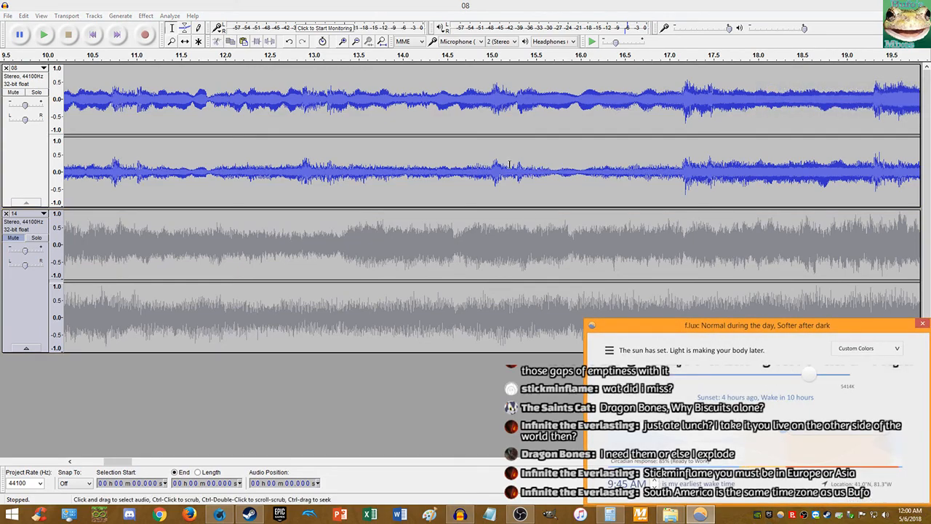
click(432, 6)
Step: Listen to track 08 from 16.291 s and return to the project start
click(606, 116)
key(space)
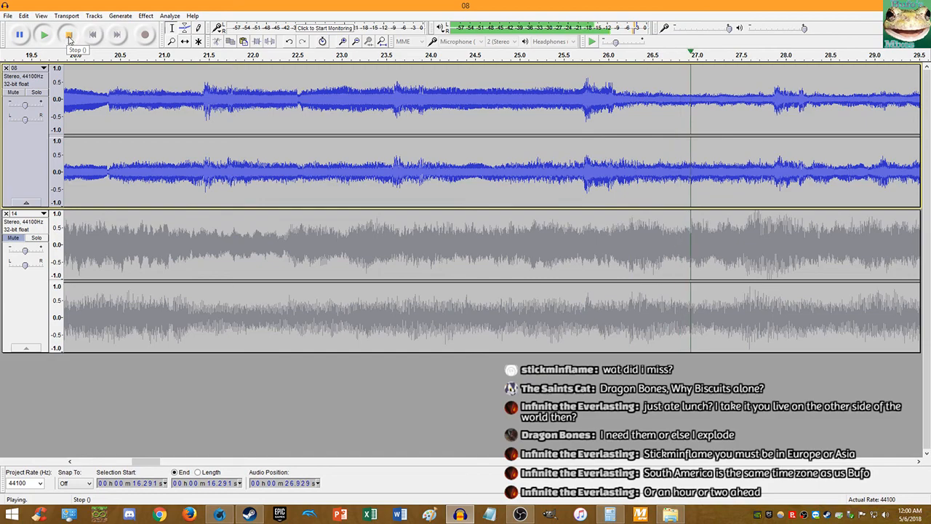
click(92, 35)
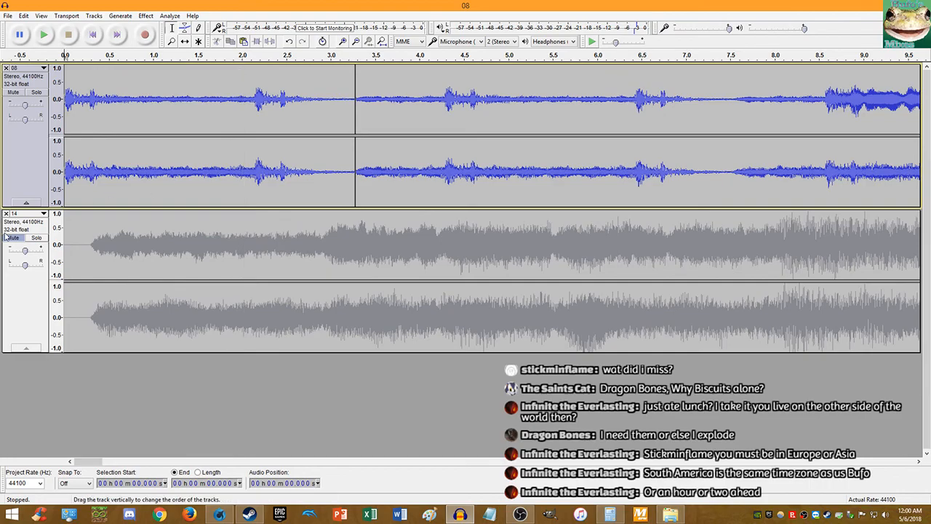
Step: Unmute track 14 and mute track 08
key(ctrl+3)
key(ctrl+3)
key(ctrl+3)
key(ctrl+3)
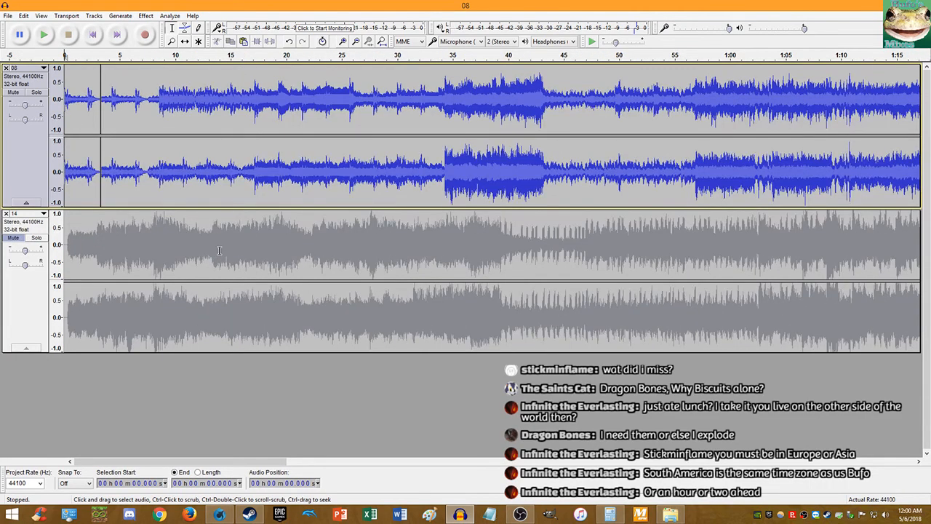
click(13, 237)
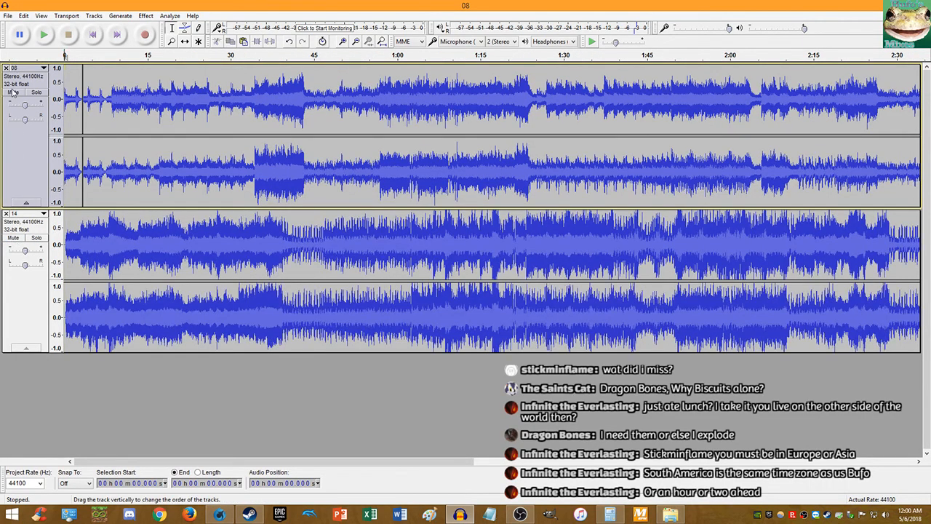
click(13, 92)
Step: Play track 14 from 36.962 s and inspect the waveform around the quieter passage's first beats, then stop playback
click(270, 241)
key(space)
key(ctrl+1)
key(ctrl+1)
key(ctrl+1)
key(ctrl+1)
key(ctrl+1)
key(ctrl+1)
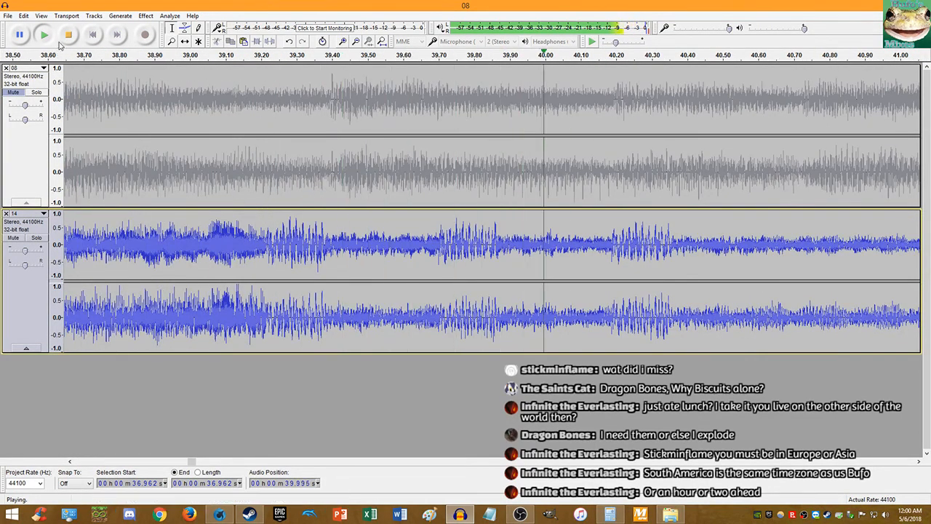
key(space)
Step: Play track 14 from 38.889 s with the play-at-speed control to pinpoint the quieter passage's first beat, then stop playback
click(150, 233)
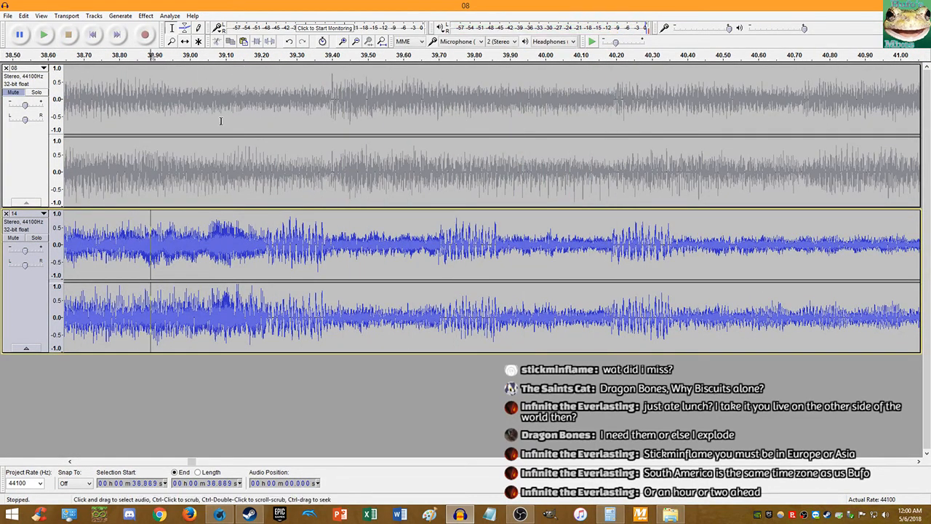
click(592, 42)
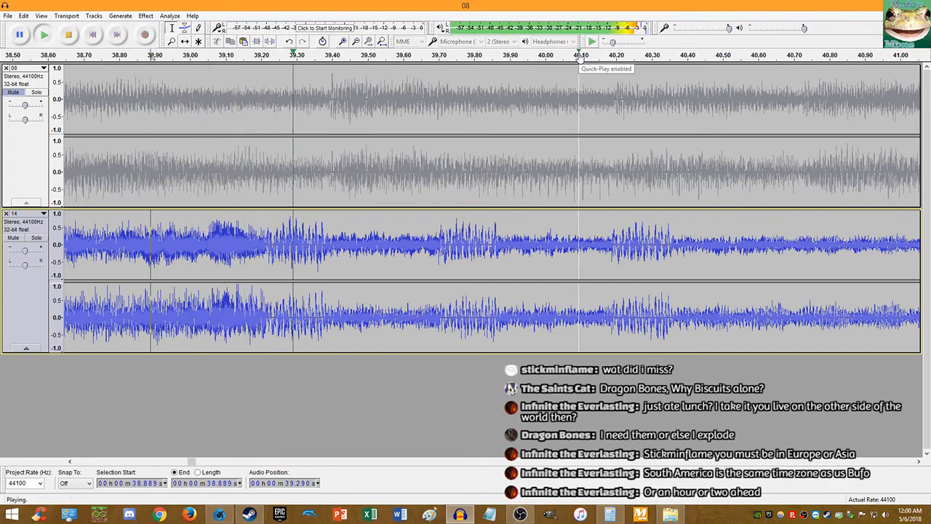
key(space)
Step: Place the cursor at the first beat's onset in track 14 at 39.215 s and play from there
scroll(218, 211, up, 10)
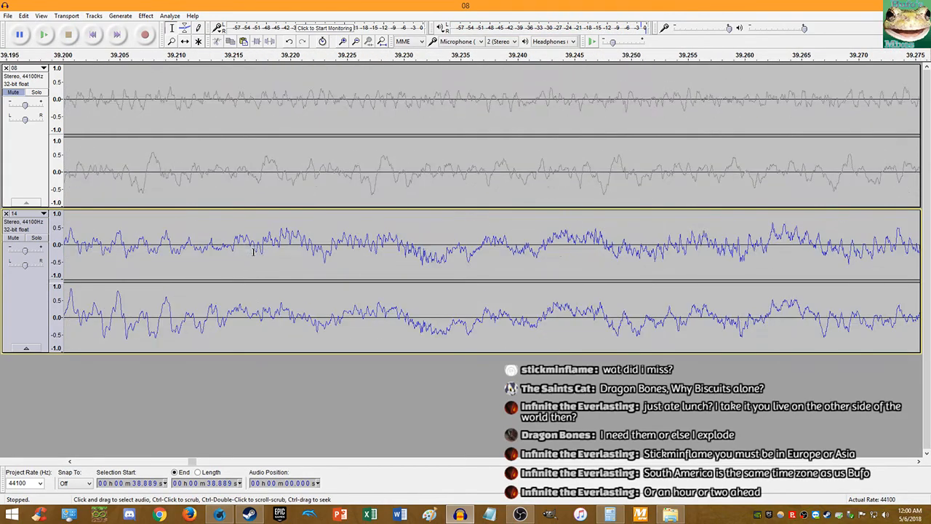
scroll(211, 250, up, 3)
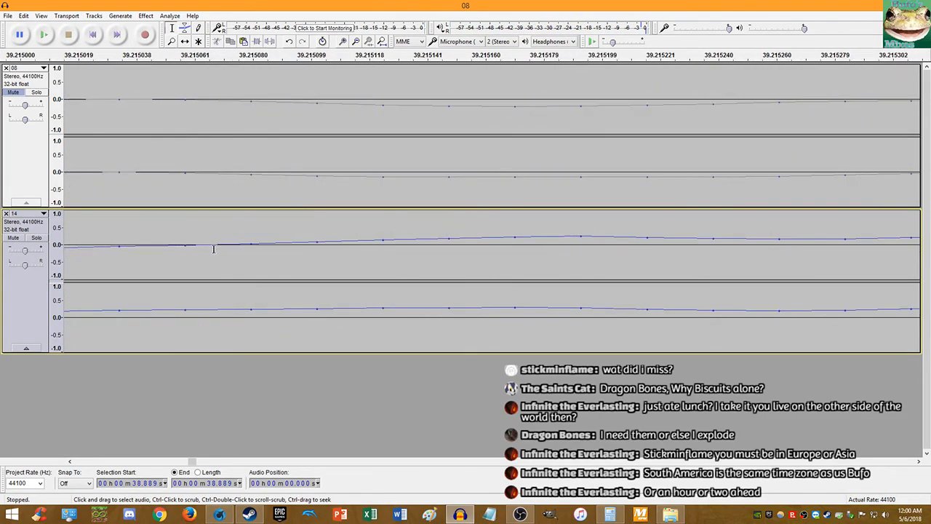
click(186, 246)
key(space)
scroll(233, 234, down, 15)
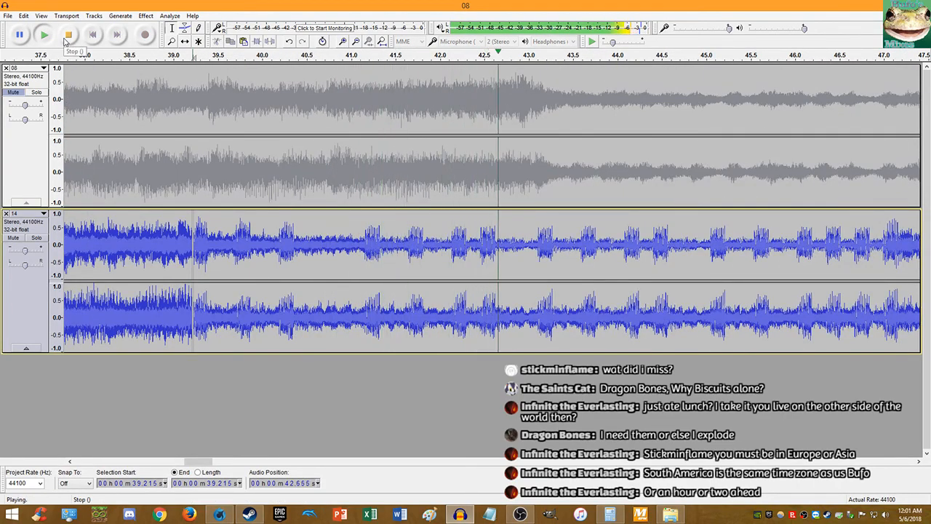
Step: Stop playback, cut the part of track 14 before 39.215 s and paste it at the project's end, at 4 min 45.806 s
click(67, 36)
key(ctrl+x)
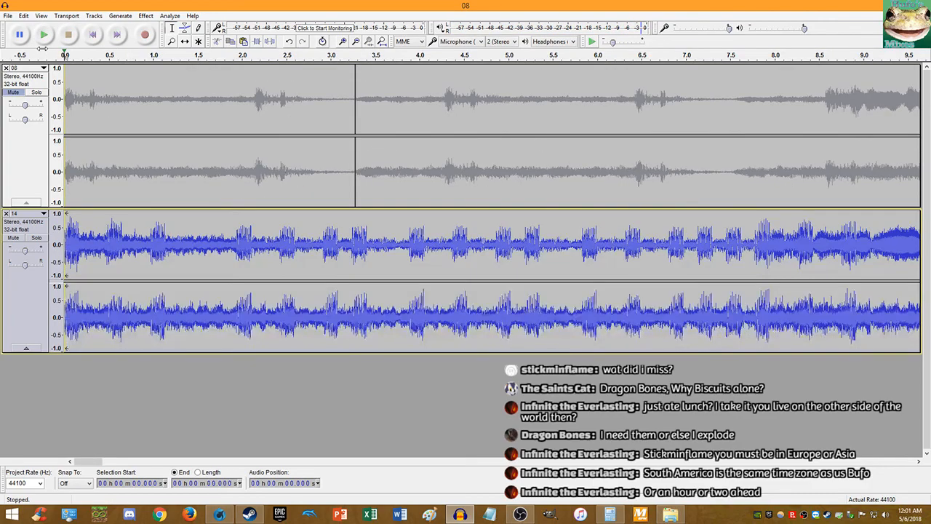
key(End)
key(ctrl+v)
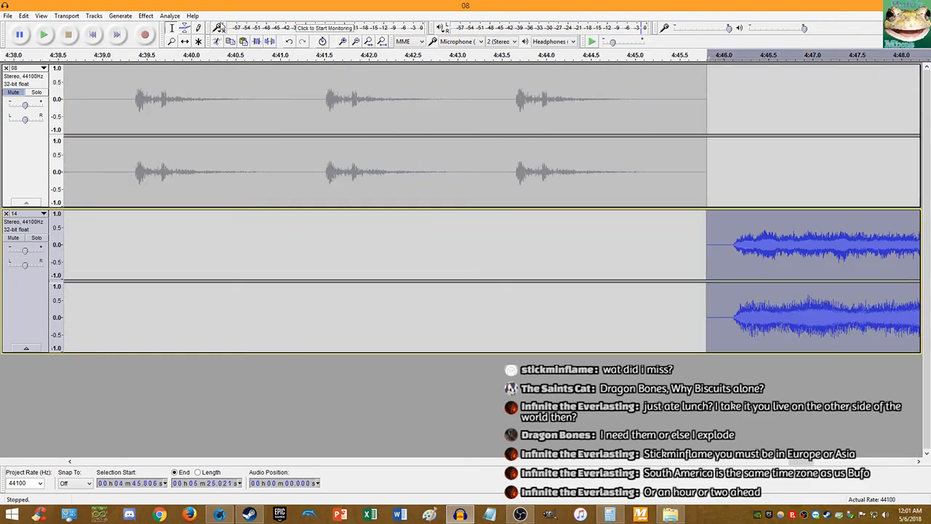
click(92, 34)
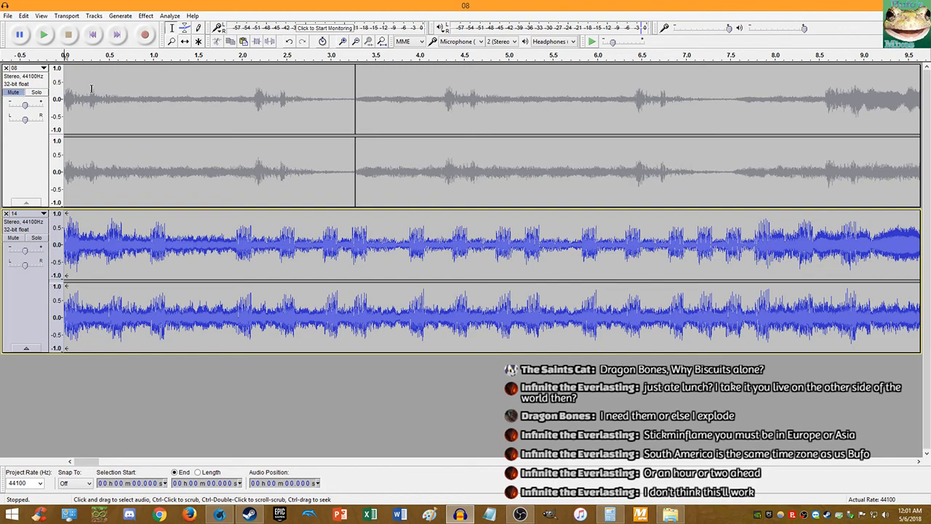
Step: Mute track 14, unmute track 08 and play track 08 from the start, then stop playback
click(13, 237)
click(15, 92)
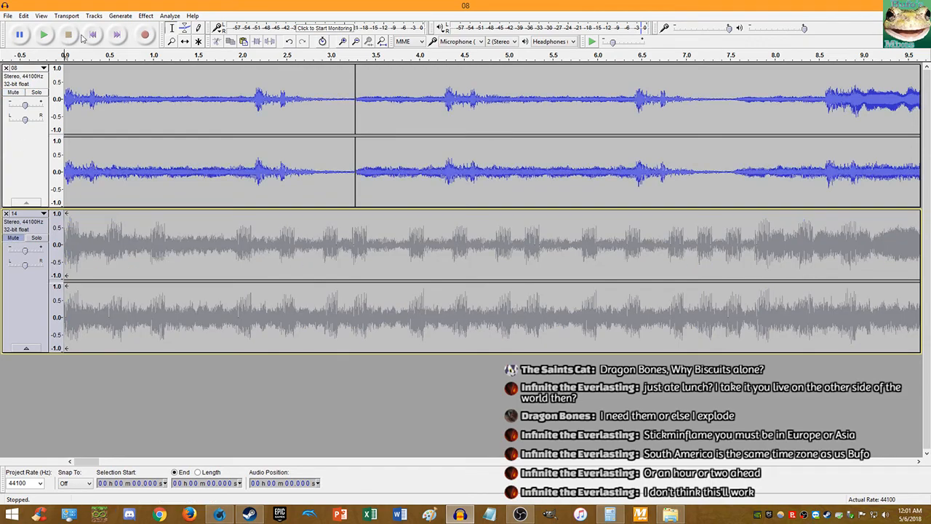
click(48, 35)
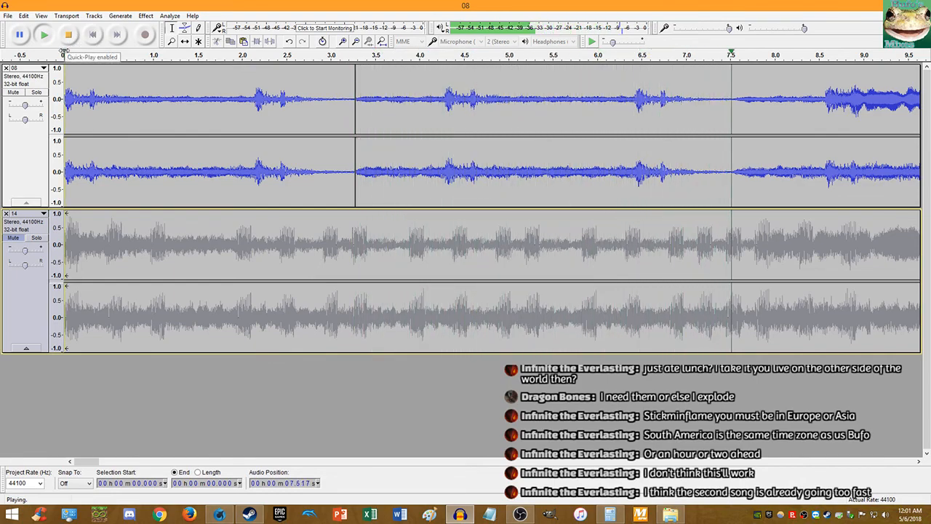
click(67, 35)
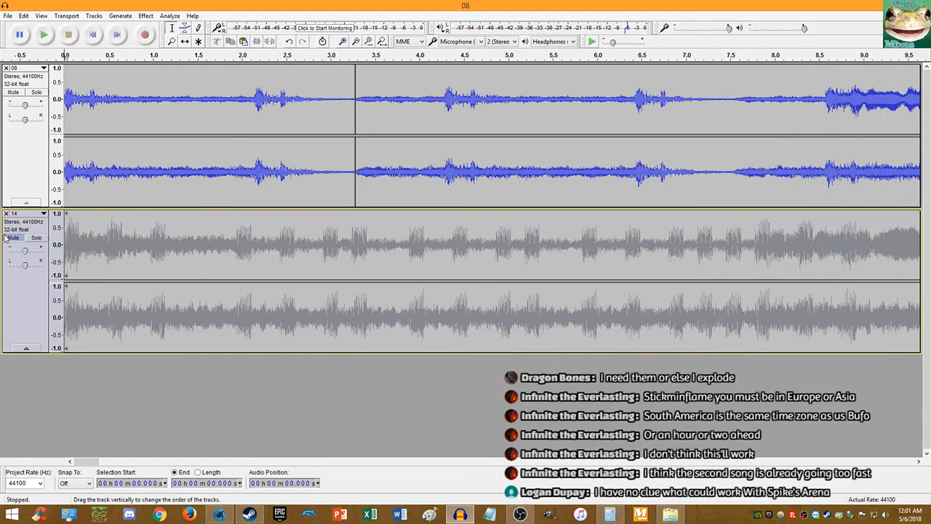
Step: Split track 08 at the onset of its second beat, at 2.162 s
scroll(247, 168, up, 5)
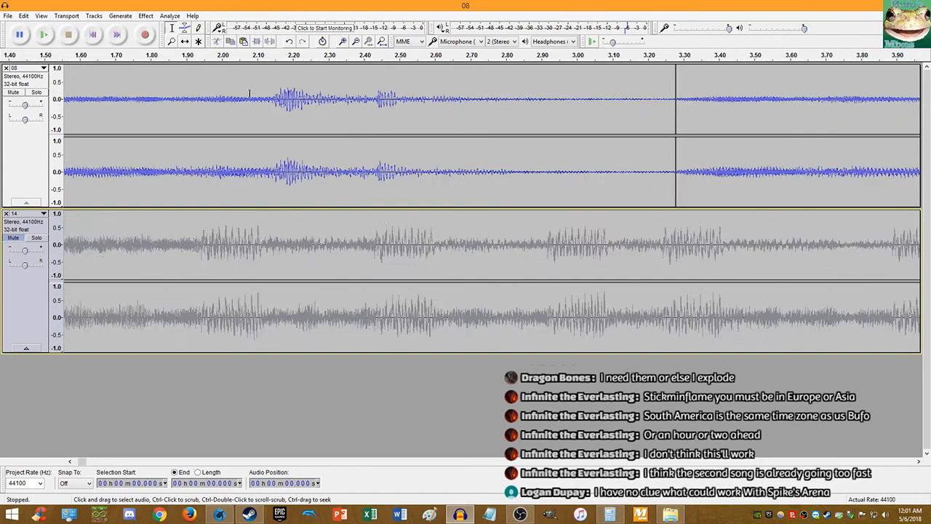
scroll(338, 113, up, 8)
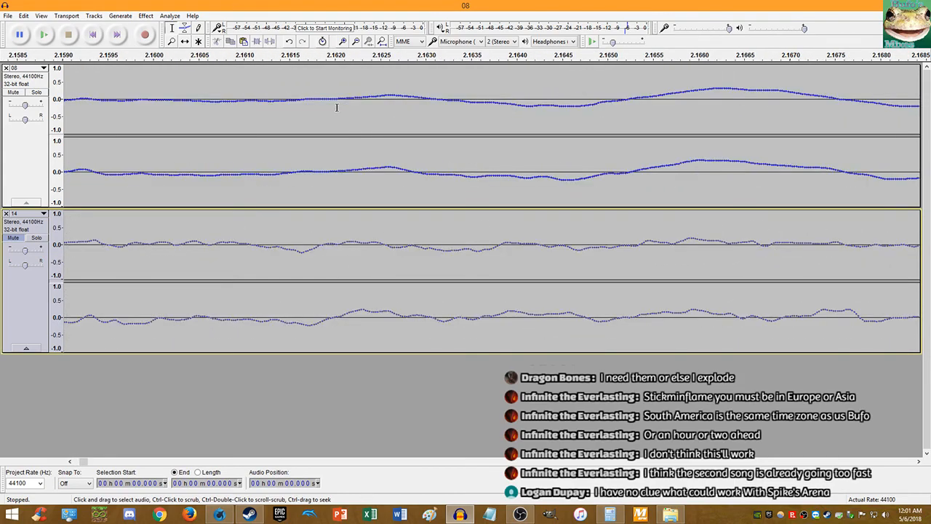
scroll(248, 174, up, 2)
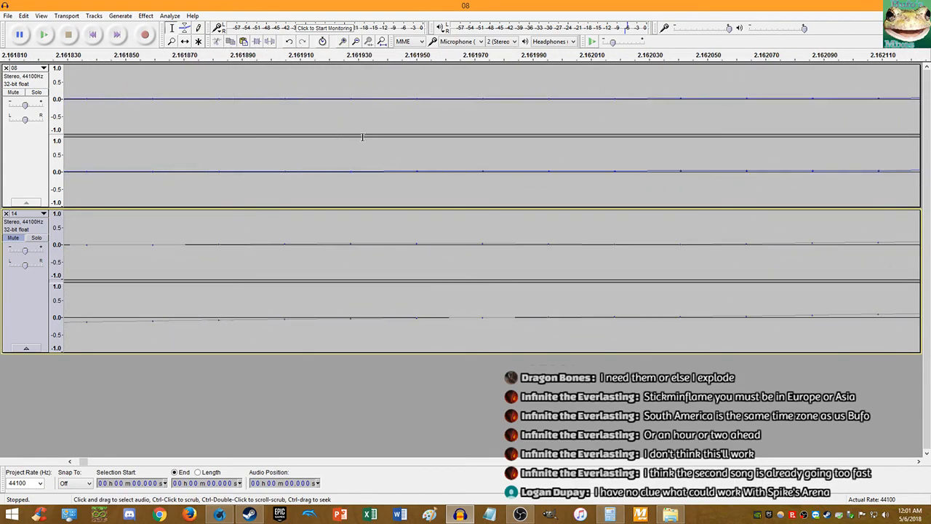
click(350, 172)
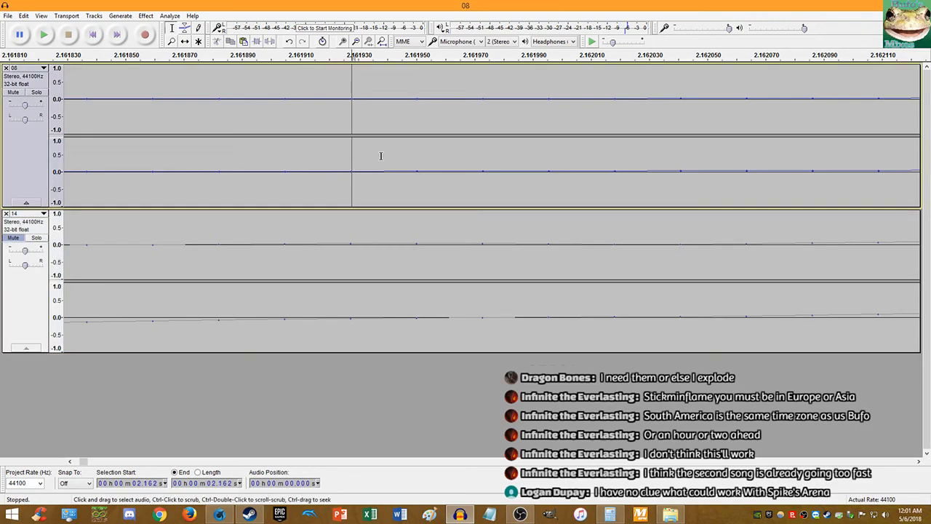
key(ctrl+i)
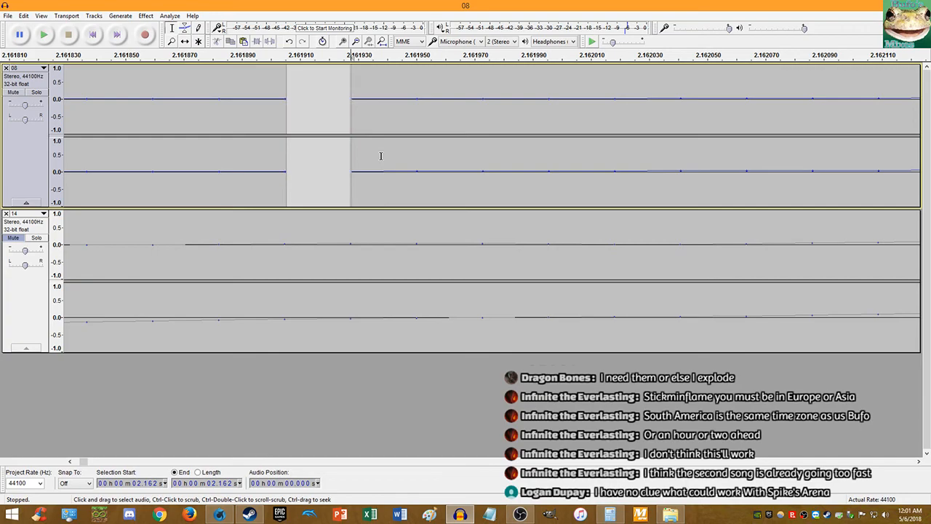
Step: Switch to Media Player Classic, listen to spike-s-arena.mp3 with a pause in between, and close the player
click(676, 516)
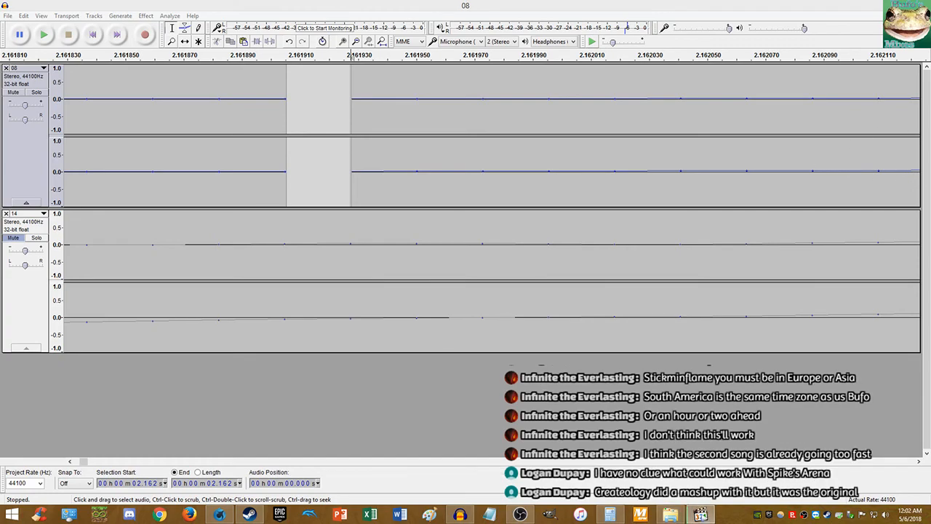
key(alt+Tab)
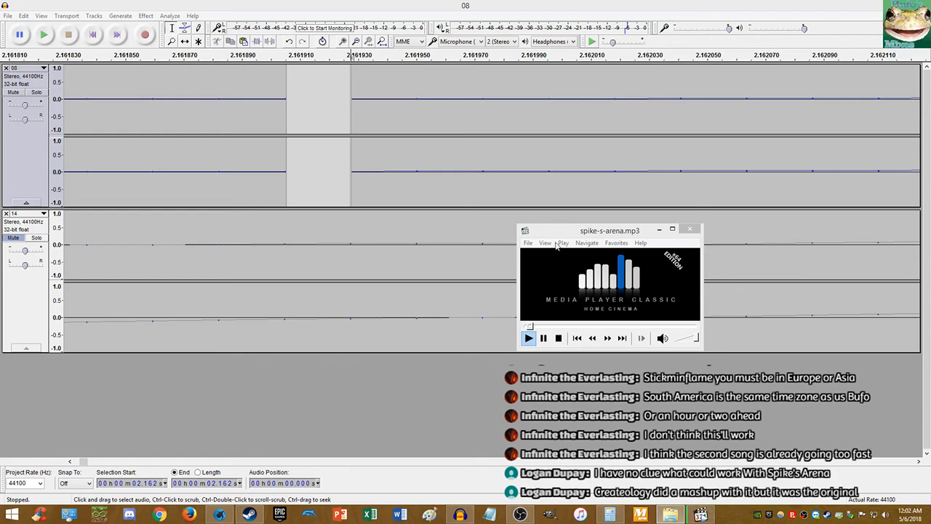
drag(562, 237, 485, 230)
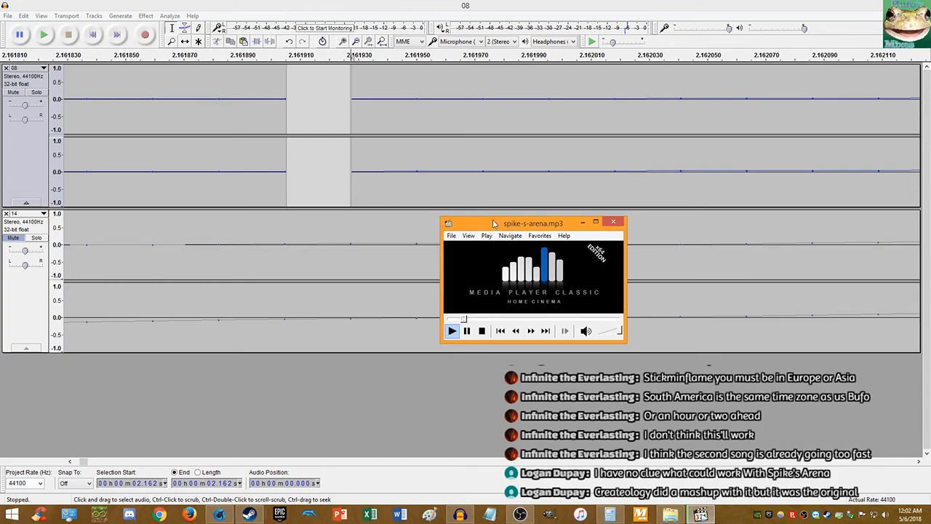
drag(493, 224, 456, 227)
click(428, 333)
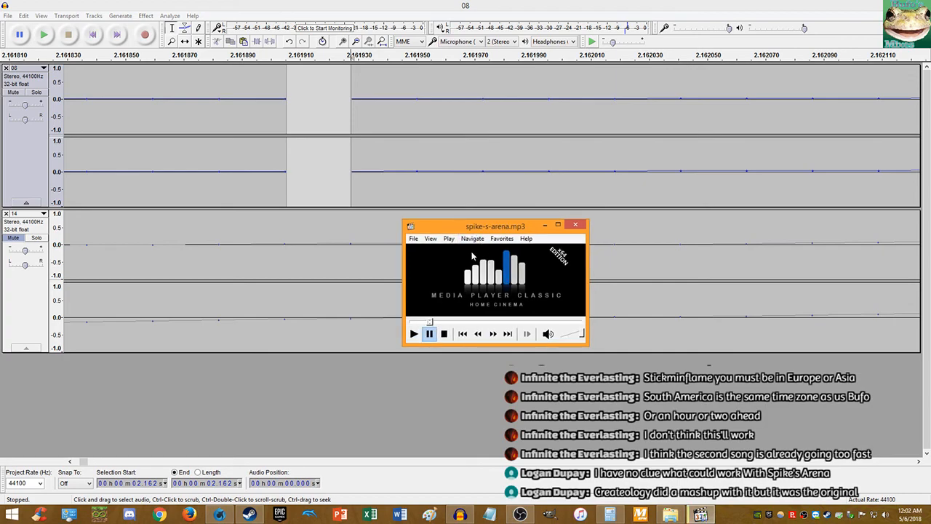
click(222, 513)
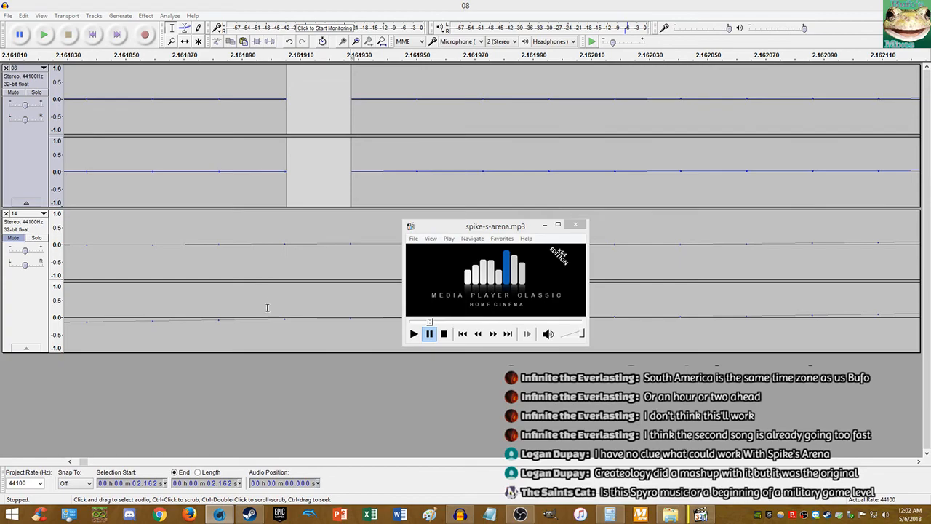
click(437, 293)
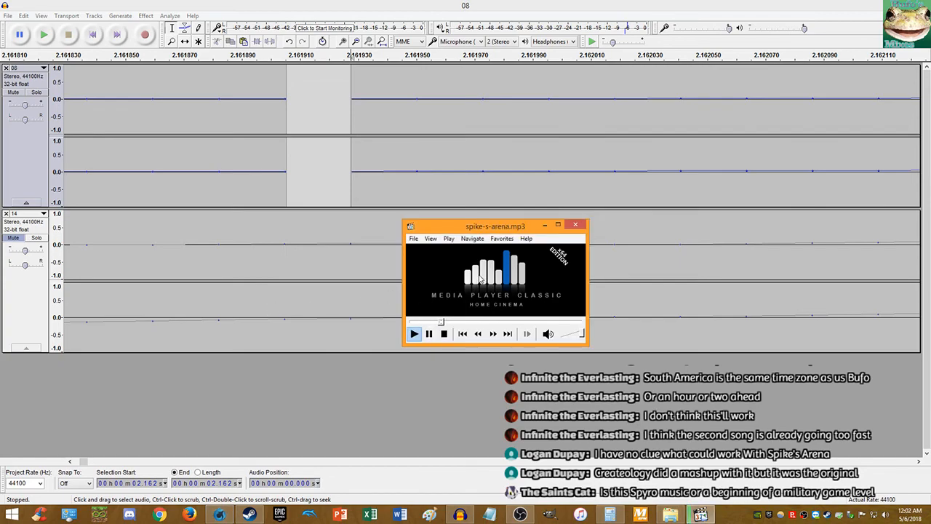
click(575, 227)
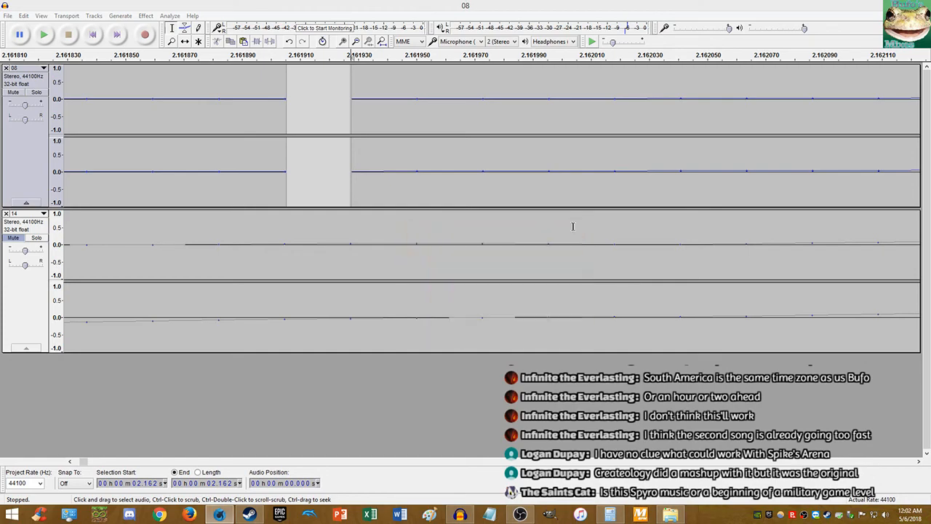
Step: Unmute track 14, mute track 08 and return the cursor to the project start
click(347, 233)
click(352, 232)
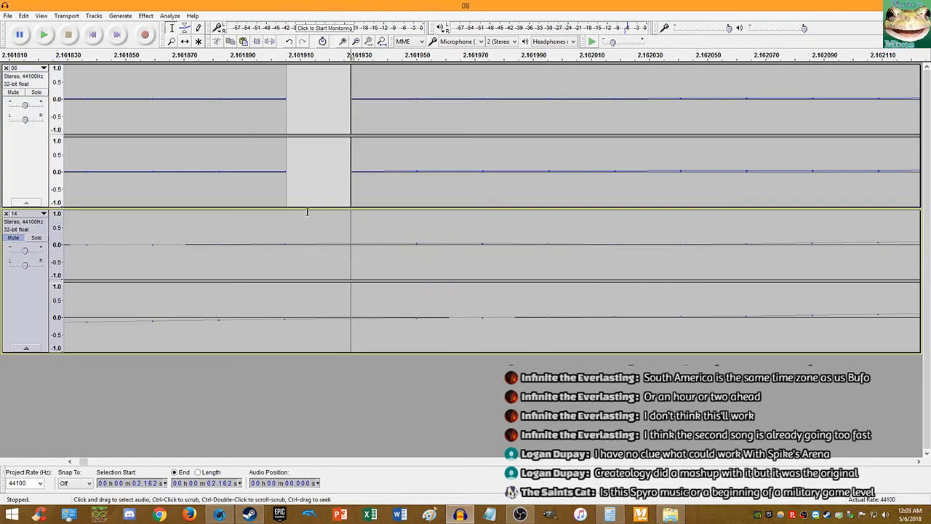
ctrl+scroll(226, 136, down, 16)
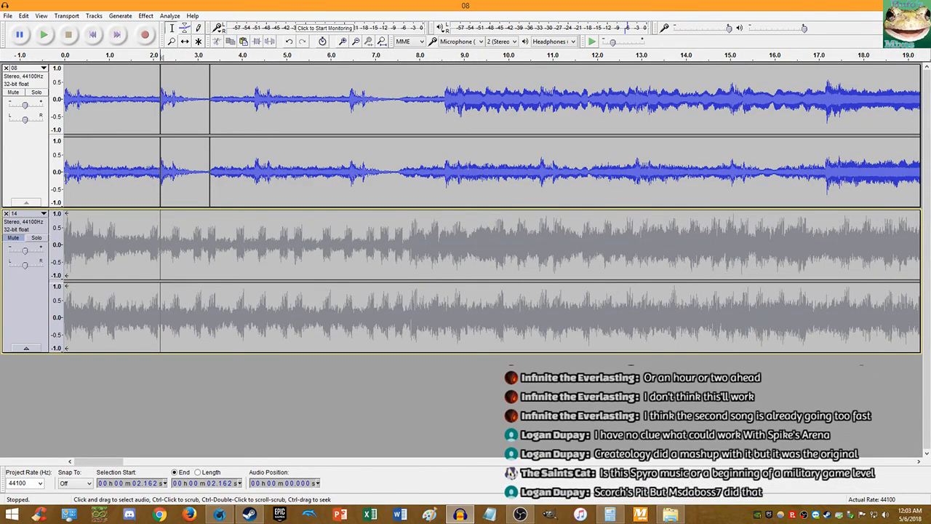
click(11, 238)
click(13, 93)
click(92, 35)
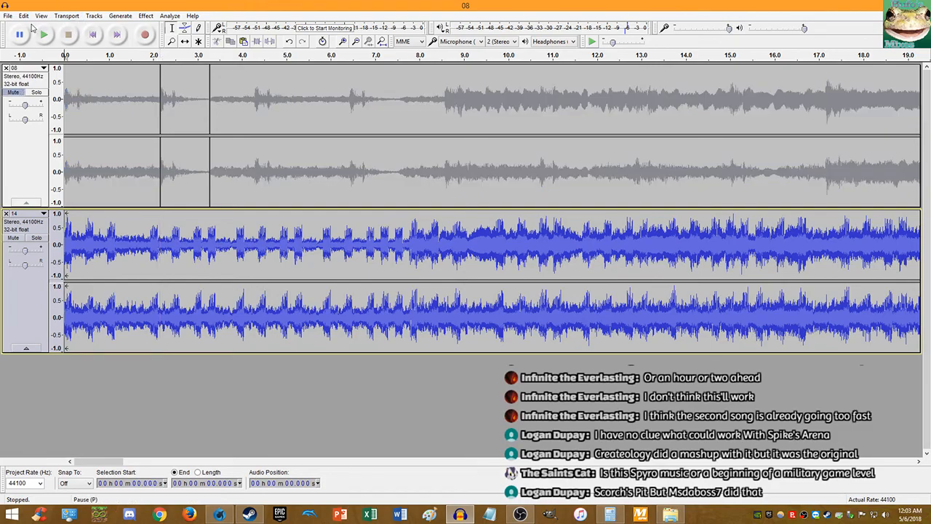
Step: Play track 14 from the start several times to find where its opening beat pattern repeats, then stop playback
click(43, 34)
ctrl+scroll(138, 108, up, 2)
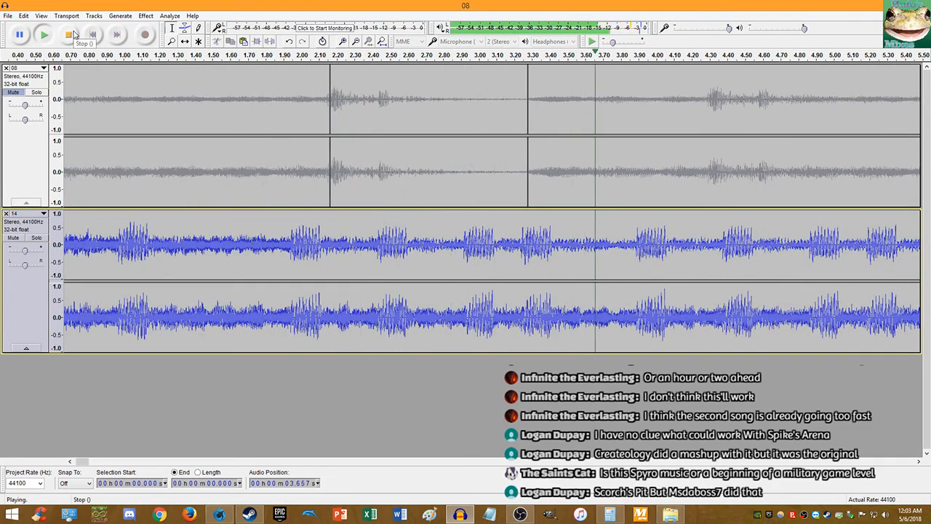
click(69, 35)
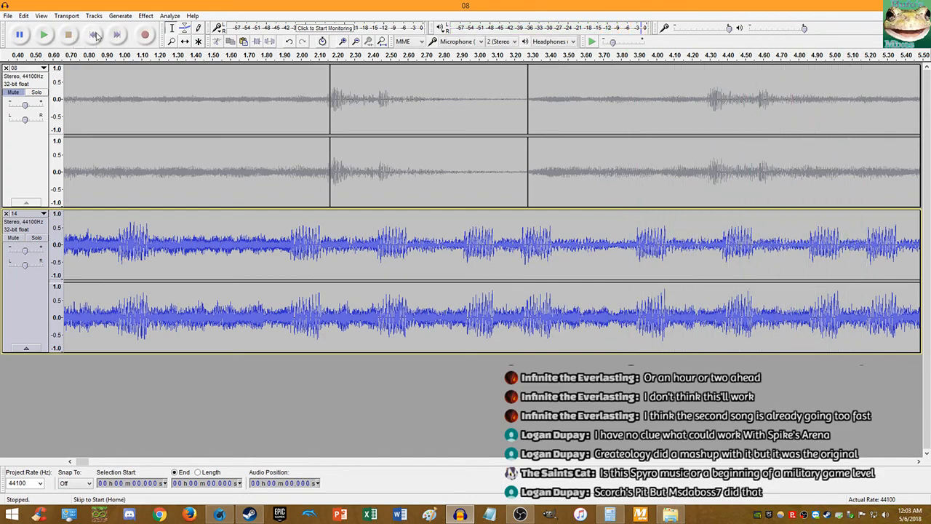
click(94, 35)
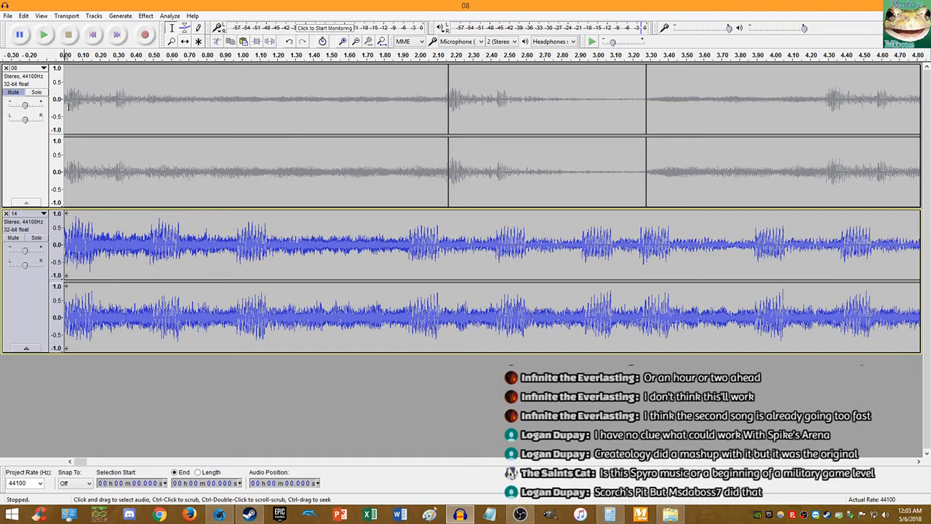
click(44, 34)
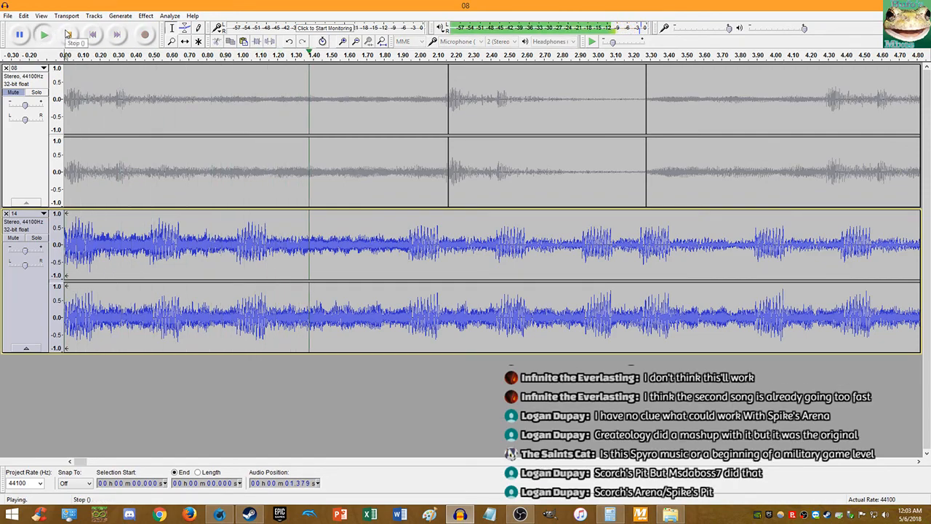
click(66, 34)
click(43, 35)
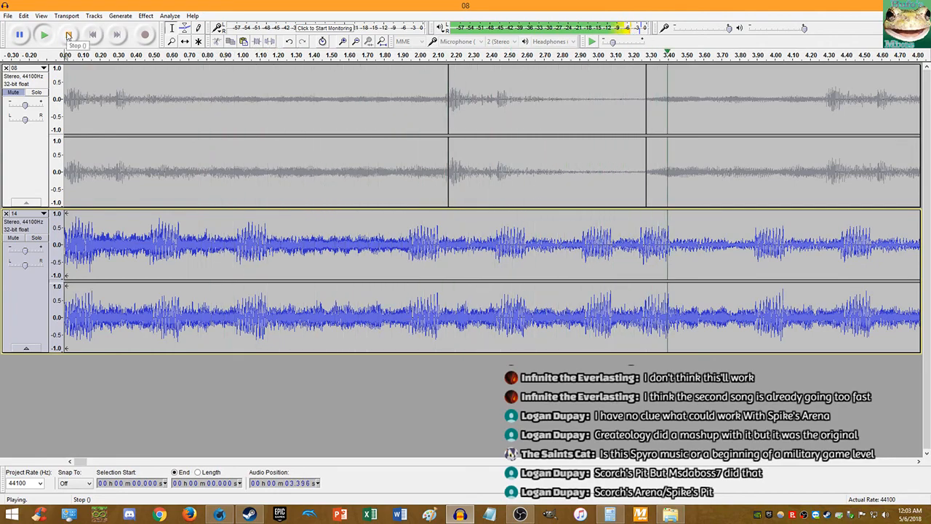
click(68, 35)
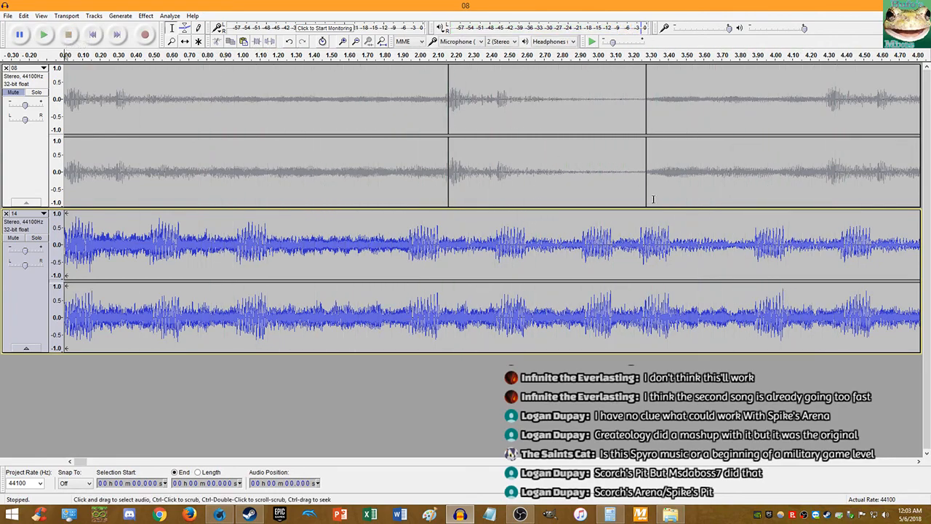
Step: Play track 14 from the beat at 3.897 s to check the start of the repeated pattern, then stop playback
click(757, 240)
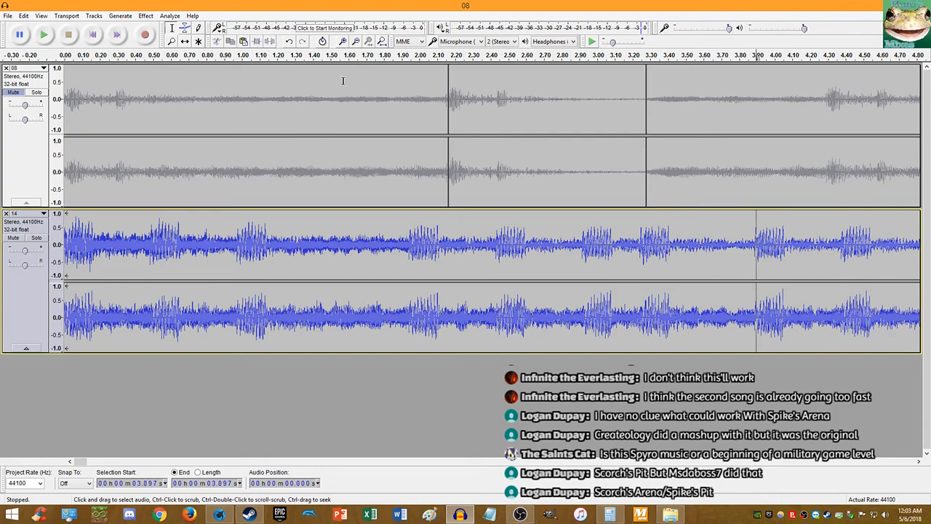
click(383, 44)
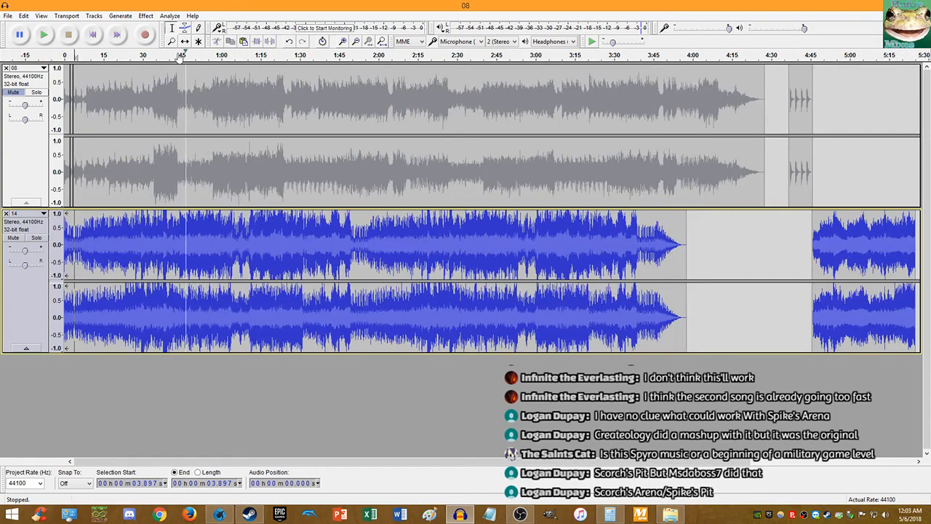
click(44, 34)
scroll(95, 176, up, 5)
scroll(95, 176, up, 1)
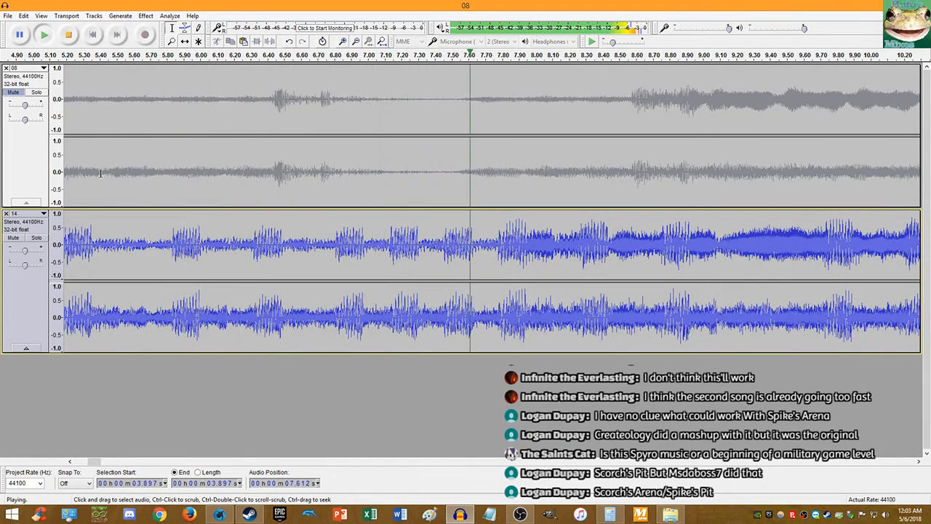
key(space)
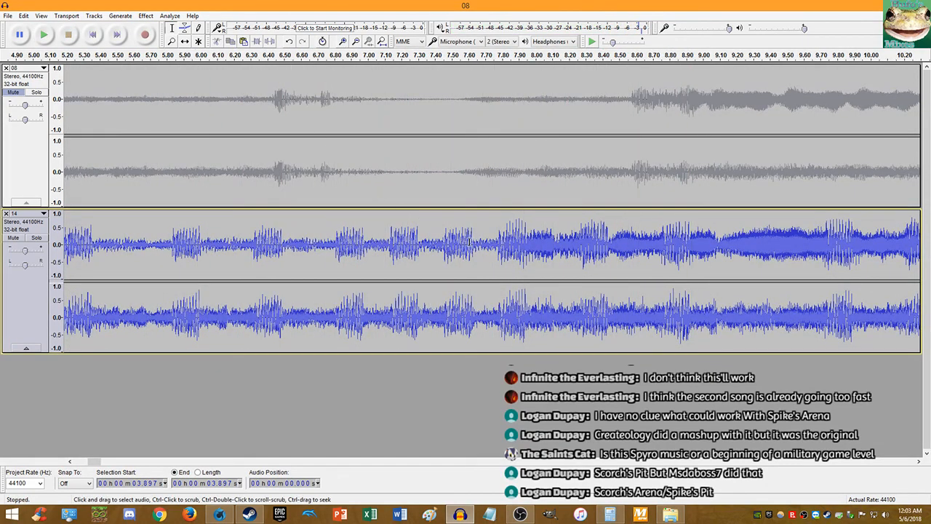
Step: Place the cursor at the beat's zero crossing in track 14 at 3.891 s
key(Home)
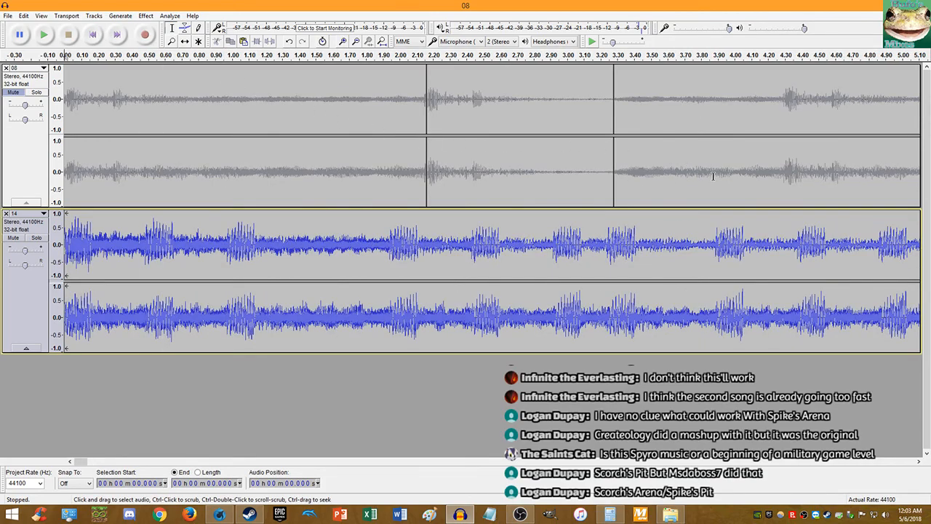
scroll(728, 233, up, 5)
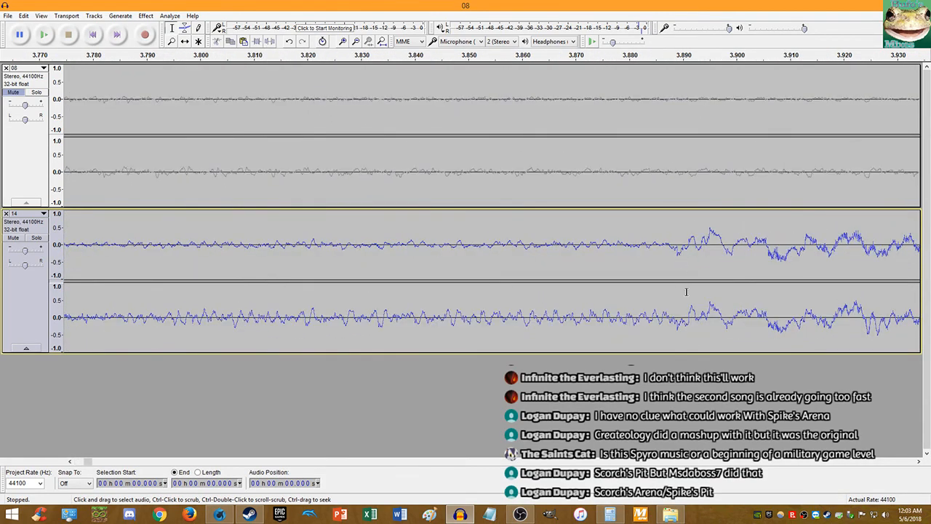
scroll(703, 321, up, 9)
scroll(703, 321, up, 1)
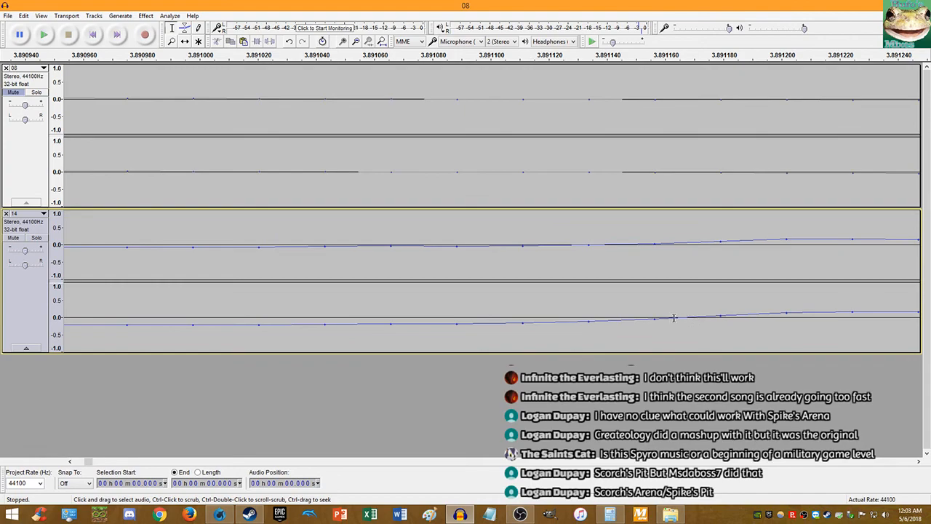
click(655, 320)
click(590, 249)
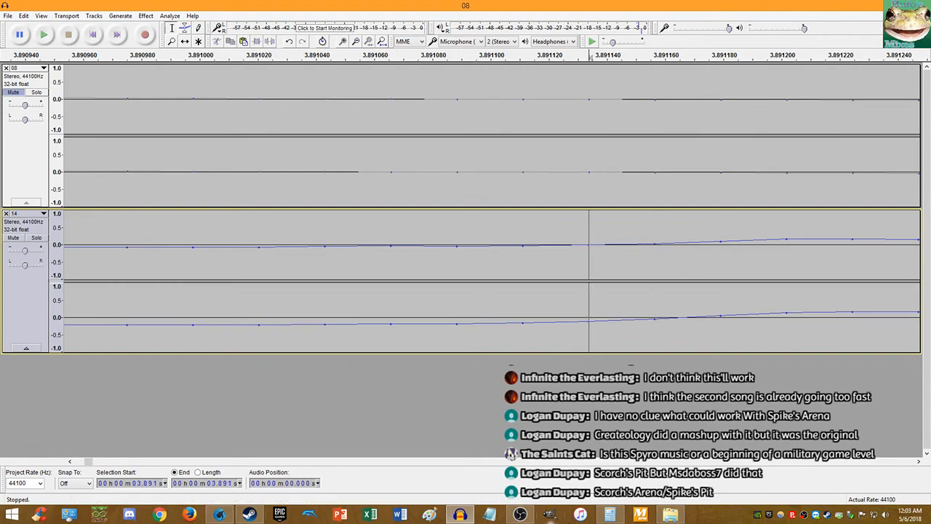
Step: Switch to Calculator and enter track 14's pattern length, 3.89114
click(610, 515)
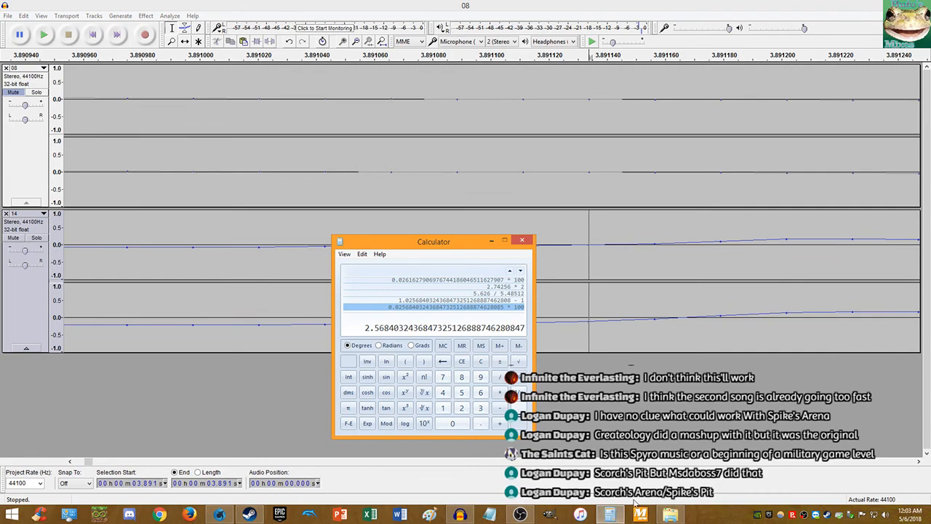
text(3.89)
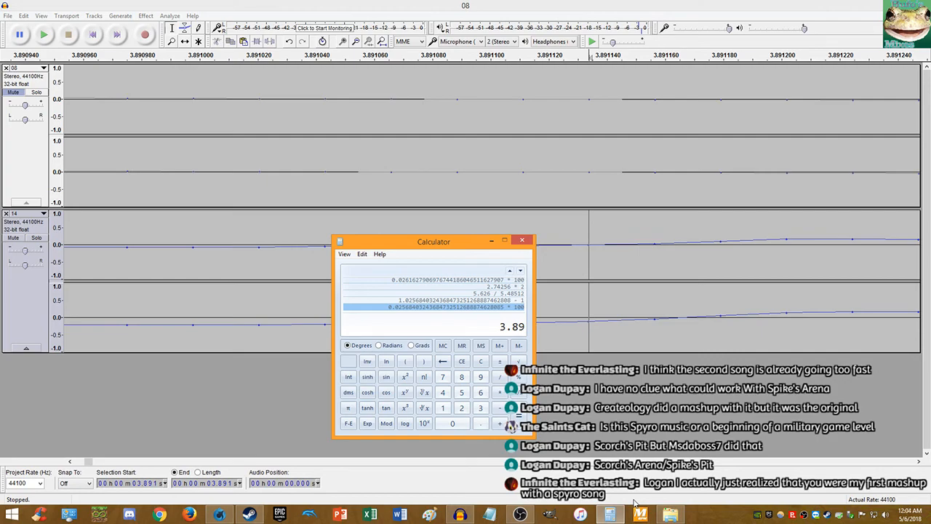
text(114)
Step: Mute track 14, unmute track 08 and return the cursor to the project start
click(19, 242)
click(13, 98)
click(13, 95)
click(92, 35)
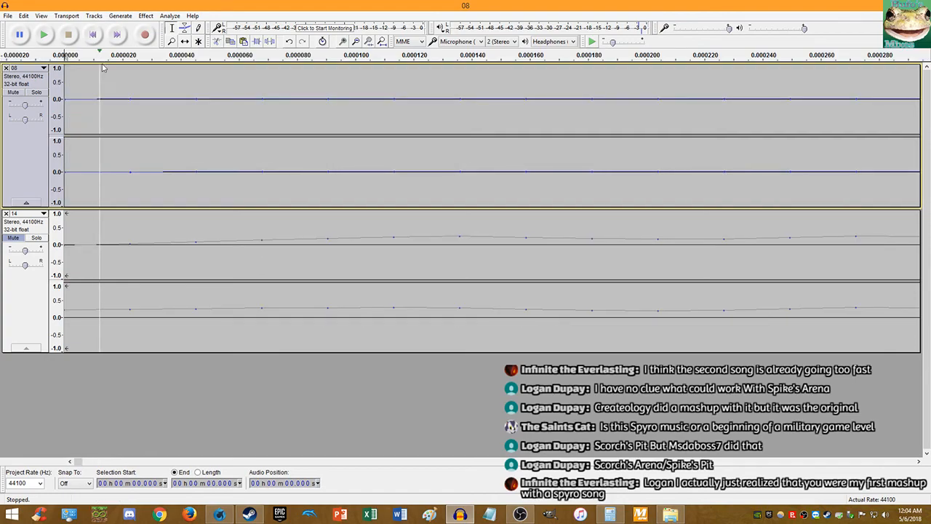
Step: Play track 08 from the start through its opening section to find the matching beat pattern, then stop playback
key(space)
scroll(150, 223, down, 15)
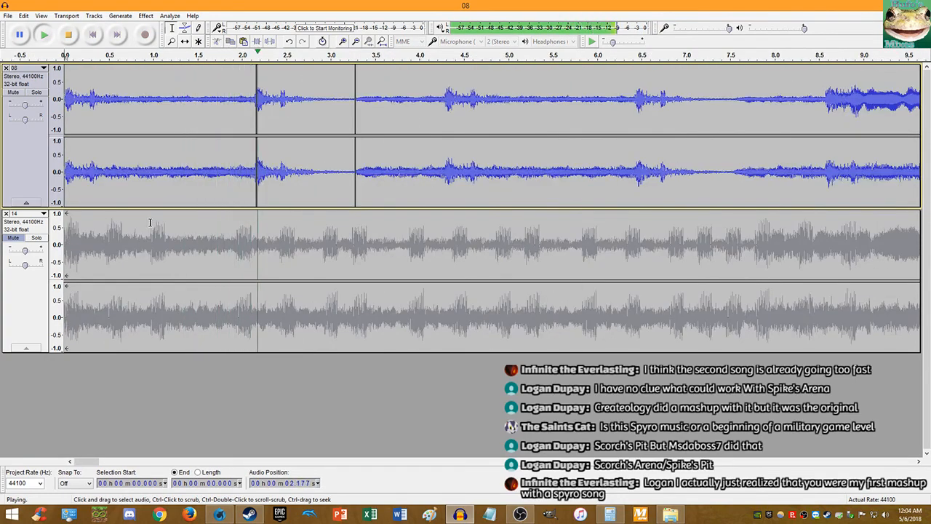
scroll(150, 223, down, 1)
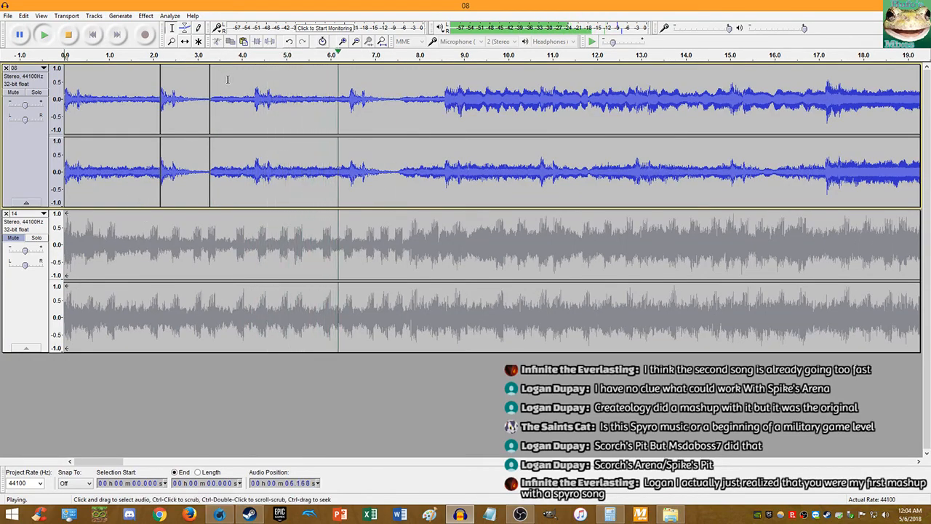
scroll(224, 80, up, 1)
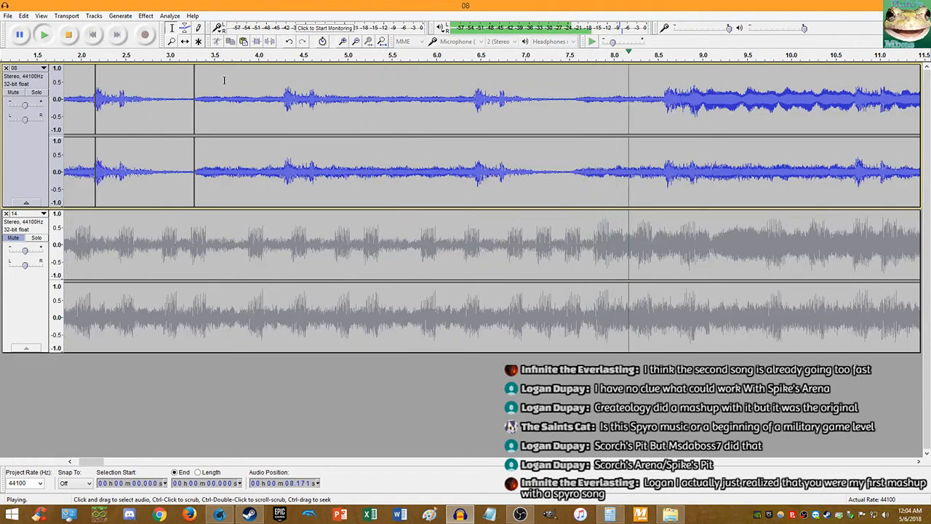
click(68, 35)
click(44, 35)
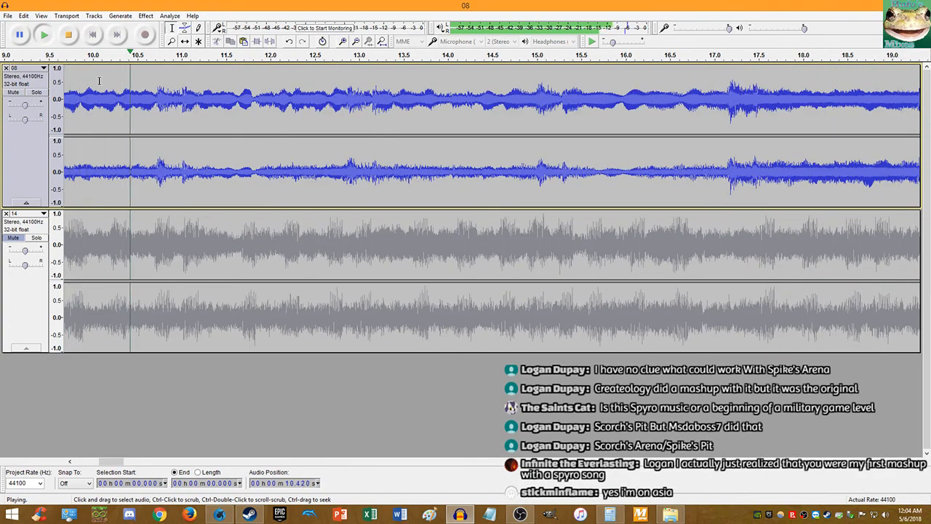
click(69, 35)
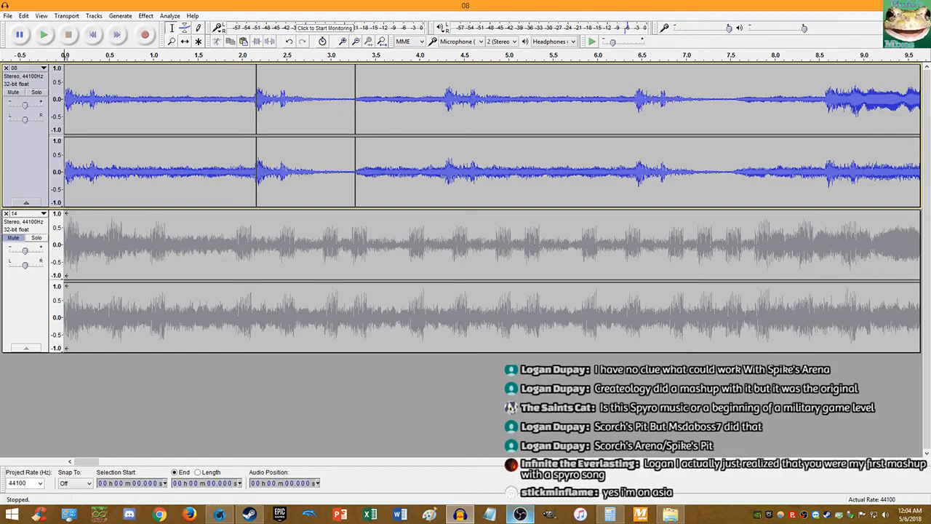
Step: Place the cursor in track 14 level with track 08's second split at 3.278 s
click(610, 514)
right_click(507, 321)
click(528, 328)
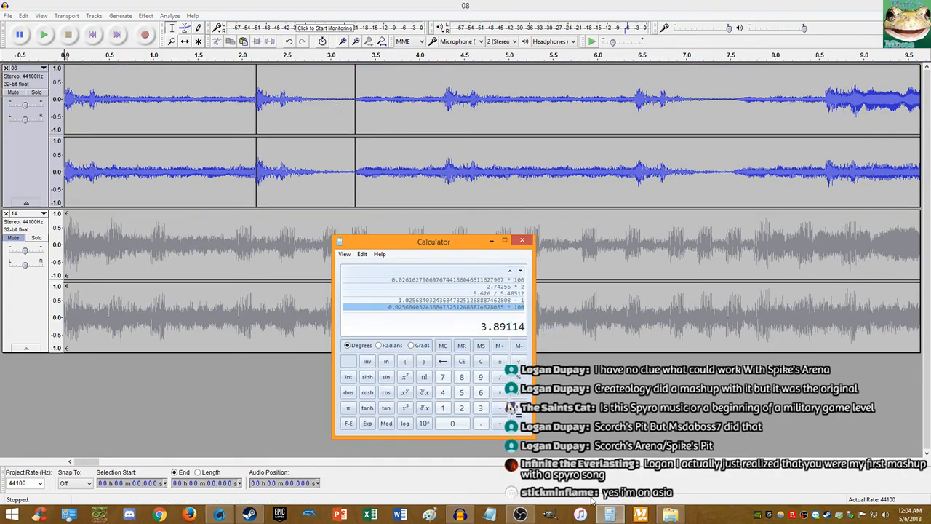
click(522, 4)
scroll(354, 223, up, 4)
scroll(335, 226, up, 6)
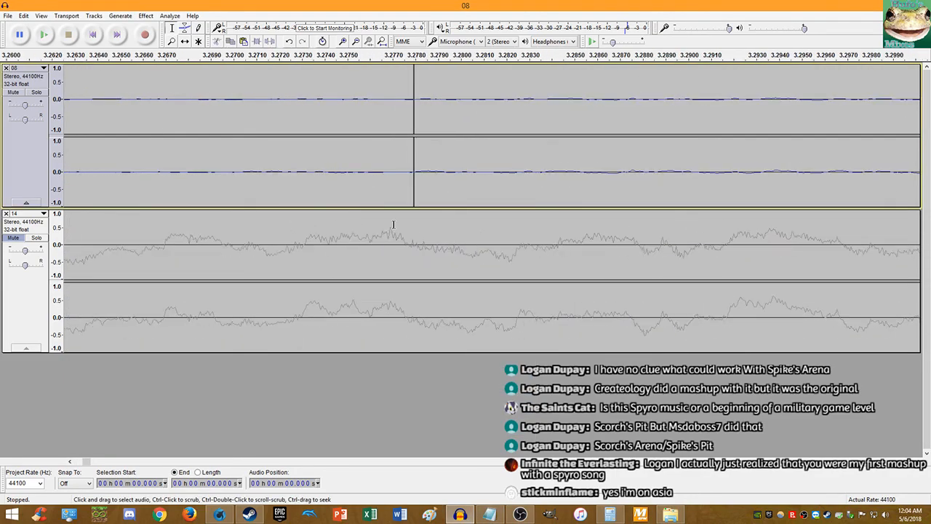
click(433, 227)
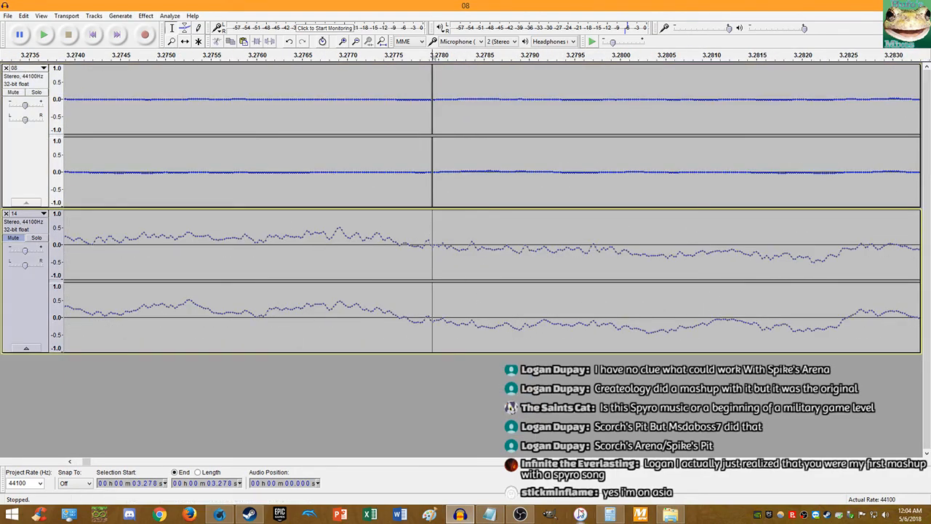
Step: In Calculator, divide 3.89114 by the exact position of track 08's second split, 3.27791
key(alt+Tab)
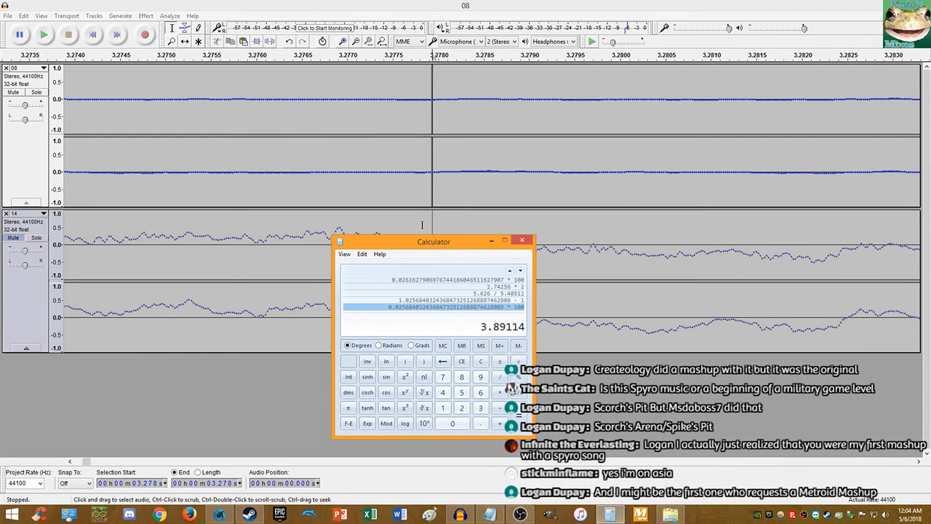
key(slash)
text(3.2)
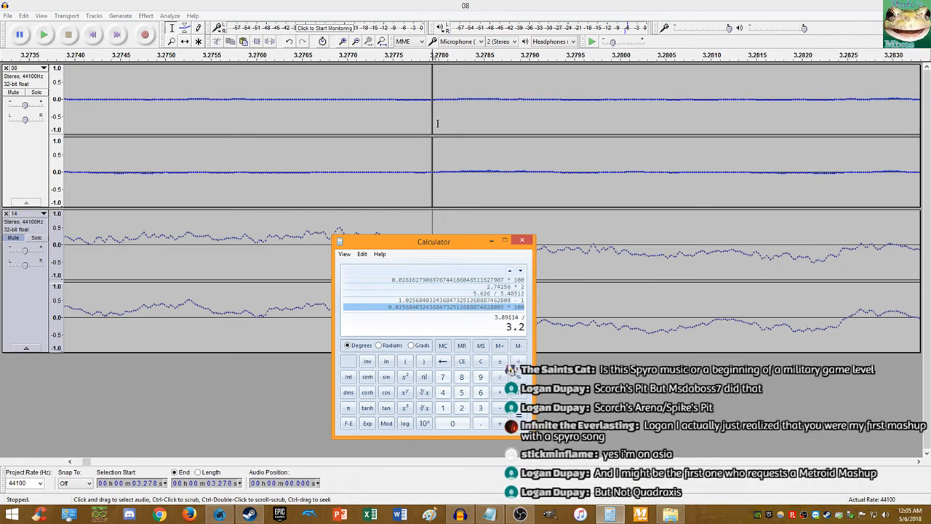
click(386, 13)
scroll(449, 181, up, 3)
scroll(288, 232, up, 2)
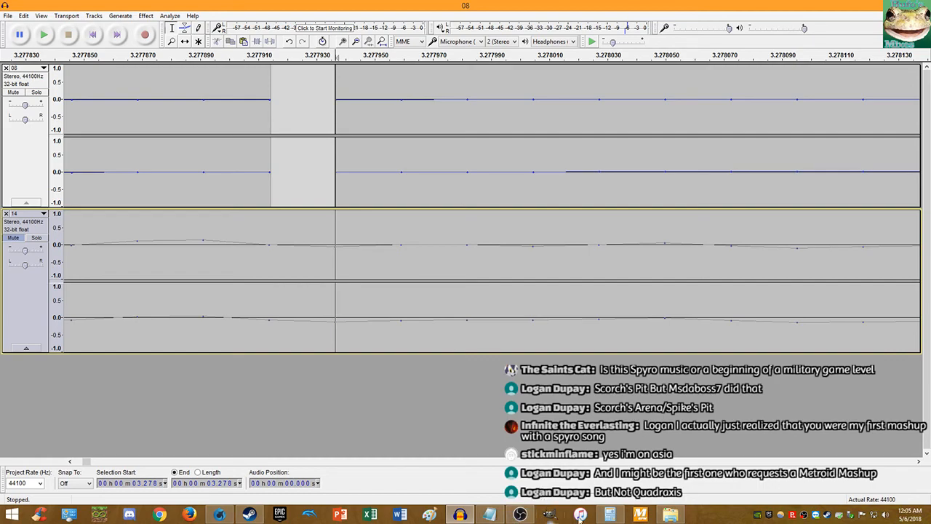
click(609, 514)
text(91)
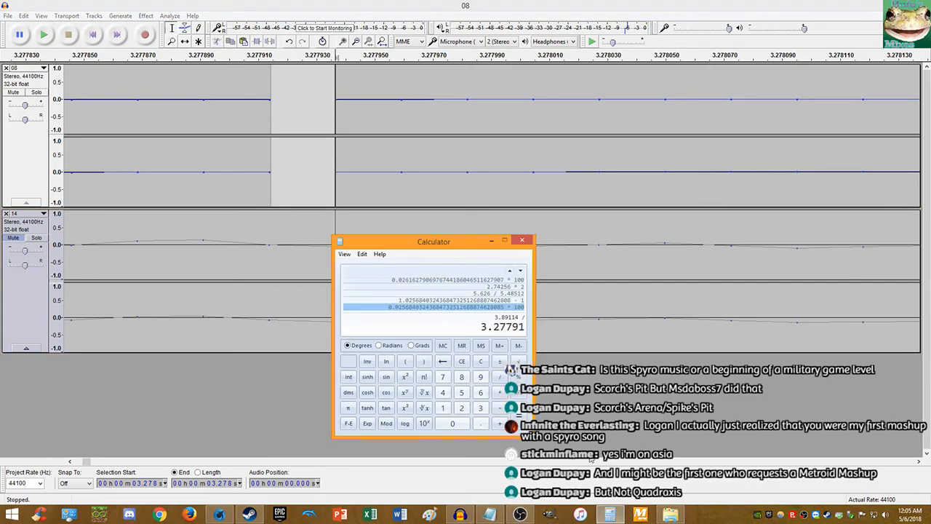
key(Return)
Step: Convert the ratio to a percentage change by subtracting 1 and multiplying by 100
text(-1)
key(Return)
text(*100)
key(Return)
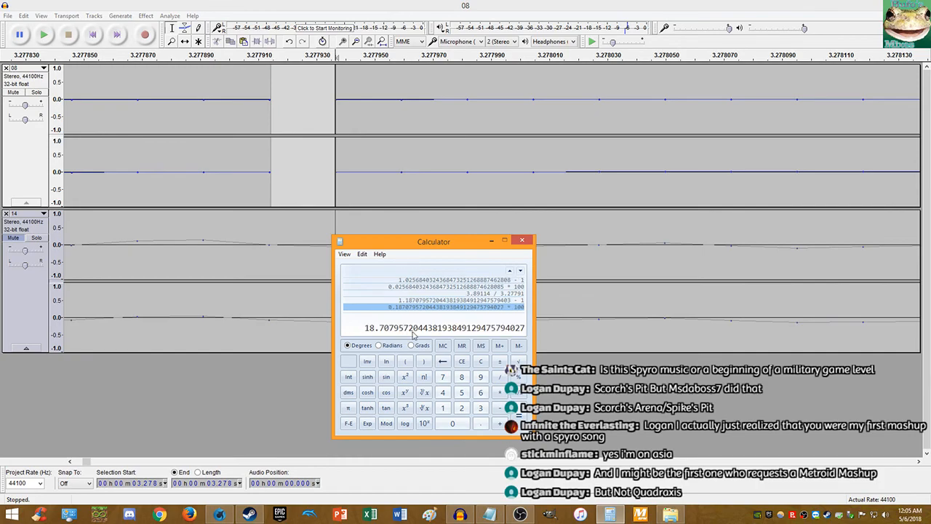
Step: Select the whole of track 14 and speed it up by the calculated 18.708 percent
click(309, 5)
click(294, 240)
key(End)
key(shift+Home)
click(146, 15)
click(198, 113)
click(493, 296)
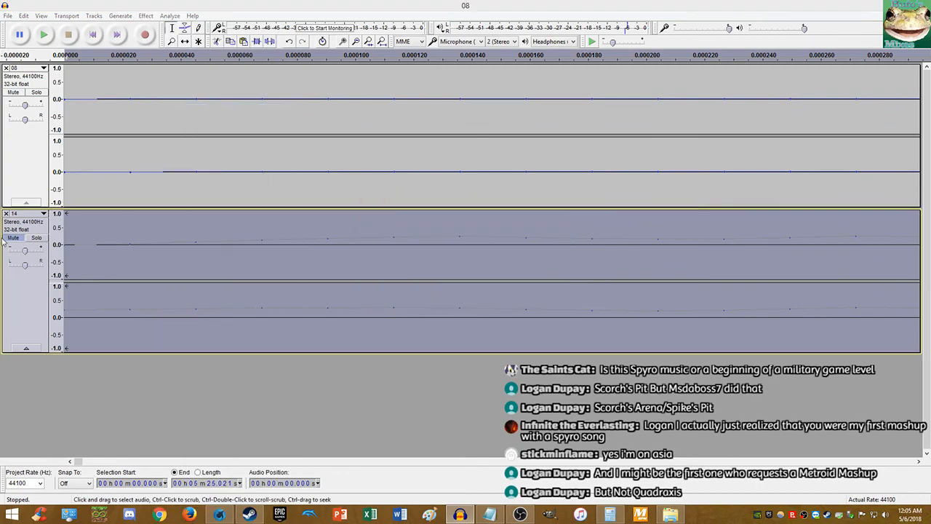
Step: With track 14 unmuted, play both tracks from the start, lower track 14's gain slightly and stop playback
click(44, 35)
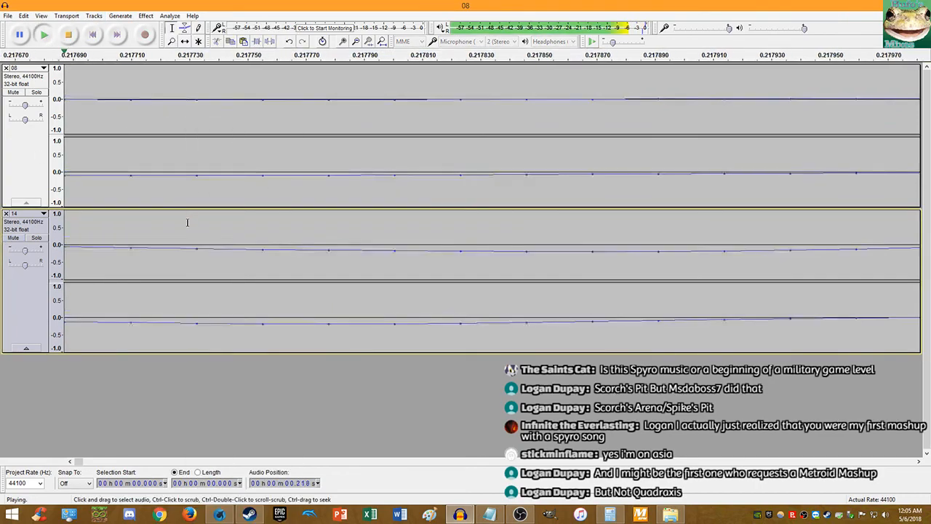
scroll(155, 195, up, 1)
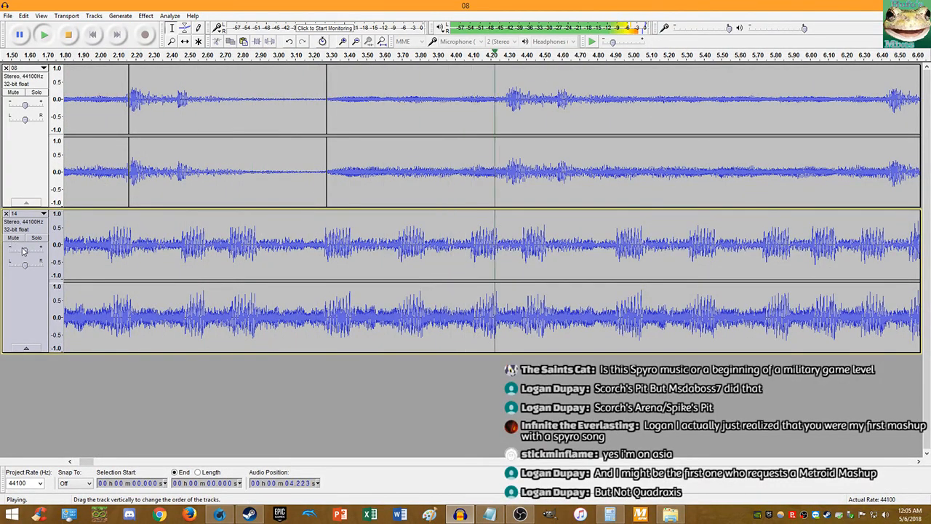
drag(24, 250, 16, 259)
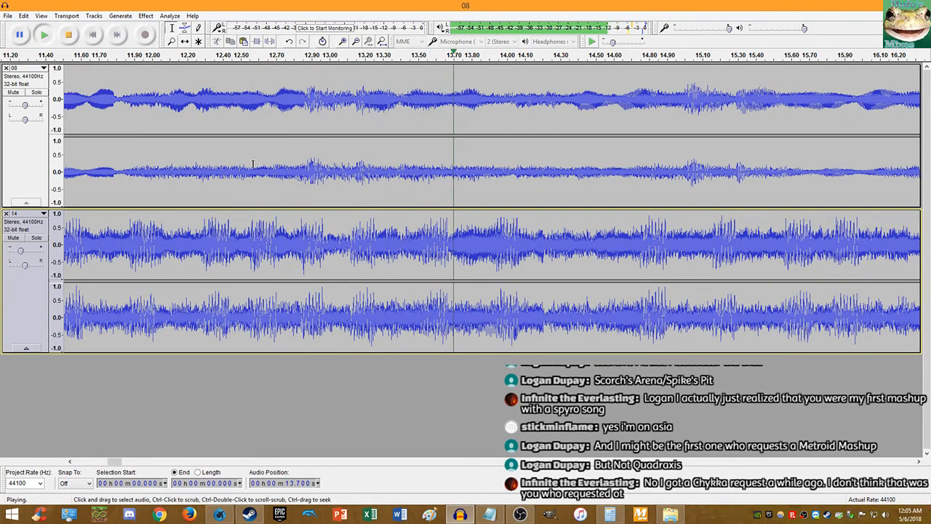
click(67, 35)
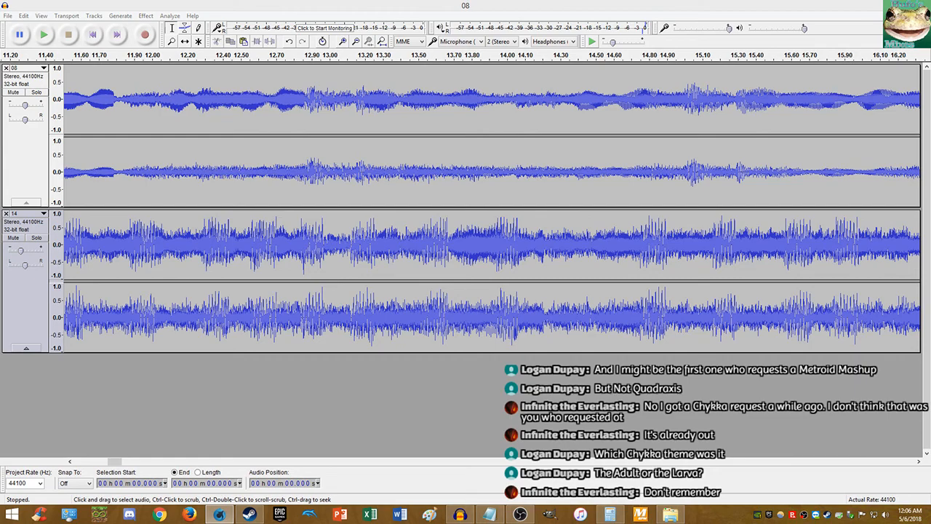
Step: Bring the Firefox window onto this screen and look through the YouTube video "Metroid Mix: Chykka Pupa" and its description
drag(930, 52, 372, 31)
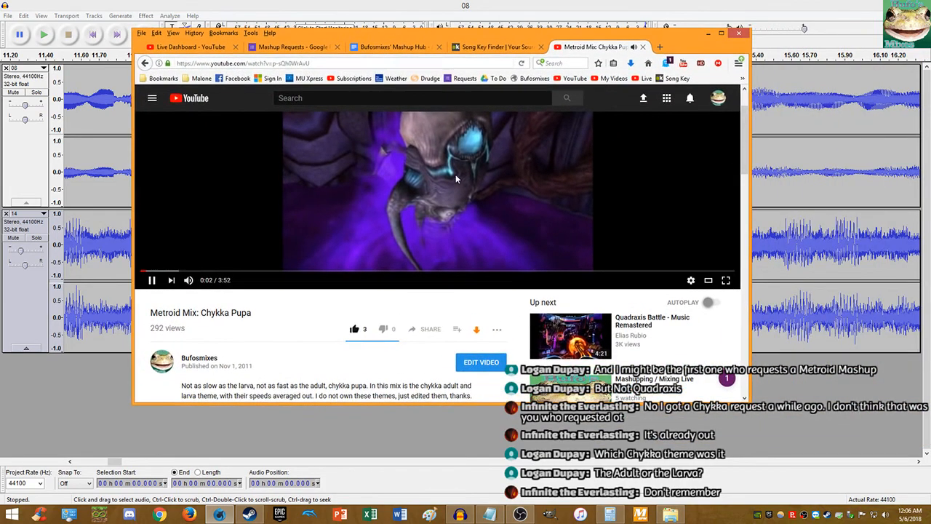
scroll(454, 171, down, 1)
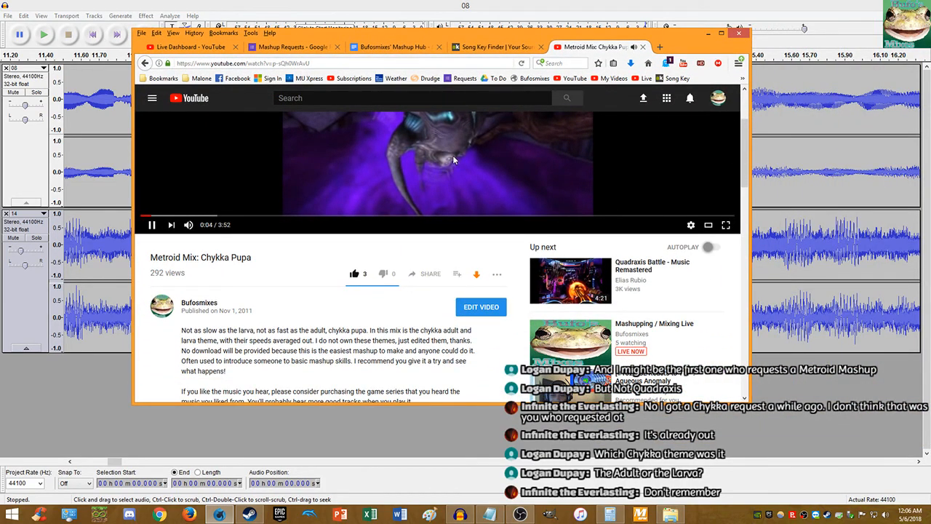
scroll(441, 186, up, 2)
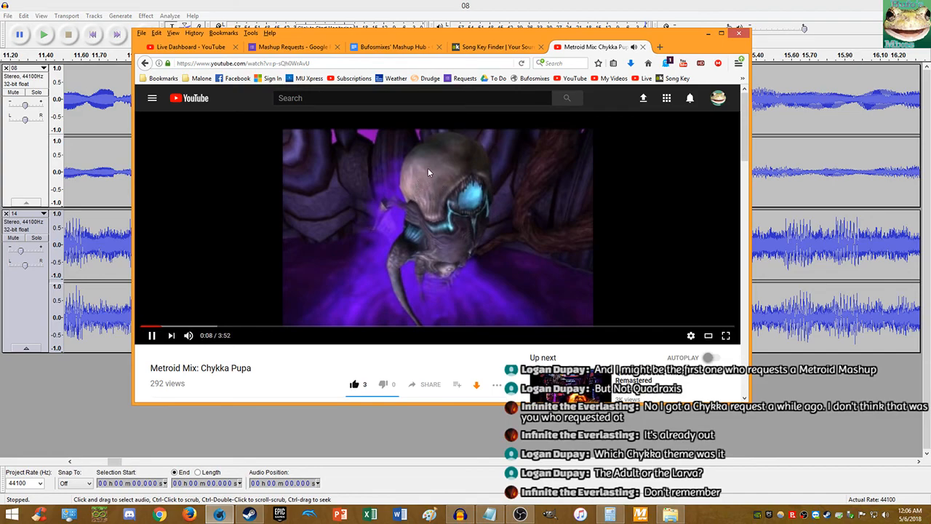
scroll(430, 173, down, 1)
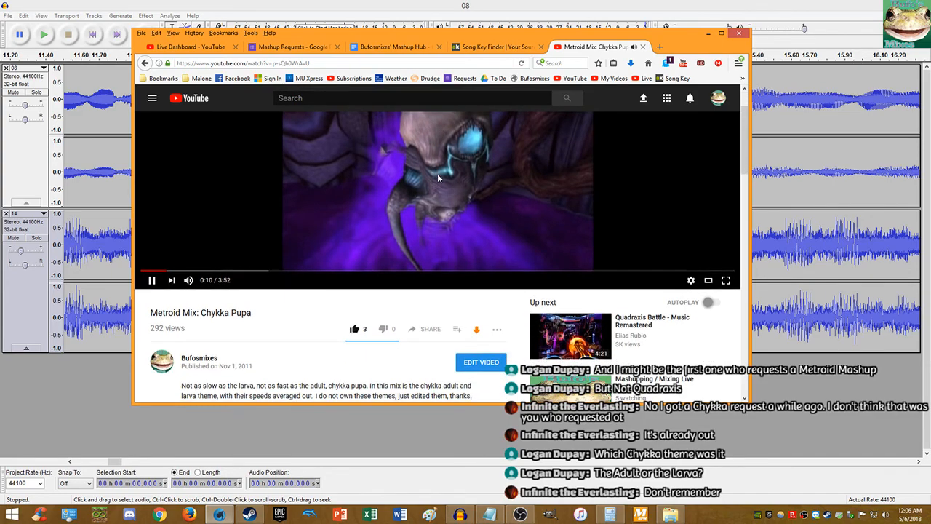
Step: Open the suggested video "Quadraxis Battle - Music Remastered", listen from shortly after its start and pause it
click(623, 313)
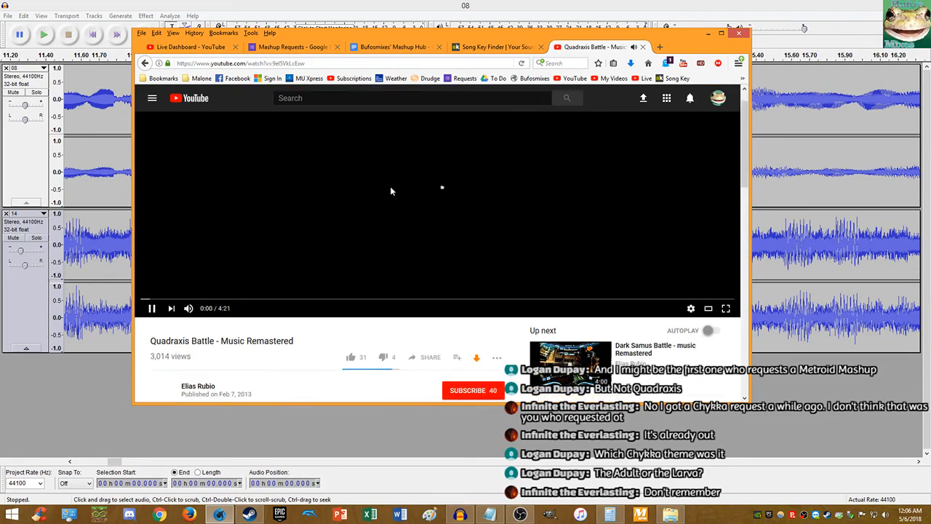
click(389, 187)
click(390, 190)
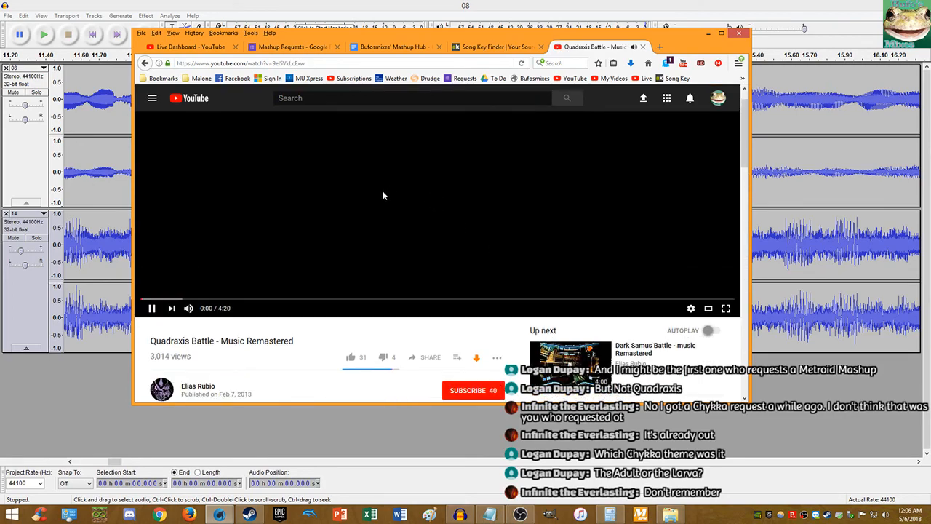
click(172, 299)
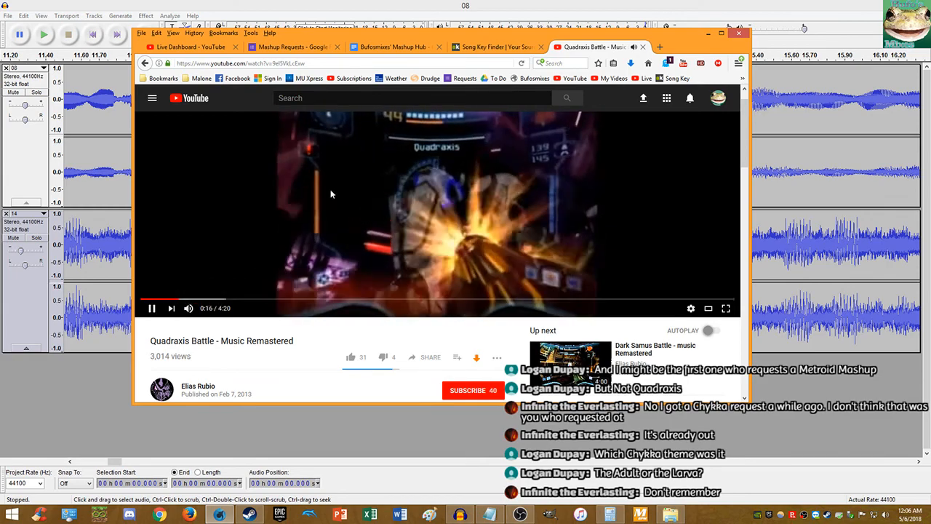
scroll(330, 193, down, 2)
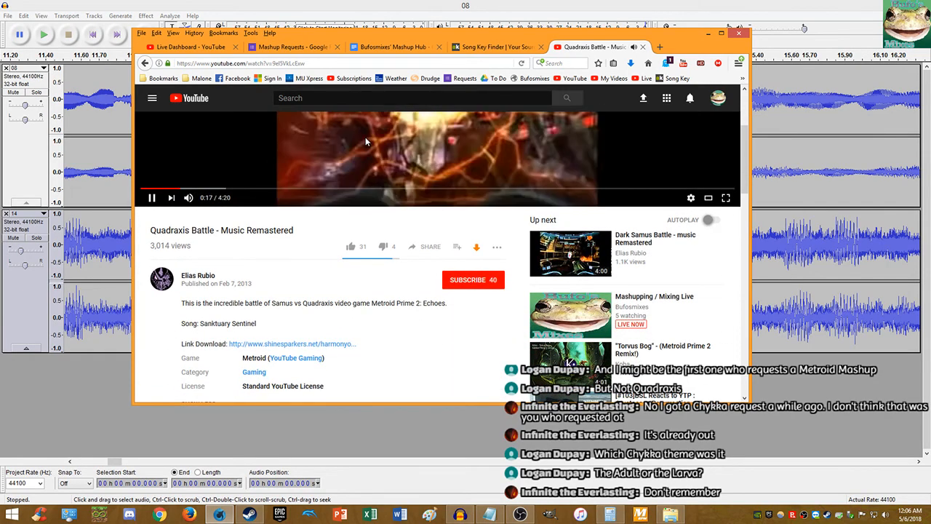
click(366, 140)
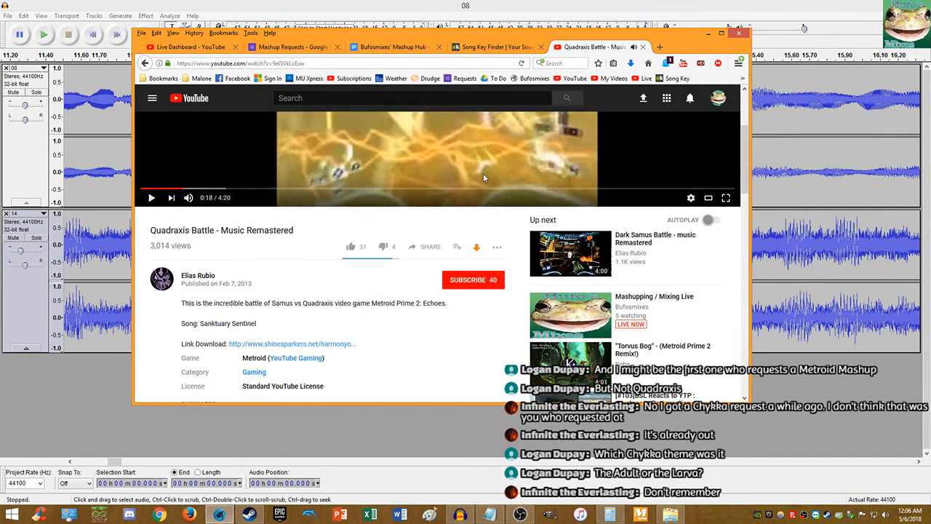
Step: Close the video's browser tab and move the Firefox window off this screen
scroll(477, 180, up, 2)
middle_click(585, 47)
drag(585, 47, 930, 120)
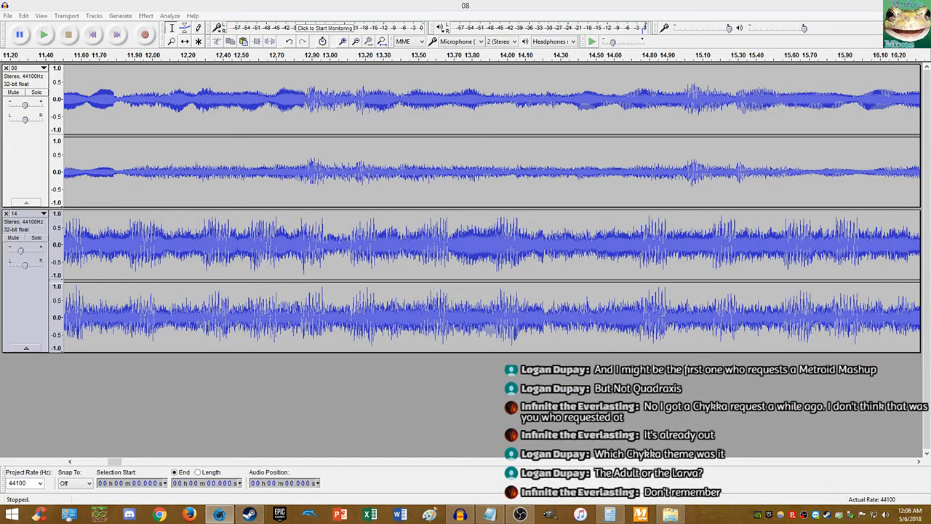
Step: Switch back to Audacity and play both tracks from 10.677 s to check their alignment, then stop playback
click(327, 5)
scroll(361, 181, down, 1)
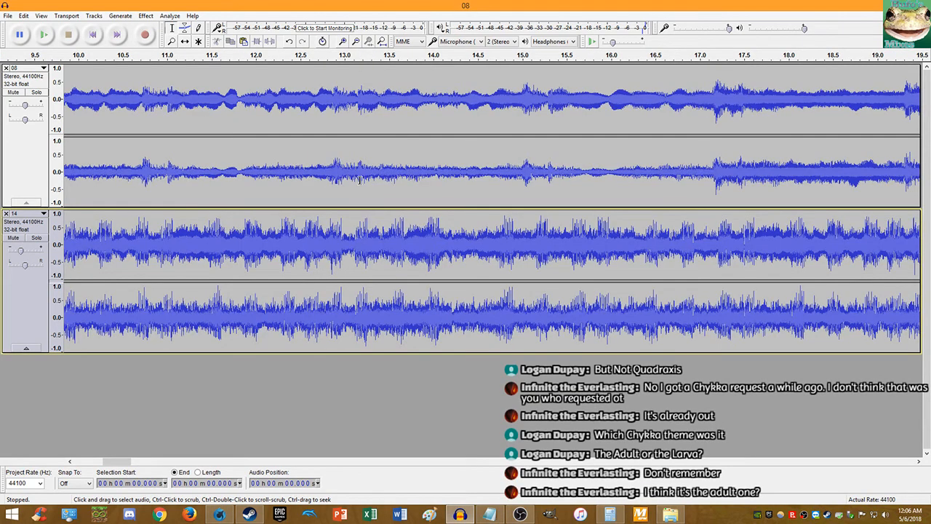
click(139, 173)
key(space)
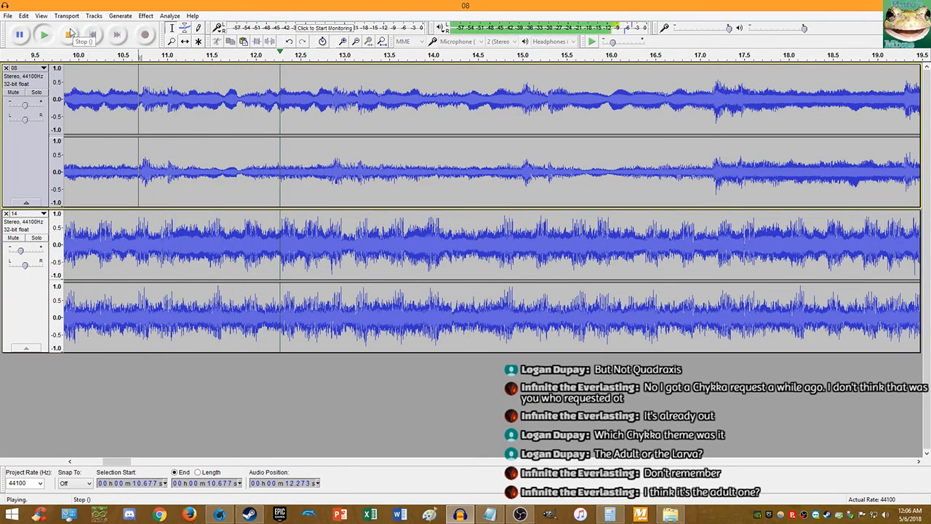
key(space)
click(23, 15)
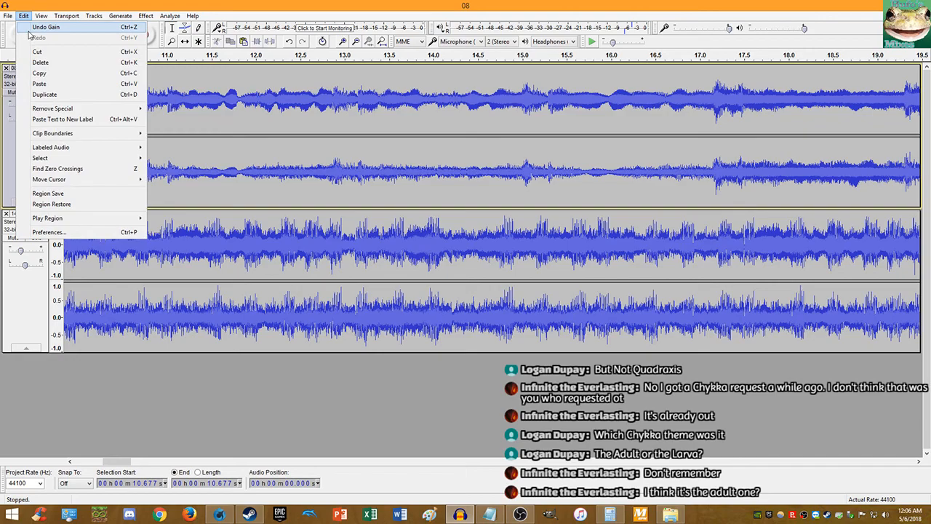
click(469, 8)
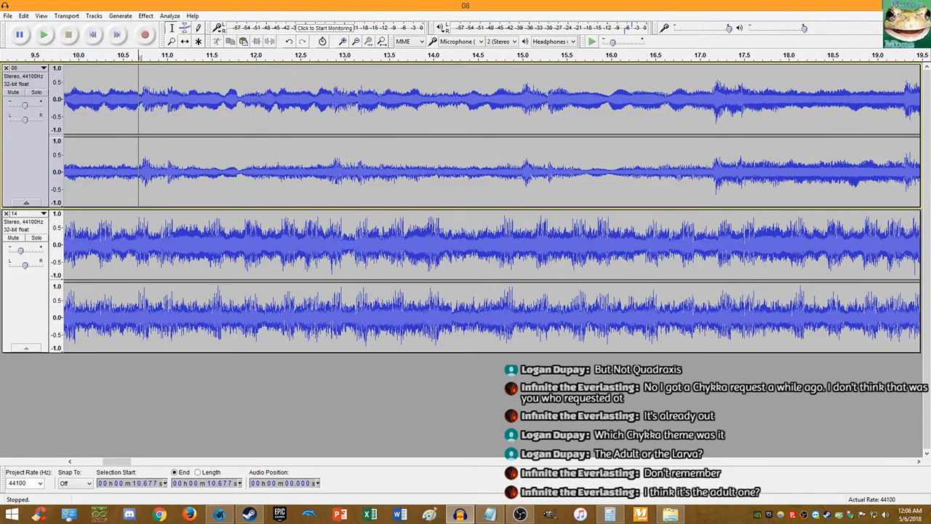
Step: Close the project holding tracks 08 and 14 without saving it
click(918, 4)
click(496, 255)
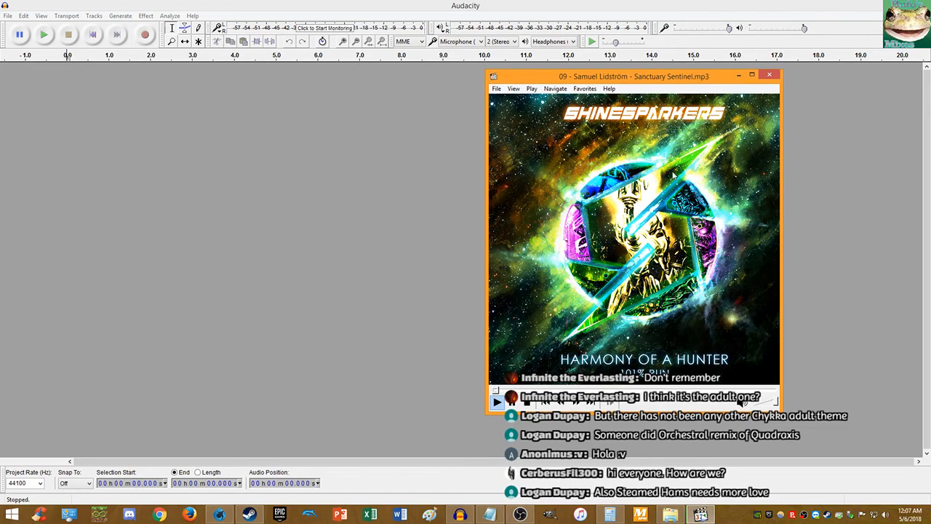
Step: Listen to the Sanctuary Sentinel MP3 in the media player, pausing and resuming it while repositioning the player window
drag(668, 180, 551, 192)
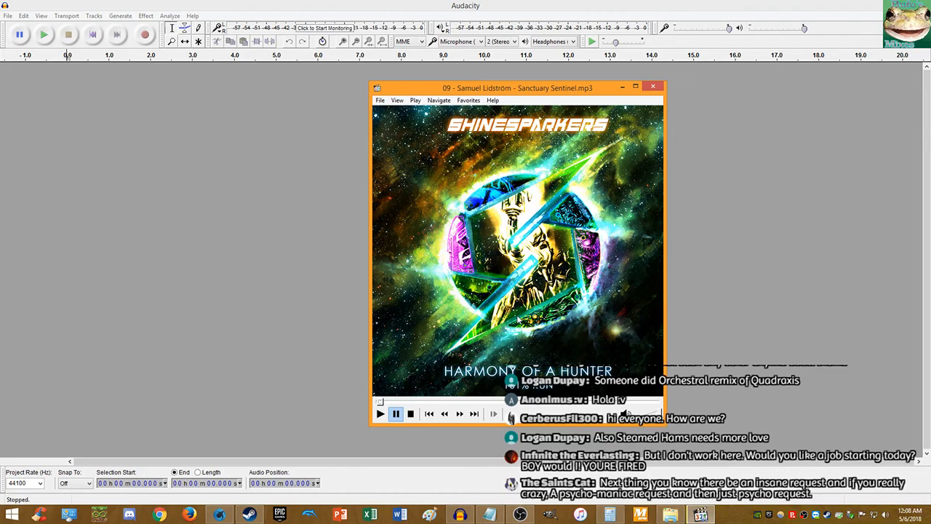
key(space)
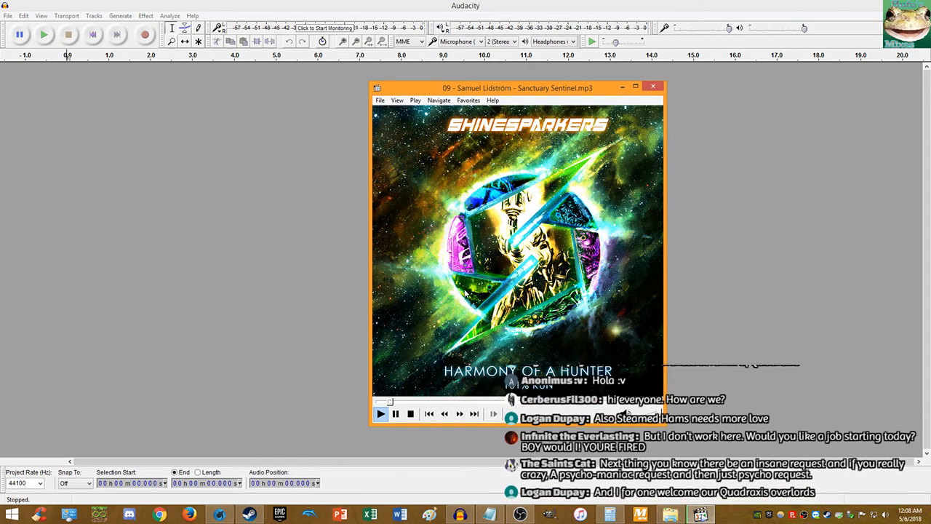
drag(454, 299, 392, 300)
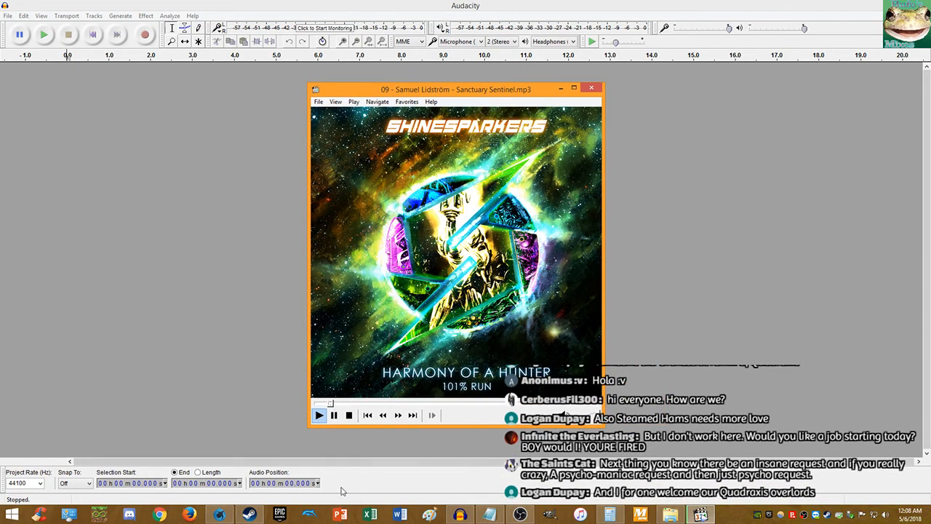
click(219, 514)
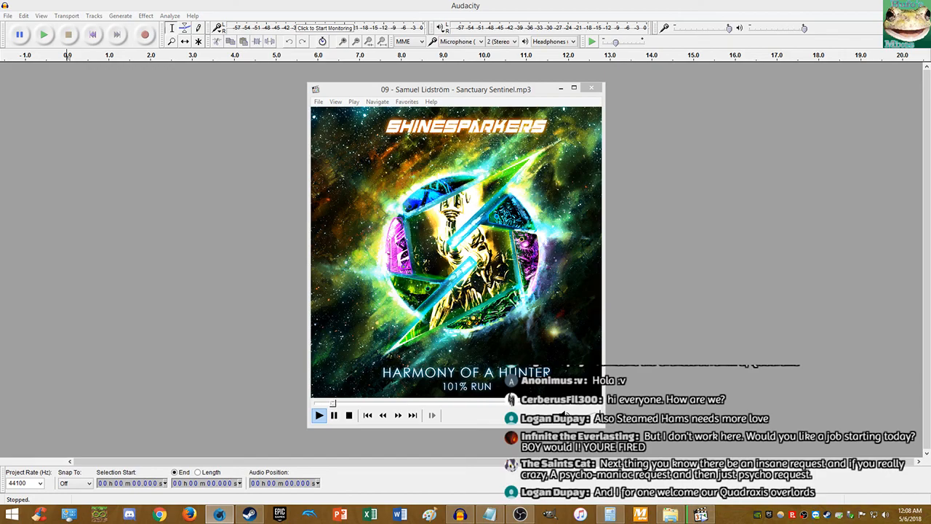
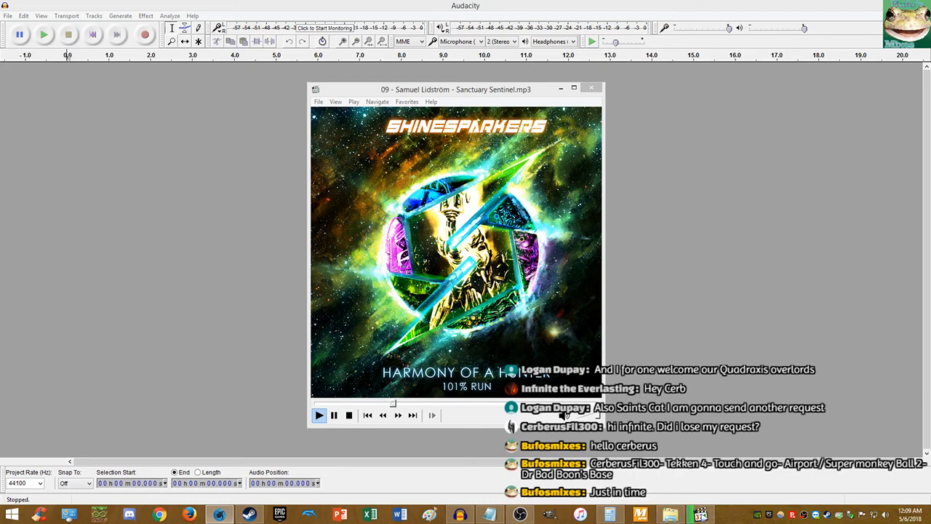
click(564, 416)
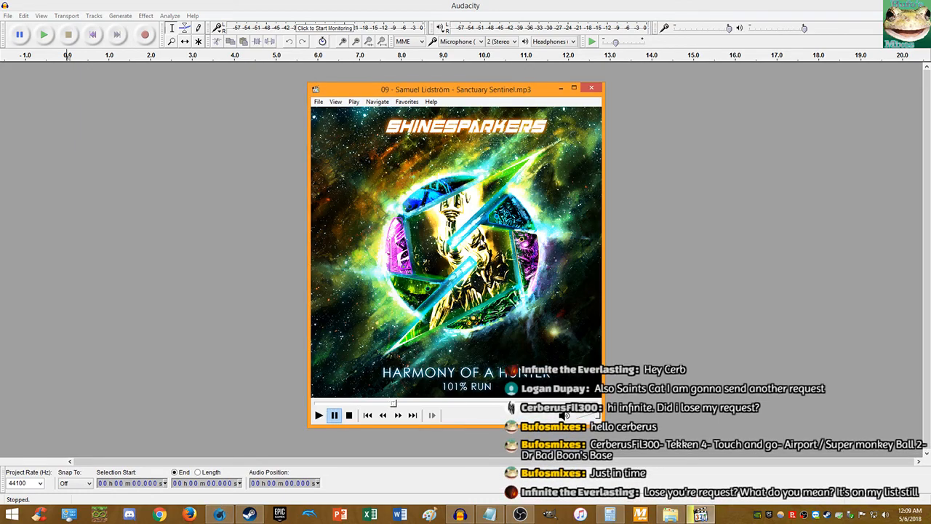
drag(430, 93, 438, 89)
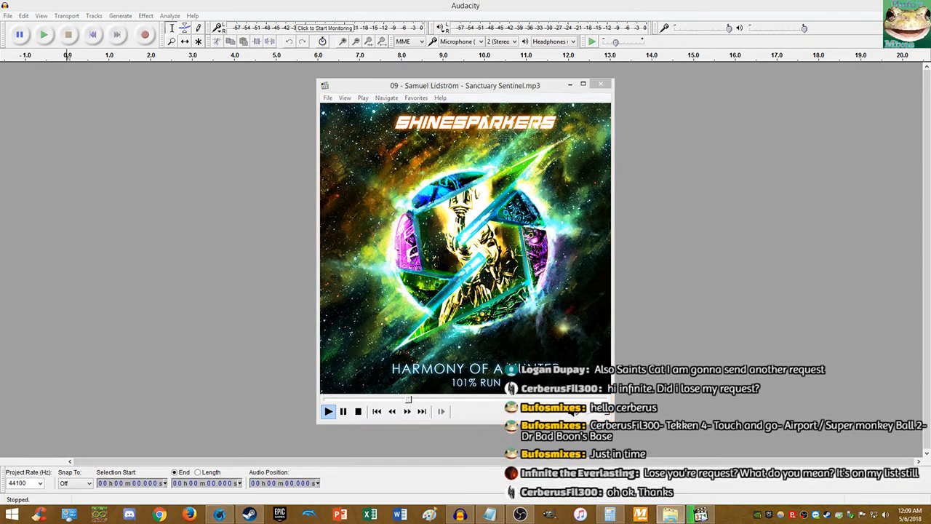
Step: Import the "1-15 touch and go" and "12 - Dr. Bad" audio files into the empty Audacity project and close the media player
drag(930, 146, 795, 161)
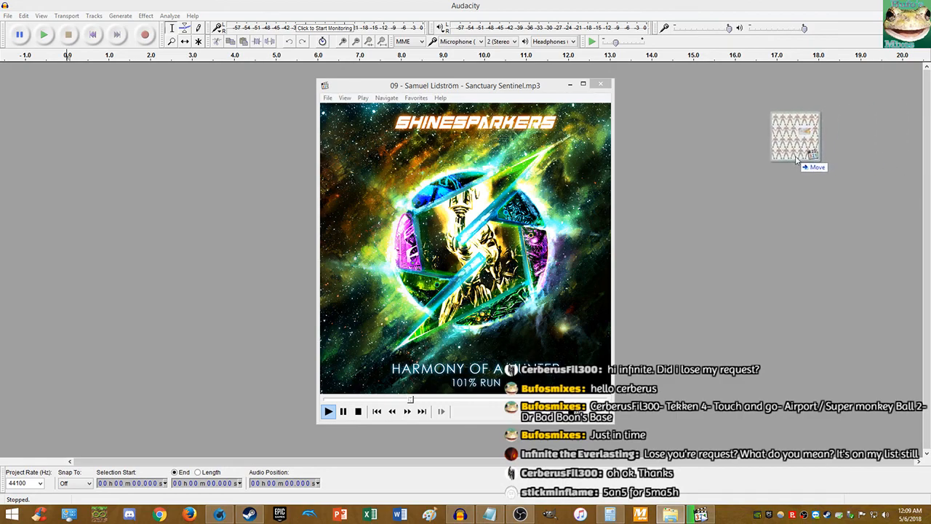
drag(930, 226, 790, 275)
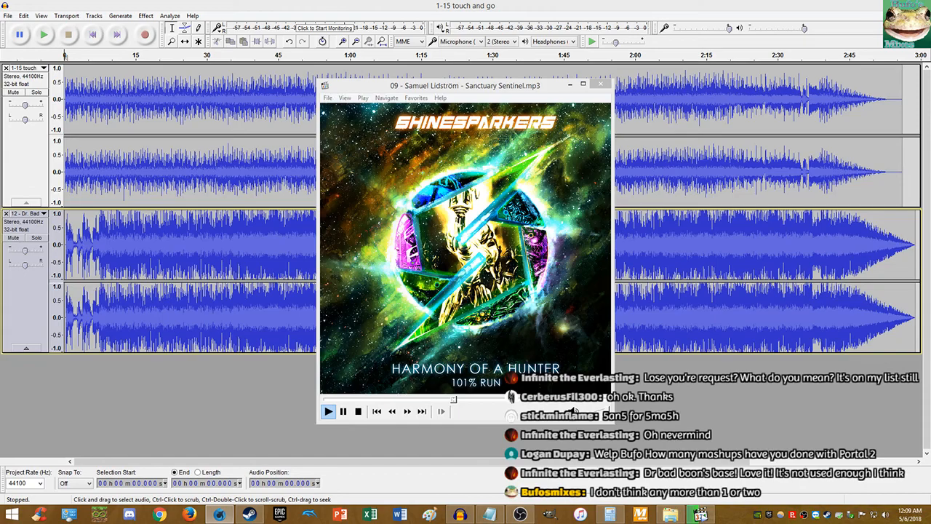
click(600, 84)
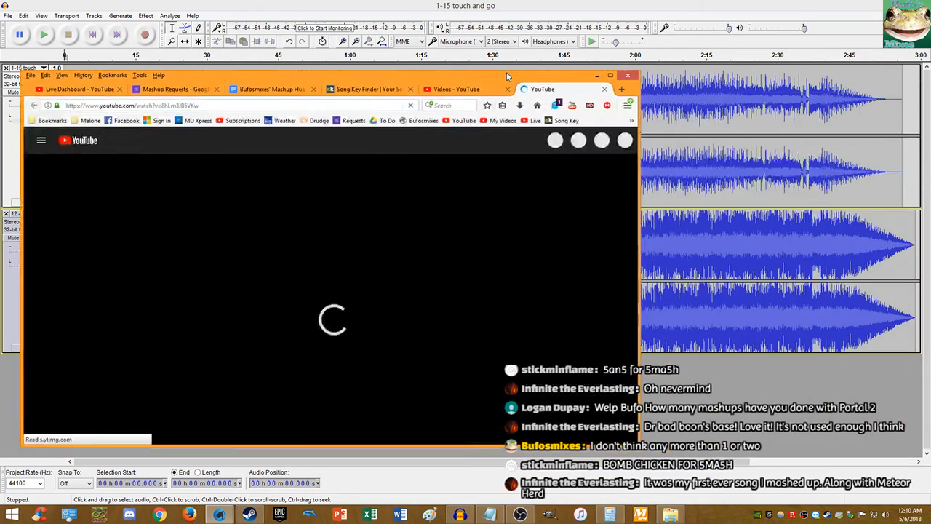
Step: Sample the video "Undertale/Portal Mix: Waters of Wheatlovania" in Firefox, read its description and close its tab
drag(507, 76, 498, 18)
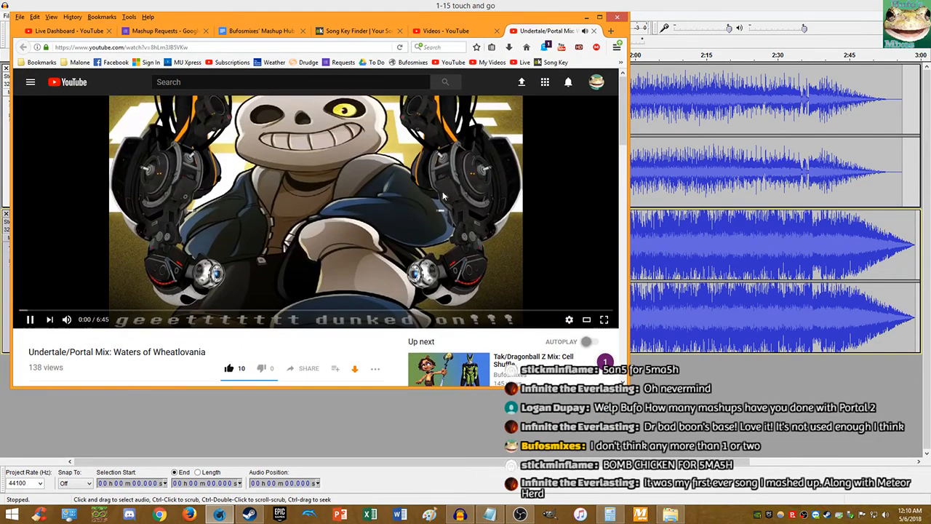
click(59, 283)
click(38, 311)
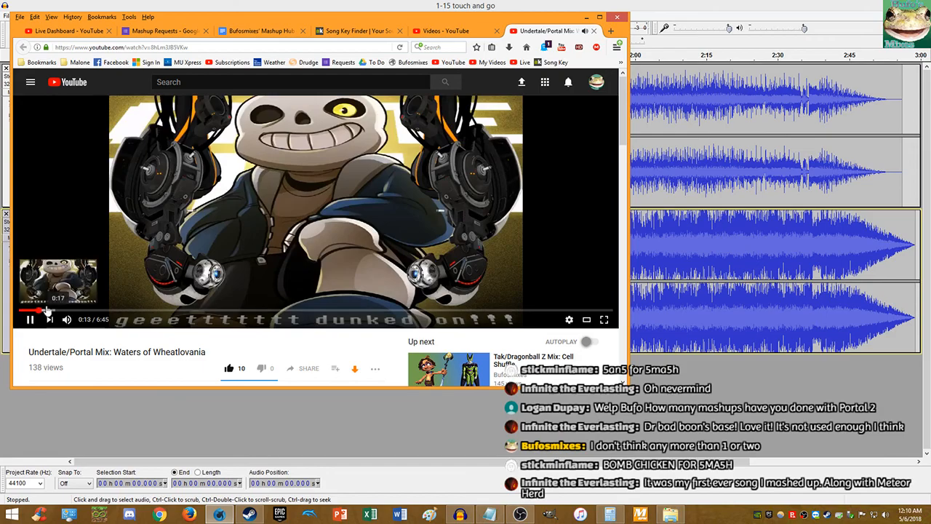
scroll(129, 293, down, 3)
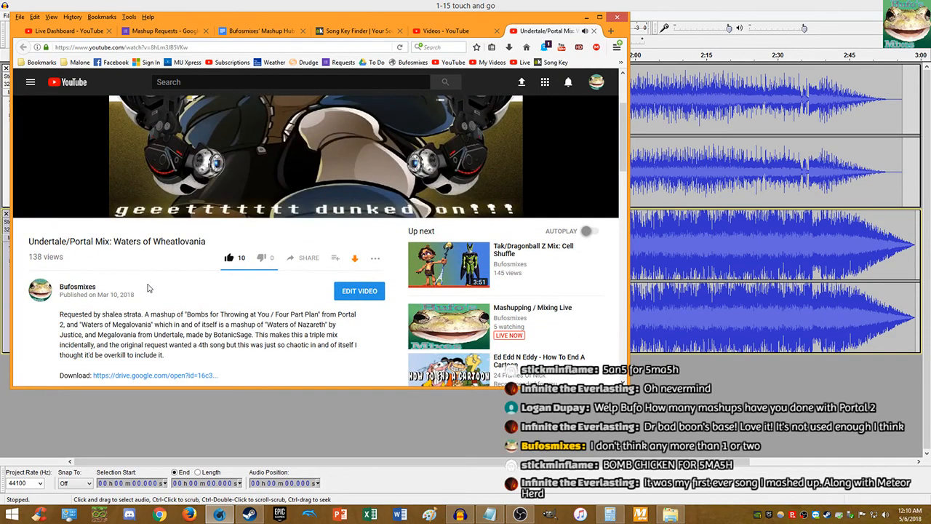
scroll(147, 288, up, 3)
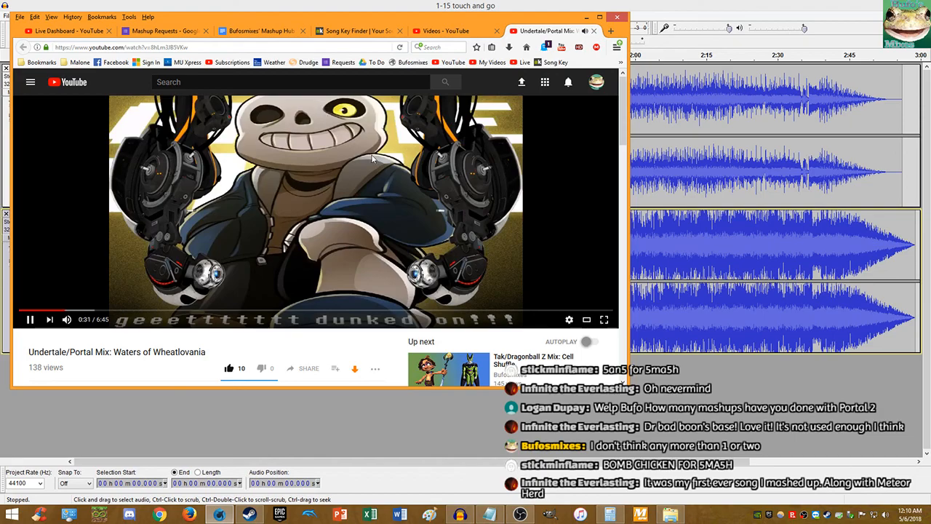
key(ctrl+w)
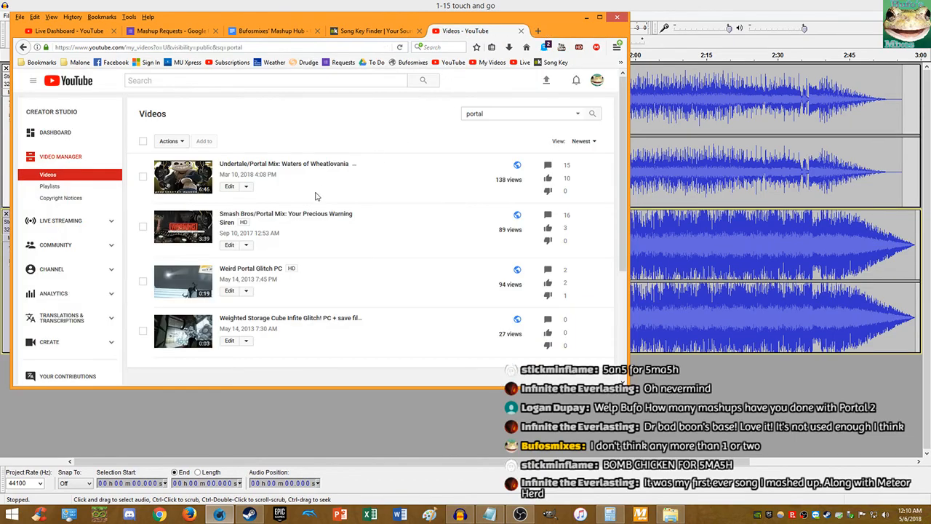
Step: Open "Smash Bros/Portal Mix: Your Precious Warning Siren" in a new tab, sample it, close the tab and move Firefox off this screen
scroll(318, 198, down, 2)
middle_click(207, 172)
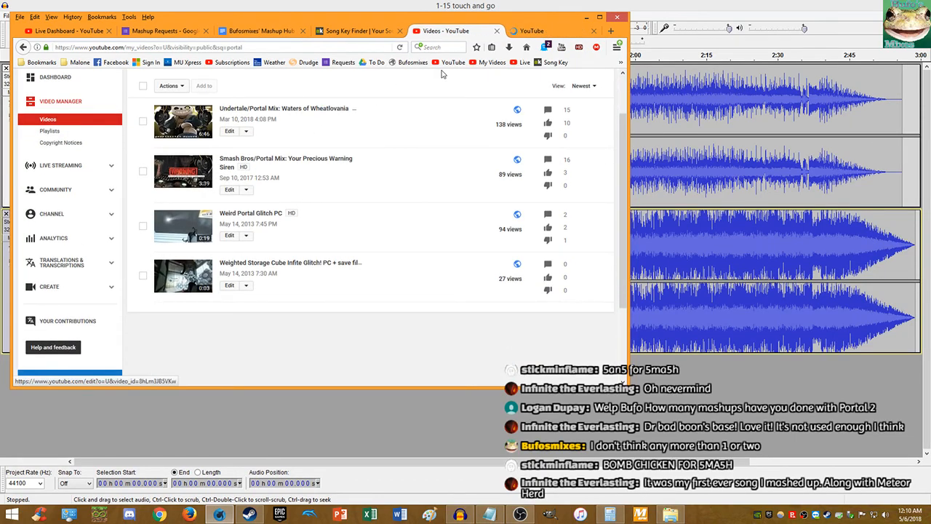
click(535, 32)
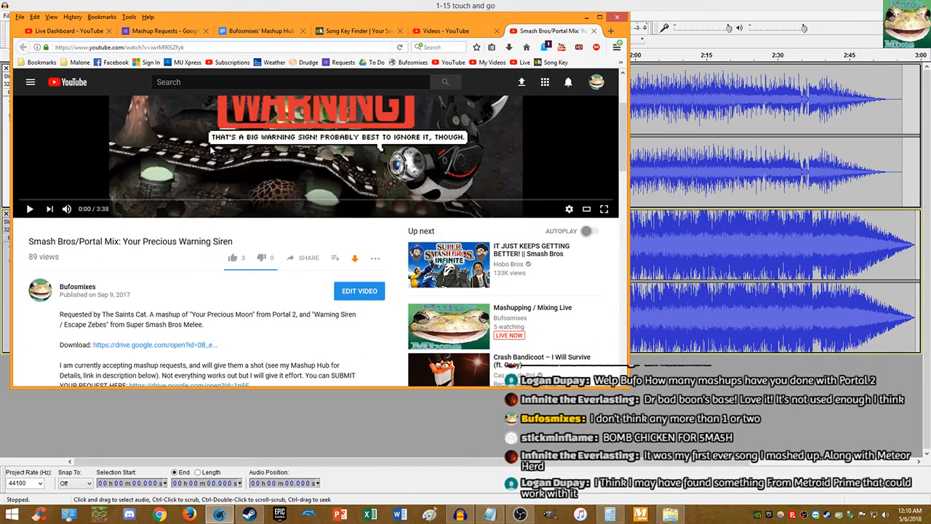
scroll(222, 152, up, 3)
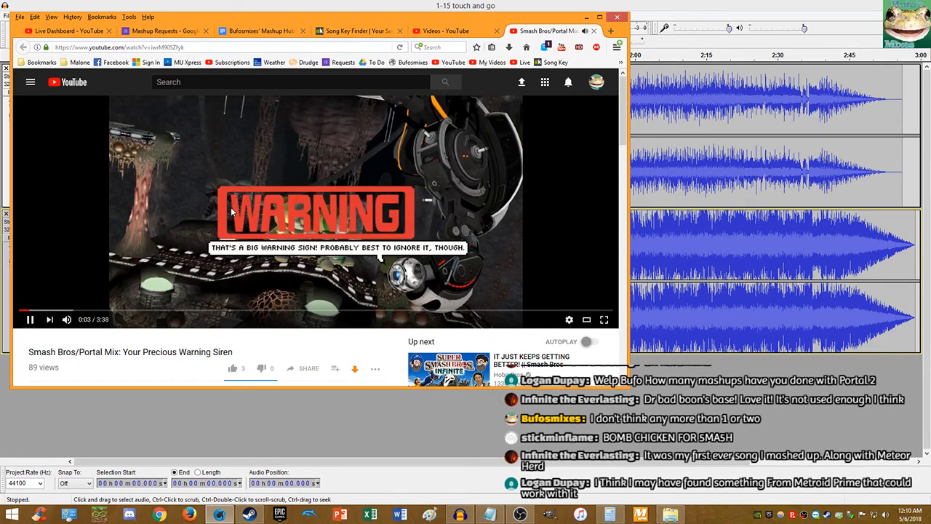
scroll(243, 204, down, 1)
click(332, 179)
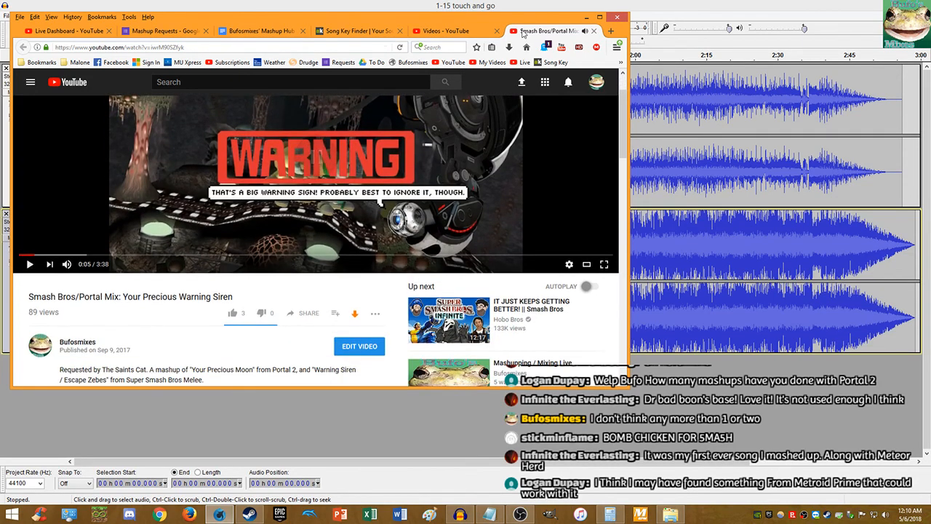
middle_click(524, 32)
drag(486, 20, 930, 73)
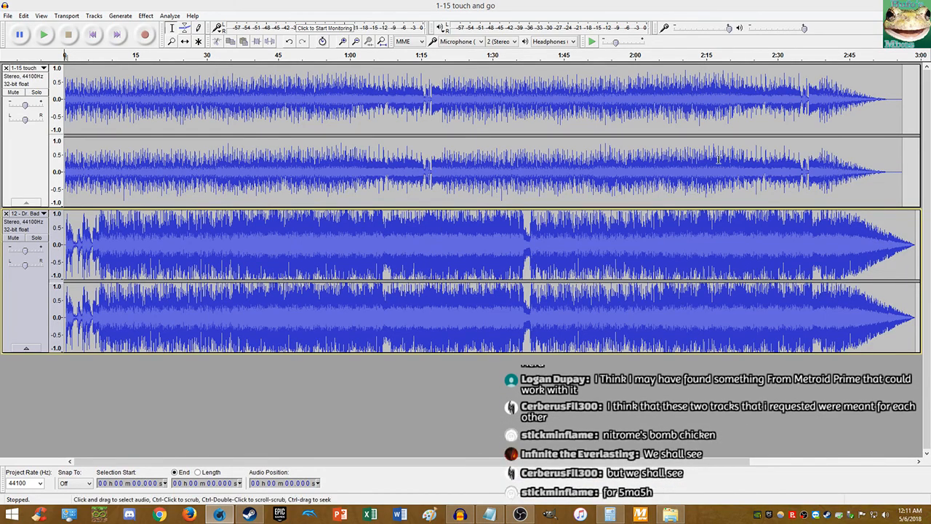
Step: Mute the "1-15 touch and go" track and briefly play the Dr. Bad track from the start
click(13, 91)
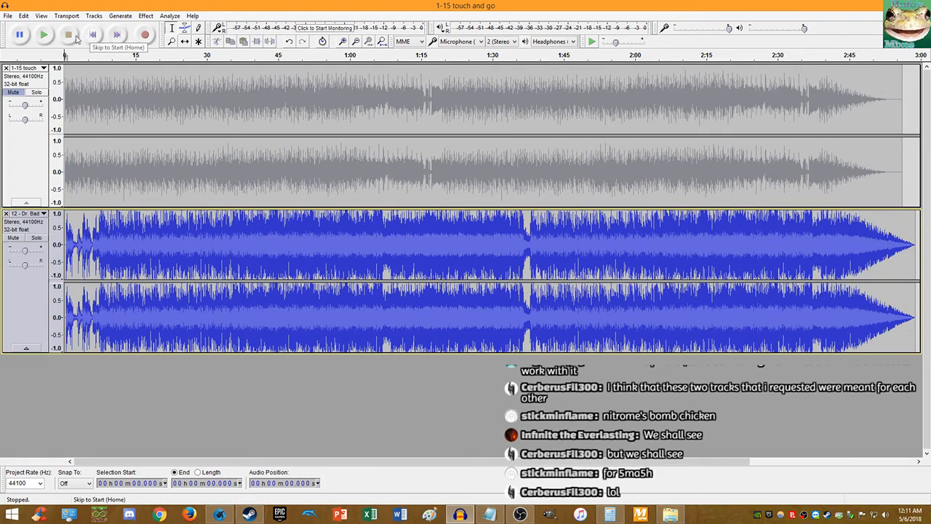
click(44, 34)
scroll(164, 115, up, 3)
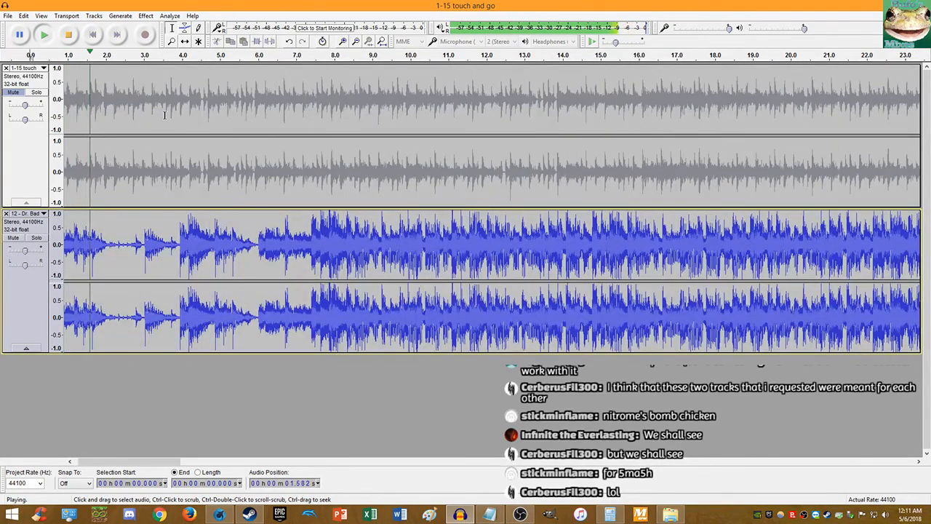
key(space)
Step: Delete everything before the first onset, at about 0.49 s, in the Dr. Bad track
scroll(102, 234, up, 5)
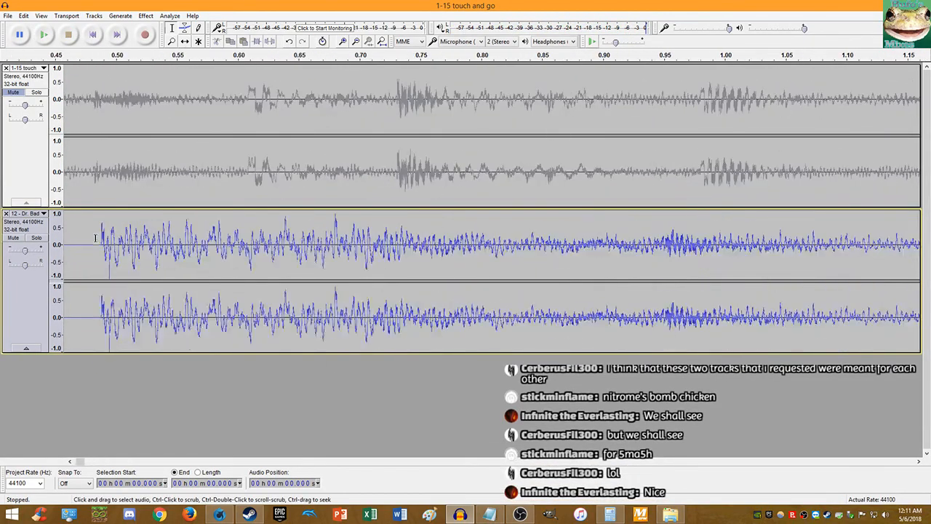
scroll(95, 238, up, 10)
click(136, 245)
key(shift+Home)
key(Delete)
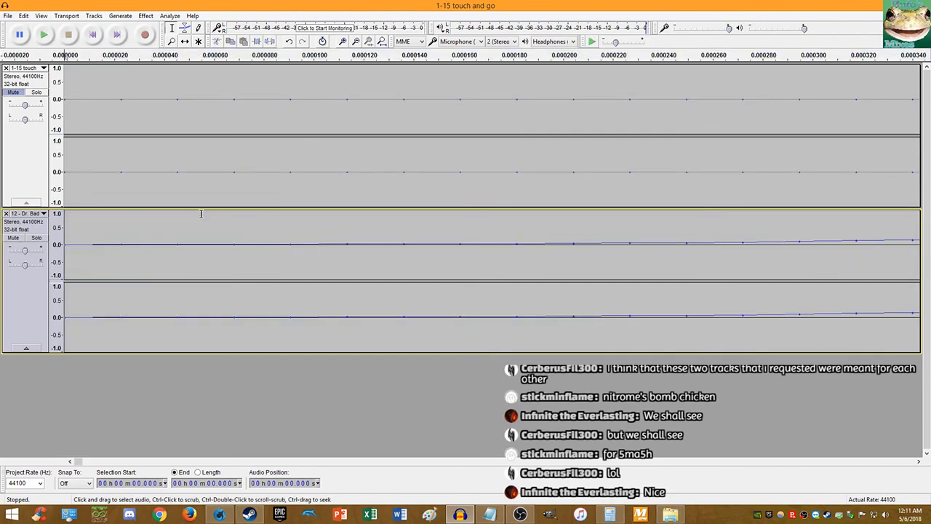
Step: Play the trimmed Dr. Bad track from the start twice to check its opening beats, then stop playback
scroll(209, 203, down, 12)
key(space)
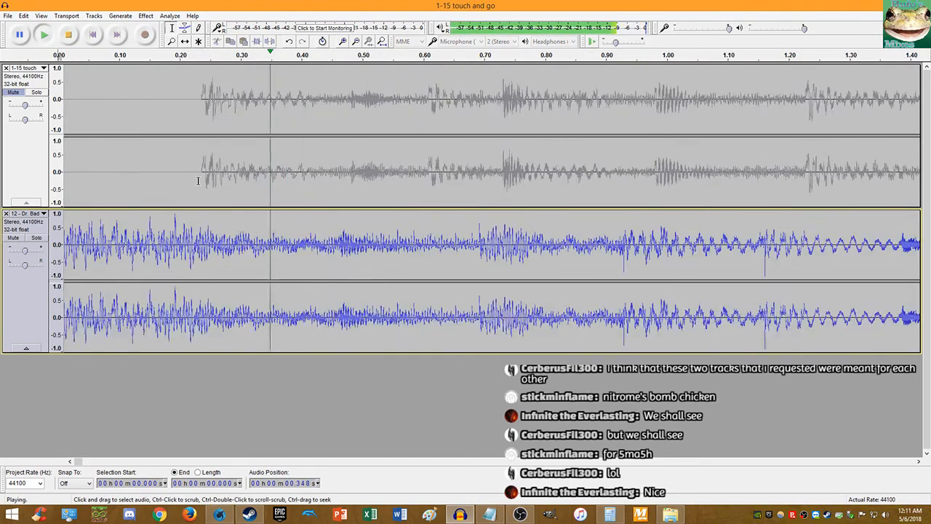
scroll(251, 192, down, 3)
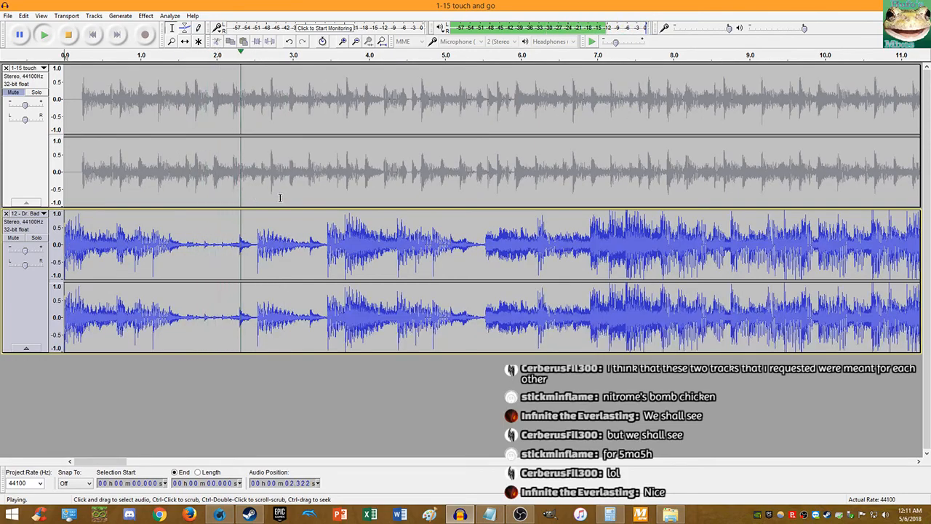
key(space)
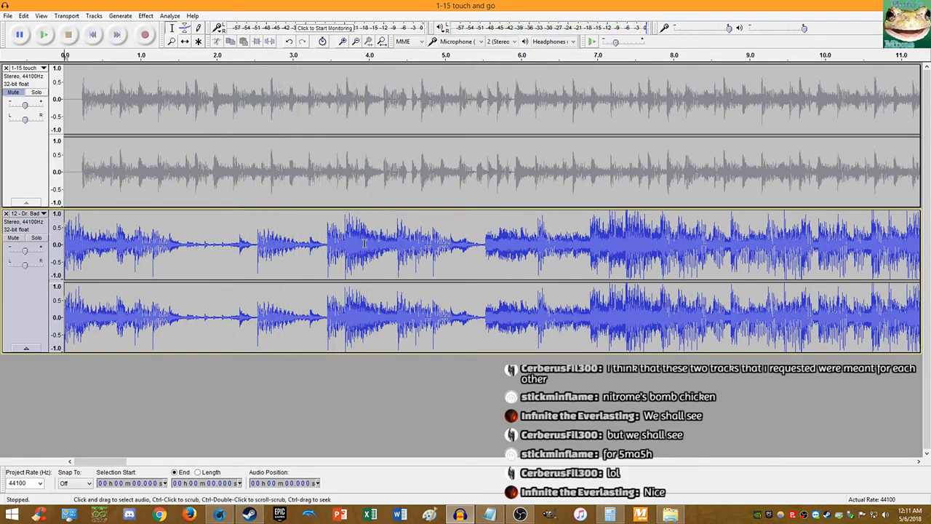
key(space)
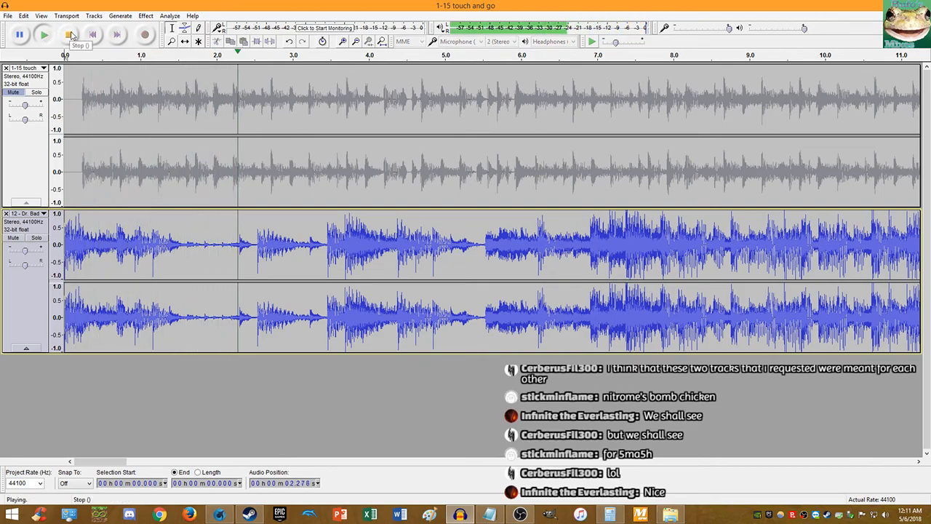
click(69, 35)
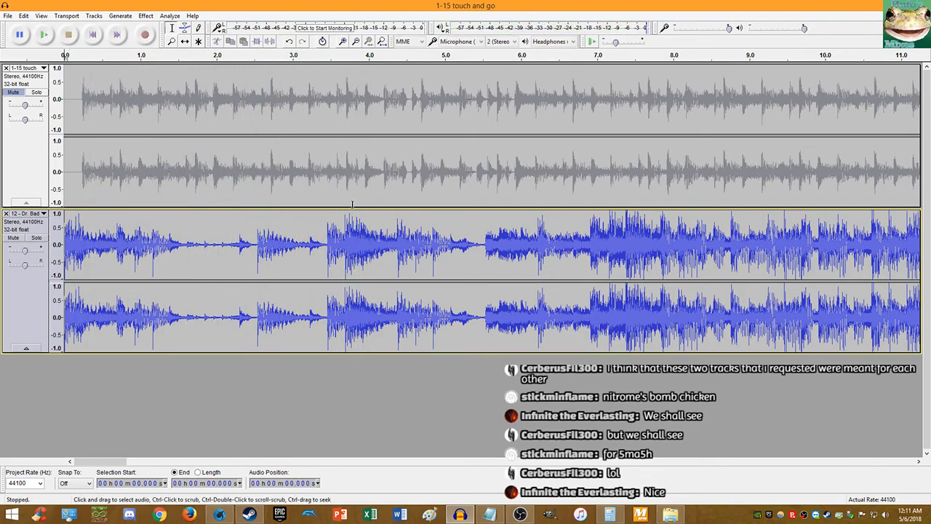
Step: Split the Dr. Bad track at the onset at about 3.459 s and play from there several times to check the beat
ctrl+scroll(320, 238, up, 13)
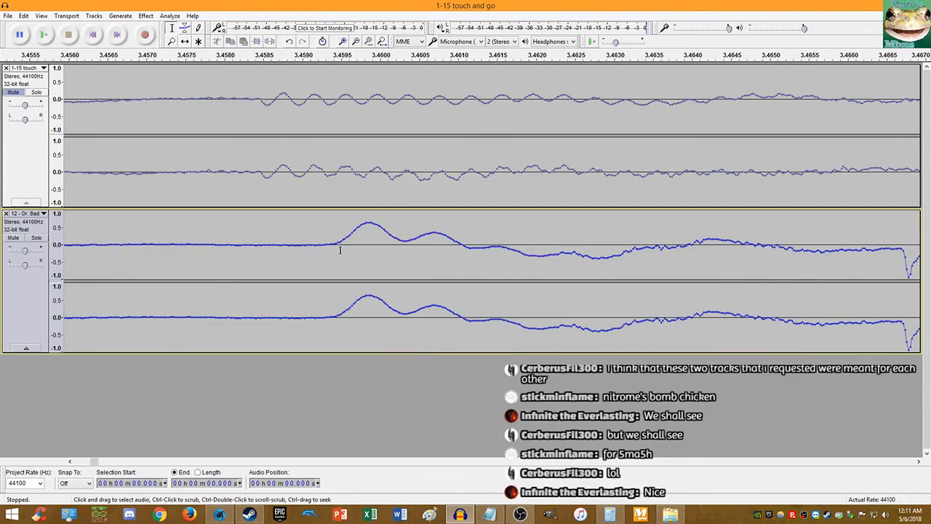
ctrl+scroll(262, 251, up, 2)
click(249, 244)
ctrl+scroll(266, 218, down, 15)
key(space)
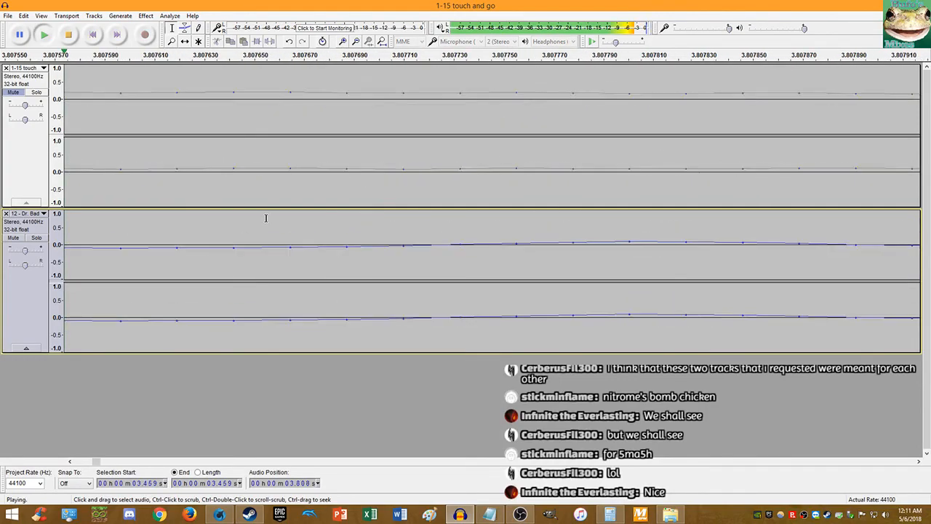
ctrl+scroll(258, 221, down, 1)
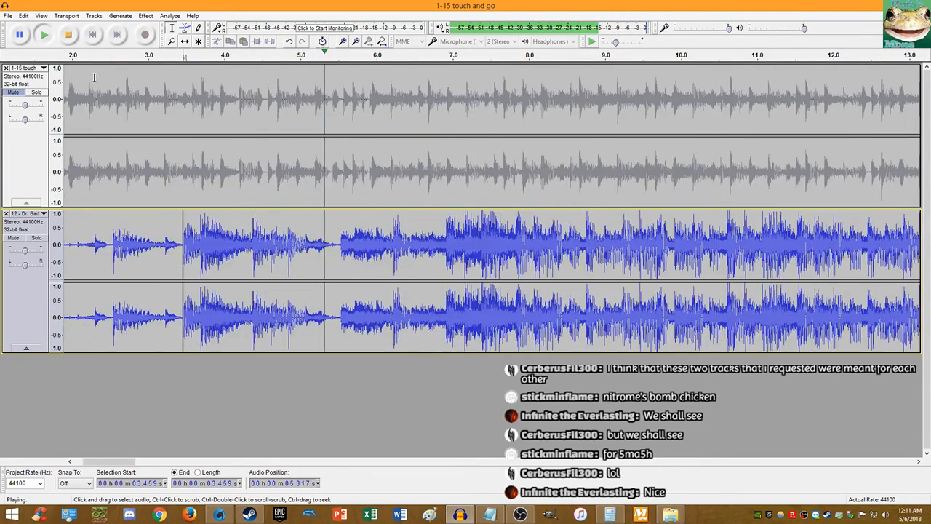
click(69, 35)
key(space)
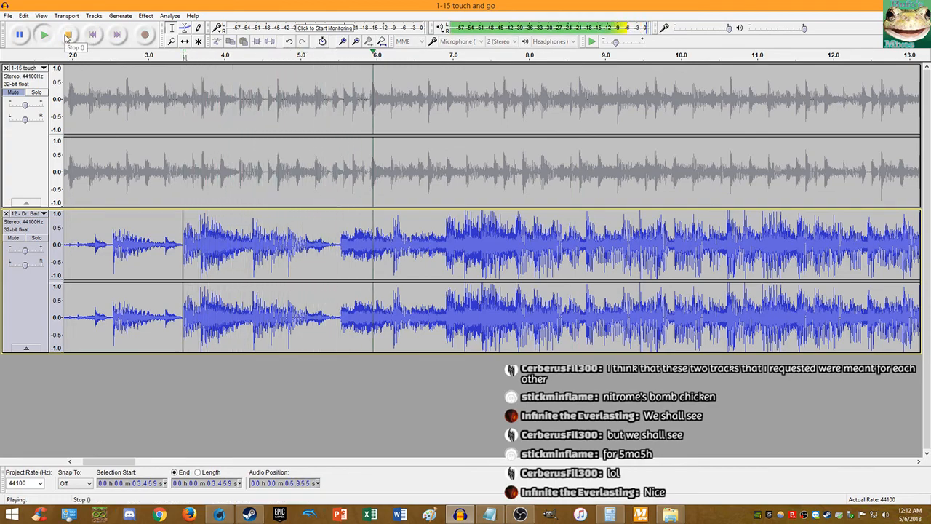
click(66, 36)
key(space)
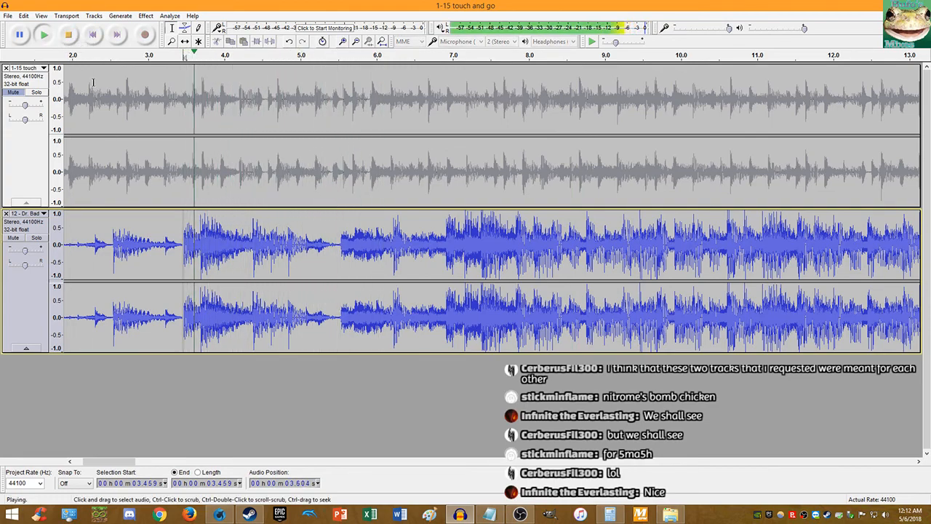
click(66, 34)
Step: Split the Dr. Bad track at the strong onset at about 6.226 s
ctrl+scroll(395, 251, up, 7)
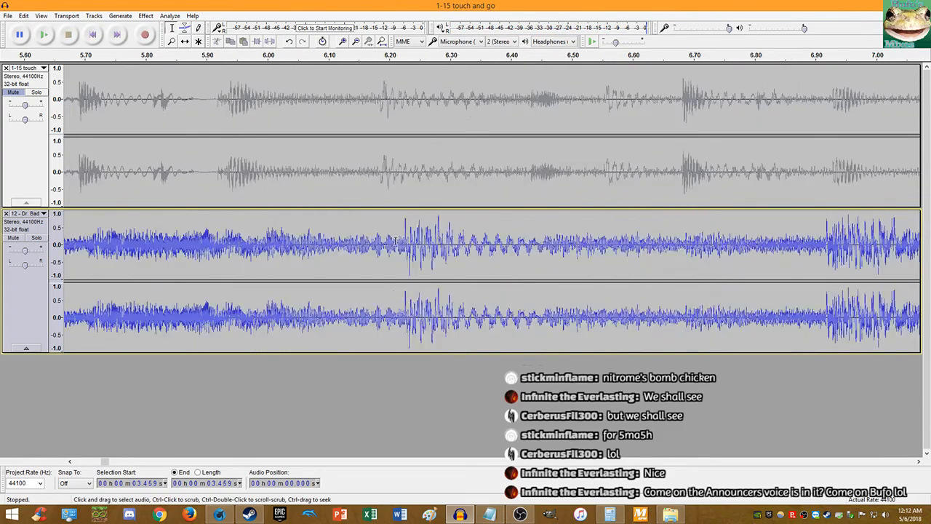
ctrl+scroll(396, 250, up, 8)
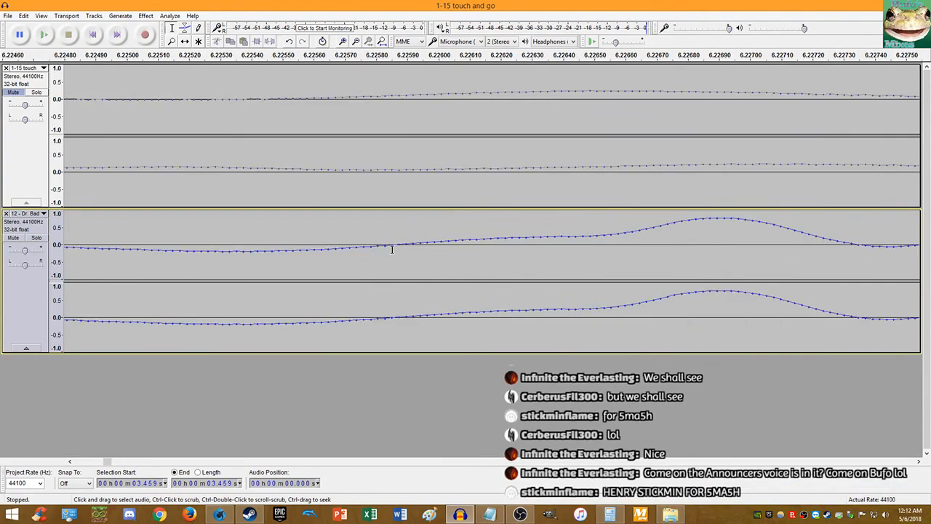
click(356, 317)
key(ctrl+i)
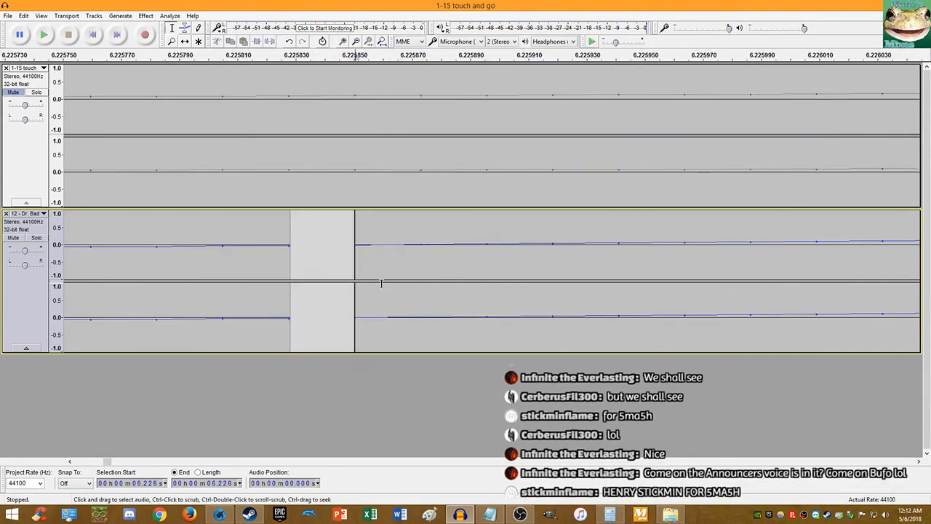
ctrl+scroll(347, 269, down, 15)
Step: Select the Dr. Bad clip between the splits at 3.459 s and 6.226 s and play it
click(270, 256)
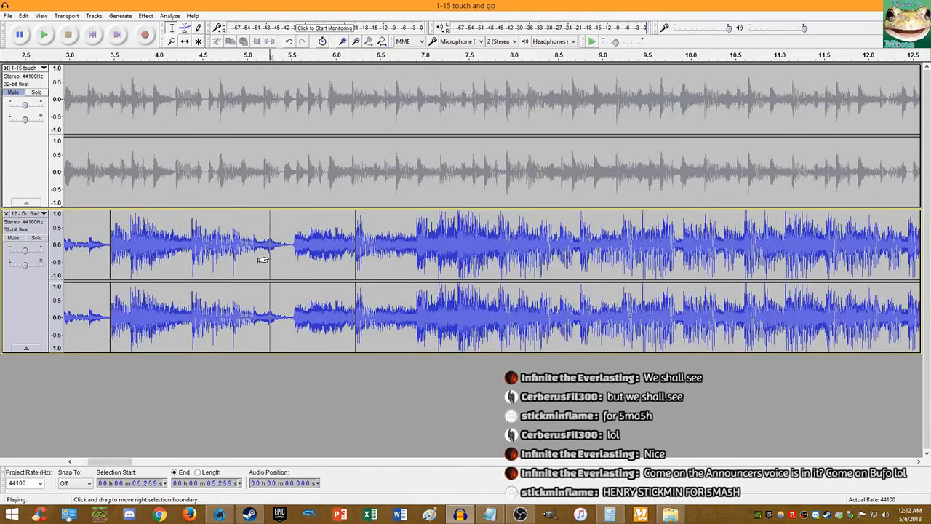
key(space)
double_click(224, 246)
click(44, 34)
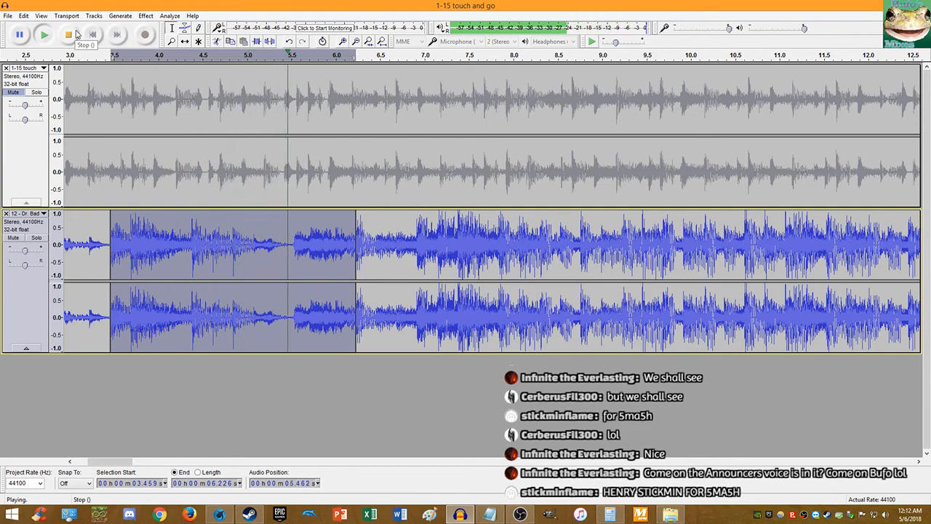
Step: Briefly play from the 6.226 s split, return to the start, and play the opening section from about 1.05 s
click(356, 183)
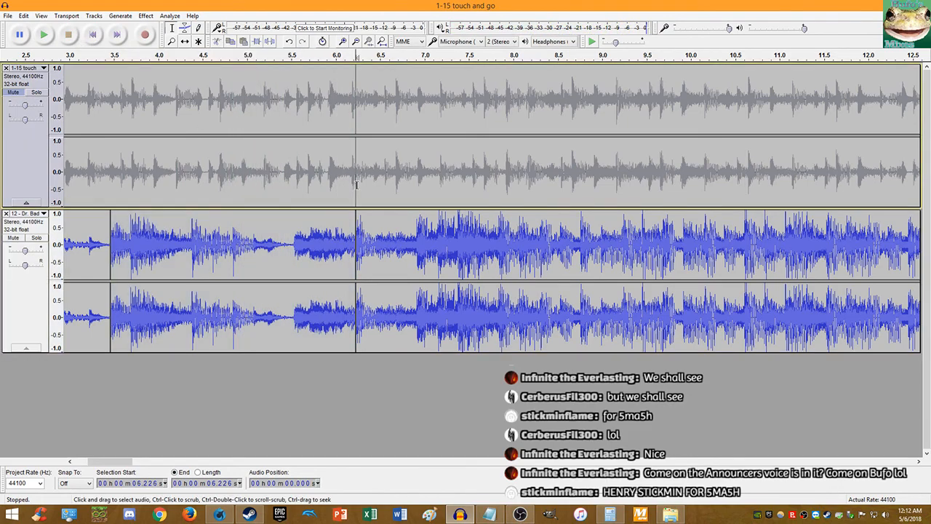
key(space)
click(68, 34)
click(92, 34)
click(158, 146)
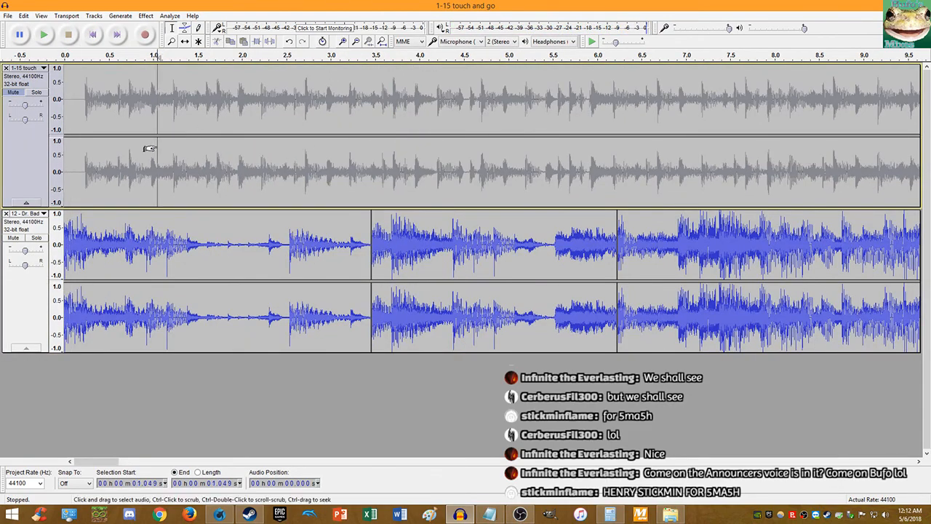
key(space)
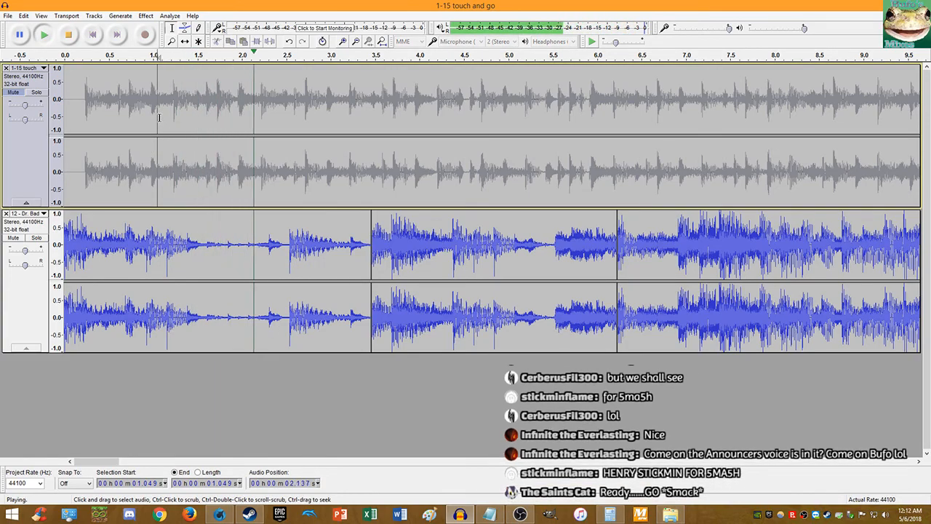
key(space)
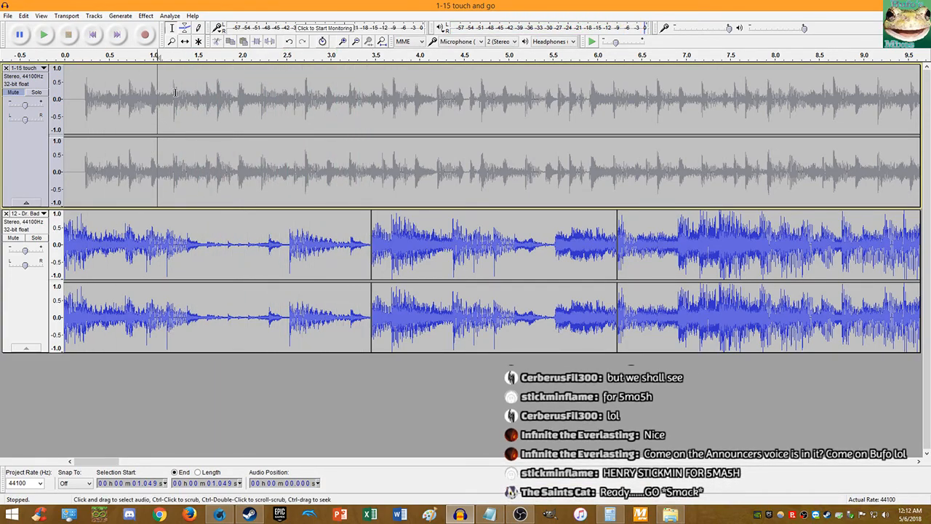
click(372, 174)
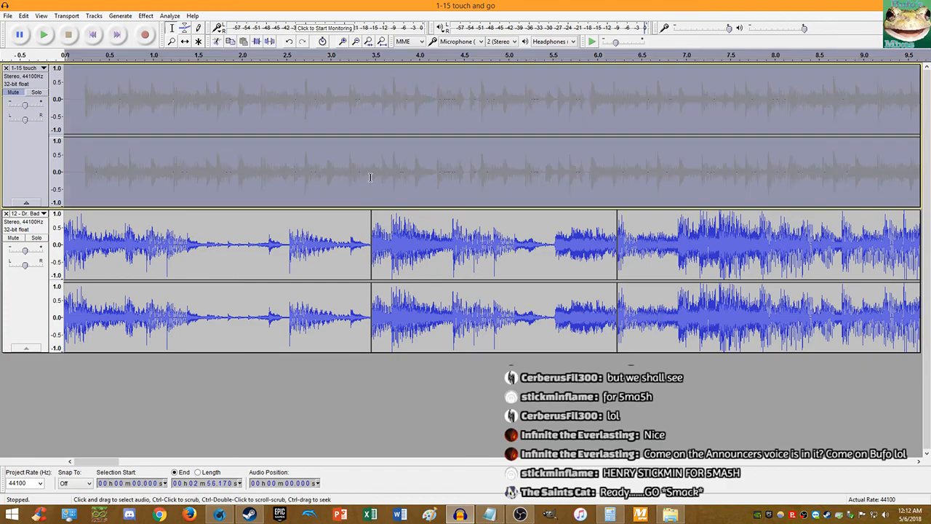
click(8, 15)
mouse_move(95, 134)
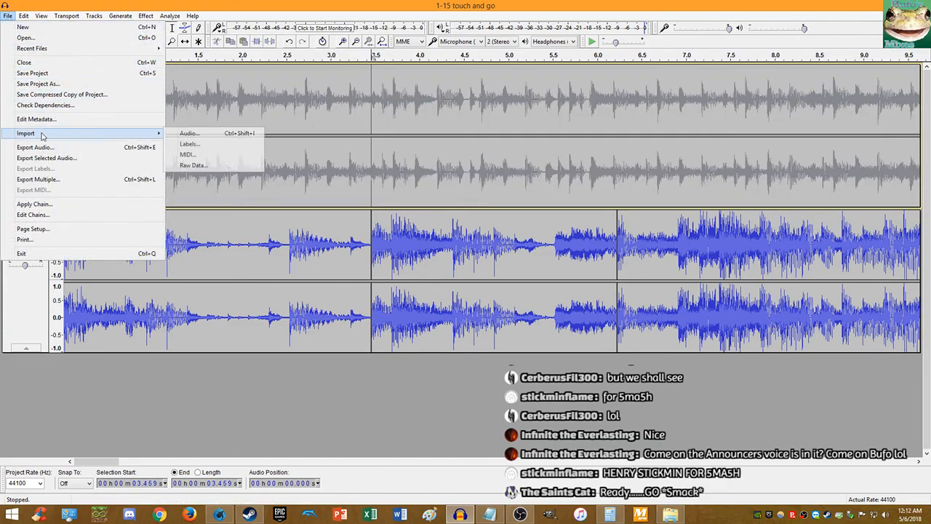
click(183, 135)
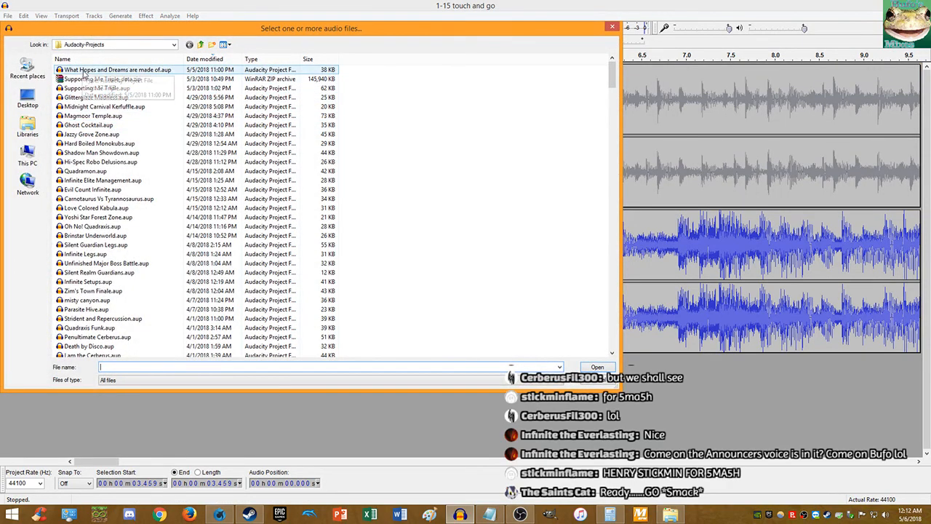
click(612, 26)
Step: Import "12 - Dr. Bad-Boon's Base (World 10).mp3" from the Music library's Mashup project folder as another track and delete all its audio
click(7, 15)
mouse_move(41, 133)
click(183, 135)
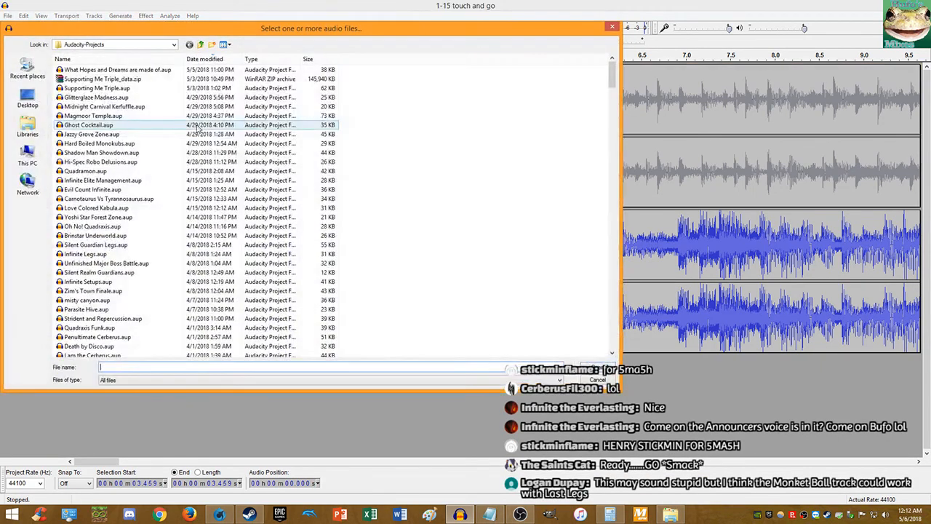
click(200, 44)
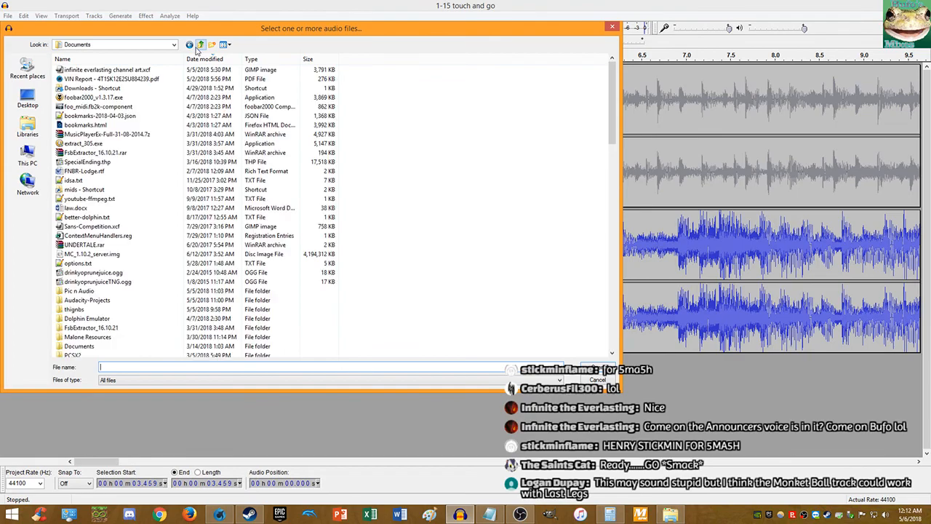
click(28, 128)
double_click(211, 66)
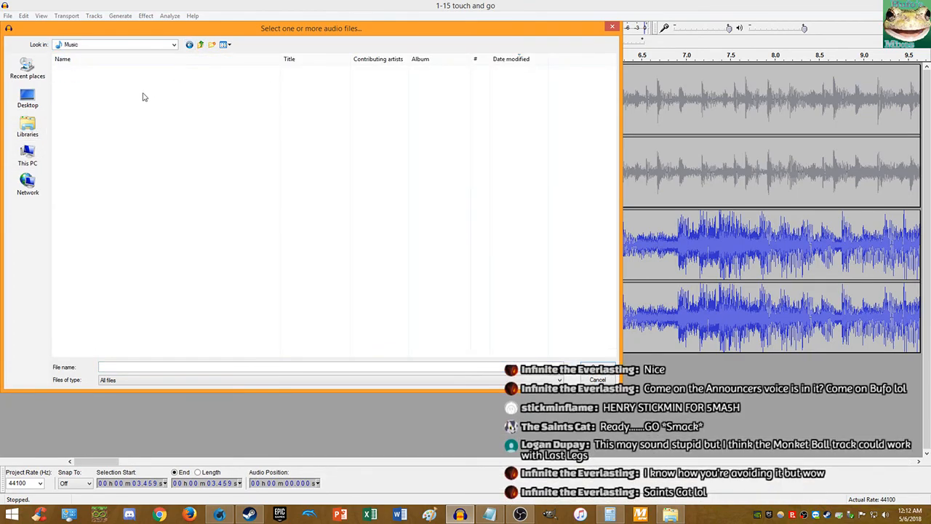
double_click(83, 80)
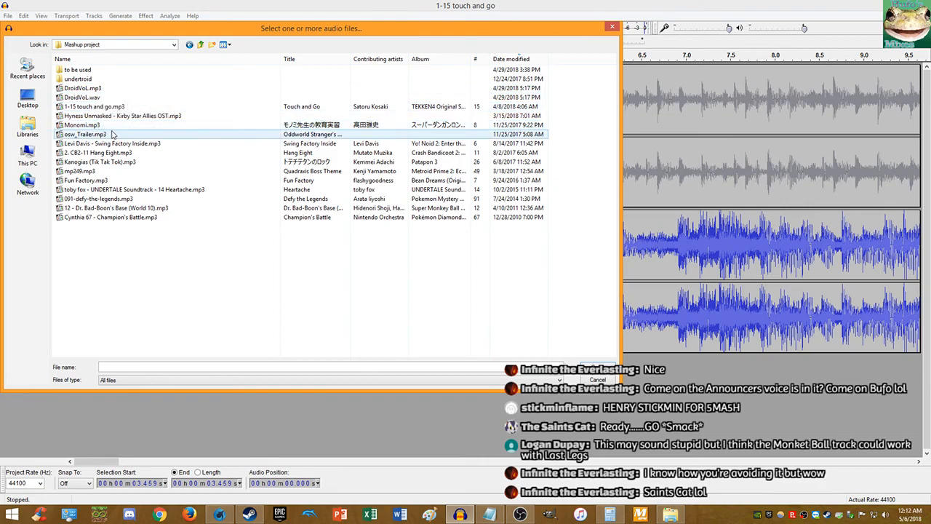
click(142, 209)
double_click(142, 209)
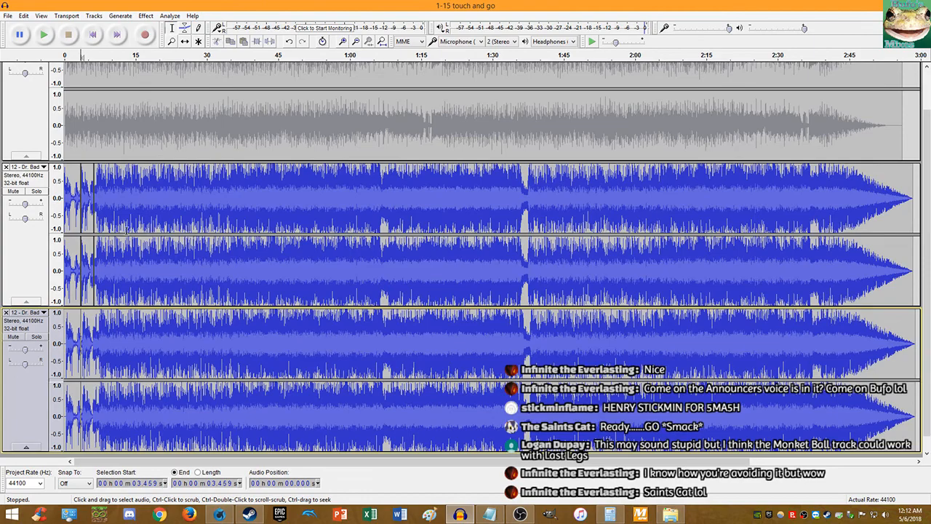
key(Delete)
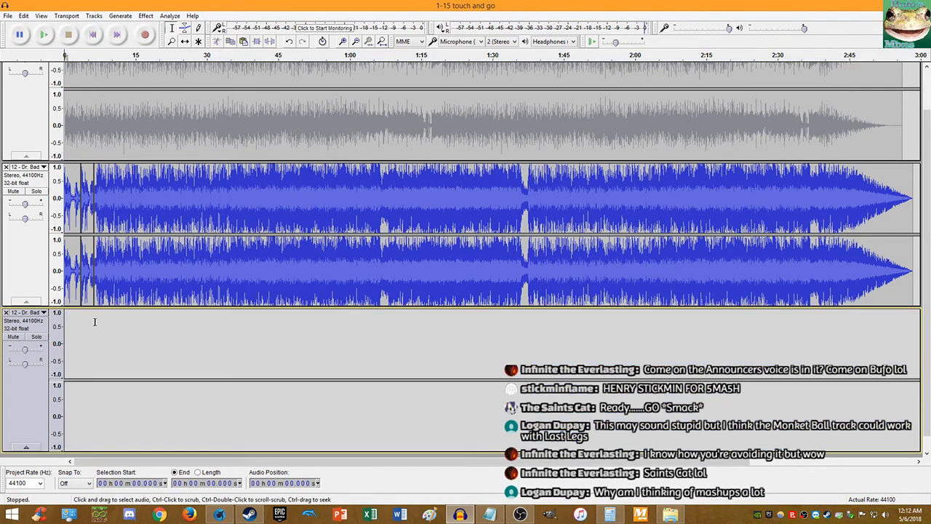
Step: Cut the 3.459–6.226 s clip from the original Dr. Bad track and paste it at the start of the emptied track
click(87, 295)
drag(80, 295, 94, 292)
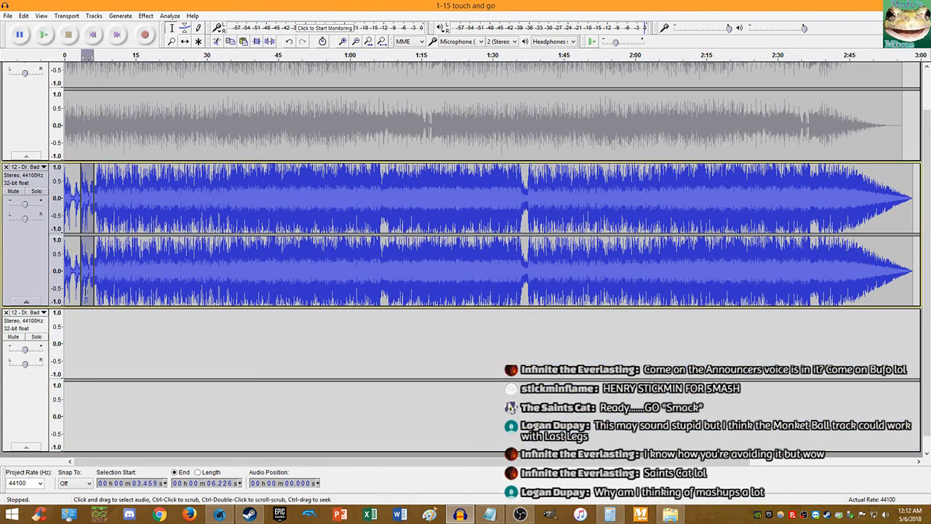
key(ctrl+x)
click(88, 327)
key(Home)
key(ctrl+v)
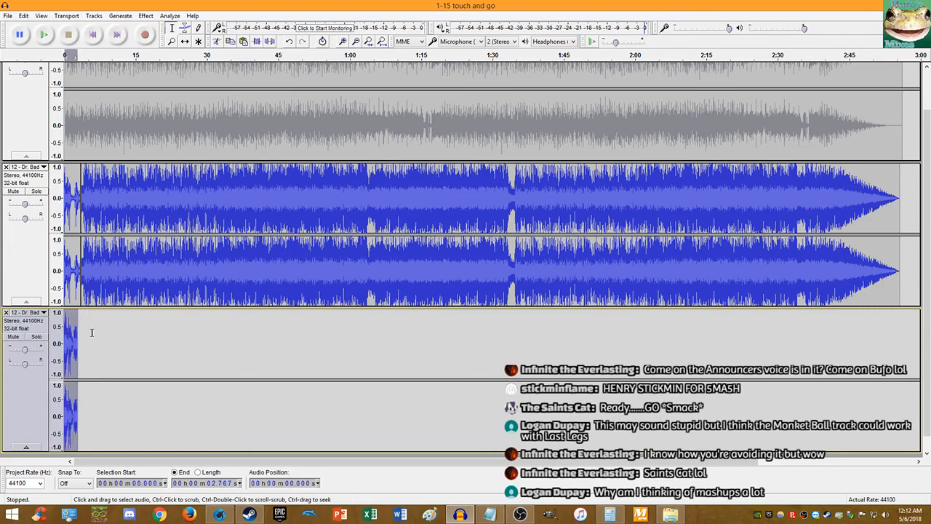
Step: Examine the pasted clip's waveform close up against the openings of the original Dr. Bad and "1-15 touch and go" tracks
click(171, 42)
click(137, 179)
click(138, 179)
click(137, 179)
click(137, 179)
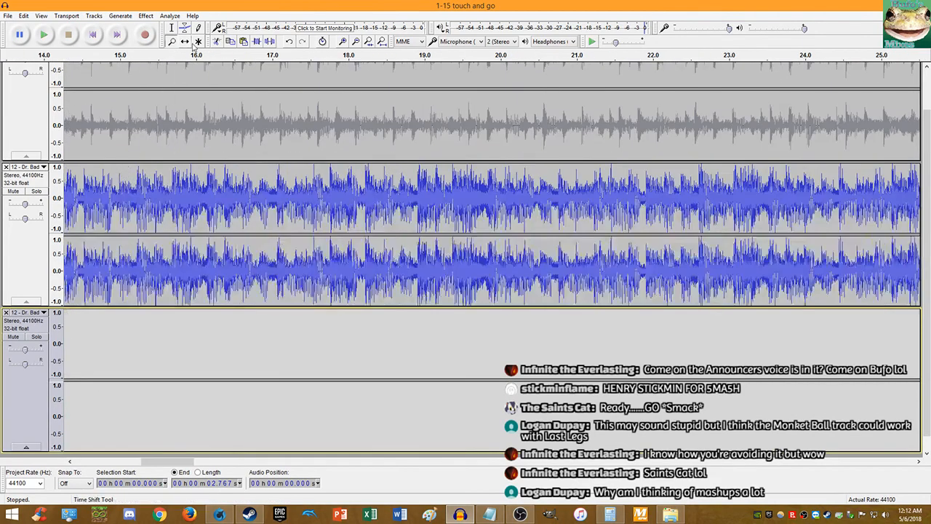
click(120, 160)
click(120, 160)
click(93, 35)
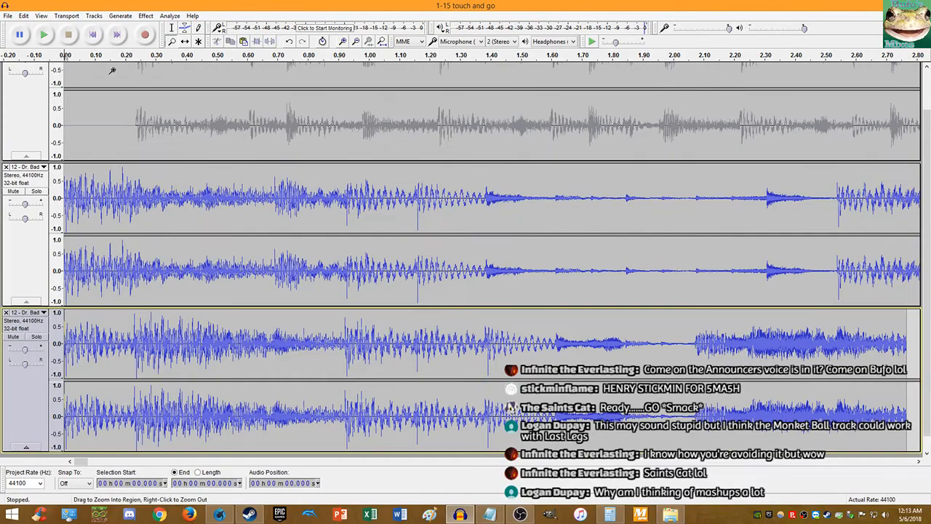
right_click(313, 269)
right_click(291, 276)
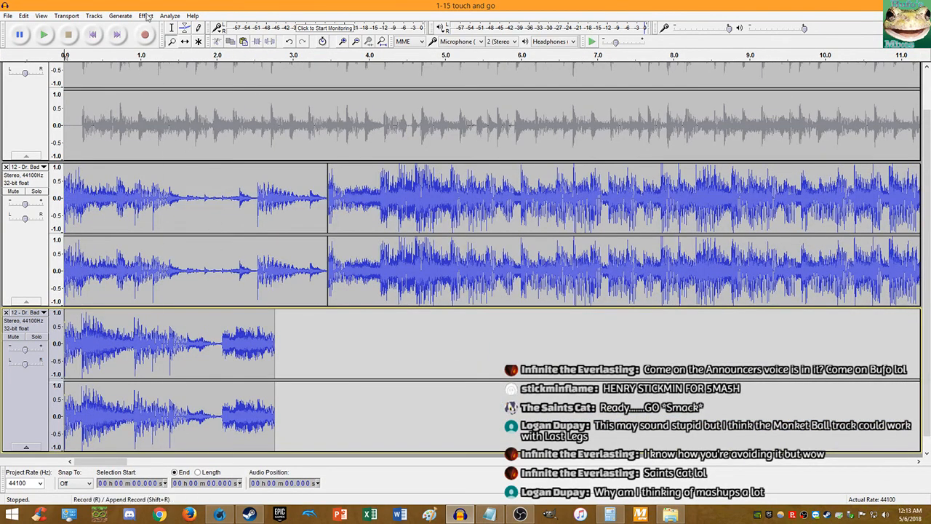
click(170, 16)
click(88, 93)
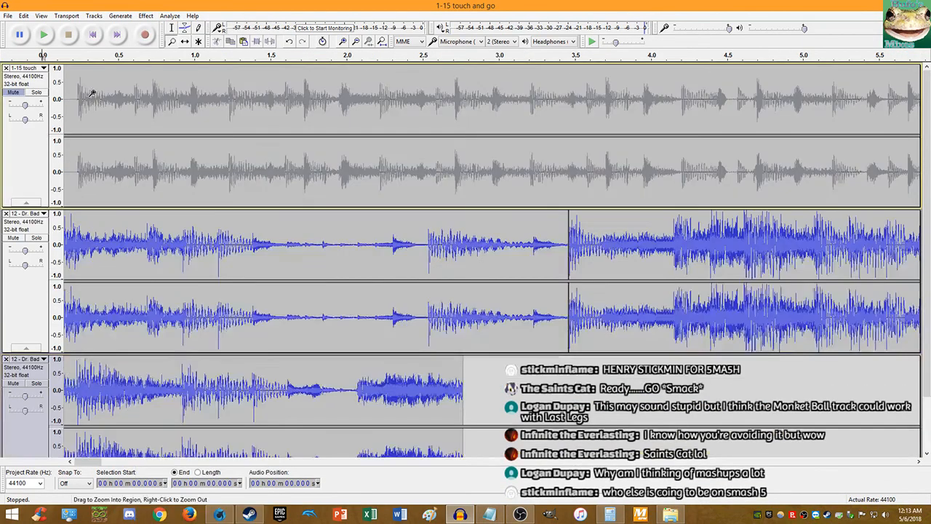
Step: Split the original Dr. Bad track at 2.767 s, where the pasted clip ends, and select the clip before the split
click(171, 28)
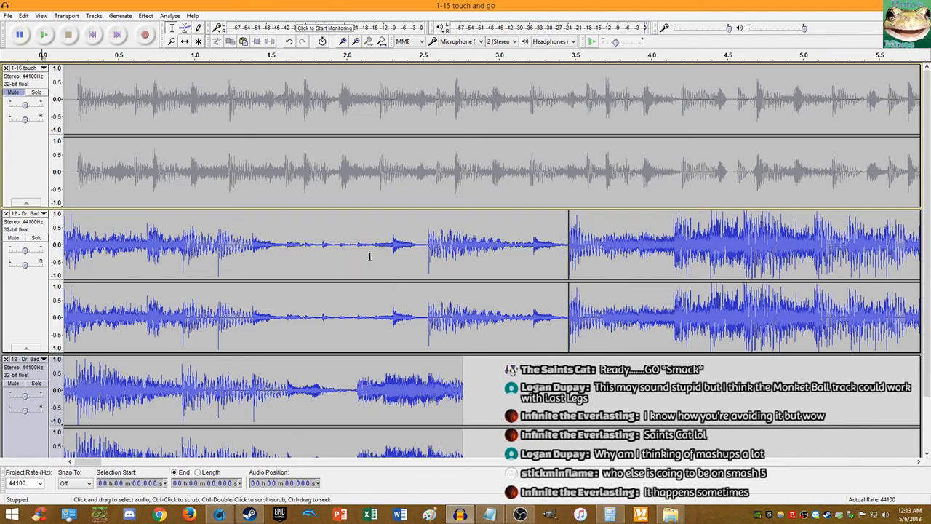
click(93, 35)
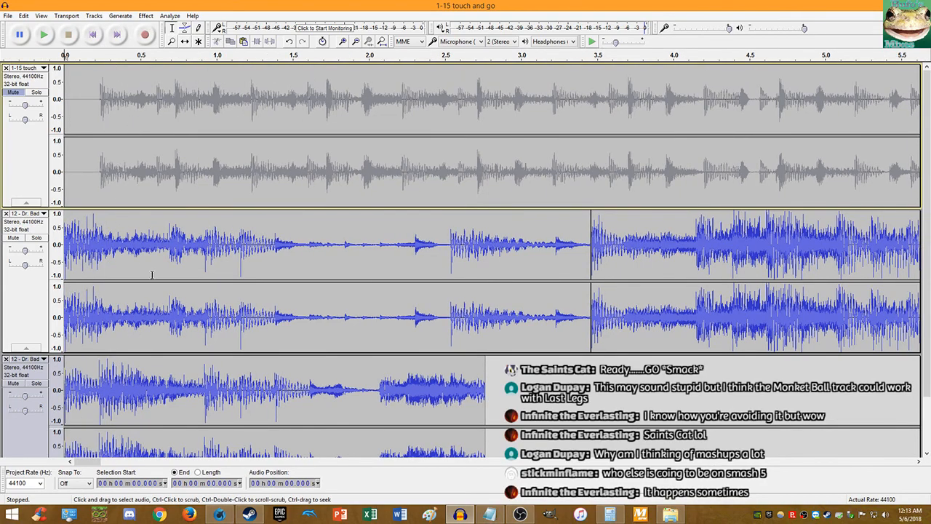
click(486, 334)
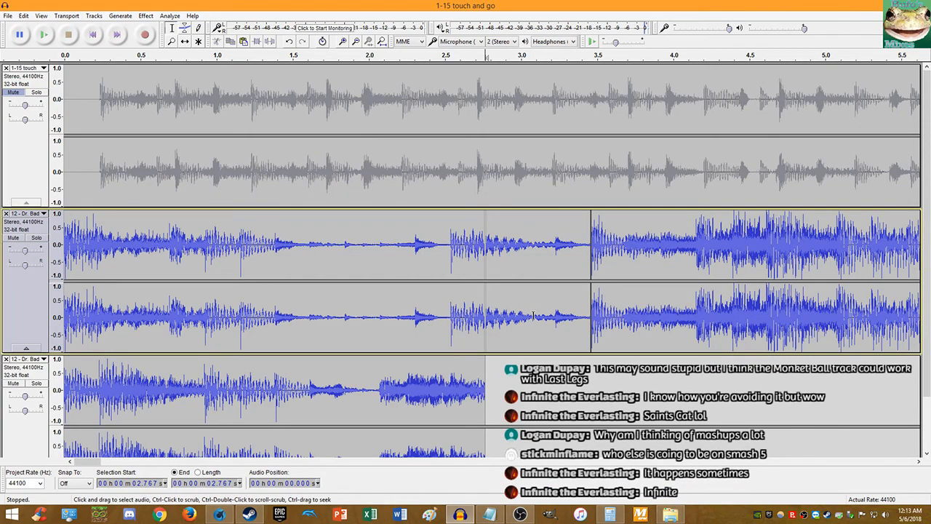
scroll(534, 315, down, 1)
click(265, 377)
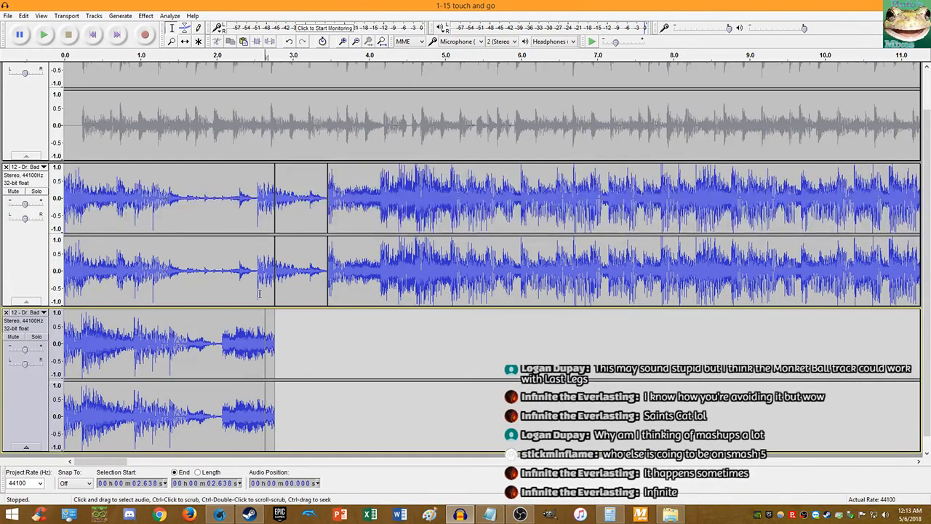
double_click(227, 266)
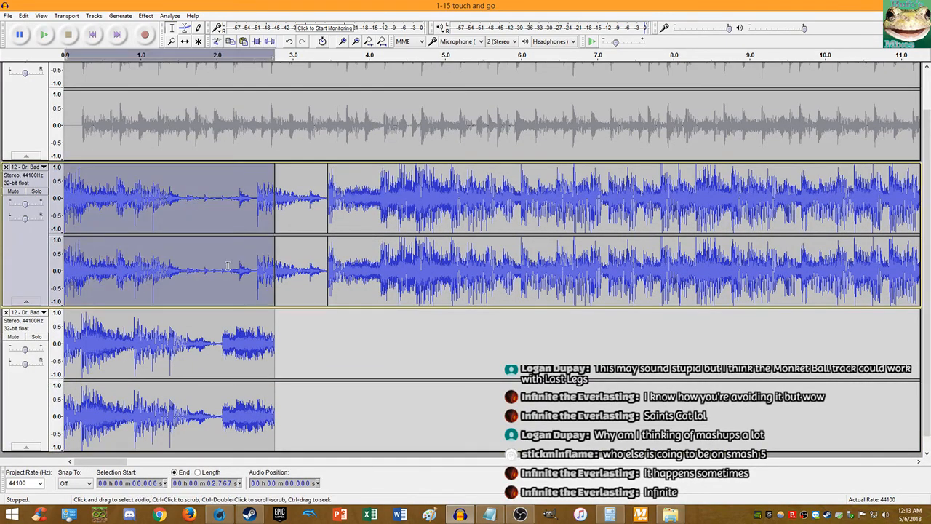
Step: Shift the long last clip of the original Dr. Bad track about 0.6 s later, leaving a gap after 3.459 s
click(330, 327)
click(185, 42)
drag(379, 182, 424, 184)
click(172, 28)
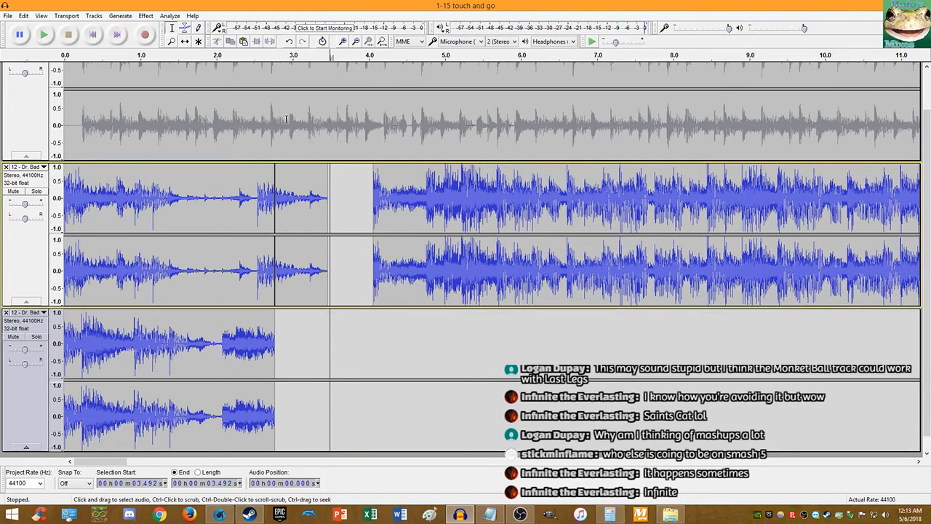
Step: Paste the copied clip at 3.459 s in the upper Dr. Bad track and slide the long last clip against its end
click(328, 182)
key(ctrl+v)
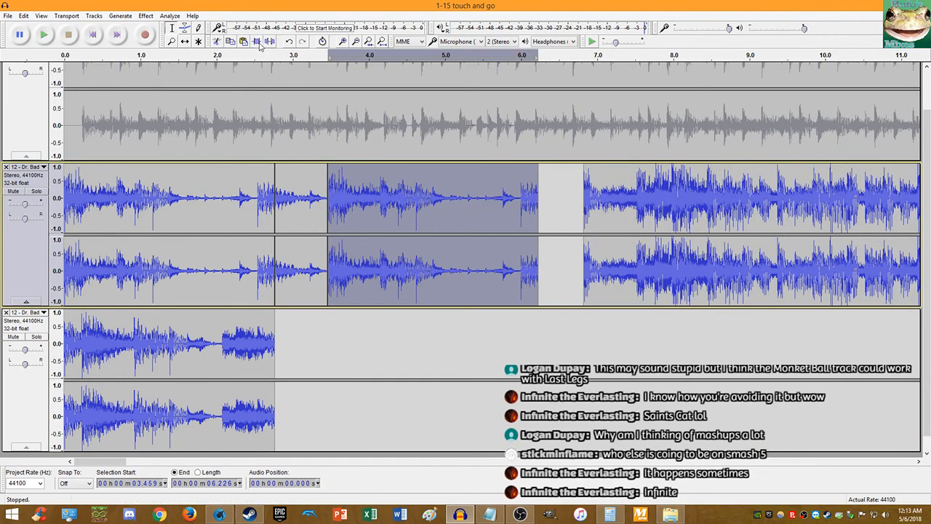
click(186, 42)
drag(607, 188, 564, 188)
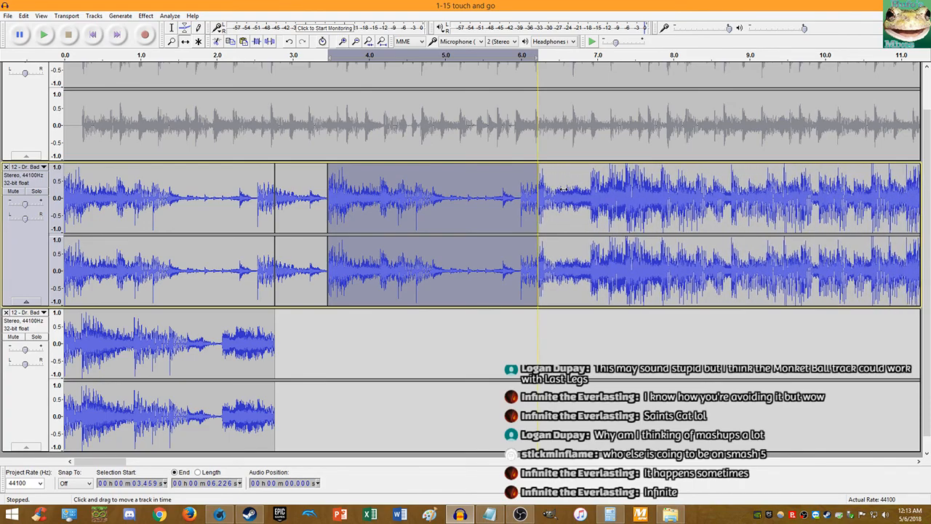
Step: Delete the spare lower Dr. Bad track and play the rearranged Dr. Bad intro from the start
click(6, 312)
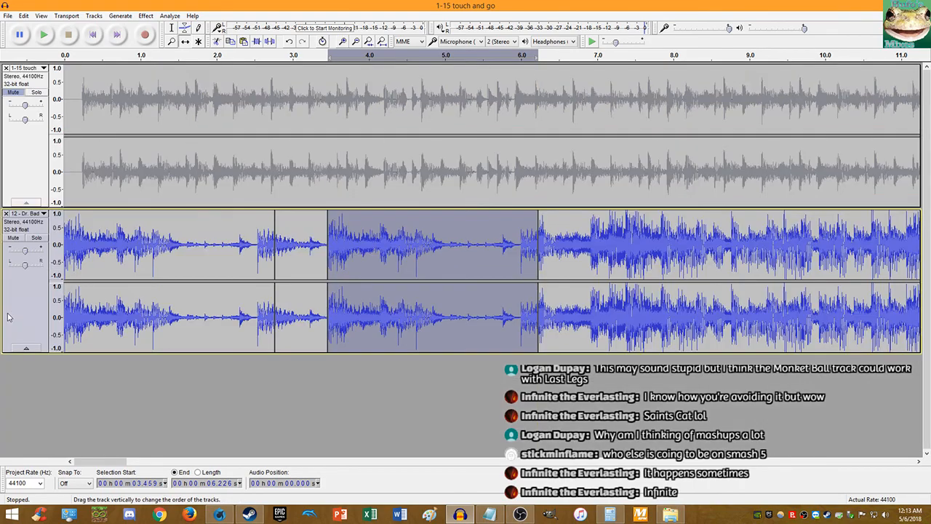
click(43, 36)
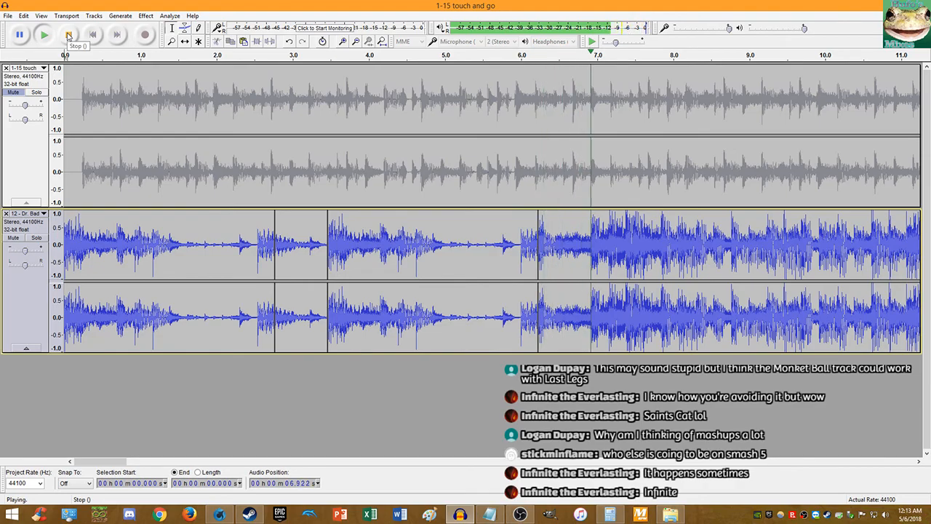
ctrl+scroll(174, 168, down, 1)
ctrl+scroll(175, 168, down, 1)
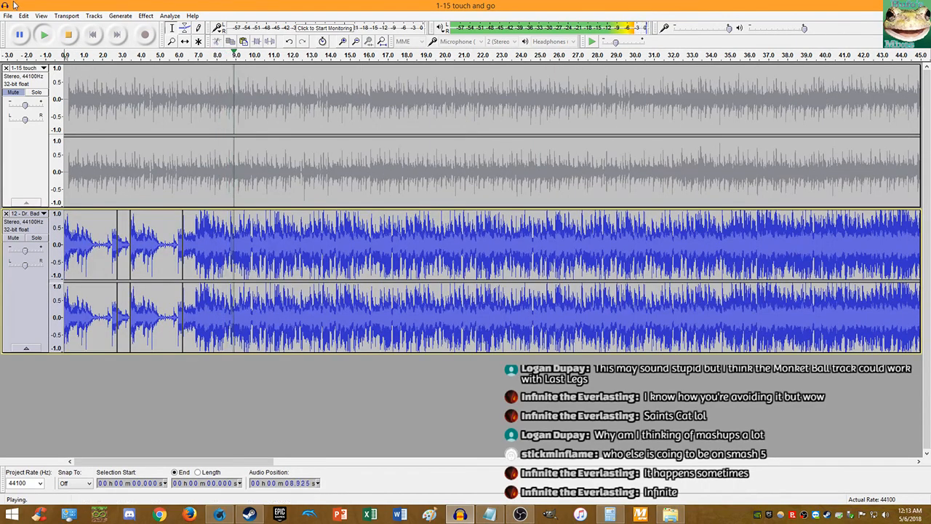
key(space)
Step: Mute Dr. Bad, unmute "1-15 touch and go" and delete its silence before the first beat at about 0.2356 s
click(3, 218)
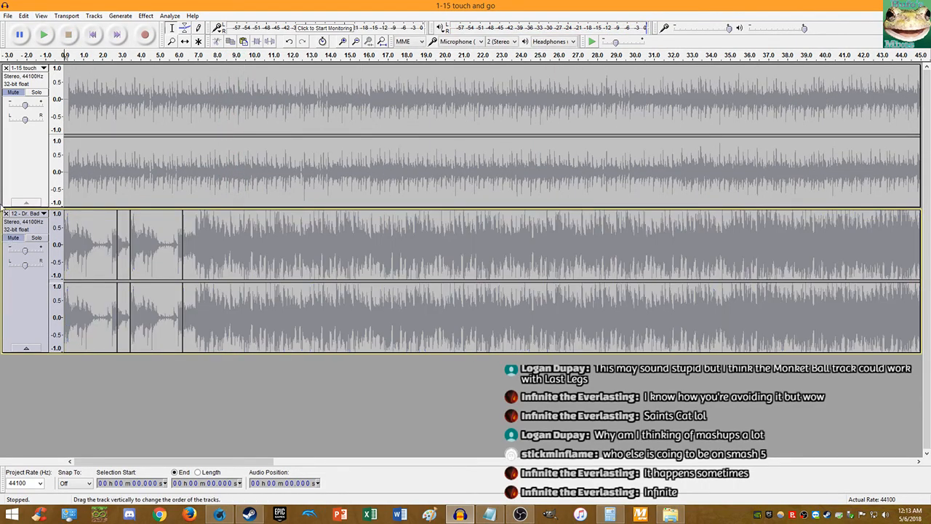
click(6, 94)
ctrl+scroll(99, 95, up, 4)
click(92, 35)
ctrl+scroll(126, 109, up, 8)
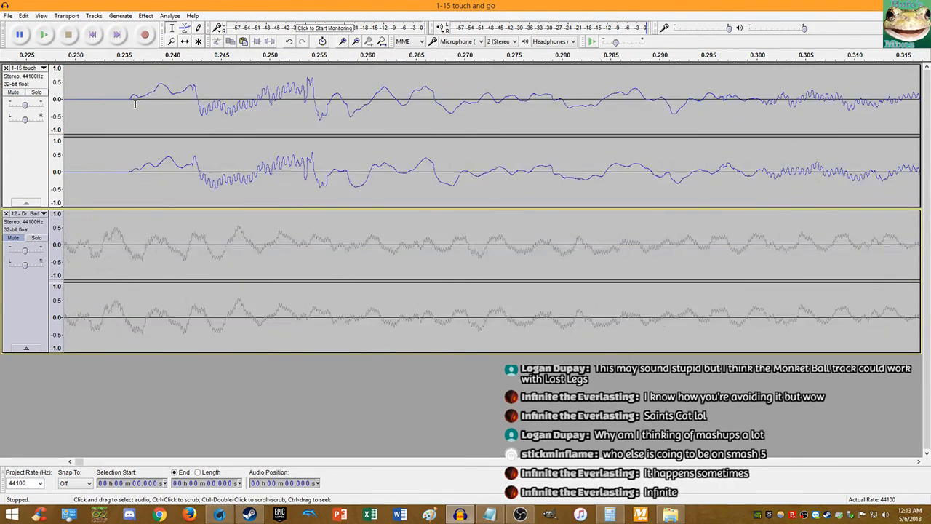
ctrl+scroll(125, 109, up, 5)
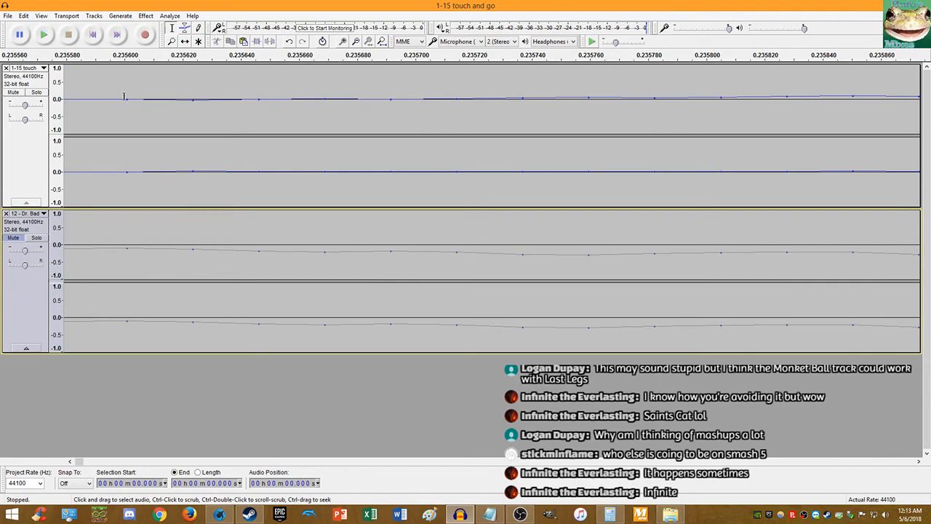
click(127, 100)
key(shift+Home)
key(Delete)
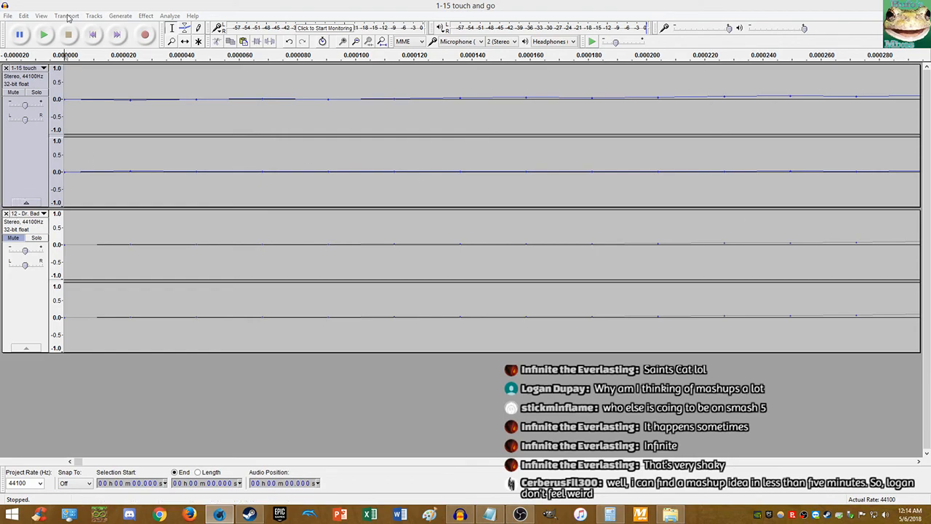
Step: Play the opening of the trimmed "1-15 touch and go" track with Dr. Bad muted
click(19, 34)
click(40, 35)
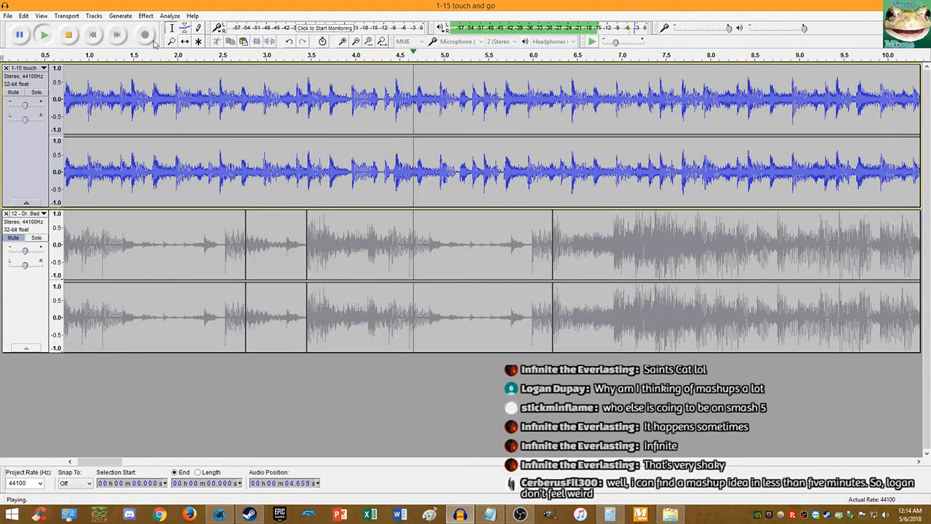
key(space)
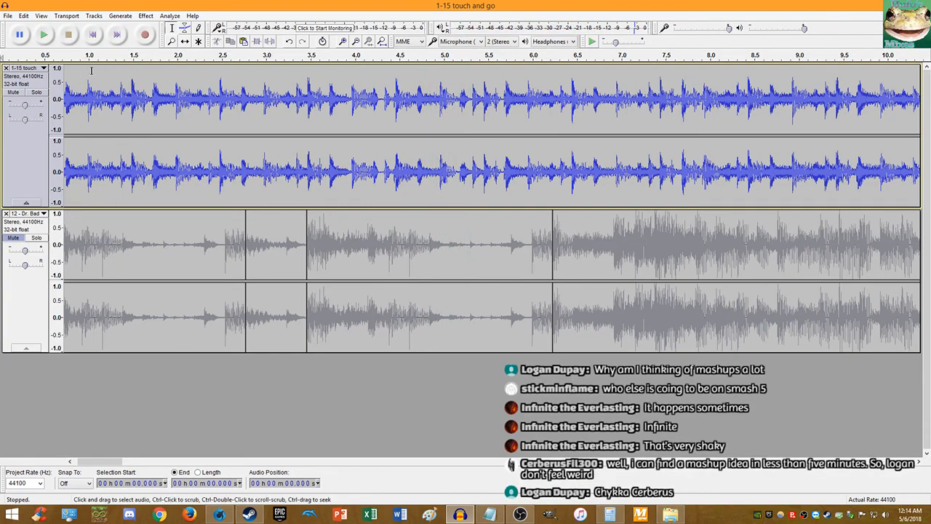
click(12, 238)
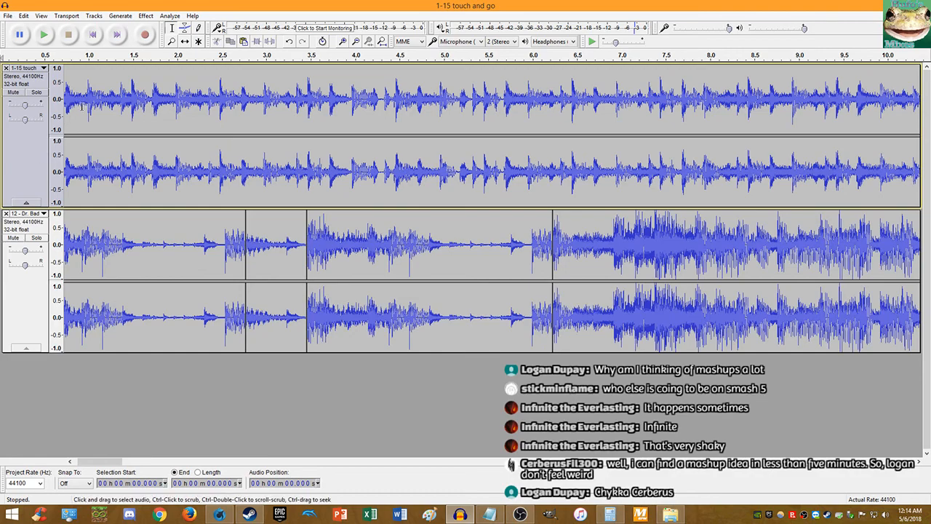
click(11, 238)
click(40, 38)
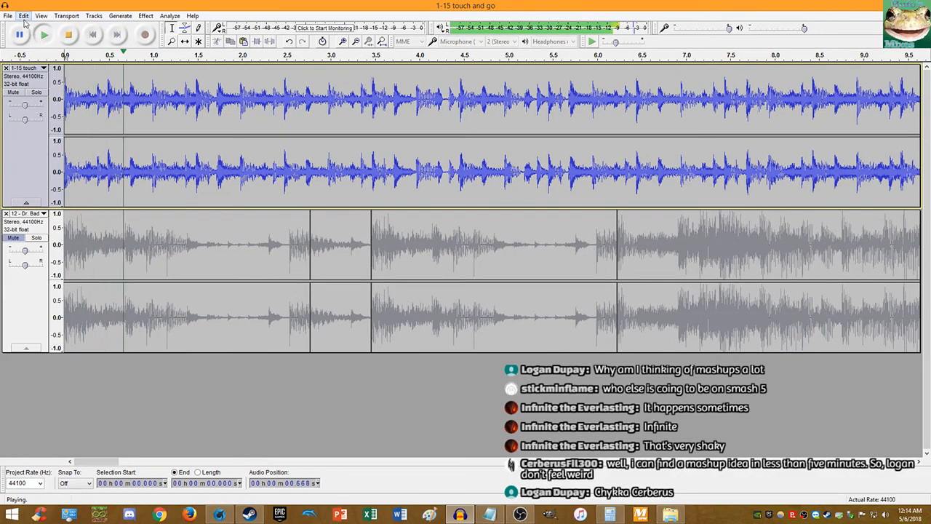
click(71, 38)
click(46, 37)
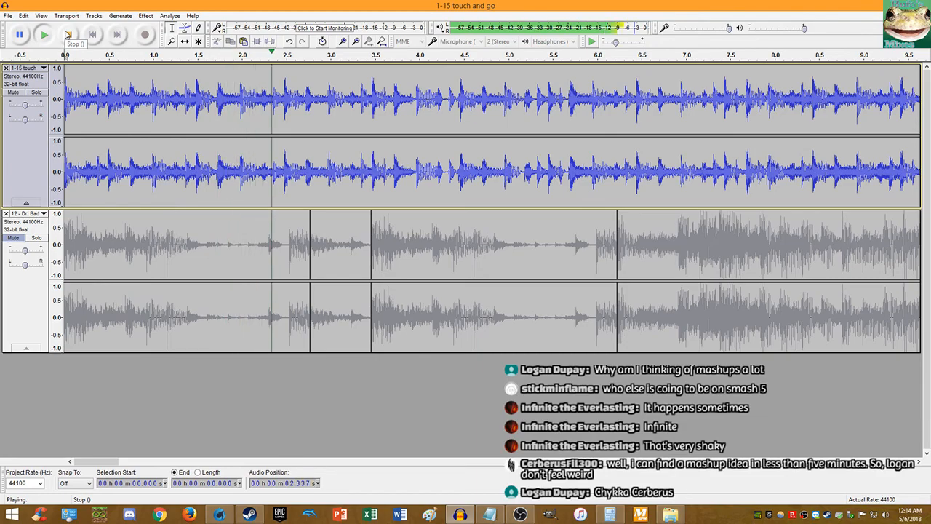
click(68, 36)
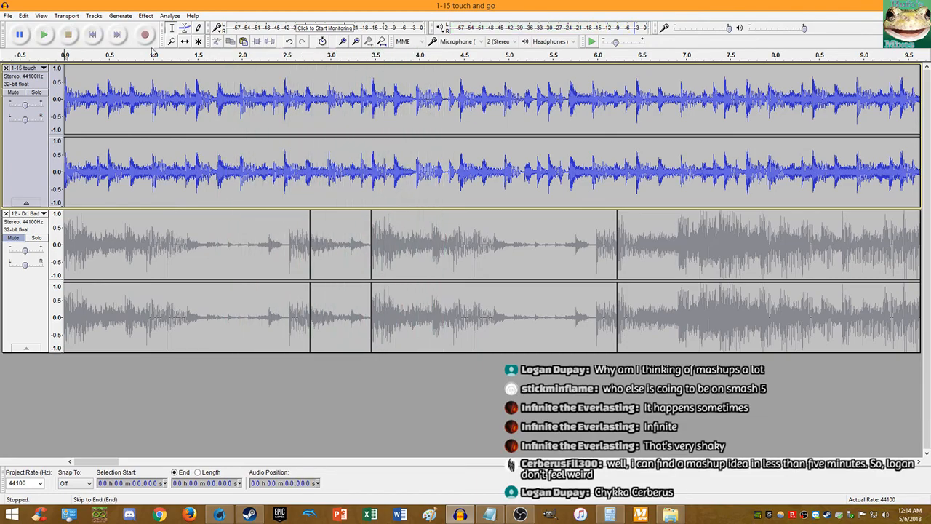
Step: Split the "1-15 touch and go" track at the beat onset at 3.967 s
scroll(422, 97, up, 4)
scroll(422, 97, up, 11)
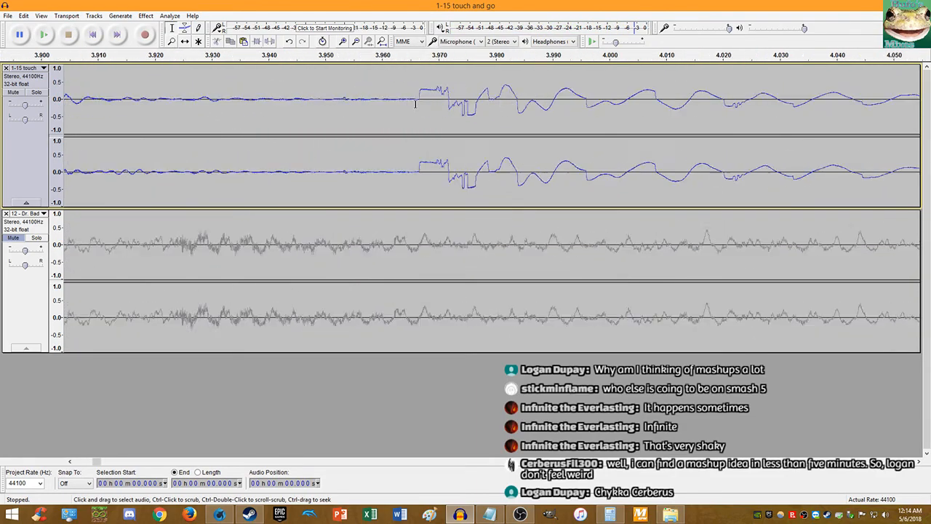
click(428, 100)
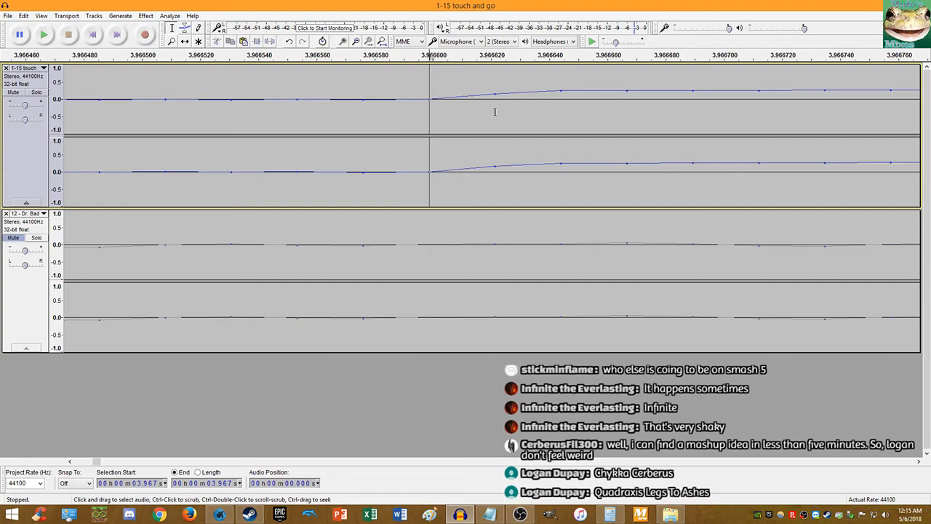
key(ctrl+i)
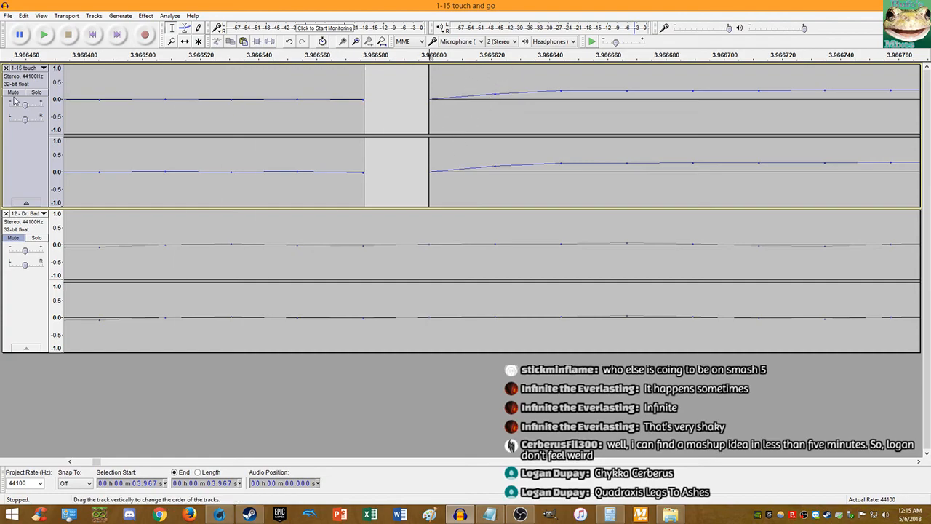
Step: Replay "1-15 touch and go" from the start to judge the beats before the 3.967 s split
click(382, 42)
click(90, 36)
key(space)
scroll(69, 101, up, 5)
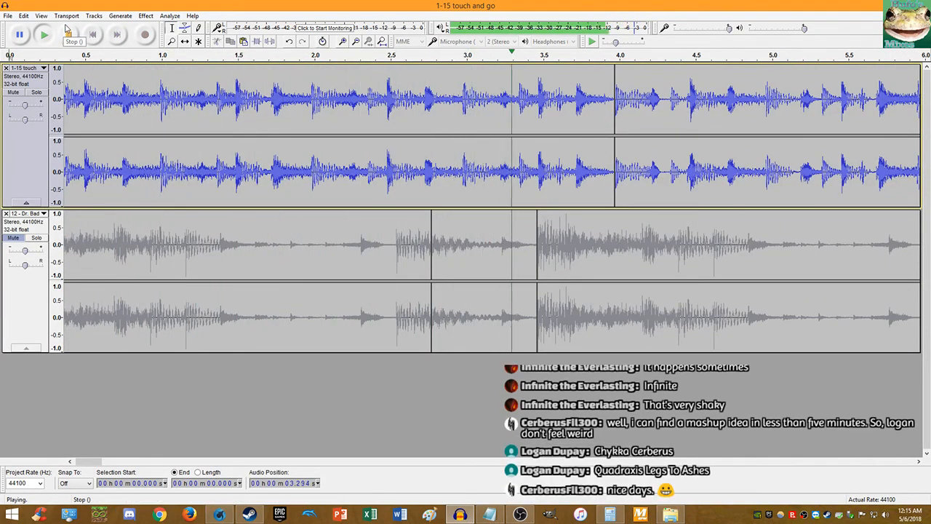
click(69, 32)
click(92, 35)
click(46, 36)
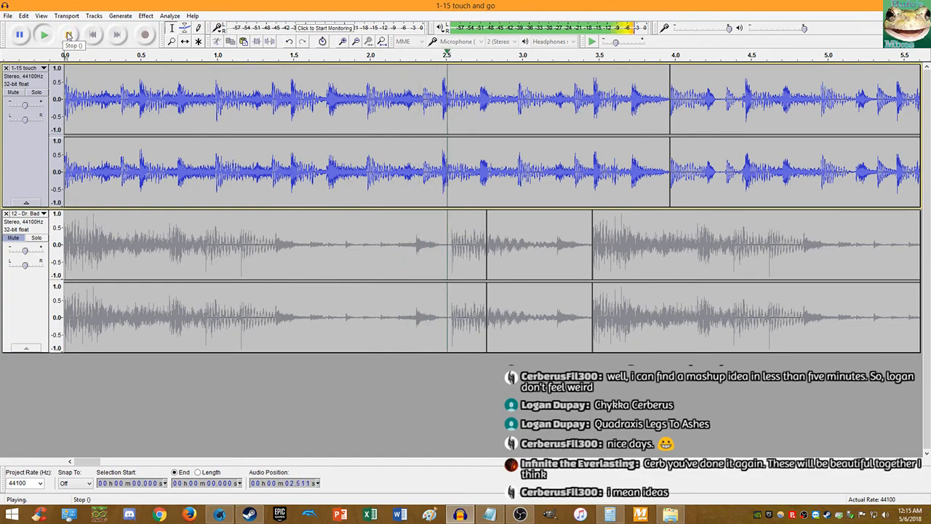
click(70, 34)
Step: Split the "1-15 touch and go" track at the beat onset at 1.984 s
scroll(377, 102, up, 4)
scroll(356, 106, up, 7)
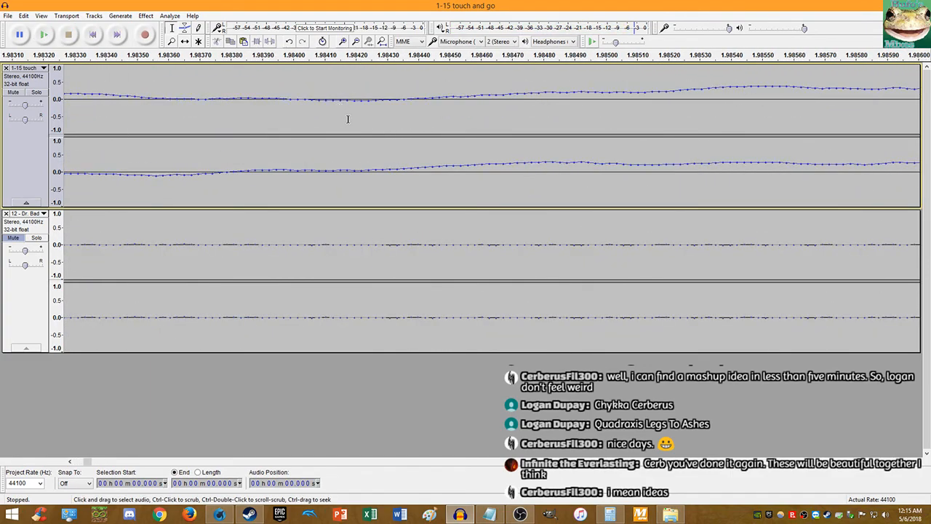
scroll(305, 117, down, 2)
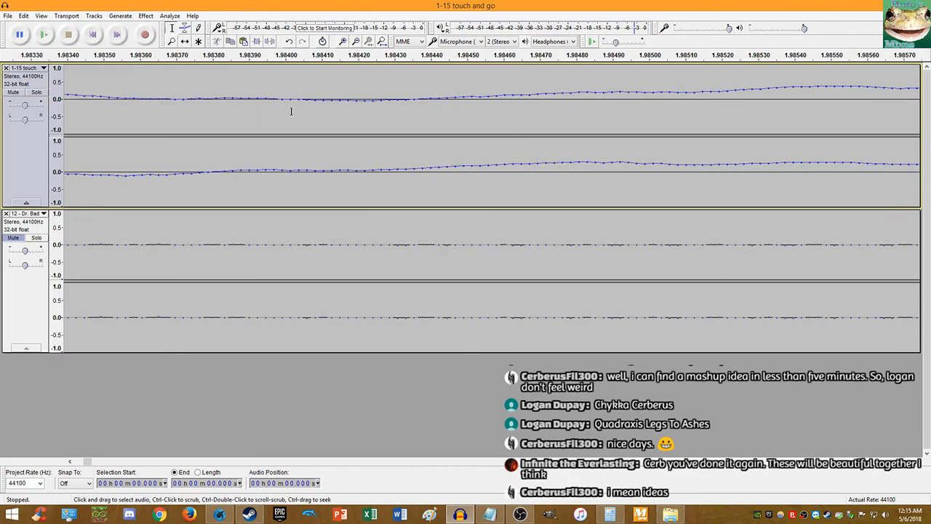
scroll(306, 111, down, 4)
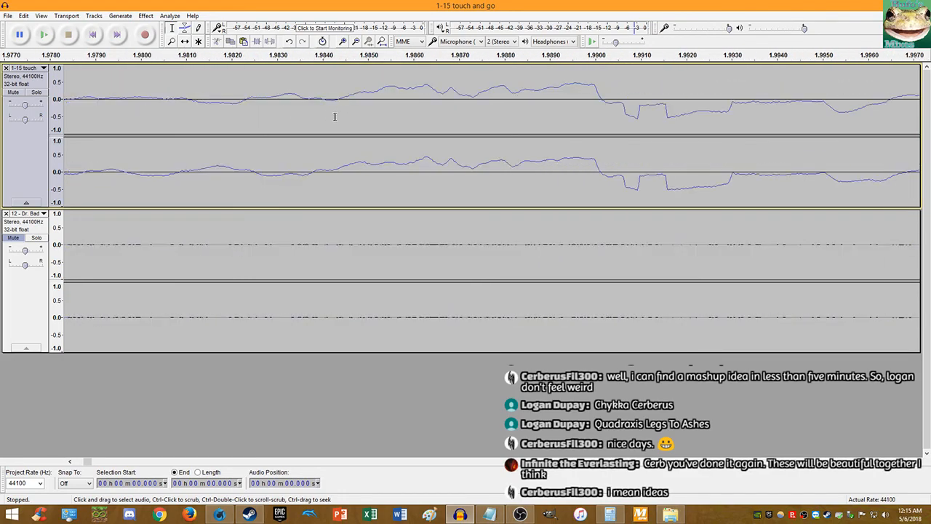
scroll(334, 114, down, 4)
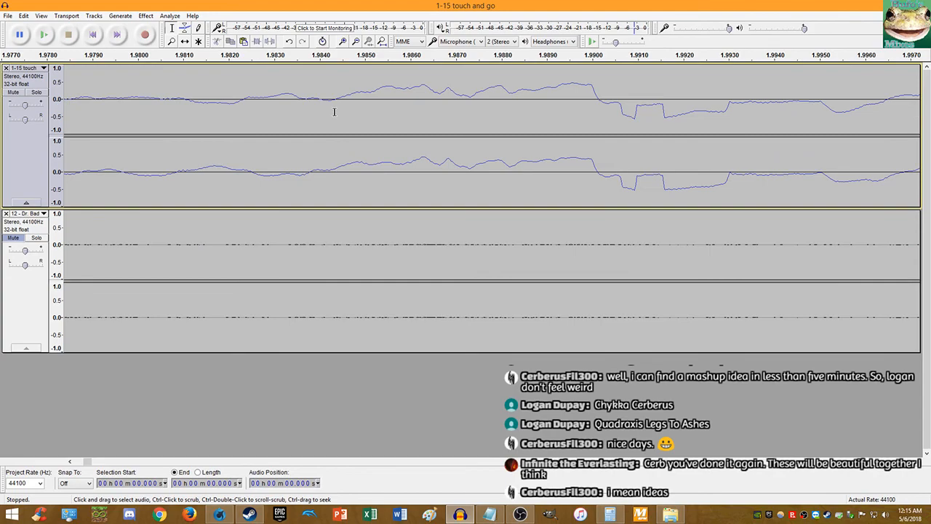
scroll(334, 111, up, 8)
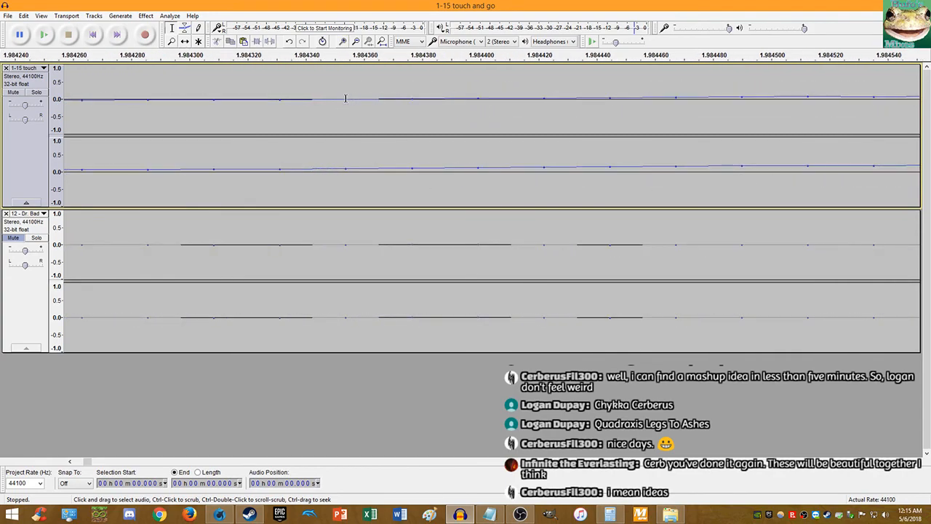
click(346, 99)
key(ctrl+z)
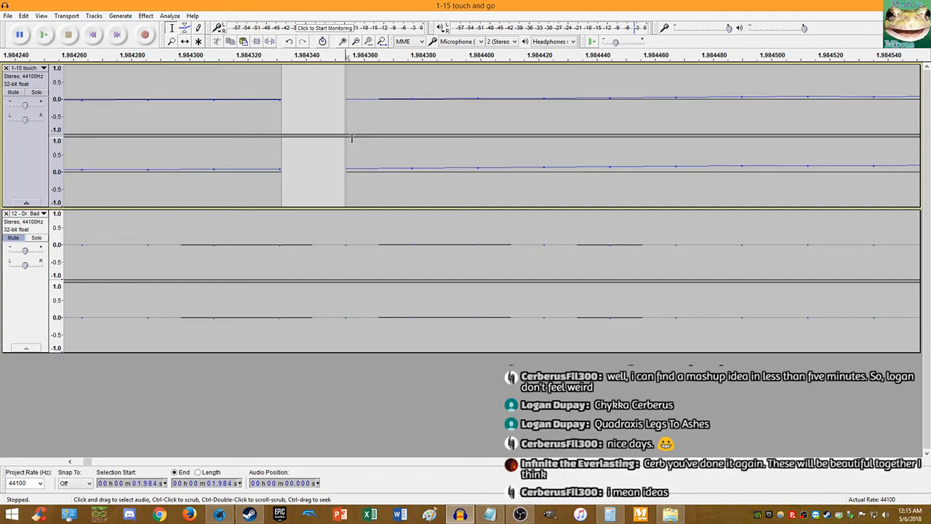
Step: Compare the "1-15 touch and go" splits with the Dr. Bad clip boundaries, placing the cursor at the 3.459 s boundary
scroll(352, 138, down, 14)
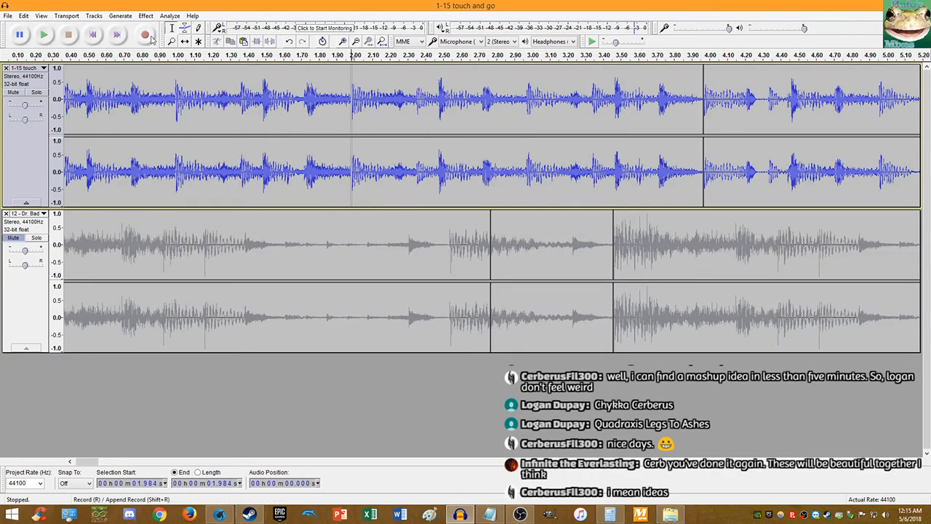
click(97, 41)
scroll(133, 158, down, 1)
scroll(321, 158, down, 1)
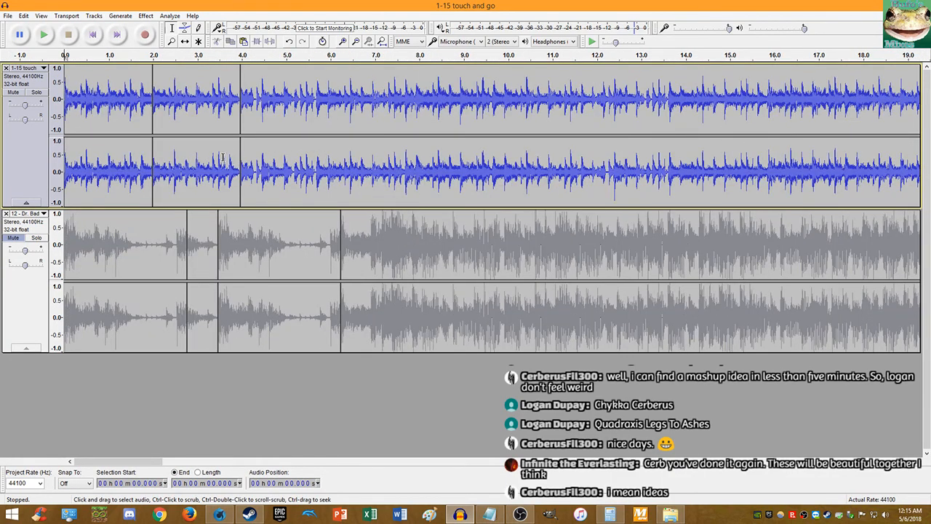
click(220, 198)
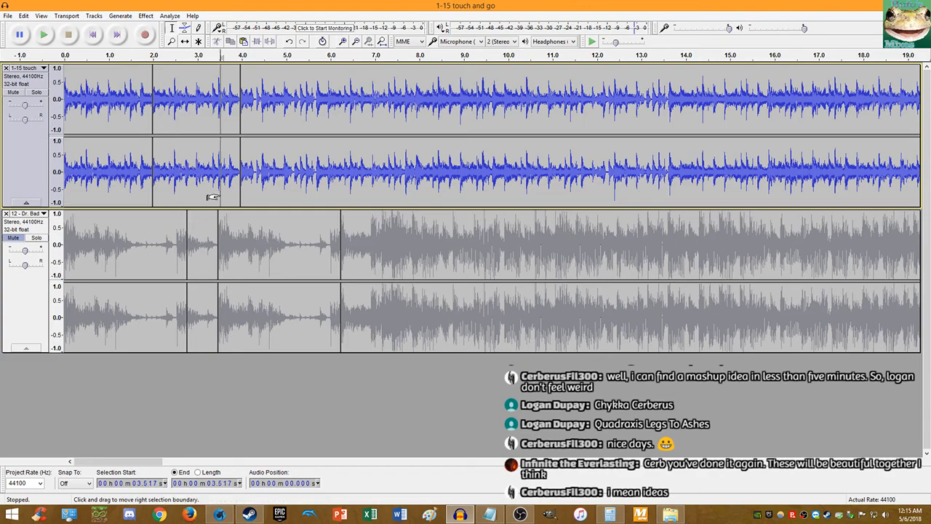
click(216, 193)
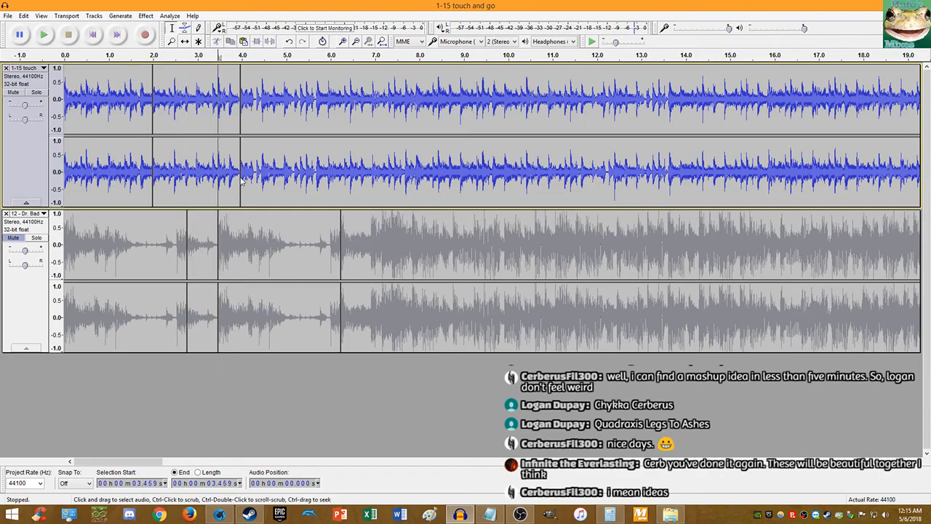
Step: Play "1-15 touch and go" from 3.961 s to check the beat at its second split
scroll(244, 170, up, 3)
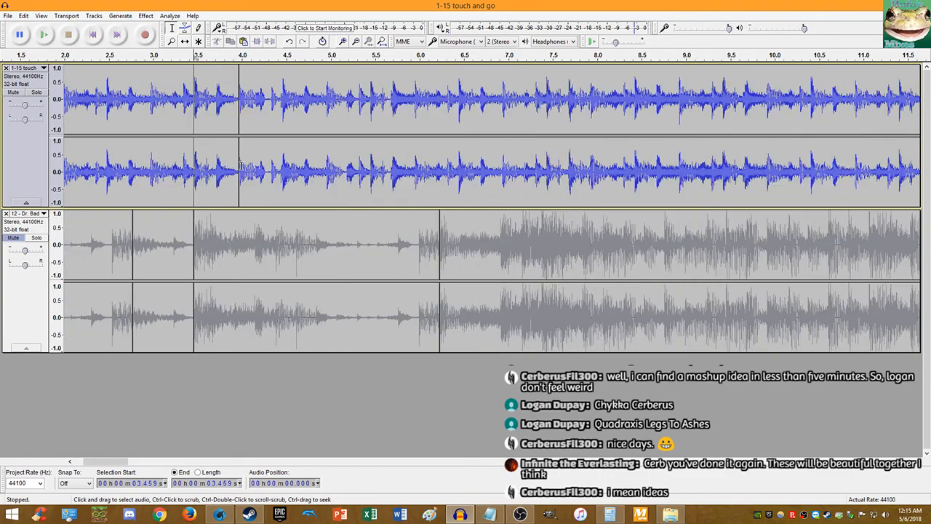
click(229, 220)
key(space)
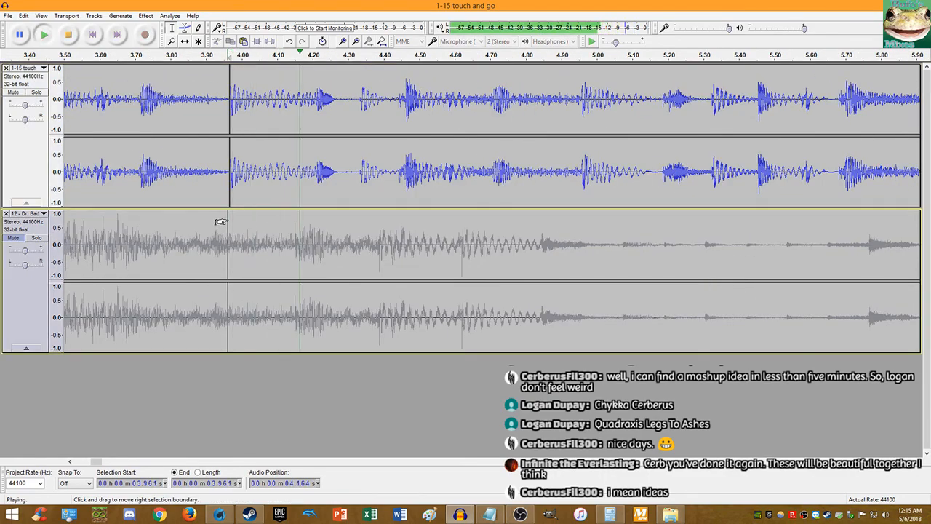
scroll(103, 80, down, 3)
scroll(94, 71, down, 3)
key(space)
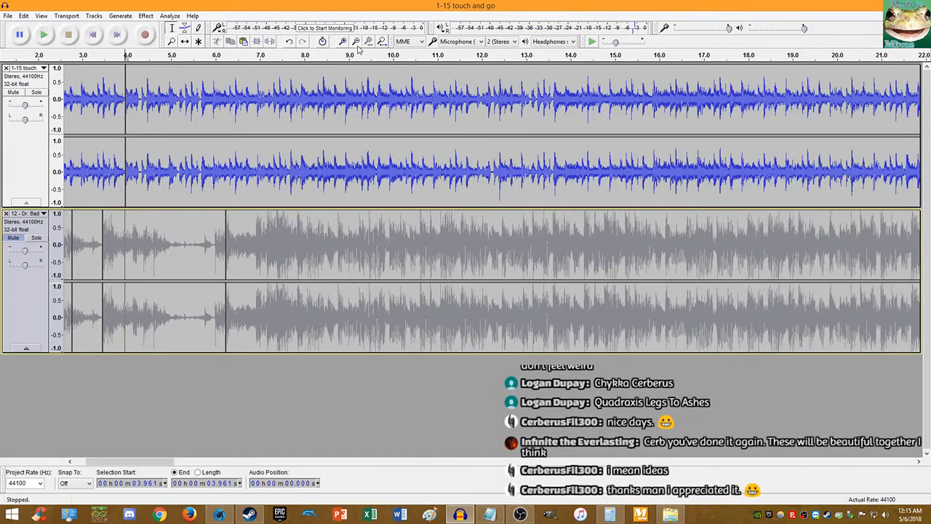
Step: Measure the exact time of the second "1-15 touch and go" split and enter 3.9666 in Calculator
scroll(80, 218, up, 8)
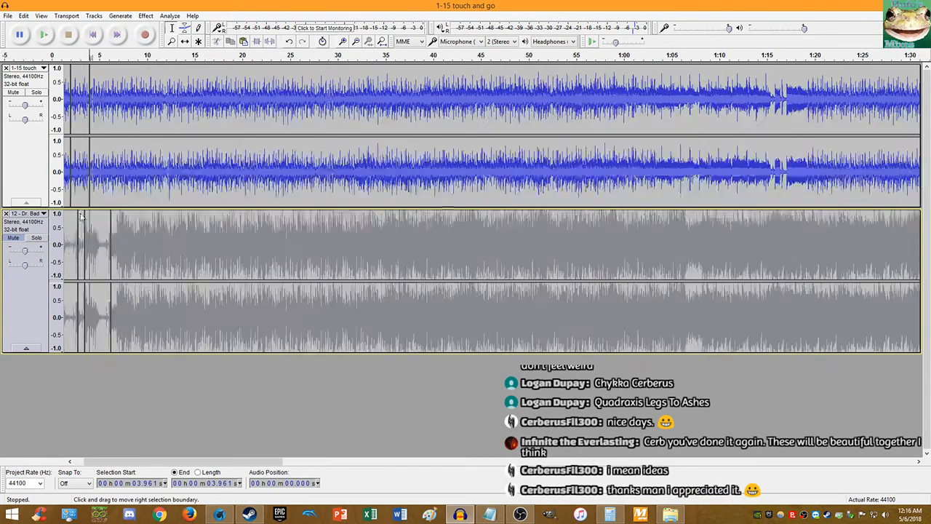
scroll(179, 218, up, 9)
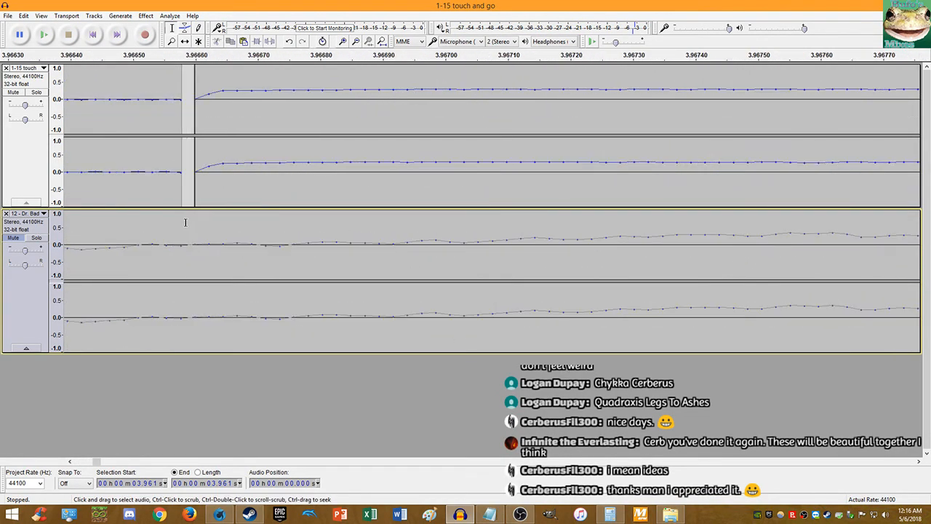
click(609, 515)
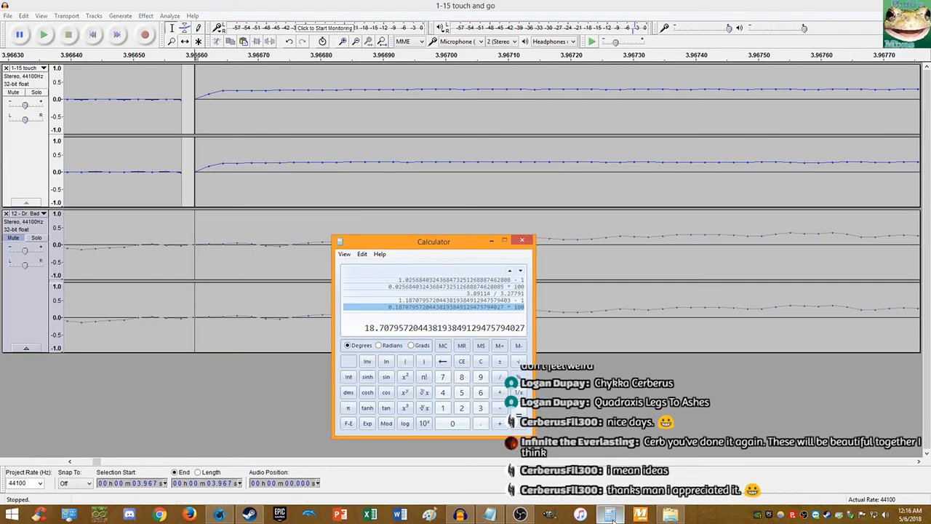
text(3.9666)
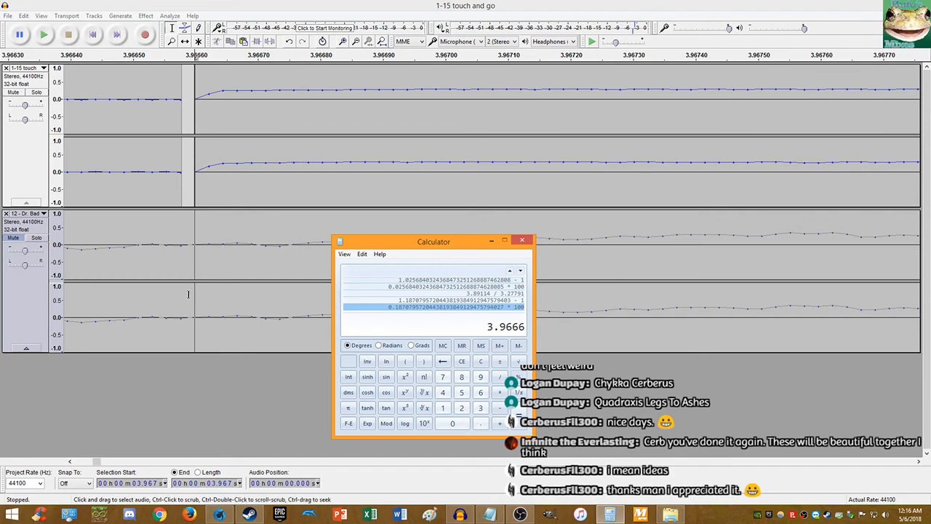
Step: Mute "1-15 touch and go", unmute the Dr. Bad track and play it from the start
click(93, 34)
scroll(96, 129, down, 14)
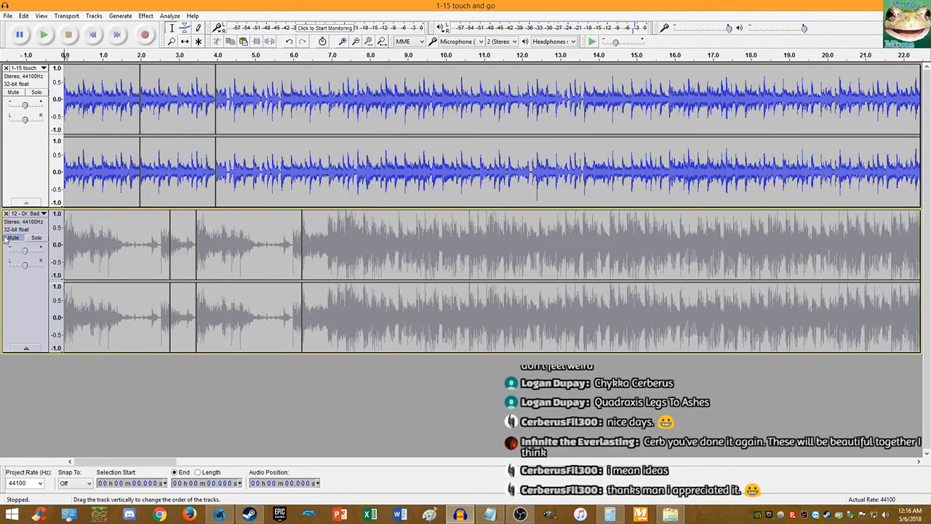
click(9, 239)
click(12, 93)
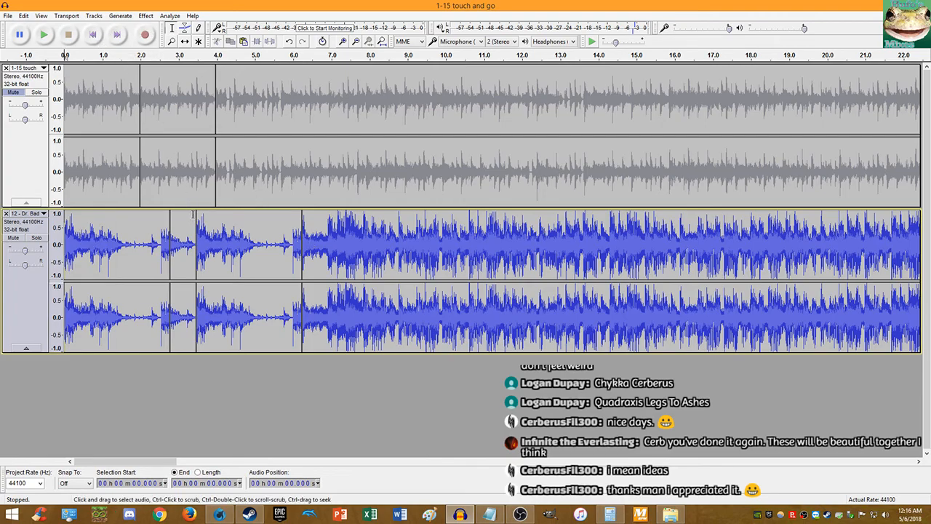
click(44, 34)
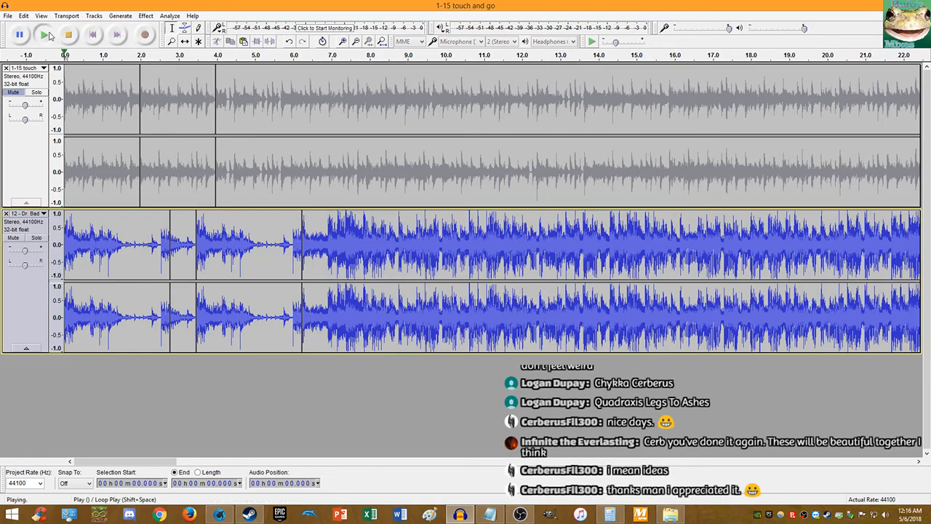
key(ctrl+1)
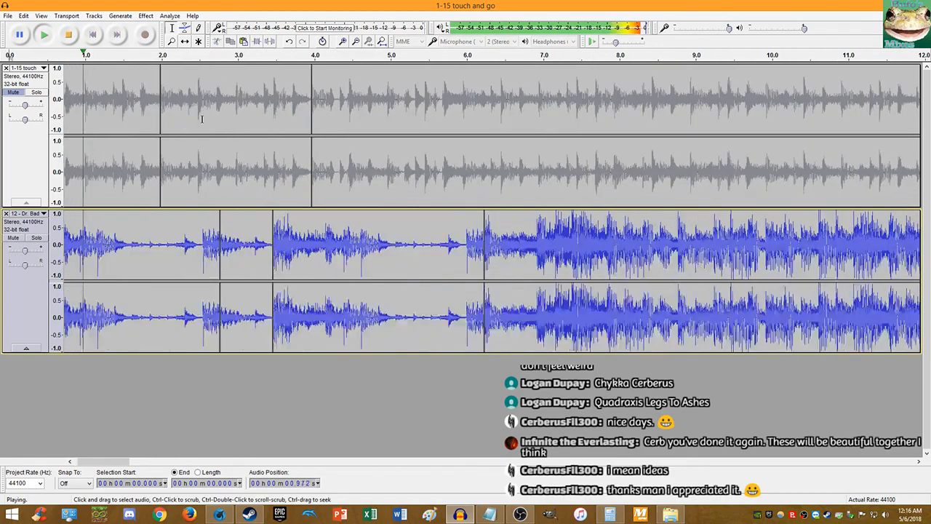
click(69, 34)
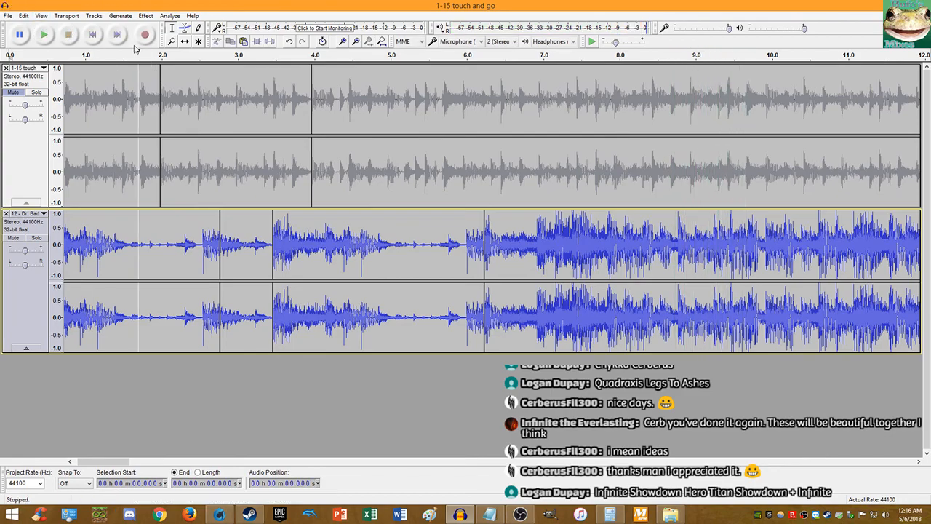
Step: Measure the exact time of the second Dr. Bad clip boundary and enter 3.45927 in Calculator as the divisor of 3.9666
click(93, 34)
ctrl+scroll(222, 175, up, 6)
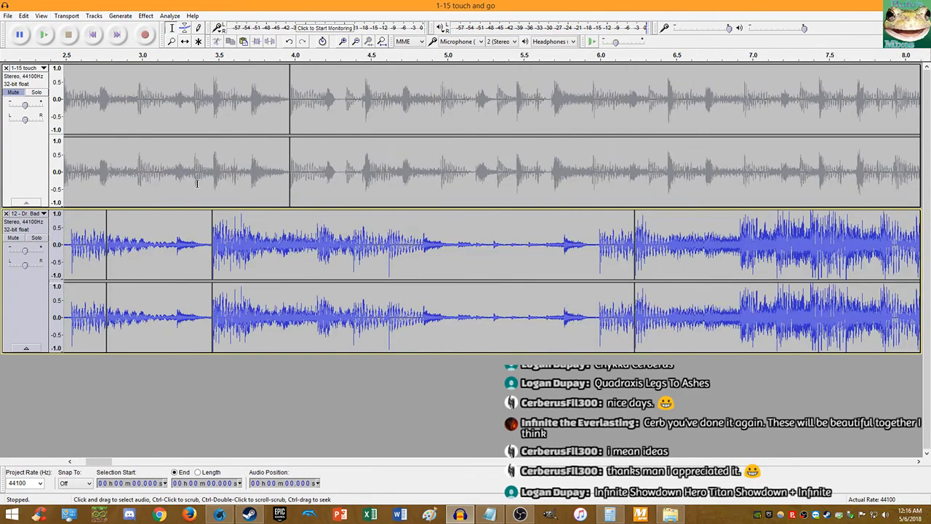
ctrl+scroll(234, 221, up, 9)
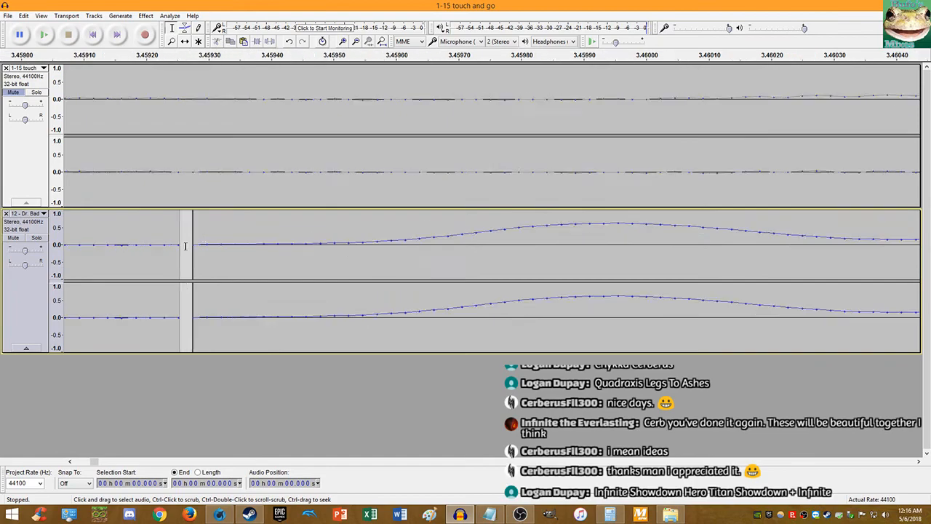
click(610, 515)
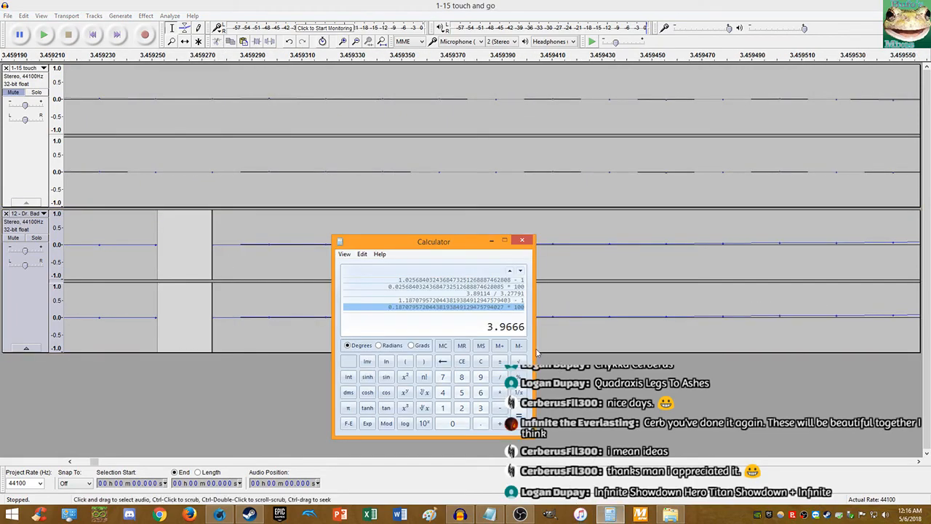
key(slash)
text(3.45927)
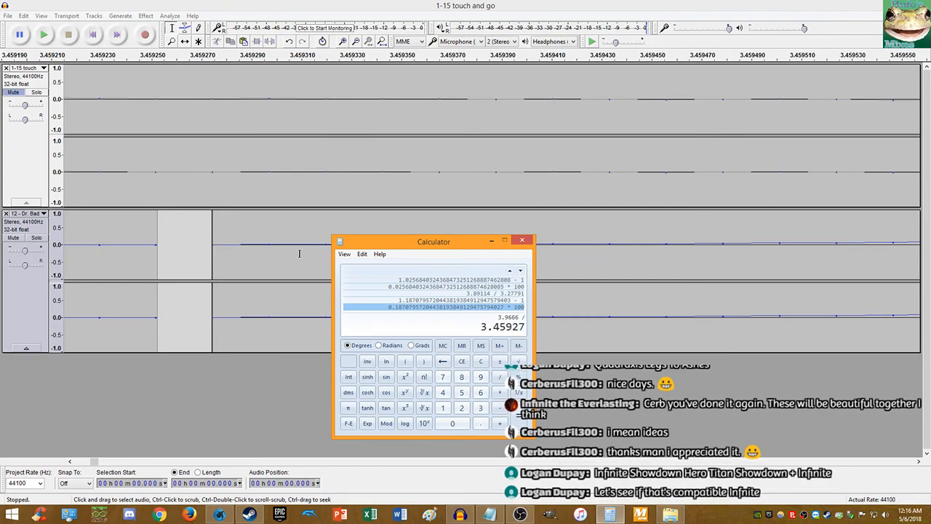
Step: Convert the ratio to a percent change in Calculator by subtracting 1 and multiplying by 100
key(Return)
text(-1)
key(Return)
text(*100)
key(Return)
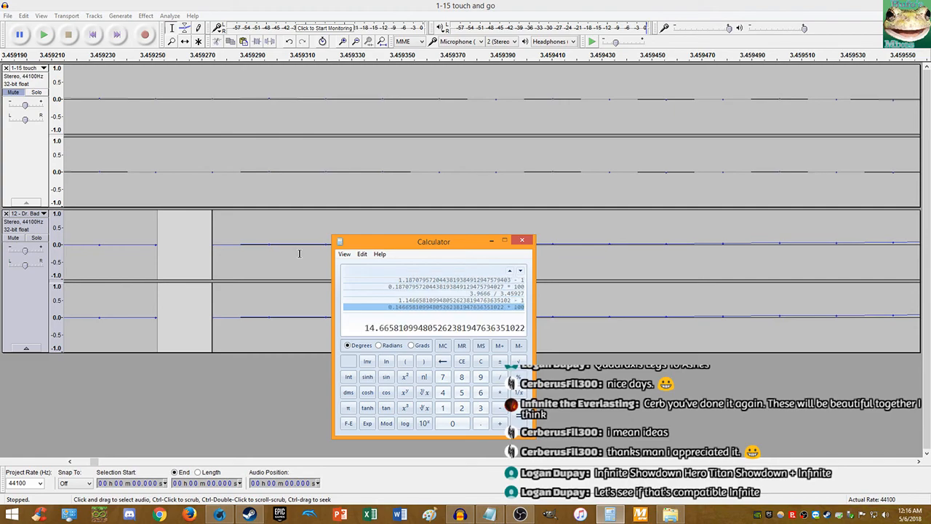
Step: Open the latest YouTube link in the Steam chat, then return to Audacity
click(264, 515)
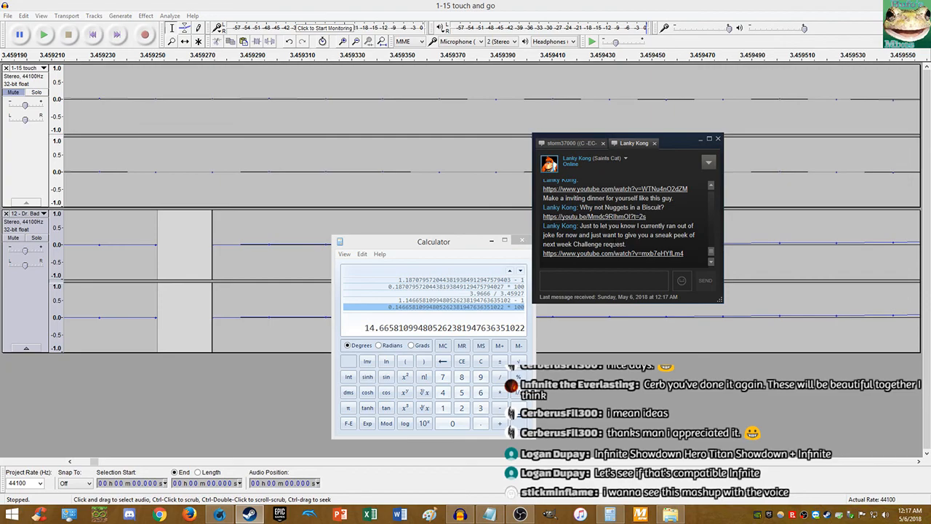
click(635, 254)
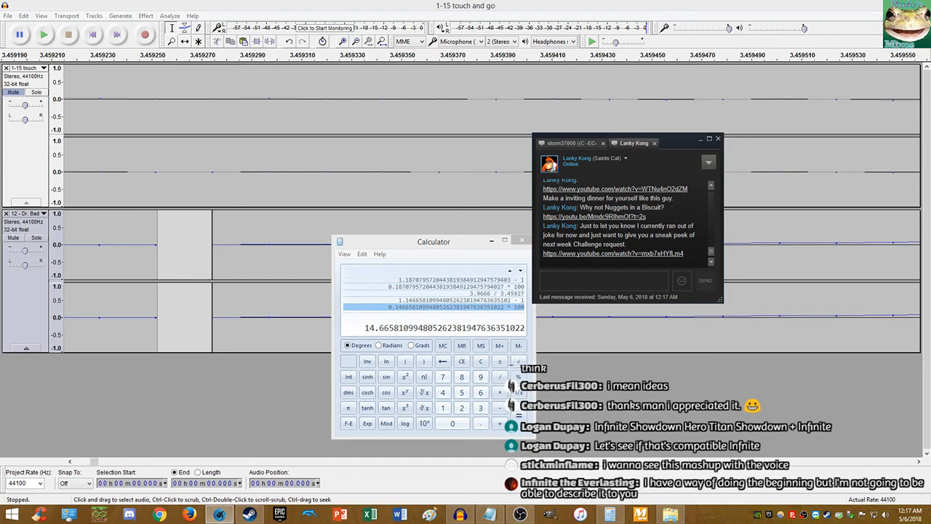
click(685, 151)
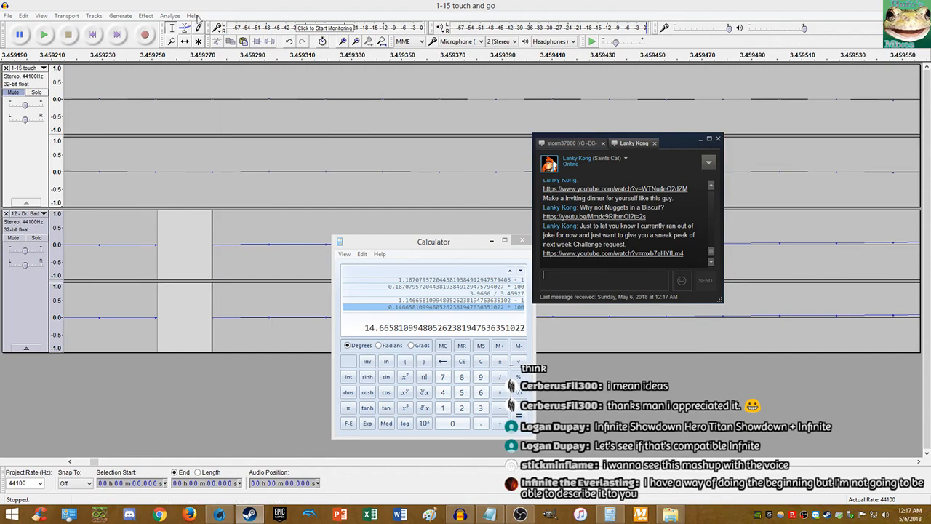
click(234, 5)
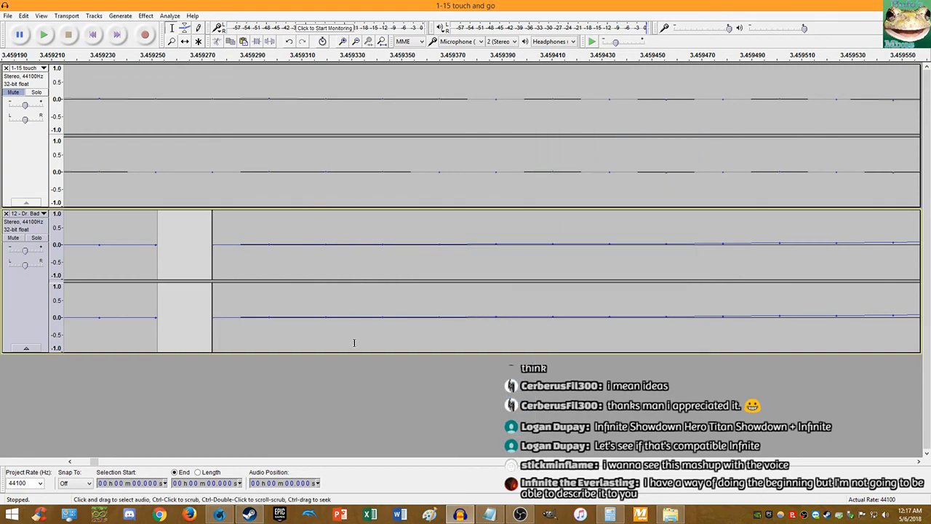
Step: Try changing the tempo of the entire "1-15 touch and go" track by 14.665 percent, using the result copied from Calculator
click(611, 514)
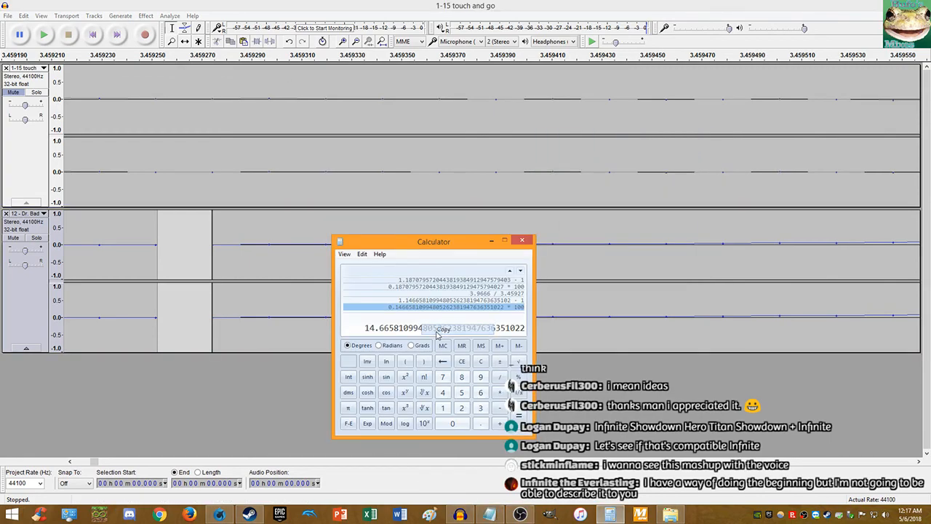
click(346, 4)
click(384, 42)
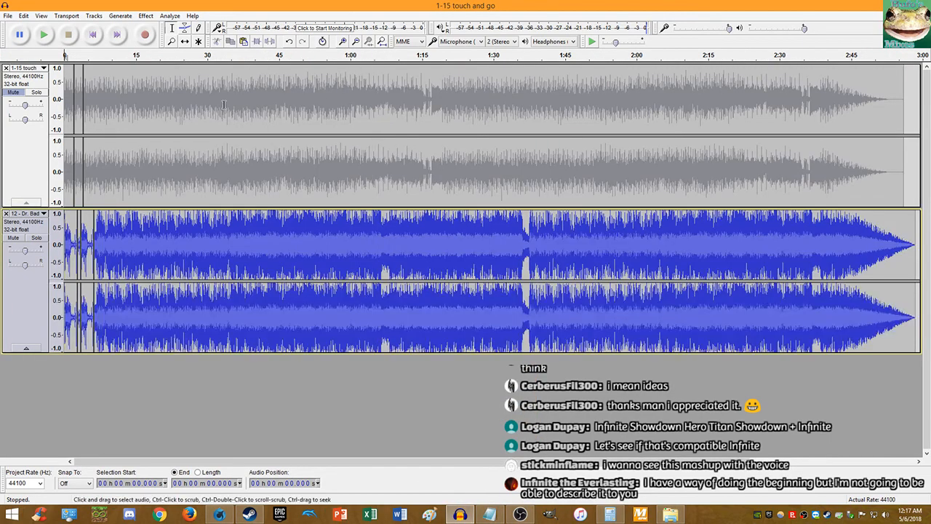
double_click(133, 114)
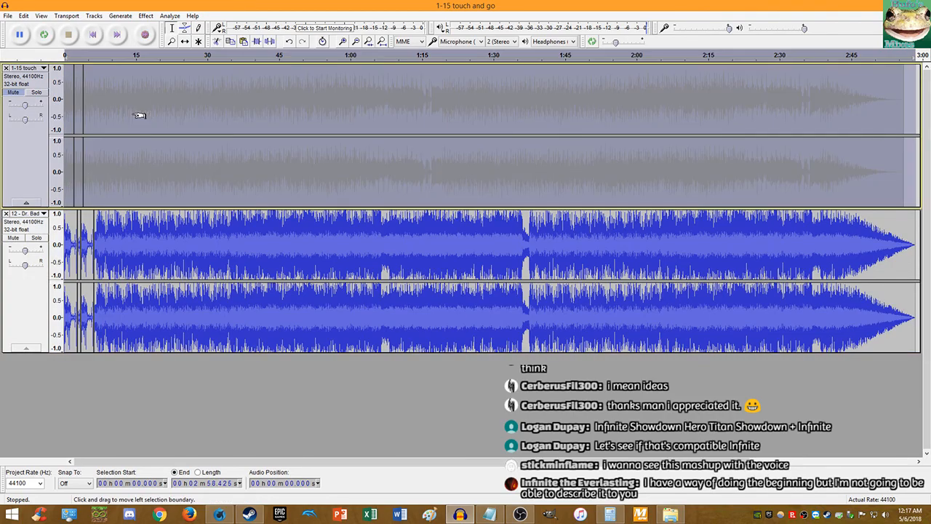
click(145, 15)
click(205, 109)
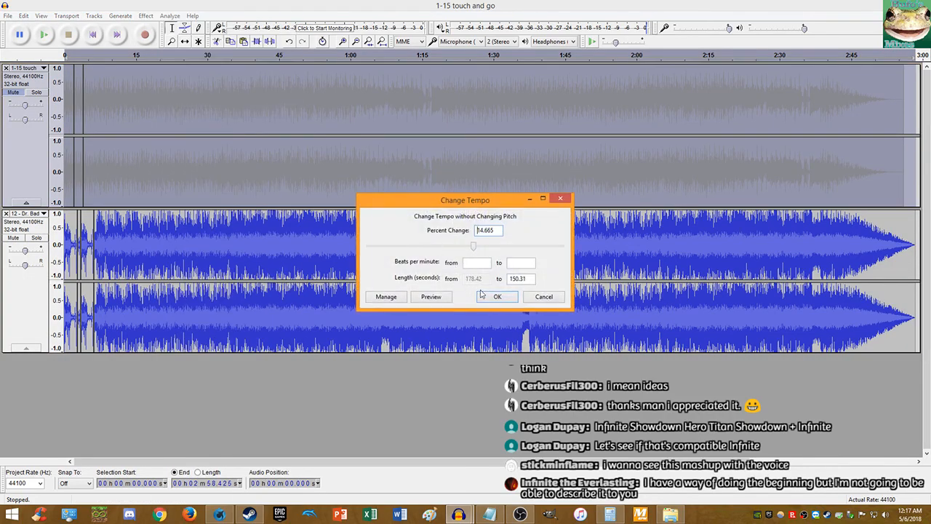
click(484, 297)
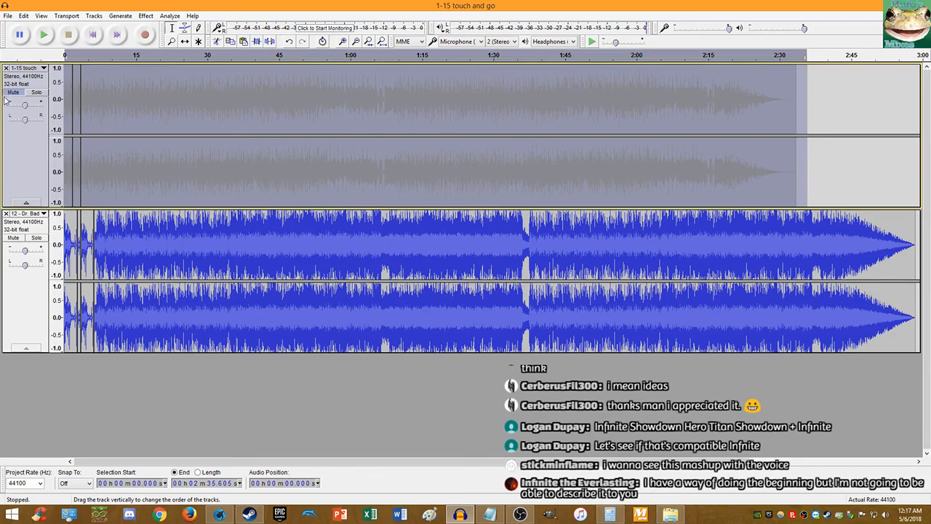
Step: Unmute "1-15 touch and go" and play both tracks together from the start to judge how they match
click(13, 93)
click(92, 36)
scroll(137, 125, up, 4)
click(93, 37)
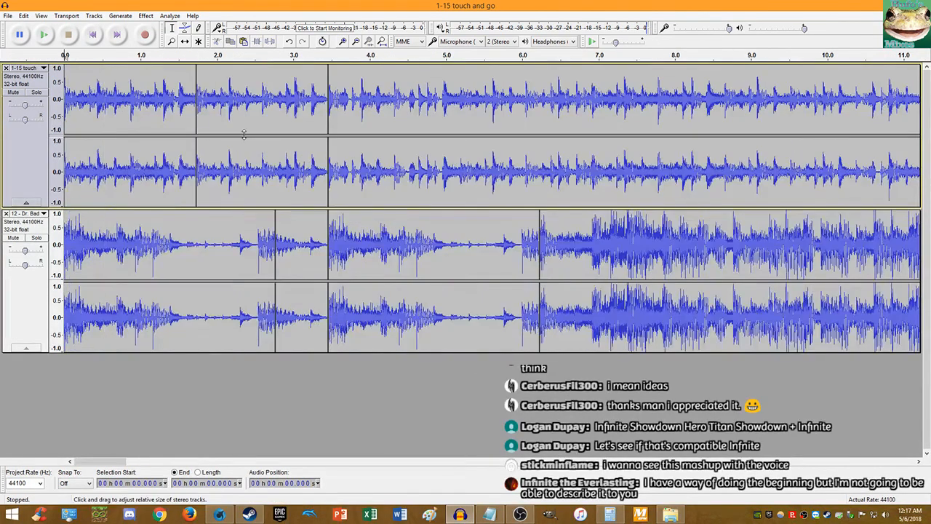
click(44, 35)
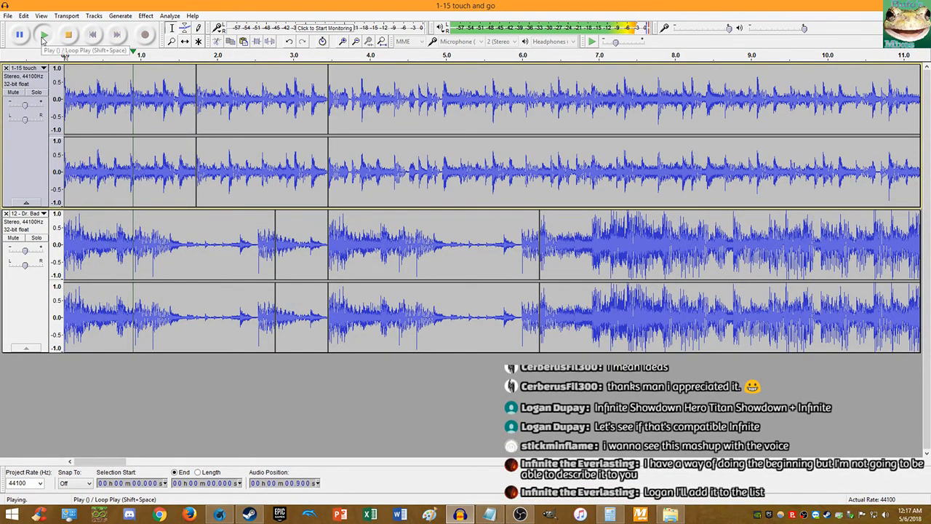
scroll(318, 111, up, 2)
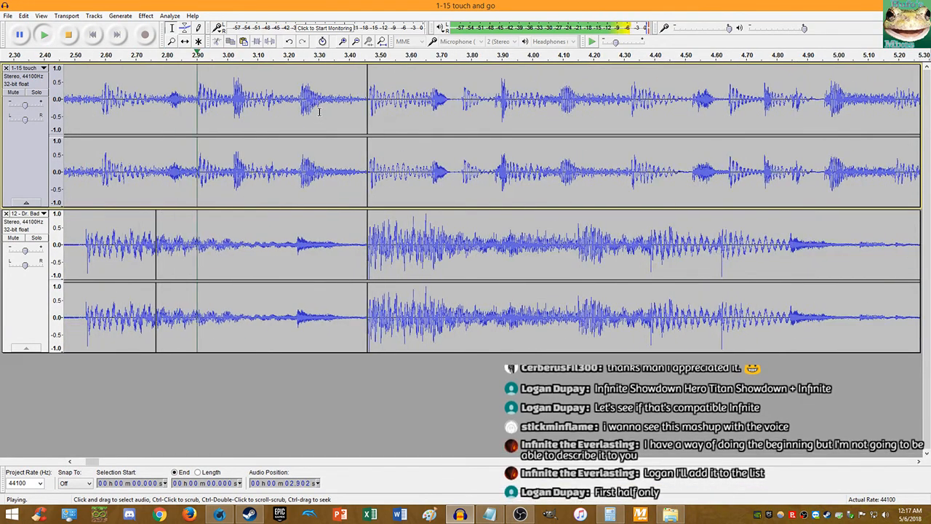
scroll(376, 163, down, 4)
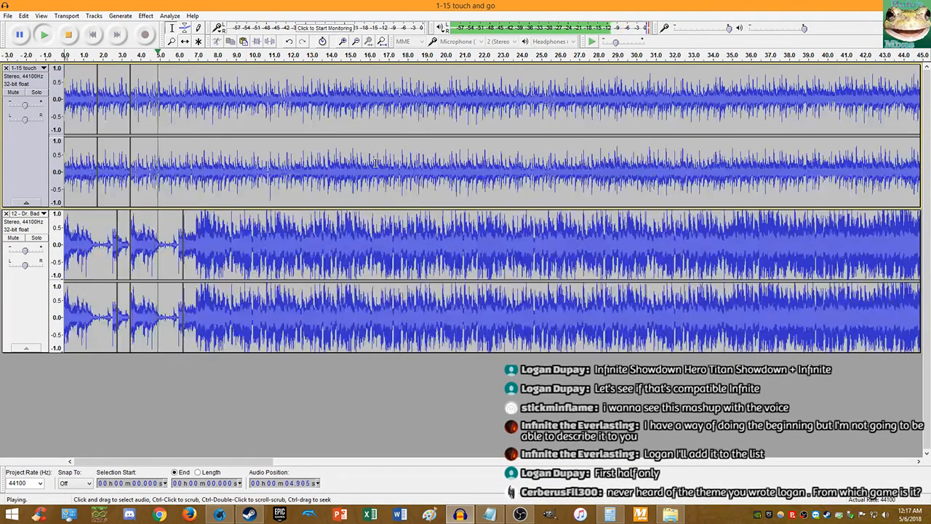
scroll(376, 163, up, 3)
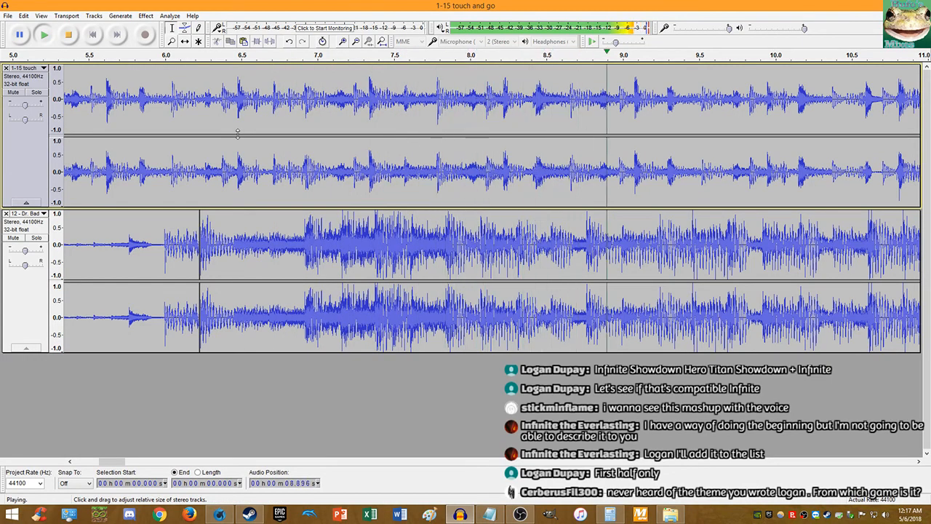
click(68, 35)
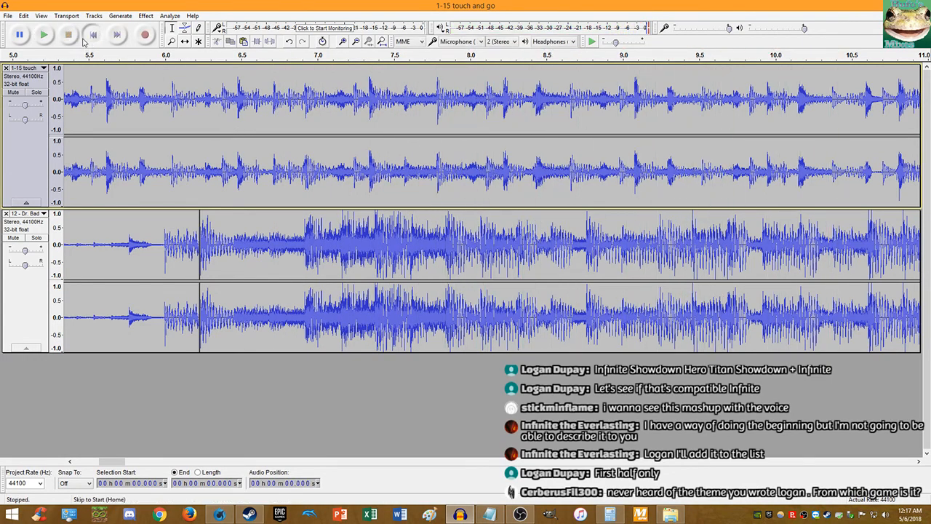
Step: Select the entire "1-15 touch and go" track and remove the Dr. Bad track from the project
click(85, 41)
double_click(193, 108)
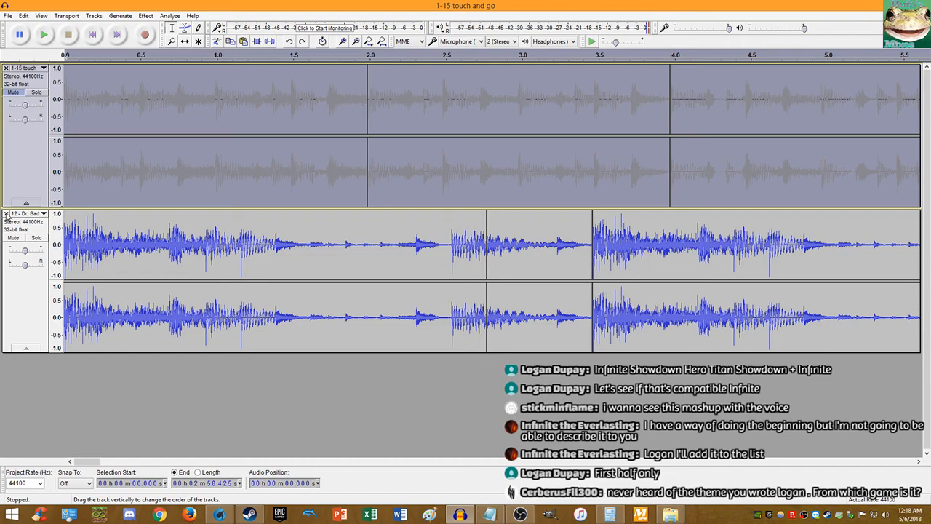
click(6, 213)
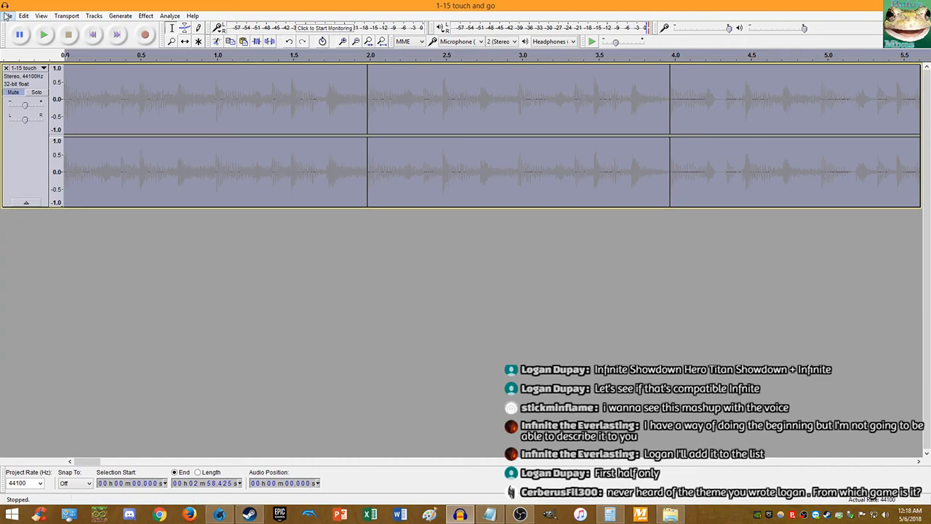
Step: Import "12 - Dr. Bad-Boon's Base (World 10).mp3" from the Mashup project folder as a new track
click(7, 15)
mouse_move(62, 137)
click(189, 134)
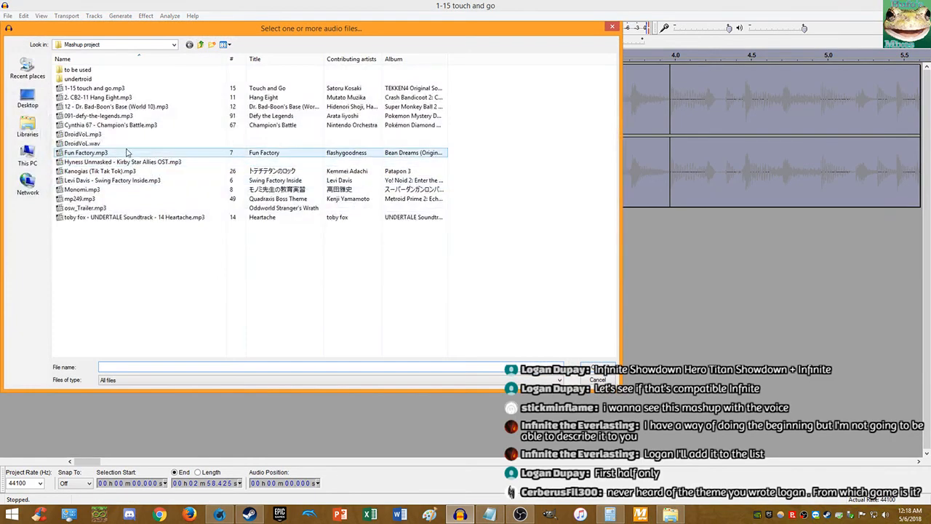
double_click(120, 106)
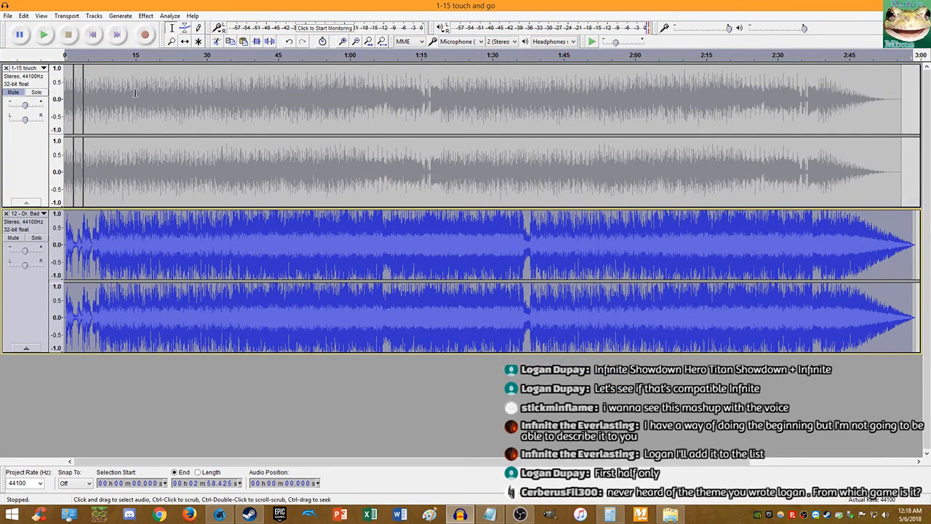
Step: Delete the silence at the start of the Dr. Bad track so its first sound begins at zero
click(100, 55)
click(69, 35)
click(93, 36)
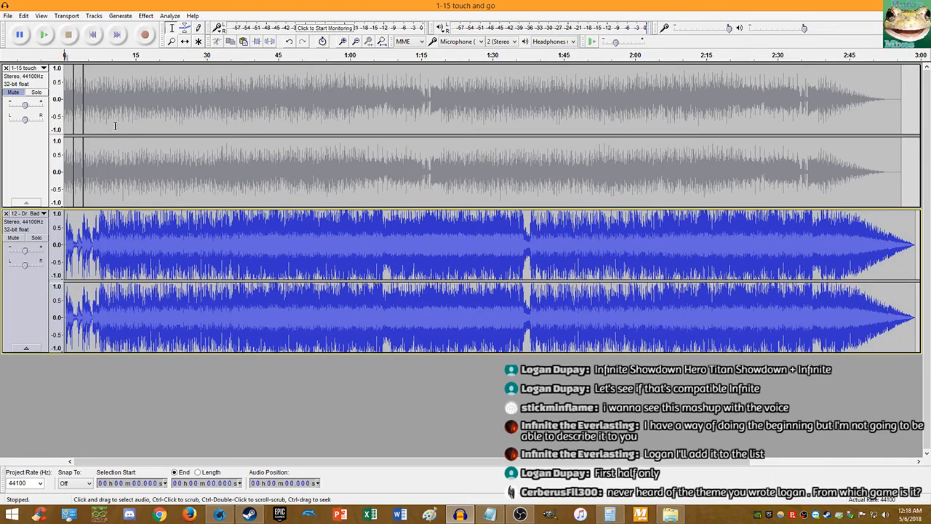
scroll(115, 122, up, 5)
click(93, 38)
scroll(187, 254, up, 10)
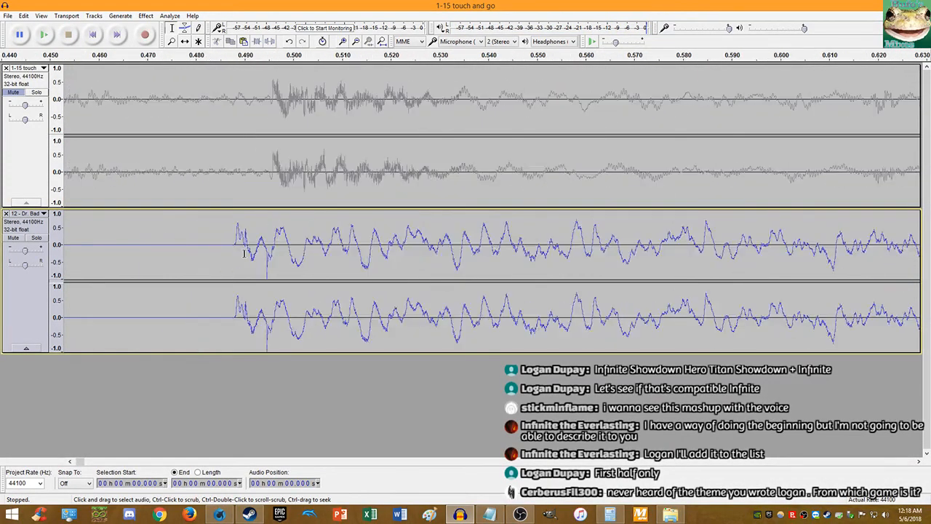
scroll(187, 253, up, 4)
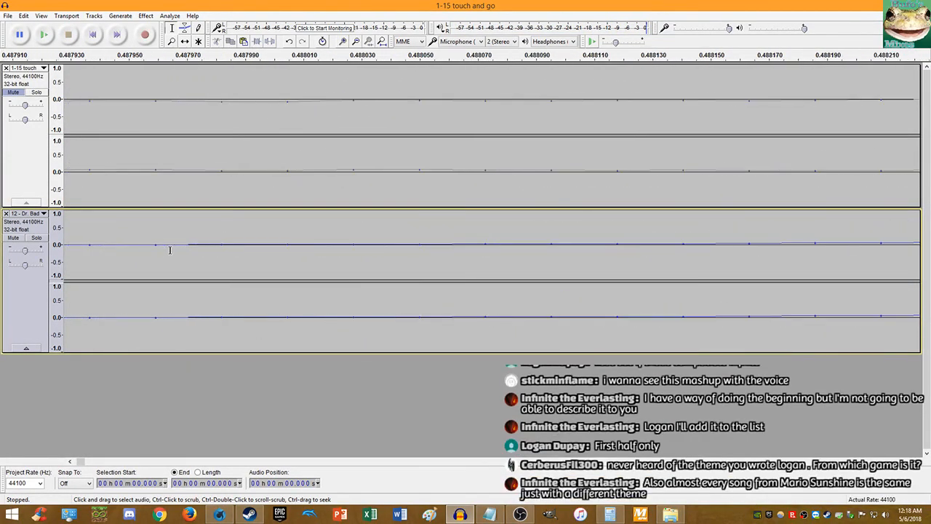
click(155, 244)
key(shift+Home)
key(Delete)
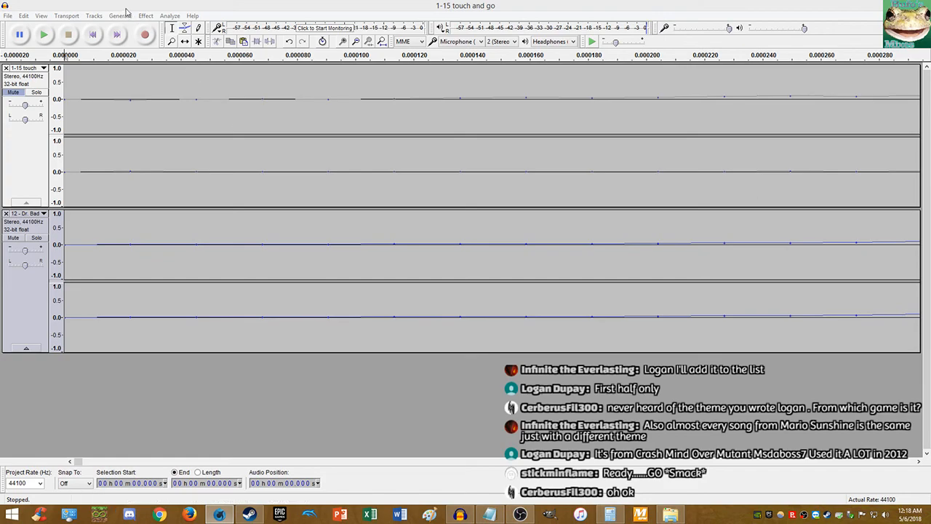
click(142, 131)
scroll(182, 191, down, 13)
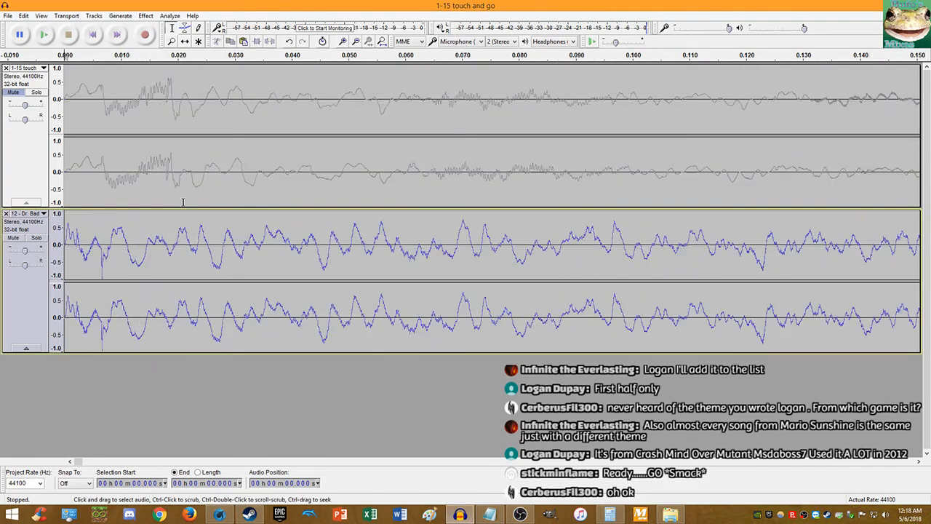
scroll(190, 204, down, 1)
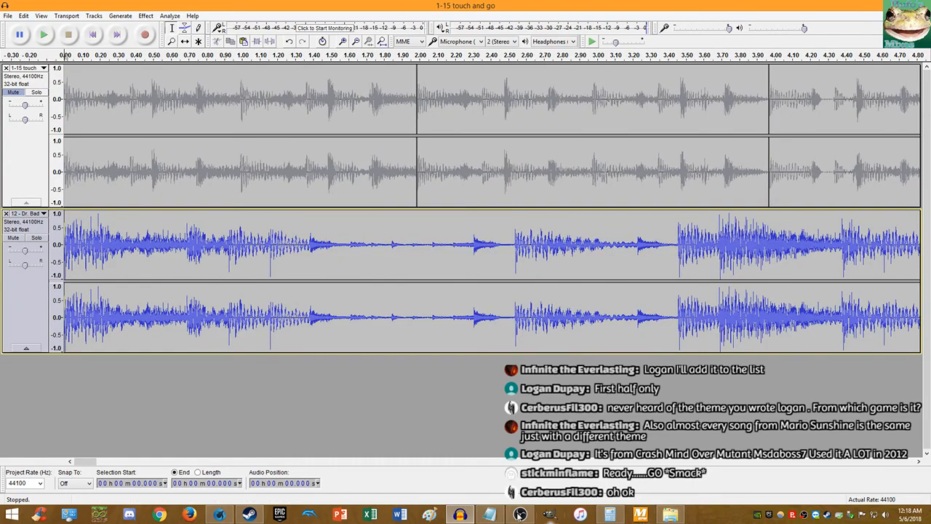
Step: Switch to Dolphin and find the Super Monkey Ball 2 entries in the game list
click(310, 514)
scroll(341, 172, down, 4)
scroll(339, 172, down, 7)
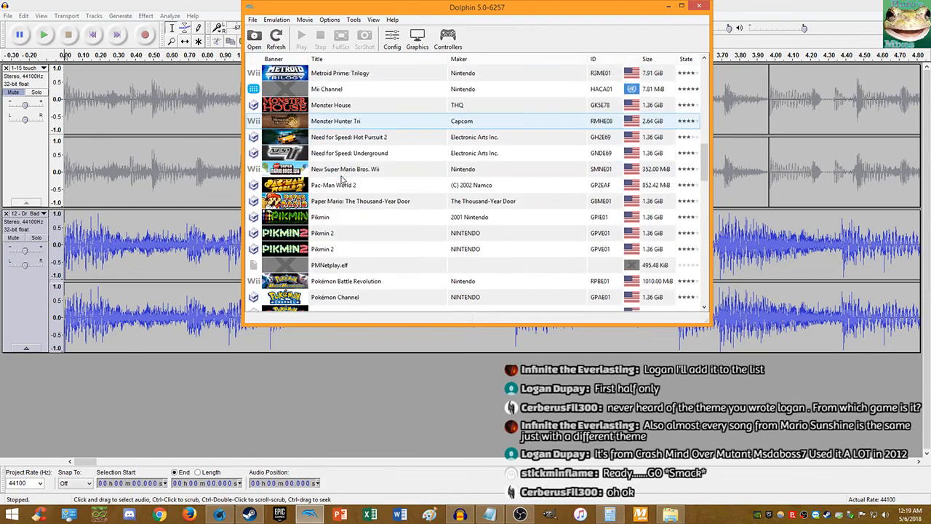
scroll(342, 163, down, 2)
scroll(342, 185, down, 1)
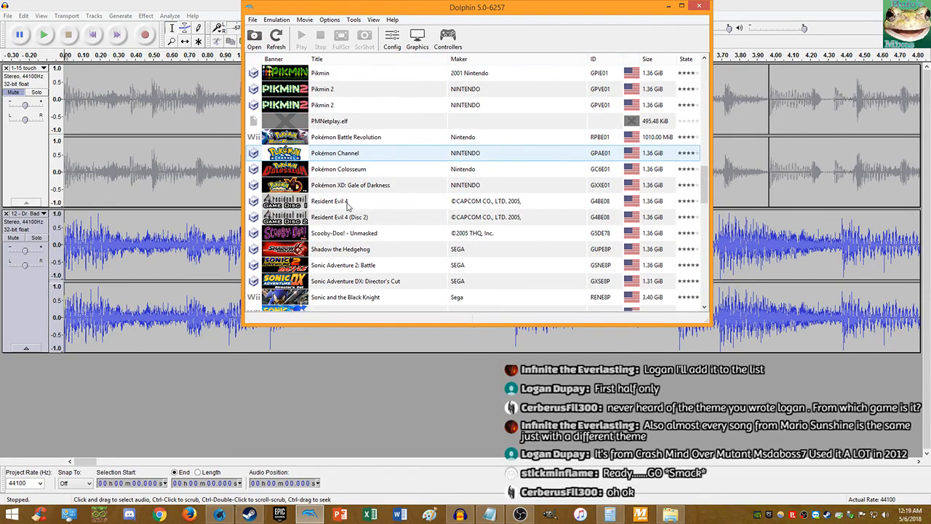
scroll(349, 201, down, 1)
scroll(350, 200, down, 3)
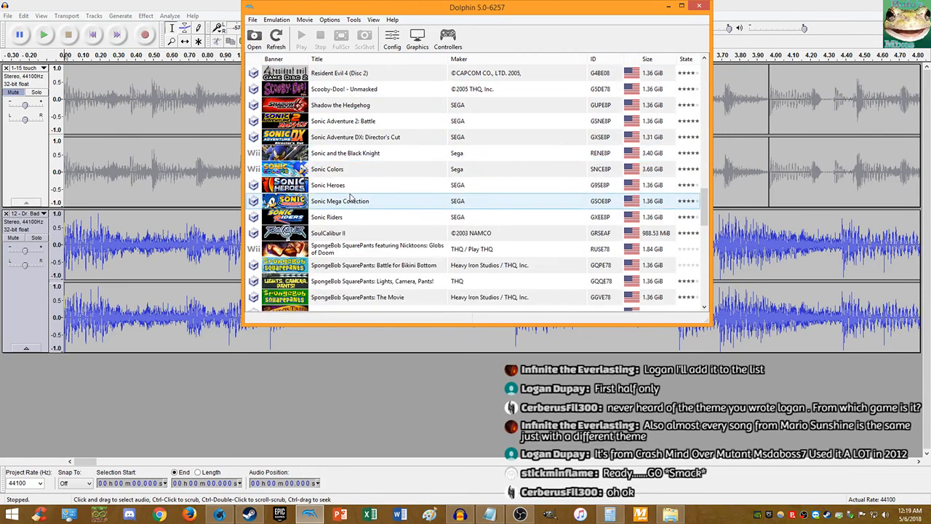
scroll(350, 198, down, 1)
scroll(350, 196, down, 1)
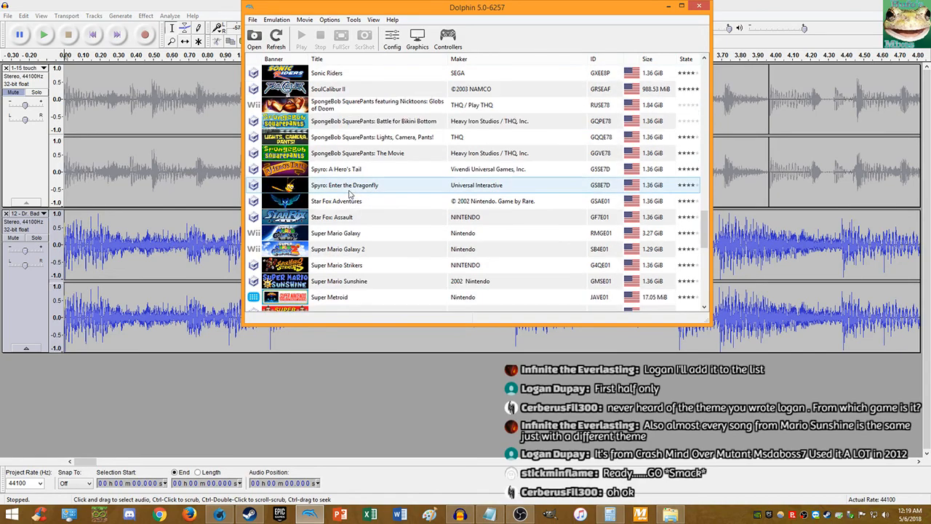
scroll(356, 238, down, 1)
scroll(346, 237, down, 1)
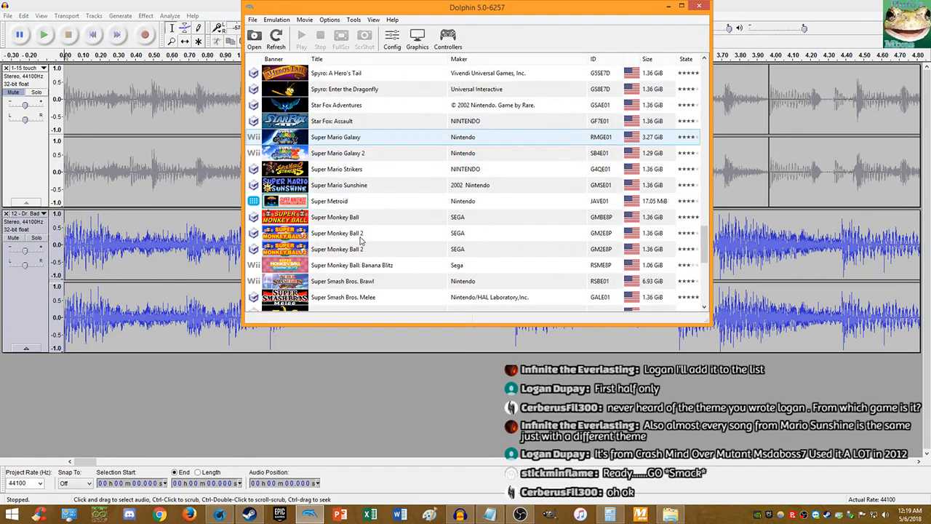
click(342, 249)
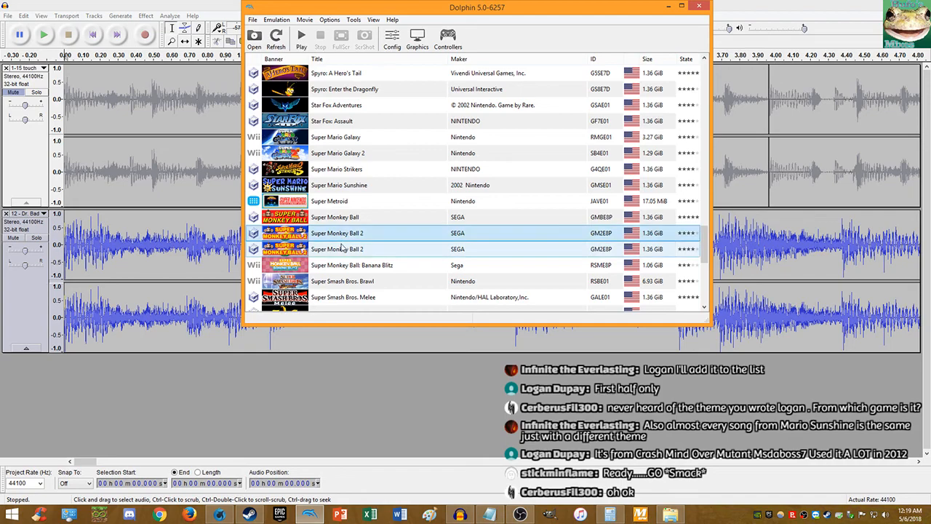
click(344, 233)
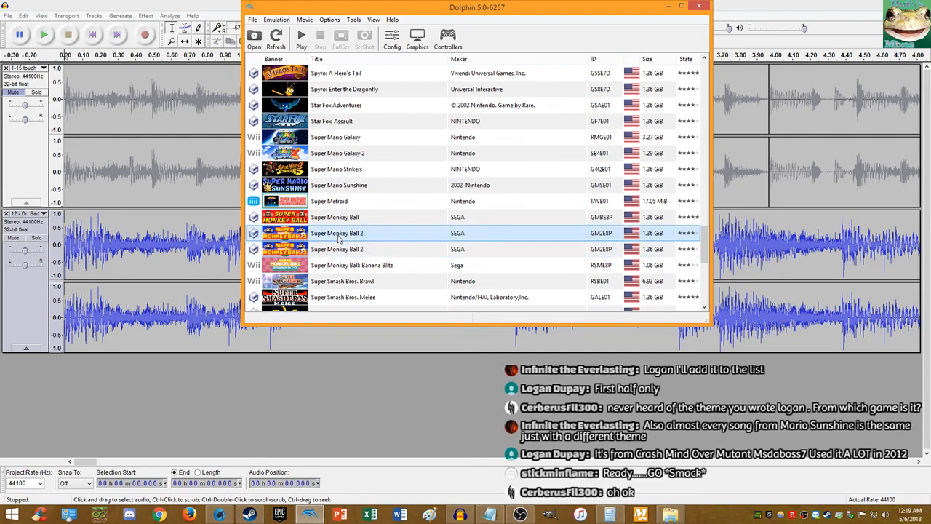
Step: Open the properties of the second Super Monkey Ball 2 entry and show its disc filesystem
right_click(339, 238)
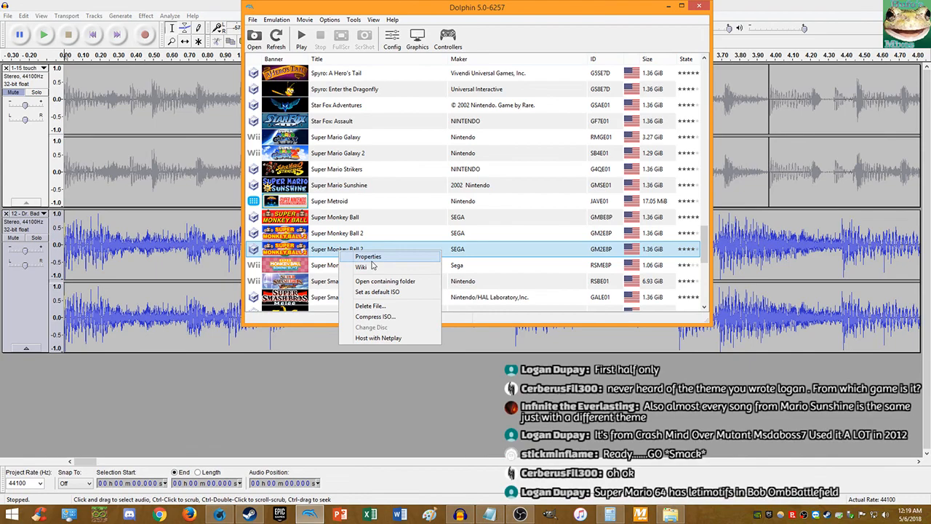
click(357, 256)
click(529, 62)
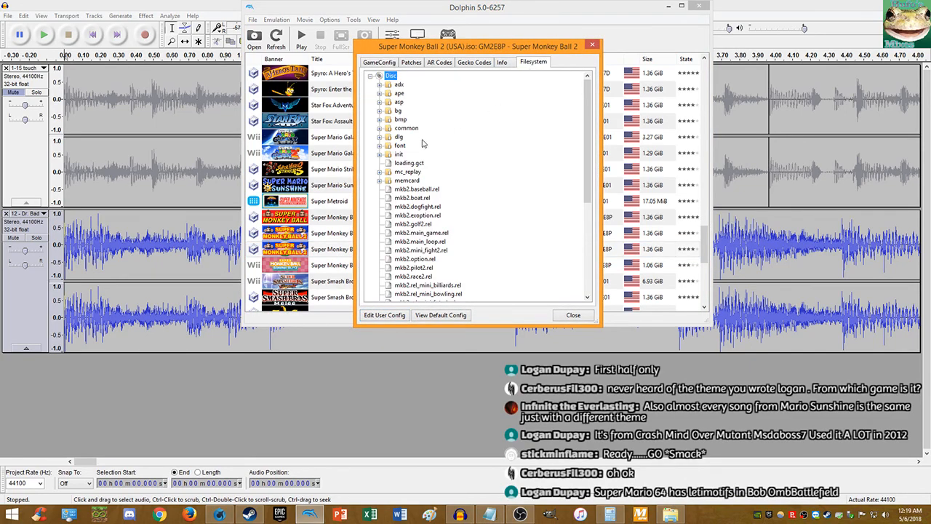
Step: Look through the bmp, bg and stgname folders of the game disc for music files
double_click(389, 120)
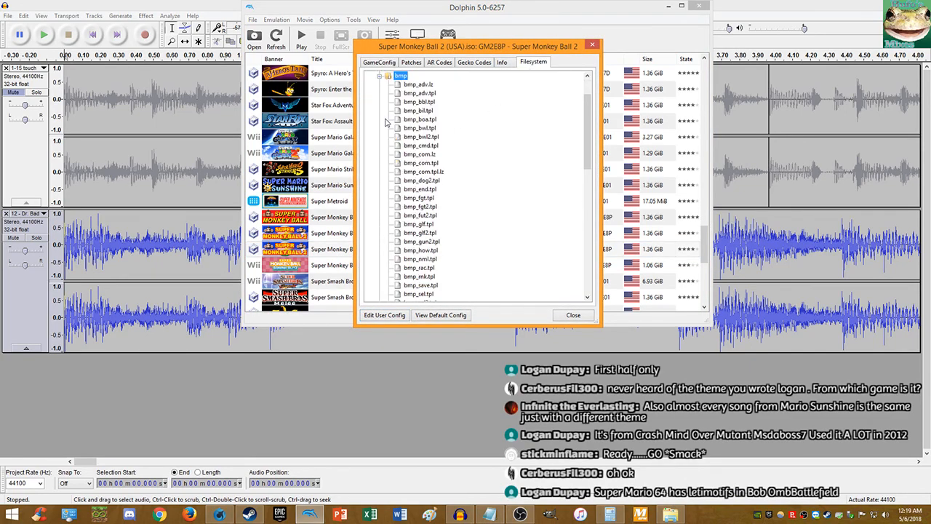
click(379, 77)
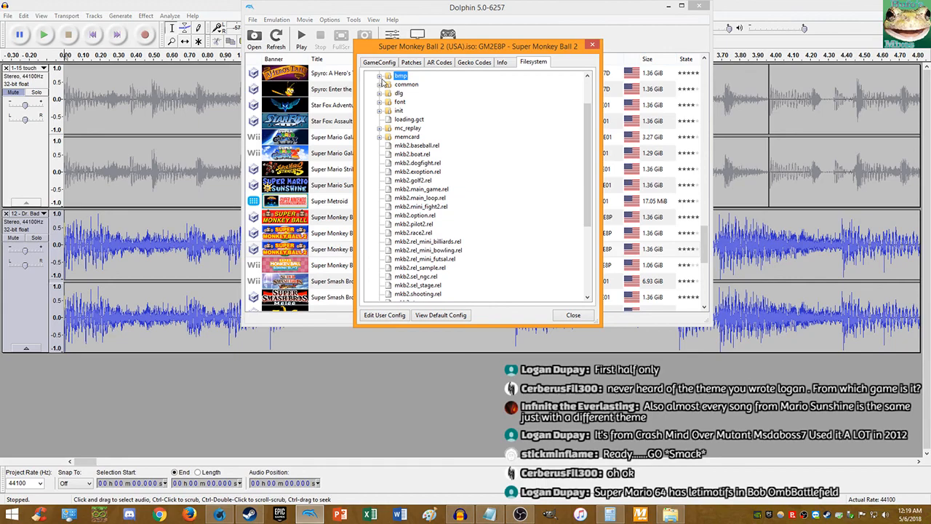
scroll(397, 133, up, 2)
click(380, 111)
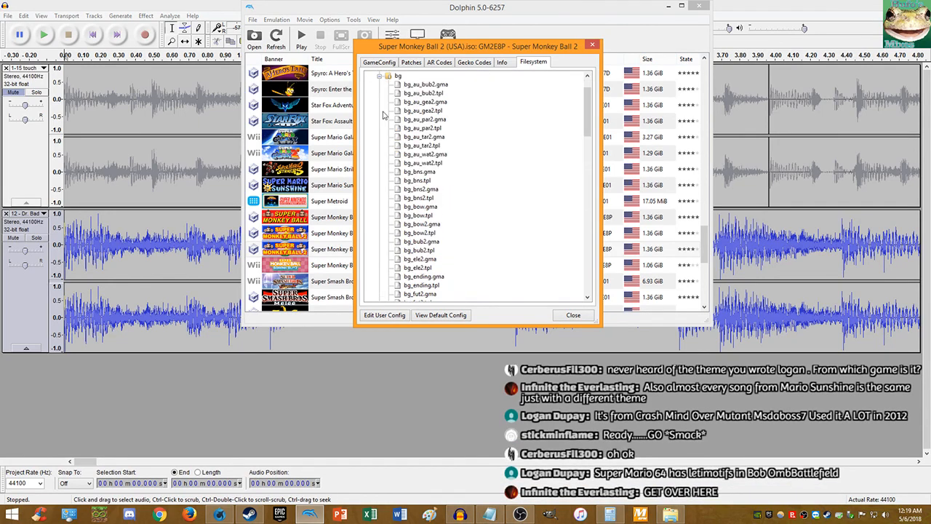
scroll(408, 113, up, 2)
click(380, 112)
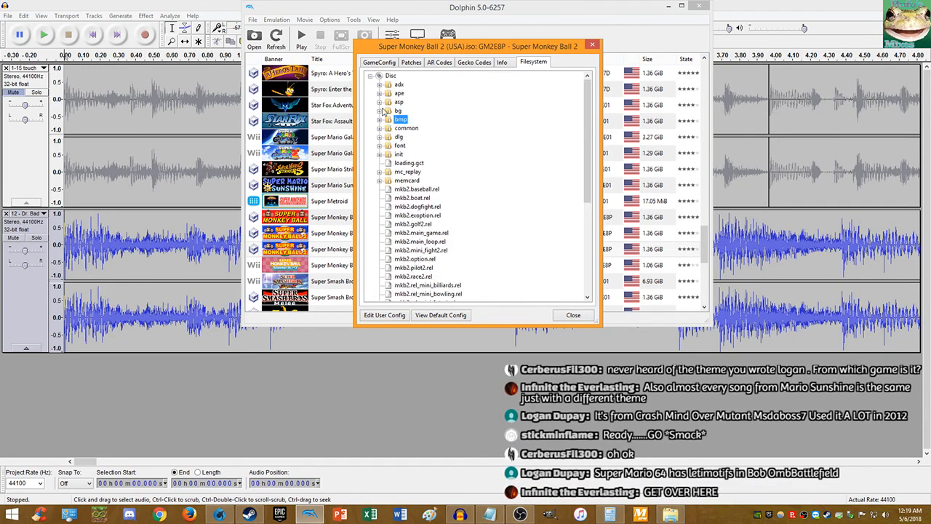
scroll(407, 135, down, 4)
scroll(407, 136, down, 3)
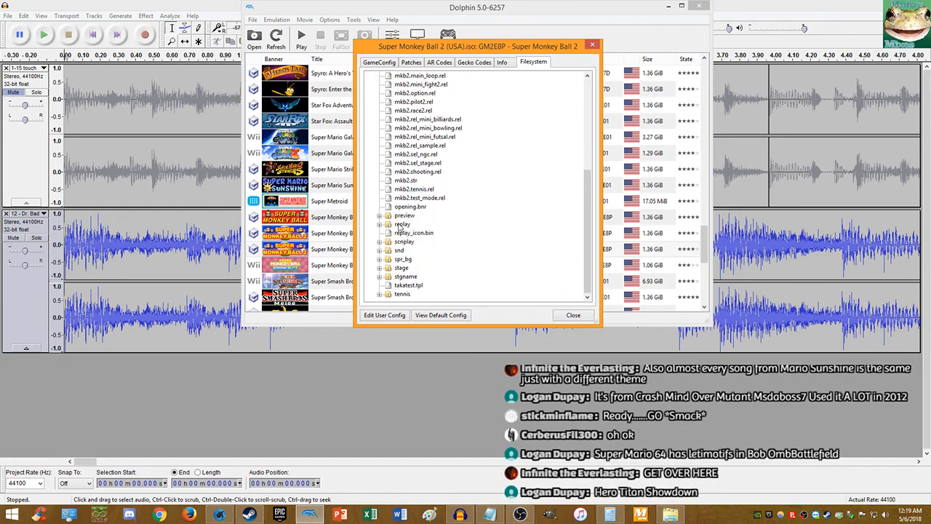
double_click(391, 278)
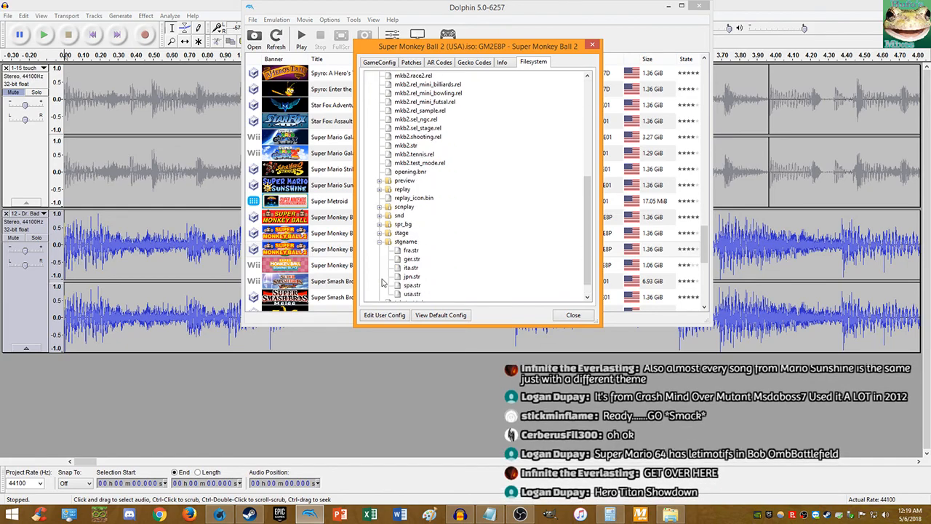
click(380, 243)
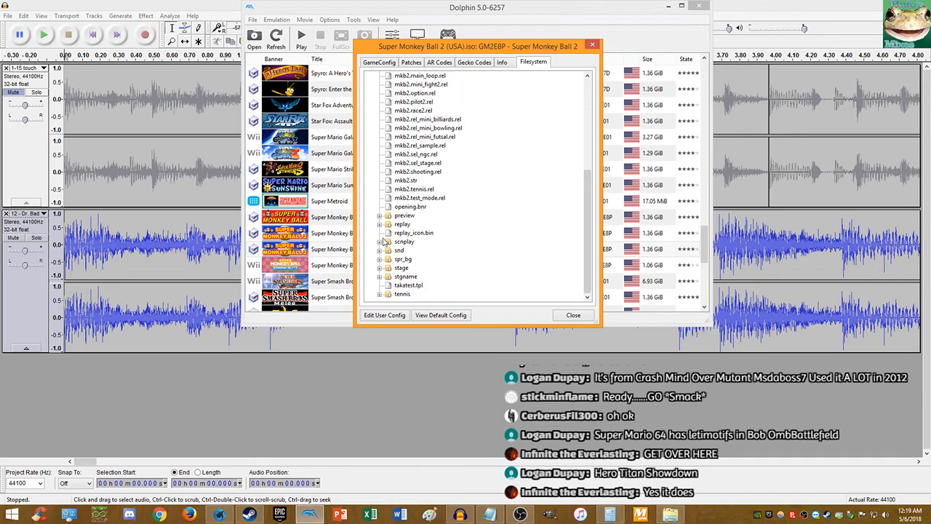
Step: Examine the contents of the stream, stream_se, mkb and adp subfolders inside the disc's snd folder
click(380, 251)
scroll(421, 263, down, 1)
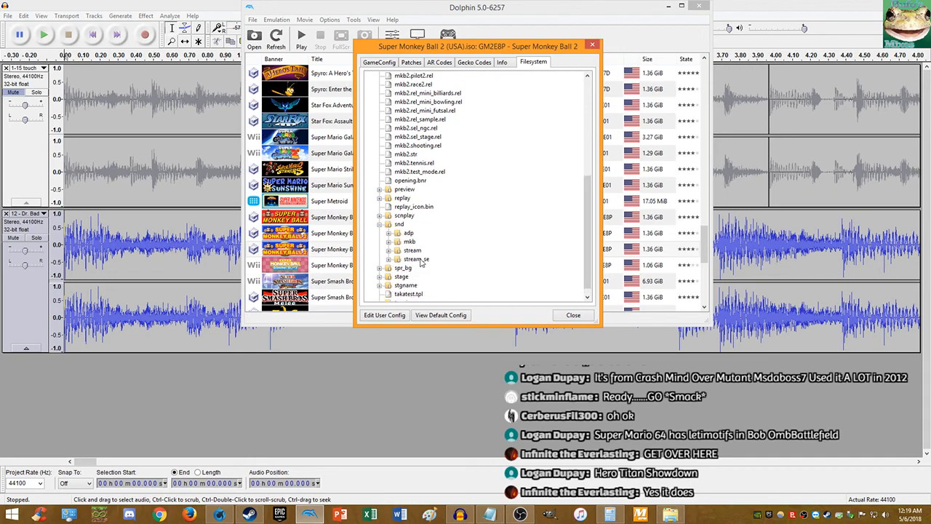
double_click(394, 252)
scroll(422, 248, up, 3)
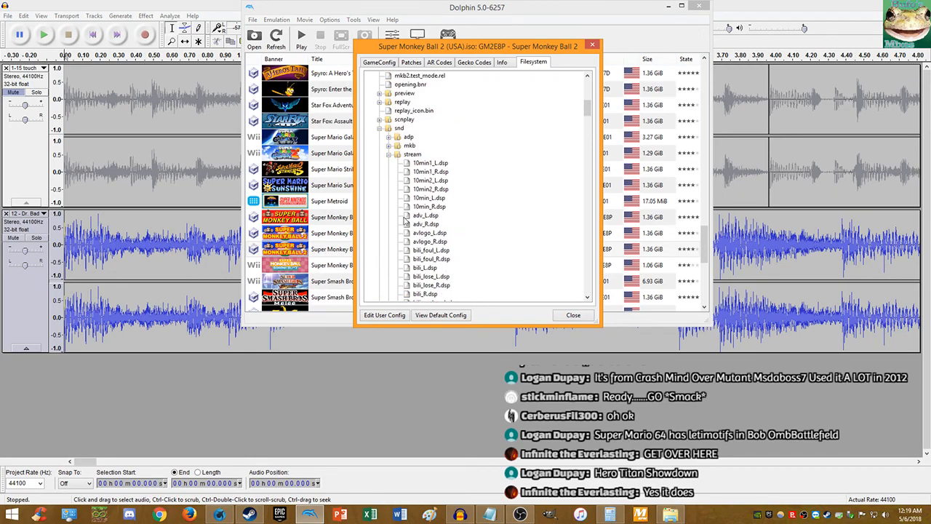
click(389, 157)
click(391, 255)
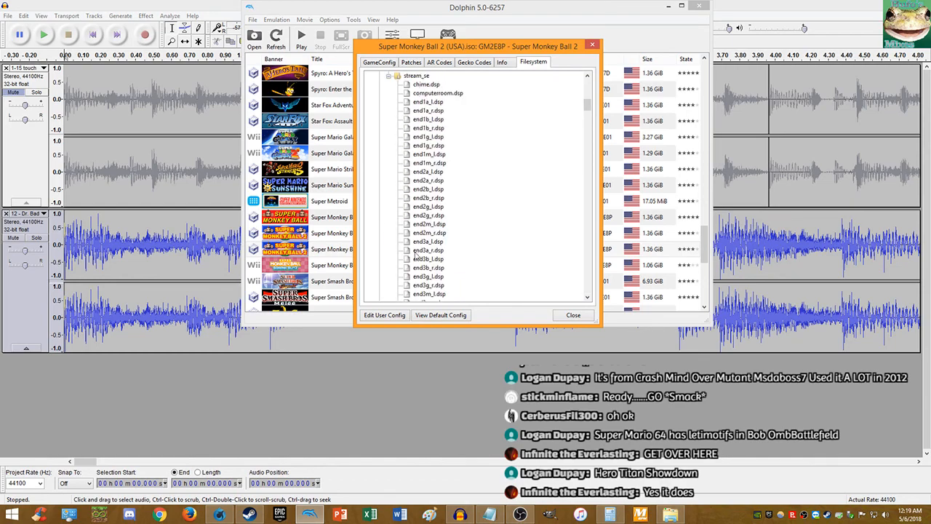
scroll(425, 252, up, 3)
click(389, 164)
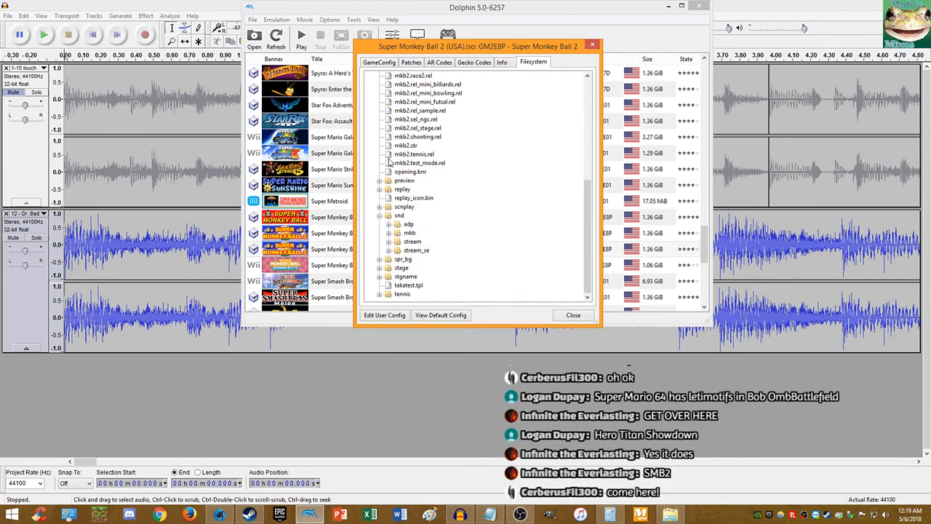
click(389, 233)
scroll(428, 232, up, 3)
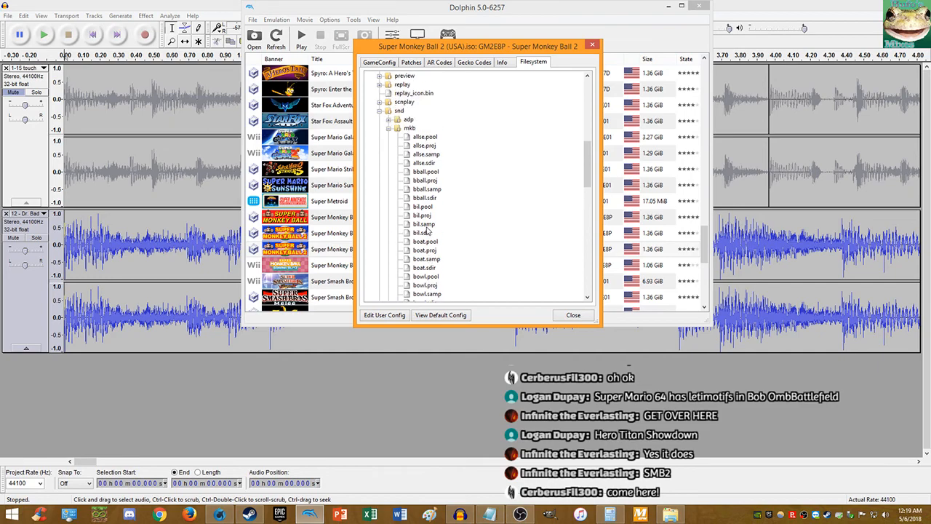
click(390, 160)
click(407, 225)
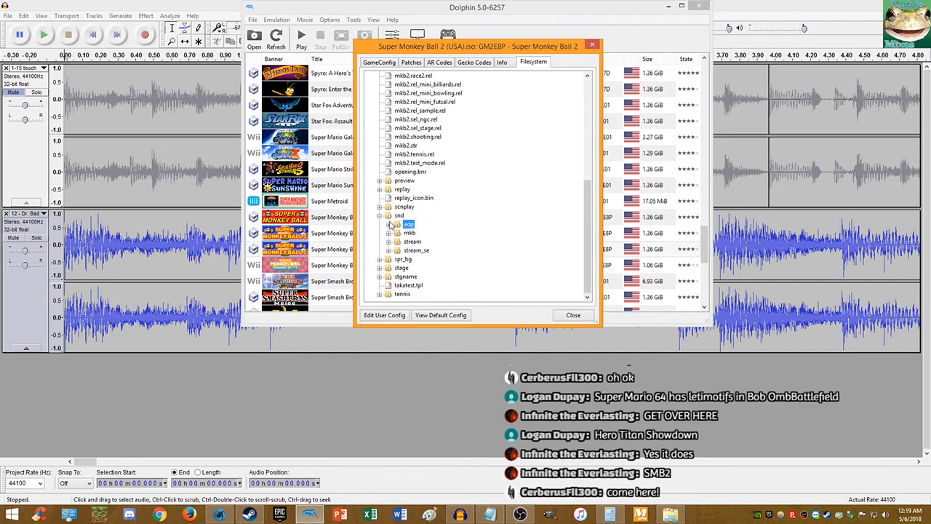
click(389, 224)
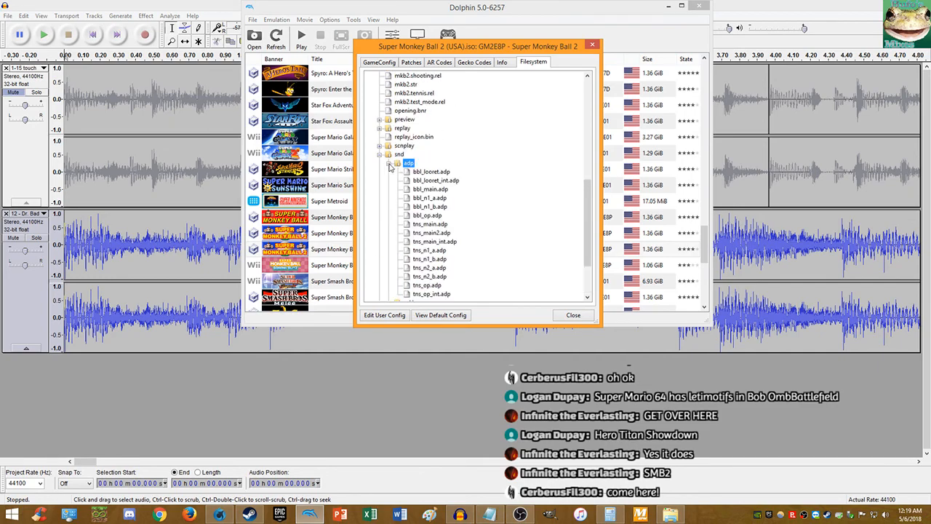
right_click(408, 164)
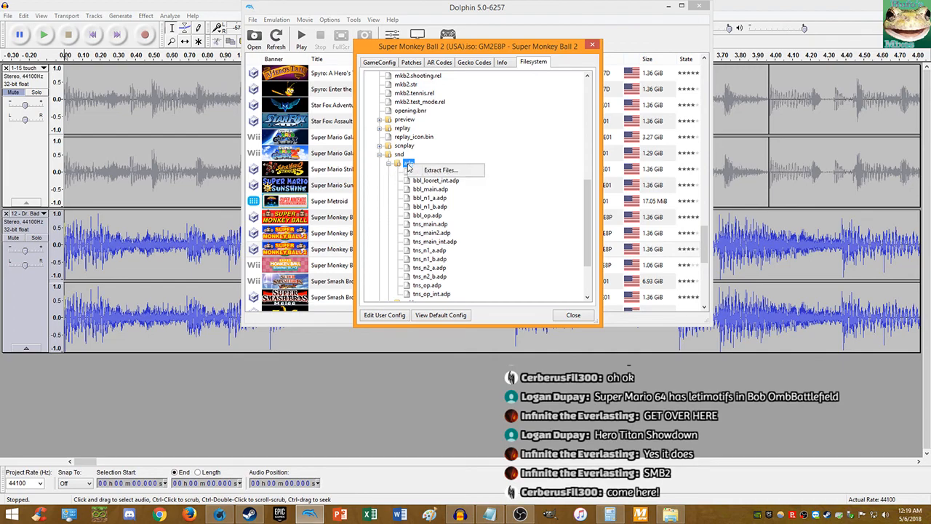
click(390, 163)
Step: Extract the game disc's snd folder into a new folder named smb2 inside the thignbs folder
click(380, 217)
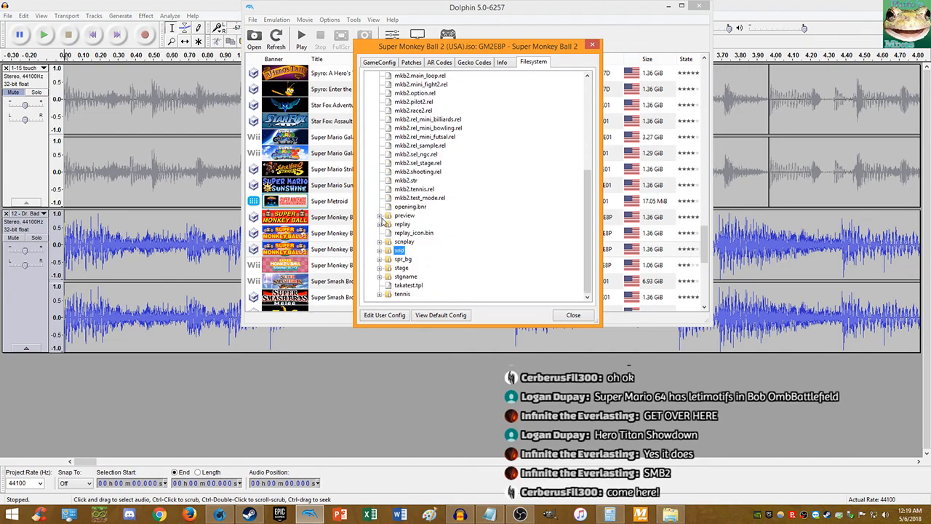
right_click(397, 252)
click(429, 256)
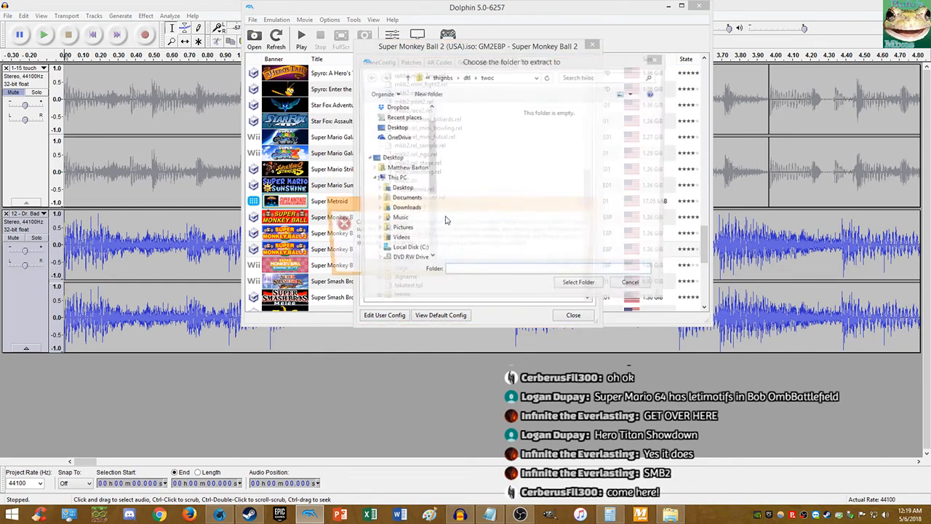
click(576, 265)
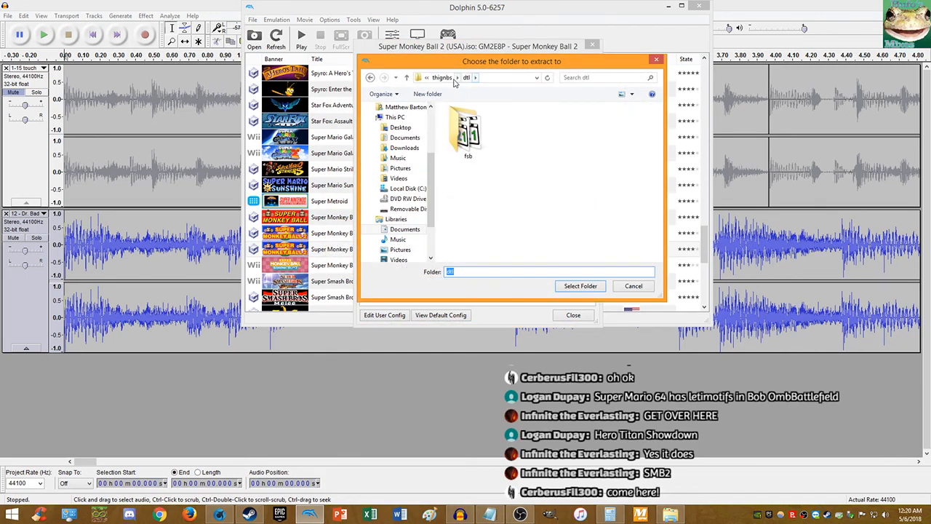
click(442, 78)
click(428, 94)
text(smb2)
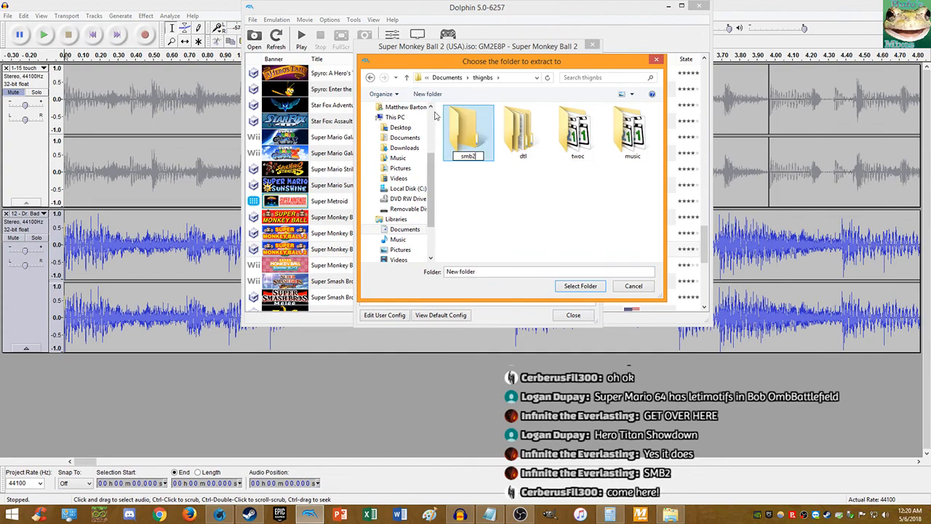
key(Return)
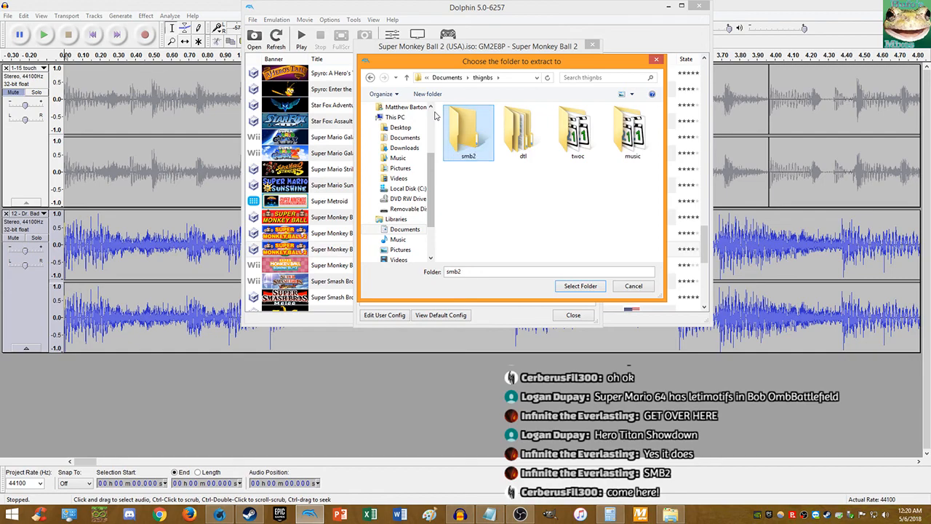
click(576, 288)
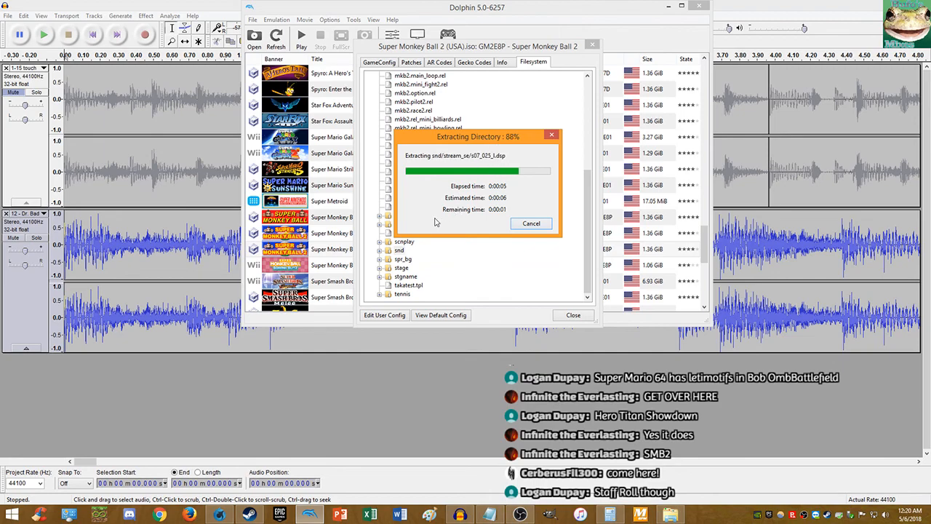
Step: Examine the music files inside the adx folder near the start of the disc filesystem
click(409, 242)
scroll(411, 246, up, 7)
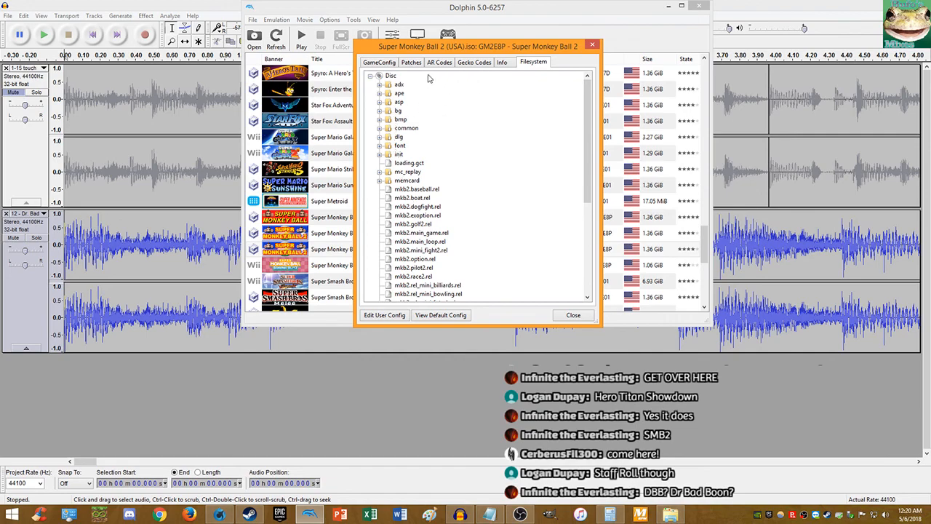
click(379, 93)
click(379, 80)
click(380, 83)
click(381, 84)
click(379, 84)
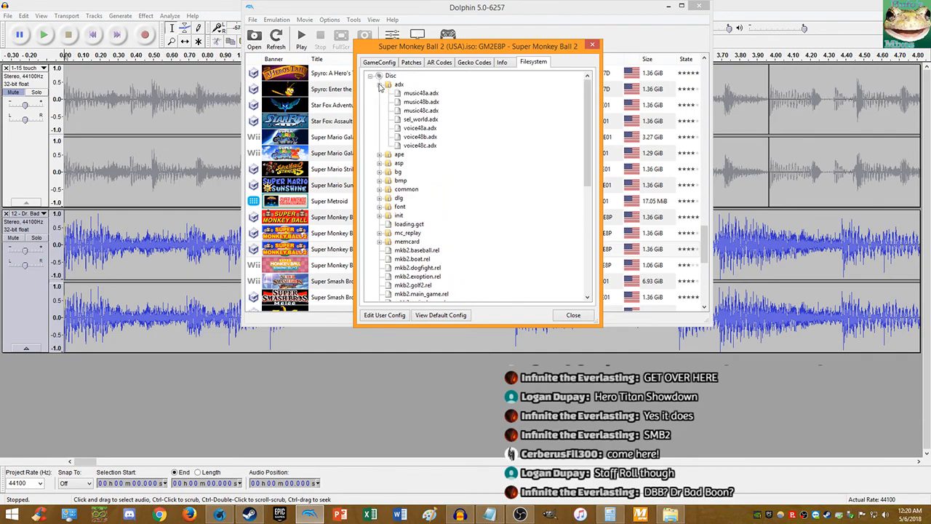
click(419, 111)
click(422, 102)
click(425, 93)
Step: Extract the disc's adx folder into the smb2 folder
right_click(391, 86)
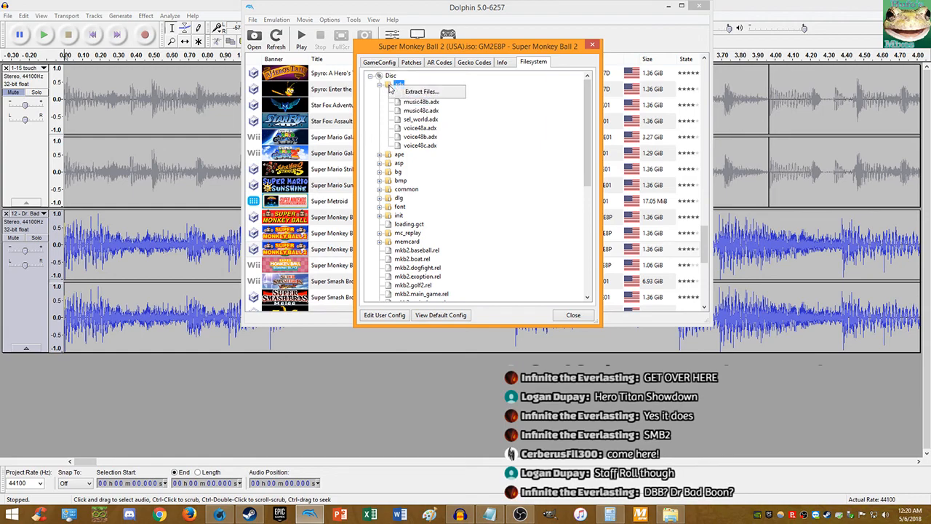
click(421, 93)
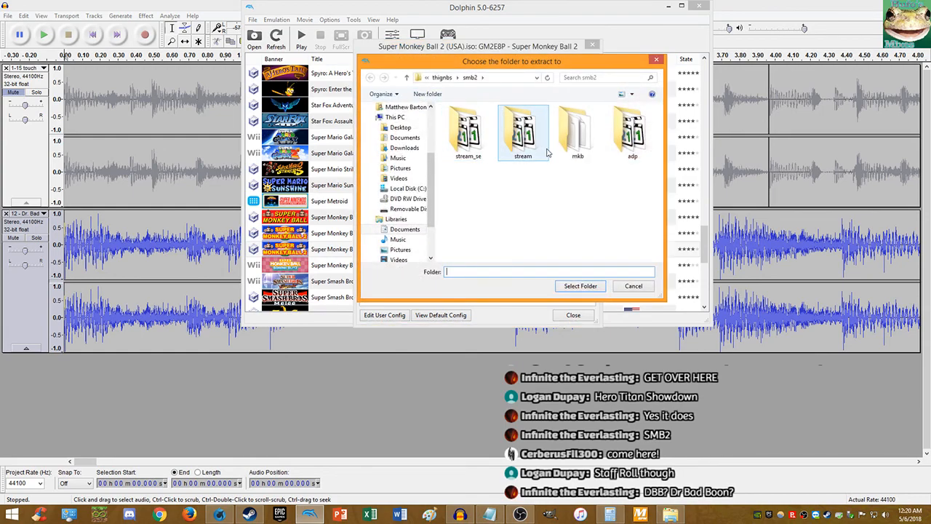
click(454, 78)
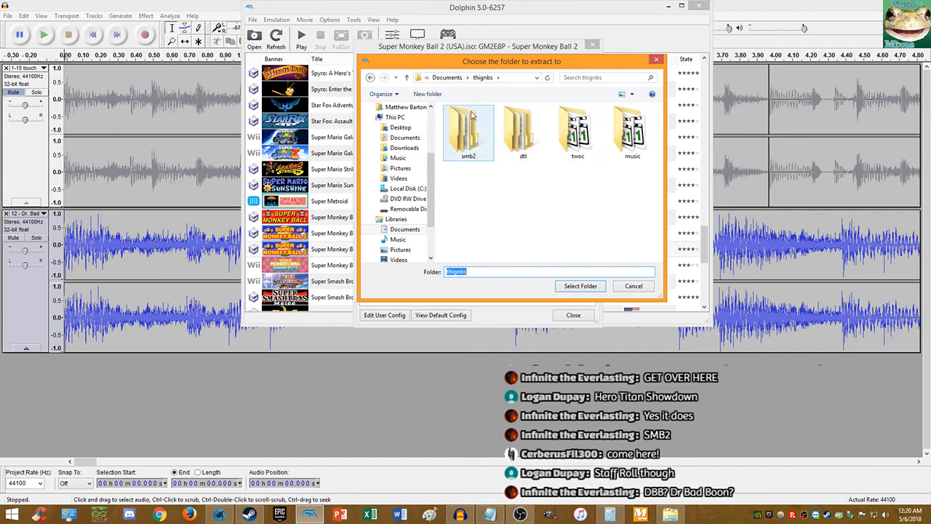
click(588, 289)
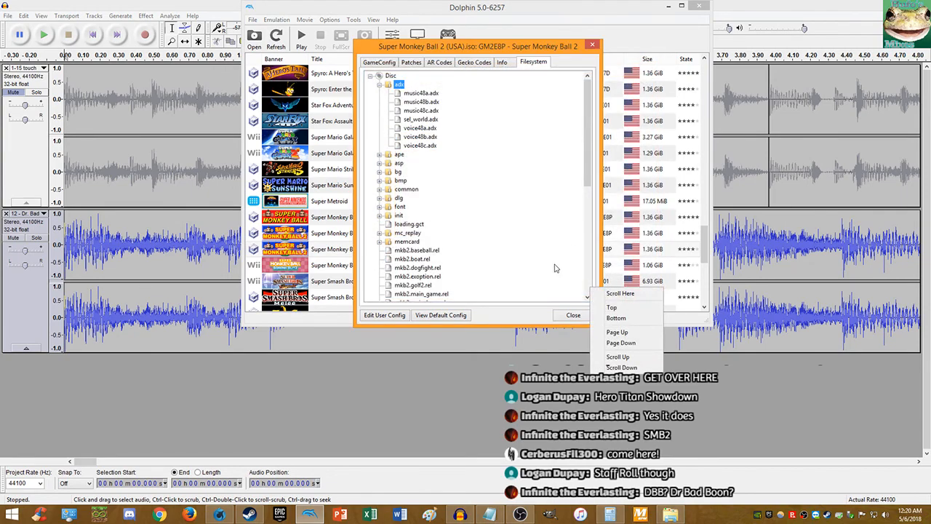
Step: Close the game properties and Dolphin, and show the smb2 folder from Documents\thignbs in File Explorer
click(592, 44)
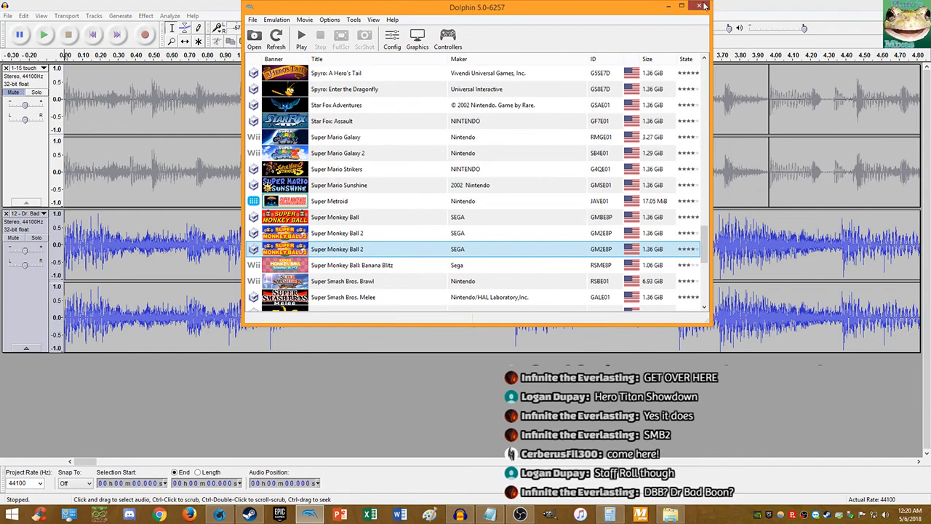
click(700, 7)
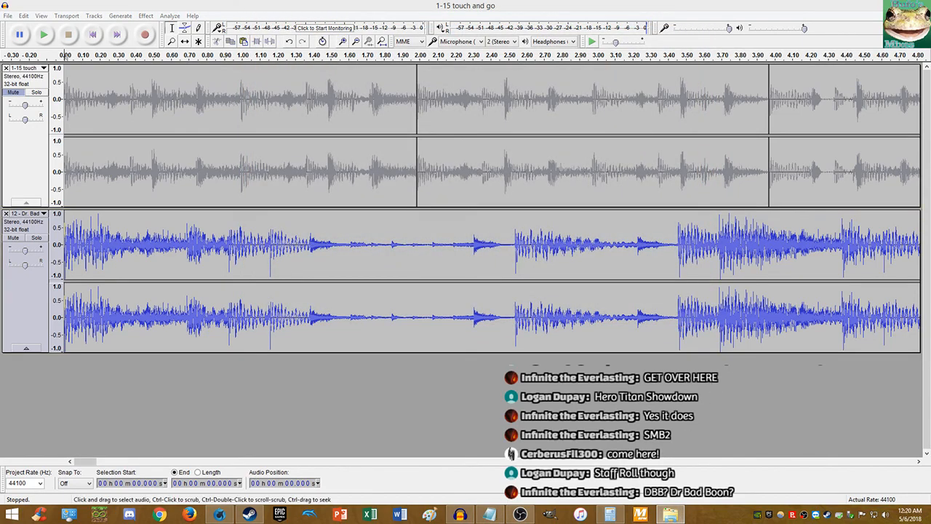
click(670, 514)
click(413, 245)
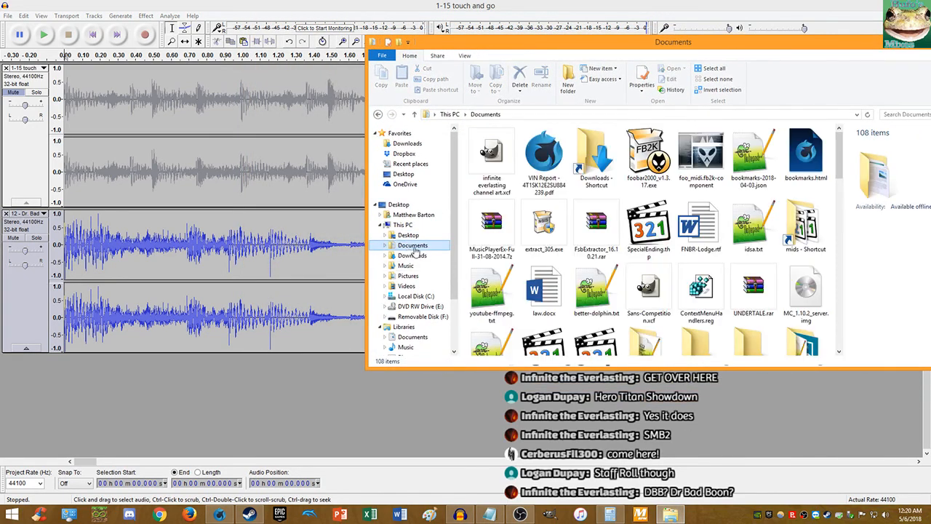
double_click(648, 344)
click(494, 155)
double_click(495, 163)
drag(509, 45, 371, 28)
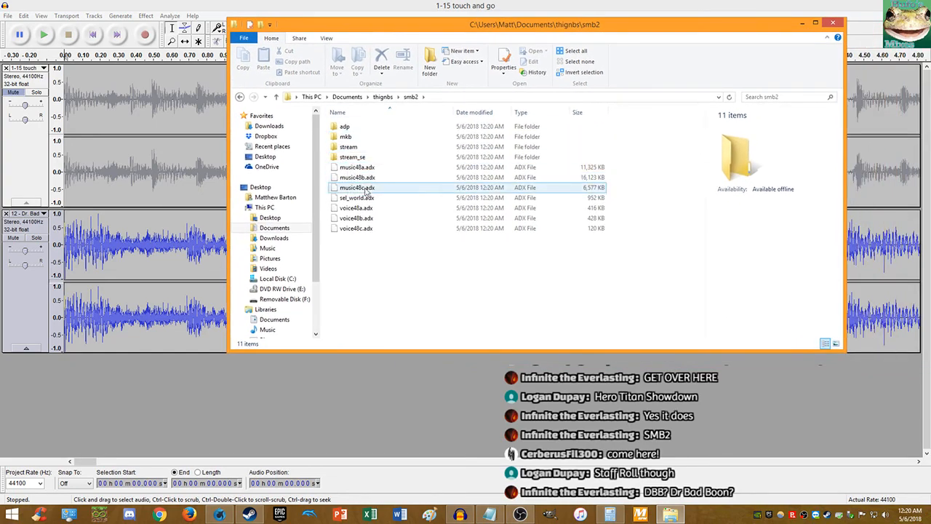
Step: Look into the mkb folder, and play the bbl tracks in the adp folder one after another
double_click(350, 137)
click(411, 97)
double_click(351, 136)
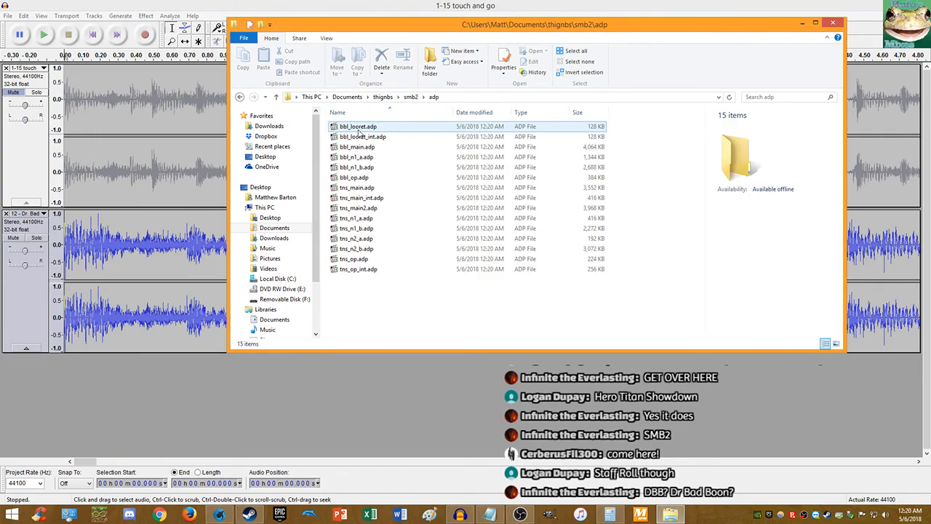
double_click(357, 126)
double_click(363, 137)
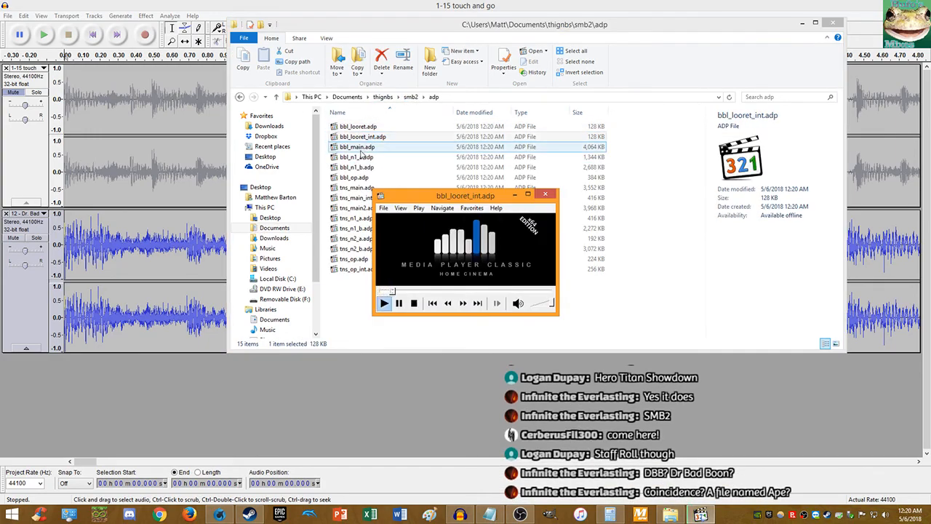
double_click(360, 149)
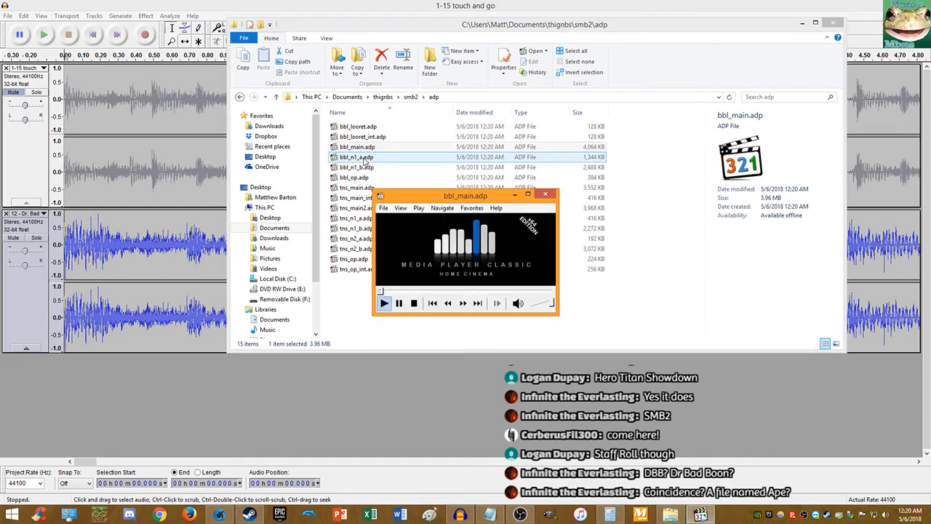
double_click(364, 159)
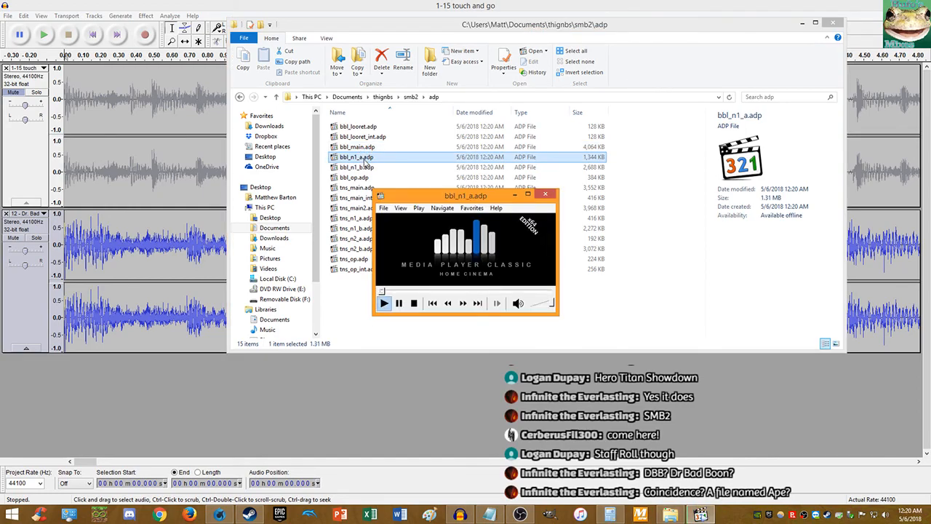
double_click(360, 168)
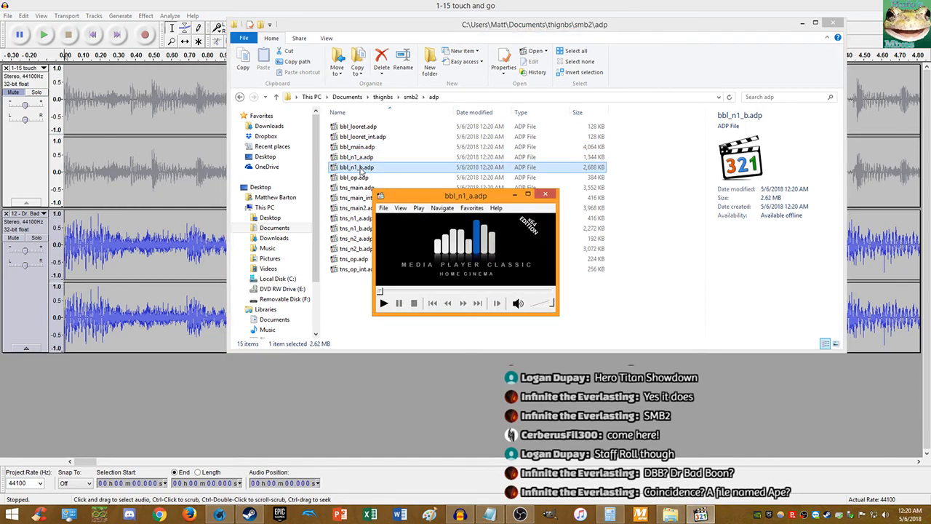
double_click(355, 178)
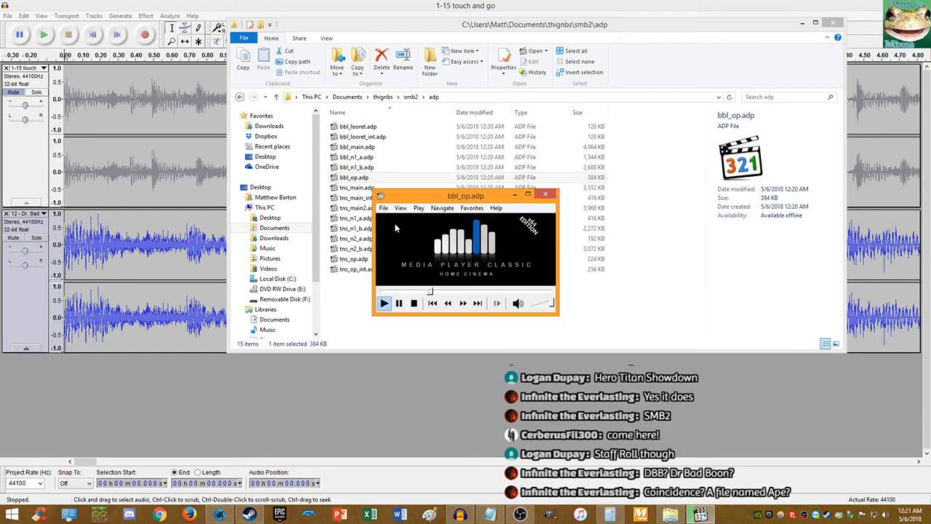
Step: Move the media player clear of the file list and play the tns tracks of the adp folder in turn
drag(401, 226, 498, 233)
click(369, 191)
double_click(368, 189)
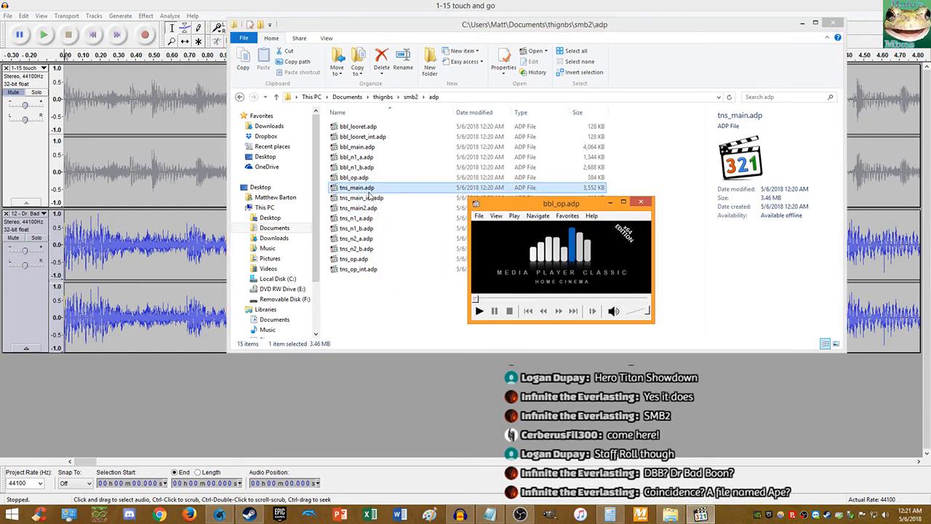
double_click(374, 199)
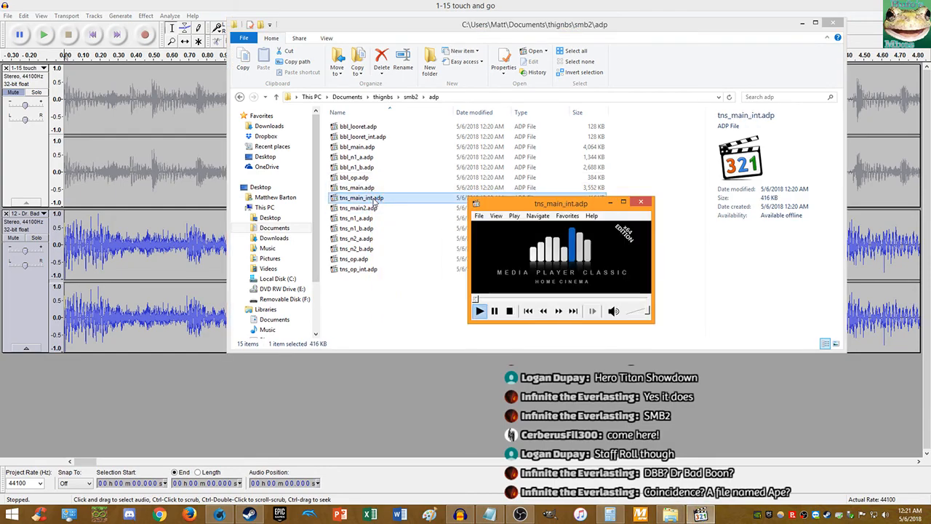
click(370, 209)
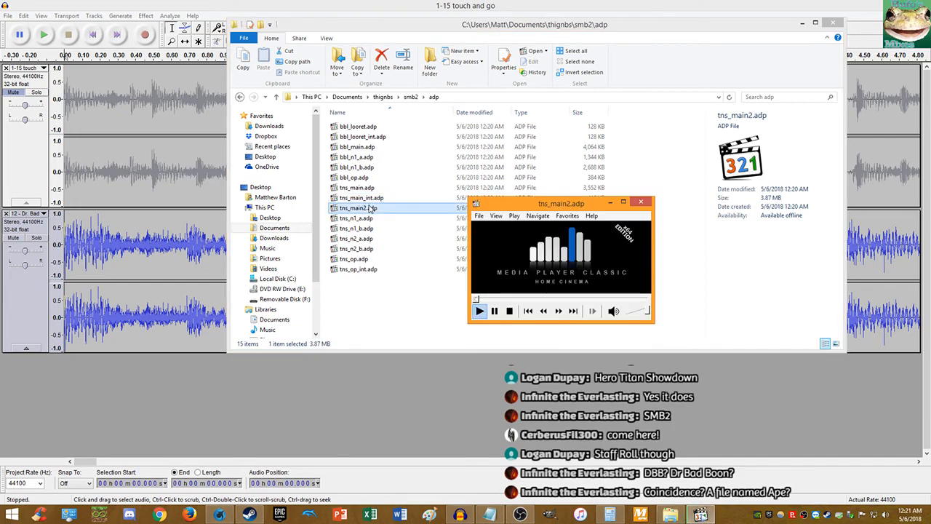
double_click(369, 219)
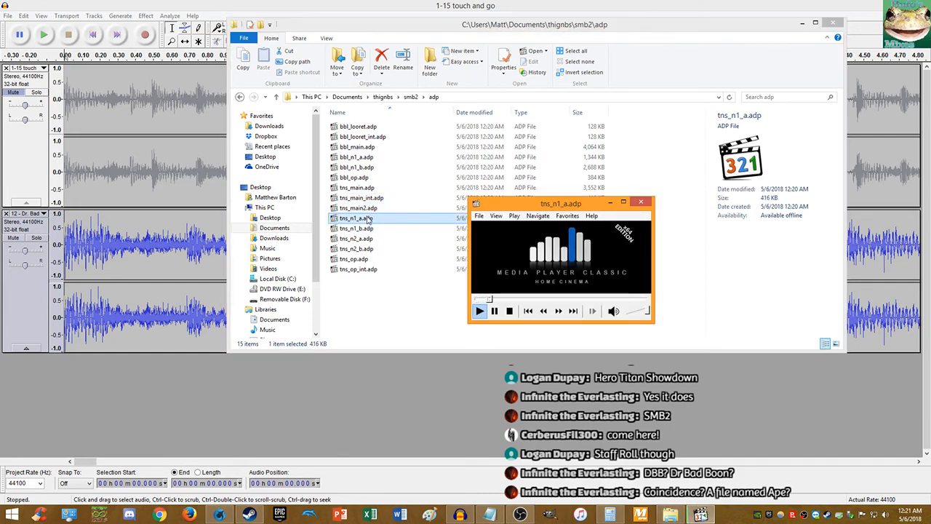
double_click(367, 228)
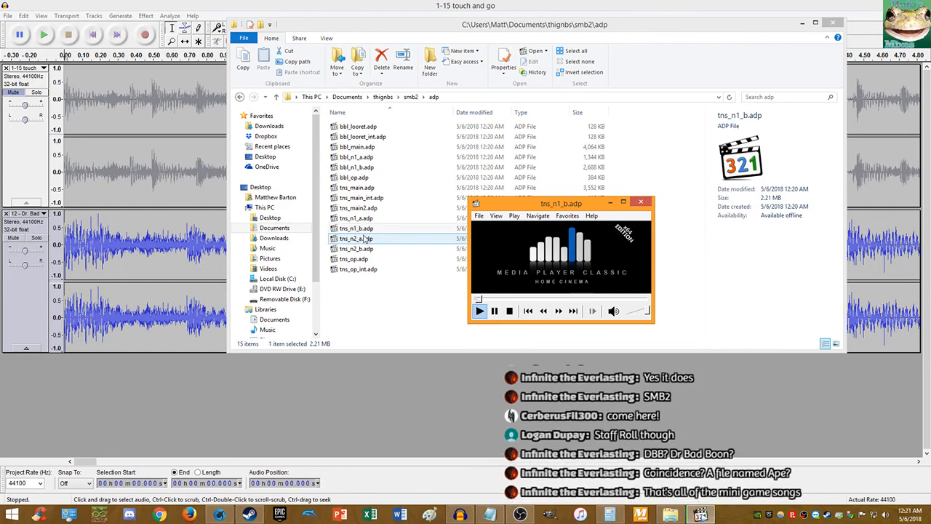
double_click(366, 240)
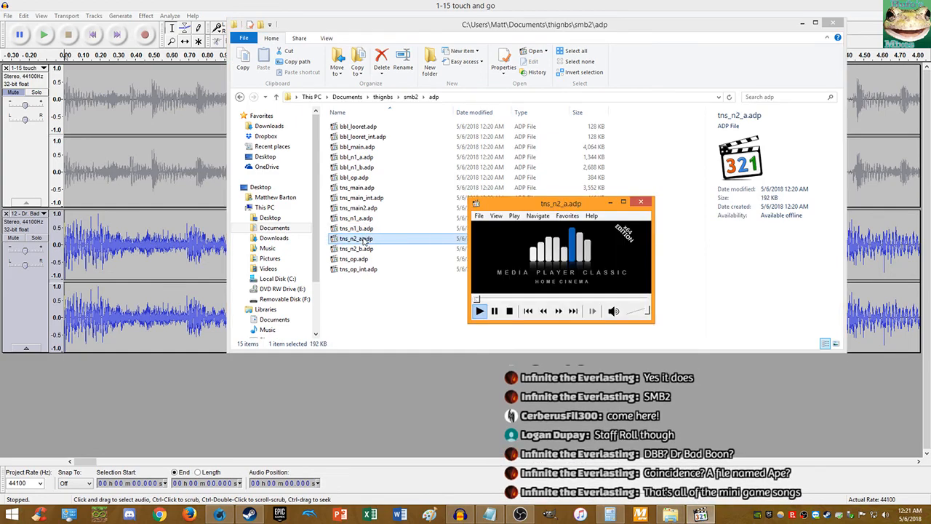
double_click(368, 249)
double_click(355, 259)
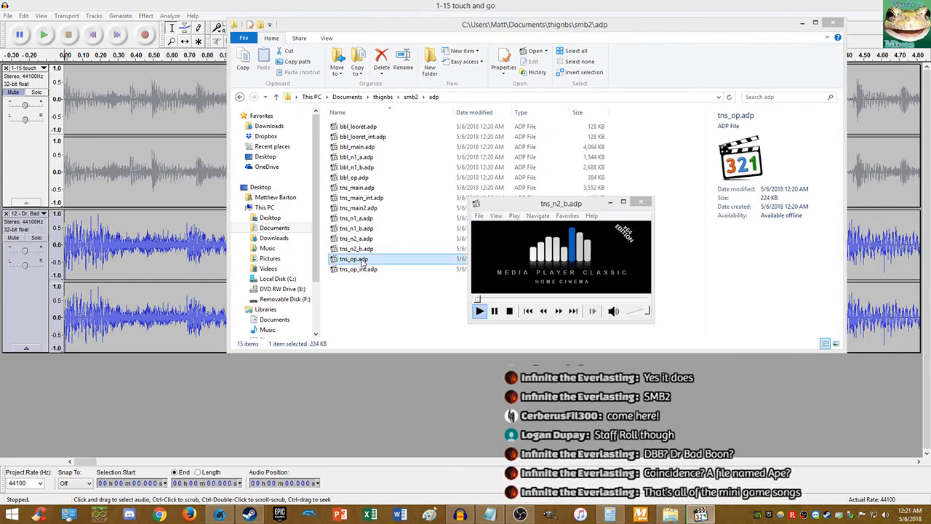
Step: Delete the adp folder from smb2, look through the mkb folder's files and delete that folder as well
click(411, 96)
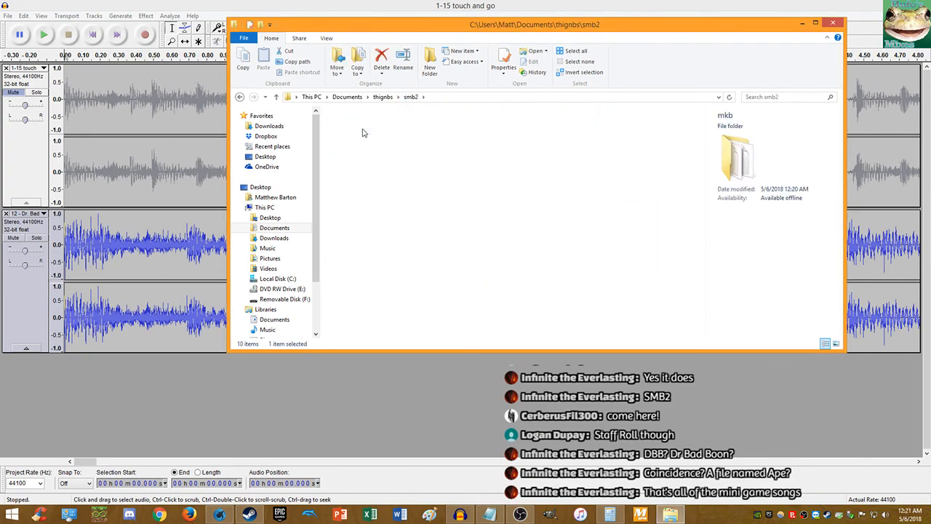
double_click(356, 127)
scroll(375, 182, down, 6)
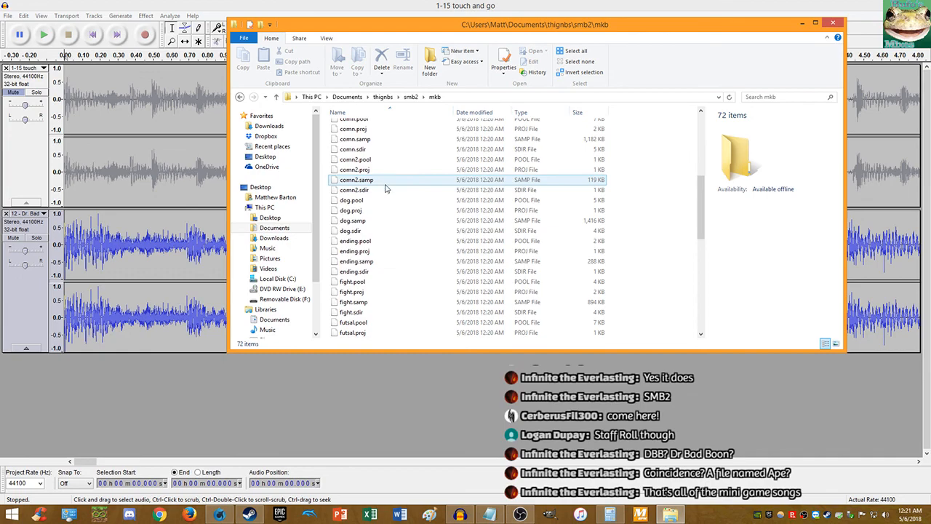
scroll(382, 182, down, 10)
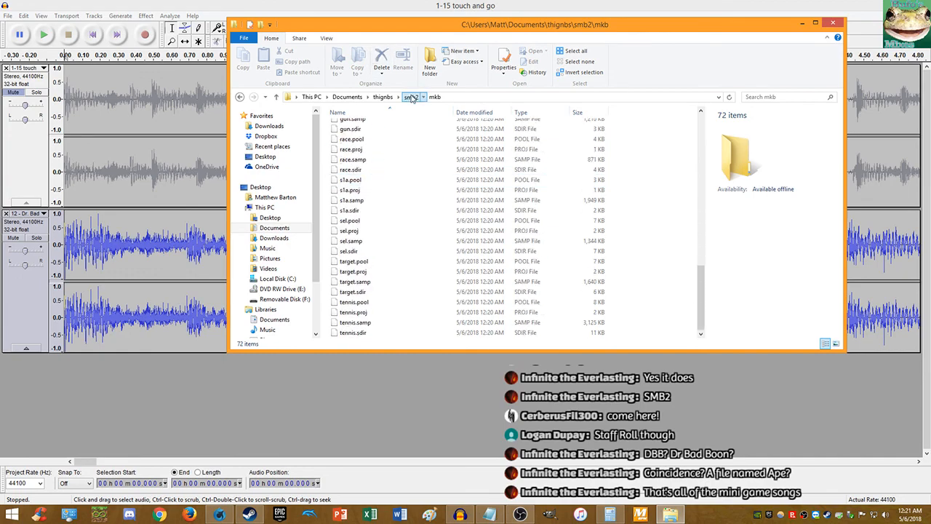
click(411, 96)
key(Delete)
Step: Open the stream folder and try to play 10min_L.dsp and 10min2_R.dsp
double_click(353, 126)
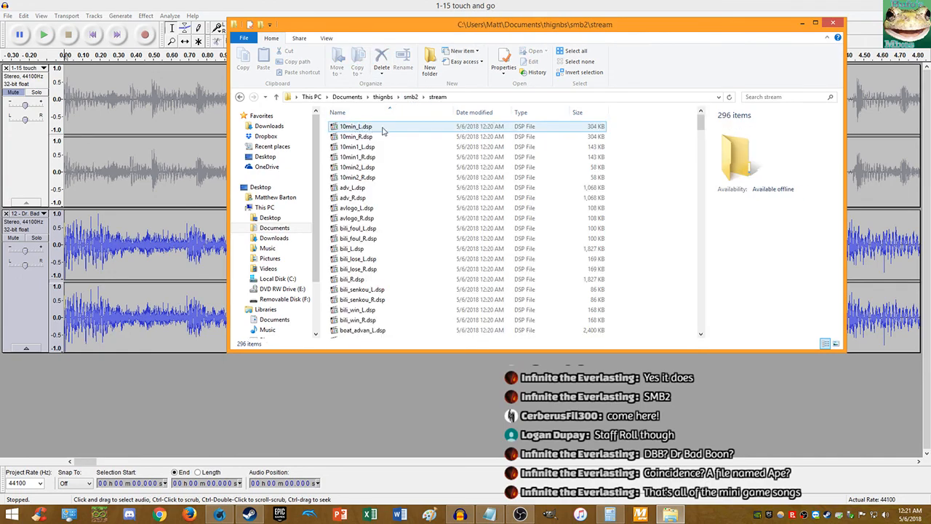
double_click(359, 128)
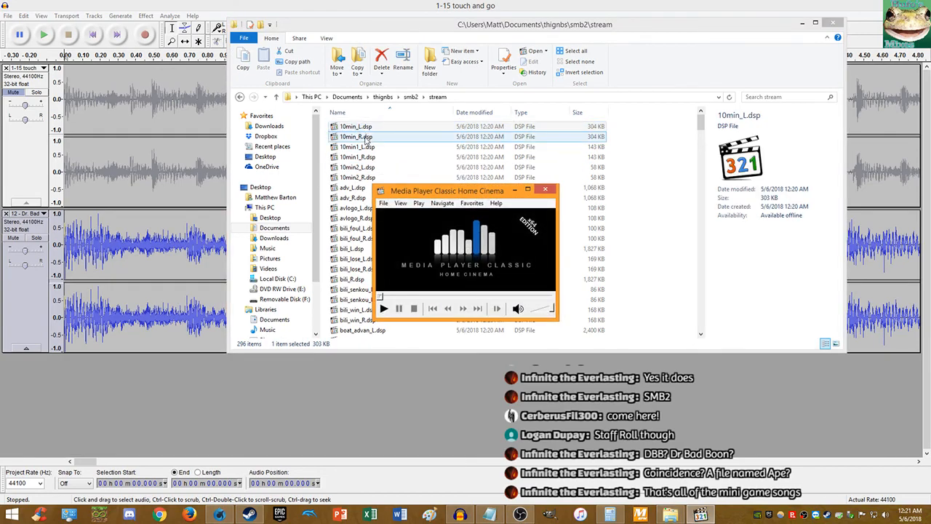
double_click(451, 178)
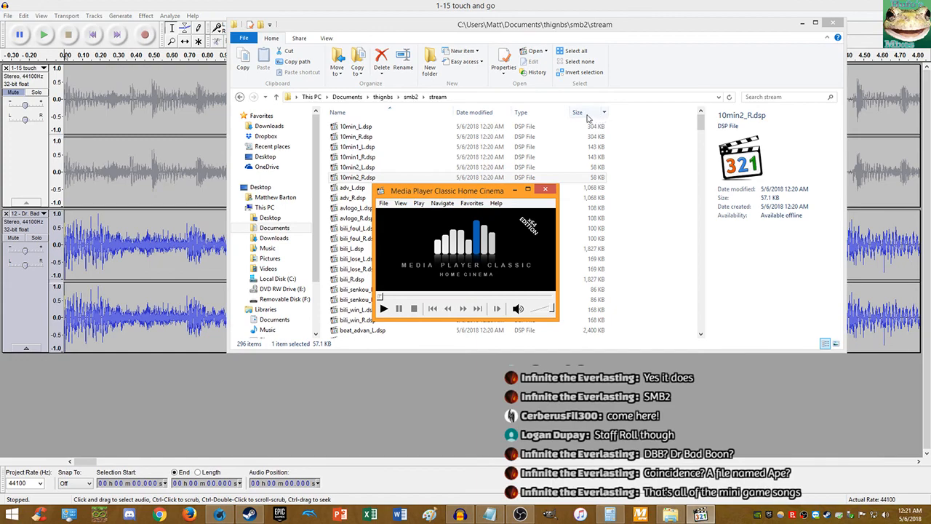
Step: Sort the stream folder's files by size, largest first, and try to play several of them, including boat_R.dsp
click(589, 114)
scroll(596, 207, up, 14)
scroll(593, 198, up, 13)
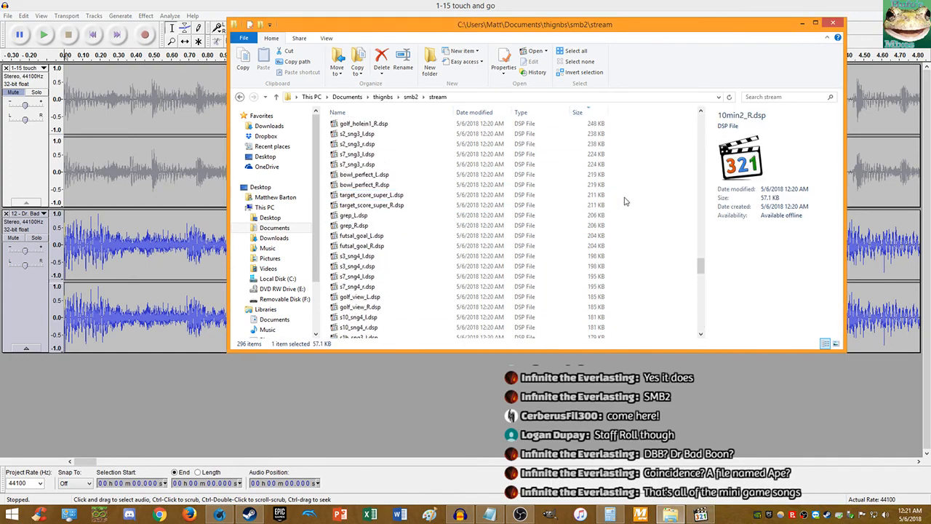
drag(700, 252, 704, 175)
double_click(366, 267)
double_click(358, 246)
drag(702, 180, 700, 123)
double_click(356, 178)
double_click(497, 182)
double_click(350, 159)
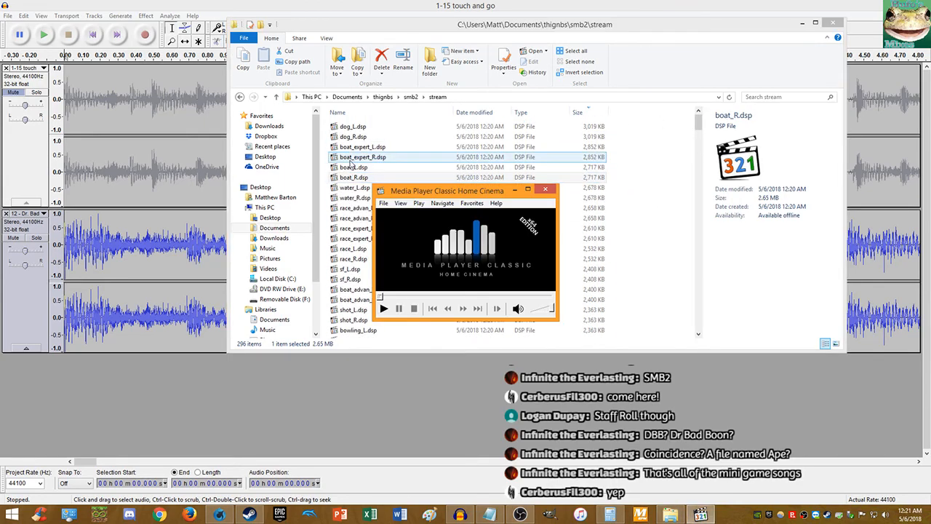
Step: Delete the stream folder from smb2, open the stream_se folder and try to play chime.dsp
click(411, 97)
double_click(411, 137)
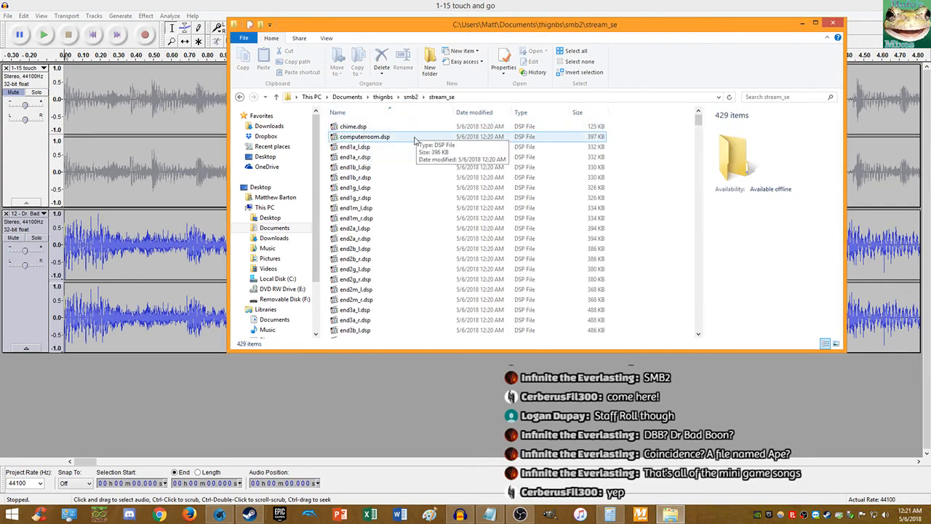
double_click(371, 127)
click(546, 189)
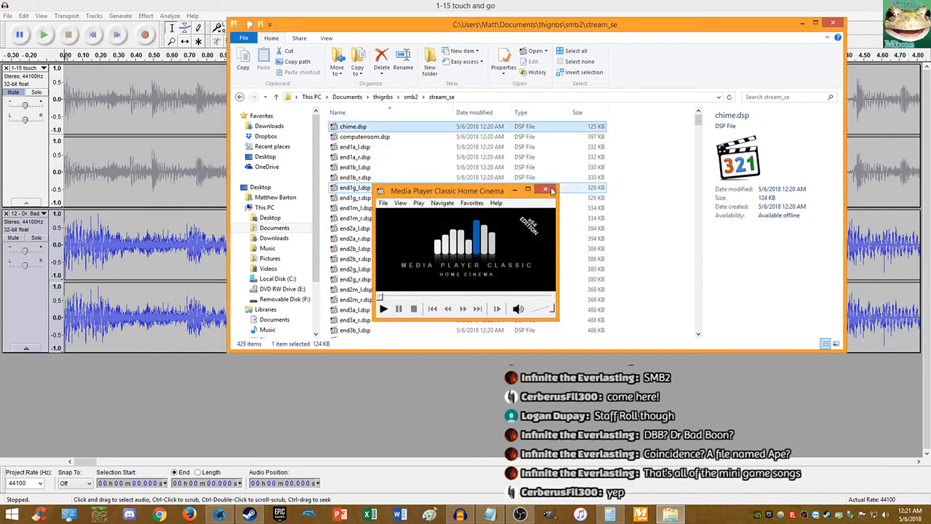
Step: Sort the stream_se files by size, largest first, and try to play soak_up_r.dsp
click(584, 114)
scroll(582, 135, up, 8)
drag(701, 251, 700, 118)
click(370, 138)
double_click(371, 137)
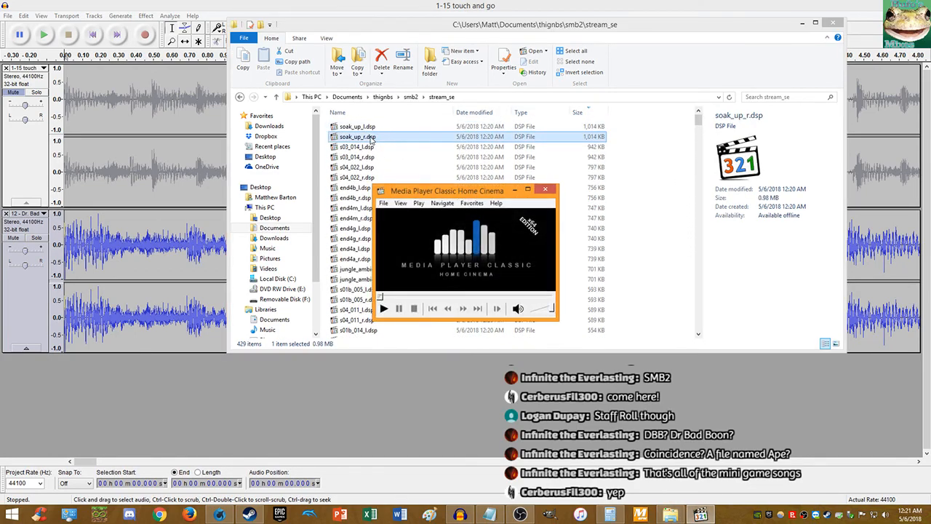
click(553, 188)
Step: Clear stream_se and all remaining ADX files out of smb2, and delete the smb2 folder from thignbs
click(411, 97)
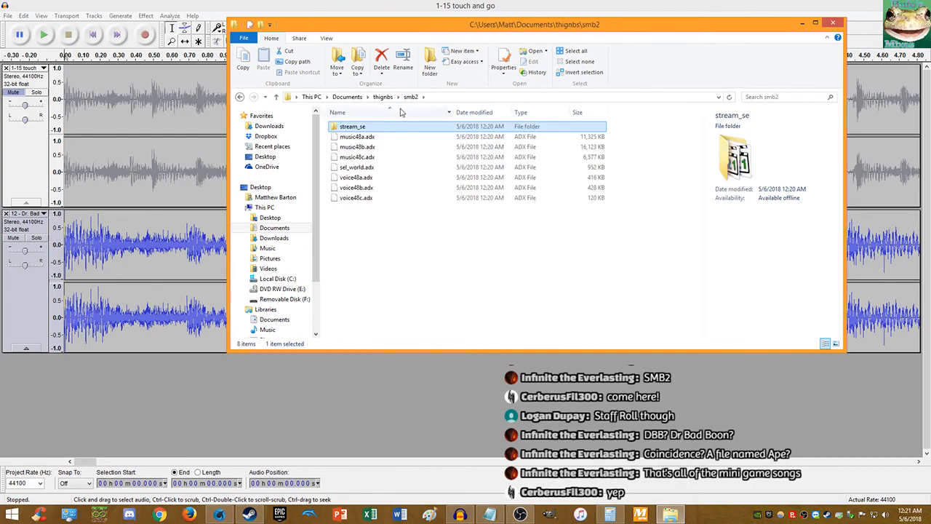
key(Delete)
click(367, 129)
key(ctrl+a)
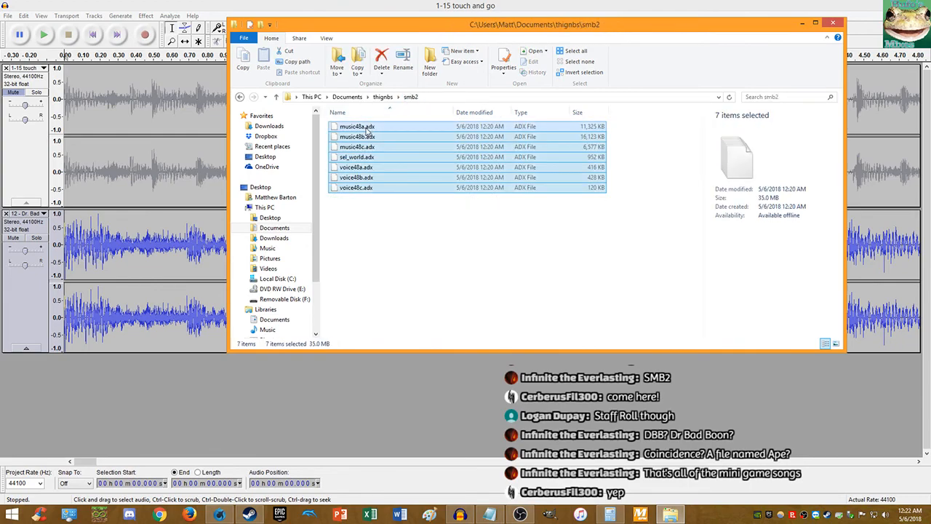
key(Delete)
click(381, 102)
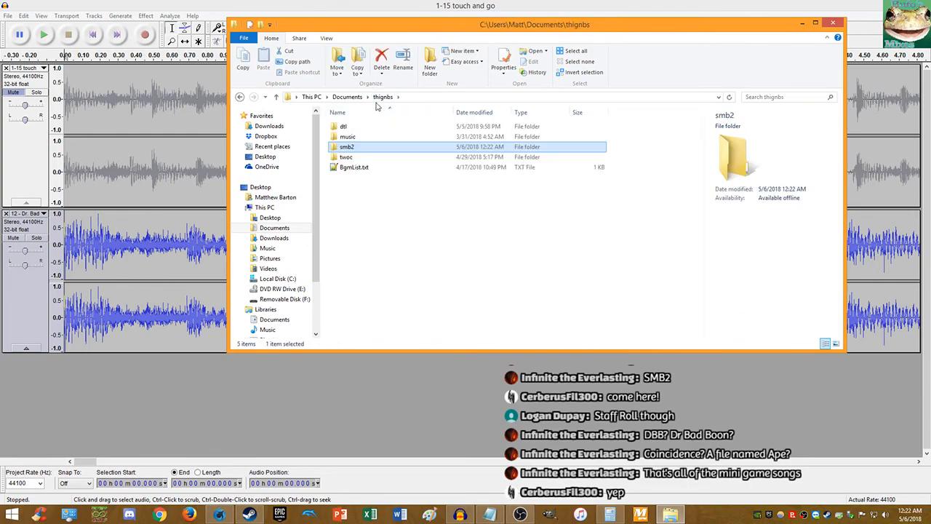
key(Delete)
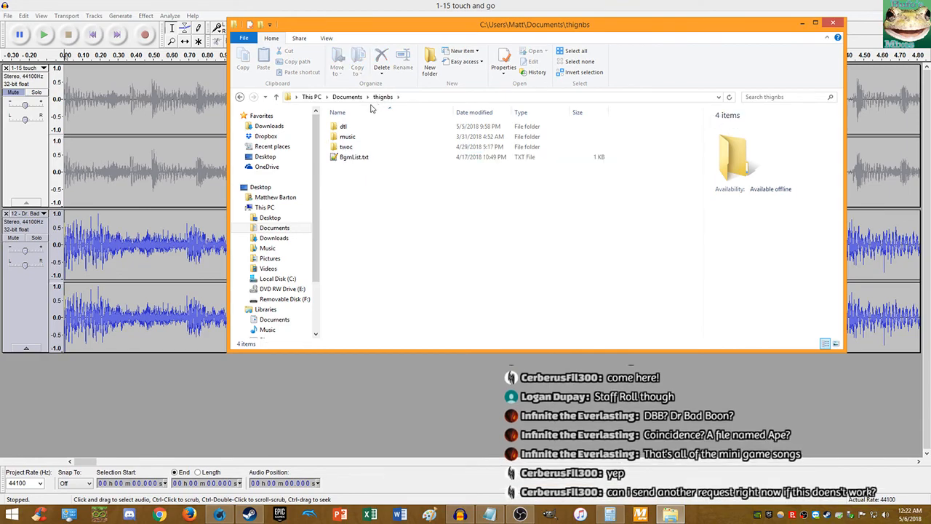
Step: Close the file window and listen to the opening of the Dr. Bad track, replaying from about 3.09 s
click(833, 24)
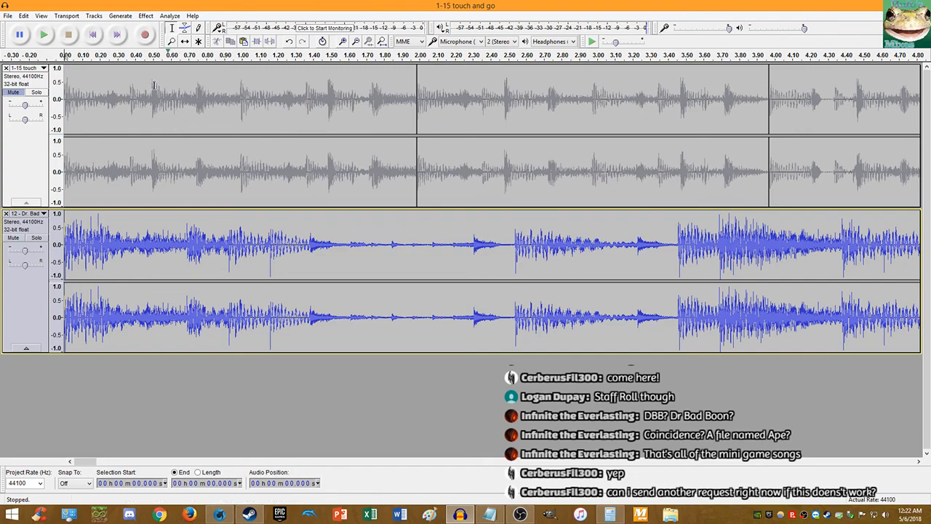
scroll(141, 197, down, 2)
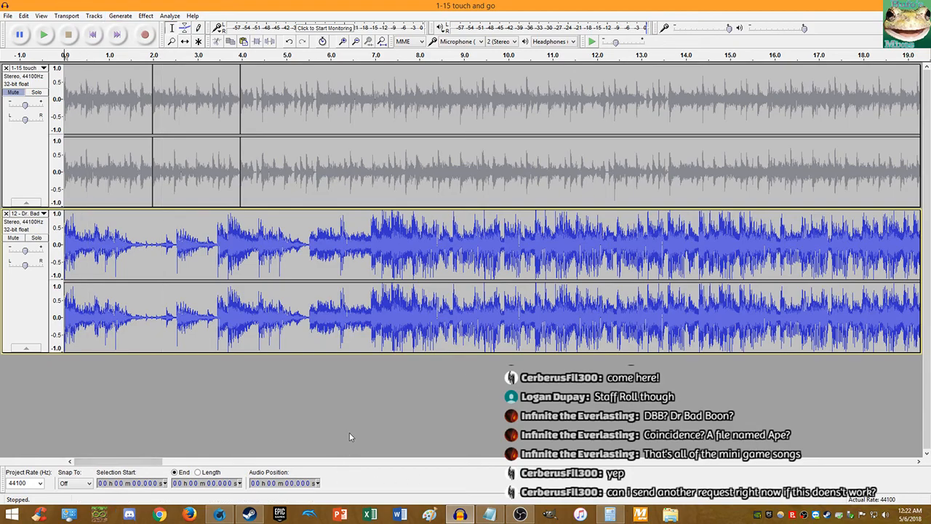
click(92, 37)
click(45, 35)
scroll(126, 122, up, 1)
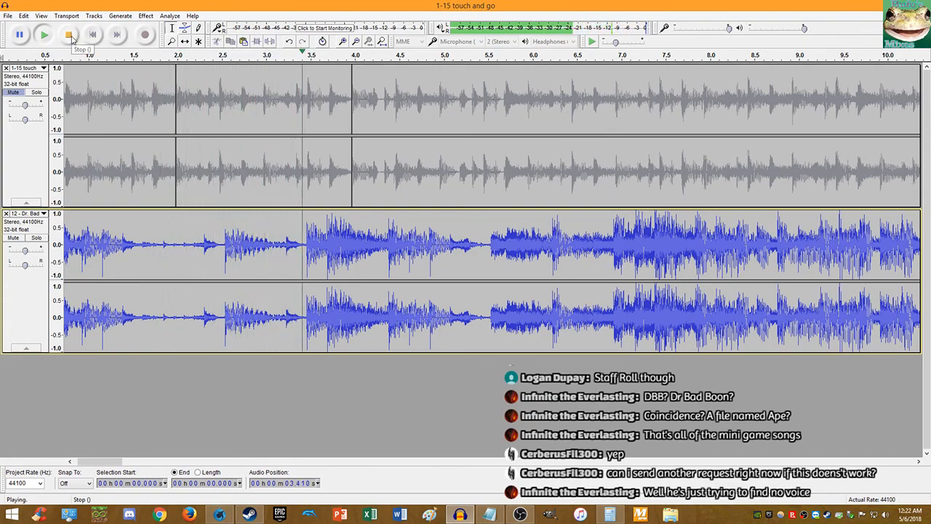
click(274, 249)
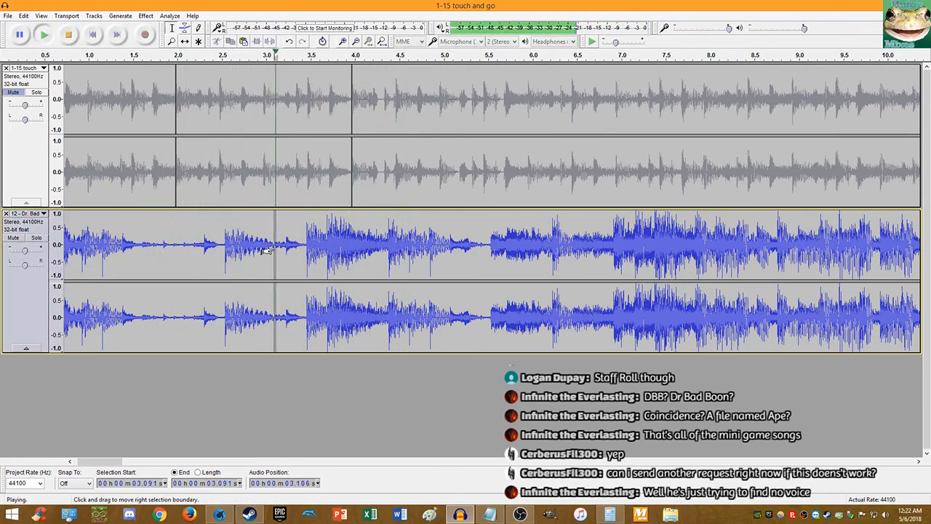
key(space)
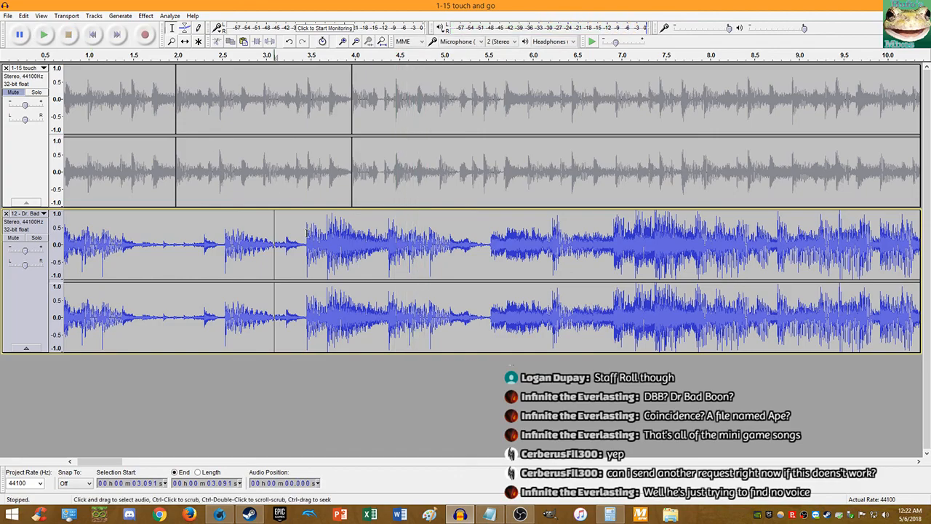
Step: Place the edit cursor at about 3.459 s, where the strong beat begins in the Dr. Bad track
scroll(304, 250, up, 5)
scroll(304, 250, up, 10)
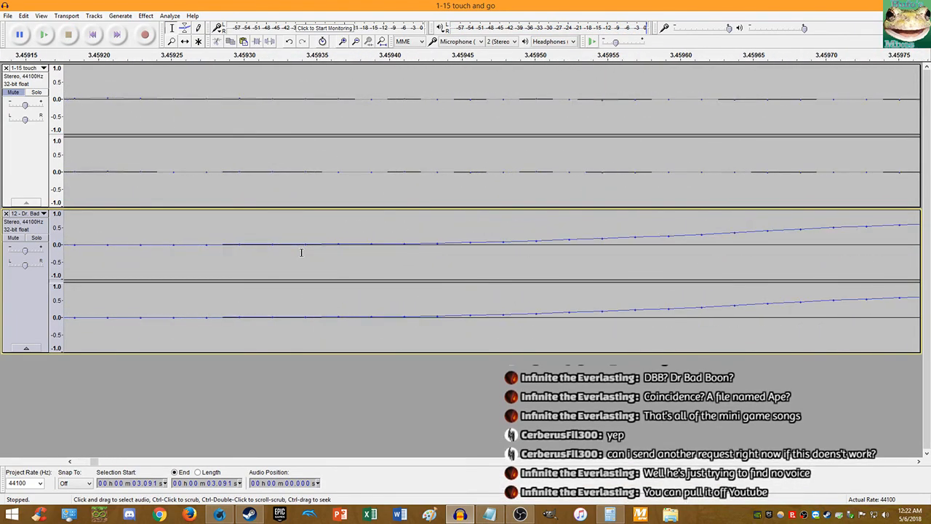
click(202, 247)
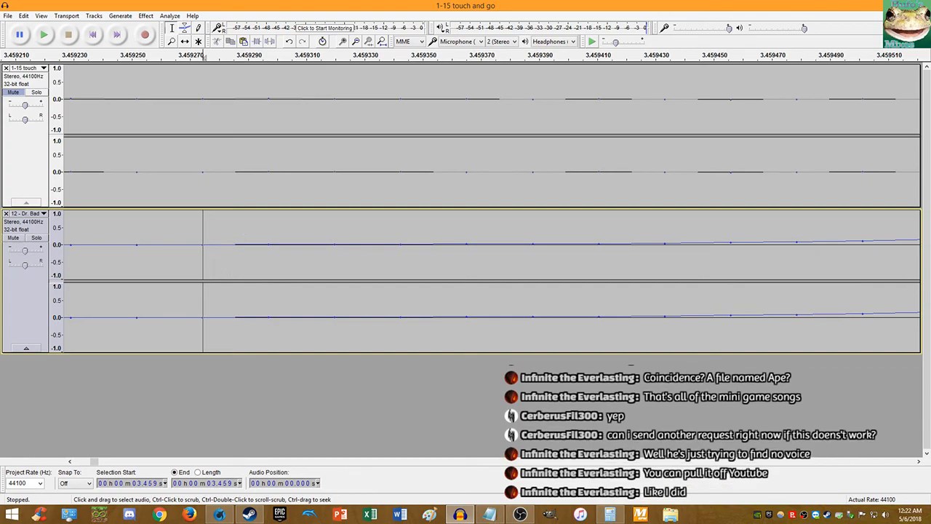
Step: Switch to the browser's download prompt and save the Super Monkey Ball 2 (2002) archive
key(alt+Tab)
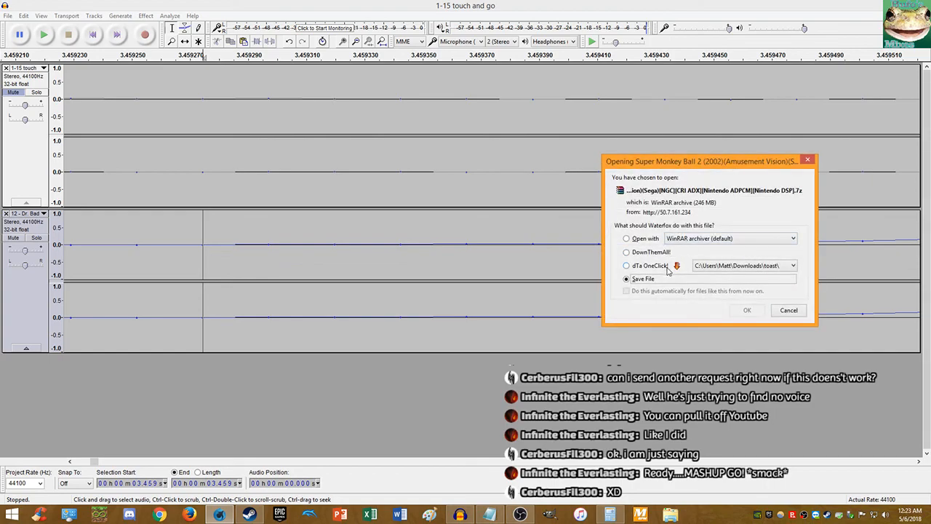
click(749, 309)
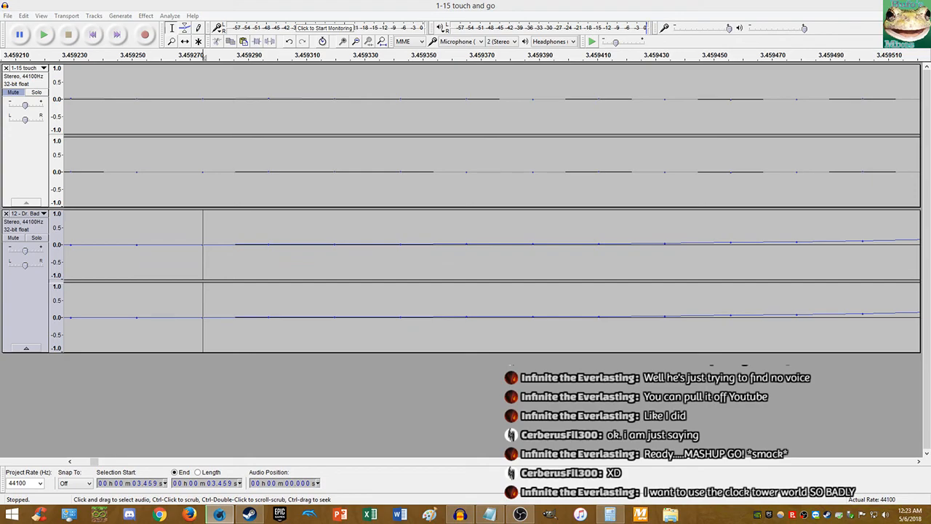
drag(395, 4, 375, 0)
Step: Review the 3.9666 / 3.45927 calculation and its percentage result in the calculator history against the track waveforms
ctrl+scroll(227, 220, down, 3)
ctrl+scroll(219, 211, up, 3)
ctrl+scroll(327, 229, up, 3)
click(612, 514)
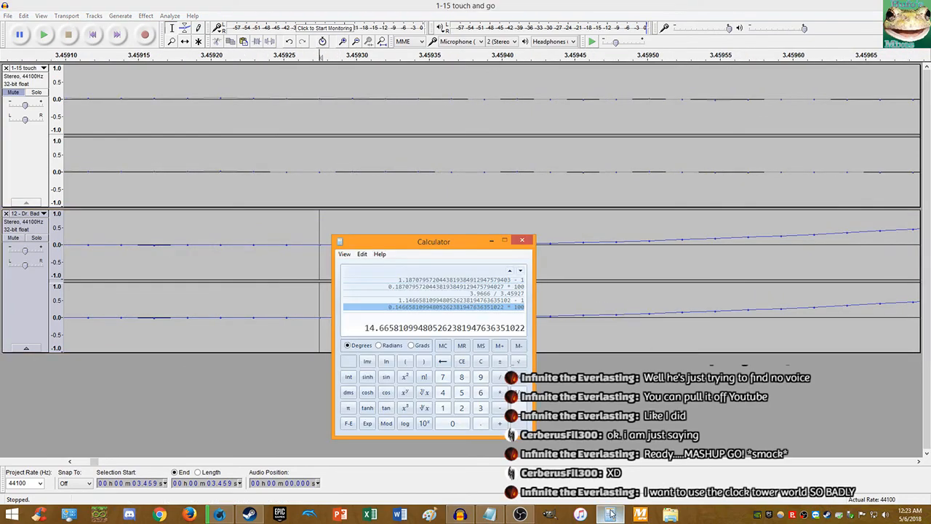
click(500, 294)
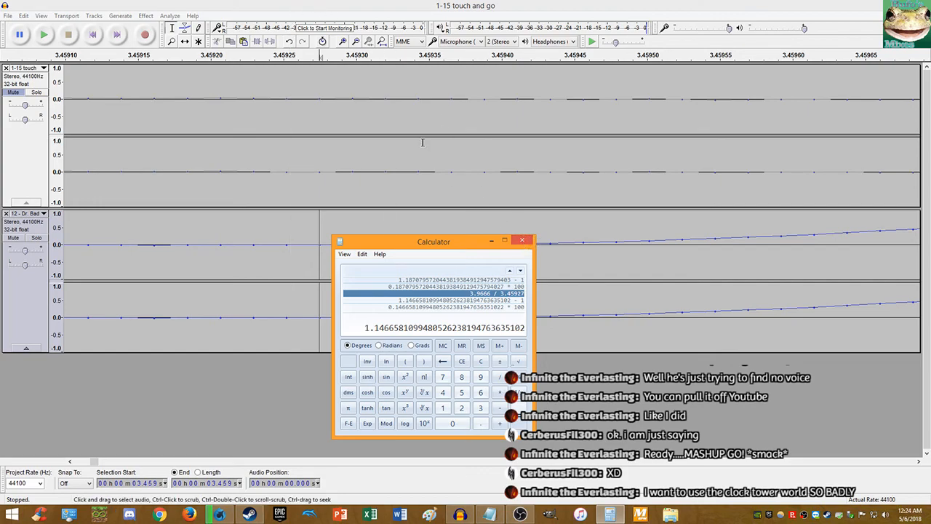
key(alt+Tab)
scroll(268, 187, down, 13)
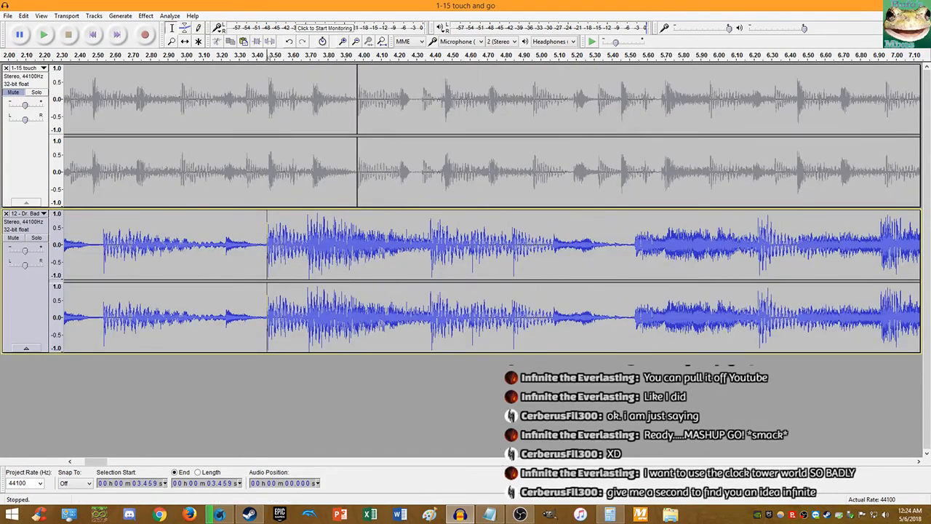
click(609, 515)
click(417, 308)
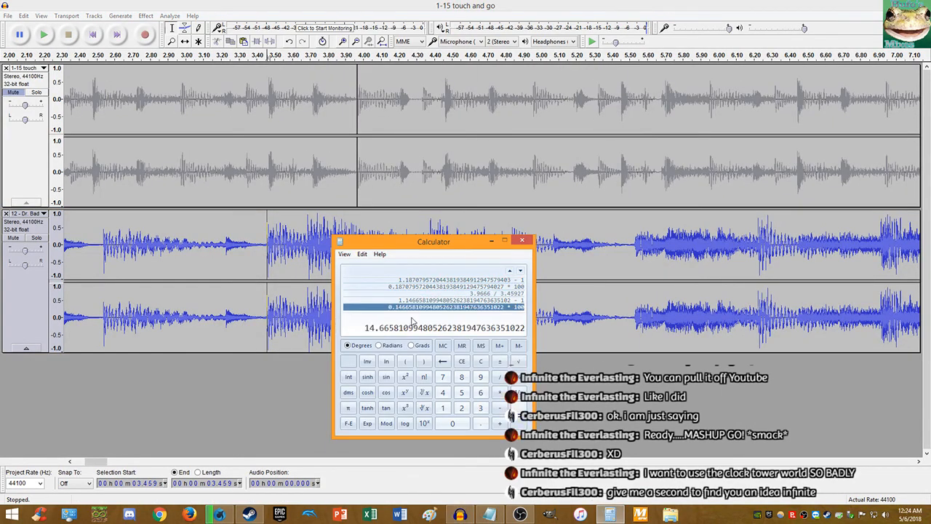
Step: Select the whole touch and go track and apply Change Tempo with a percent change of 14.665
key(alt+Tab)
scroll(291, 231, down, 3)
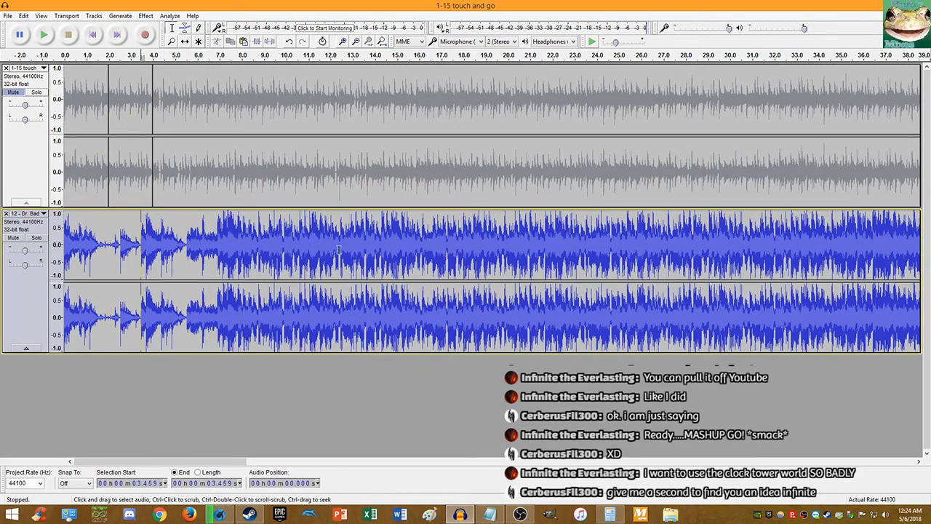
double_click(178, 184)
click(146, 16)
click(218, 109)
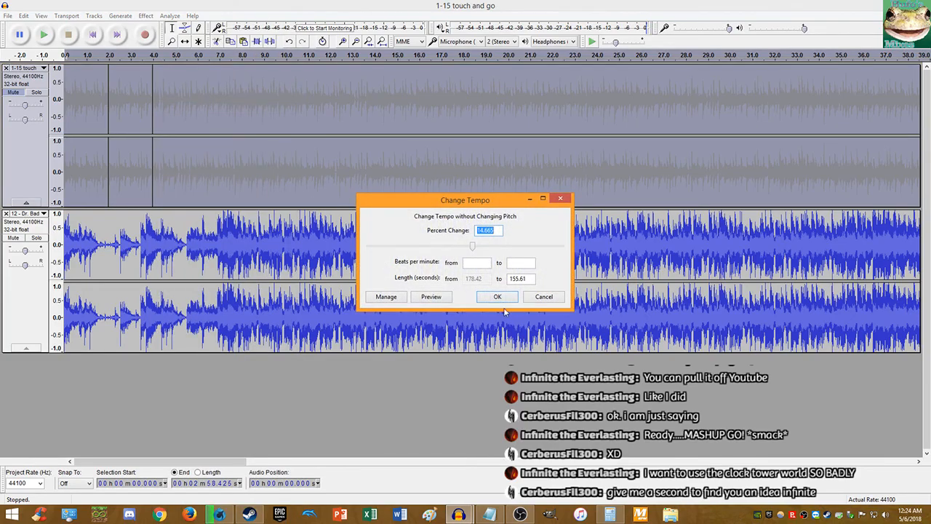
click(499, 297)
Step: Play both tracks together from the start to check their sync, and undo the tempo change
click(93, 35)
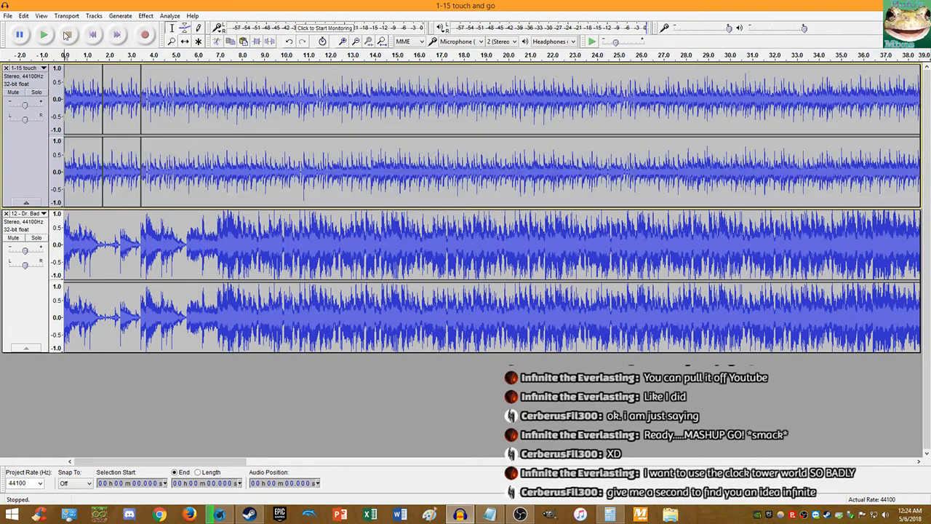
click(44, 35)
scroll(131, 109, up, 4)
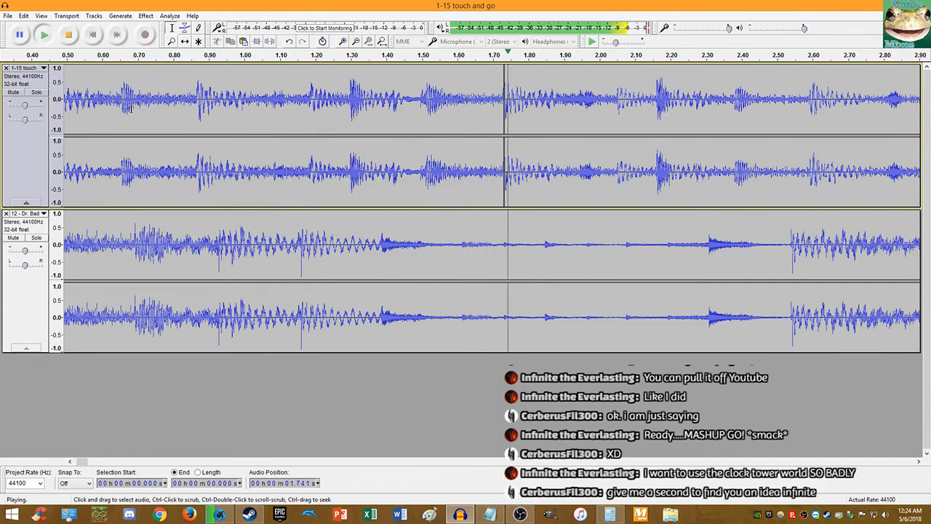
scroll(333, 150, down, 2)
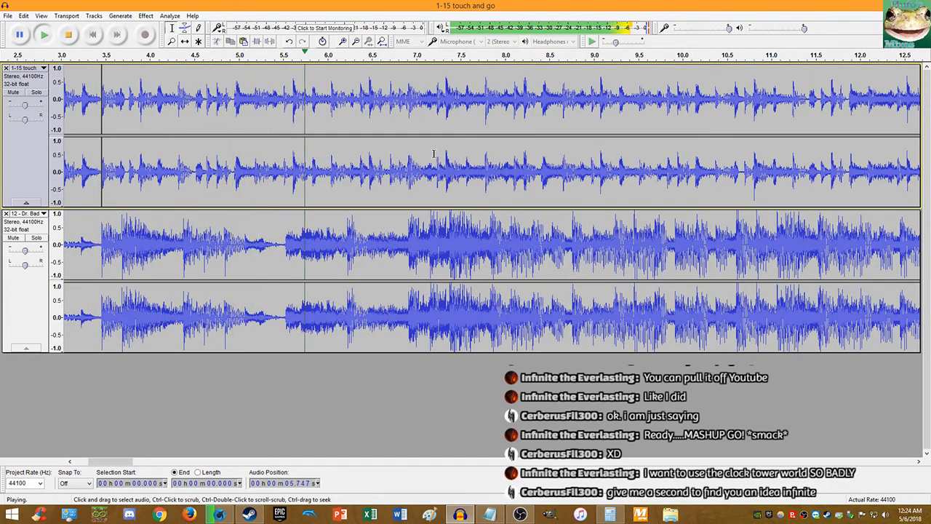
scroll(433, 154, up, 3)
scroll(432, 153, down, 1)
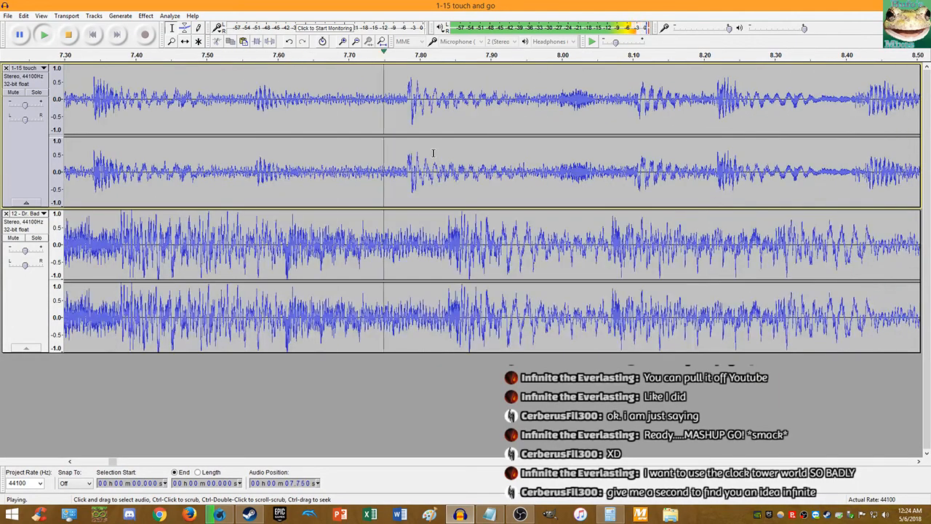
scroll(433, 153, down, 1)
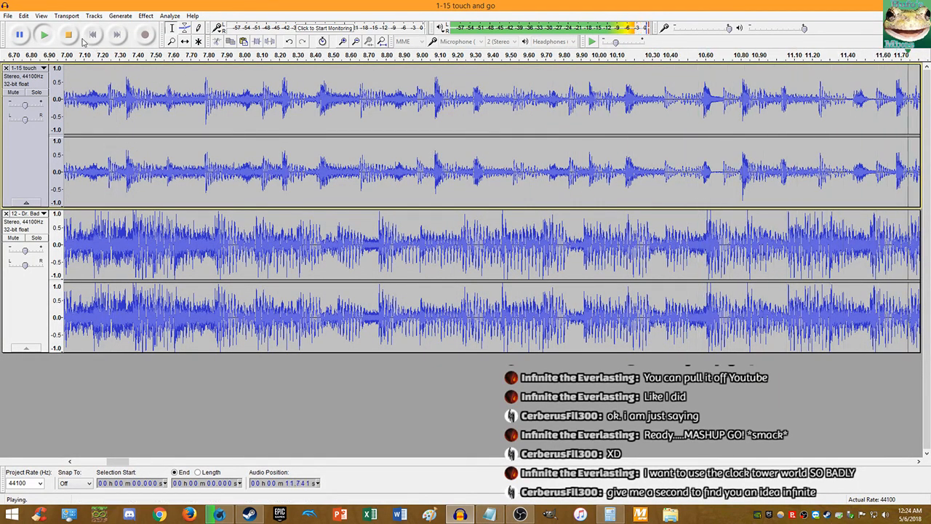
key(space)
key(ctrl+z)
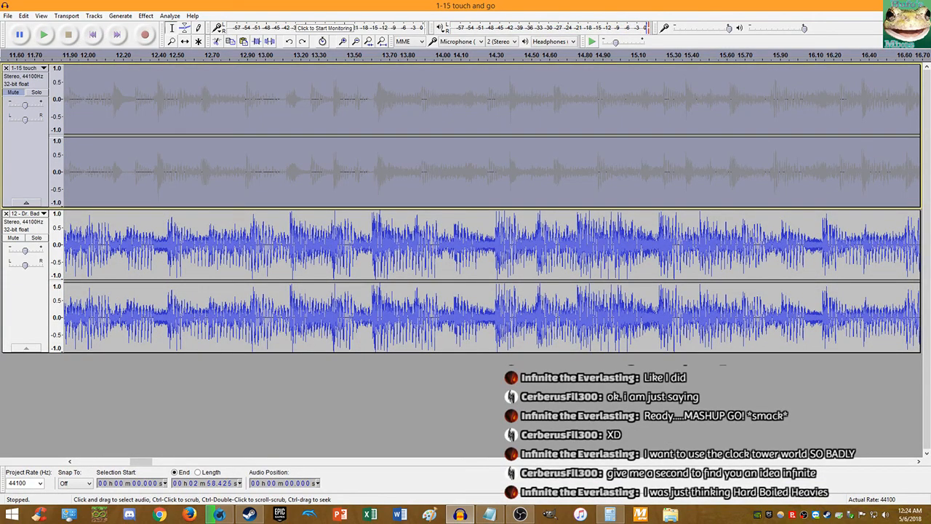
Step: Load the Touch and Go and Dr. Bad-Boon's Base files into MixMeister BPM Analyzer to detect their tempos
key(super+e)
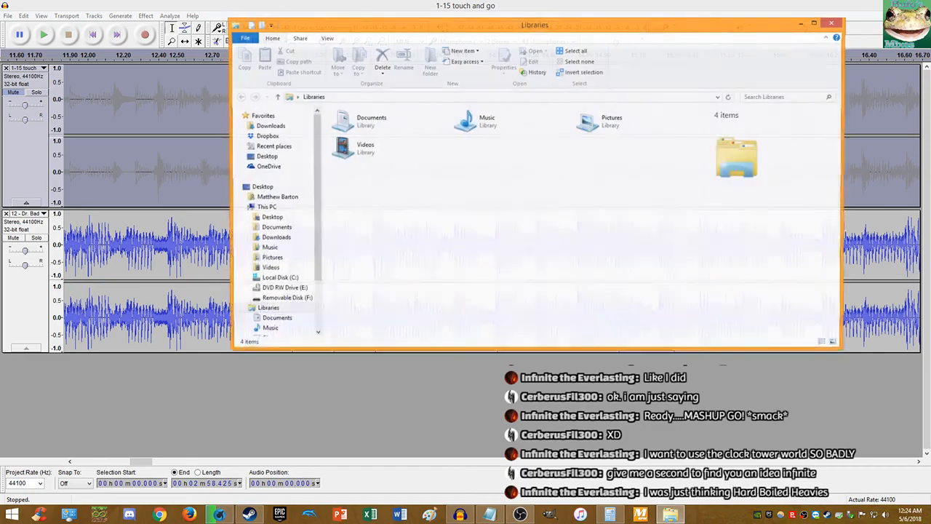
click(835, 25)
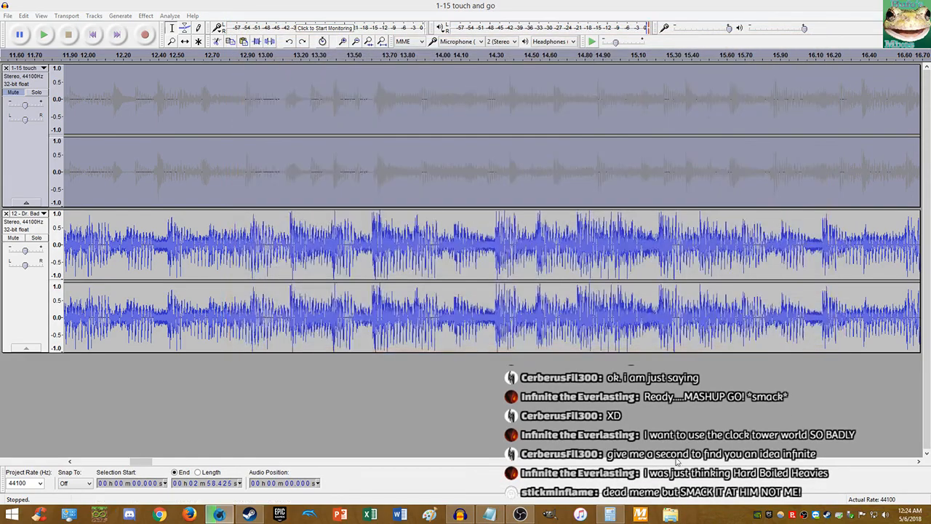
click(670, 514)
drag(639, 26, 930, 44)
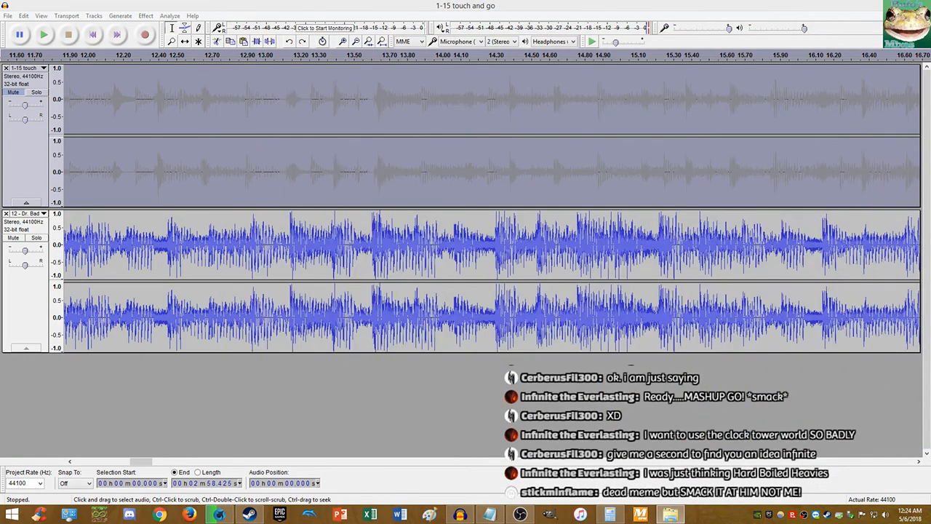
click(641, 513)
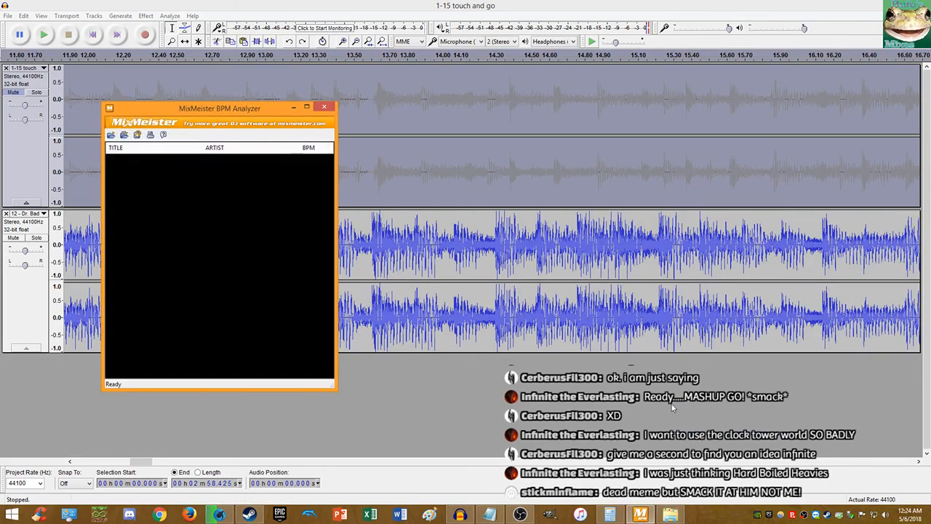
click(670, 514)
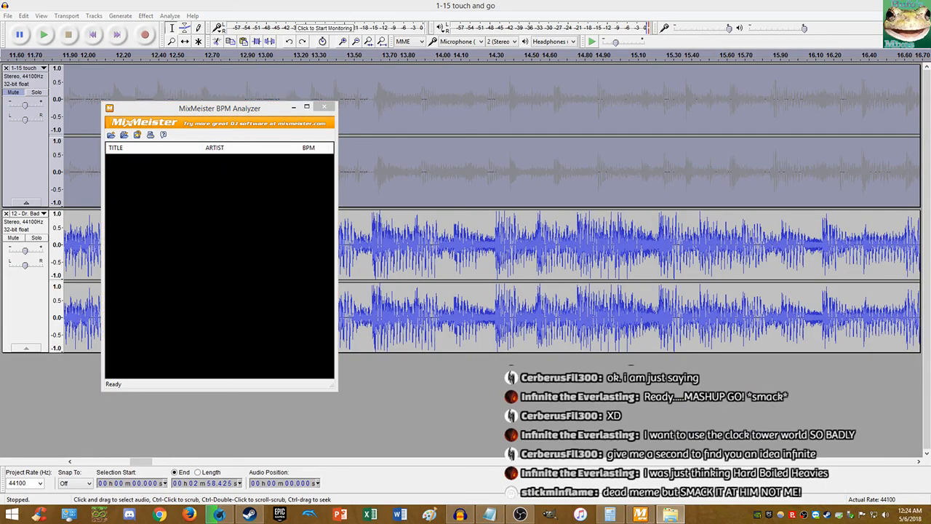
drag(330, 231, 310, 262)
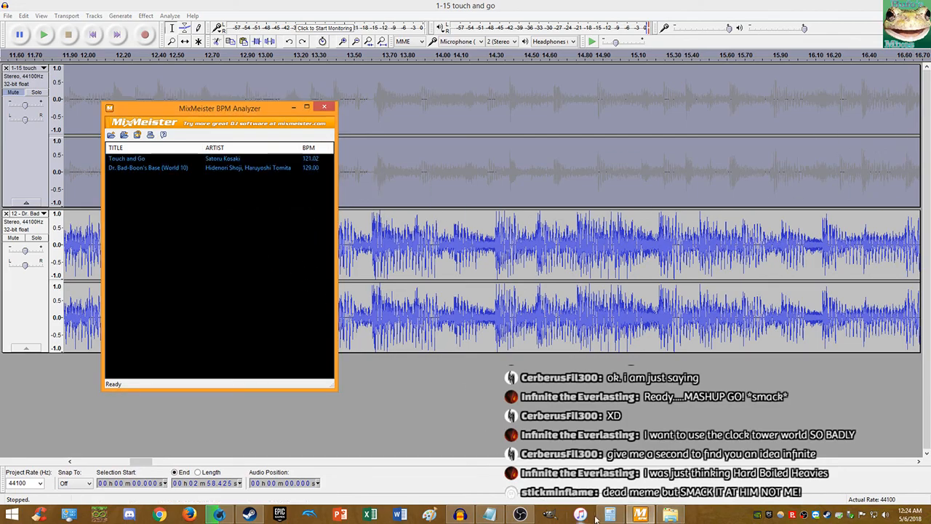
Step: Calculate the tempo difference as a percentage: divide 129 by 121, subtract 1 and multiply by 100
click(609, 515)
text(1)
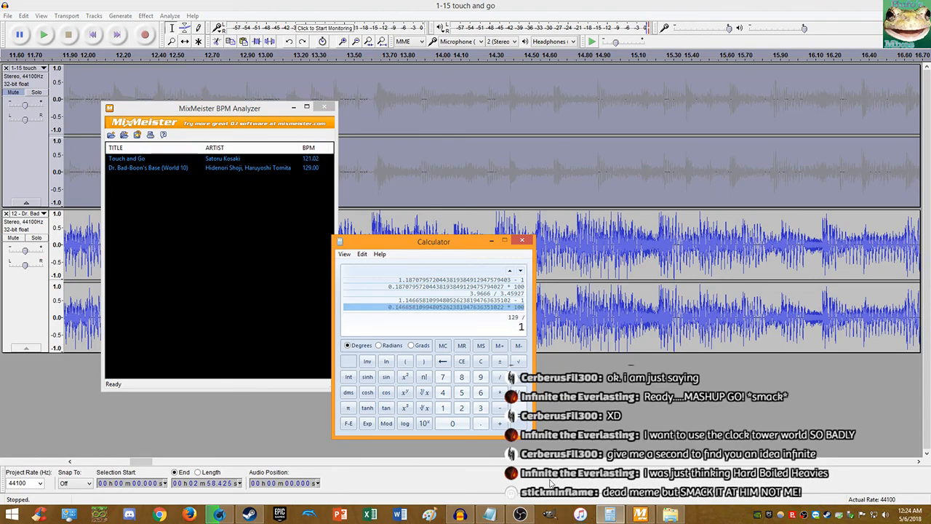
text(21)
key(Return)
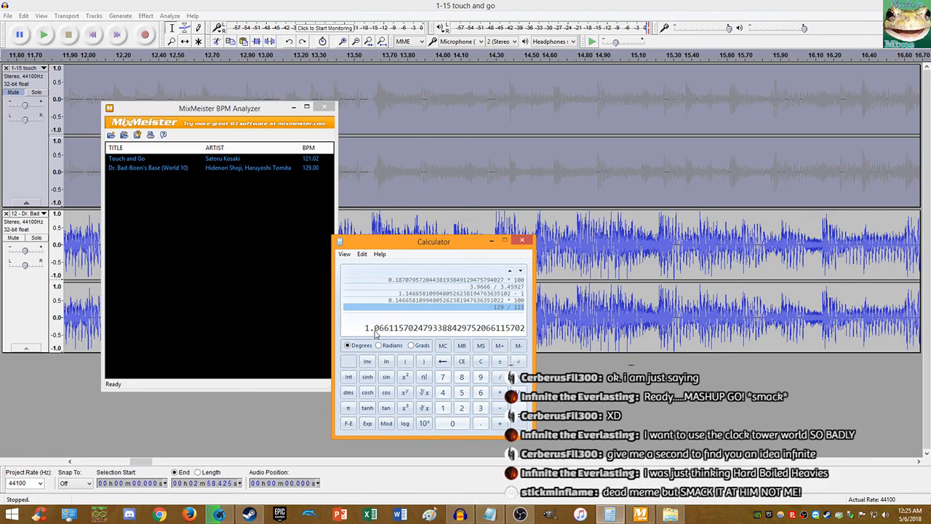
text(-1)
key(Return)
text(*100)
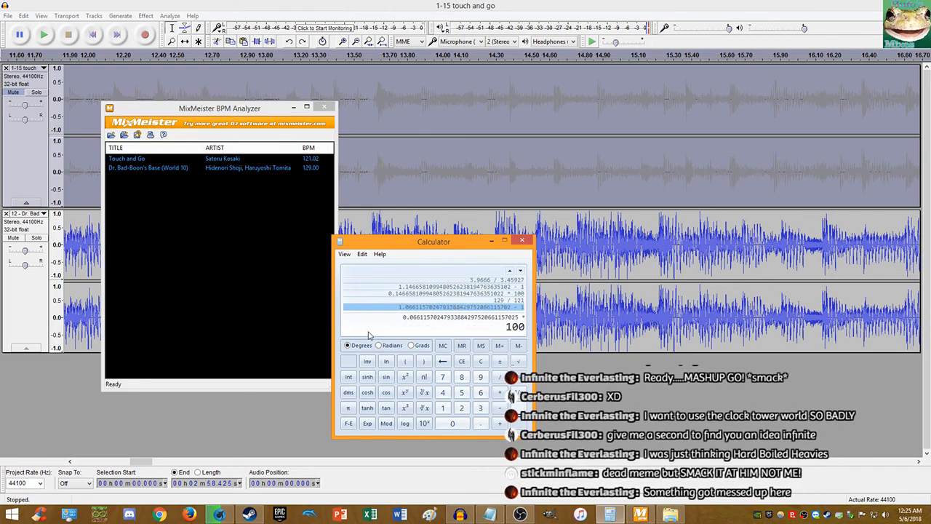
key(Return)
Step: Copy the calculated percentage result and return to the audio project
right_click(376, 325)
click(390, 333)
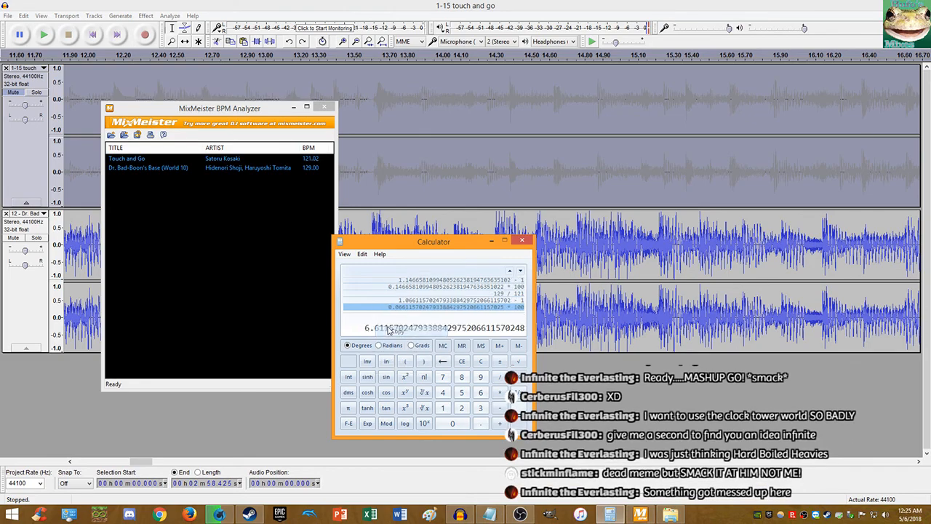
click(494, 289)
click(433, 309)
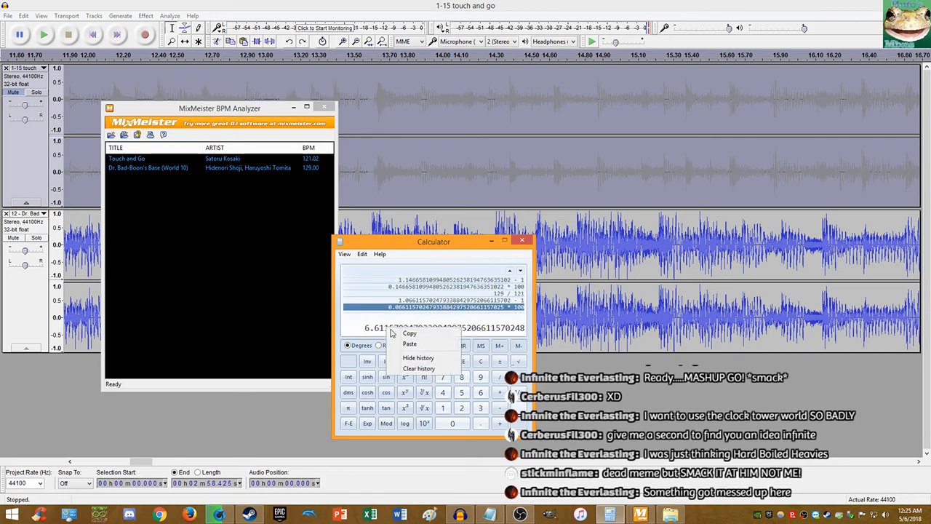
click(179, 34)
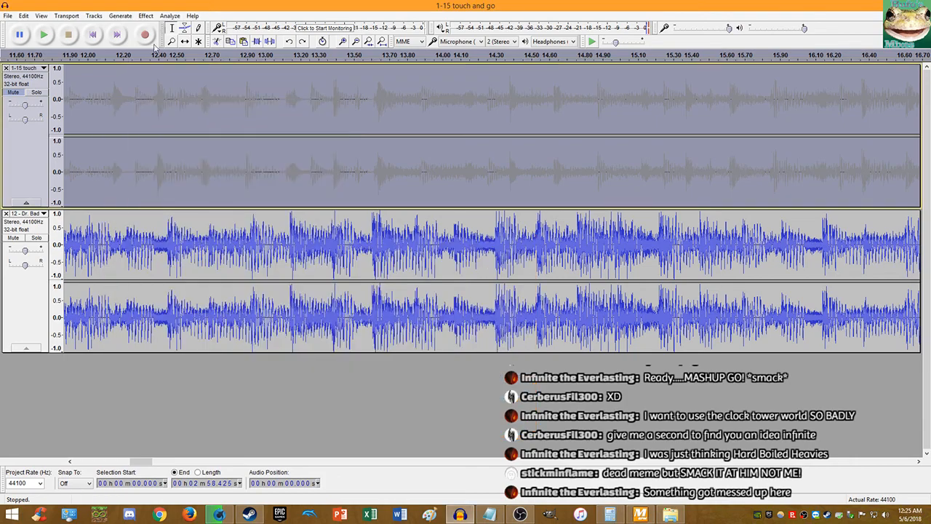
Step: Redo the earlier Change Tempo edit on the touch and go track and undo it again
click(23, 16)
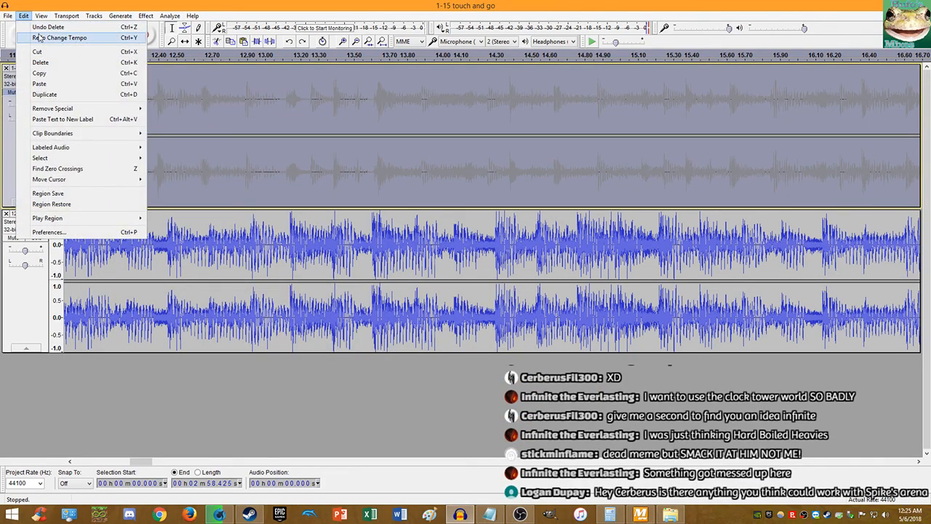
click(40, 38)
key(ctrl+z)
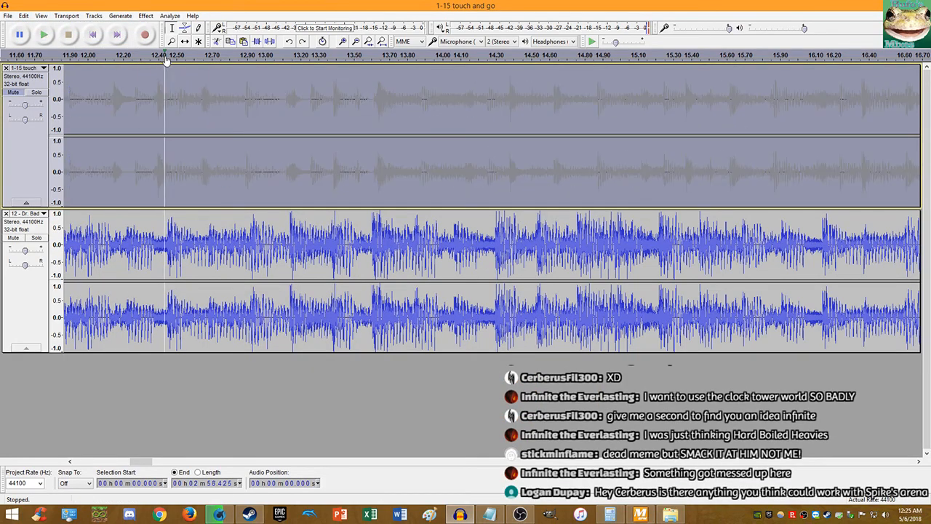
Step: Try changing the touch and go track's tempo by the percentage calculated from 129 over 121
click(146, 16)
click(190, 108)
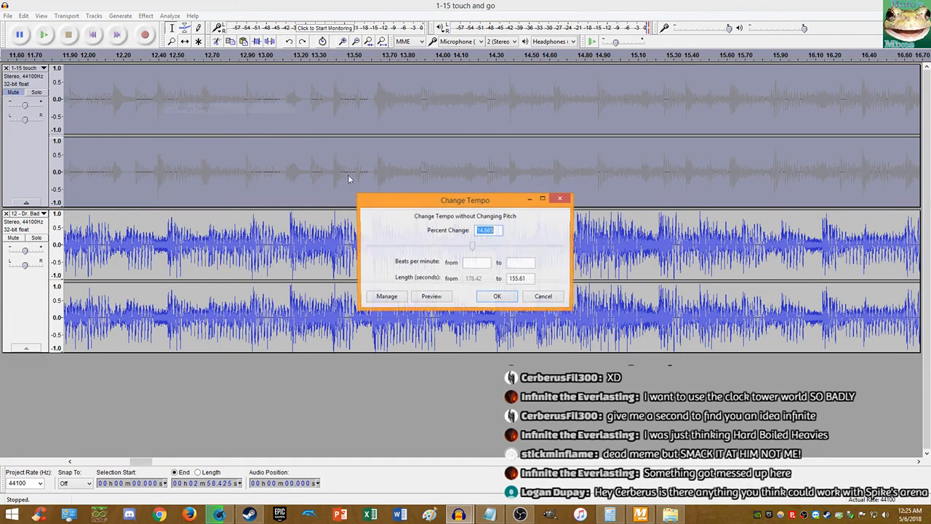
click(497, 297)
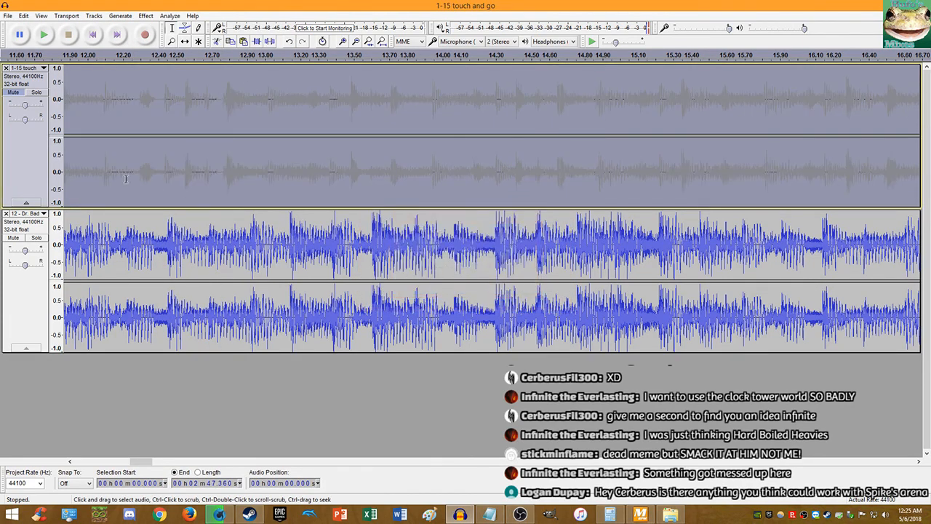
Step: Unmute the touch and go track to play both songs together from the start, and undo its tempo change
click(12, 92)
key(Home)
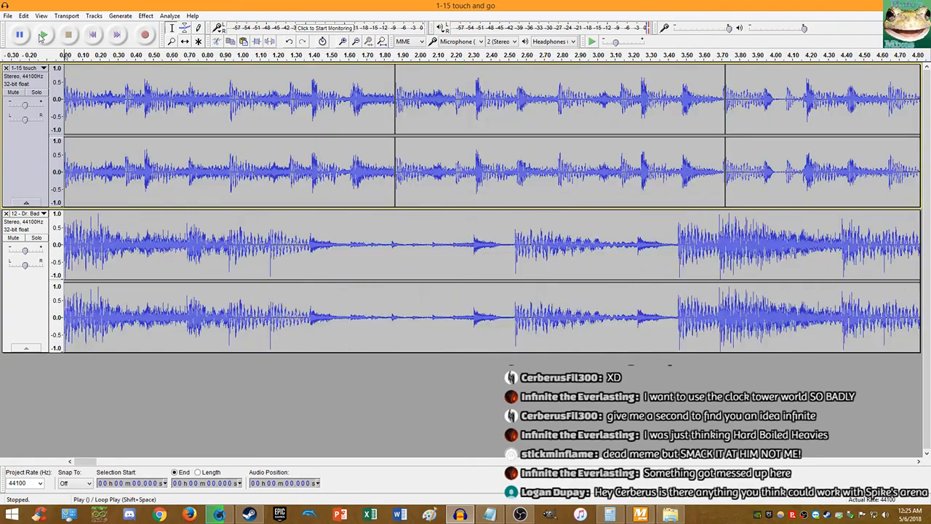
click(43, 35)
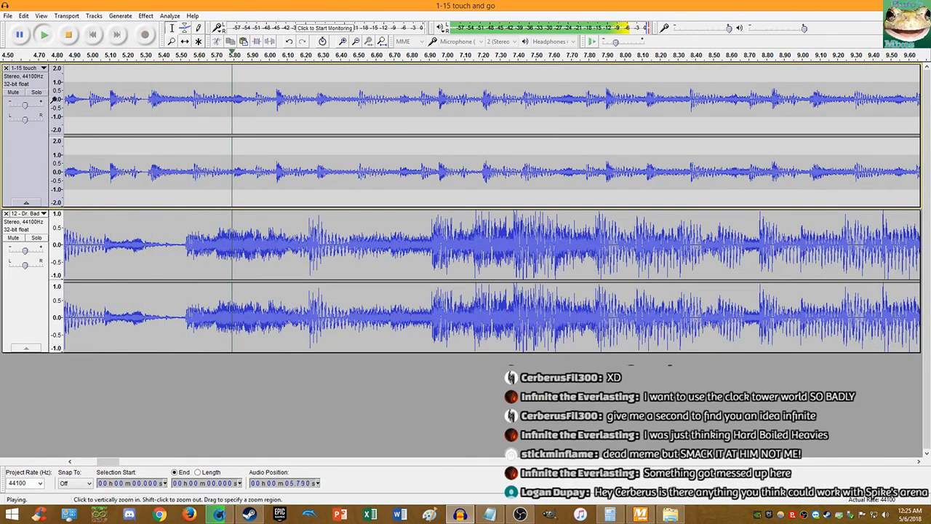
key(ctrl+1)
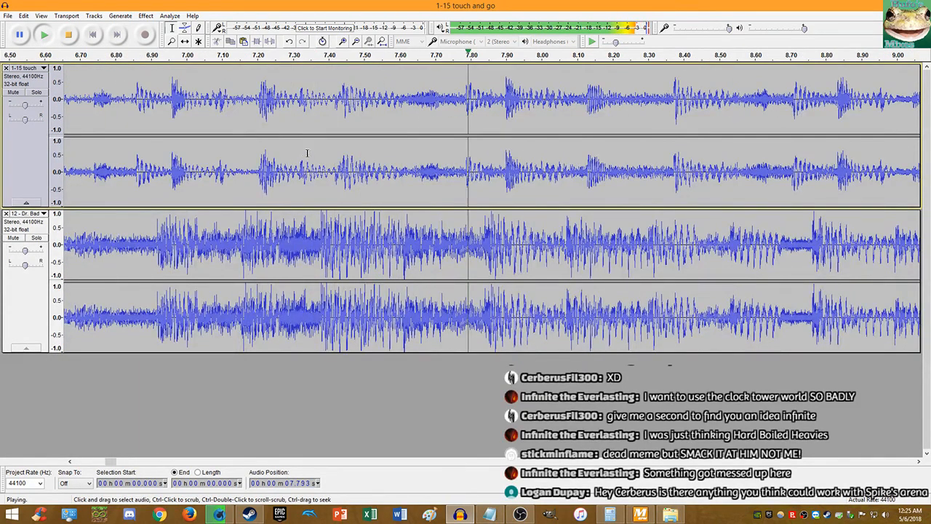
click(68, 37)
key(ctrl+z)
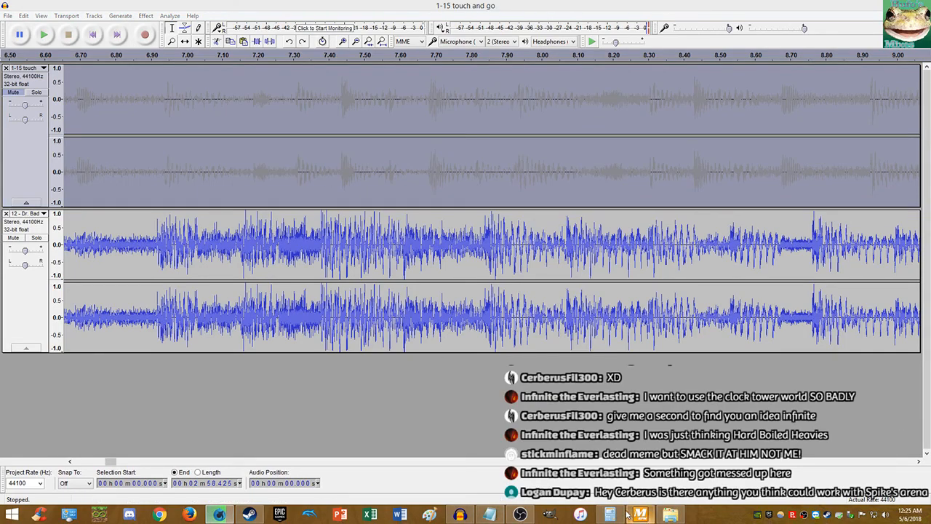
Step: In Calculator, work out the tempo difference as a percentage: divide 131 by 121, subtract 1 and multiply by 100
drag(930, 78, 930, 101)
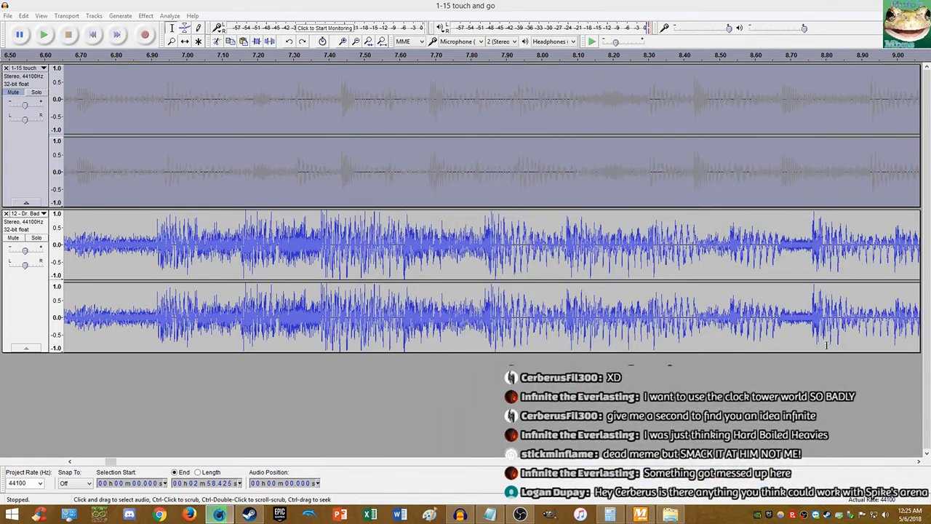
click(610, 514)
text(121)
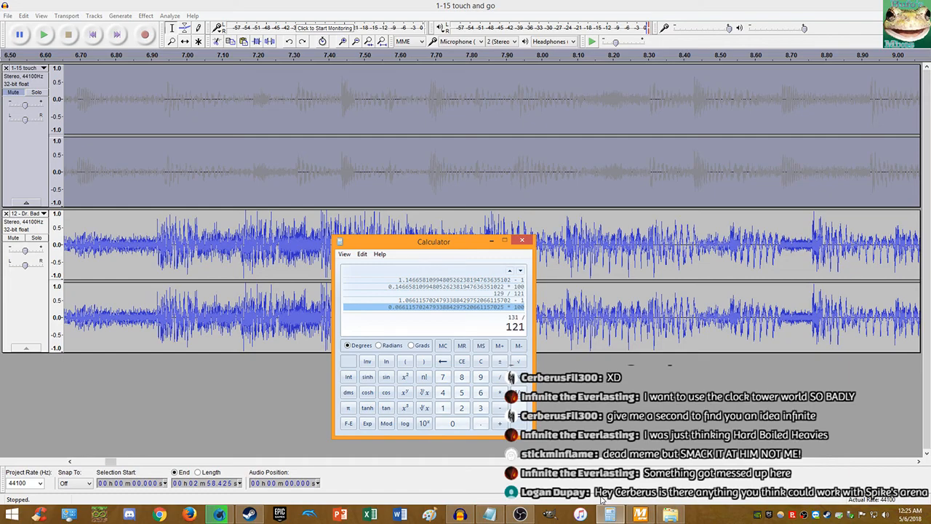
key(Return)
text(-1)
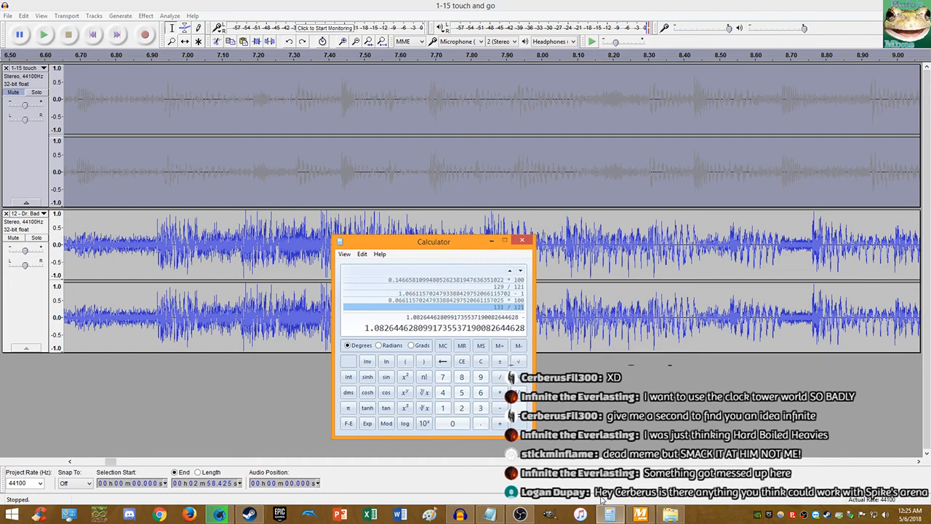
key(Return)
text(* 100)
key(Return)
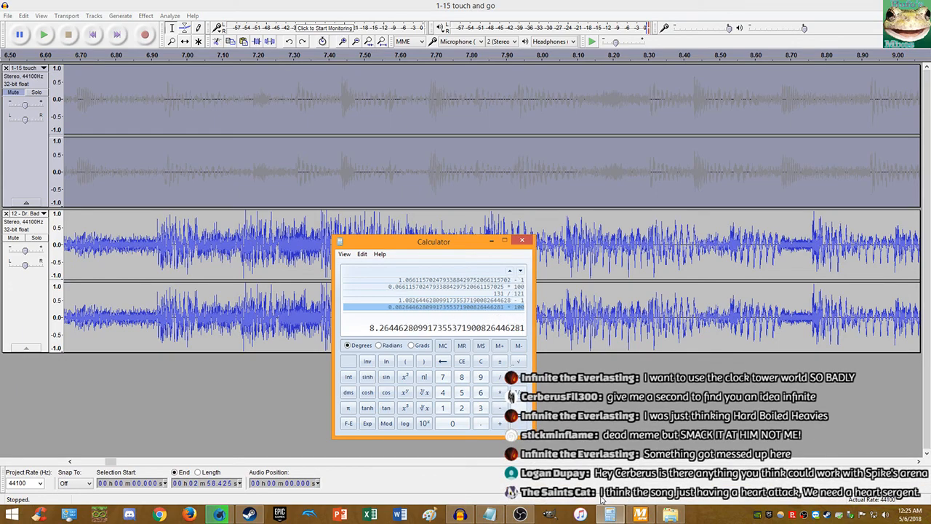
Step: Copy the calculated percentage and change the touch and go track's tempo by 8.264 percent in Audacity
right_click(372, 334)
right_click(392, 329)
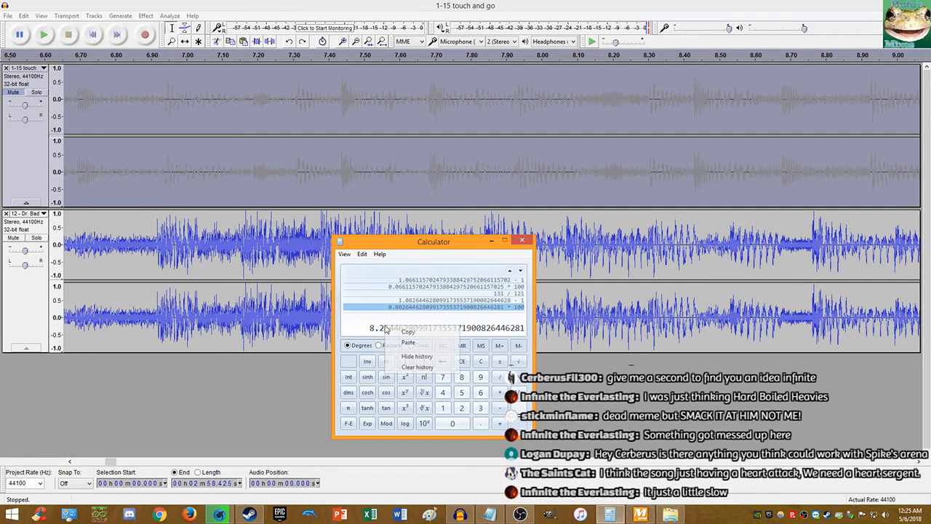
click(400, 332)
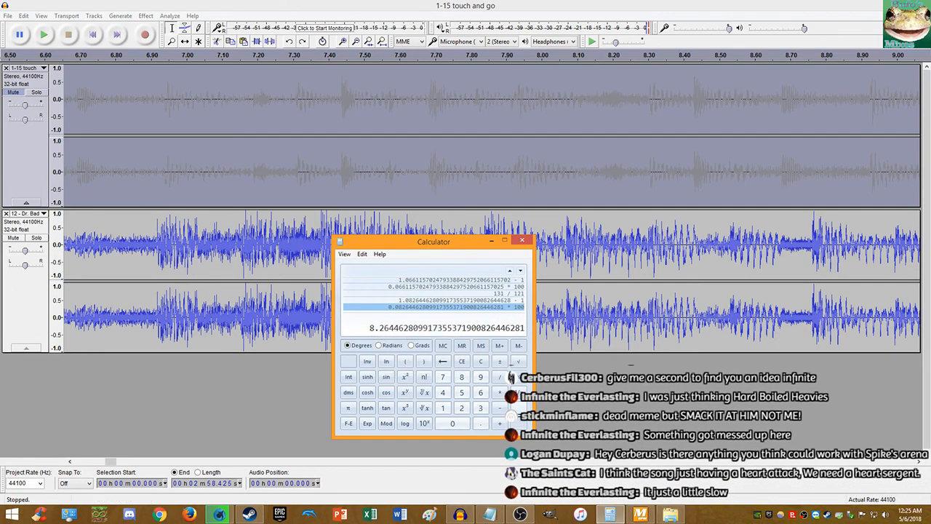
click(349, 4)
click(23, 15)
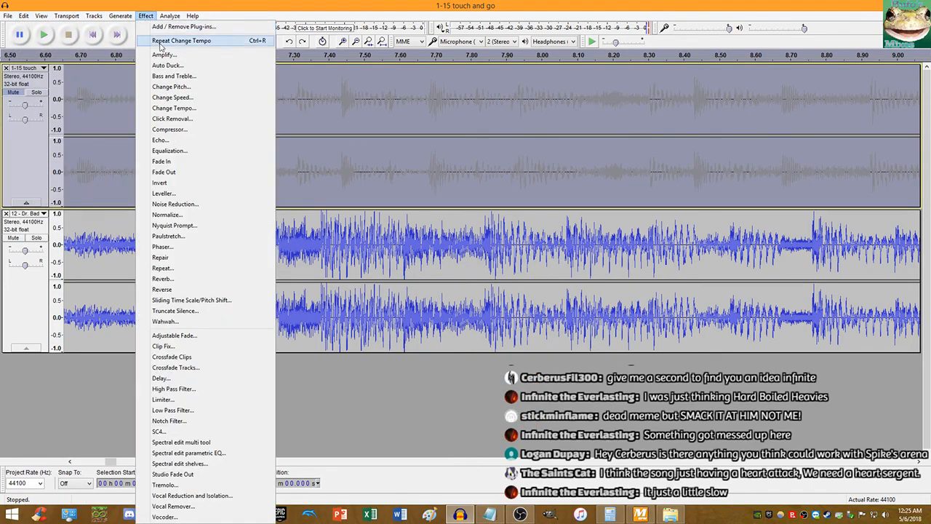
click(173, 108)
text(8.264)
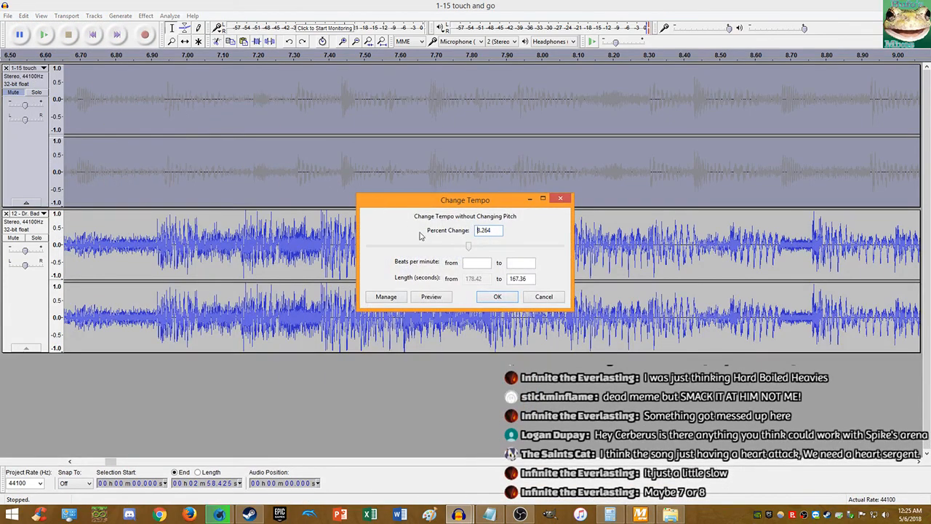
click(501, 298)
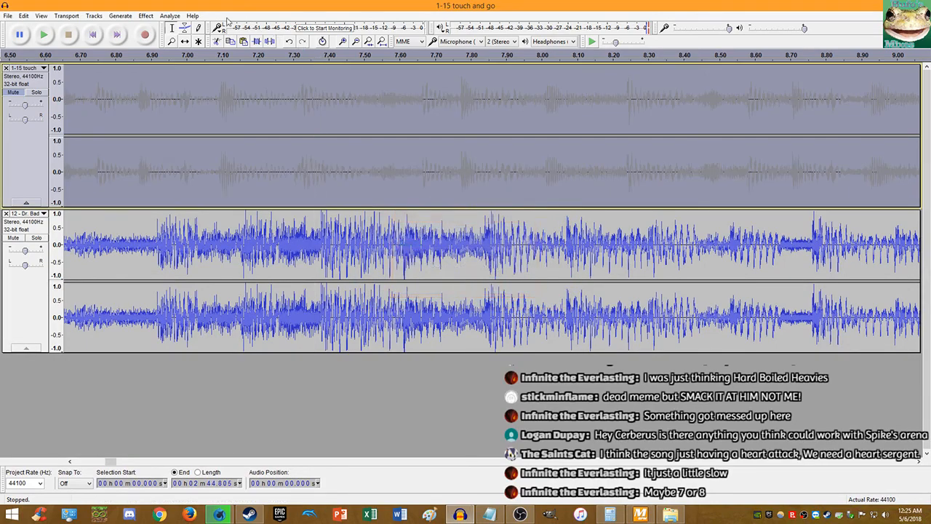
Step: Listen to both unmuted tracks from the beginning and undo the 8.264 percent tempo change
click(13, 93)
click(92, 34)
click(45, 34)
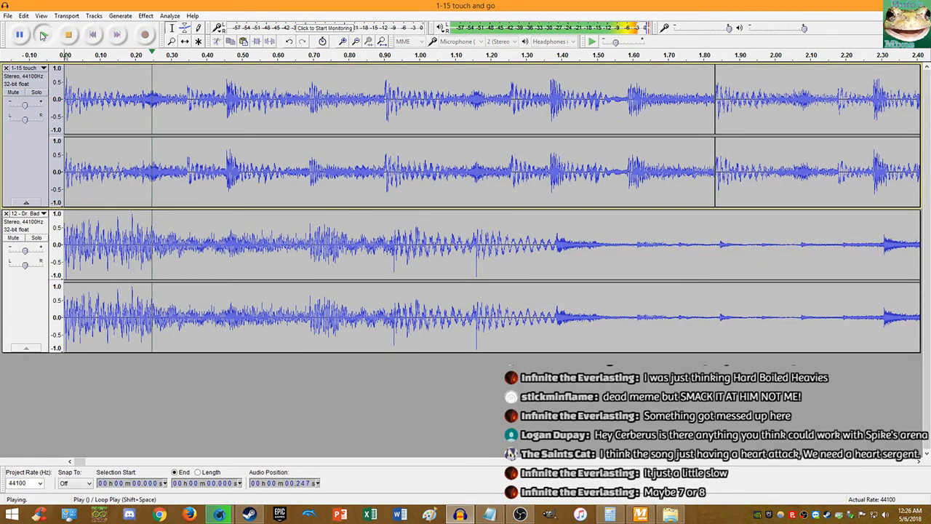
scroll(160, 146, down, 2)
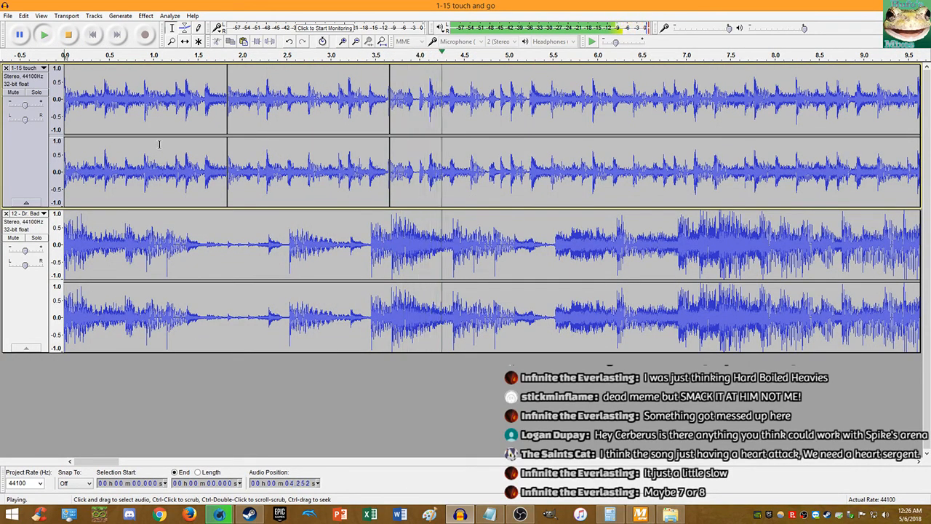
scroll(671, 175, up, 1)
scroll(671, 175, up, 1)
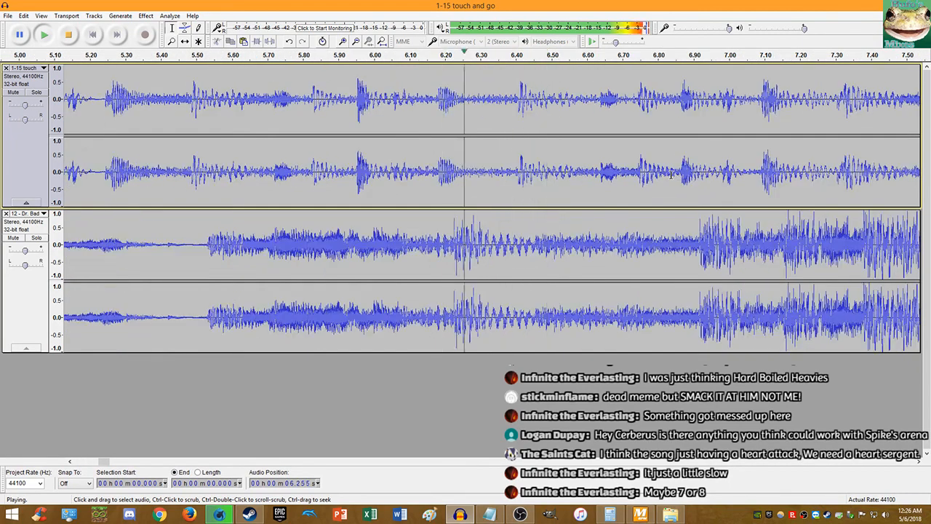
key(space)
key(ctrl+z)
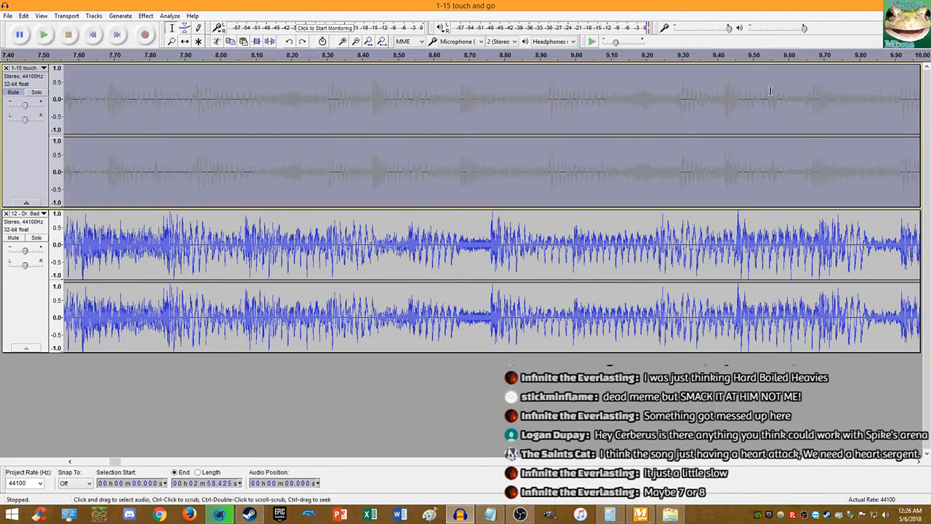
key(alt+Tab)
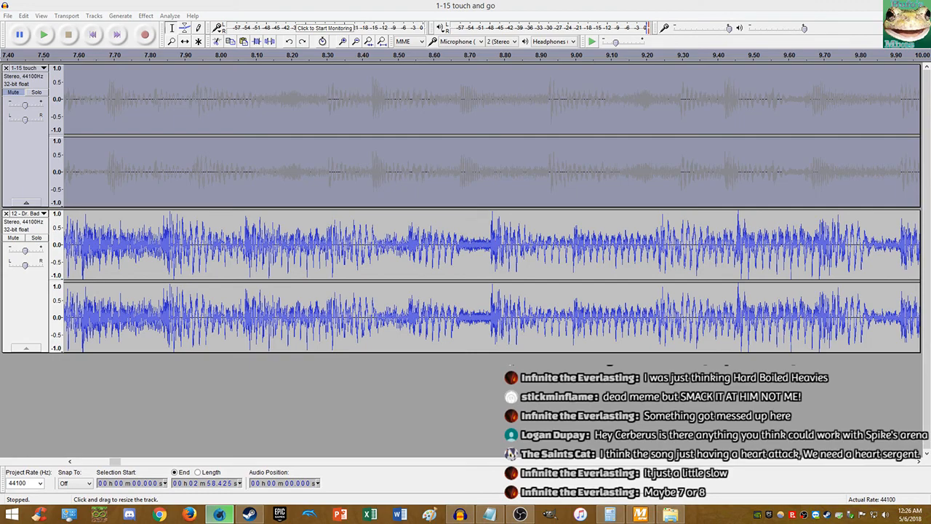
click(10, 93)
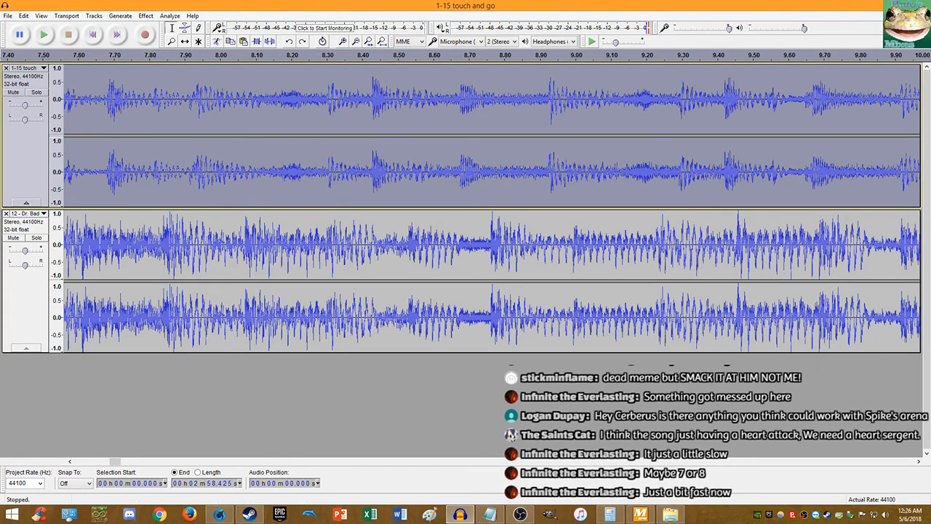
click(671, 515)
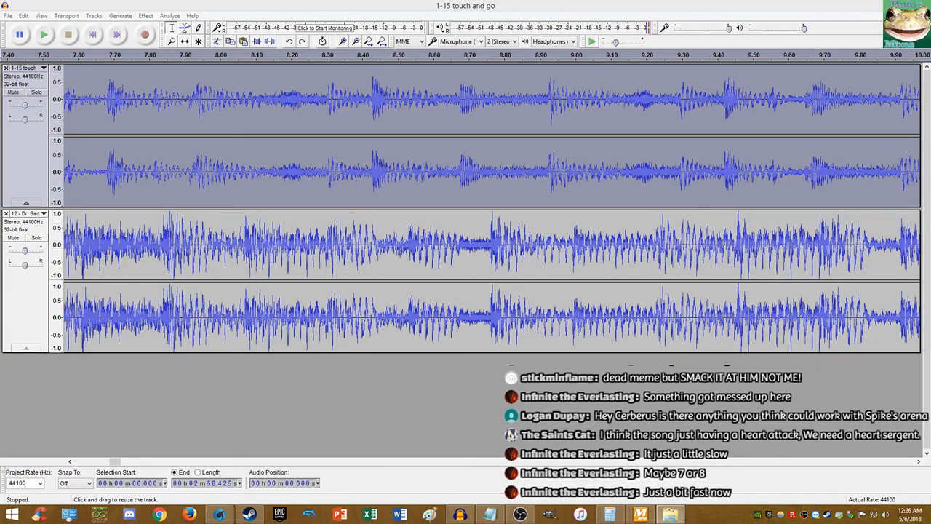
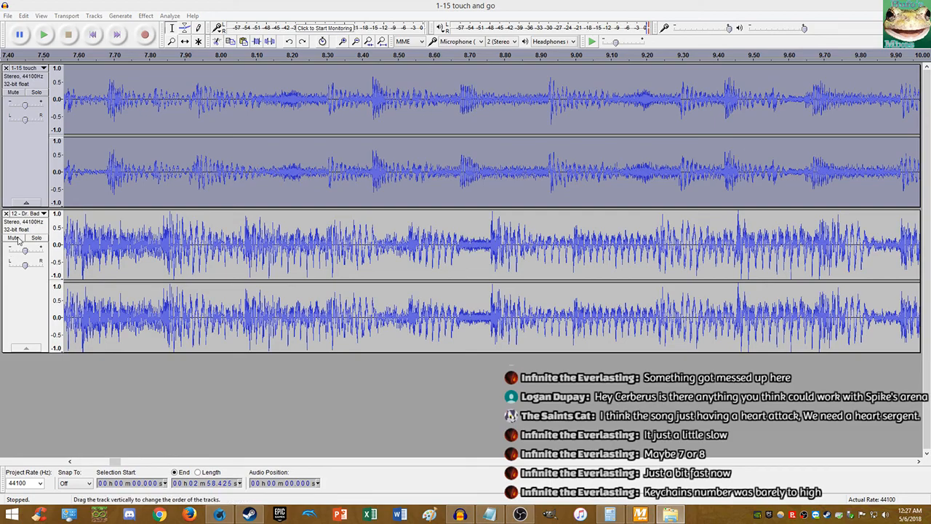
Step: Mute the touch and go track and play Dr. Bad-Boon's Base alone from the start for a few seconds
click(92, 34)
click(11, 93)
click(26, 37)
click(43, 36)
scroll(122, 150, down, 4)
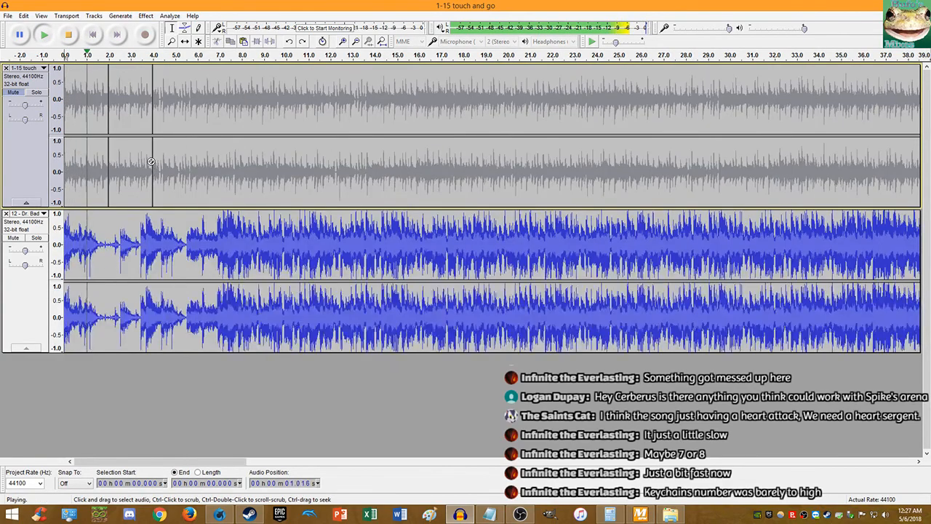
scroll(123, 157, up, 1)
scroll(153, 160, up, 2)
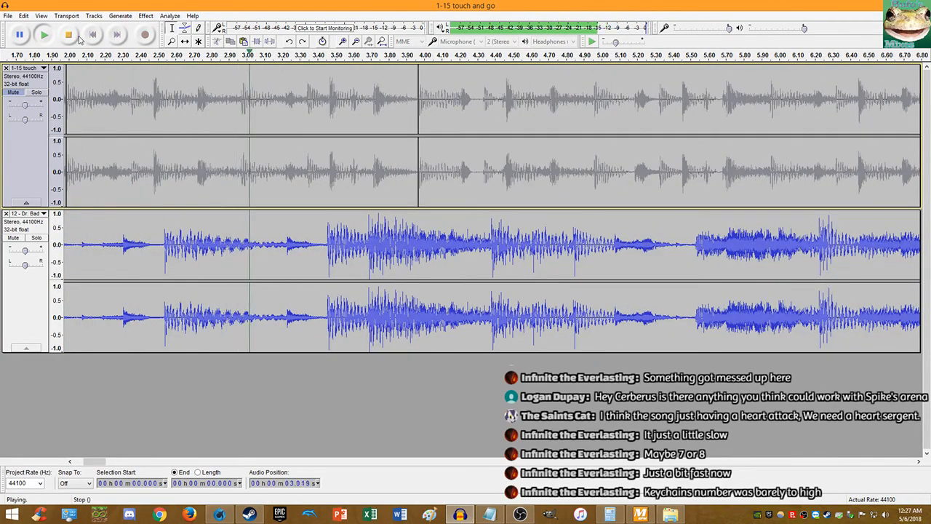
click(69, 34)
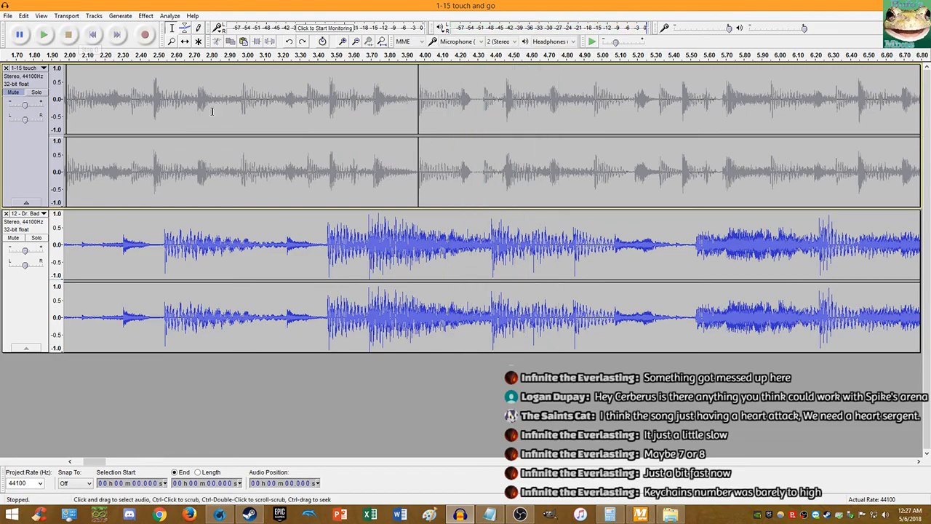
Step: Place the cursor at the onset of the Dr. Bad-Boon's Base beat, at 3.690 seconds
click(367, 252)
key(space)
key(space)
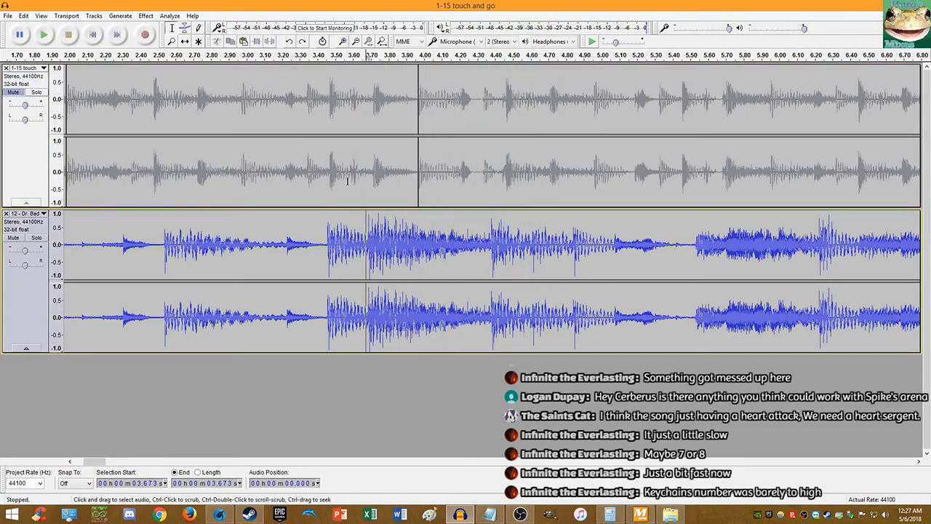
scroll(368, 225, up, 1)
scroll(368, 233, up, 9)
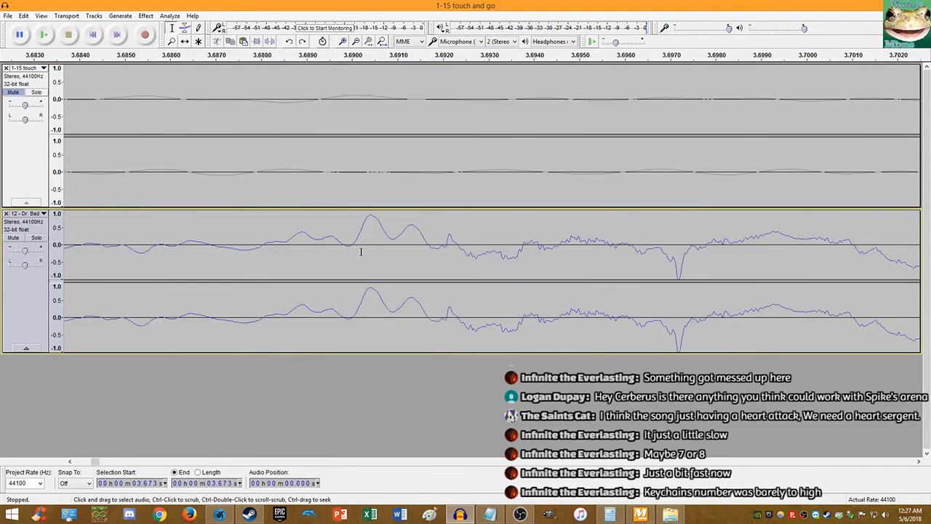
scroll(352, 251, up, 4)
click(313, 246)
Step: Enter the beat time 3.69 in Calculator and copy it
click(598, 511)
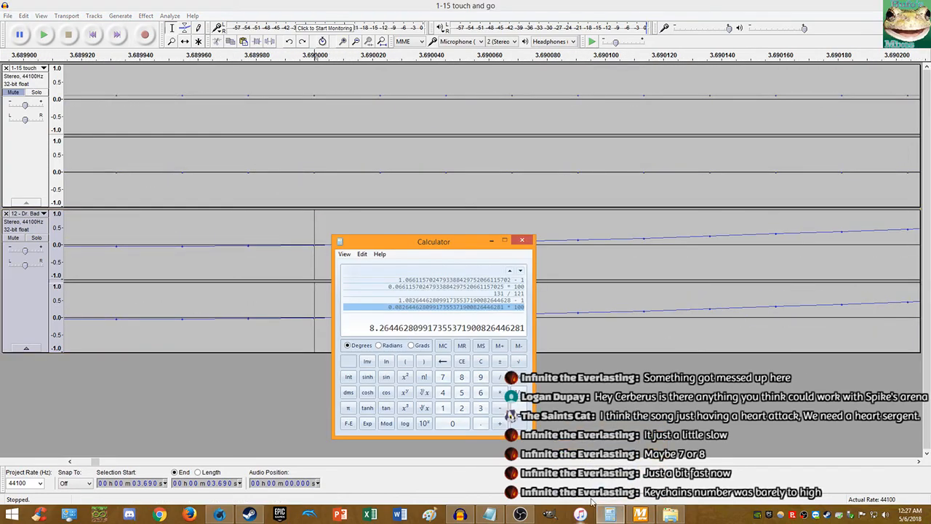
text(3.69)
right_click(521, 326)
click(531, 329)
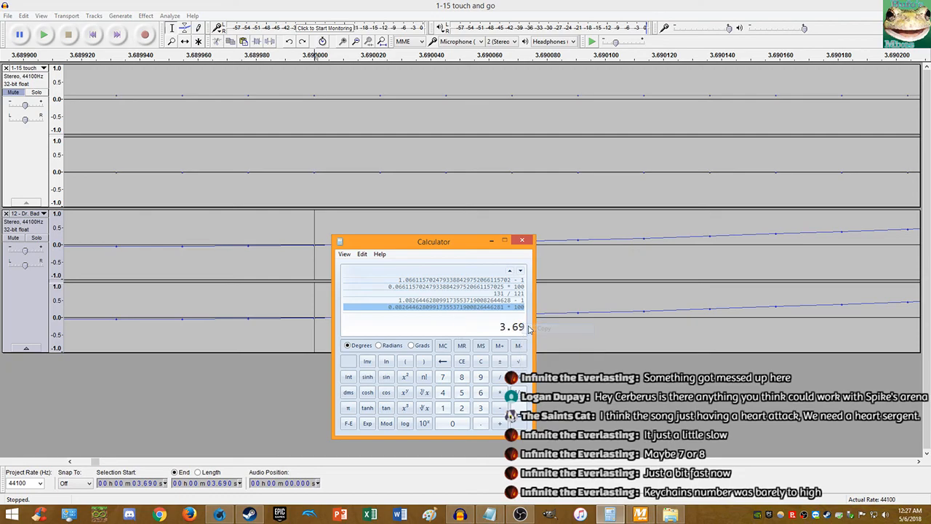
Step: Locate the touch and go track's clip boundary just before 4 seconds and divide 3.96 by 3.69 in Calculator
click(295, 181)
ctrl+scroll(296, 182, down, 14)
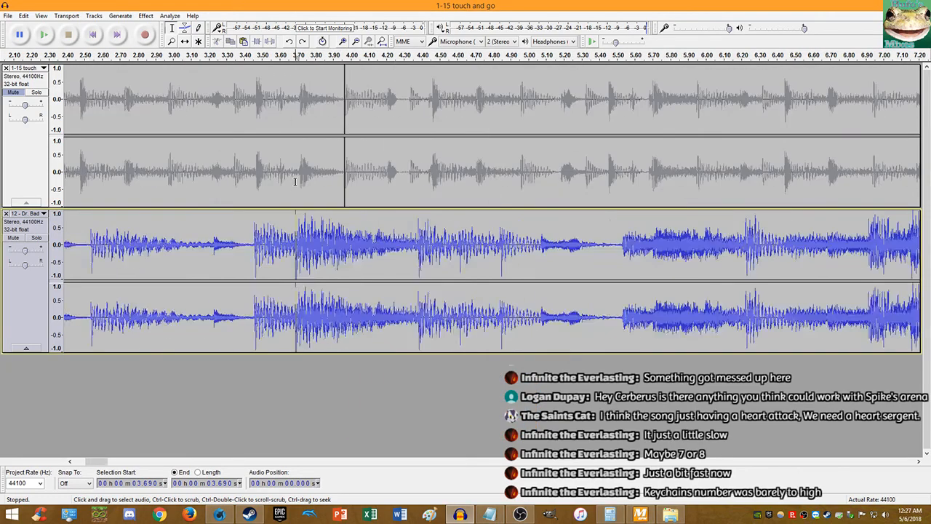
ctrl+scroll(295, 181, down, 1)
ctrl+scroll(317, 170, up, 12)
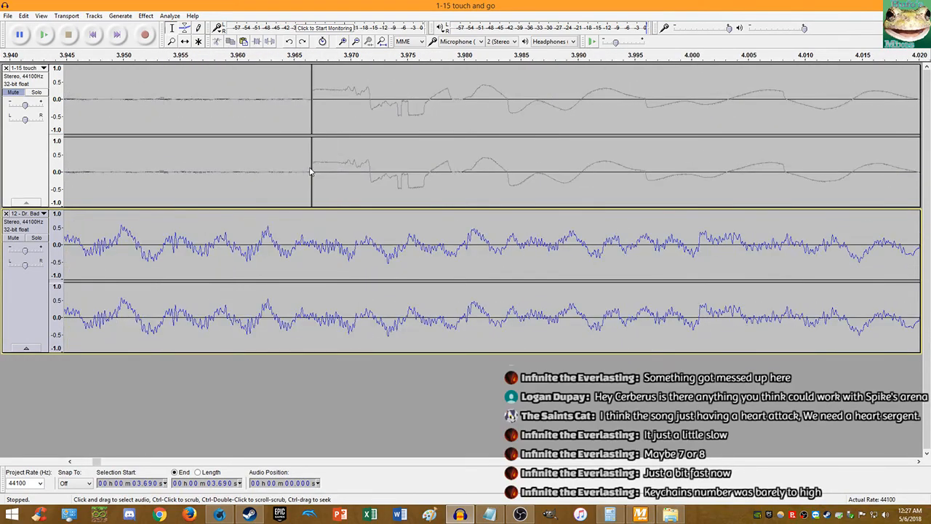
ctrl+scroll(329, 171, up, 3)
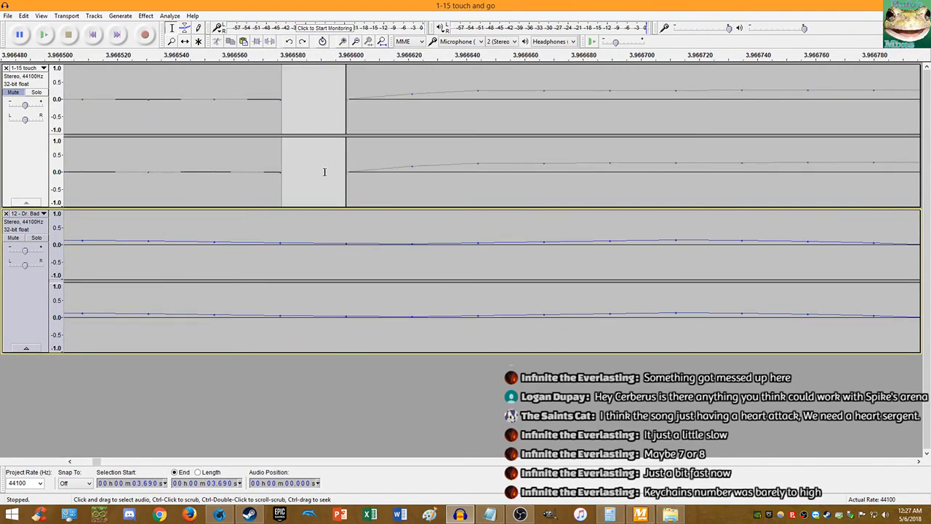
click(609, 515)
right_click(521, 328)
click(483, 361)
text(3.96 / )
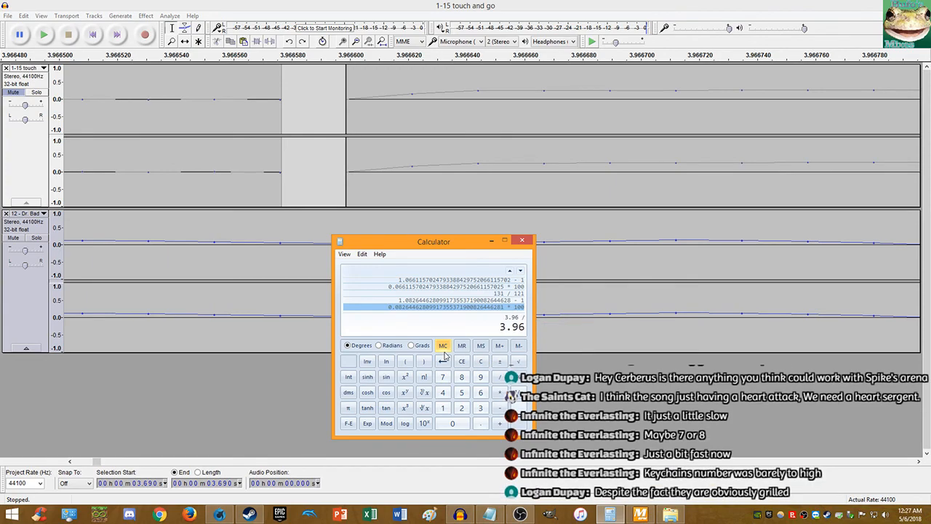
text(3.69)
key(Return)
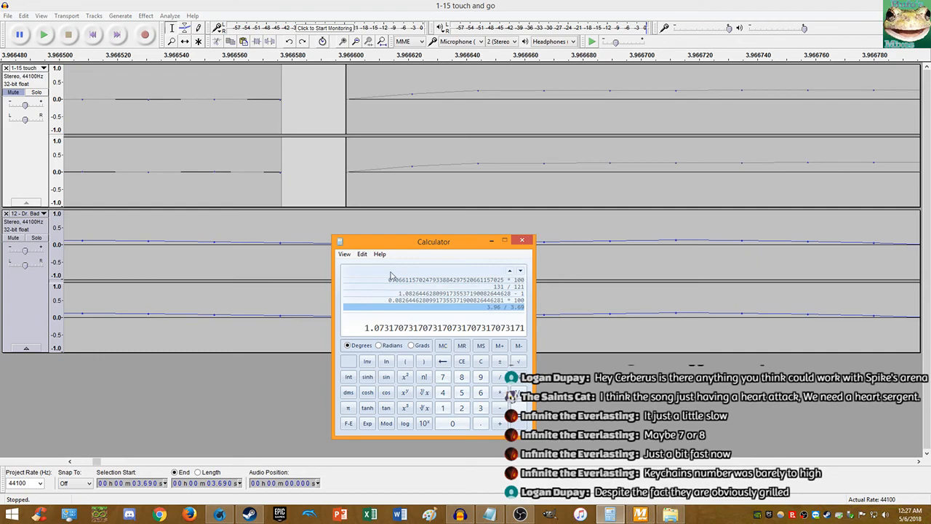
Step: Subtract 1 from the beat ratio in Calculator, multiply the difference by 100 and copy the resulting percentage
key(minus)
text(1)
key(Return)
key(asterisk)
text(0)
key(Return)
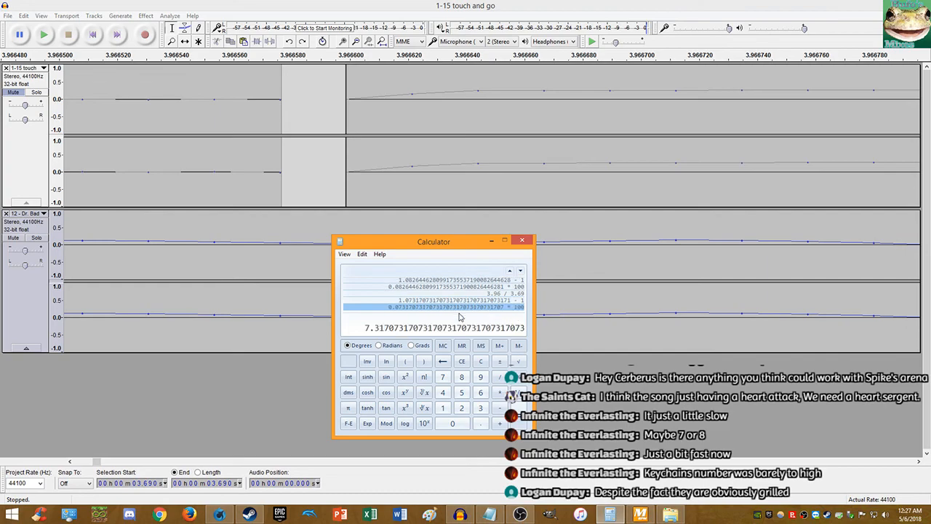
right_click(369, 323)
click(412, 331)
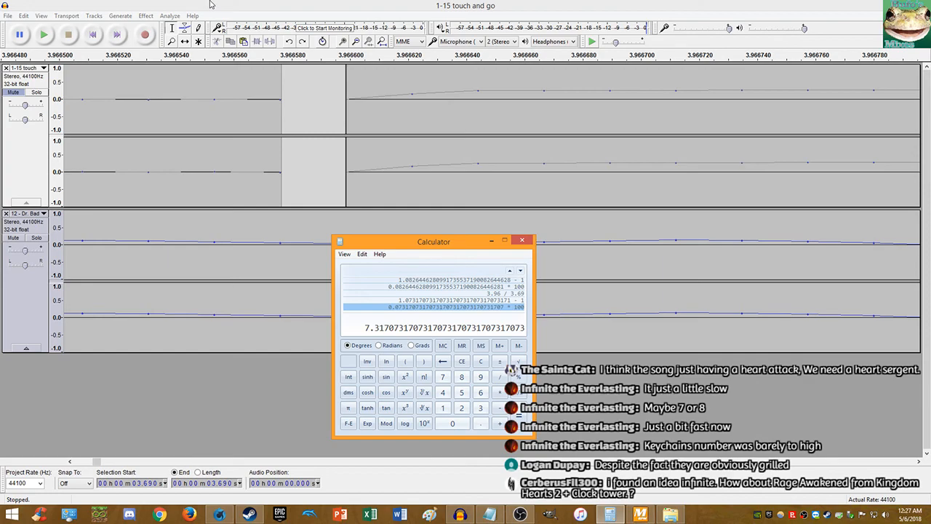
Step: Return to Audacity, unmute the touch and go track and select it from end to start
click(210, 5)
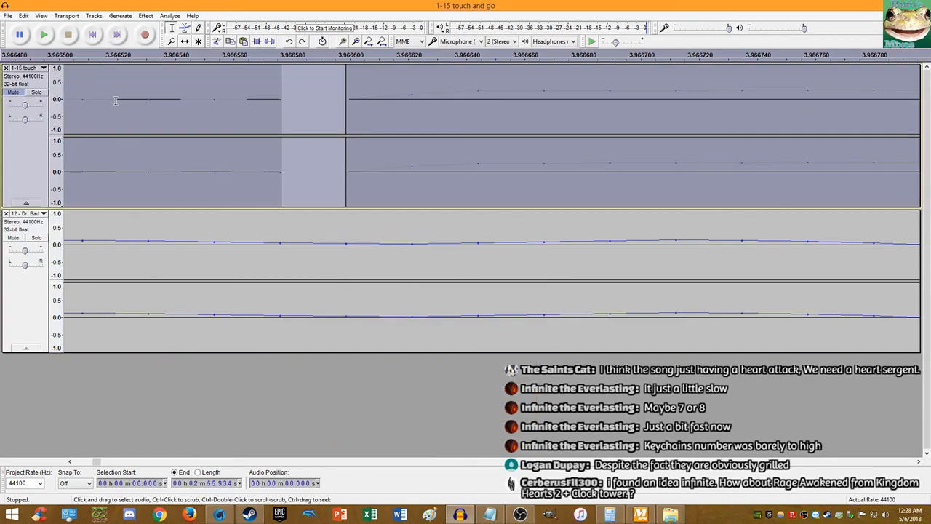
click(93, 99)
key(End)
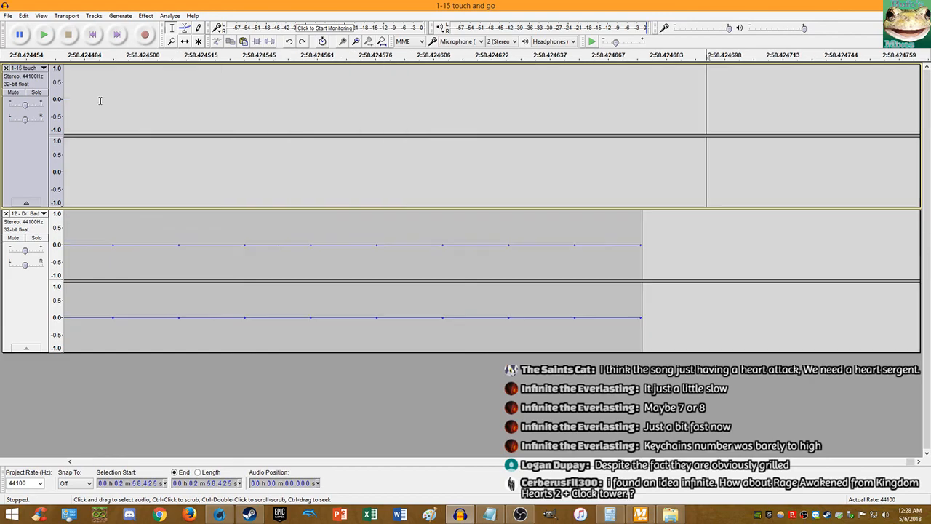
key(shift+Home)
Step: Apply Change Tempo to the touch and go track with the copied percentage of about 7.317
click(146, 16)
click(197, 109)
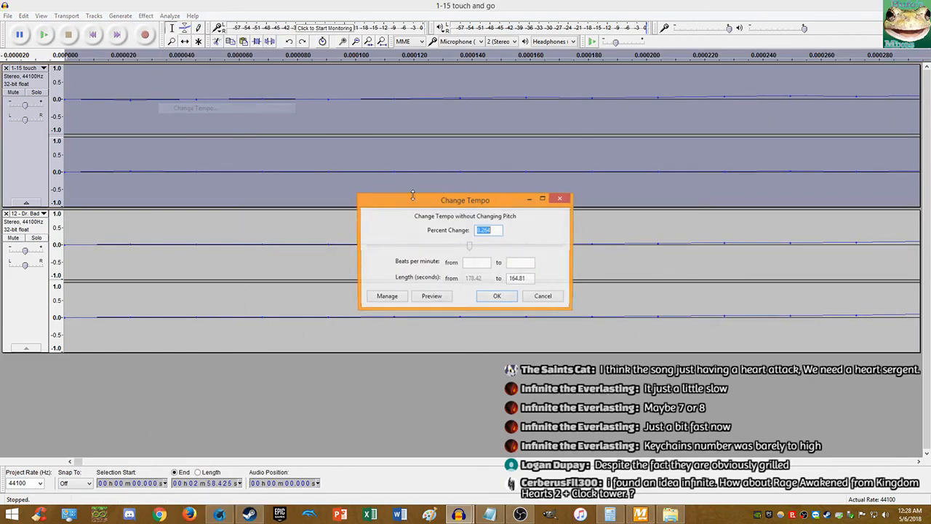
click(499, 298)
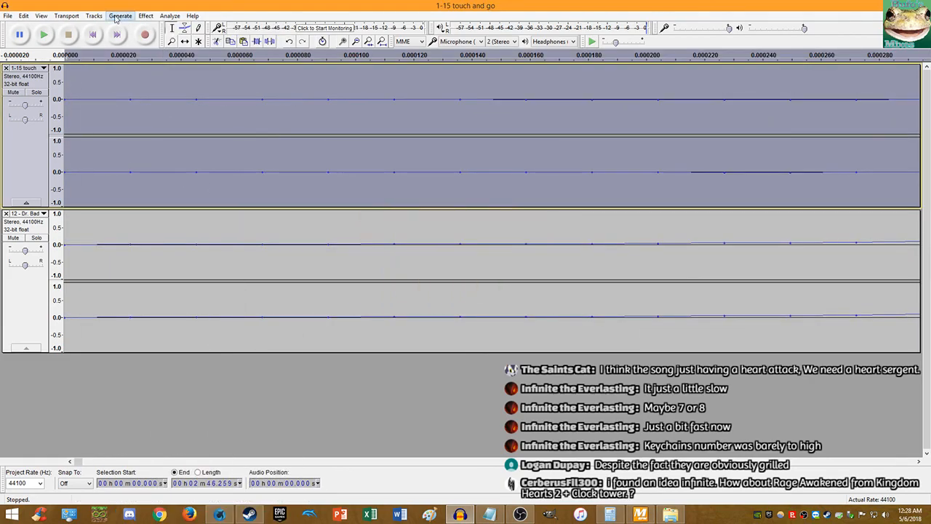
Step: Play both tracks together from the start to compare their beats, and nudge the gain of the Dr. Bad-Boon's Base track down
click(131, 110)
key(space)
scroll(132, 110, down, 14)
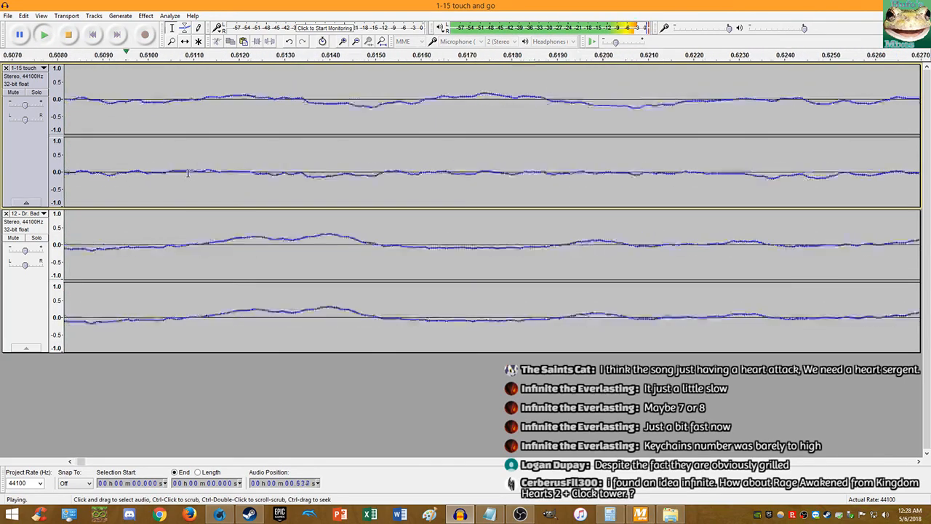
scroll(417, 168, right, 3)
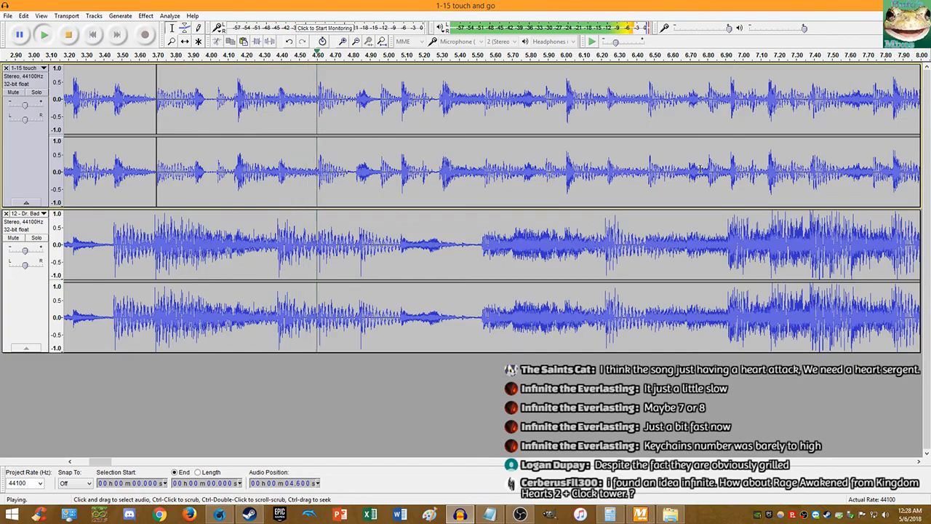
scroll(362, 153, right, 1)
scroll(791, 166, up, 1)
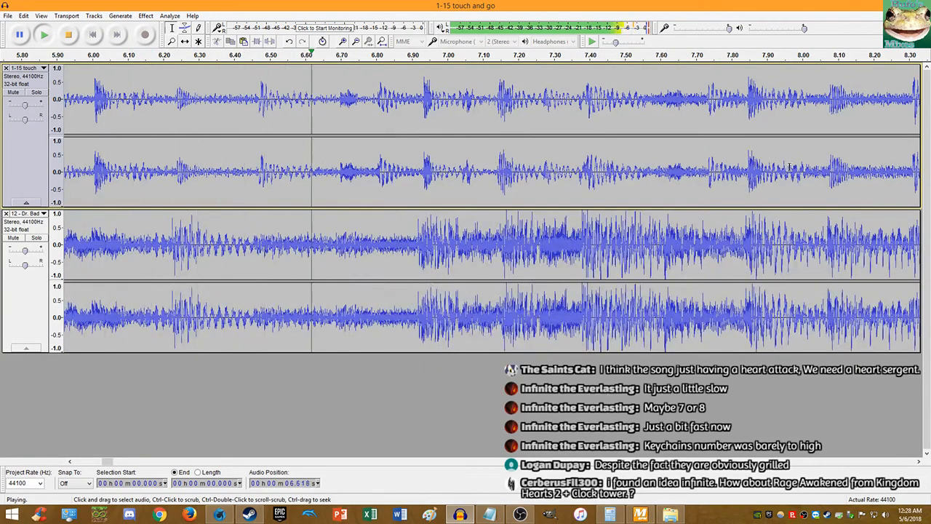
scroll(775, 162, down, 3)
scroll(728, 156, up, 2)
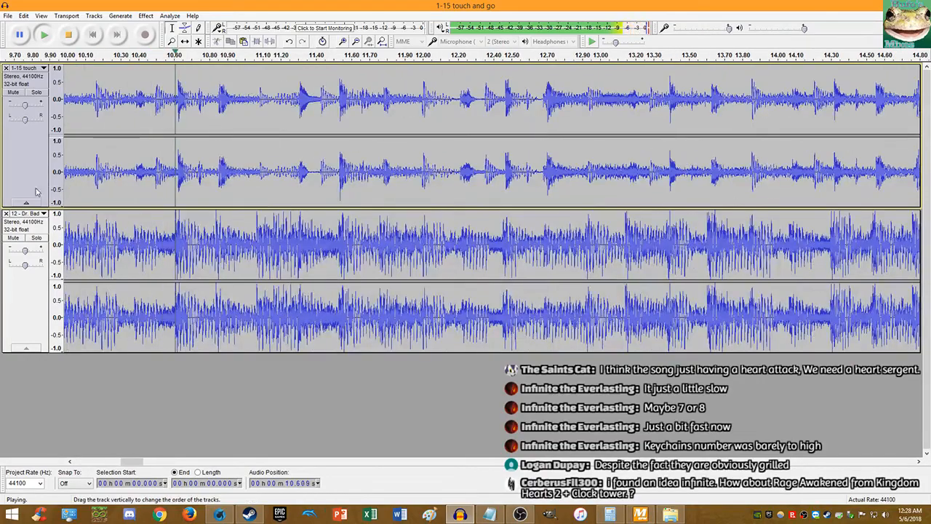
drag(24, 251, 22, 252)
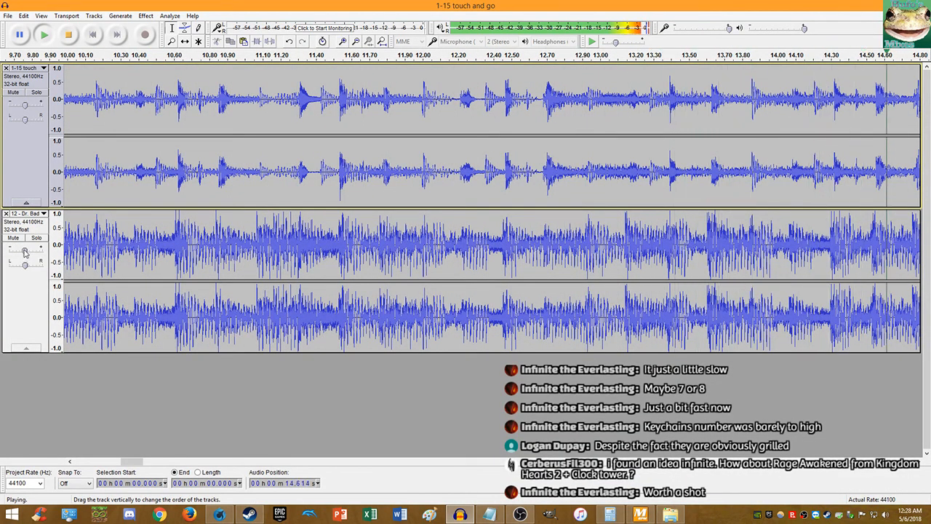
click(67, 40)
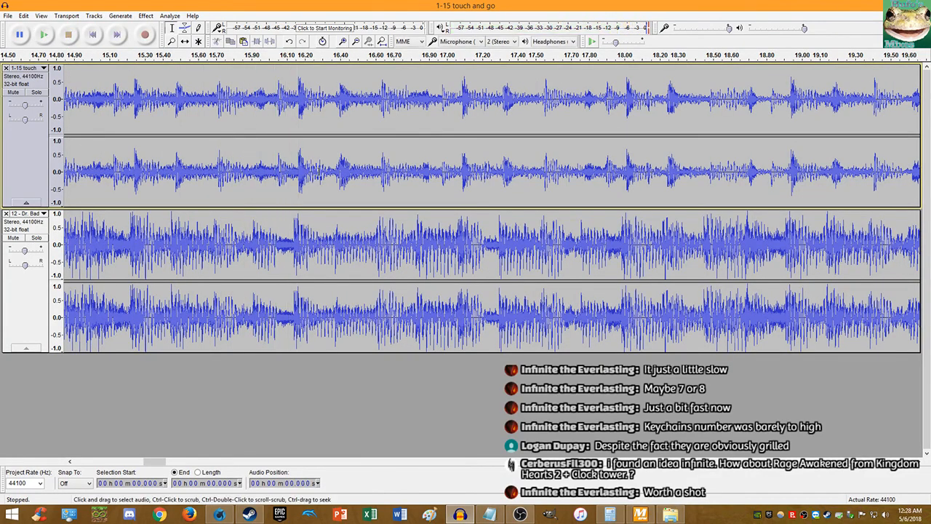
Step: Undo the last tempo change and try 7.32 percent on the whole touch and go track
ctrl+scroll(299, 171, up, 3)
double_click(300, 172)
key(ctrl+z)
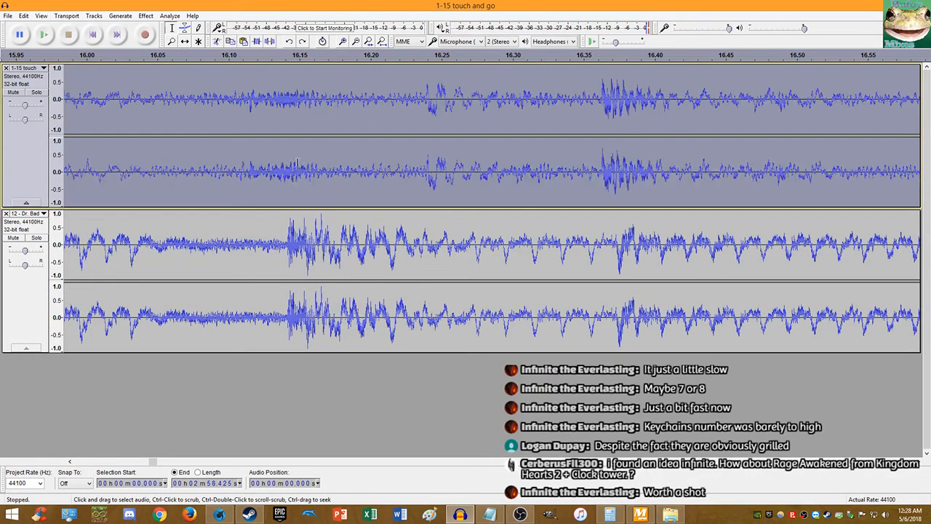
click(145, 18)
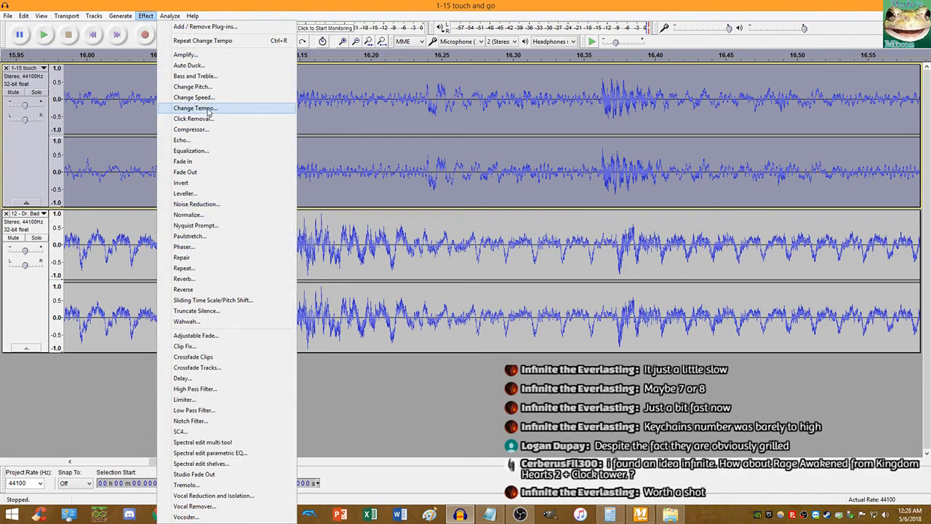
click(209, 110)
text(7.32)
key(Return)
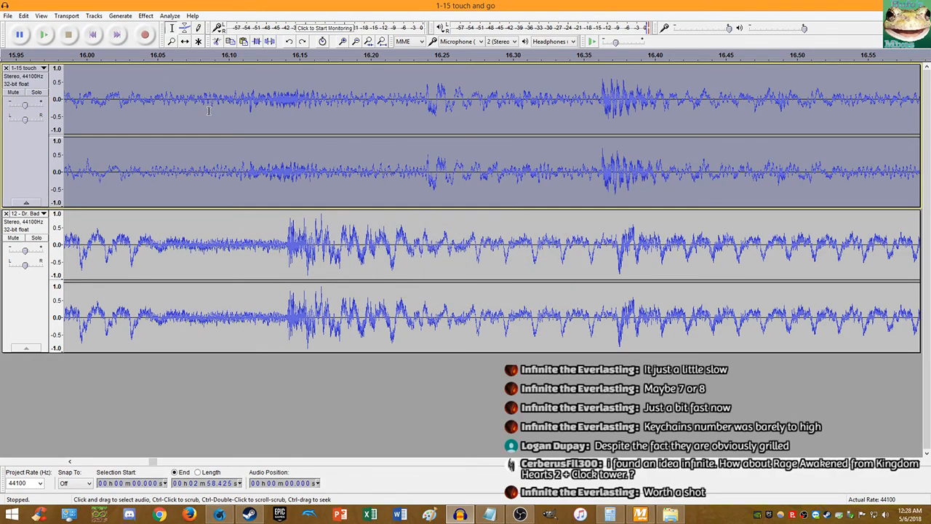
Step: Try a tempo change of 7.35 percent on the original touch and go audio
click(145, 15)
click(188, 106)
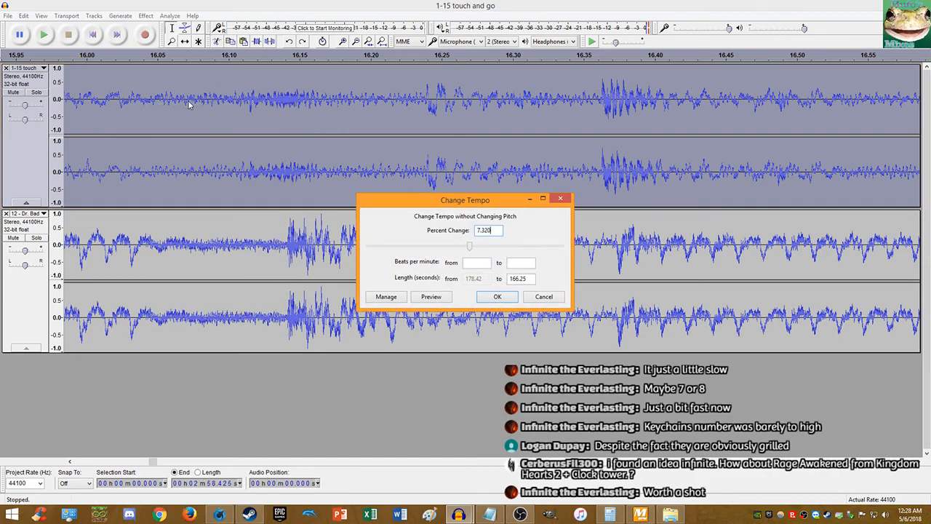
key(Return)
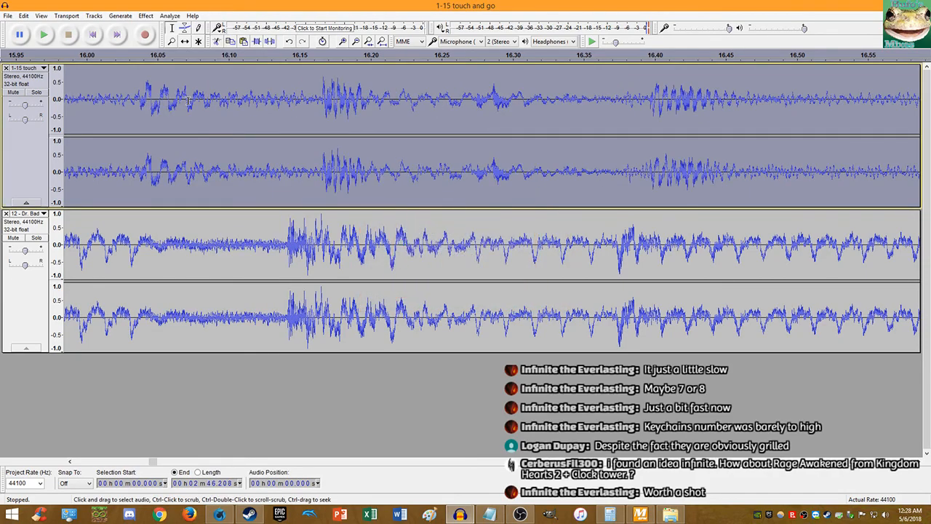
Step: Undo the 7.35 percent attempt and retry the tempo change on touch and go, going up to 7.5 percent
key(alt+c)
click(185, 104)
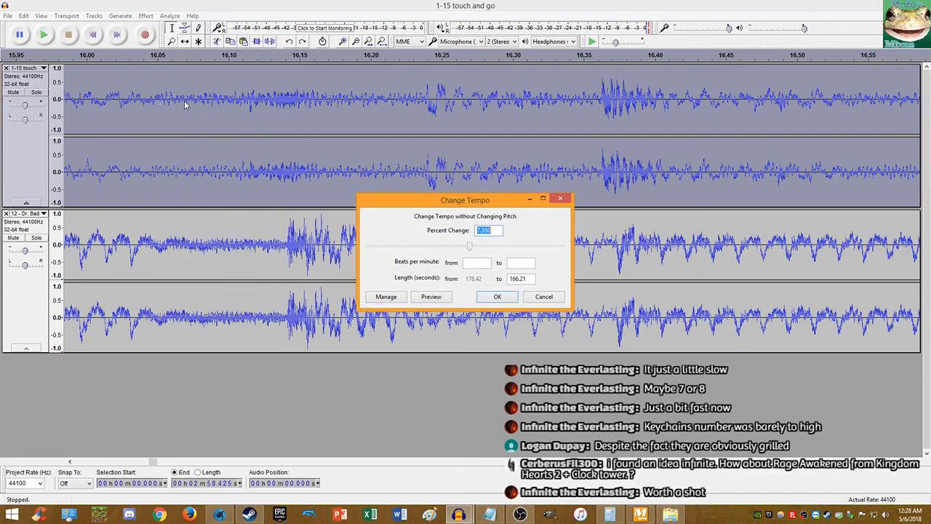
key(Return)
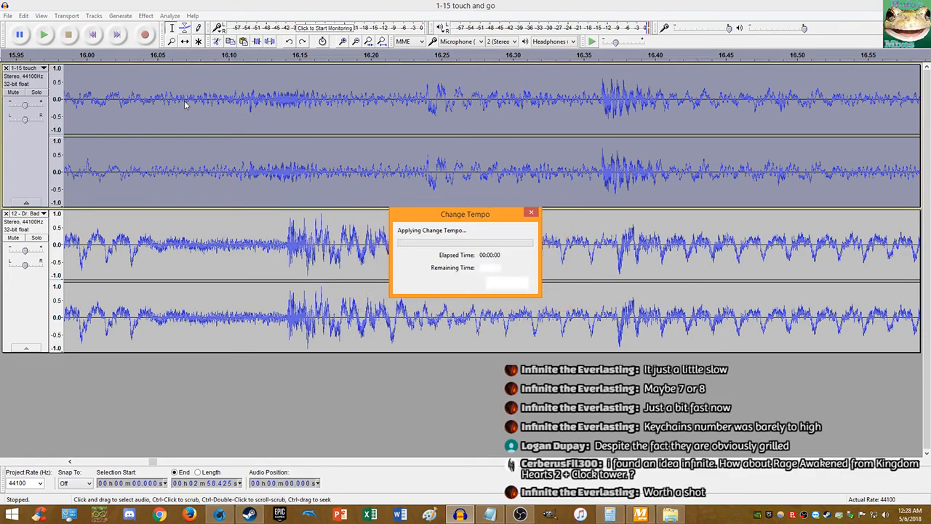
key(alt+c)
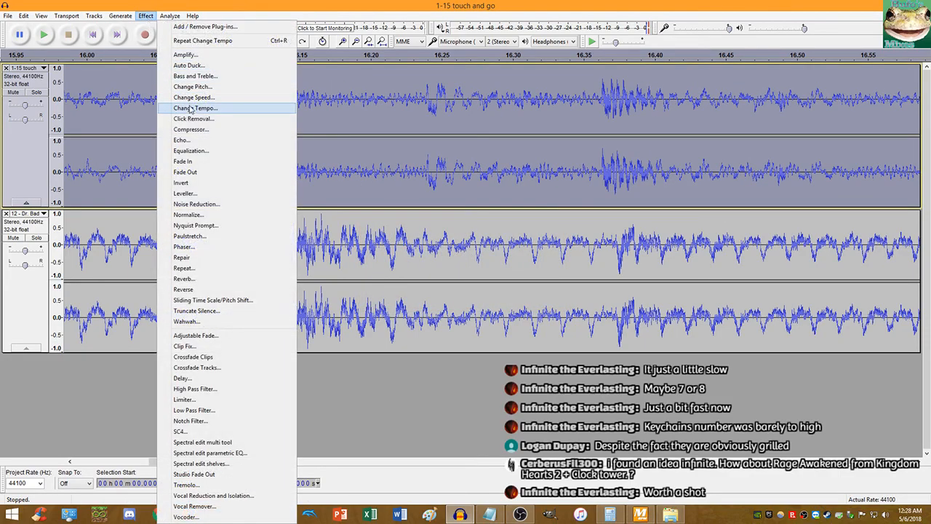
click(189, 109)
key(Return)
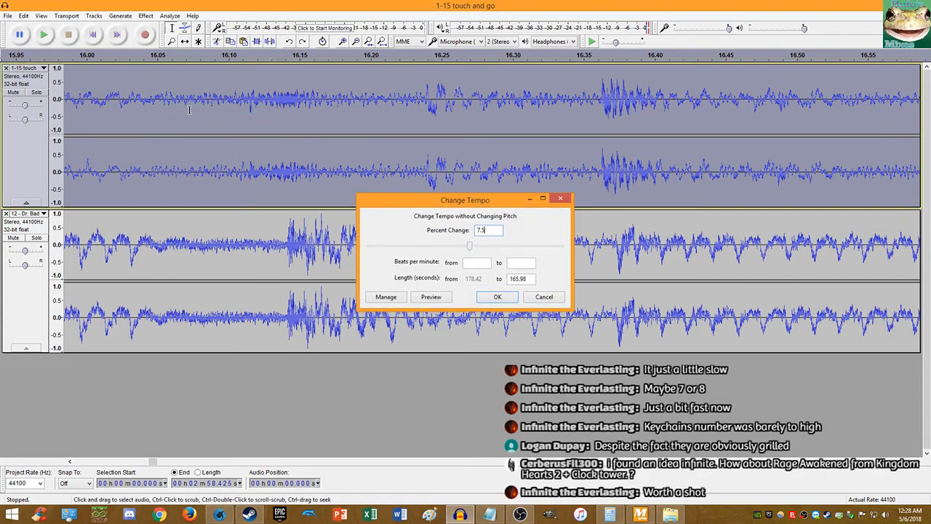
Step: Undo the 7.5 percent tempo change and retry it on touch and go with a different percentage
scroll(281, 172, up, 2)
key(ctrl+z)
click(147, 16)
click(217, 110)
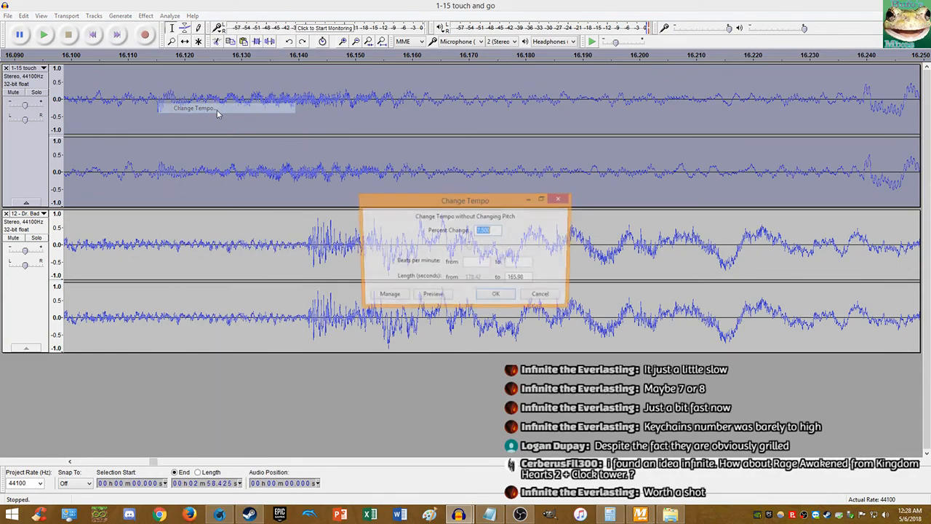
key(BackSpace)
key(BackSpace)
key(BackSpace)
text(25)
key(Return)
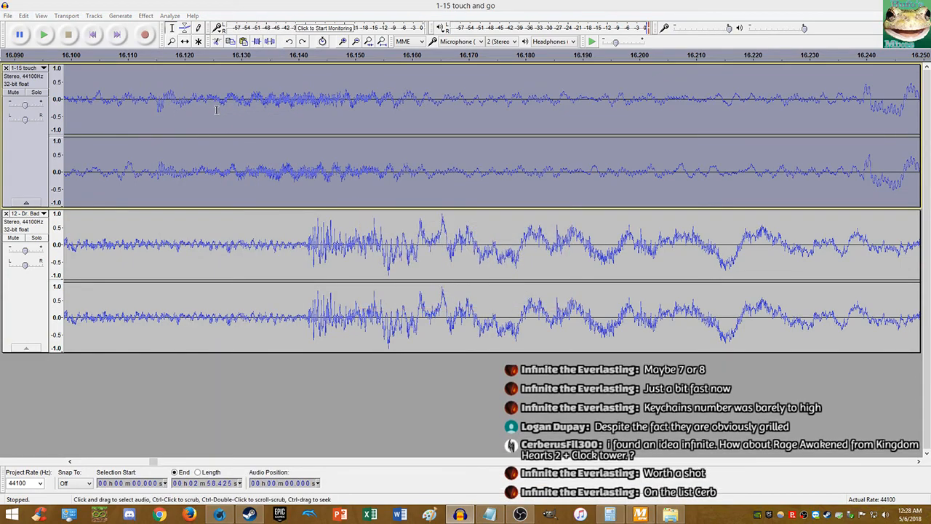
Step: Undo the previous tempo change, try 7.47 percent on the touch and go track and undo that as well
key(ctrl+z)
click(146, 16)
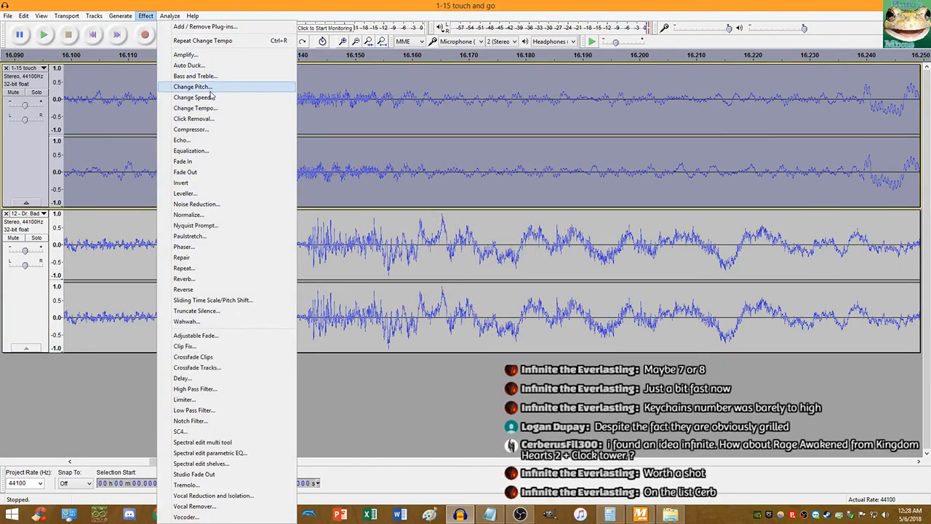
click(206, 109)
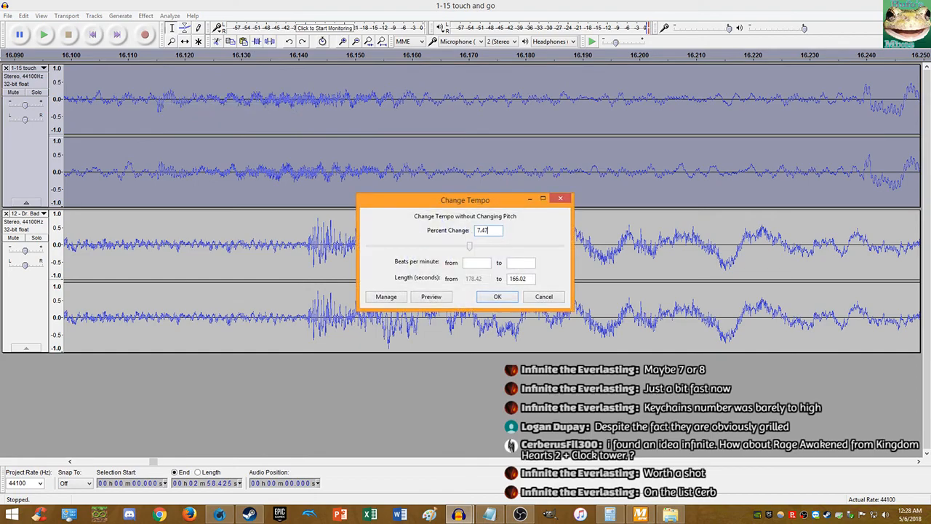
key(Return)
key(ctrl+z)
Step: Try two further fine variations of the tempo change on the touch and go track, undoing each one
click(122, 17)
mouse_move(146, 16)
click(184, 109)
key(Return)
key(ctrl+z)
click(145, 15)
click(209, 110)
key(Return)
key(ctrl+z)
Step: Apply Change Tempo to the touch and go track with a fine-tuned value of about 7.47 percent
key(alt+c)
click(191, 107)
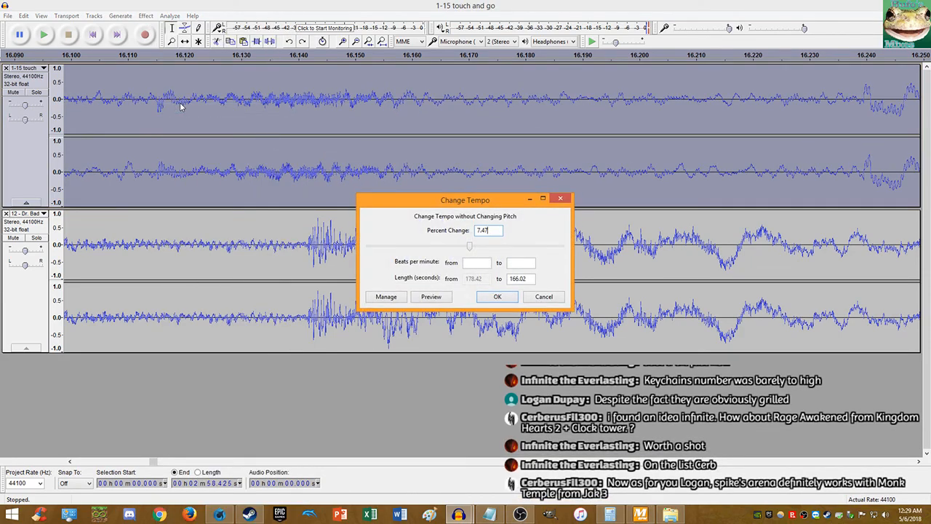
key(Return)
click(145, 15)
click(195, 108)
key(Return)
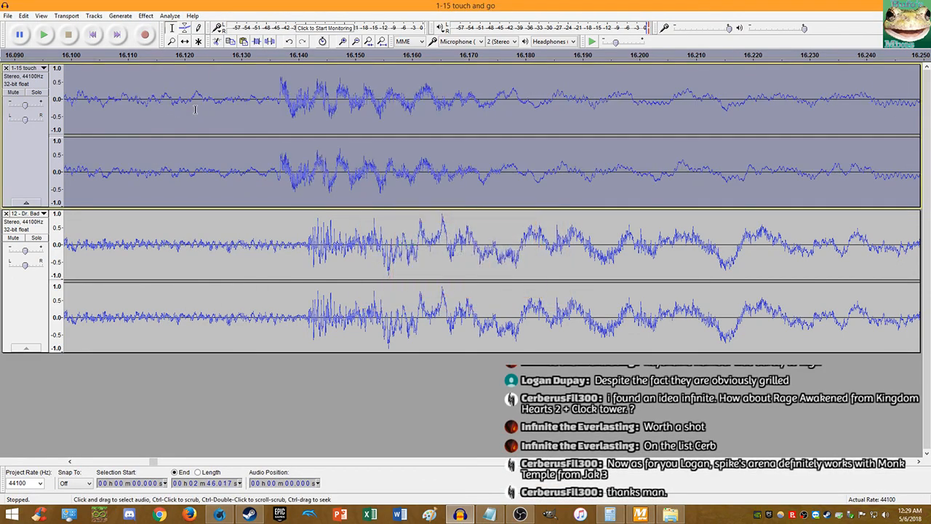
Step: Play both tracks together from 16.109 seconds to check how well their beats line up
click(123, 112)
key(space)
scroll(225, 185, down, 7)
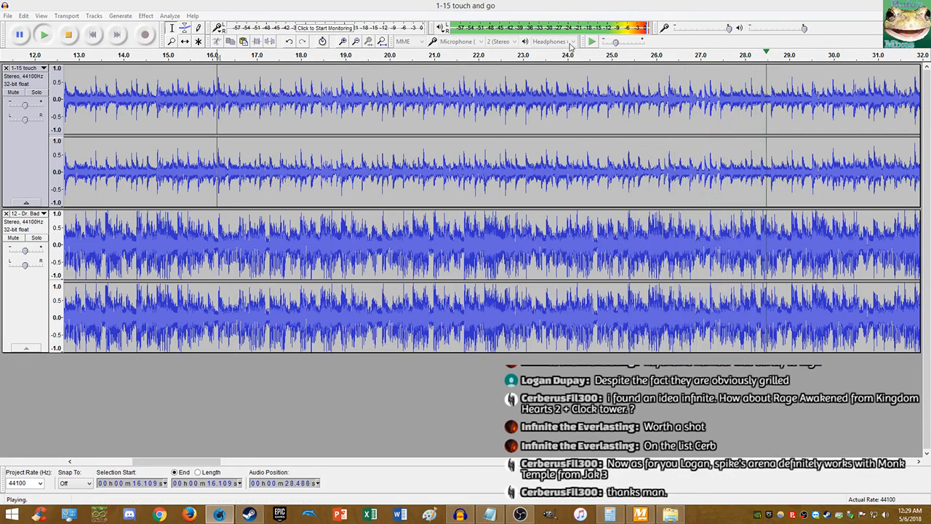
scroll(755, 247, up, 3)
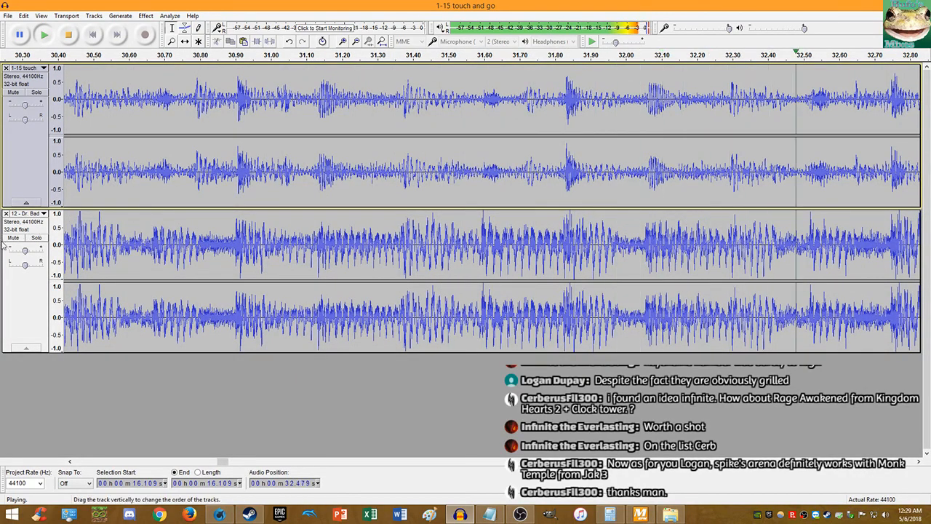
Step: Lower the gain of the Dr. Bad-Boon's Base track slightly during playback
mouse_move(26, 252)
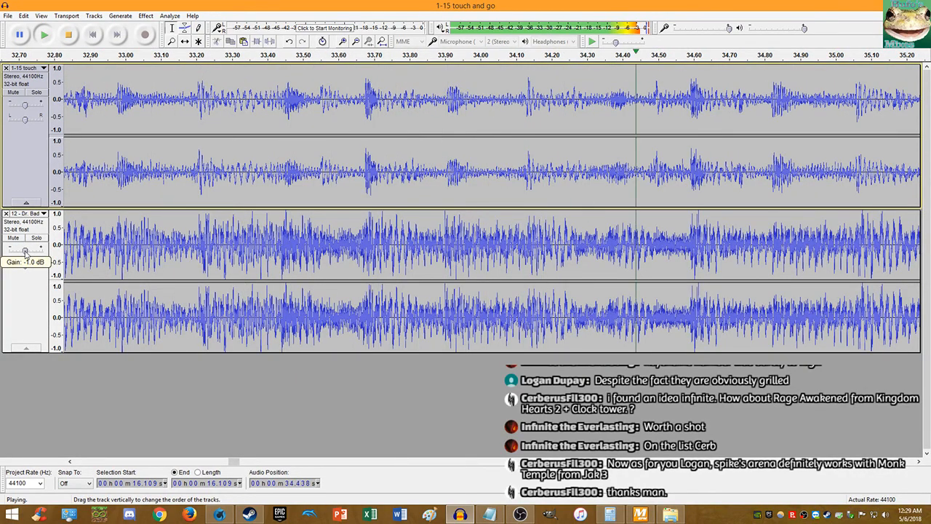
scroll(25, 252, down, 1)
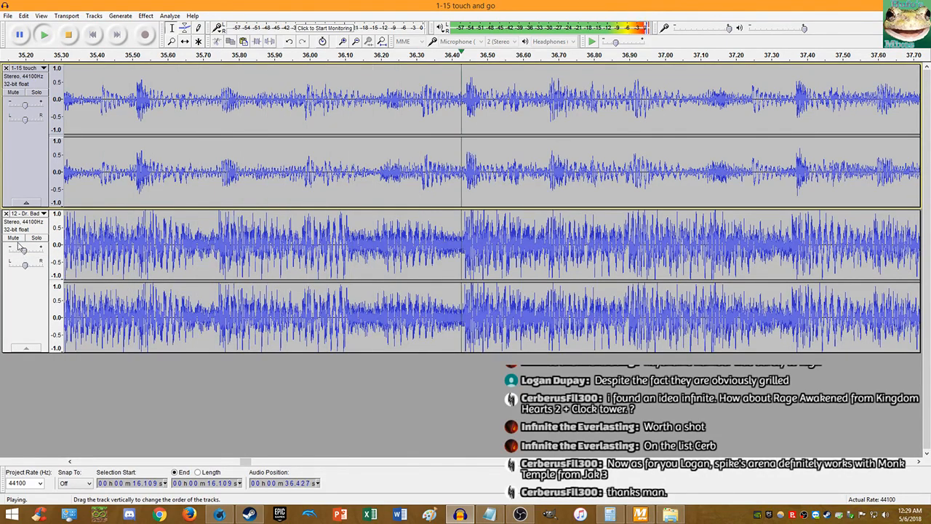
click(29, 248)
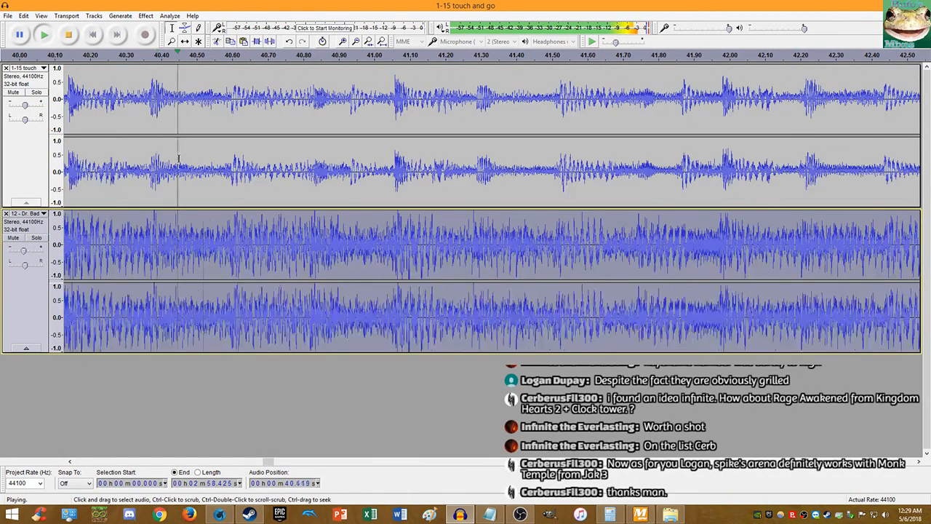
Step: Place the cursor at 40.727 seconds in touch and go, and briefly mute Dr. Bad-Boon's Base to hear touch and go alone
click(278, 146)
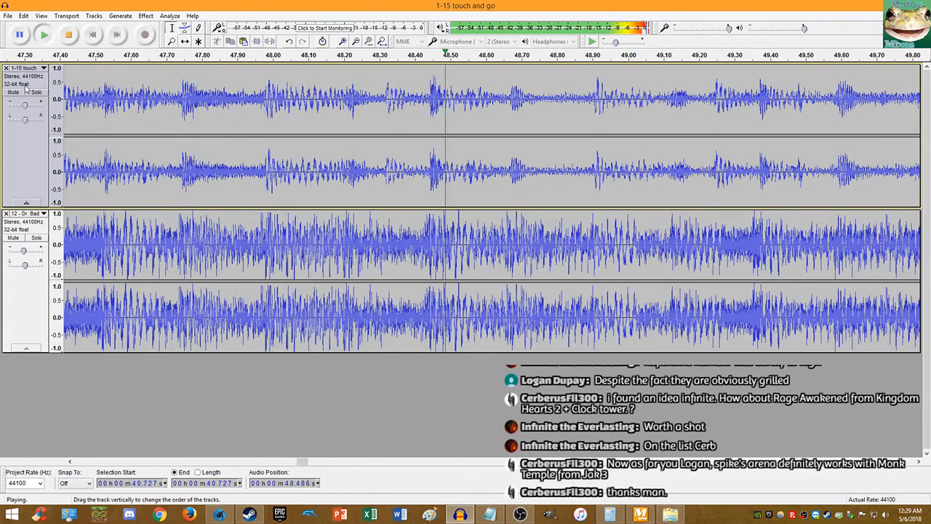
click(17, 240)
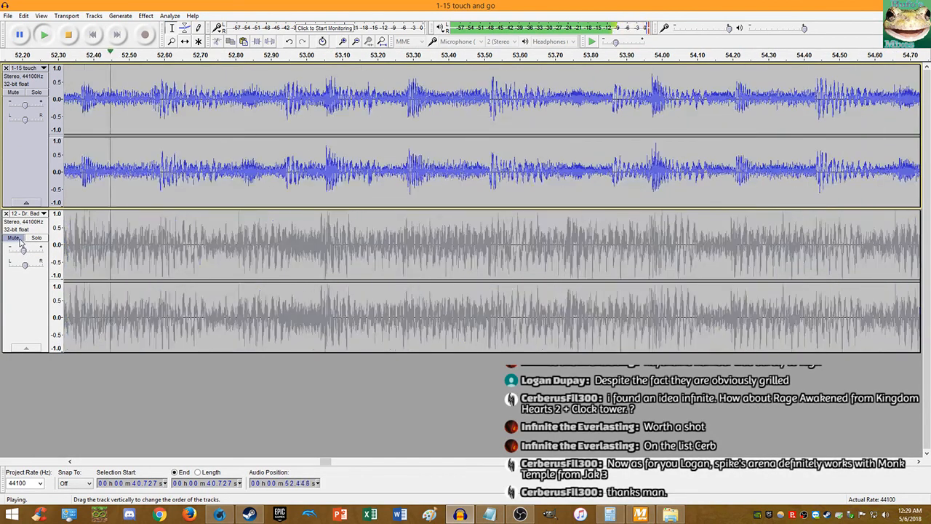
click(15, 238)
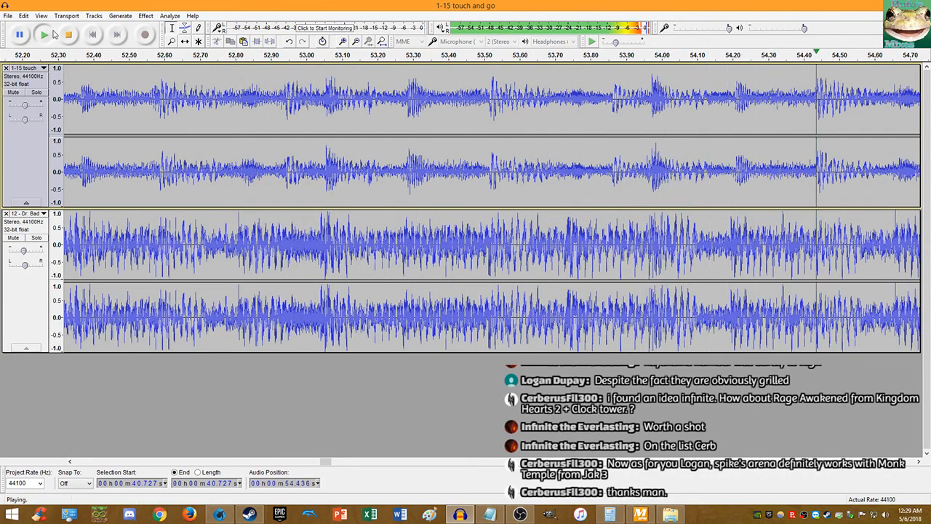
Step: Stop playback and undo the last tempo change on the touch and go track
click(69, 34)
scroll(323, 172, up, 2)
double_click(324, 168)
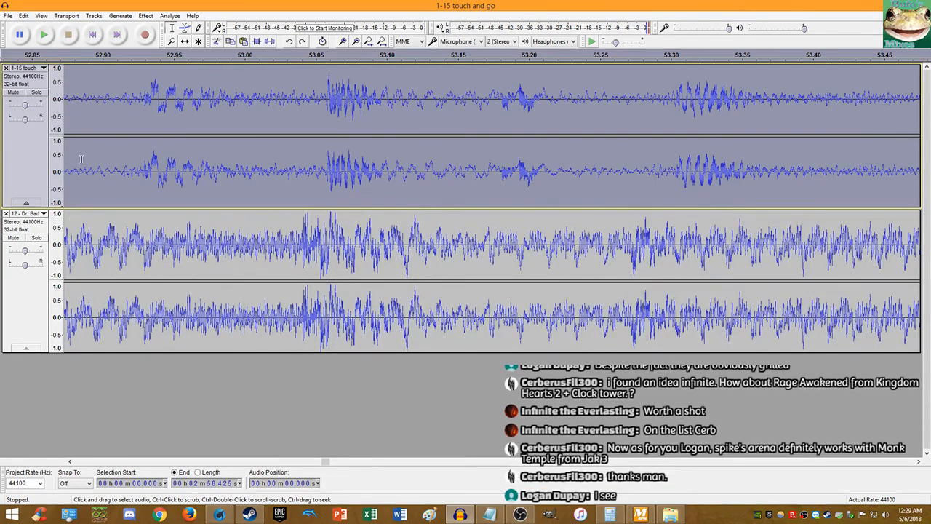
click(23, 15)
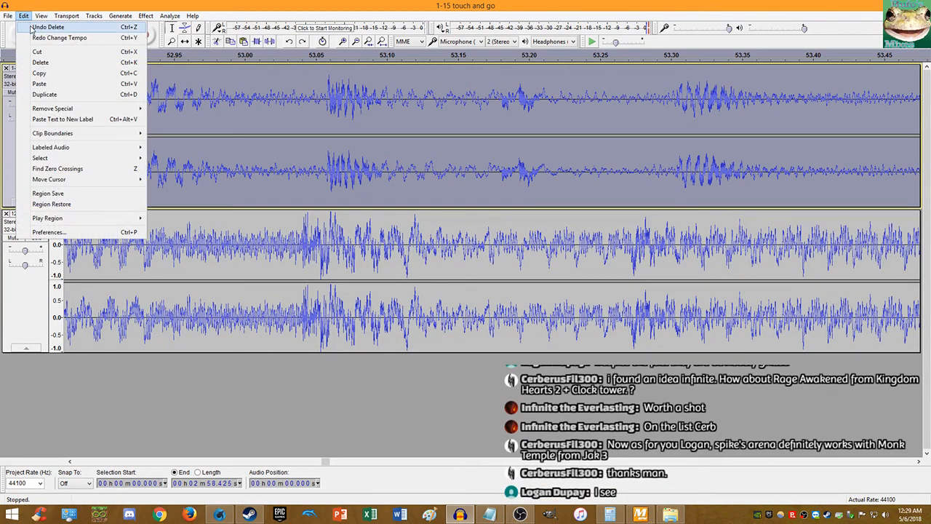
click(122, 34)
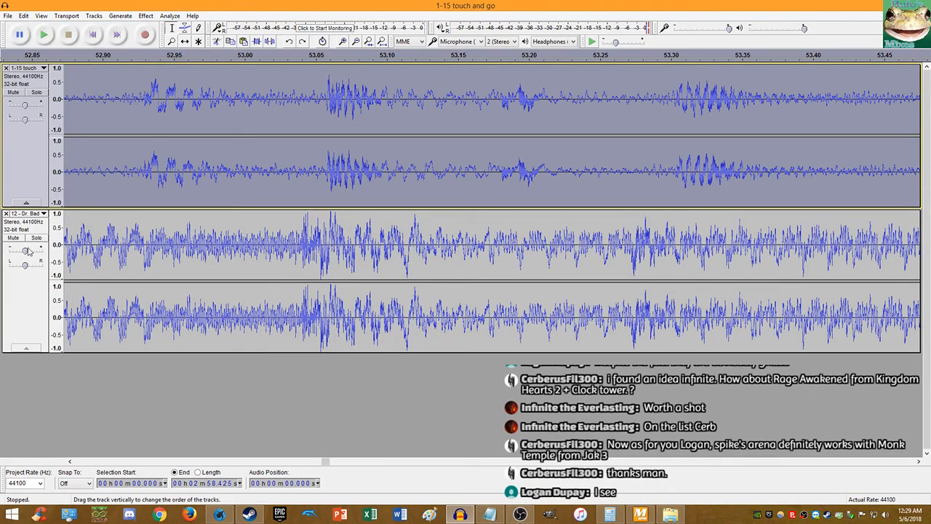
Step: Try a Change Tempo of 7.48 percent on the whole touch and go track
click(145, 16)
click(207, 110)
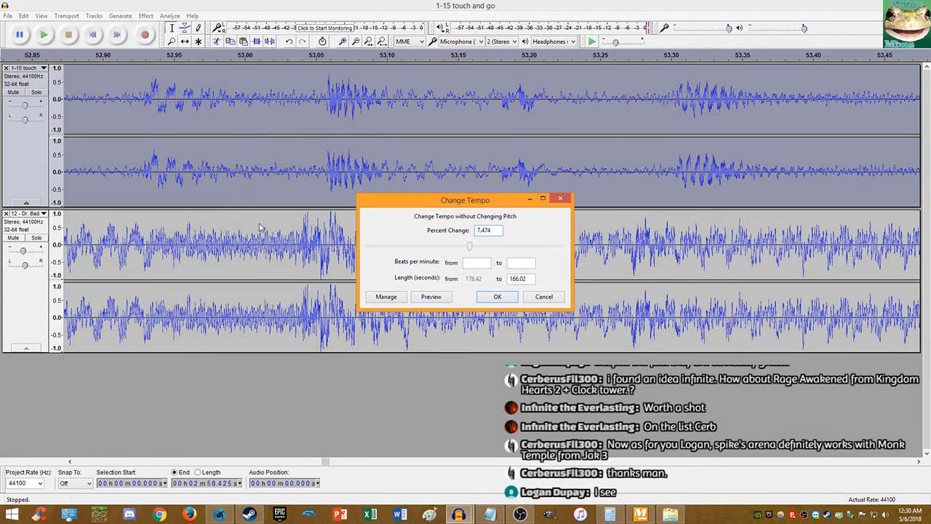
text(7.48)
key(Return)
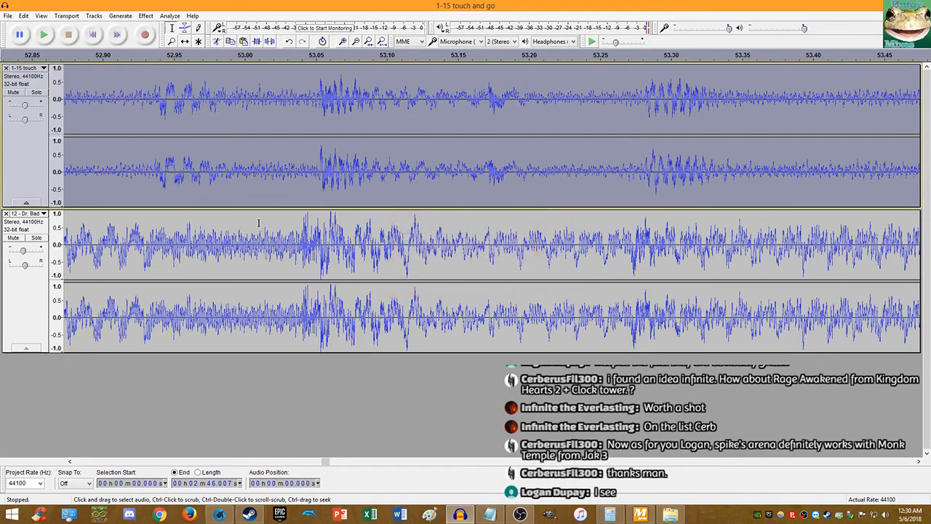
Step: Try a Change Tempo of 7.49 percent on the whole touch and go track
click(146, 16)
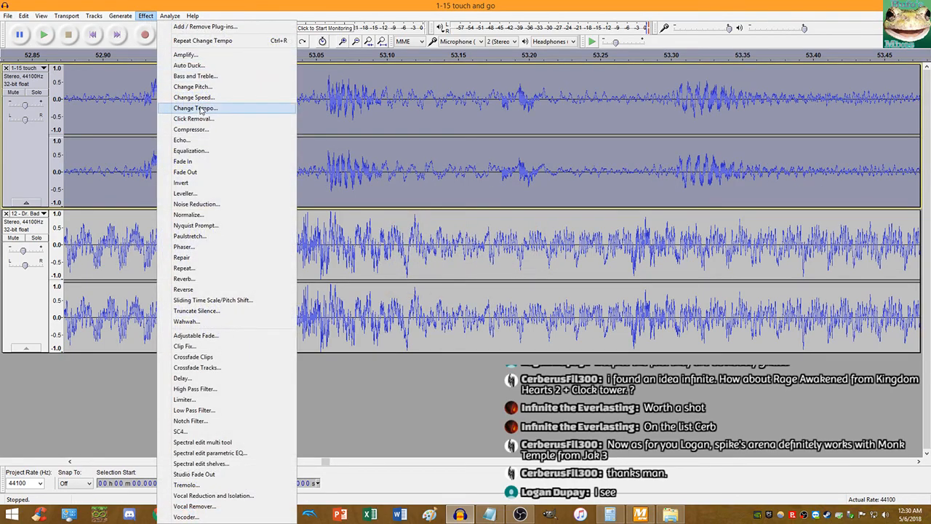
click(199, 107)
text(7.49)
key(Return)
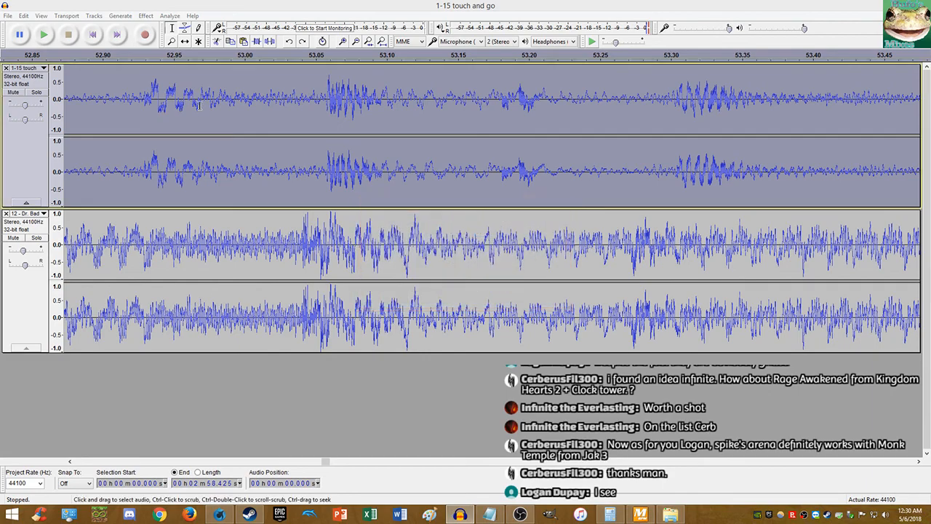
Step: Try a Change Tempo of 7.5 percent on the touch and go track, and undo it
click(145, 15)
click(183, 106)
text(7.5)
key(Return)
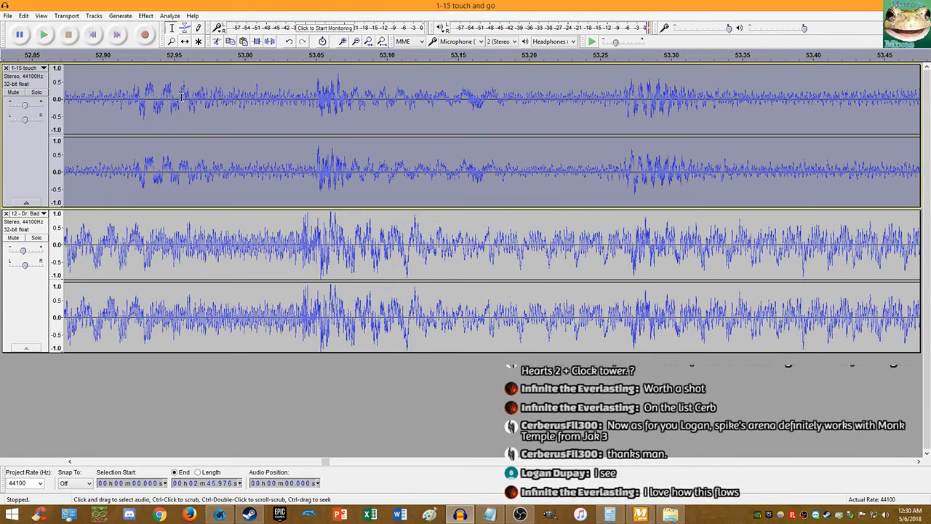
key(ctrl+z)
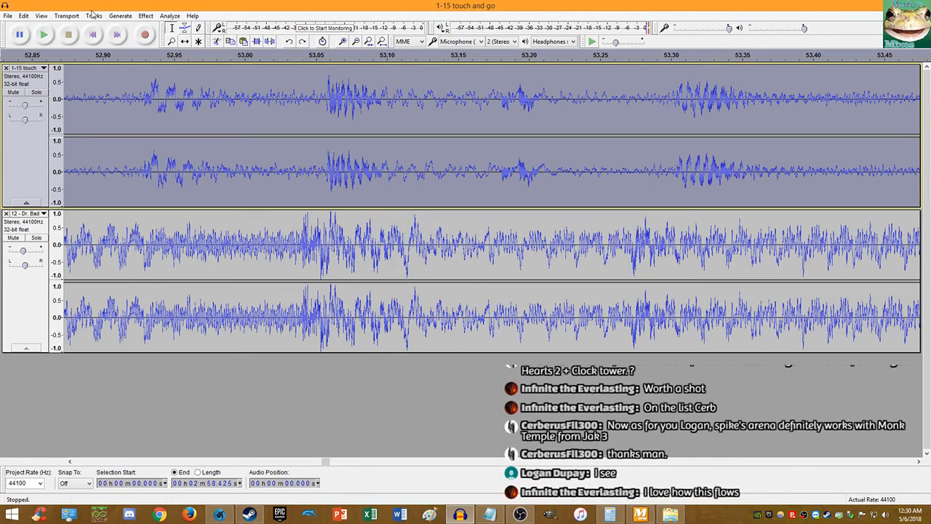
Step: Retry Change Tempo on the touch and go track with slightly different values, ending on 7.51 percent
click(147, 16)
click(196, 106)
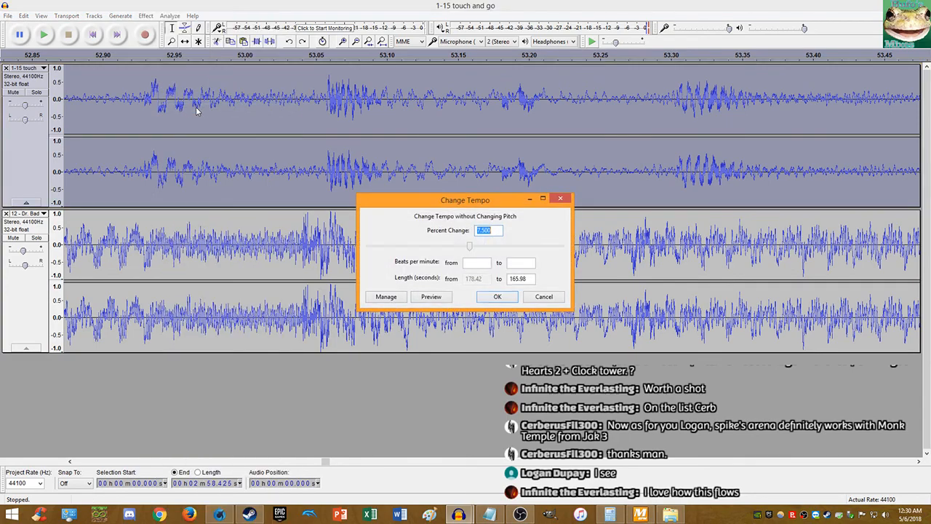
key(Return)
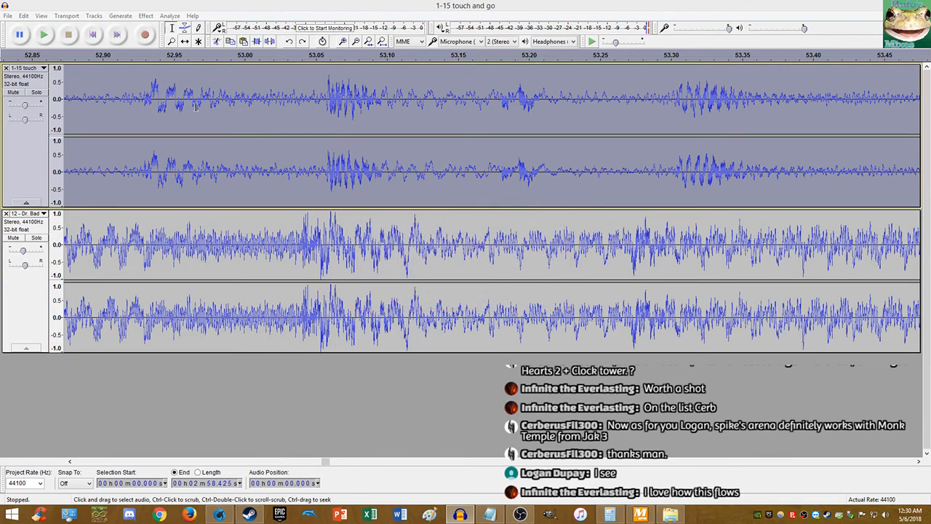
click(148, 16)
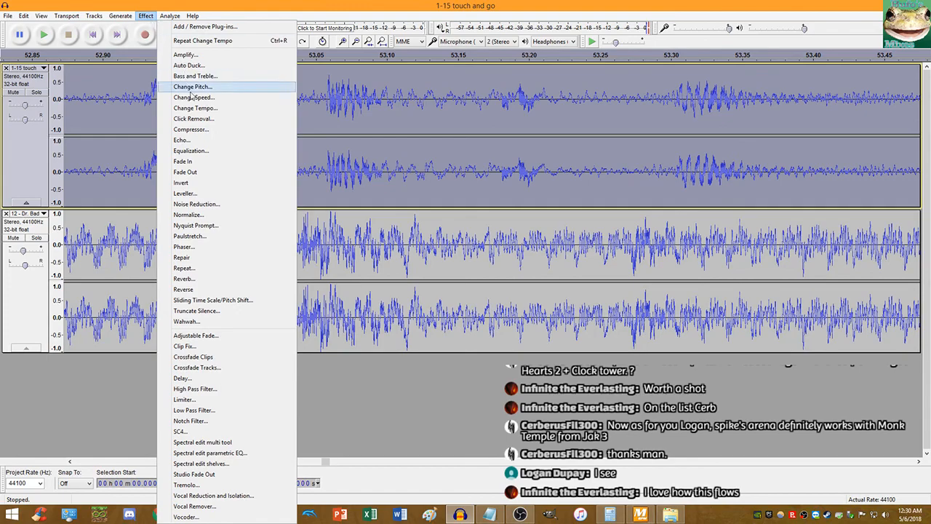
click(189, 108)
key(Return)
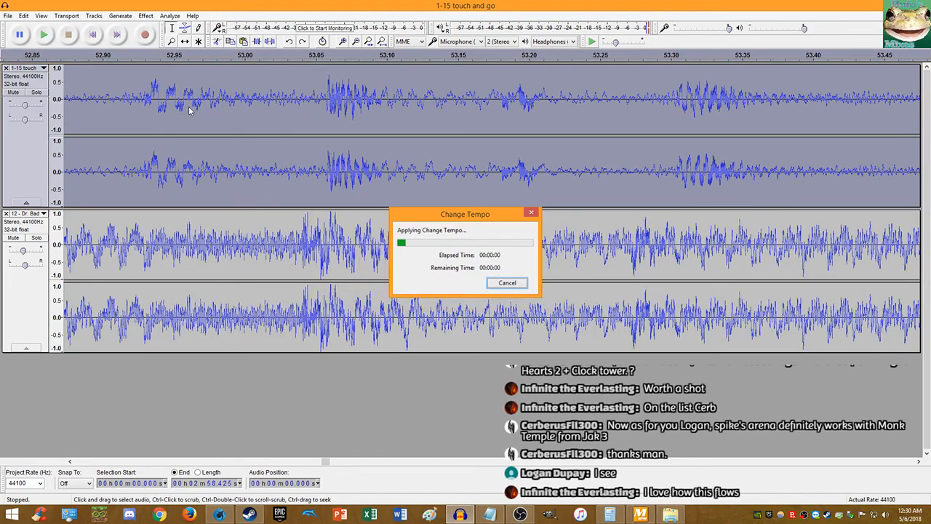
click(148, 16)
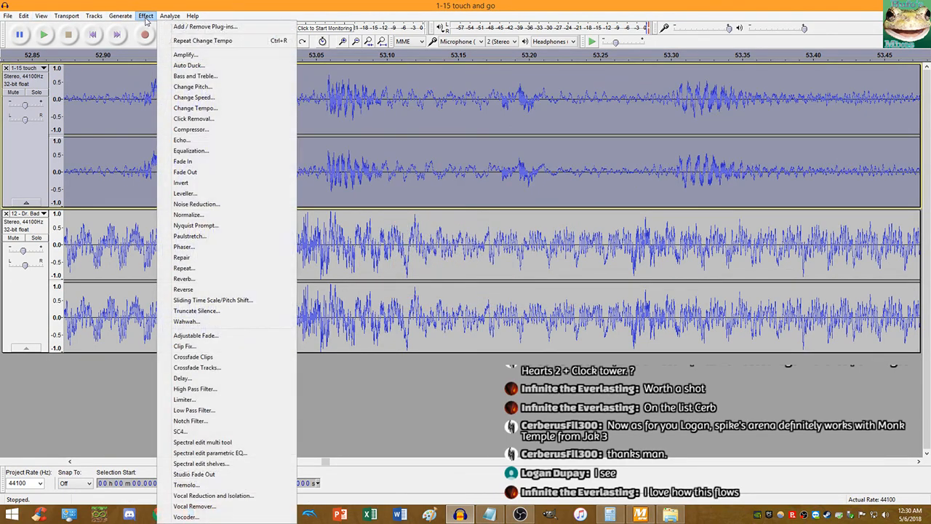
click(198, 108)
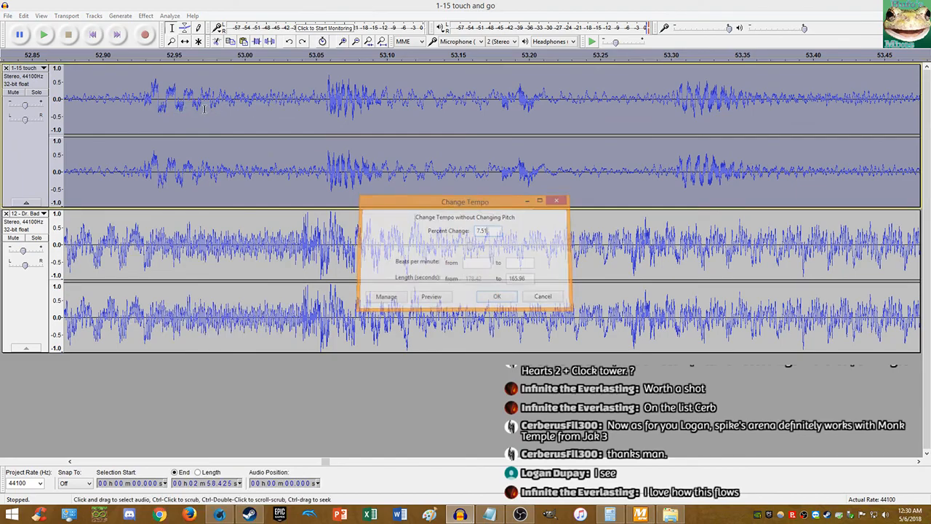
key(Return)
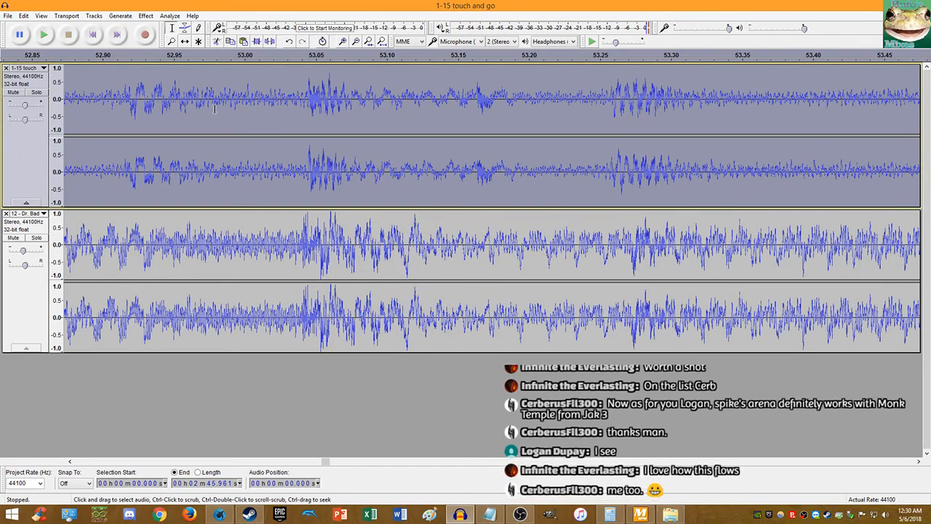
Step: Play both tracks from 53.041 seconds in a wider timeline view to check how well their beats line up
click(305, 169)
key(space)
key(ctrl+3)
key(ctrl+3)
key(ctrl+3)
key(ctrl+3)
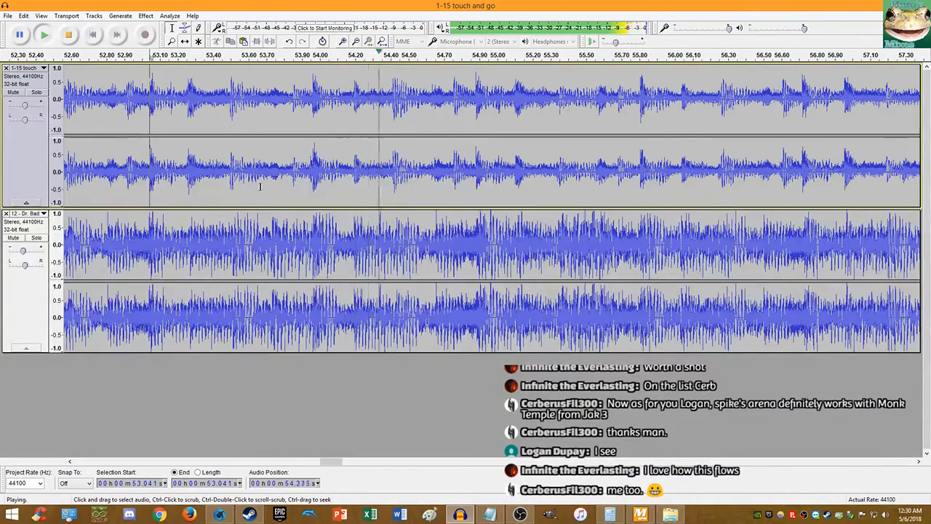
Step: Briefly mute Dr. Bad-Boon's Base during playback, lower its gain slightly, and stop playback
click(14, 239)
click(14, 239)
drag(24, 253, 22, 254)
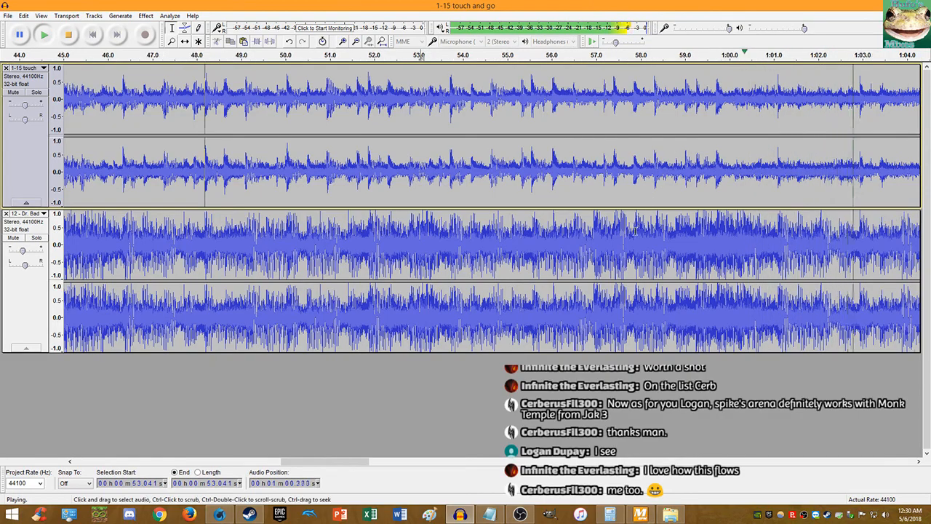
scroll(636, 160, down, 4)
scroll(399, 158, up, 7)
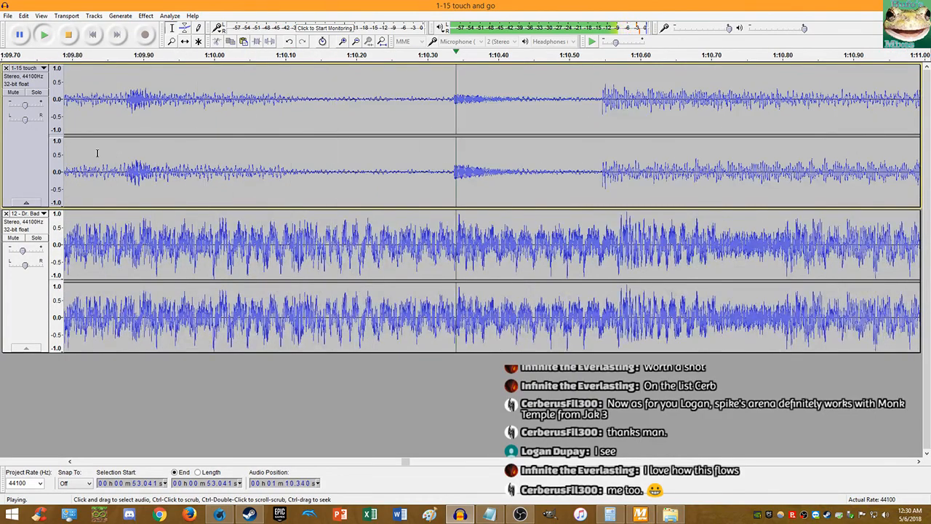
drag(22, 250, 23, 250)
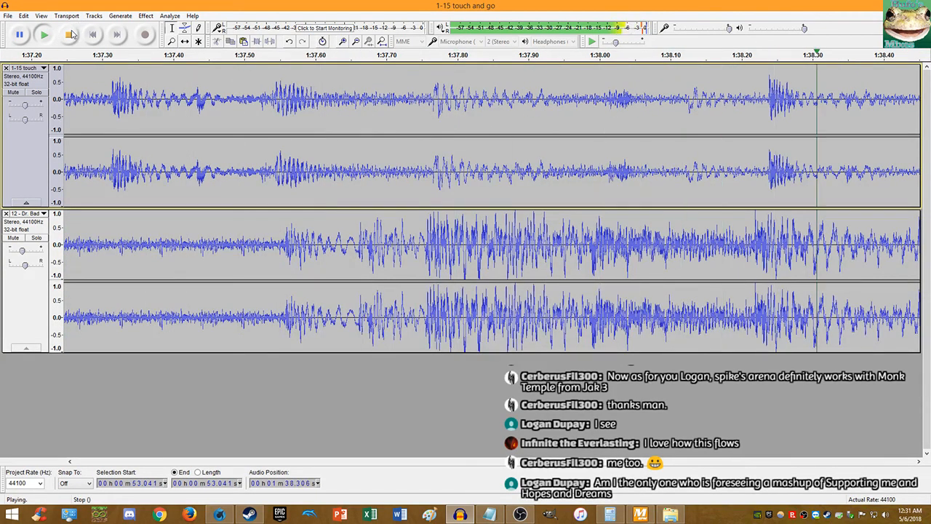
click(69, 34)
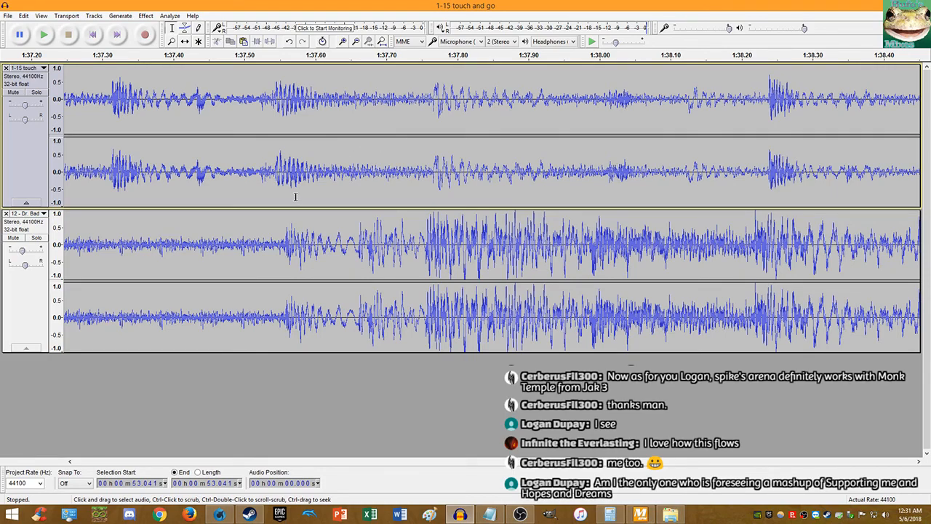
Step: Undo the last gain adjustments and the tempo change on touch and go
scroll(280, 153, up, 3)
key(ctrl+z)
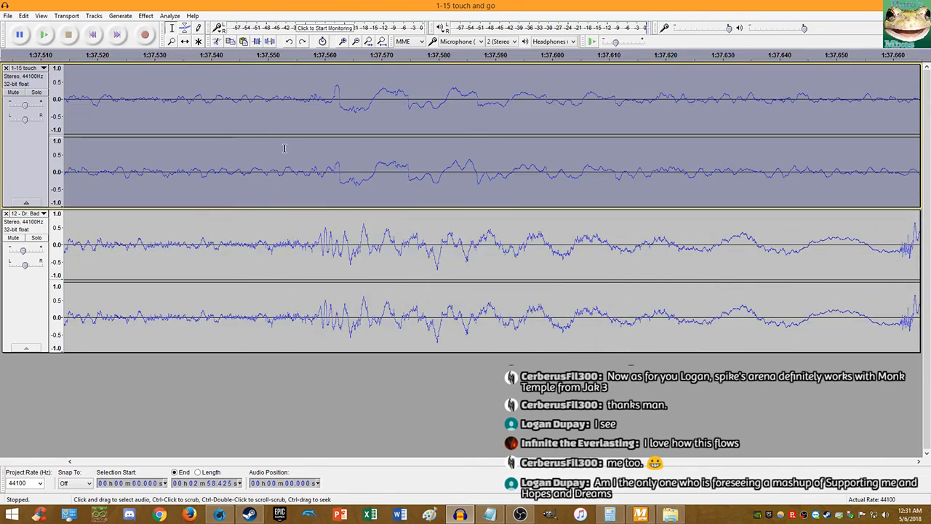
click(145, 16)
click(228, 119)
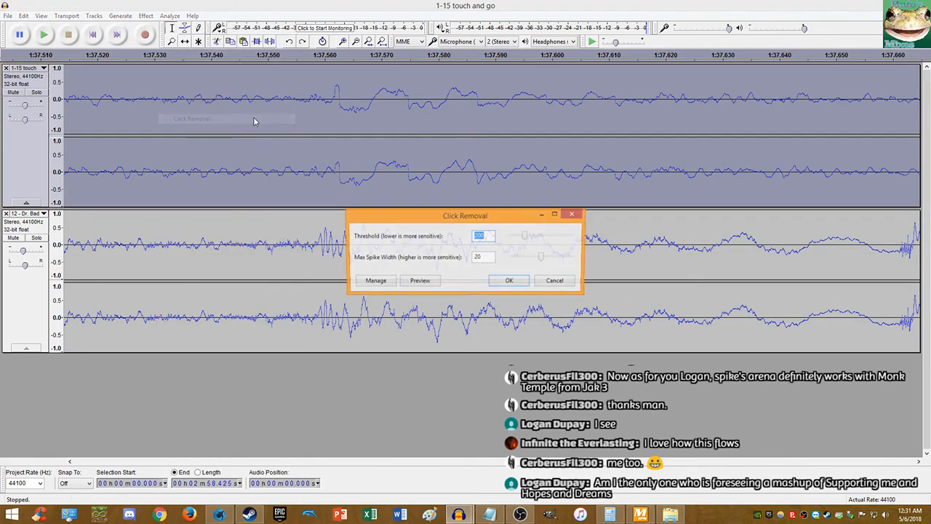
click(560, 214)
Step: Apply a Change Tempo of 7.5 percent to the whole touch and go track
click(146, 16)
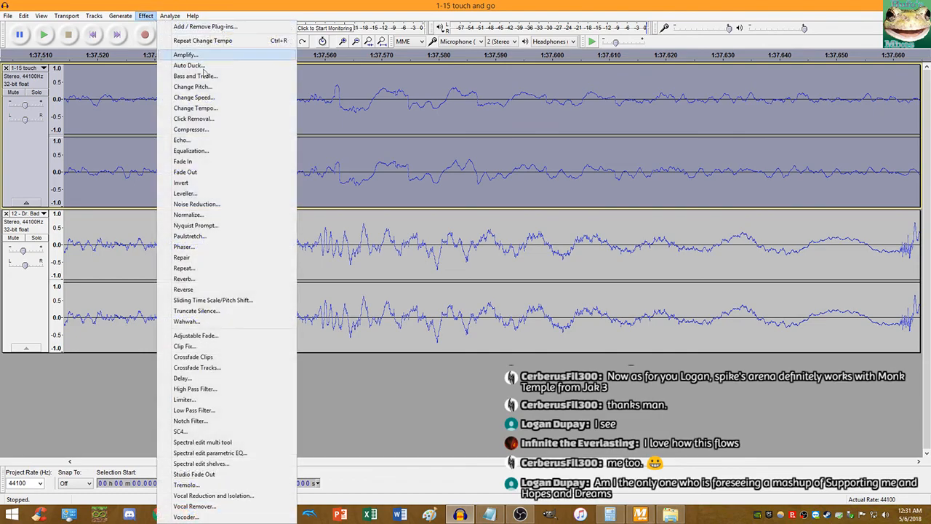
click(218, 108)
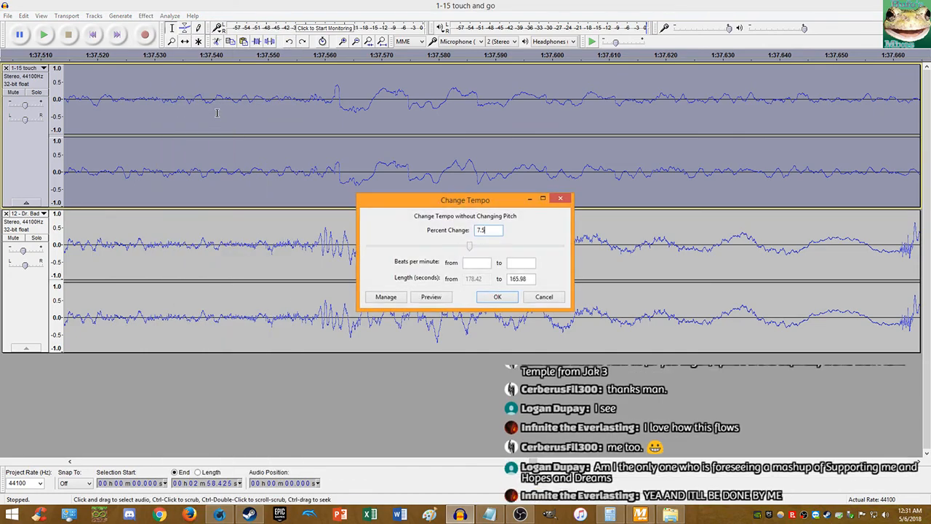
key(Return)
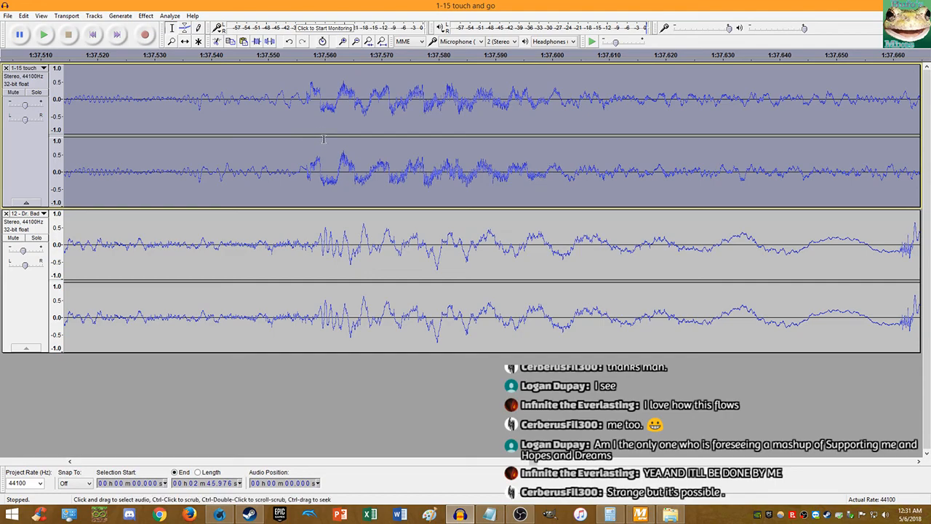
Step: Play both tracks from the touch and go beat at 1:37.557 to check whether they stay in sync
click(310, 179)
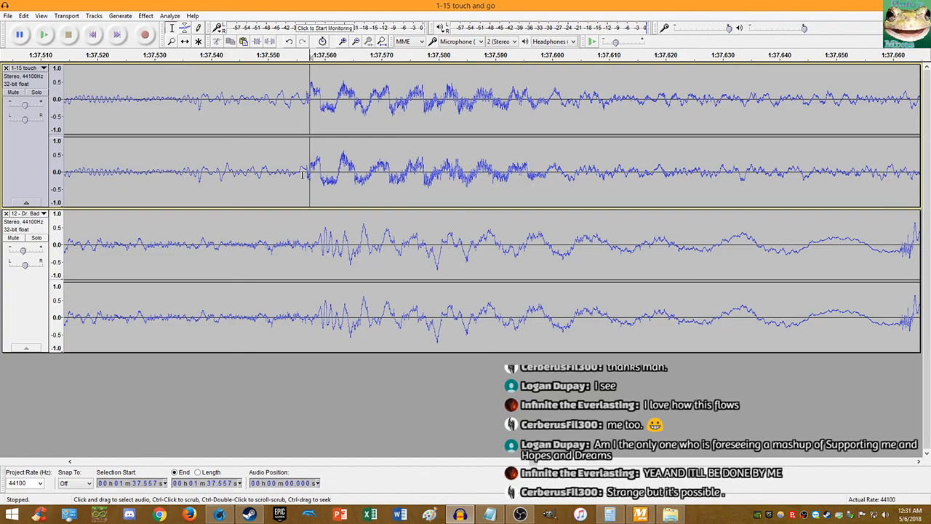
scroll(304, 174, up, 2)
key(space)
scroll(364, 178, down, 4)
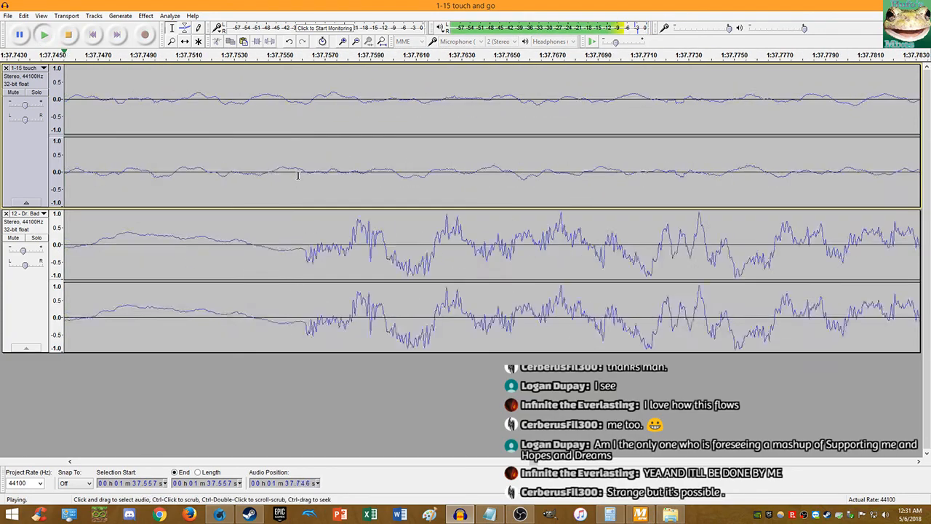
scroll(426, 182, down, 2)
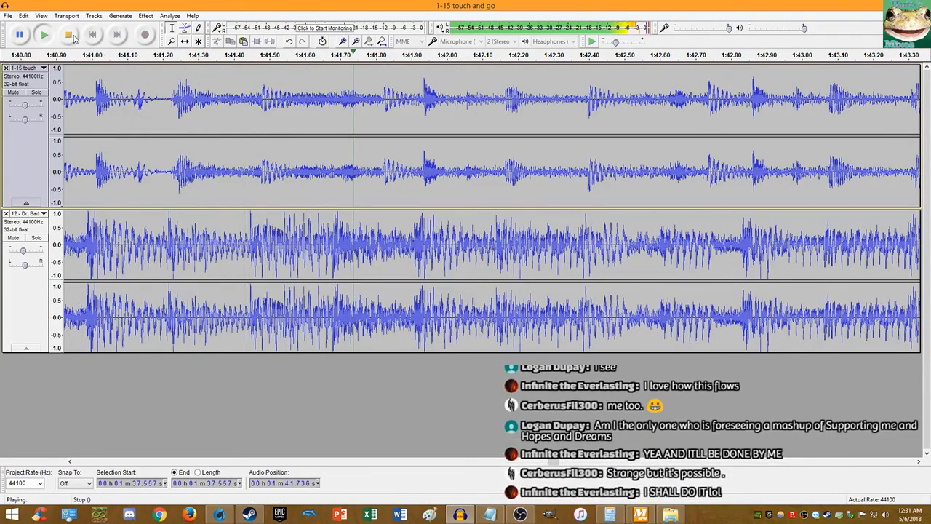
Step: Stop playback and try a Change Tempo of 7.51 percent on the whole touch and go track, comparing its beat near 1:41.9
key(space)
scroll(421, 167, up, 2)
double_click(421, 167)
click(146, 15)
click(182, 107)
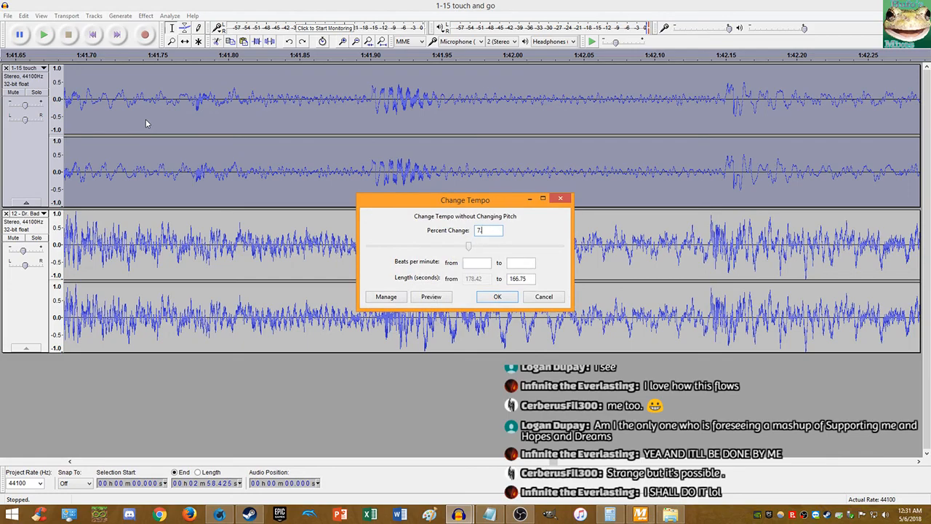
key(Return)
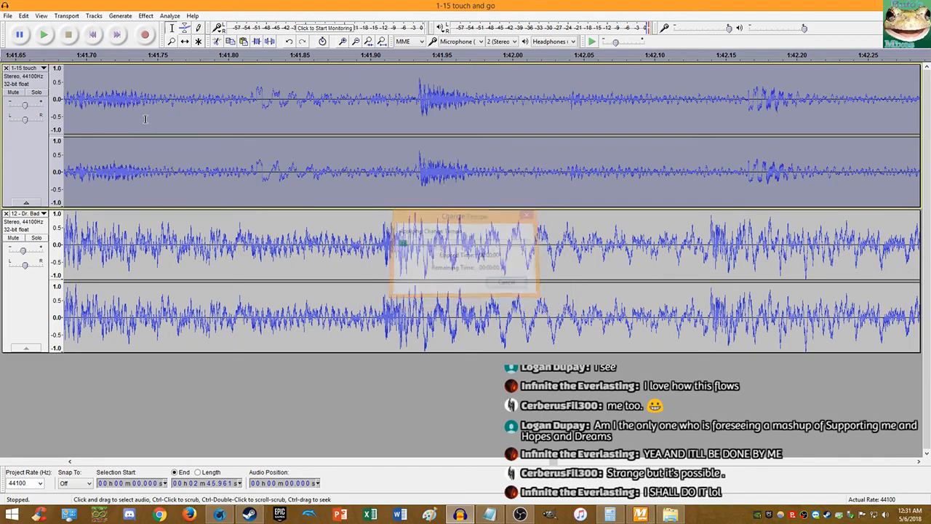
key(ctrl+z)
click(146, 15)
click(195, 109)
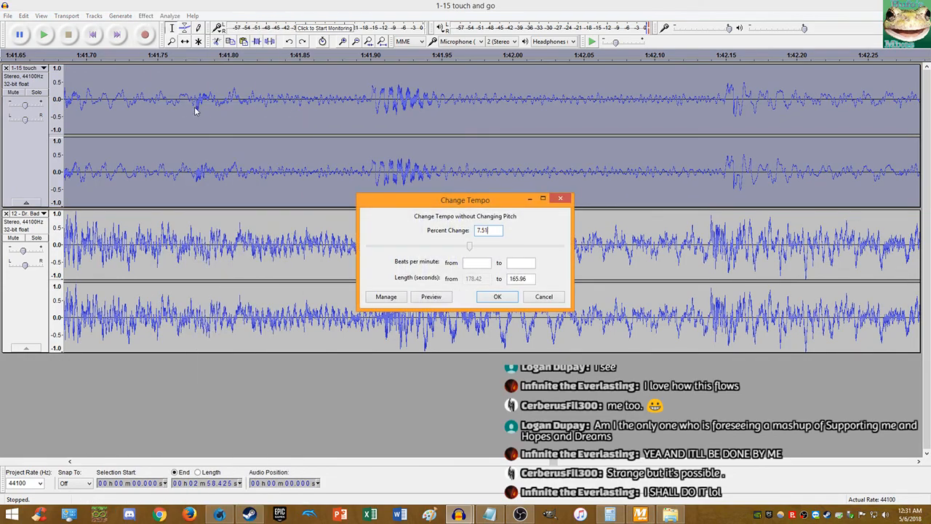
key(Return)
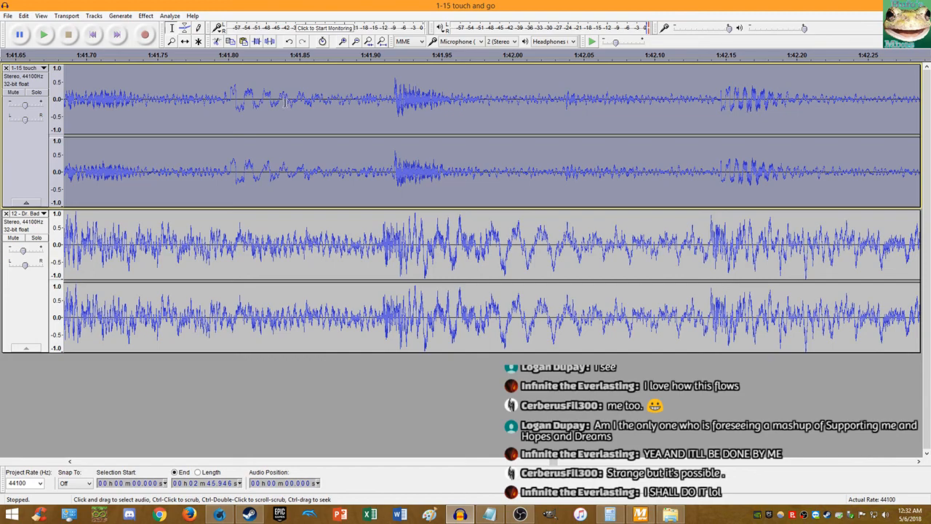
Step: Apply Change Tempo to touch and go with a fine-tuned value of about 7.52 percent, and place the cursor at 1:41.907
key(ctrl+1)
click(145, 16)
click(201, 108)
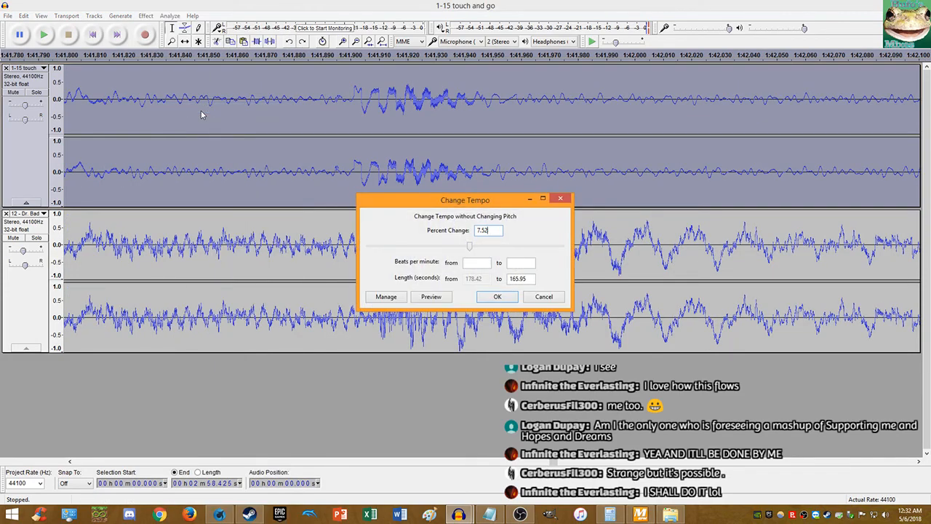
key(Return)
click(356, 171)
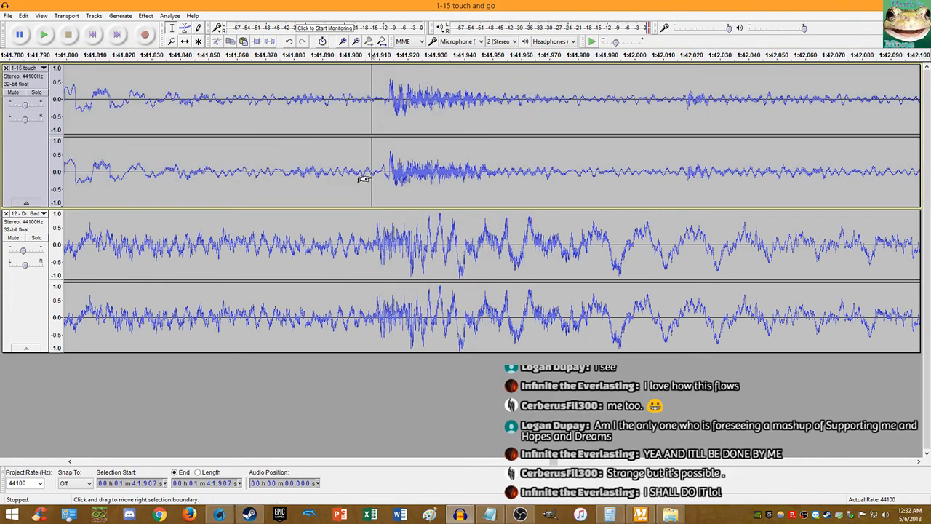
Step: Play both tracks from 1:41.907 to about 2:01.7 and slightly lower the gain of Dr. Bad-Boon's Base
key(space)
scroll(393, 177, down, 3)
mouse_move(23, 250)
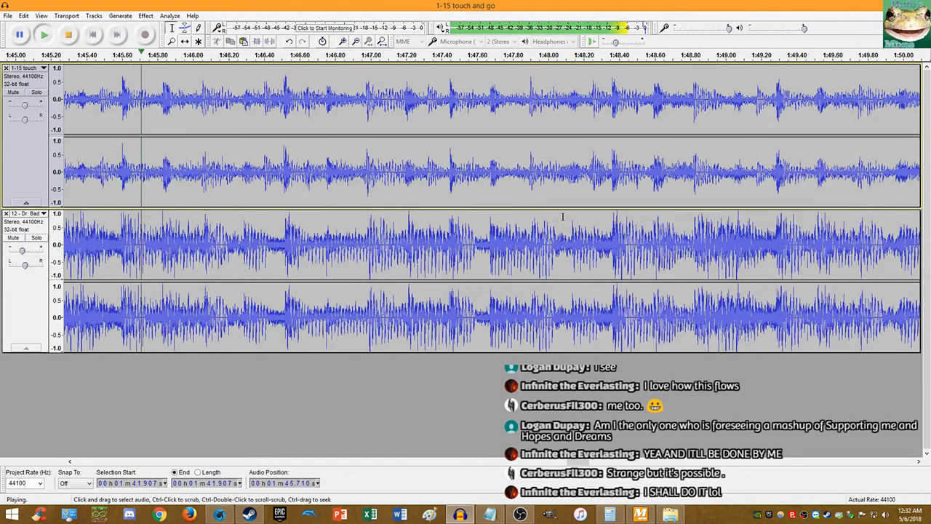
scroll(400, 173, up, 1)
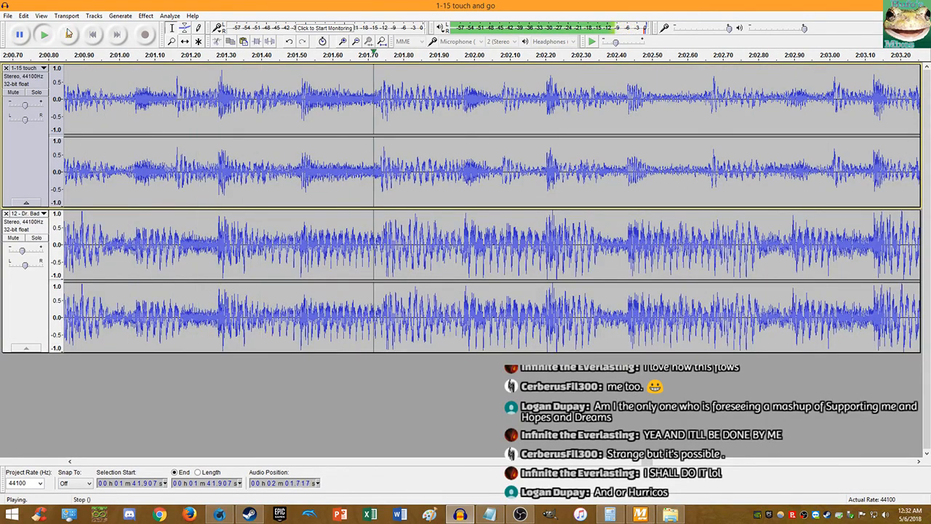
click(70, 34)
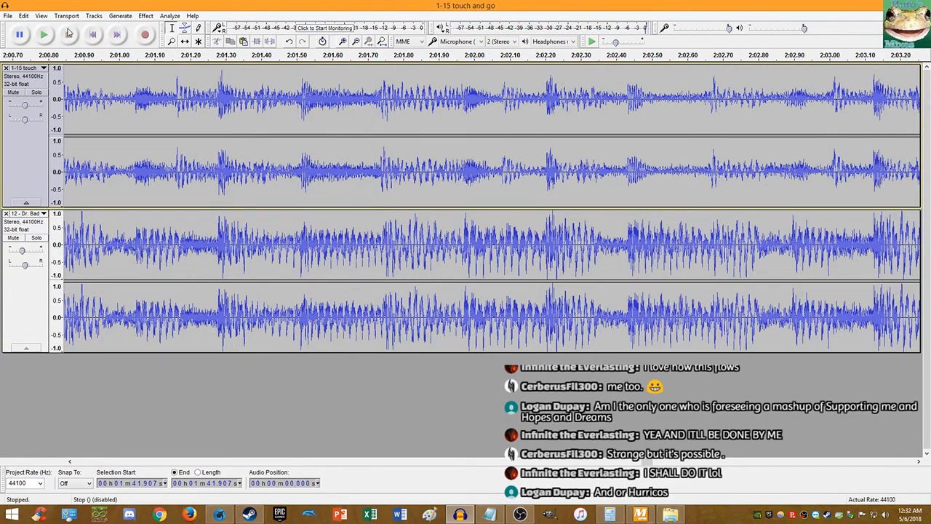
Step: Play both tracks from 2:01.283 through the fade-out of touch and go to check their sync, and stop playback
click(220, 178)
click(45, 36)
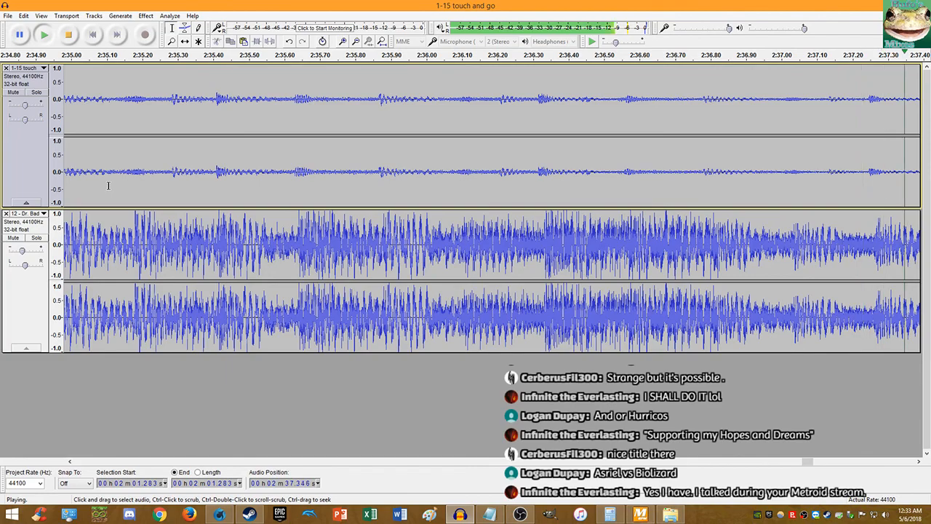
scroll(110, 185, down, 6)
scroll(192, 189, up, 3)
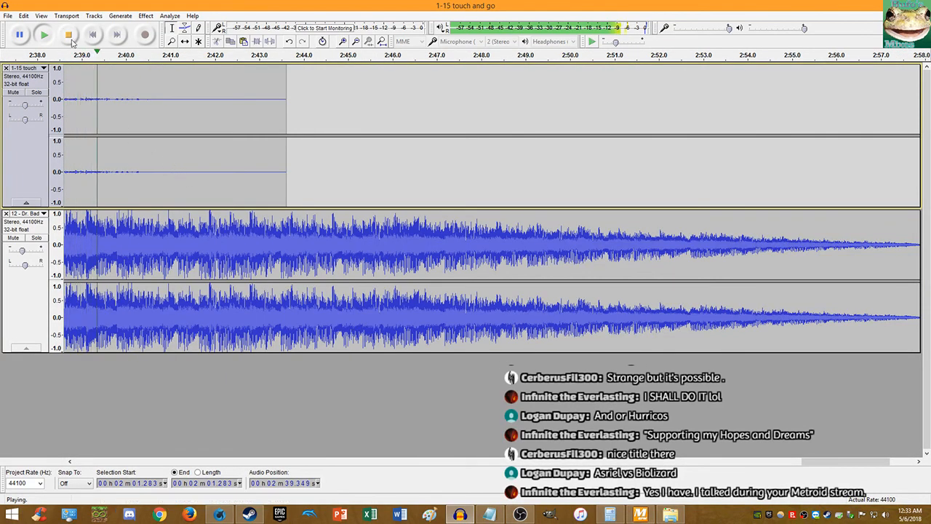
scroll(167, 157, down, 5)
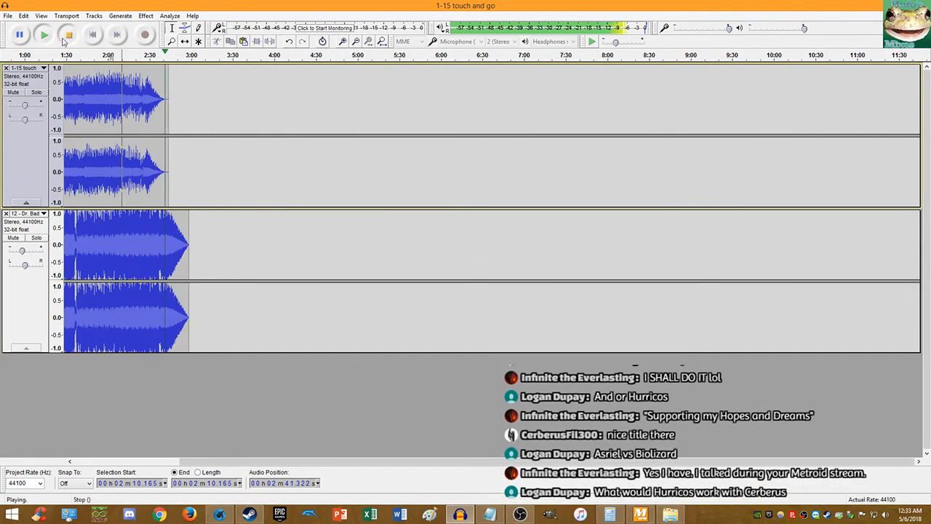
key(space)
Step: Mute Dr. Bad-Boon's Base, fit the whole project in view, and briefly play touch and go alone from the start
click(10, 243)
click(13, 238)
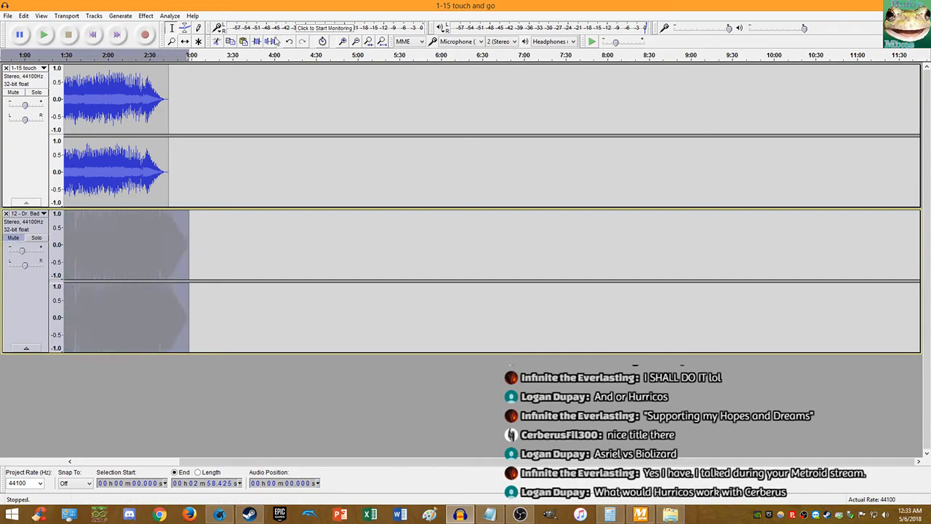
click(383, 42)
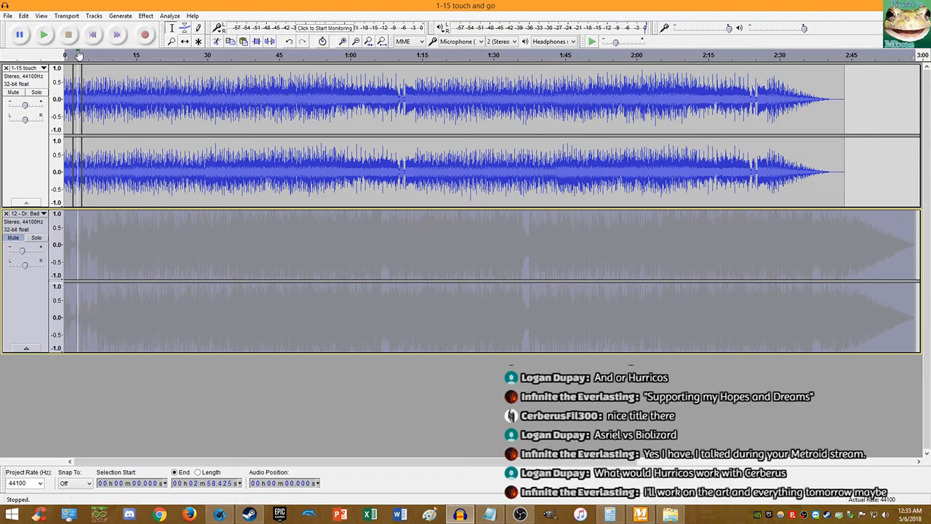
click(48, 34)
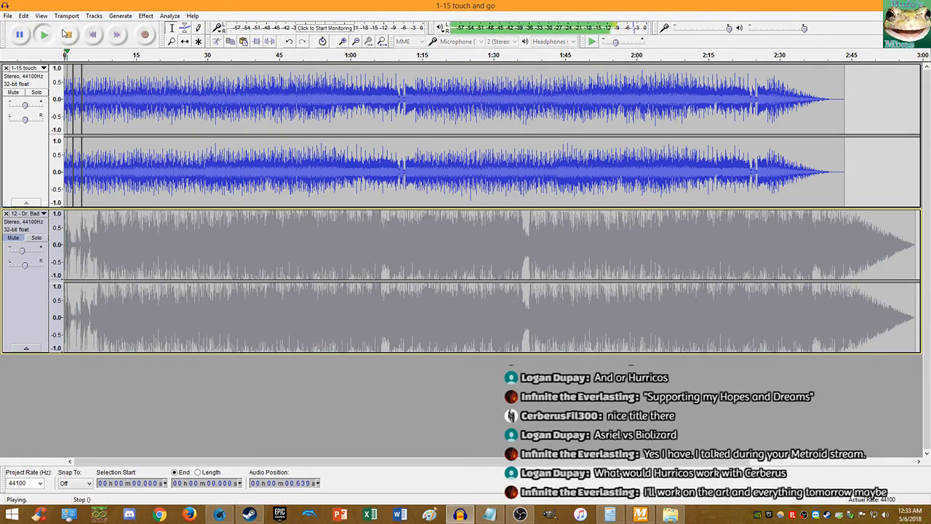
click(68, 34)
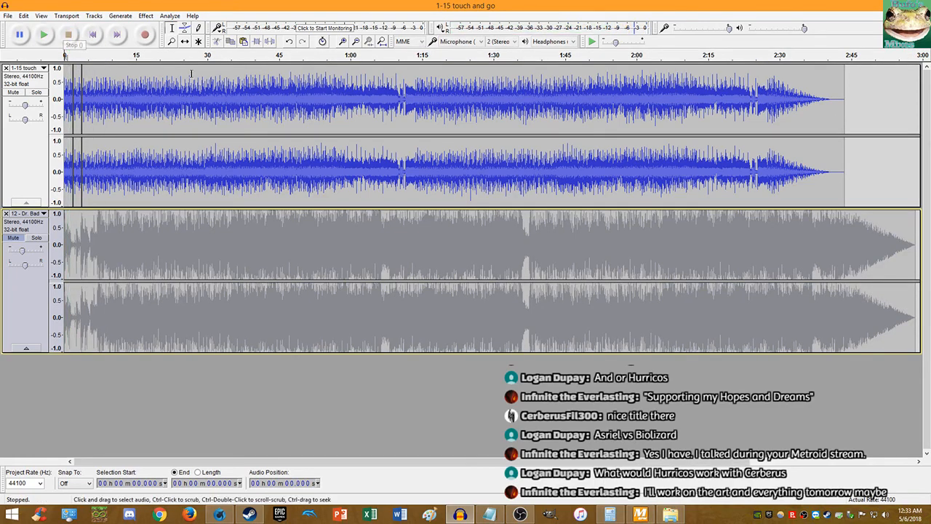
Step: Play touch and go alone from 2:24.265 to find the beat after its final break, and stop playback
click(750, 96)
key(space)
key(ctrl+1)
key(ctrl+1)
key(ctrl+1)
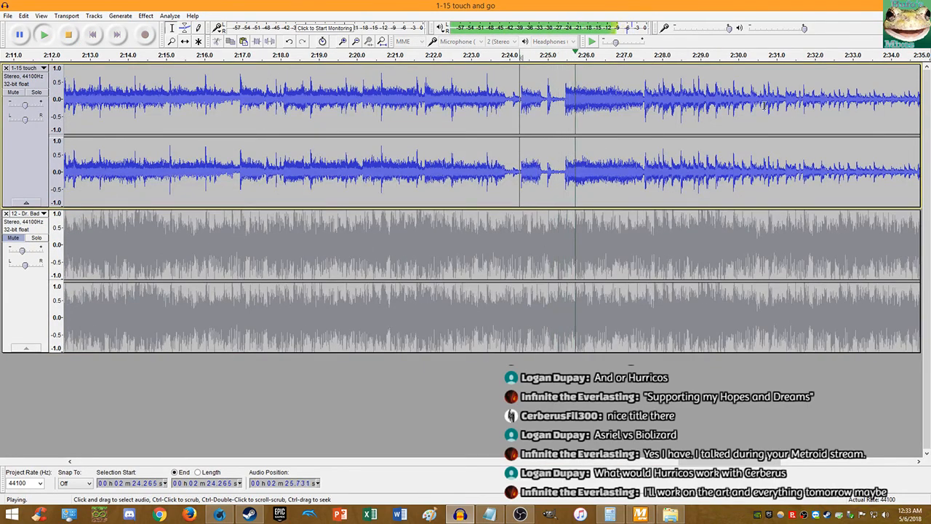
key(ctrl+1)
key(ctrl+1)
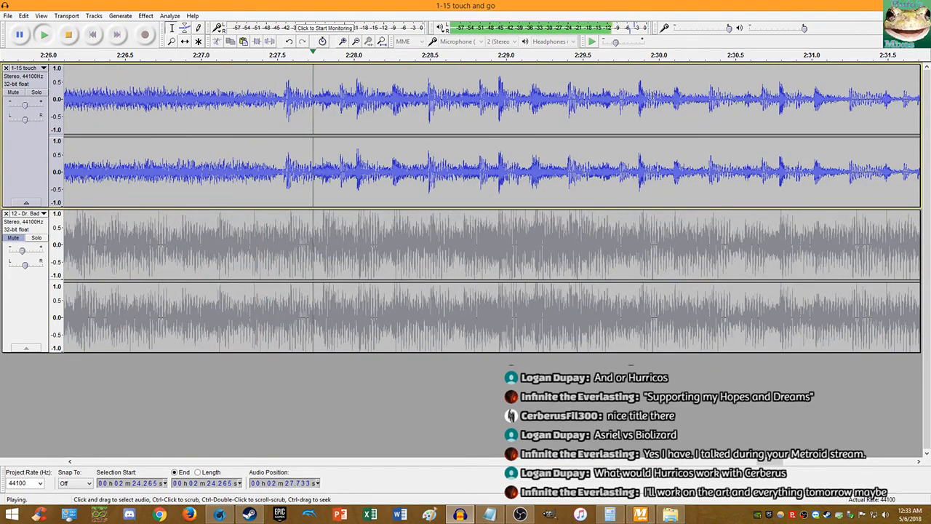
key(space)
Step: Split the touch and go track at 2:27.545, just before the beat that follows its final break
key(ctrl+1)
key(ctrl+1)
key(ctrl+1)
key(ctrl+1)
key(ctrl+1)
scroll(297, 110, up, 9)
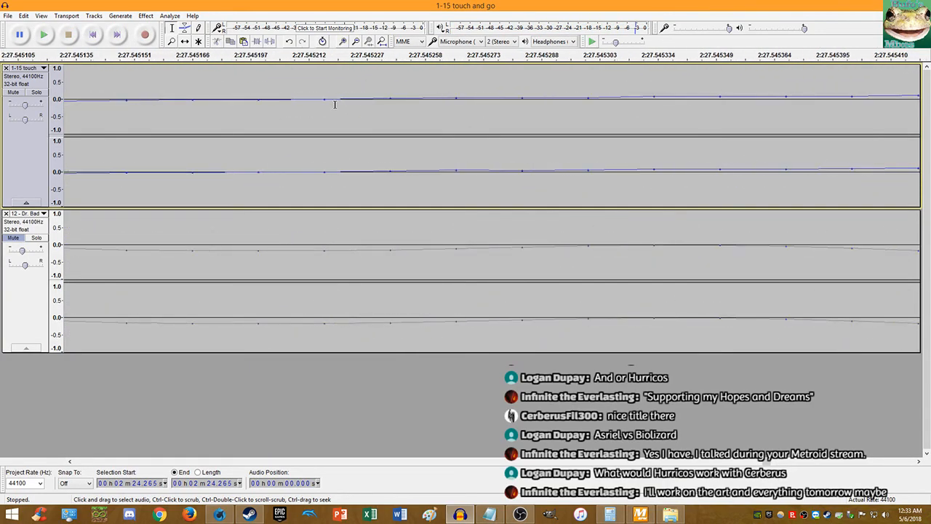
click(325, 101)
key(ctrl+i)
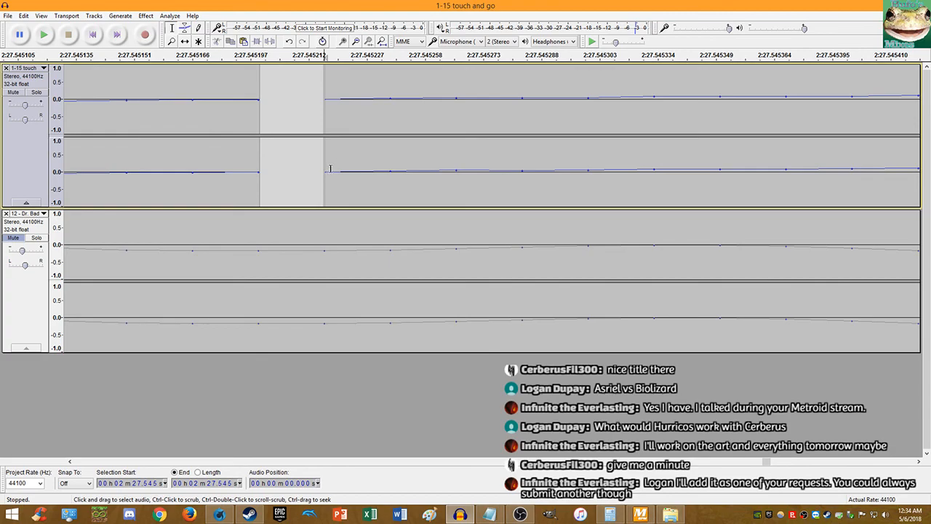
Step: Unmute Dr. Bad-Boon's Base, mute touch and go, and play from 2:08.818 to listen to the base track's ending
ctrl+scroll(331, 167, down, 12)
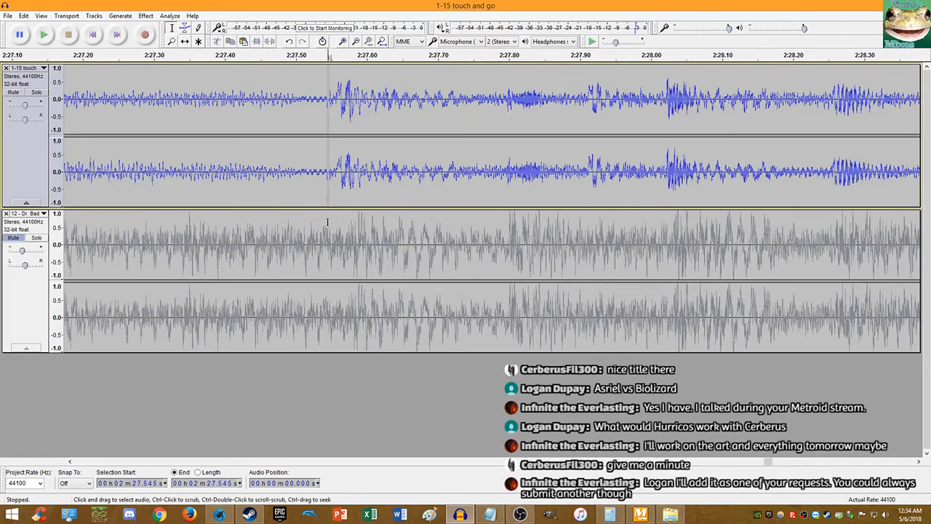
ctrl+scroll(328, 222, down, 4)
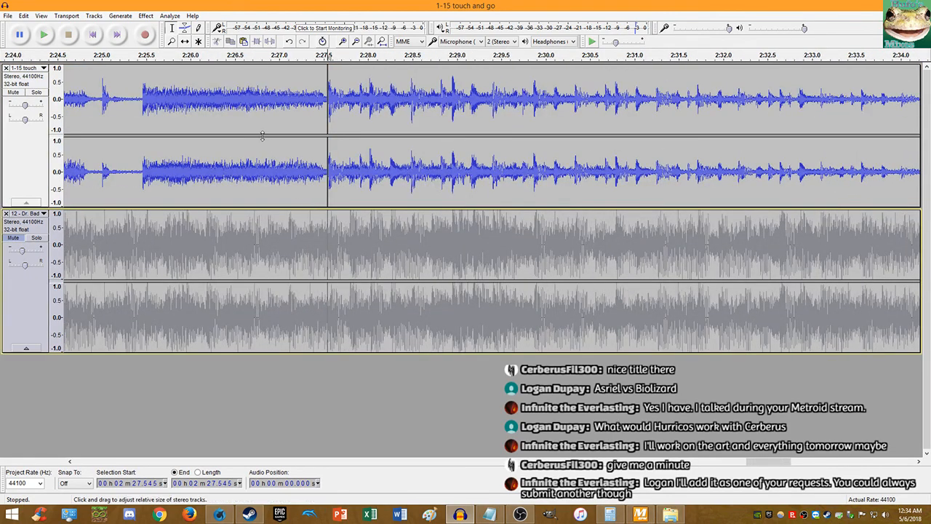
ctrl+scroll(204, 190, down, 3)
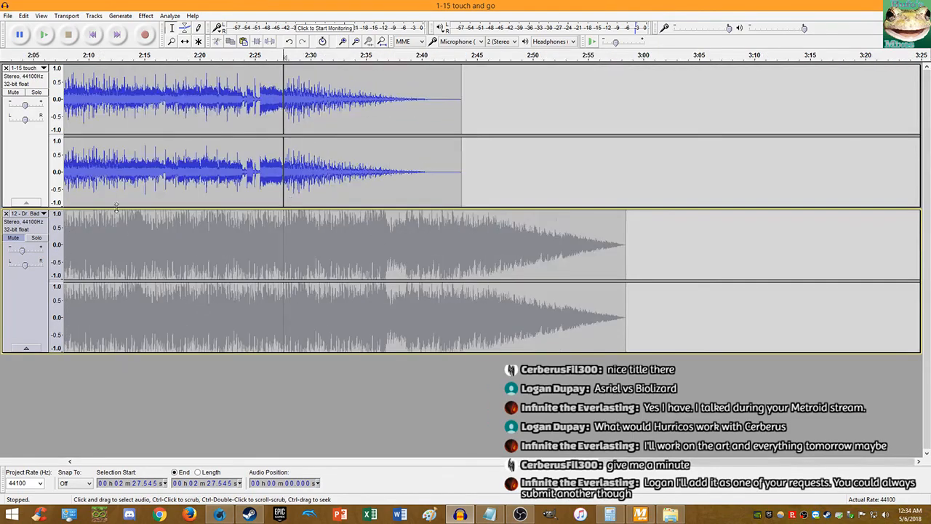
click(13, 237)
click(13, 93)
click(76, 95)
key(space)
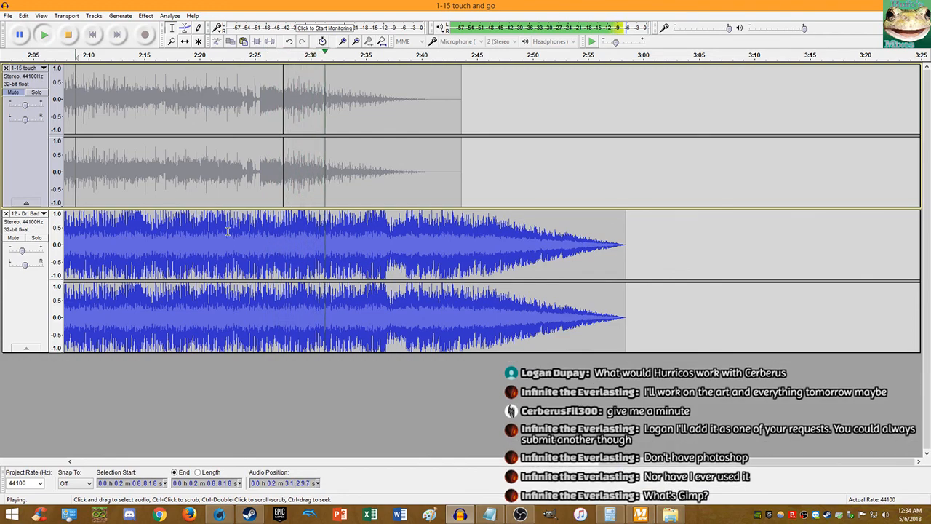
key(space)
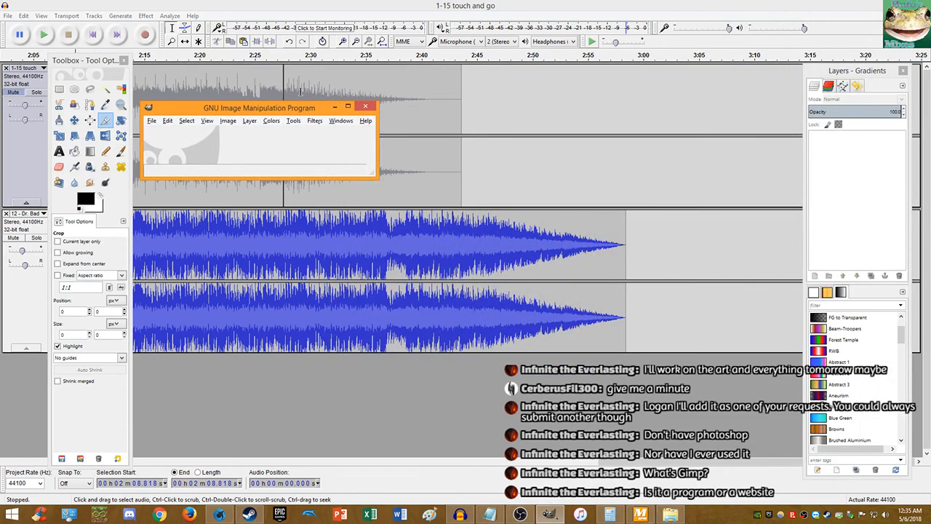
Step: Move the GIMP main window aside and close it to return to the audio project
drag(277, 107, 344, 99)
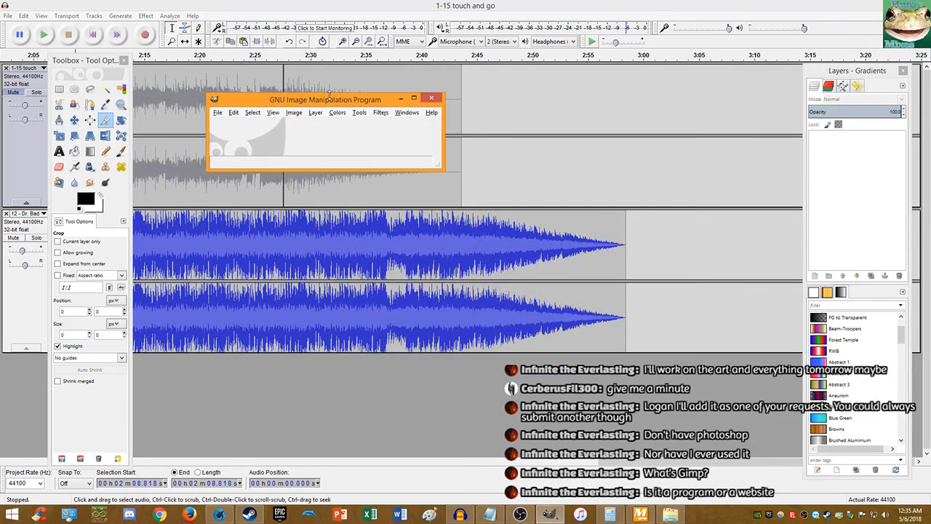
click(430, 98)
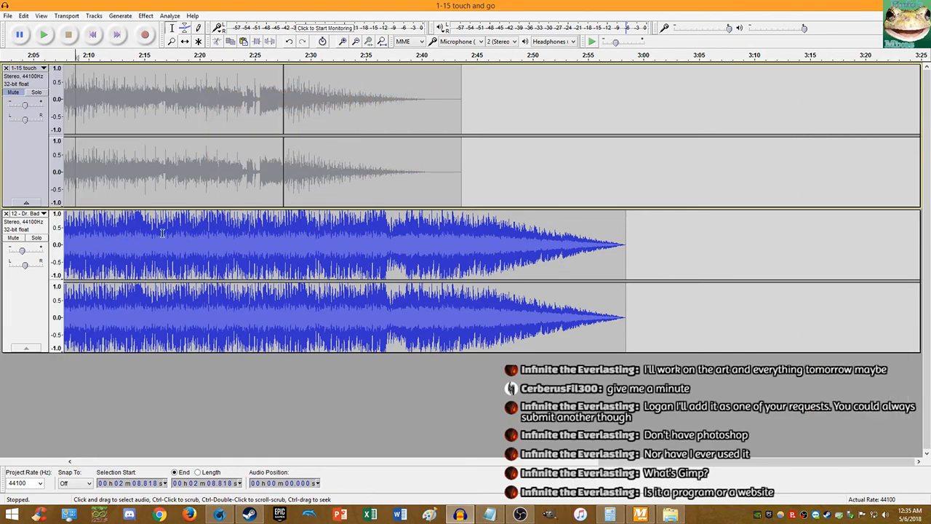
Step: Play Dr. Bad-Boon's Base alone from 2:27.545, stop, and return to the start of the project
click(286, 226)
key(space)
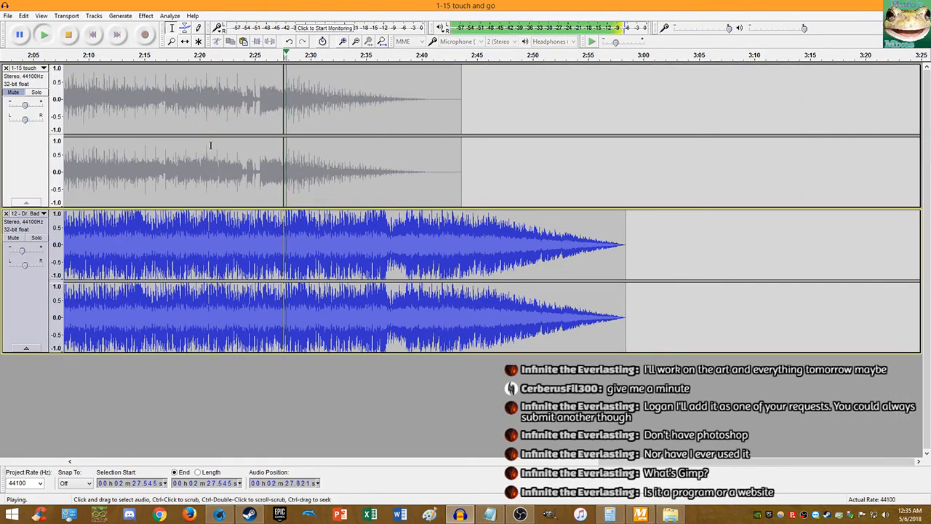
click(70, 36)
key(space)
click(92, 34)
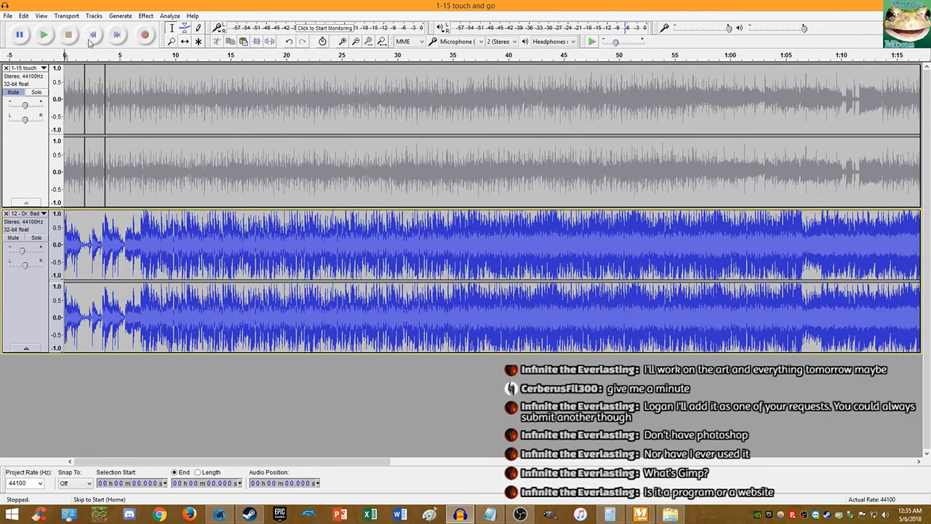
Step: Play the intro of Dr. Bad-Boon's Base alone from 3.689 seconds to about 6.5 seconds
click(106, 226)
key(space)
scroll(124, 225, up, 4)
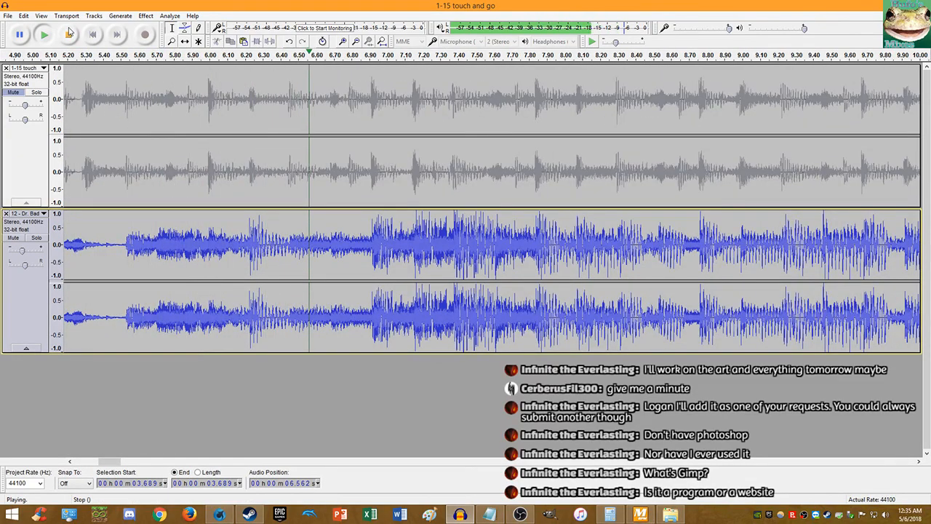
click(69, 35)
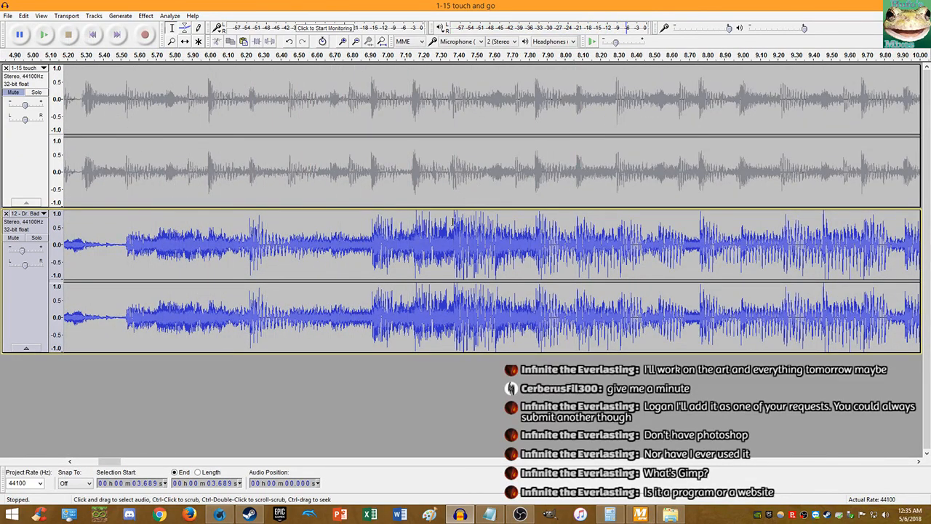
Step: Unmute touch and go and play both tracks together from the start to about 26.7 seconds
scroll(487, 235, up, 6)
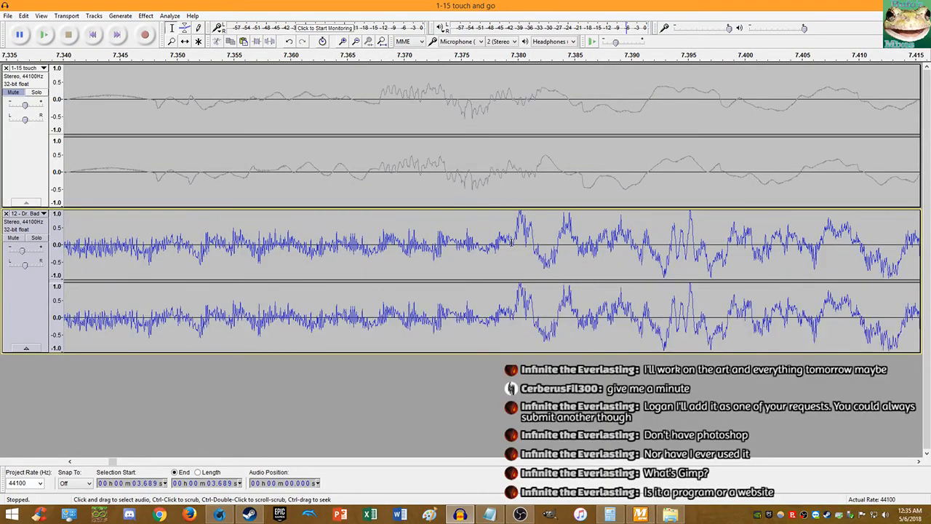
click(13, 93)
click(92, 34)
key(space)
scroll(199, 157, down, 6)
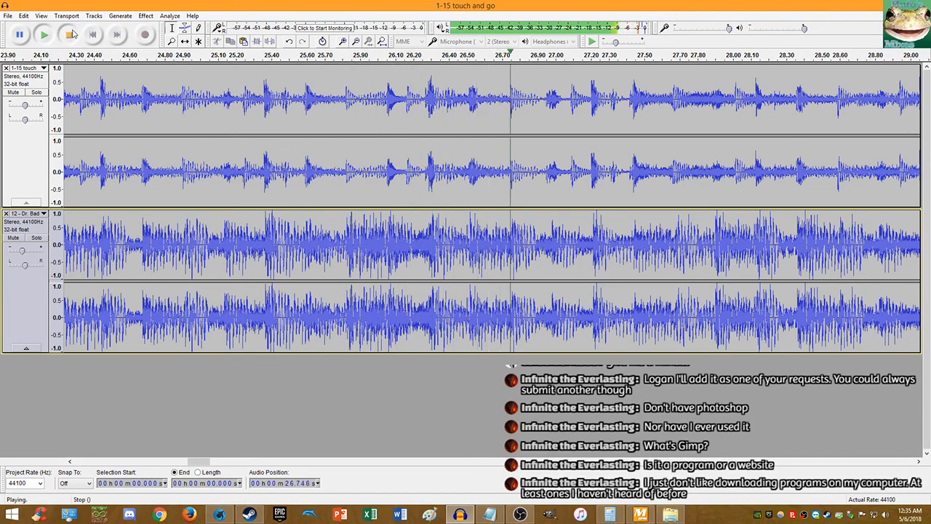
click(69, 35)
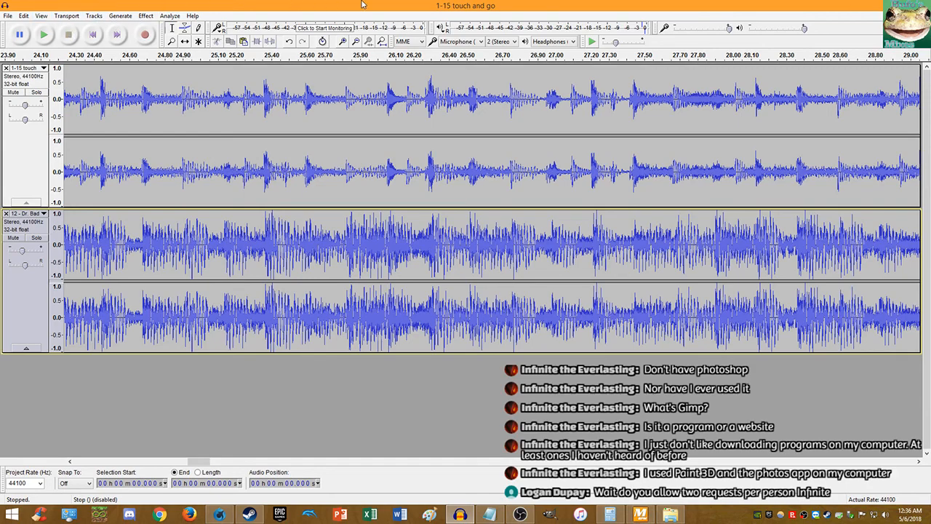
scroll(259, 107, down, 3)
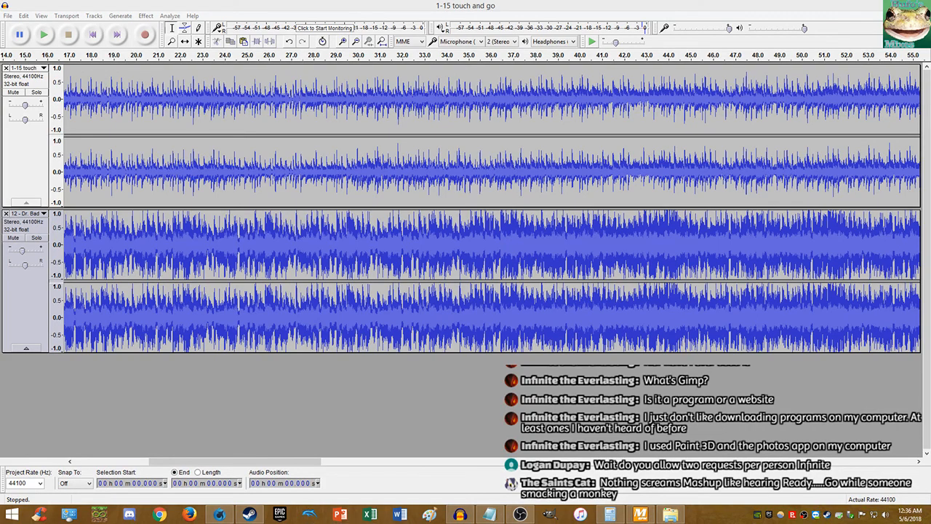
Step: Open Bitdefender Antivirus Plus, check the account's subscription information, and close it
double_click(792, 514)
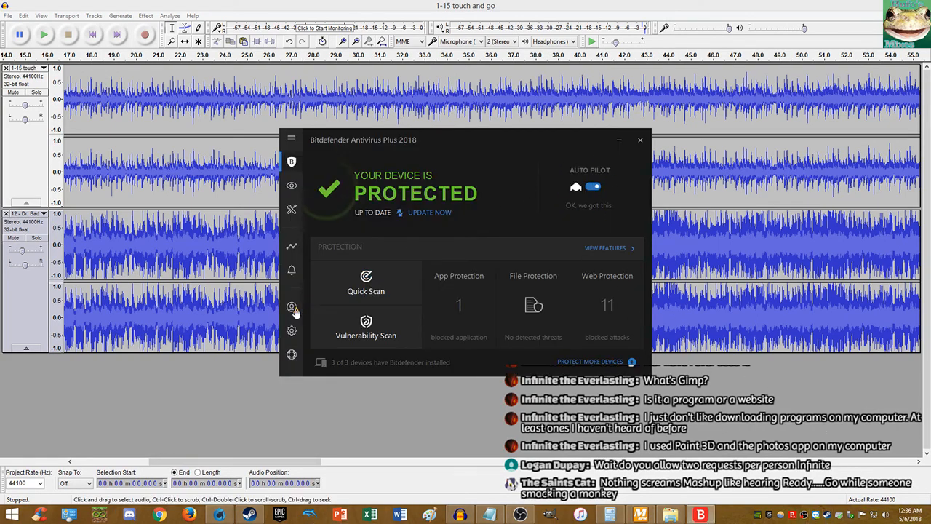
click(291, 308)
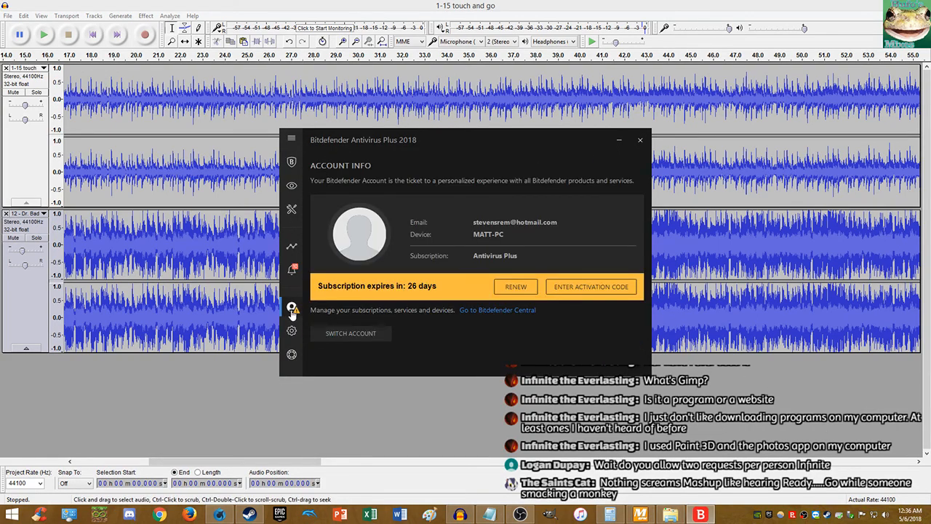
click(640, 141)
click(688, 6)
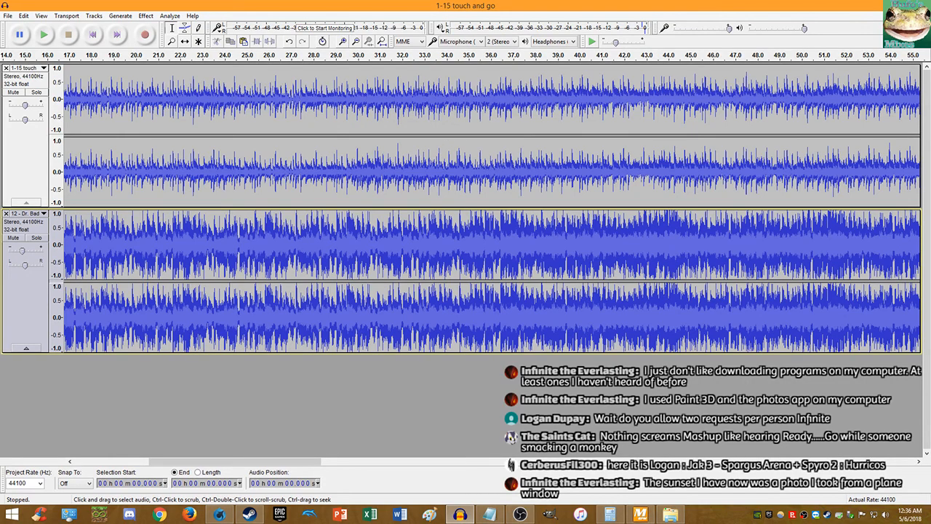
Step: Switch to the web browser and view the sunset channel banner image at 80% zoom
key(alt+Tab)
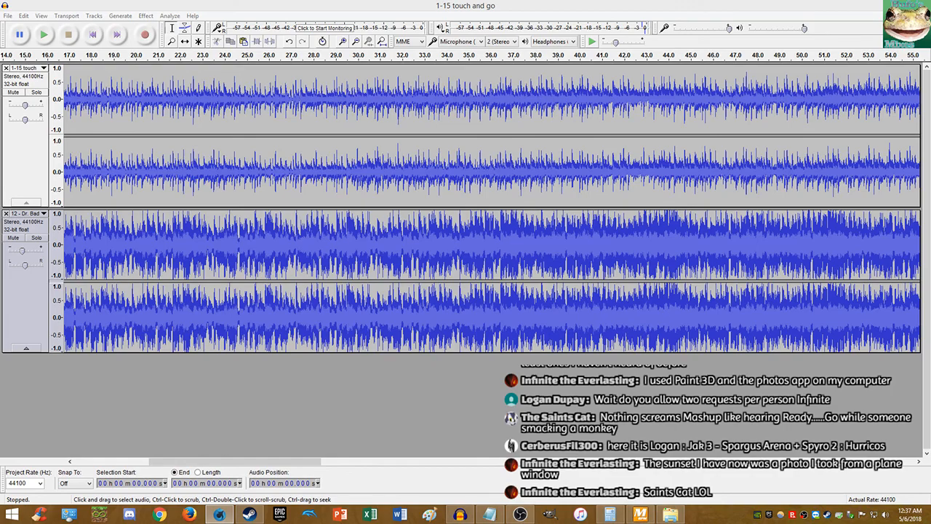
click(887, 4)
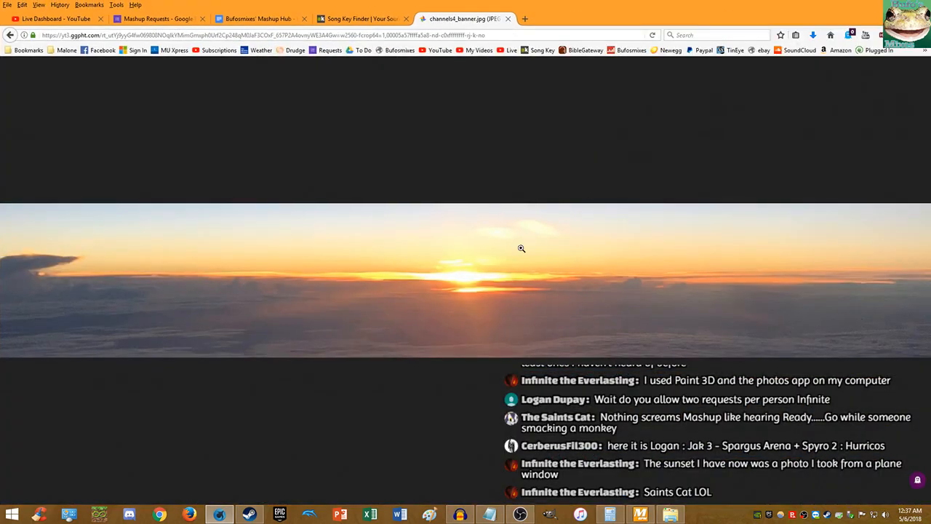
scroll(521, 250, down, 2)
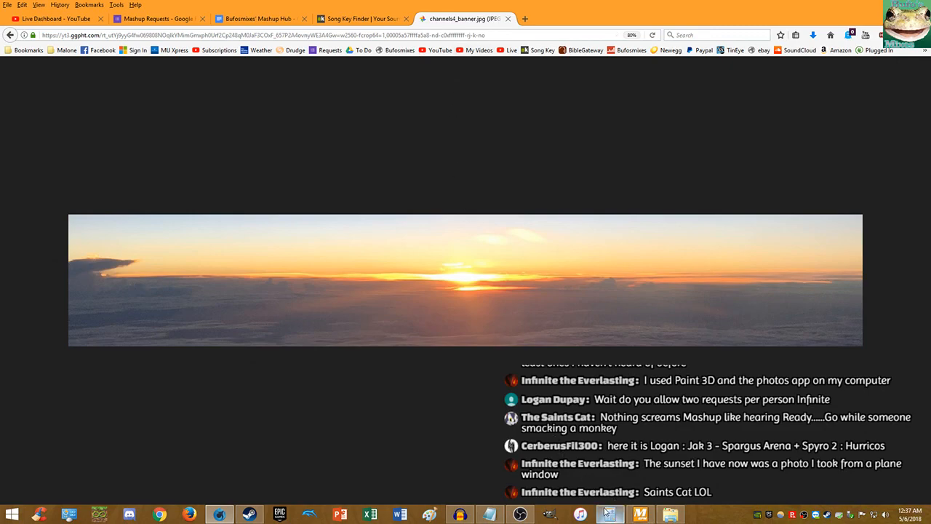
Step: Switch to the untitled Notepad note and move its window off the banner image
click(490, 514)
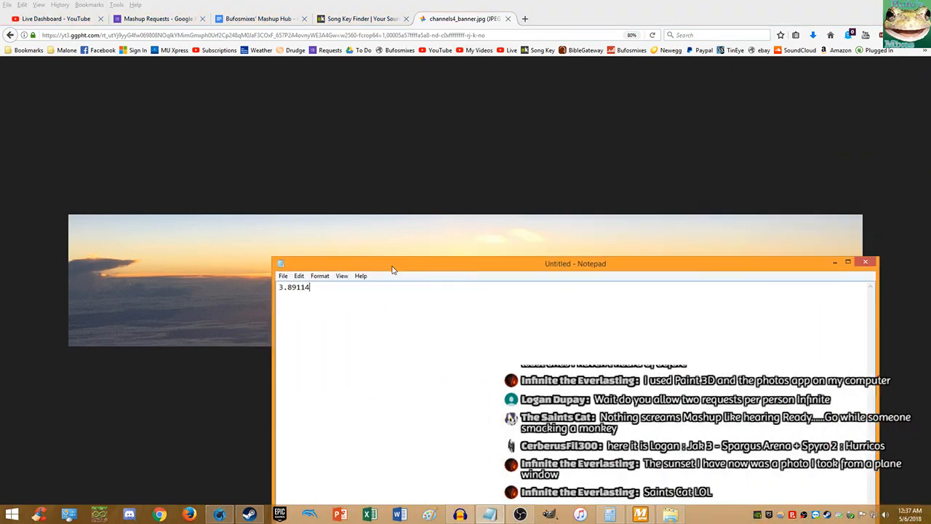
drag(395, 268, 185, 289)
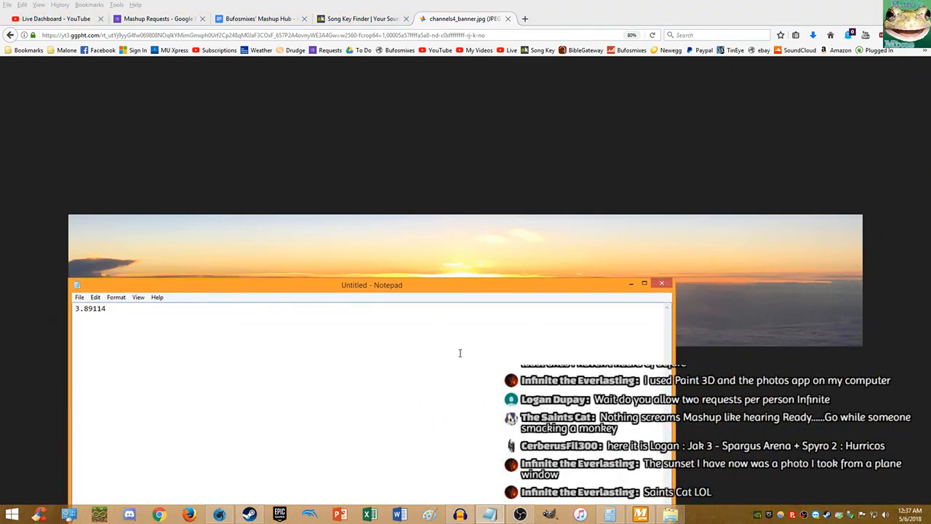
drag(674, 394, 863, 374)
drag(659, 294, 821, 118)
drag(930, 216, 827, 204)
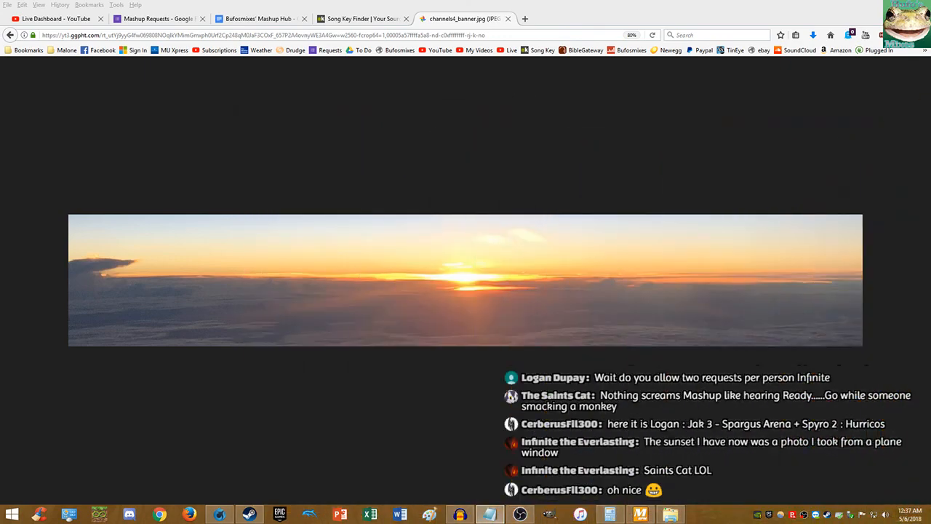
Step: Close the banner image, view the YouTube Live Dashboard, and switch back to Audacity
click(508, 19)
click(57, 18)
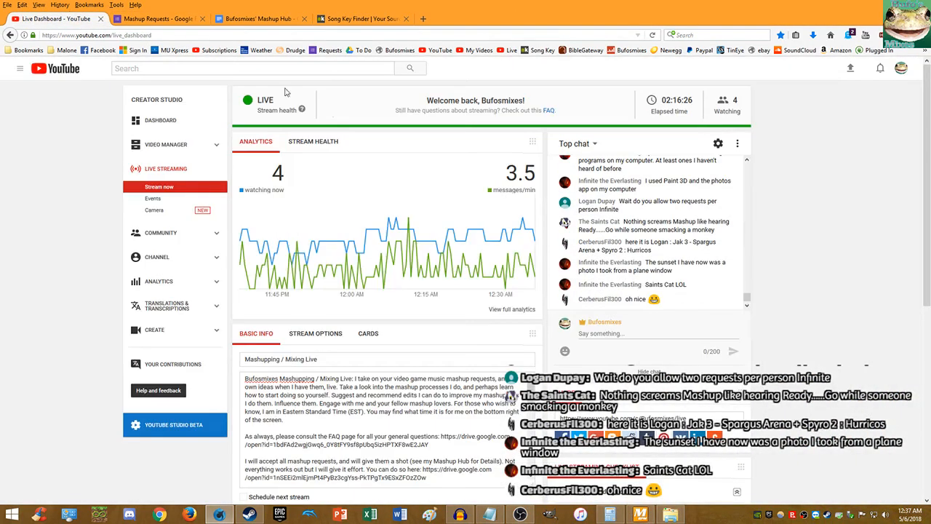
key(alt+Tab)
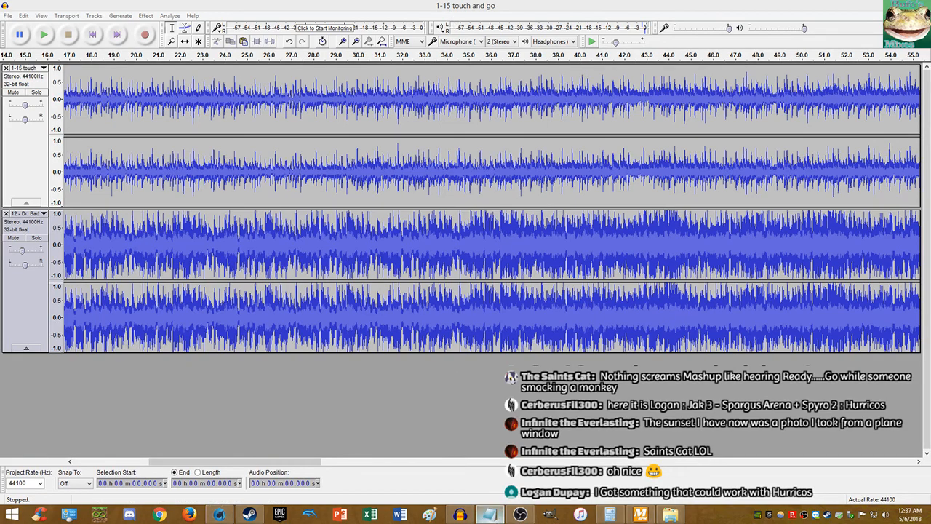
drag(930, 173, 930, 250)
click(478, 5)
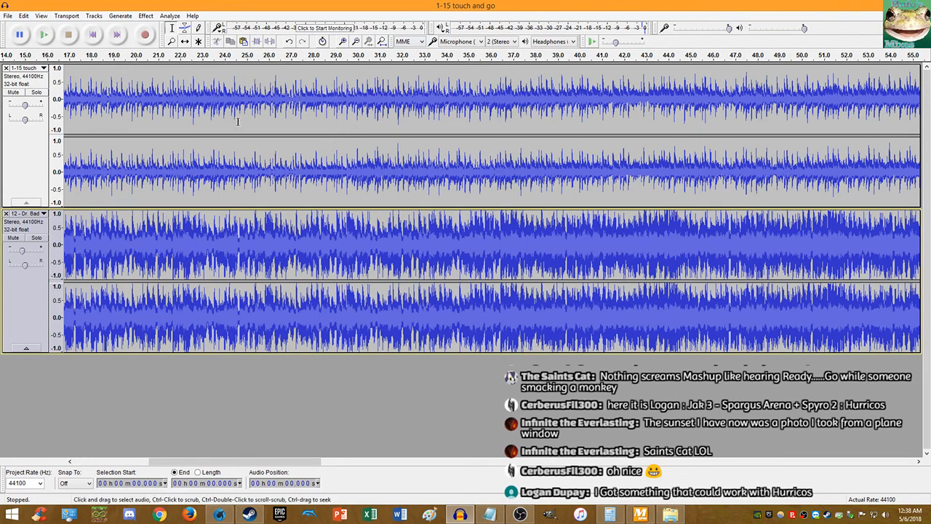
Step: Play both tracks together from 23.347 seconds to about 24.2 seconds
scroll(235, 120, down, 1)
click(224, 179)
key(space)
scroll(239, 177, up, 4)
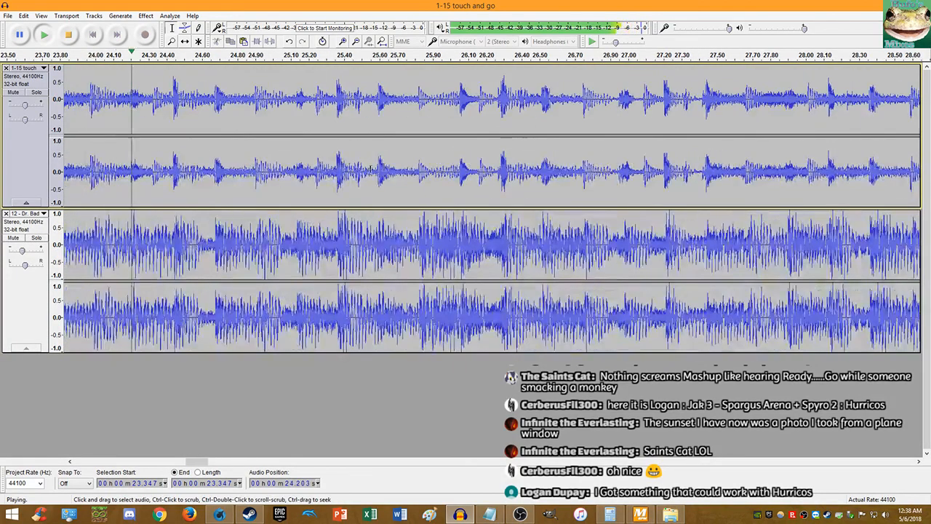
key(space)
drag(930, 68, 930, 96)
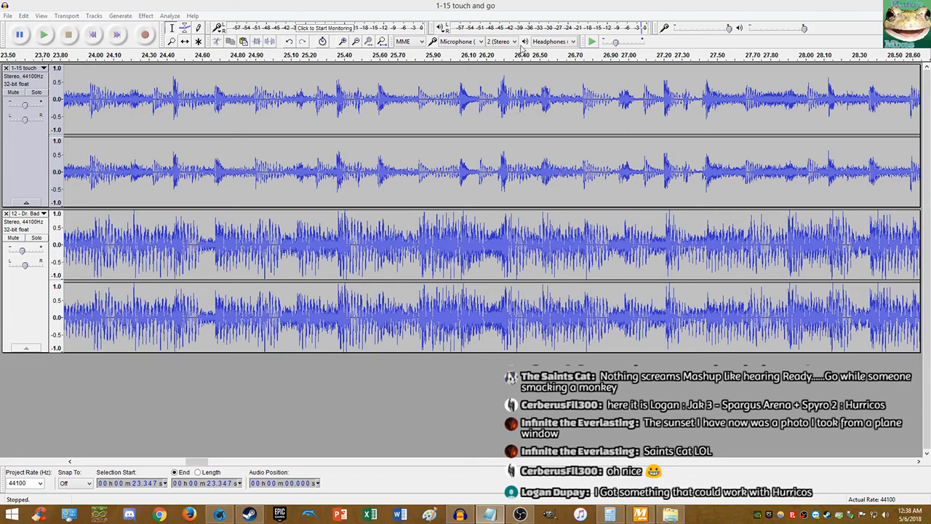
Step: Play both tracks from 25.207 seconds and replay them from that point to about 44 seconds
click(310, 55)
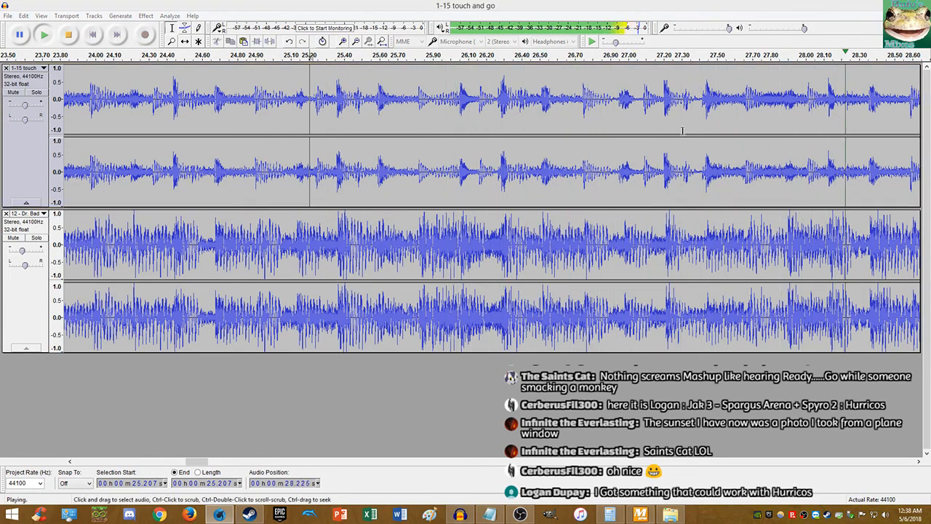
scroll(437, 153, down, 6)
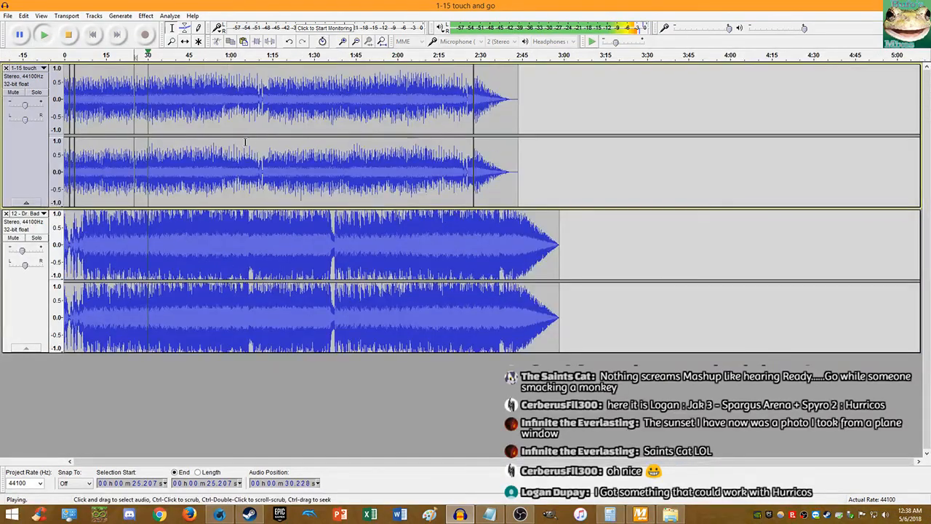
click(67, 34)
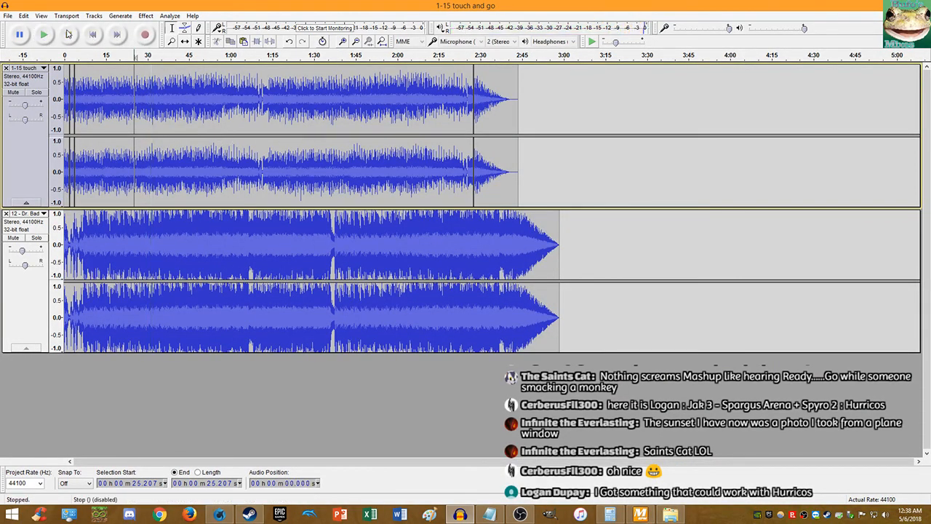
key(space)
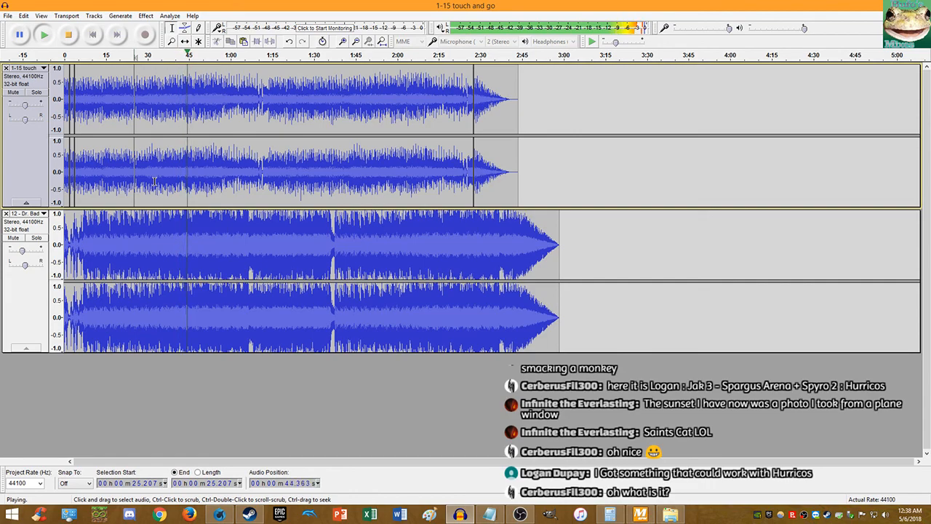
click(68, 34)
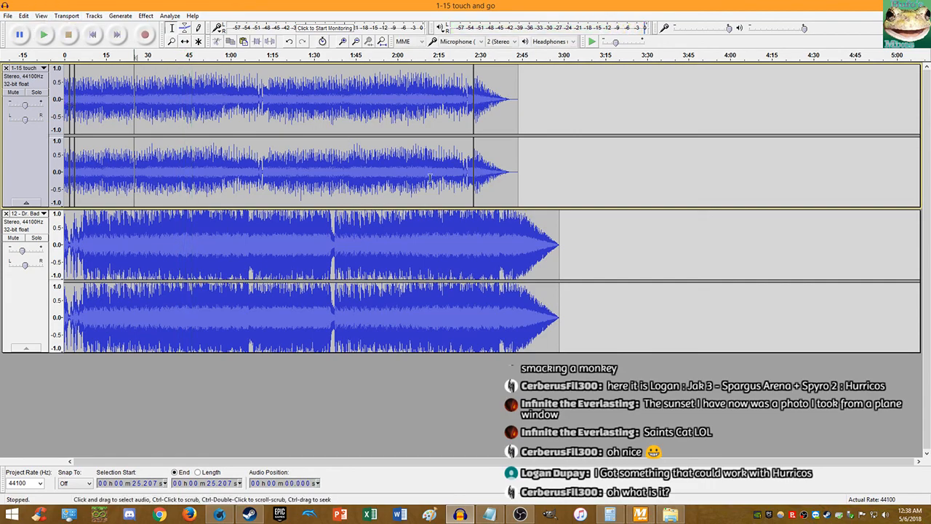
Step: Play both tracks from the touch and go split at 2:27.545, stop, and return to the project start
click(473, 214)
key(space)
scroll(501, 191, up, 1)
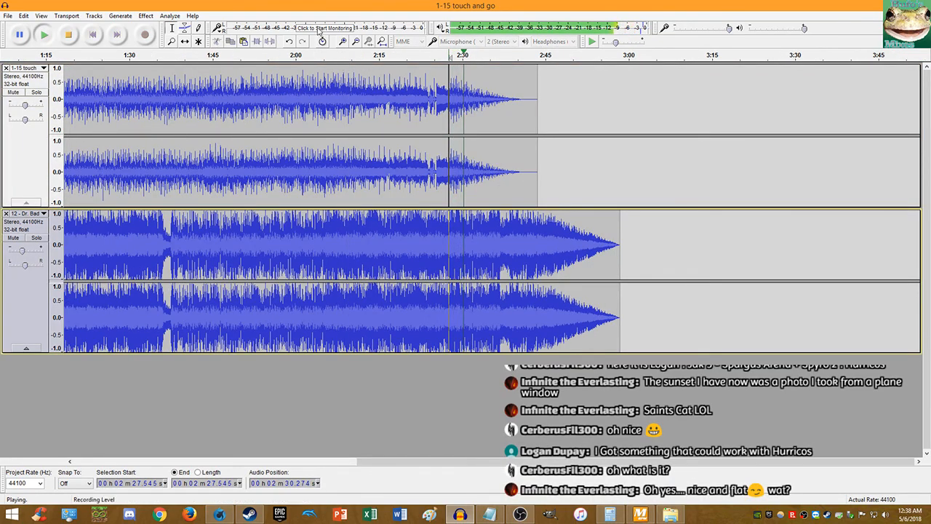
click(72, 35)
click(93, 35)
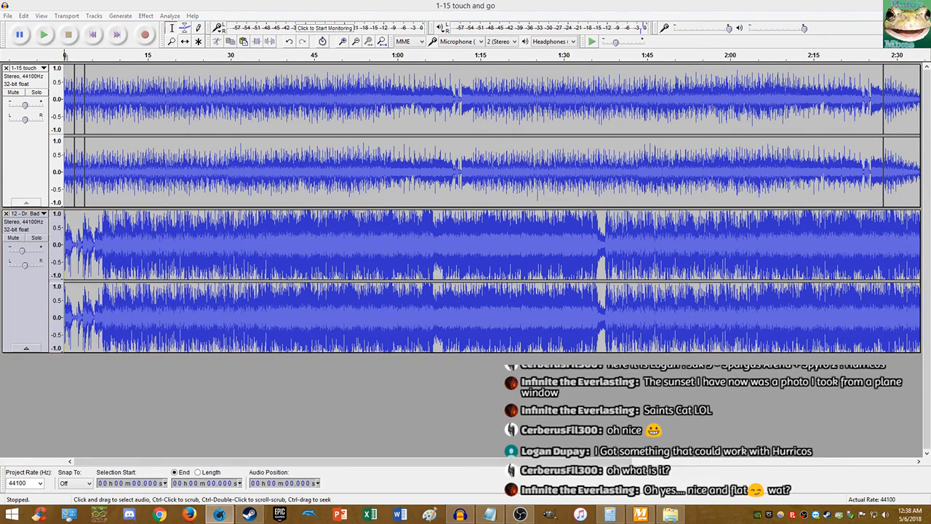
Step: View the enlarged sunset banner image in the web browser and return to Audacity
drag(930, 85, 537, 2)
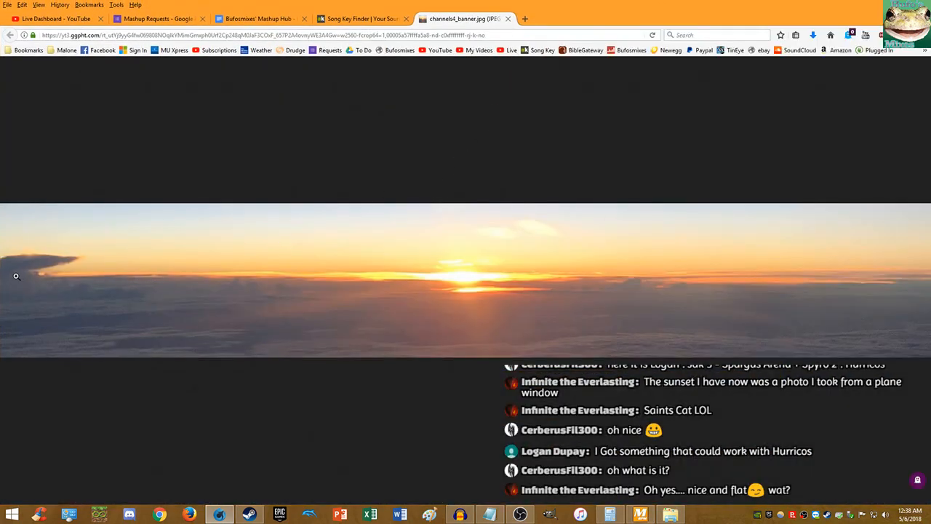
click(491, 515)
drag(930, 211, 930, 283)
middle_click(474, 19)
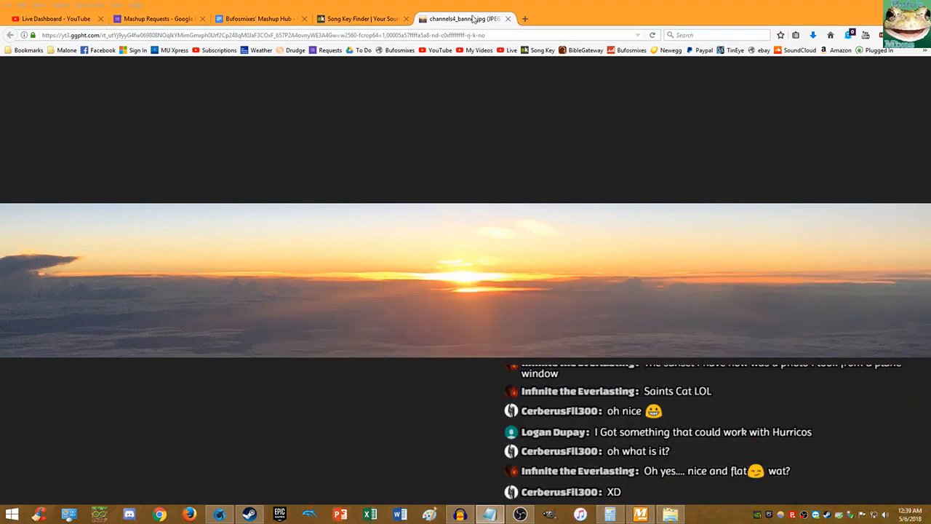
drag(474, 19, 930, 169)
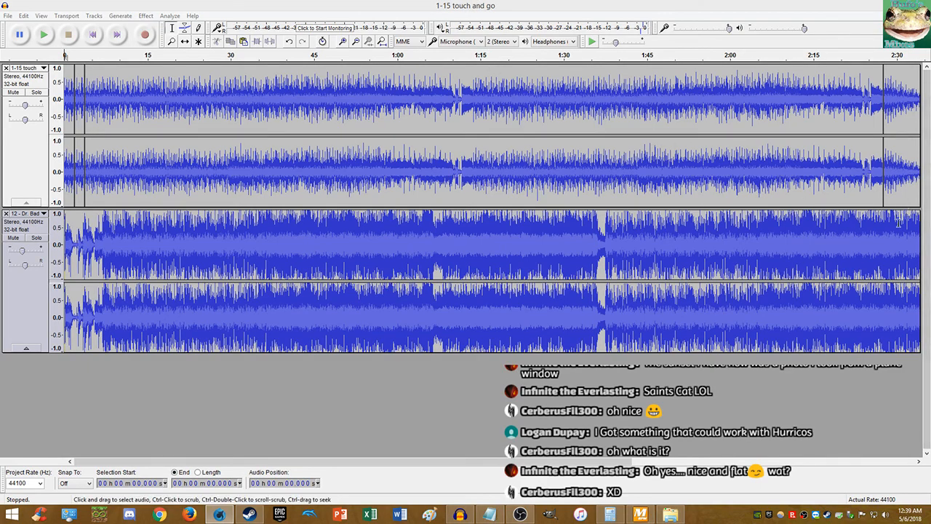
Step: Mute Dr. Bad-Boon's Base and play touch and go alone from 2:27.545 to about 2:31
click(9, 238)
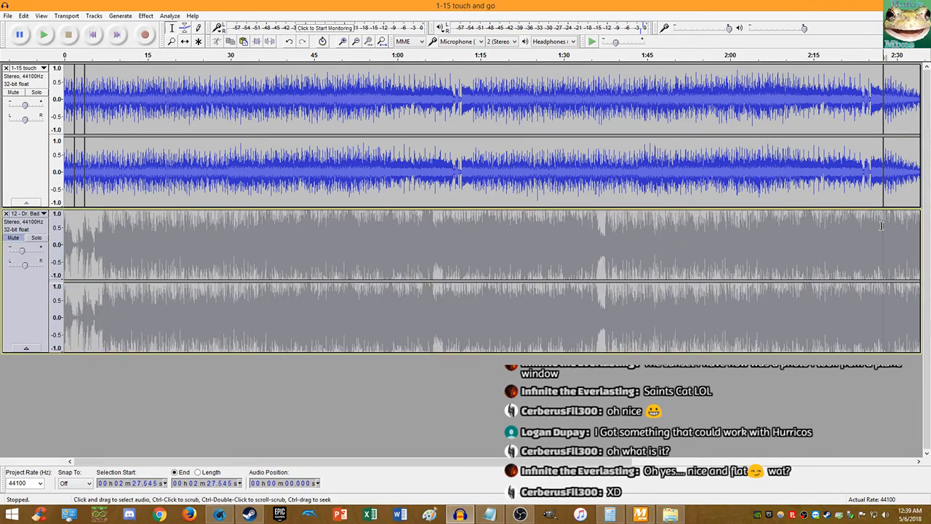
key(space)
scroll(901, 211, up, 4)
scroll(865, 187, up, 1)
scroll(864, 187, up, 2)
scroll(790, 183, down, 6)
scroll(861, 167, up, 3)
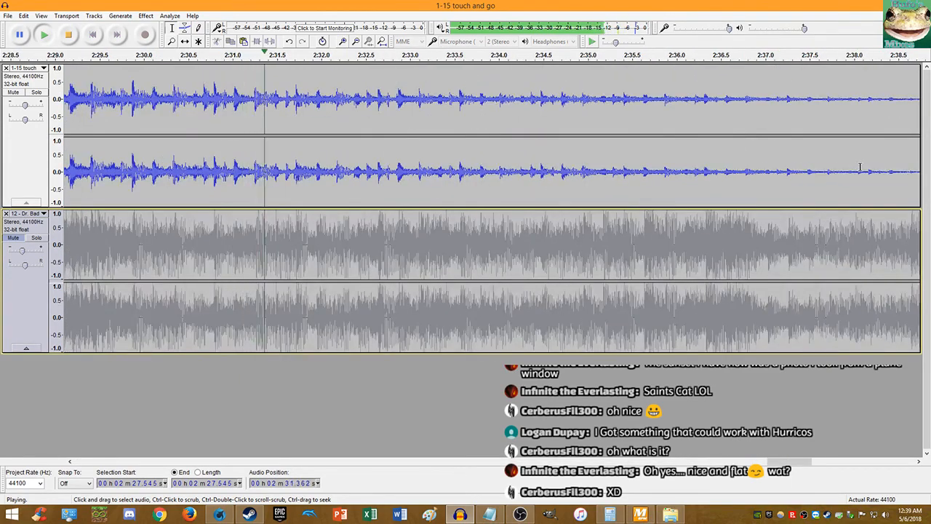
click(93, 34)
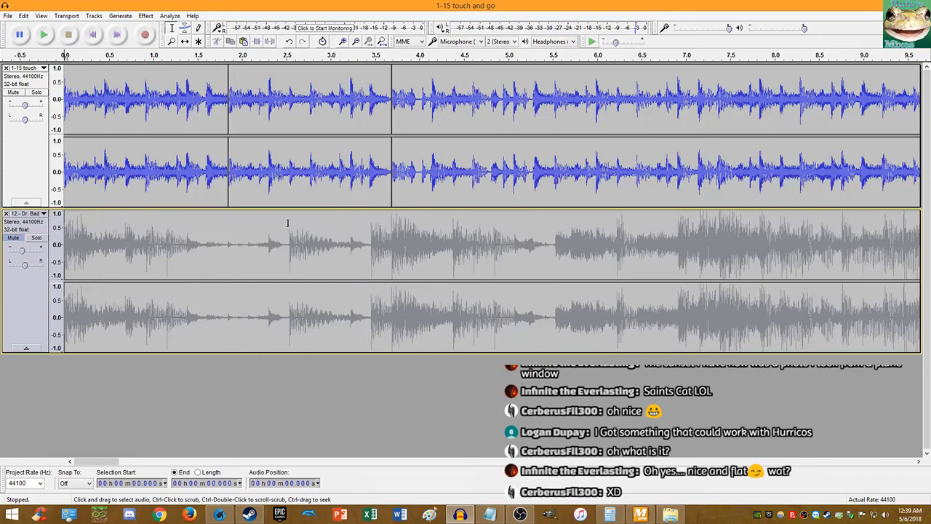
Step: Play touch and go alone from its intro split at 3.689 seconds and stop
scroll(276, 223, down, 1)
click(229, 222)
key(space)
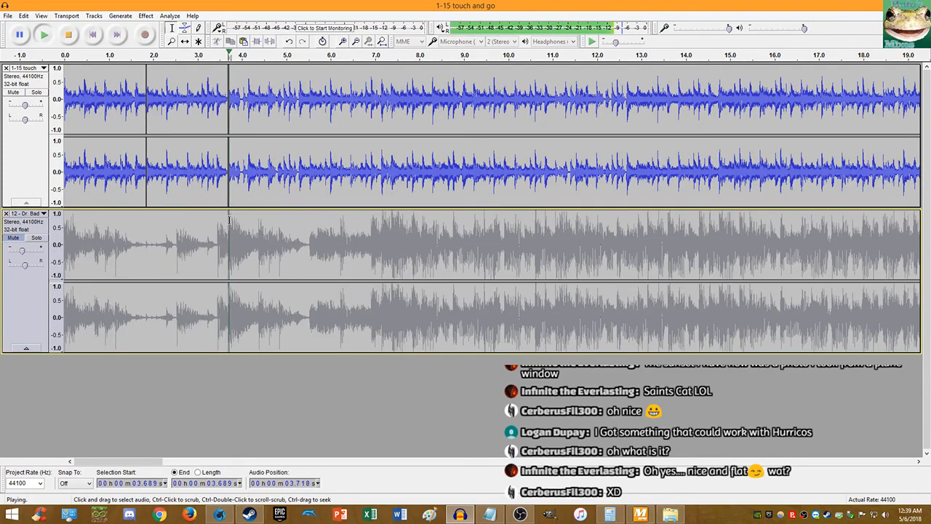
click(68, 35)
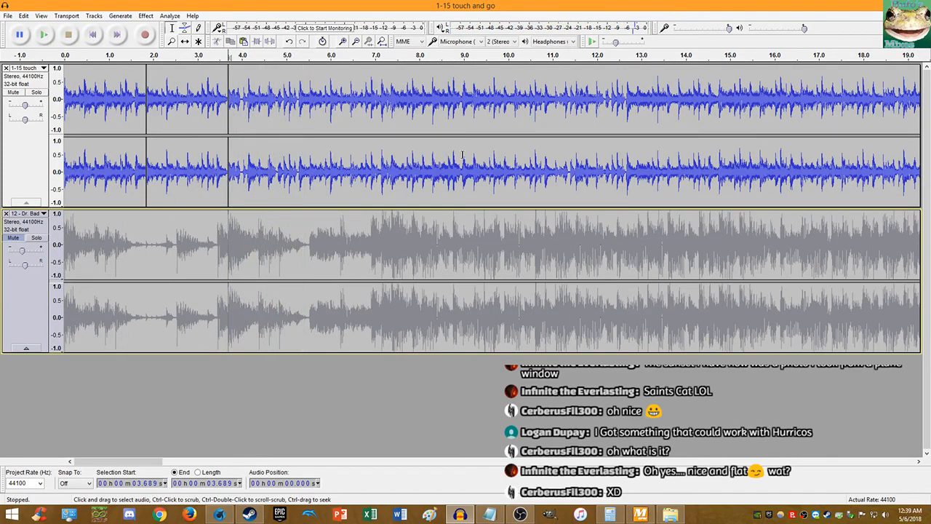
Step: Replay touch and go alone from the 2:27.545 split to about 2:30 for comparison with the intro
scroll(500, 169, down, 4)
click(474, 227)
key(space)
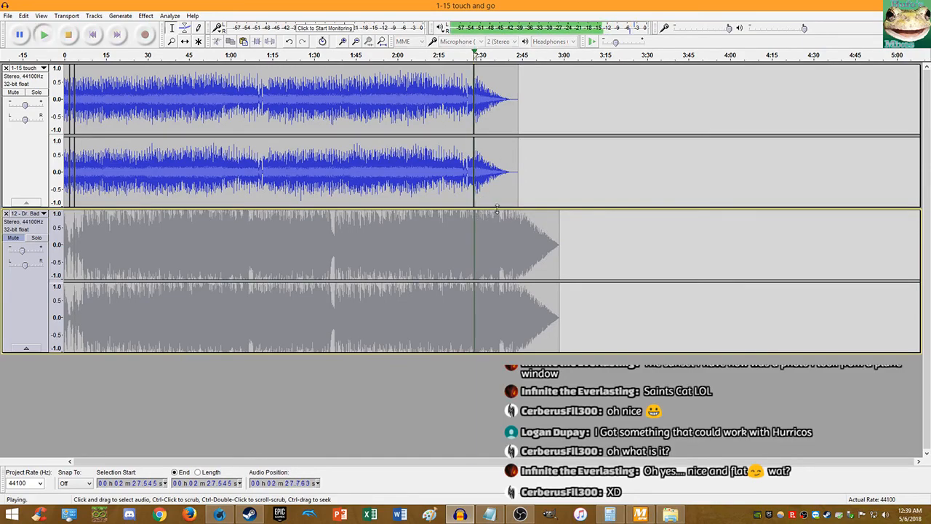
scroll(520, 189, up, 3)
scroll(135, 49, up, 3)
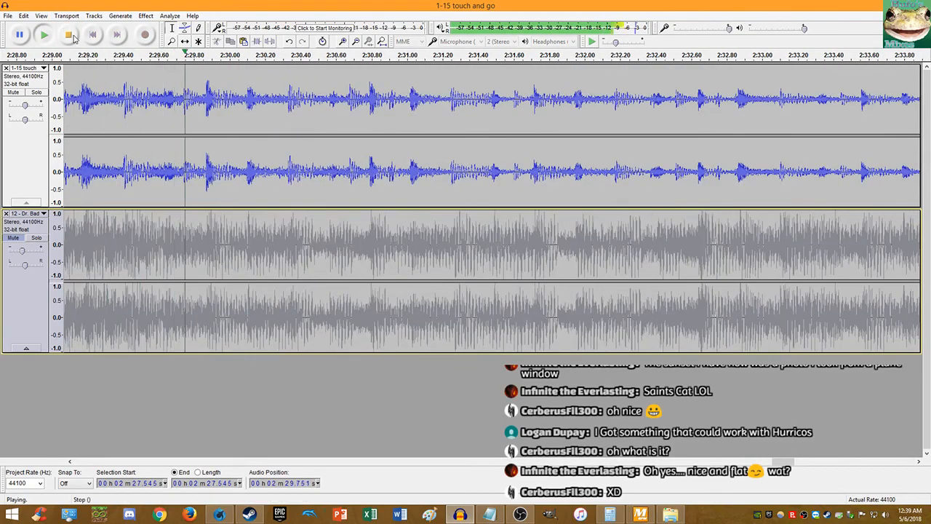
click(68, 35)
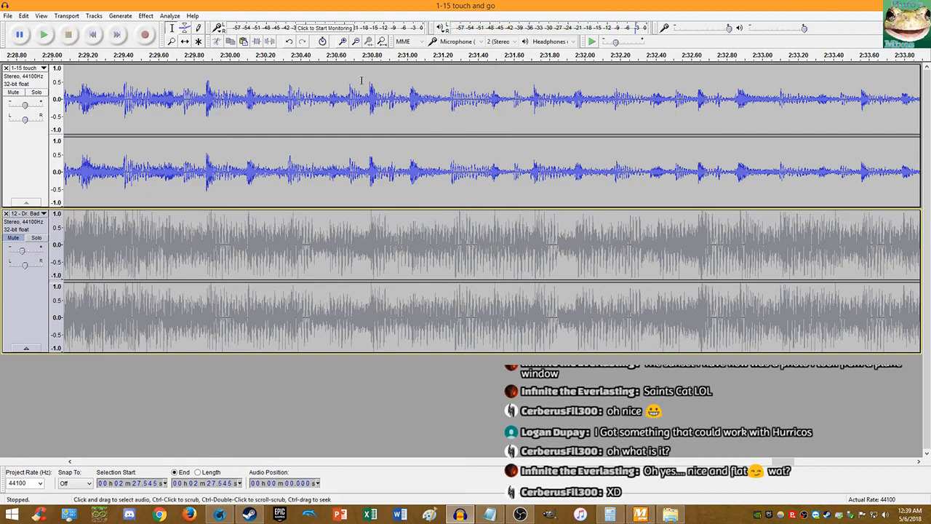
Step: Place the cursor at the beat onset at 2:31.248 in touch and go and rejoin the clips at the 2:27.545 split
scroll(436, 105, up, 5)
scroll(436, 105, up, 9)
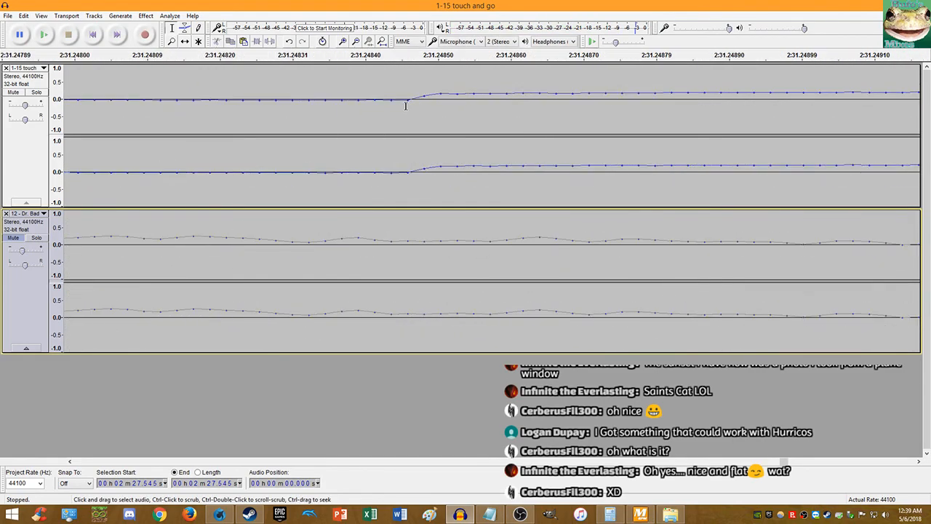
click(393, 100)
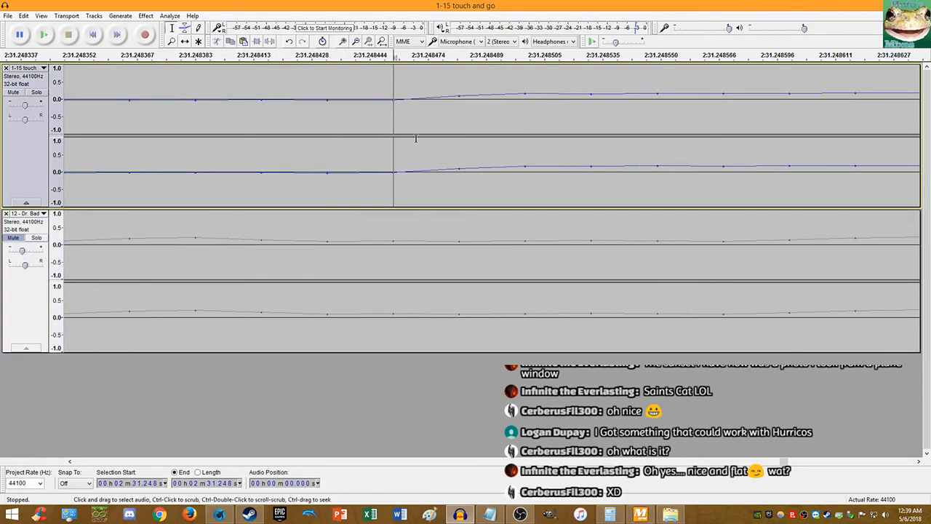
scroll(416, 138, down, 16)
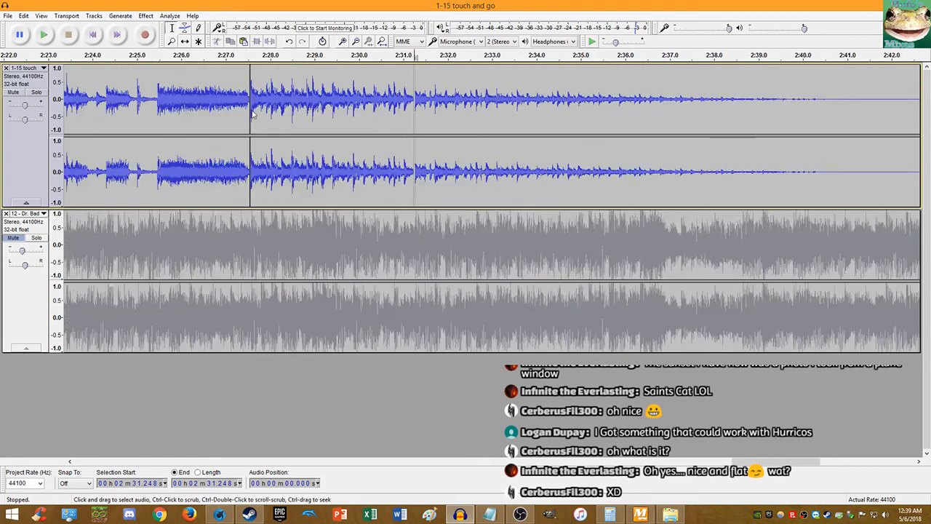
key(alt+Tab)
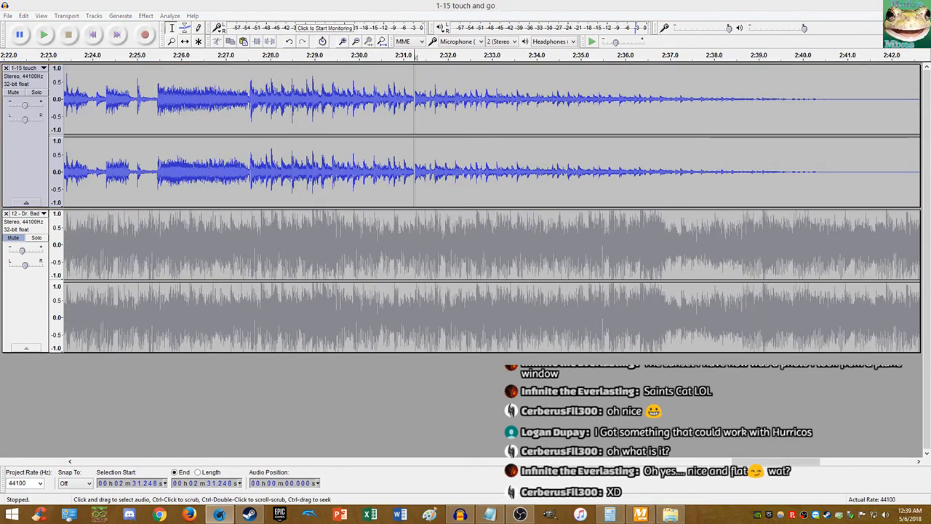
drag(335, 166, 431, 117)
drag(441, 5, 356, 1)
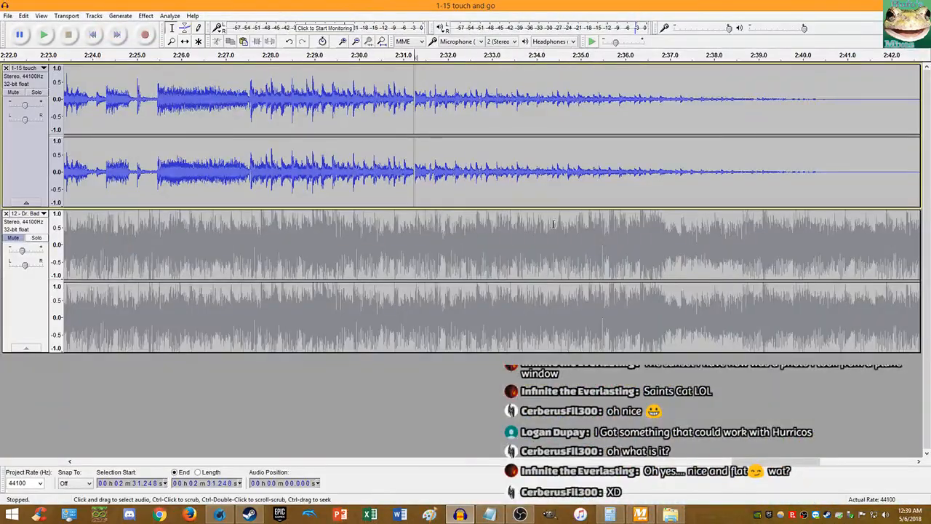
click(219, 514)
drag(348, 115, 930, 138)
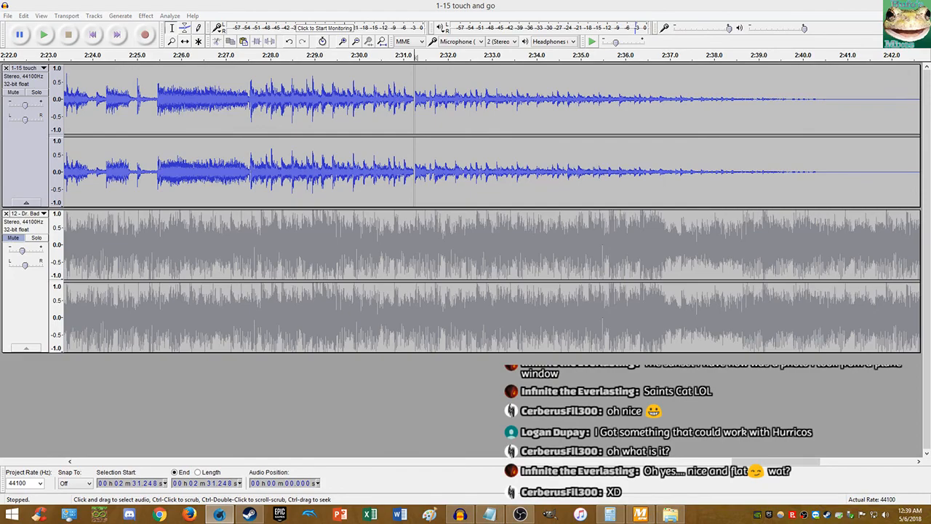
click(358, 3)
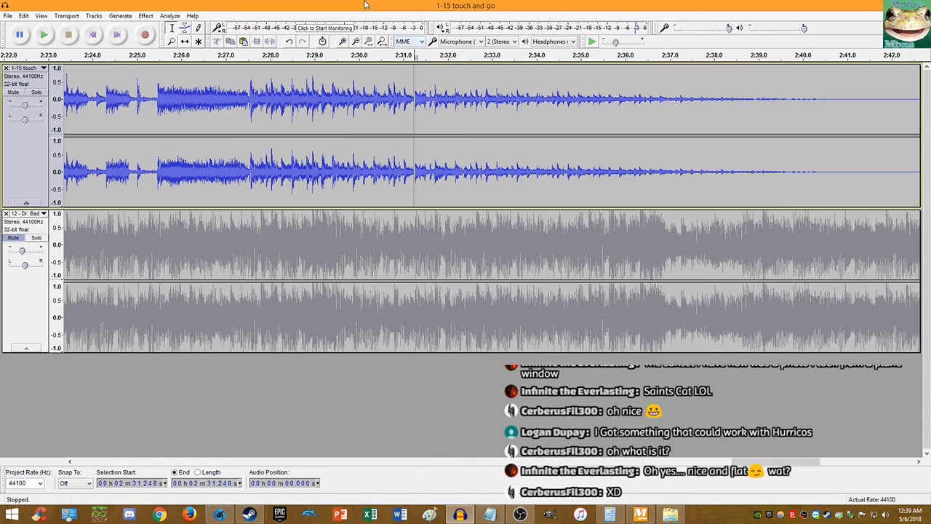
Step: Fit the full length of both tracks in the view
scroll(354, 123, down, 6)
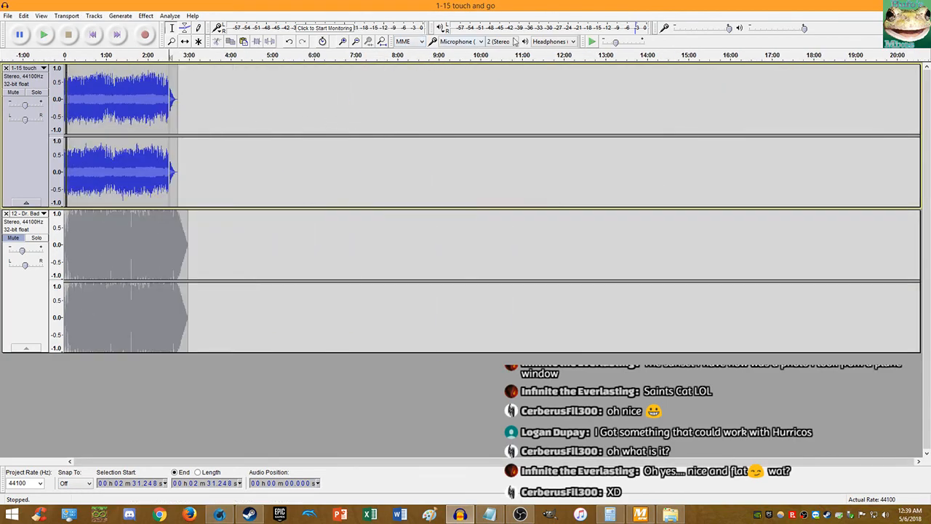
click(381, 42)
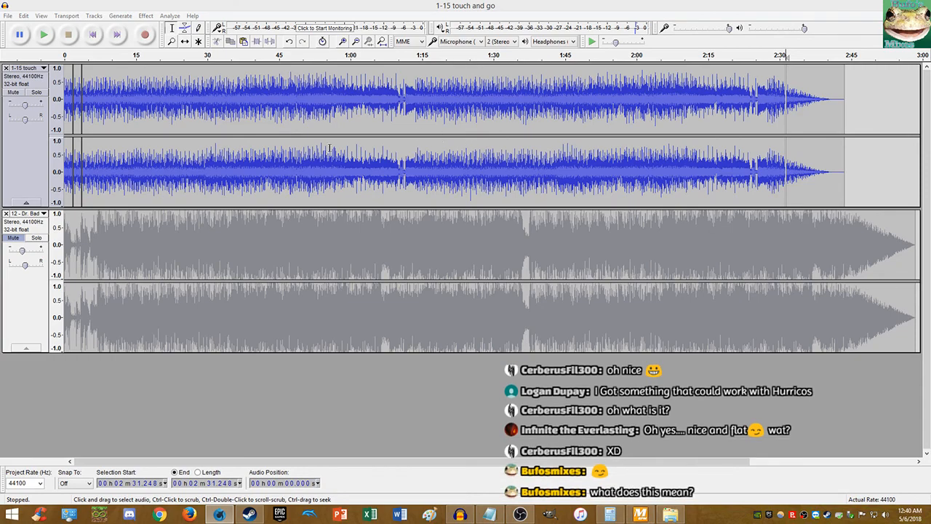
Step: Split Dr. Bad-Boon's Base at 2:31.248 and delete touch and go's ending from that same point
click(80, 215)
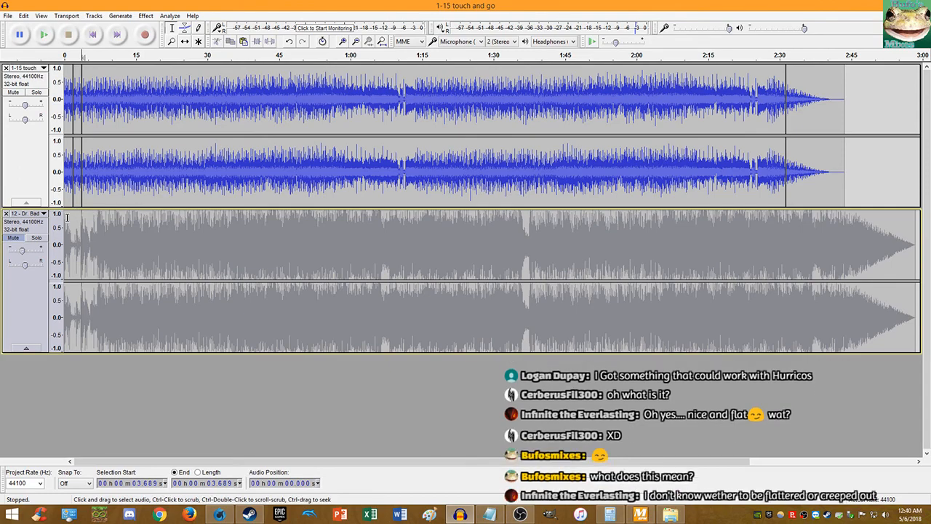
click(785, 227)
key(ctrl+3)
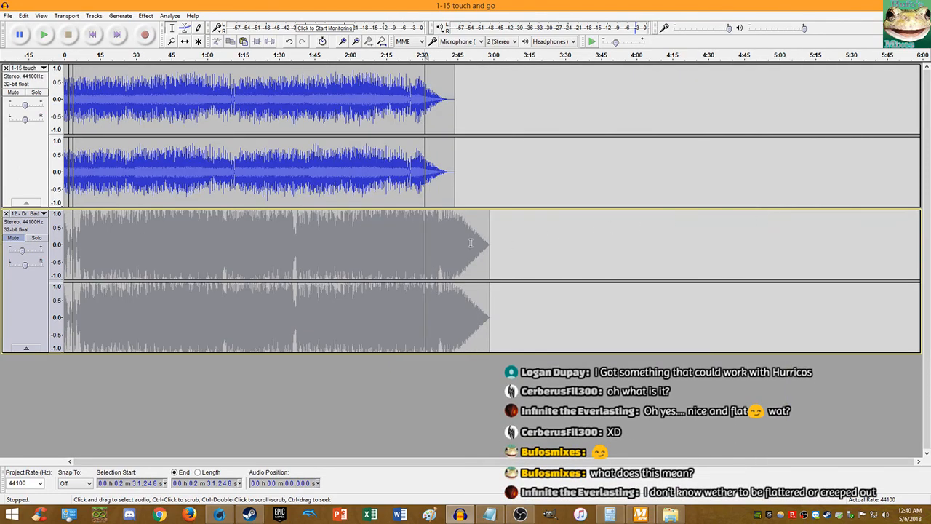
double_click(451, 96)
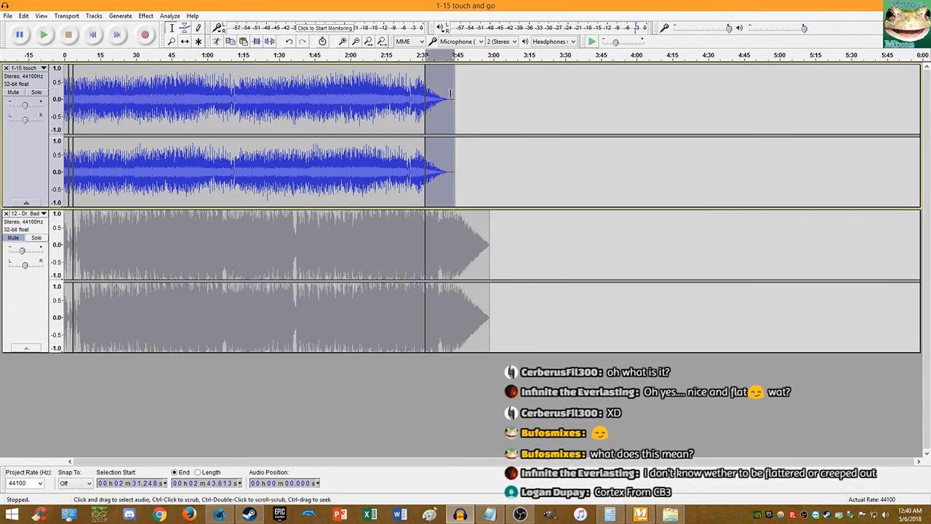
key(Delete)
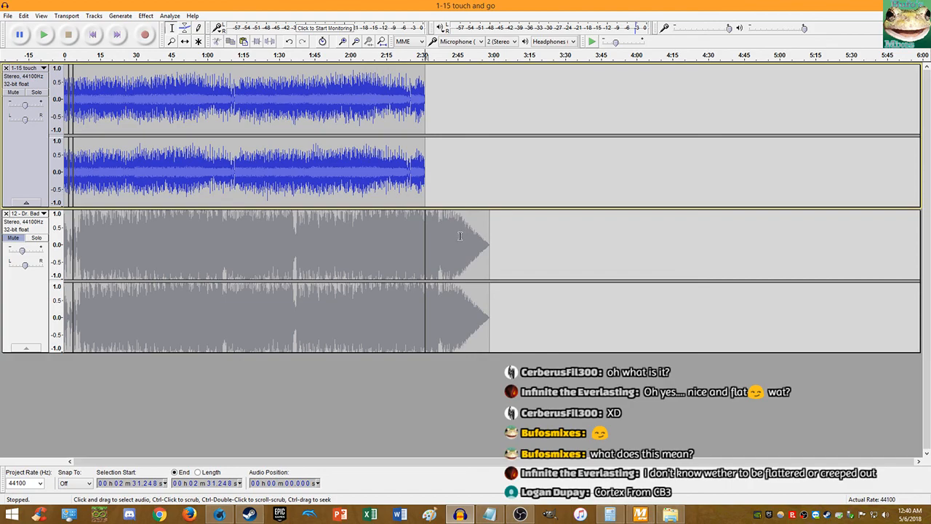
key(Delete)
key(Delete)
click(528, 258)
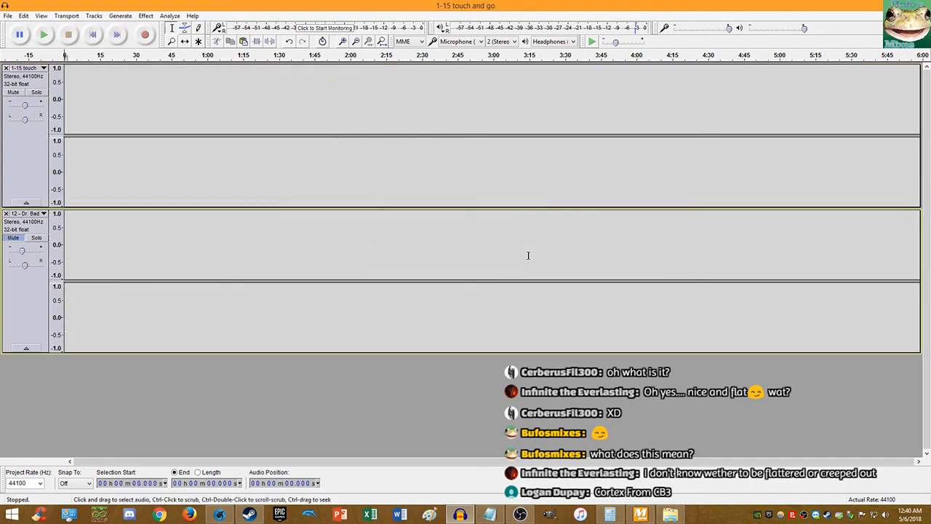
key(ctrl+z)
Step: Delete the part of Dr. Bad-Boon's Base that follows the 2:31.248 split
double_click(483, 254)
key(Delete)
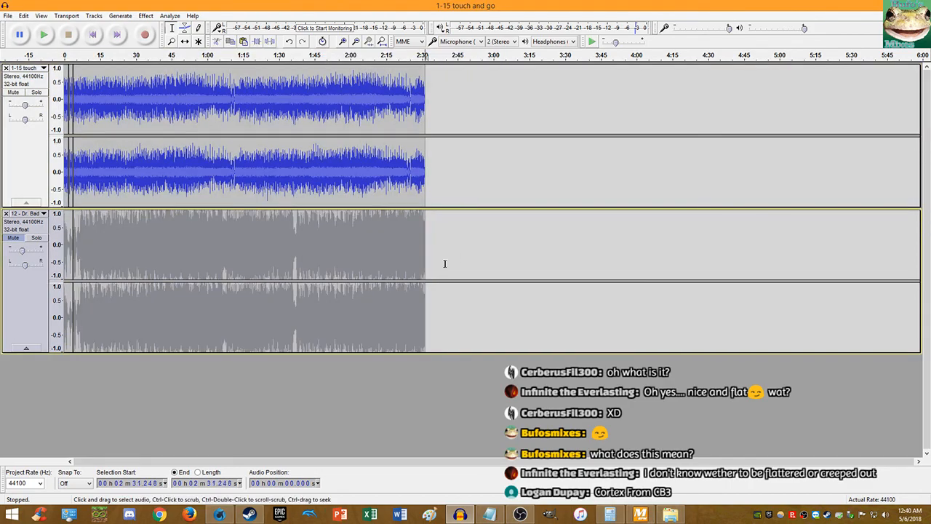
Step: Copy touch and go's clip from 3.689 seconds to 2:31.248 and paste it directly after its end
click(92, 34)
double_click(157, 183)
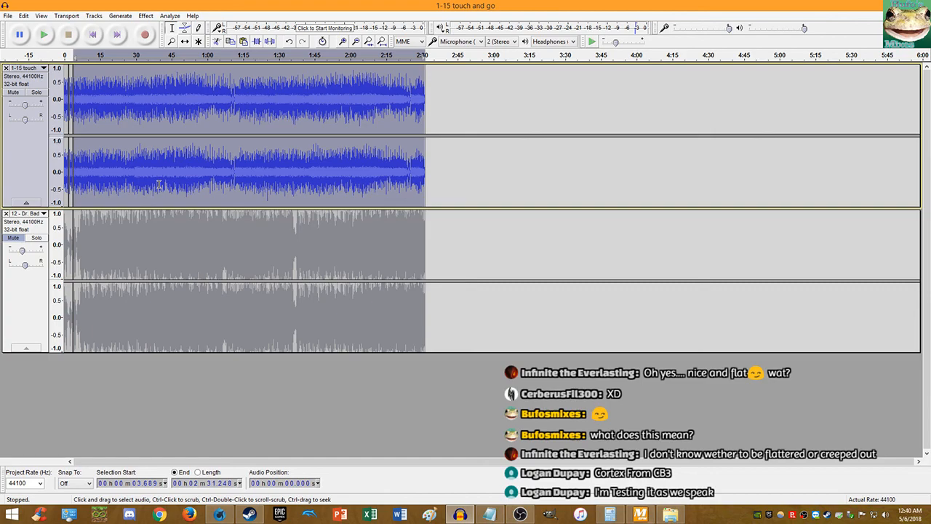
key(Right)
key(ctrl+v)
Step: Copy the same 3.689-second to 2:31.248 section of Dr. Bad-Boon's Base, paste it at 2:31.248, and unmute the track
double_click(153, 245)
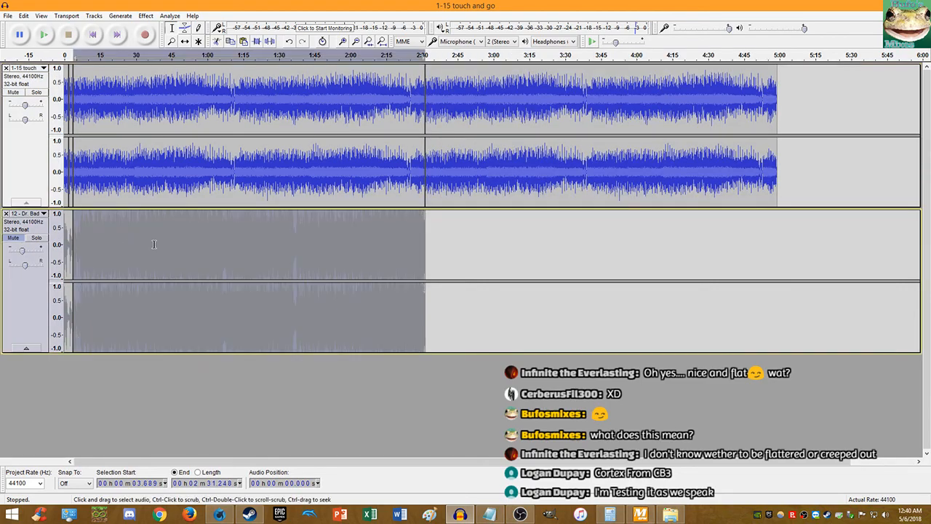
click(392, 227)
click(429, 227)
double_click(430, 227)
click(423, 227)
key(ctrl+v)
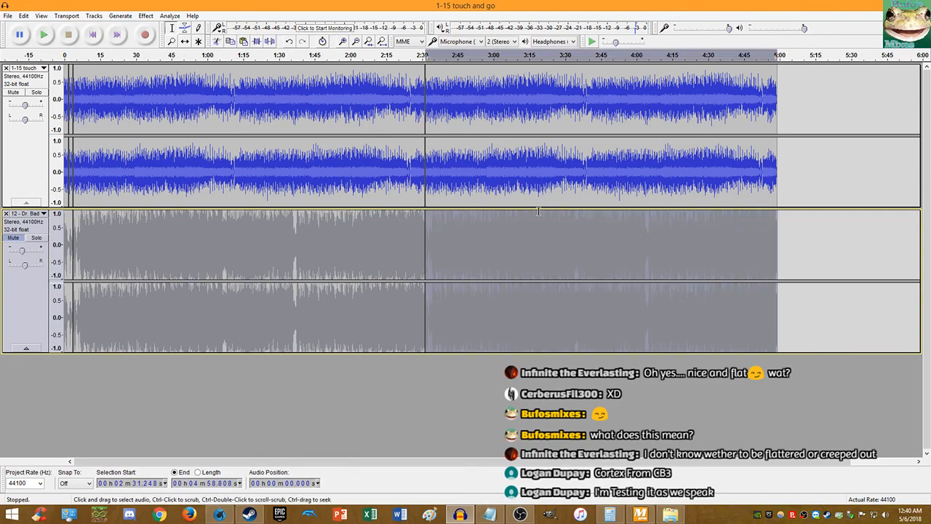
click(13, 237)
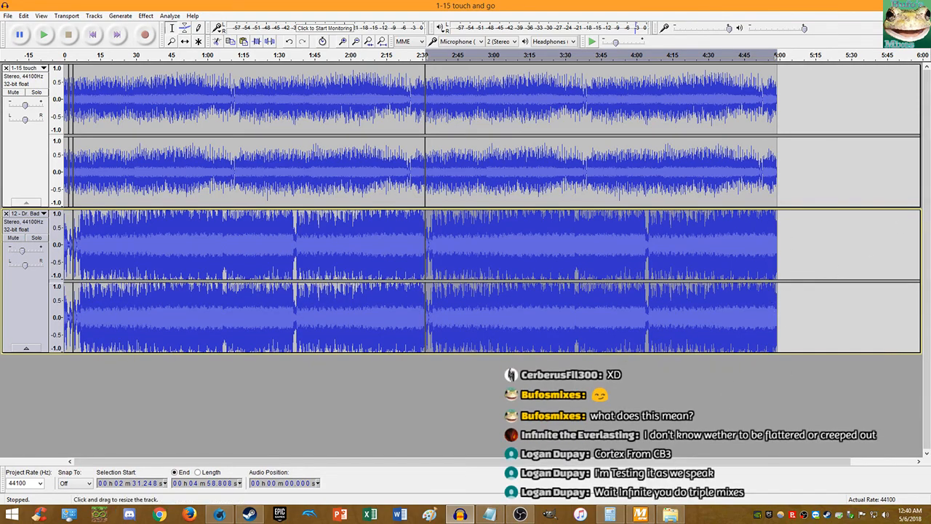
drag(930, 94, 458, 2)
click(610, 514)
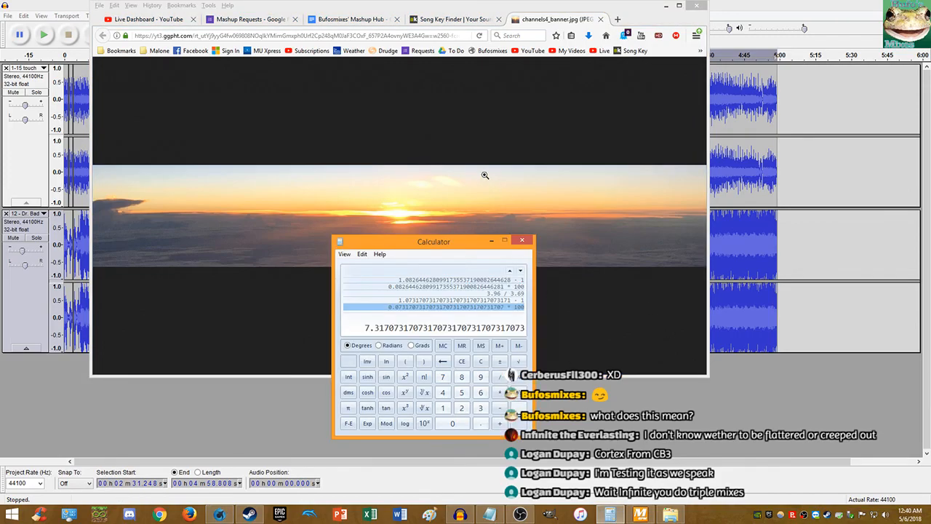
drag(433, 246, 523, 225)
drag(474, 4, 930, 80)
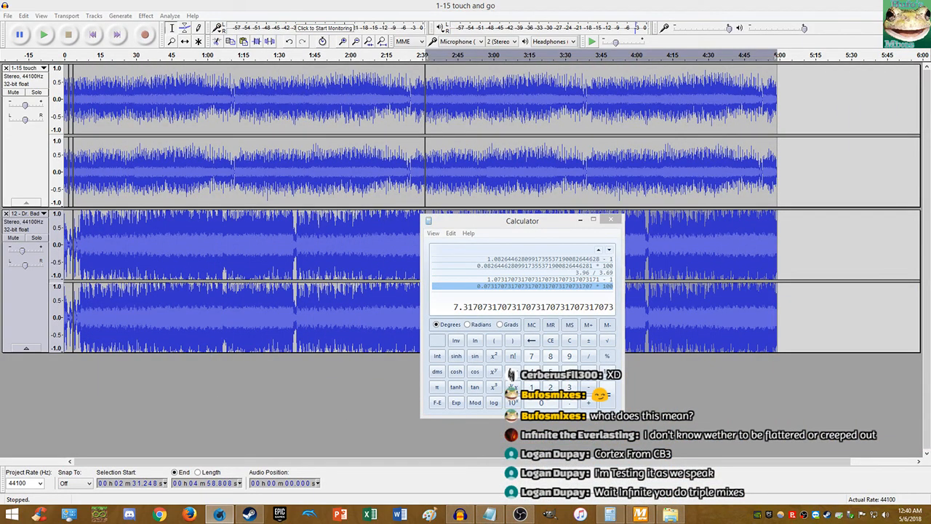
click(328, 4)
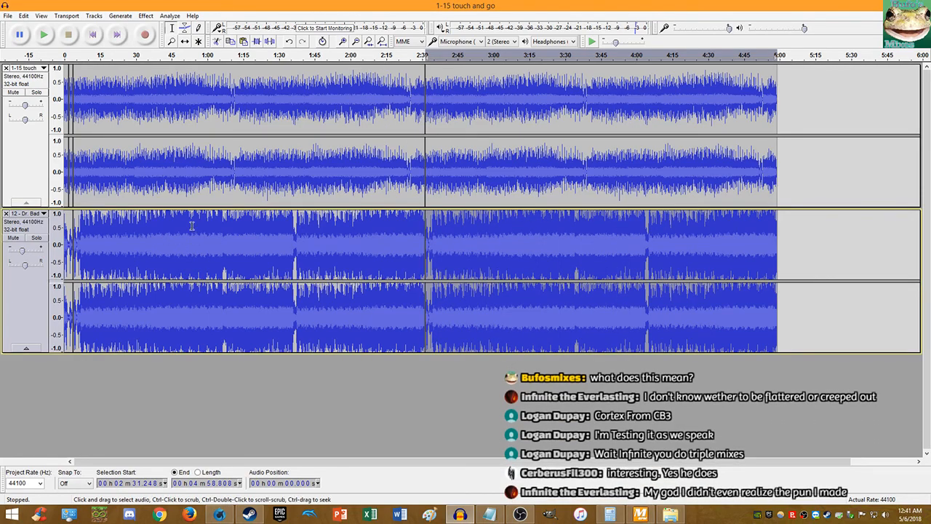
key(alt+Tab)
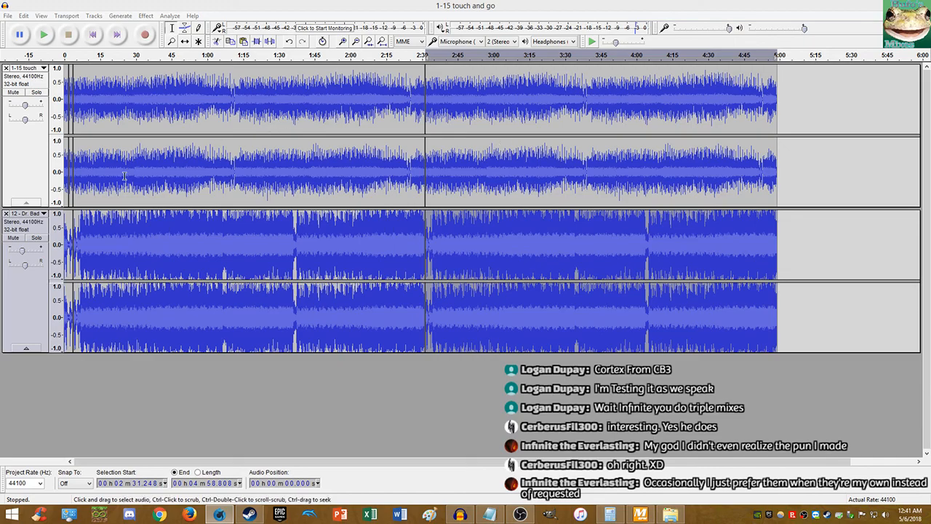
Step: Play both tracks from about 2:25.8 across the 2:31.248 loop join and stop
click(412, 231)
key(space)
scroll(435, 216, up, 3)
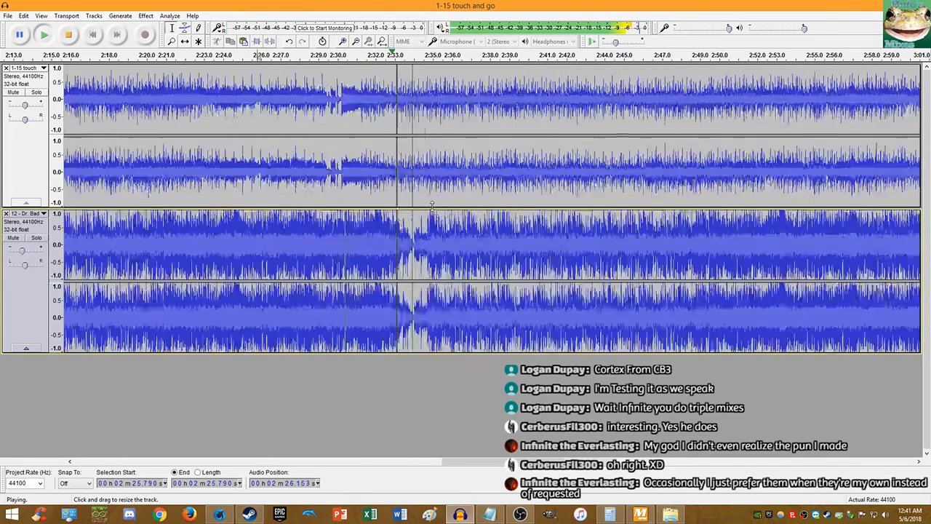
scroll(352, 183, up, 2)
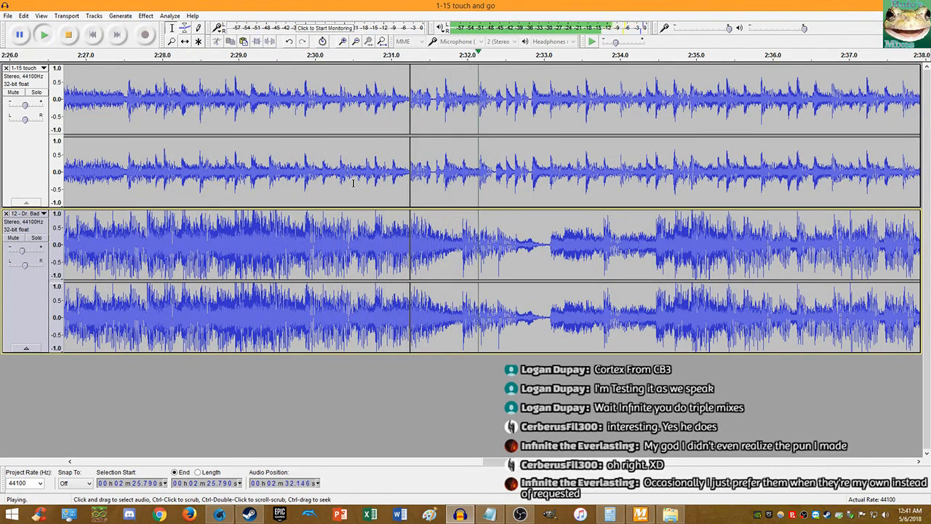
click(70, 35)
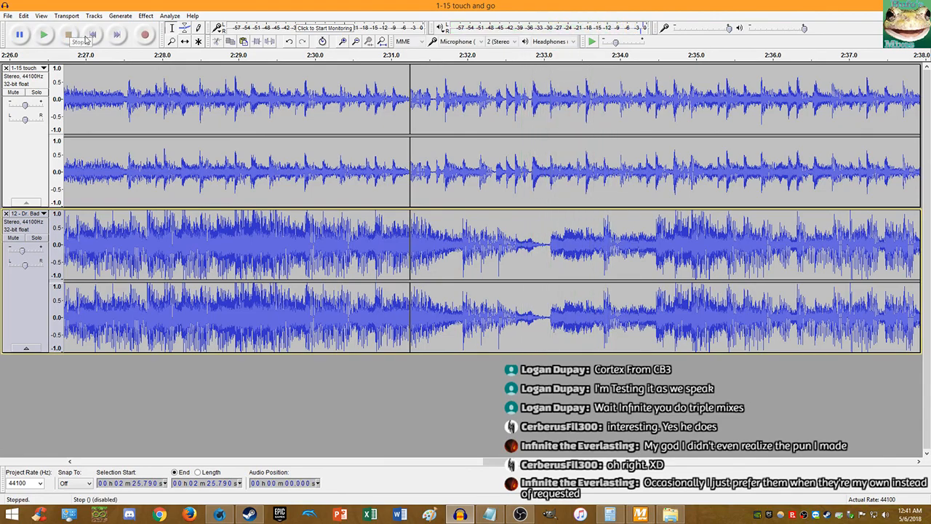
Step: Play from about 6.6 seconds, mute Dr. Bad-Boon's Base to hear touch and go alone, and stop
click(381, 40)
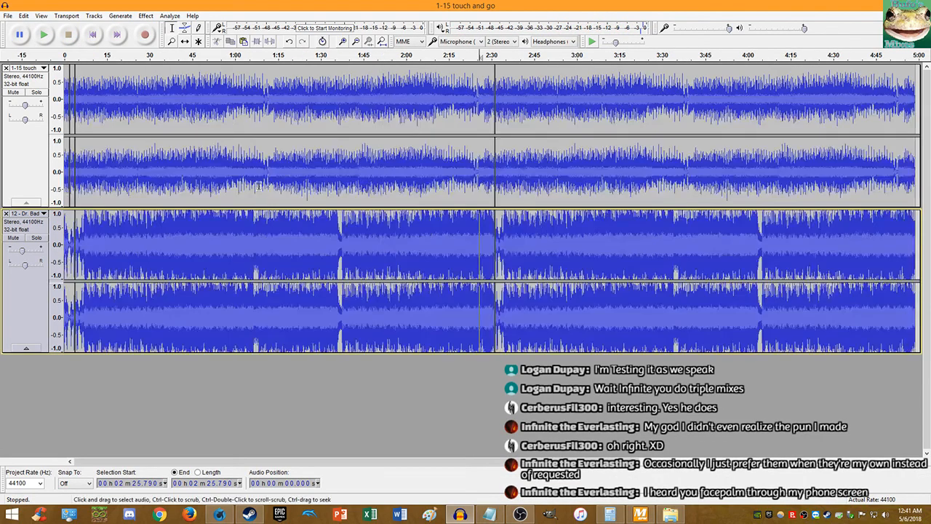
click(83, 201)
key(space)
scroll(85, 202, up, 3)
click(13, 238)
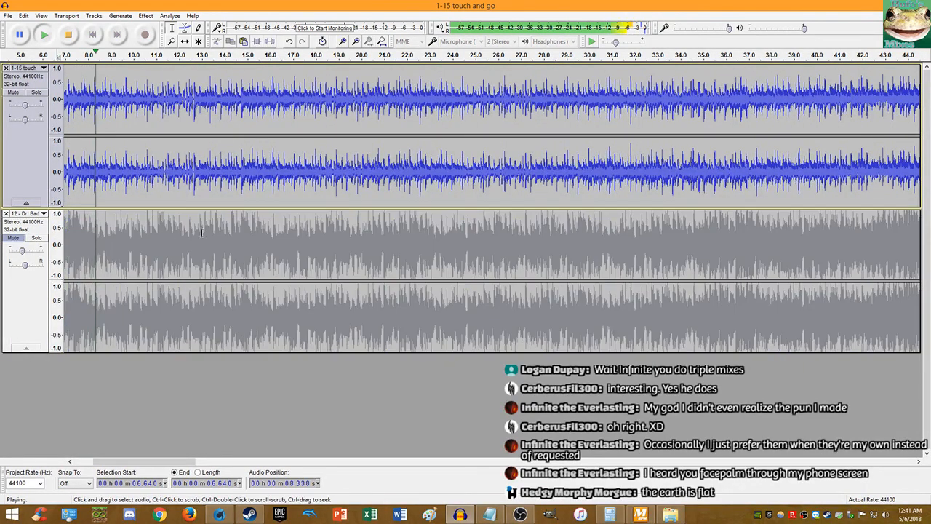
click(68, 35)
key(Home)
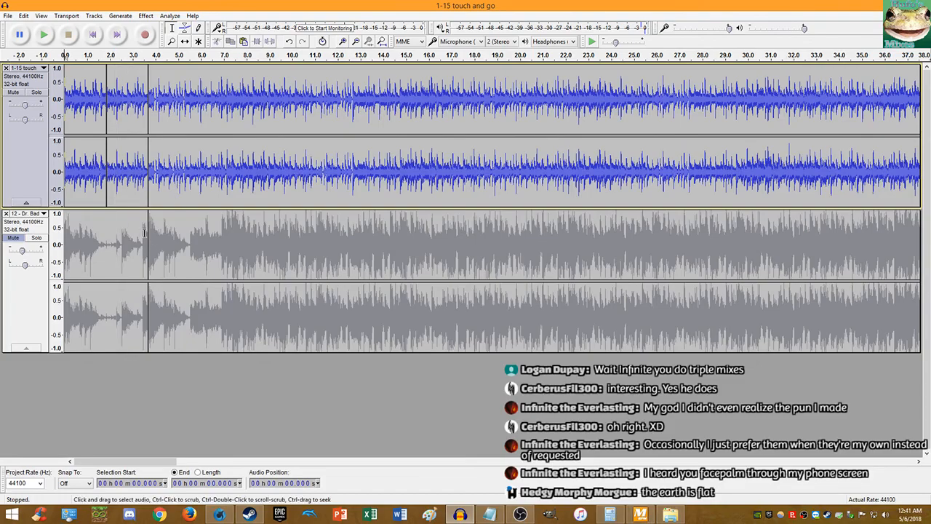
click(145, 233)
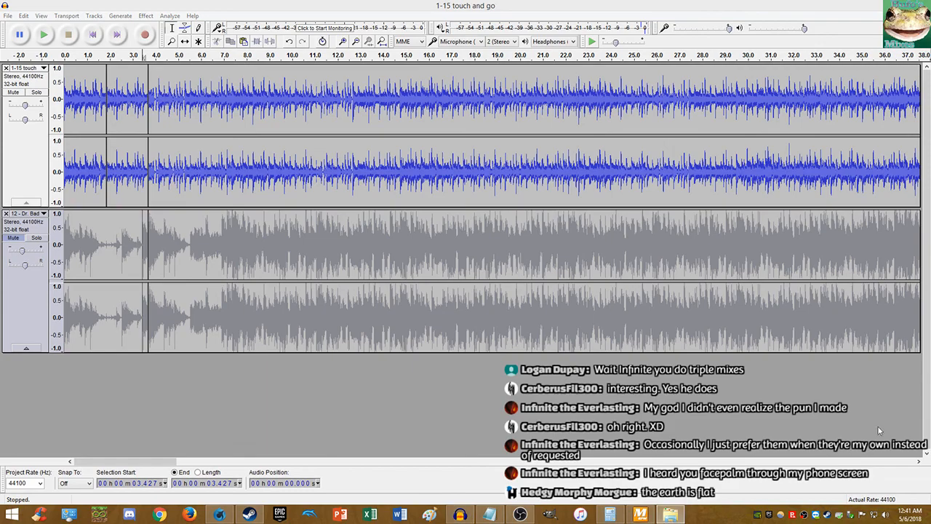
Step: Close the MixMeister BPM Analyzer and its closing dialog
click(652, 516)
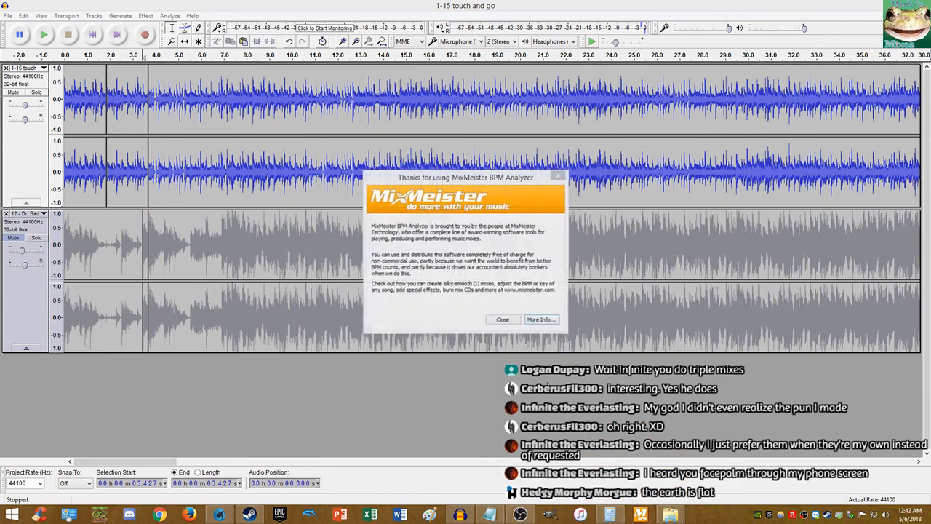
click(499, 314)
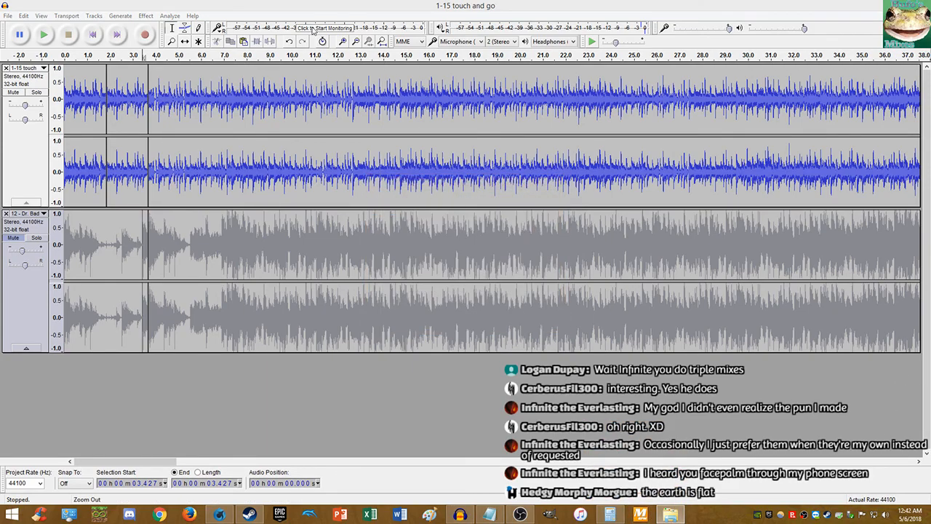
Step: Play touch and go alone from about 3.55 seconds for a few seconds and stop
click(93, 35)
click(149, 253)
key(space)
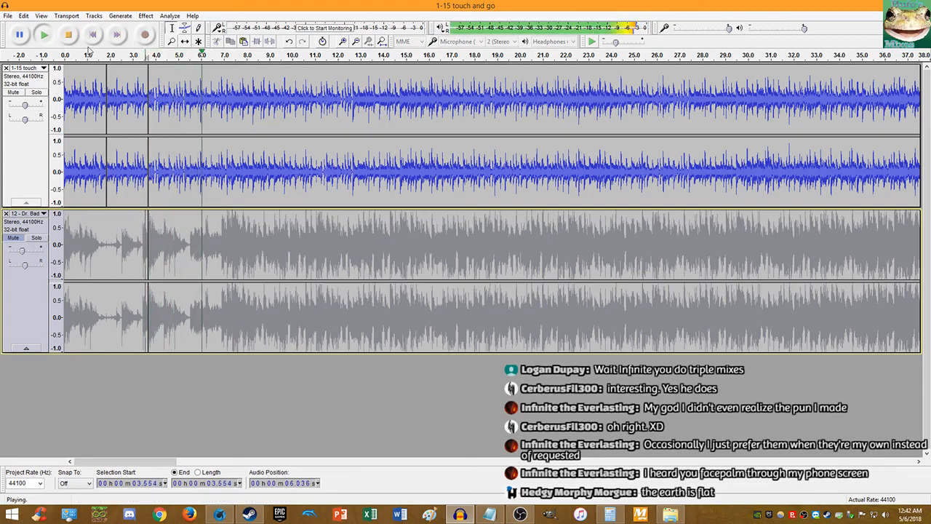
key(space)
Step: Unmute Dr. Bad-Boon's Base, mute touch and go, and play from about 6.56 seconds to locate the beat
click(13, 238)
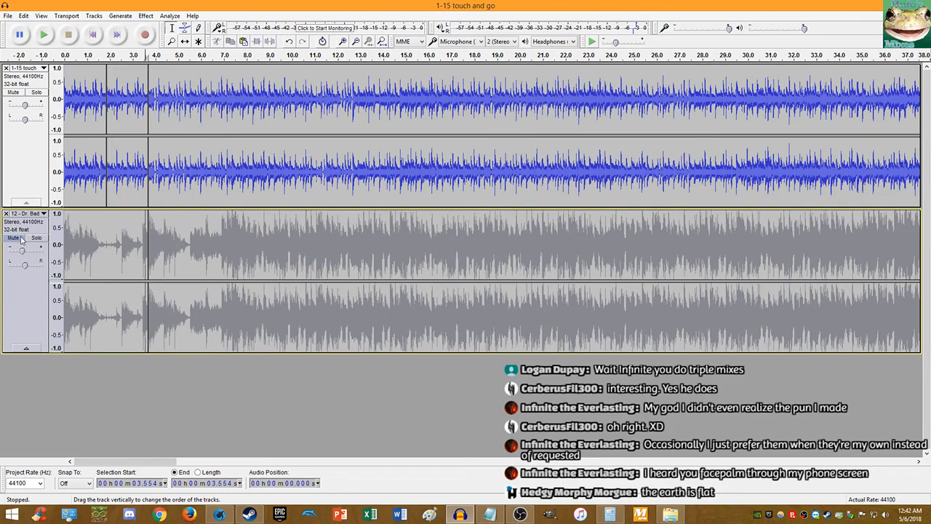
click(13, 92)
click(213, 240)
key(space)
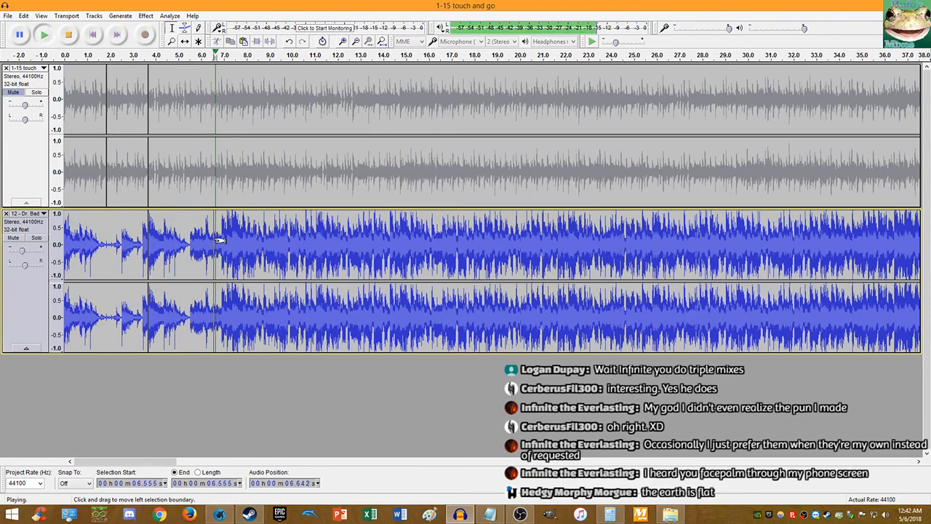
key(space)
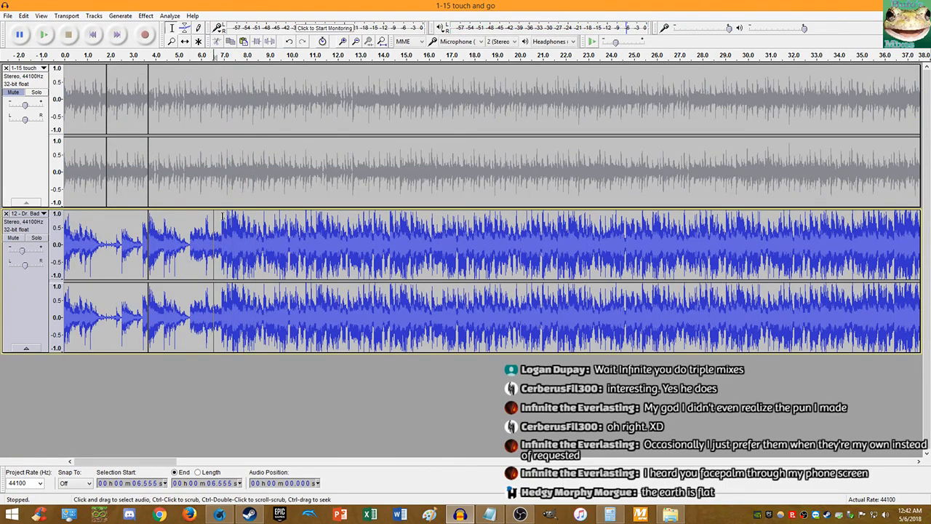
key(space)
scroll(240, 235, up, 1)
scroll(241, 235, up, 2)
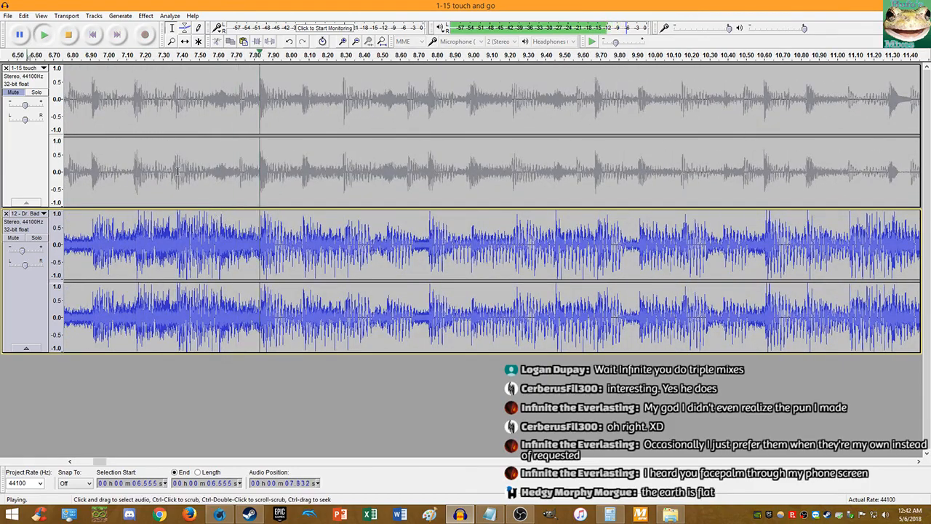
click(67, 34)
Step: Place the cursor at the beat onset at 7.380 seconds in Dr. Bad-Boon's Base
scroll(176, 221, up, 5)
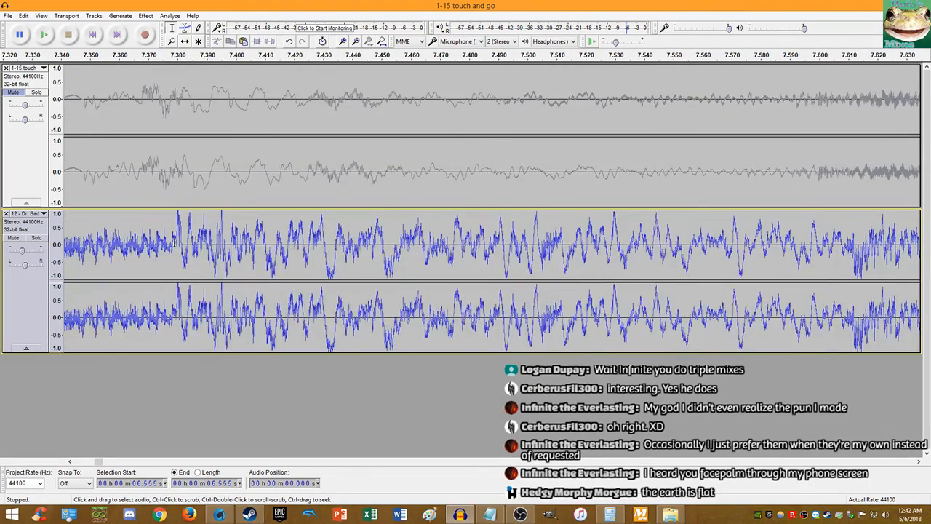
scroll(179, 241, up, 4)
scroll(182, 249, up, 5)
click(183, 246)
scroll(188, 230, down, 7)
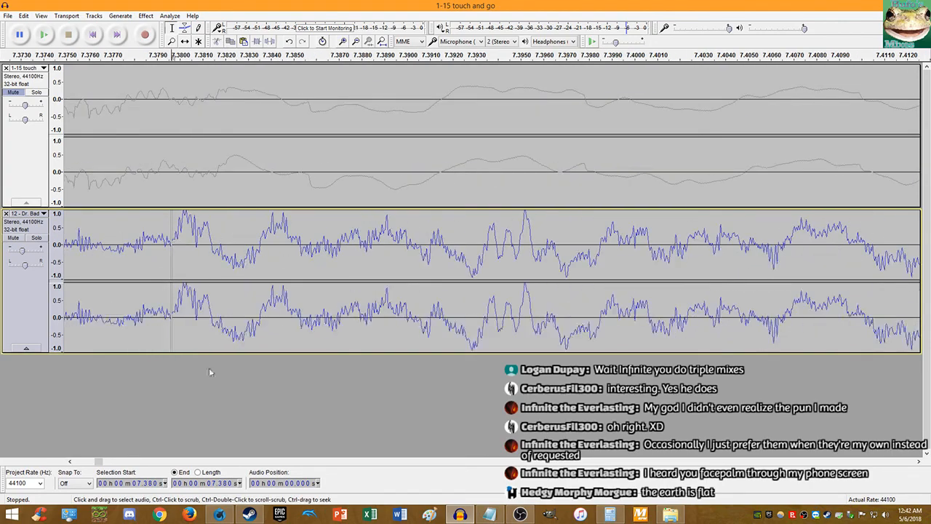
click(218, 514)
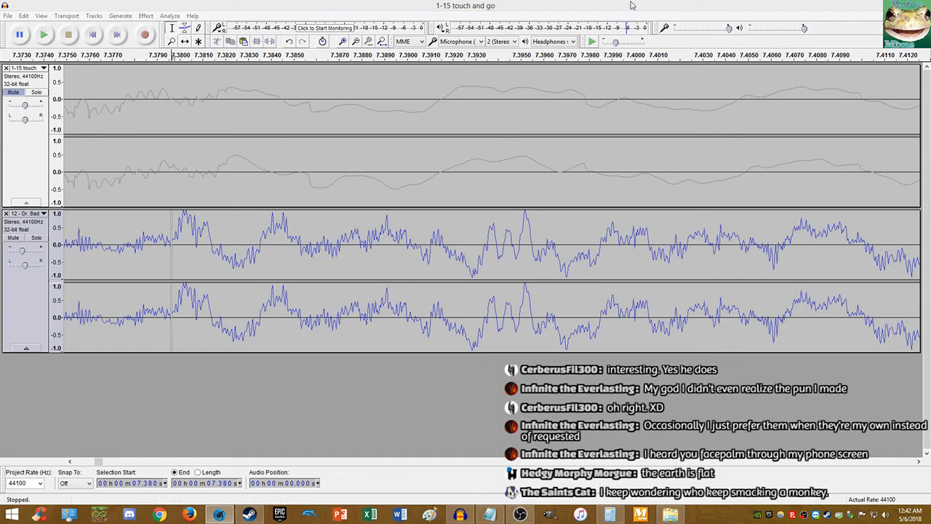
click(114, 9)
scroll(182, 164, down, 4)
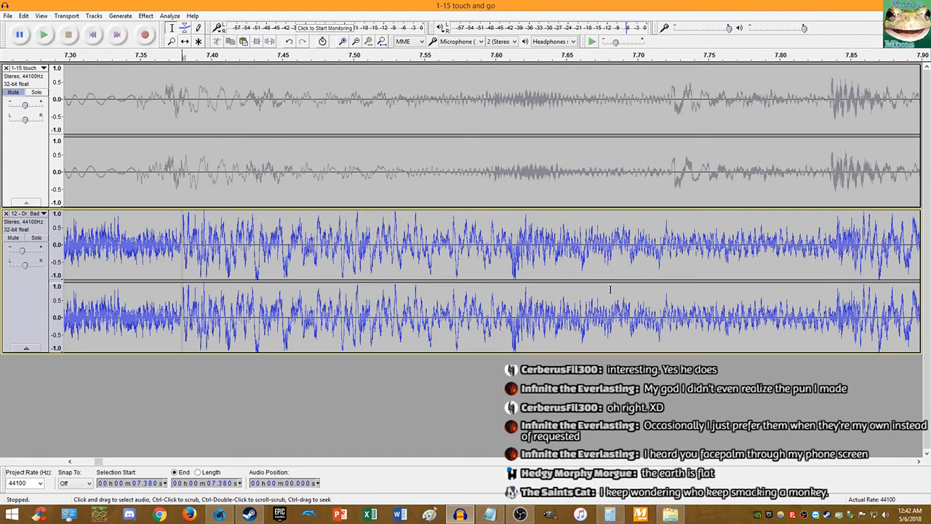
key(alt+Tab)
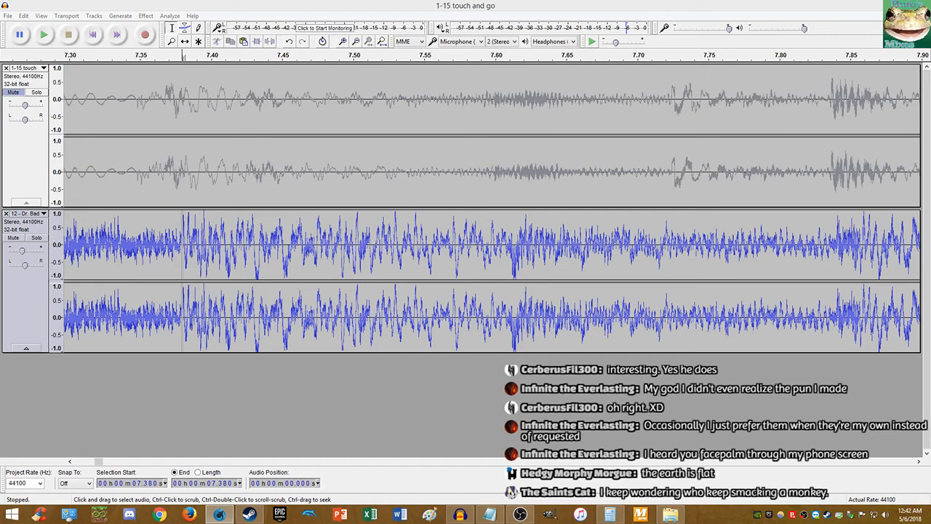
key(alt+Tab)
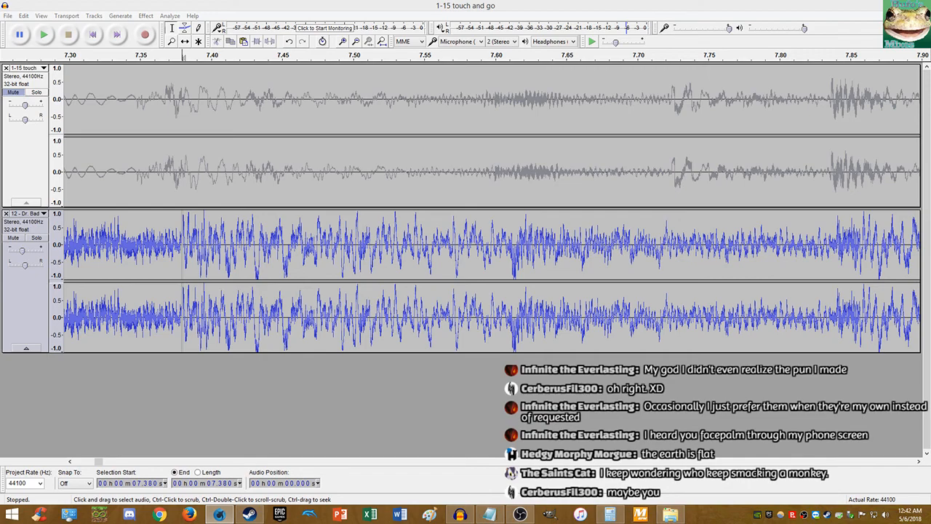
key(alt+Tab)
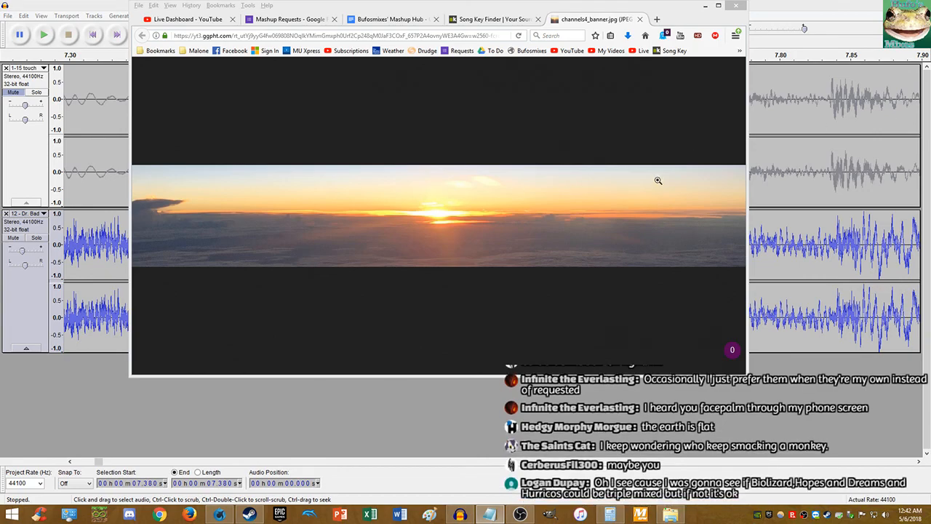
Step: Dismiss the browser window showing the banner image and return to the touch and go project in Audacity
drag(930, 182, 930, 224)
drag(604, 5, 930, 28)
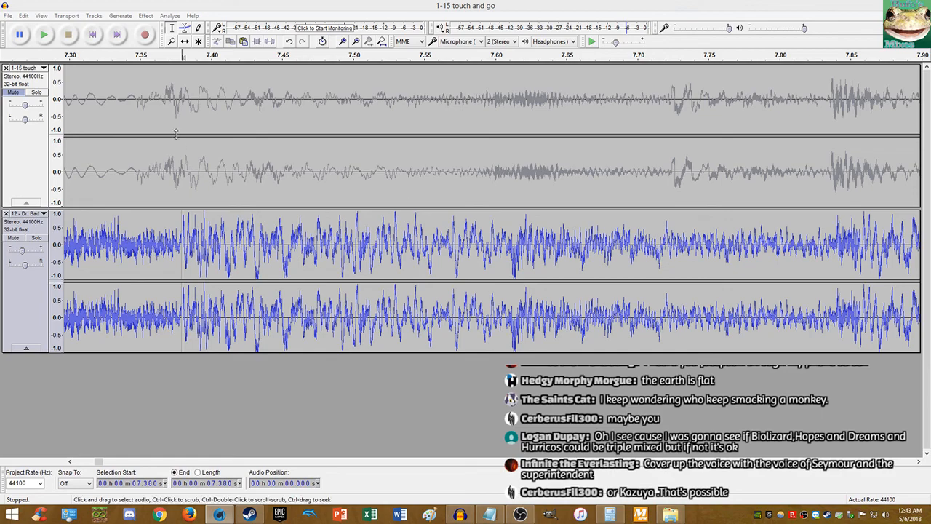
click(182, 3)
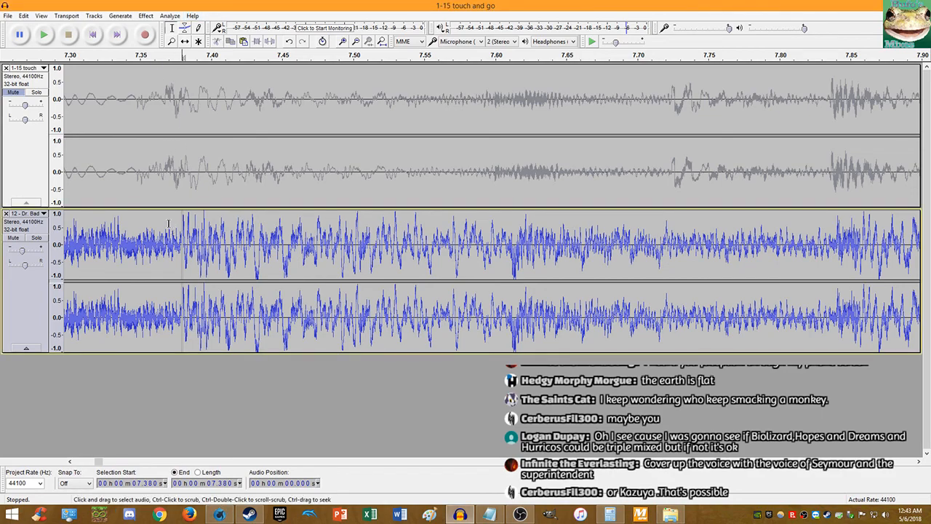
Step: Play Dr. Bad-Boon's Base briefly from 7.380 seconds to check the beat onset, and stop
key(space)
click(70, 33)
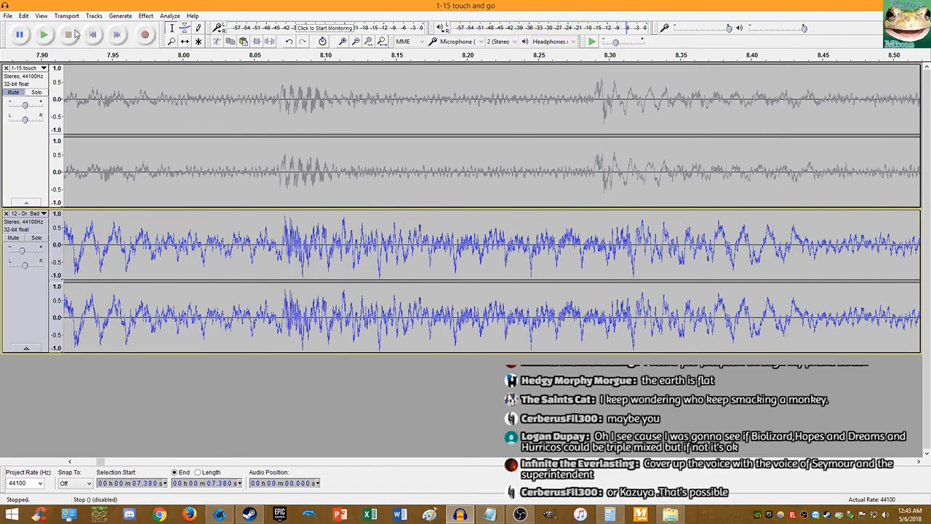
click(41, 38)
key(space)
Step: Split Dr. Bad-Boon's Base at 7.380 seconds and copy the clip from there to 2:31.248
scroll(204, 154, down, 6)
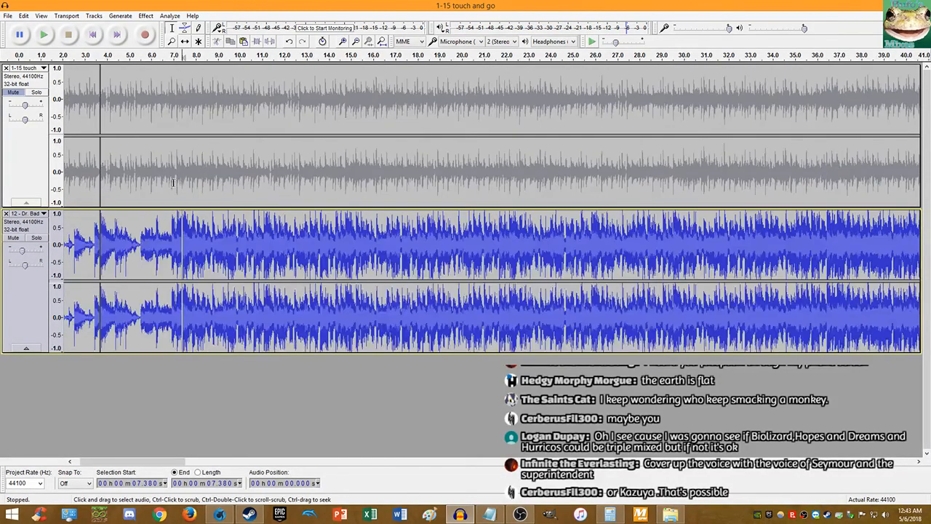
click(176, 186)
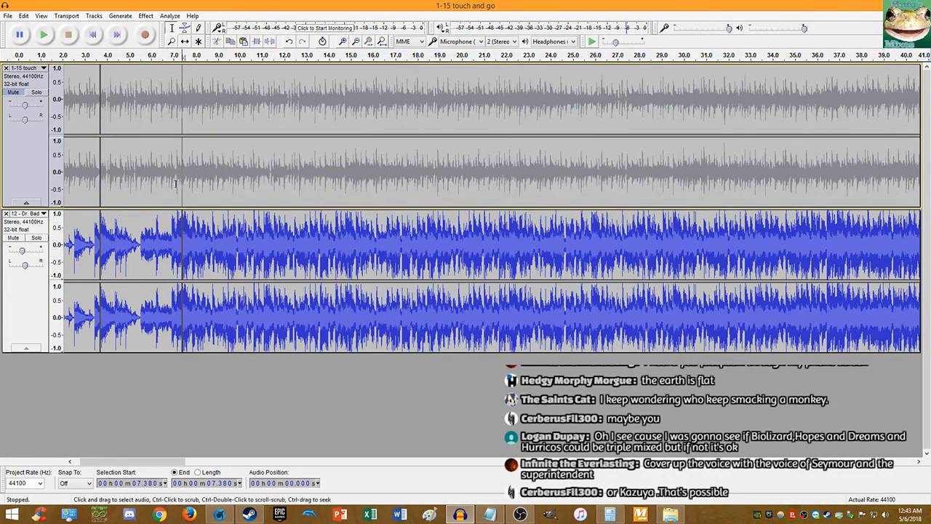
double_click(271, 253)
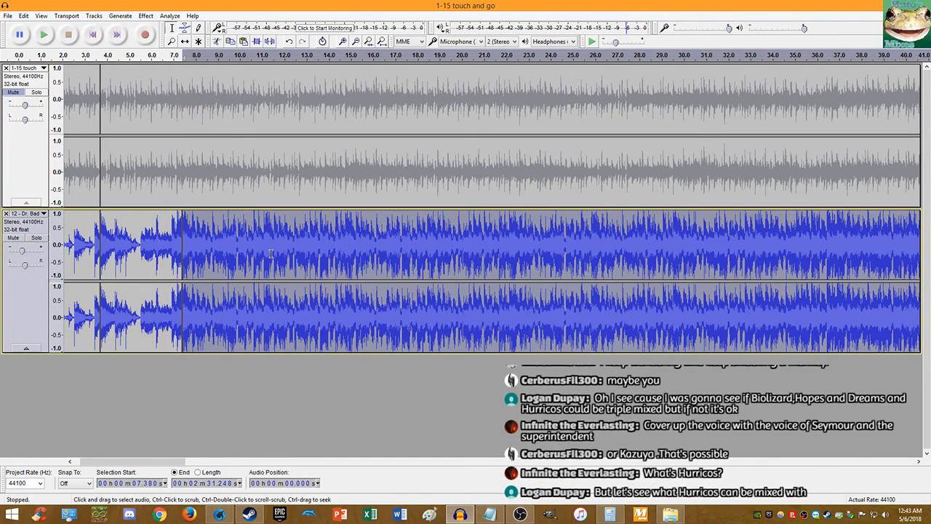
scroll(271, 254, down, 1)
scroll(270, 253, down, 3)
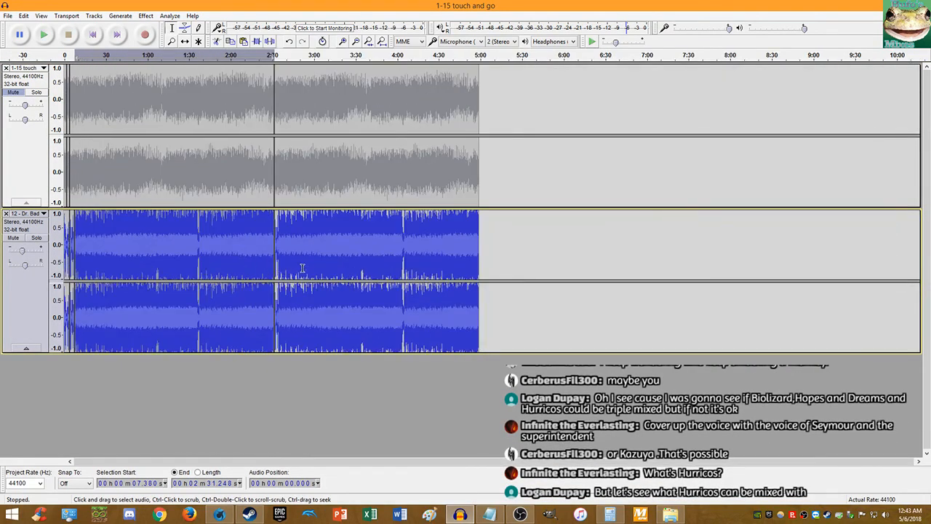
Step: Replace the second pass of Dr. Bad-Boon's Base after 2:31.248 with the copied clip
double_click(294, 248)
key(Delete)
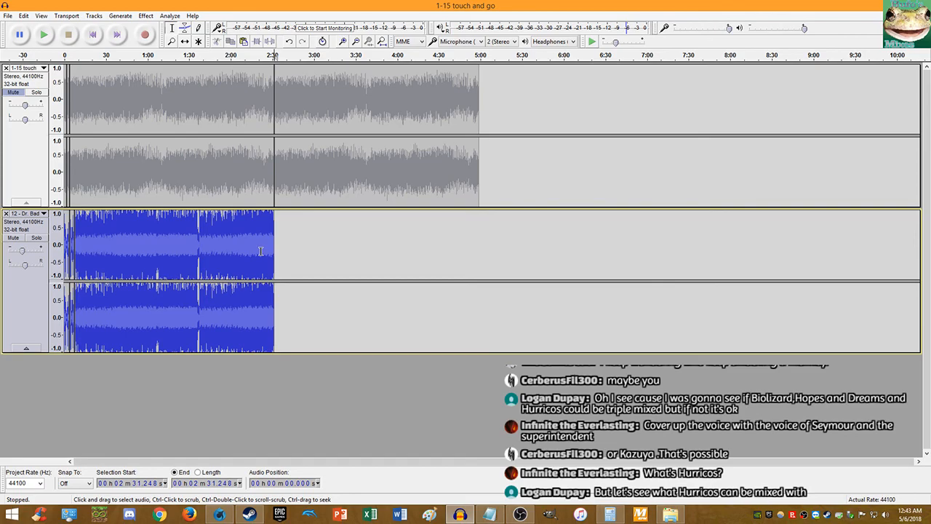
key(ctrl+v)
Step: Play across the loop point from 2:26.102 with touch and go unmuted, and select touch and go's final stretch from 4:55.117 to 4:58.808
click(267, 243)
key(space)
scroll(277, 246, up, 4)
click(15, 93)
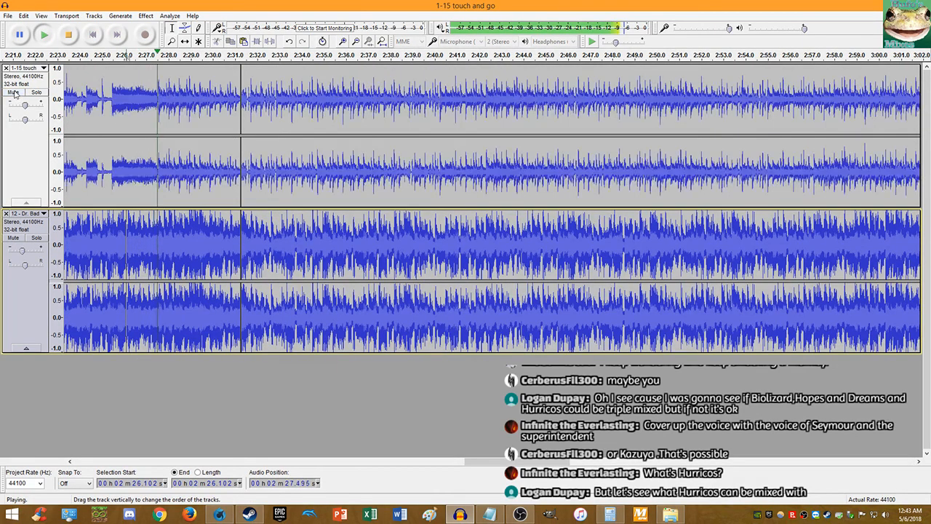
scroll(258, 122, up, 2)
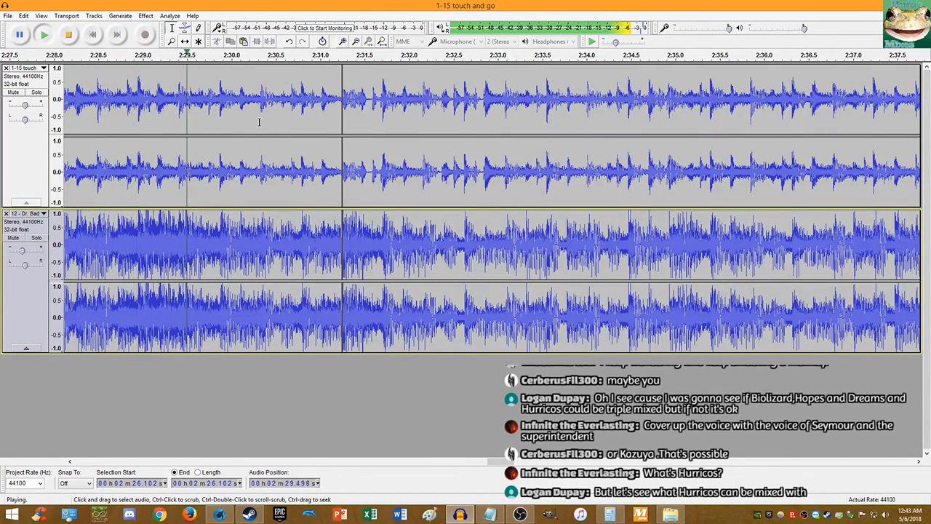
scroll(348, 116, up, 1)
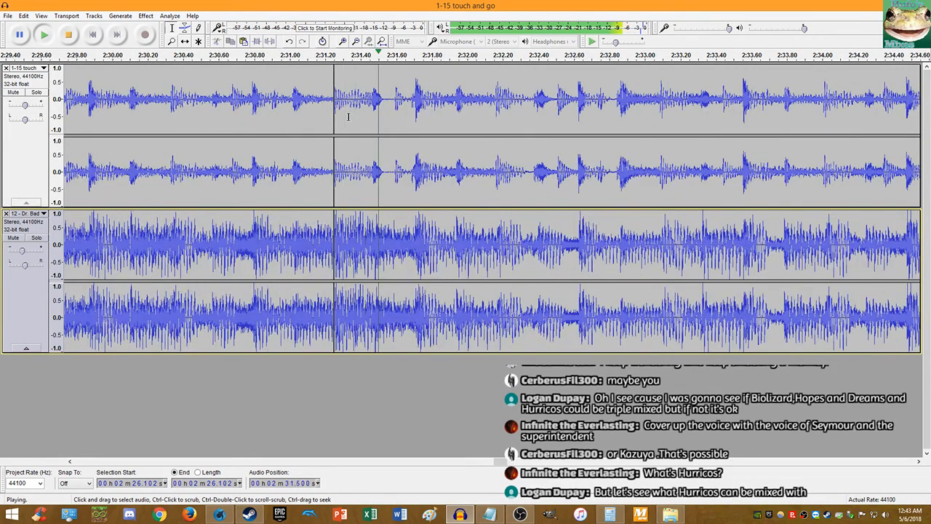
scroll(380, 121, down, 6)
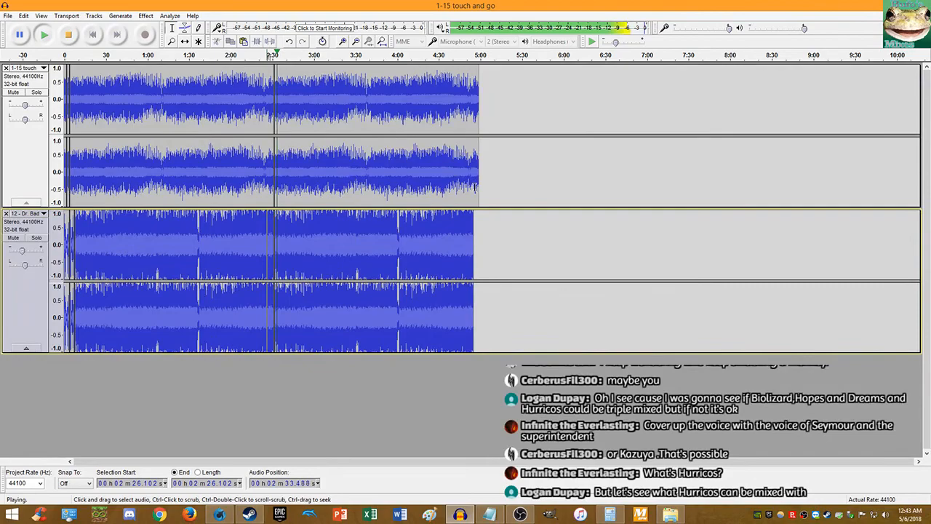
mouse_move(474, 187)
mouse_down()
mouse_move(485, 198)
mouse_move(478, 200)
mouse_up()
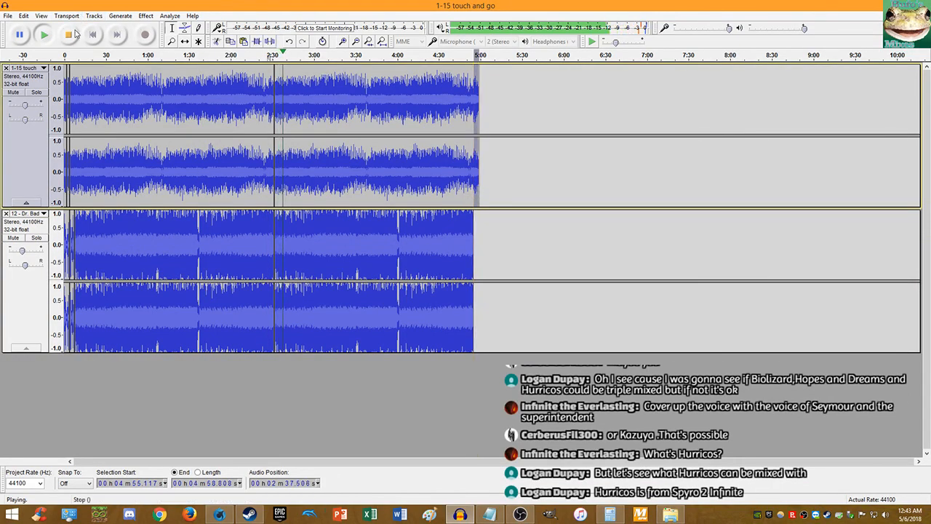
click(71, 34)
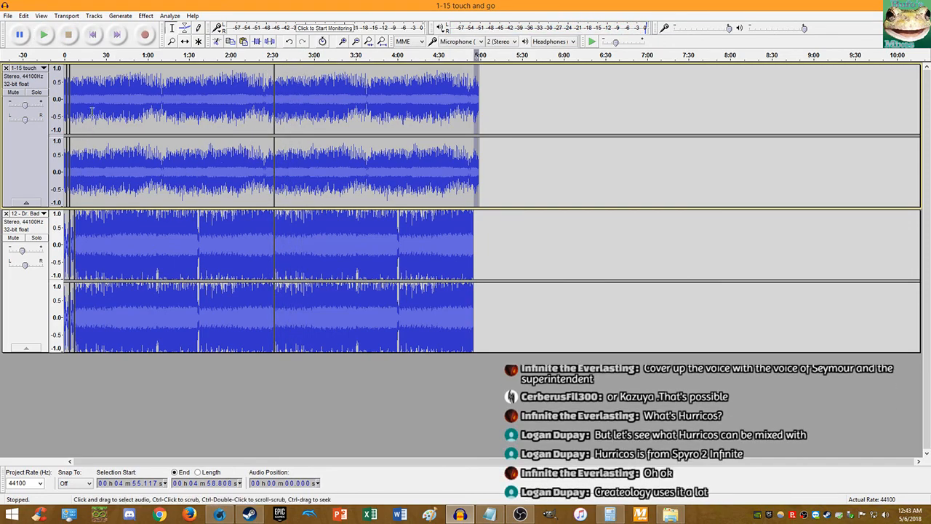
Step: Copy touch and go from 3.689 to 7.380 seconds and paste it onto the end of Dr. Bad-Boon's Base at 4:55.117
click(93, 34)
ctrl+scroll(75, 192, up, 4)
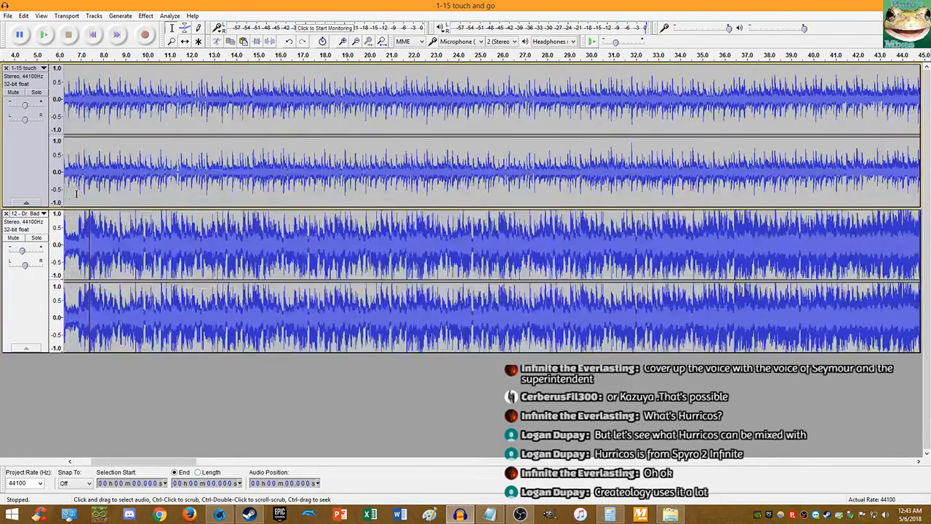
click(89, 195)
drag(90, 193, 7, 194)
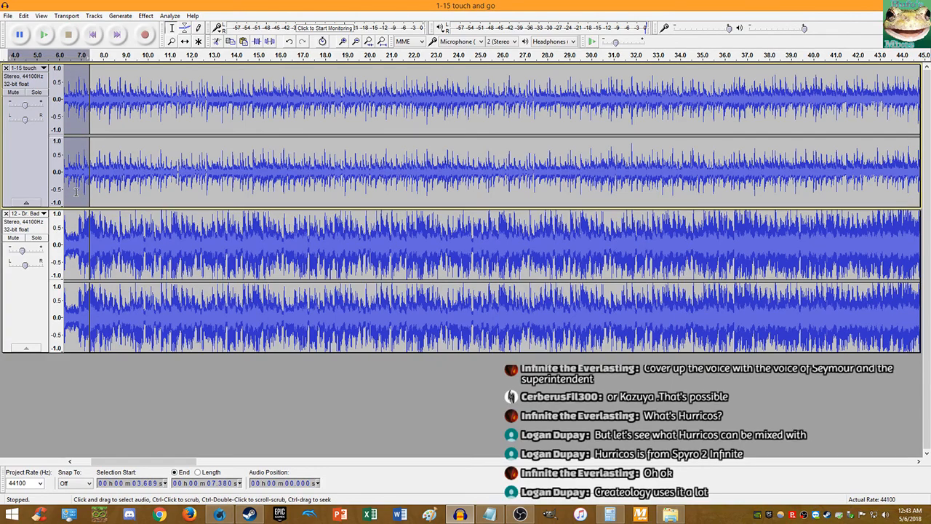
key(End)
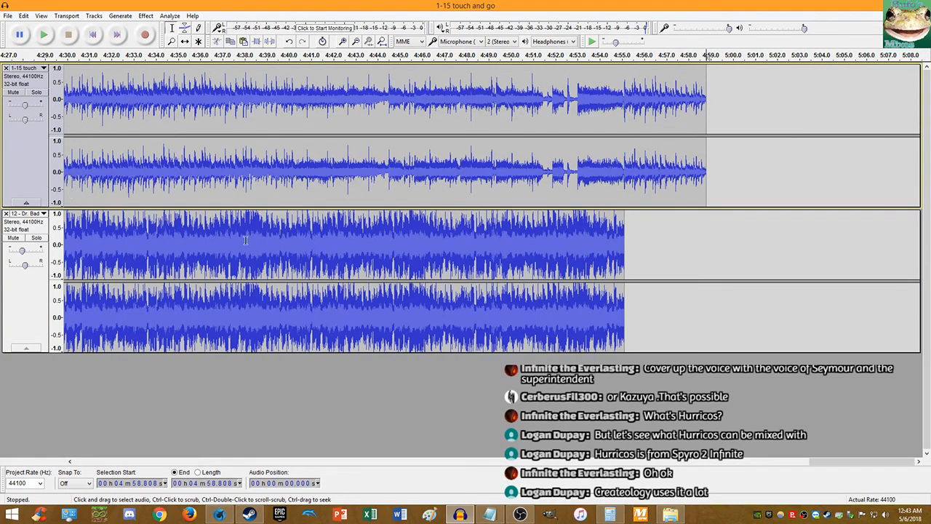
click(624, 227)
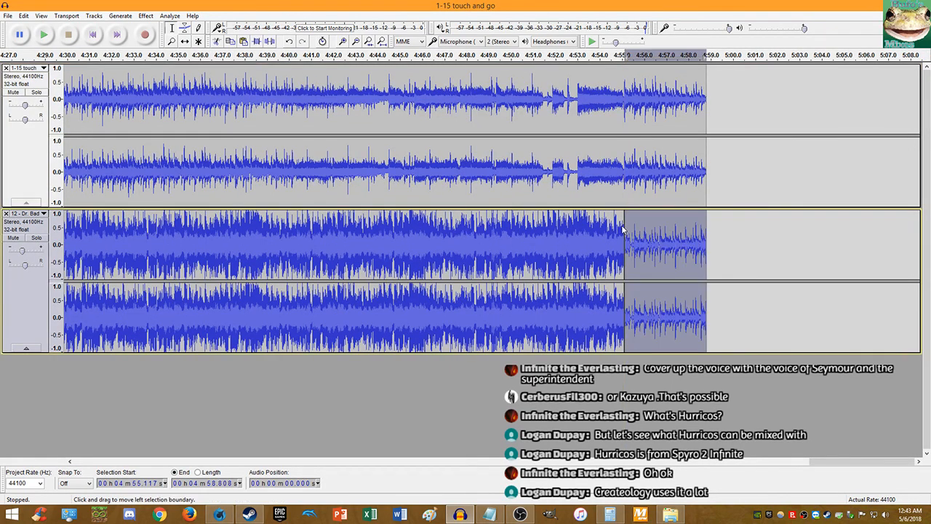
Step: Play both tracks together from 7.034 seconds for a few seconds and stop
click(99, 34)
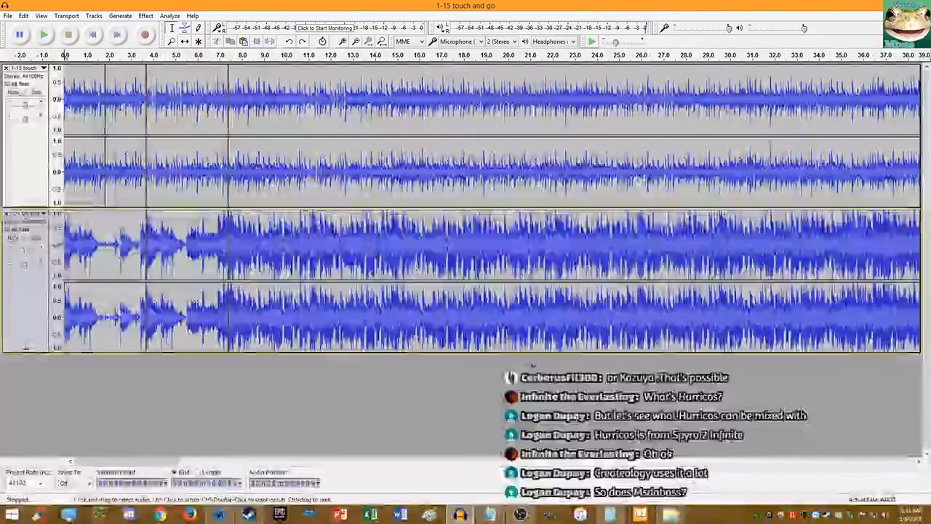
click(142, 231)
key(space)
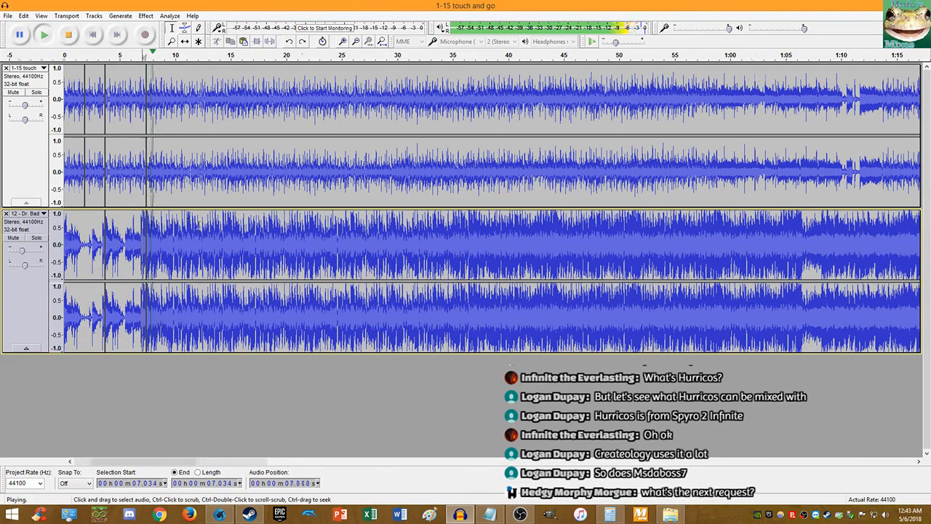
scroll(166, 202, up, 3)
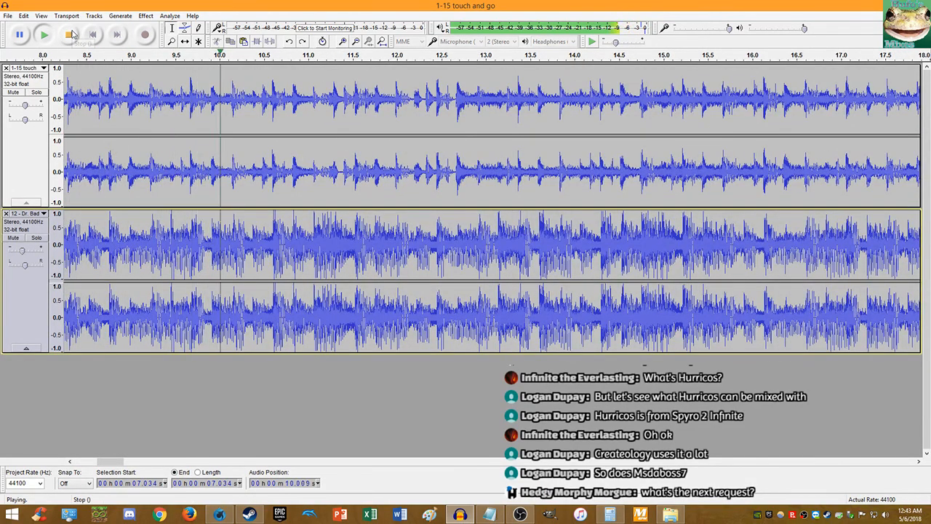
click(73, 35)
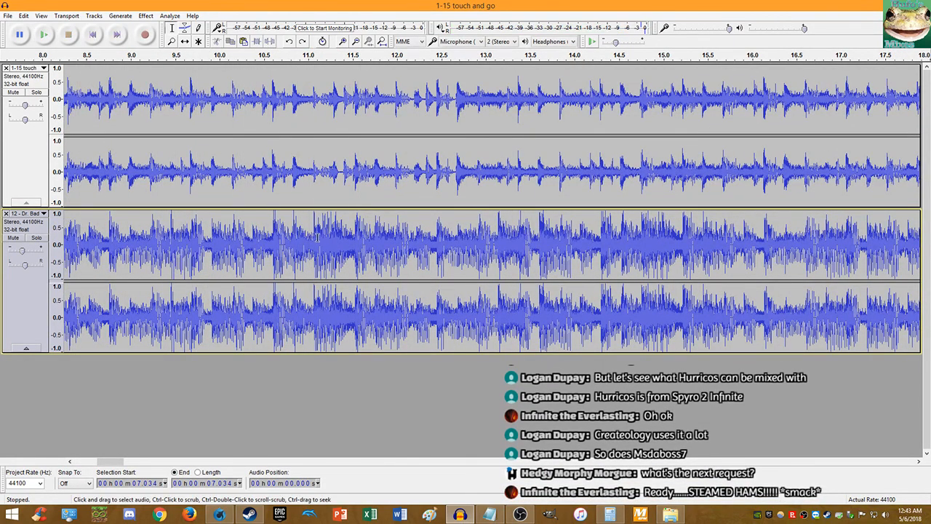
Step: Place the cursor precisely at the beat onset at 11.070 seconds in Dr. Bad-Boon's Base
scroll(314, 237, up, 3)
scroll(320, 240, up, 12)
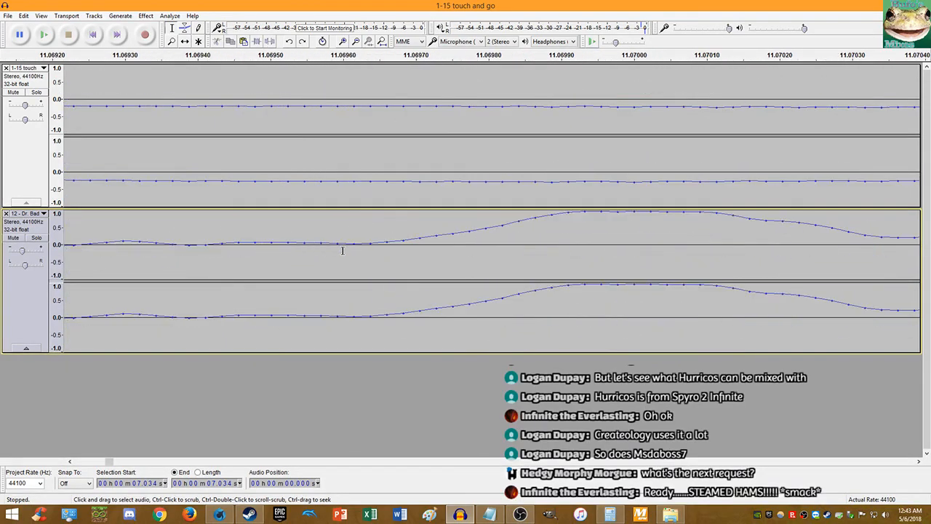
click(346, 246)
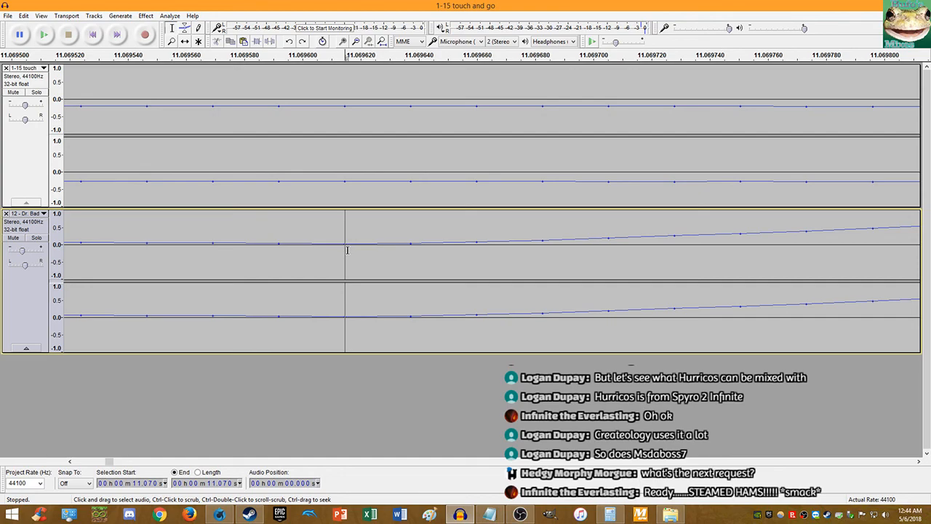
key(ctrl+a)
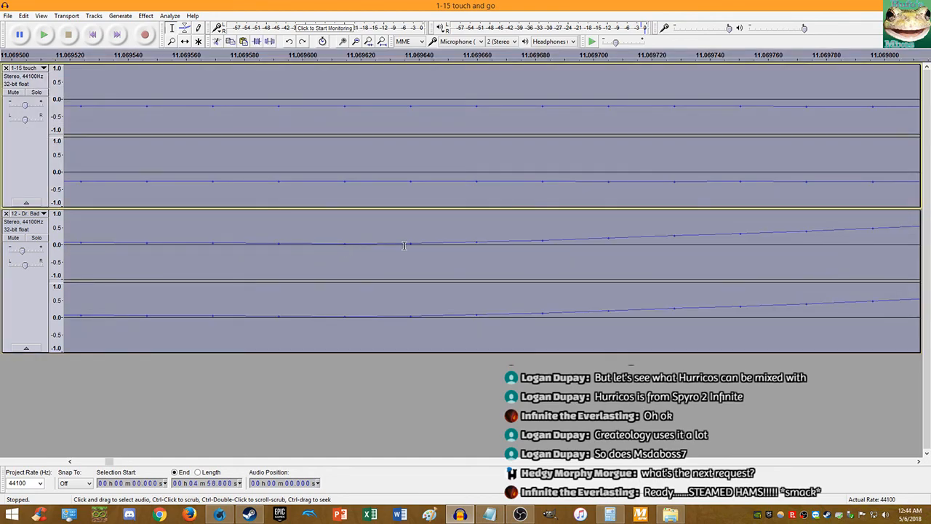
click(346, 248)
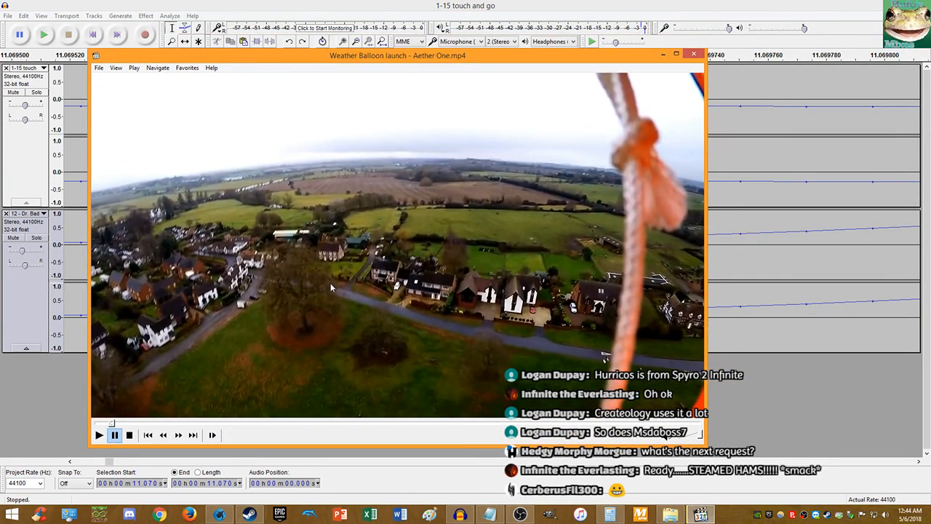
Step: In the media player, watch the opening of Weather Balloon launch - Aether One.mp4 from the start with pauses, and close the video
key(Left)
key(Left)
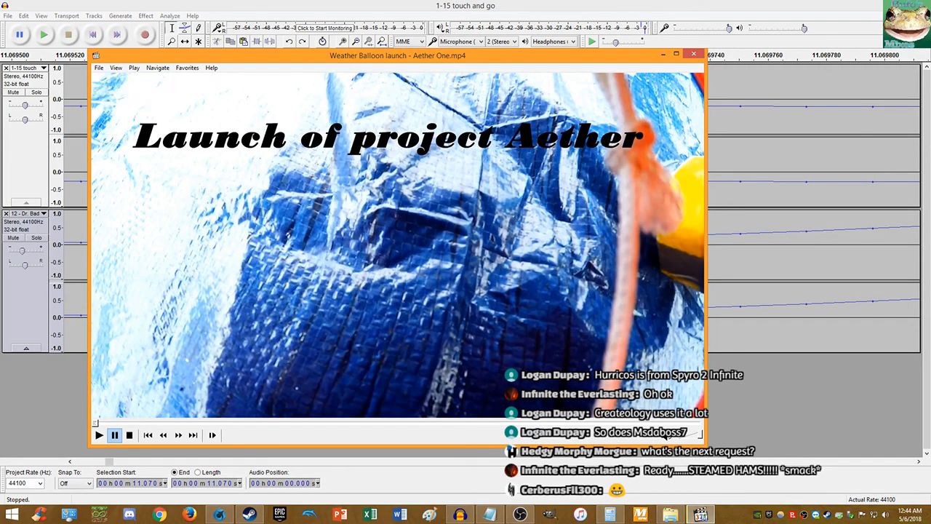
key(space)
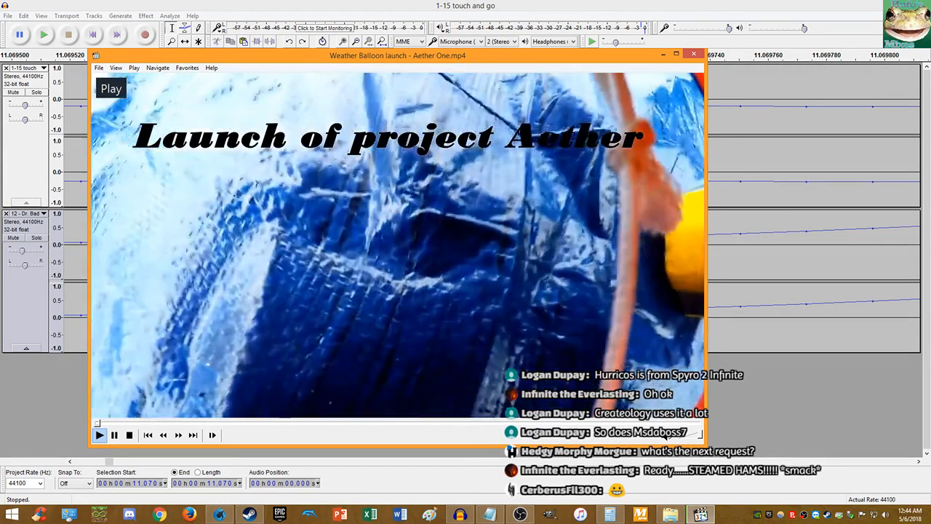
key(space)
key(space)
key(space)
key(space)
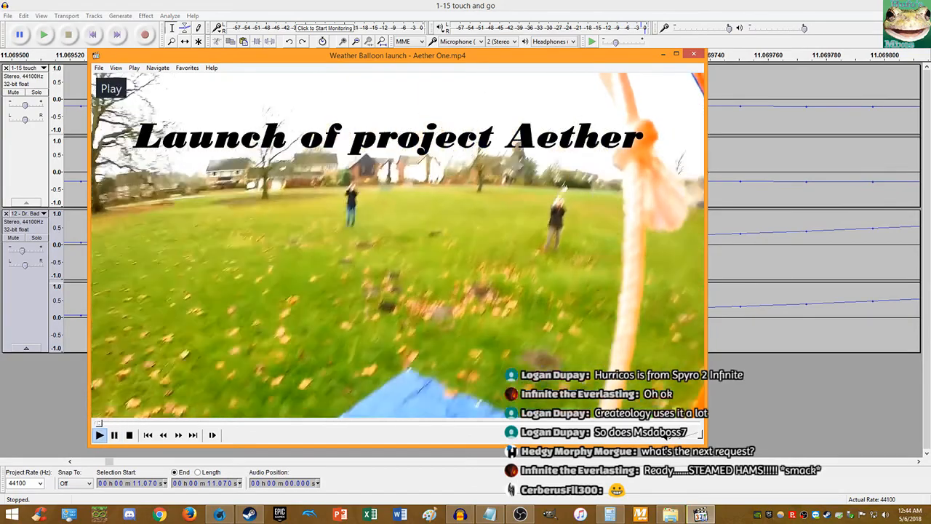
key(space)
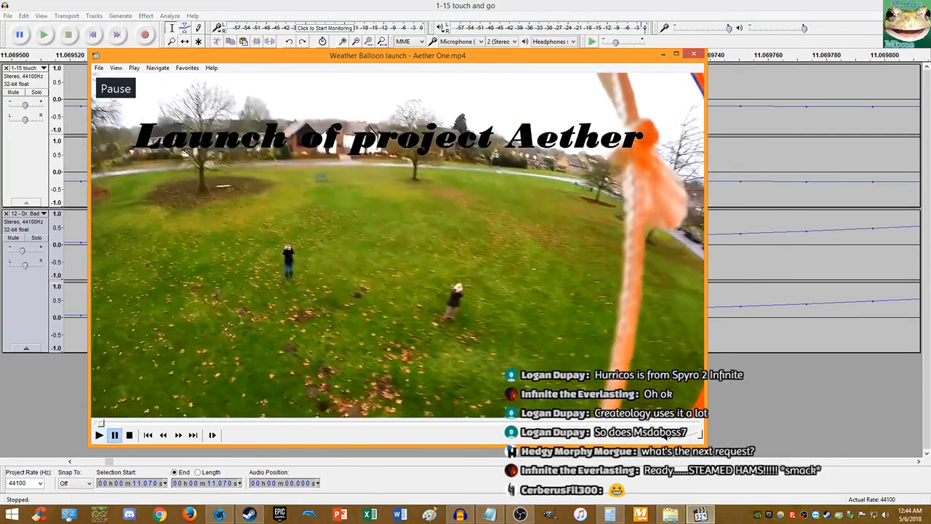
key(space)
key(space)
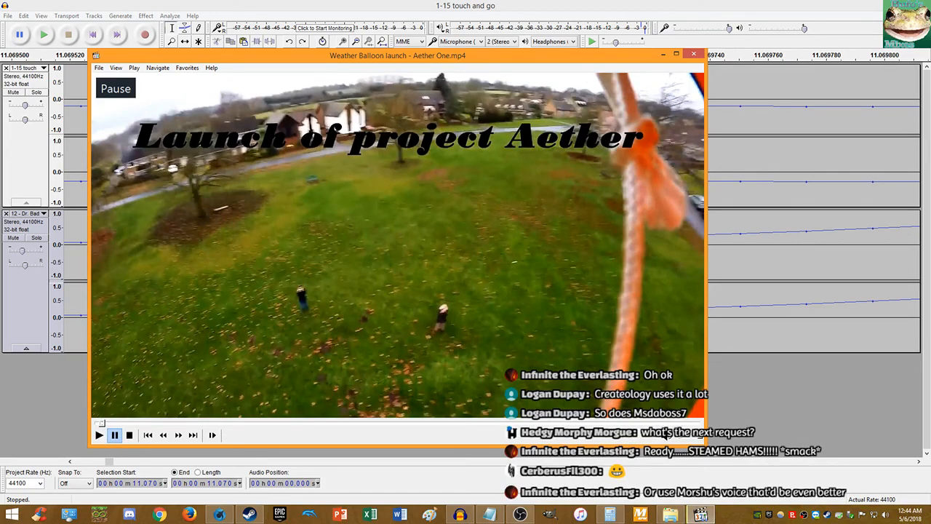
drag(340, 266, 355, 292)
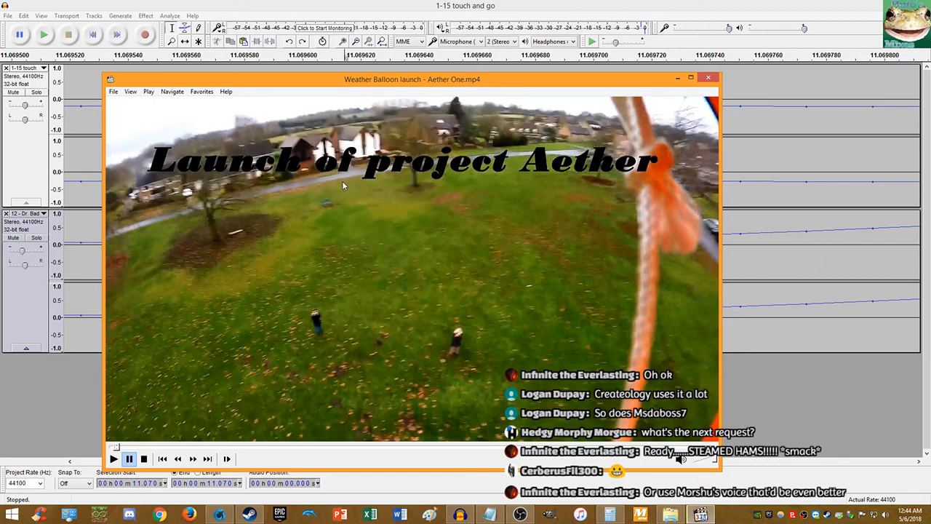
click(708, 77)
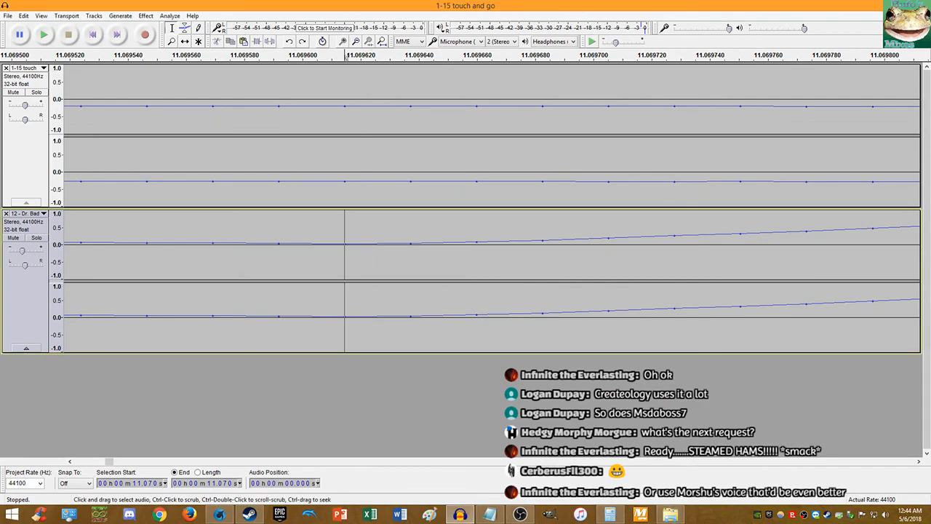
Step: Play both tracks together from the 11.070-second beat onset for a couple of seconds and stop
scroll(347, 219, down, 12)
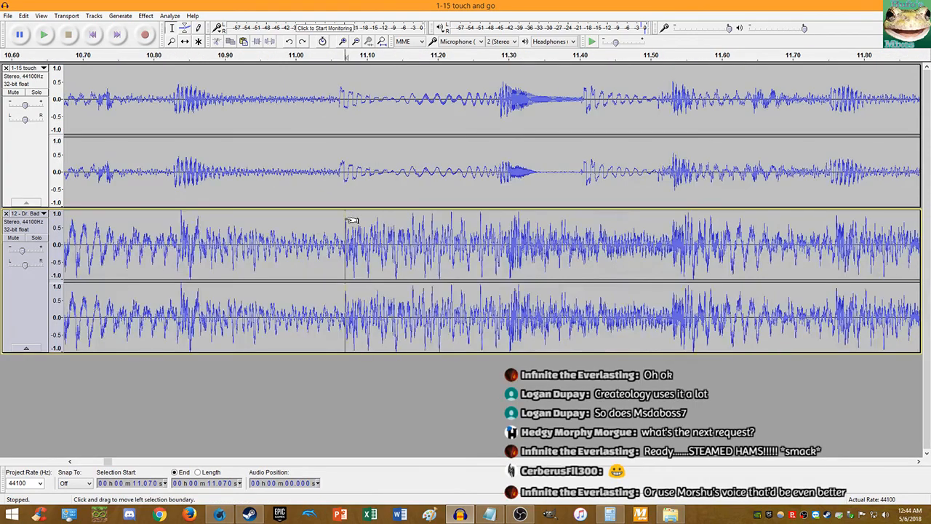
key(space)
scroll(352, 221, down, 4)
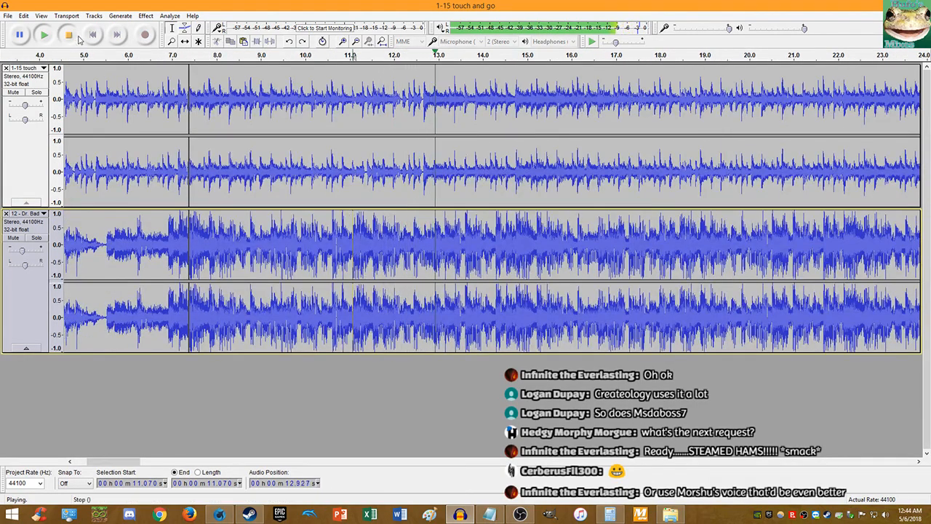
click(73, 35)
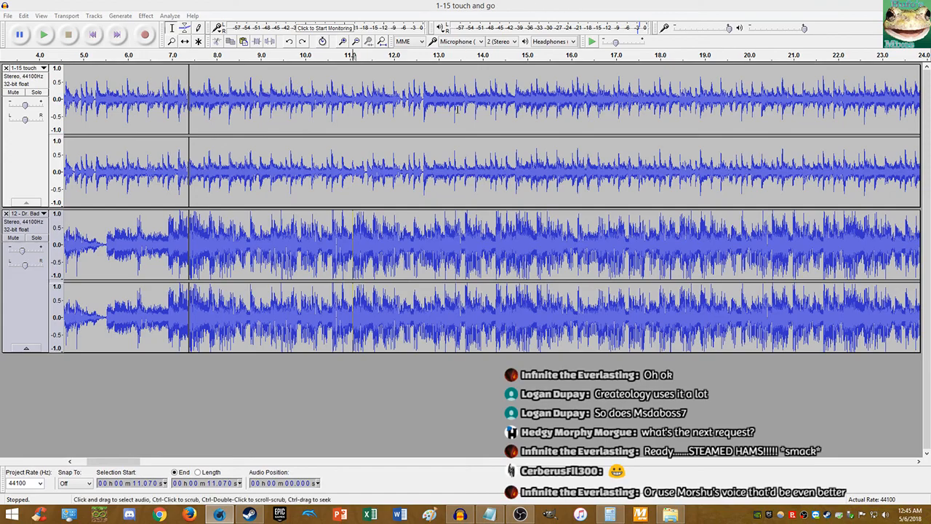
Step: Play both tracks from 7.280 seconds for a few seconds, fit the whole project in view, and stop
click(185, 237)
key(space)
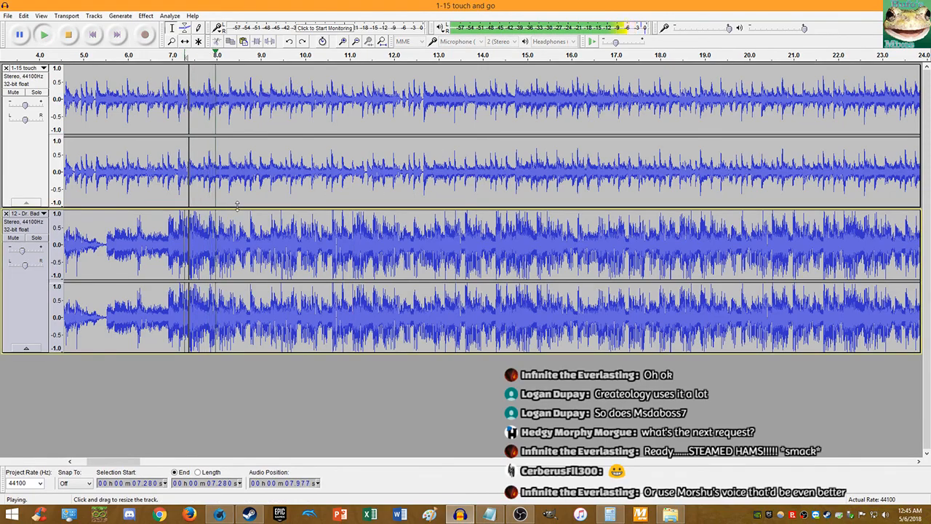
key(ctrl+f)
click(382, 41)
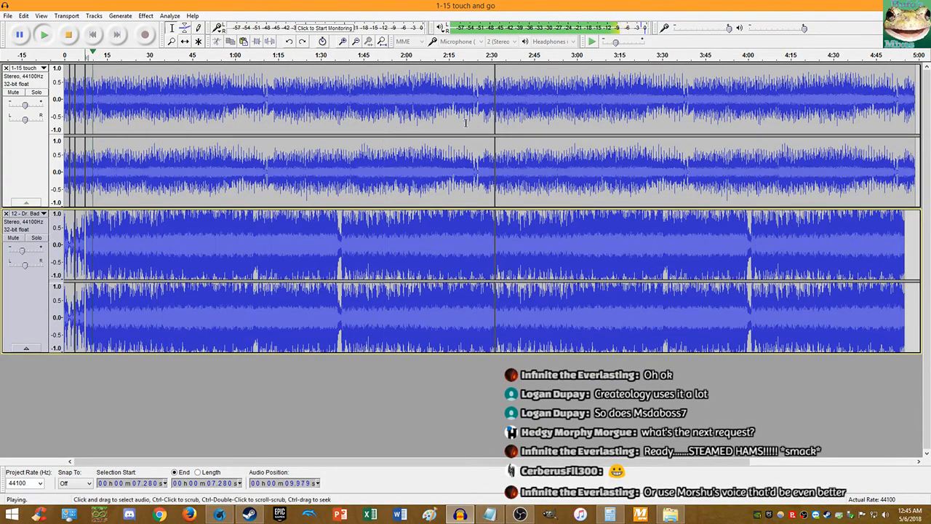
key(space)
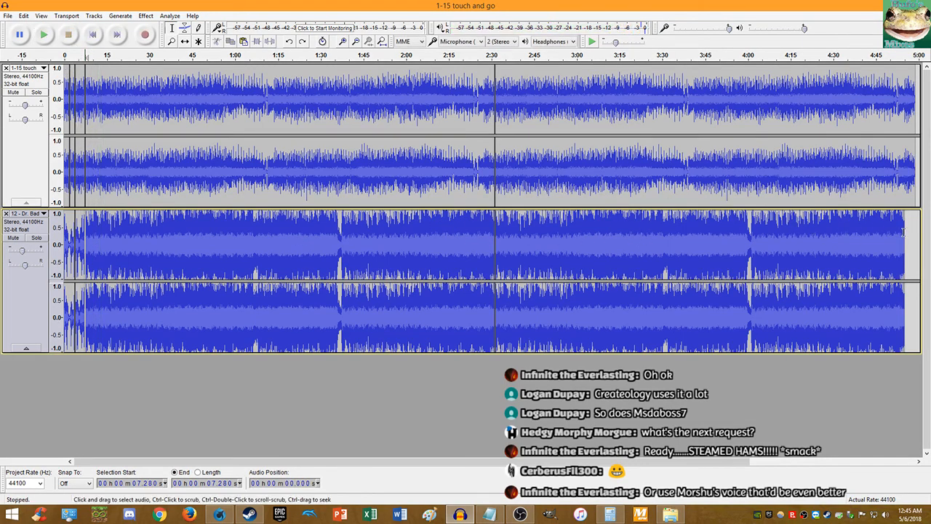
Step: Try to paste the copied clip onto the end of Dr. Bad-Boon's Base at 4:55.117
click(905, 232)
key(ctrl+v)
scroll(896, 238, down, 1)
key(ctrl+z)
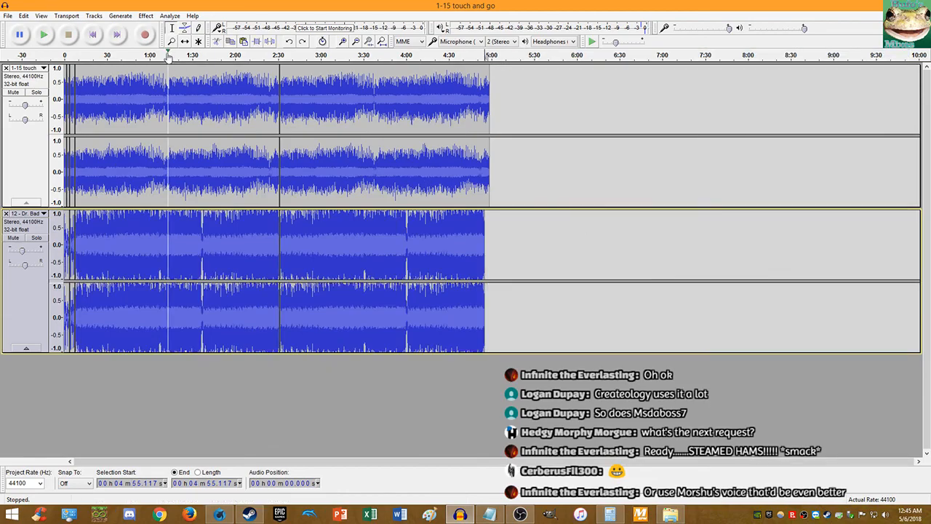
Step: Return to the project start, play both tracks from 8.066 seconds to just past 11 seconds, and stop
scroll(130, 91, up, 4)
click(93, 34)
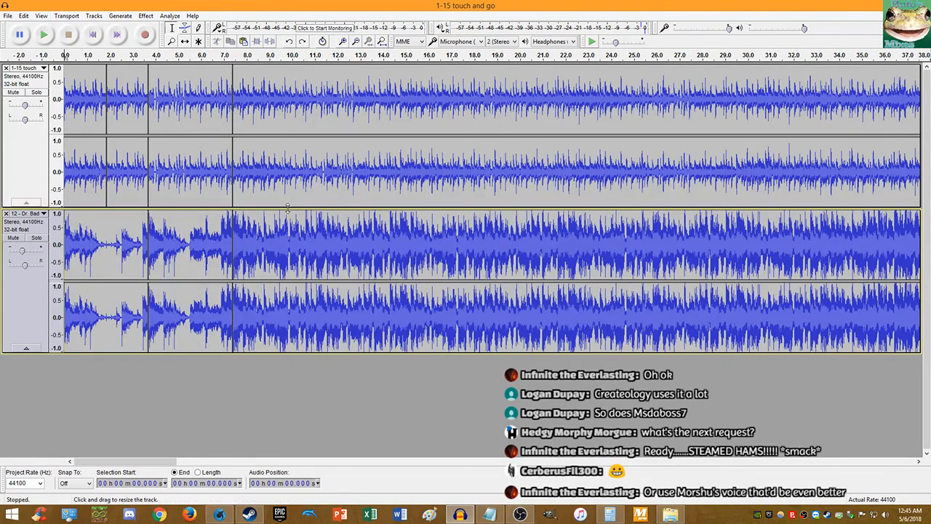
click(247, 231)
key(space)
scroll(312, 227, up, 2)
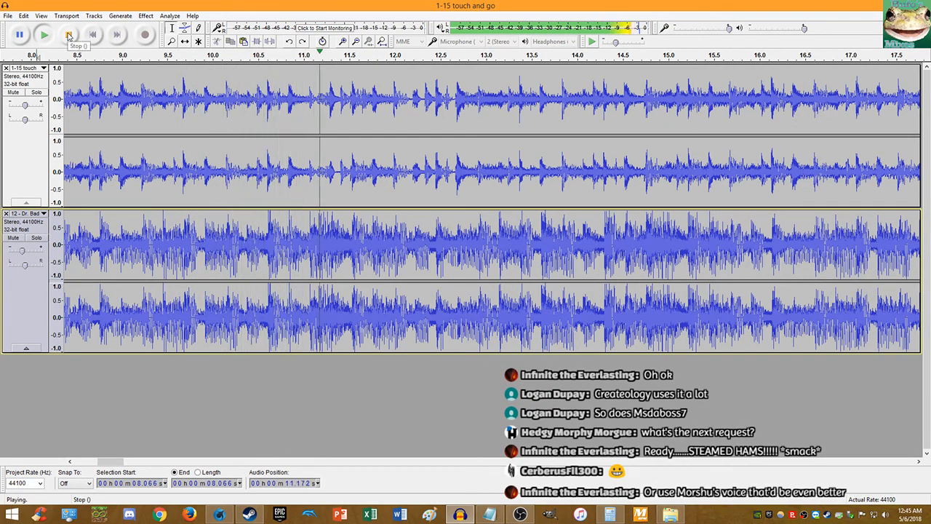
click(68, 35)
Step: Split Dr. Bad-Boon's Base exactly at the beat onset at 11.070 seconds
scroll(312, 240, up, 10)
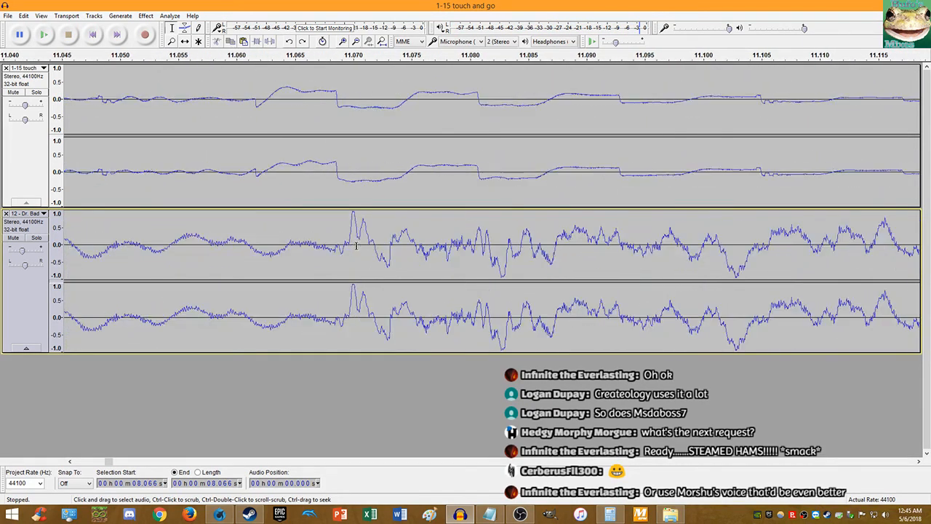
scroll(326, 250, up, 5)
click(317, 244)
key(ctrl+i)
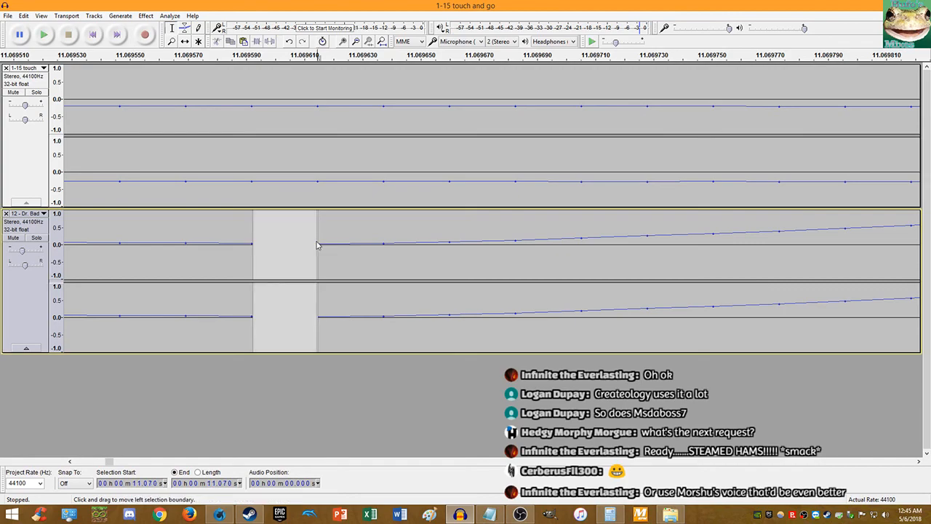
Step: Copy the Dr. Bad-Boon's Base clip from 7.380 to 11.070 seconds and paste it onto that track's end at 4:55.117
double_click(184, 253)
scroll(223, 249, down, 6)
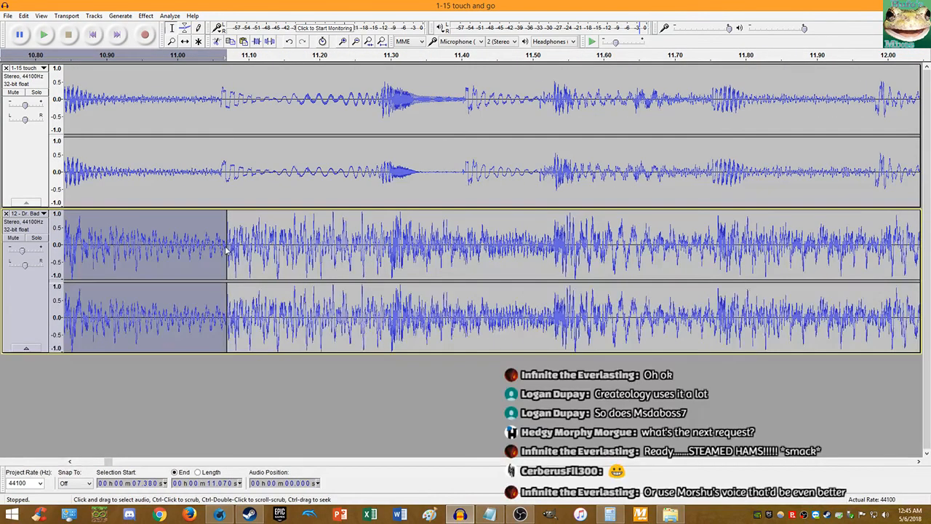
key(End)
scroll(224, 246, down, 5)
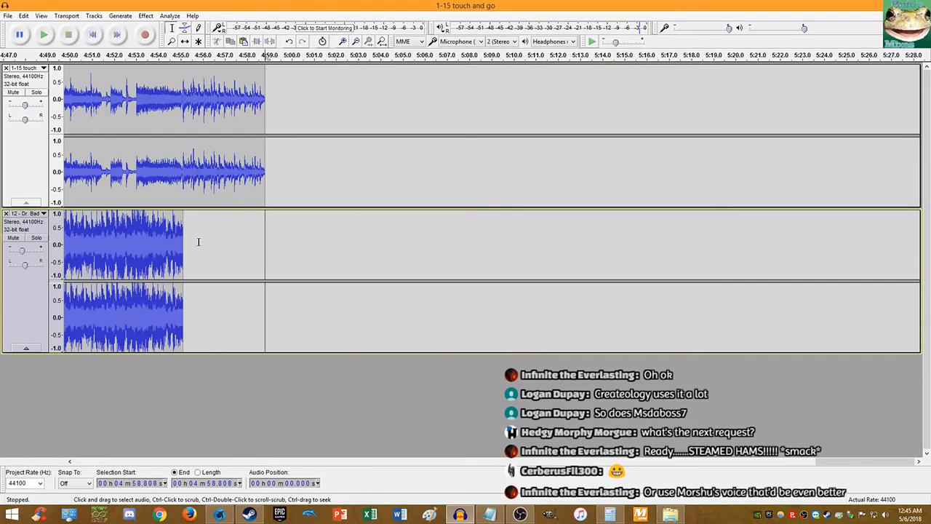
double_click(218, 232)
scroll(308, 201, up, 8)
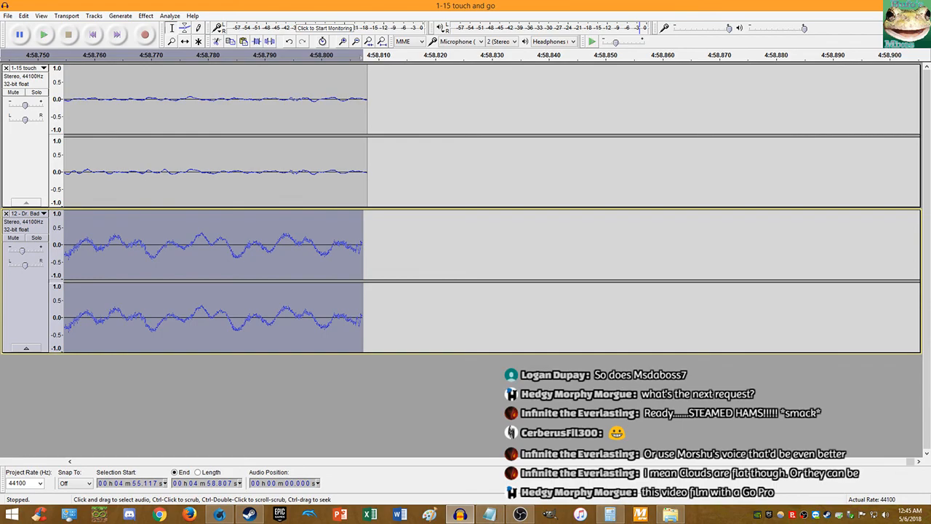
Step: Switch to the media player, pause Weather Balloon launch - Aether One.mp4 on its title, and close the video
key(alt+Tab)
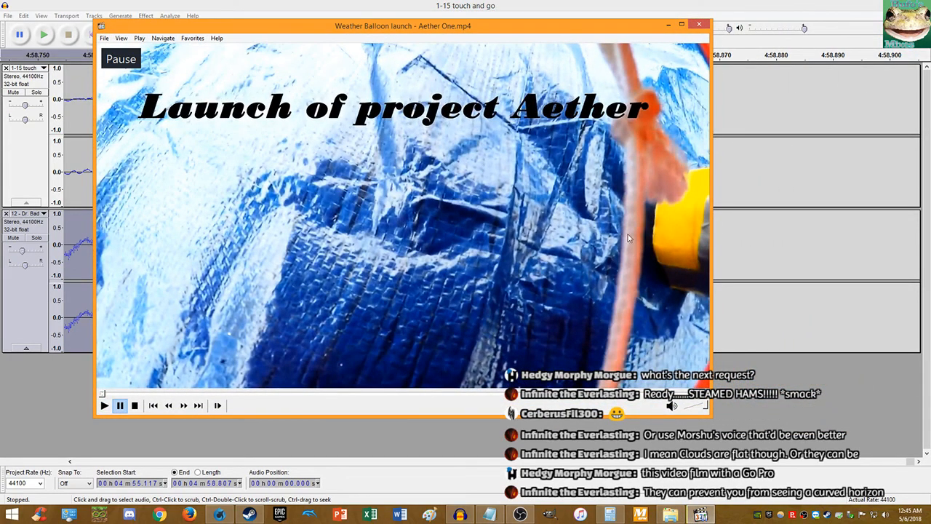
drag(520, 226, 516, 227)
click(493, 186)
click(491, 186)
click(695, 24)
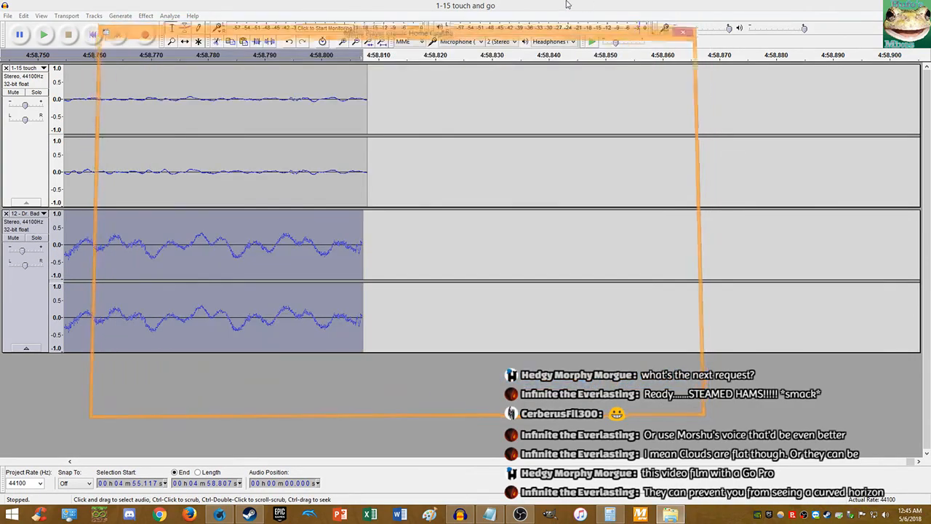
Step: Trim the excess end of touch and go after 4:58.807 so it ends together with Dr. Bad-Boon's Base
ctrl+scroll(367, 195, up, 4)
click(291, 197)
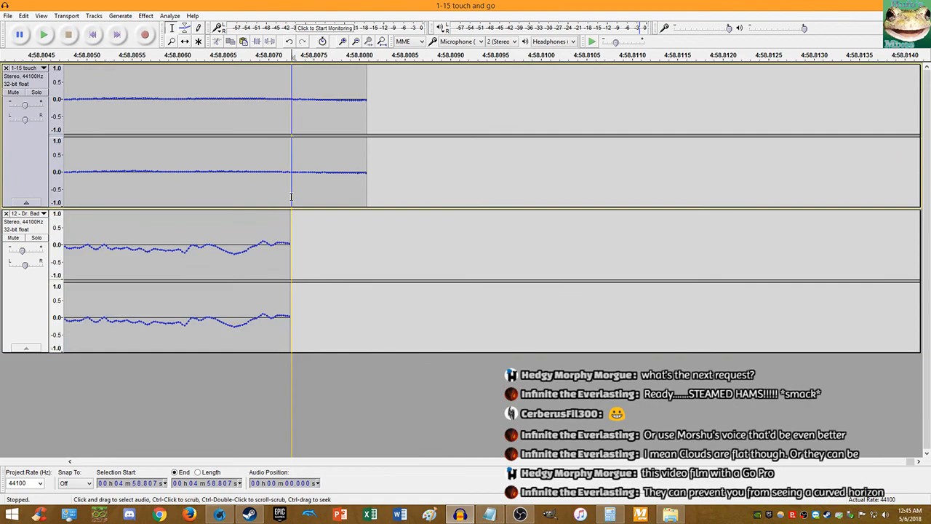
drag(288, 197, 424, 191)
key(Delete)
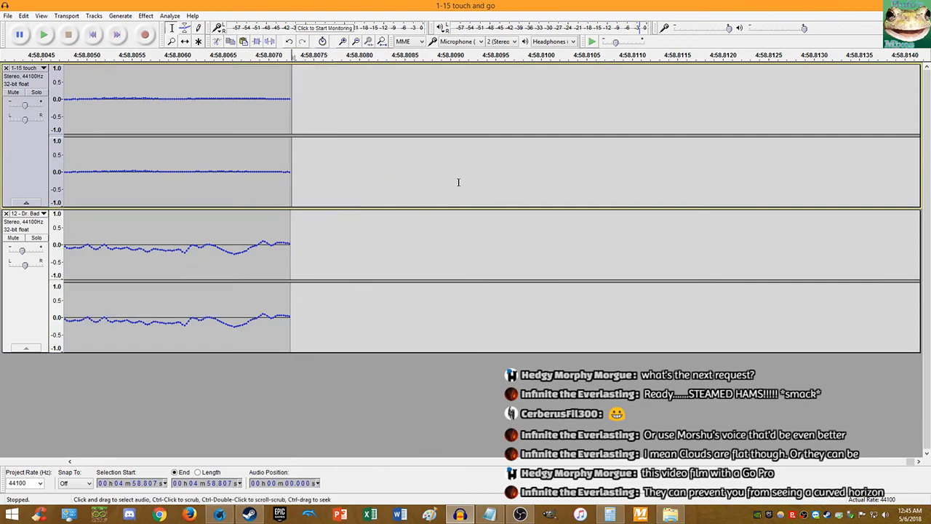
ctrl+scroll(322, 163, up, 4)
ctrl+scroll(373, 163, down, 12)
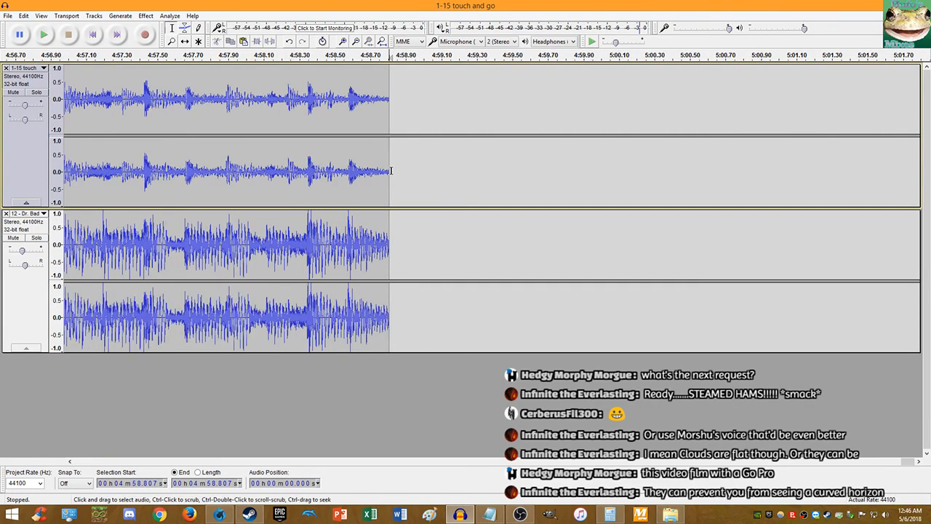
ctrl+scroll(339, 158, down, 10)
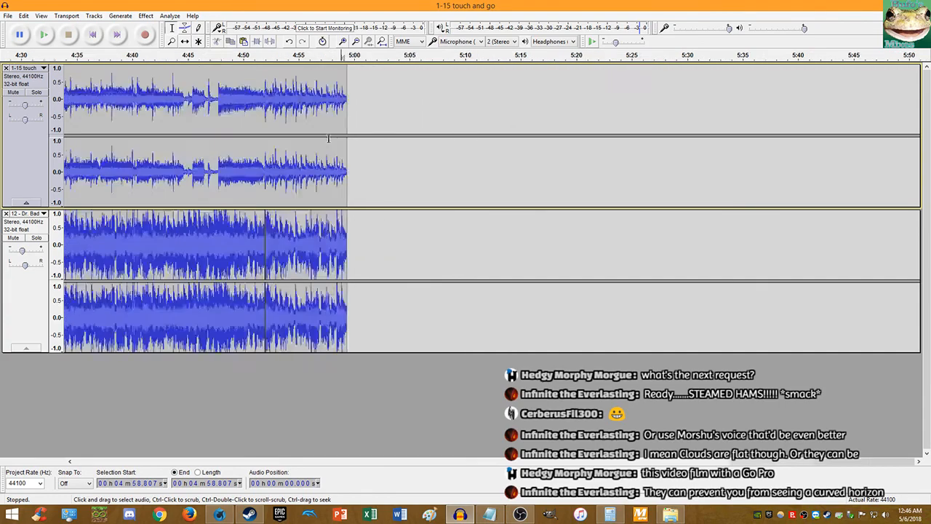
Step: Return the cursor to the project start, view 115,000 ft.mp4 in the media player, and close the video
key(alt+Tab)
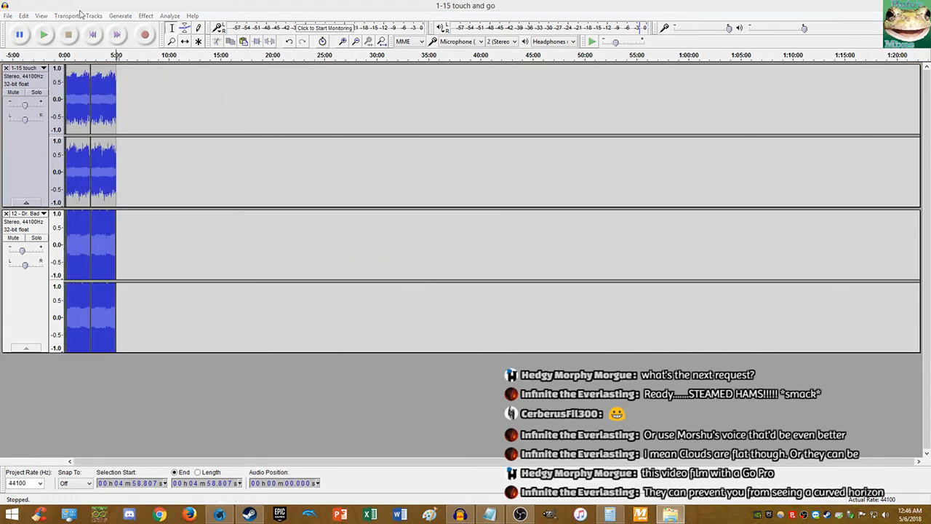
click(93, 34)
ctrl+scroll(99, 106, up, 4)
click(92, 34)
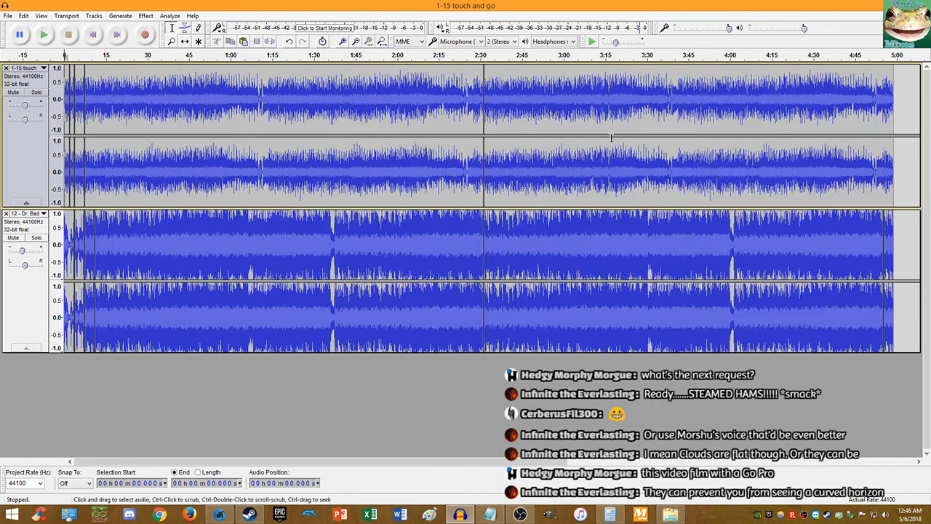
key(alt+Tab)
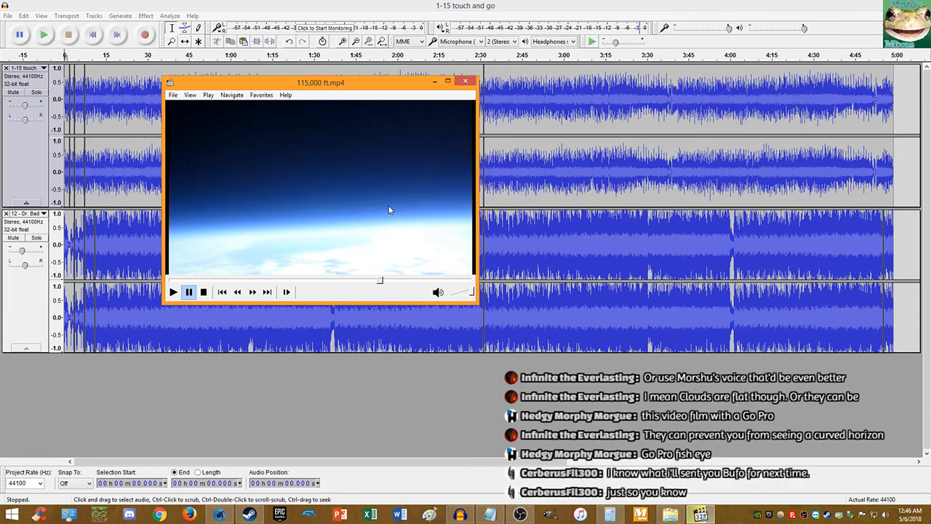
click(465, 81)
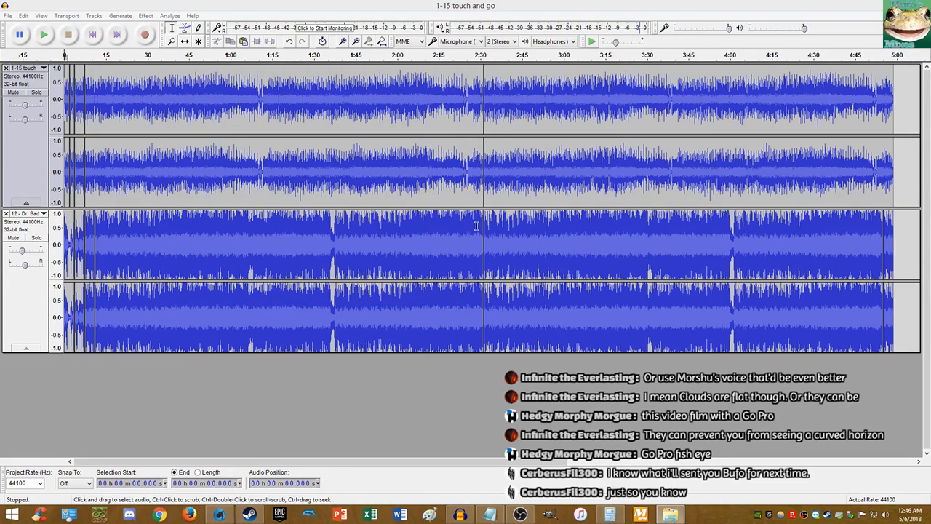
Step: Play both tracks from 2:25.577 through the loop join at 2:31.248 and stop
scroll(485, 246, up, 1)
scroll(407, 244, up, 1)
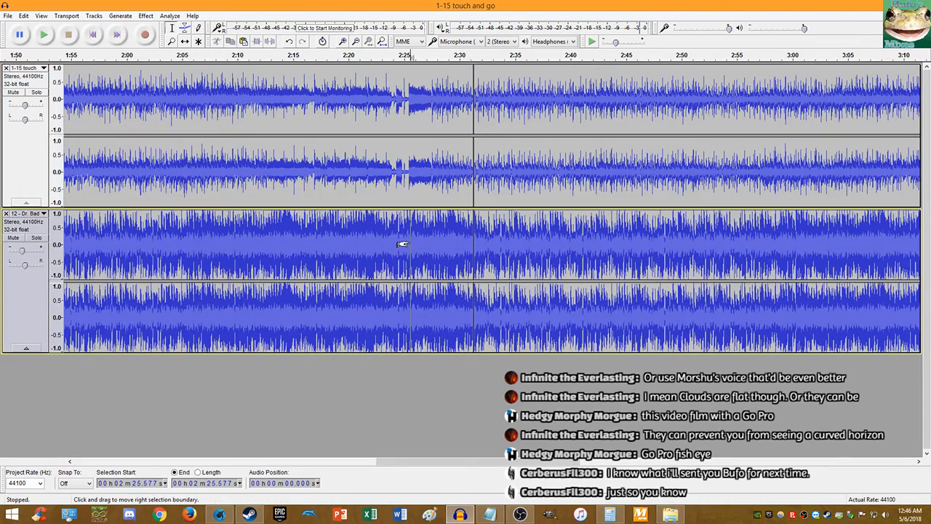
click(411, 246)
key(space)
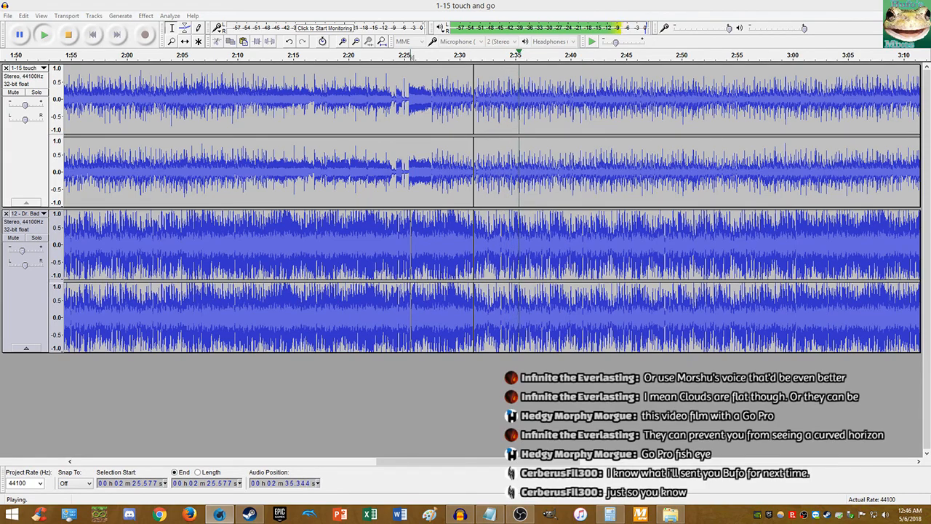
click(69, 34)
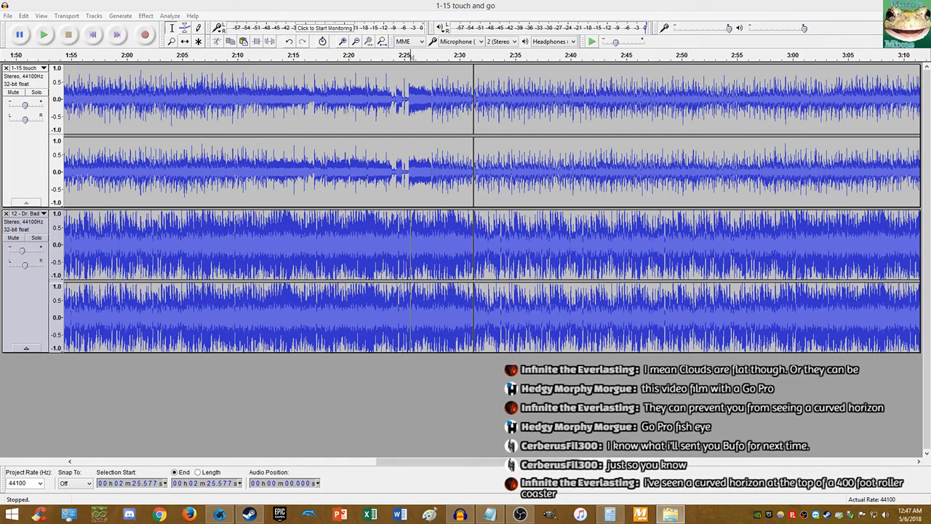
click(657, 9)
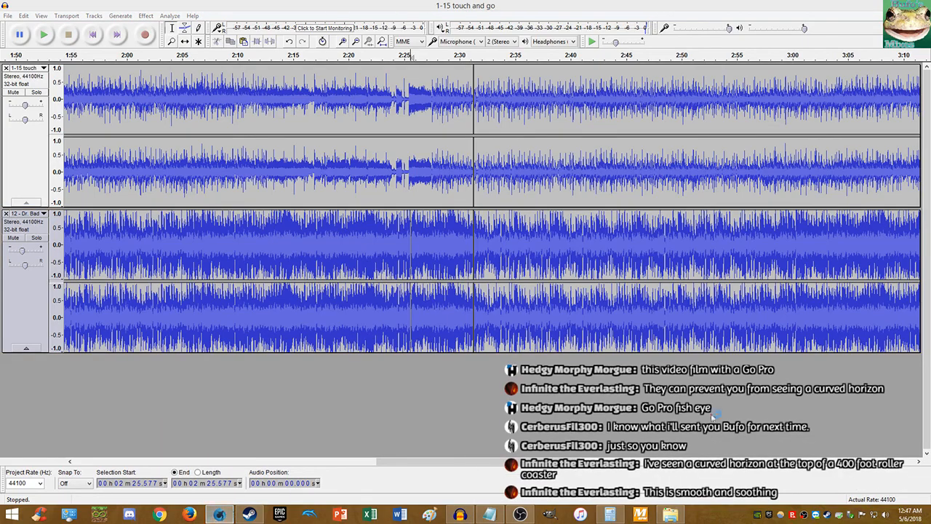
click(189, 515)
click(920, 5)
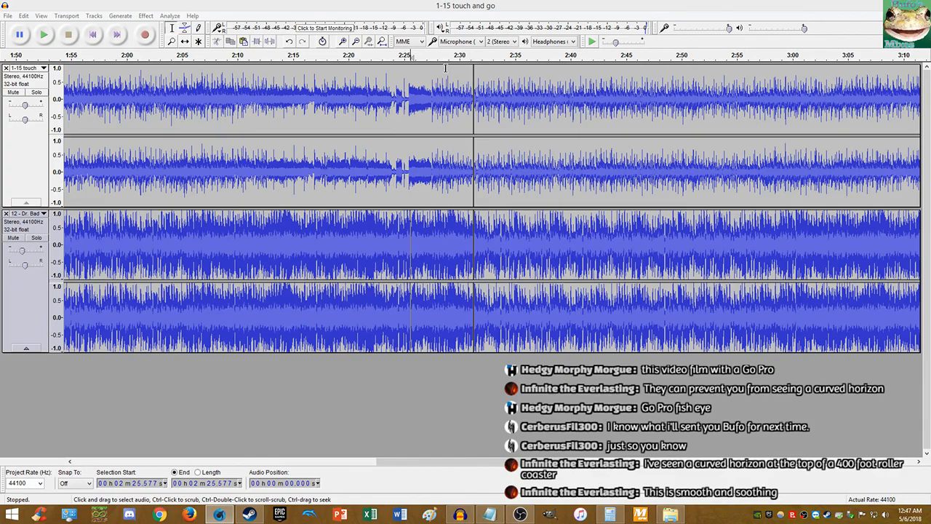
Step: Replay the loop join from 2:25.577, restarting once, and fit the whole project in view during playback
key(space)
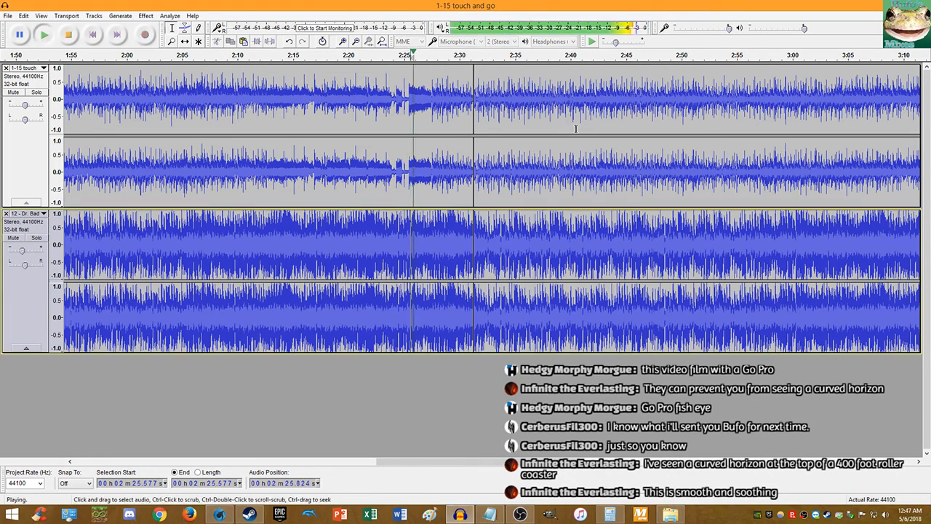
key(alt+Tab)
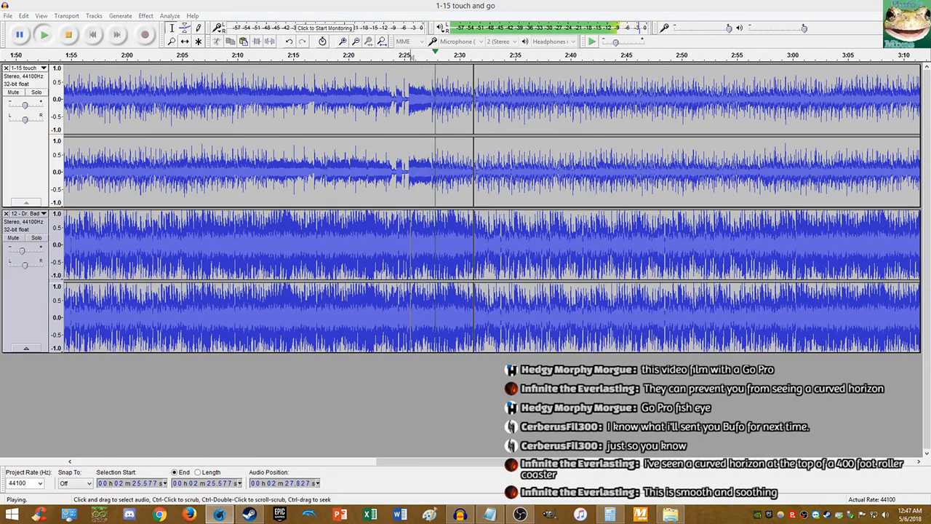
click(70, 35)
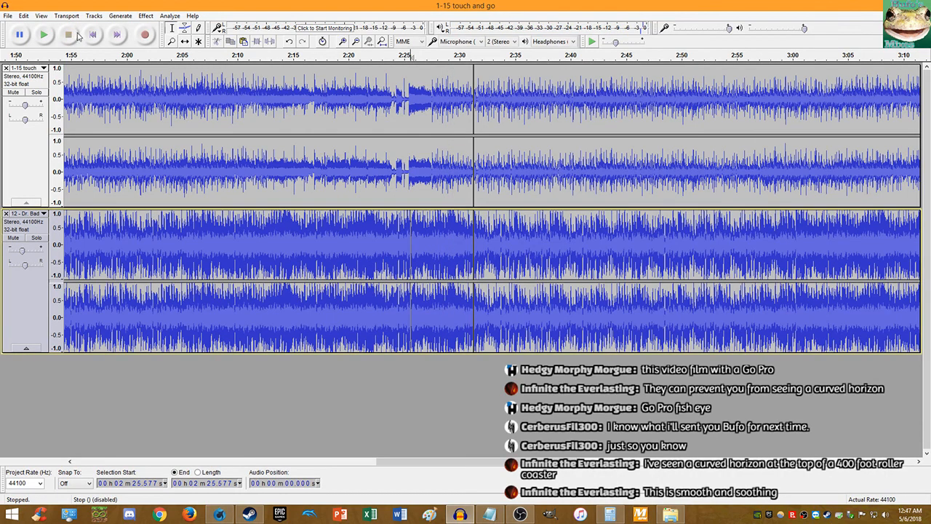
key(space)
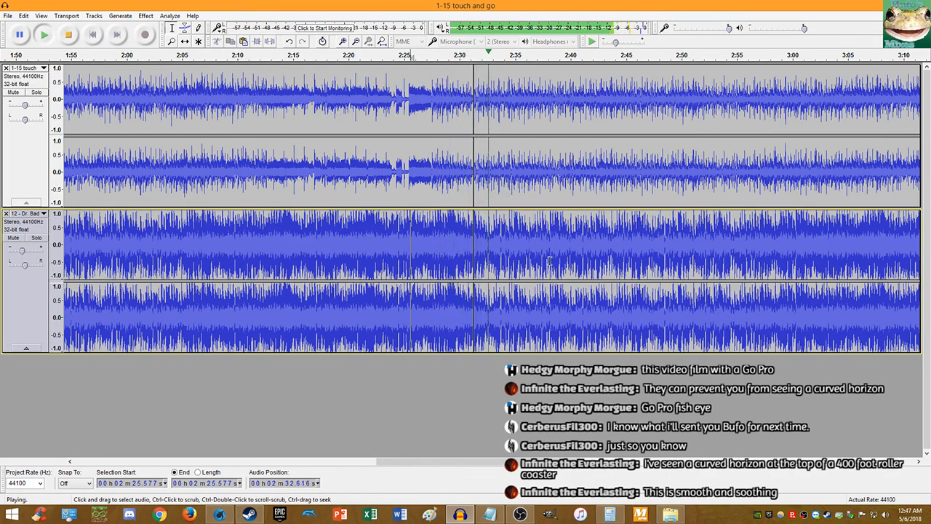
key(ctrl+f)
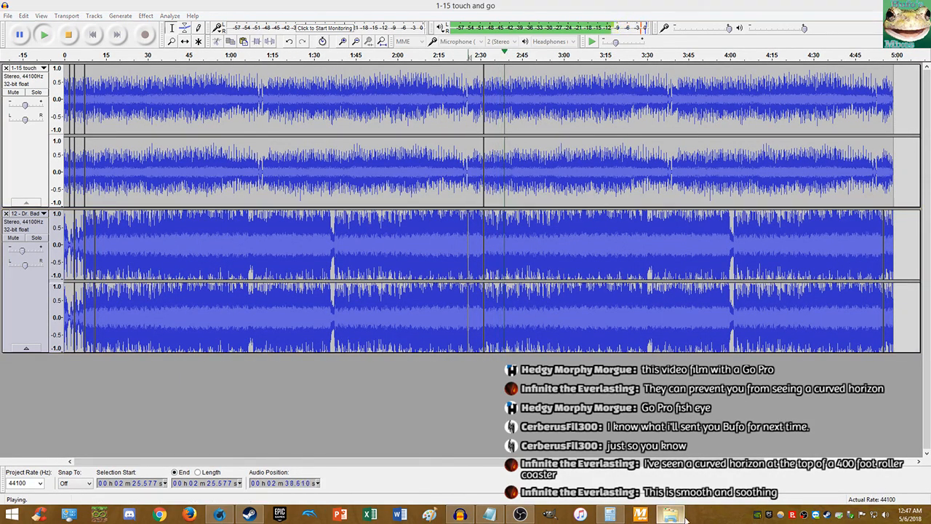
click(519, 6)
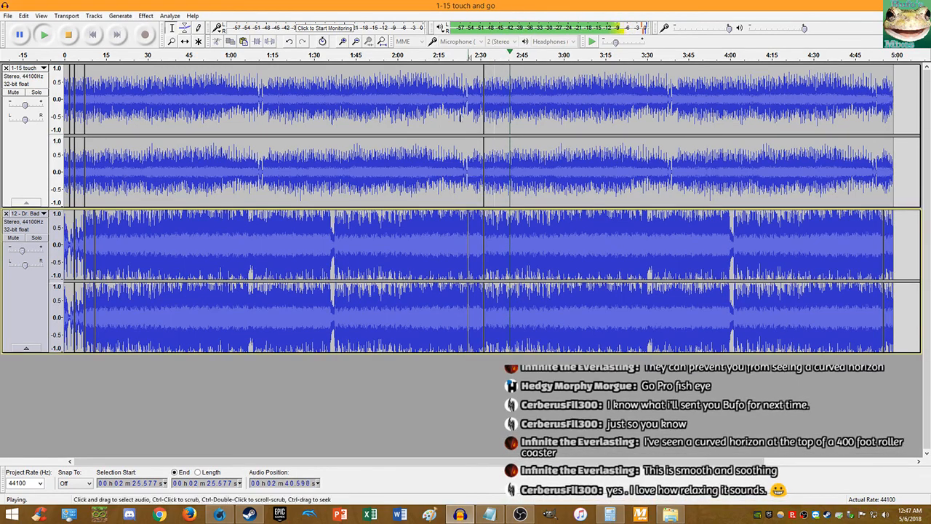
Step: Stop the current playback, play both tracks again from 3:09.778, and stop
scroll(519, 174, up, 6)
scroll(618, 174, up, 2)
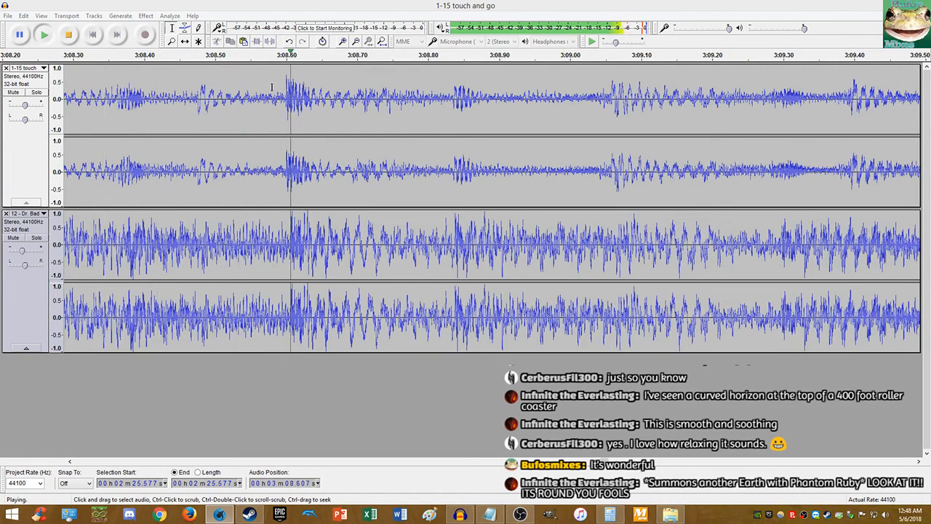
click(69, 35)
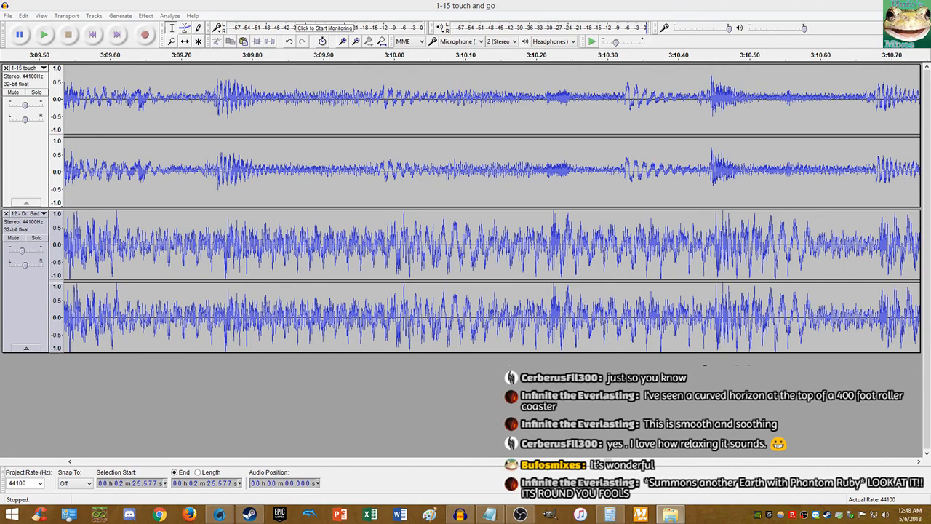
click(237, 240)
key(space)
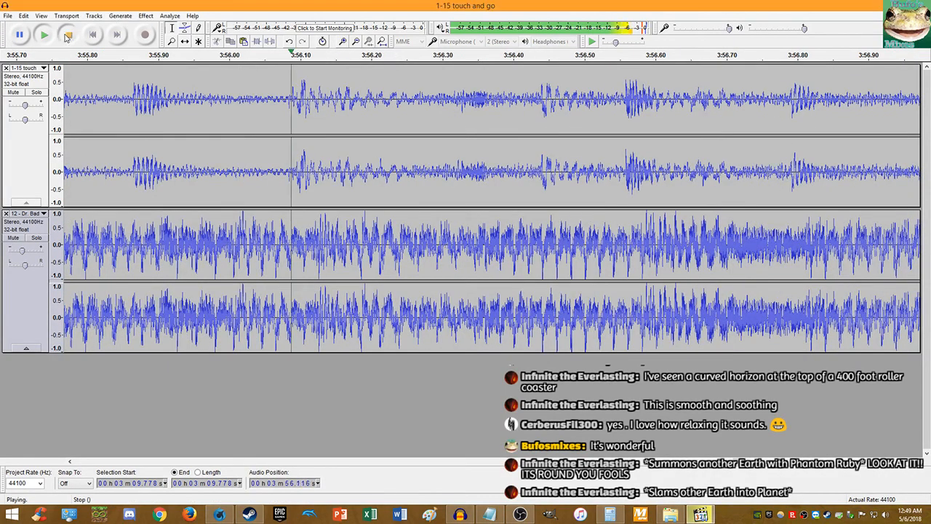
click(68, 34)
Step: Bring up the Earth curvature video in the media player and move its window aside out of the way of the project
click(490, 515)
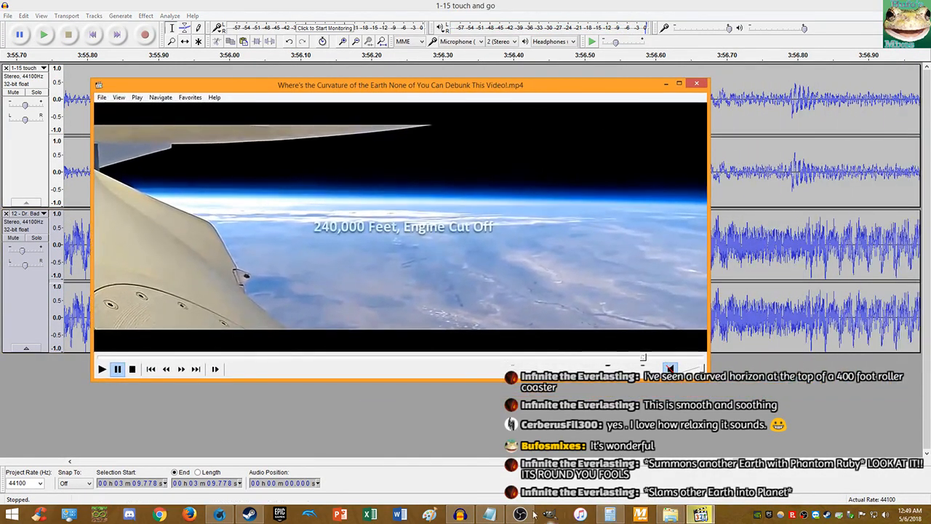
click(501, 520)
mouse_move(930, 218)
mouse_down()
mouse_move(320, 220)
mouse_move(190, 209)
mouse_move(930, 211)
mouse_up()
drag(486, 88, 930, 136)
key(alt+Tab)
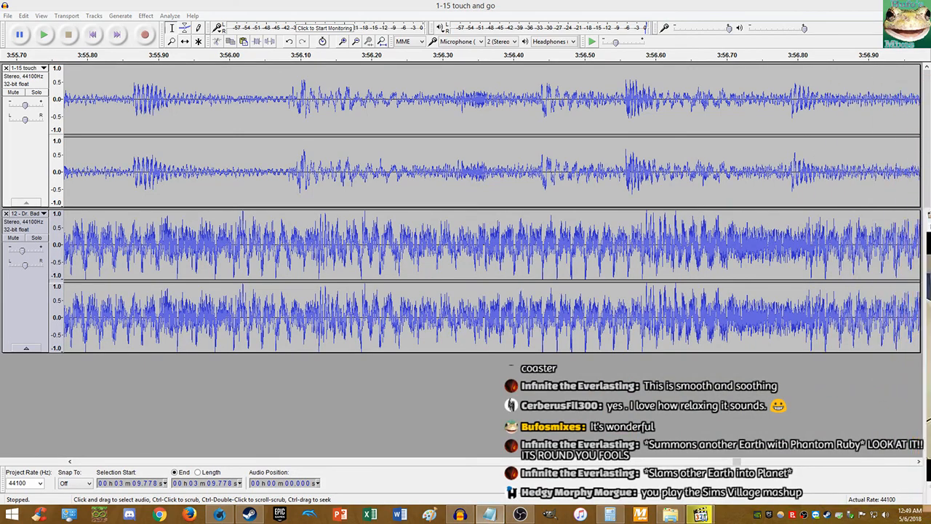
key(alt+Tab)
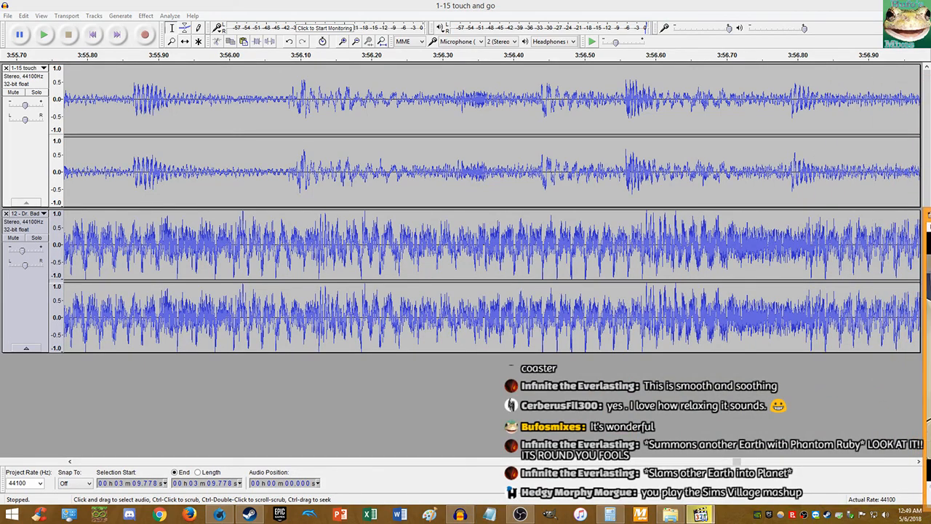
key(alt+Tab)
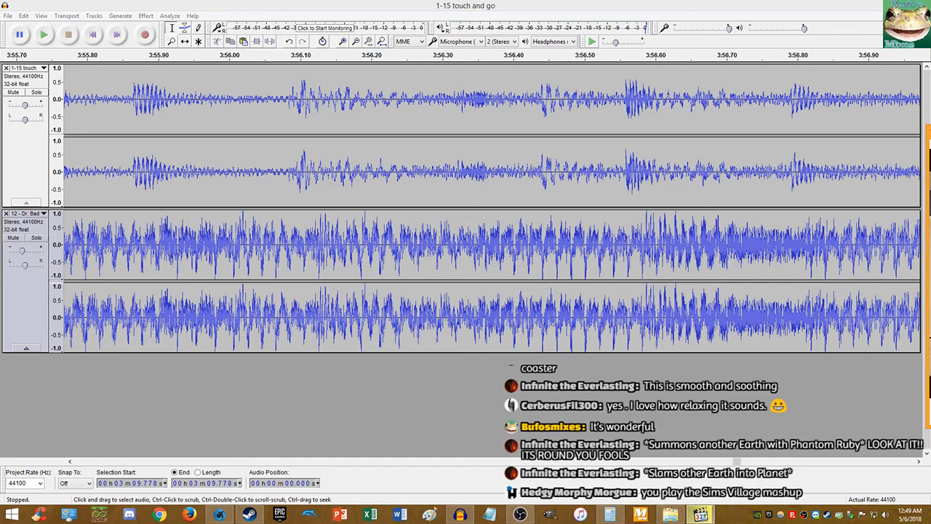
key(alt+Tab)
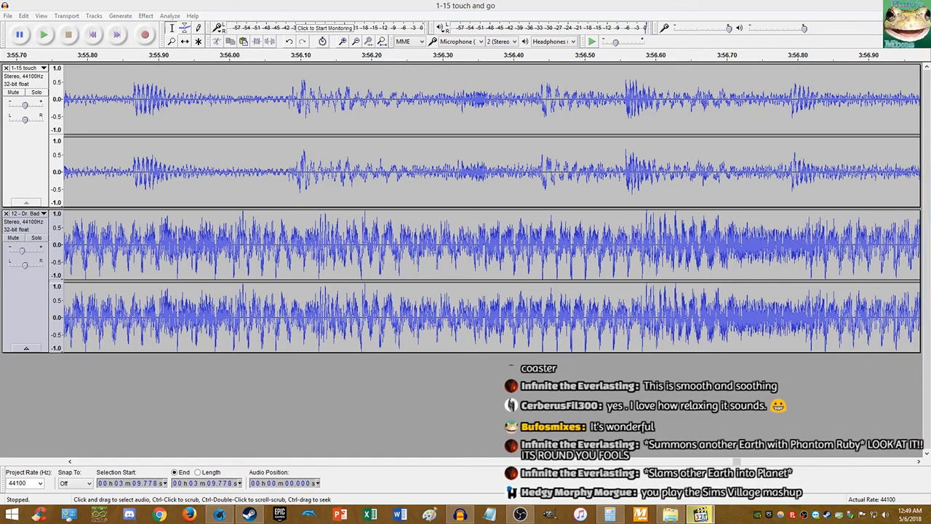
Step: Copy the Dr. Bad-Boon's Base section from 2:31.248 to its end and paste it at 4:58.807 on the same track
click(380, 42)
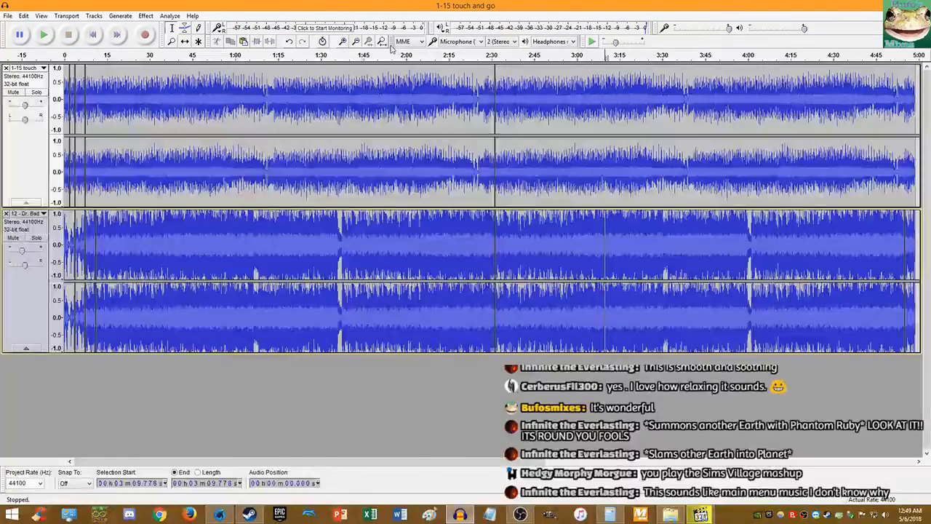
click(562, 232)
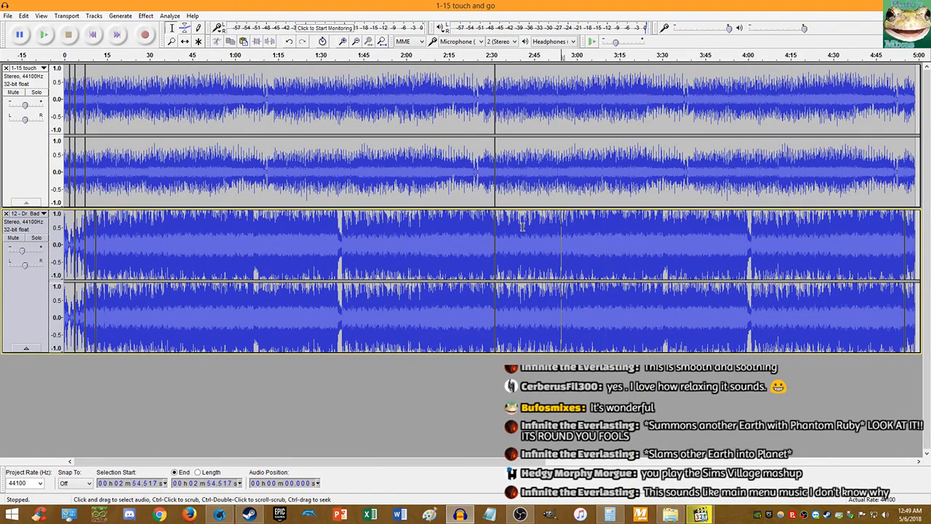
key(ctrl+3)
drag(513, 218, 280, 218)
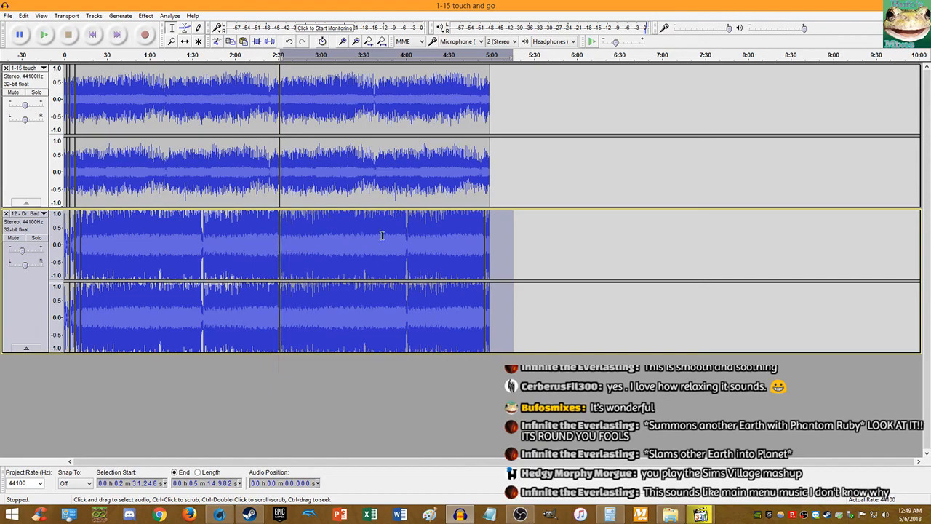
click(493, 246)
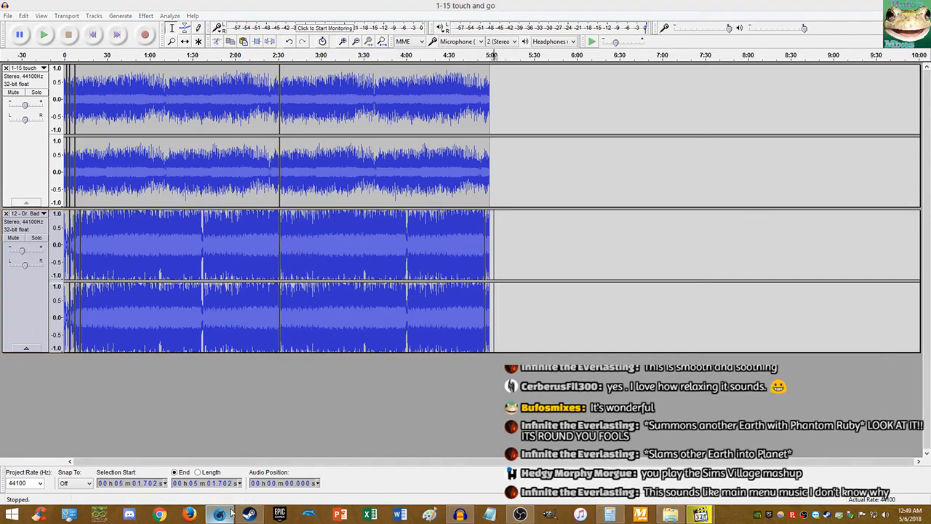
click(490, 244)
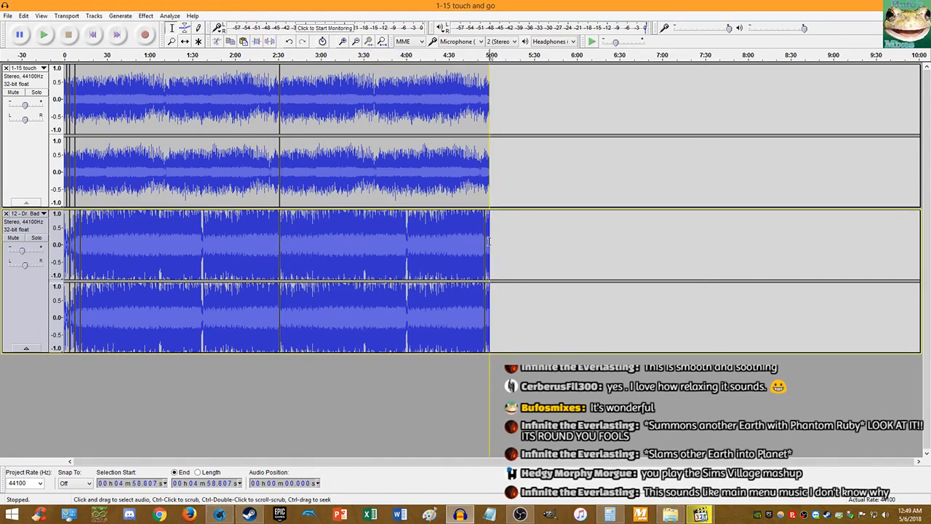
key(ctrl+v)
Step: Copy the touch and go clip from 2:31.248 to 4:58.807 and paste it at that track's end
double_click(451, 178)
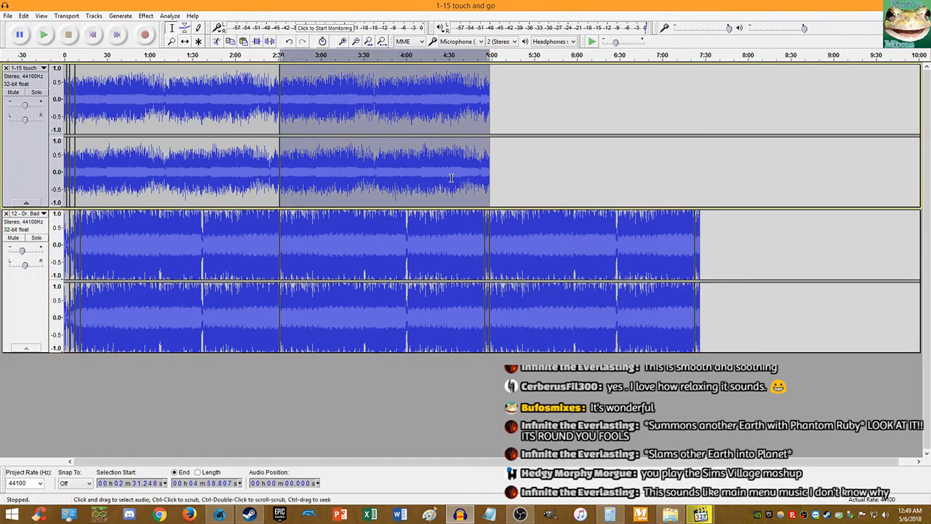
click(510, 183)
click(488, 187)
key(ctrl+v)
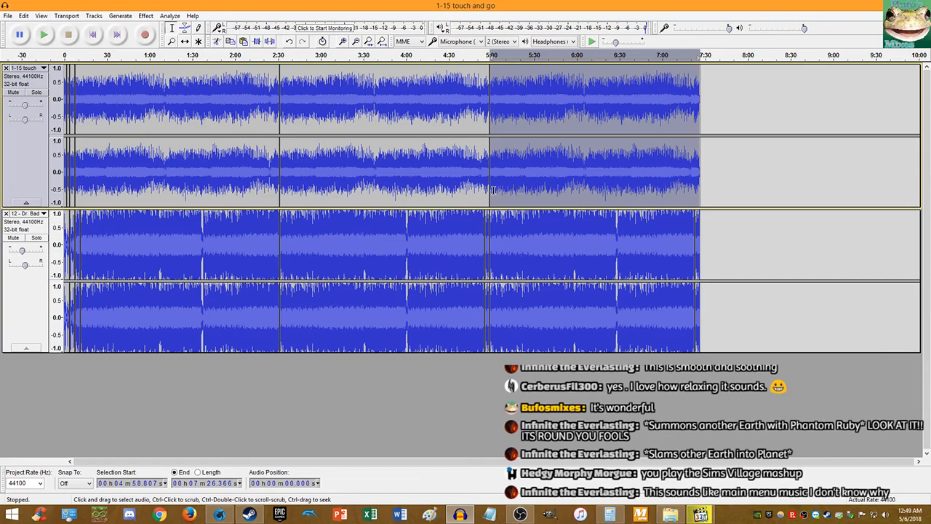
Step: Play both tracks from 4:58.658 through the new loop join at 4:58.807 and stop
scroll(493, 189, up, 5)
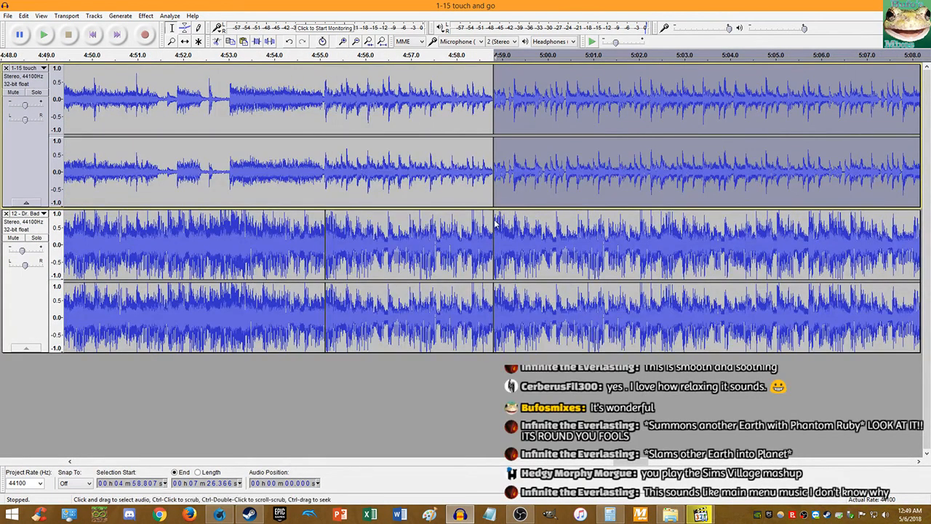
scroll(495, 224, down, 2)
click(490, 226)
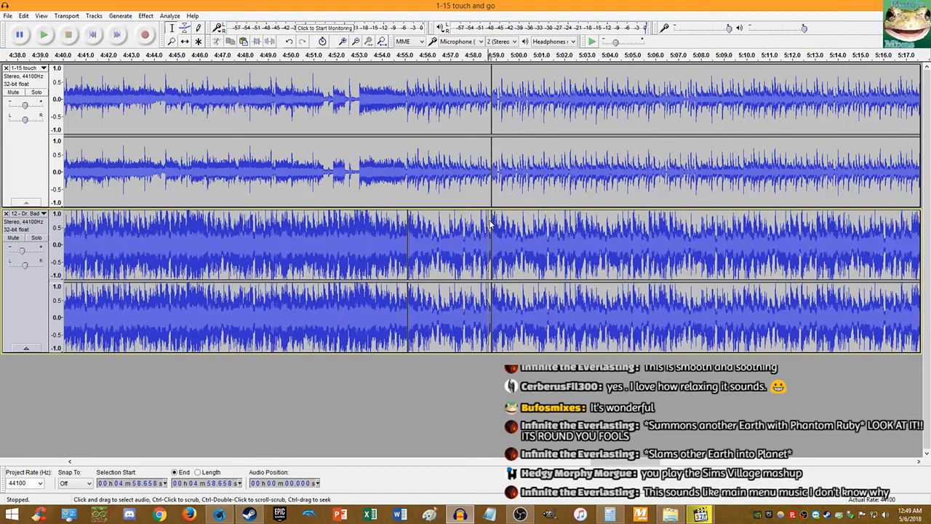
scroll(479, 210, down, 2)
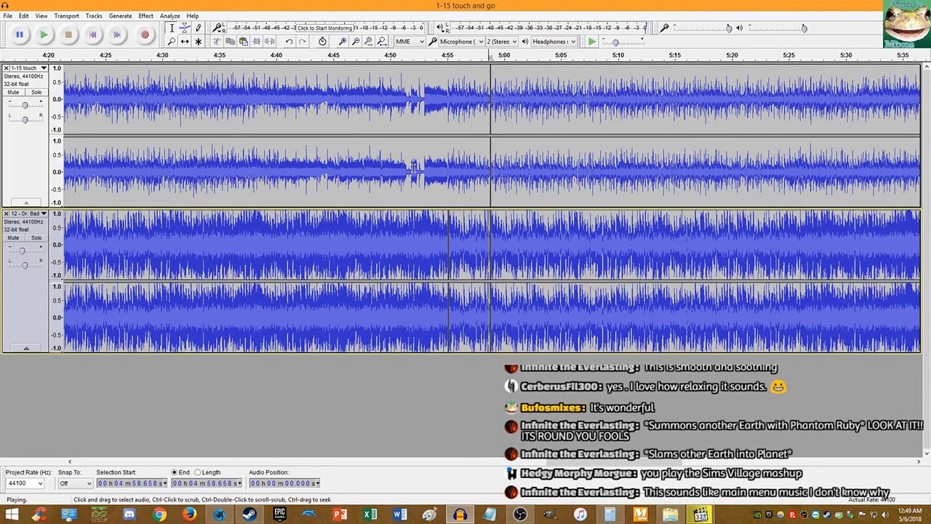
key(space)
scroll(488, 166, up, 3)
scroll(488, 166, up, 1)
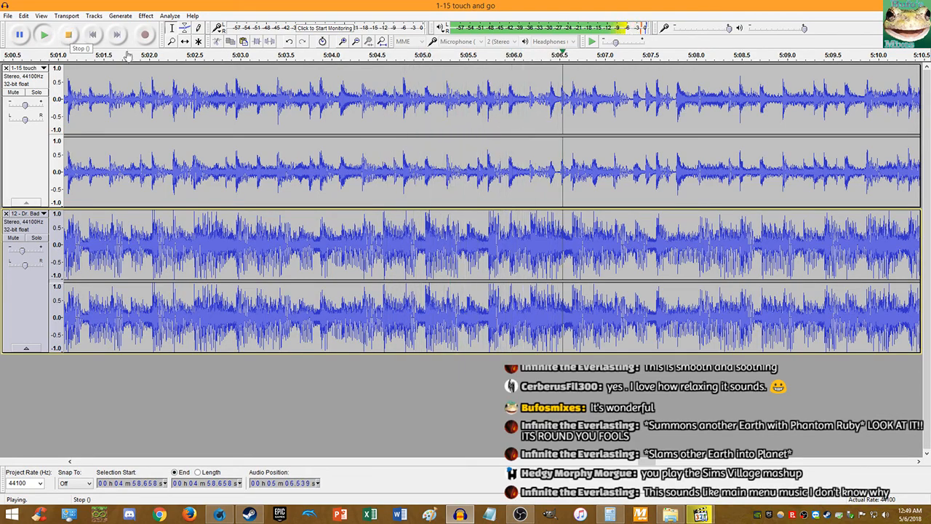
key(space)
Step: Delete everything after 5:06.160 from both tracks and fit the whole project in view
click(529, 171)
scroll(520, 175, right, 10)
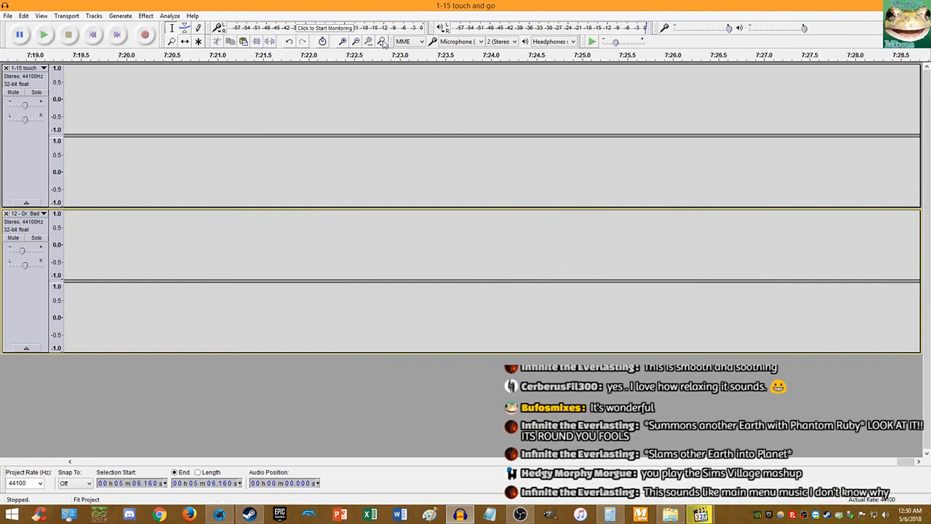
click(382, 42)
Step: Apply a Fade Out to both tracks from 4:58.807 to 5:06.160
drag(910, 198, 895, 233)
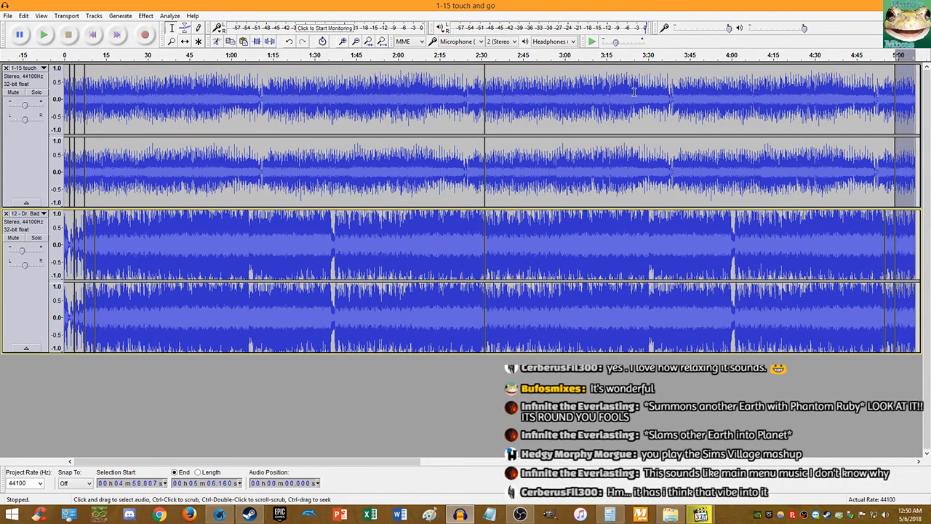
click(144, 15)
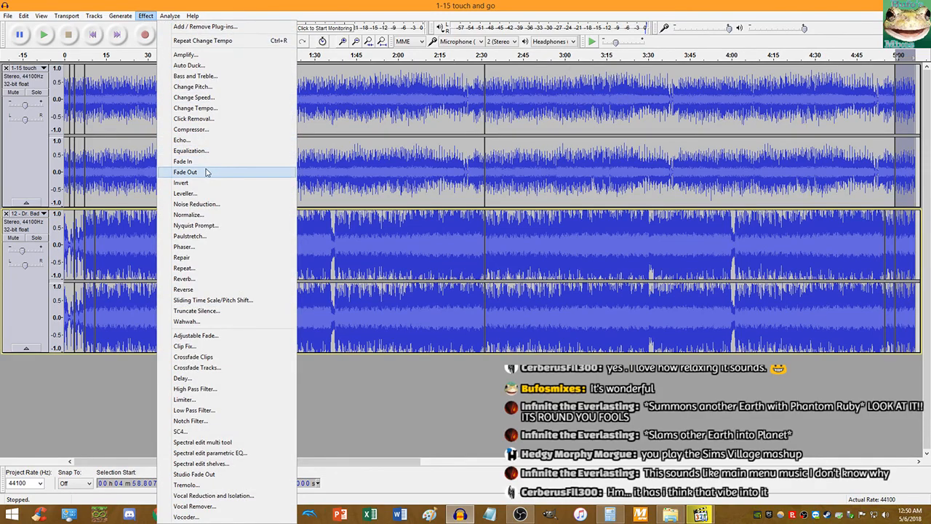
click(219, 171)
Step: Export the finished mashup as an audio file
click(8, 15)
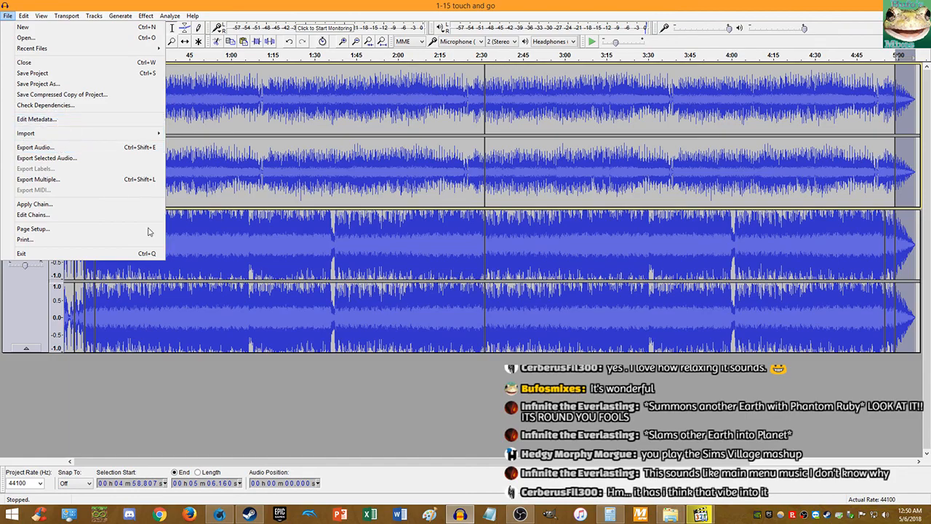
click(69, 147)
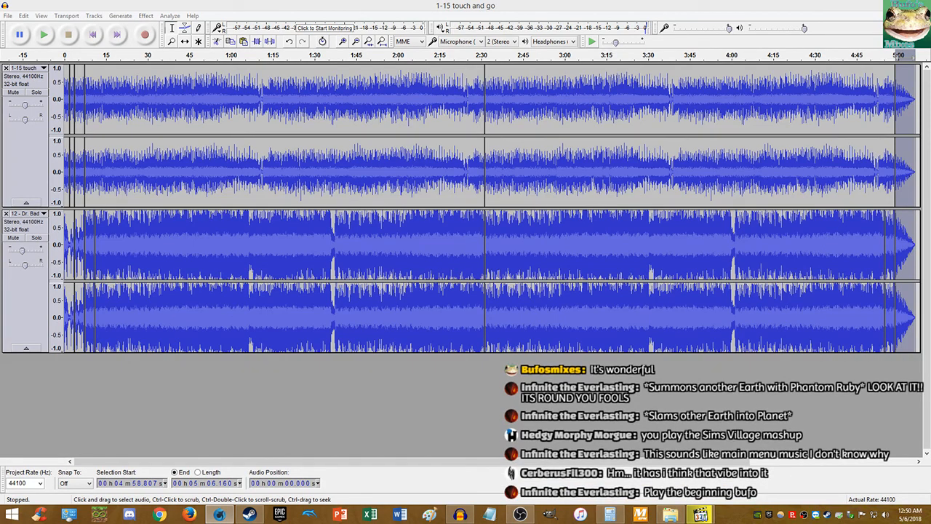
click(527, 5)
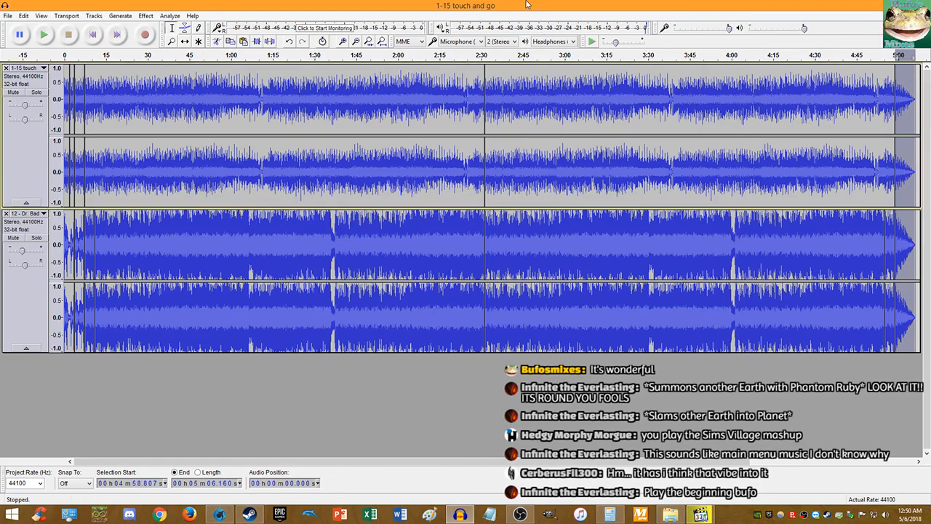
Step: Play the mashup from the project start past the intro and stop
click(91, 35)
click(45, 35)
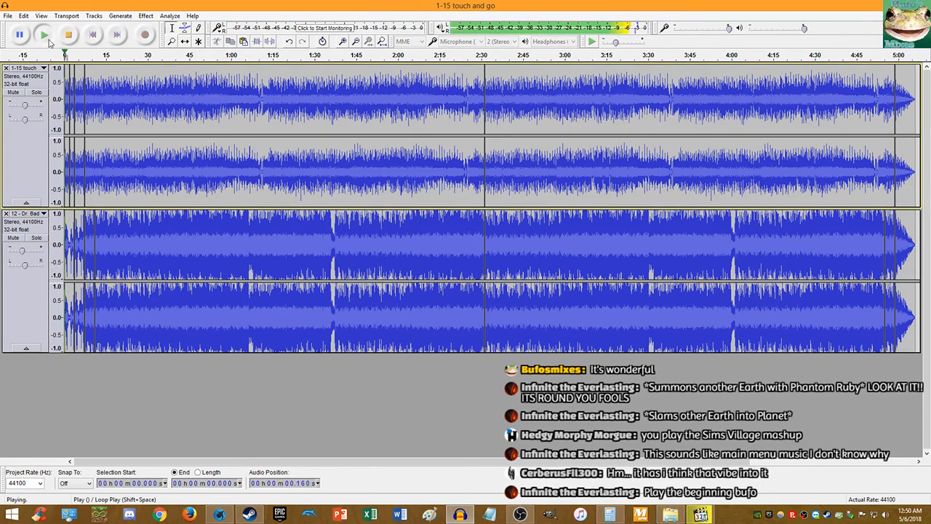
scroll(68, 102, up, 3)
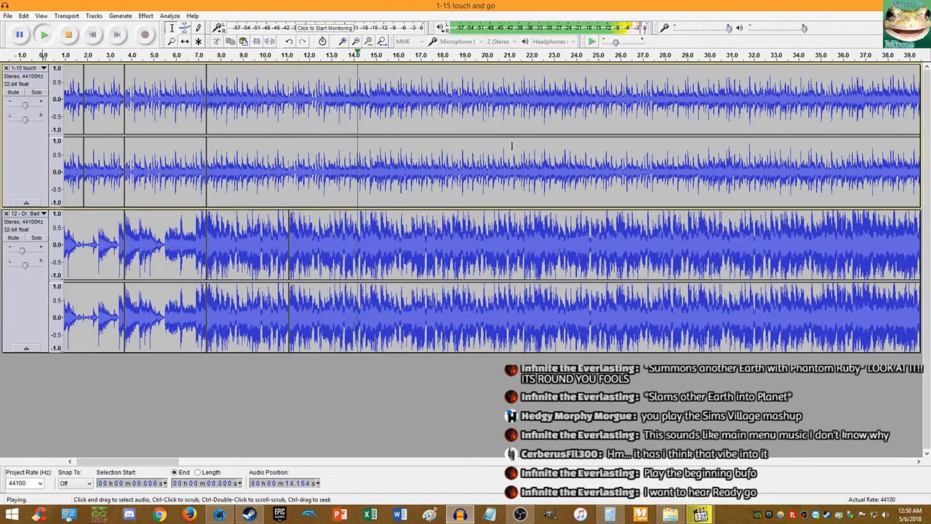
key(alt+Tab)
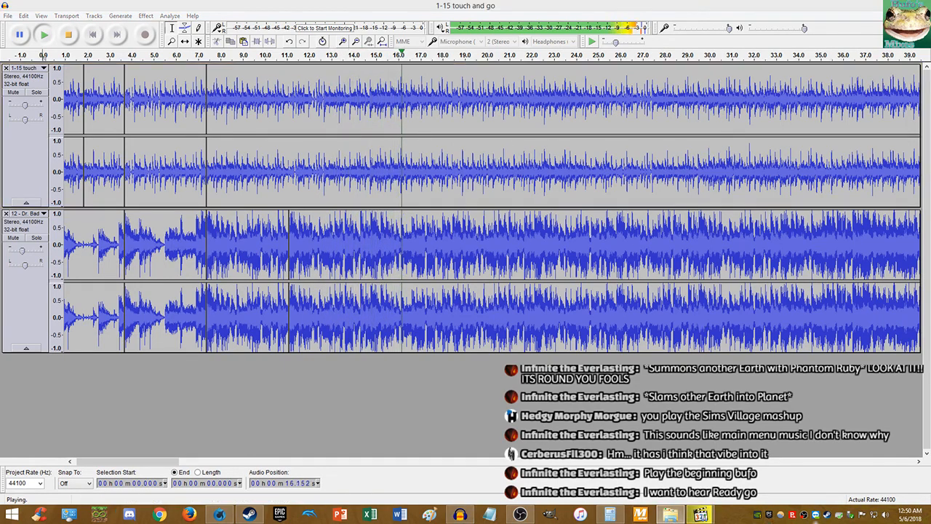
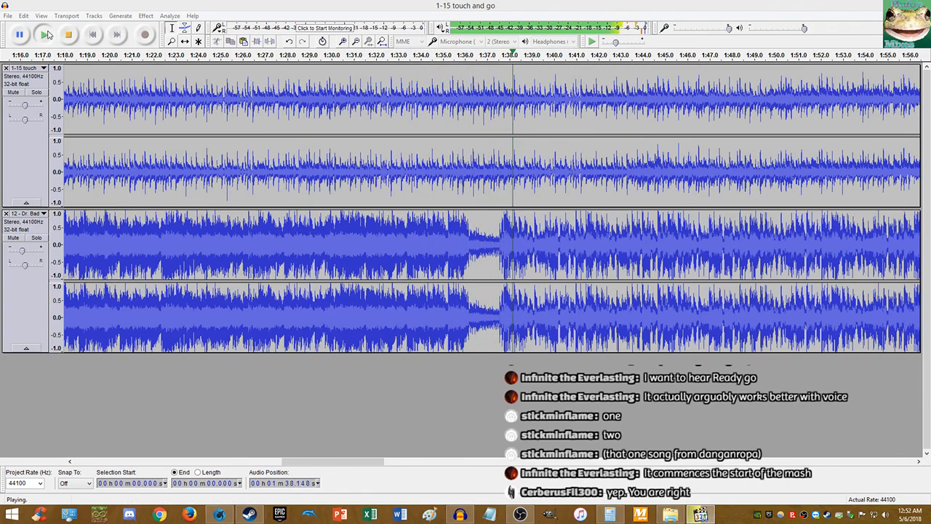
click(68, 34)
Step: View the supersonic freefall Mission Highlights video in the media player, minimize the blank Notepad window, and close the video
click(699, 513)
drag(438, 65, 330, 59)
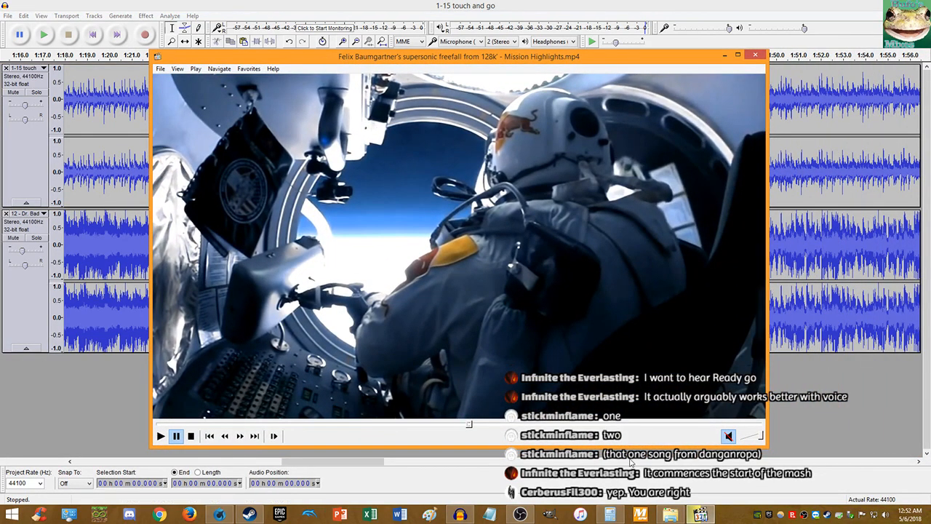
click(492, 515)
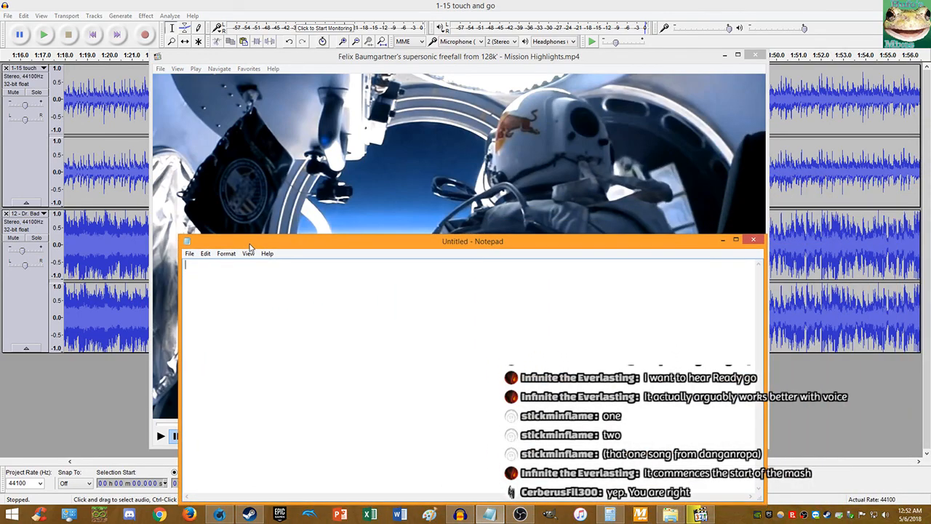
click(724, 240)
click(753, 49)
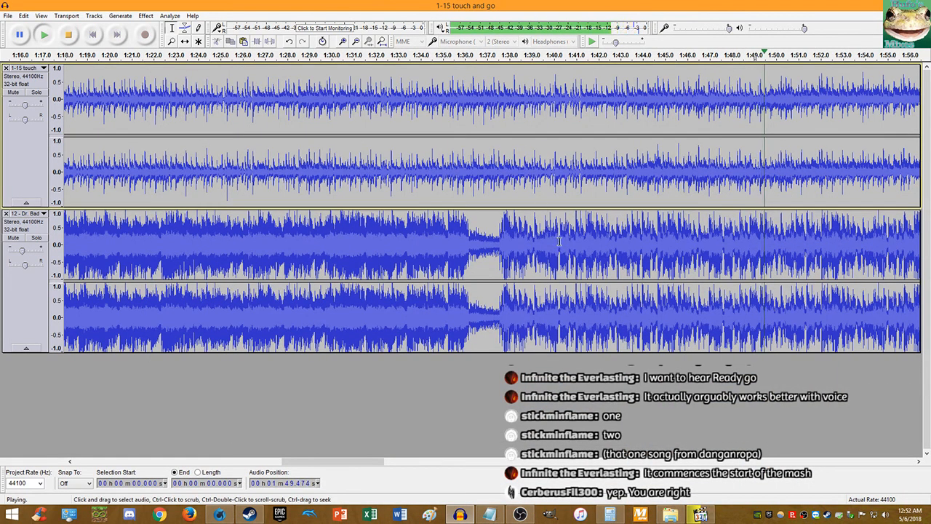
Step: Play both tracks from about 1:49 and stop
click(490, 514)
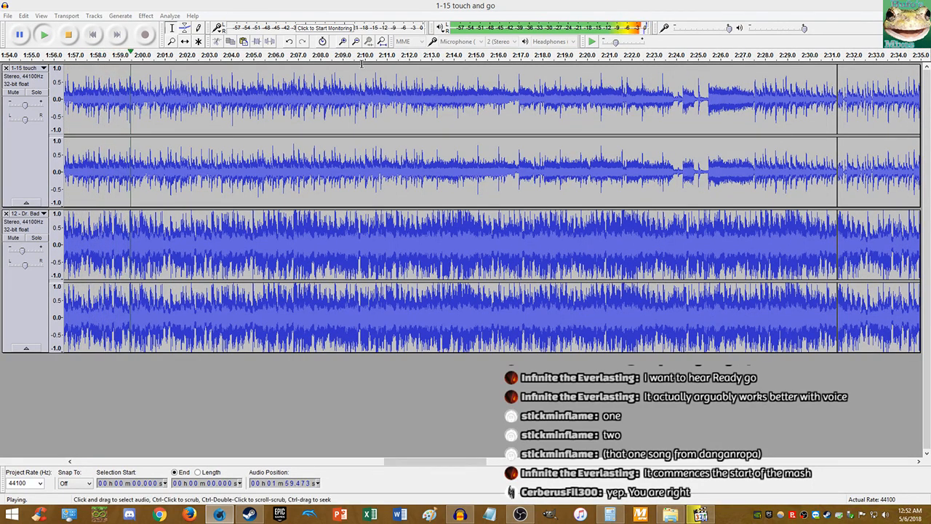
click(68, 35)
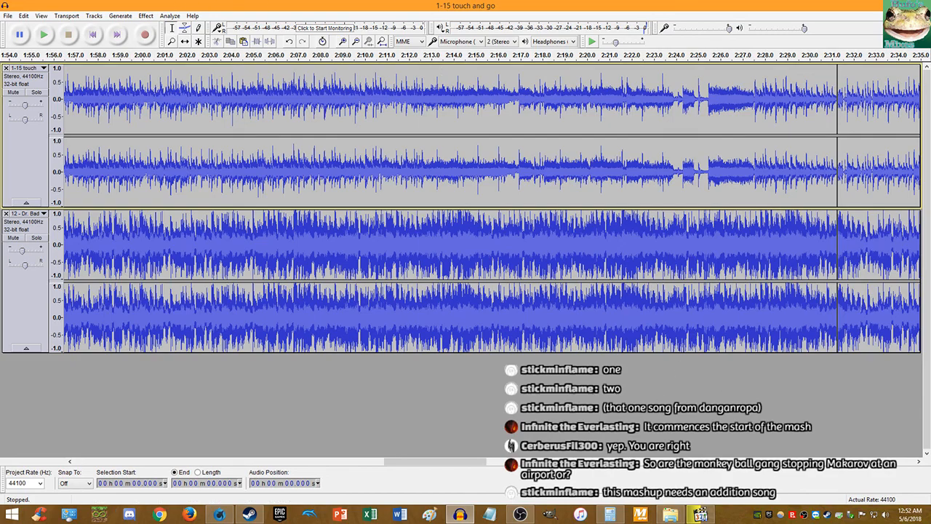
key(alt+Tab)
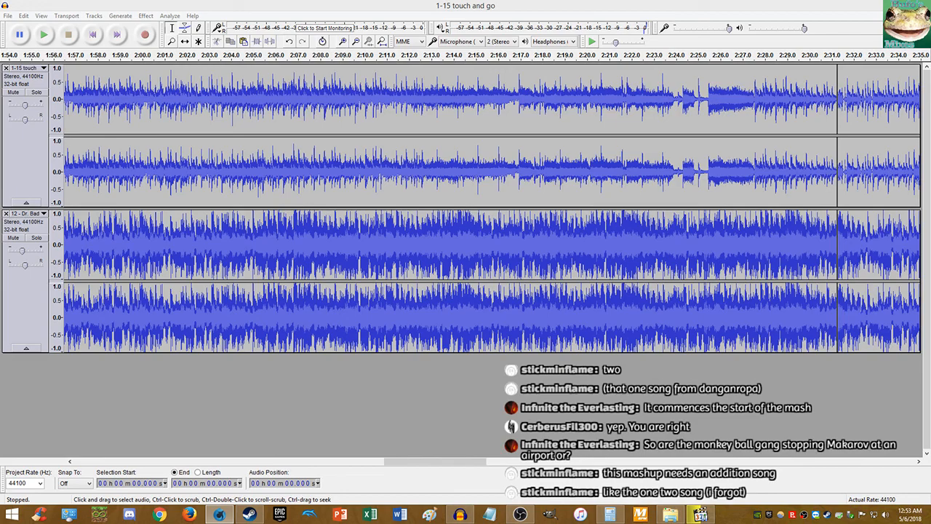
Step: Play both tracks twice from the project start, stop playback, and fit the whole project in view
click(93, 35)
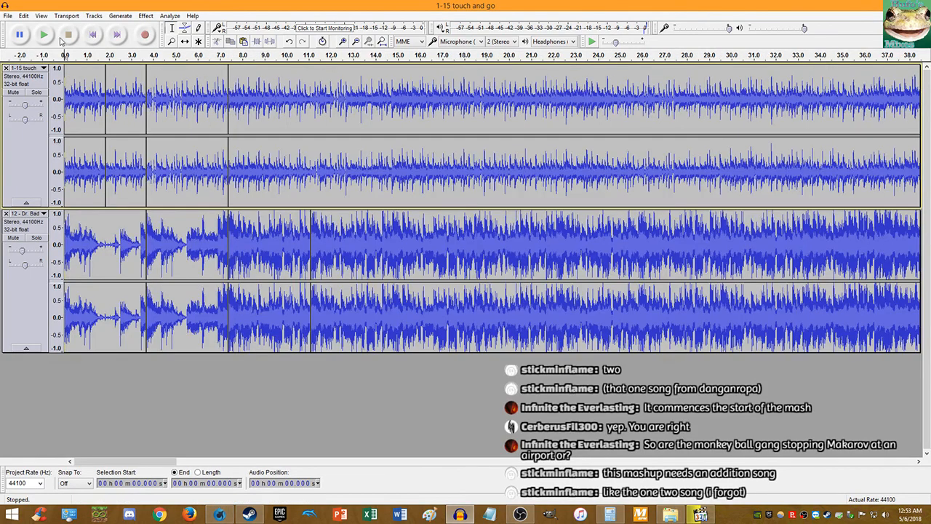
click(44, 34)
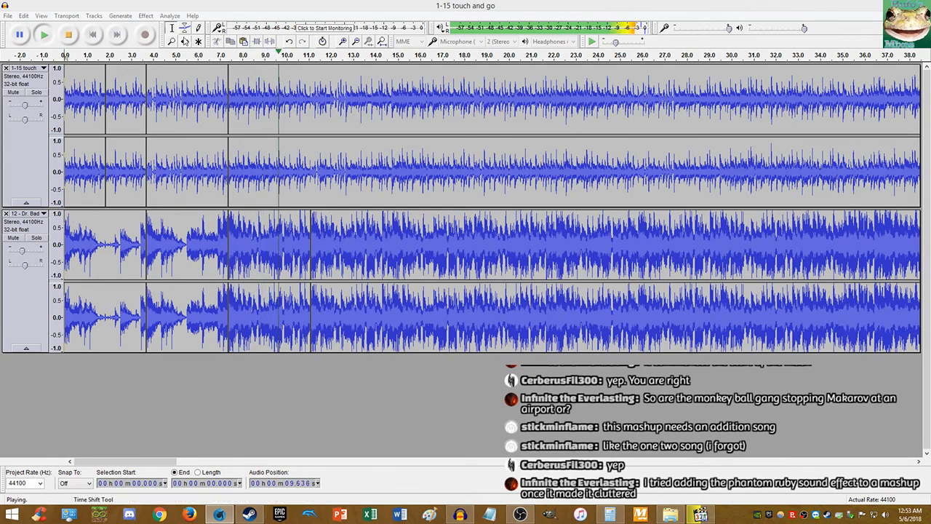
click(68, 35)
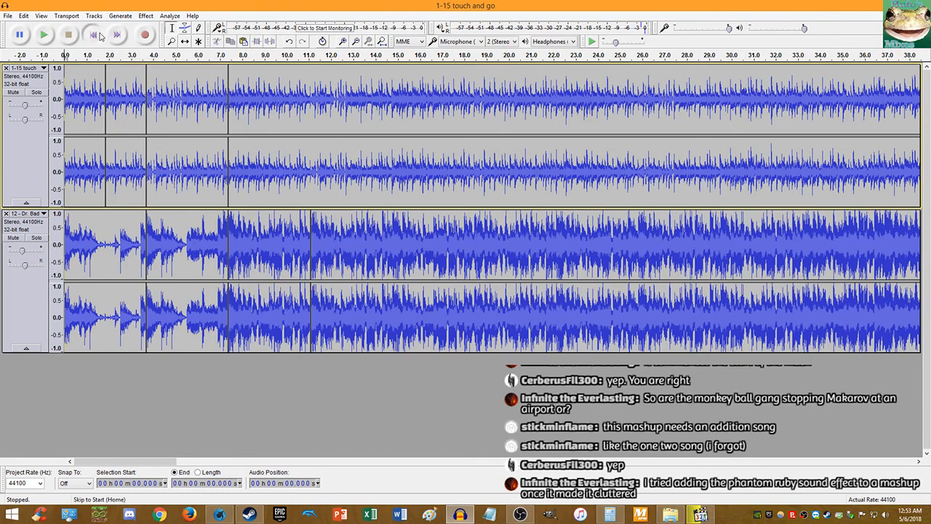
click(49, 32)
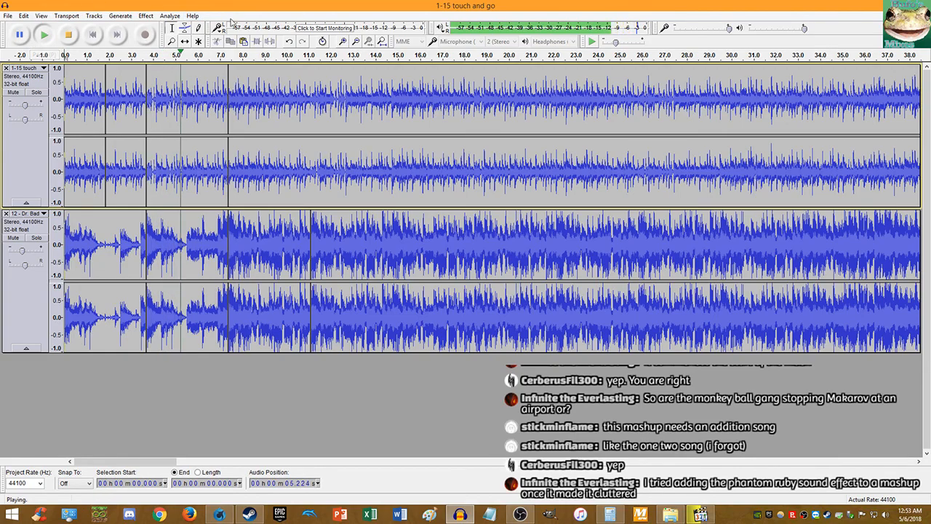
click(380, 42)
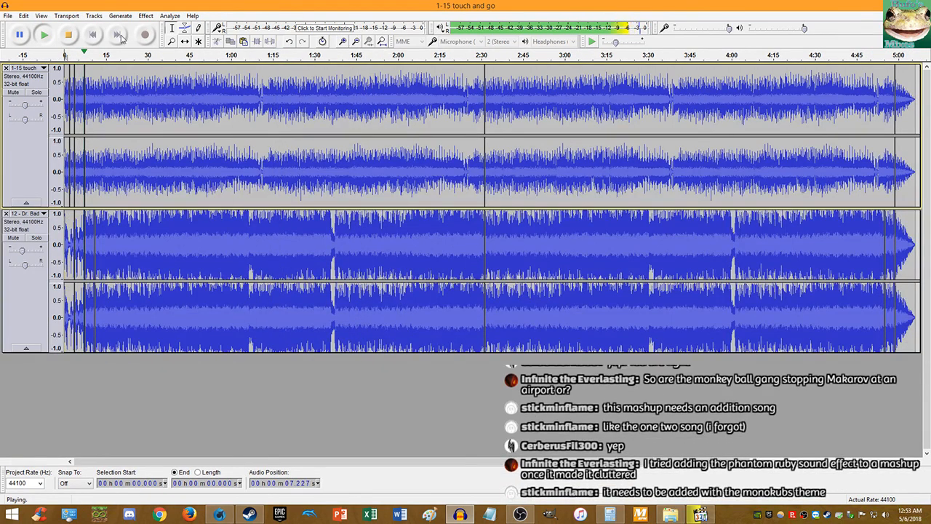
click(68, 35)
Step: Save the project as "Dr Bad Boon's Airport Base" in the Audacity-Projects folder, copying the name for reuse
click(5, 16)
click(43, 84)
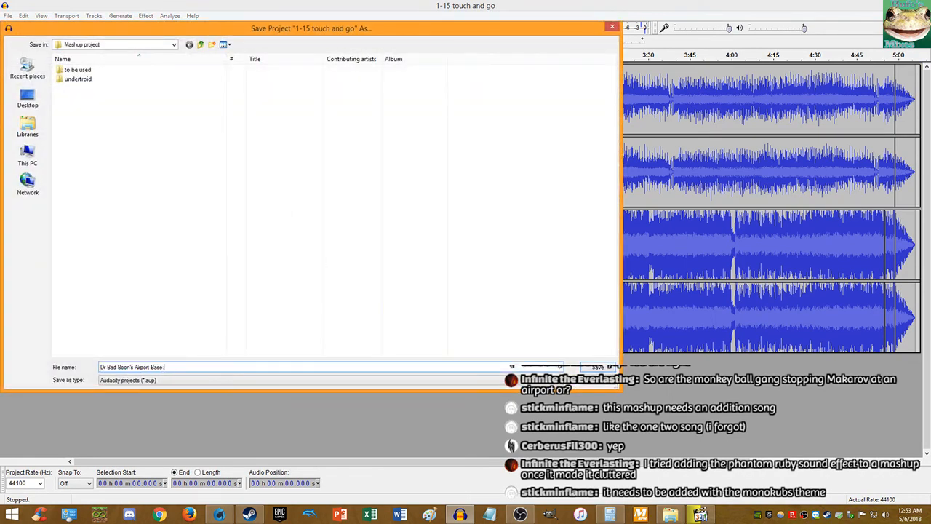
click(28, 129)
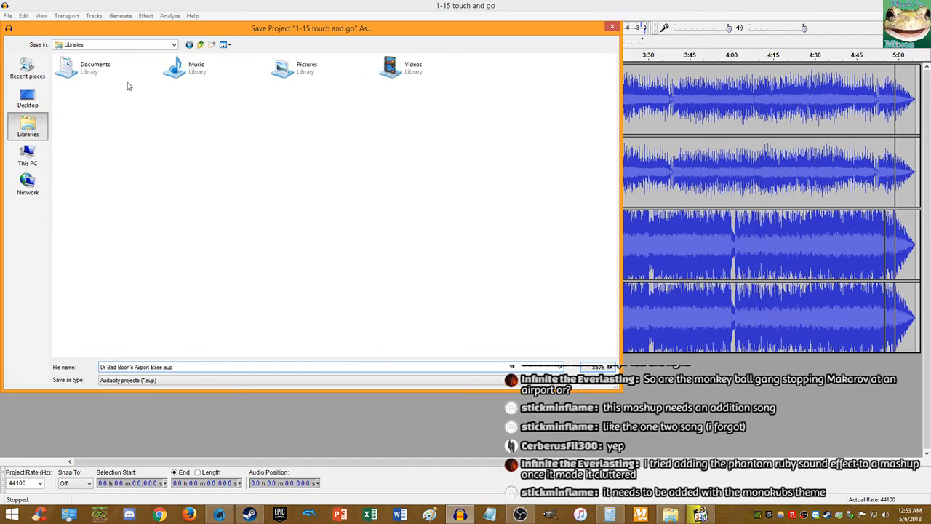
double_click(123, 83)
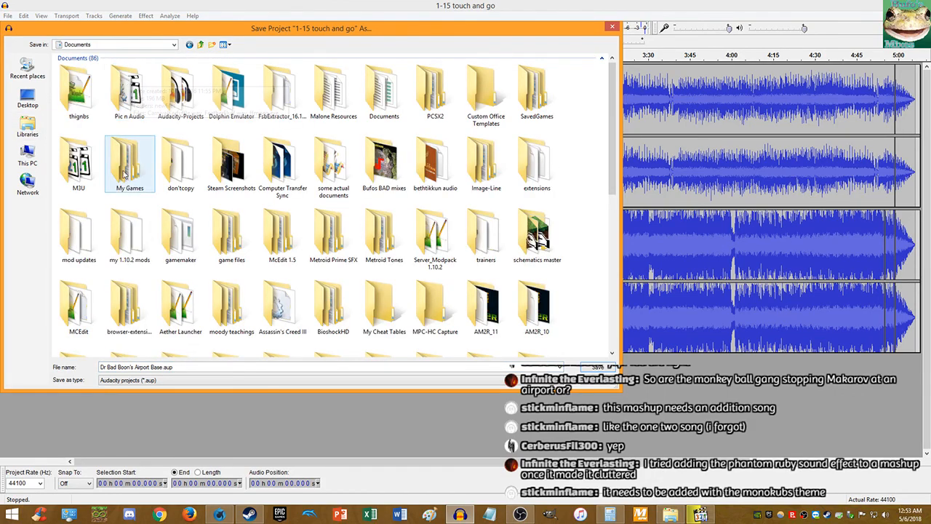
double_click(173, 102)
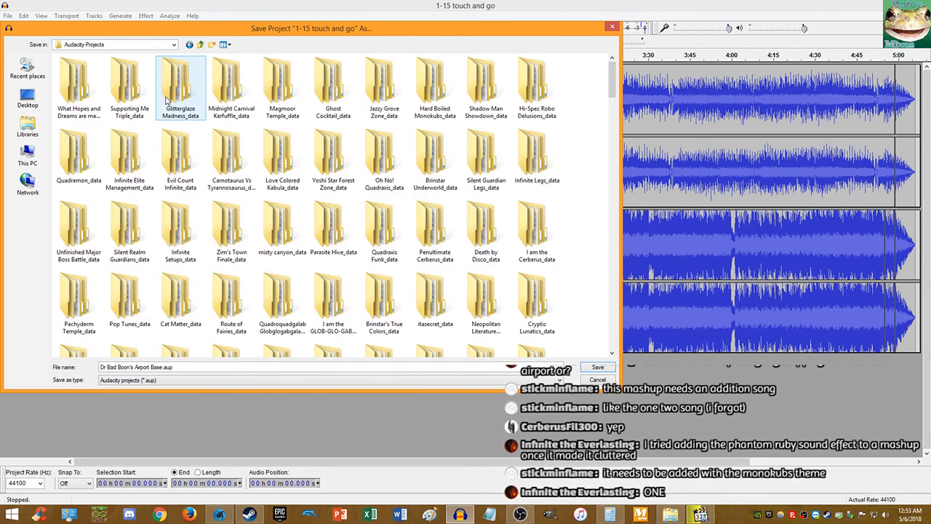
click(163, 369)
key(ctrl+c)
click(164, 369)
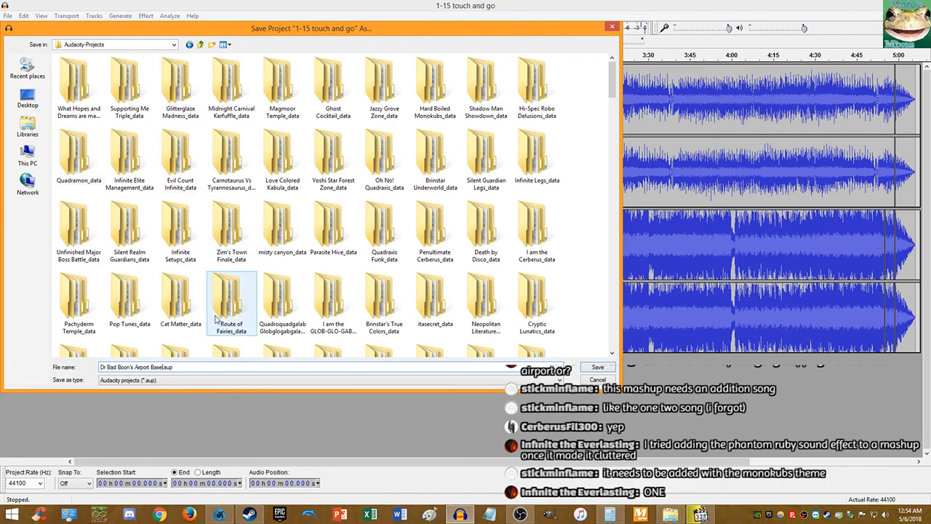
key(Return)
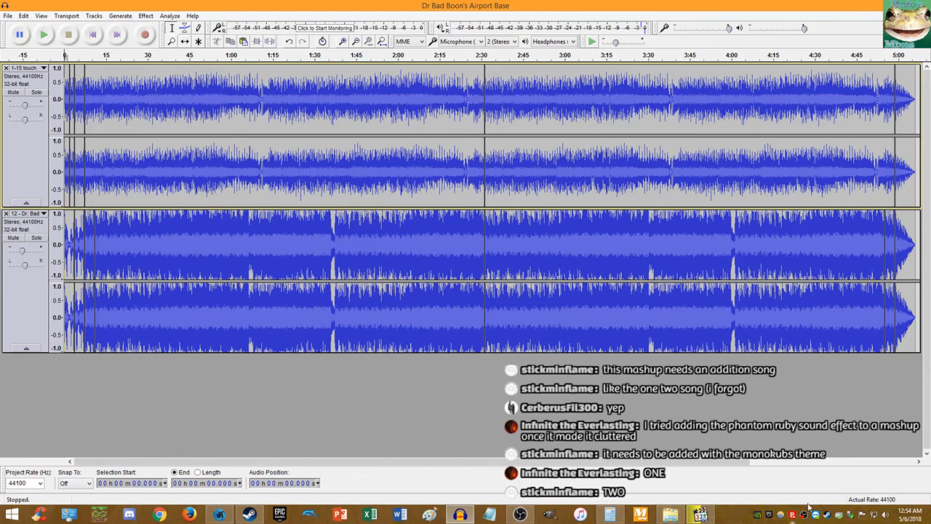
Step: Check the chat window on the desktop, moving the video, Calculator and chat windows around, and return to Audacity
click(460, 513)
drag(467, 193, 466, 218)
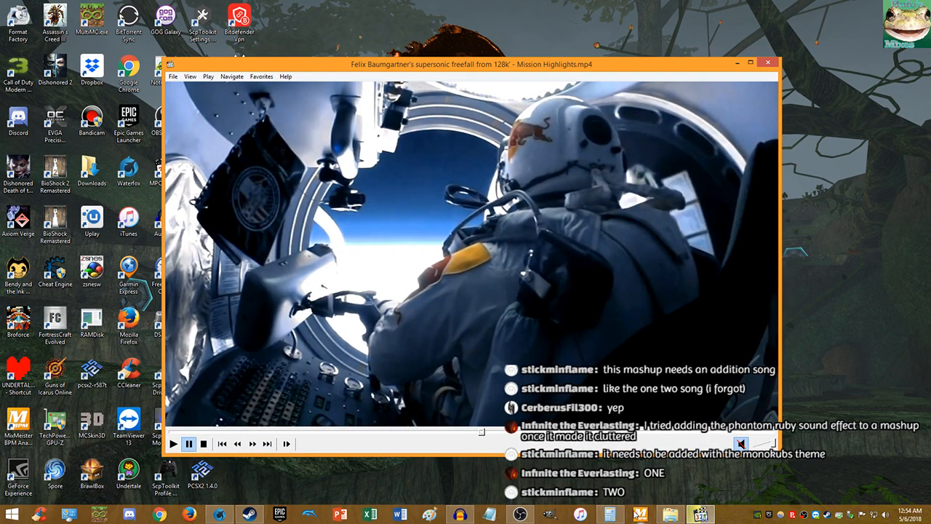
click(609, 514)
drag(399, 262, 670, 252)
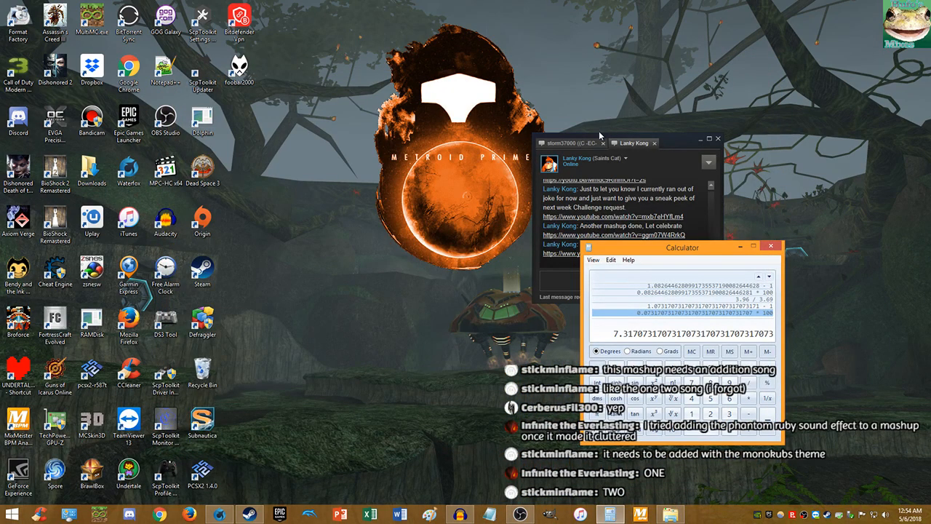
click(599, 135)
drag(672, 144, 530, 148)
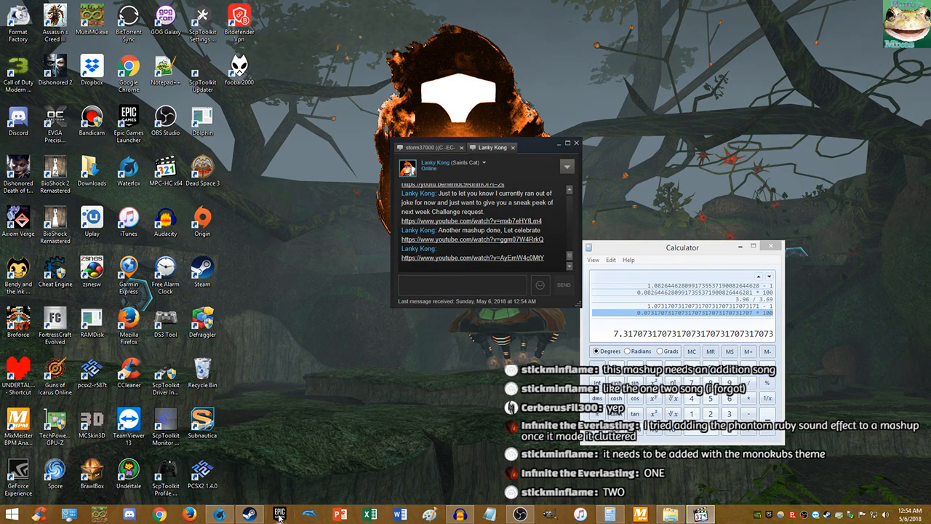
click(460, 514)
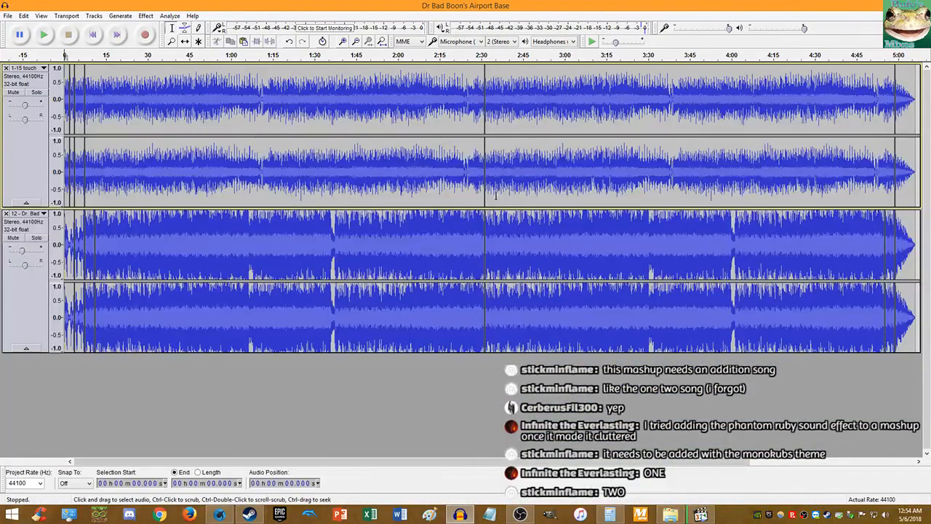
Step: Load the Tags.xml template into the project's metadata and set the track number to 507
click(8, 16)
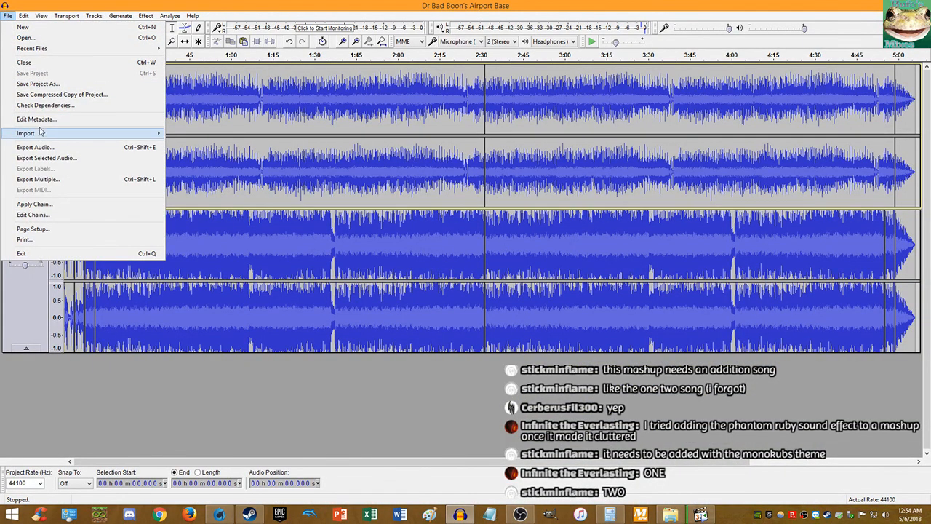
click(33, 120)
click(438, 380)
click(384, 159)
double_click(383, 159)
click(400, 141)
click(408, 142)
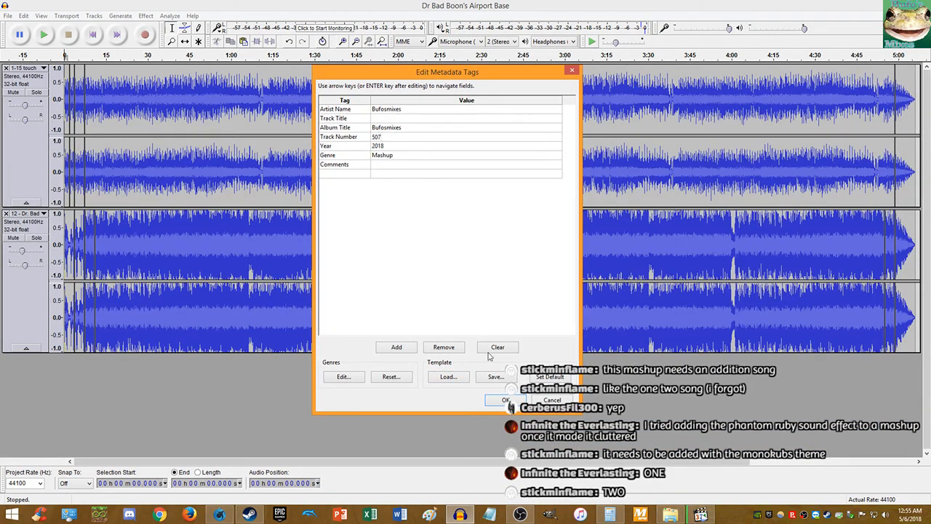
Step: Overwrite the Tags.xml template with the current tags and set the track title to "Dr Bad Boon's Airport Base"
click(499, 377)
double_click(415, 156)
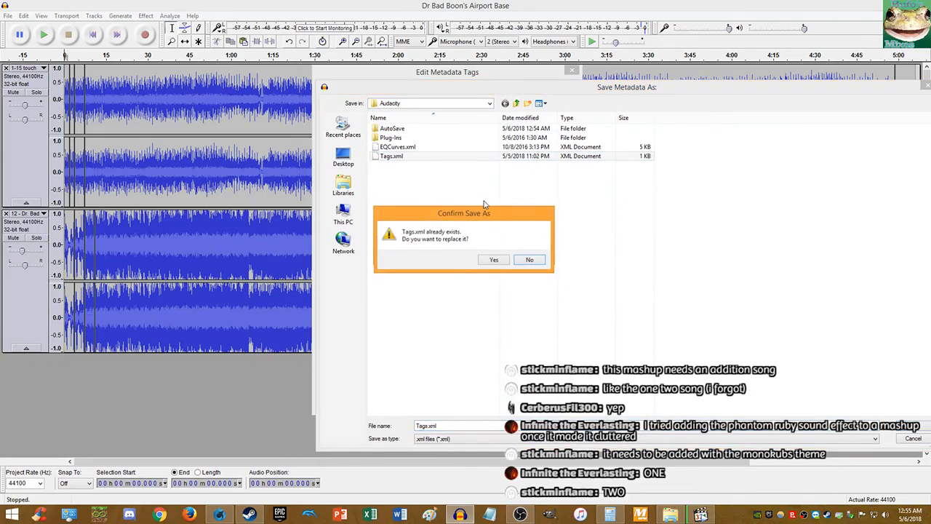
click(492, 259)
click(388, 120)
key(ctrl+v)
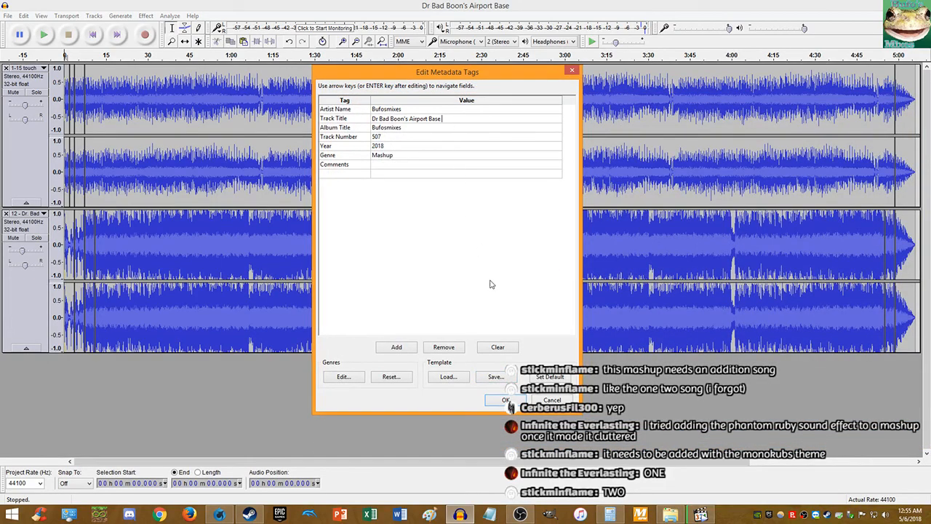
click(505, 400)
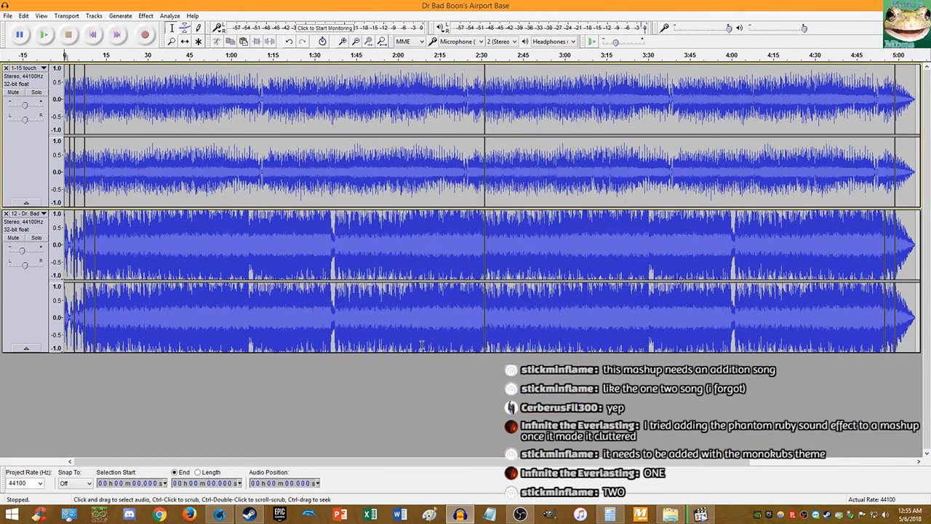
Step: Export the mashup as a signed 16-bit PCM WAV in the Pic n Audio folder, shortening the suggested file name
click(7, 16)
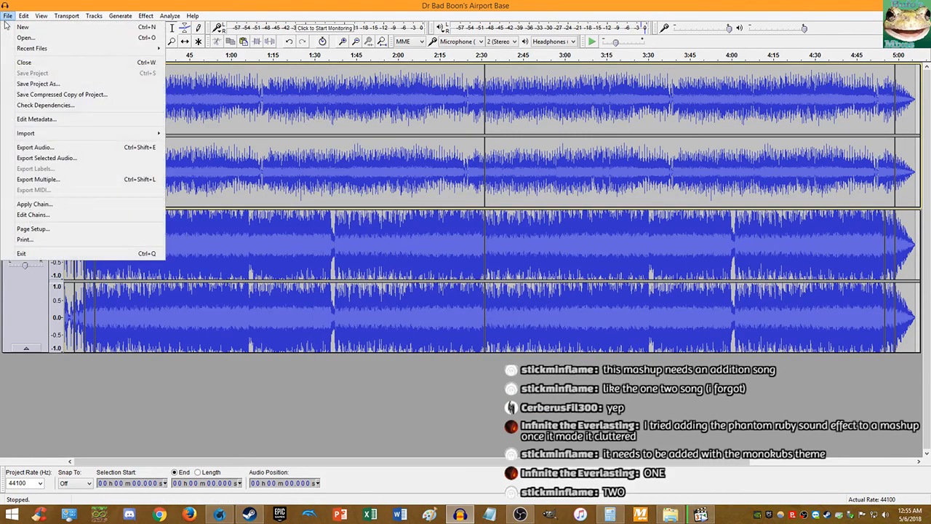
click(35, 147)
click(185, 293)
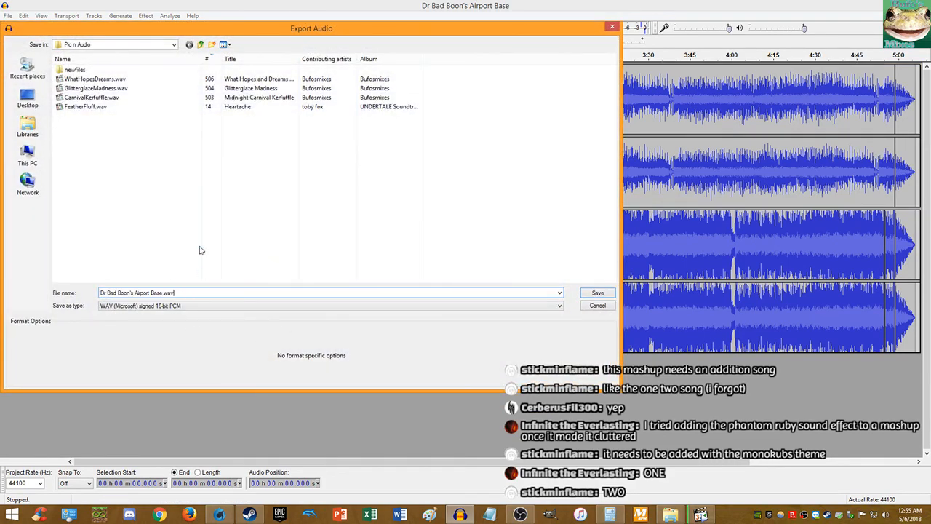
key(Left)
key(Left)
key(Left)
key(Left)
key(BackSpace)
key(Left)
key(Left)
key(Left)
key(Left)
key(Left)
key(Left)
key(BackSpace)
key(BackSpace)
key(BackSpace)
key(BackSpace)
key(BackSpace)
key(BackSpace)
key(BackSpace)
key(BackSpace)
key(BackSpace)
key(BackSpace)
key(BackSpace)
key(BackSpace)
key(BackSpace)
key(BackSpace)
click(596, 294)
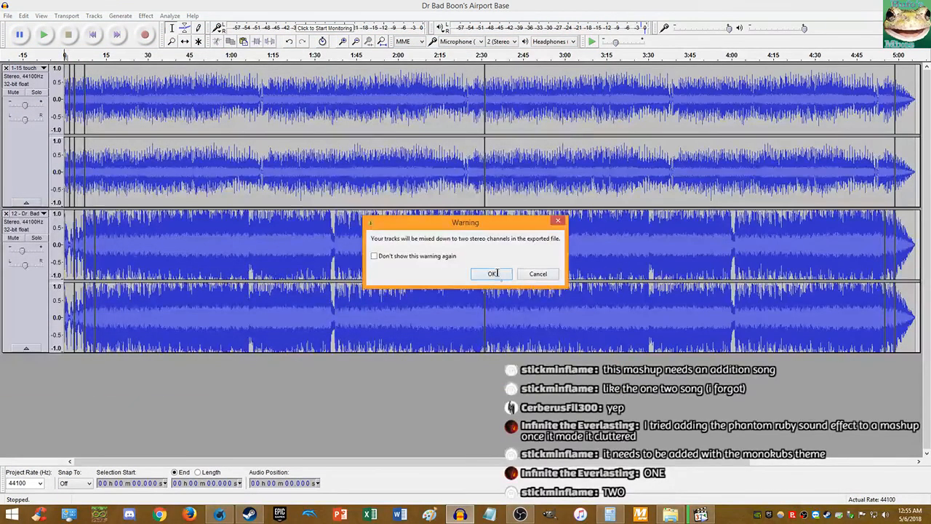
click(496, 273)
click(502, 399)
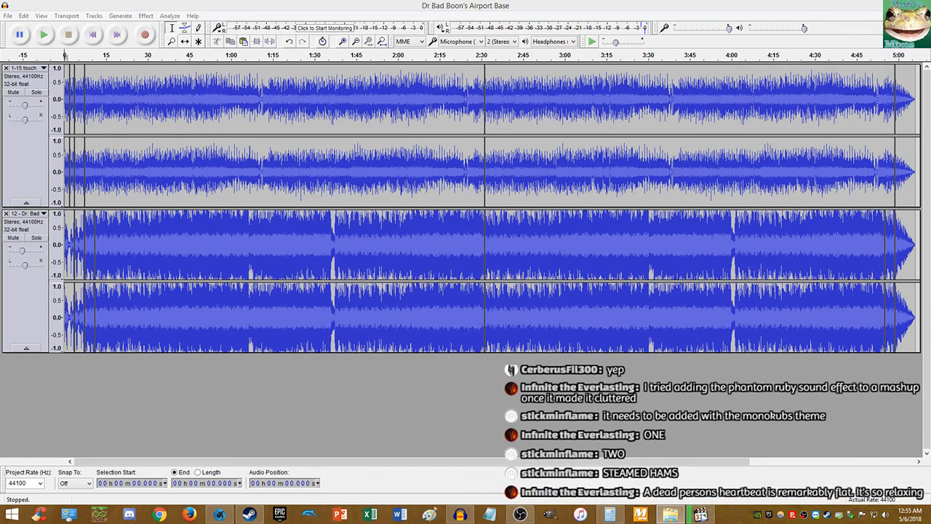
Step: Set up a second audio export in MP3 format, targeting the Bufosmixes folder in the Music library
click(352, 3)
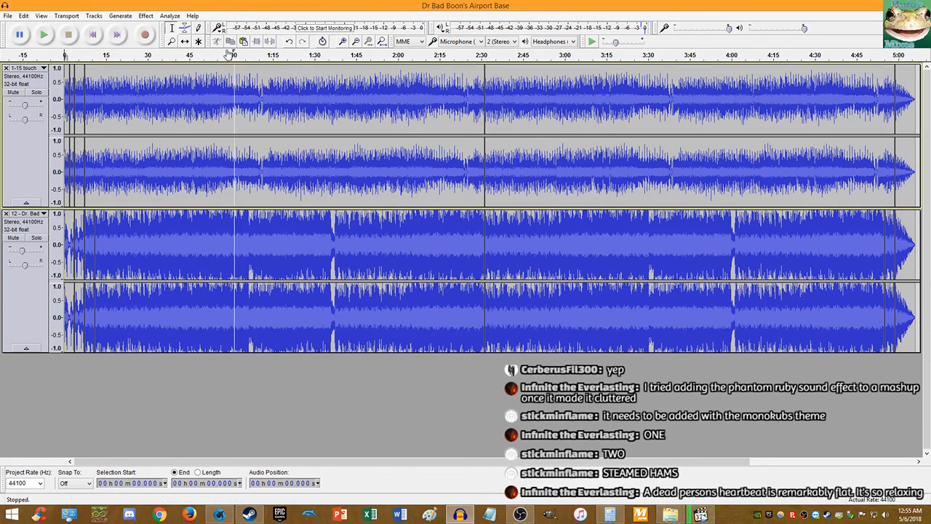
click(8, 15)
click(44, 144)
click(153, 306)
click(129, 336)
click(28, 127)
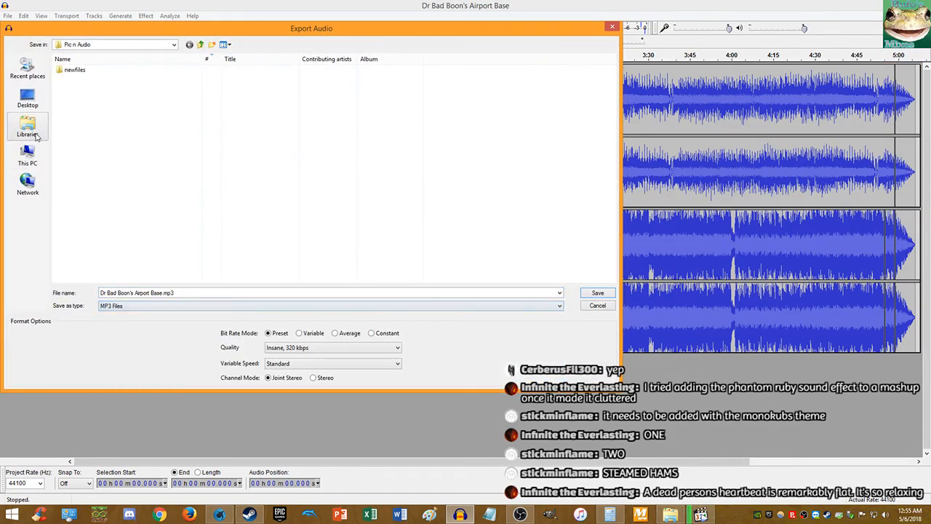
double_click(182, 69)
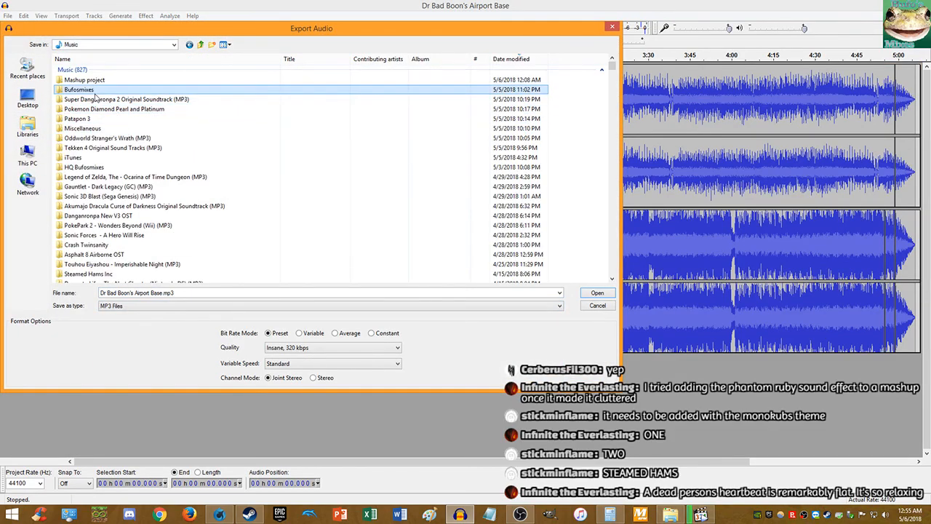
double_click(84, 87)
Step: Name the MP3 "Tekken Monkey Ball Mix- Dr Bad Boon's Airport Base.mp3" and export it with the existing metadata
double_click(203, 292)
key(Home)
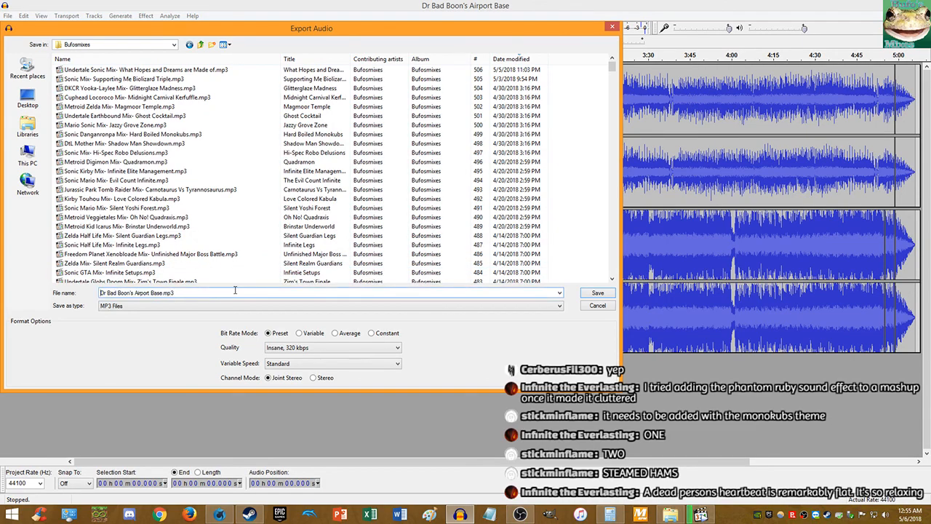
text(Tekken Mon)
text(key Ball M)
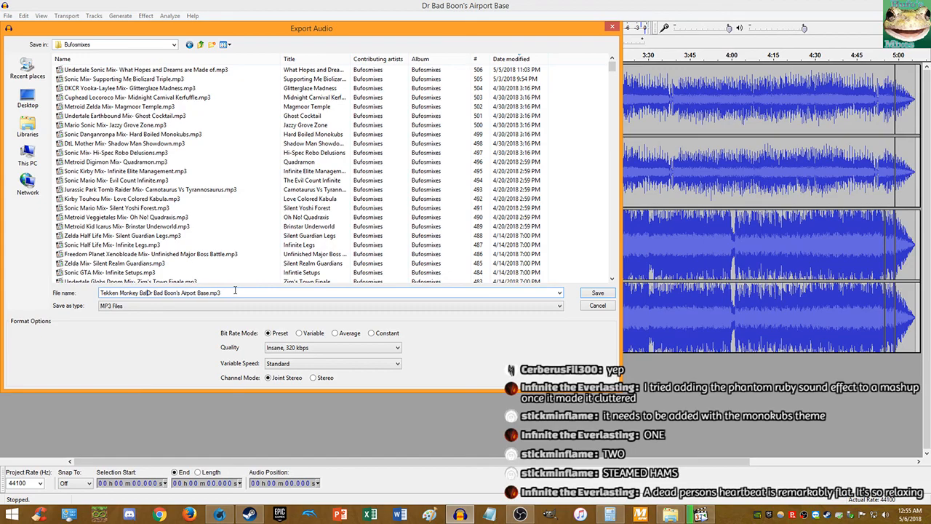
text(ix-)
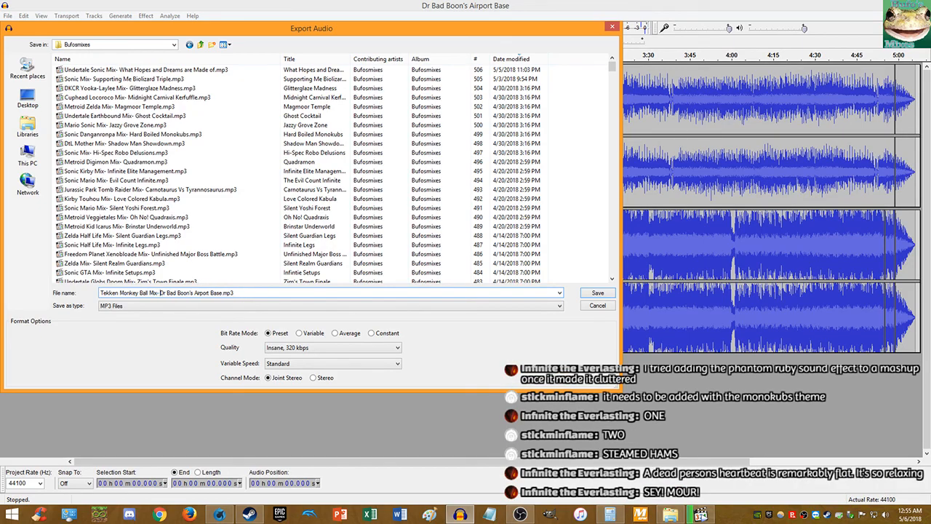
click(614, 293)
click(492, 275)
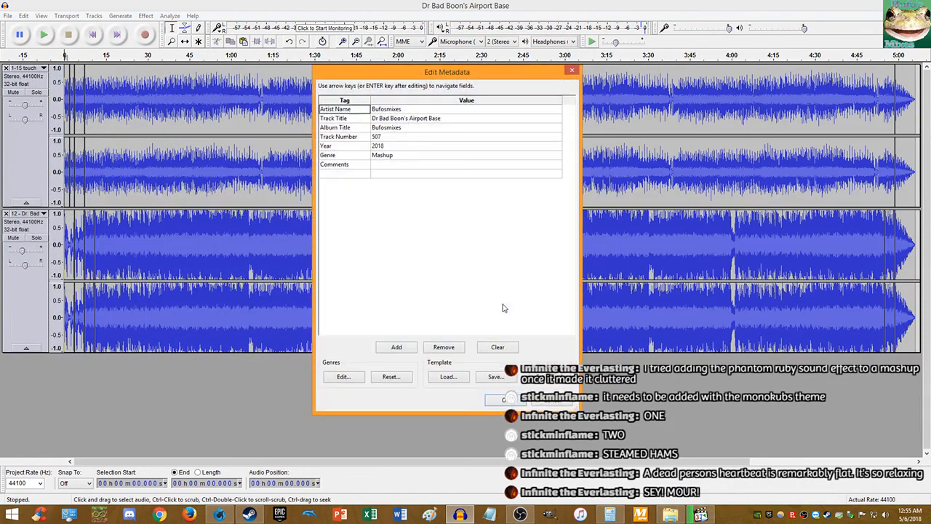
click(503, 385)
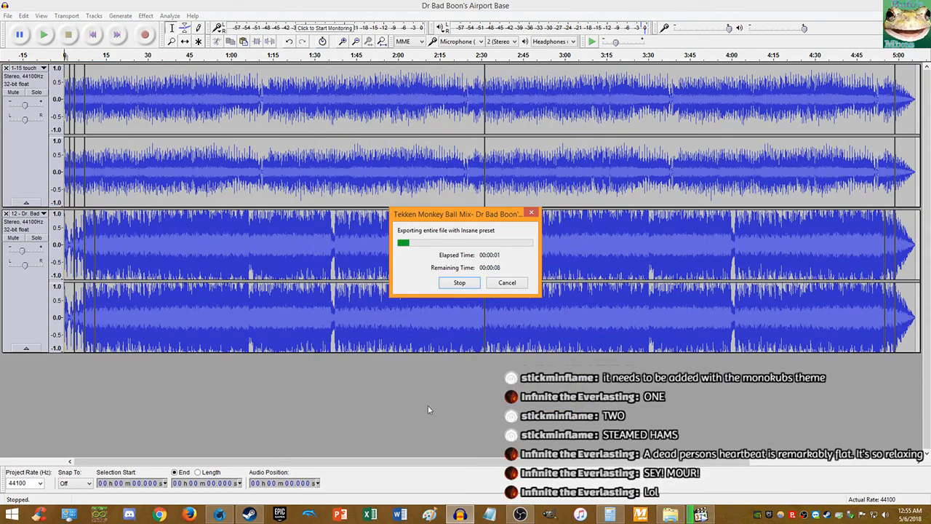
click(219, 514)
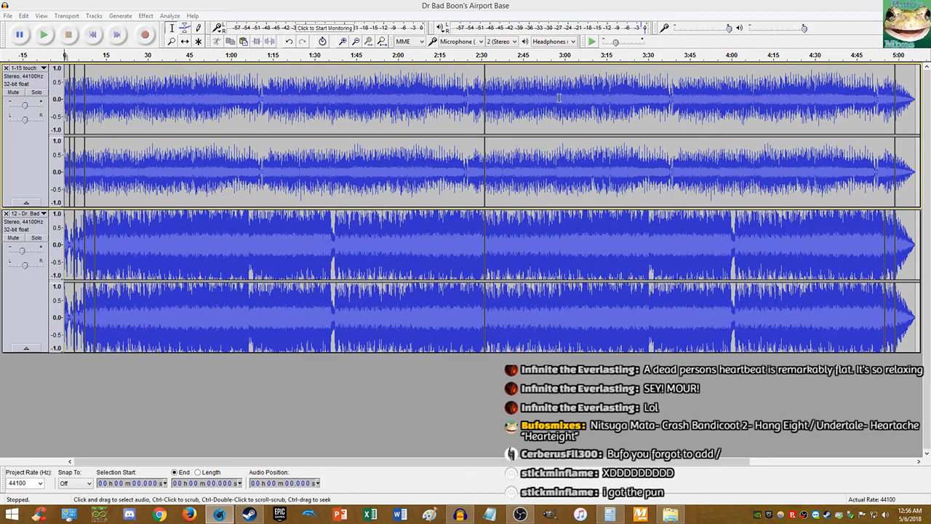
click(573, 4)
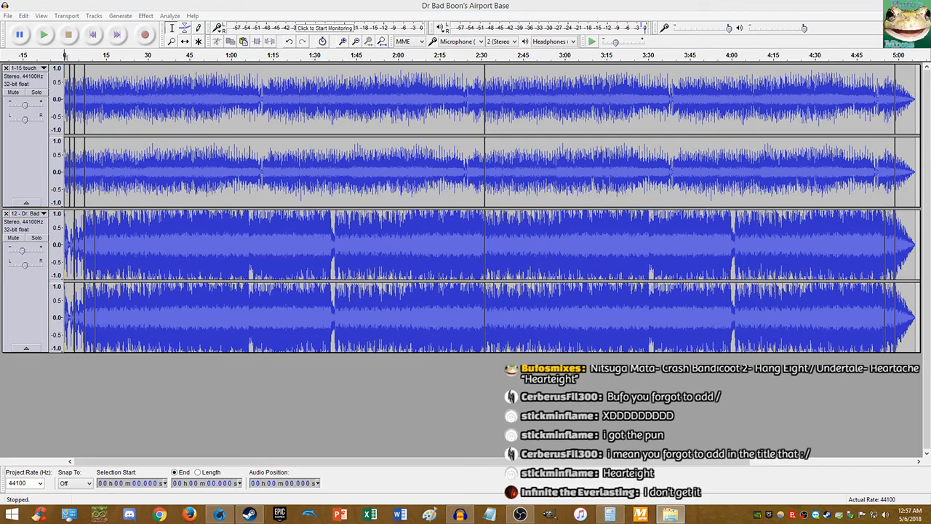
Step: Rename the Dr Bad Boon mix in the Bufosmixes search results as "Tekken Monkey Ball Mix- Dr. Bad Boon's Airport Base.mp3"
drag(930, 31, 342, 58)
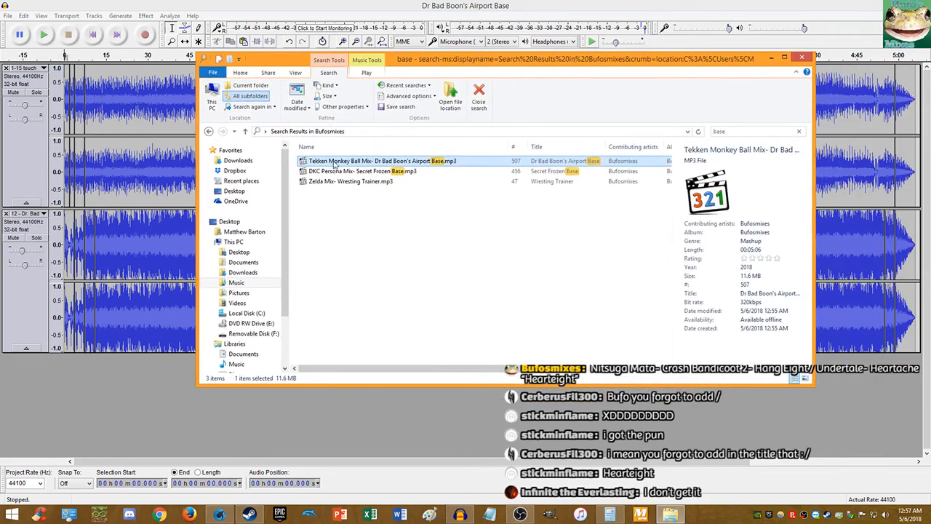
right_click(400, 162)
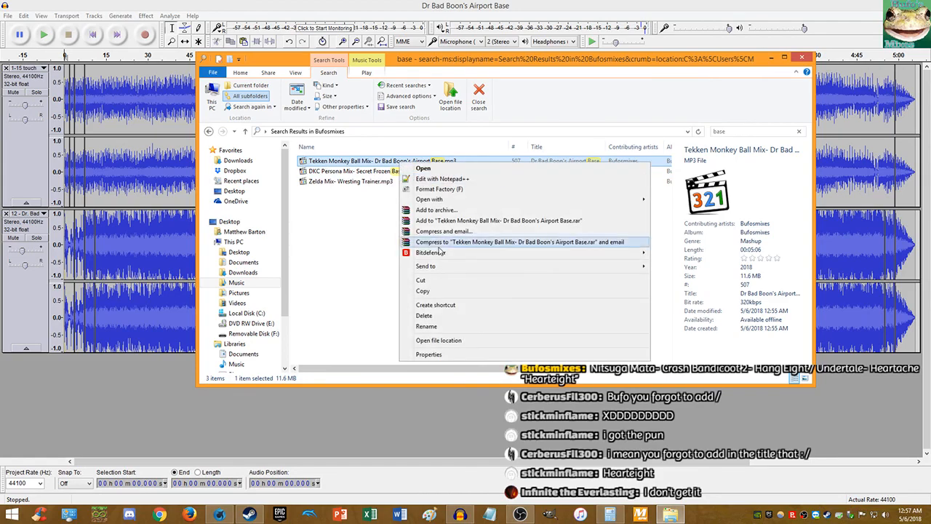
click(426, 326)
click(380, 161)
text(.)
key(Return)
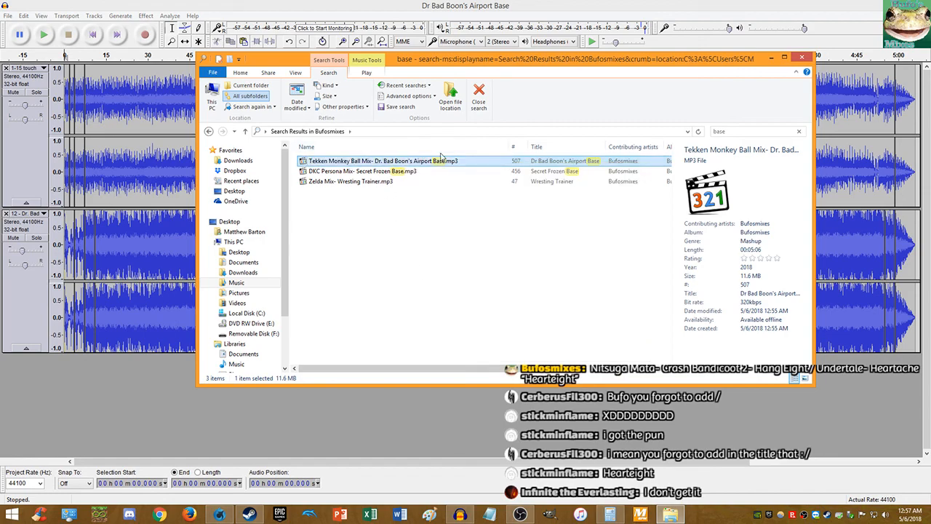
drag(709, 59, 930, 88)
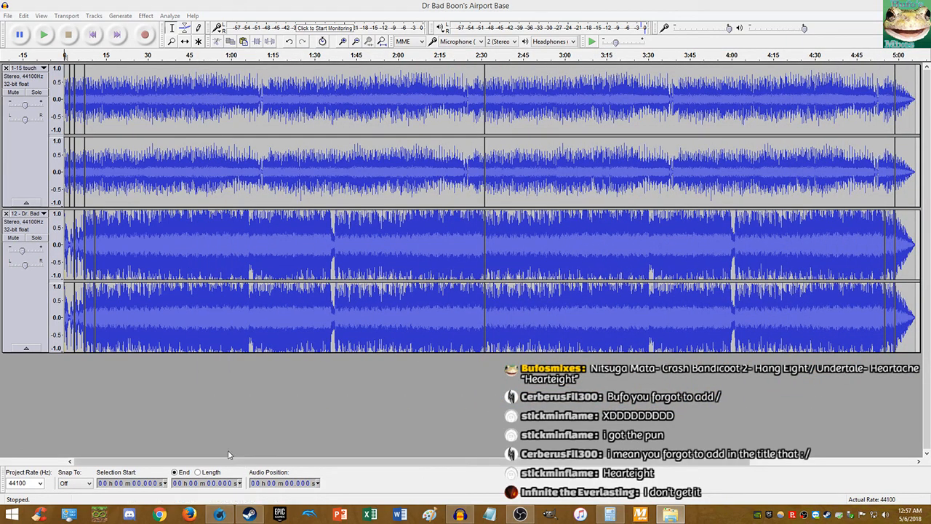
Step: Close the finished Dr Bad Boon's Airport Base project and bring up an empty project window
click(219, 515)
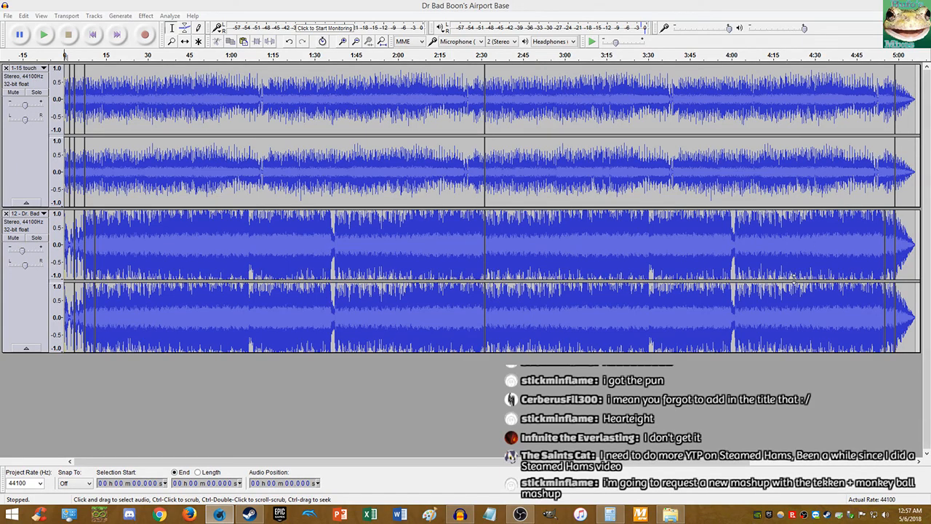
click(917, 4)
click(460, 515)
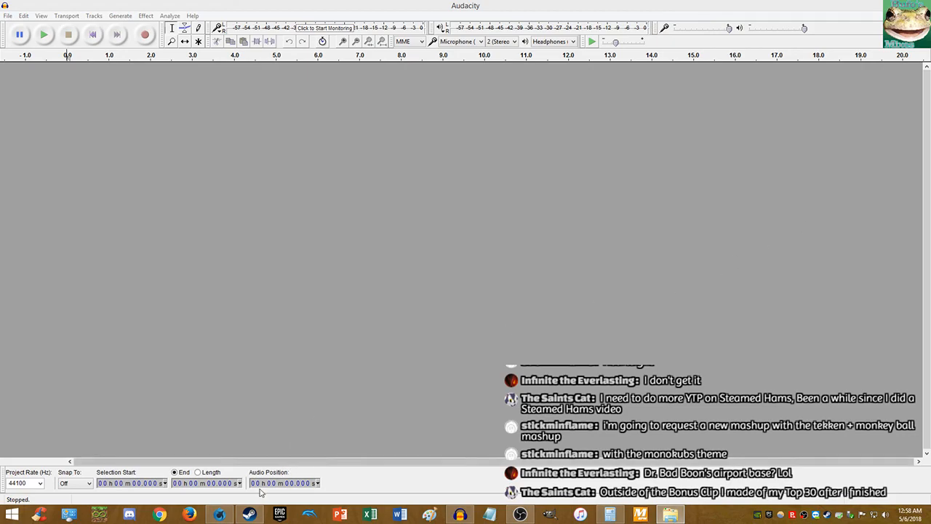
Step: Import the "2. CB2-11 Hang Eight" song and the toby fox Undertale song from the file browser as two tracks
click(220, 515)
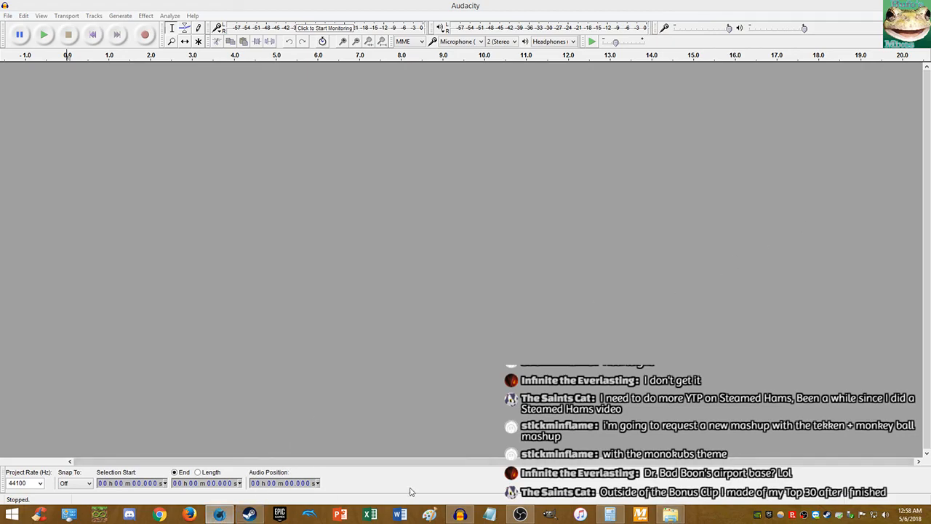
click(670, 514)
drag(930, 175, 691, 176)
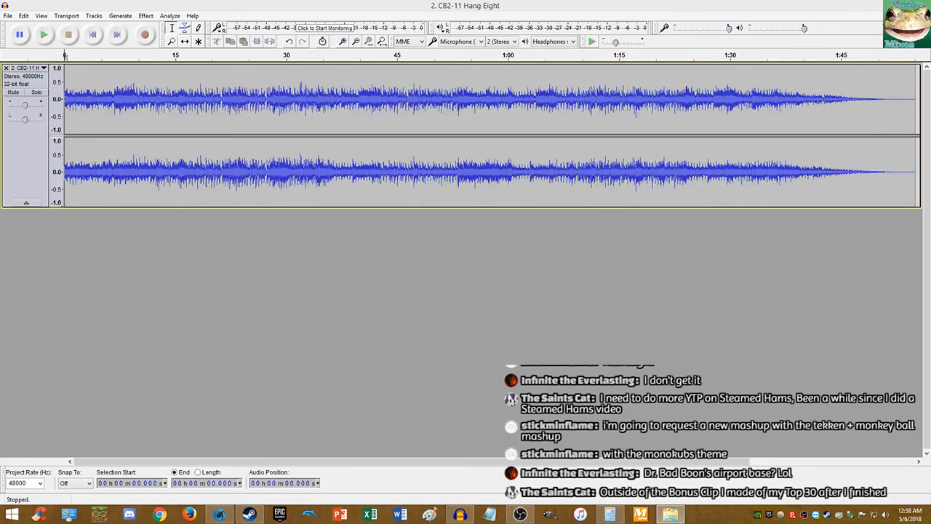
drag(930, 277, 748, 301)
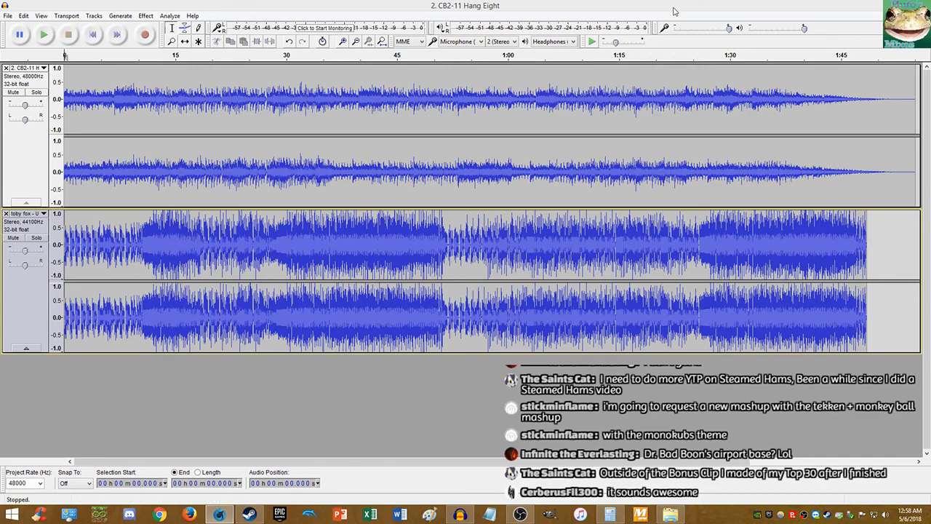
Step: Amplify the whole Hang Eight track
double_click(347, 111)
click(146, 15)
click(186, 55)
click(505, 290)
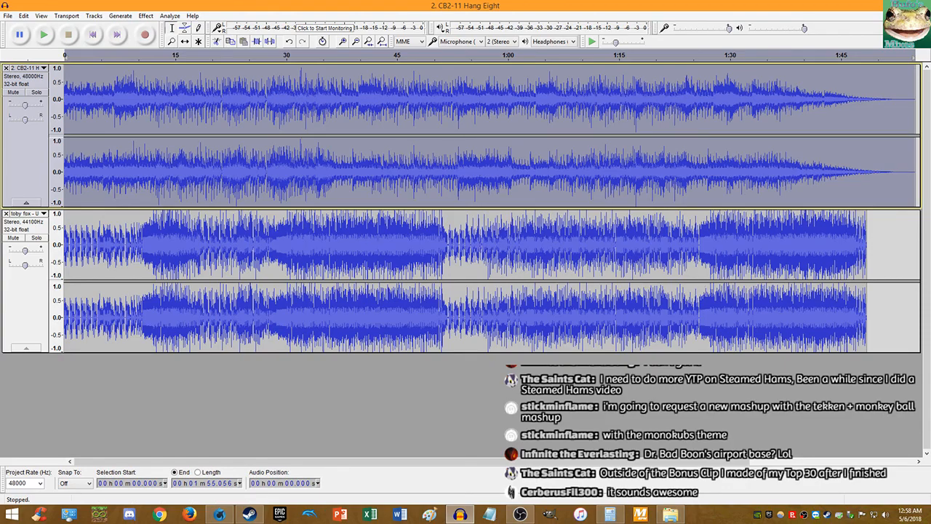
key(alt+Tab)
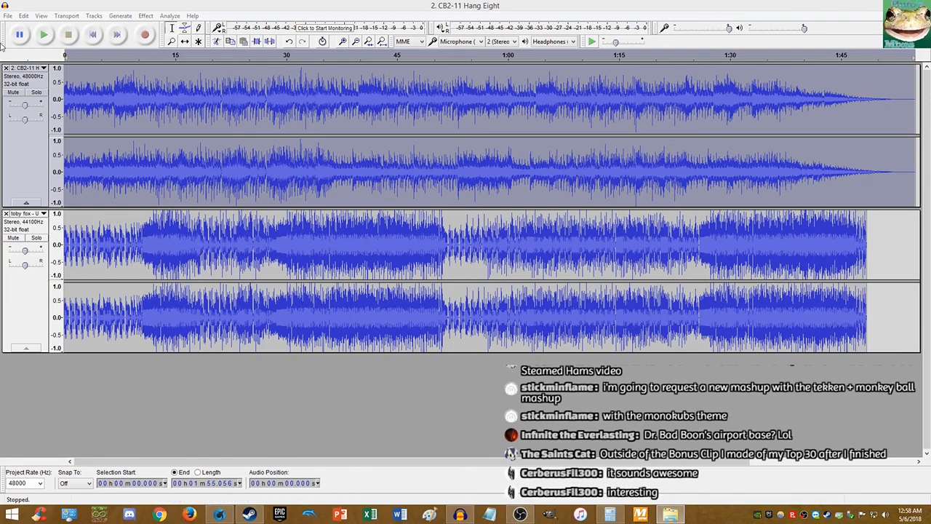
Step: Mute the toby fox track and listen to the opening seconds of Hang Eight on its own
click(13, 237)
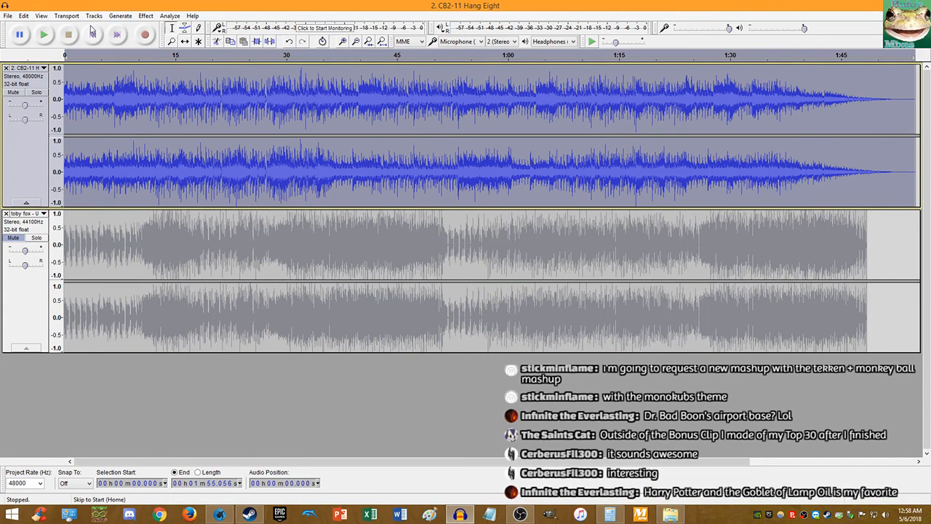
click(46, 36)
scroll(74, 84, up, 4)
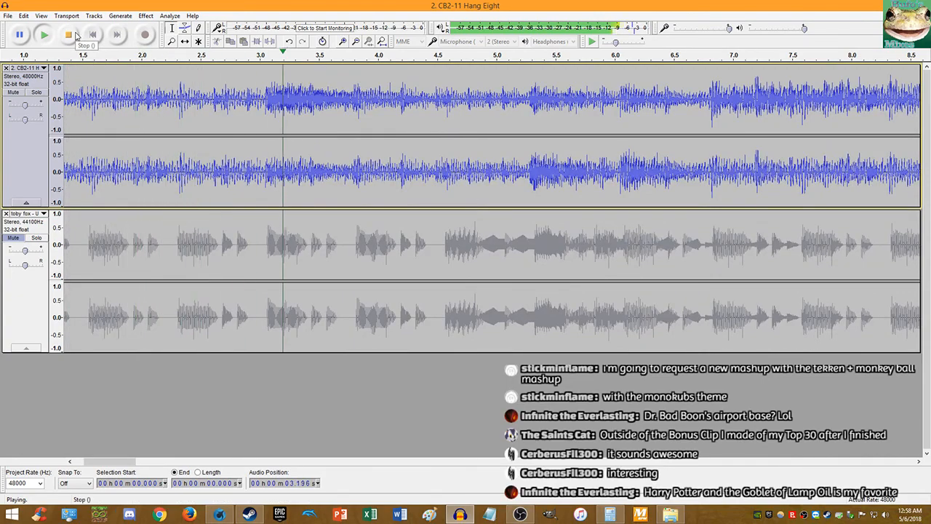
scroll(117, 87, down, 2)
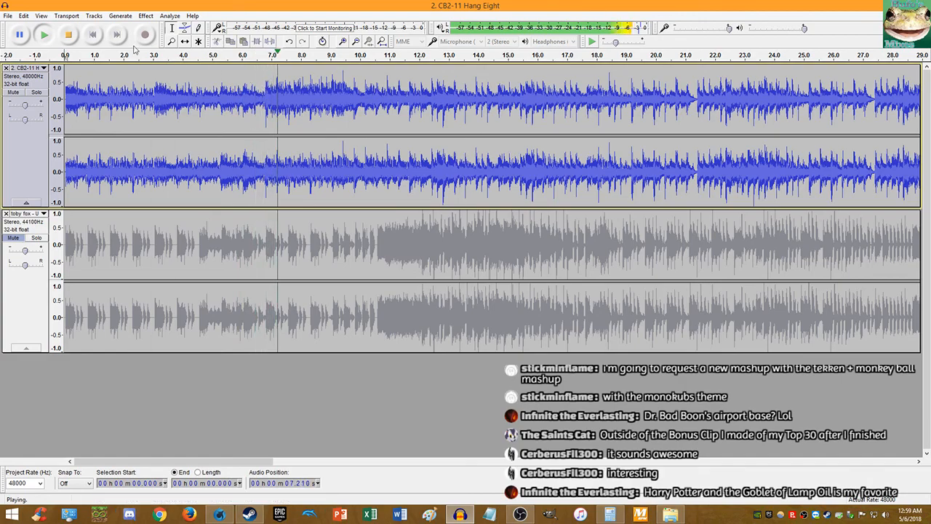
click(75, 38)
Step: Play the Hang Eight track from about 6.72 seconds and stop after listening to the section
click(262, 93)
key(space)
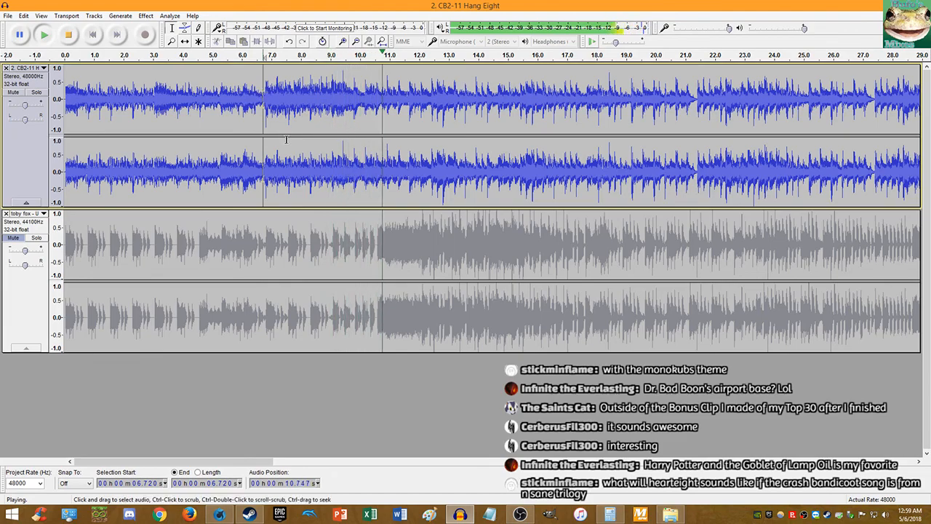
key(ctrl+f)
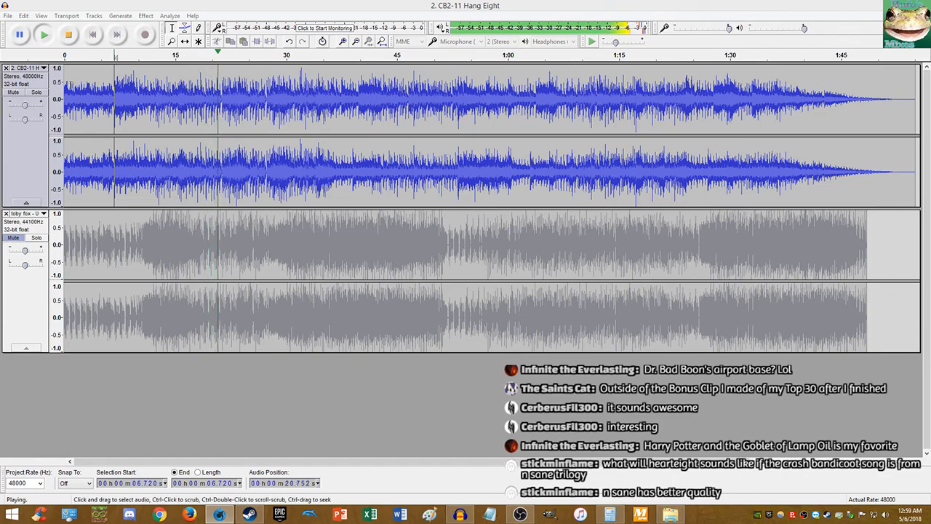
click(69, 35)
click(69, 35)
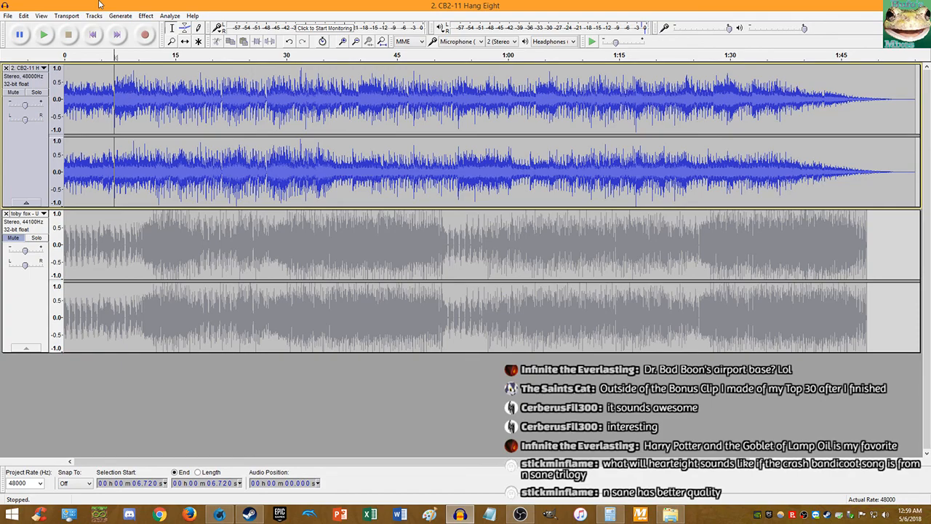
Step: Remove the silence before the first sound of the Hang Eight track so its audio starts at 0 seconds
key(Home)
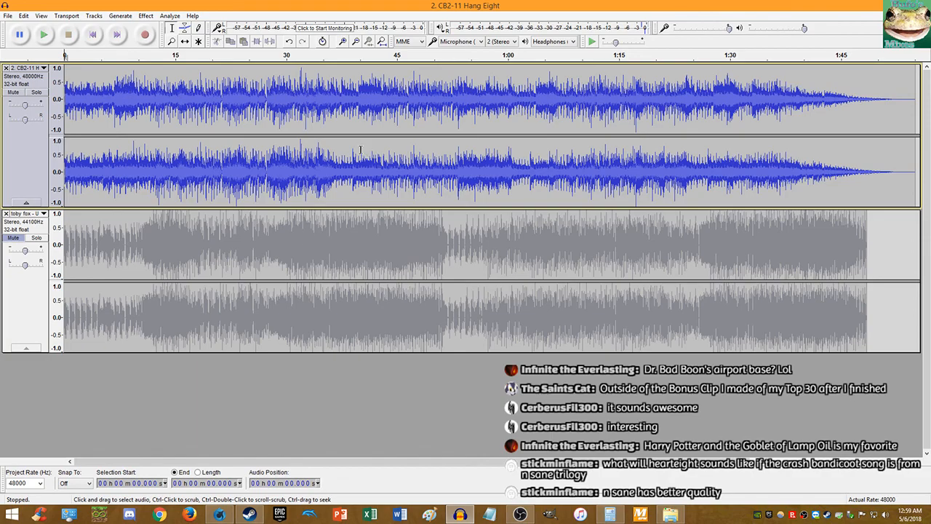
key(ctrl+1)
key(ctrl+1)
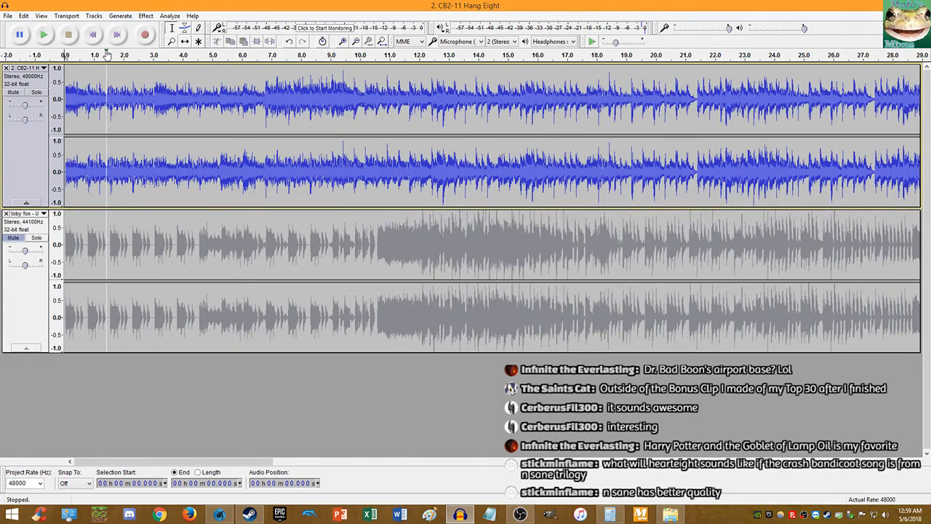
key(ctrl+1)
key(ctrl+1)
key(ctrl+1)
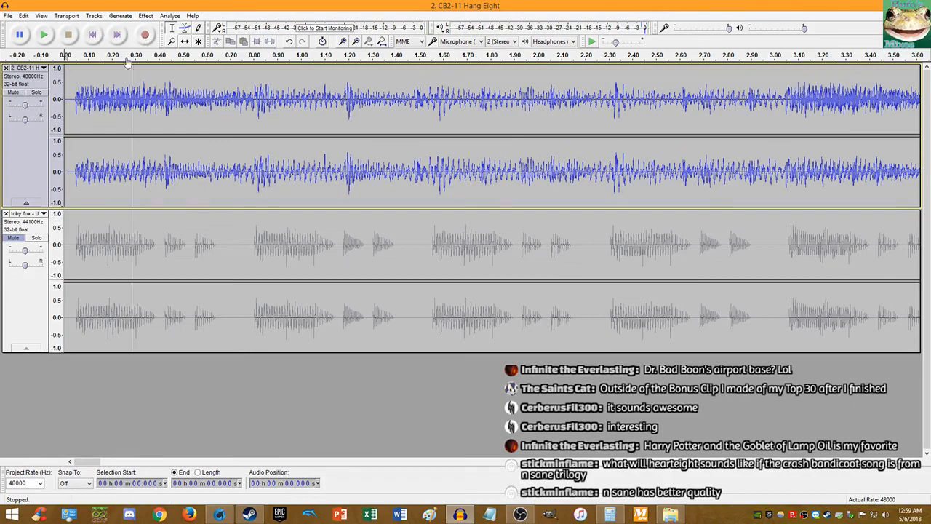
scroll(70, 96, up, 4)
scroll(149, 109, up, 5)
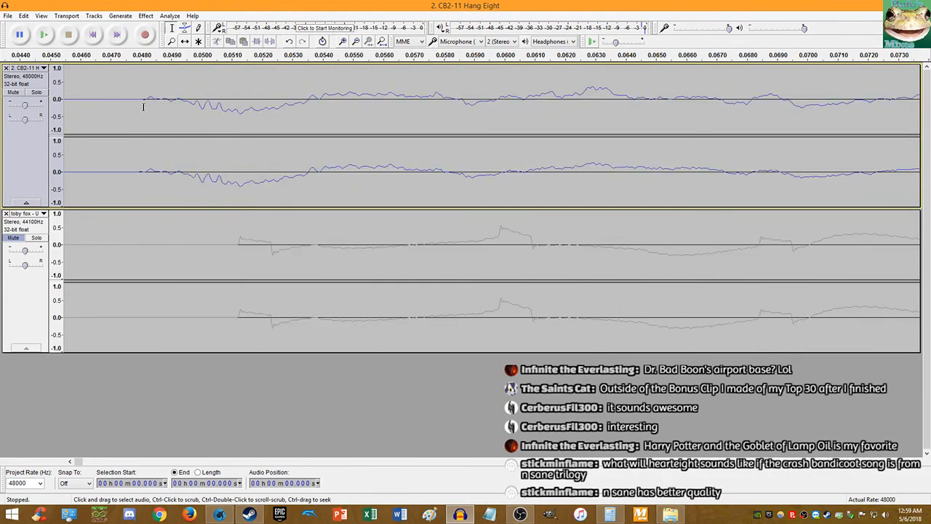
scroll(146, 106, up, 4)
click(181, 99)
key(Home)
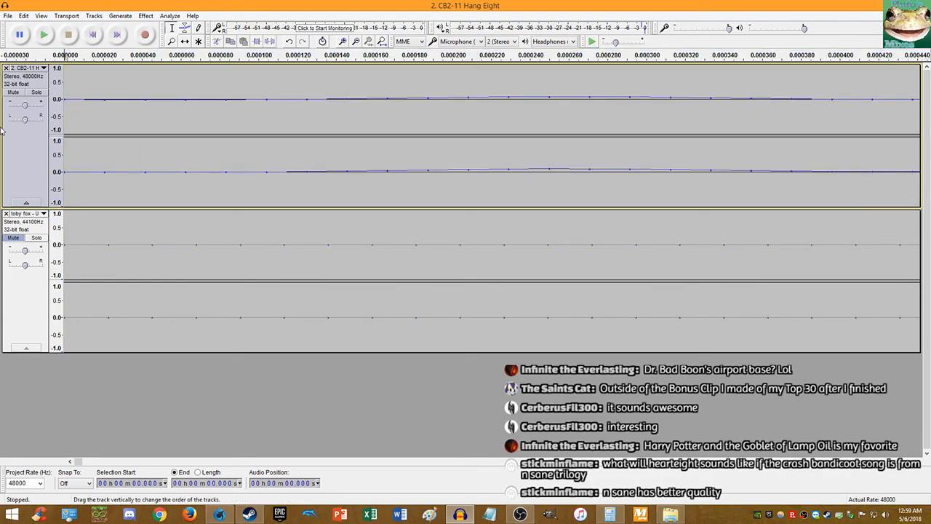
scroll(117, 151, down, 14)
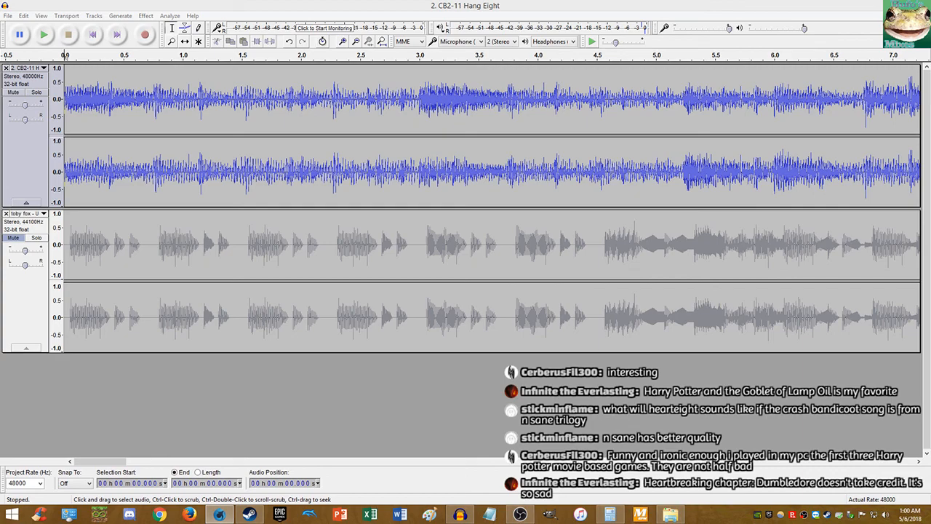
Step: Check the YouTube live dashboard in the browser and return to the Harry Potter animation video
drag(930, 88, 336, 65)
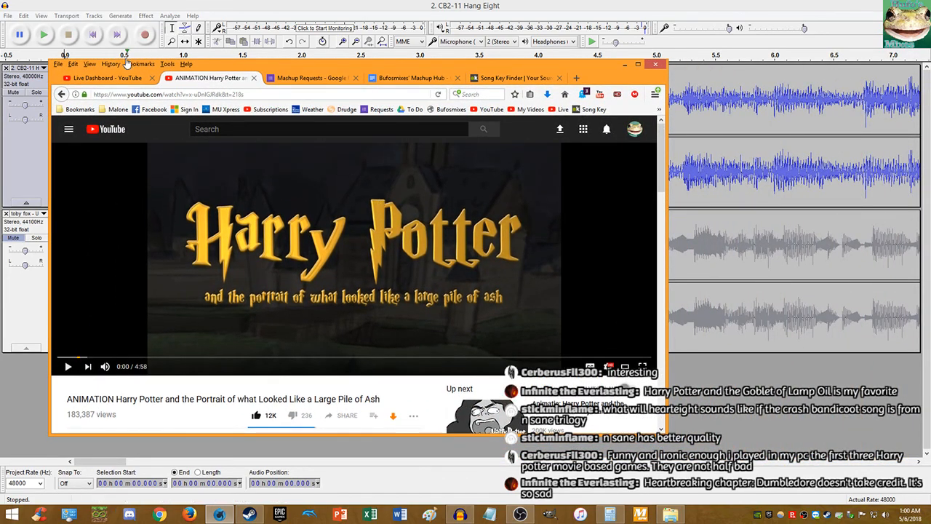
click(107, 78)
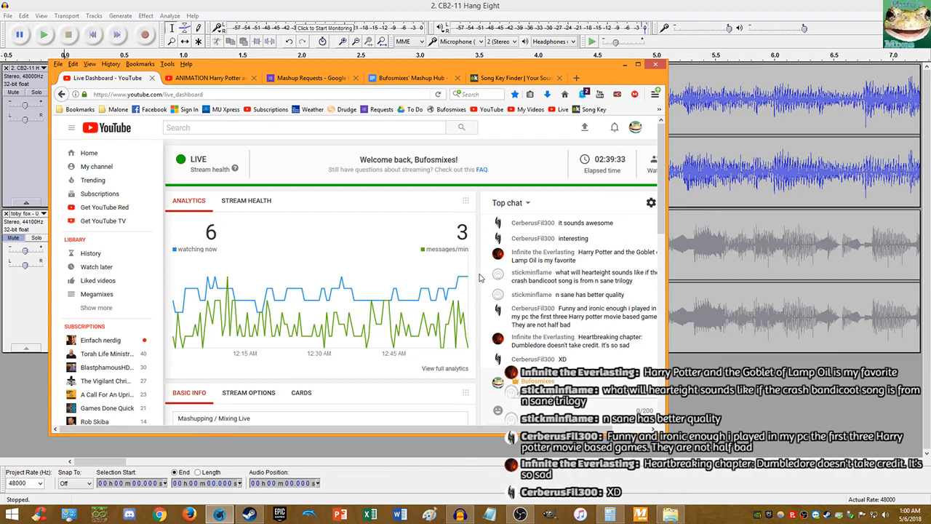
key(ctrl+shift+Tab)
key(ctrl+shift+Tab)
key(ctrl+shift+Tab)
key(ctrl+shift+Tab)
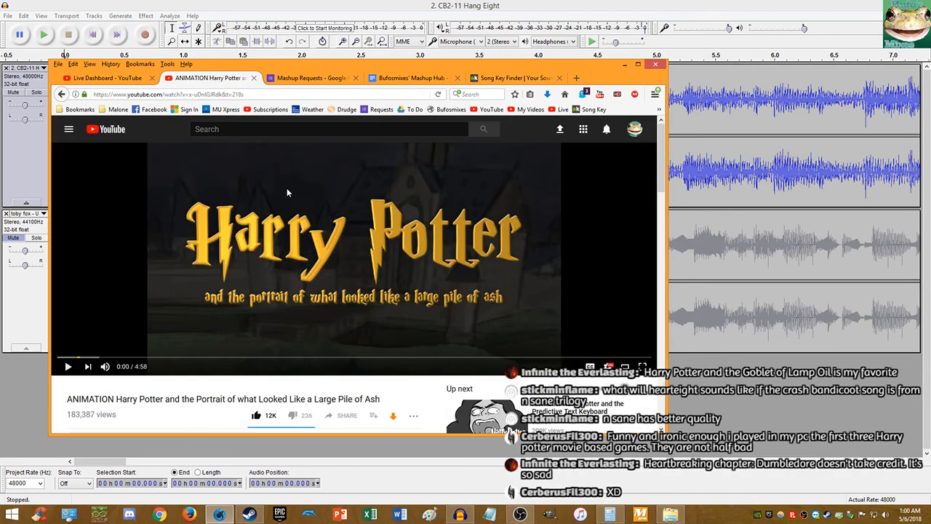
Step: Play the Harry Potter animation video and move the browser window higher and enlarge it
scroll(286, 188, down, 2)
drag(116, 343, 365, 345)
click(391, 351)
middle_click(389, 350)
click(355, 269)
click(349, 256)
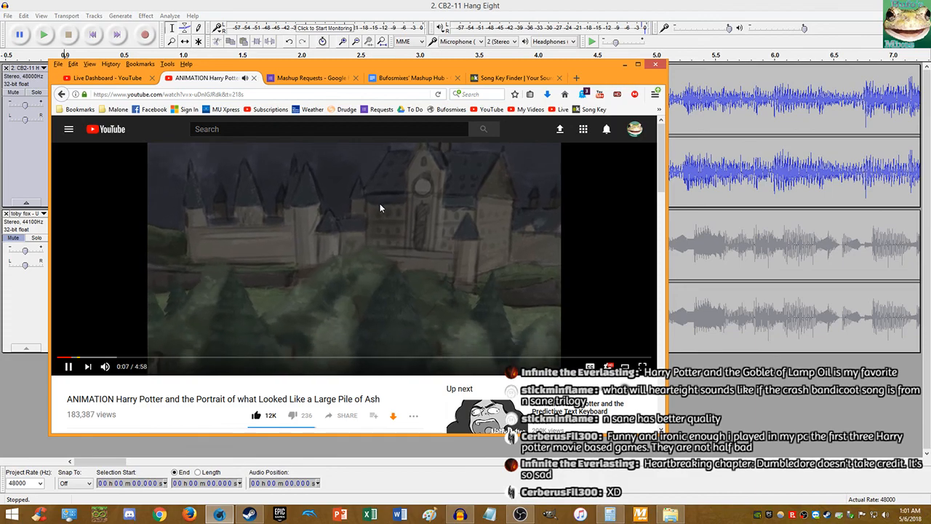
drag(366, 66, 368, 32)
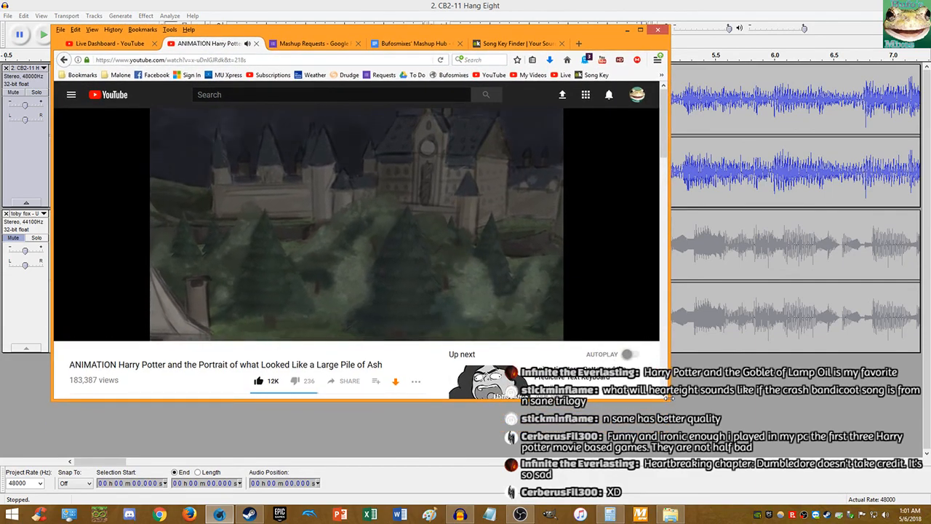
drag(668, 399, 703, 439)
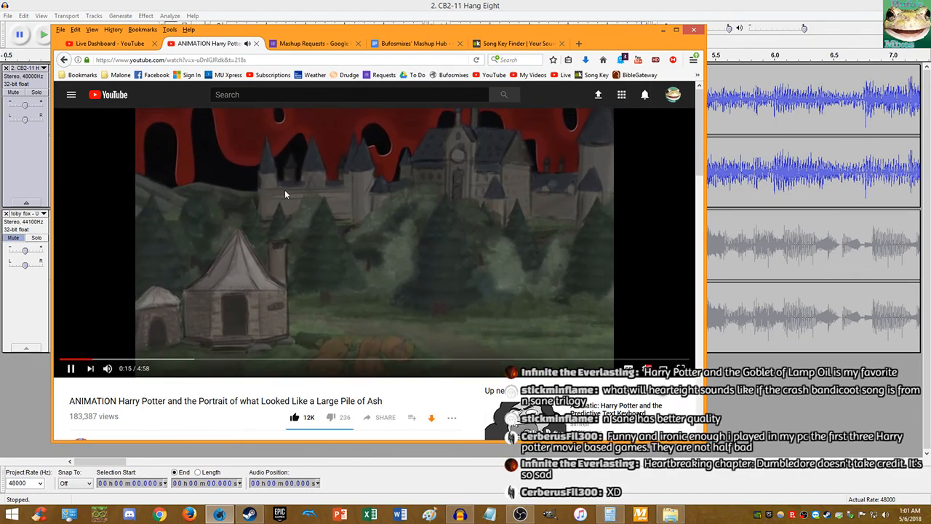
Step: Look over the playing video's description and the live dashboard's chat, ending back on the video
scroll(284, 190, down, 3)
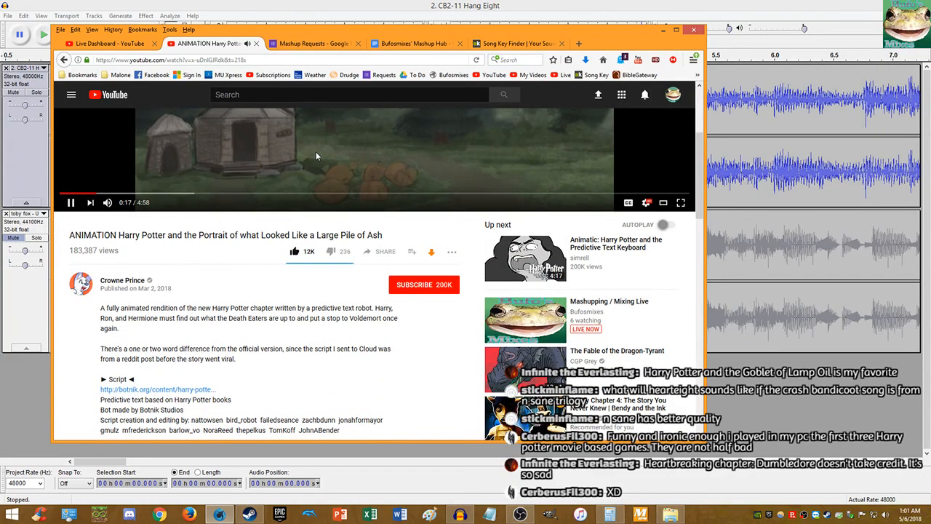
scroll(315, 151, up, 3)
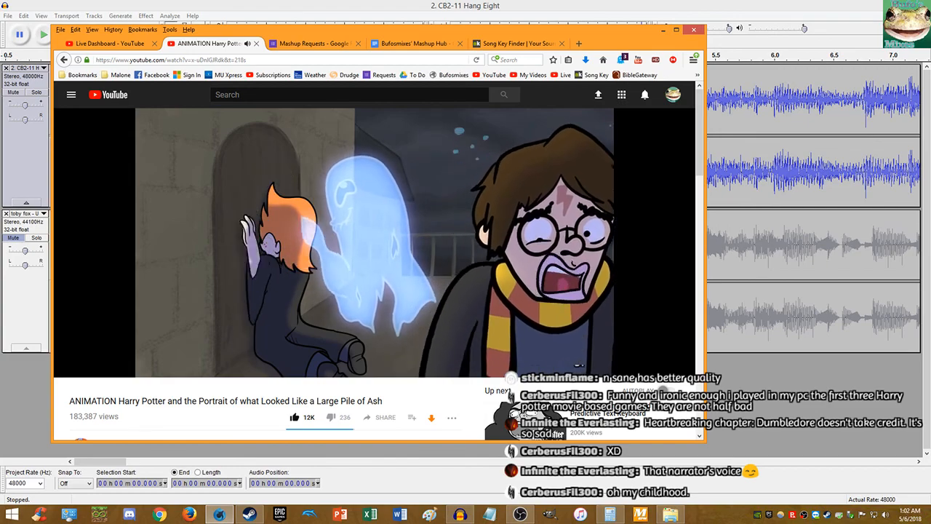
click(111, 44)
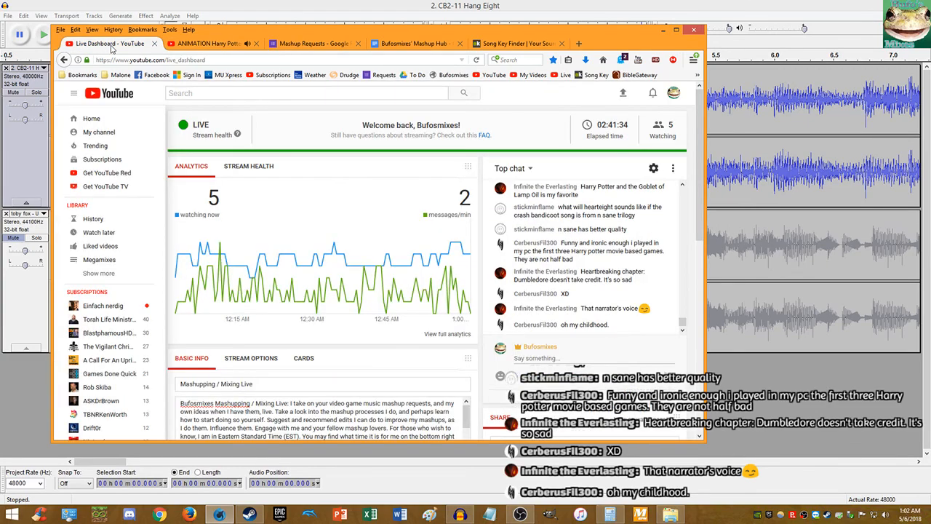
click(196, 47)
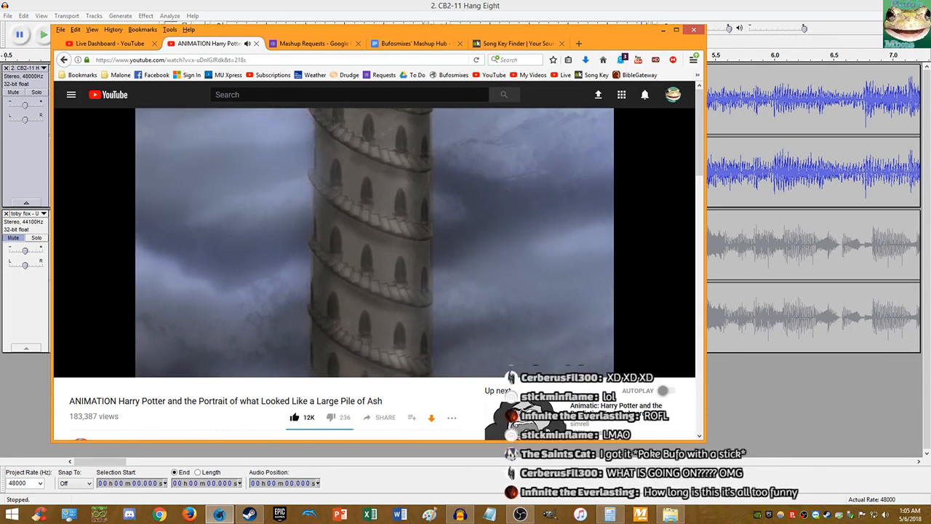
Step: Close the Harry Potter animation video, move the browser off this screen and return to the audio project
mouse_move(312, 256)
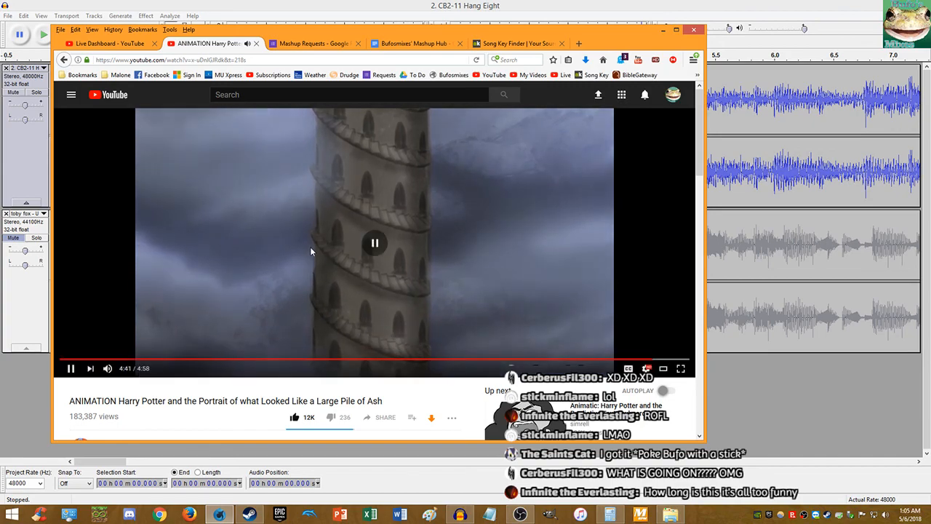
middle_click(209, 48)
drag(251, 31, 930, 113)
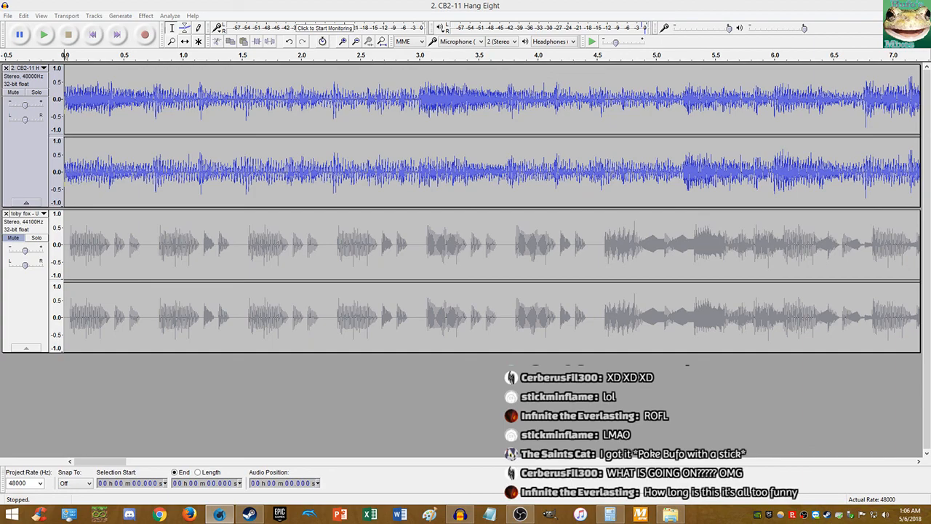
click(542, 4)
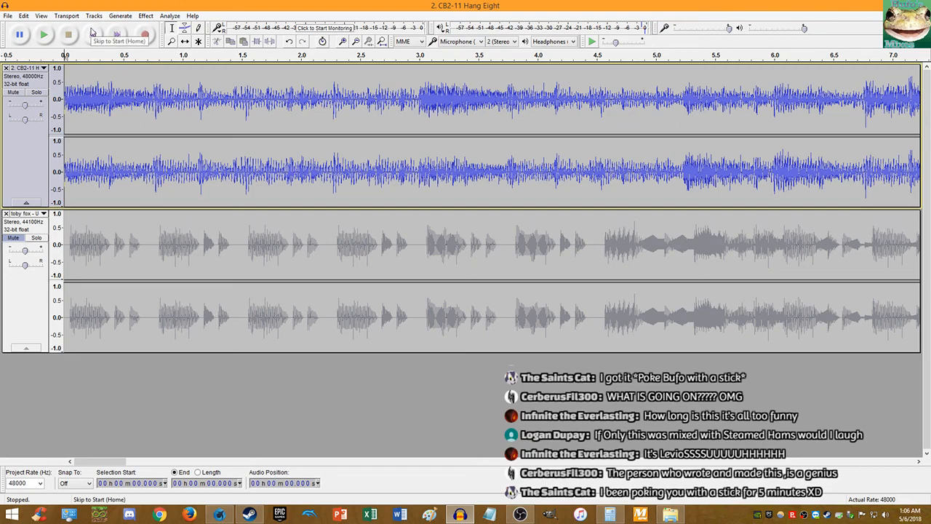
Step: Play the linked video "Steamed Hams but Skinner makes a Steamed Hams Video" and skip forward through it to about 1:14
click(249, 514)
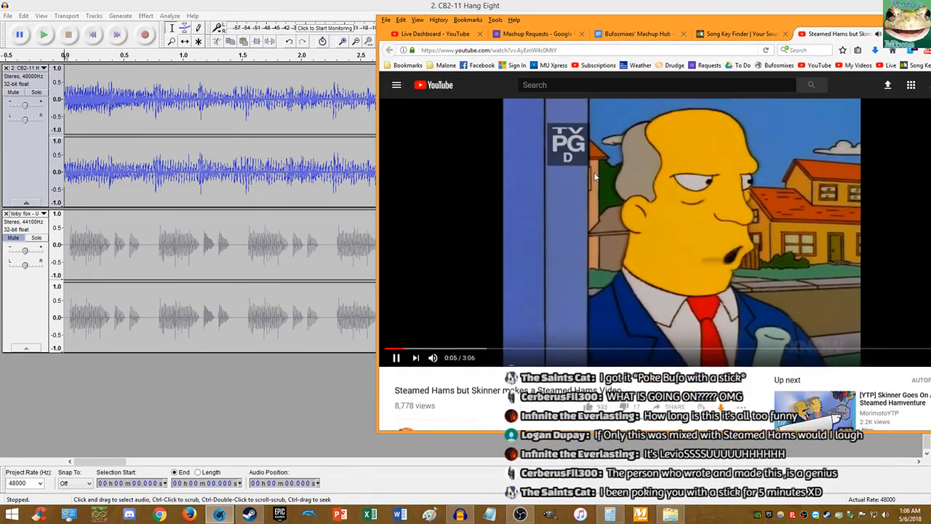
drag(584, 19, 386, 17)
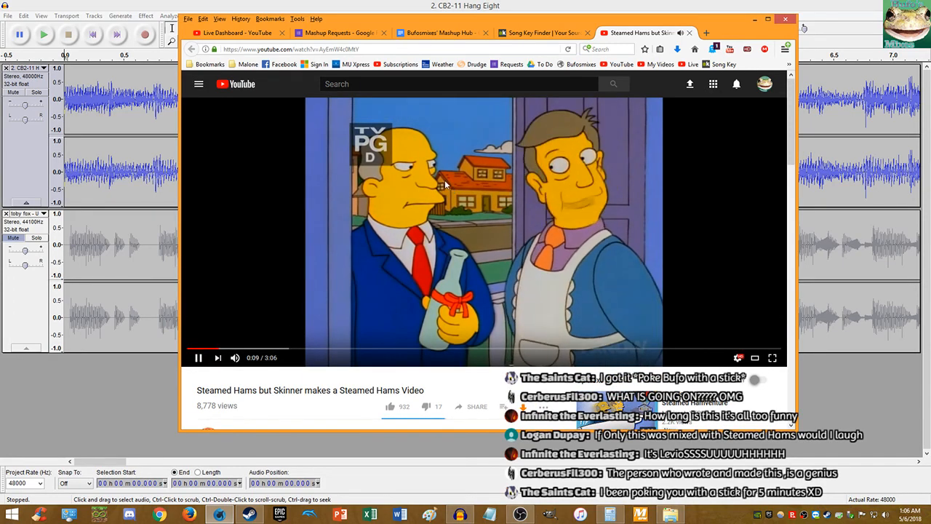
key(Right)
key(Right)
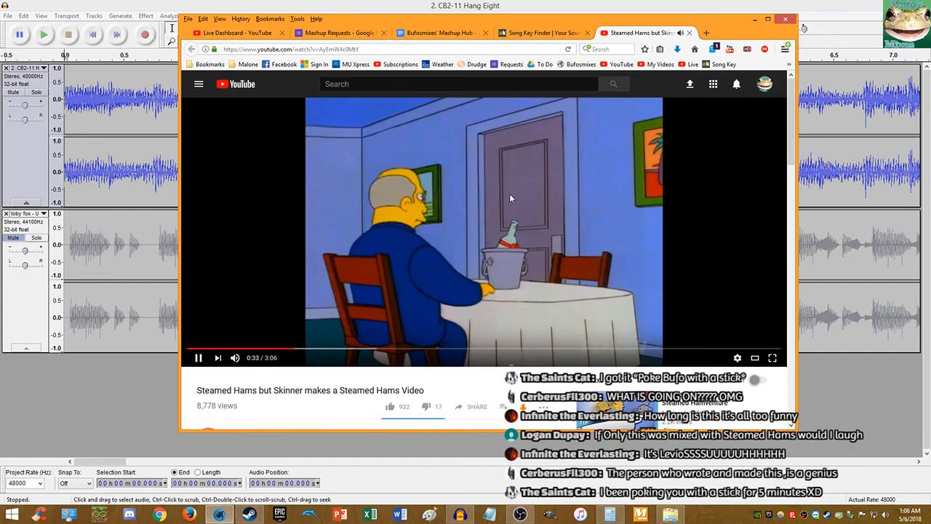
key(Right)
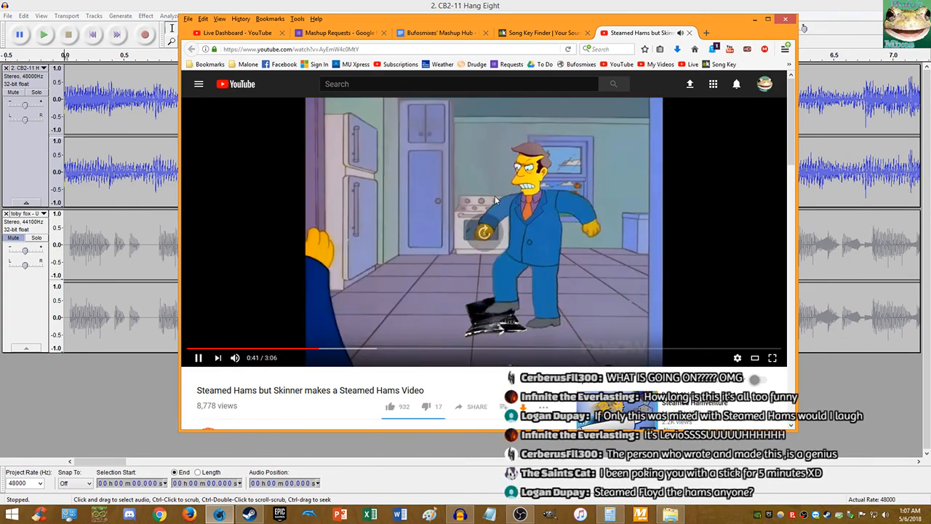
key(Right)
key(Right)
key(Right)
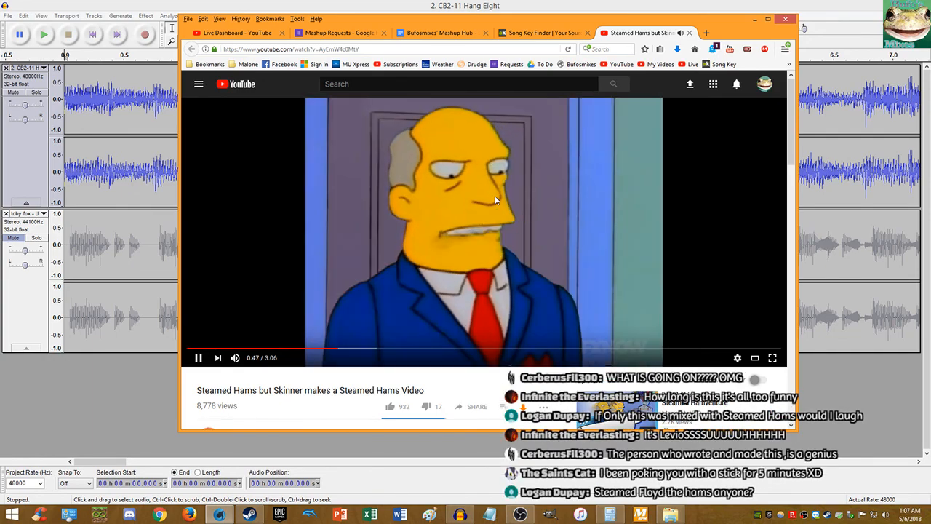
key(Right)
key(Right)
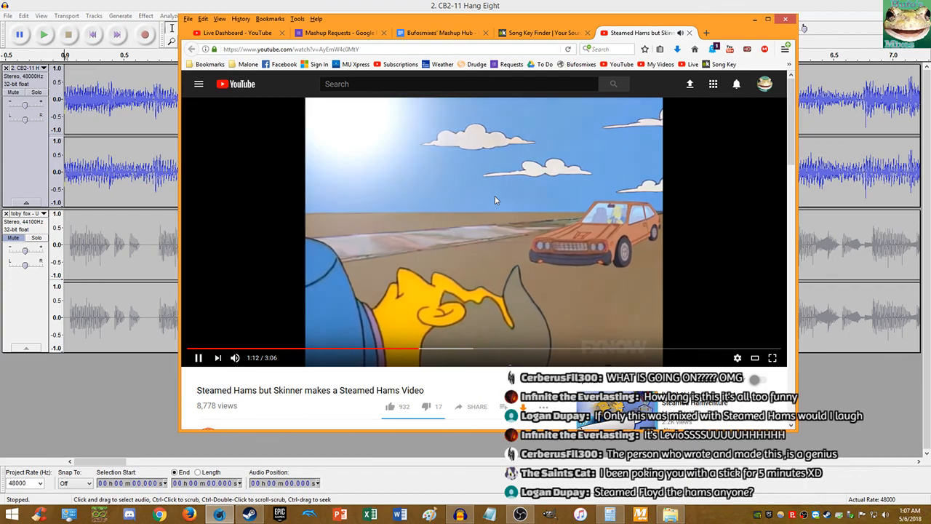
key(space)
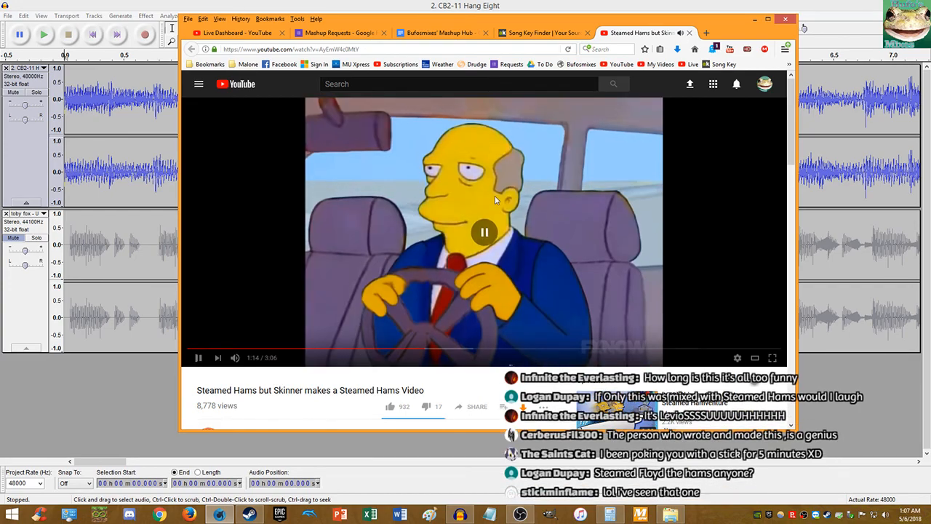
Step: Close the Steamed Hams video, clear the browser off the screen and bring the Hang Eight project back into focus
middle_click(622, 34)
drag(622, 34, 930, 127)
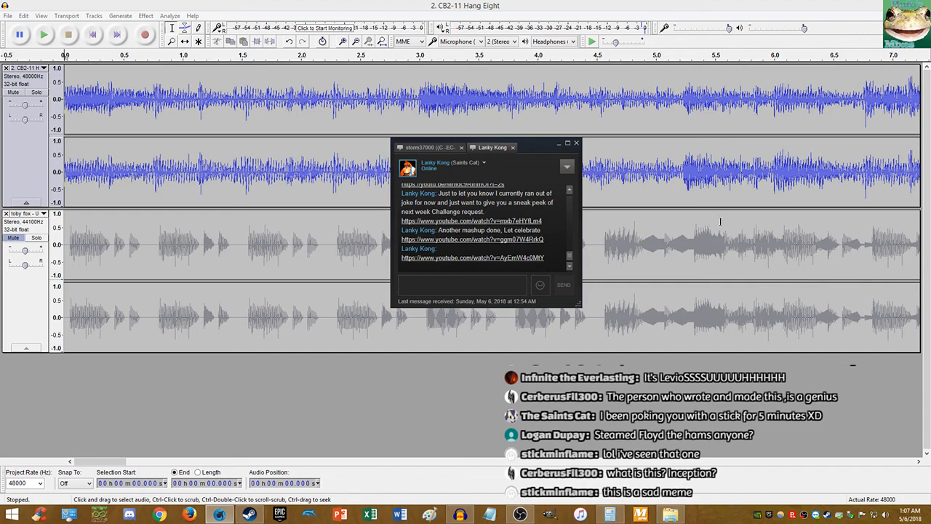
click(422, 7)
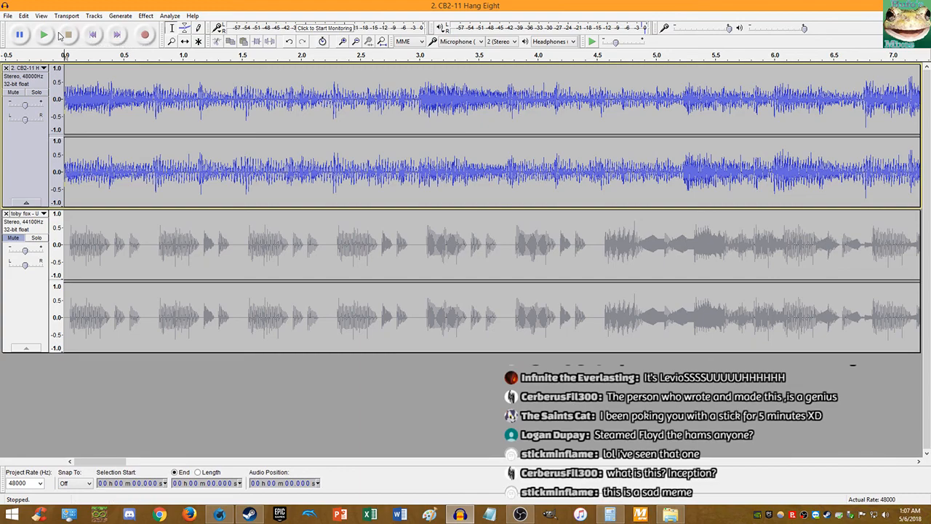
Step: Listen to the opening of the Hang Eight track twice from the start, then stop playback
click(45, 35)
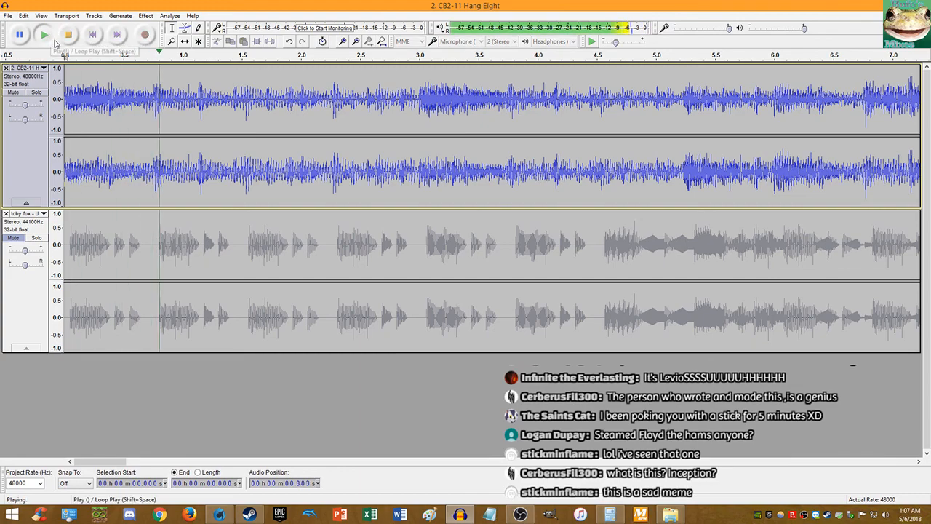
key(ctrl+3)
key(ctrl+3)
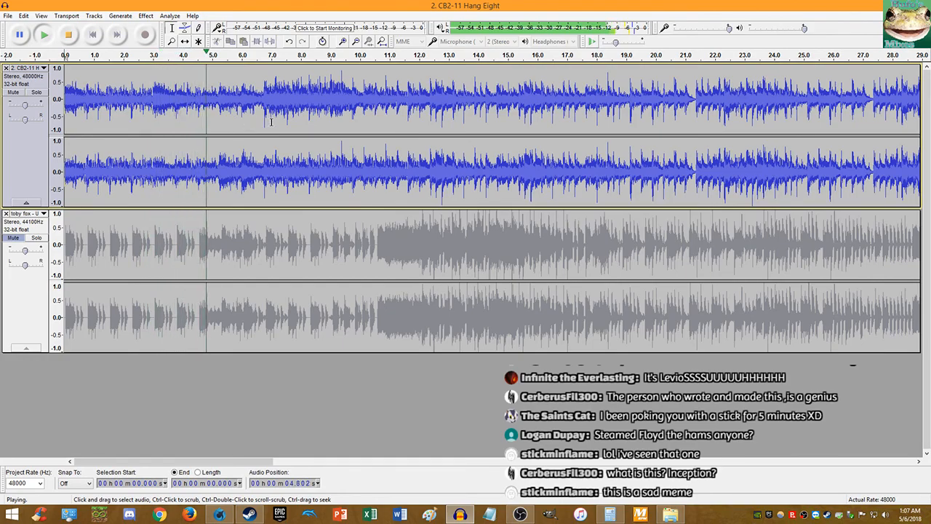
key(ctrl+1)
key(ctrl+1)
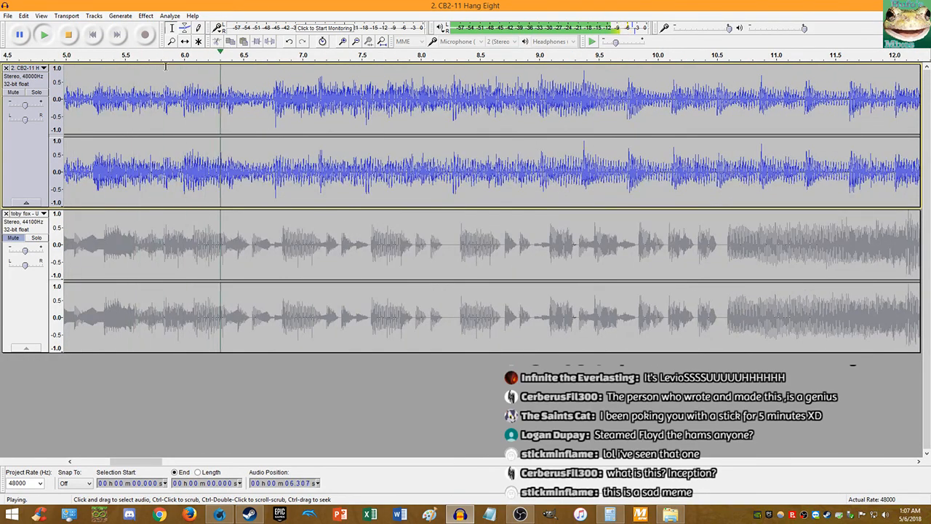
click(65, 35)
click(44, 35)
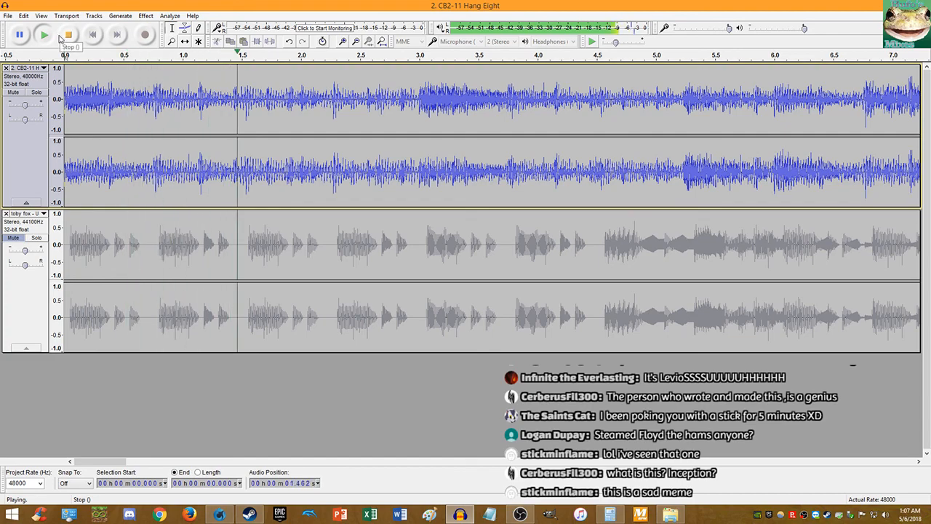
click(69, 36)
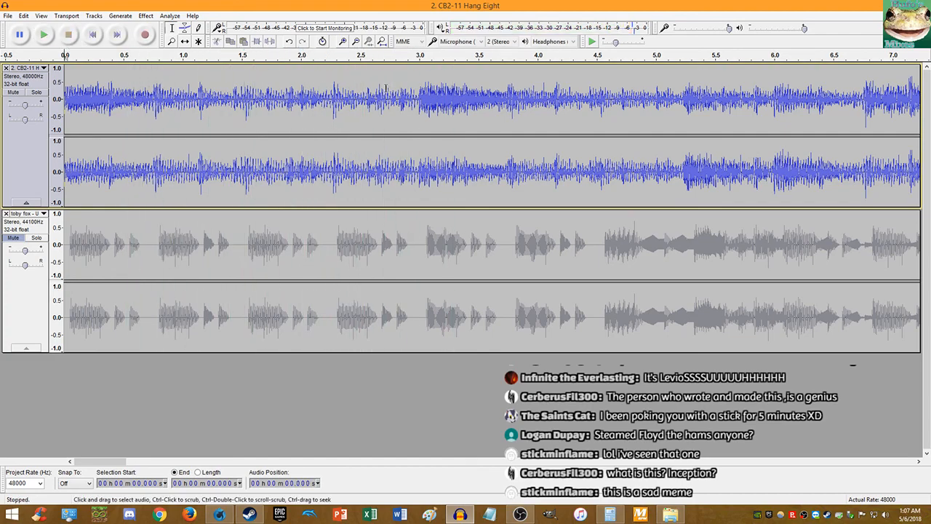
Step: Mark the beat at 3.001 s in the Hang Eight track by splitting out one sample there without shifting the audio
scroll(398, 106, up, 7)
scroll(398, 106, up, 7)
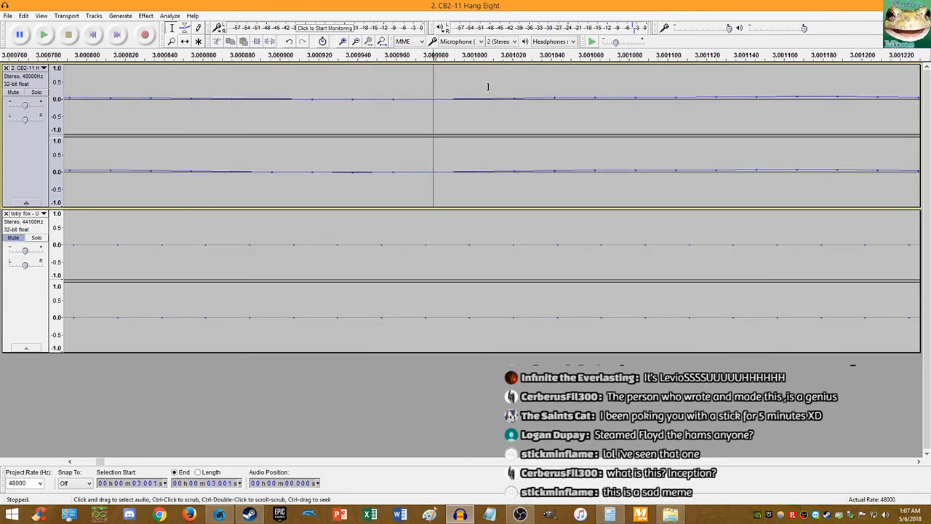
key(shift+Left)
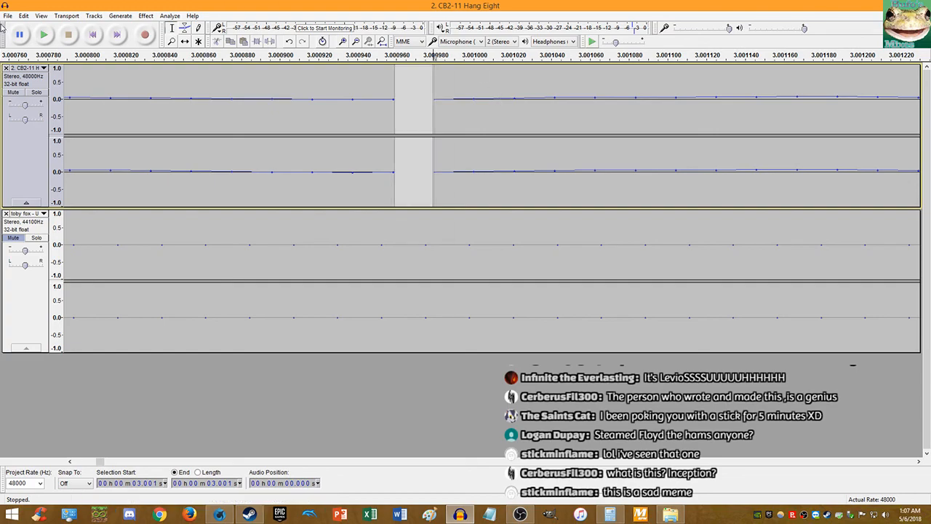
Step: Mute the Hang Eight track, unmute the Heartache track and delete its silence from 0 to 0.051 s
click(91, 34)
click(13, 240)
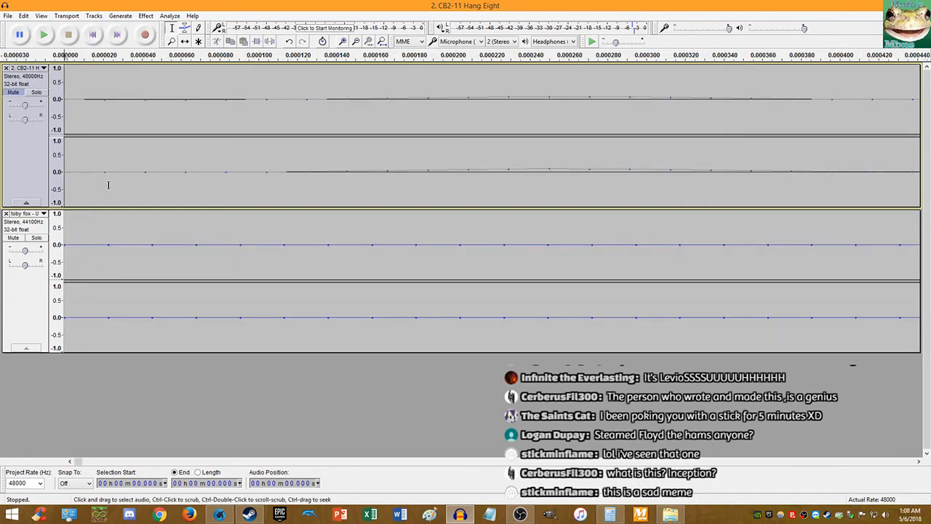
scroll(108, 187, down, 10)
scroll(153, 241, up, 10)
scroll(106, 246, up, 1)
click(117, 248)
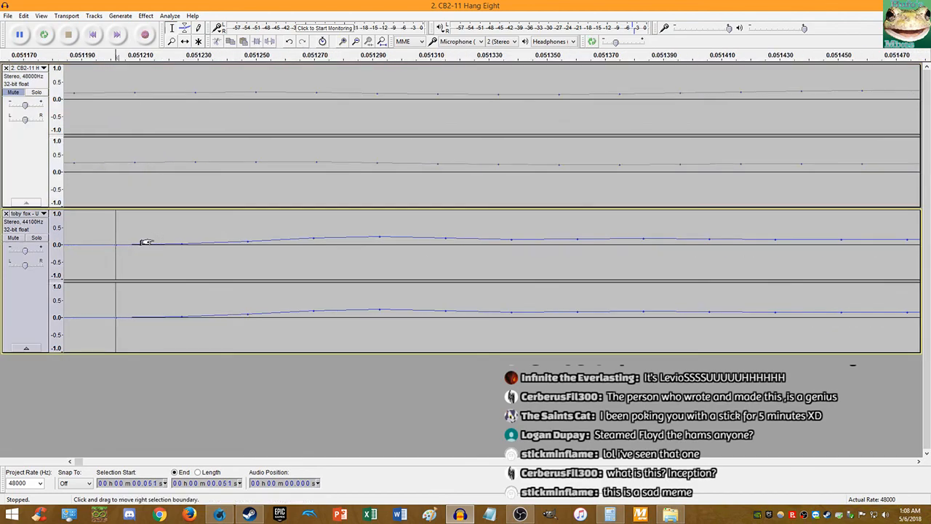
key(shift+Home)
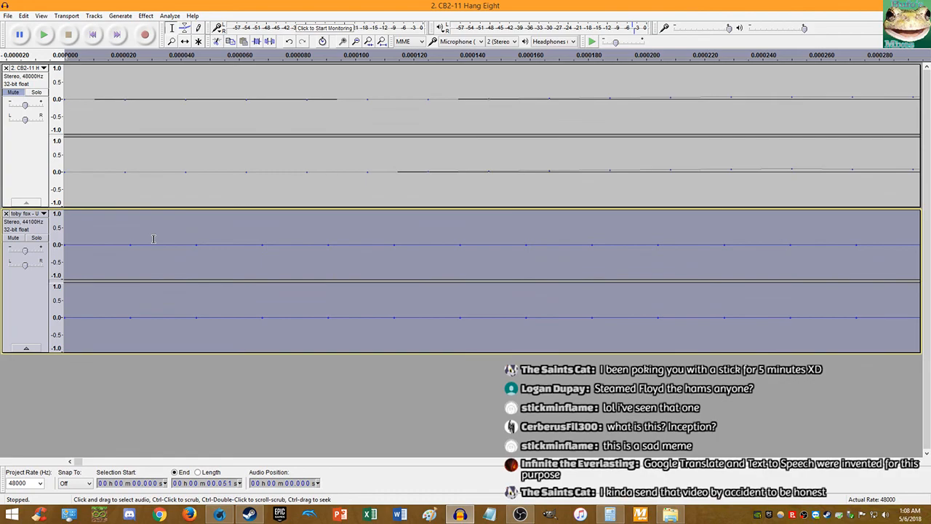
key(Delete)
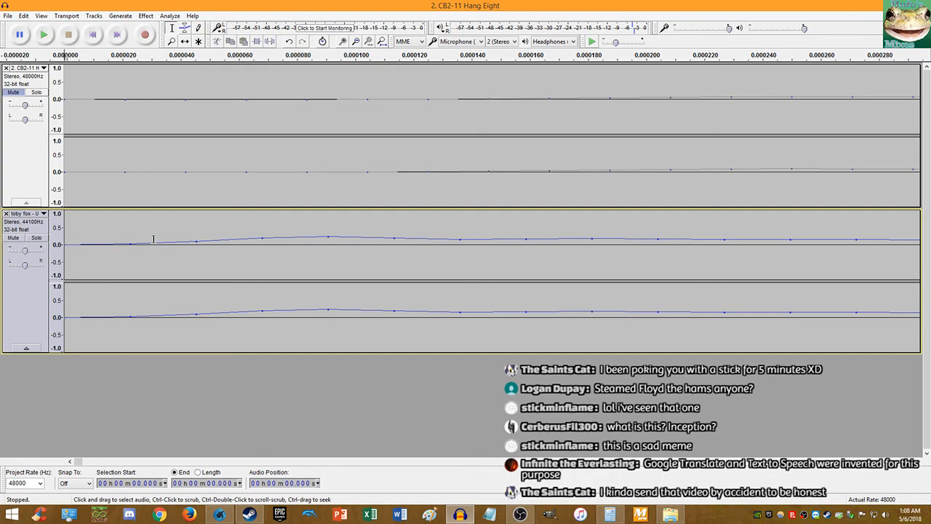
Step: Look at the two open Steam chat conversations and return to the start of the audio project
click(221, 516)
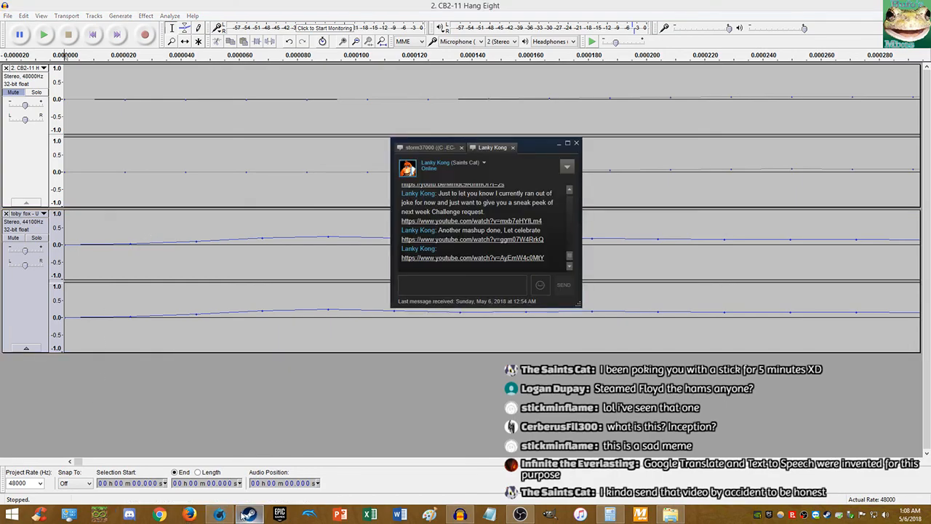
click(458, 149)
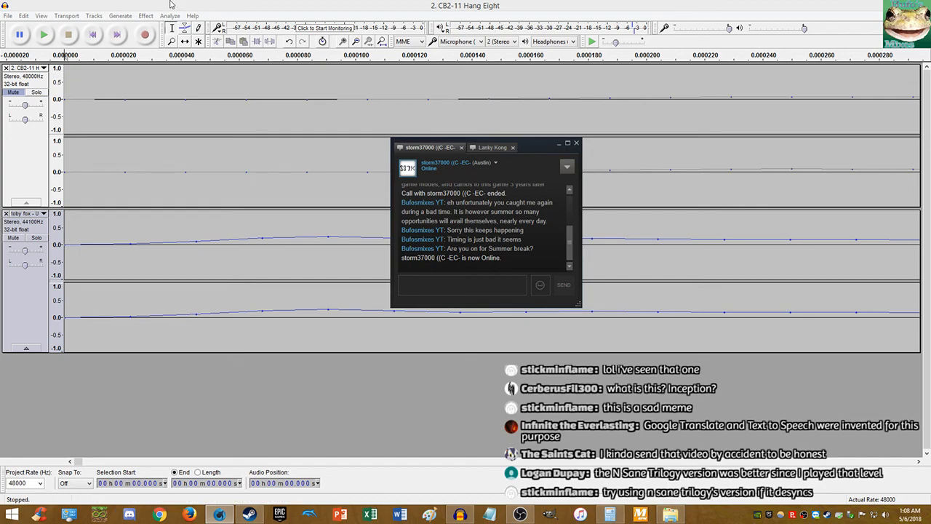
click(94, 33)
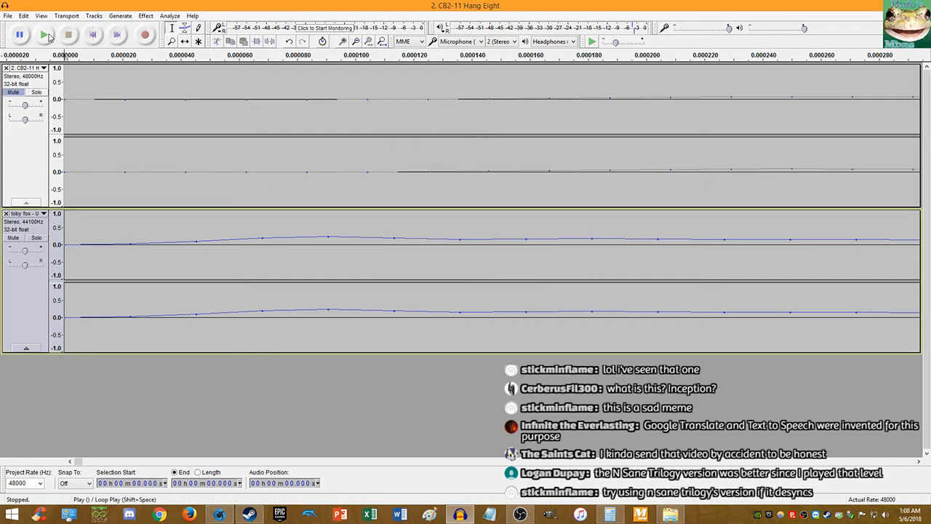
Step: Play the opening of the Heartache track and stop just past the mark at 3 seconds
click(46, 35)
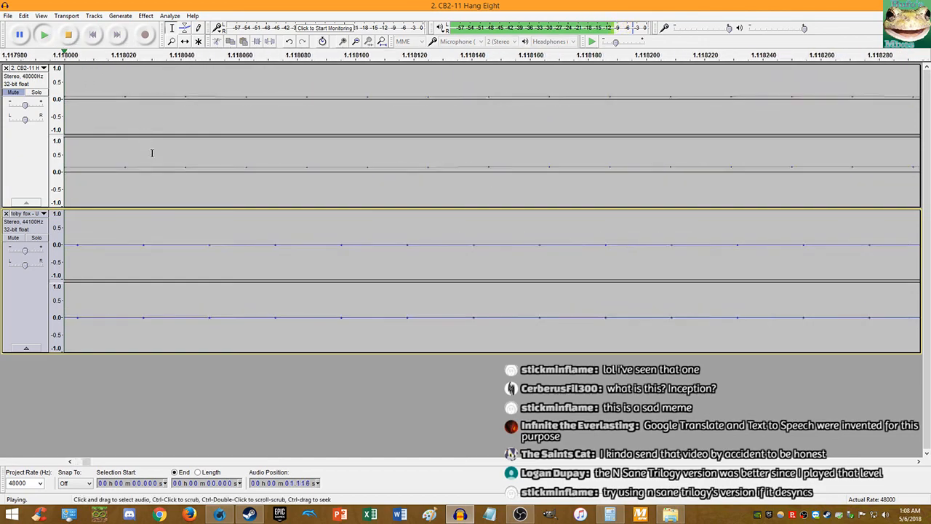
scroll(181, 188, down, 8)
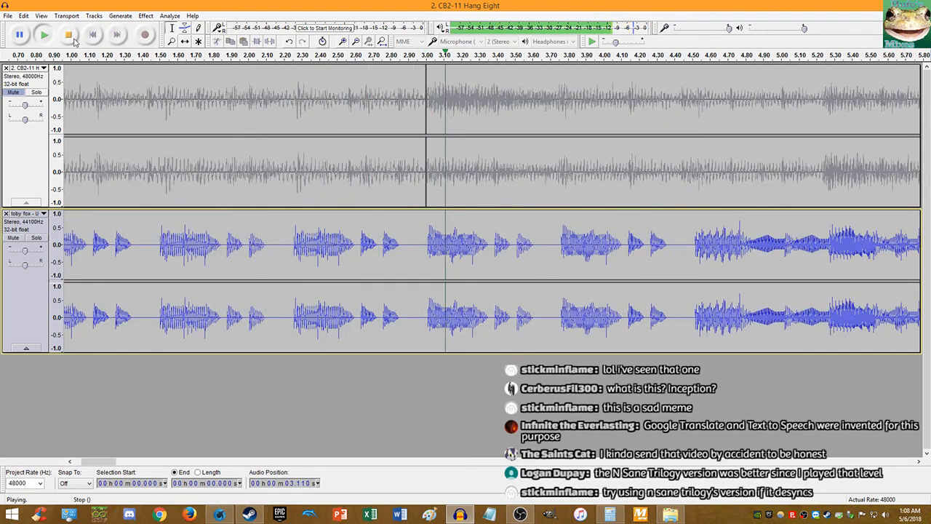
click(69, 34)
Step: Try to line up Heartache's beat with the 3.001 s mark by changing the whole track's tempo by 0.05 percent
scroll(436, 224, up, 5)
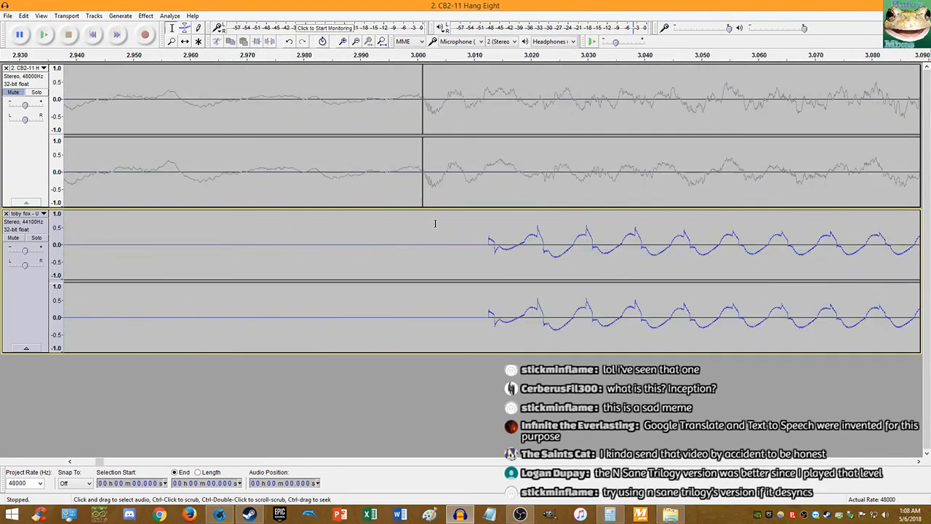
double_click(472, 247)
click(146, 15)
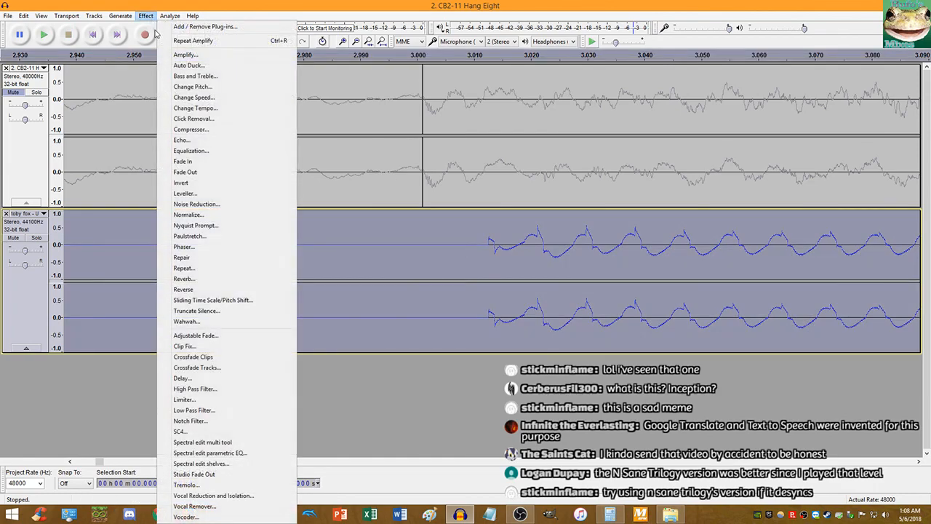
click(195, 108)
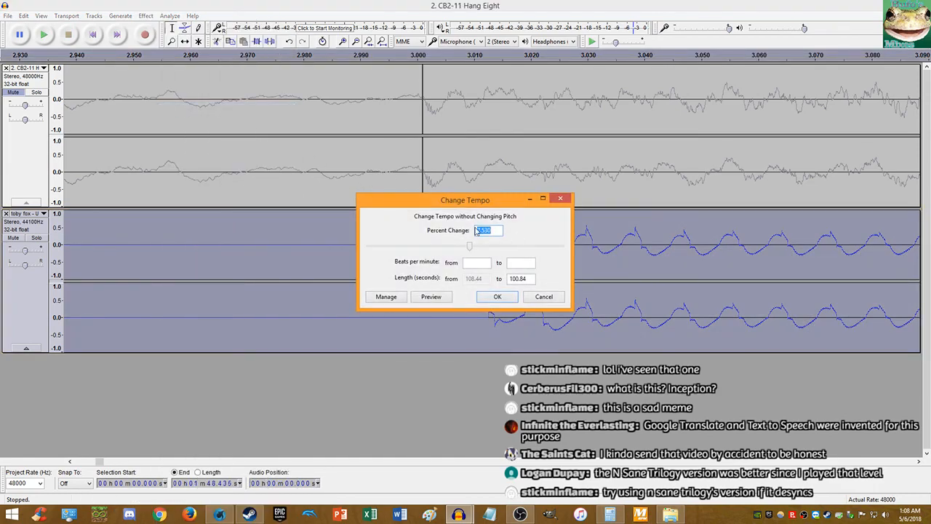
text(.05)
key(Return)
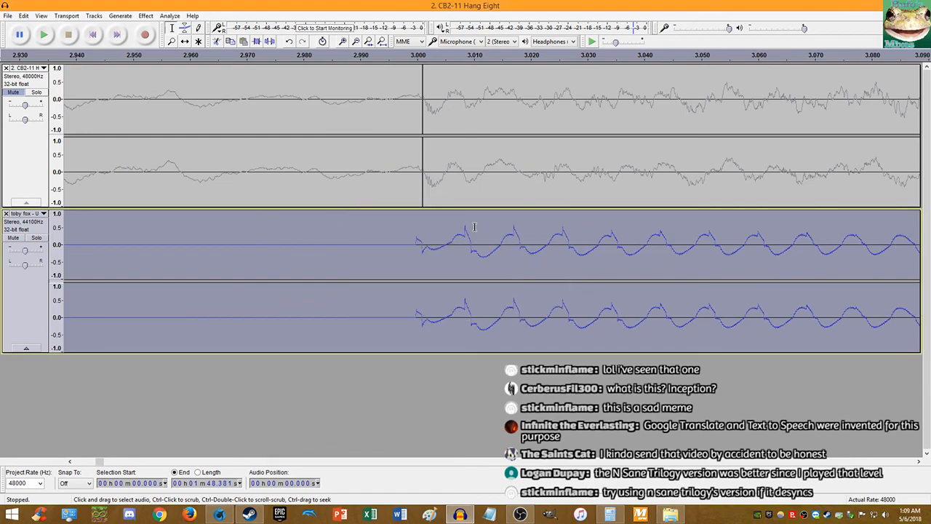
Step: Undo the 0.05 percent tempo change and apply a slightly smaller one so Heartache's beat starts at the 3.001 s mark
click(146, 15)
click(167, 109)
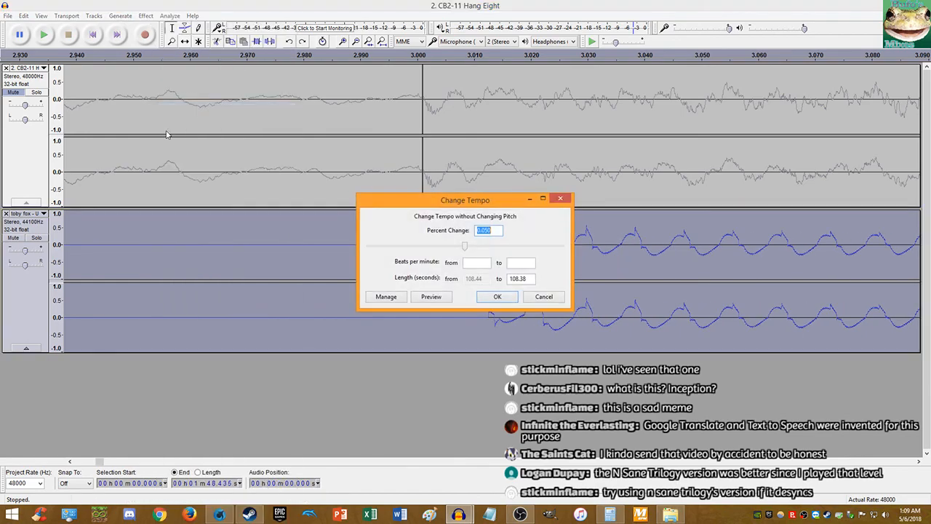
key(Return)
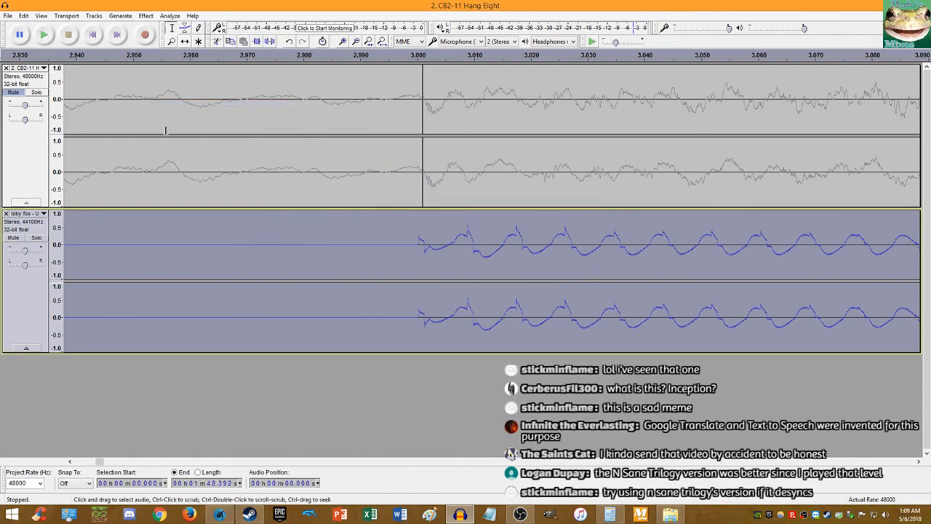
Step: Unmute the Hang Eight track and move the cursor back to the start of the project
click(13, 93)
click(92, 34)
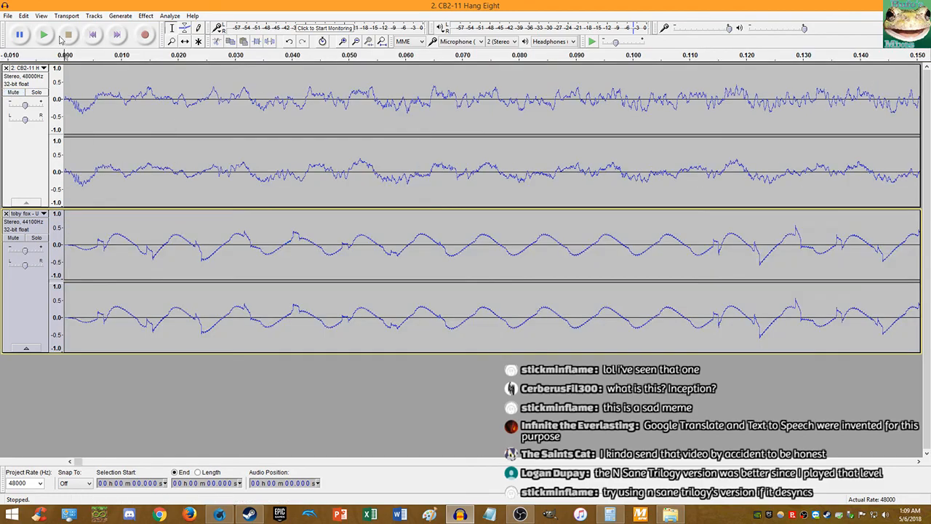
Step: Play both tracks from the start to about 11.8 s, stop, and undo the last tempo change on Heartache
key(space)
scroll(87, 92, down, 8)
scroll(104, 124, up, 4)
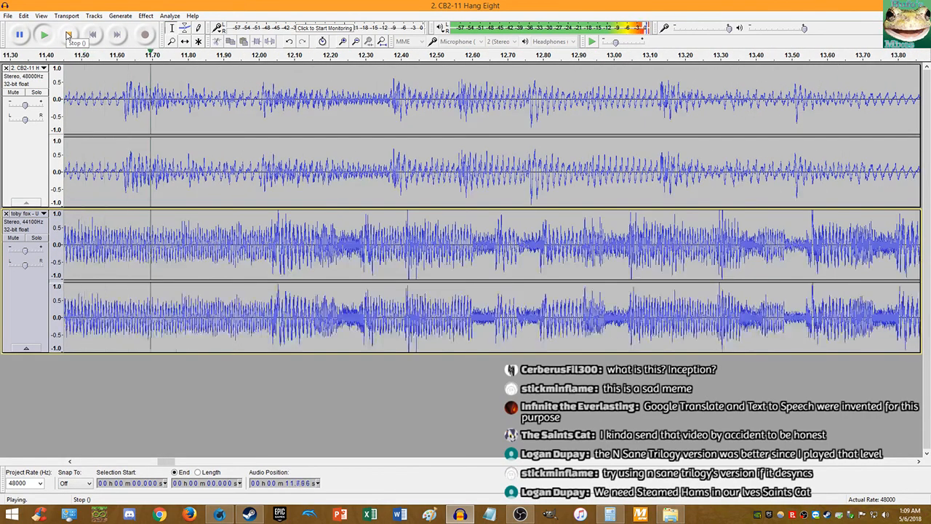
click(69, 35)
scroll(247, 171, up, 2)
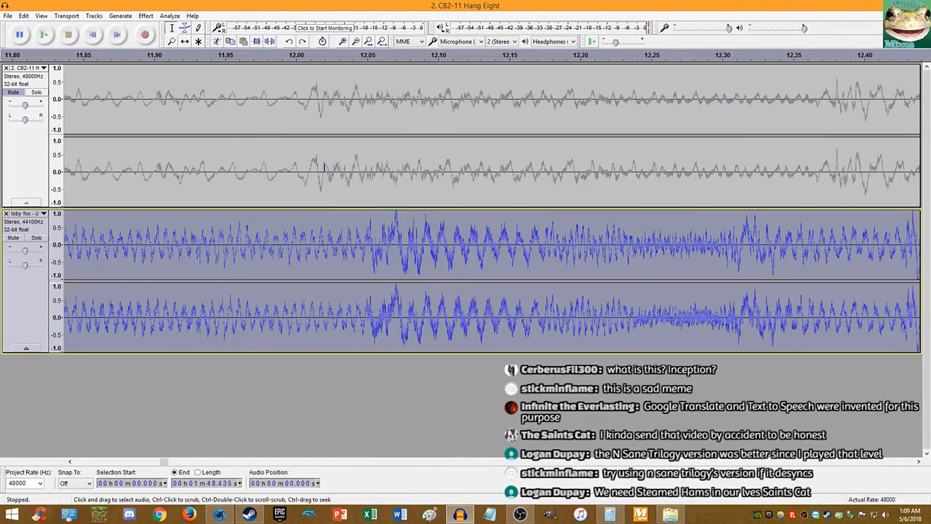
Step: Try a 0.05 percent tempo change on the whole Heartache track to match the Hang Eight beat near 12 s
click(146, 16)
click(188, 107)
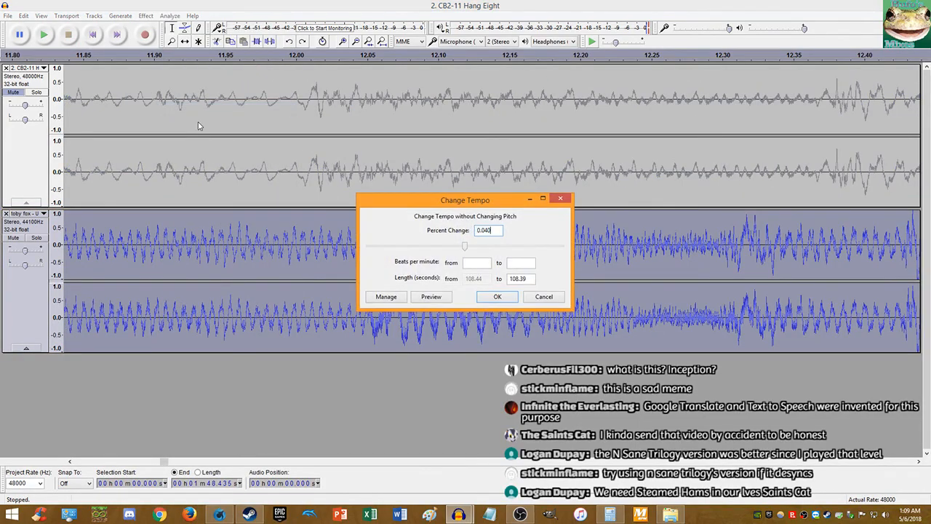
text(0.05)
key(Return)
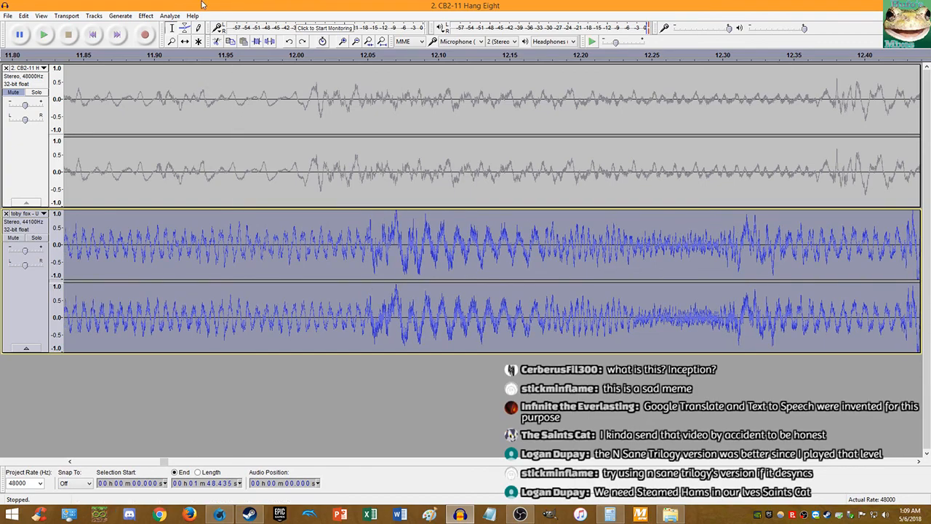
Step: Try slightly larger tempo changes on the whole Heartache track, up to 0.07 percent, undoing each attempt before the next
click(146, 15)
click(194, 108)
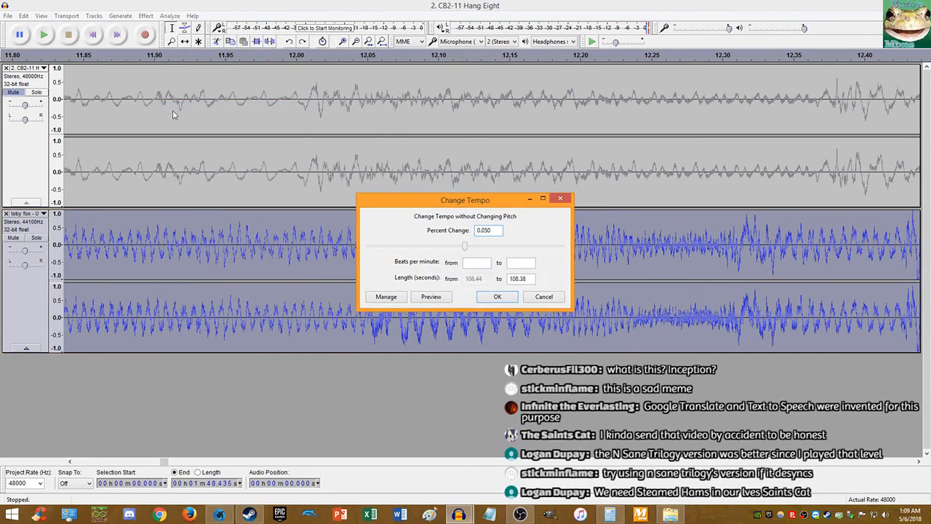
key(Return)
key(ctrl+z)
click(145, 16)
click(182, 108)
key(Return)
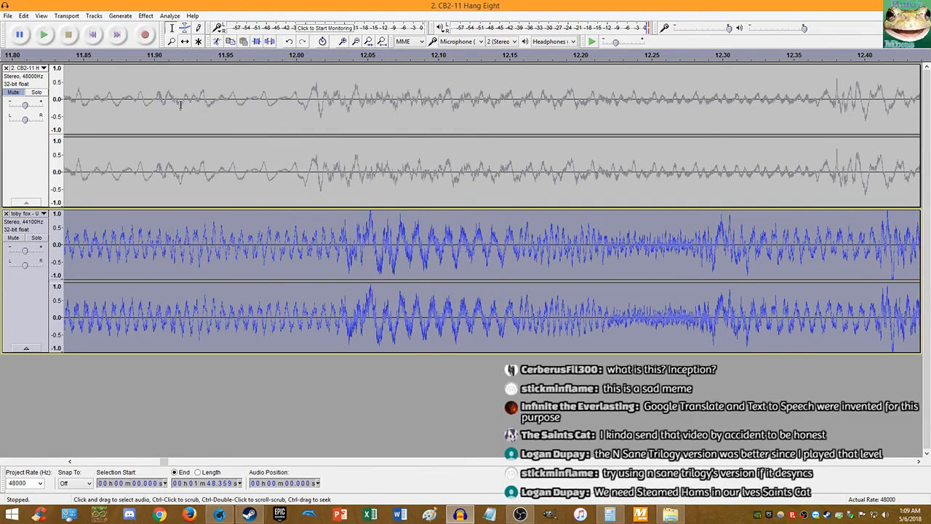
Step: Try a 0.1 percent tempo change on the whole Heartache track and undo it
click(146, 15)
click(209, 109)
text(0.07)
key(Return)
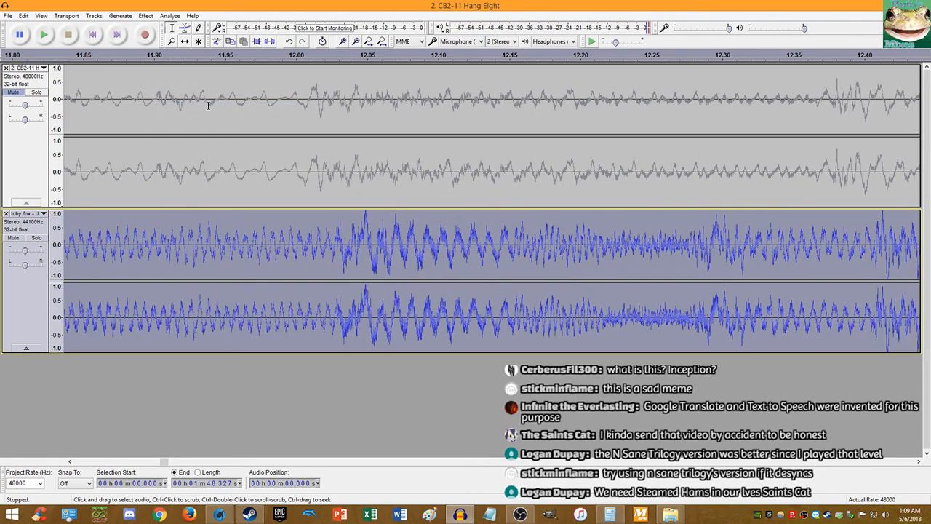
key(ctrl+z)
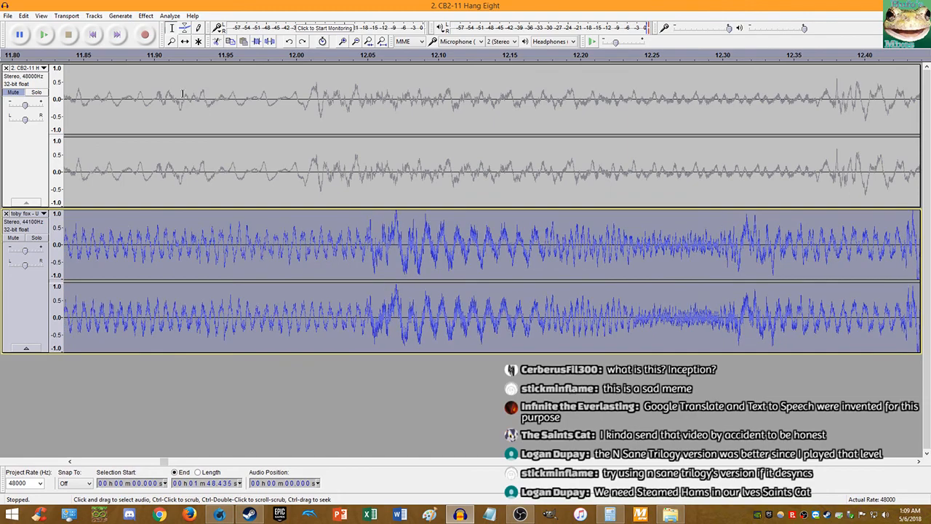
Step: Change the tempo of the whole Heartache track by 0.2 percent
click(145, 16)
click(204, 107)
key(Right)
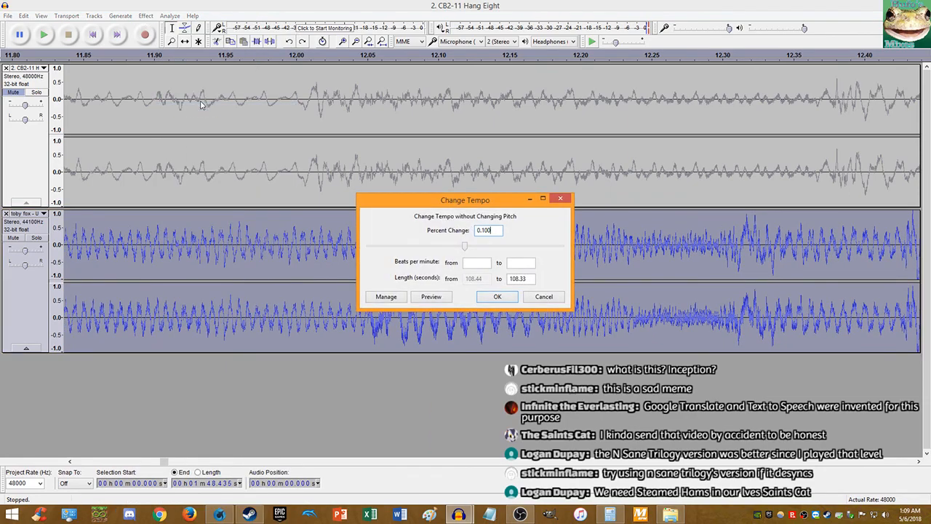
text(2)
key(Return)
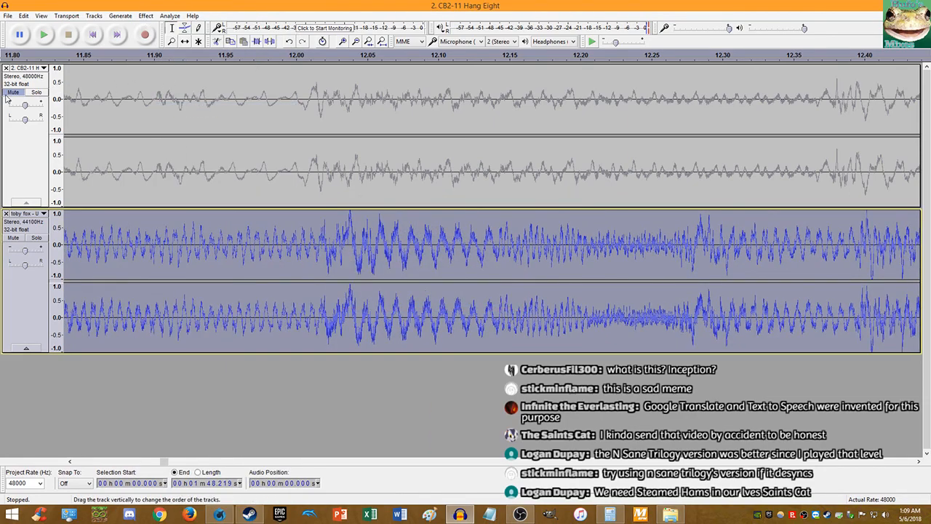
Step: Unmute Hang Eight, play both tracks from the start to check the sync, and stop past 21 s
click(94, 44)
click(43, 37)
scroll(176, 138, down, 3)
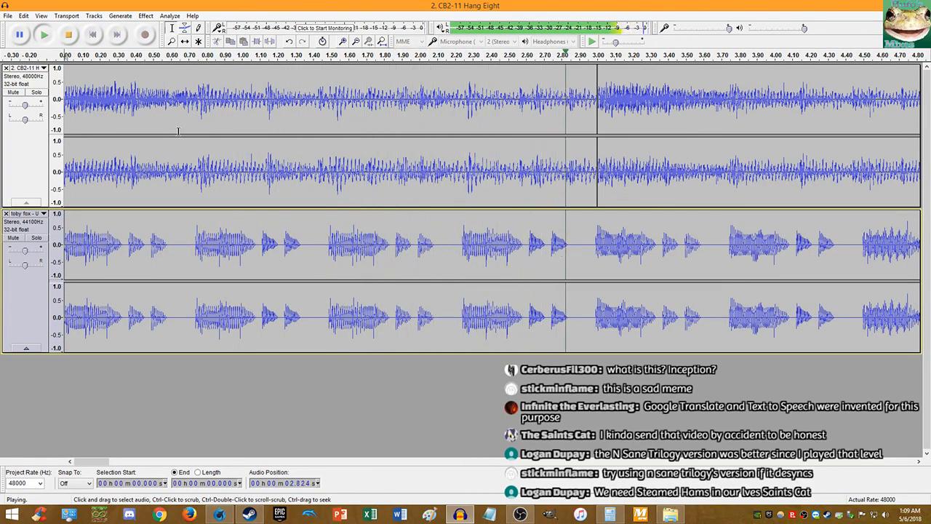
scroll(178, 132, down, 2)
scroll(326, 160, up, 2)
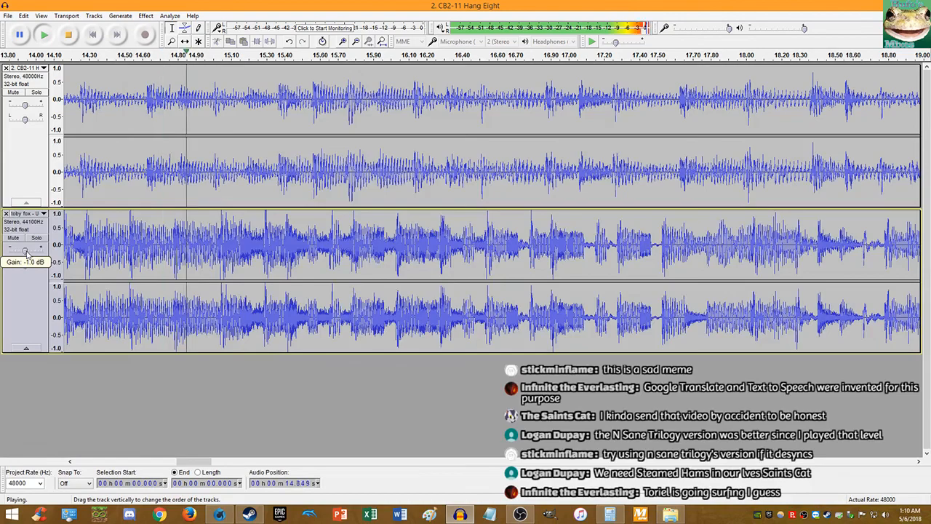
mouse_move(25, 251)
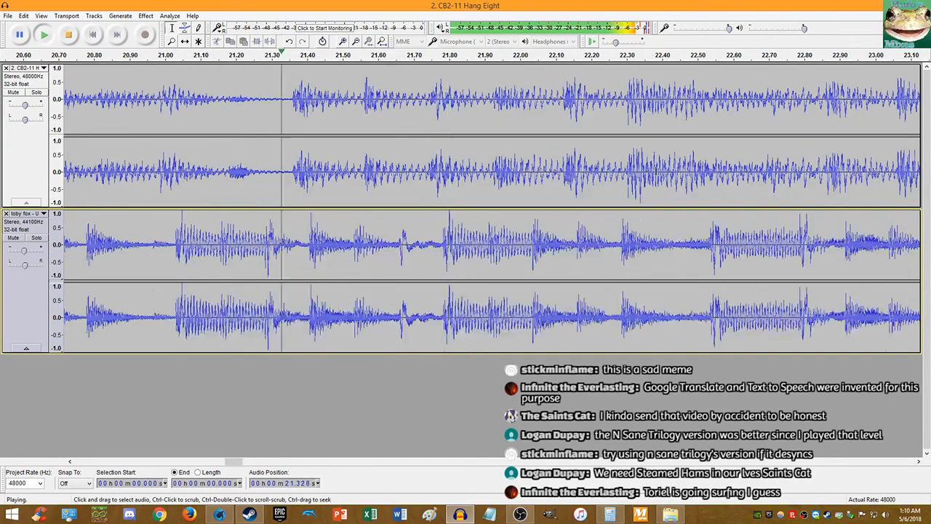
click(71, 34)
Step: Undo the 0.2 percent tempo change and lower the Heartache track's gain to -3 dB
key(ctrl+z)
key(ctrl+z)
drag(25, 252, 24, 252)
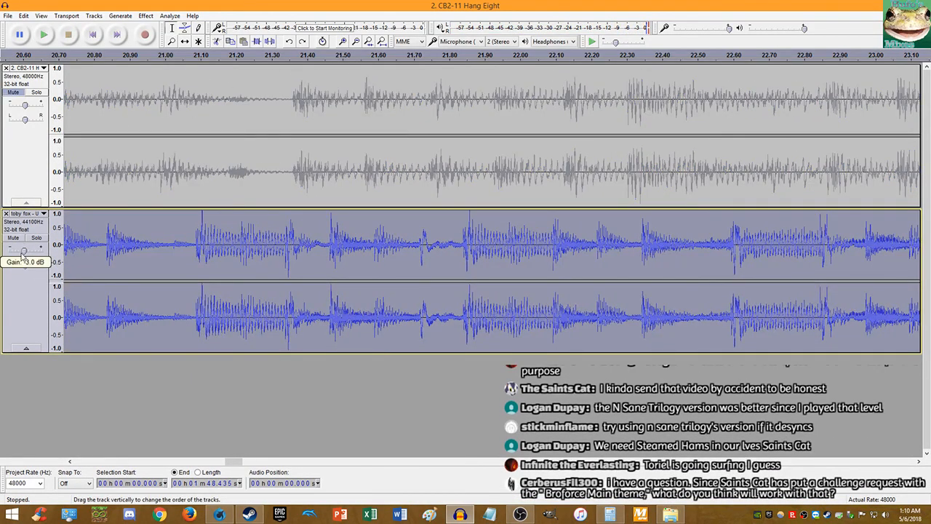
Step: Try a 0.25 percent tempo change on the whole Heartache track and undo it
click(142, 20)
click(193, 107)
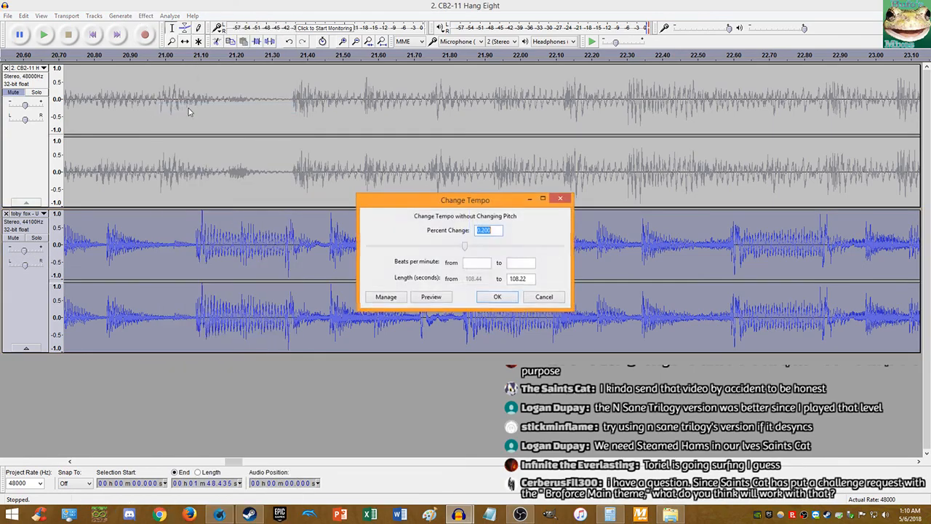
key(BackSpace)
key(BackSpace)
text(5)
key(Return)
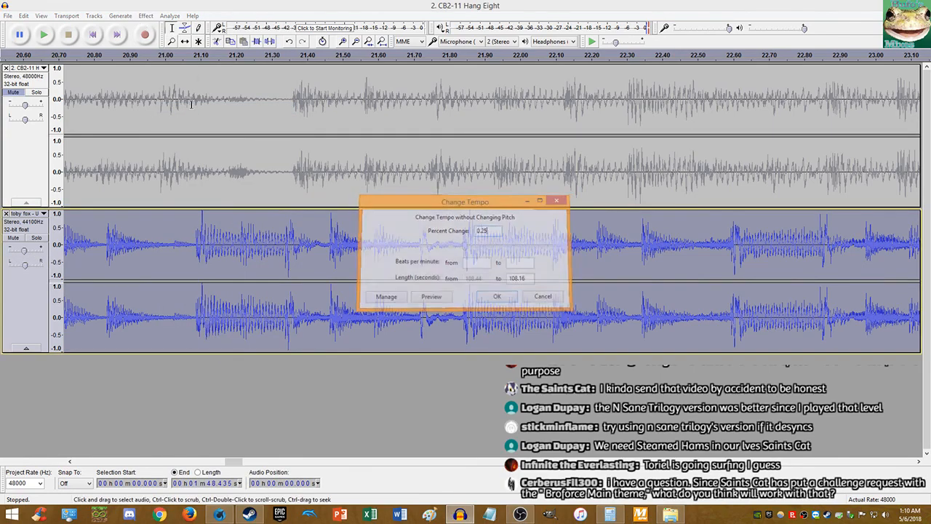
key(ctrl+z)
Step: Apply a 0.22 percent tempo change to the whole Heartache track, undoing and redoing it to compare the beat positions
click(153, 15)
click(195, 109)
key(Right)
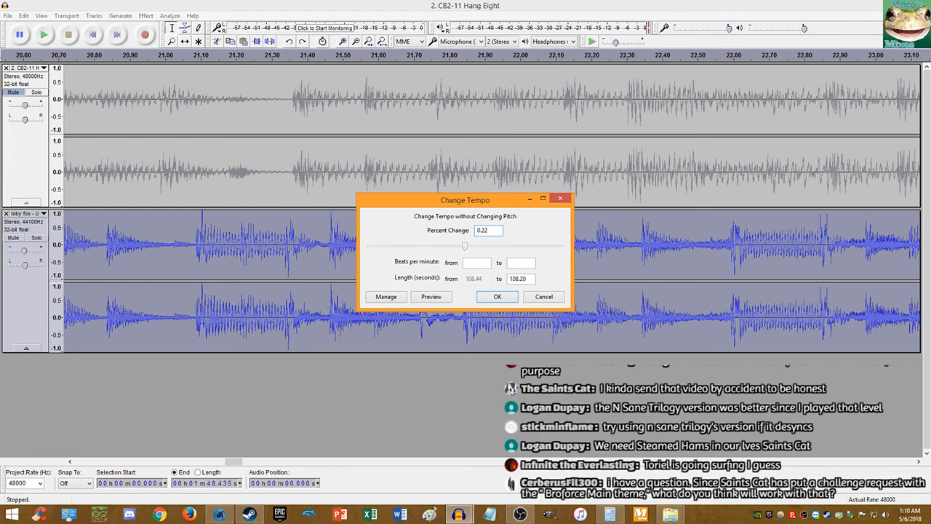
key(Return)
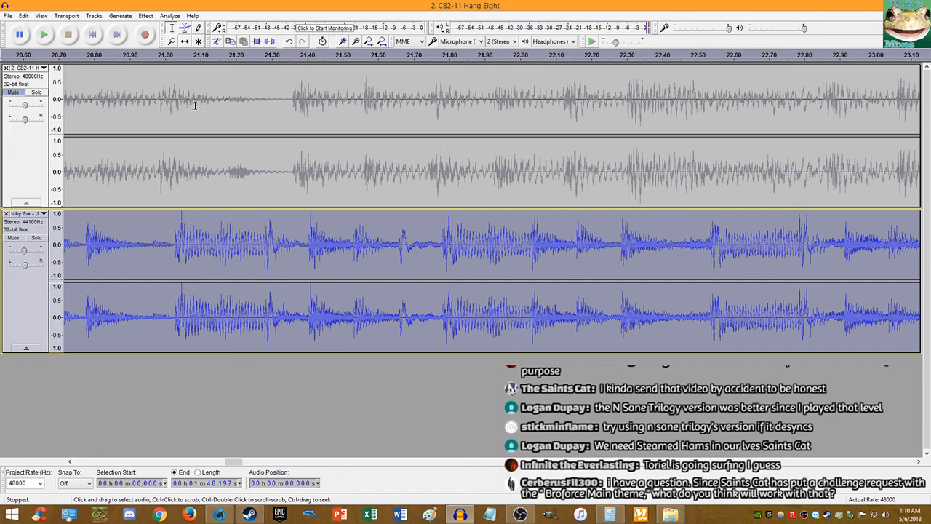
key(ctrl+z)
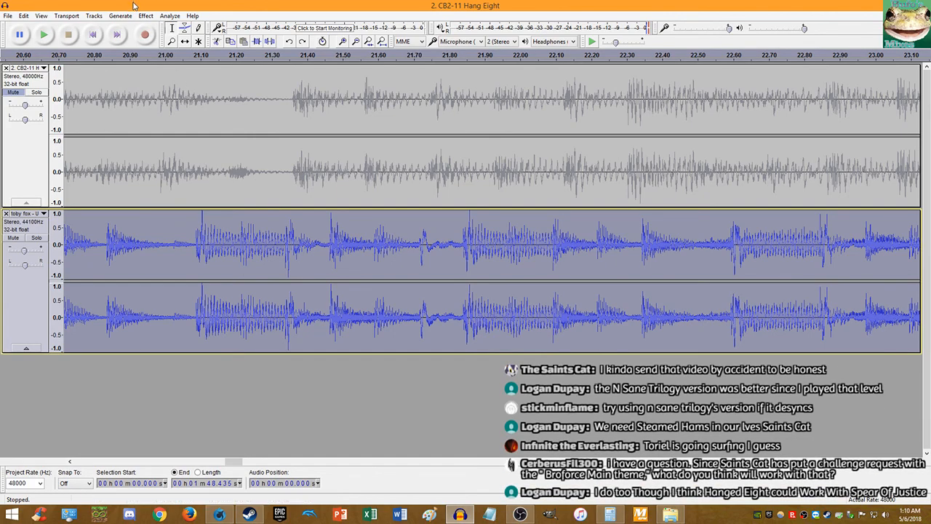
key(ctrl+y)
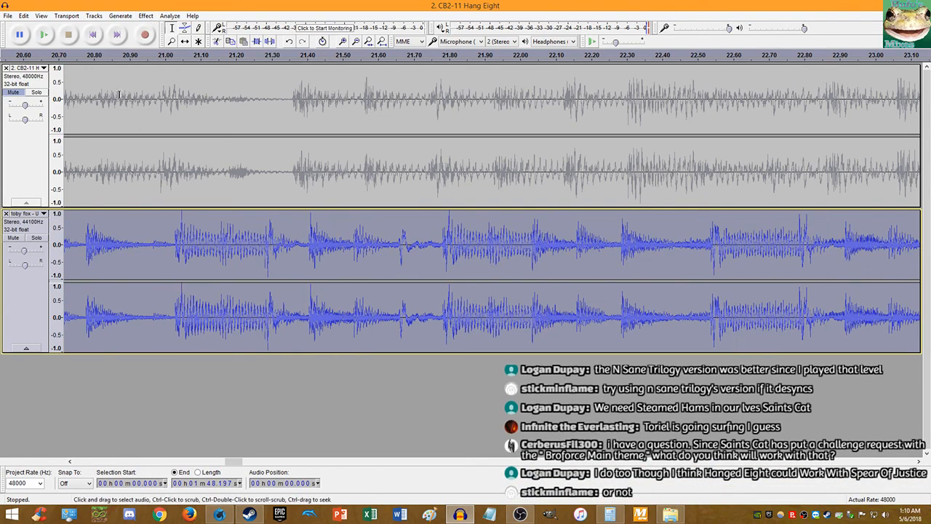
Step: Unmute Hang Eight and play both tracks from about 22.2 s for a few seconds to check the sync
click(21, 100)
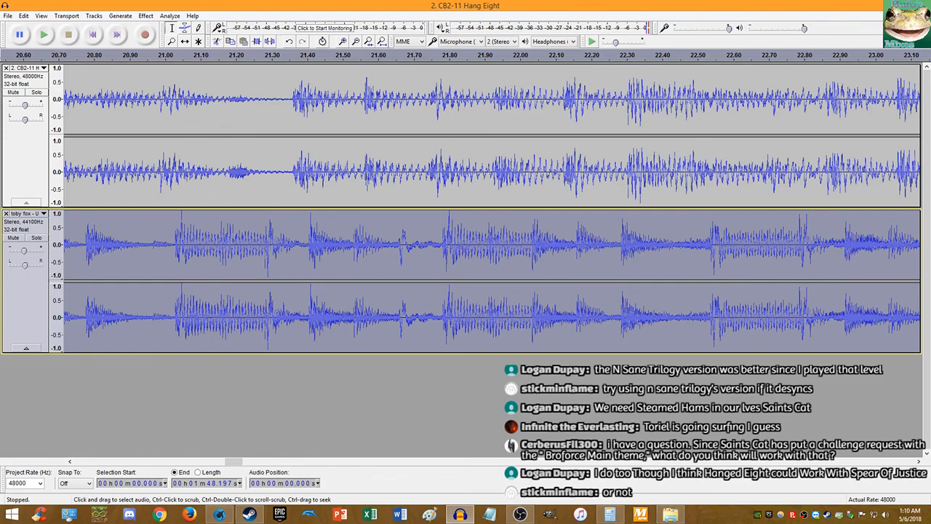
click(603, 186)
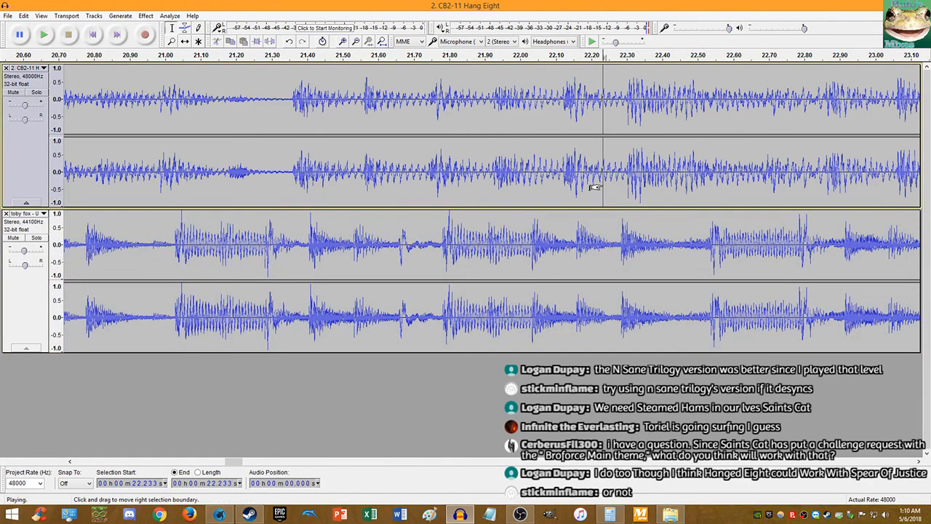
key(space)
scroll(574, 230, down, 3)
scroll(560, 225, up, 3)
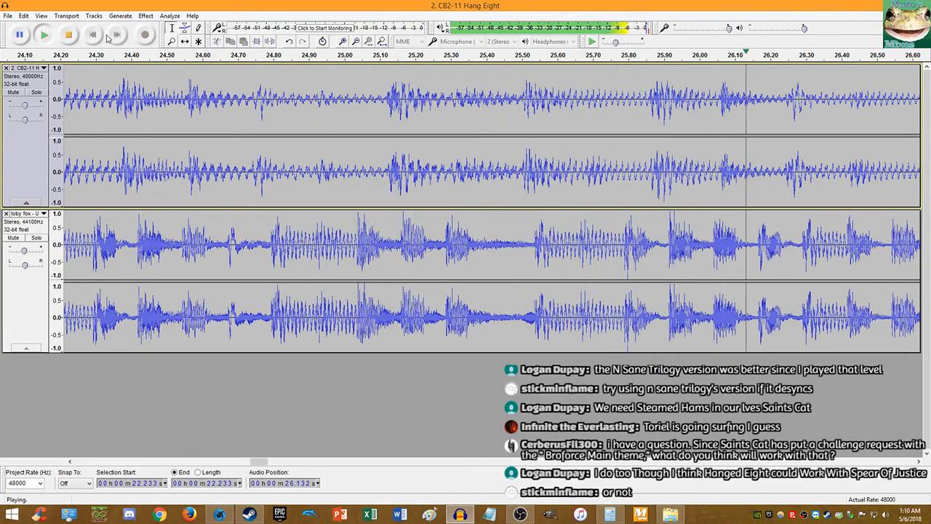
key(space)
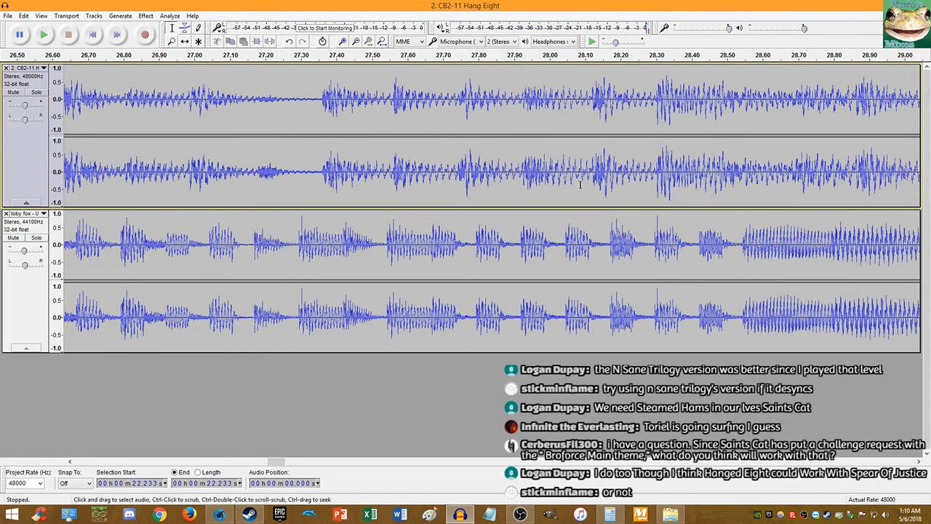
Step: Play both tracks from about 27.6 s and stop just before 39 s
click(389, 198)
key(space)
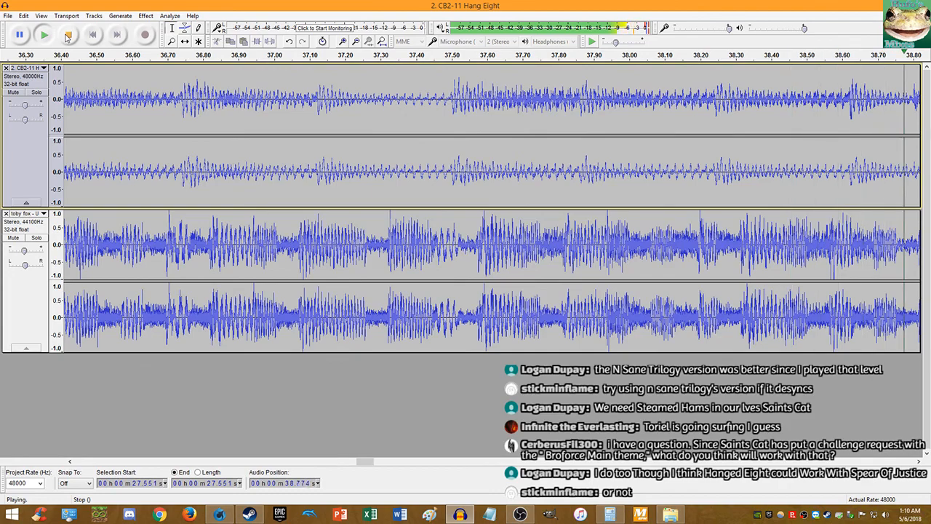
click(67, 36)
Step: Undo the 0.22 percent tempo change and try 0.25 percent on Heartache to match the beat near 39 s
key(ctrl+z)
click(146, 16)
click(195, 107)
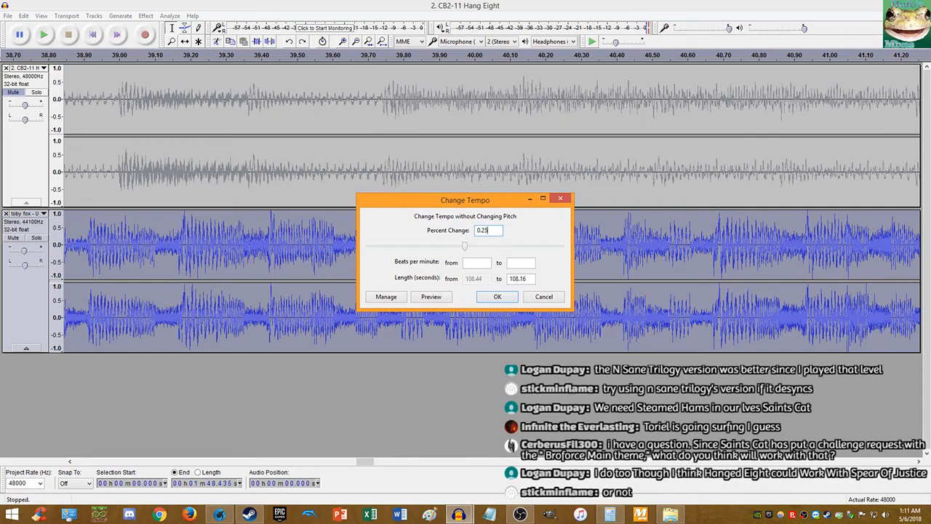
key(Return)
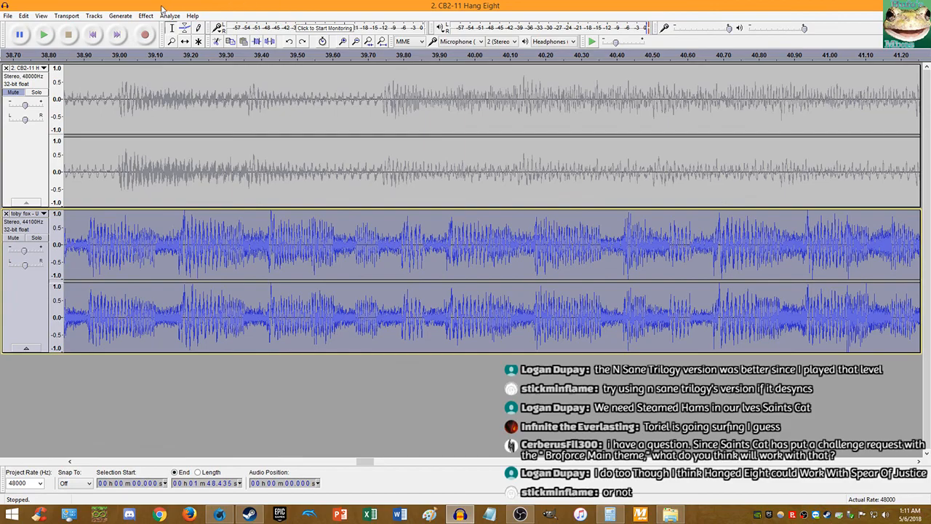
Step: Try a 0.3 percent tempo change on the whole Heartache track and undo it
click(146, 17)
click(207, 117)
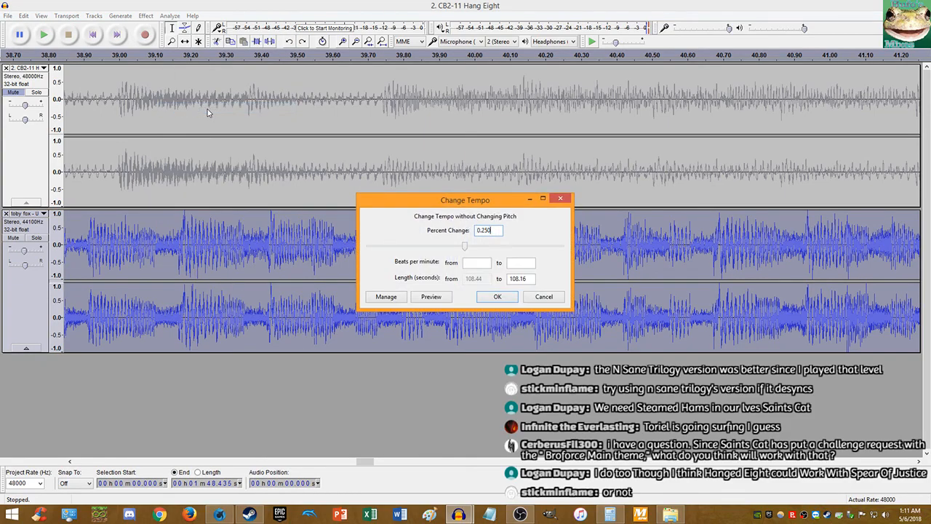
key(Return)
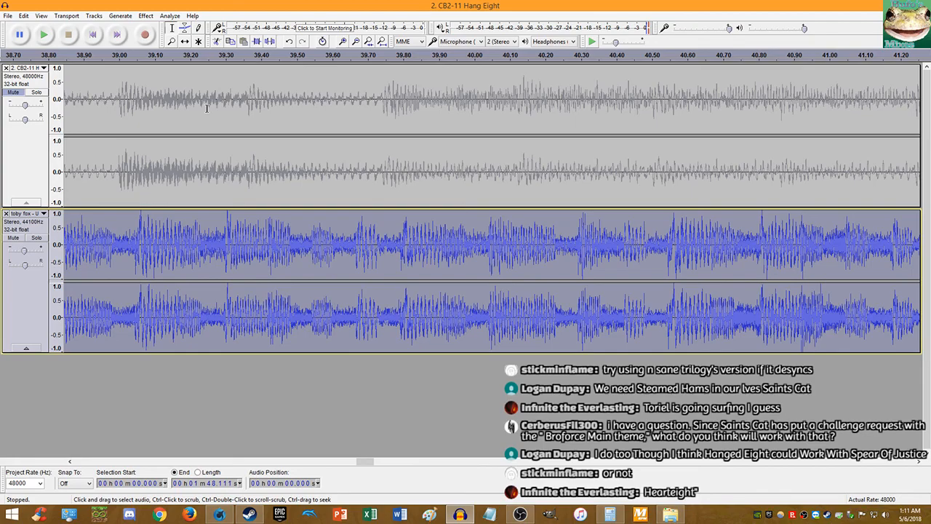
key(ctrl+z)
Step: Close the wrongly opened effect and try another Heartache tempo change of about 0.3 percent
click(146, 16)
click(211, 118)
click(555, 213)
click(146, 16)
click(185, 106)
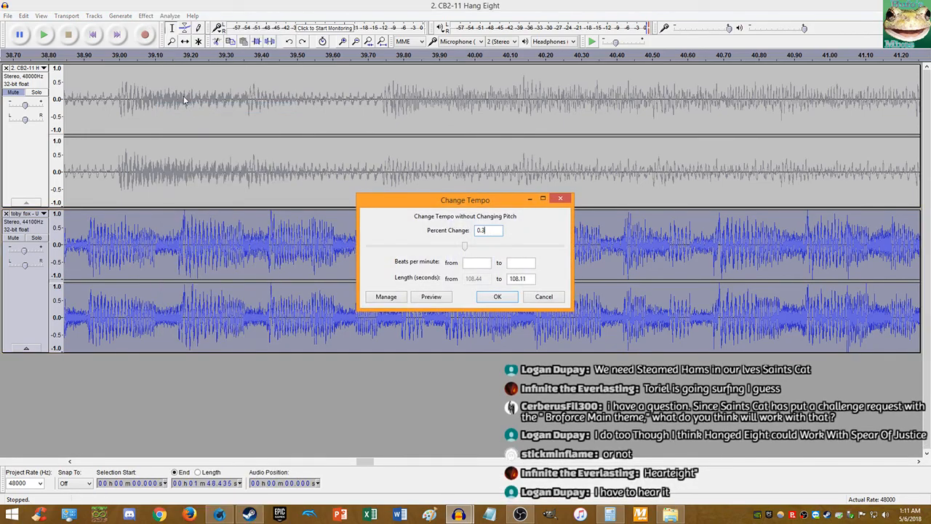
key(Return)
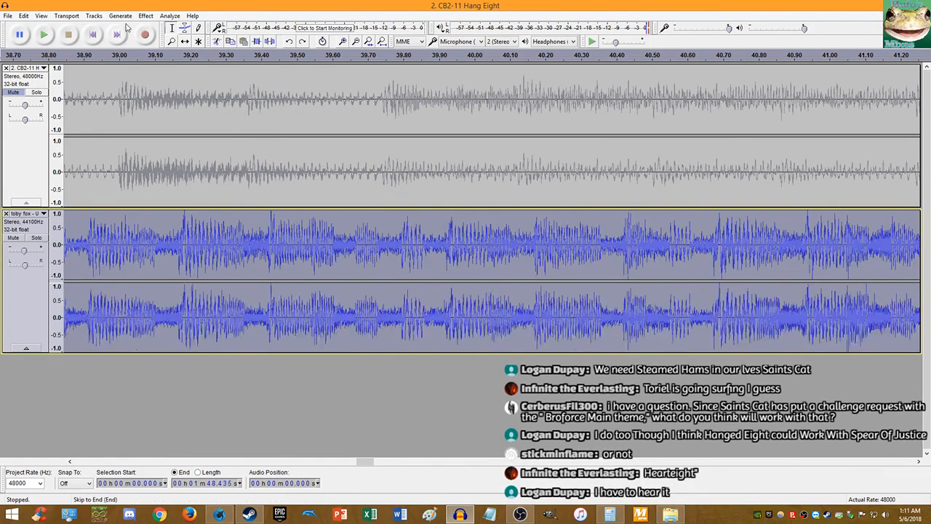
Step: Change the tempo of the whole Heartache track by 0.4 percent to align its beat near 39 s
click(147, 17)
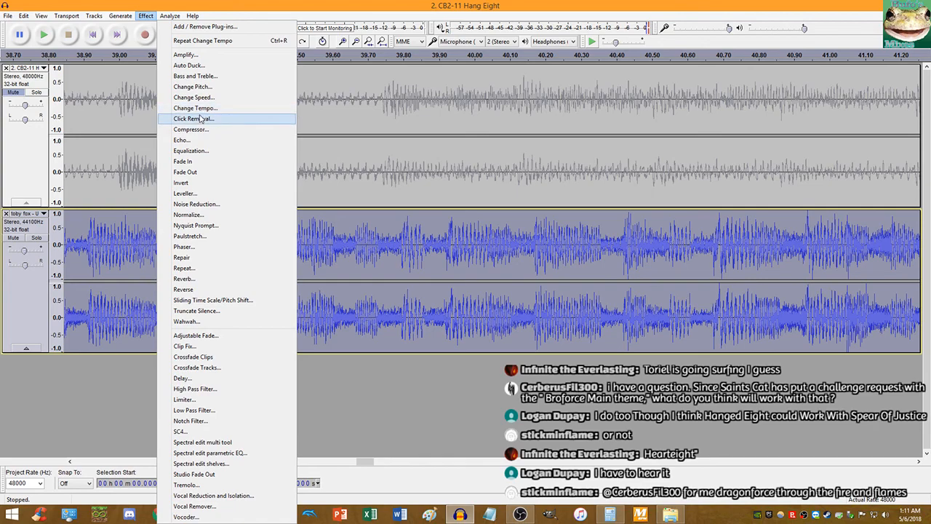
click(200, 108)
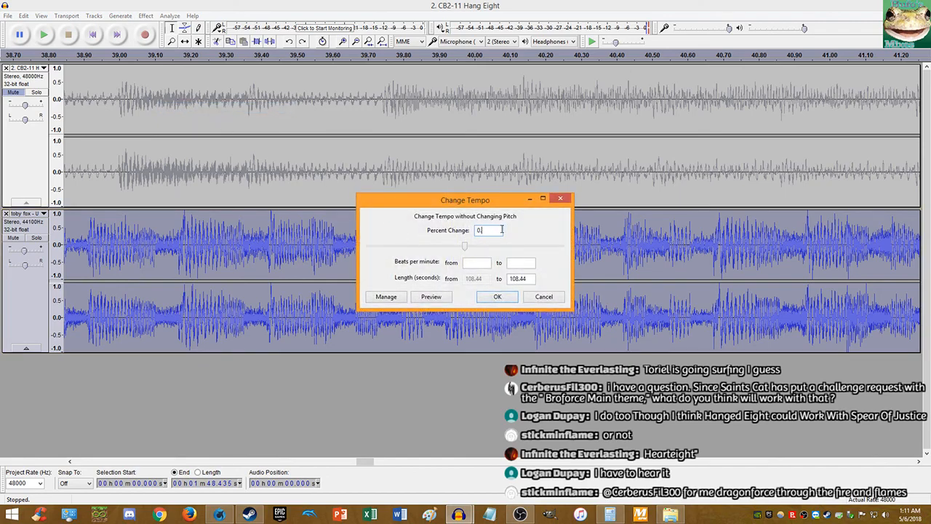
text(0.4)
key(Return)
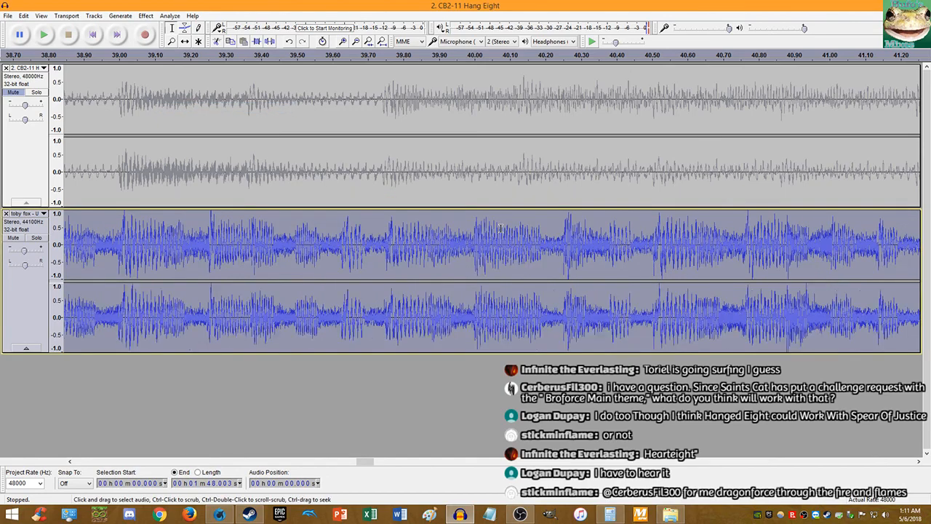
Step: Unmute Hang Eight and play both tracks together from about 38.9 s through to the end
click(101, 108)
key(space)
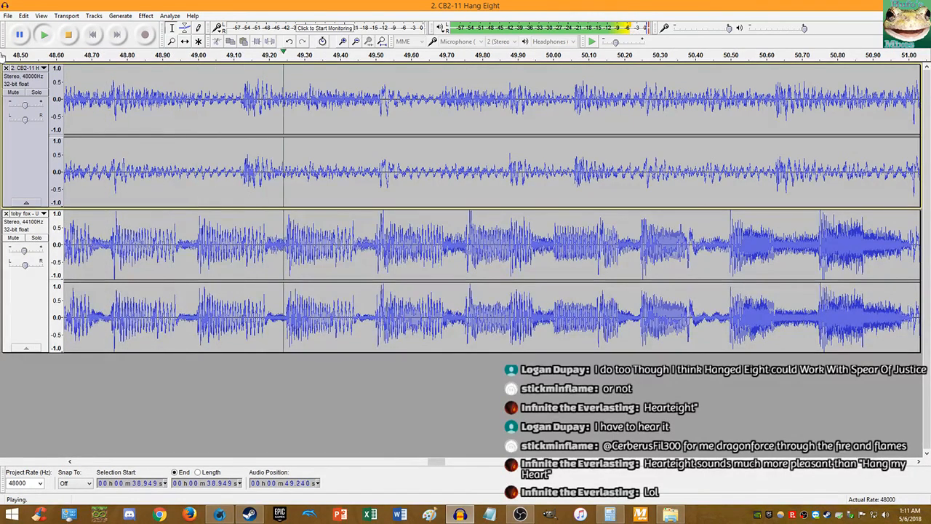
mouse_move(23, 252)
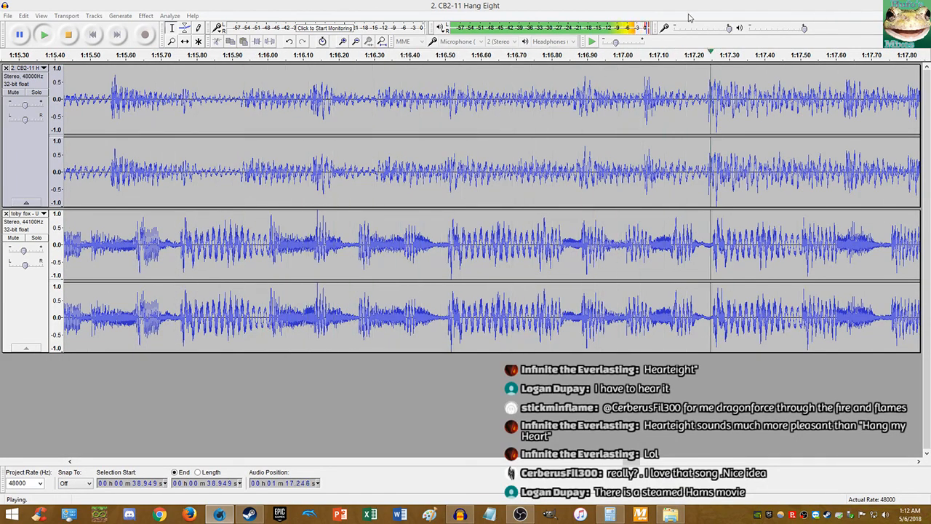
click(498, 5)
key(ctrl+f)
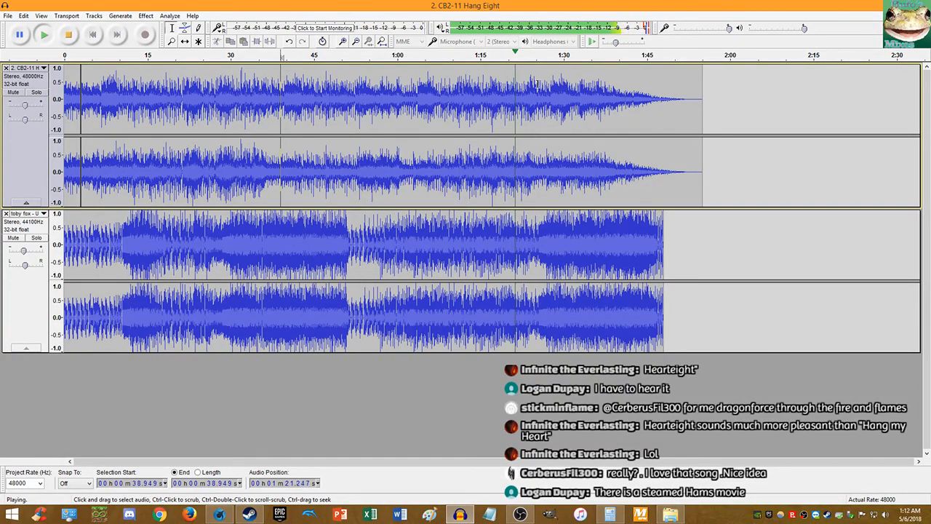
scroll(582, 142, up, 3)
scroll(589, 146, up, 1)
scroll(589, 145, down, 3)
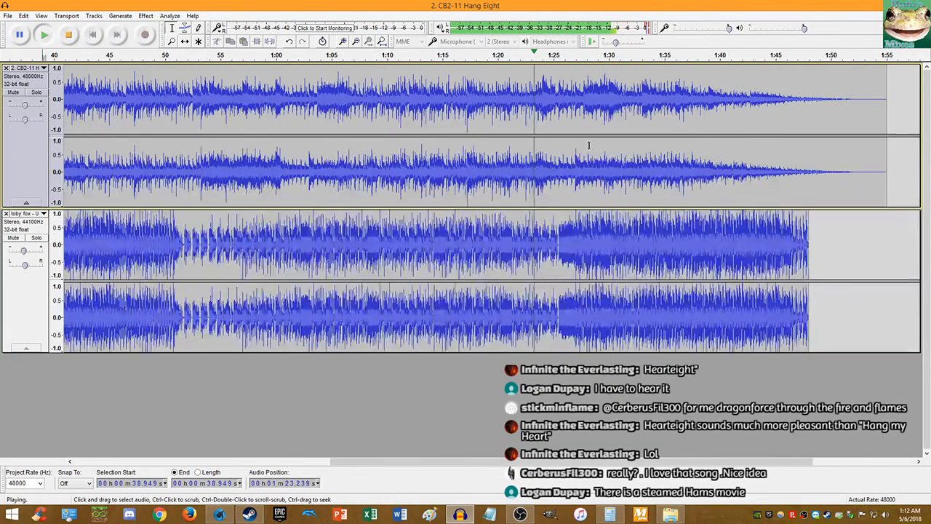
scroll(589, 146, up, 3)
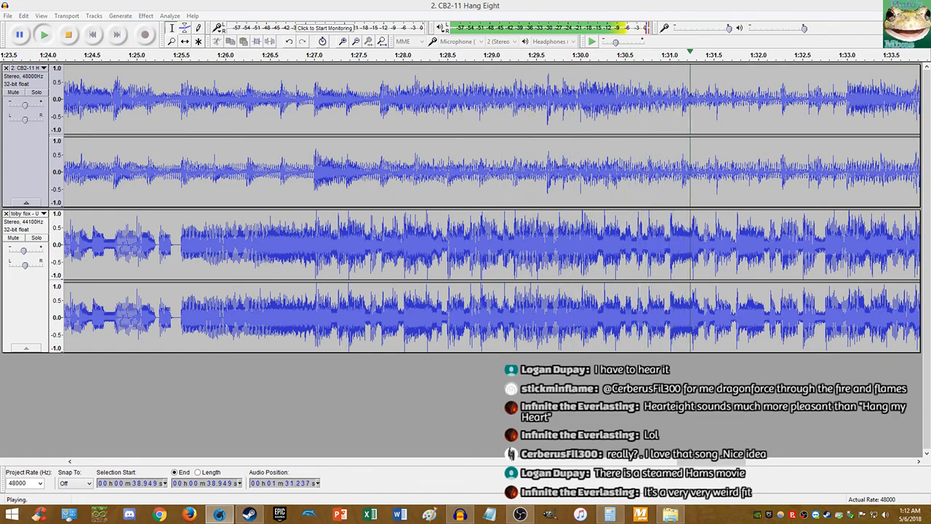
scroll(763, 182, up, 2)
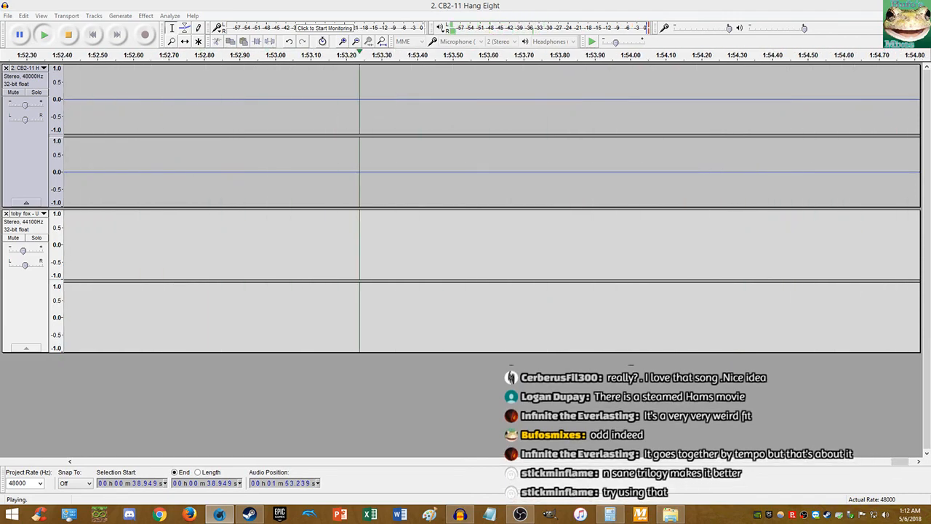
click(69, 32)
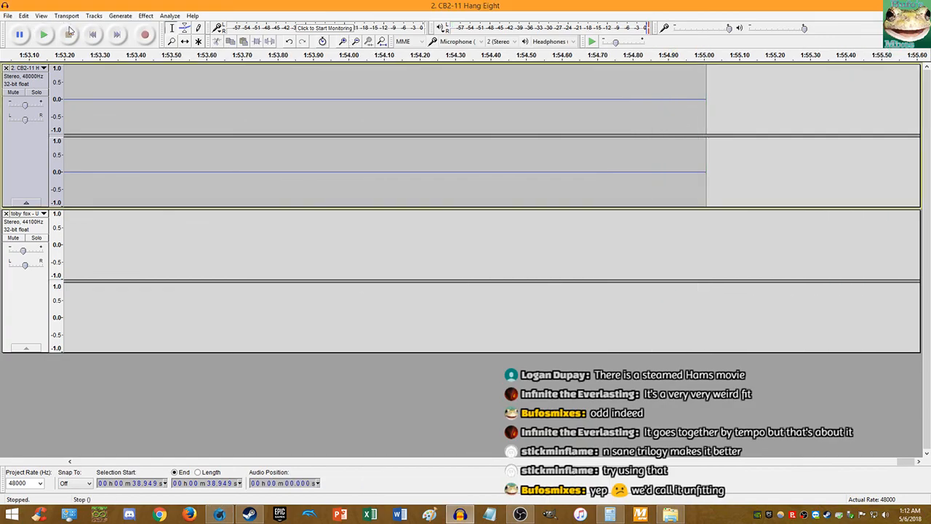
Step: Delete the silent tail of Hang Eight after about 1:52 and play the ending from about 1:35
click(382, 41)
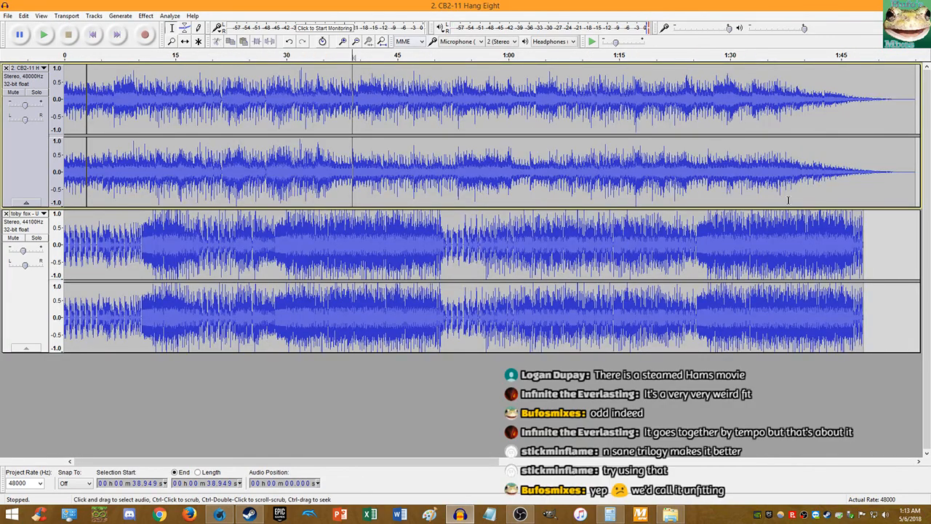
click(865, 197)
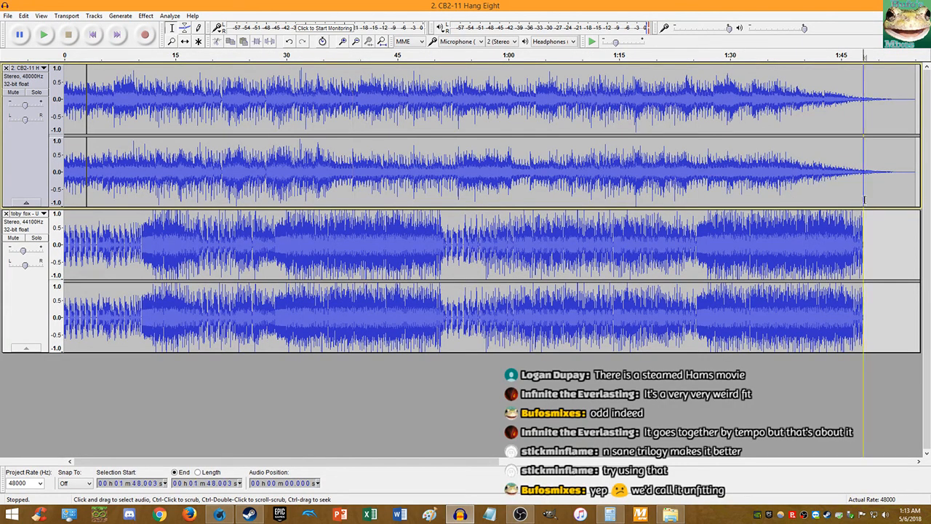
drag(893, 184, 915, 188)
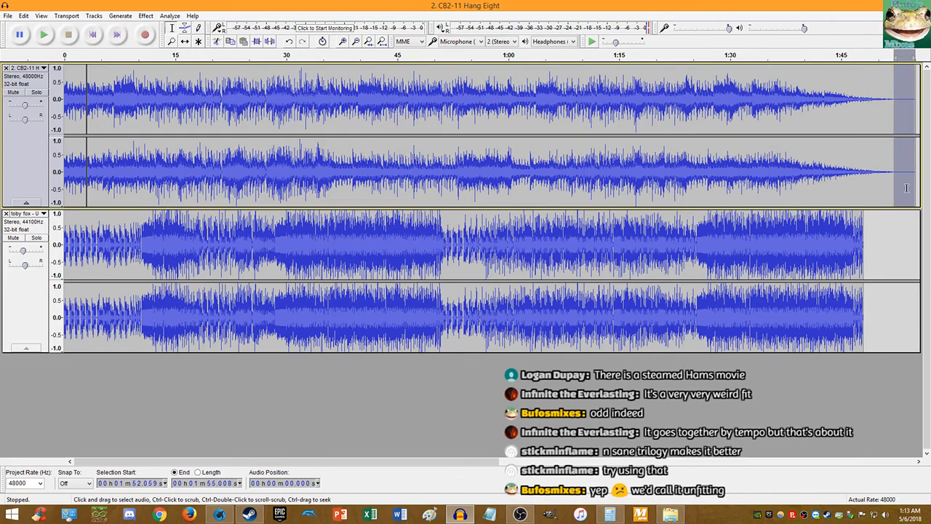
click(767, 174)
key(space)
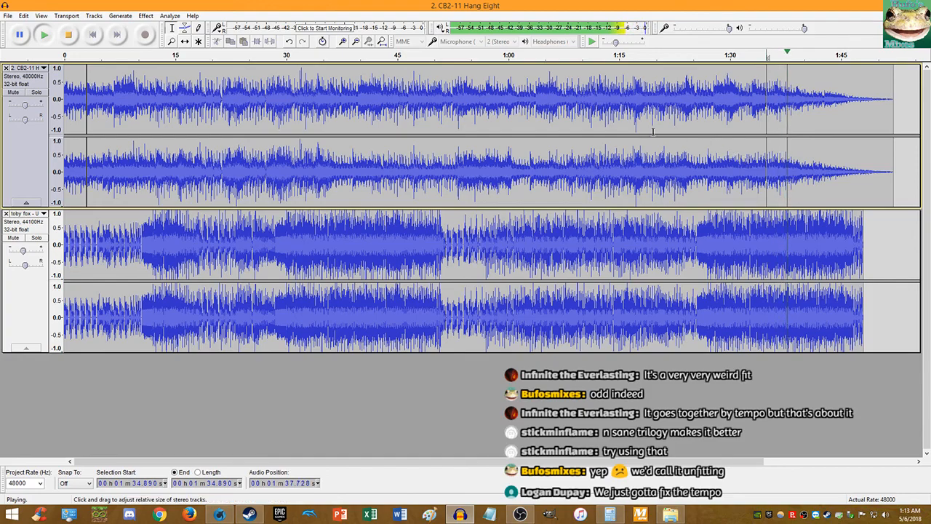
click(68, 34)
Step: Play the mix from the start while fine-tuning the Heartache track's gain, and place the cursor at about 54 s
click(93, 34)
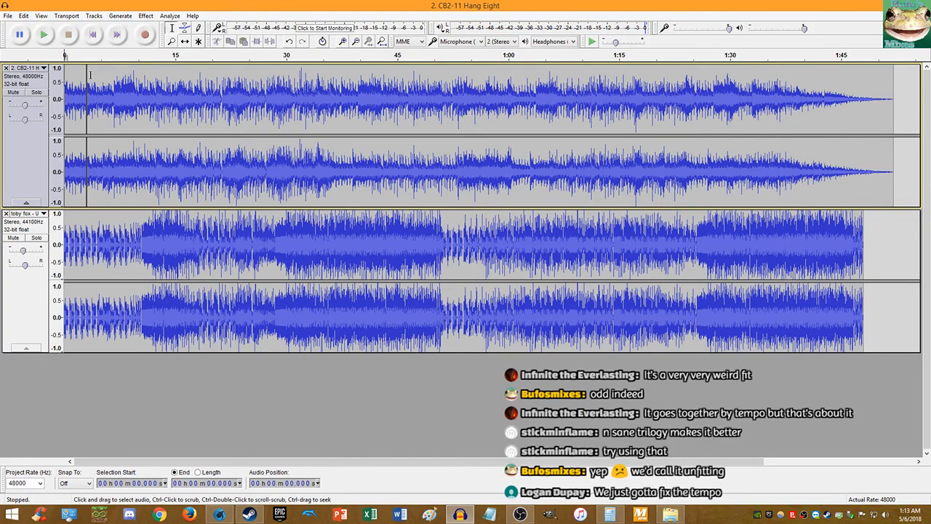
key(space)
key(ctrl+1)
key(ctrl+1)
key(ctrl+1)
key(ctrl+1)
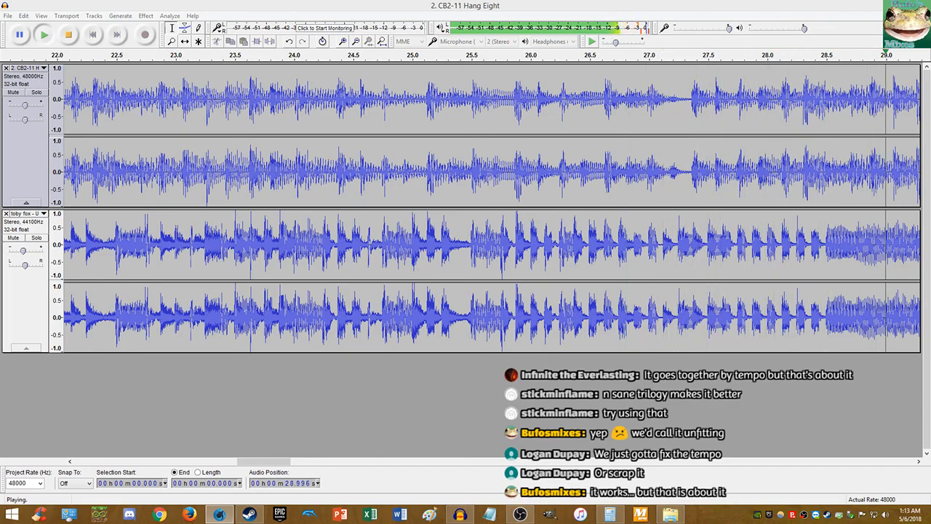
drag(21, 252, 24, 253)
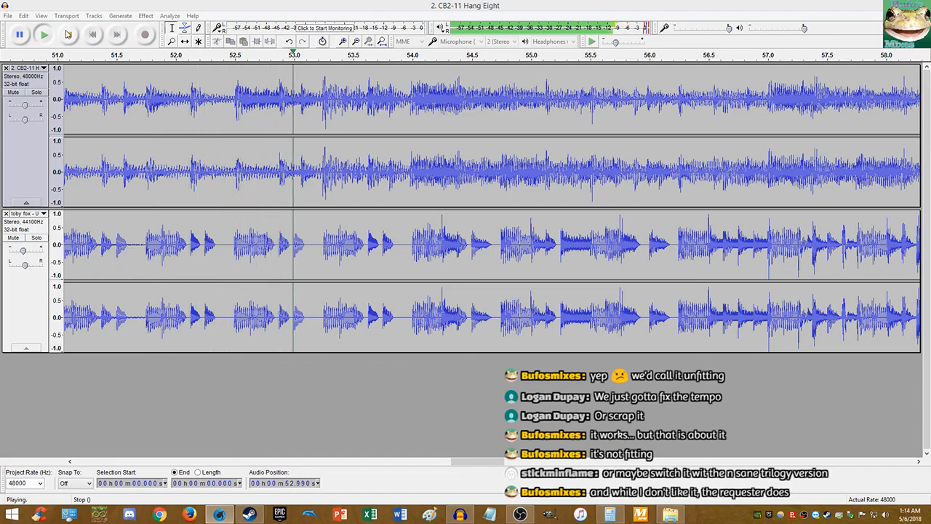
click(68, 35)
click(408, 184)
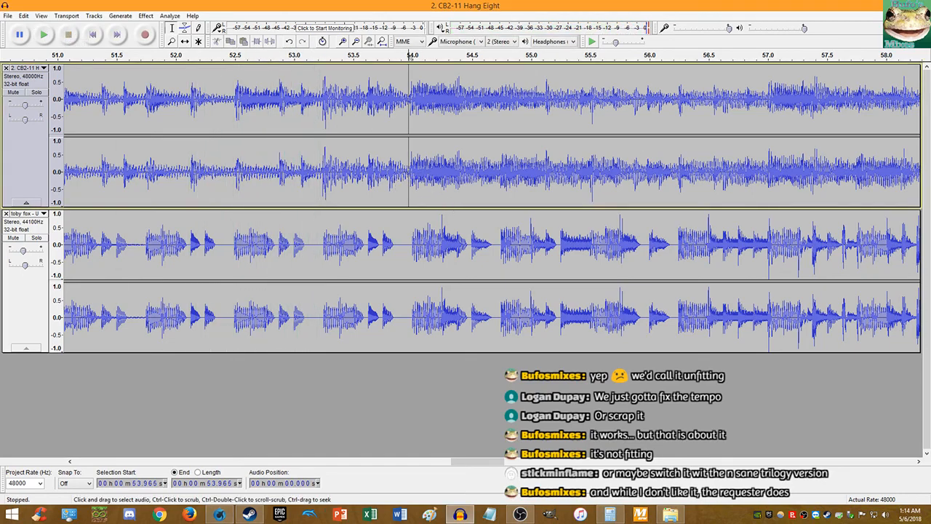
Step: Preview the N. Sane Trilogy version, 18. Hang Eight.mp3, in the media player and close it
click(693, 521)
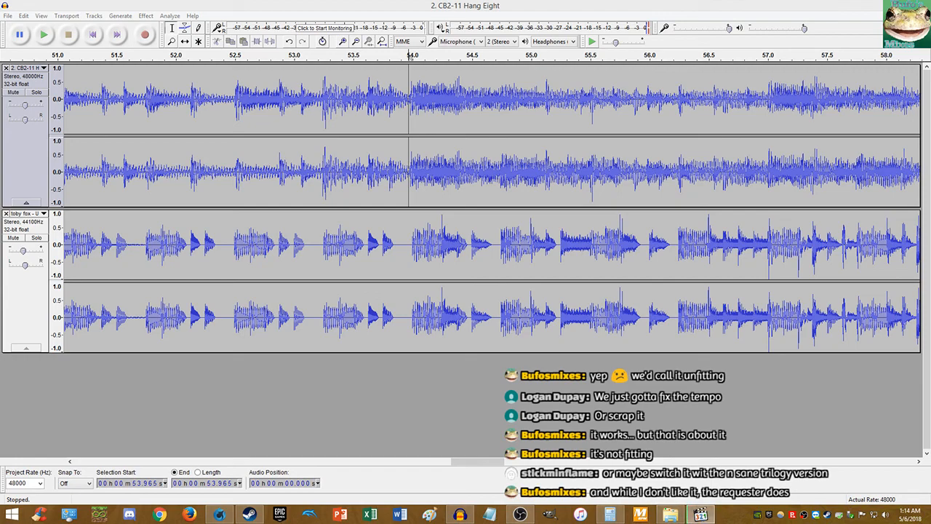
drag(569, 189, 480, 174)
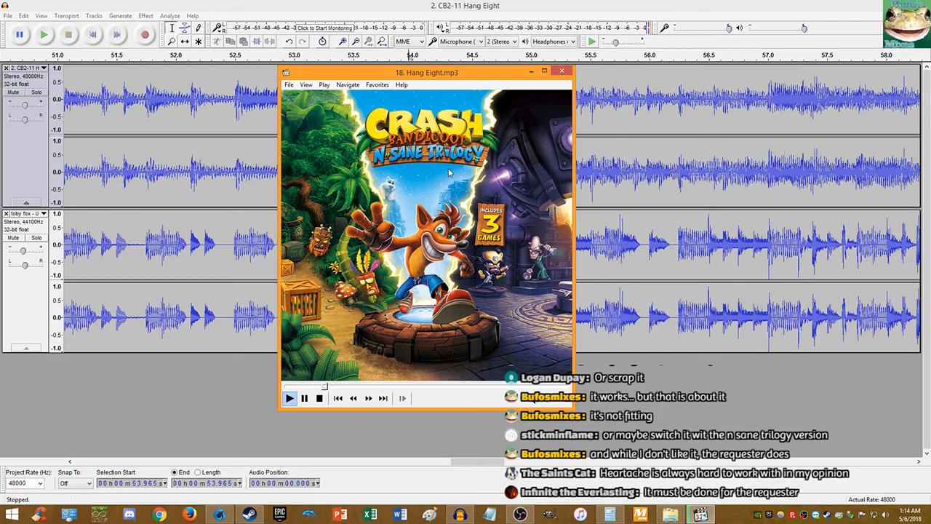
click(561, 71)
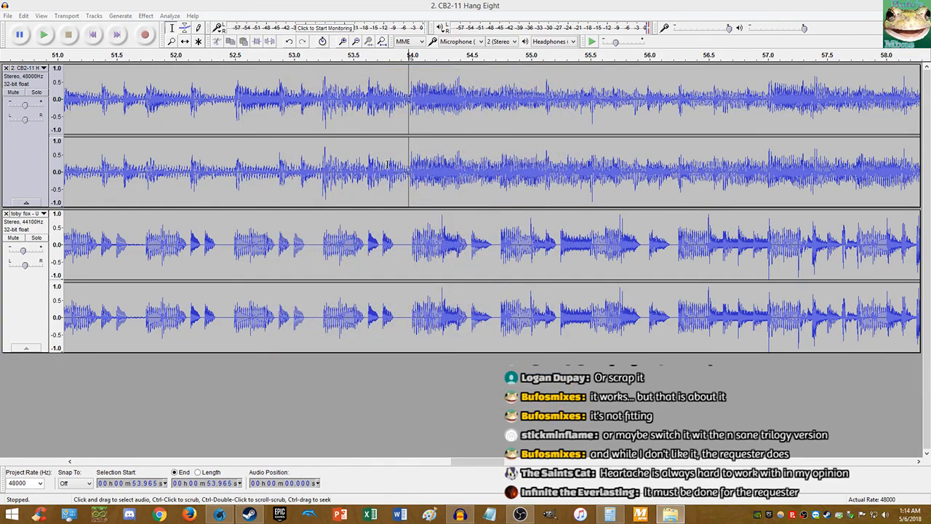
Step: Play both tracks from about 54 s to the end and return the cursor to the start
click(44, 34)
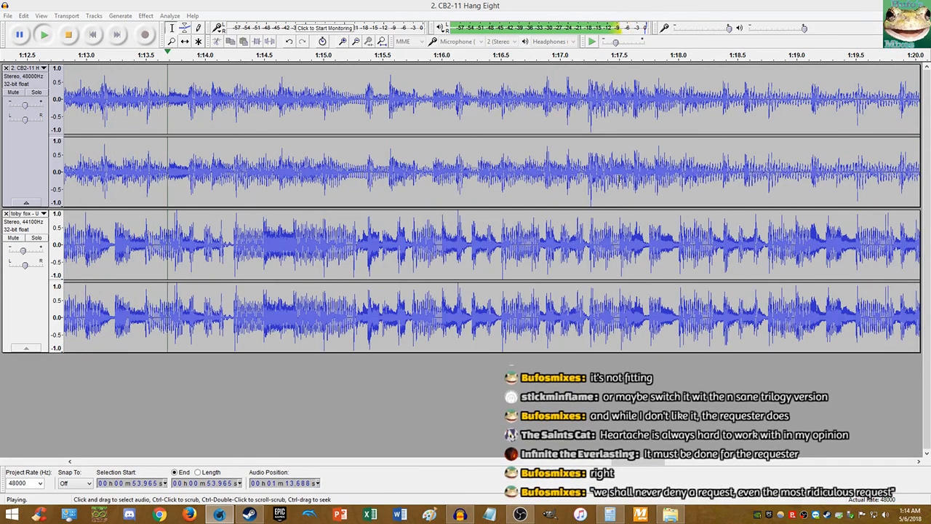
key(ctrl+f)
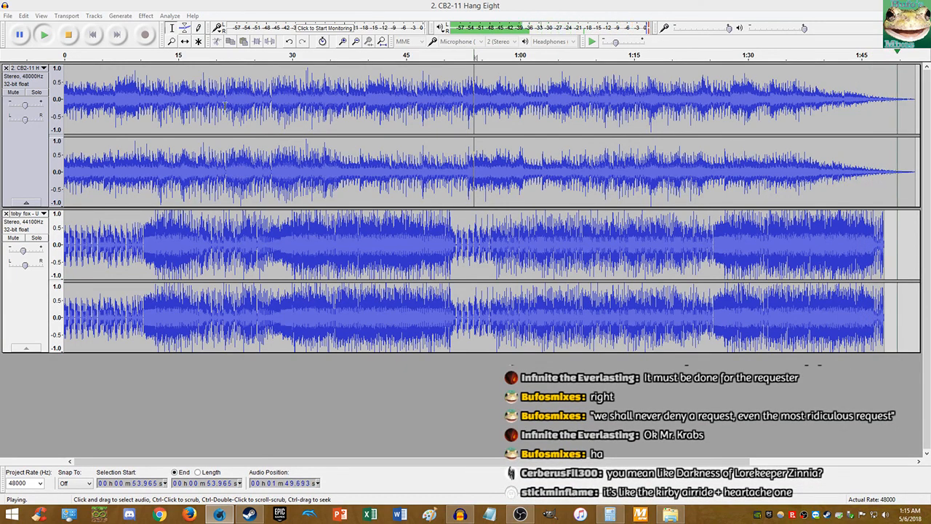
click(85, 37)
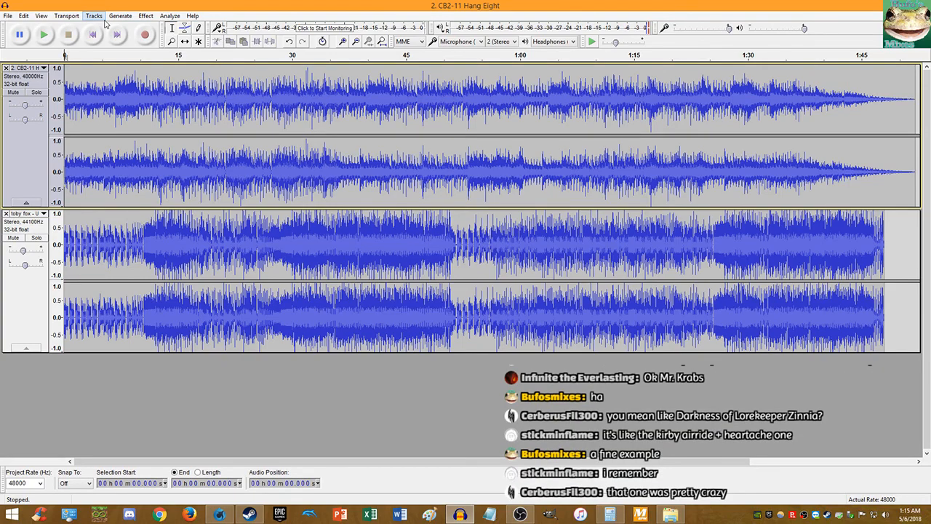
Step: Save the project as Hearteight.aup in the Audacity-Projects folder of the Documents library
key(ctrl+s)
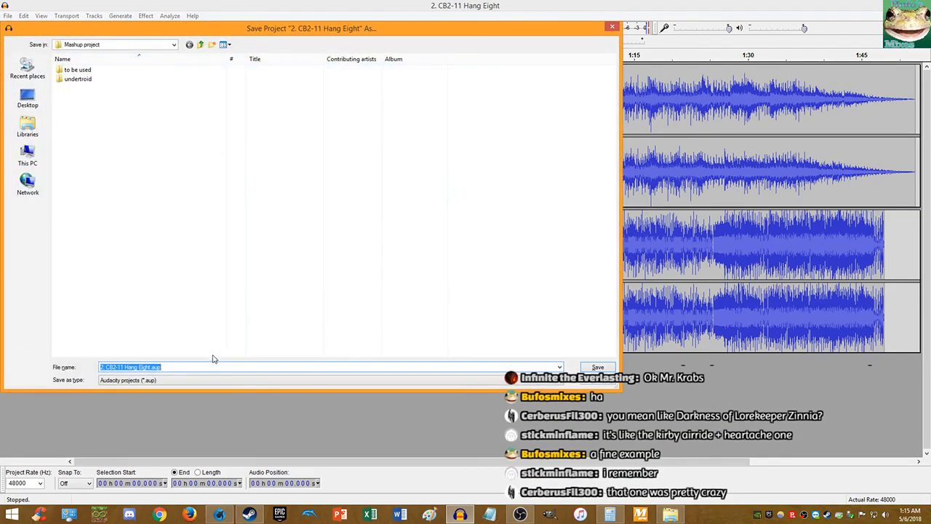
click(149, 367)
key(shift+Home)
text(He)
click(28, 128)
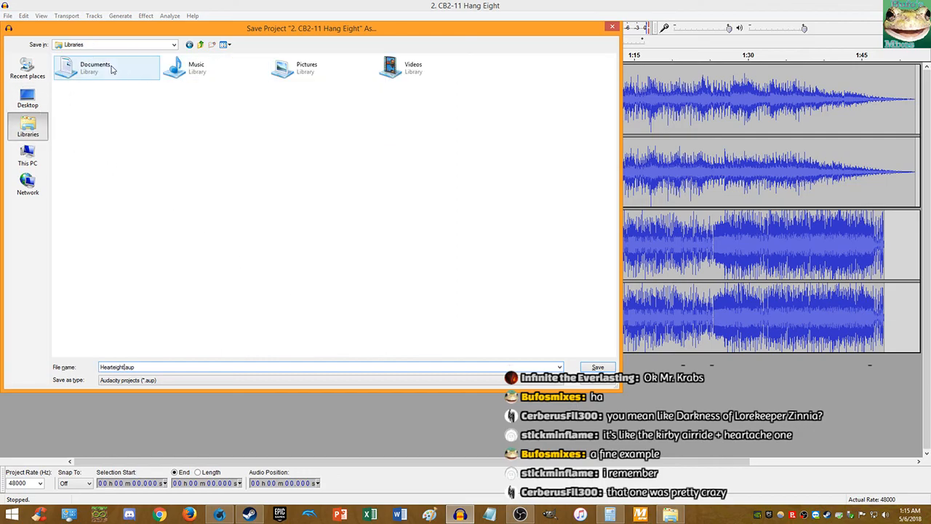
double_click(146, 367)
key(ctrl+c)
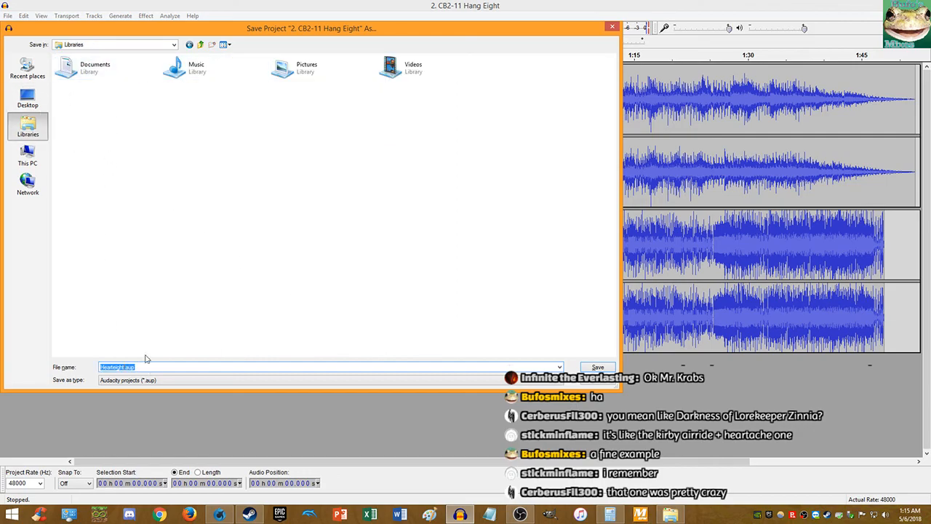
double_click(102, 73)
double_click(129, 90)
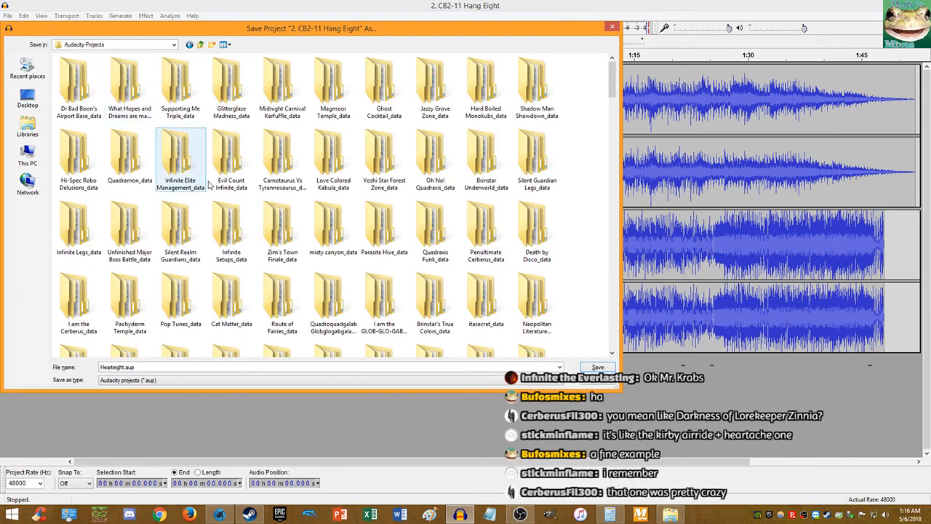
click(591, 369)
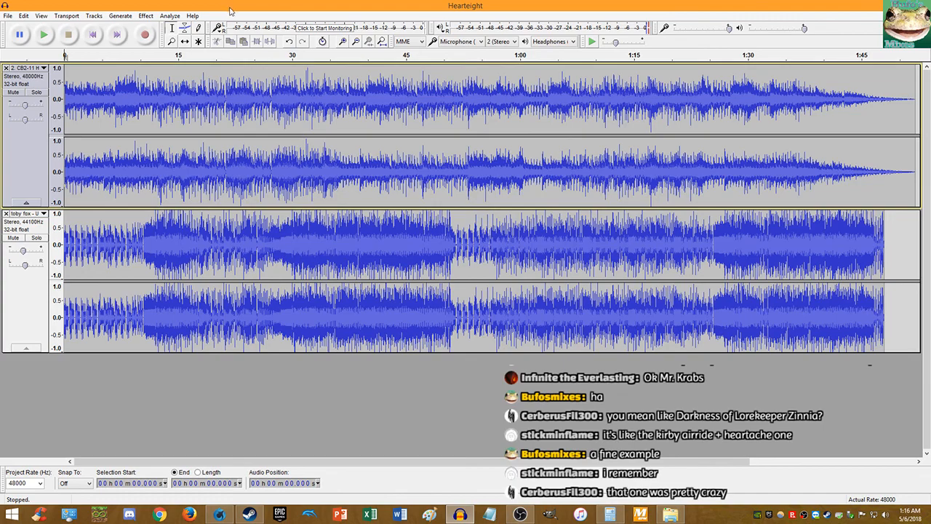
Step: Start exporting the mix as a 320 kbps MP3 named Undertale Crash Mix- Hearteight
click(8, 16)
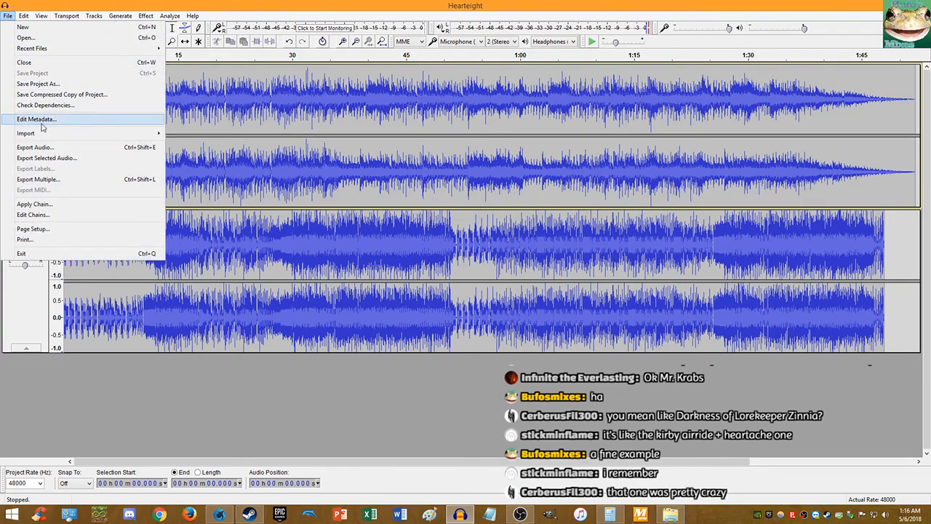
click(35, 147)
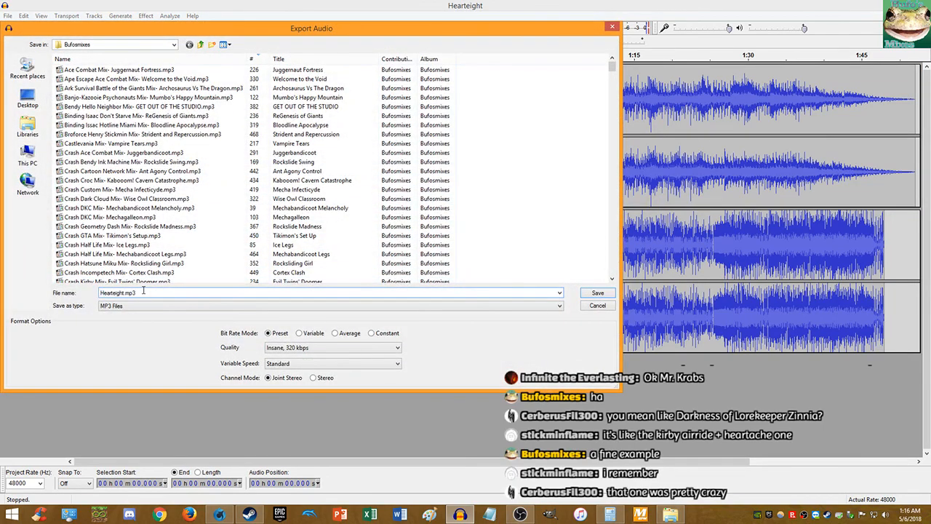
text(Undertale Crash Mix-)
click(593, 294)
click(493, 278)
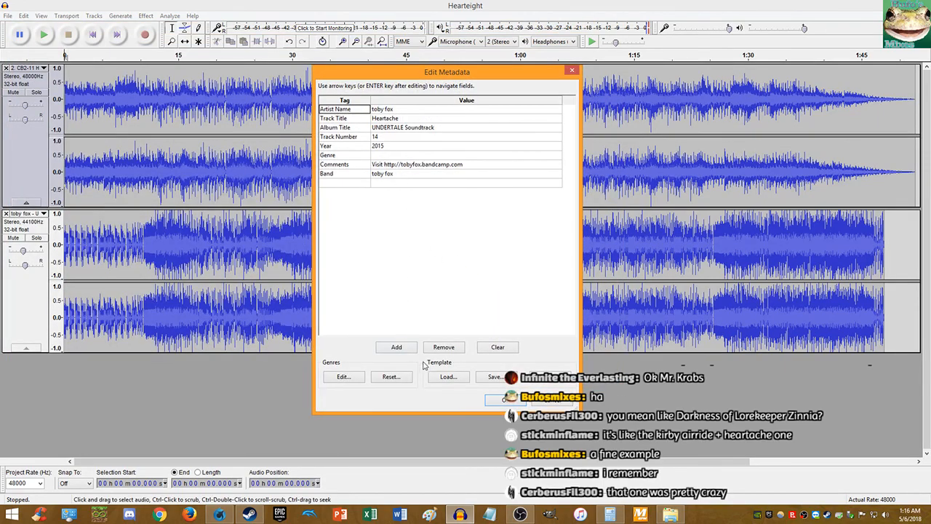
Step: Load the Tags.xml metadata template and fill in track number 508 and the title Hearteight
click(492, 401)
double_click(391, 156)
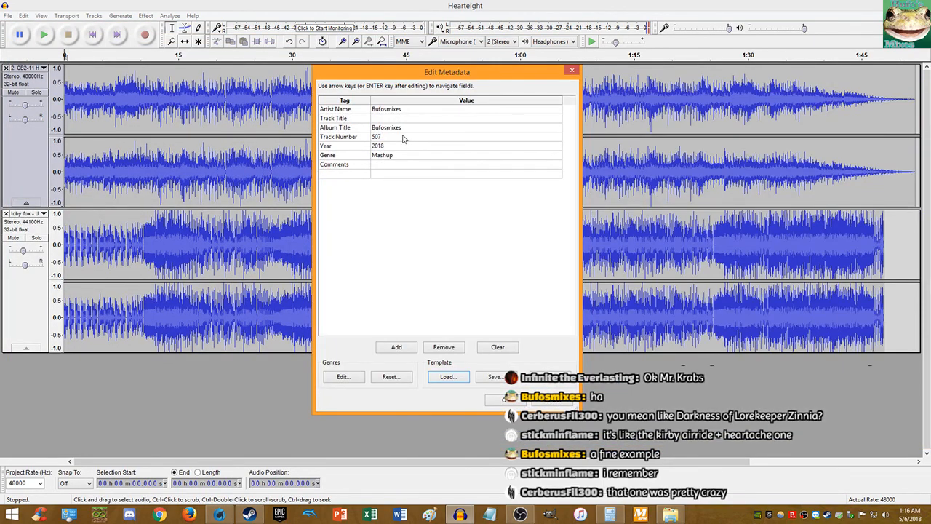
double_click(393, 119)
key(ctrl+v)
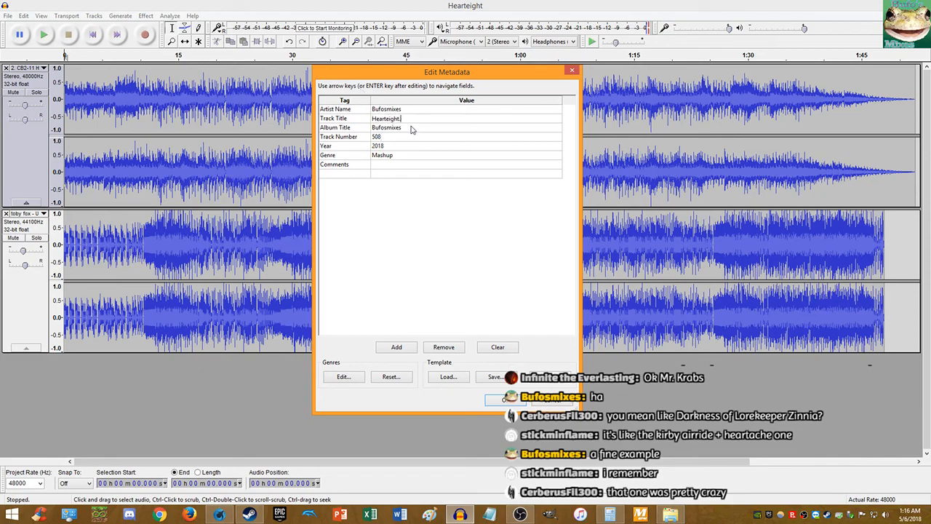
Step: Save the metadata without its title over the Tags.xml template, and finish the MP3 export with the title Hearteight
double_click(405, 118)
key(ctrl+c)
key(BackSpace)
click(493, 377)
double_click(418, 182)
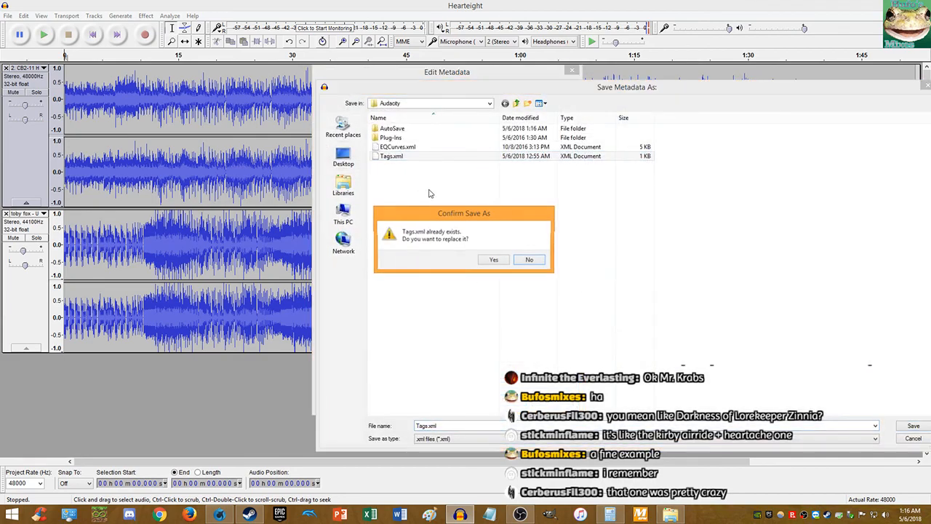
click(495, 257)
key(ctrl+v)
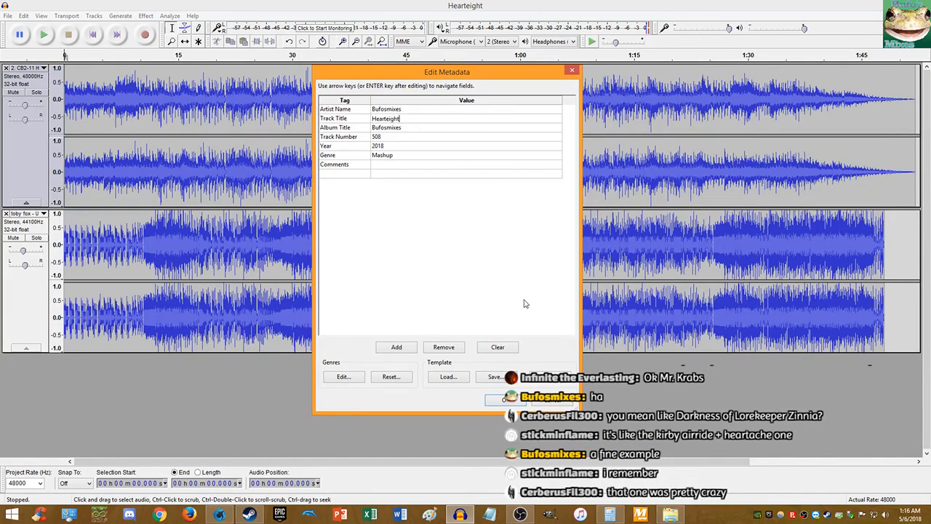
click(503, 398)
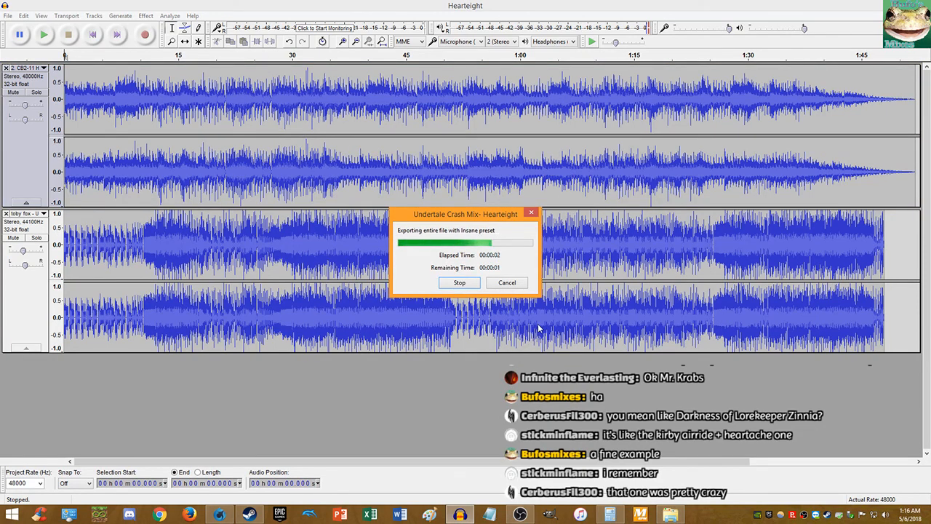
Step: Start another audio export of the mix and set the file type to WAV (Microsoft) signed 16-bit PCM
click(7, 15)
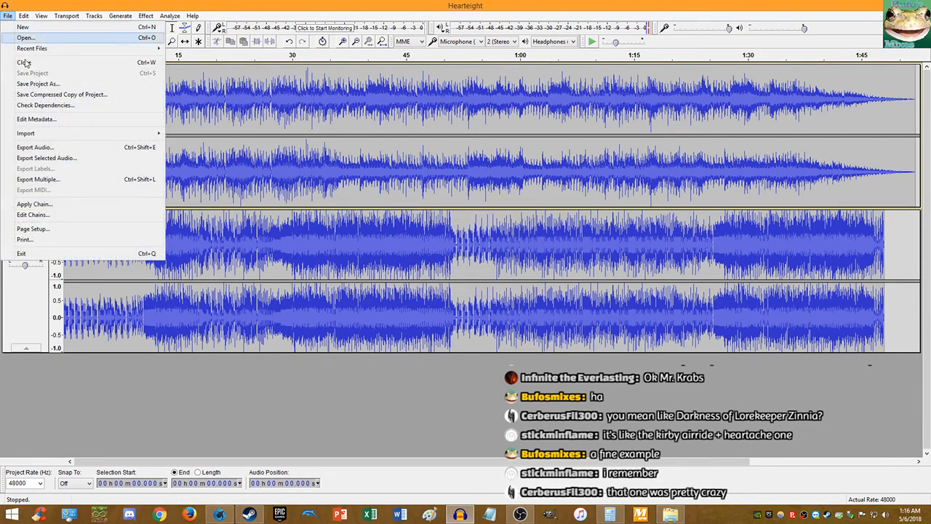
click(34, 147)
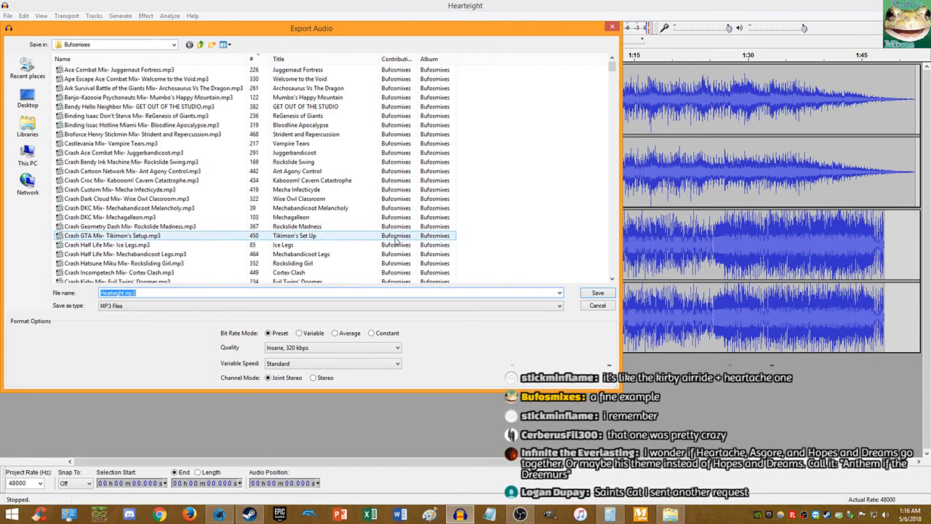
click(153, 305)
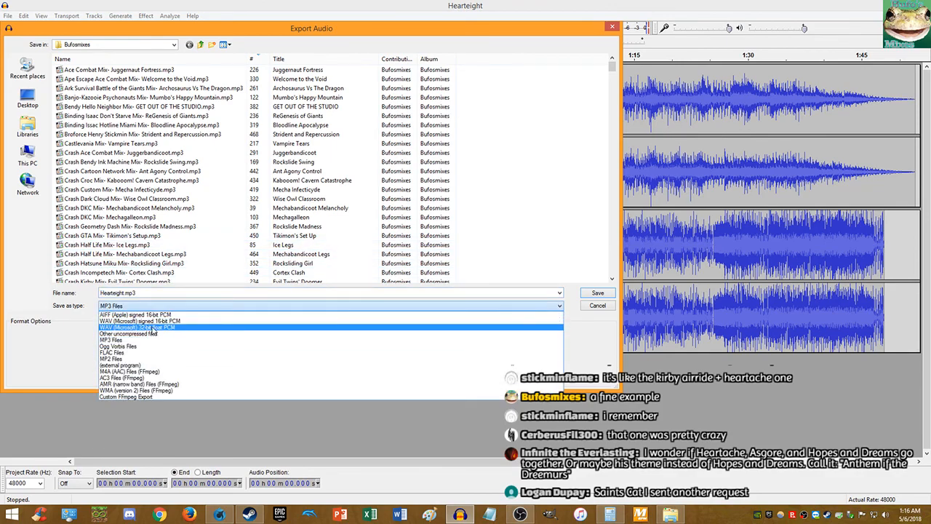
click(152, 328)
click(152, 306)
click(151, 322)
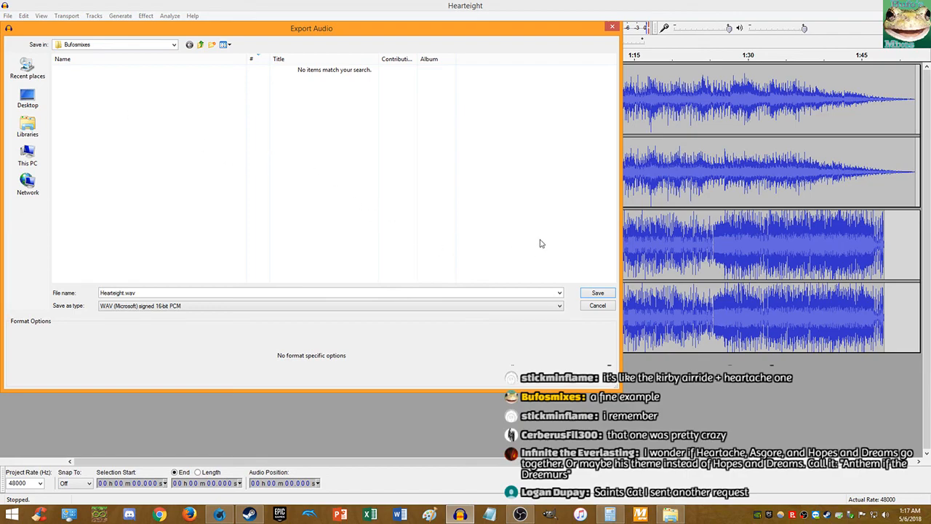
Step: Play Fusionist Final.mp3 in the media player, move its window clear of the Export Audio dialog and return to the export
click(671, 515)
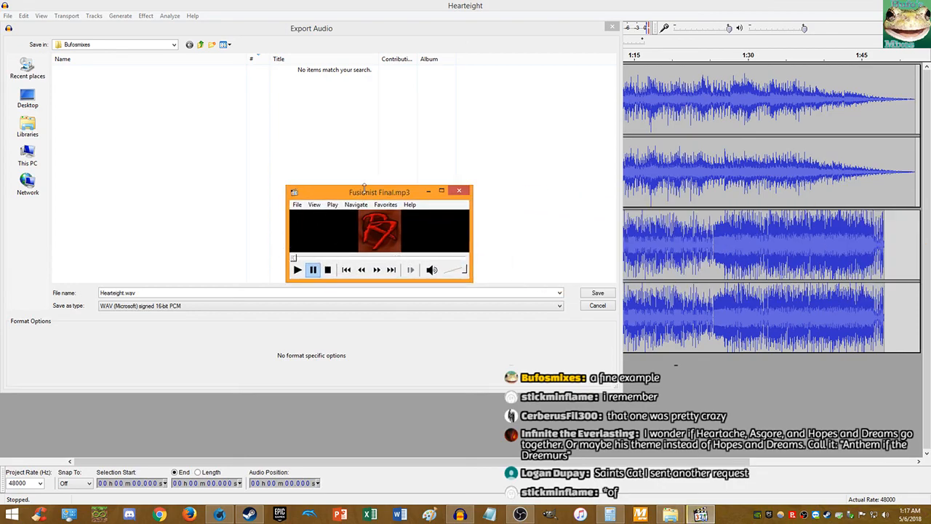
drag(385, 192, 495, 143)
click(462, 183)
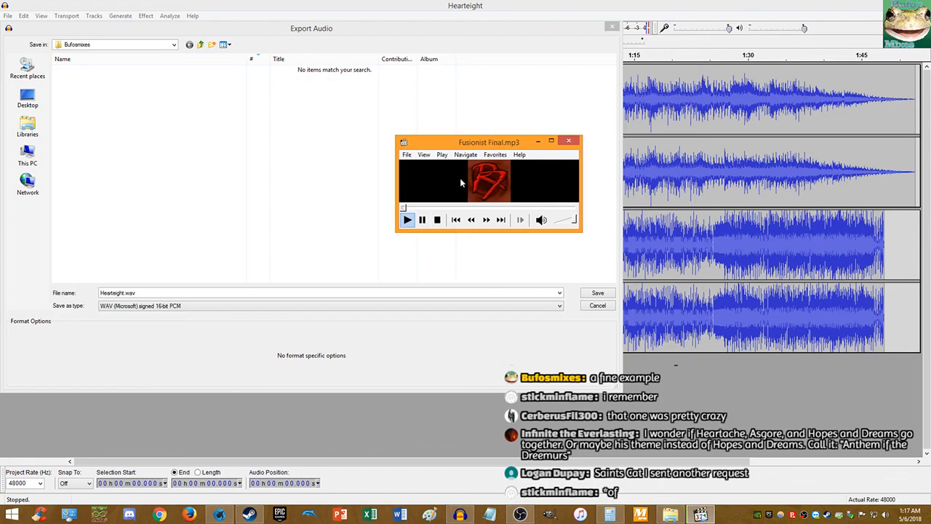
click(234, 20)
click(147, 293)
click(160, 292)
key(alt+Tab)
drag(479, 147, 747, 177)
click(329, 35)
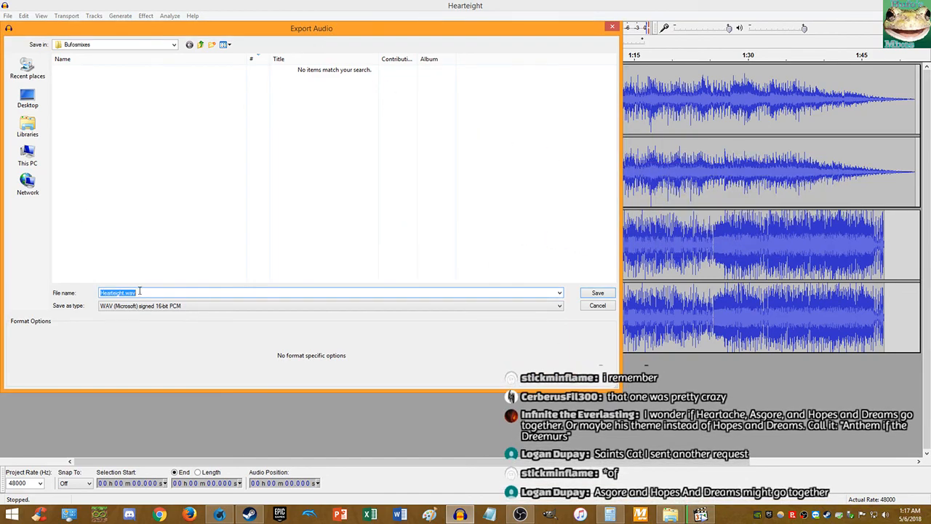
Step: Export the mix as Hearteight.wav into the Pic n Audio folder of the Documents library, accepting the existing metadata
click(27, 127)
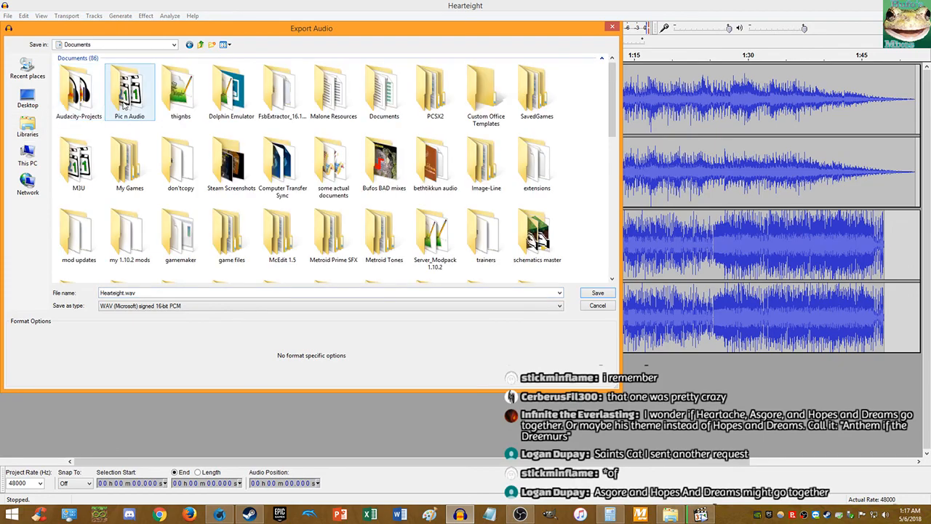
double_click(122, 100)
double_click(148, 291)
click(148, 292)
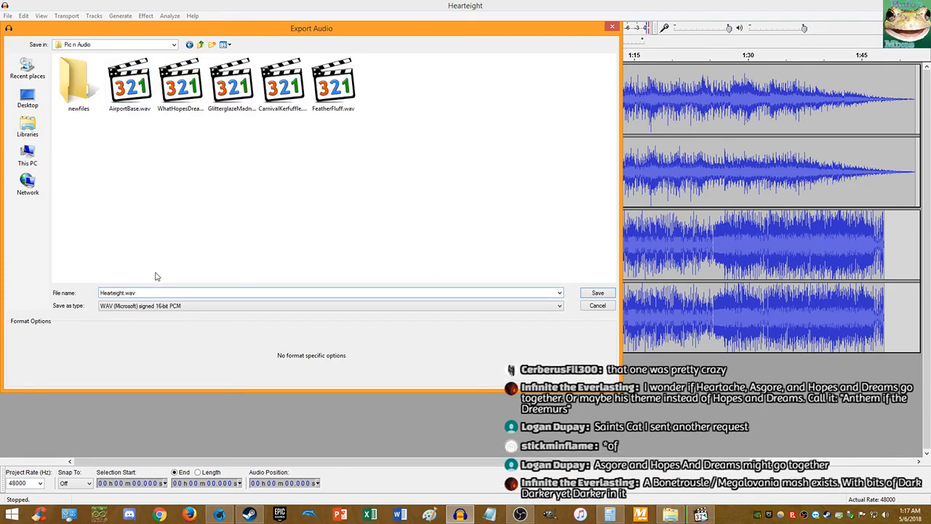
click(598, 295)
click(493, 272)
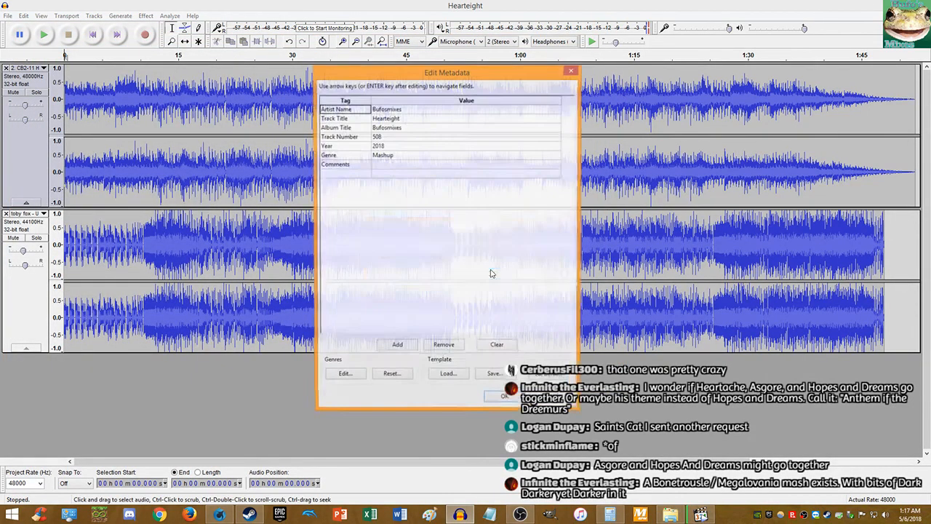
click(505, 402)
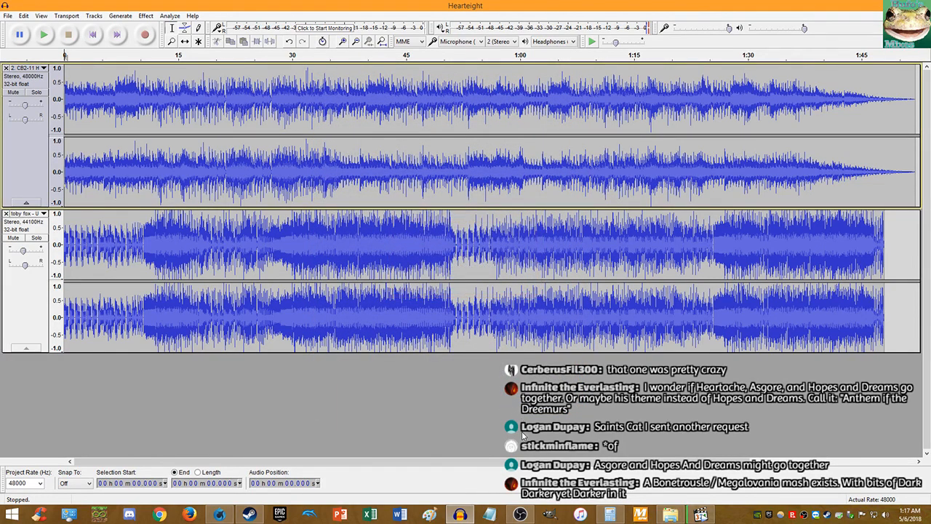
Step: Reopen the audio export with the MP3 file type and browse to the Bufosmixes folder in the Music library
click(701, 515)
click(459, 515)
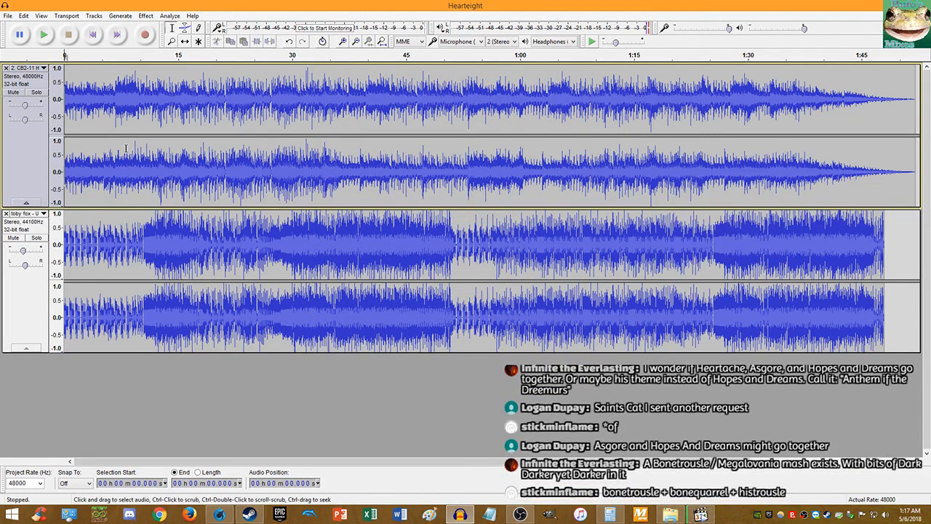
click(7, 15)
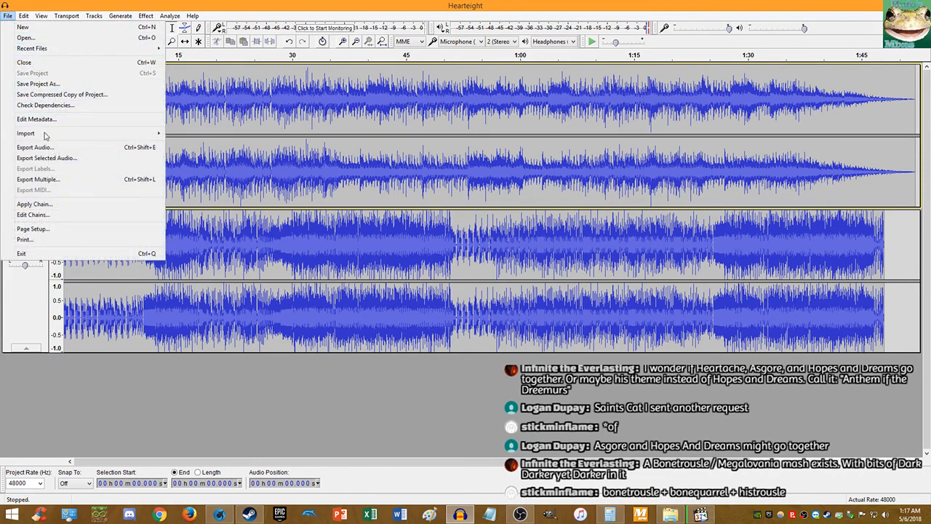
click(44, 150)
click(155, 306)
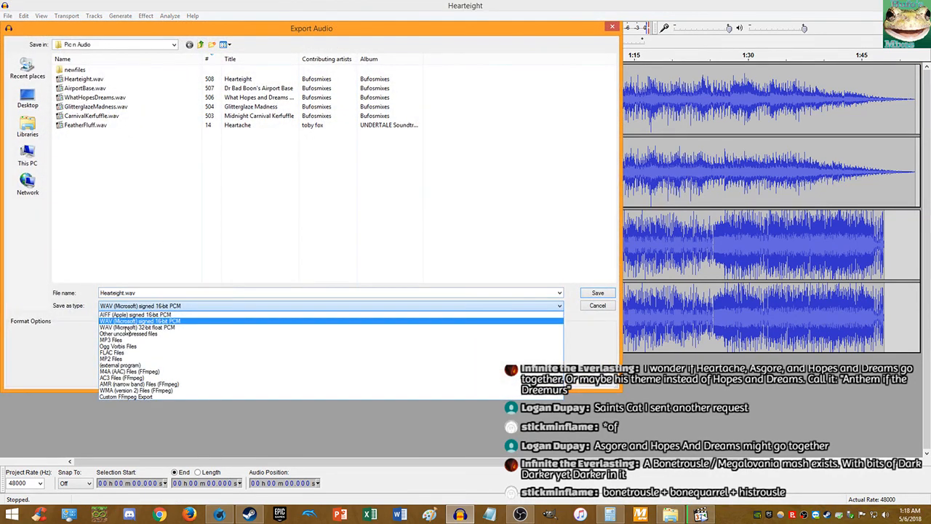
click(145, 333)
click(27, 154)
click(27, 125)
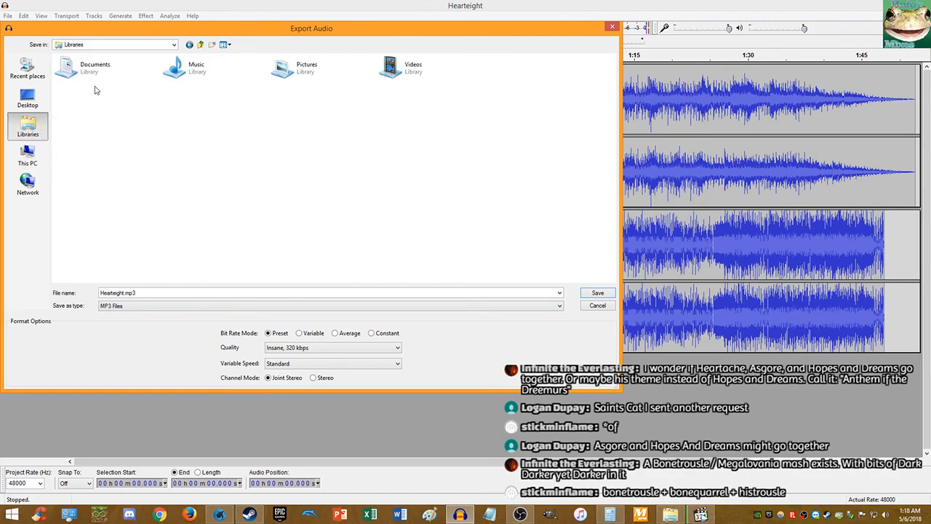
double_click(229, 67)
double_click(87, 80)
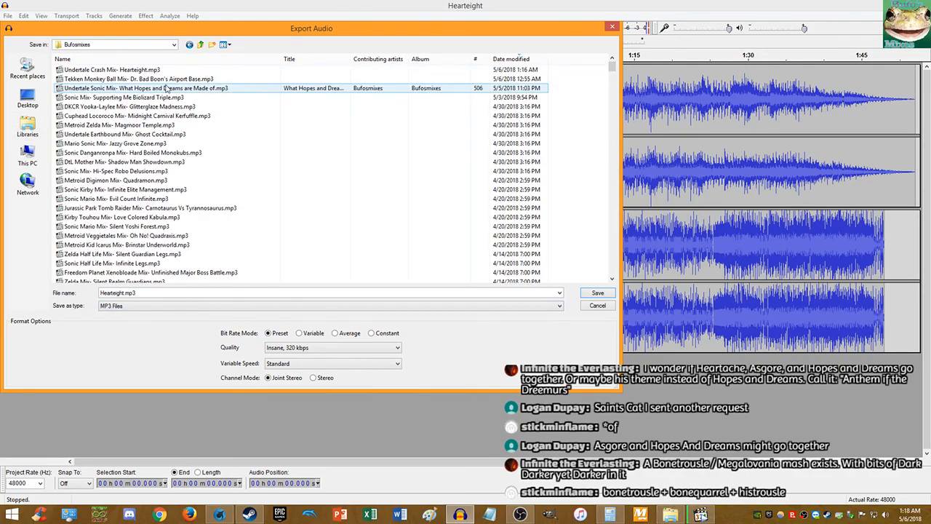
Step: Sort the Bufosmixes folder by descending track number, check the exported Hearteight MP3's tags, and close the export dialog without saving
click(477, 61)
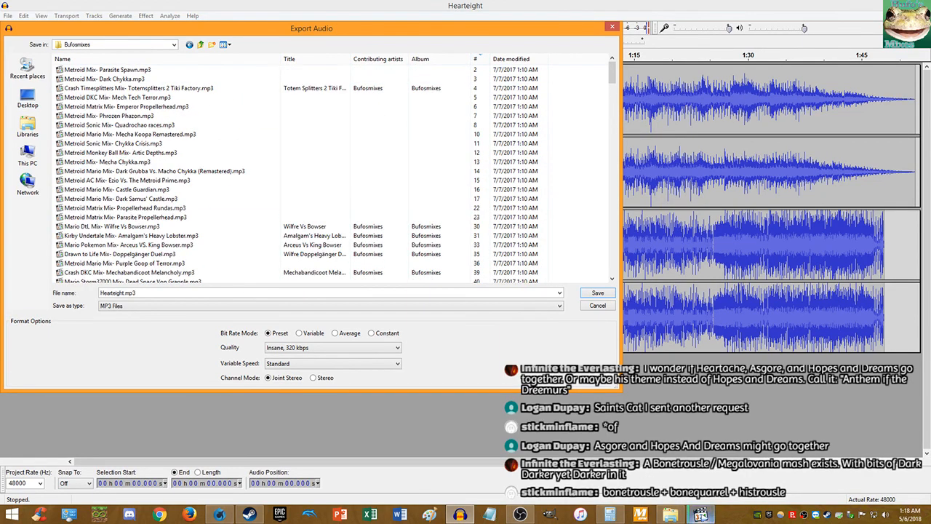
drag(699, 171, 488, 332)
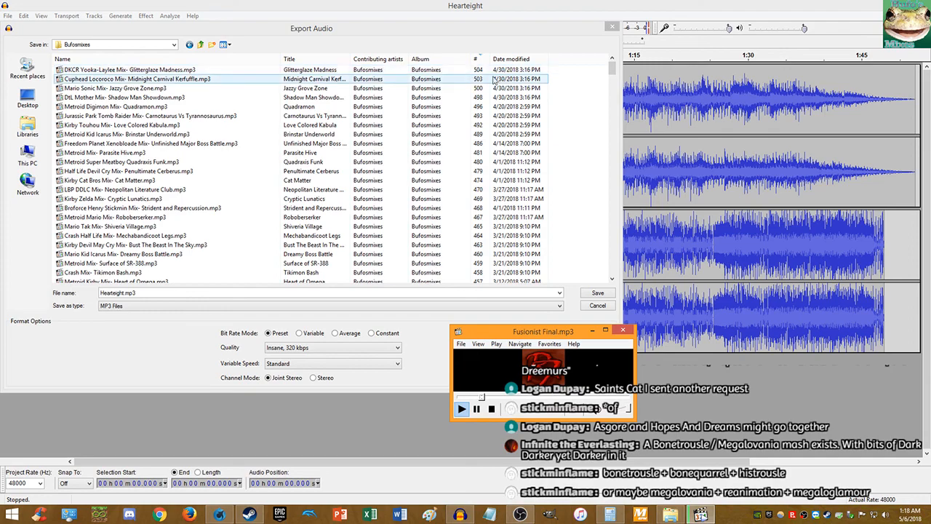
click(617, 68)
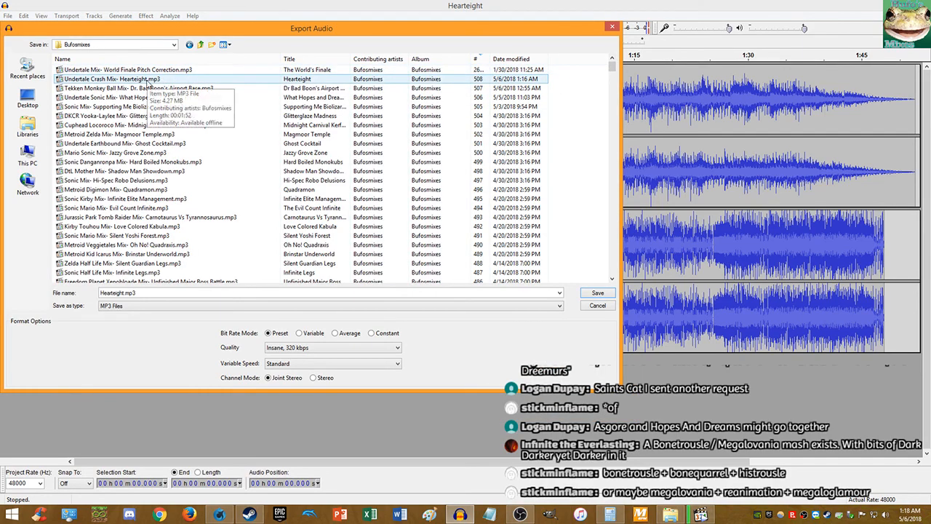
click(613, 27)
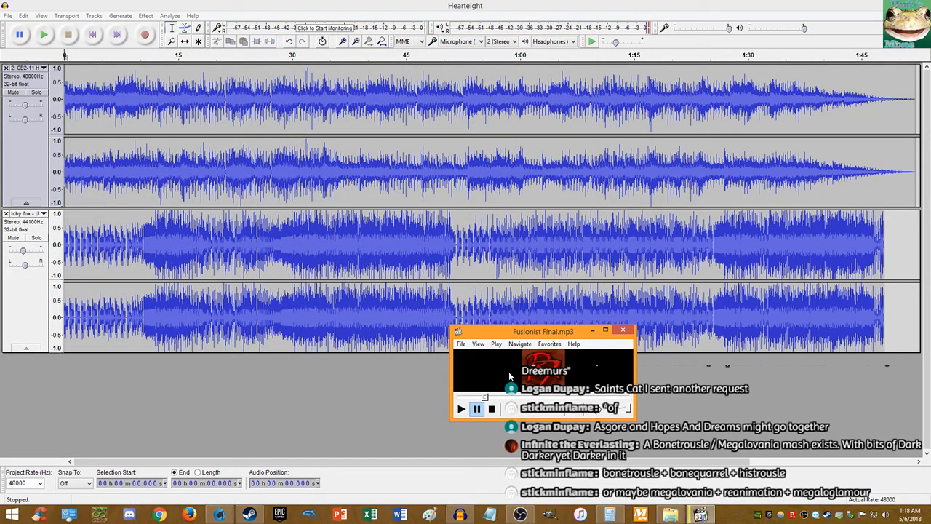
Step: Skip back slightly in Fusionist Final.mp3 and resume its playback
key(Left)
key(space)
key(space)
key(space)
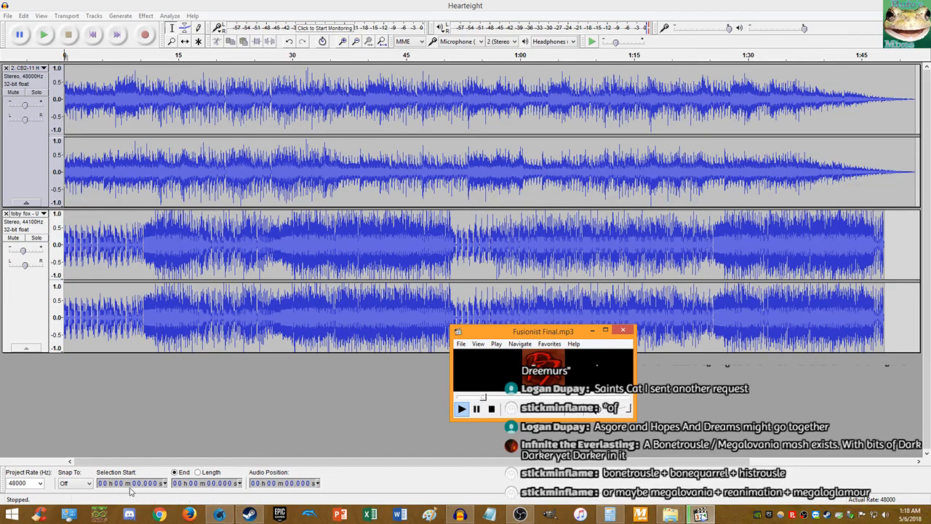
Step: Switch to the Steam chat and open the bonus clip link from the second conversation in the browser
click(231, 516)
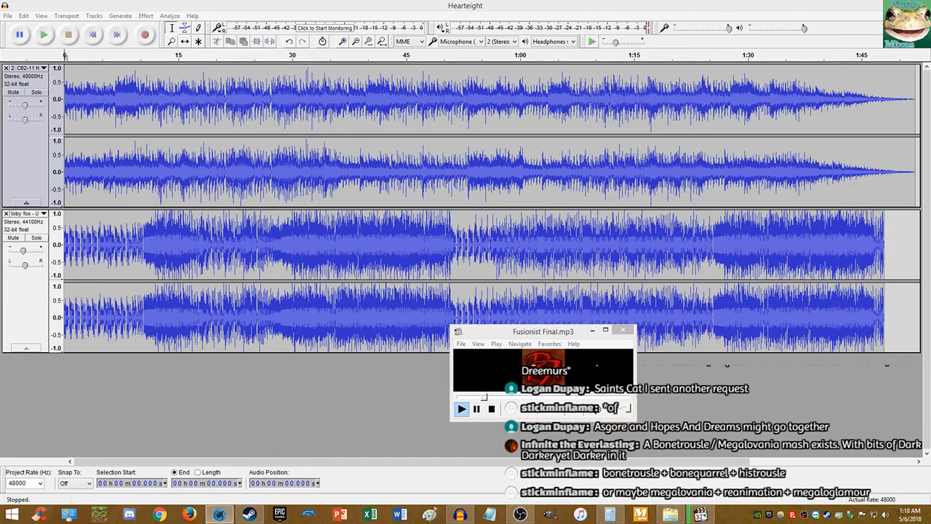
click(248, 515)
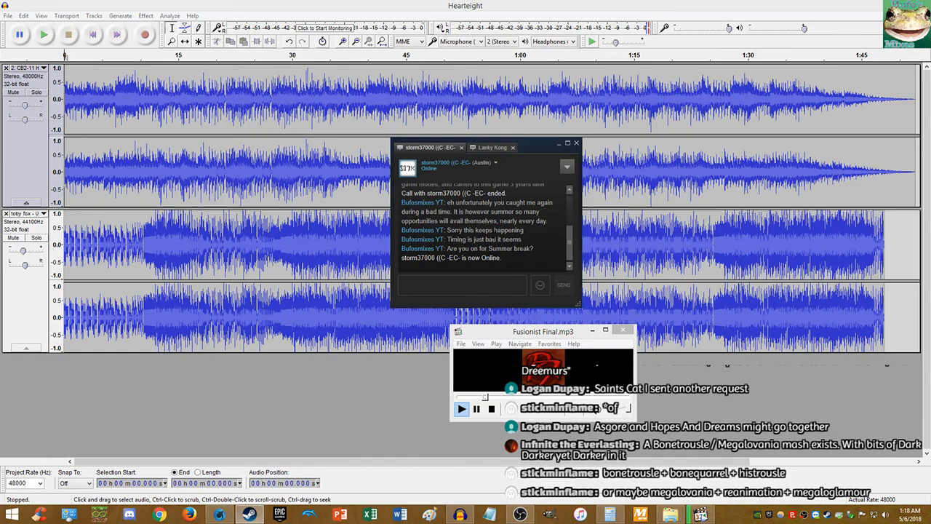
click(487, 148)
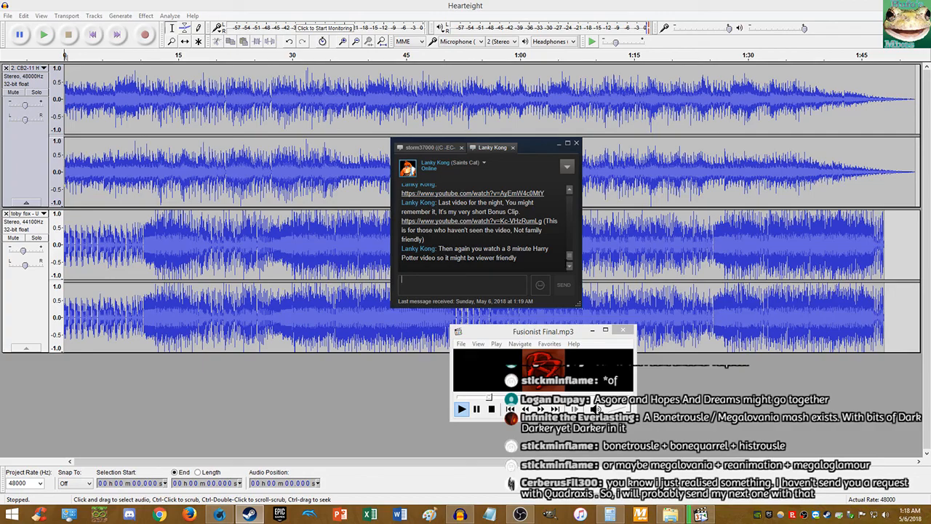
click(471, 221)
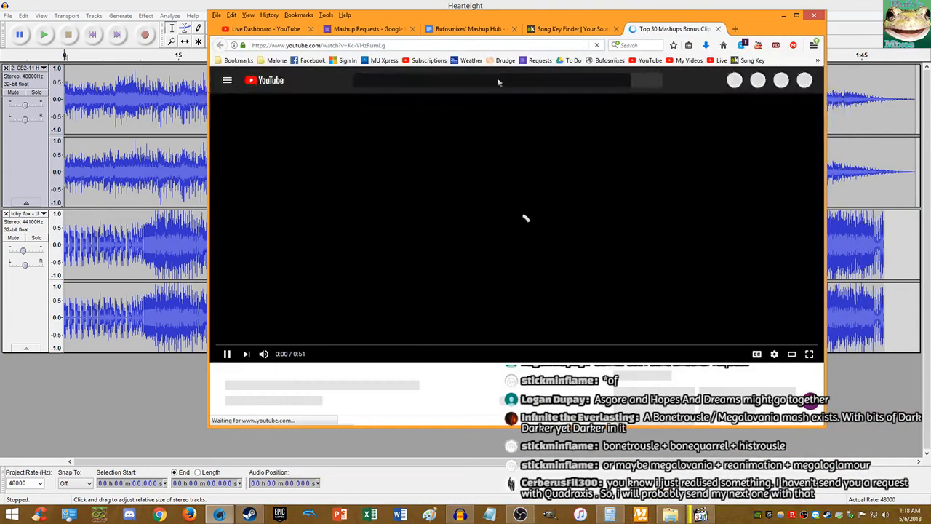
Step: Check the page of the Top 30 Mashups Bonus Clip, watch the video, then close its tab and move the browser out of view
click(485, 171)
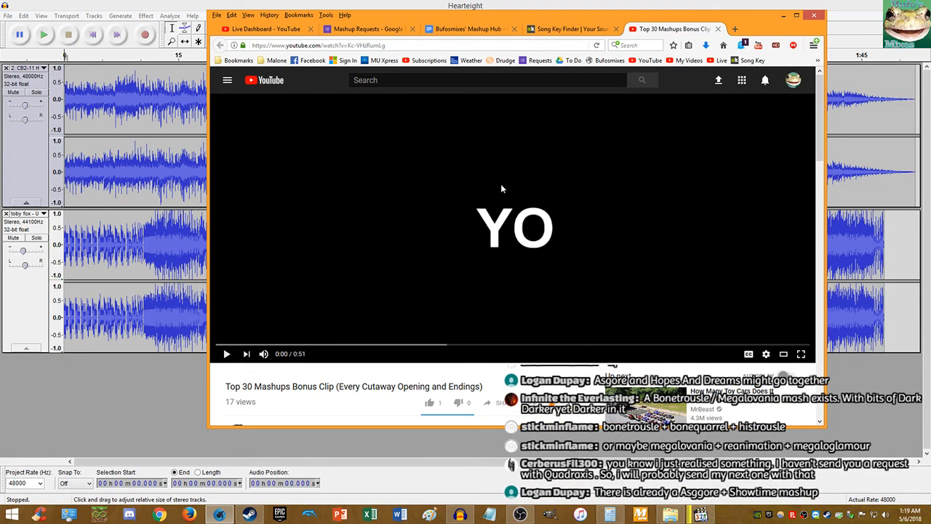
scroll(500, 188, down, 3)
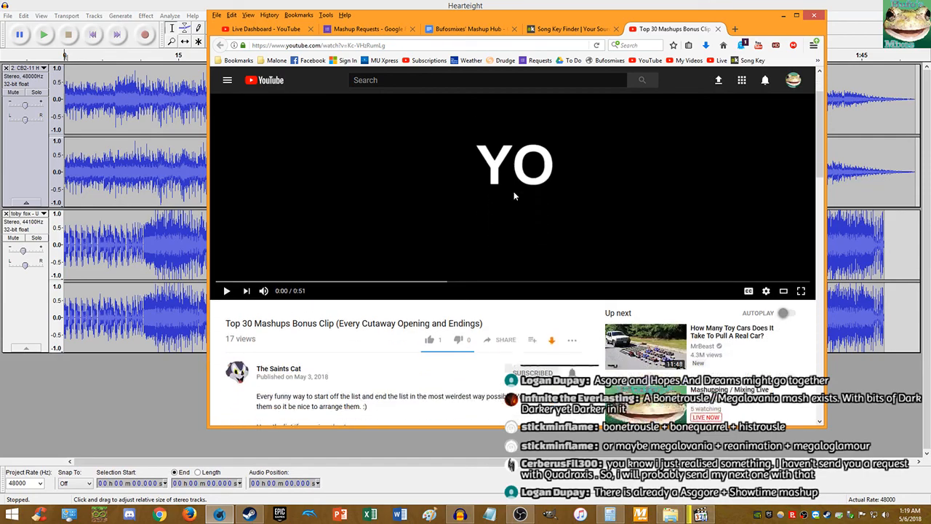
scroll(485, 195, up, 1)
click(486, 195)
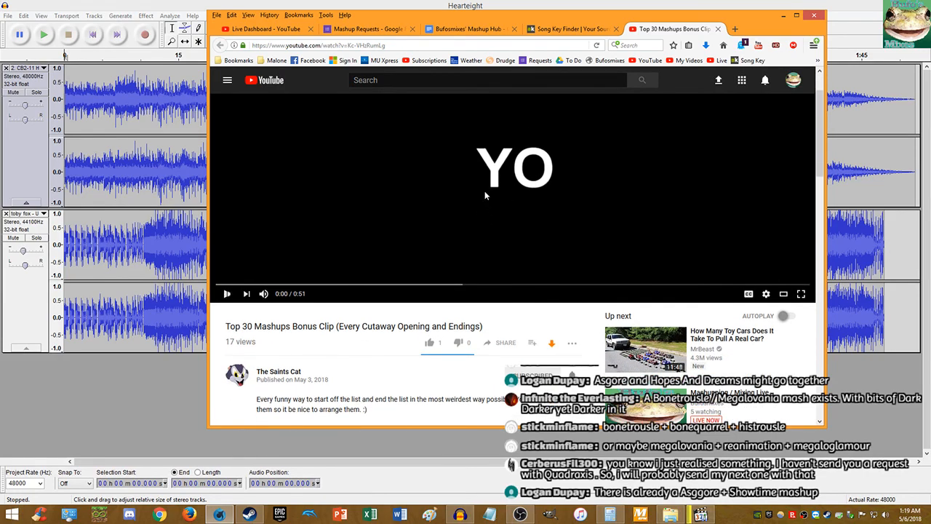
scroll(480, 196, up, 2)
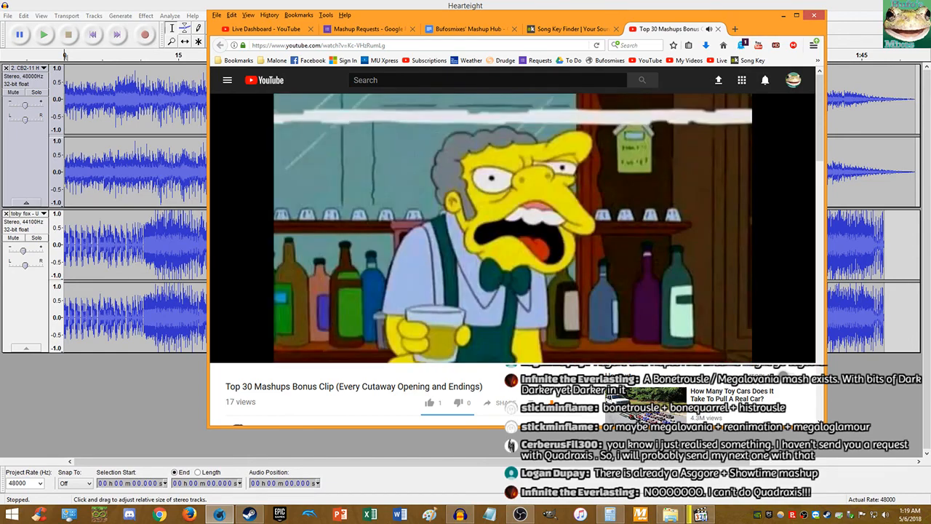
scroll(477, 211, down, 1)
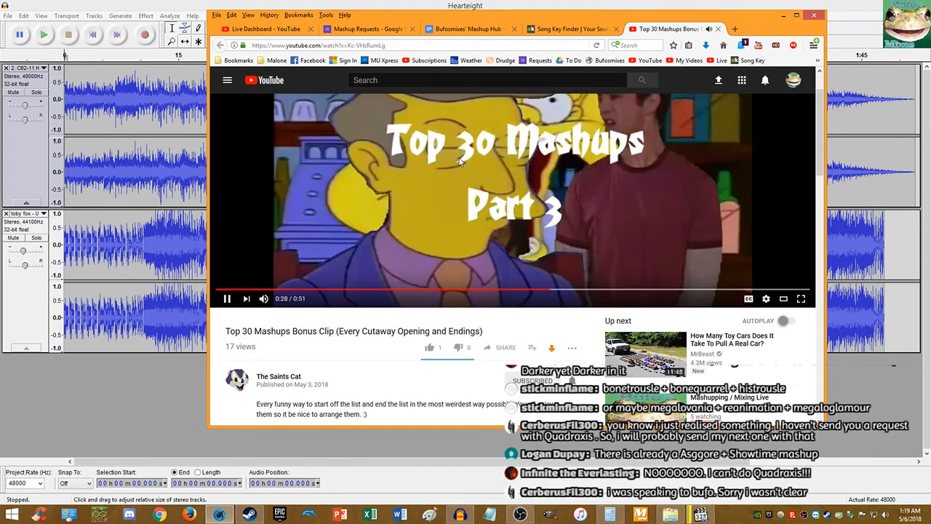
click(457, 166)
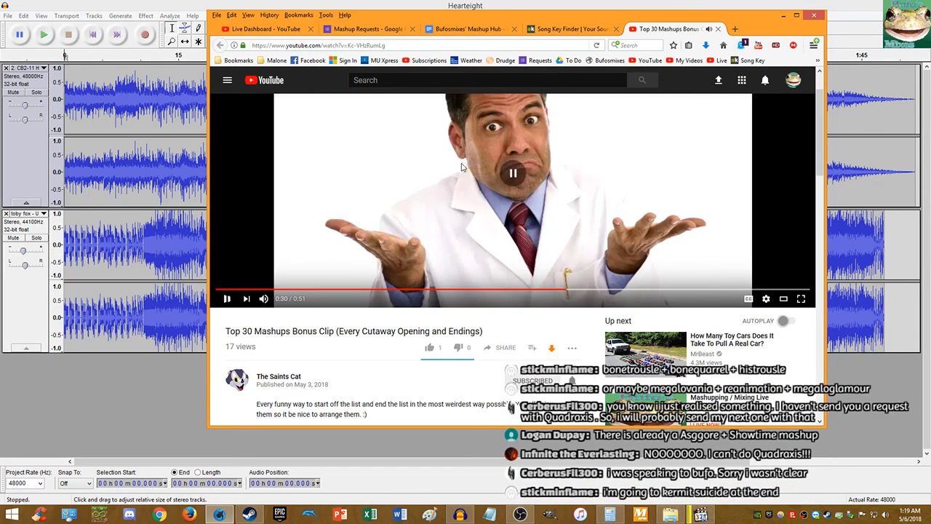
middle_click(678, 33)
drag(678, 34, 930, 72)
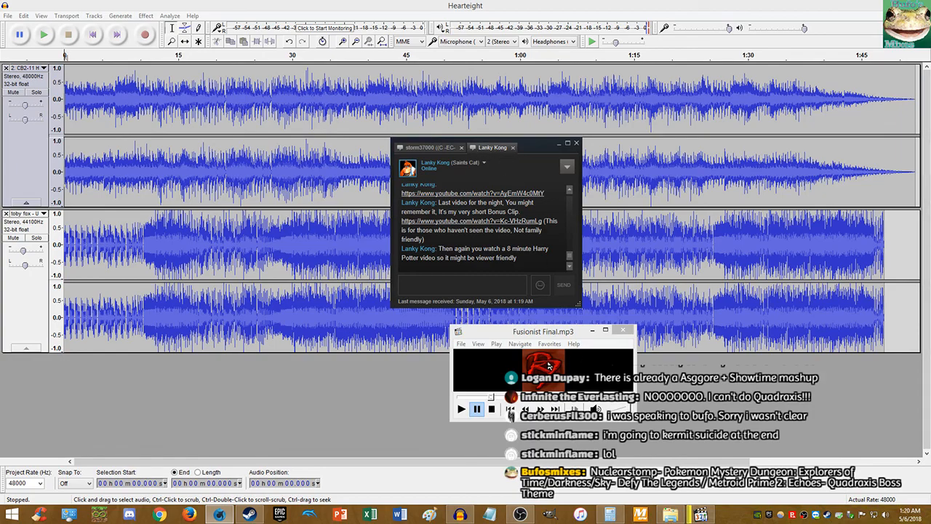
Step: Minimize the Hearteight project window, resume Fusionist Final.mp3 and move the media player just below the Steam chat
click(277, 45)
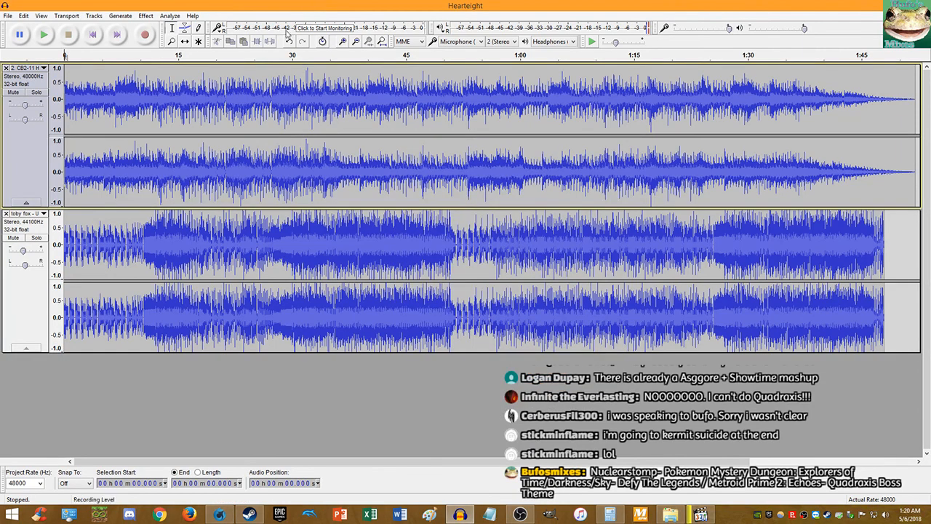
click(918, 5)
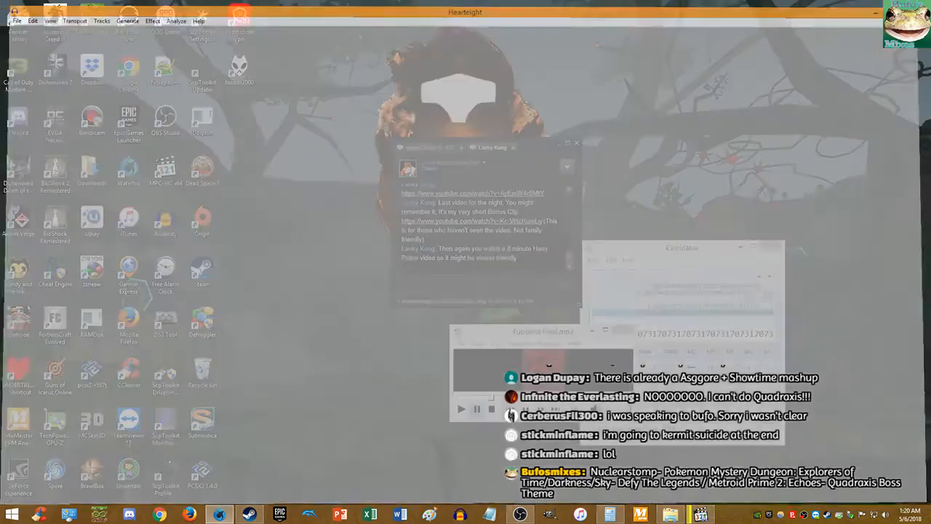
click(477, 409)
drag(524, 332, 447, 319)
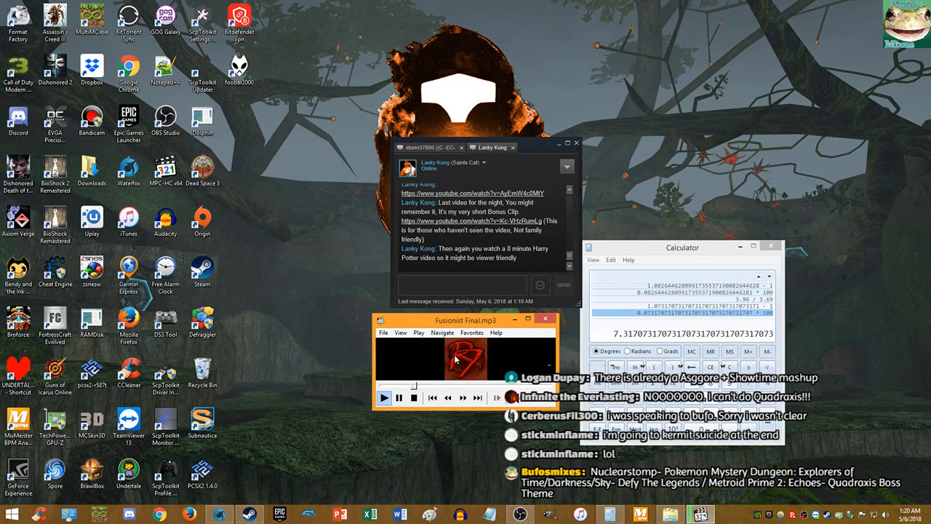
Step: Close the media player, open Audacity and import the mp249 and 091-defy audio files as two stereo tracks
click(547, 320)
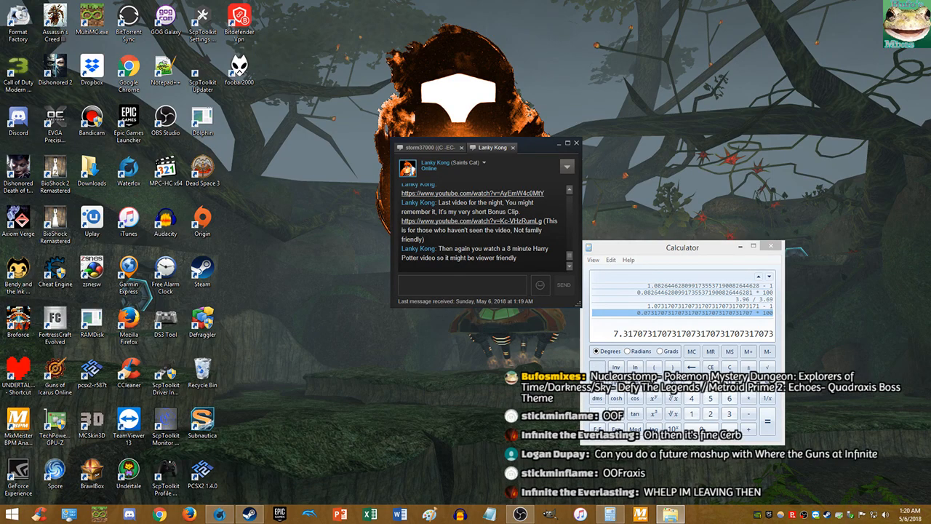
click(430, 515)
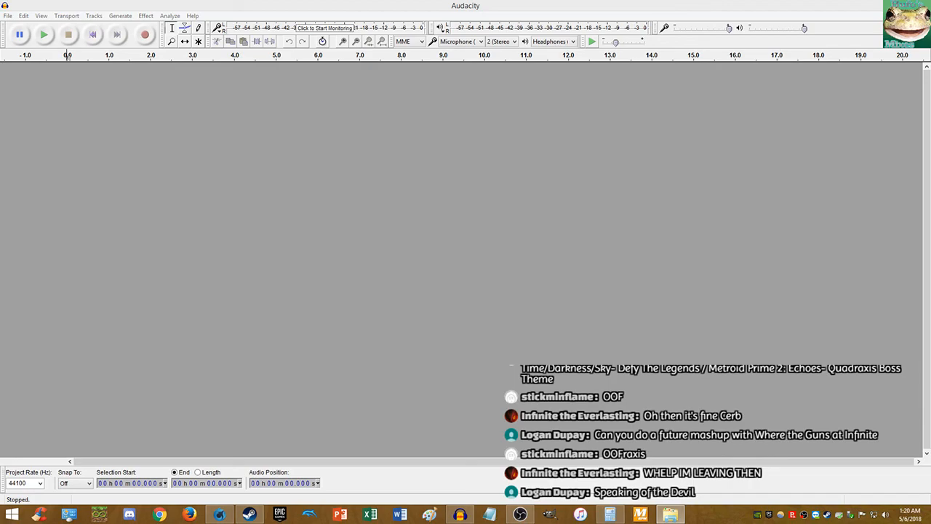
drag(825, 208, 683, 206)
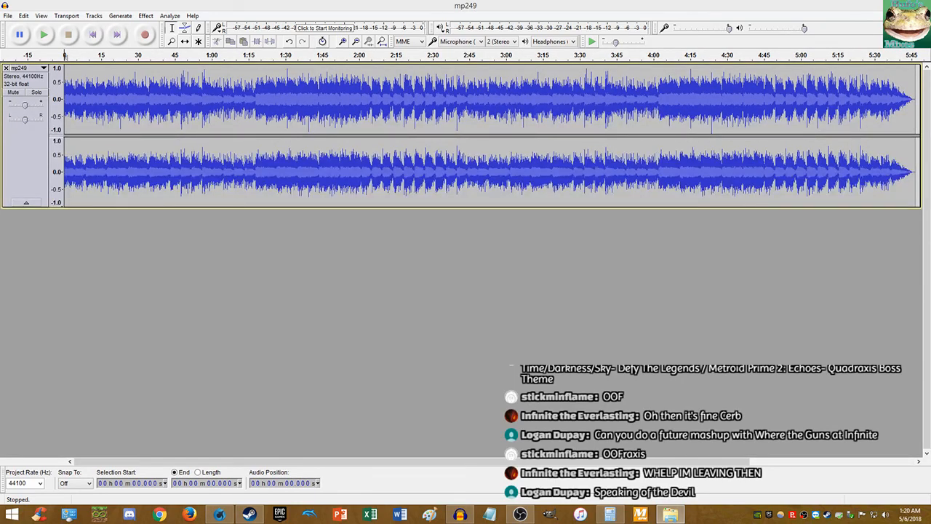
drag(848, 193, 715, 246)
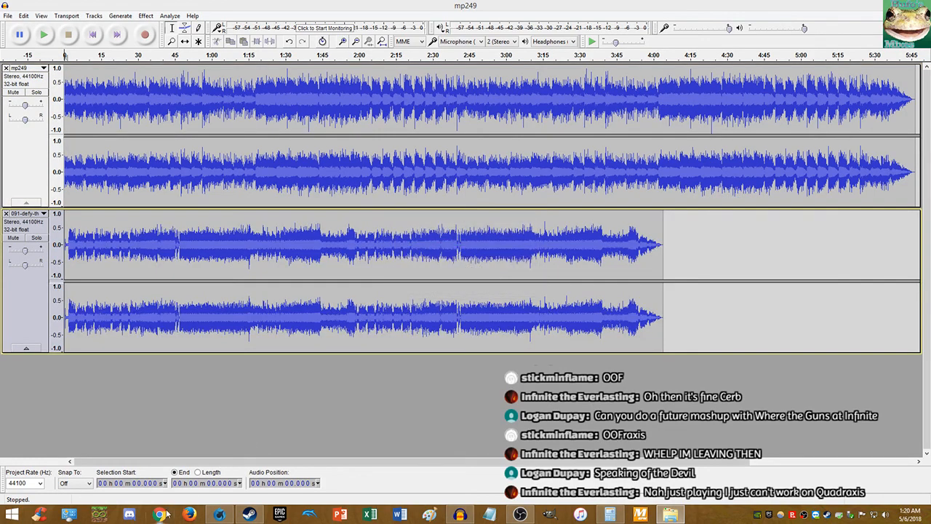
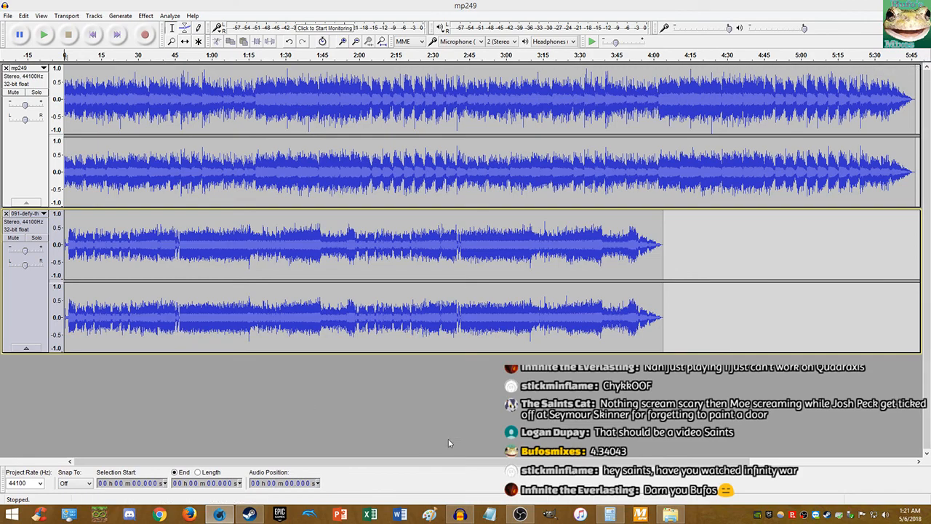
Step: Mute the 091-defy track and trim the silence before the sound onset at about 0.2255 s in mp249
mouse_move(460, 514)
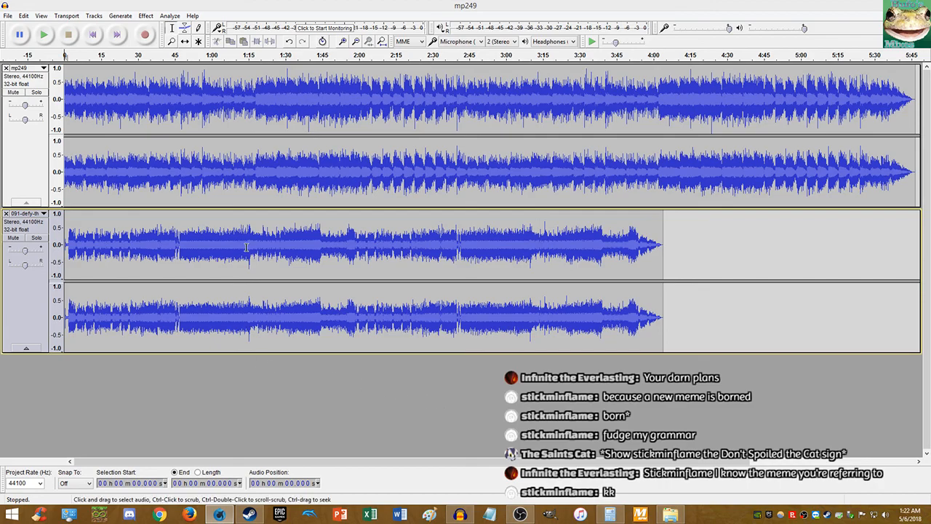
click(13, 238)
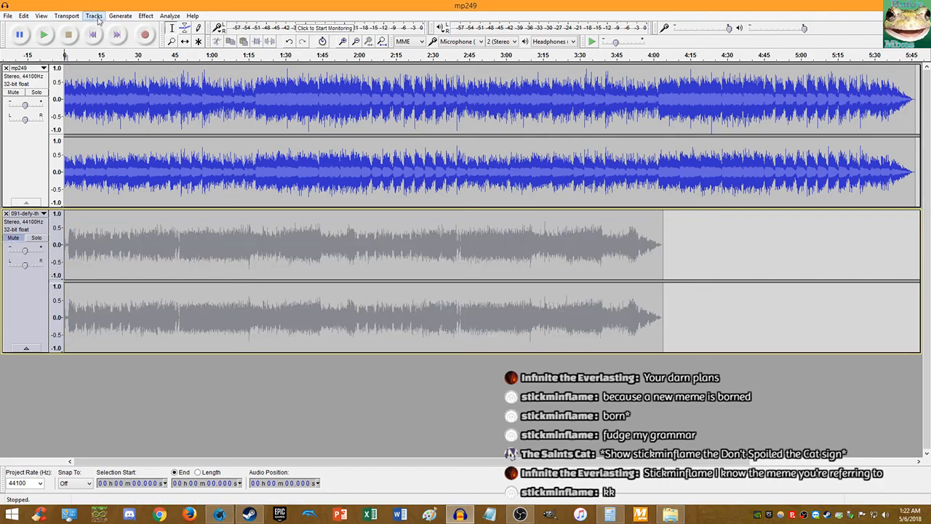
scroll(89, 69, up, 5)
key(Home)
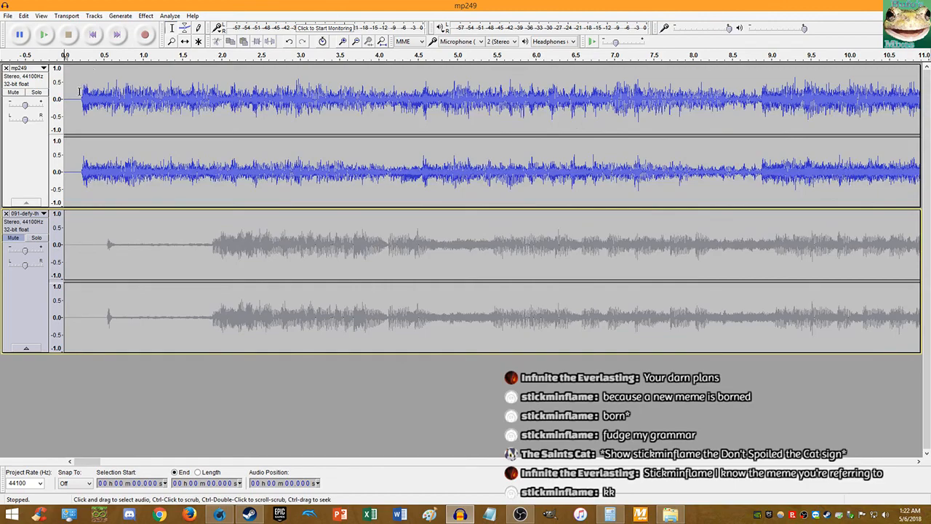
scroll(79, 91, up, 11)
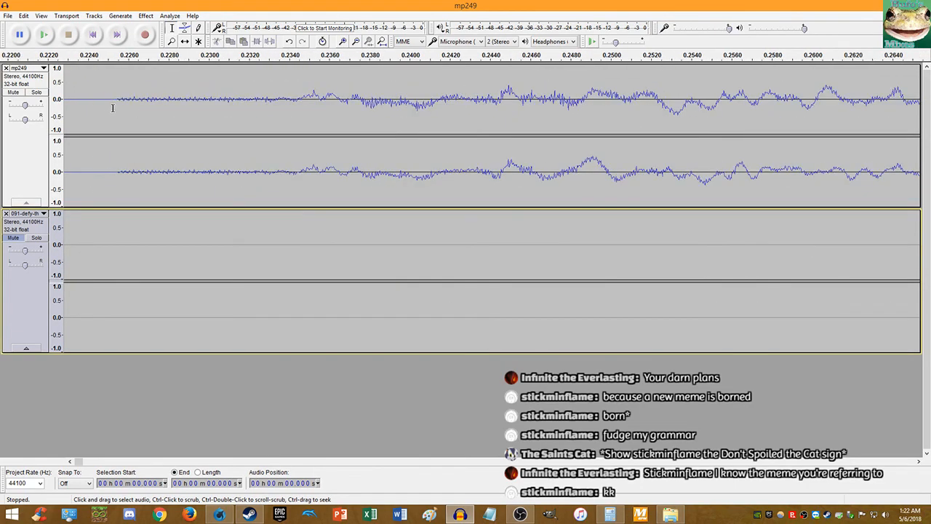
scroll(145, 108, up, 4)
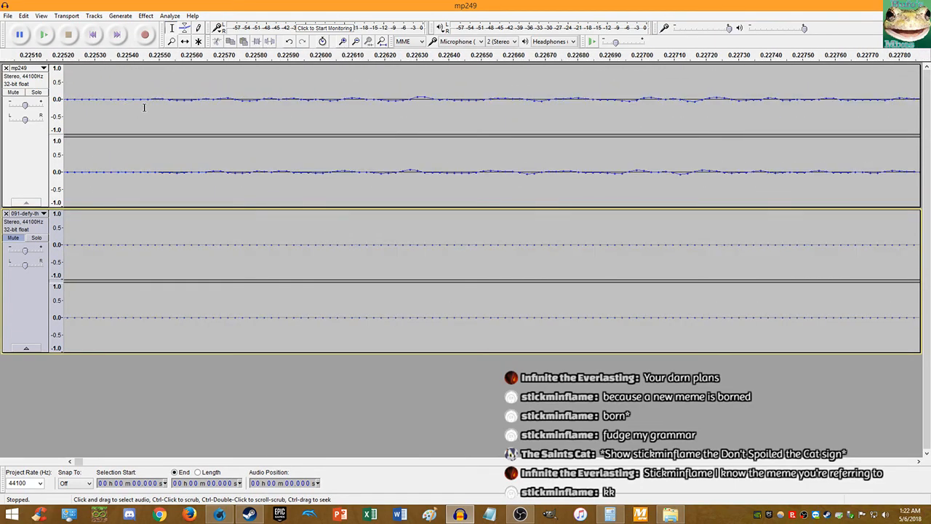
click(92, 102)
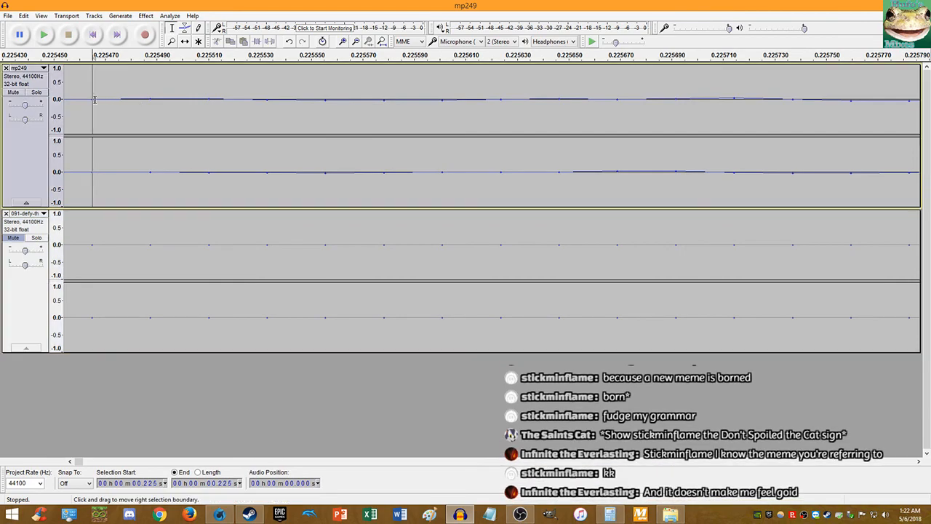
key(Home)
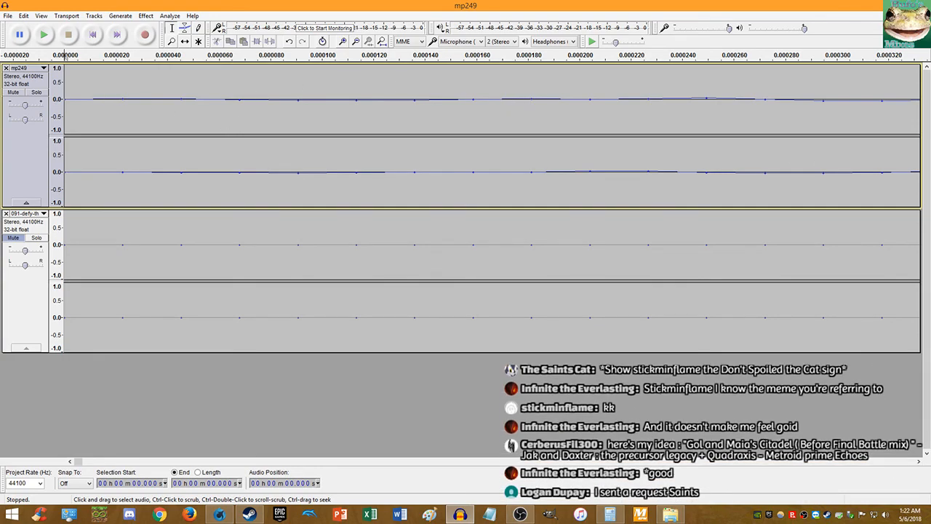
Step: Listen to the 59-gol-and-maia-citadel track in the media player, pausing and resuming it once, and close the player
key(alt+Tab)
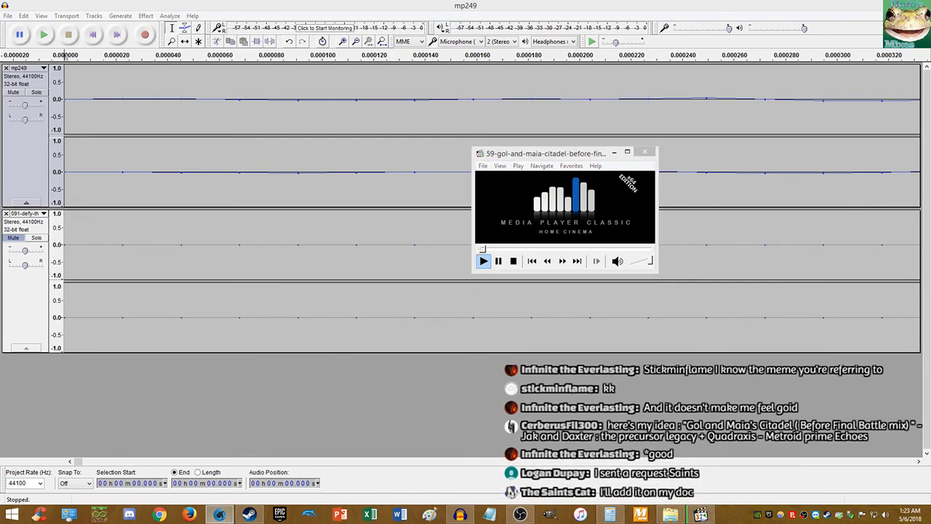
drag(567, 214, 557, 215)
click(558, 211)
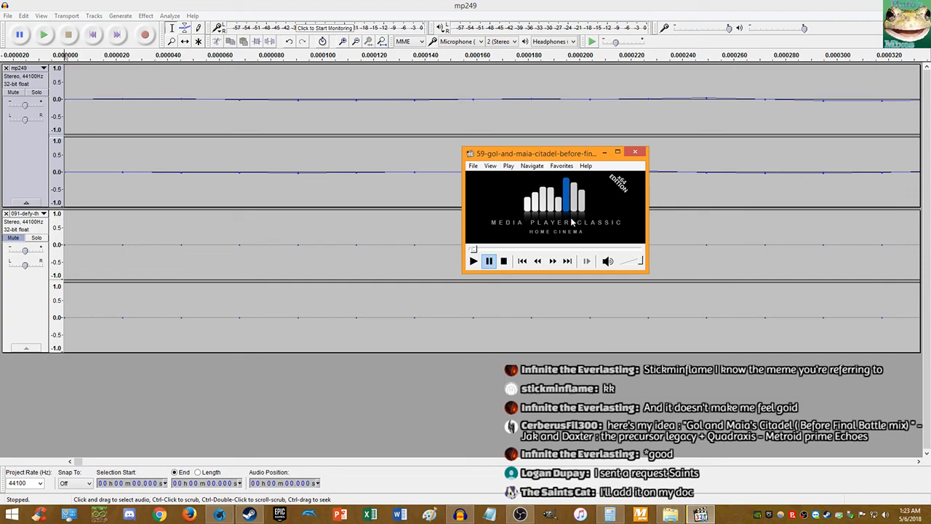
click(571, 224)
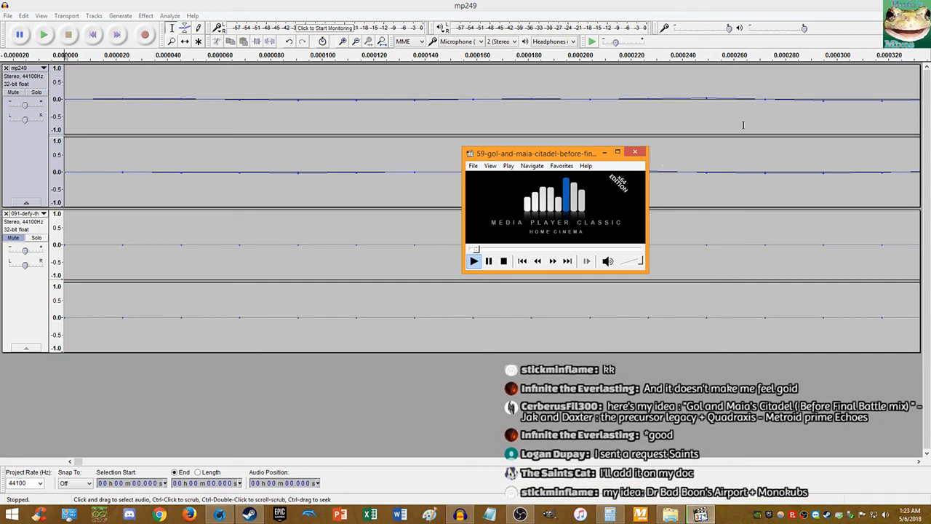
click(637, 143)
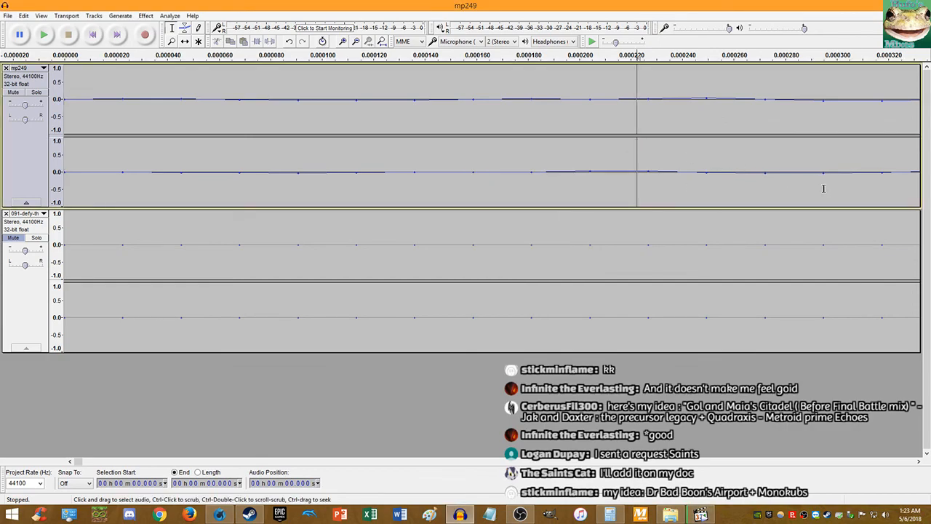
click(701, 514)
click(635, 152)
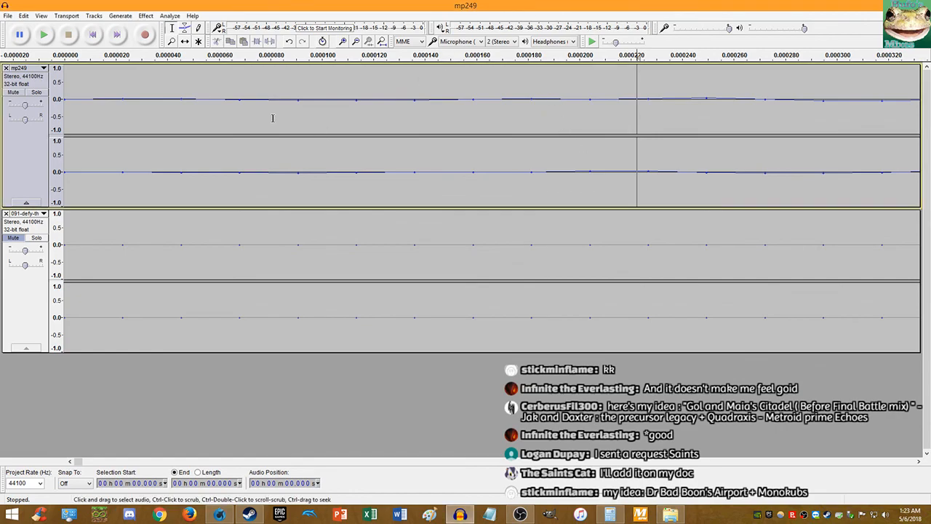
Step: Check the value in the calculator, then unmute the 091-defy track and mute mp249
ctrl+scroll(196, 117, down, 3)
ctrl+scroll(195, 118, down, 1)
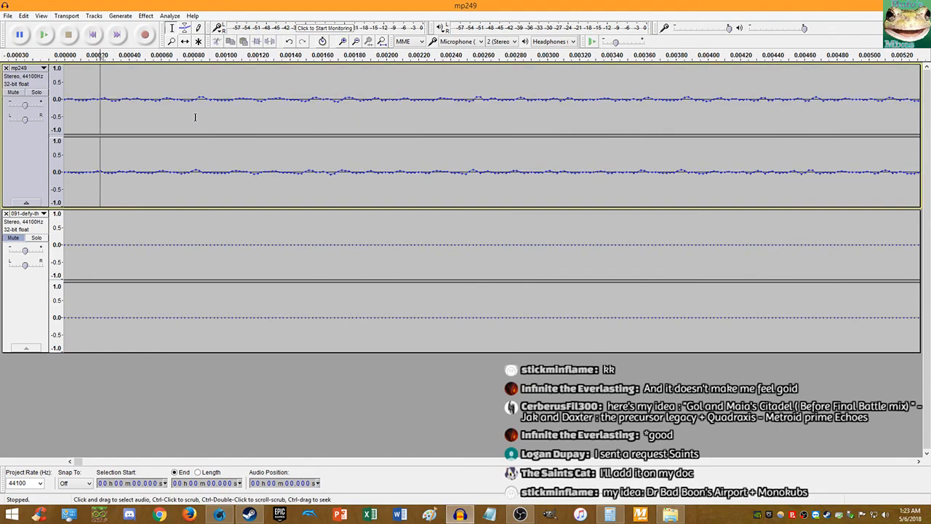
ctrl+scroll(196, 116, down, 5)
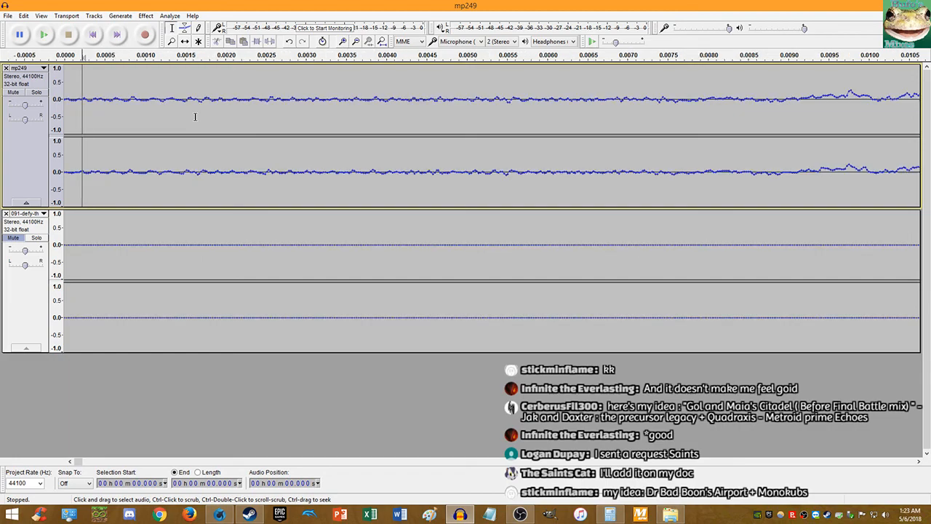
click(44, 35)
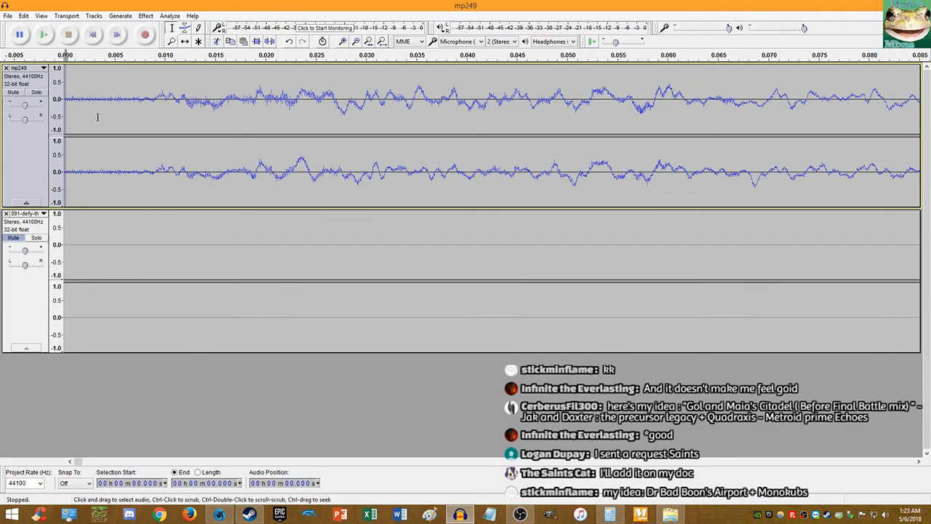
ctrl+scroll(97, 117, up, 8)
ctrl+scroll(130, 99, down, 12)
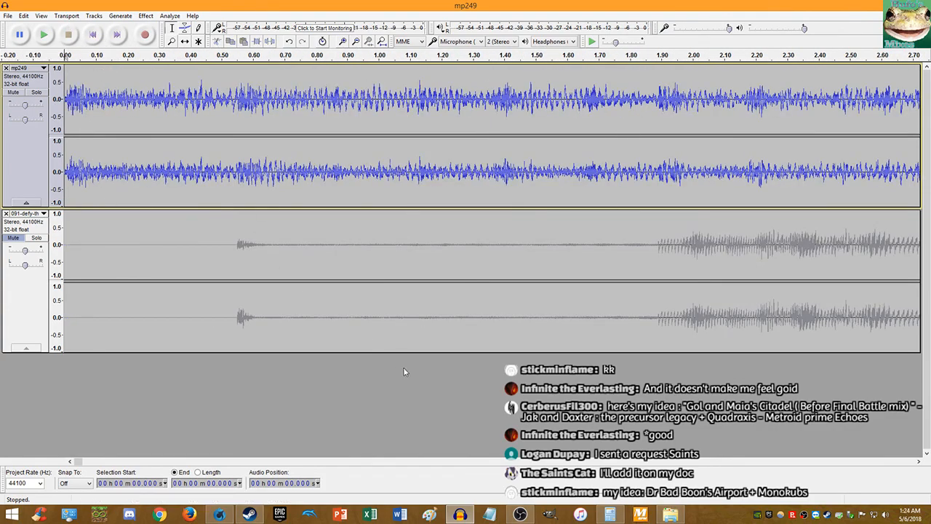
click(609, 515)
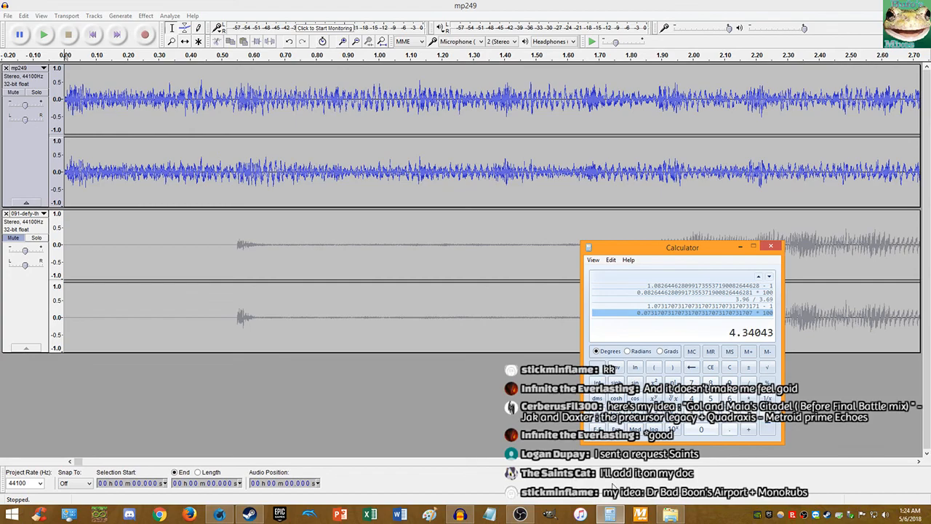
click(13, 237)
click(14, 92)
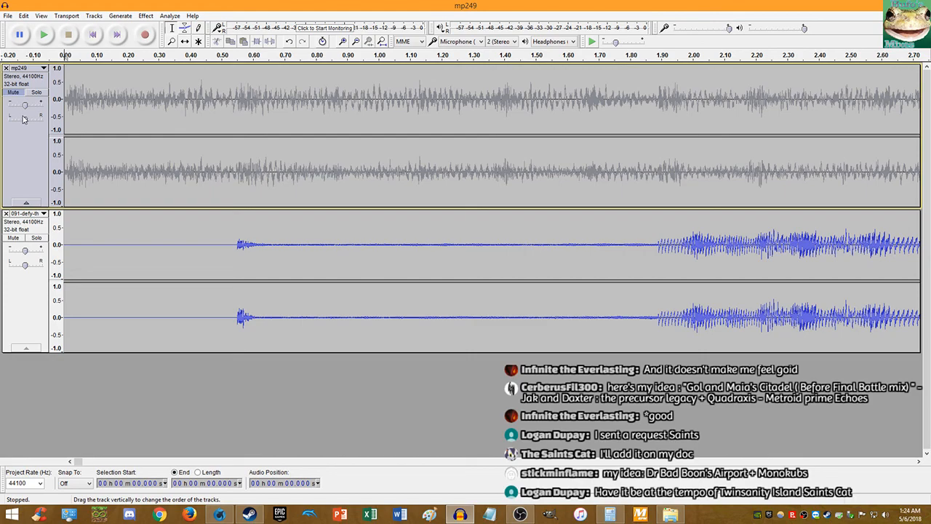
Step: Play the intro of the 091-defy track from the project start and stop it after several seconds
click(45, 35)
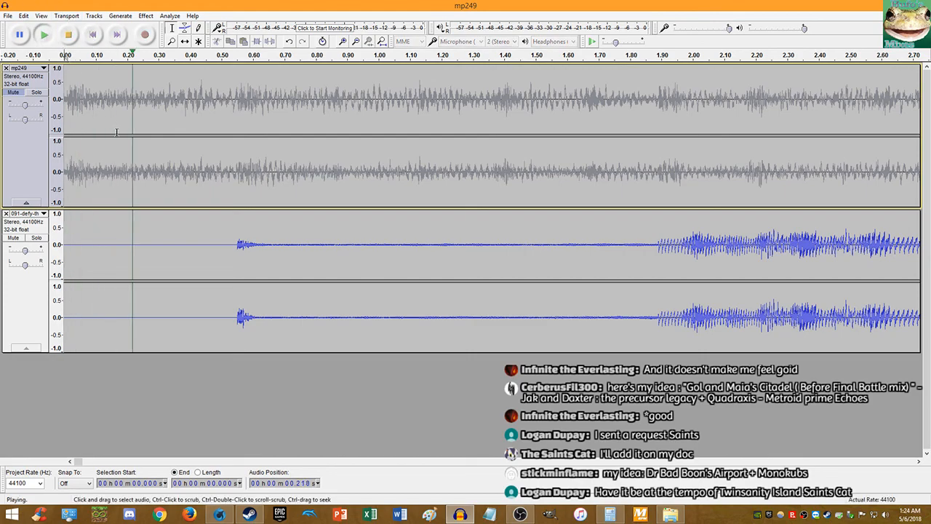
scroll(111, 123, down, 2)
scroll(139, 152, down, 1)
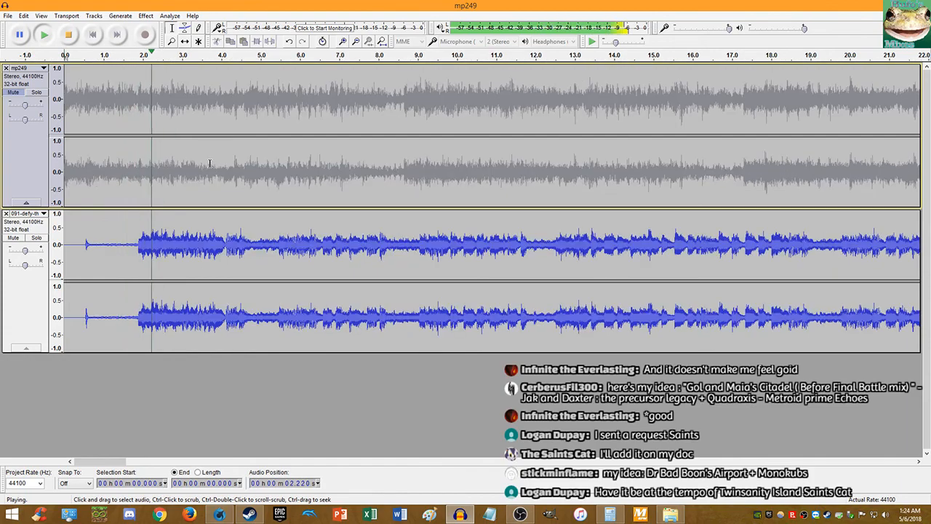
click(68, 35)
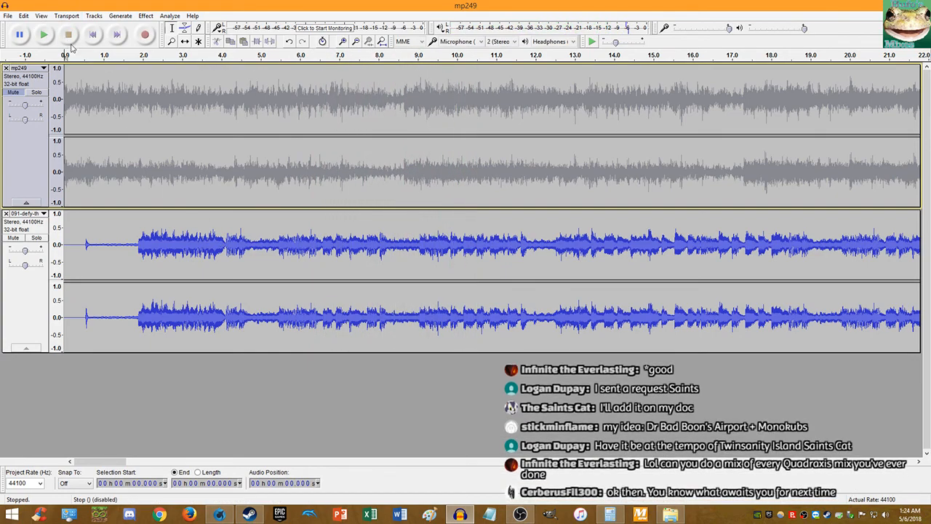
Step: Play the 091-defy track from about 3.024 s to find the note onset at about 4.131 s and delete everything before it
click(183, 235)
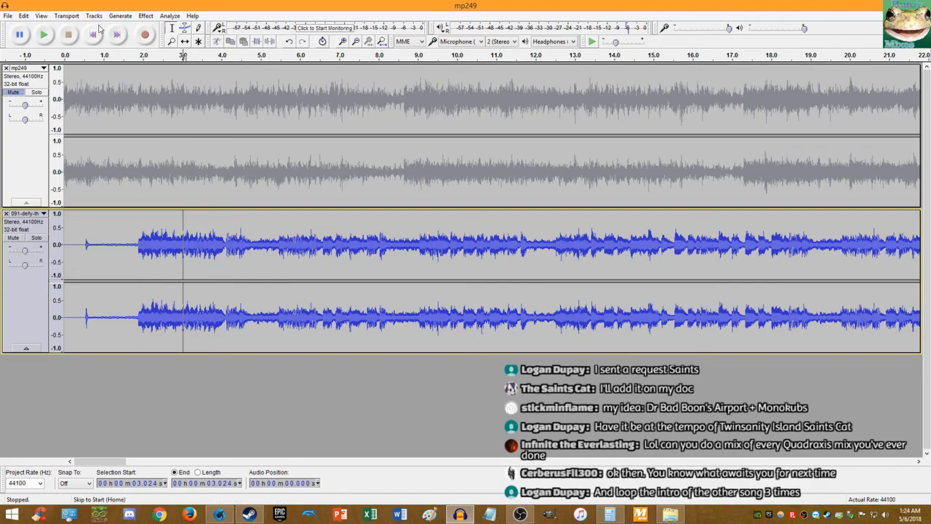
key(space)
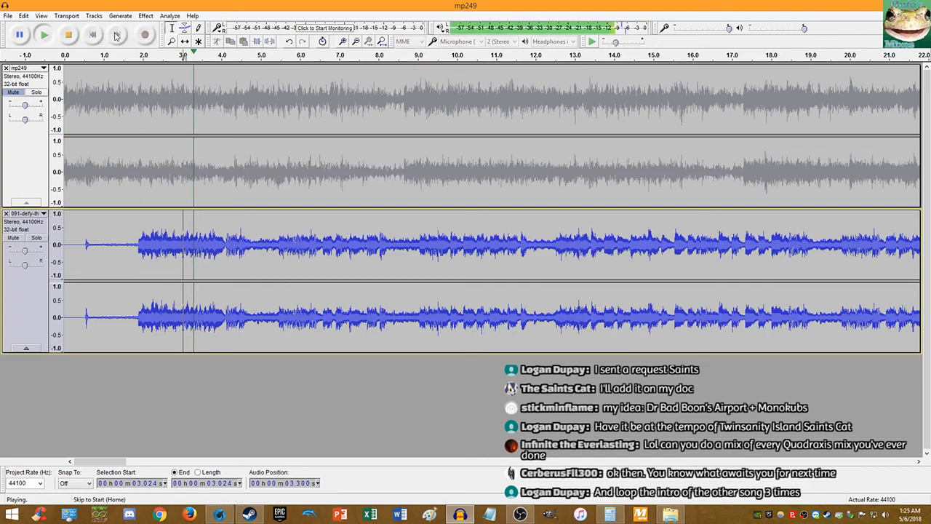
key(ctrl+1)
key(ctrl+1)
key(ctrl+1)
key(ctrl+1)
key(space)
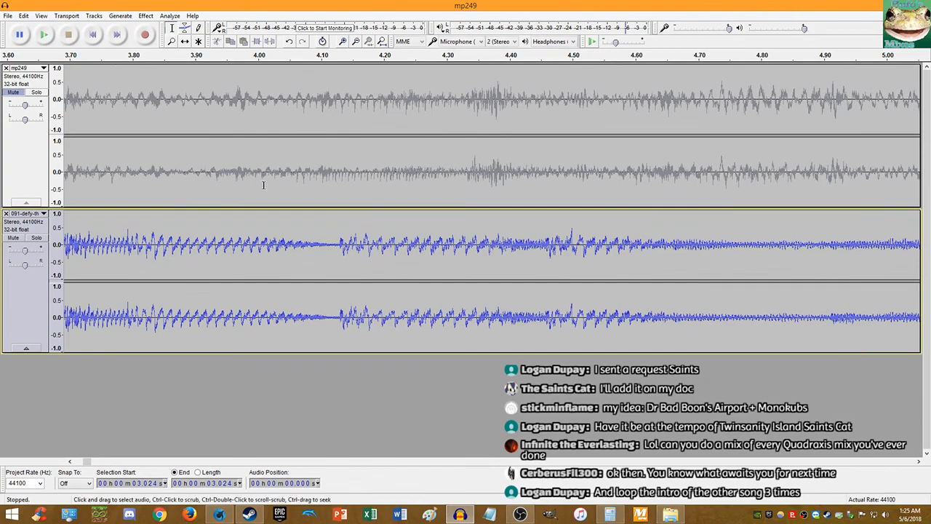
ctrl+scroll(340, 250, up, 12)
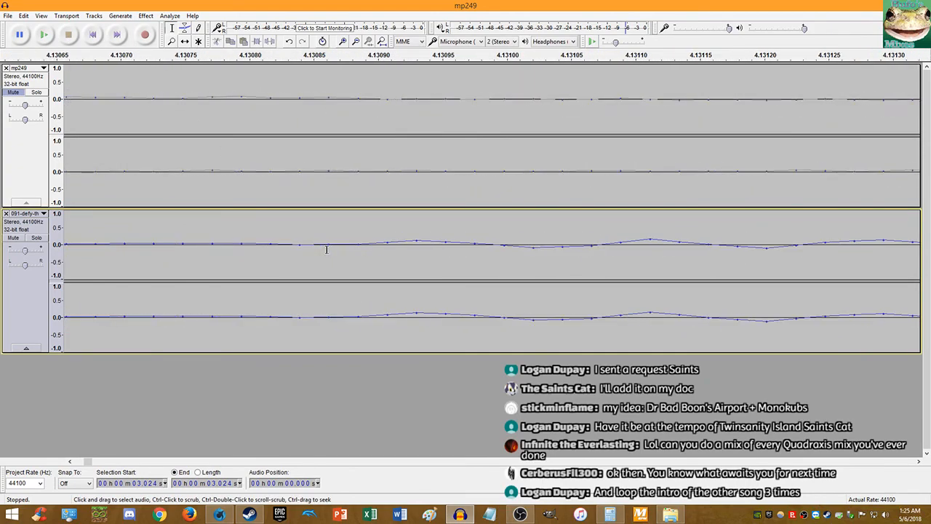
click(269, 244)
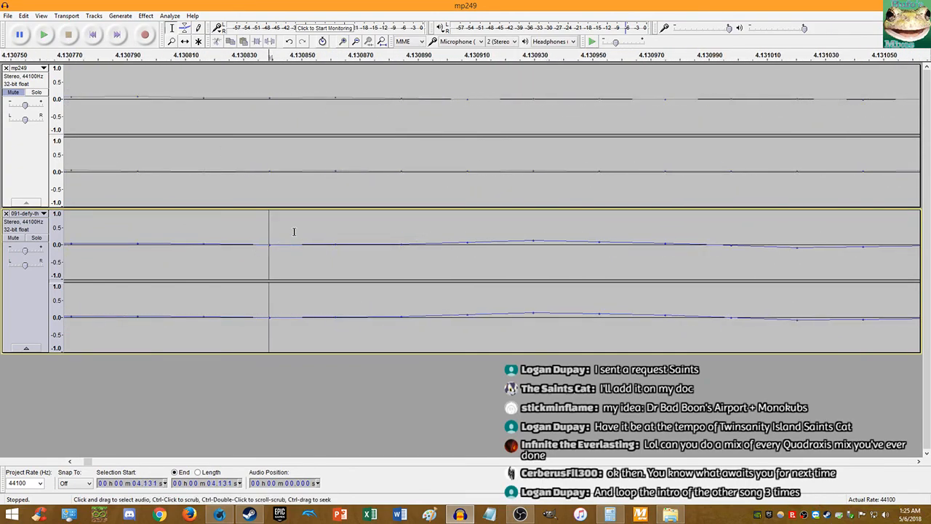
key(shift+Home)
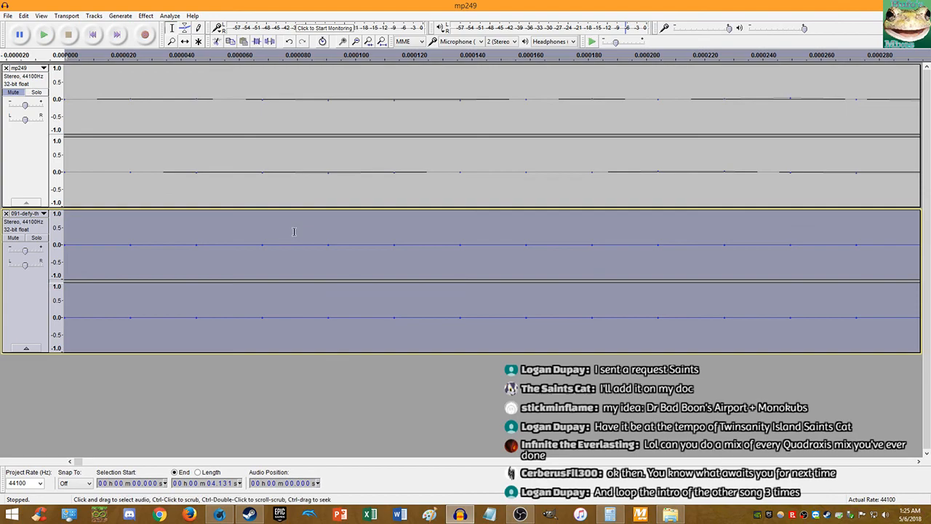
key(Delete)
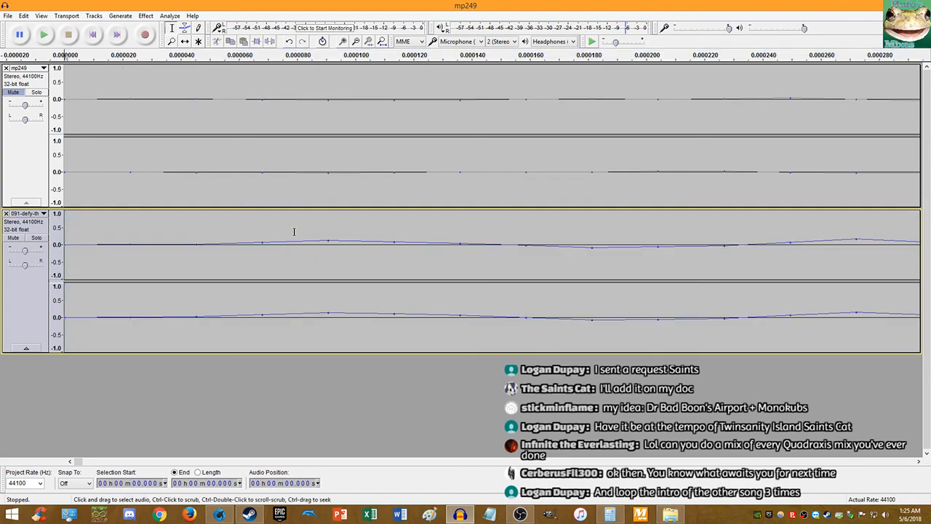
Step: Play the trimmed 091-defy track from its new start to check the cut
key(ctrl+f)
key(space)
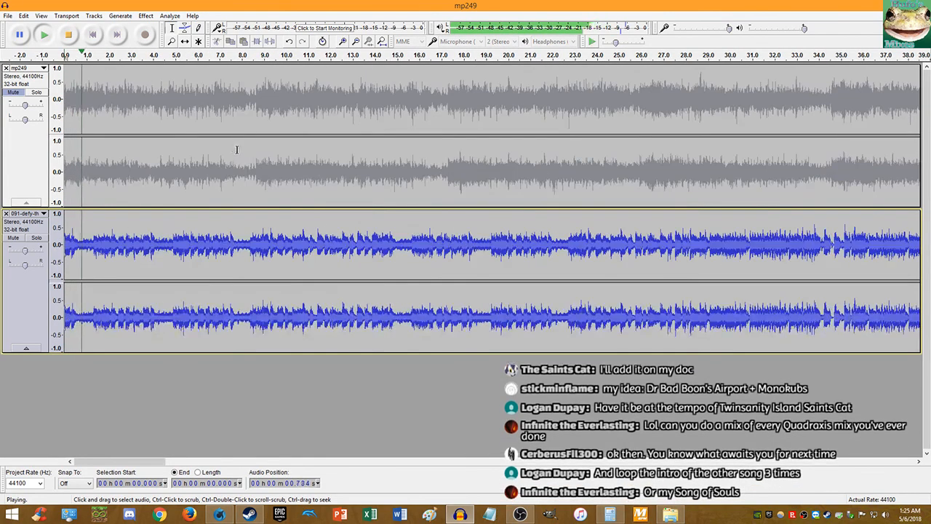
scroll(191, 123, up, 1)
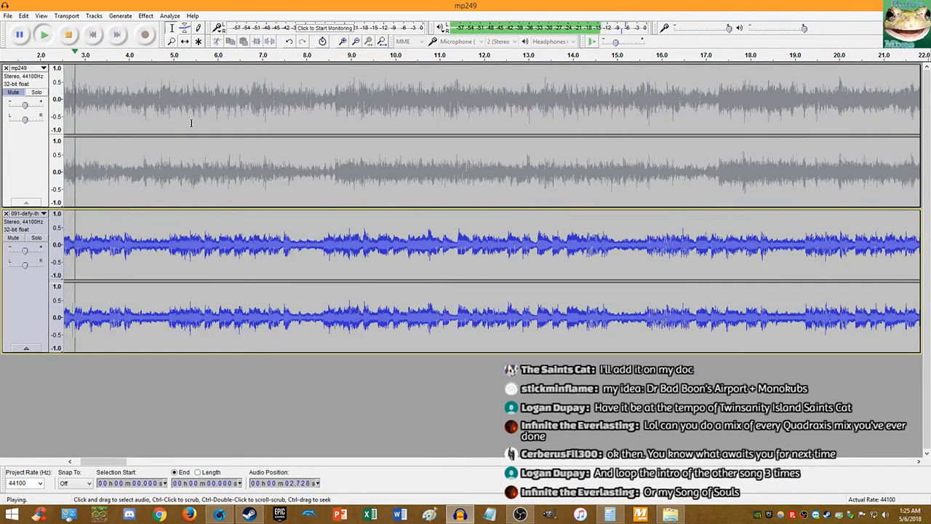
Step: Replay the 091-defy track from the start and locate the note onset at about 3.579 s
scroll(192, 123, up, 1)
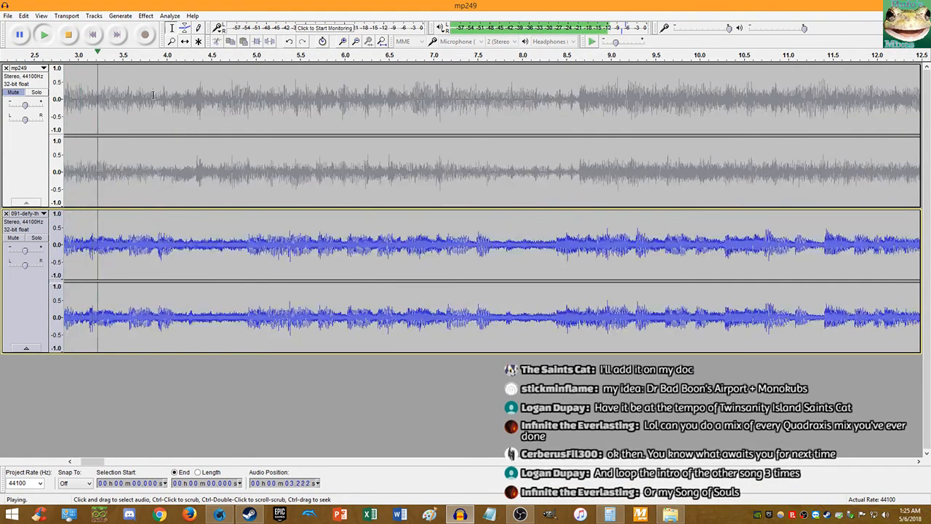
click(74, 32)
click(92, 35)
key(space)
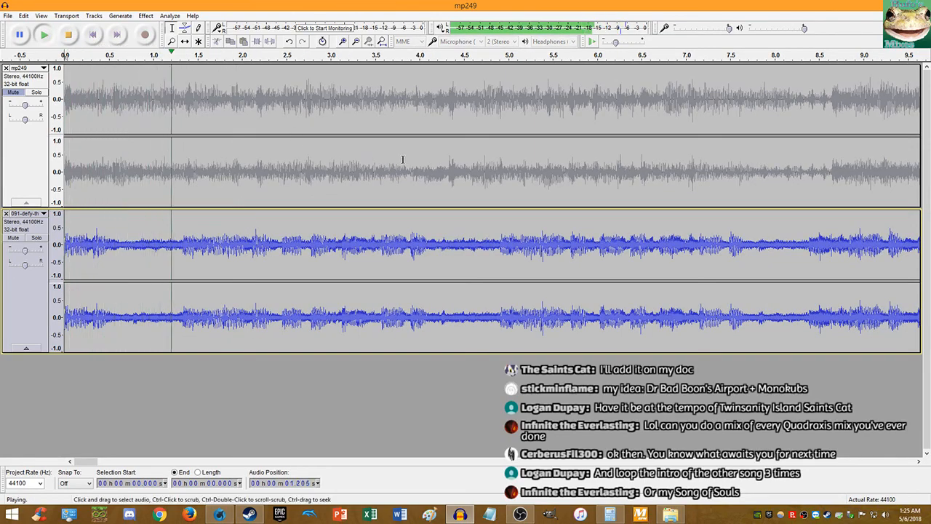
scroll(441, 155, up, 3)
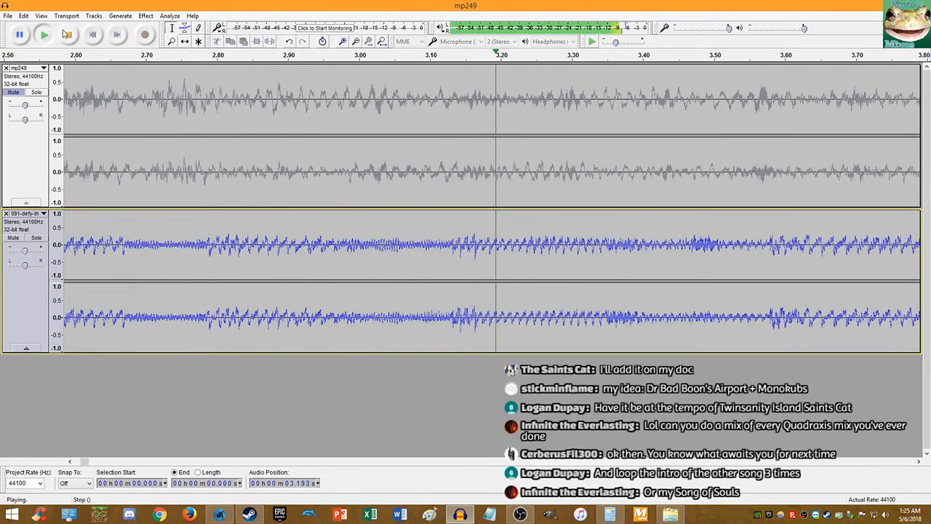
click(68, 35)
scroll(780, 263, up, 12)
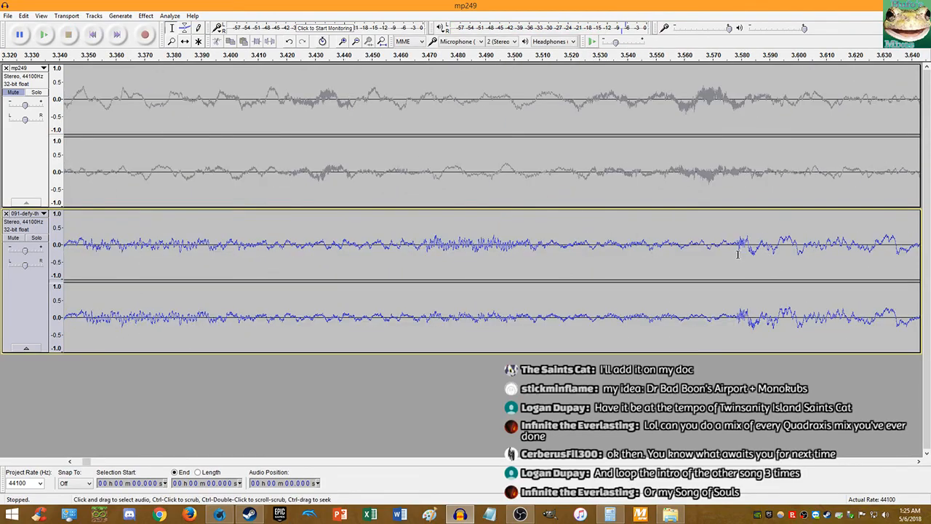
click(594, 247)
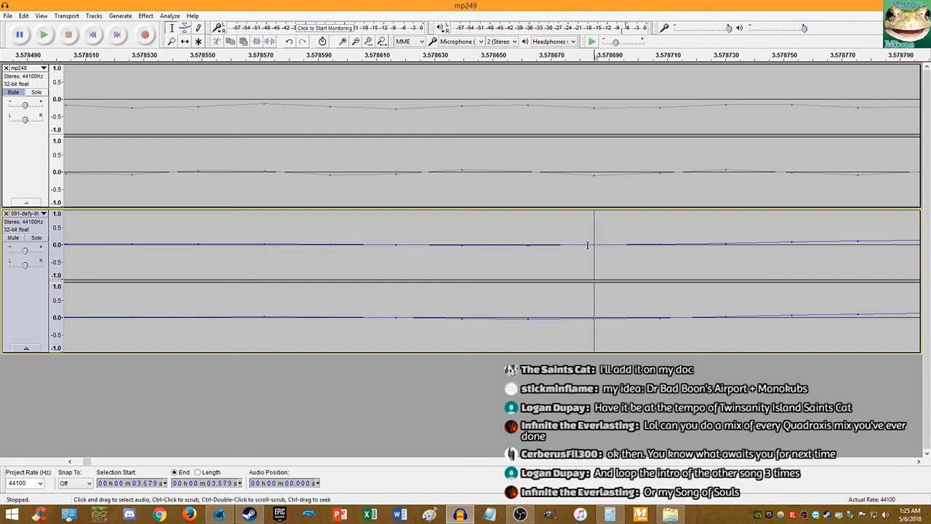
Step: In the calculator, compute the percentage difference from 4.34043 / 3.57869, minus 1, times 100, and copy the result
click(619, 513)
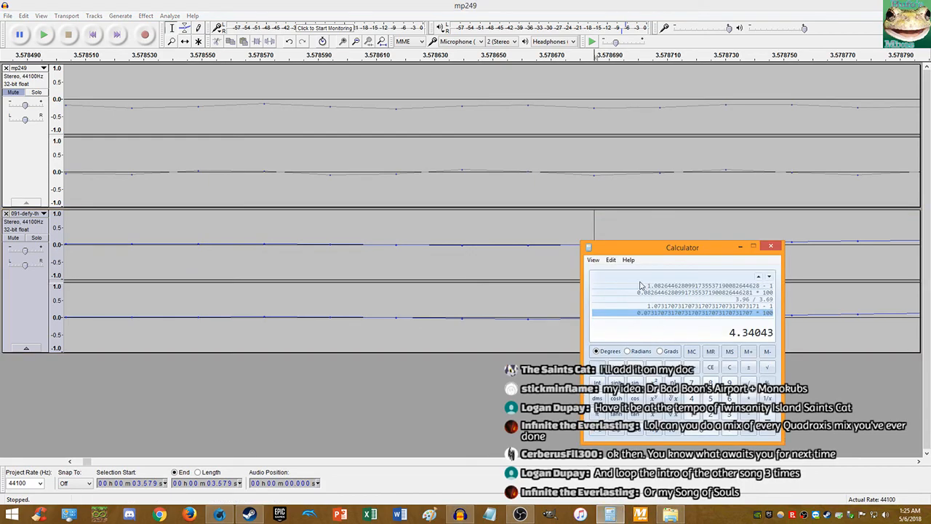
text(3.57869)
key(Return)
text(-1*1)
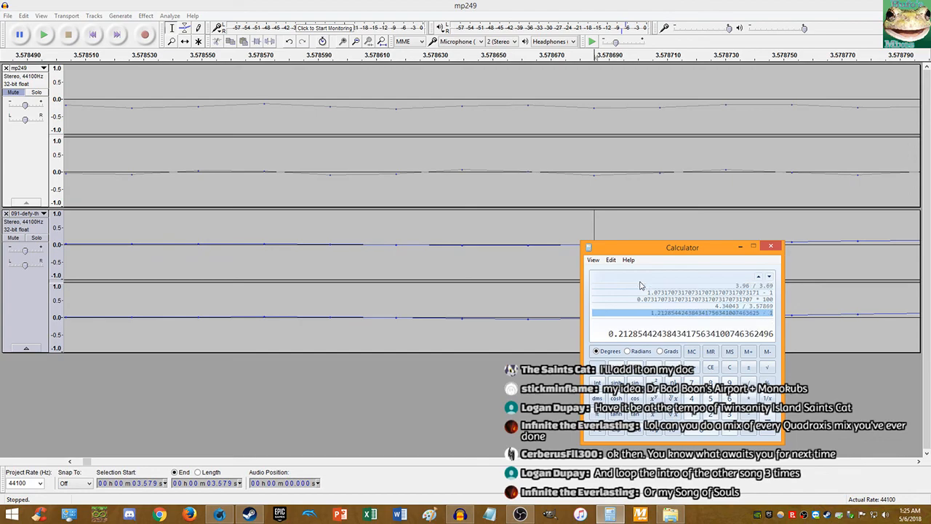
text(00)
key(Return)
right_click(630, 329)
Step: Apply Change Tempo to the whole mp249 track with the copied percentage
click(478, 193)
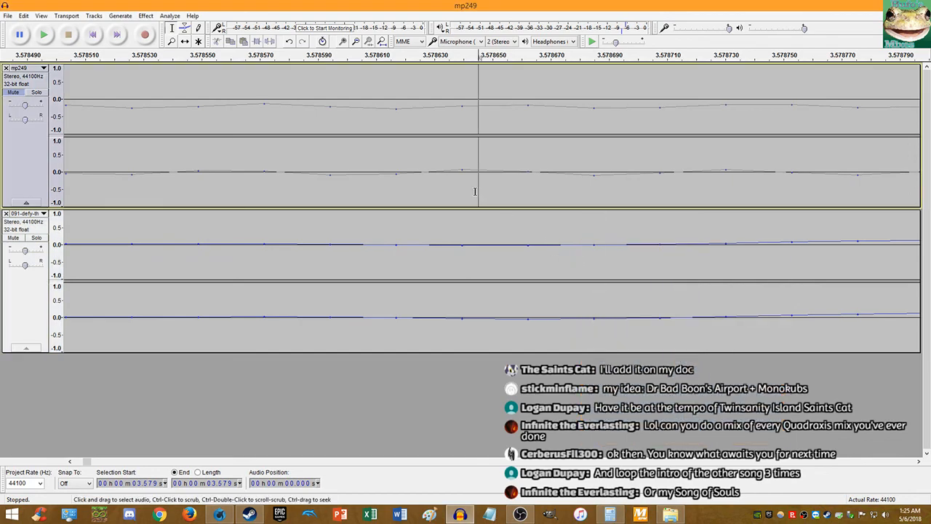
key(End)
key(shift+Home)
click(120, 15)
mouse_move(146, 16)
click(173, 107)
key(ctrl+v)
click(490, 297)
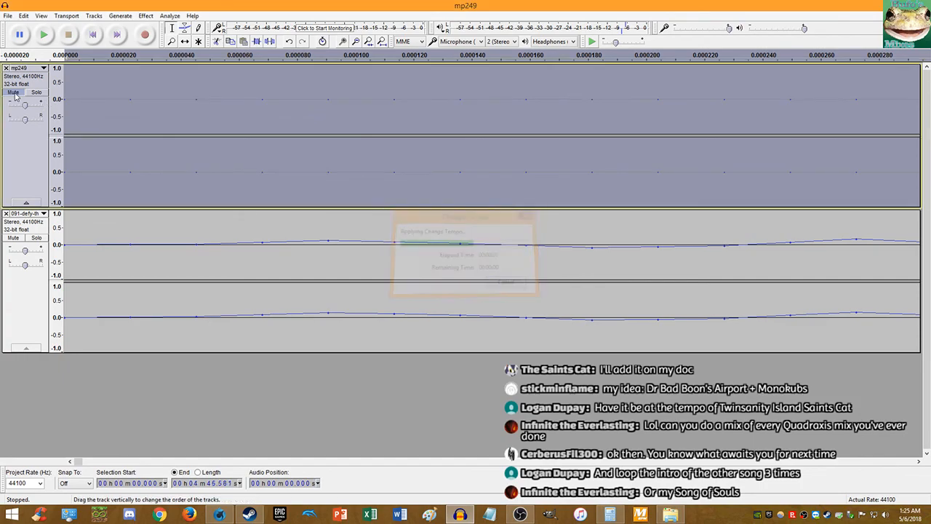
Step: Unmute mp249 and play both tracks together from the project start to judge how well they stay in sync
click(93, 36)
scroll(169, 123, down, 13)
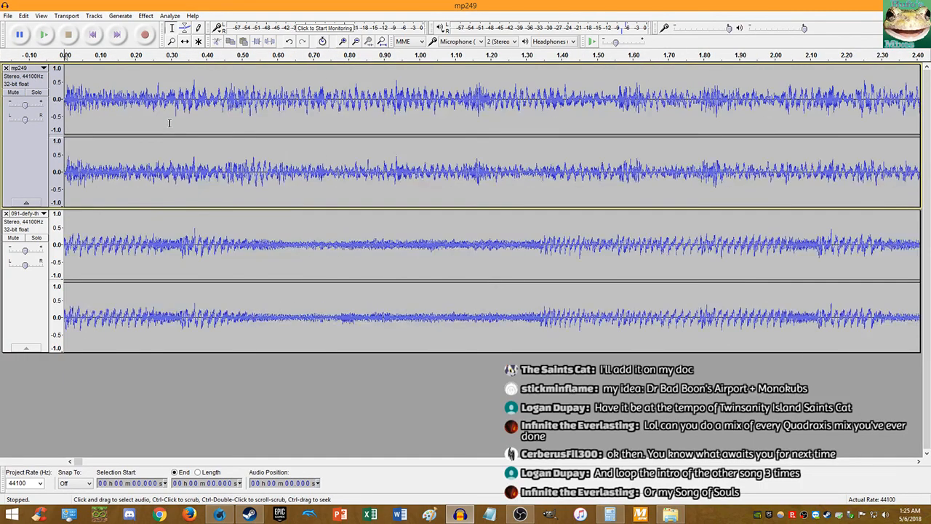
click(44, 35)
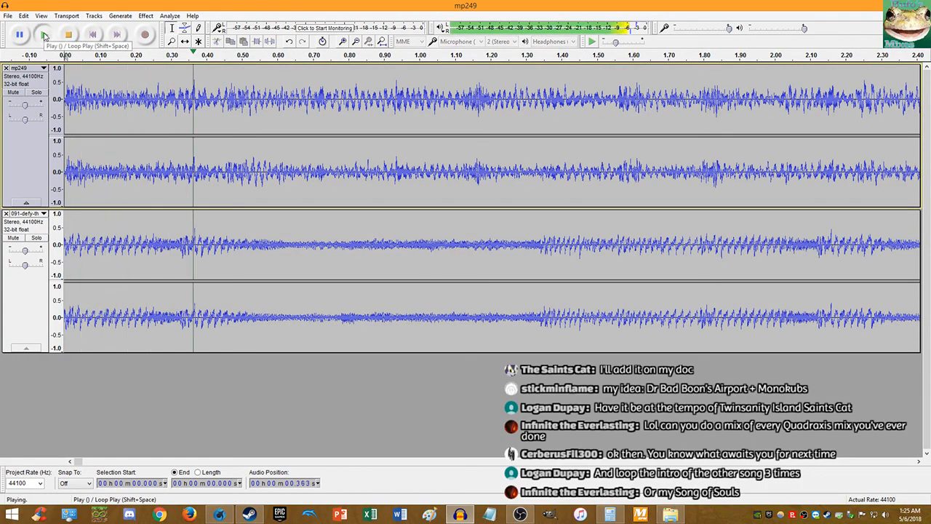
scroll(250, 120, down, 1)
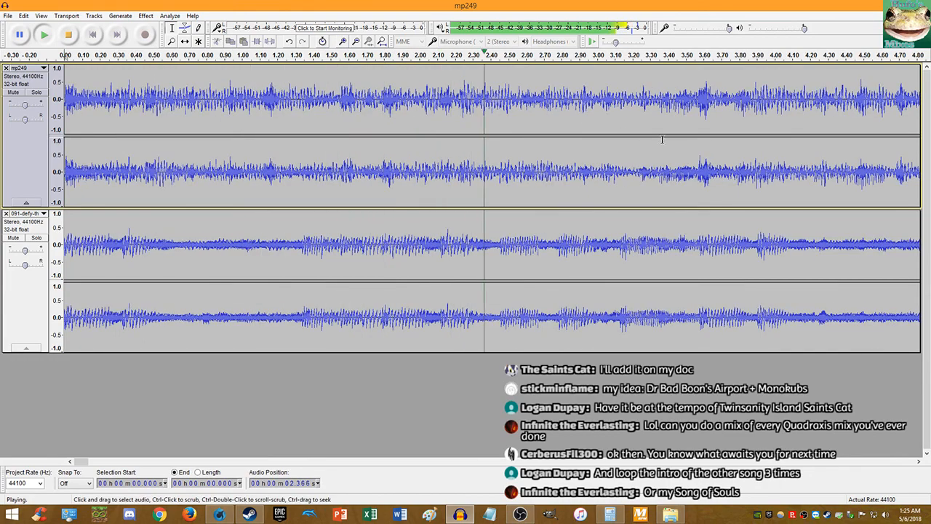
scroll(575, 127, up, 1)
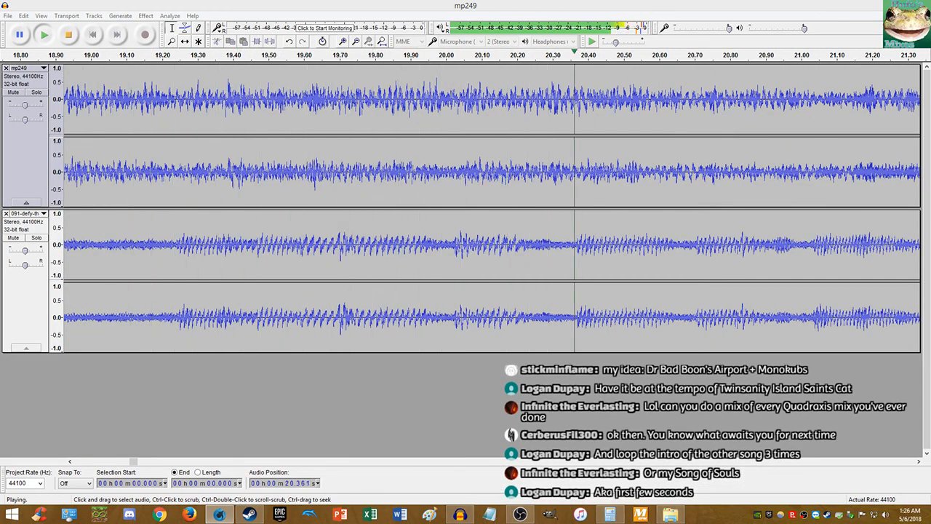
click(601, 5)
scroll(567, 164, down, 2)
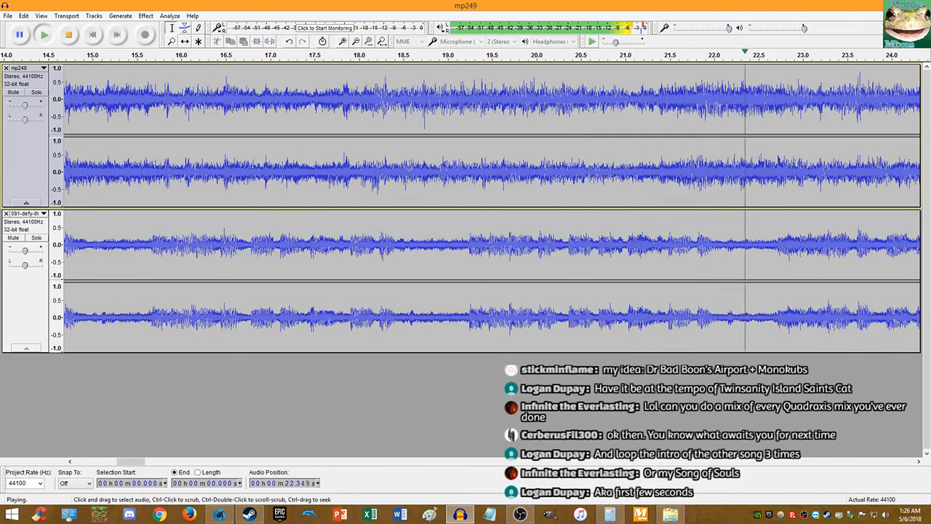
key(alt+Tab)
click(669, 4)
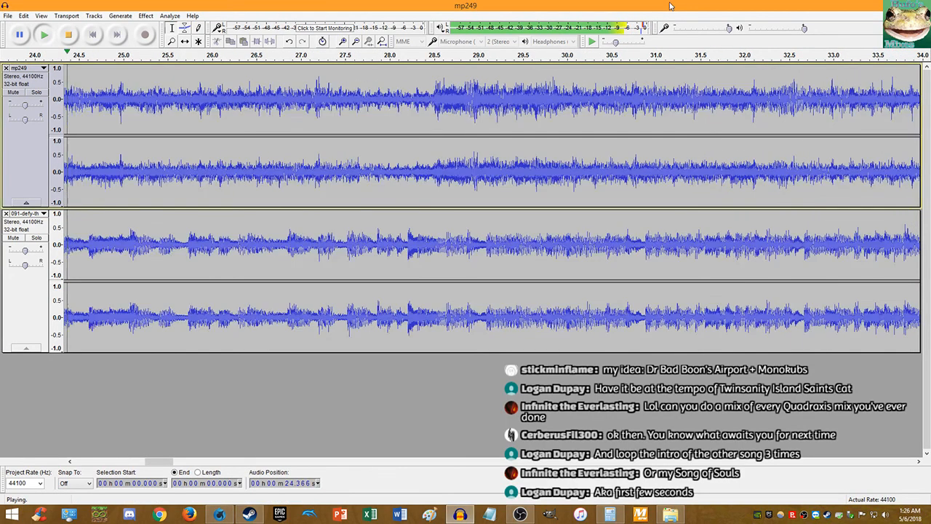
scroll(435, 146, up, 1)
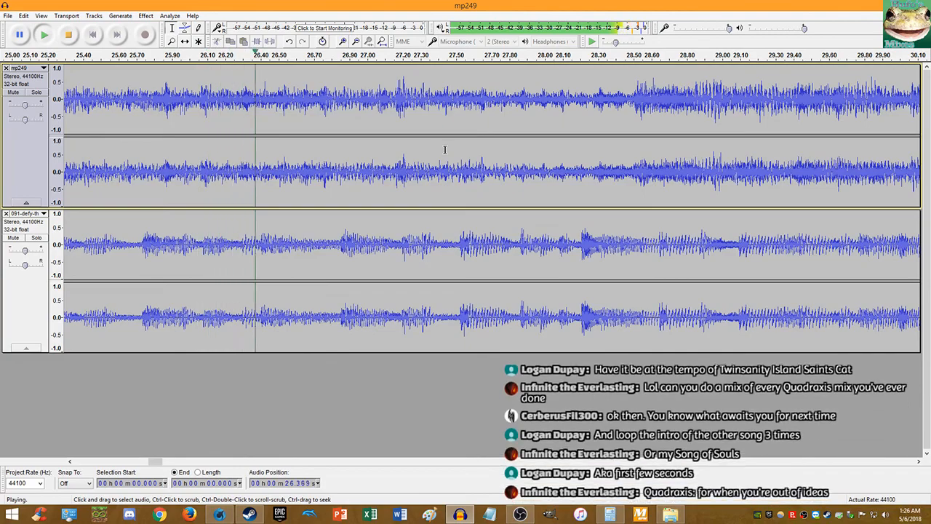
scroll(440, 148, up, 1)
click(68, 35)
Step: Undo the tempo change on mp249 and retry Change Tempo on the whole track with an adjusted percentage
scroll(224, 149, down, 2)
scroll(225, 150, down, 1)
click(13, 92)
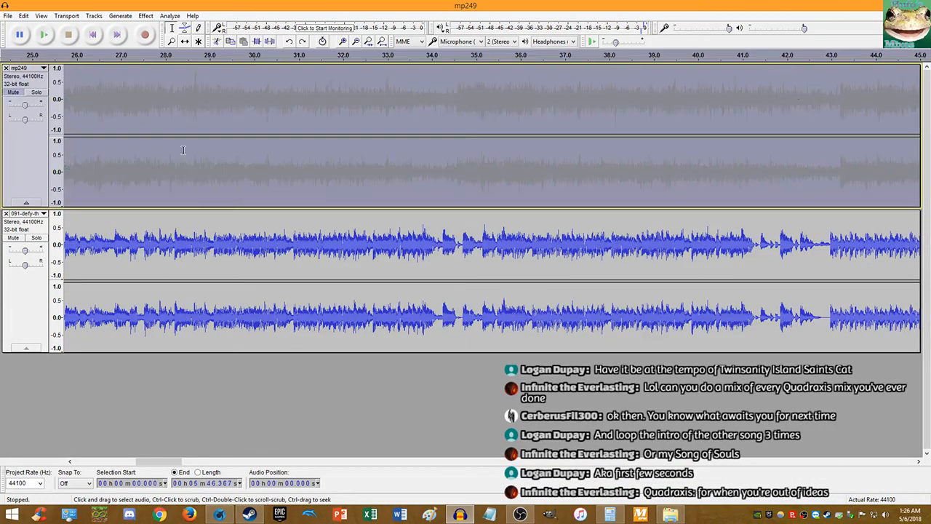
click(146, 16)
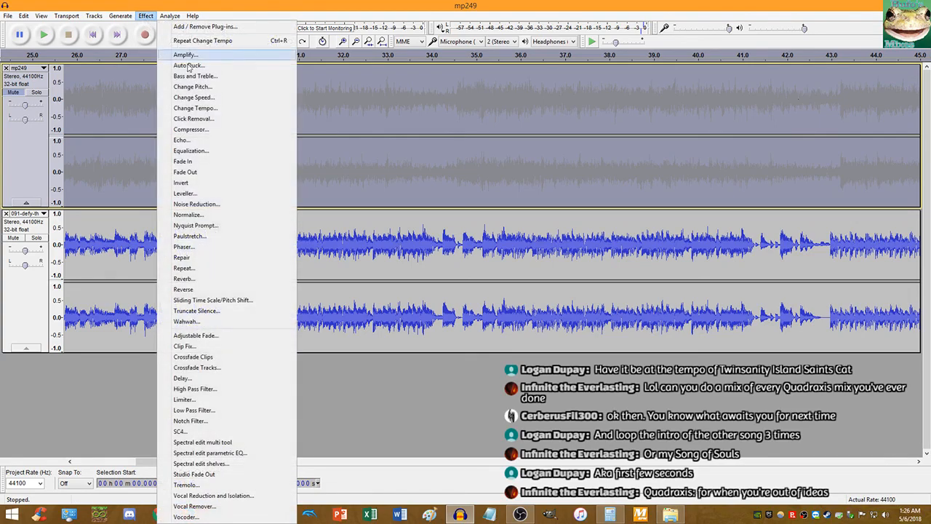
click(202, 106)
key(Return)
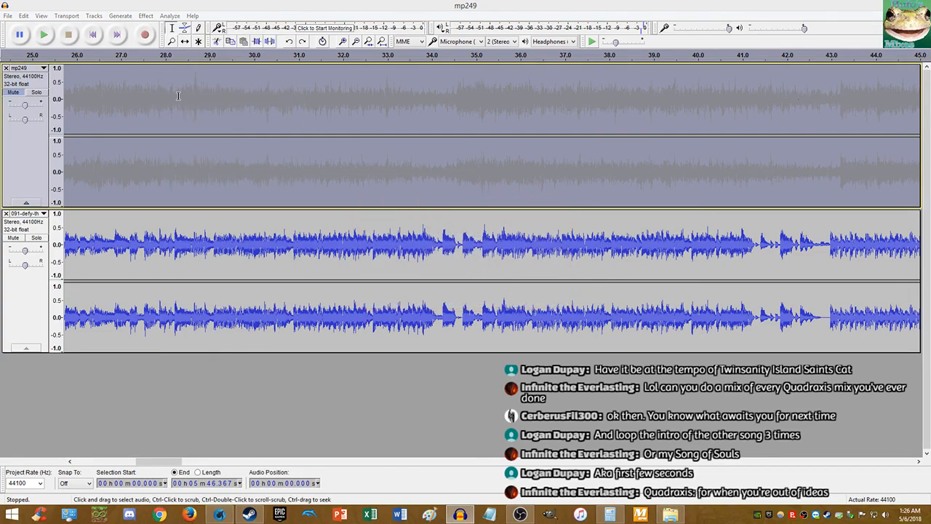
Step: Unmute mp249 and play both tracks from 26.178 s to check their sync
click(84, 146)
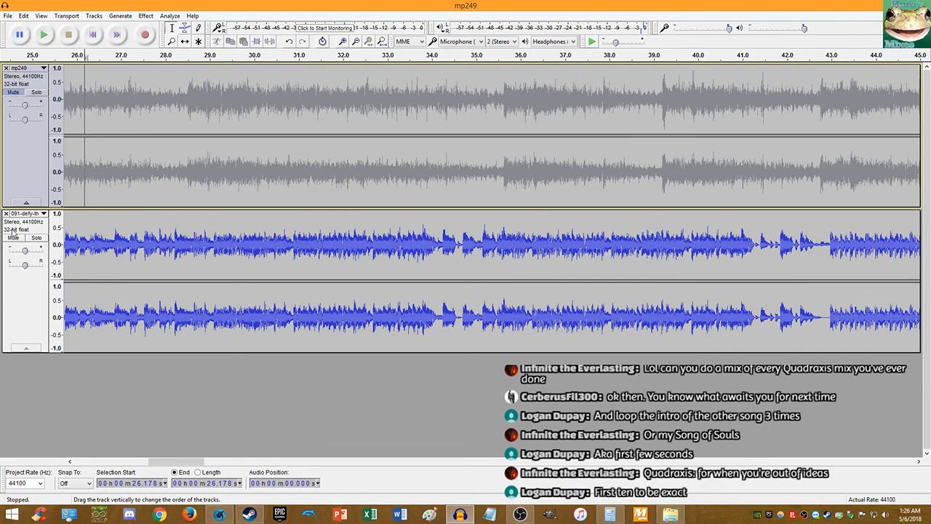
click(13, 92)
key(space)
scroll(114, 100, up, 2)
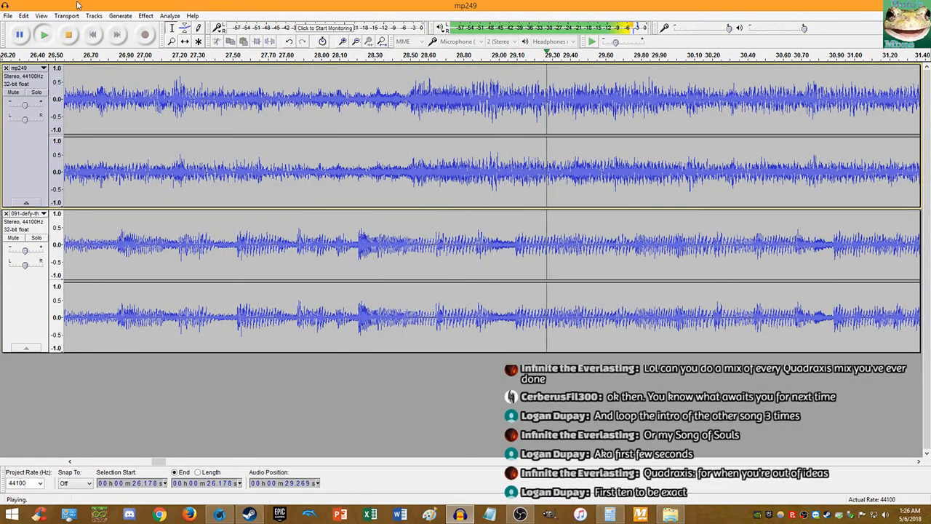
click(68, 34)
Step: Undo the last tempo change and retry Change Tempo on mp249 with a percentage slightly above 21.2
key(ctrl+z)
click(146, 15)
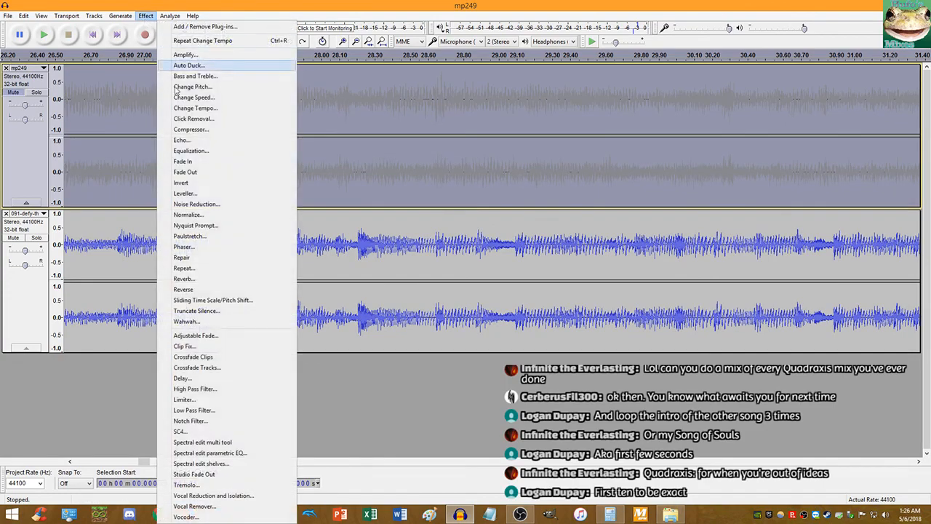
click(195, 110)
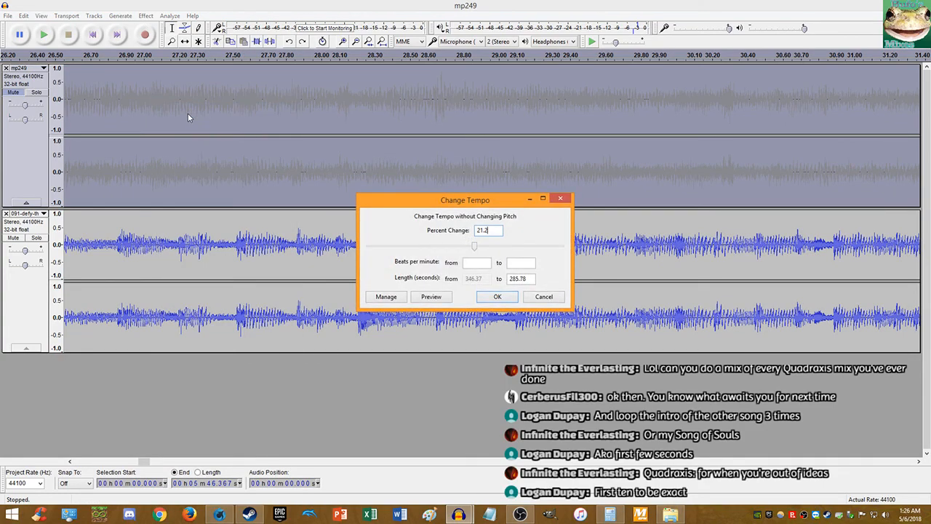
key(Return)
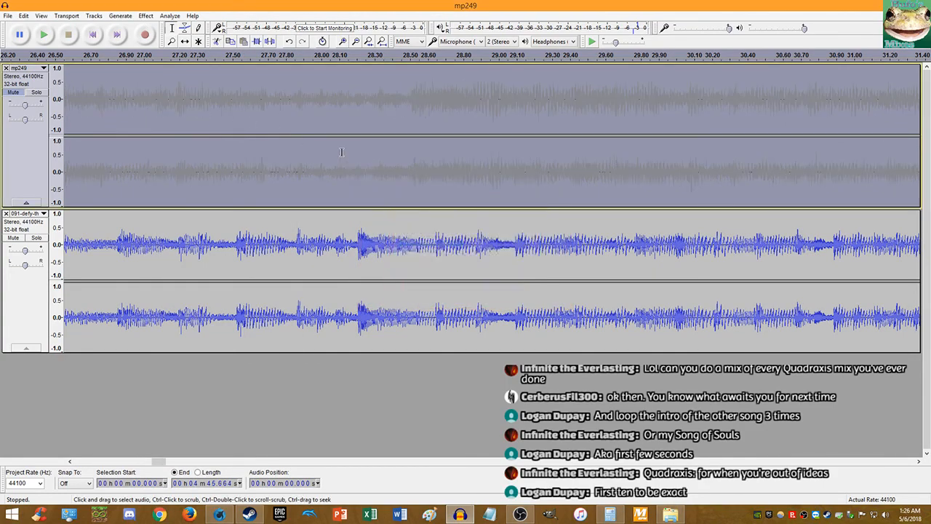
Step: Unmute mp249 and play both tracks from 26.700 s to compare their beats
click(90, 168)
click(13, 92)
key(space)
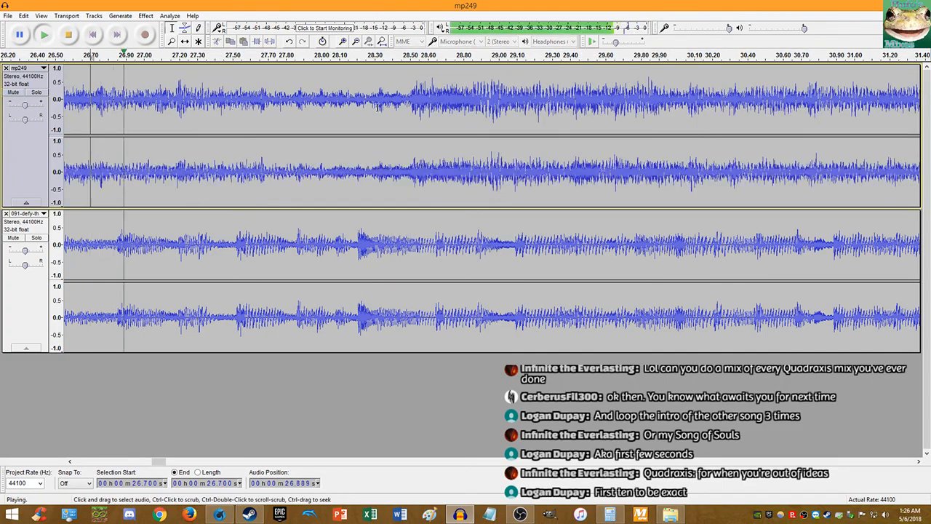
scroll(228, 76, up, 1)
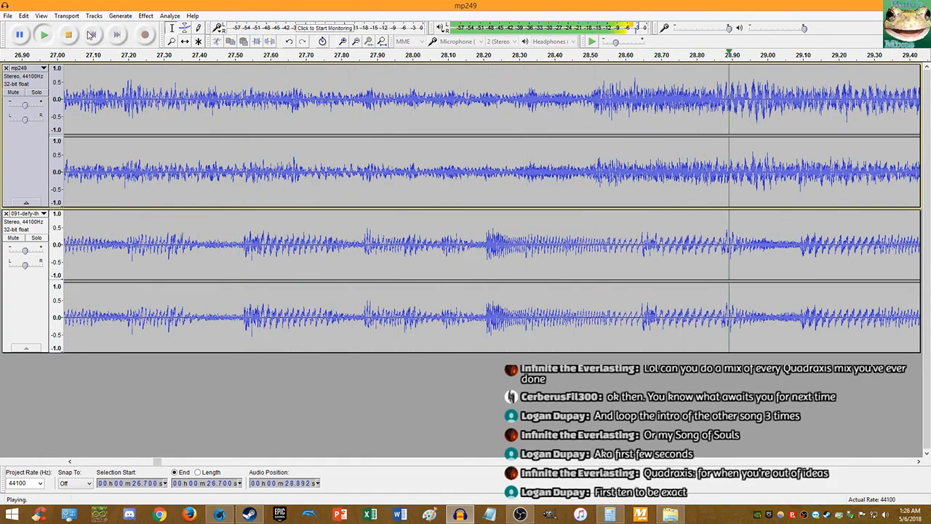
click(72, 37)
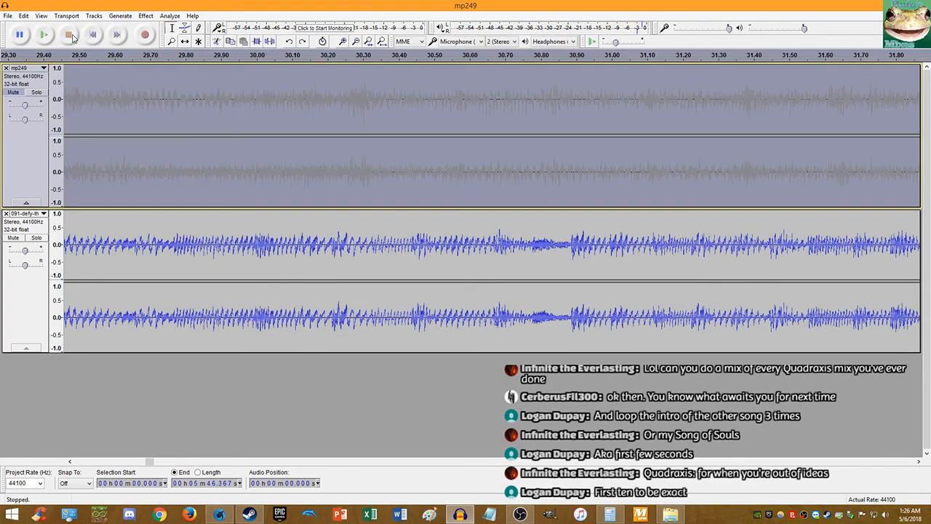
Step: Try Change Tempo on the whole mp249 track with 21 percent and undo it
click(146, 15)
click(219, 108)
key(Right)
key(BackSpace)
key(BackSpace)
key(BackSpace)
key(BackSpace)
key(Return)
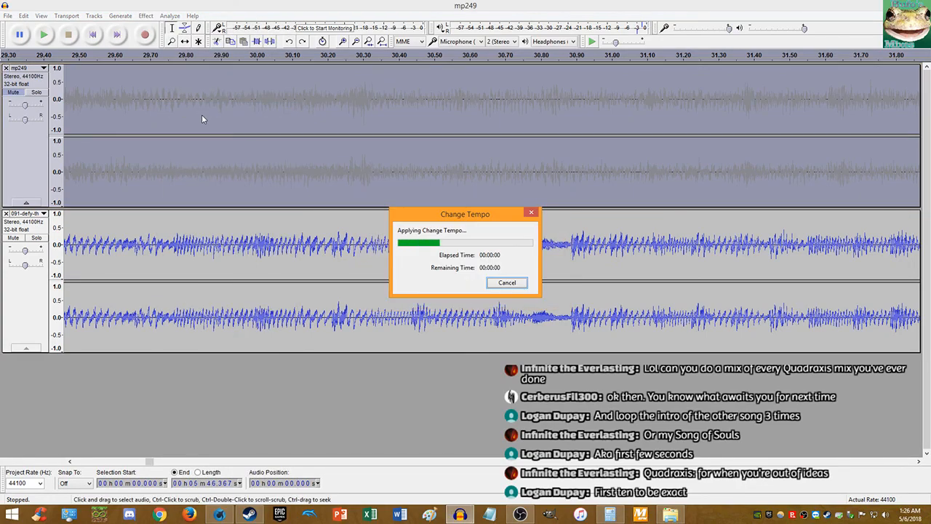
key(ctrl+z)
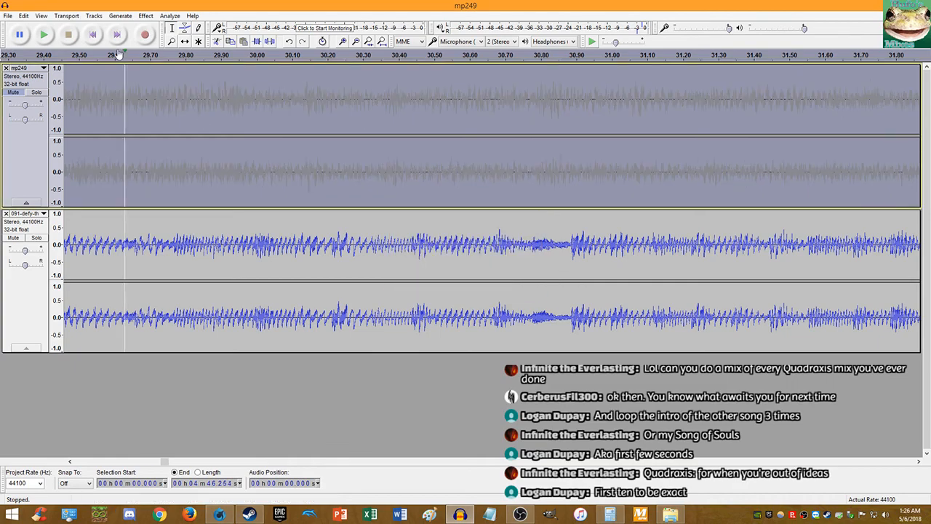
Step: Change the tempo of the whole mp249 track by 21.2 percent
click(21, 16)
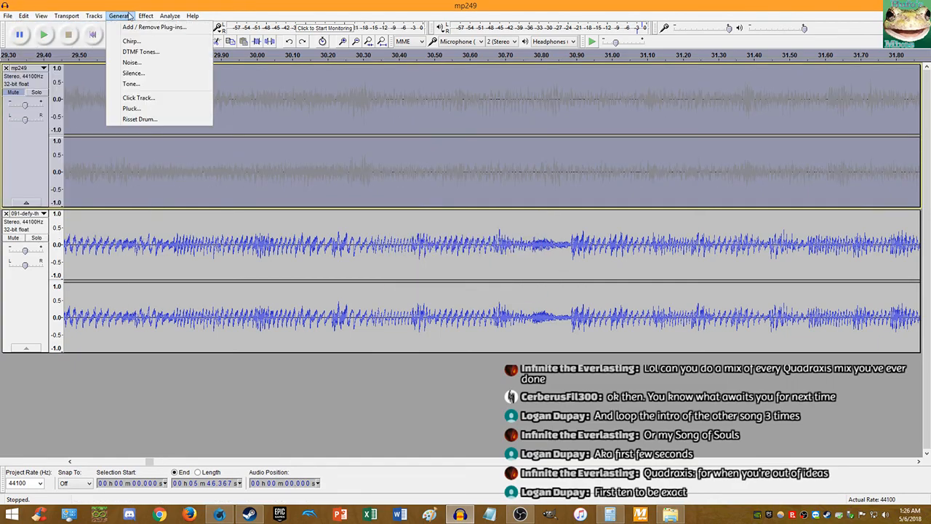
mouse_move(146, 16)
click(175, 108)
key(Right)
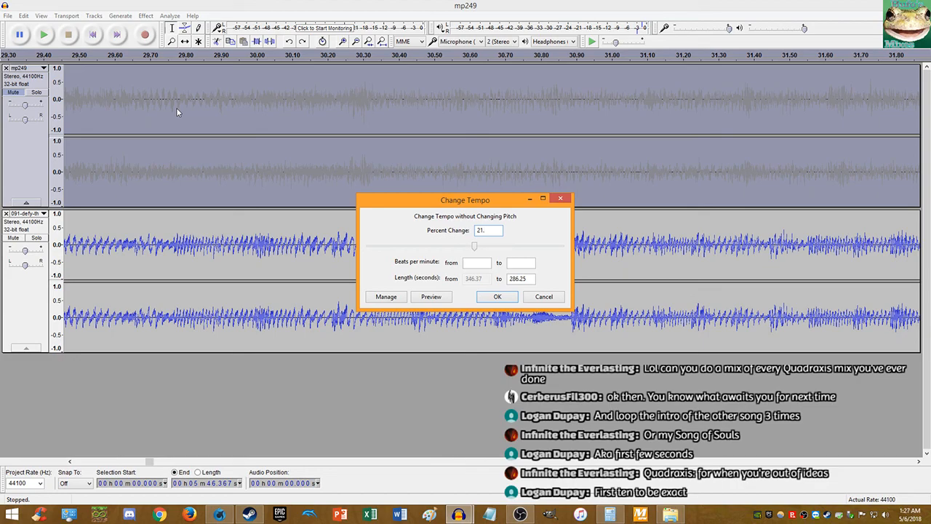
key(Return)
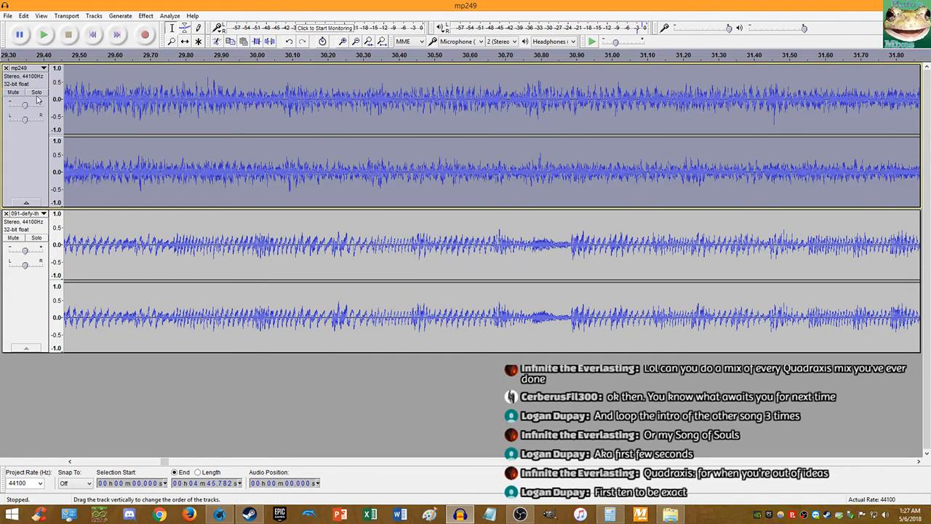
Step: Play both tracks from 29.555 s to compare their beats
click(99, 100)
ctrl+scroll(131, 116, down, 2)
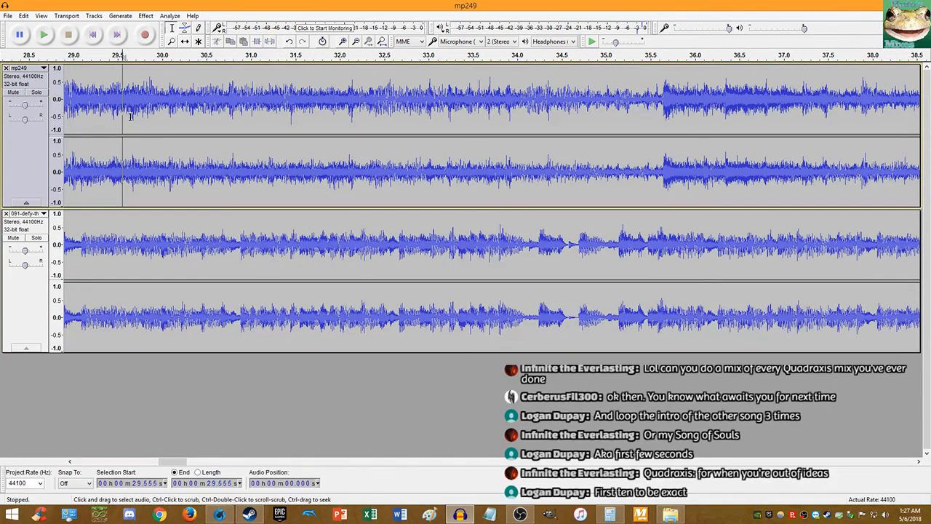
key(alt+Tab)
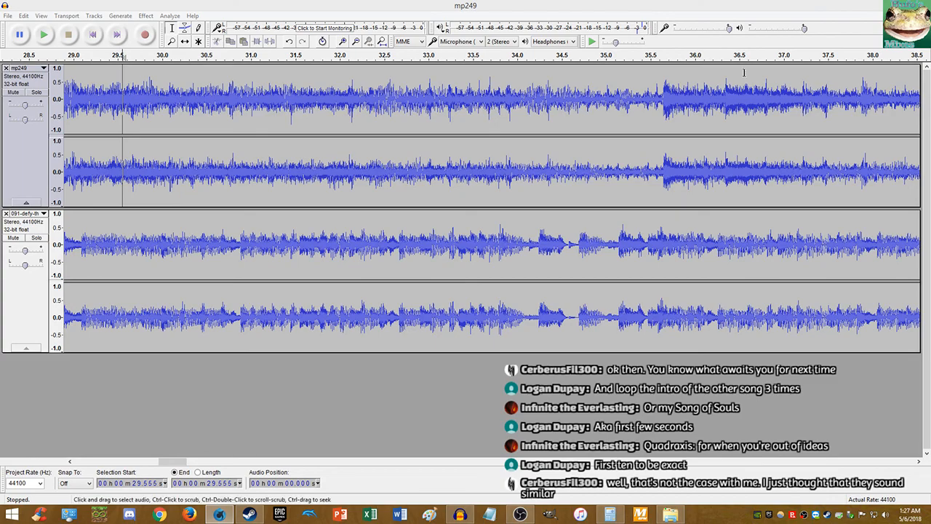
key(space)
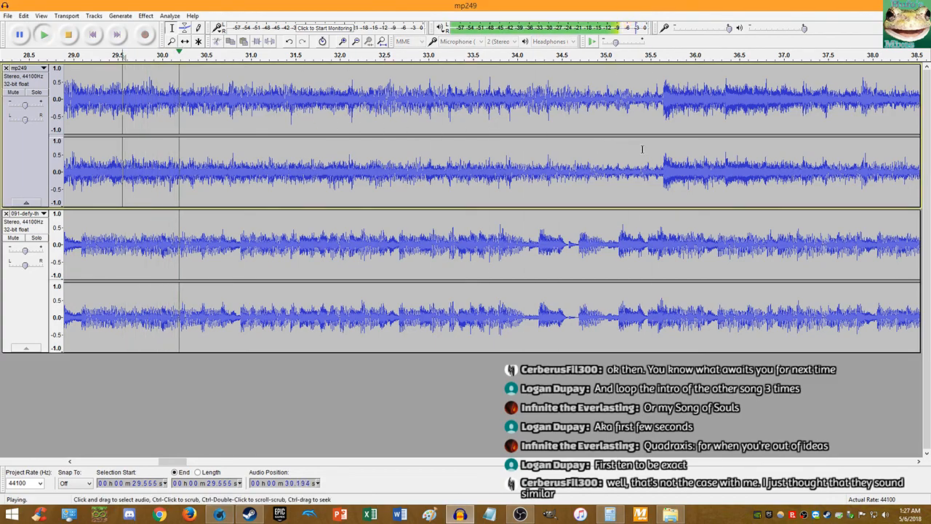
key(ctrl+3)
key(ctrl+3)
key(ctrl+3)
Step: Play both tracks repeatedly from 12.932 s and compare their beat alignment around 13 to 15 s
click(208, 162)
key(space)
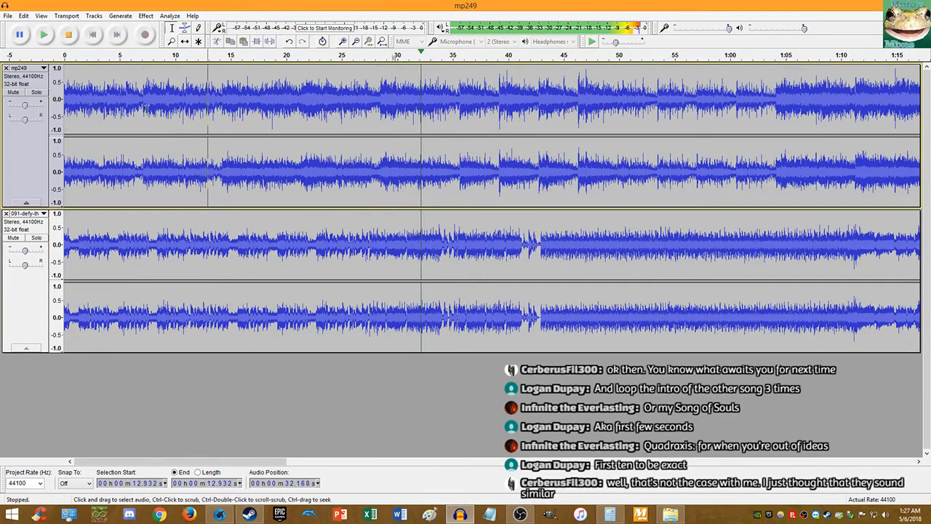
click(51, 37)
key(ctrl+1)
key(ctrl+1)
key(ctrl+1)
key(ctrl+1)
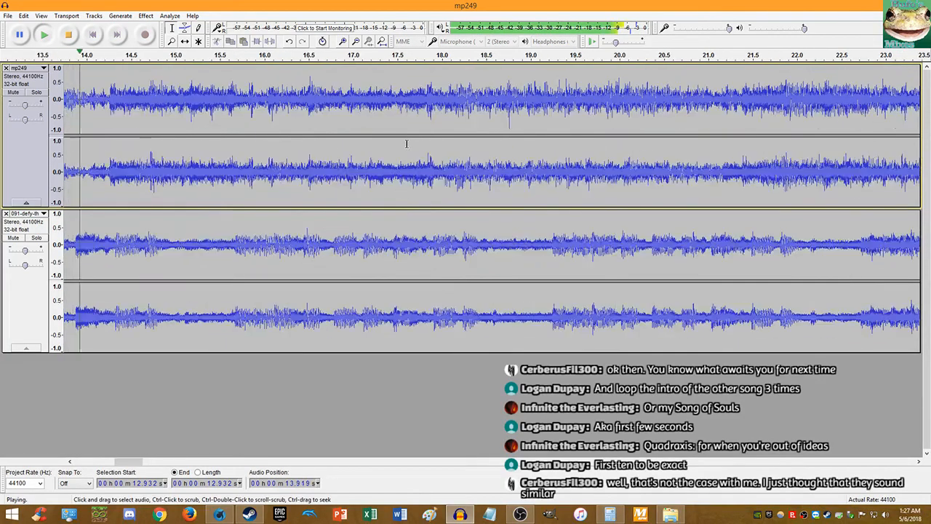
click(68, 37)
key(ctrl+1)
key(ctrl+1)
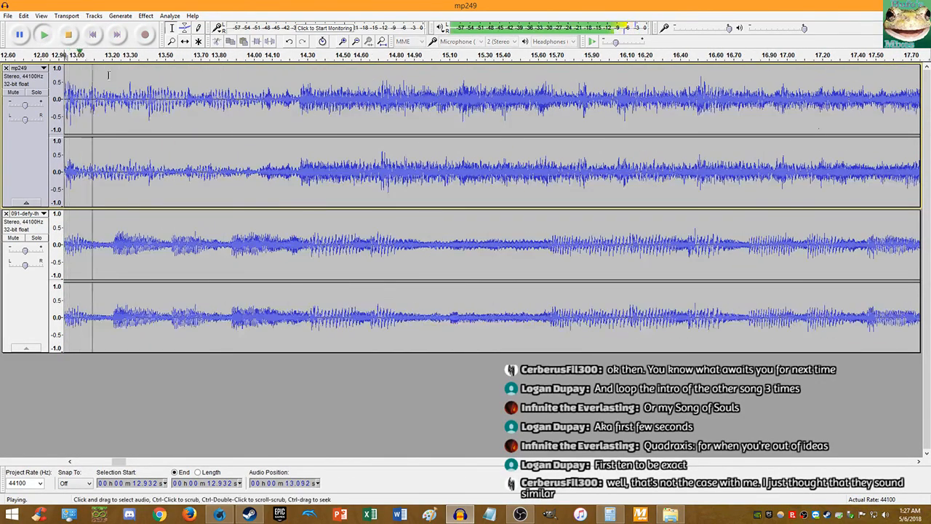
scroll(187, 129, down, 2)
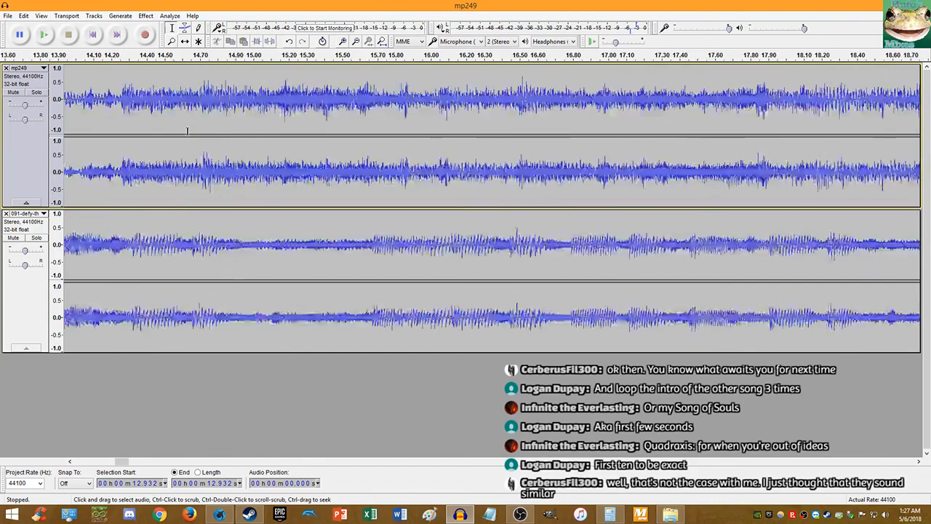
scroll(194, 139, up, 3)
scroll(208, 141, up, 1)
key(space)
scroll(272, 145, down, 3)
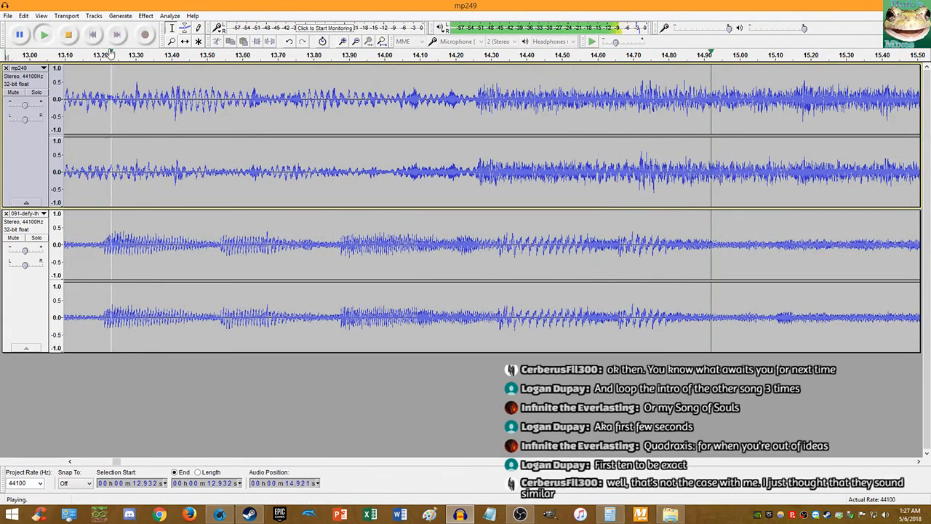
click(69, 35)
scroll(502, 179, up, 1)
Step: Undo the 21.2 percent tempo change and change the tempo of the whole mp249 track by 21.1 percent
key(ctrl+z)
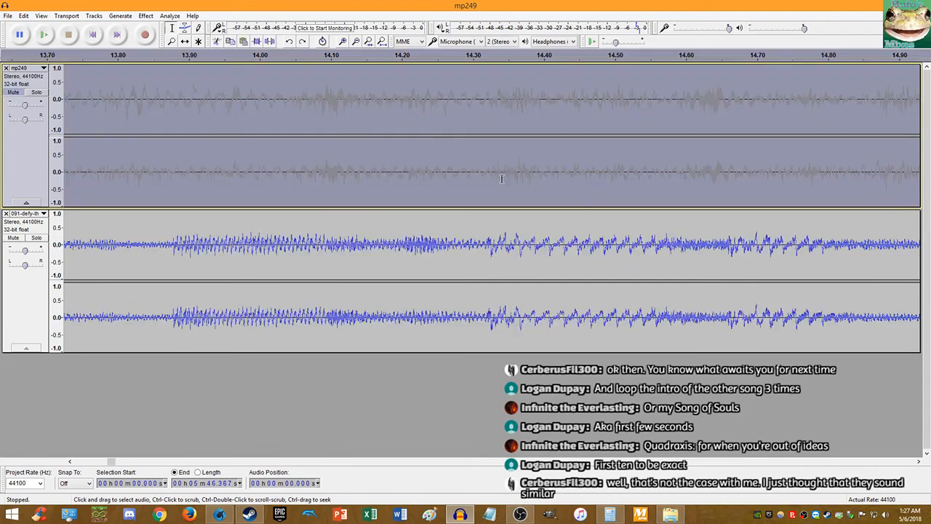
click(146, 15)
click(172, 109)
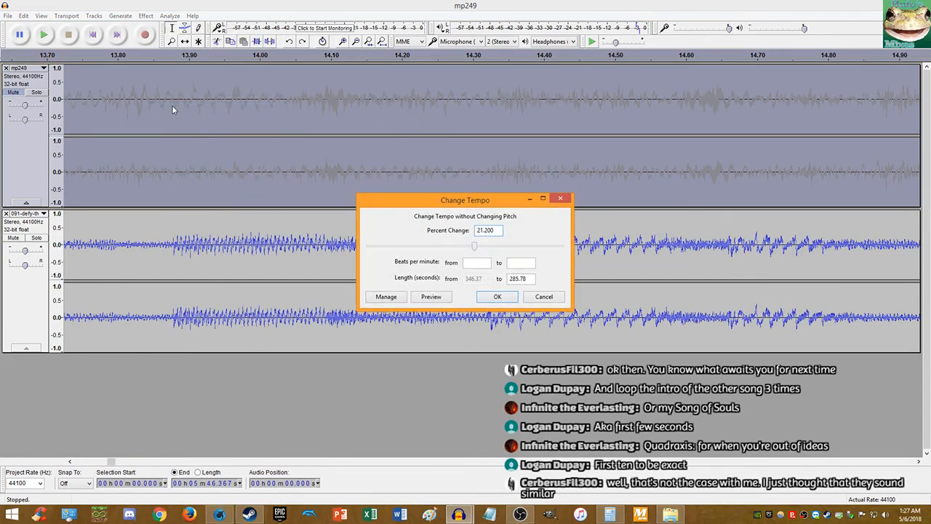
key(Return)
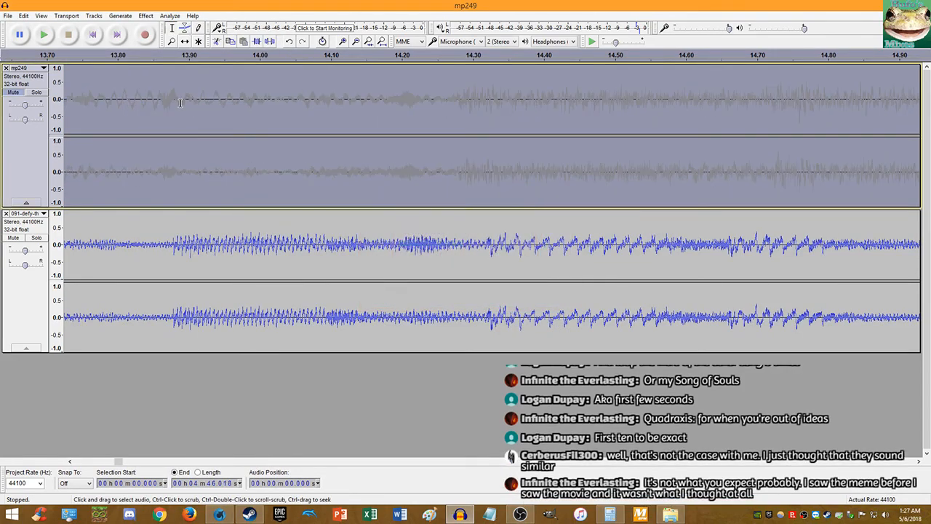
Step: Unmute mp249 and play both tracks from 13.769 s to check the beat match
click(14, 92)
click(95, 110)
key(space)
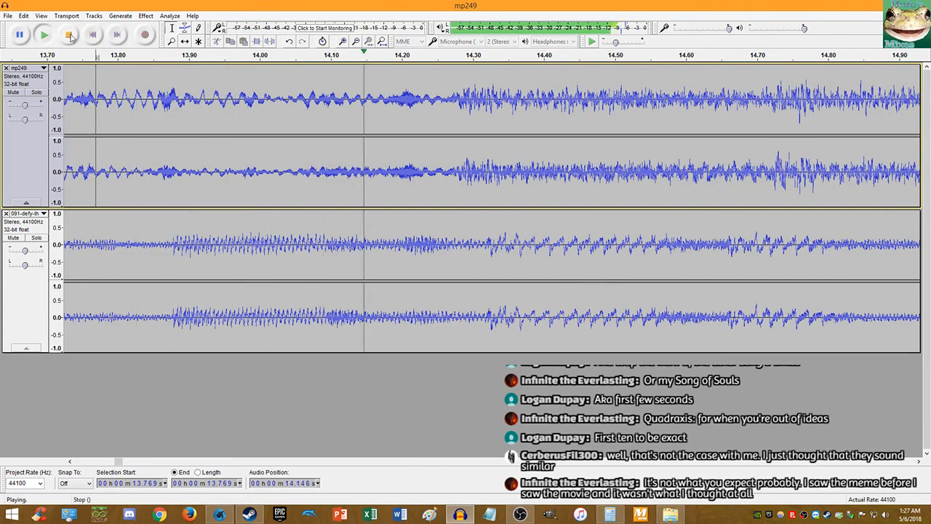
click(71, 35)
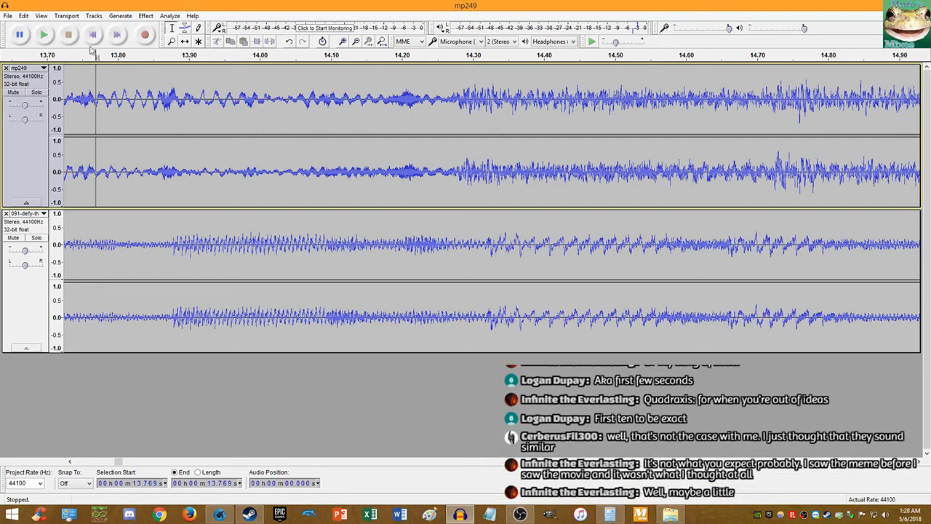
Step: Undo the last tempo change, try Change Tempo on mp249 with 21 percent and undo it
key(ctrl+z)
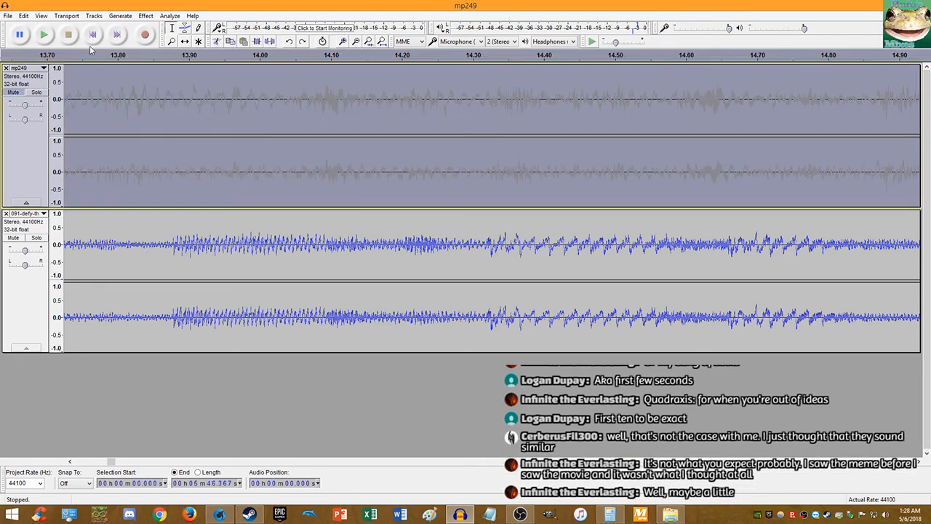
click(148, 15)
click(197, 109)
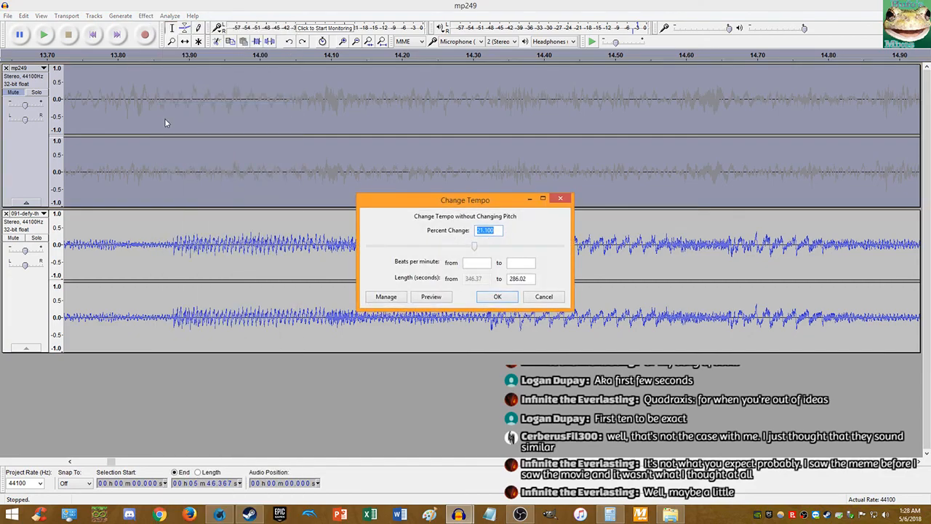
key(Return)
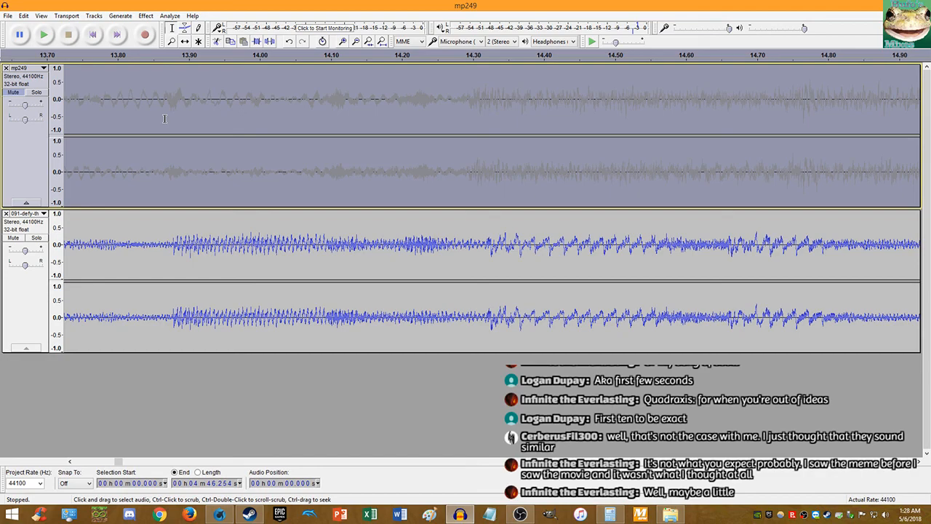
key(ctrl+z)
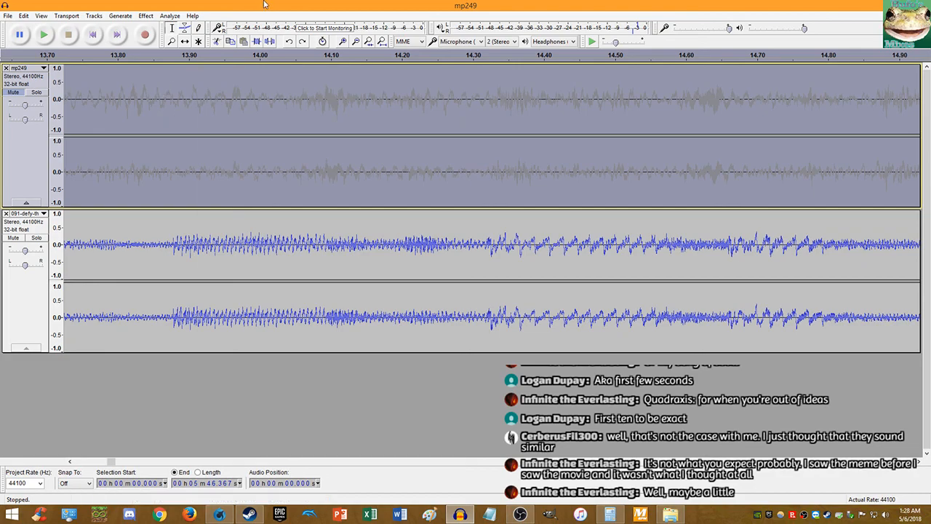
Step: Try Change Tempo on the whole mp249 track with 20.9 percent and undo it
click(145, 15)
click(201, 99)
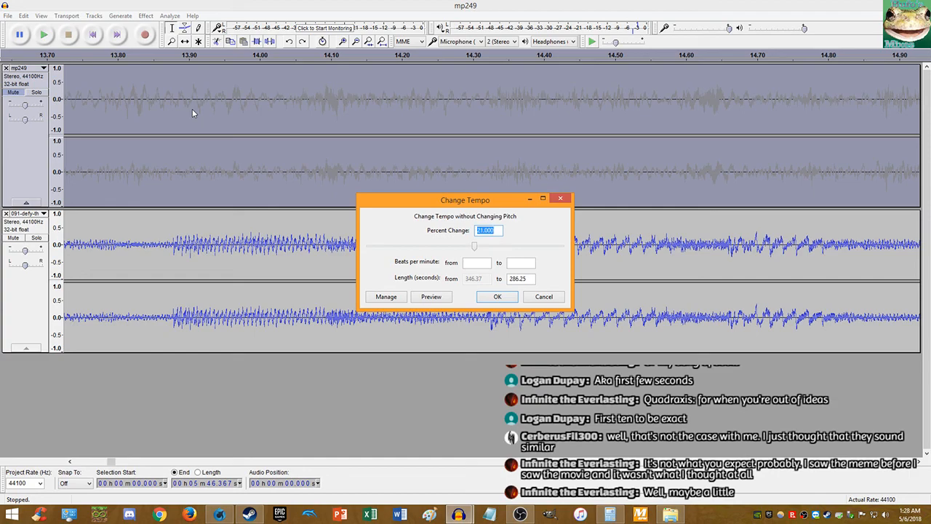
text(20.9)
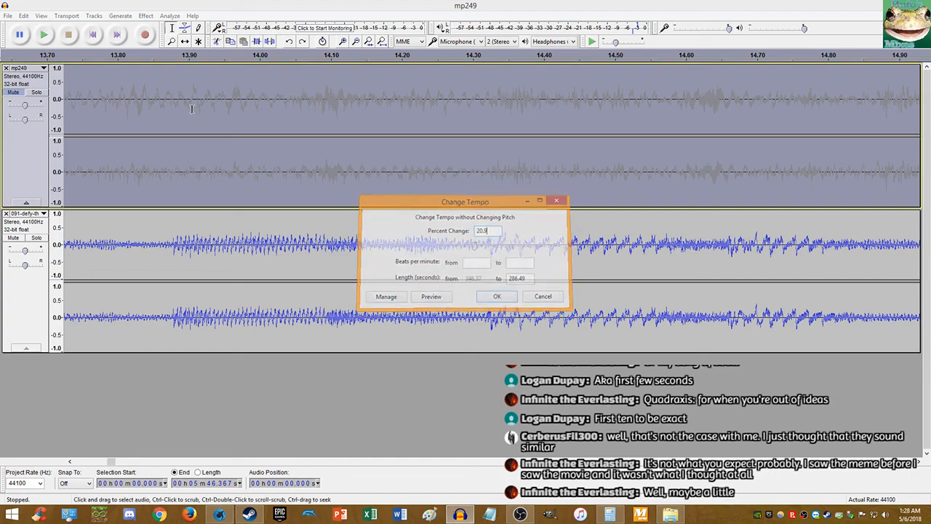
key(Return)
key(ctrl+z)
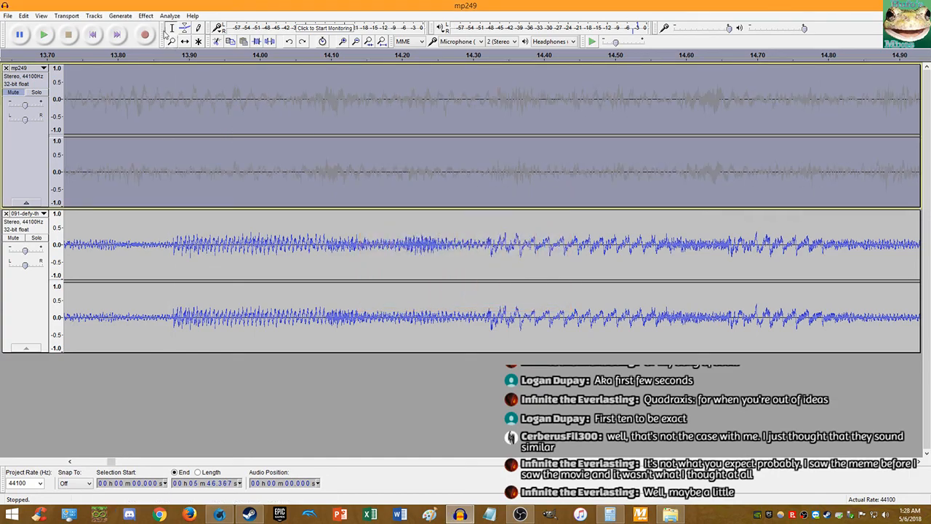
Step: Change the tempo of the whole mp249 track by 20.8 percent
click(146, 16)
click(186, 108)
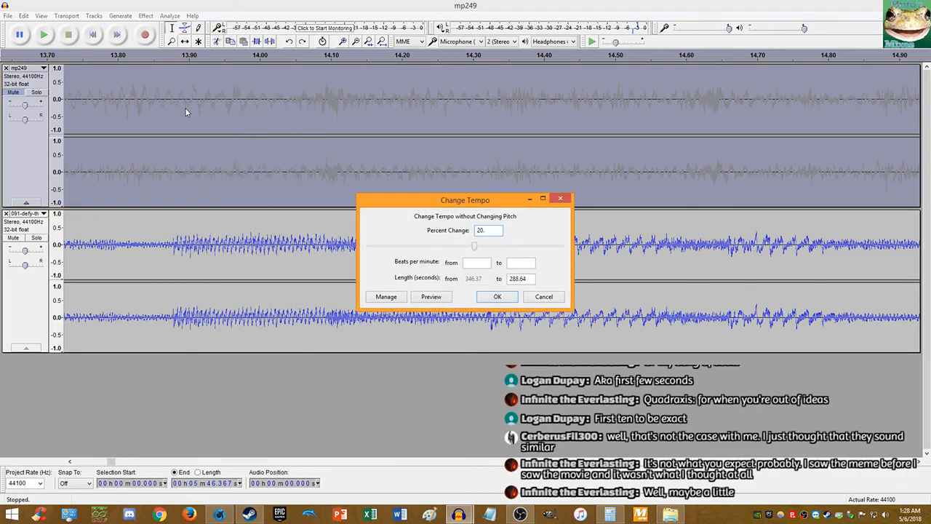
text(8)
key(Return)
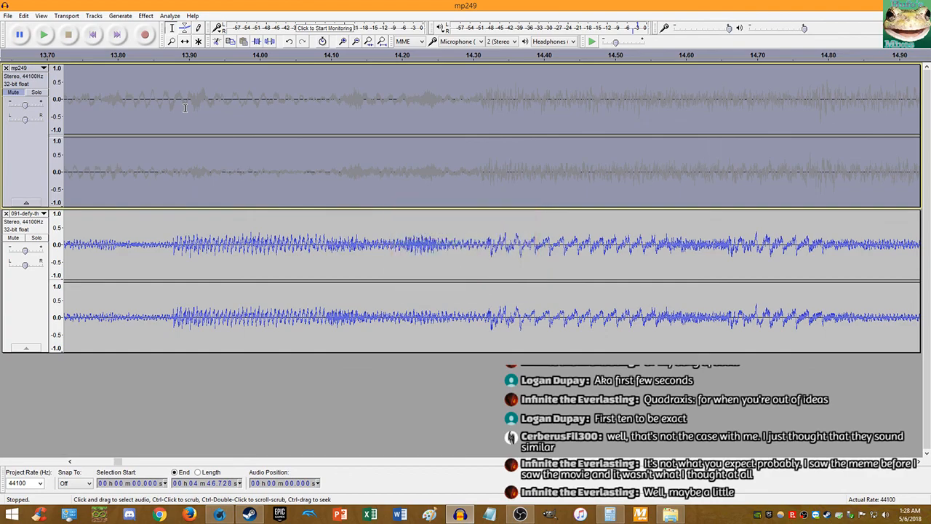
Step: Unmute mp249 and play both tracks from 13.790 s to beyond 35 s to compare their beats
click(110, 97)
key(space)
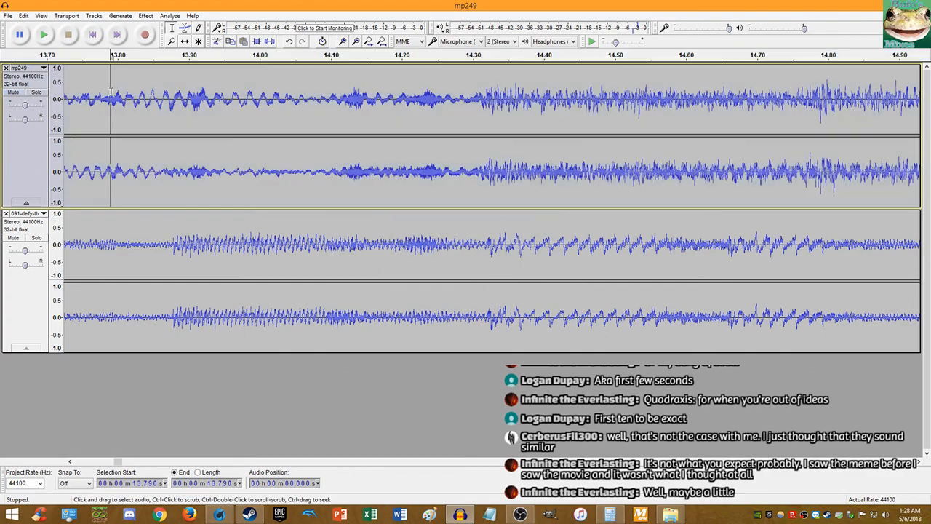
scroll(106, 97, down, 4)
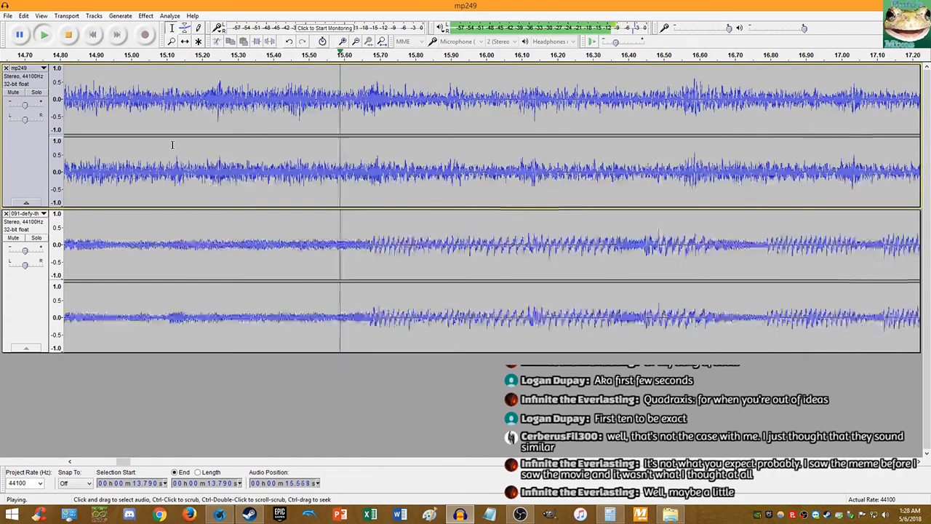
scroll(296, 155, up, 3)
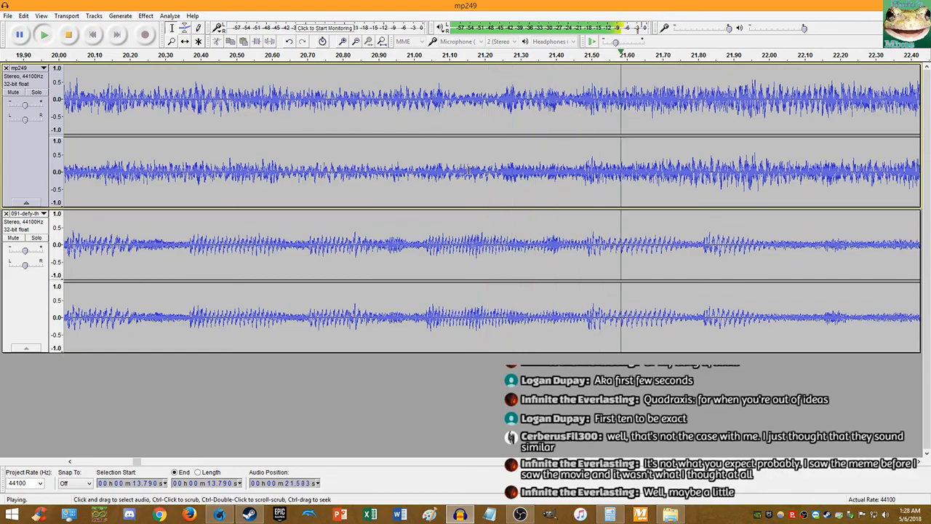
scroll(469, 171, down, 3)
scroll(469, 170, down, 3)
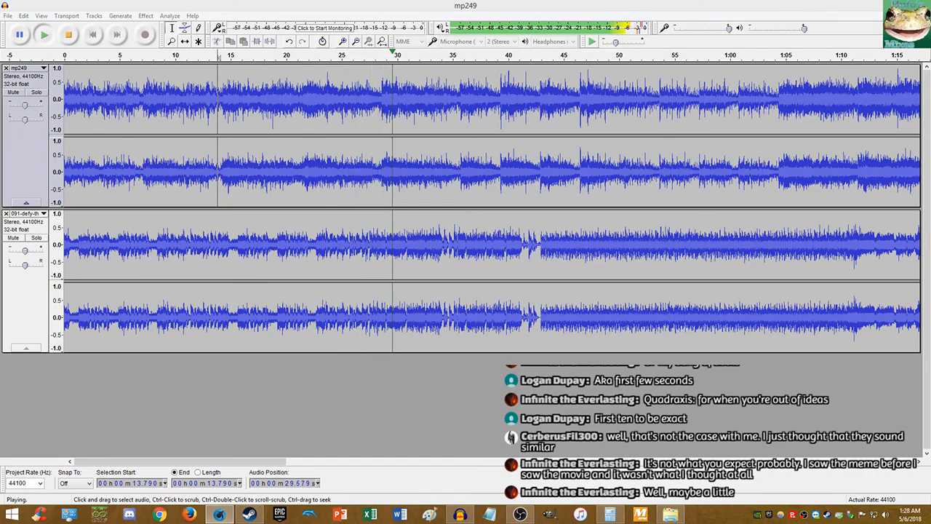
click(594, 5)
scroll(537, 139, up, 4)
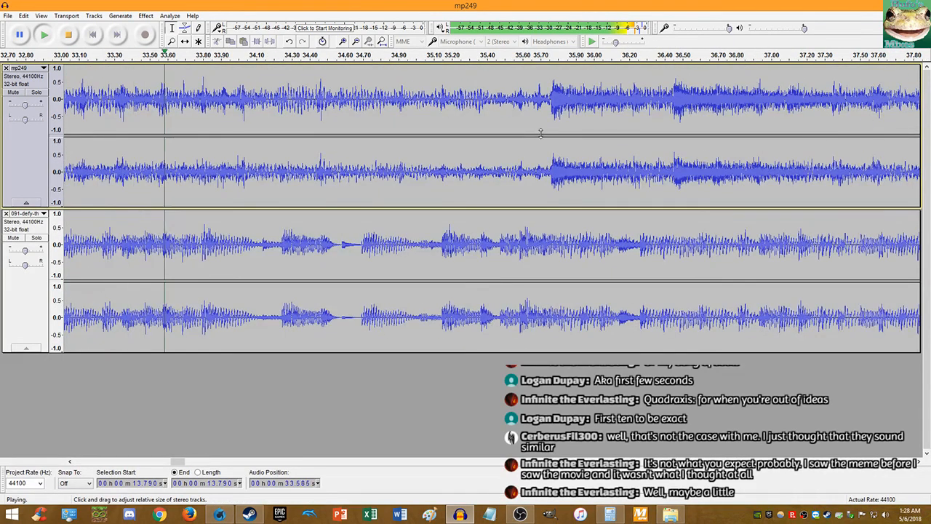
scroll(539, 136, up, 2)
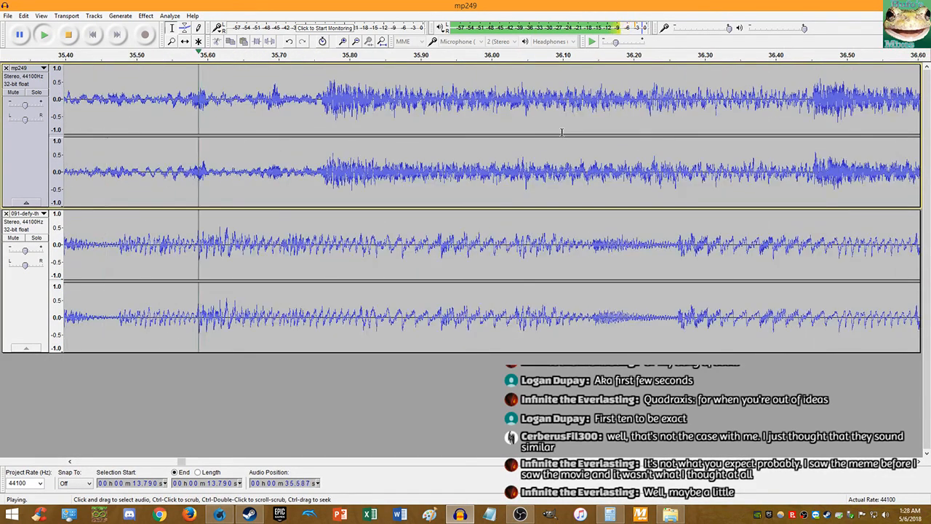
key(space)
Step: Play both tracks from 35.474 s and examine the beat offset between their waveforms near 35.7 s
scroll(188, 139, down, 3)
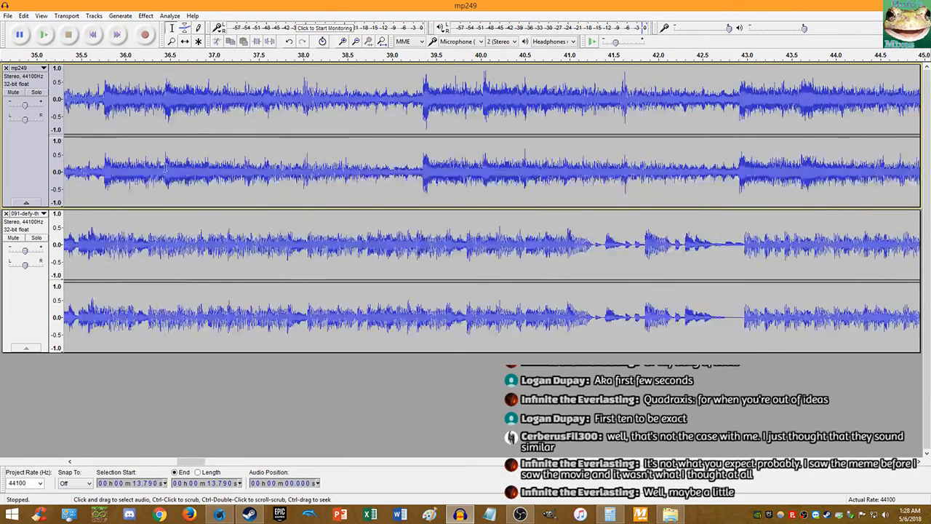
click(68, 173)
key(space)
scroll(142, 122, up, 2)
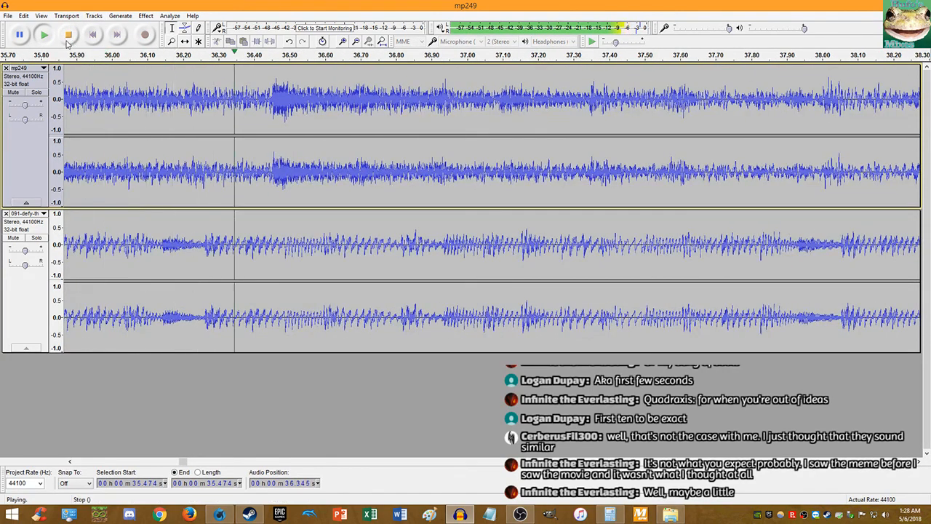
key(space)
key(space)
key(space)
scroll(157, 169, up, 1)
scroll(165, 167, up, 1)
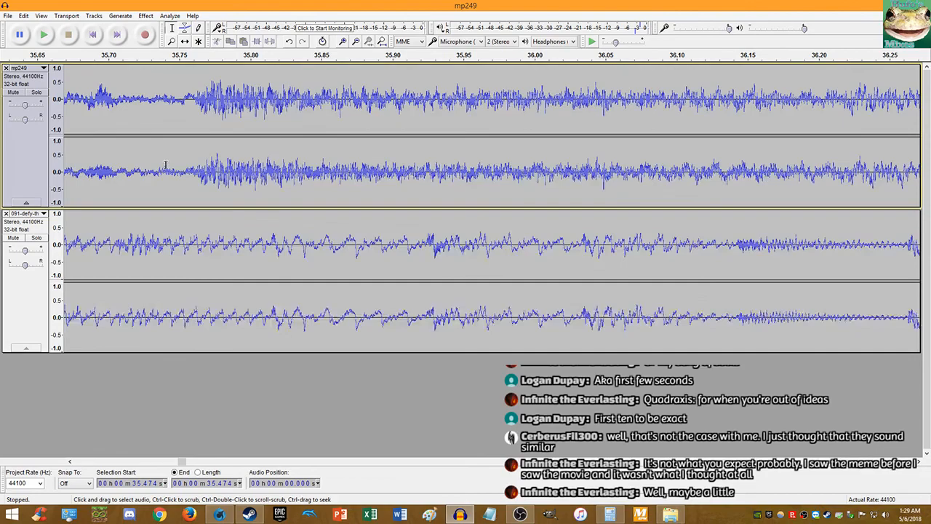
Step: Undo the last tempo change and retry Change Tempo on mp249 with a percentage slightly below 20.8
key(ctrl+z)
click(146, 16)
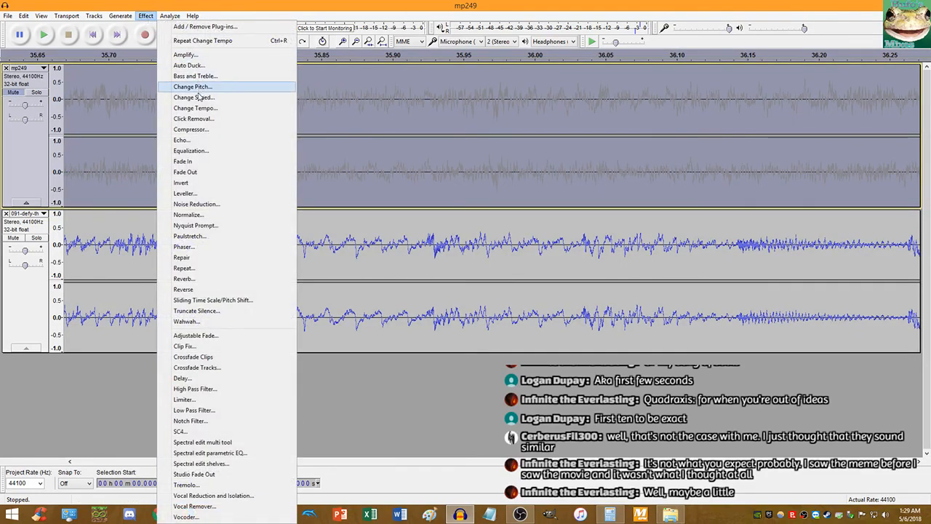
click(182, 108)
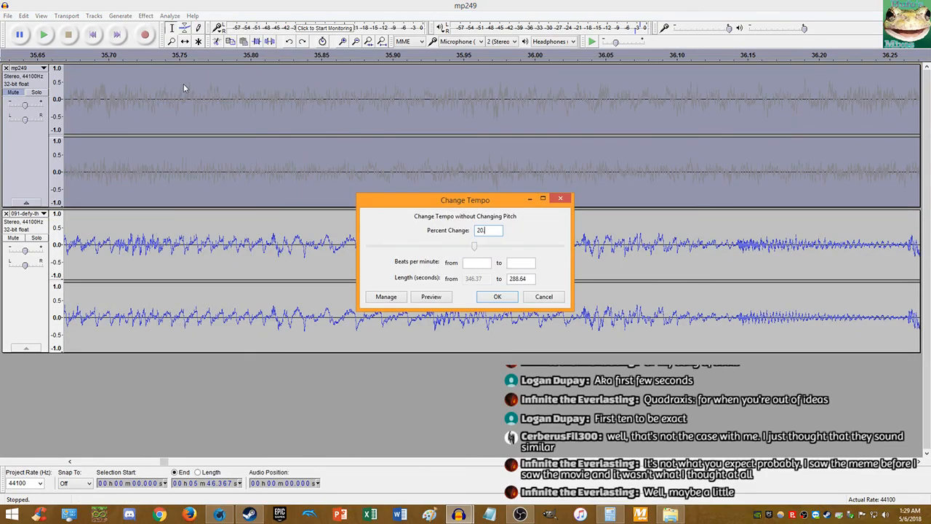
key(Return)
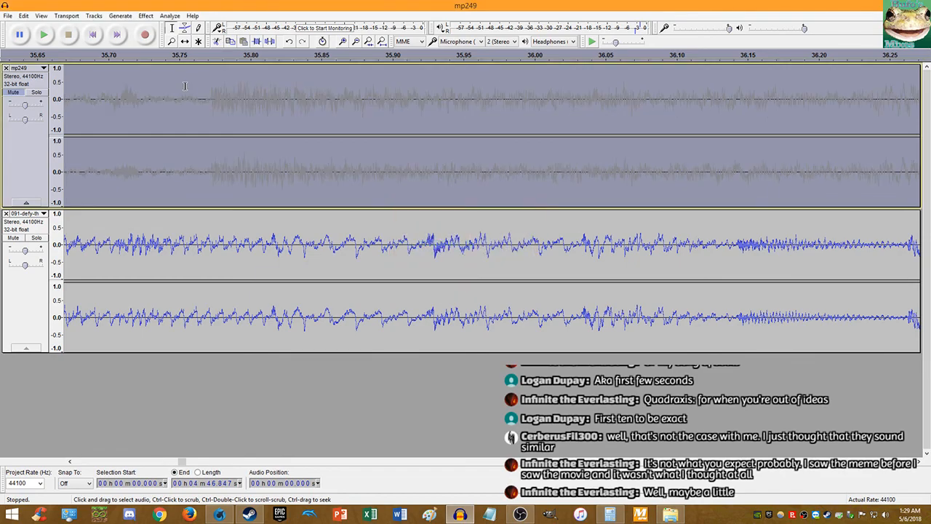
Step: Unmute mp249, play both tracks briefly from the start, and restore mp249's vertical scale to the full -1.0 to 1.0 range
click(54, 88)
key(space)
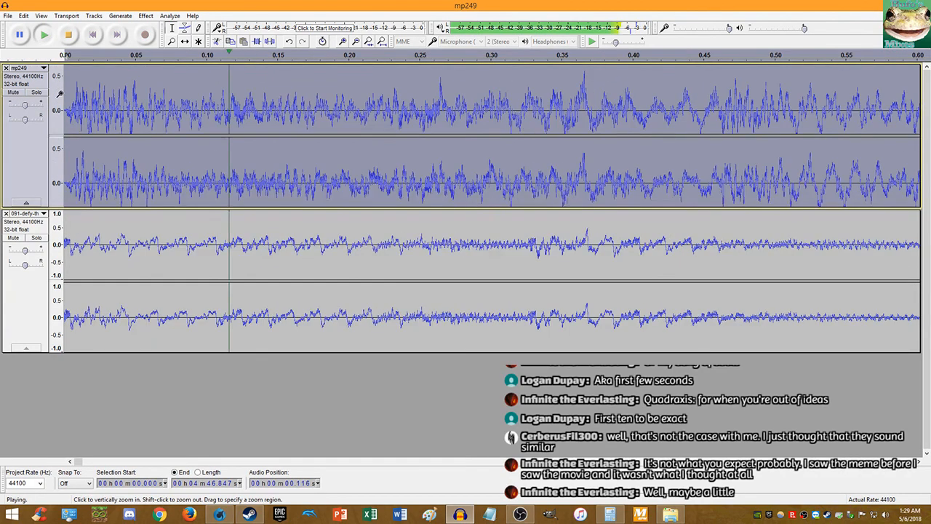
key(space)
scroll(55, 95, down, 4)
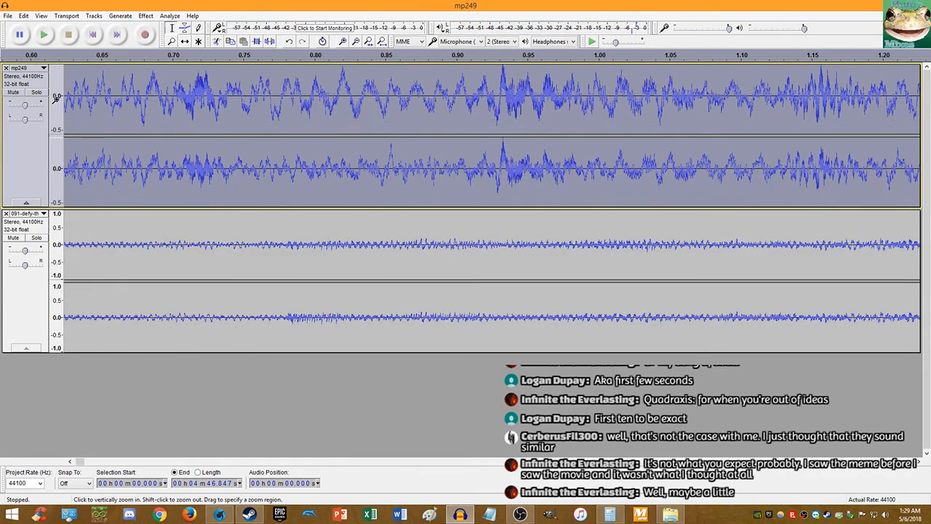
scroll(54, 100, down, 2)
scroll(55, 100, up, 6)
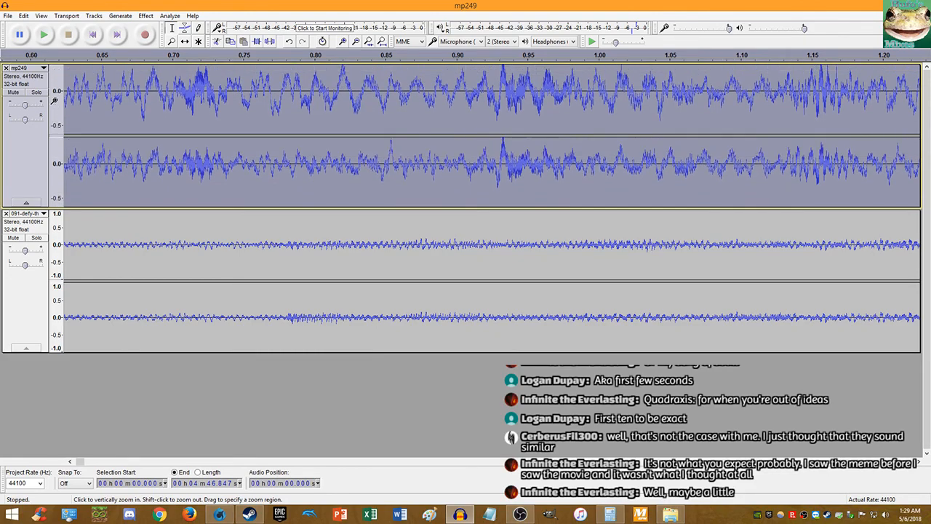
scroll(55, 100, up, 2)
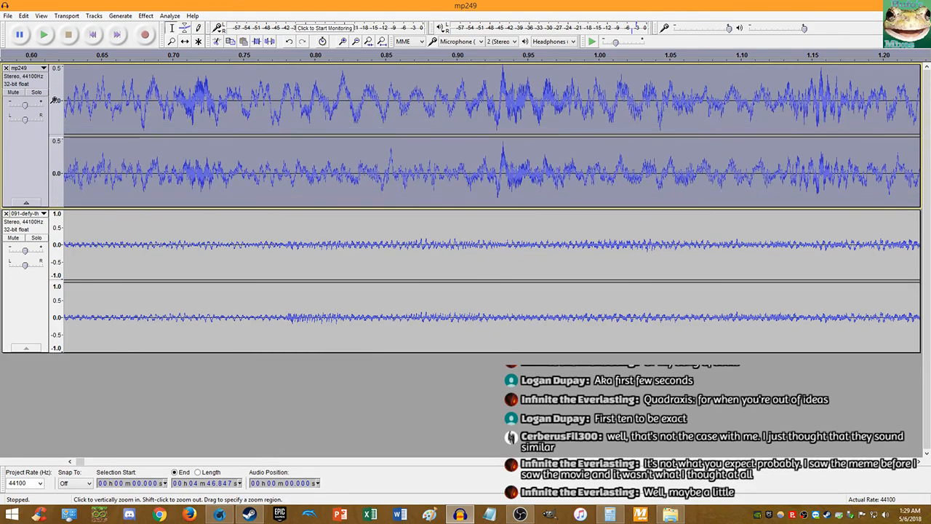
shift+click(54, 100)
scroll(94, 111, down, 7)
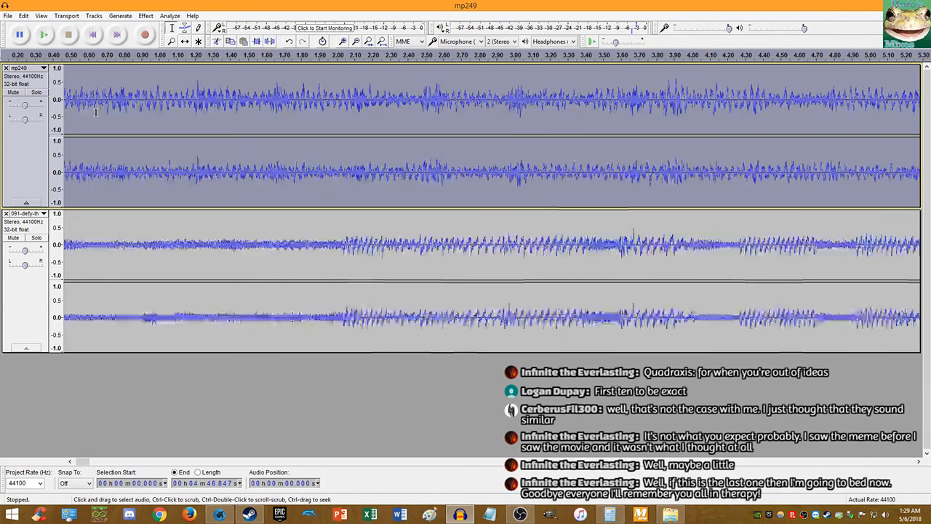
Step: Play both tracks from 28.224 s to about 36 s to compare their beats
scroll(102, 112, down, 1)
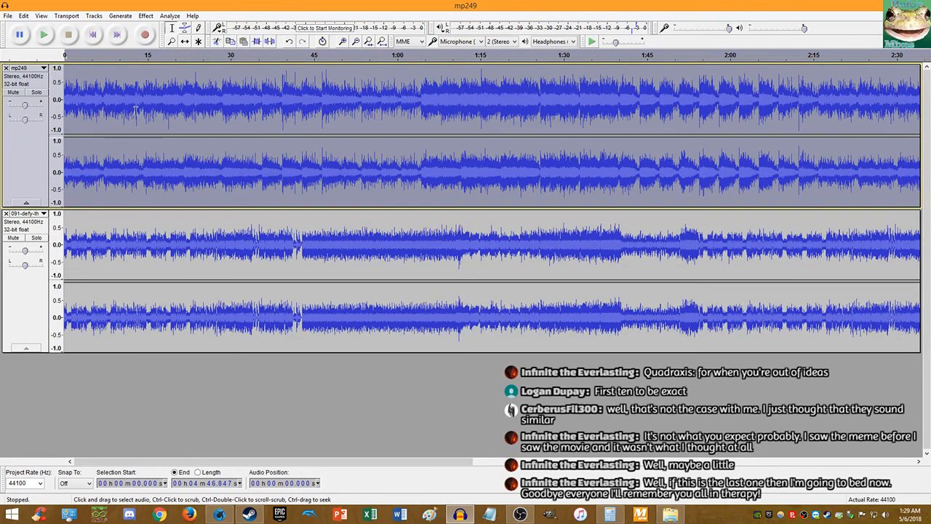
click(273, 185)
key(space)
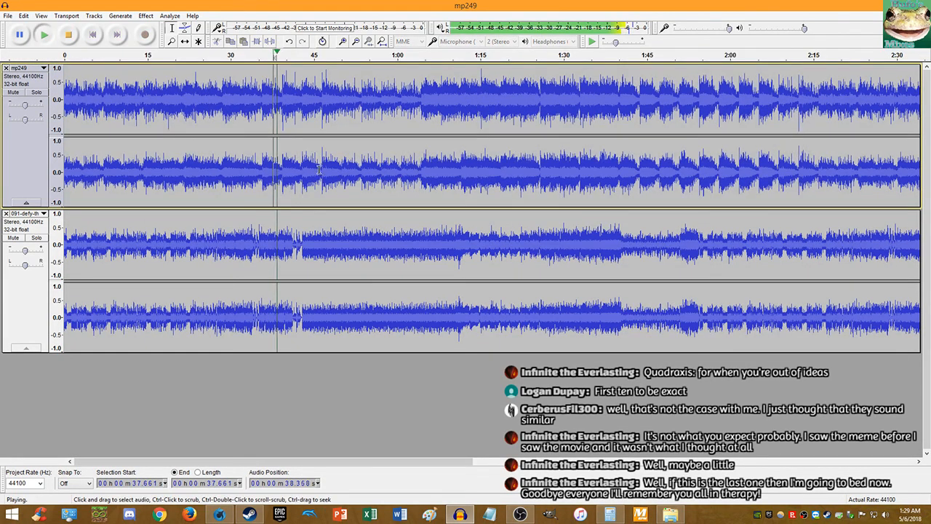
click(221, 168)
click(68, 34)
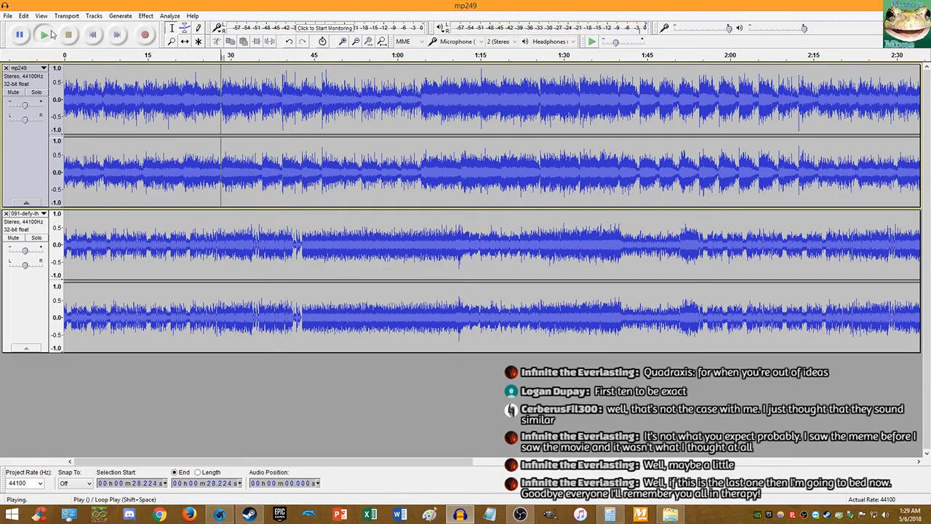
click(44, 34)
scroll(246, 108, up, 3)
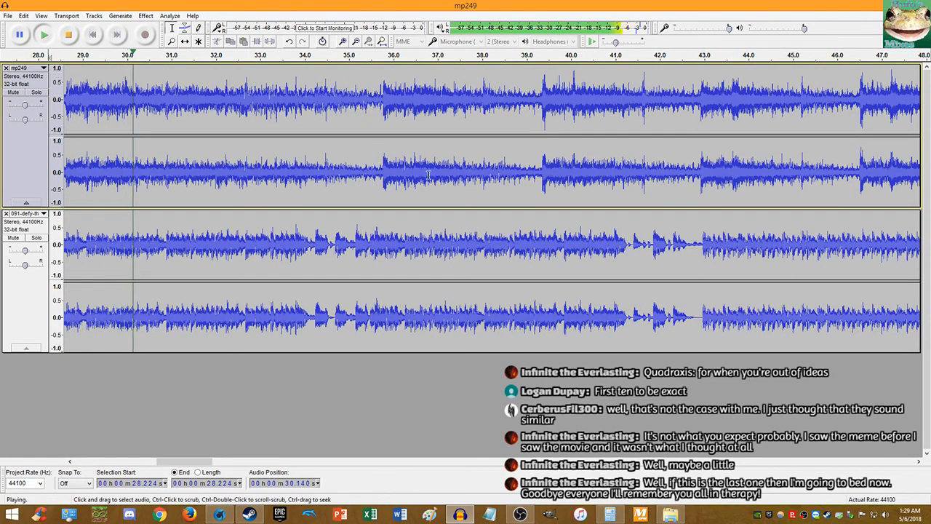
scroll(422, 174, up, 2)
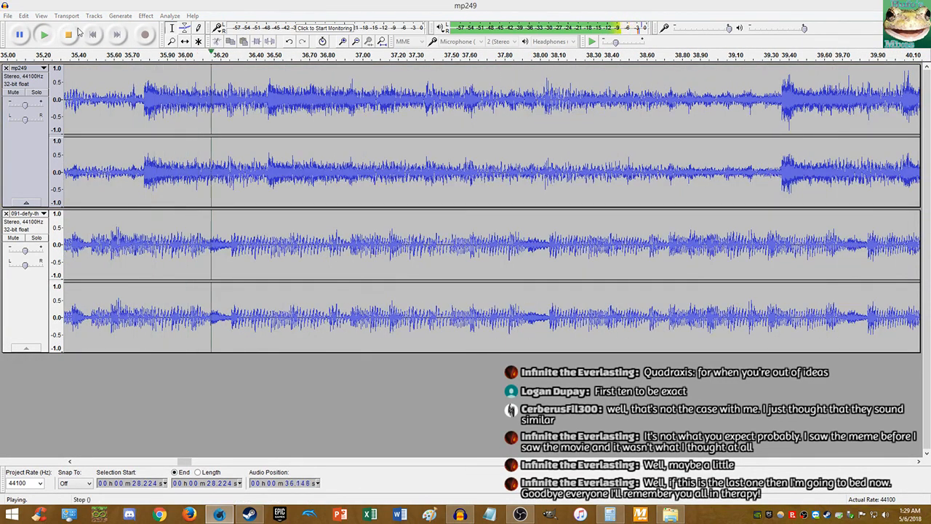
click(70, 37)
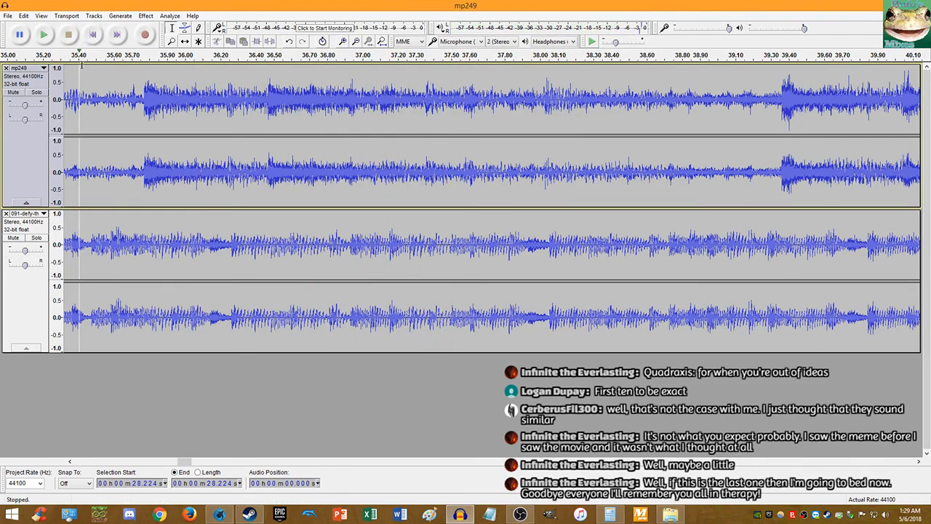
Step: Play both tracks from 35.540 s to beyond 39 s and examine the beat offset between their waveforms near 39.4 s
click(104, 88)
key(space)
scroll(196, 102, up, 2)
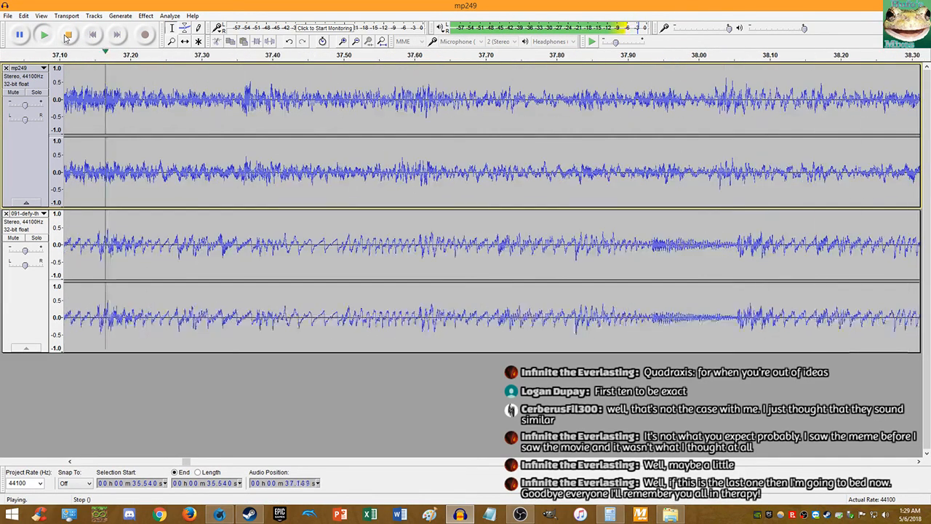
scroll(188, 134, down, 1)
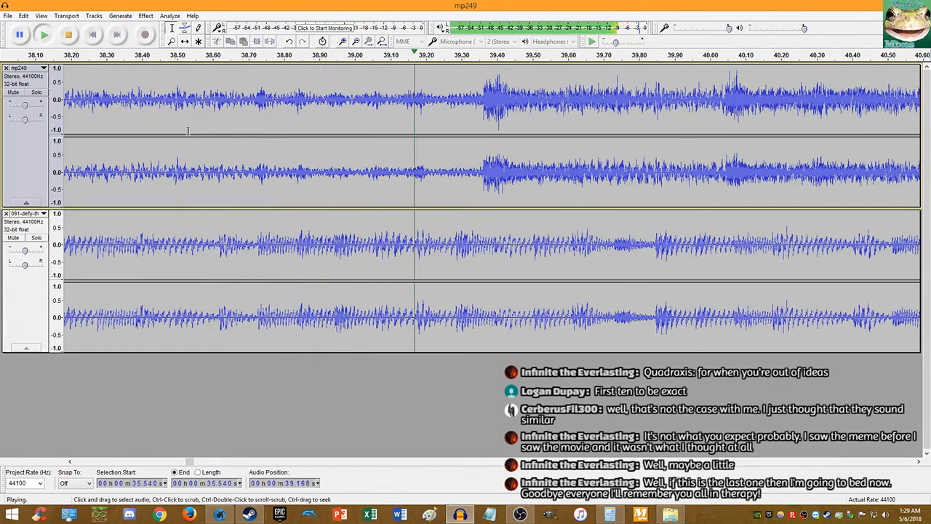
key(space)
scroll(449, 200, up, 1)
scroll(450, 200, up, 2)
Step: Undo mp249's last tempo change and change the tempo of the whole track by 20.65 percent instead
double_click(473, 193)
click(145, 15)
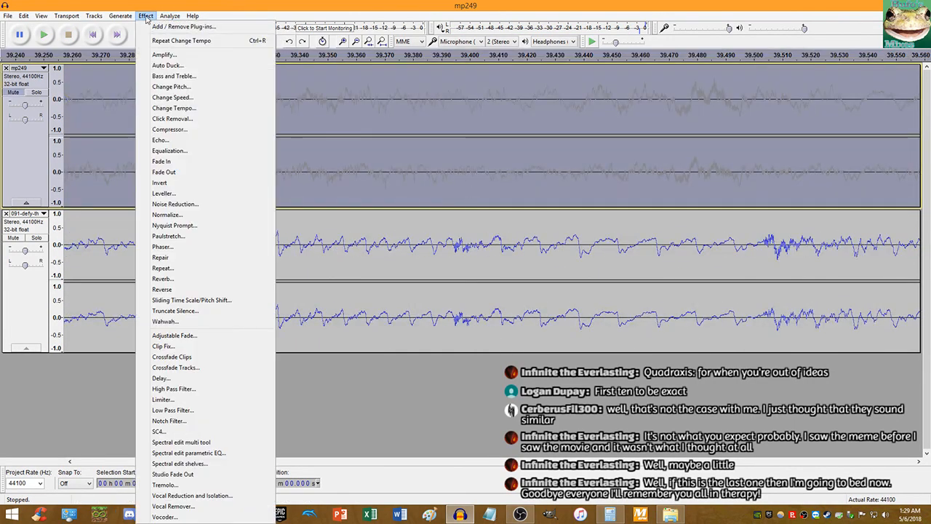
click(192, 107)
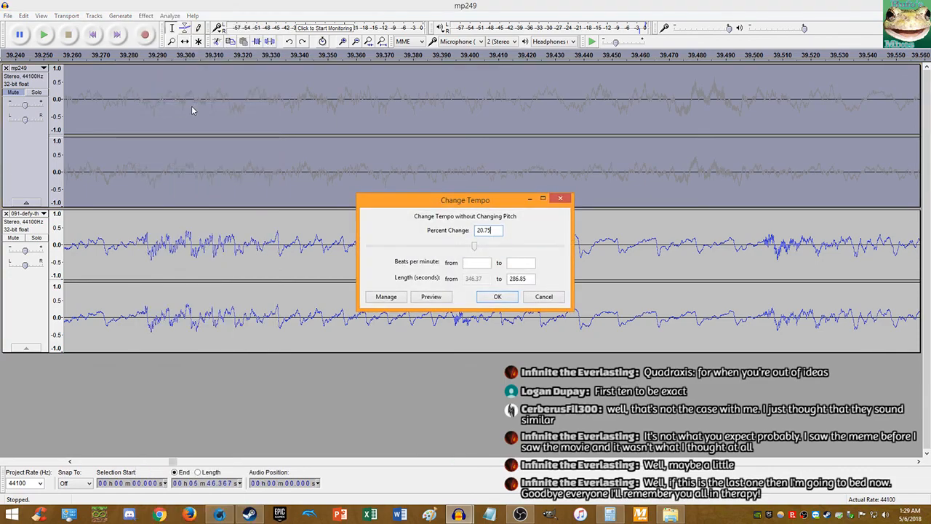
key(Return)
key(ctrl+z)
click(145, 15)
click(187, 108)
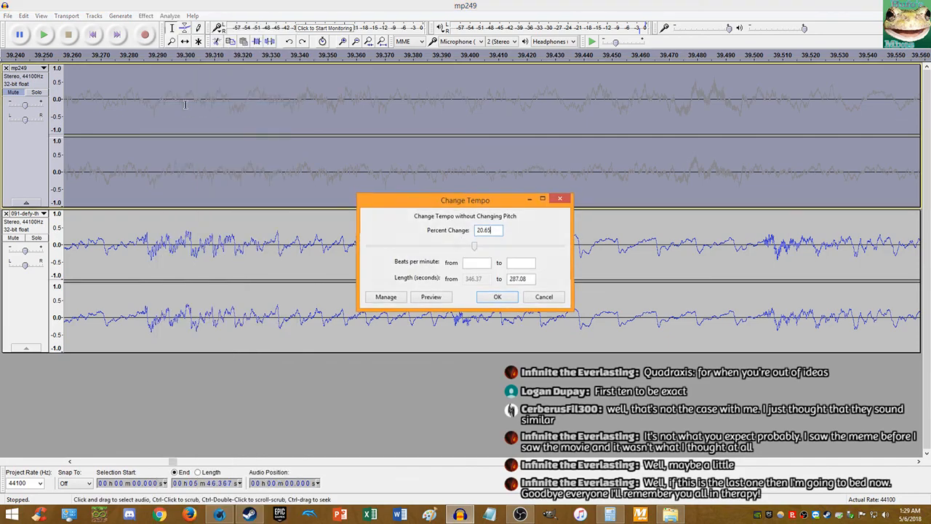
key(Return)
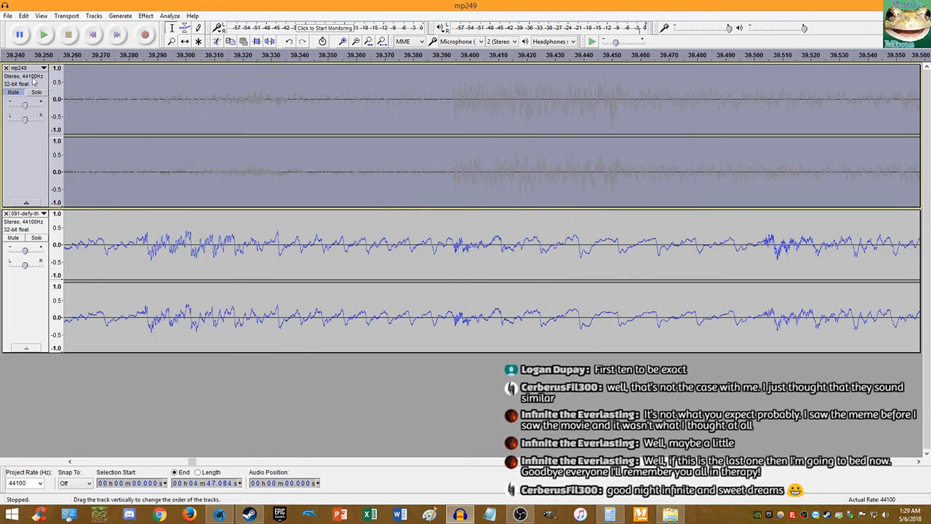
Step: Unmute mp249 and play both tracks from 39.273 s to about 52 s to check their beat alignment
click(19, 93)
click(110, 109)
key(space)
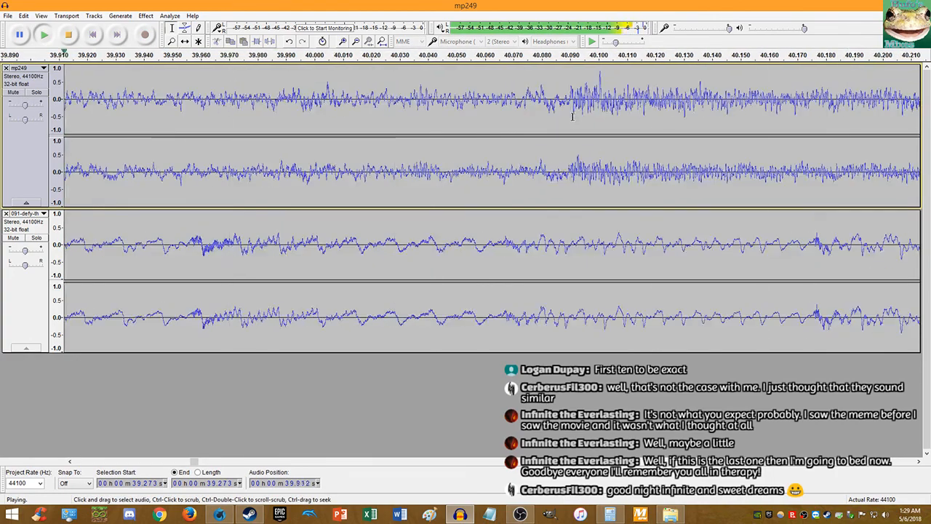
scroll(548, 135, down, 4)
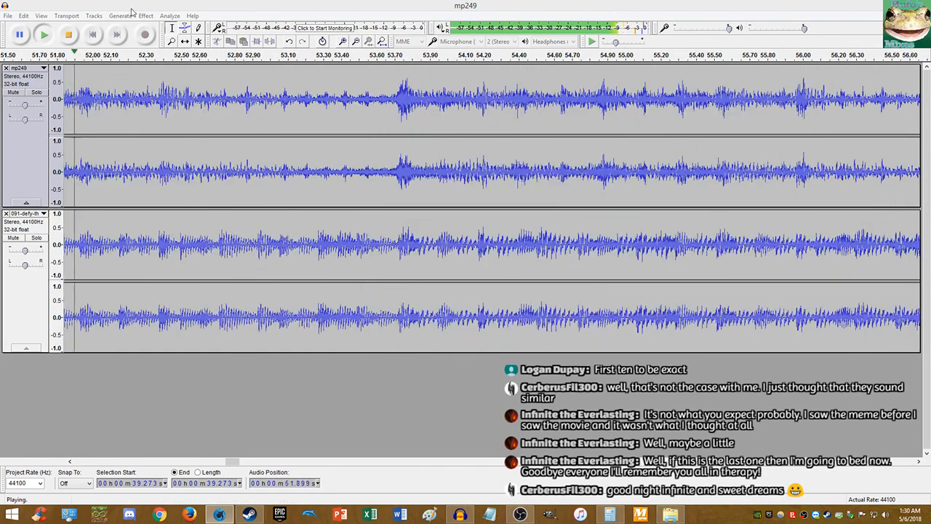
click(66, 33)
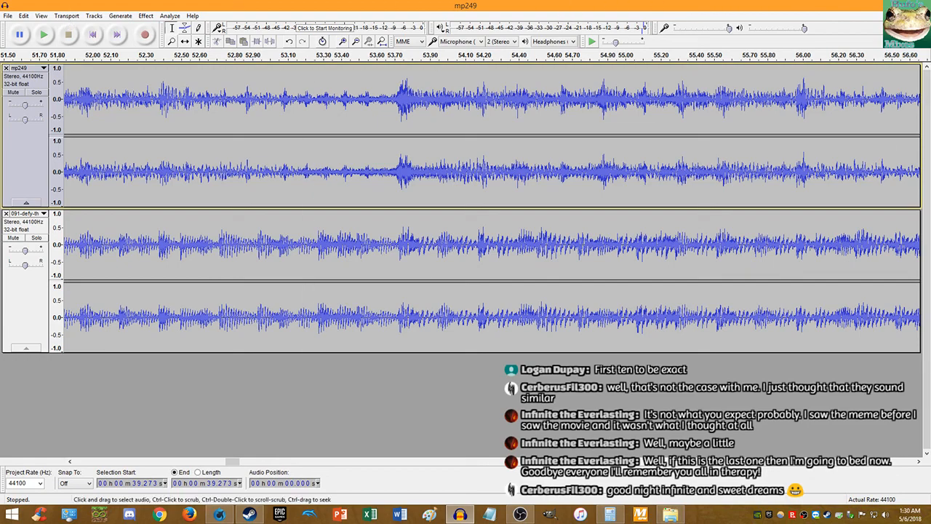
Step: Play both tracks from 53.701 s to beyond 1:30 to check the alignment through the middle section
key(alt+Tab)
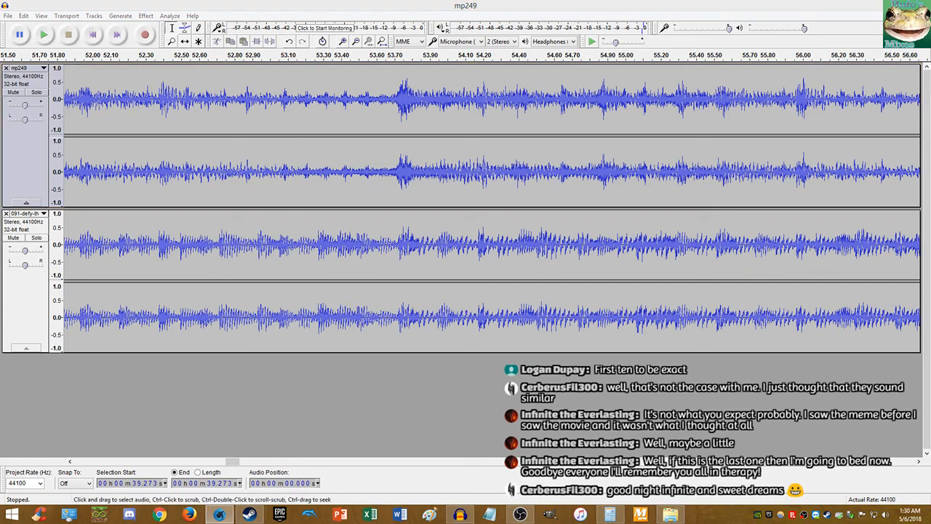
click(395, 93)
key(space)
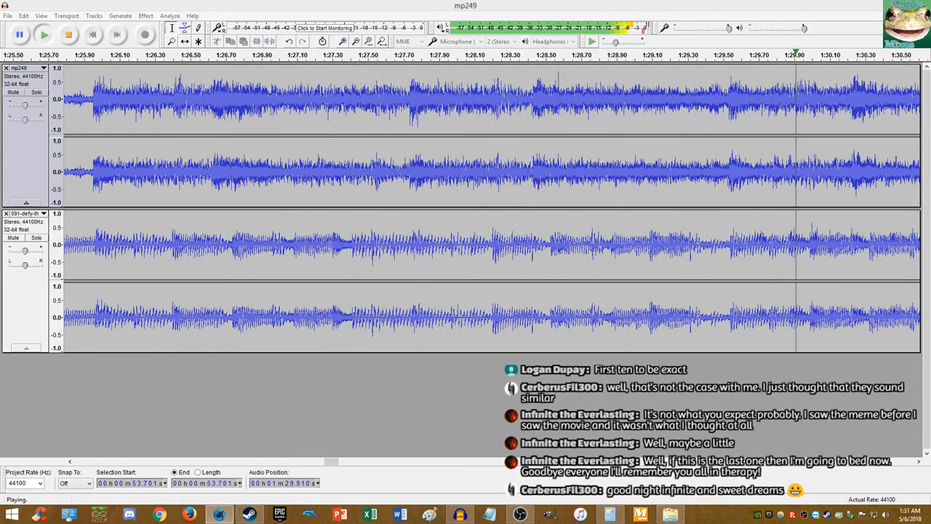
Step: Switch to the Steam chat, open the YouTube link in the closing-song message, and stop the Audacity playback
click(260, 513)
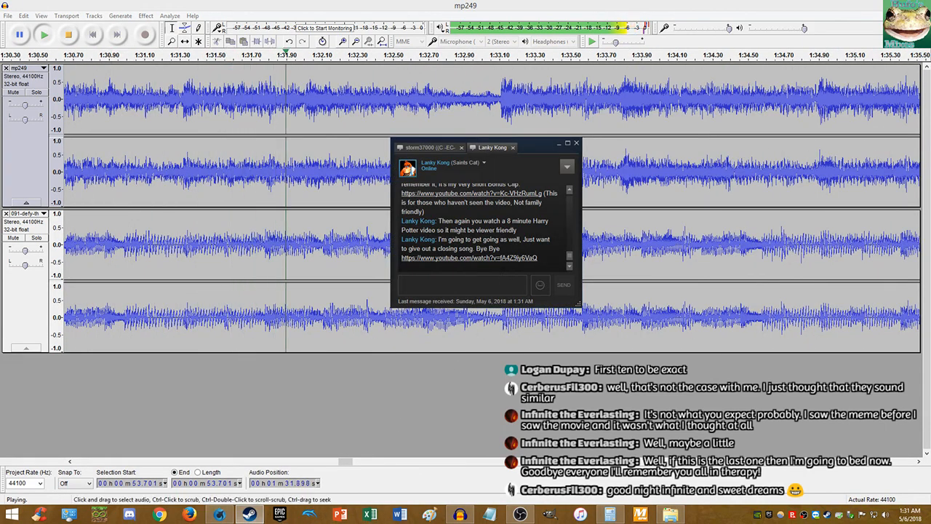
drag(448, 238, 501, 249)
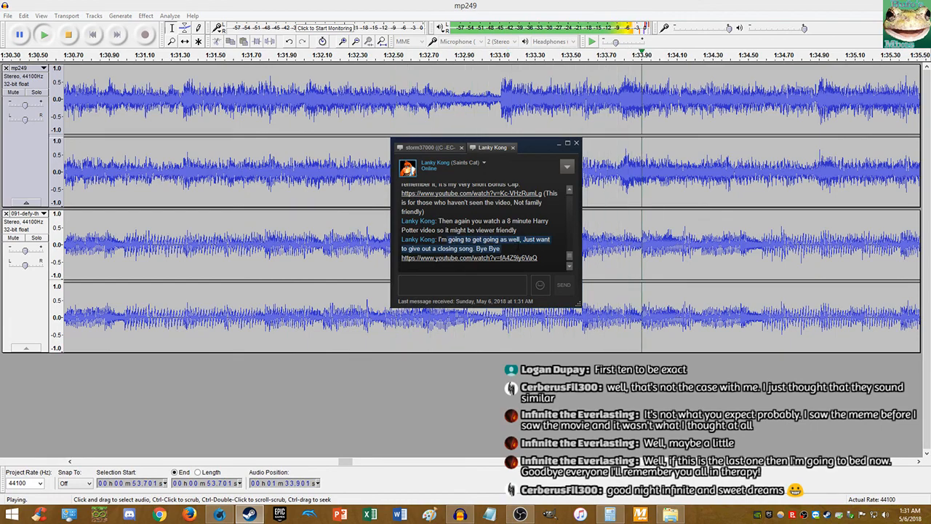
click(498, 259)
click(132, 109)
click(110, 72)
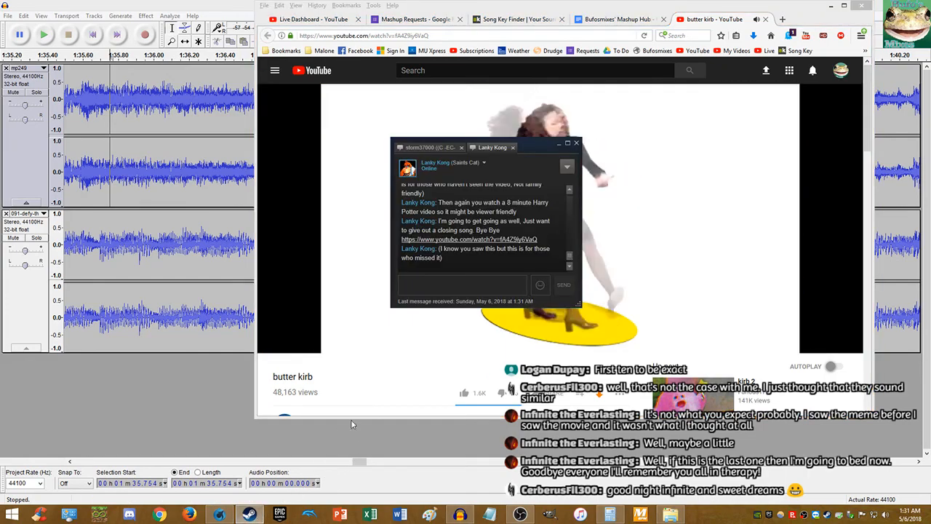
Step: Watch the butter kirb video in the browser, close its tab, and return to the maximized Audacity window
click(544, 7)
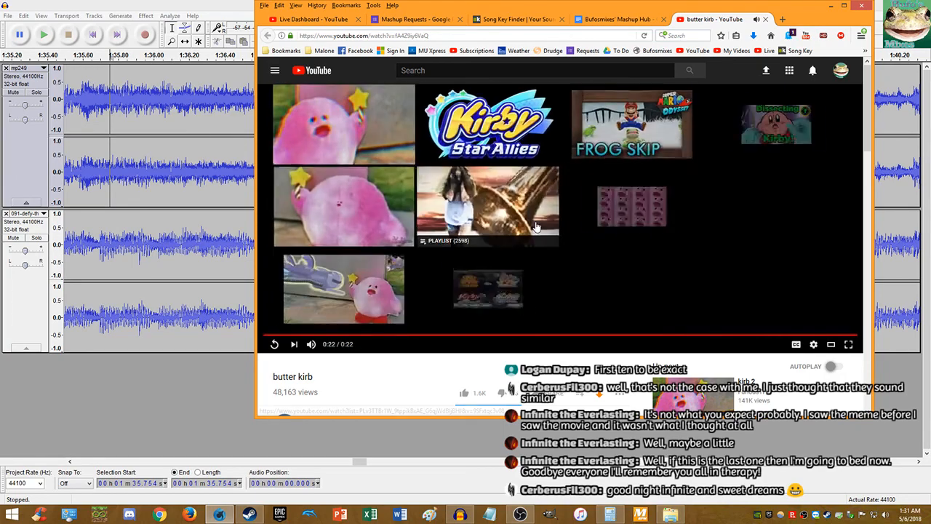
middle_click(730, 22)
drag(730, 22, 930, 122)
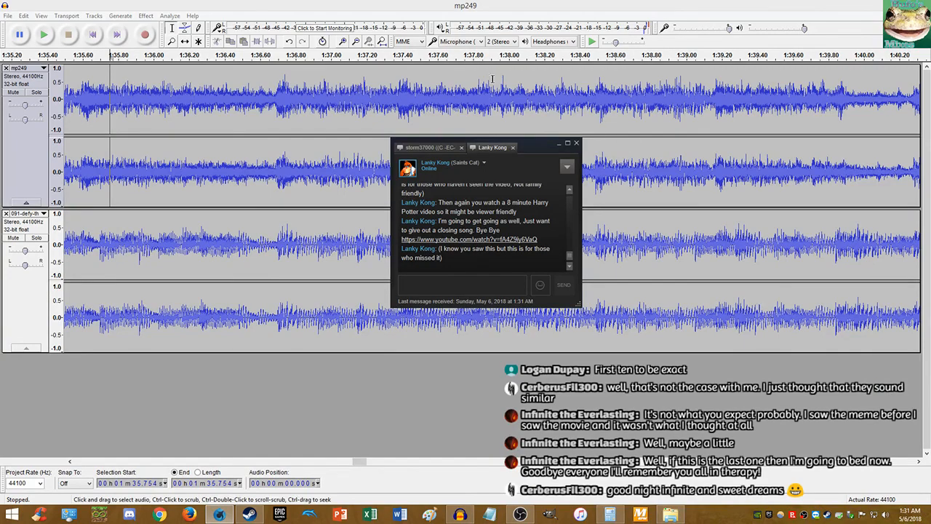
double_click(516, 6)
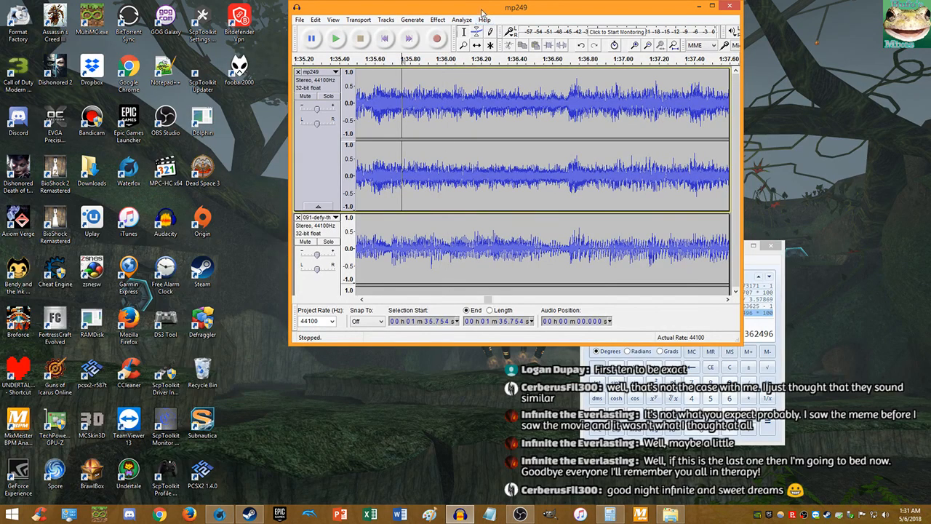
double_click(480, 10)
Step: Play both tracks from 1:35.754 to beyond 1:49 and examine how their beats line up
key(space)
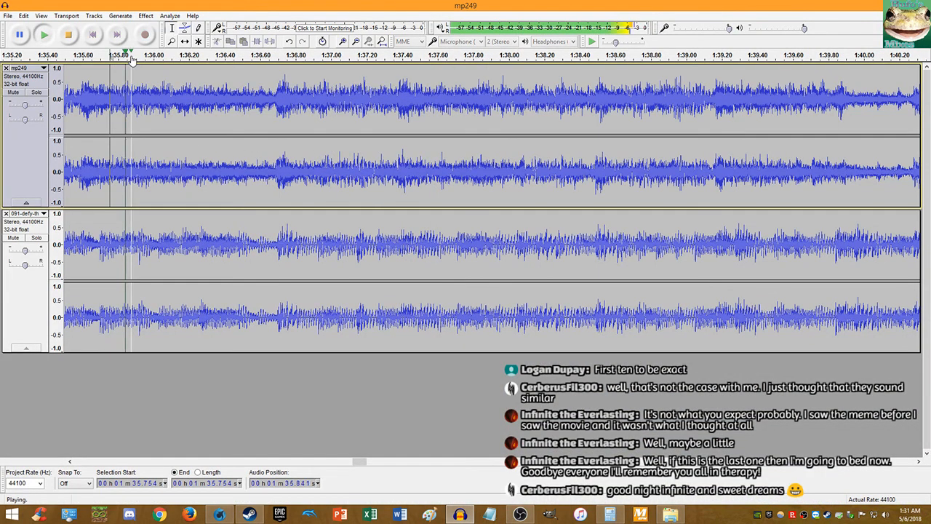
ctrl+scroll(344, 168, down, 1)
ctrl+scroll(345, 167, down, 5)
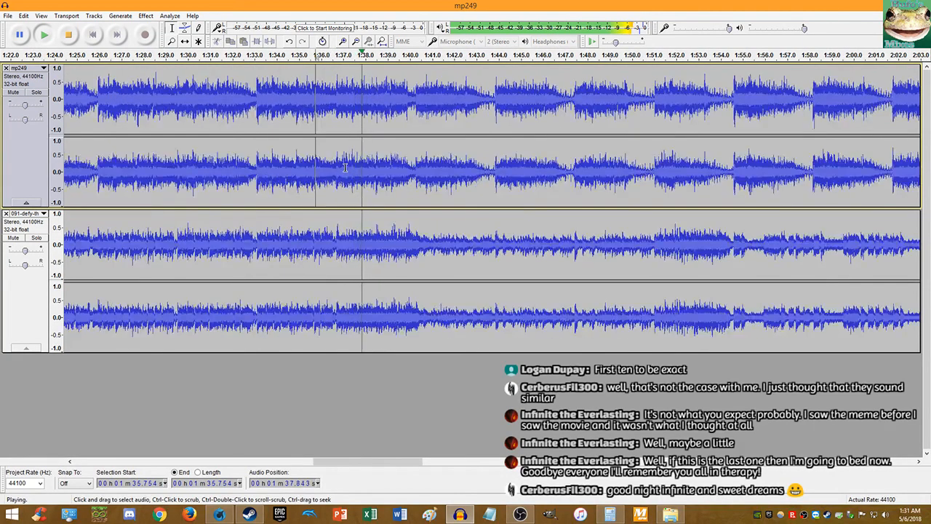
ctrl+scroll(359, 157, up, 5)
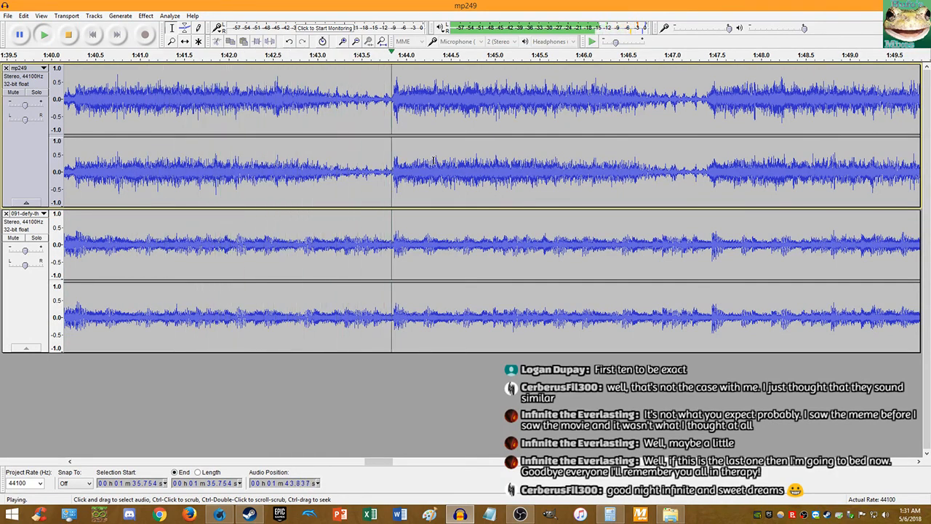
ctrl+scroll(761, 198, up, 3)
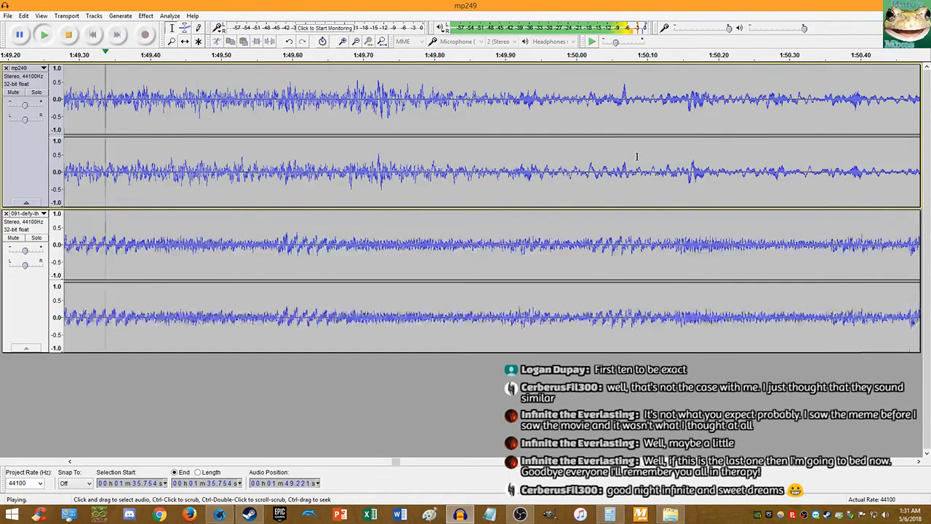
click(68, 35)
Step: Play both tracks from 1:51.027 to beyond 1:58 and examine how the beats line up
click(419, 172)
key(space)
ctrl+scroll(429, 172, down, 3)
ctrl+scroll(430, 172, down, 2)
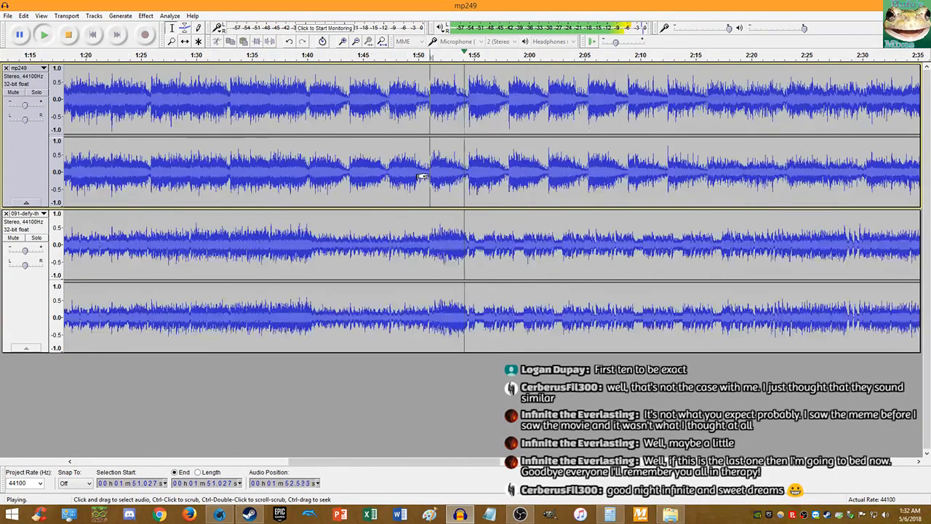
ctrl+scroll(558, 187, down, 2)
scroll(558, 187, down, 2)
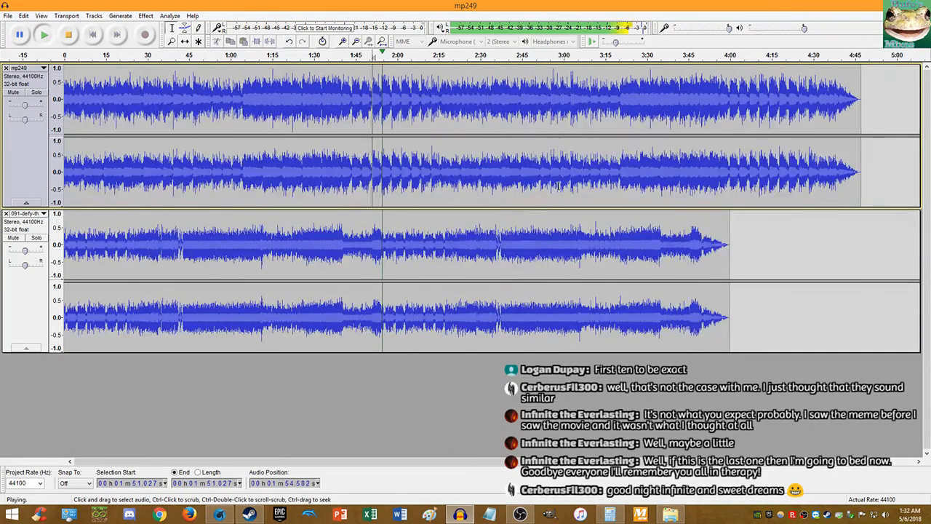
ctrl+scroll(532, 176, up, 6)
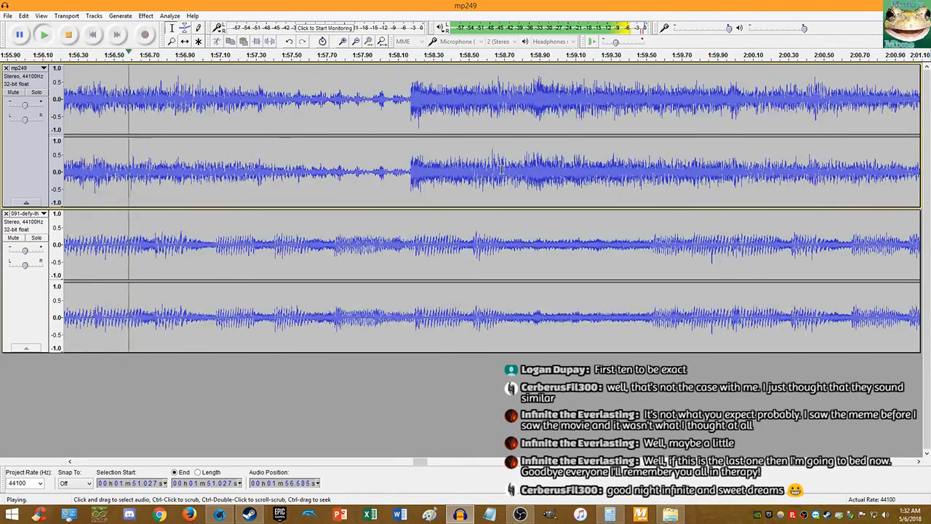
ctrl+scroll(399, 149, up, 1)
key(space)
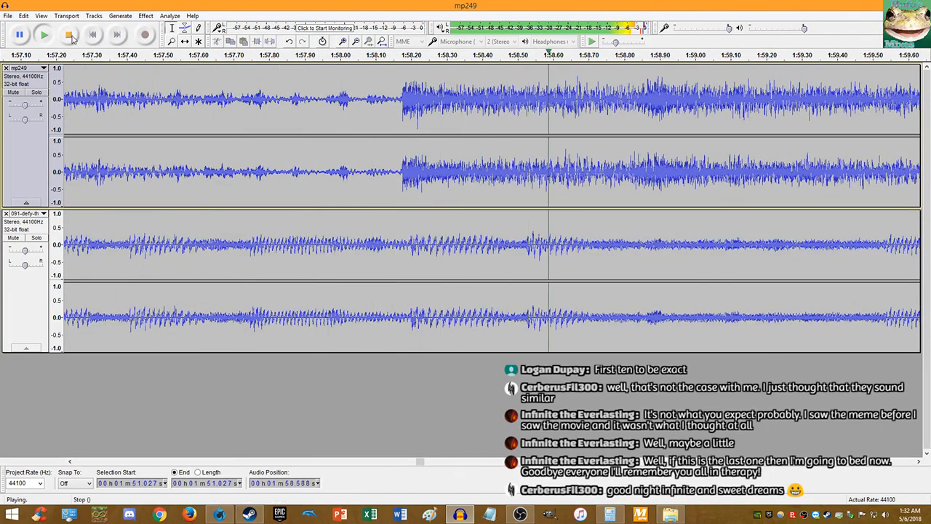
Step: Revert mp249's last tempo change, try Change Tempo at 20.65% on the whole track, and undo it
ctrl+scroll(390, 143, up, 2)
double_click(401, 141)
click(145, 15)
click(191, 108)
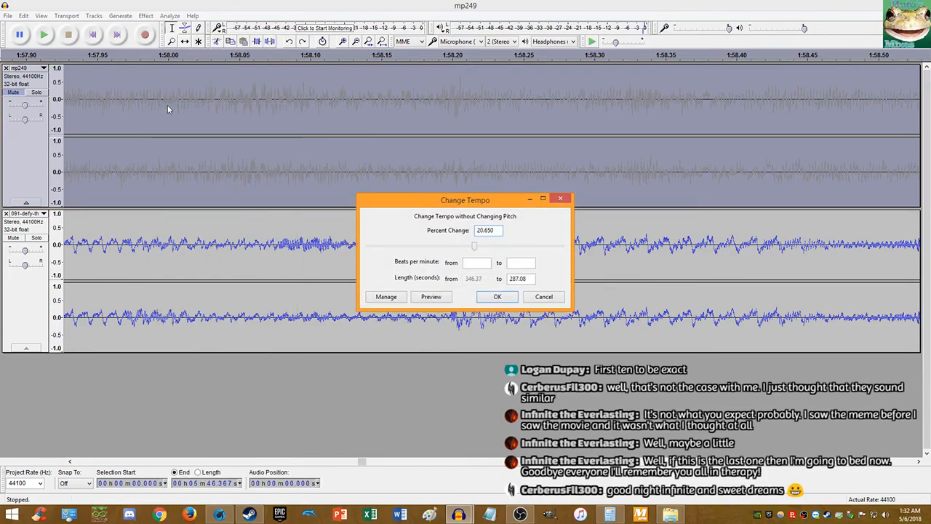
key(Return)
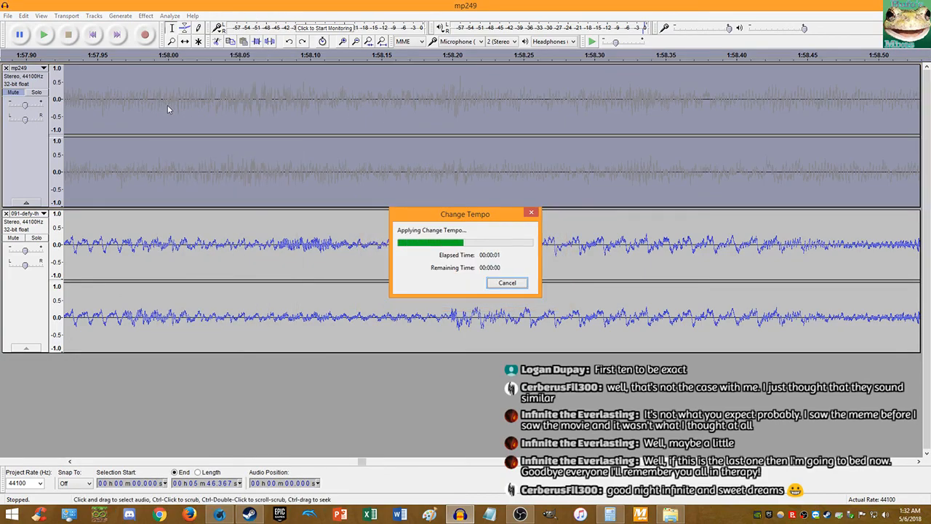
key(ctrl+z)
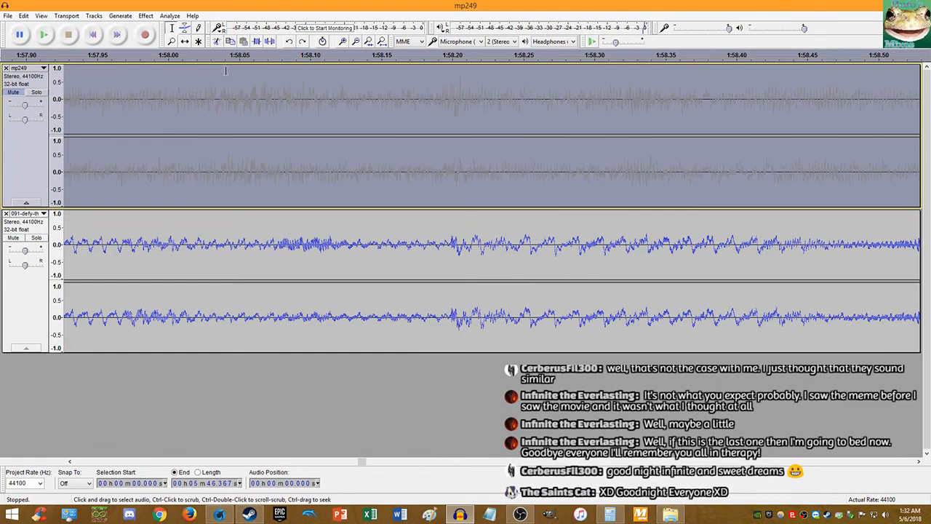
Step: Apply Change Tempo at 20.62% to the whole mp249 track and compare the beat onsets near 1:58.2
click(145, 16)
click(178, 110)
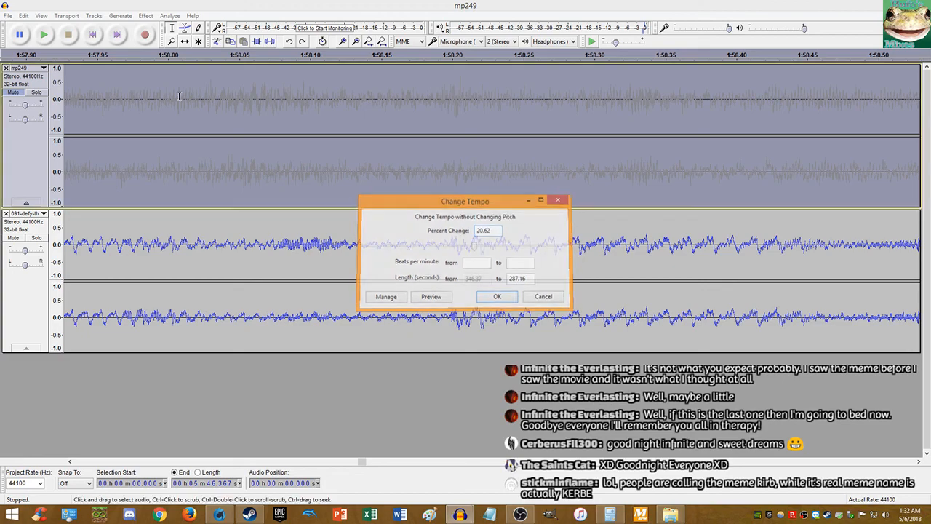
key(Return)
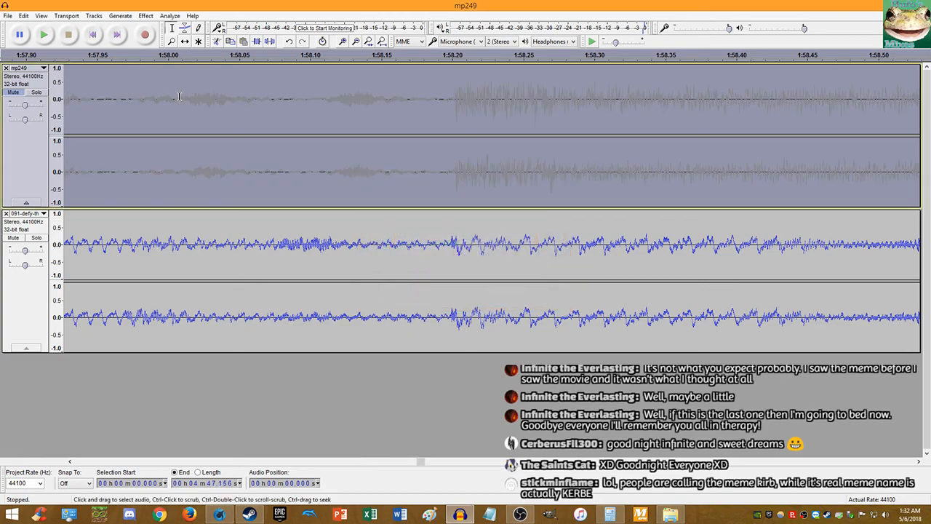
scroll(461, 183, up, 3)
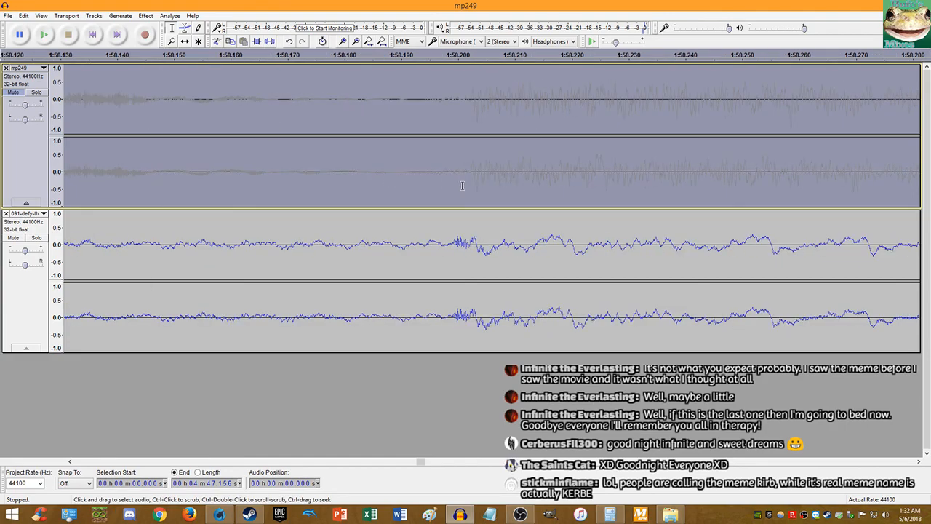
Step: Unmute mp249 and play both tracks from 1:58.199 to about 2:16 to check the alignment
click(439, 183)
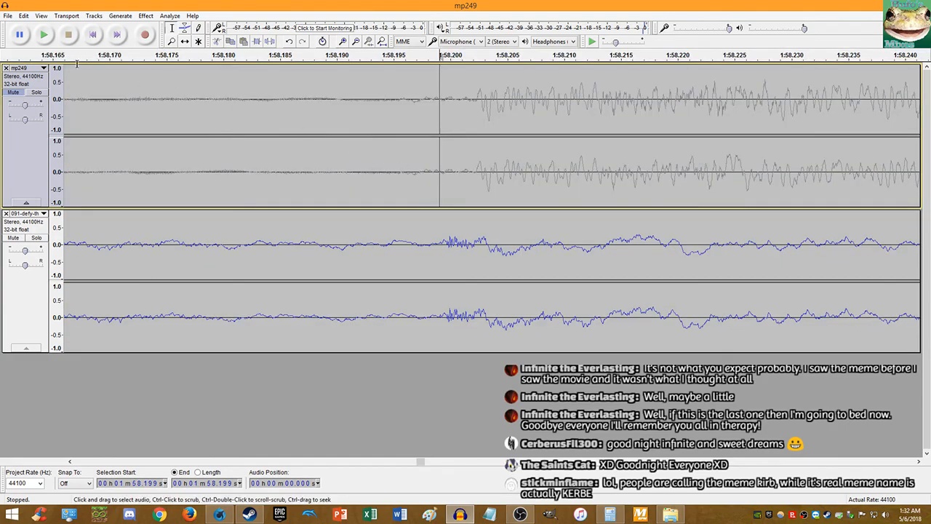
click(13, 92)
key(space)
scroll(242, 159, down, 4)
scroll(243, 159, down, 4)
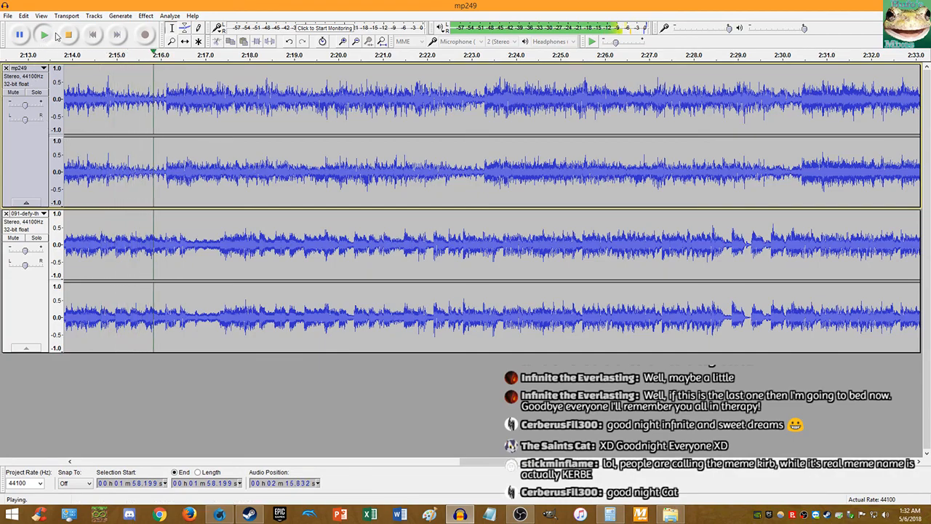
click(67, 36)
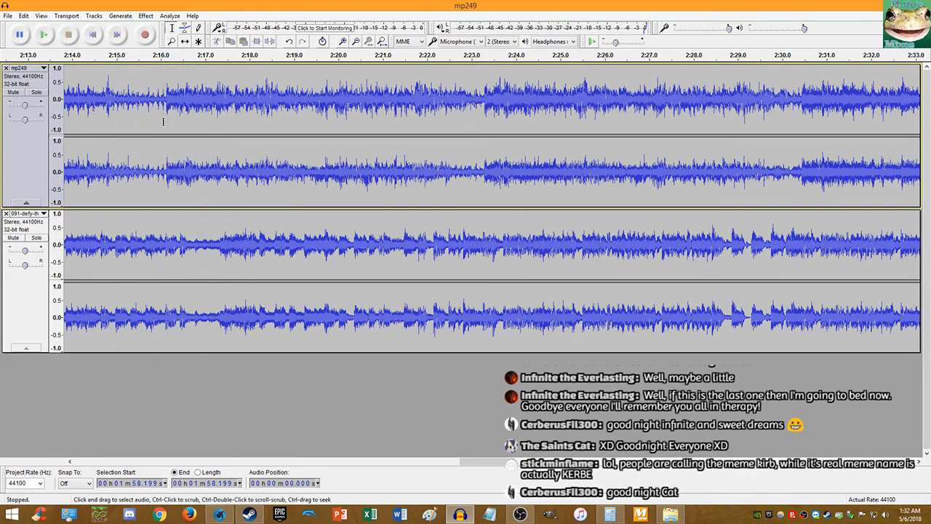
Step: Undo the 20.62% tempo change, apply Change Tempo at 20.63% to mp249, and compare the onsets near 2:16.1
ctrl+scroll(168, 172, up, 5)
ctrl+scroll(168, 173, up, 2)
double_click(138, 169)
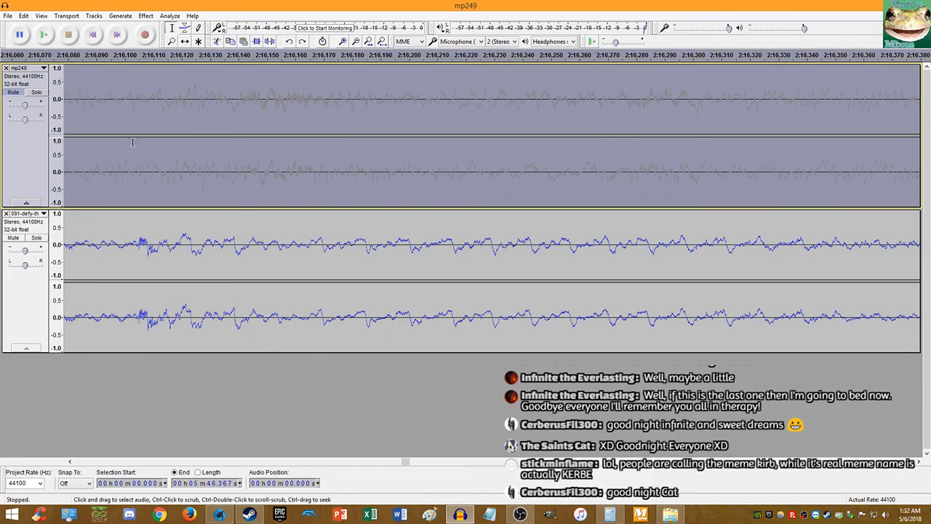
click(146, 16)
click(207, 107)
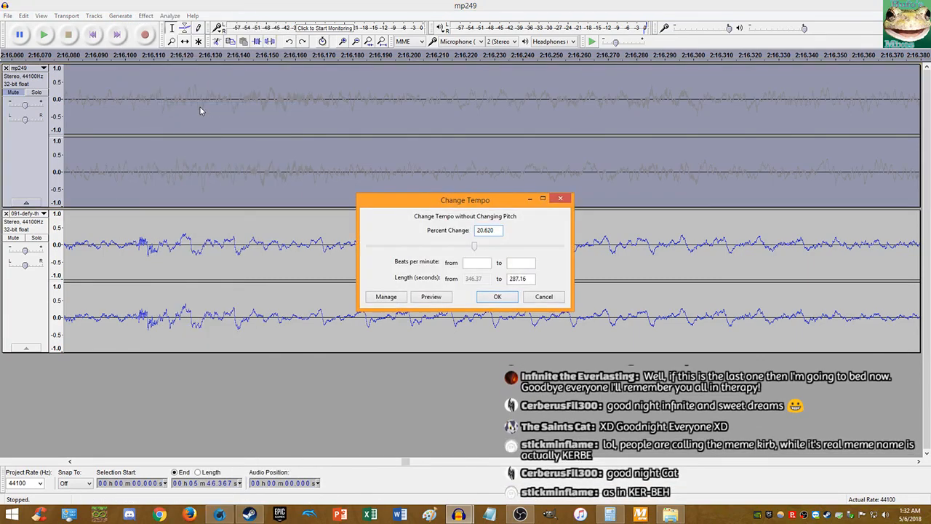
key(Return)
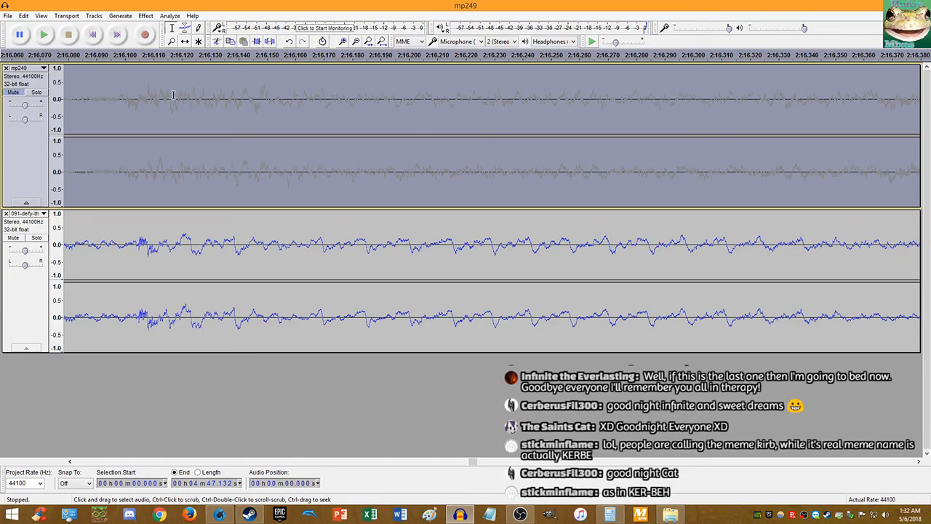
scroll(118, 102, up, 1)
scroll(118, 103, up, 1)
Step: Undo the 20.63% tempo change and reapply Change Tempo to mp249 for a track length of 4:47.144
click(146, 16)
click(191, 107)
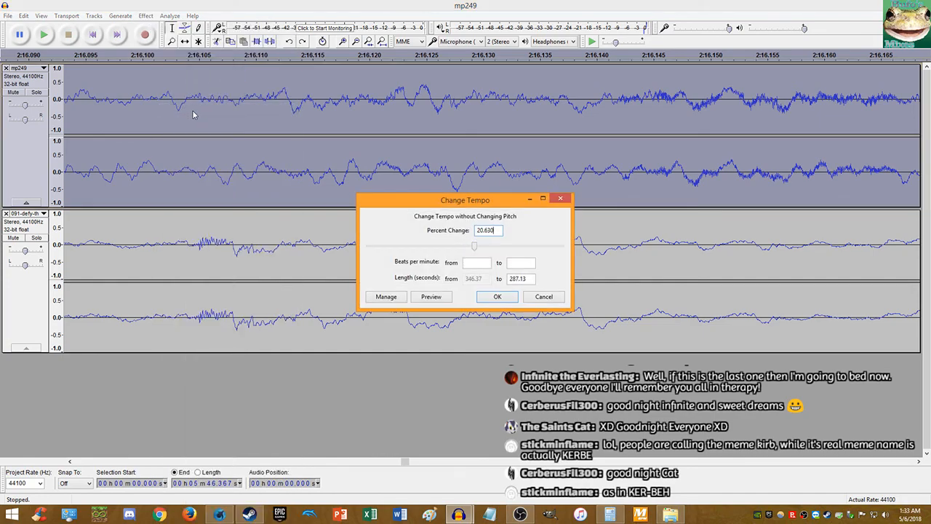
key(Return)
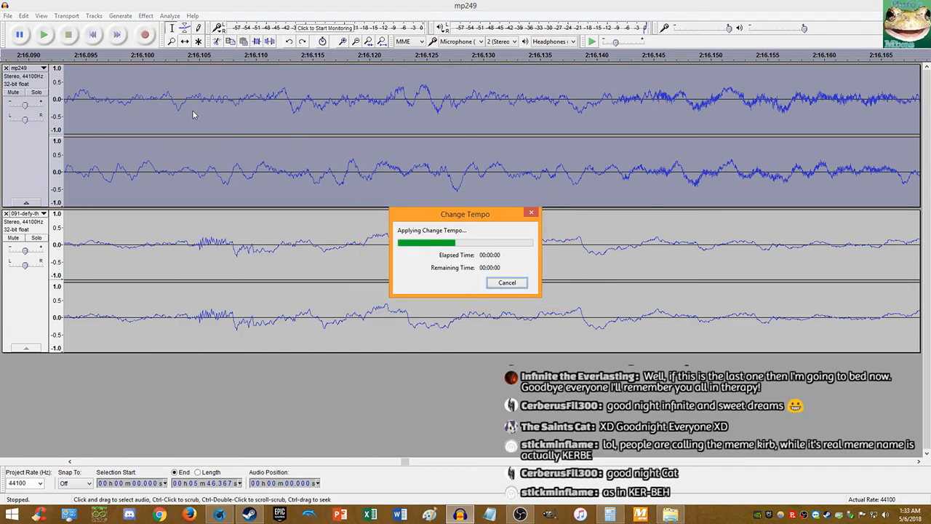
scroll(195, 245, up, 8)
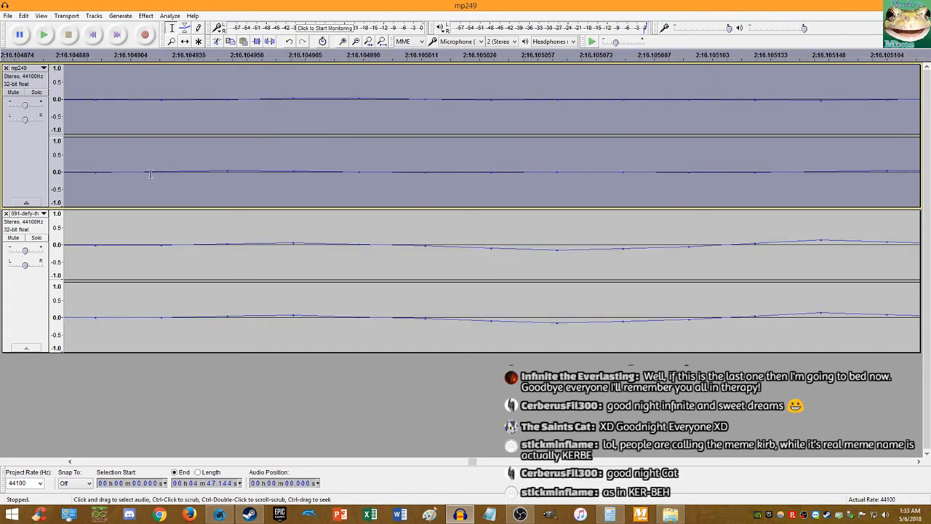
Step: Split both tracks at 2:16.105 and delete everything after that point
click(163, 249)
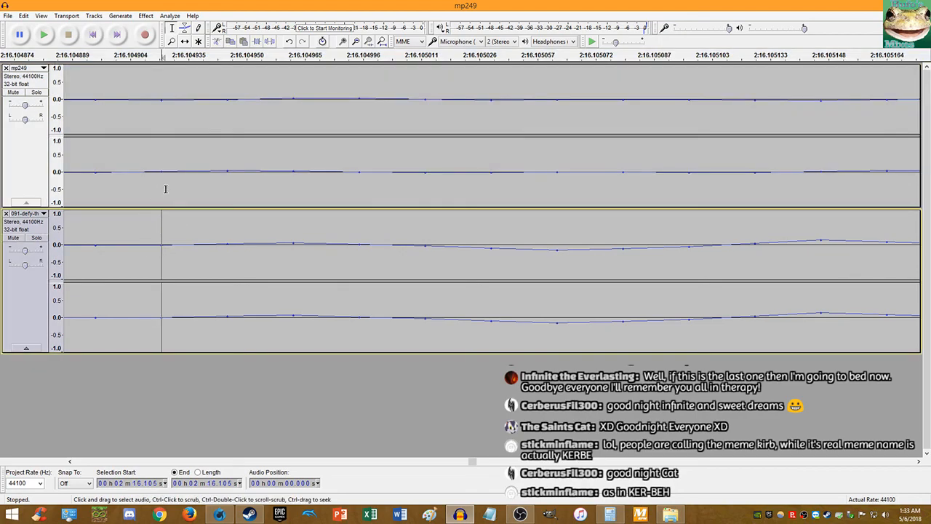
key(ctrl+i)
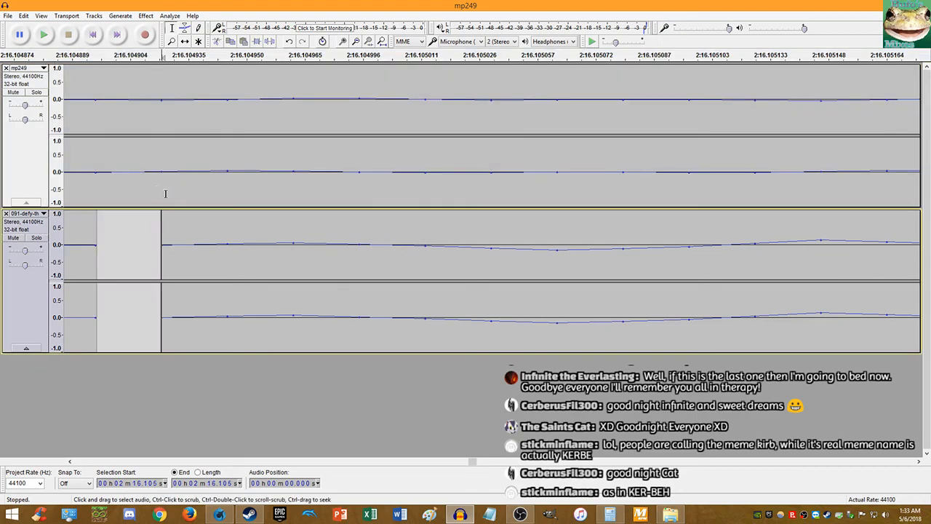
click(165, 196)
click(161, 197)
key(ctrl+i)
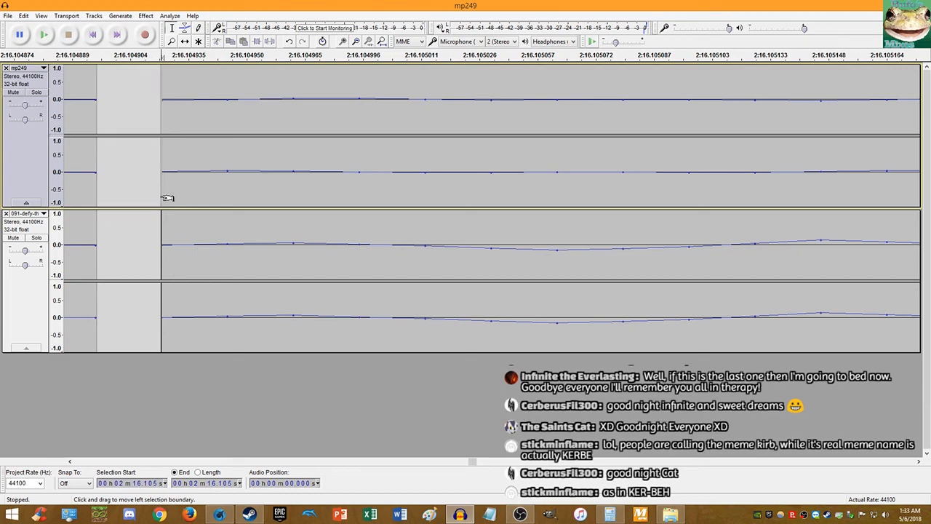
scroll(162, 201, down, 20)
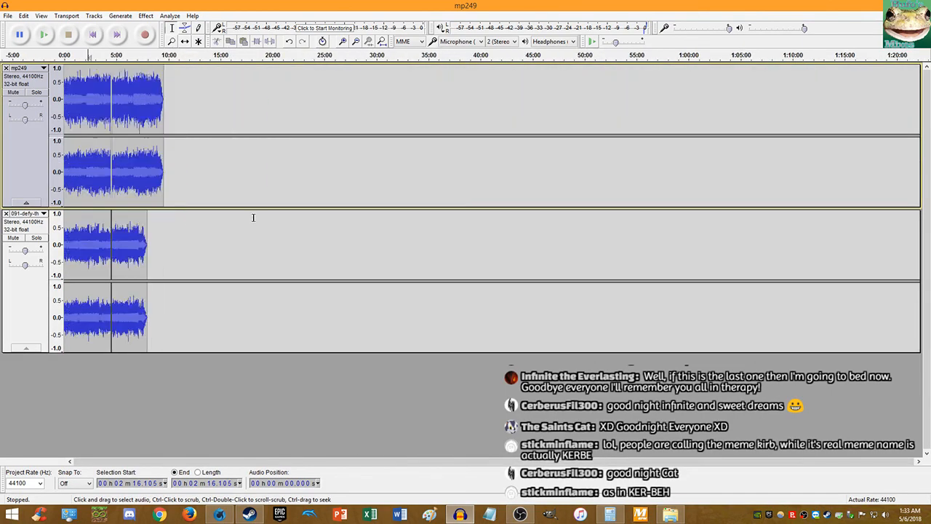
shift+click(157, 226)
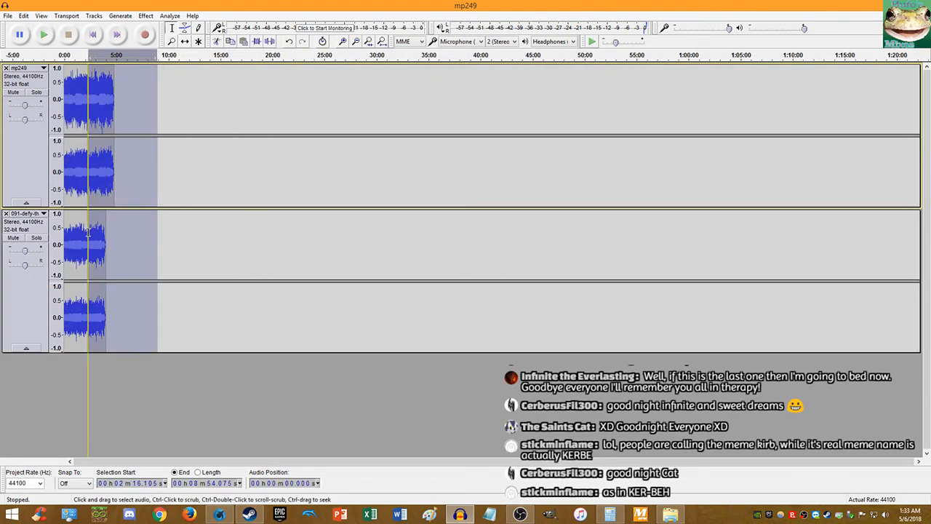
key(Delete)
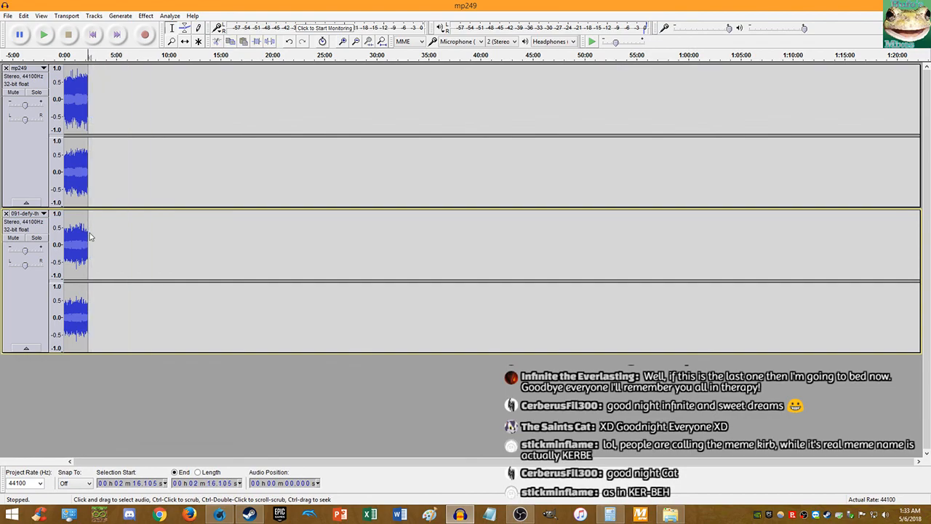
Step: Copy the whole trimmed mp249 track and paste the copy at its end, at 2:16.105
click(382, 42)
double_click(267, 111)
key(Right)
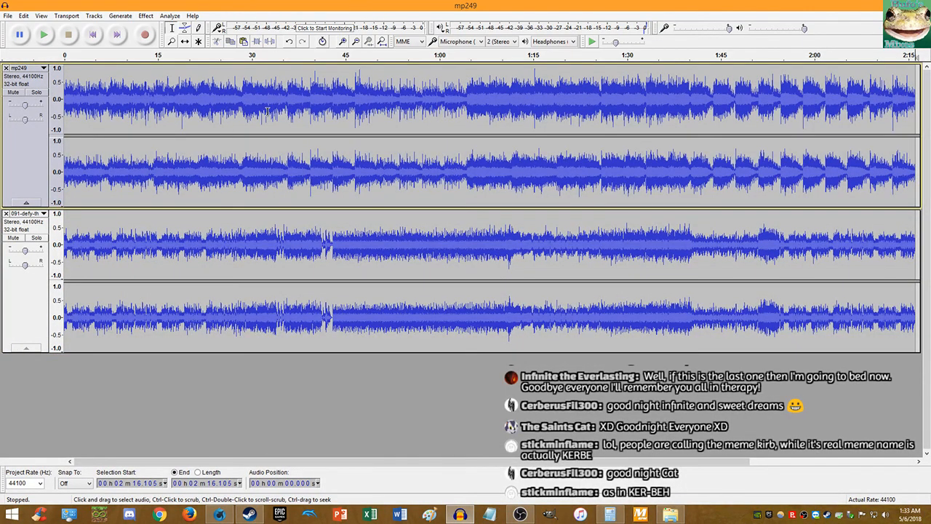
key(ctrl+v)
Step: Copy the trimmed Defy The Legends track and paste it twice in sequence, at 2:16.105 and 4:32.210
double_click(307, 262)
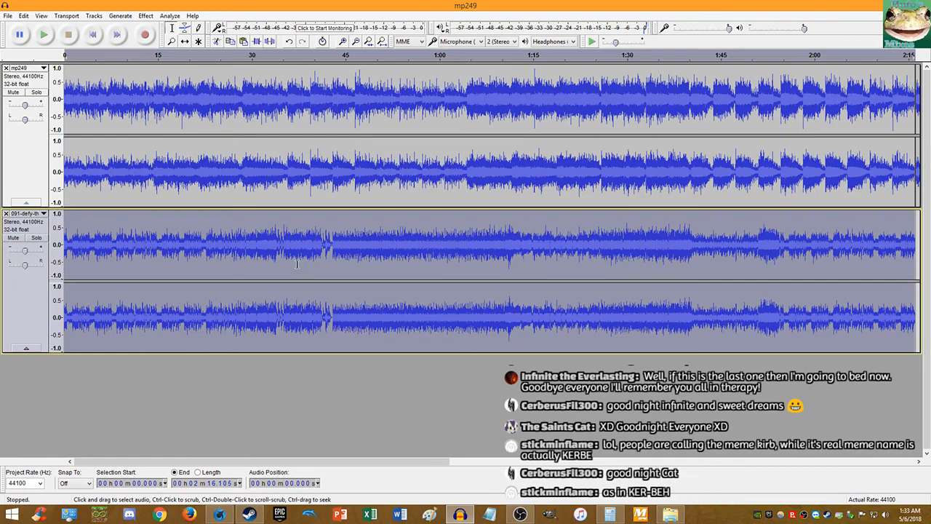
key(End)
click(381, 42)
click(490, 222)
key(ctrl+v)
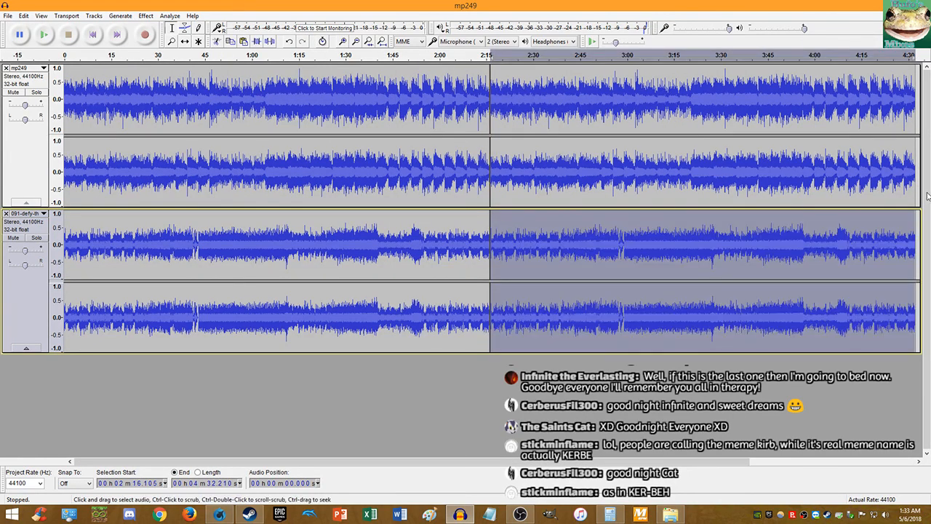
key(End)
key(ctrl+v)
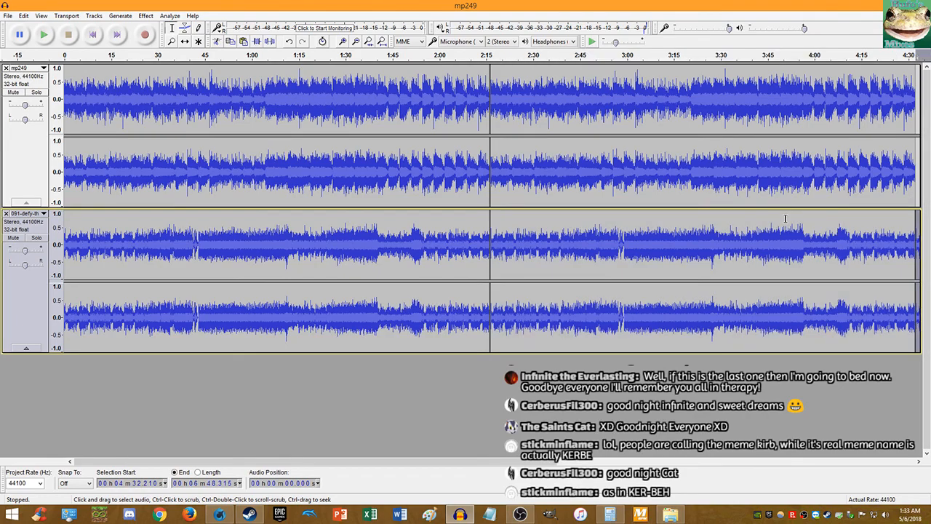
Step: Copy the mp249 loop section and paste it as a third repetition at 4:32.210
double_click(748, 178)
key(End)
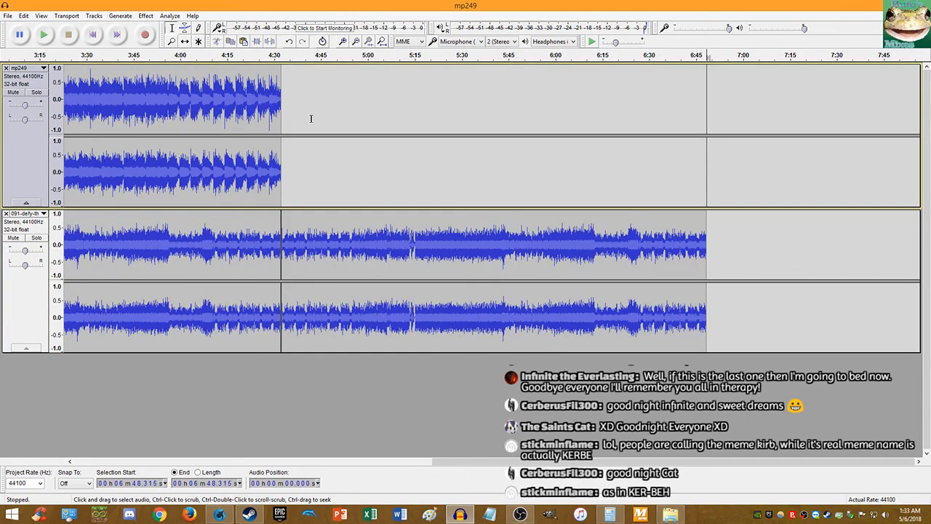
click(285, 152)
key(ctrl+v)
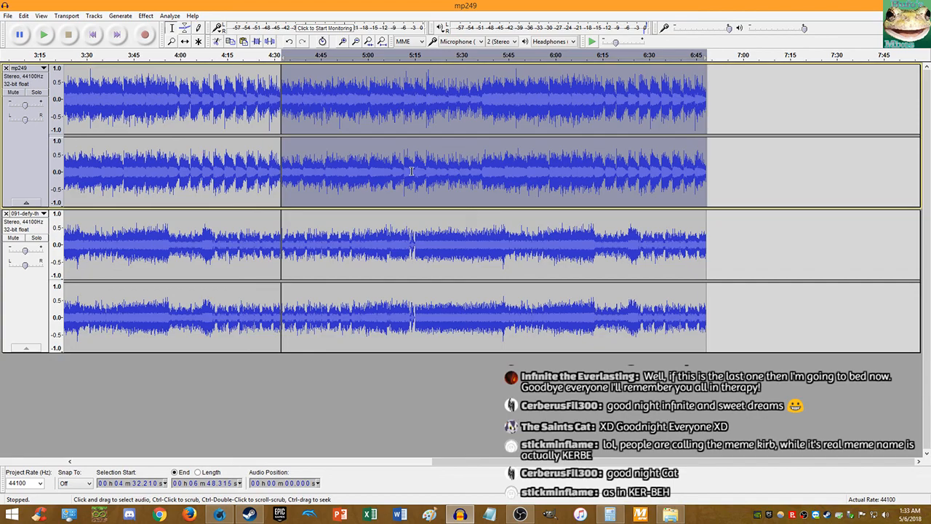
Step: Play both tracks from 4:32.210 to about 4:39 to find a suitable end point in the third repetition
key(space)
scroll(292, 172, up, 6)
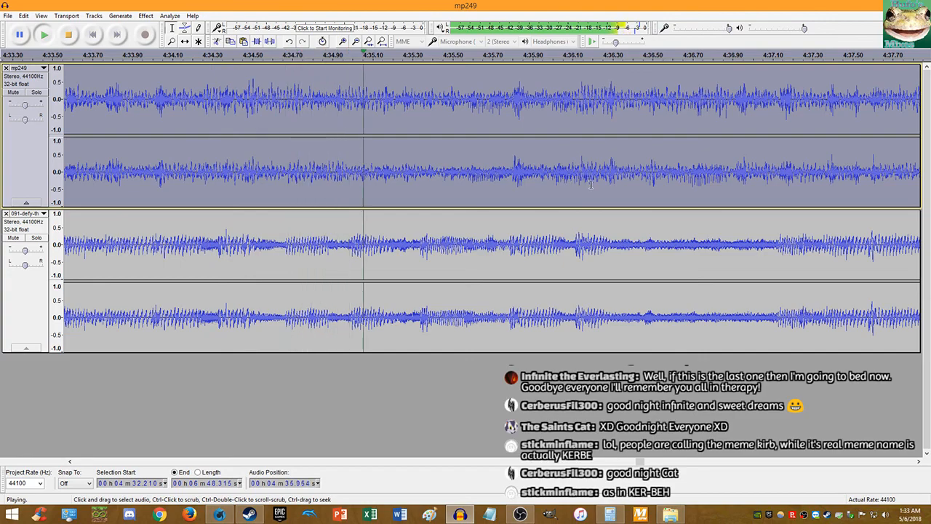
scroll(595, 182, up, 1)
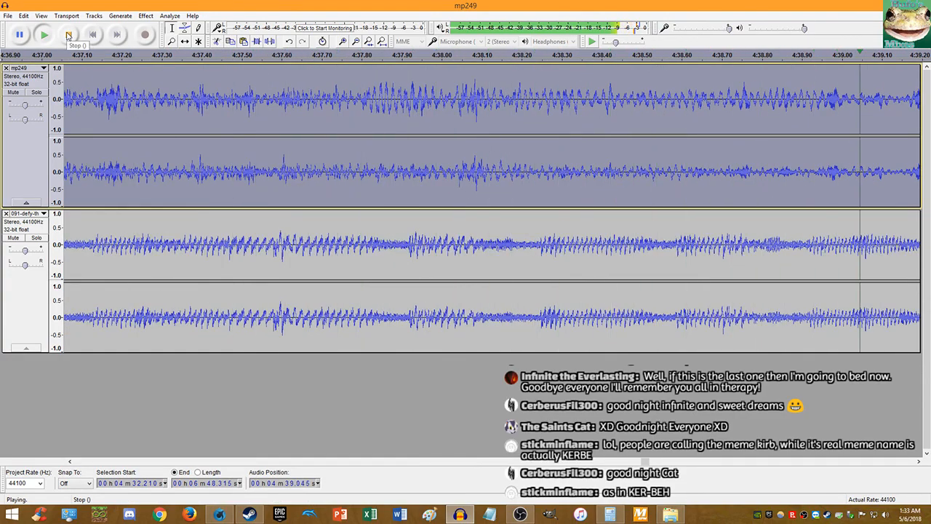
click(69, 35)
Step: Mark the end point at 4:39.365 and remove everything after it from both tracks
click(116, 242)
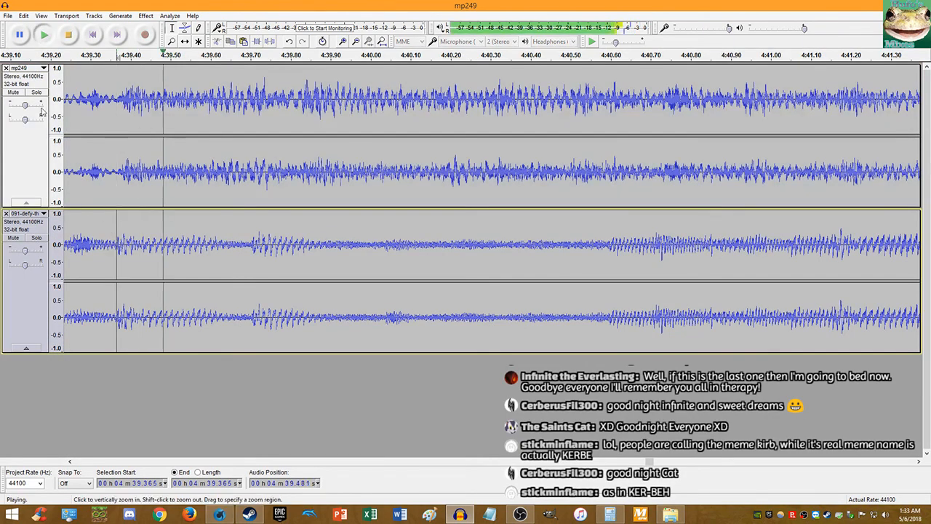
scroll(41, 61, right, 10)
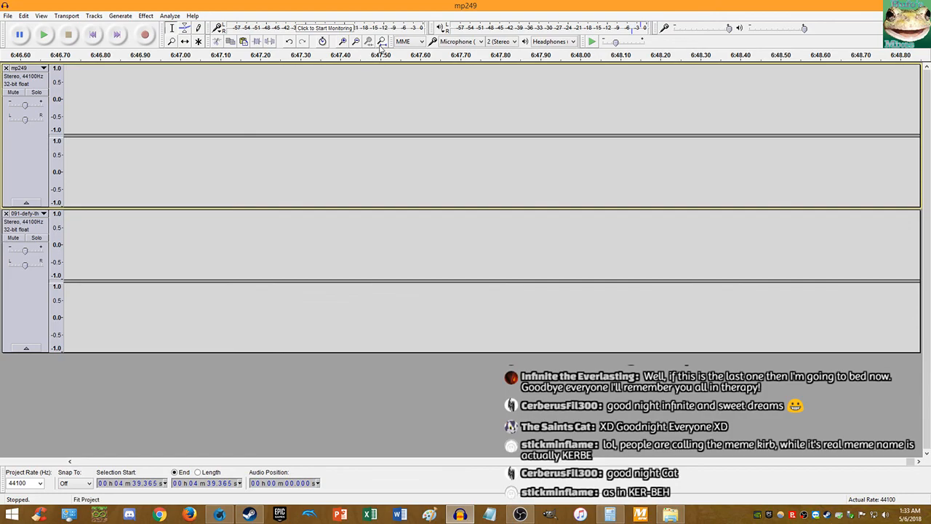
Step: Fade out both tracks from 4:32.210 to the end at 4:39.365
click(381, 42)
drag(914, 181, 896, 181)
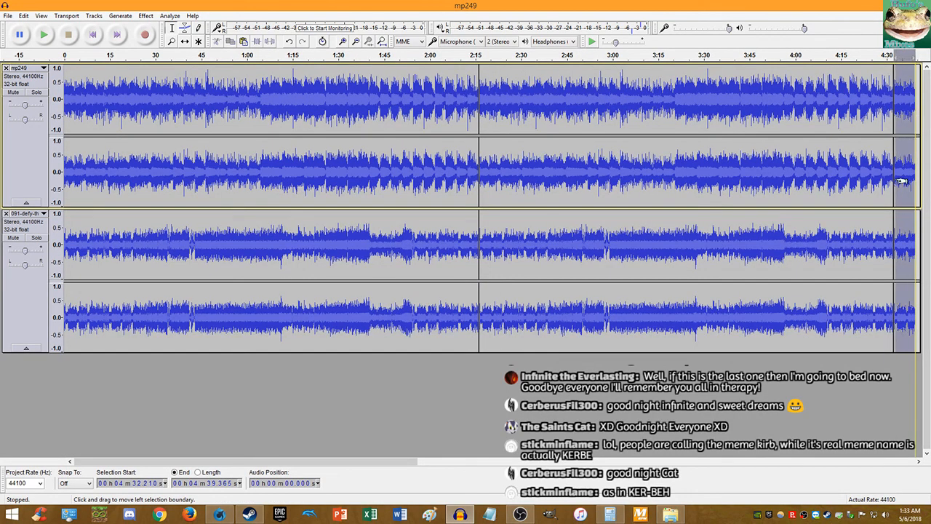
click(145, 15)
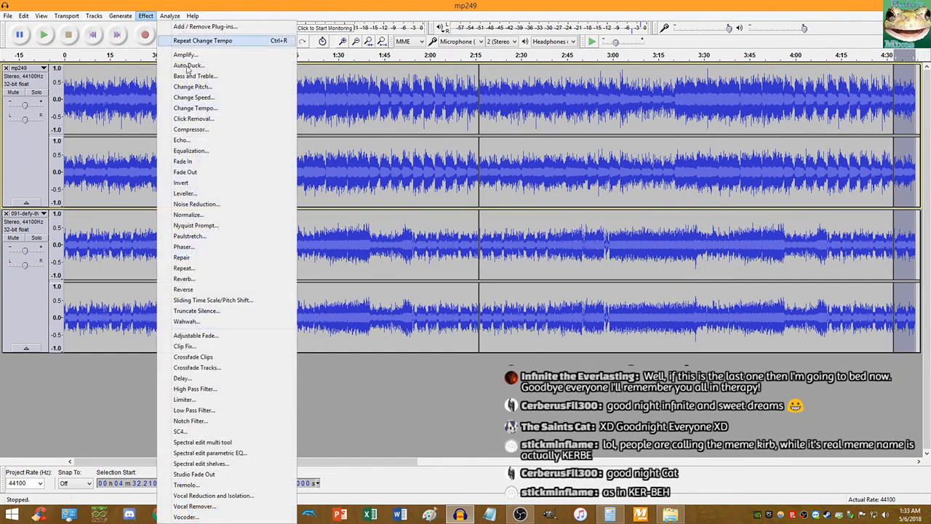
click(212, 172)
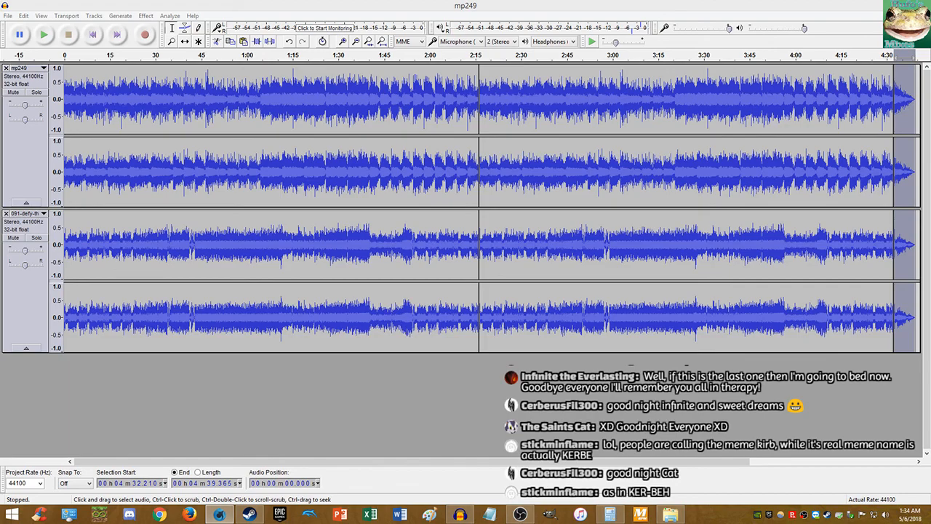
Step: Return the cursor to the start of the project
key(alt+Tab)
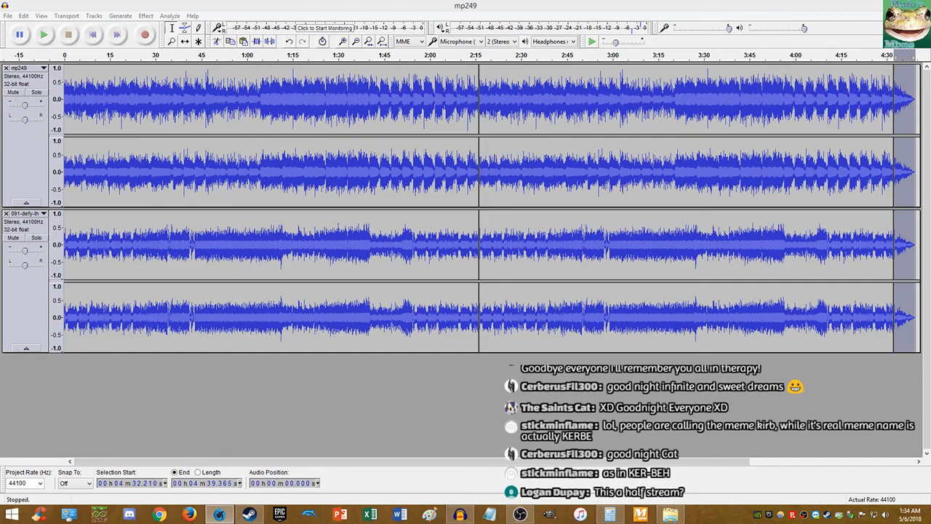
click(591, 8)
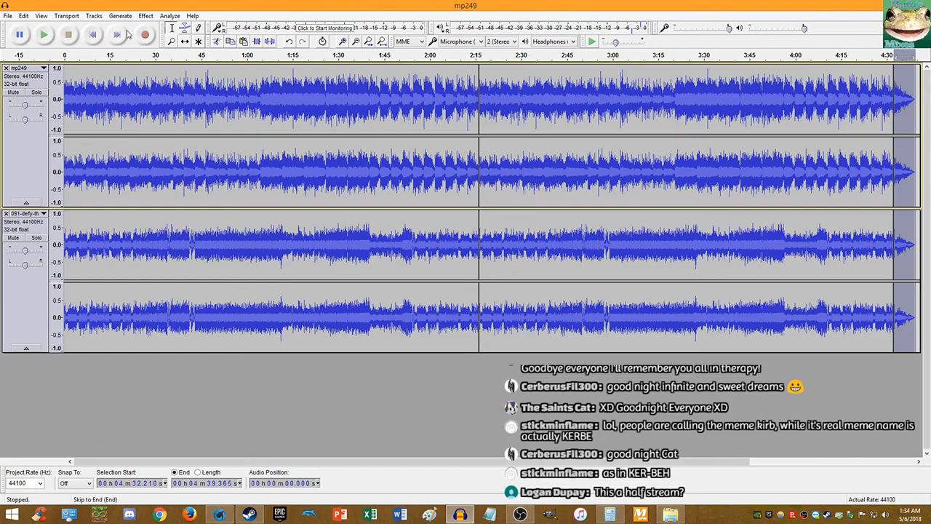
click(99, 36)
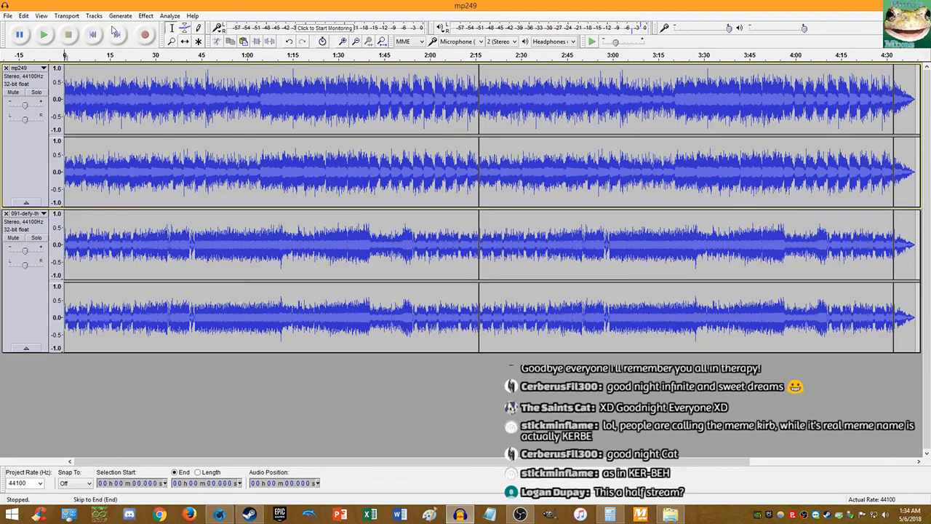
Step: Save the project as "Defy the Quadraxis.aup" in the Audacity-Projects folder
click(9, 16)
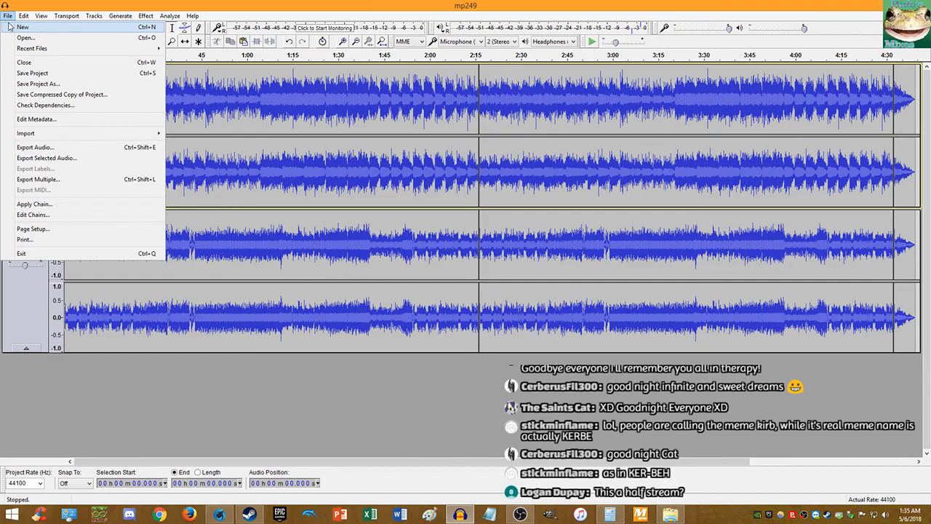
click(29, 85)
key(alt+Tab)
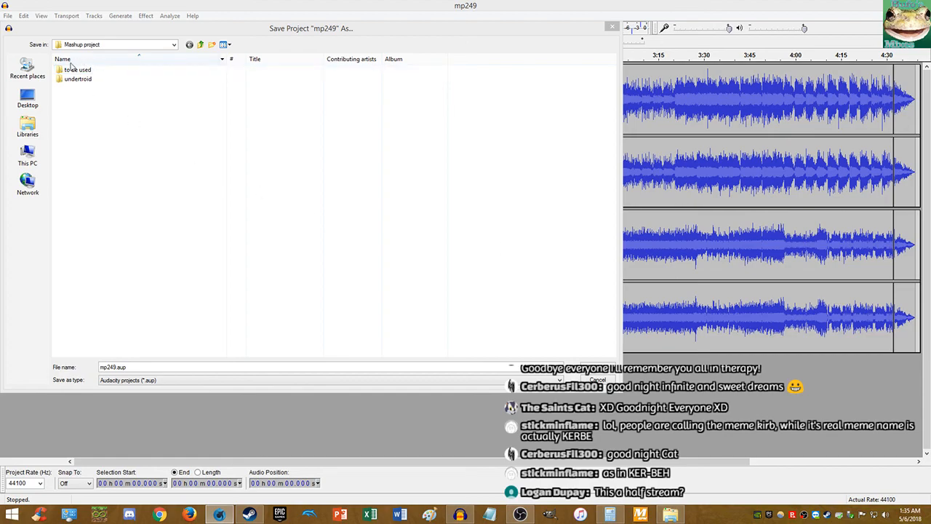
click(200, 45)
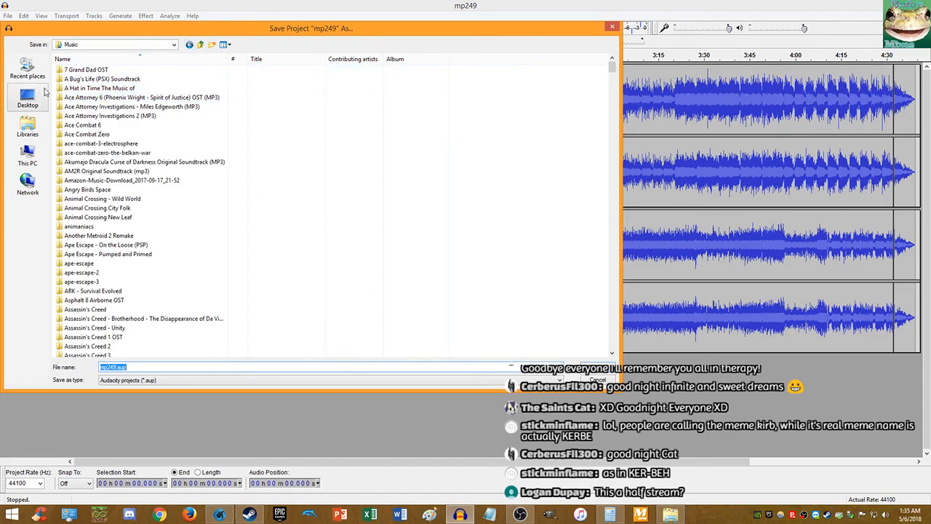
click(28, 125)
double_click(92, 75)
double_click(130, 91)
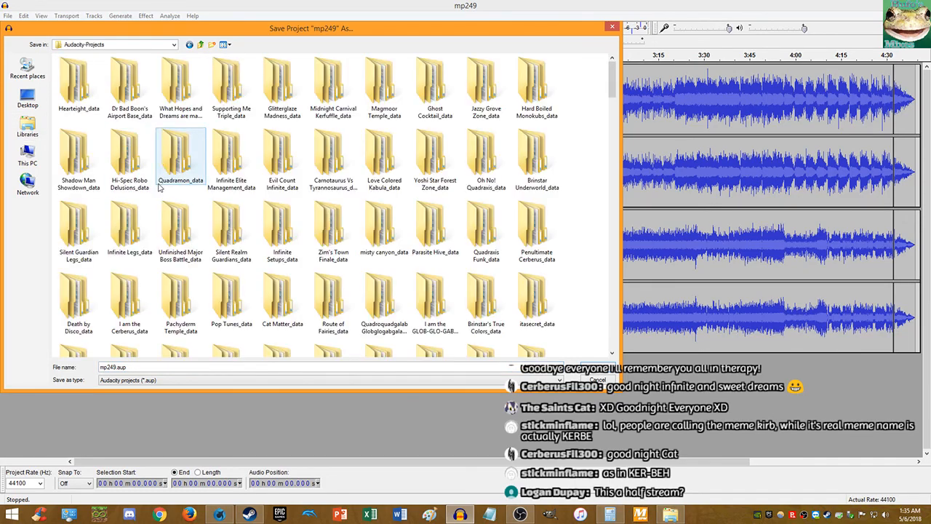
text(Defy the Quadraxis)
text(.aup)
click(596, 369)
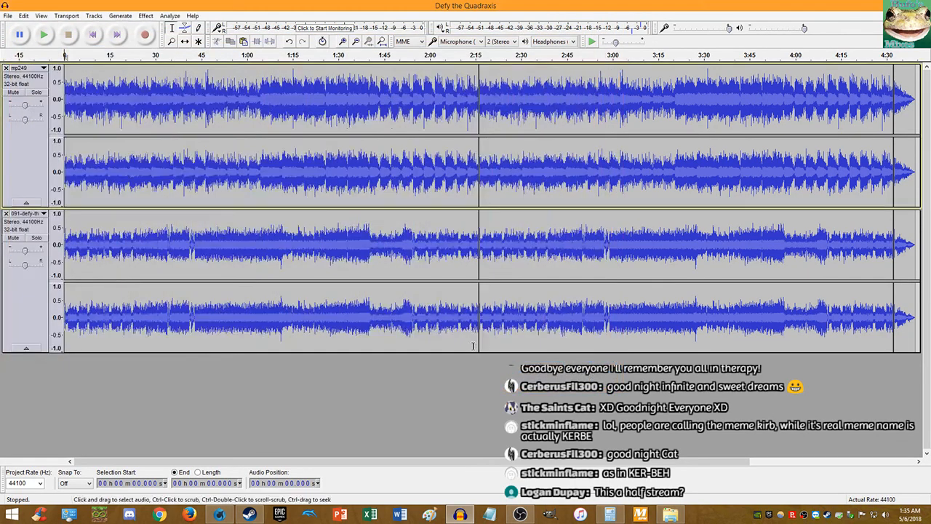
Step: Load the Tags.xml template into the project's metadata tags
click(7, 15)
click(34, 119)
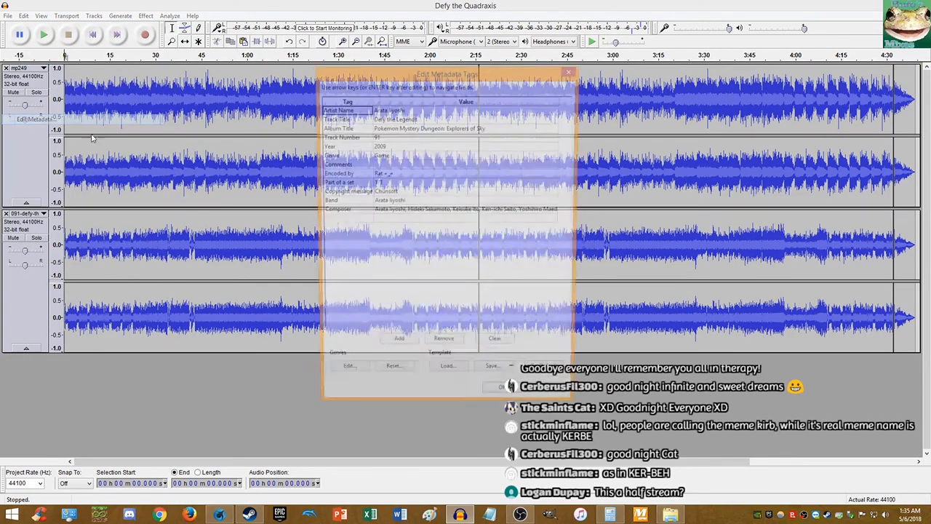
click(447, 378)
double_click(389, 169)
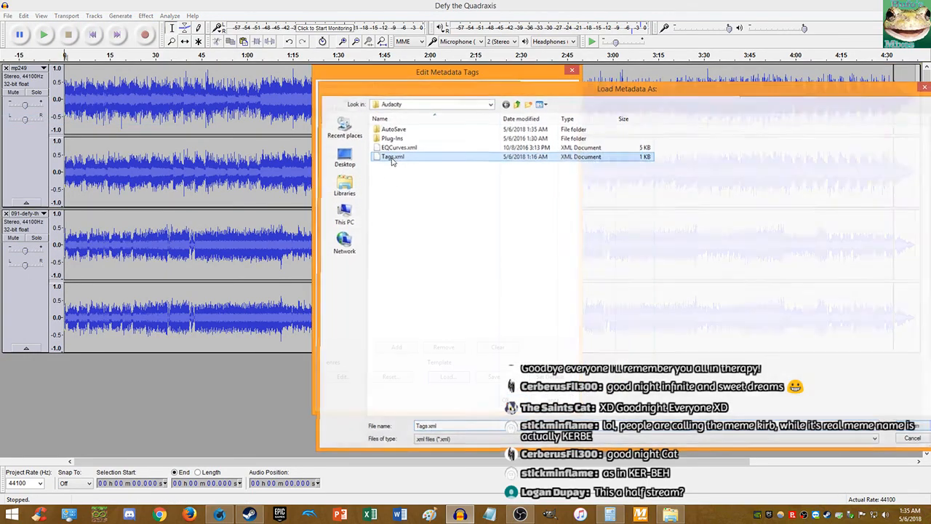
Step: Set the metadata track number to 509 and save the tags as a template over the existing Tags.xml
click(408, 138)
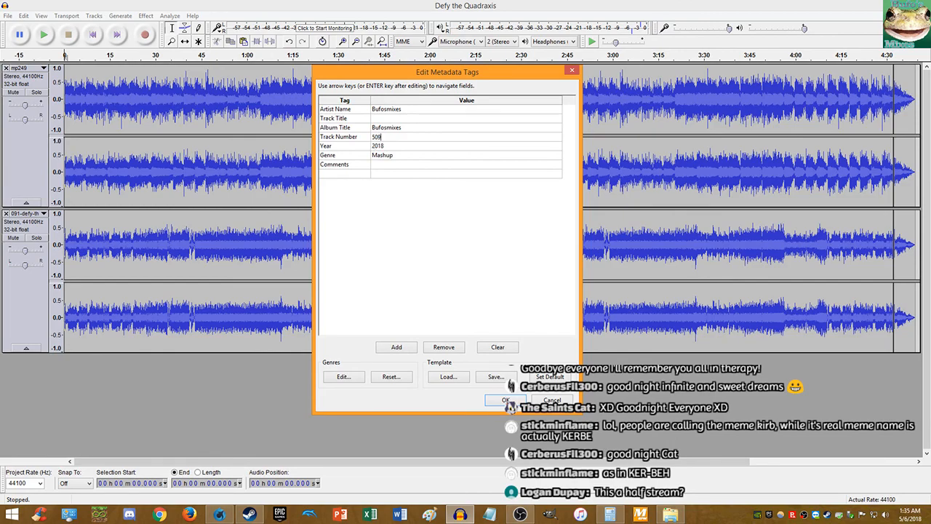
click(496, 375)
double_click(393, 156)
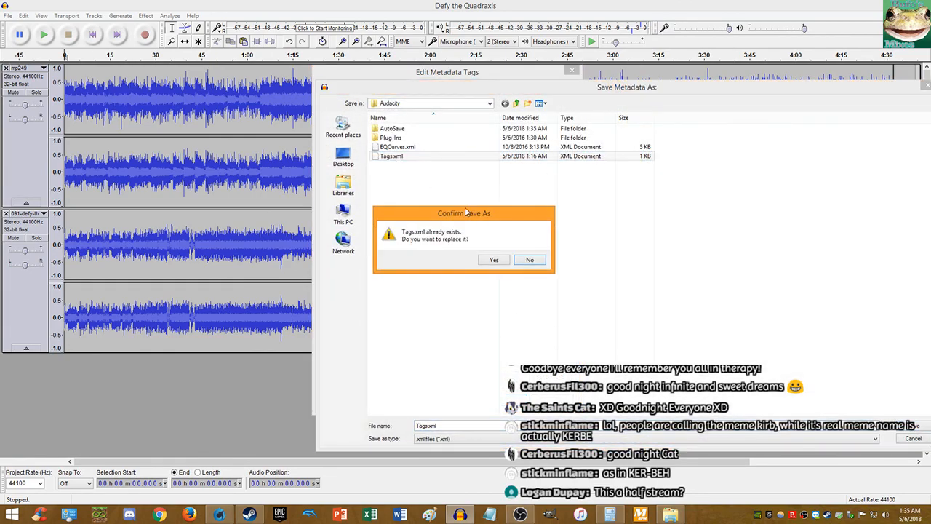
click(488, 259)
Step: Set the metadata track title to "Defy the Quadraxis" and accept the tags
click(393, 119)
text(Defy the Quadraxis)
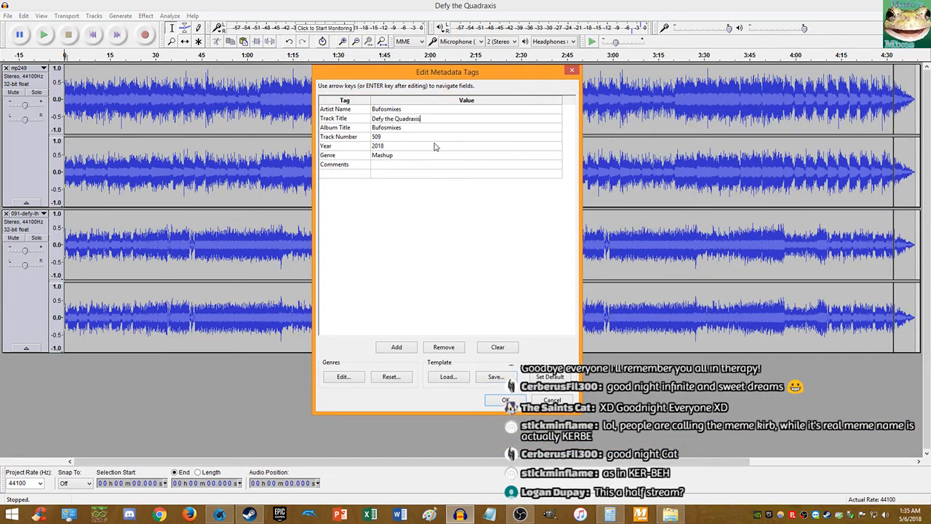
click(505, 400)
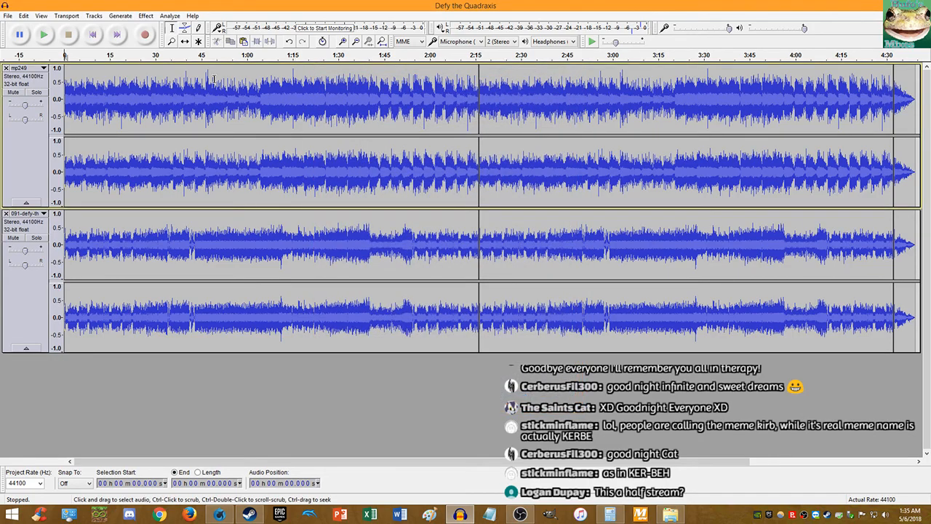
Step: Export the mashup as the 16-bit WAV file DefyQuadraxis.wav in the Pic n Audio folder, accepting the stereo mixdown and metadata
click(7, 16)
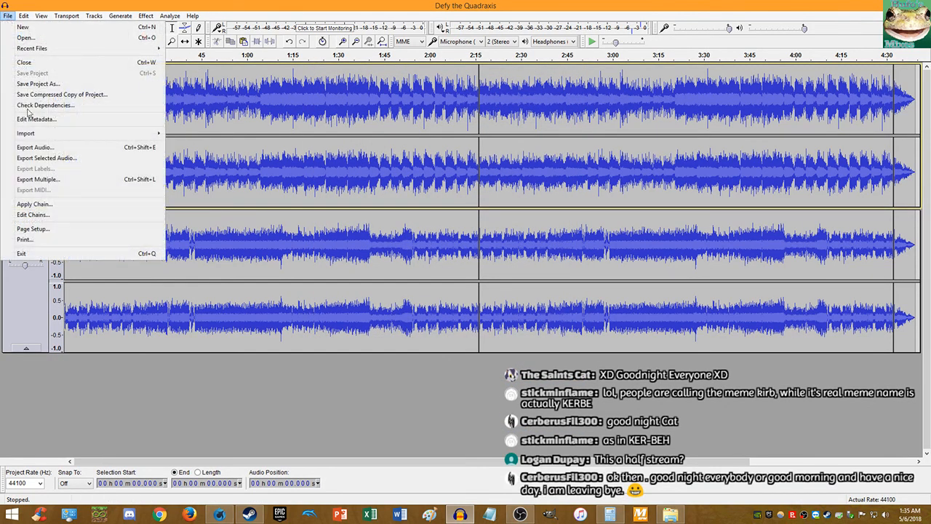
click(29, 149)
key(Right)
key(Left)
key(Left)
key(Left)
key(Left)
key(Left)
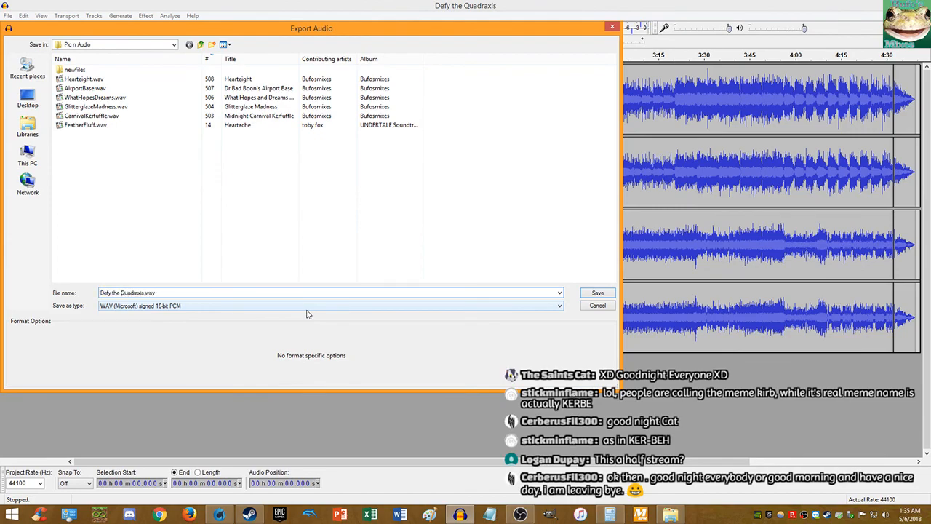
key(BackSpace)
key(BackSpace)
key(BackSpace)
key(BackSpace)
key(BackSpace)
click(593, 296)
click(494, 276)
click(515, 402)
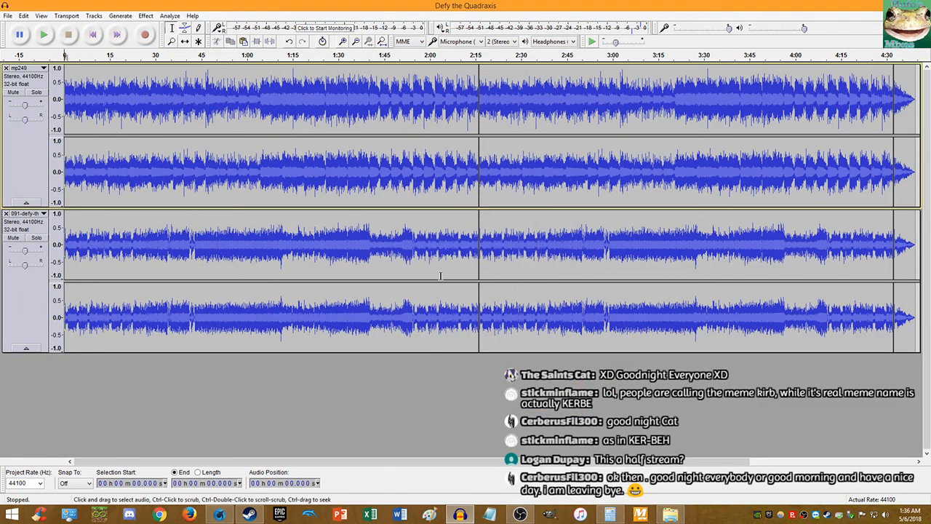
key(alt+f)
key(Right)
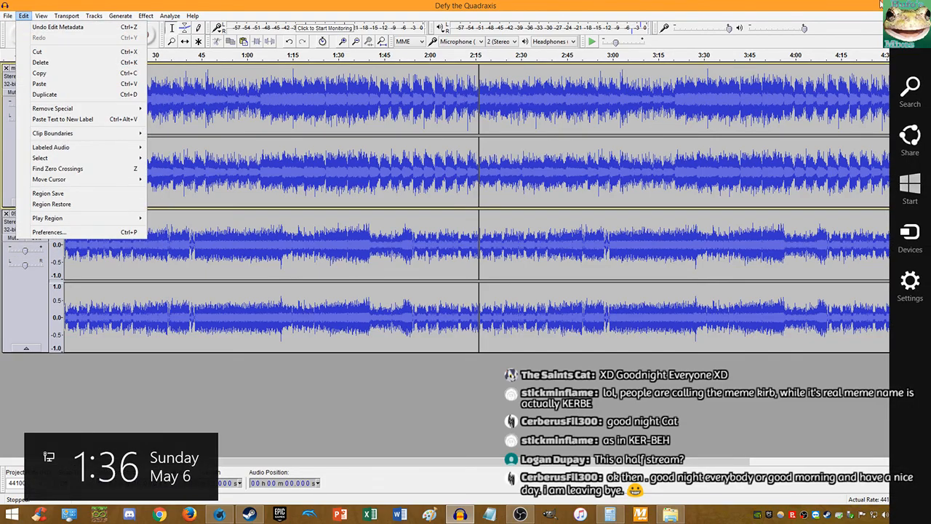
key(alt+Tab)
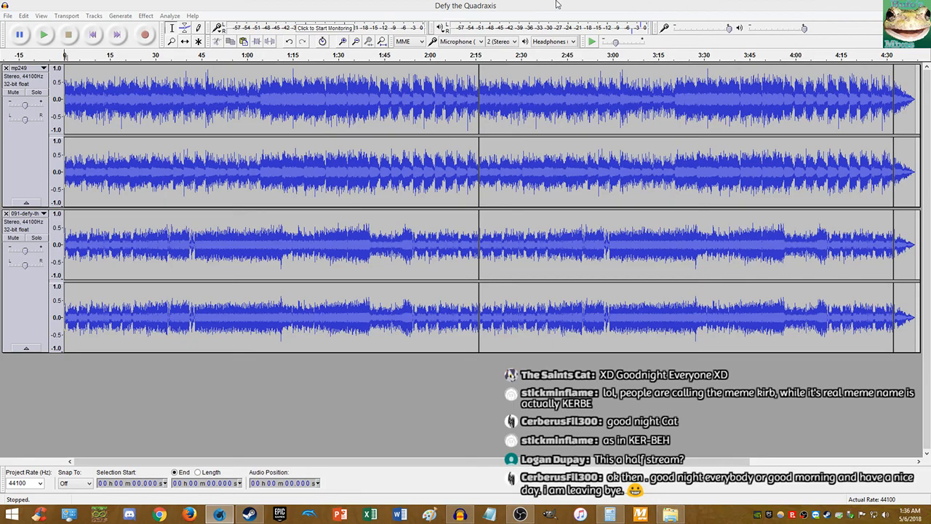
click(129, 4)
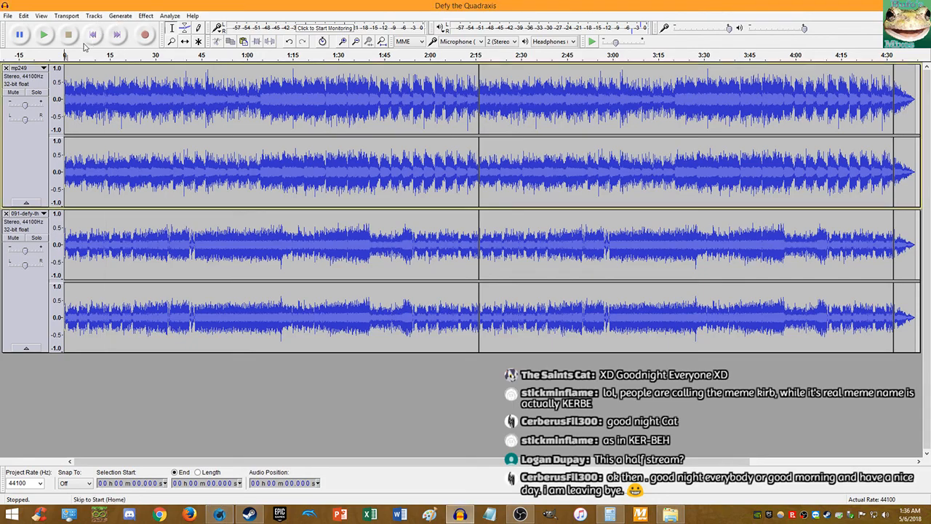
Step: Start another audio export of the mashup with MP3 Files as the format
click(10, 16)
click(35, 147)
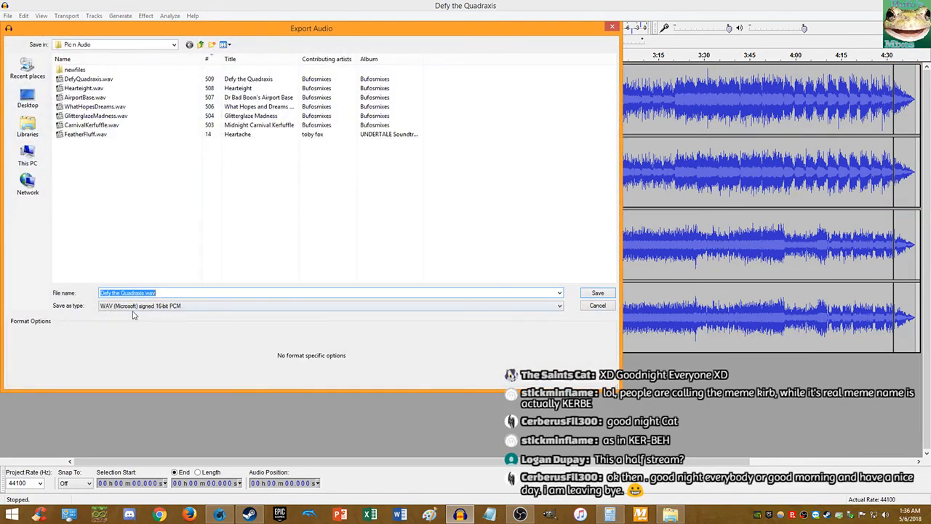
click(135, 307)
click(138, 342)
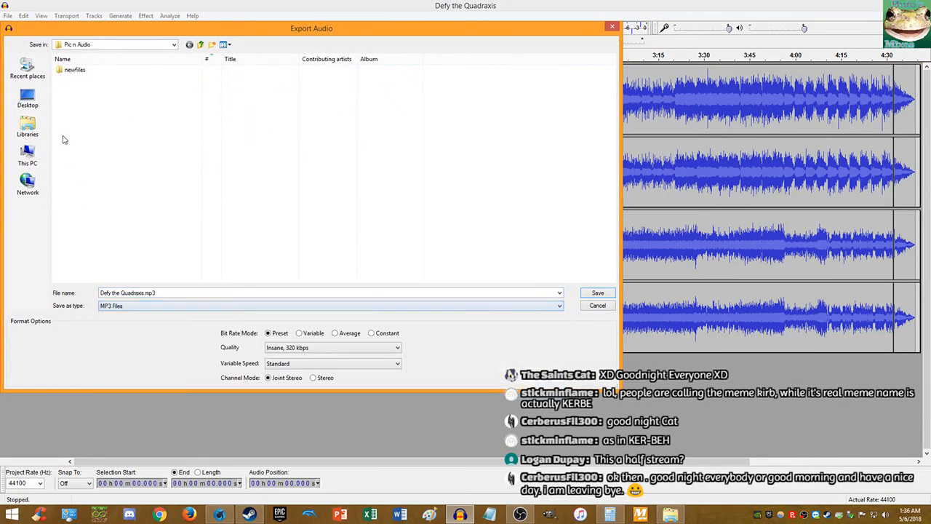
Step: Choose the Bufosmixes folder in the Music library as the destination for the MP3 export
click(29, 125)
double_click(193, 73)
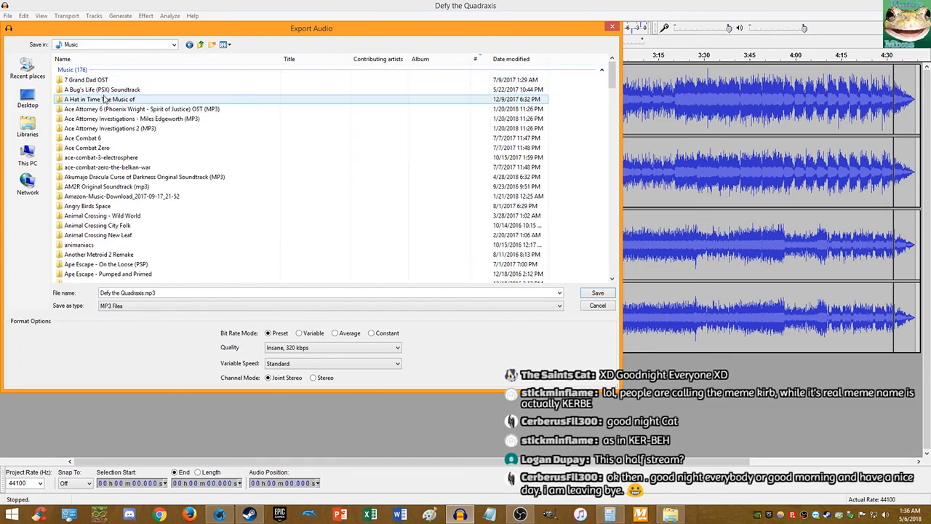
click(105, 89)
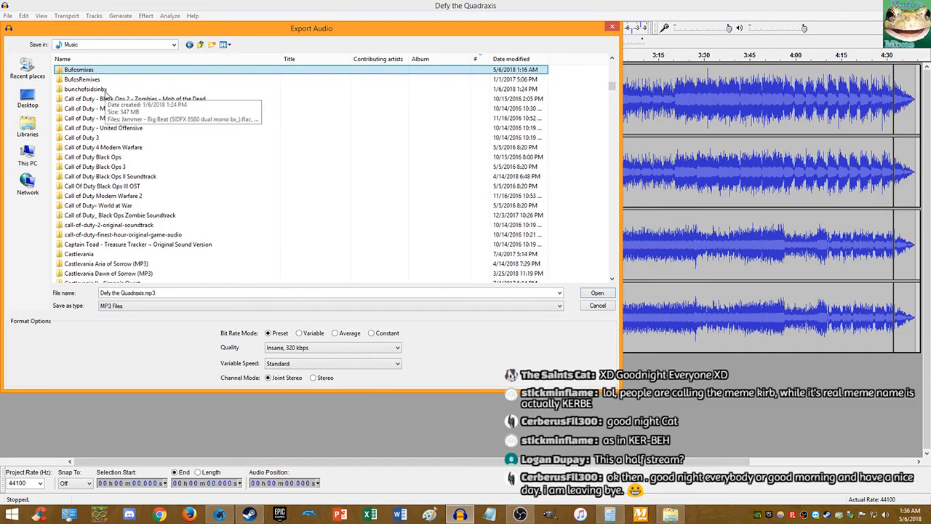
text(buf)
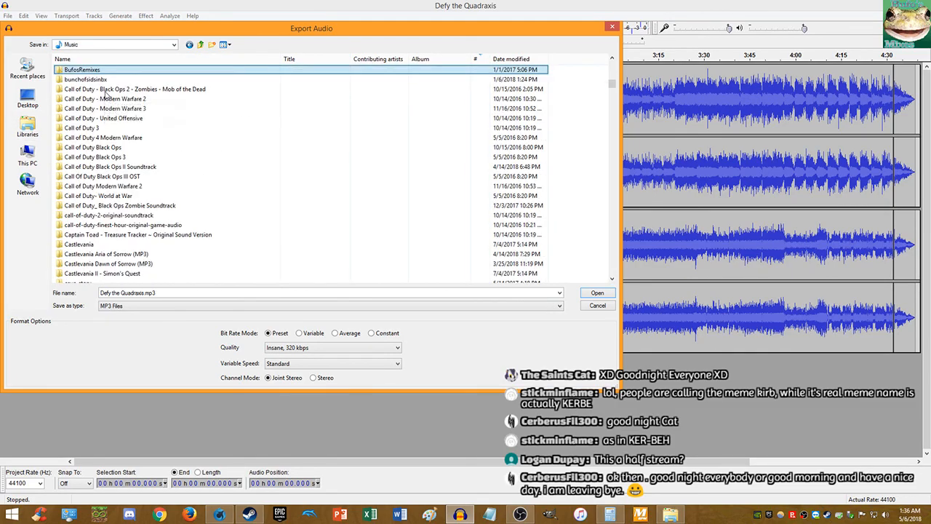
key(Down)
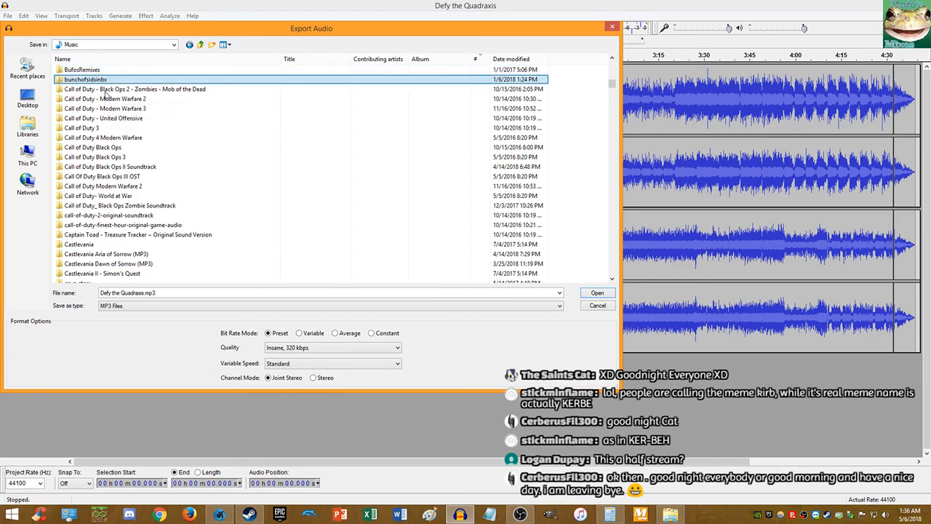
key(Up)
key(Up)
key(Return)
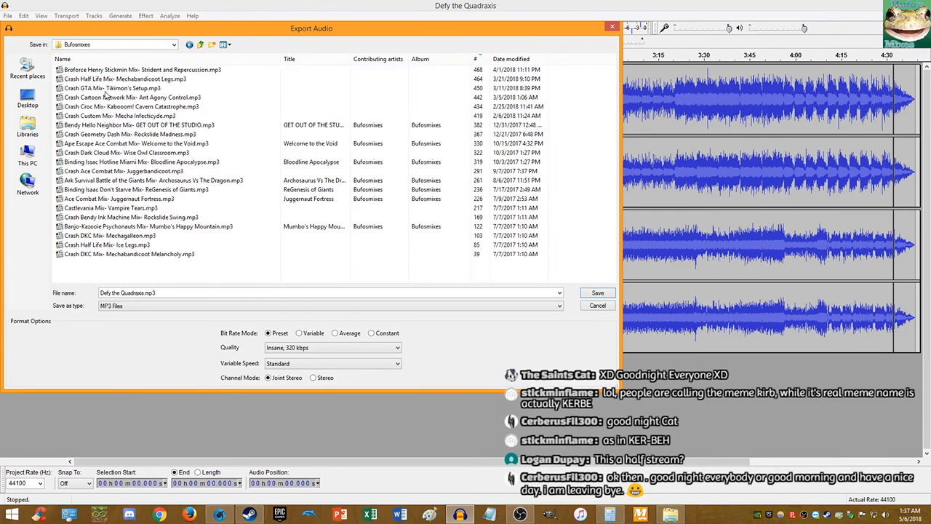
Step: Name the file "Metroid Pokemon Mix- Defy the Quadraxis.mp3" and export it, accepting the stereo mixdown and metadata
click(185, 293)
key(Home)
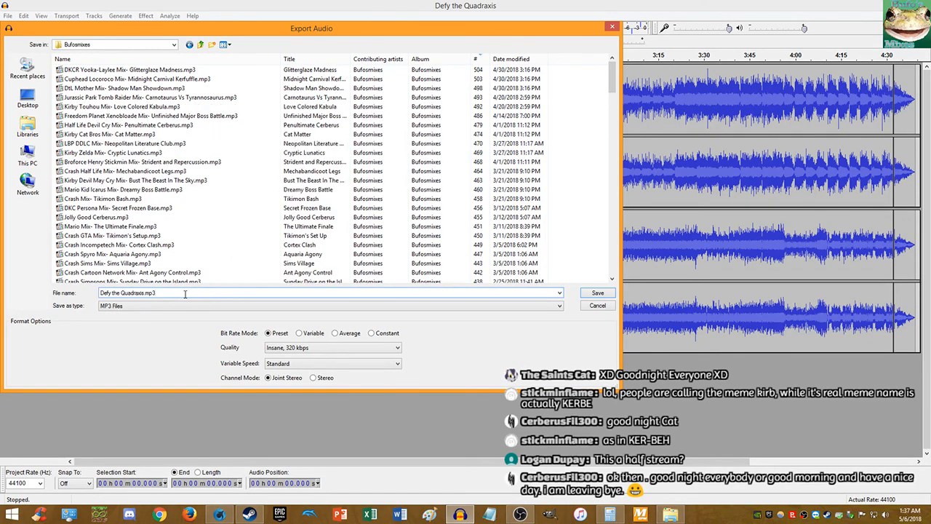
text(Metroid Pokemon )
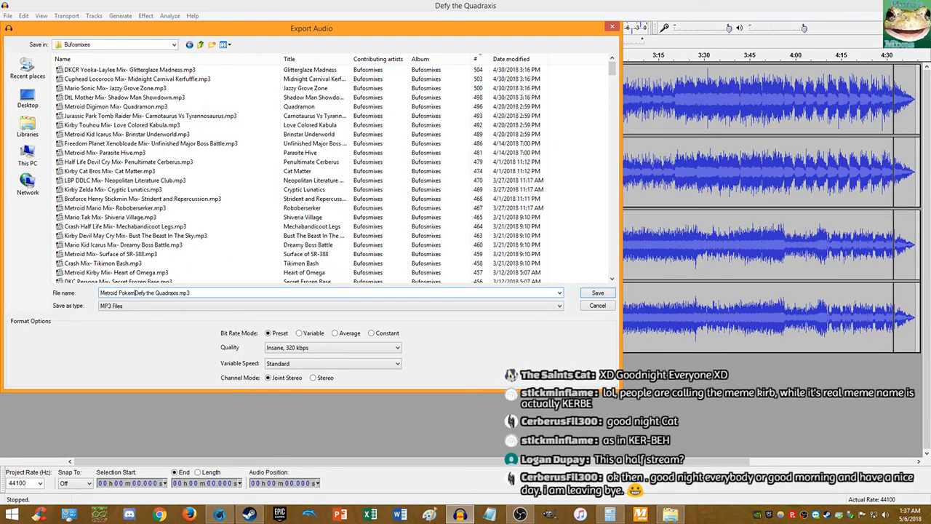
text(Mix-)
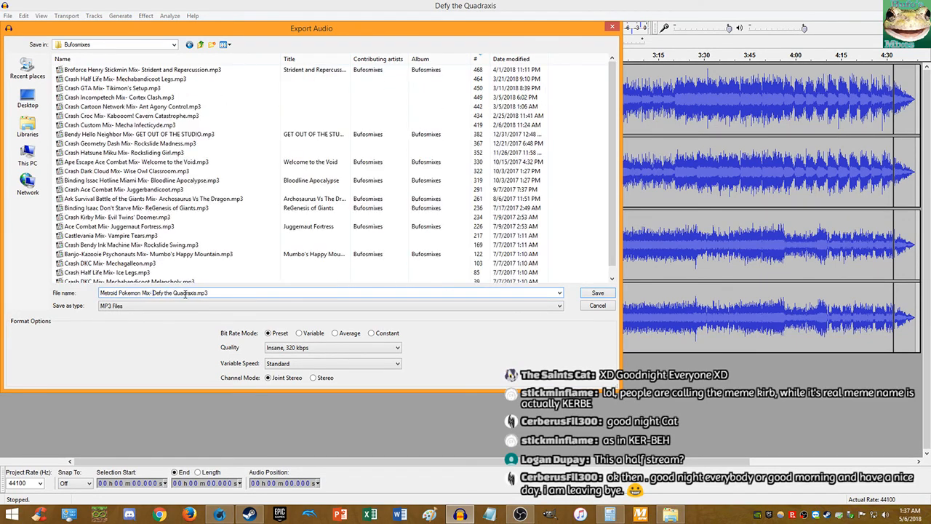
click(591, 295)
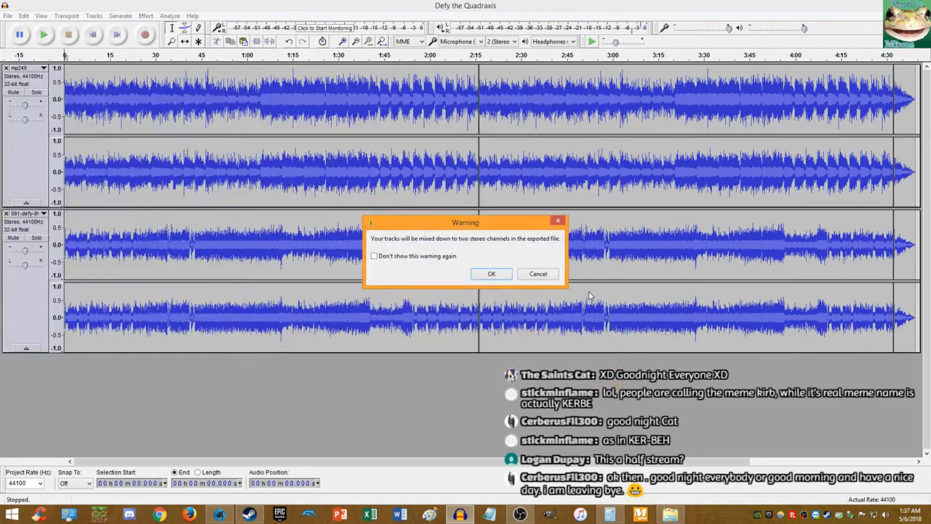
click(486, 273)
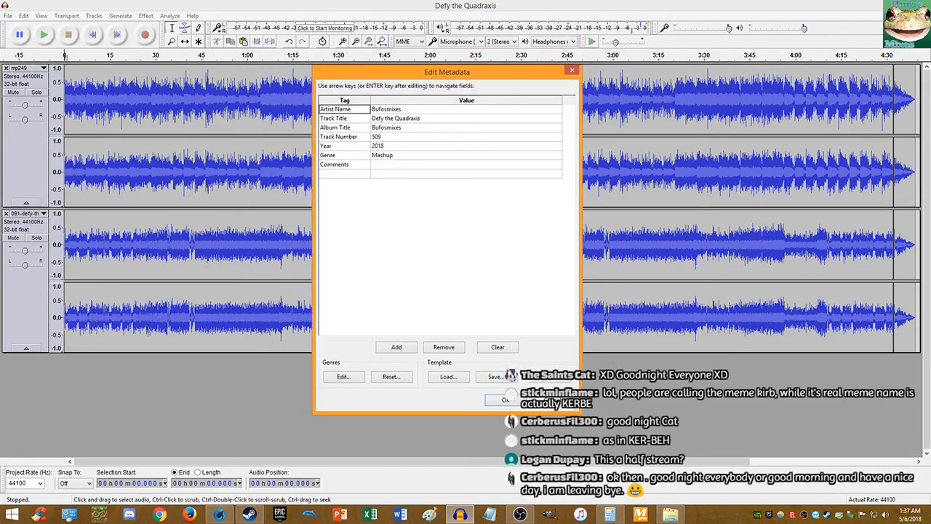
click(498, 399)
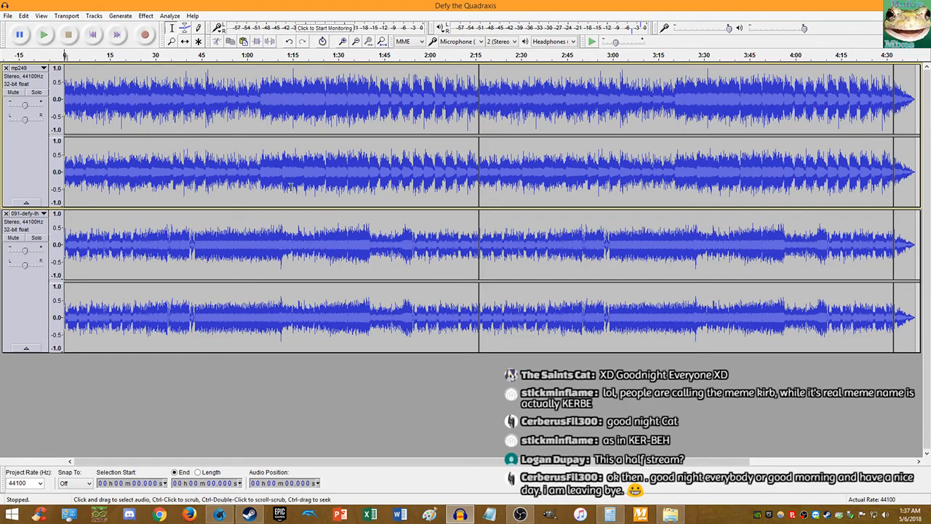
Step: Close the Defy the Quadraxis project window
click(8, 16)
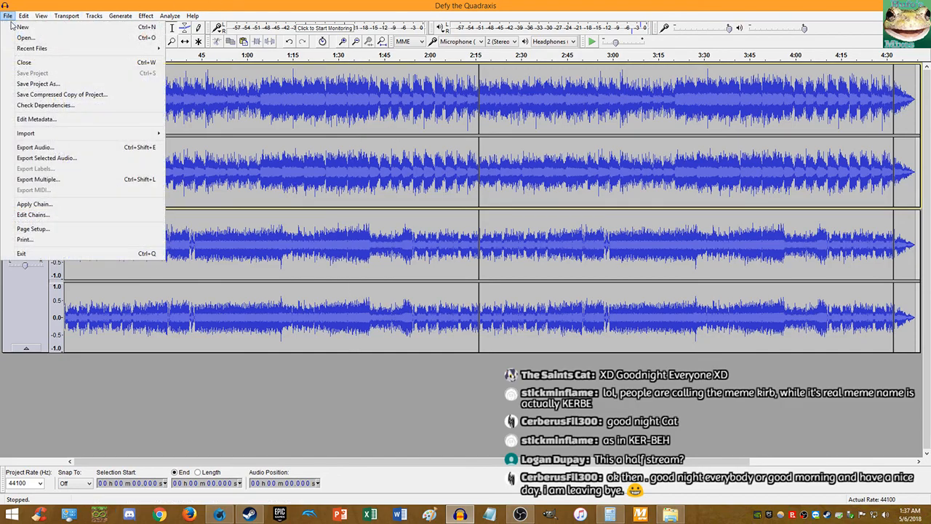
click(233, 4)
click(919, 4)
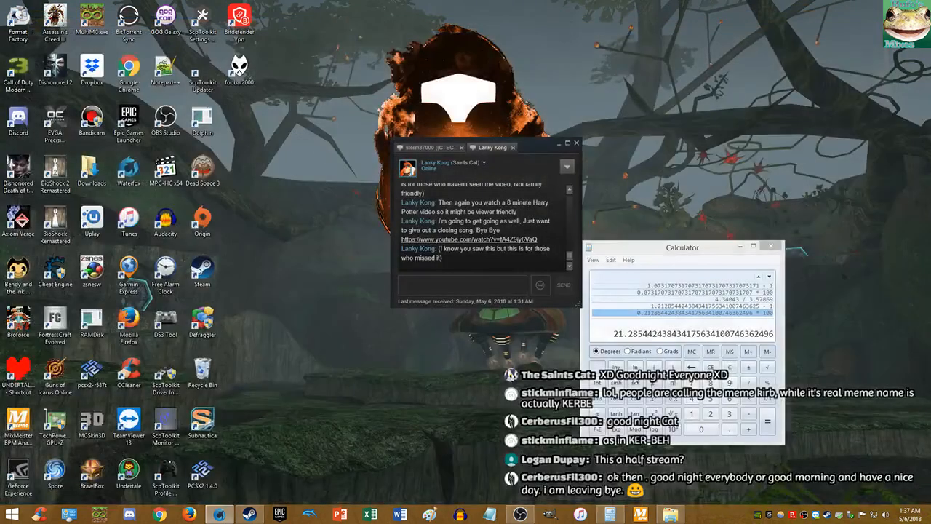